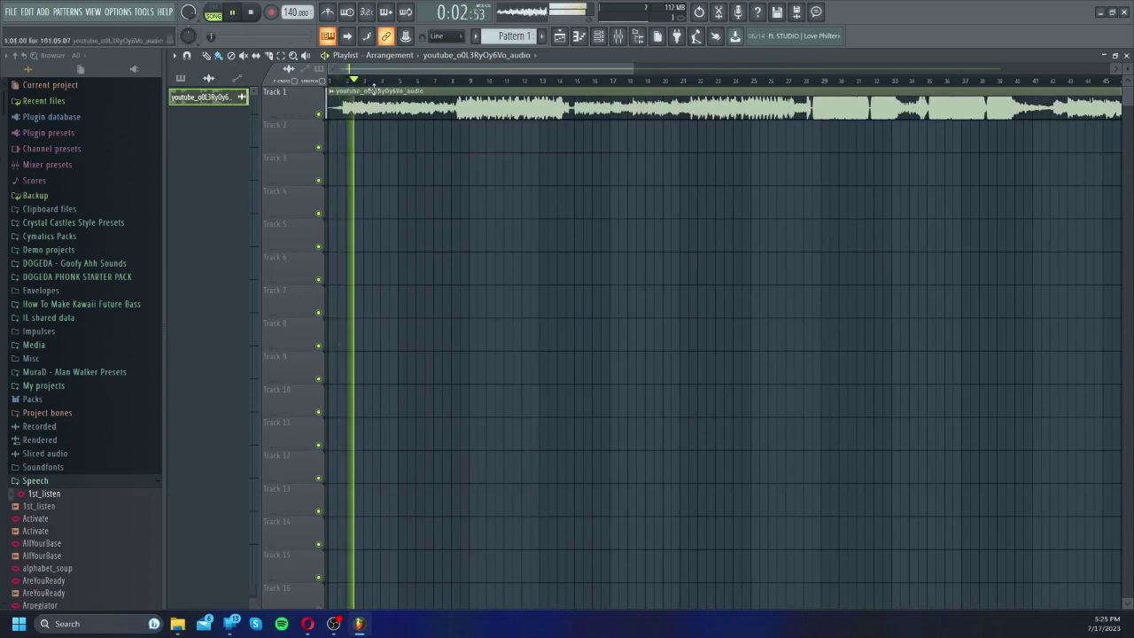
Step: Delete the audio clip on Track 1 and place youtube_ShNcS3c3lh4_audio at bar 1 of that track
{"action": "right_click", "coordinate": [371, 89]}
{"action": "left_click_drag", "start_coordinate": [859, 196], "coordinate": [335, 94]}
{"action": "key", "text": "space"}
Step: Listen to the new audio clip from several positions up to about bar 42 to find the section to use
{"action": "left_click", "coordinate": [593, 82]}
{"action": "key", "text": "space"}
{"action": "left_click_drag", "start_coordinate": [602, 70], "coordinate": [861, 79]}
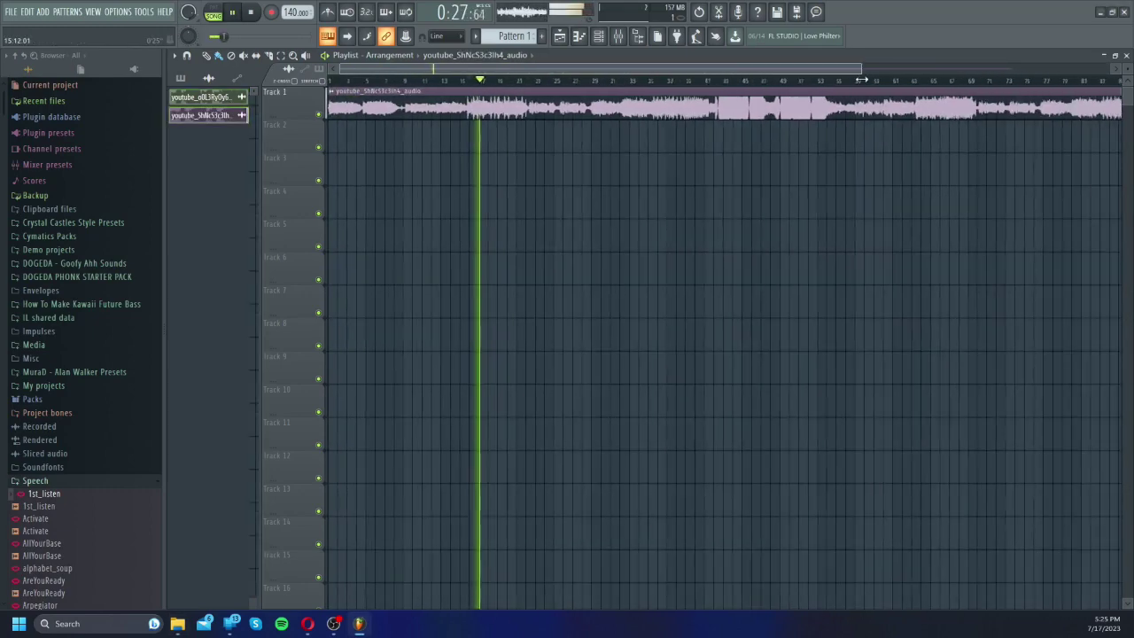
{"action": "left_click", "coordinate": [697, 82]}
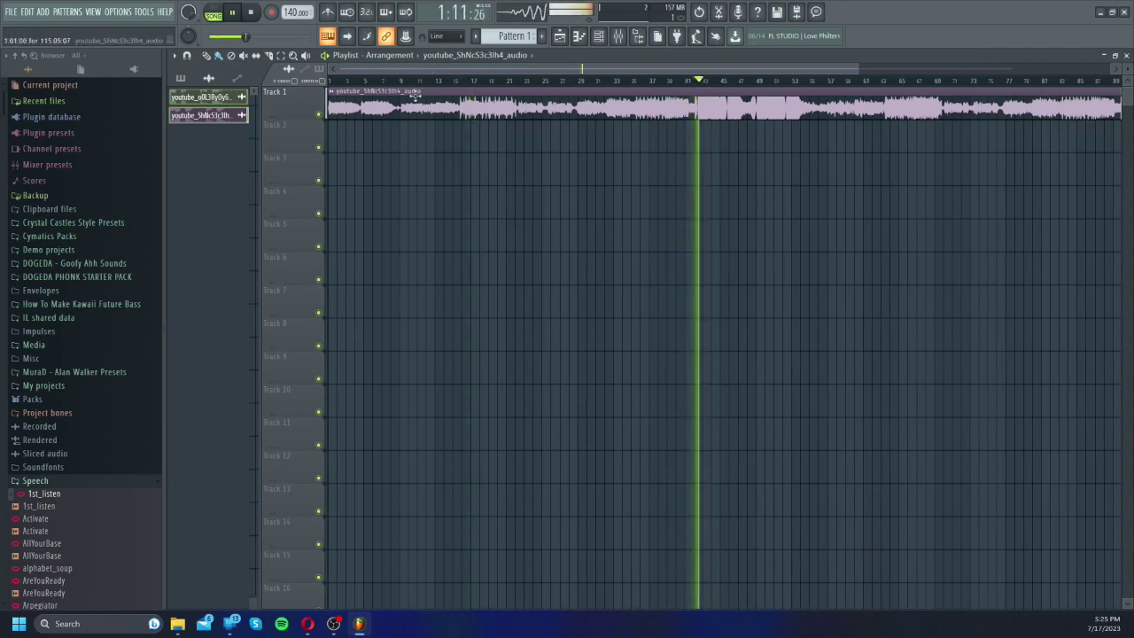
Step: Trim the start of the Track 1 audio clip to bar 41 and move the clip to bar 1
{"action": "left_click_drag", "start_coordinate": [328, 107], "coordinate": [689, 126]}
{"action": "left_click", "coordinate": [686, 81]}
{"action": "key", "text": "space"}
{"action": "left_click_drag", "start_coordinate": [689, 102], "coordinate": [258, 97]}
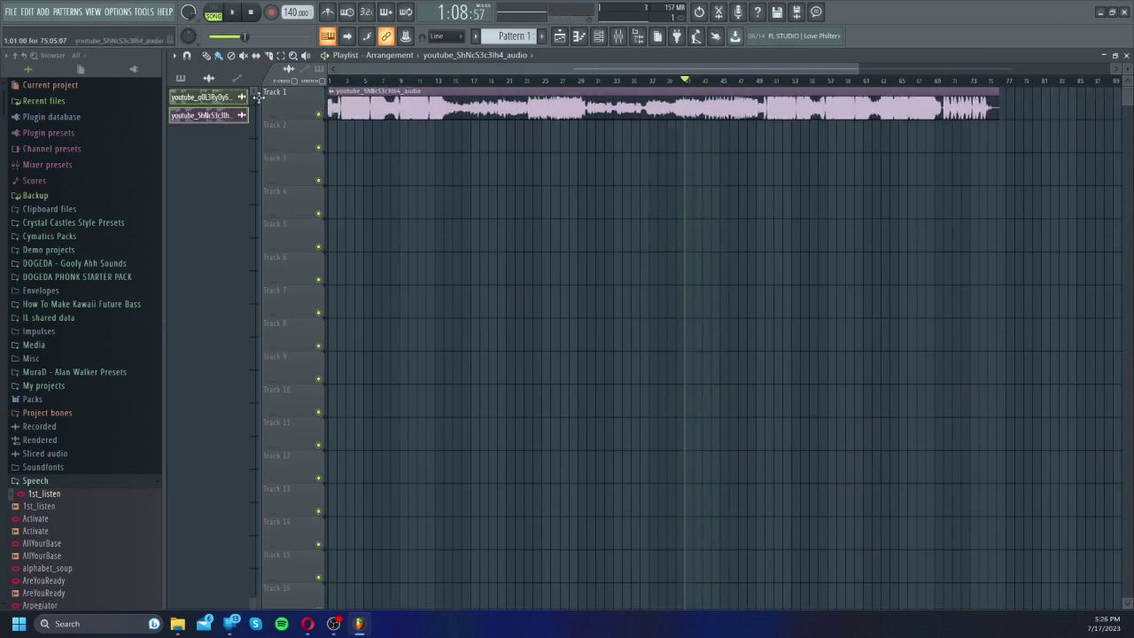
Step: Restore one bar of audio at the start of the clip and realign the clip with bar 1
{"action": "key", "text": "space"}
{"action": "key", "text": "space"}
{"action": "left_click", "coordinate": [329, 80]}
{"action": "left_click_drag", "start_coordinate": [349, 105], "coordinate": [295, 98]}
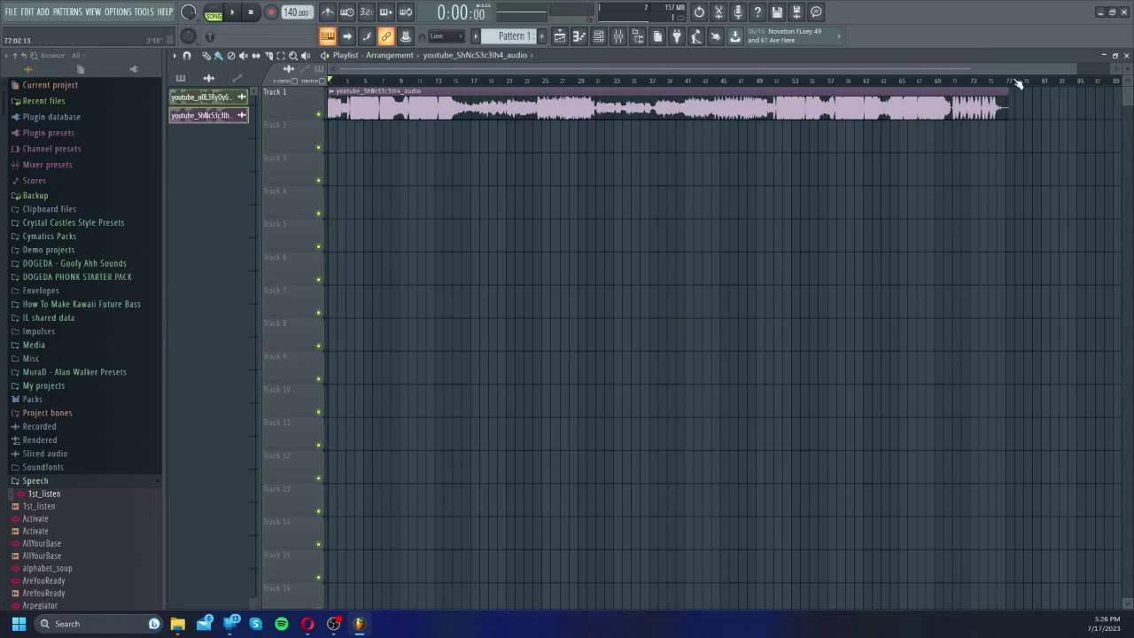
Step: Trim about half a bar off the audio clip's start, move the clip back to bar 1 and play it
{"action": "left_click_drag", "start_coordinate": [1079, 68], "coordinate": [363, 68]}
{"action": "key", "text": "space"}
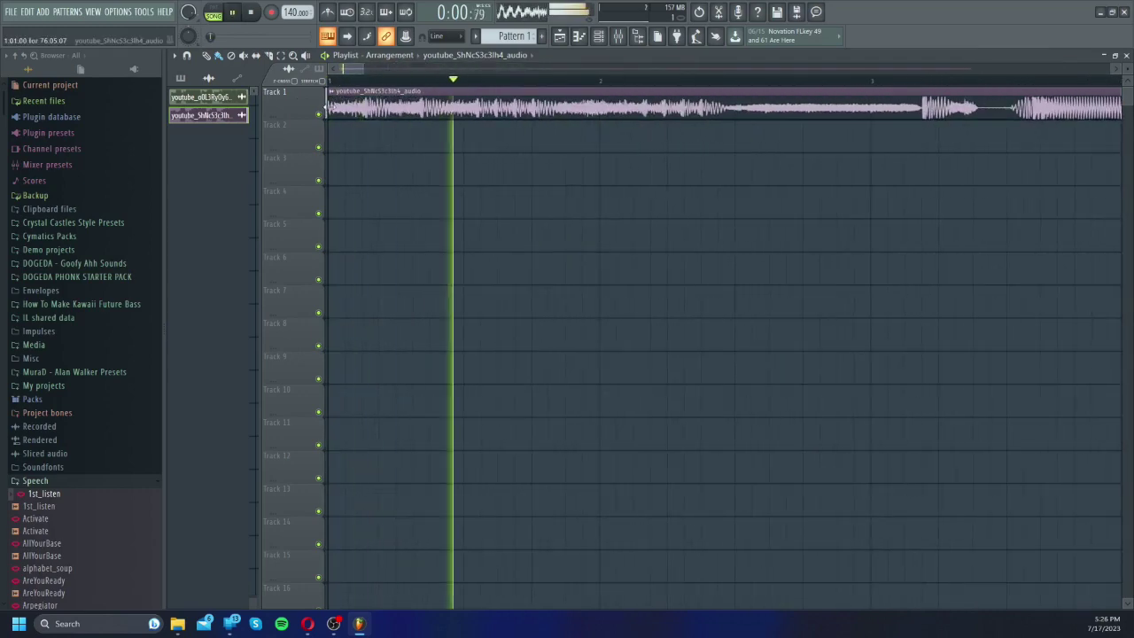
{"action": "key", "text": "space"}
{"action": "left_click_drag", "start_coordinate": [326, 108], "coordinate": [411, 107]}
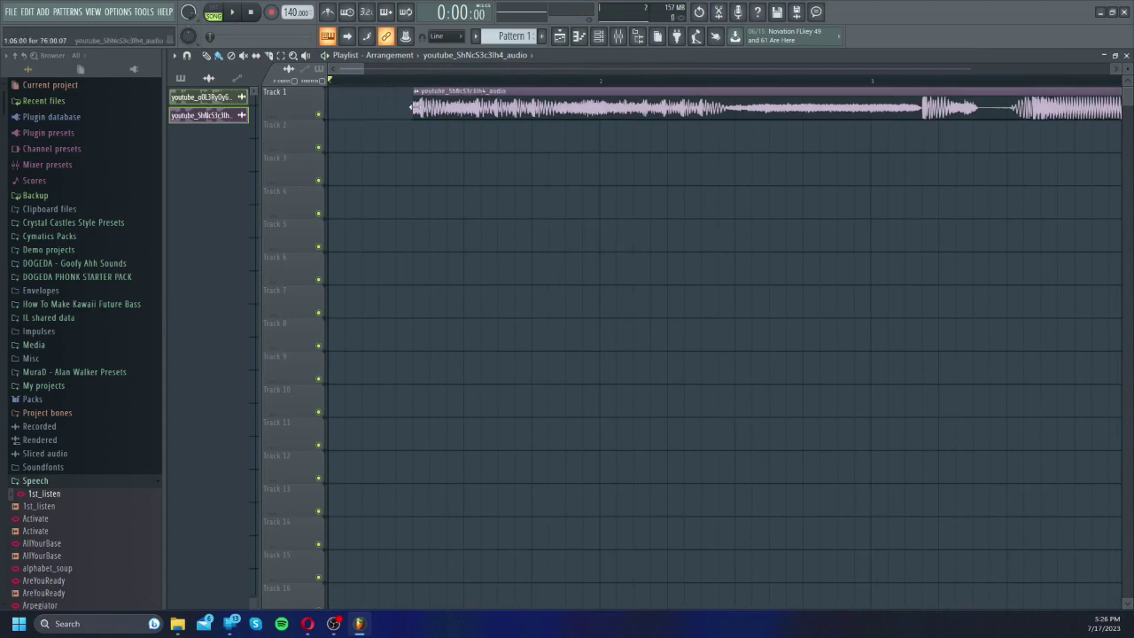
{"action": "key", "text": "space"}
{"action": "key", "text": "space"}
{"action": "left_click_drag", "start_coordinate": [472, 115], "coordinate": [338, 105]}
{"action": "key", "text": "space"}
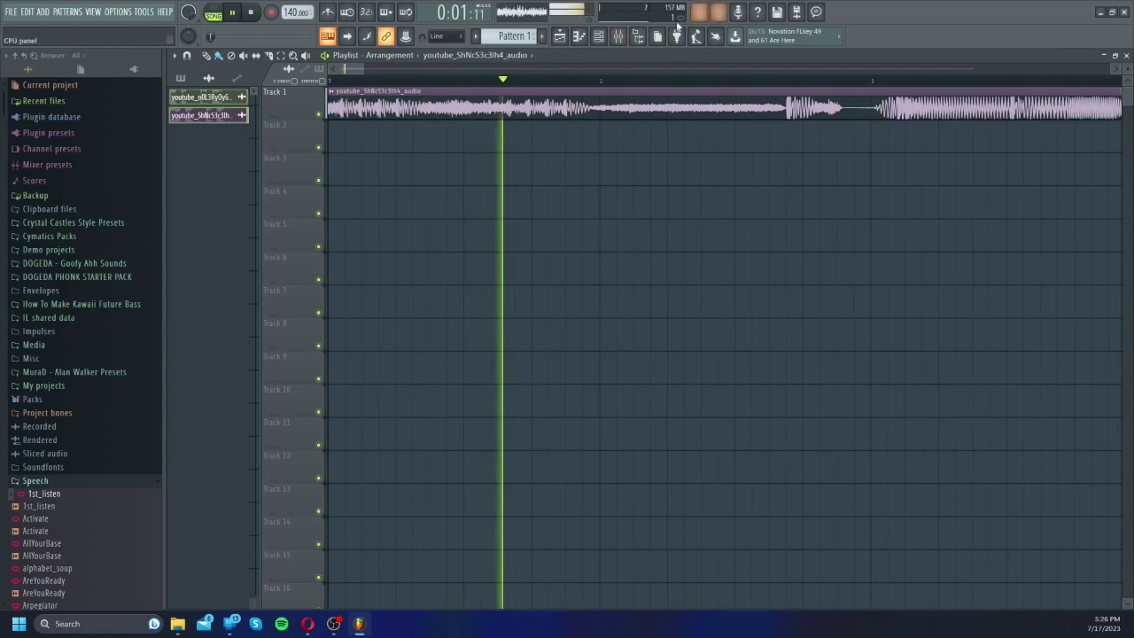
Step: Load Fruity Love Philter into the first effect slot of the Master mixer track
{"action": "left_click", "coordinate": [620, 37]}
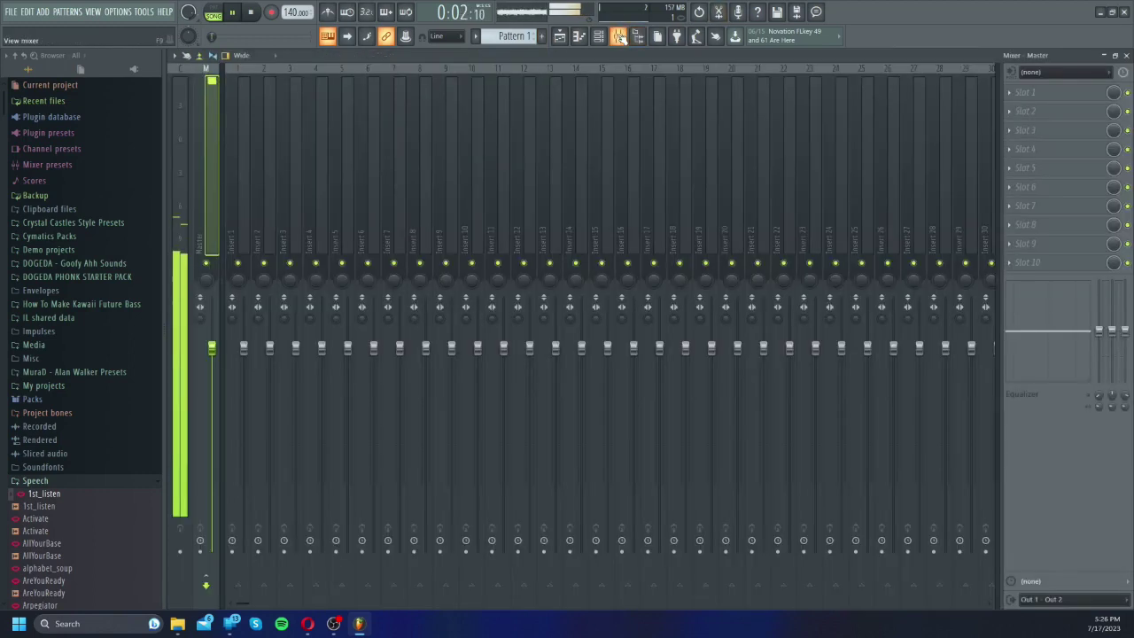
{"action": "left_click", "coordinate": [1018, 92]}
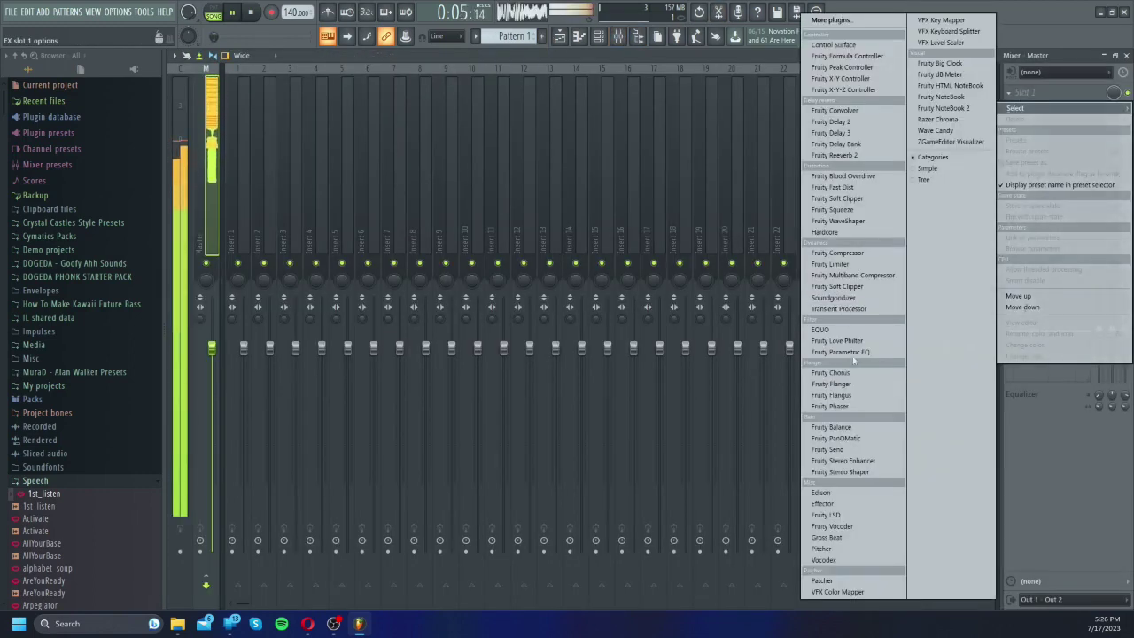
{"action": "left_click", "coordinate": [832, 340]}
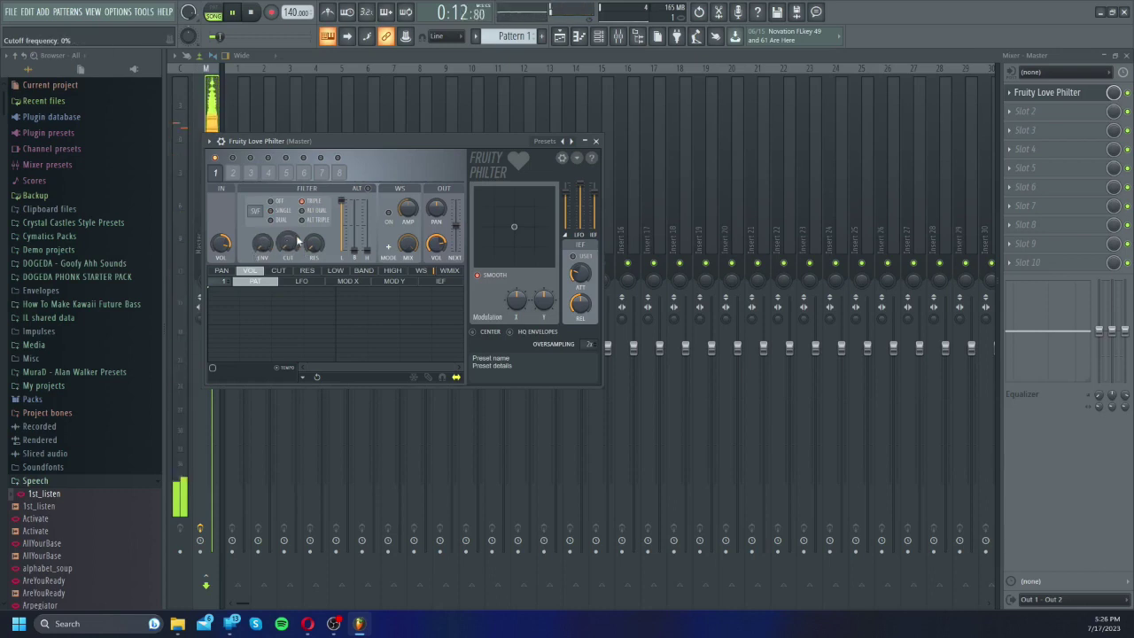
Step: Create an automation clip for the filter's cutoff frequency, close the plugin and mixer, and stop playback
{"action": "right_click", "coordinate": [294, 245]}
{"action": "left_click", "coordinate": [333, 321]}
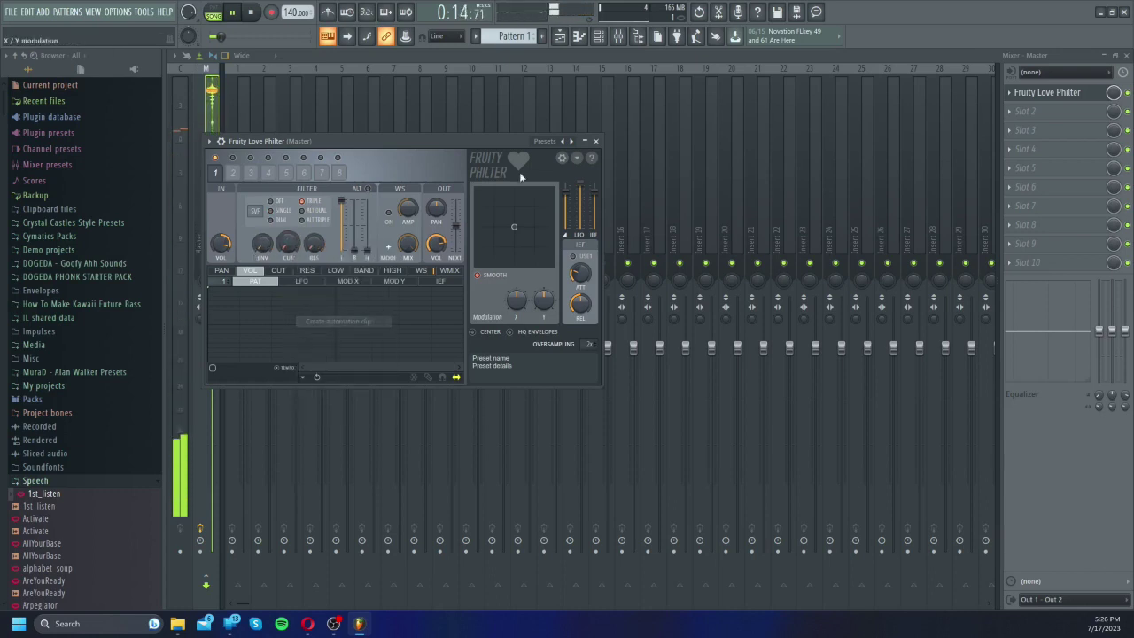
{"action": "left_click", "coordinate": [586, 142]}
{"action": "left_click", "coordinate": [596, 142]}
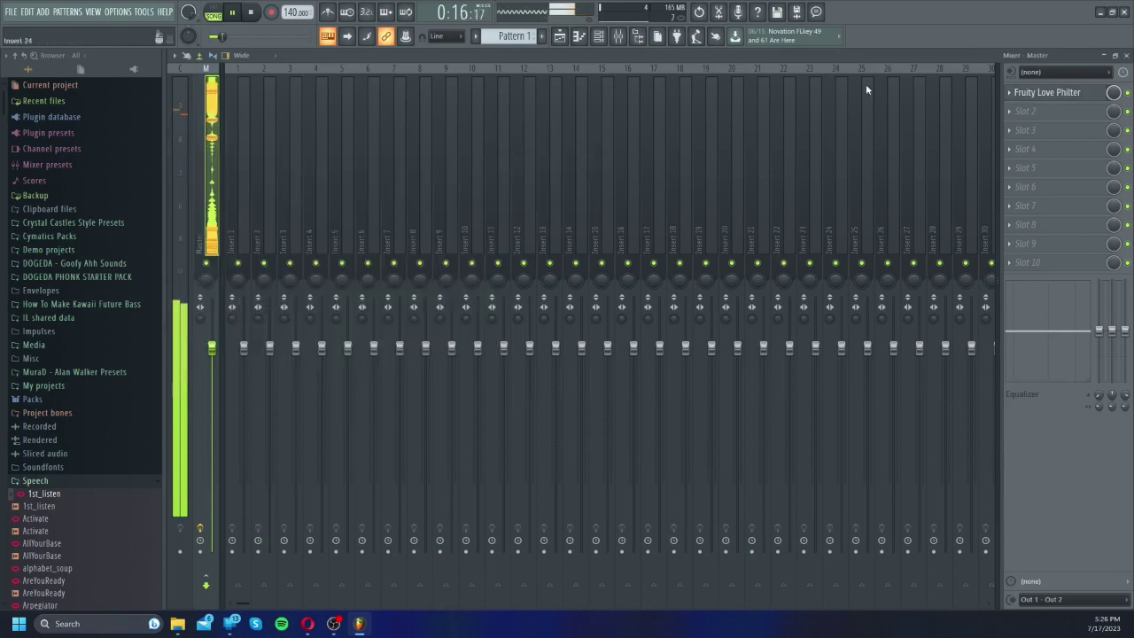
{"action": "left_click", "coordinate": [1126, 55]}
{"action": "key", "text": "space"}
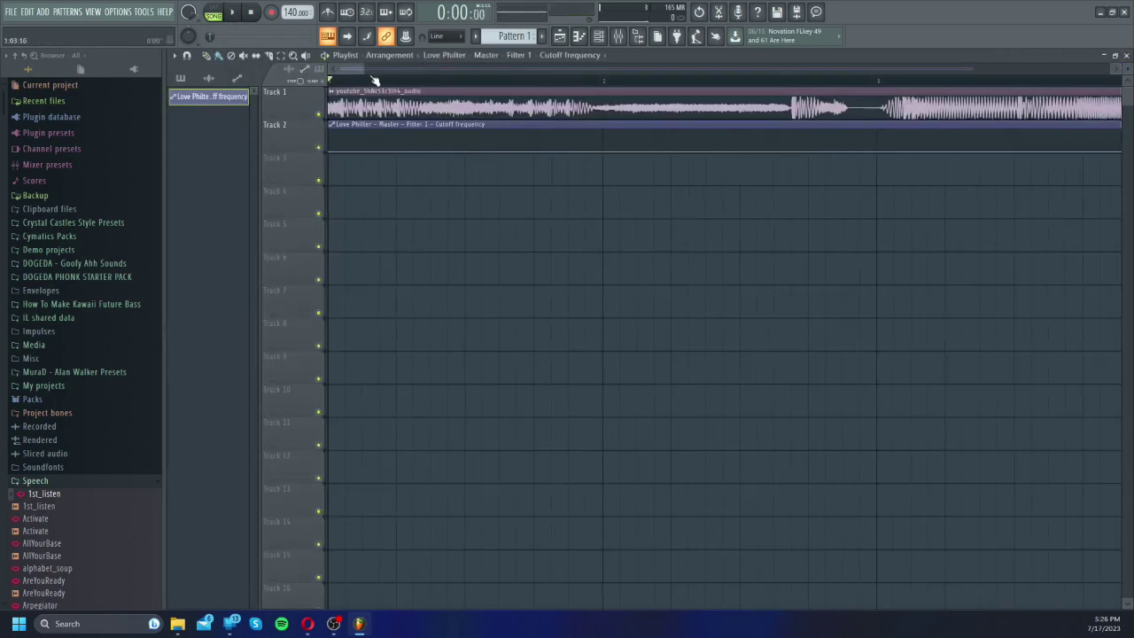
Step: Add a cutoff automation point late in bar 2, raise it to the maximum, and set the clip's end point to 100%
{"action": "key", "text": "space"}
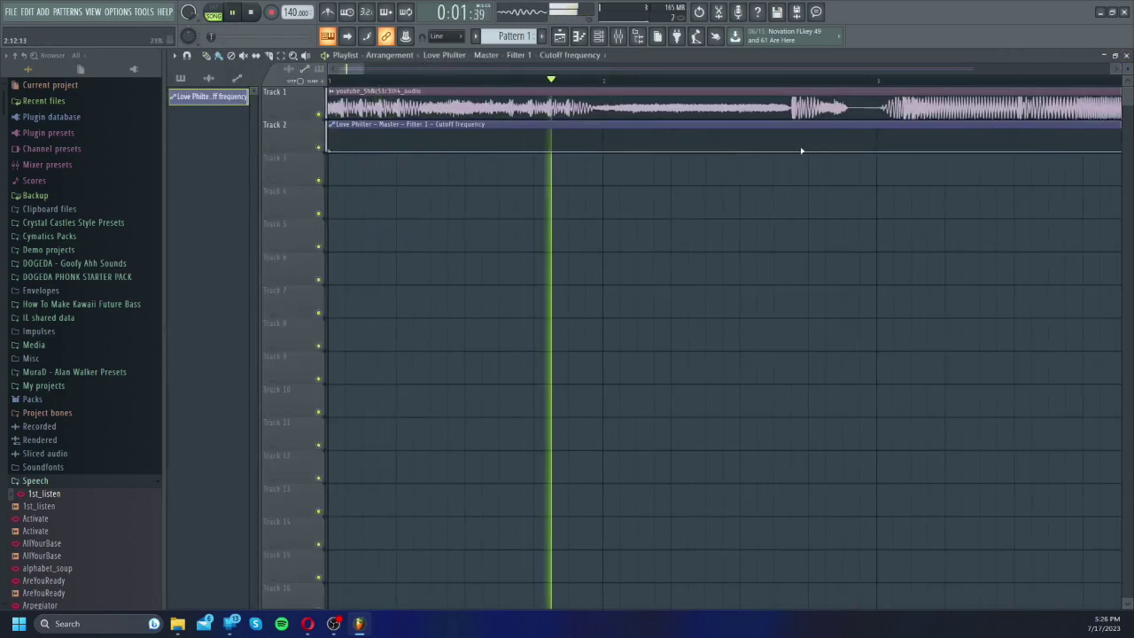
{"action": "key", "text": "space"}
{"action": "left_click_drag", "start_coordinate": [794, 158], "coordinate": [789, 127]}
{"action": "key", "text": "space"}
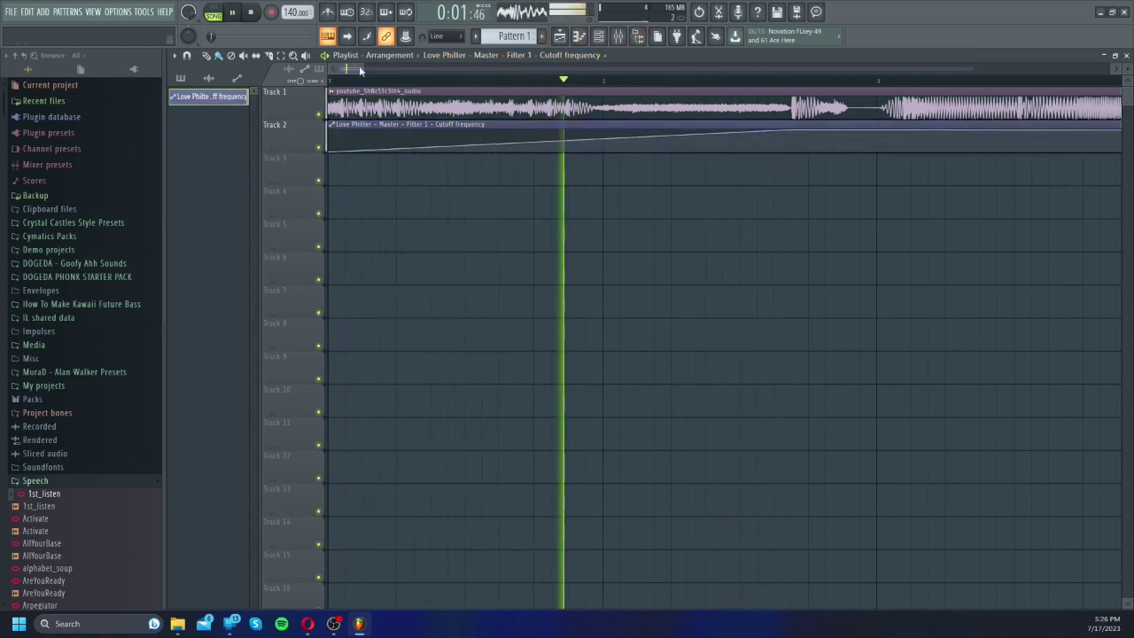
{"action": "left_click_drag", "start_coordinate": [361, 69], "coordinate": [1107, 81]}
{"action": "left_click_drag", "start_coordinate": [944, 152], "coordinate": [951, 121]}
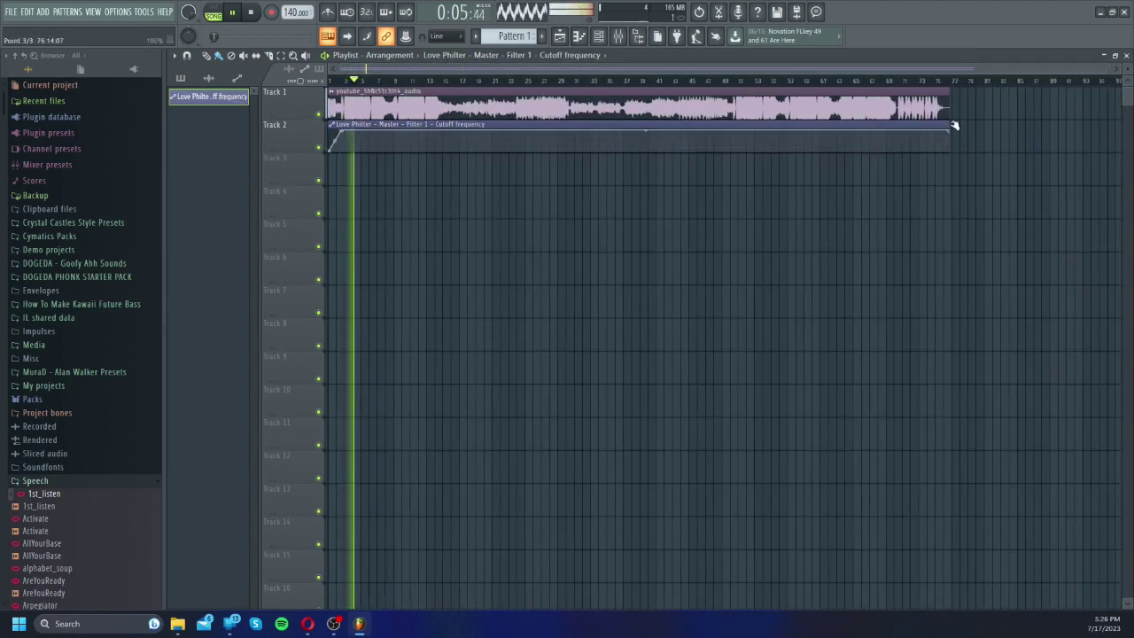
Step: Add a full-level cutoff point just after bar 6, drop the cutoff to 0% at about bar 8, and play the fade
{"action": "left_click_drag", "start_coordinate": [1108, 68], "coordinate": [485, 70]}
{"action": "key", "text": "space"}
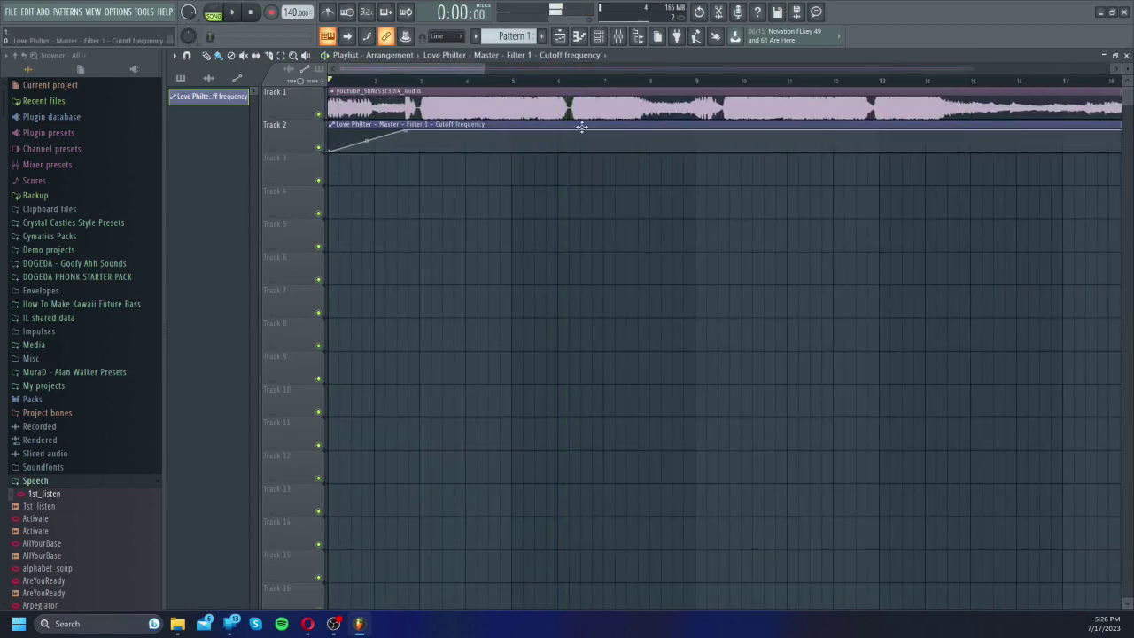
{"action": "left_click", "coordinate": [572, 135]}
{"action": "left_click", "coordinate": [569, 169]}
{"action": "right_click", "coordinate": [595, 157]}
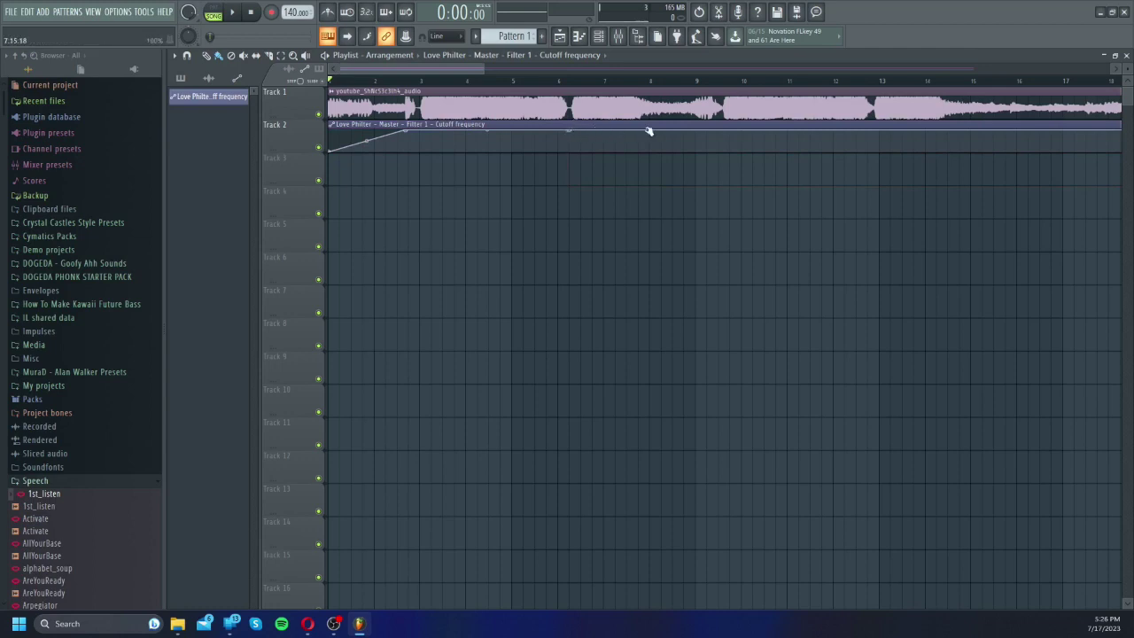
{"action": "left_click_drag", "start_coordinate": [647, 132], "coordinate": [648, 154]}
{"action": "left_click", "coordinate": [538, 82]}
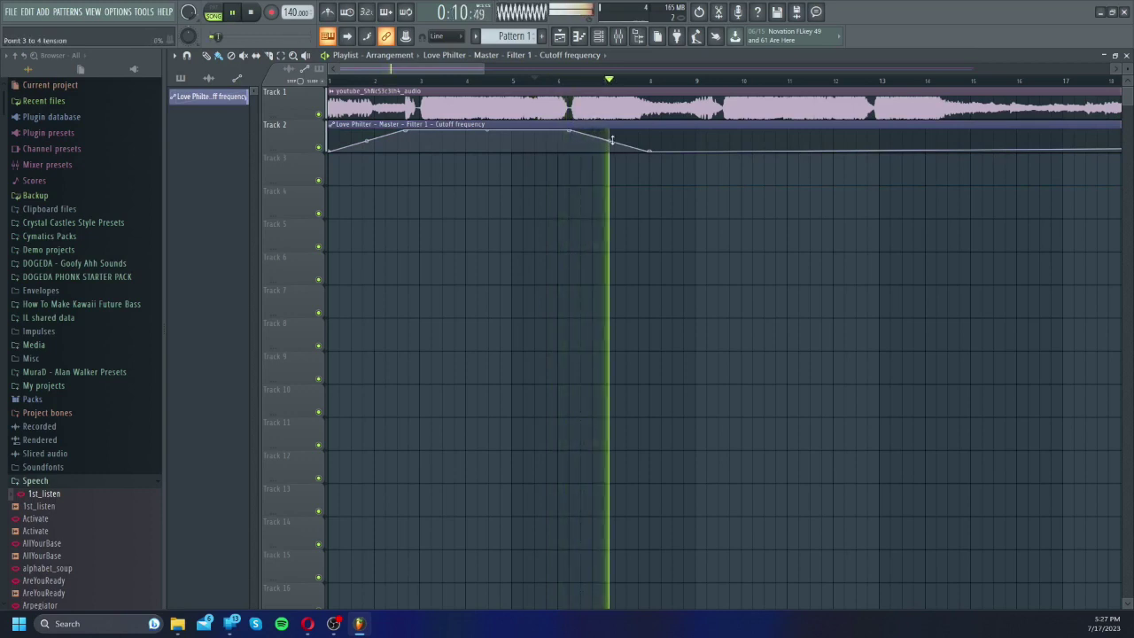
{"action": "left_click", "coordinate": [328, 82]}
Step: Shorten the cutoff automation clip to about bar 8.10 at 0%, and trim the end of the audio clip to match
{"action": "left_click_drag", "start_coordinate": [484, 69], "coordinate": [1099, 133]}
{"action": "left_click_drag", "start_coordinate": [985, 132], "coordinate": [404, 240]}
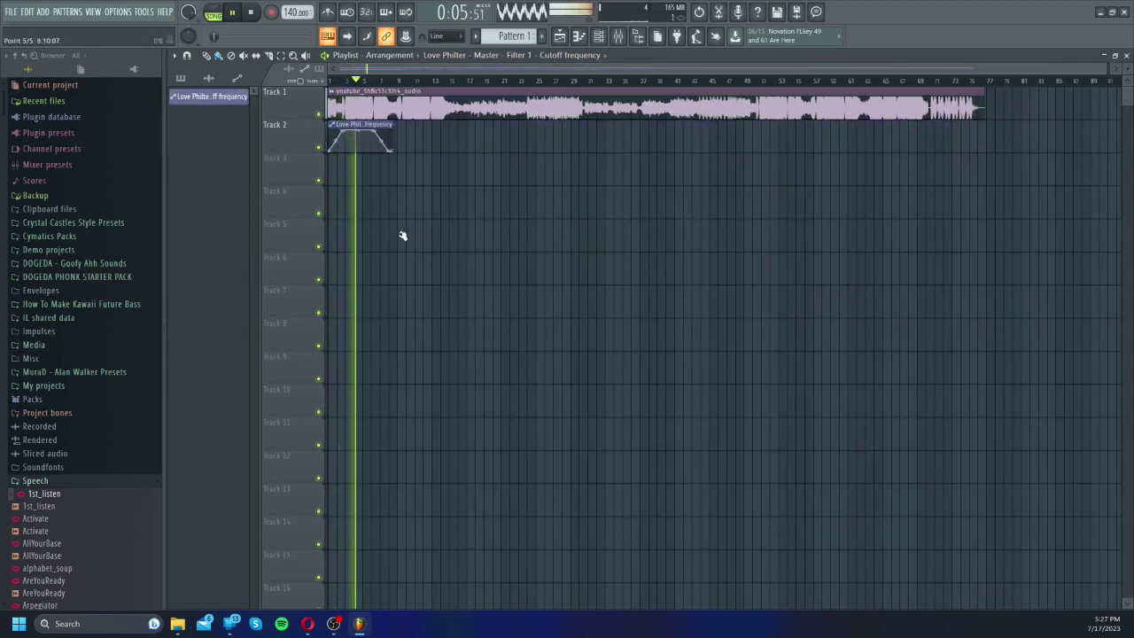
{"action": "left_click_drag", "start_coordinate": [982, 95], "coordinate": [396, 146]}
{"action": "left_click_drag", "start_coordinate": [1107, 69], "coordinate": [755, 94]}
{"action": "key", "text": "space"}
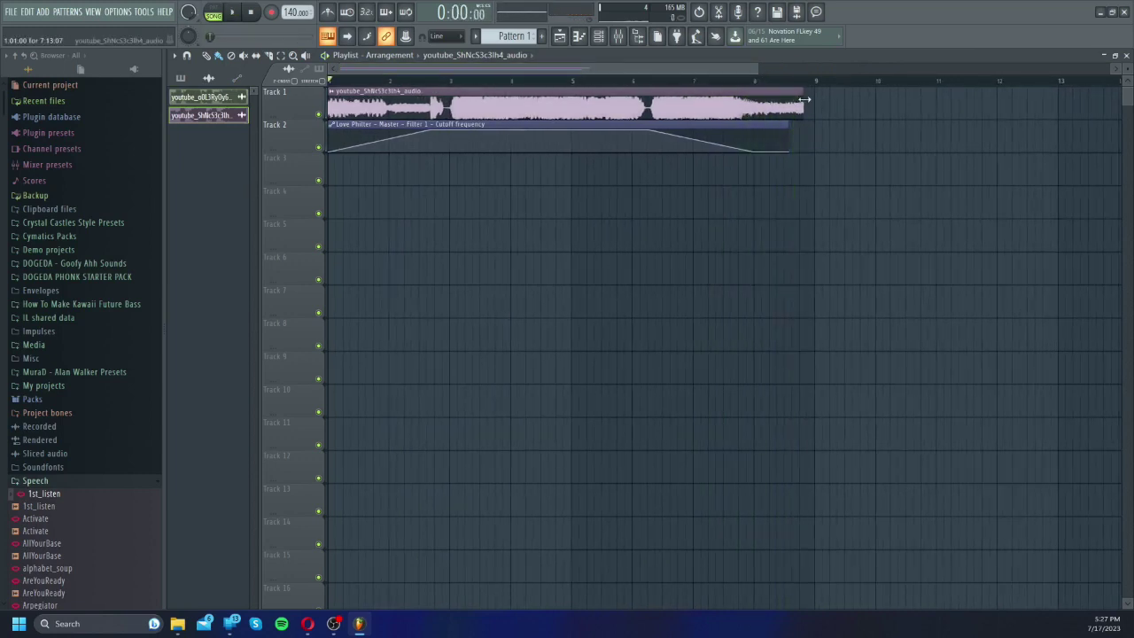
{"action": "key", "text": "space"}
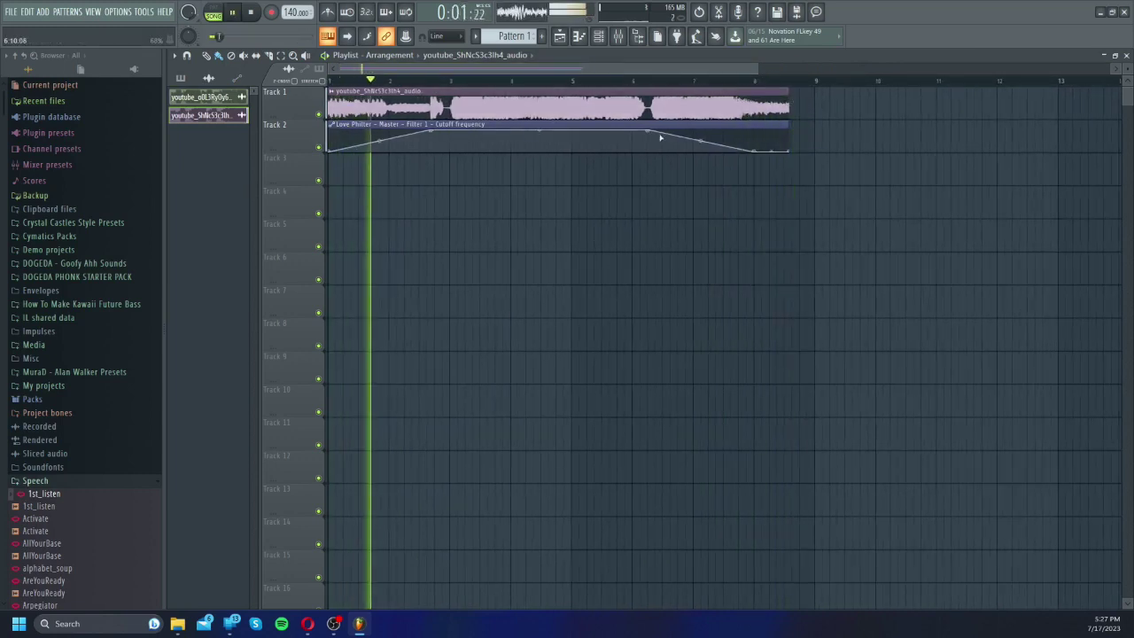
{"action": "left_click", "coordinate": [620, 37]}
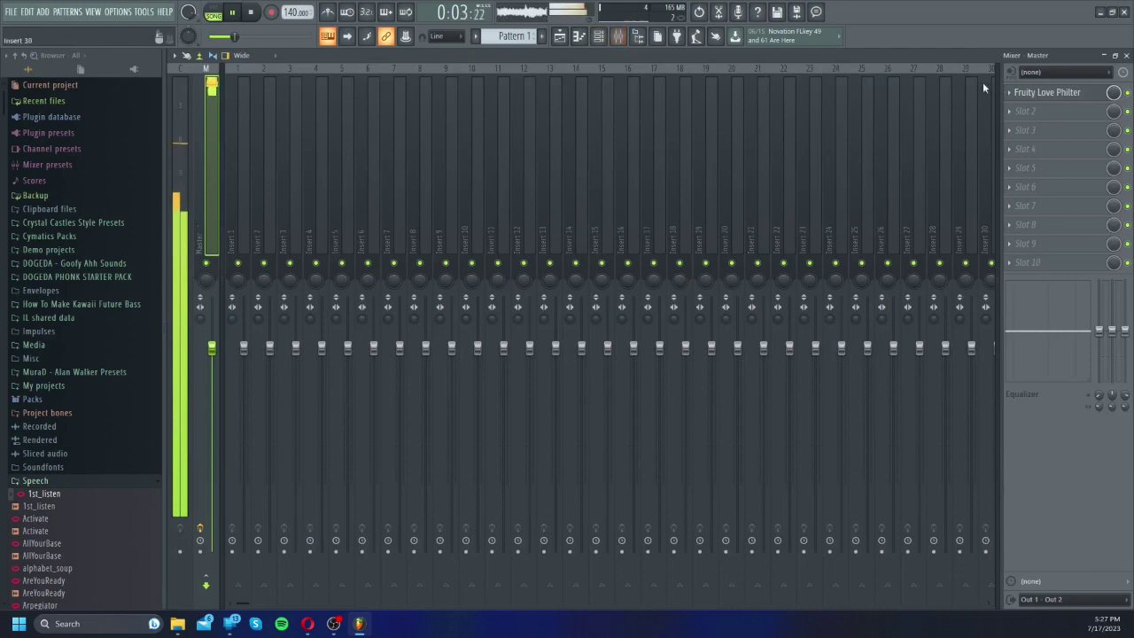
{"action": "left_click", "coordinate": [1035, 108]}
{"action": "key", "text": "Escape"}
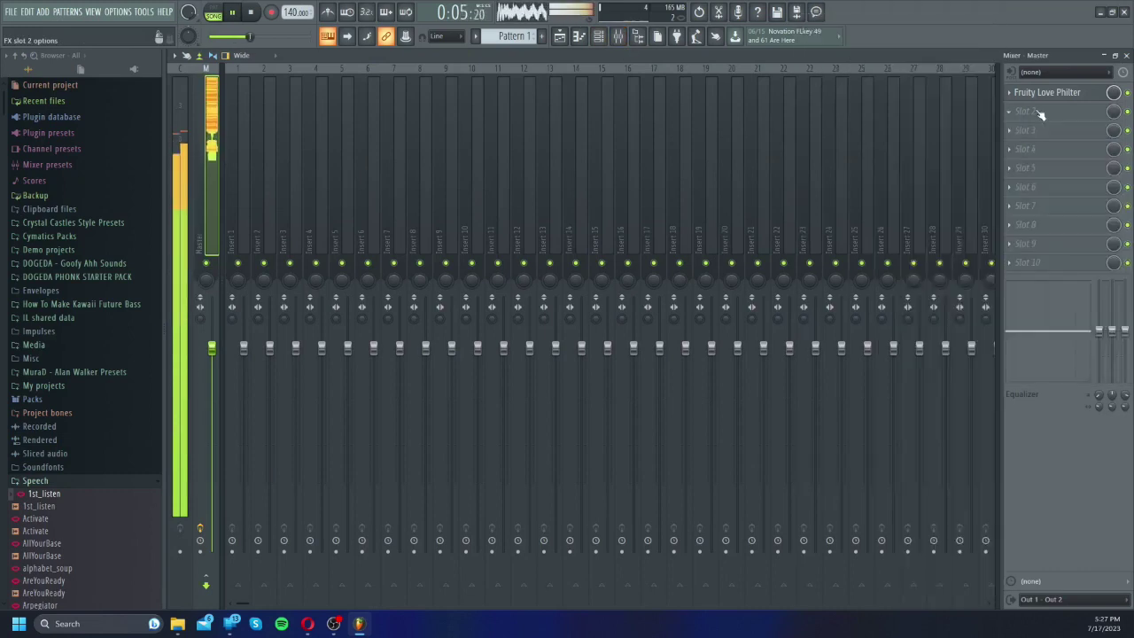
{"action": "left_click", "coordinate": [1043, 109]}
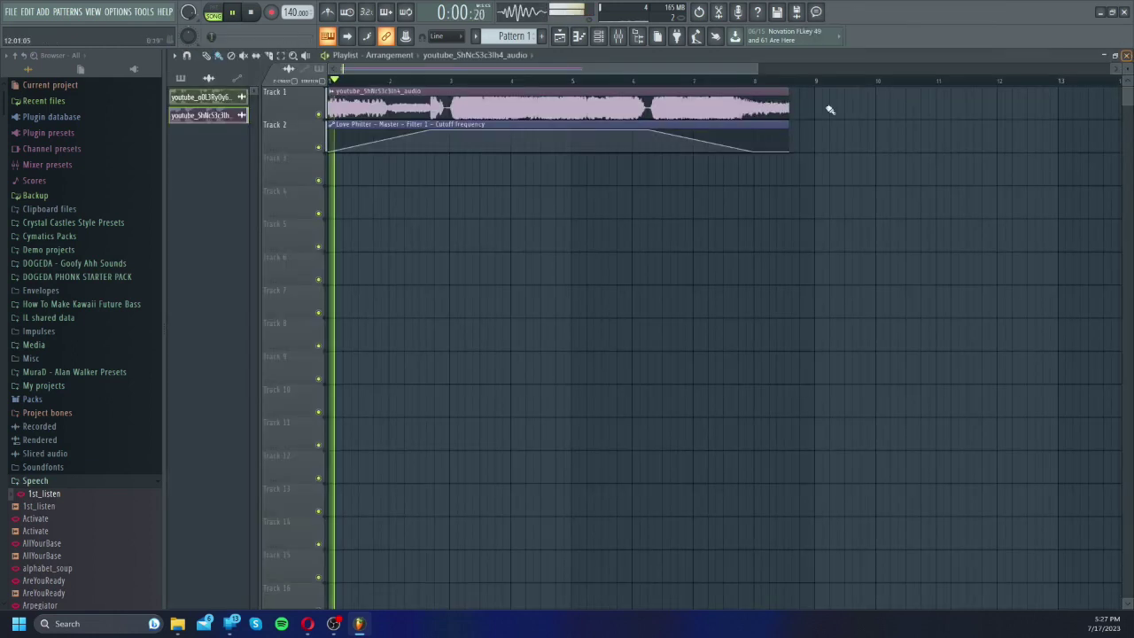
{"action": "left_click", "coordinate": [618, 36]}
{"action": "left_click", "coordinate": [618, 35]}
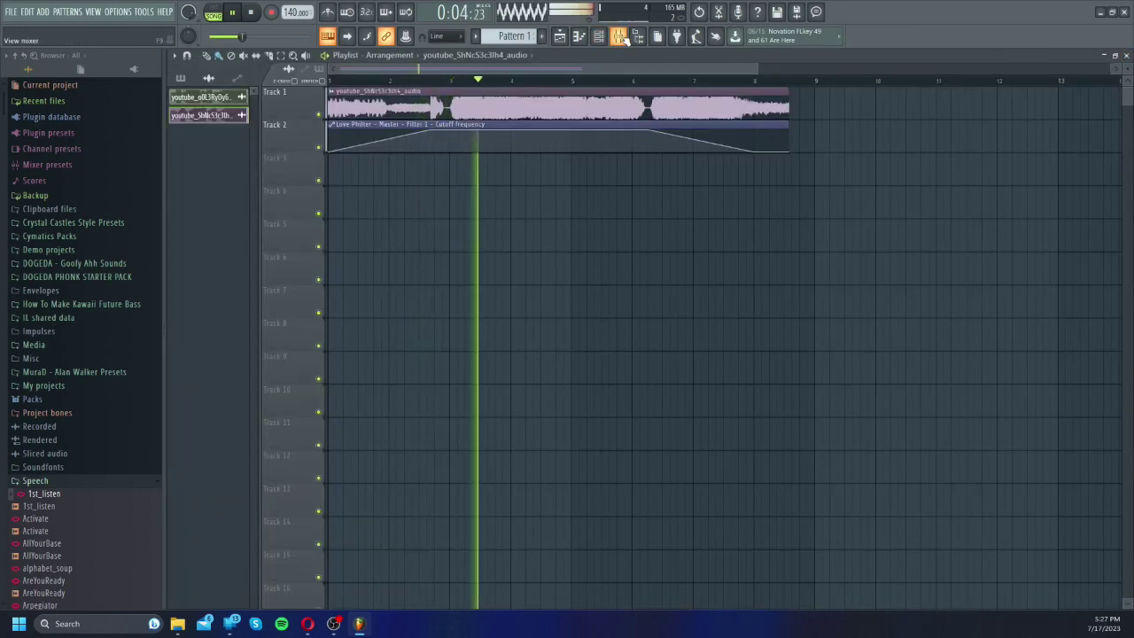
Step: Stop playback and load Gross Beat into the second effect slot of the Master mixer track
{"action": "key", "text": "space"}
{"action": "left_click", "coordinate": [618, 35]}
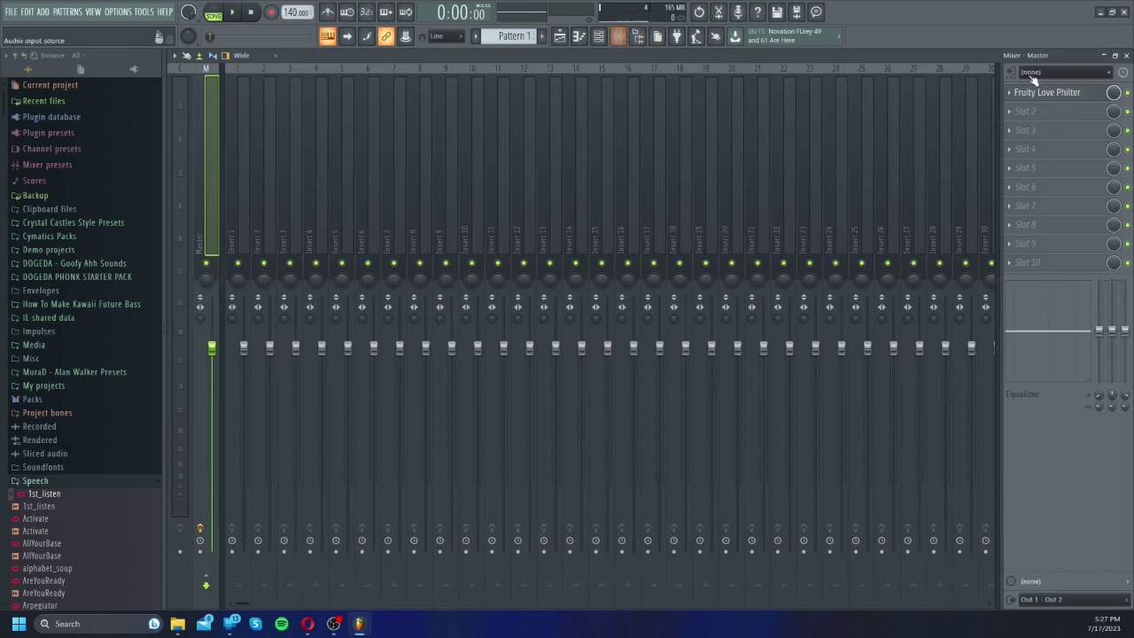
{"action": "left_click", "coordinate": [1026, 111]}
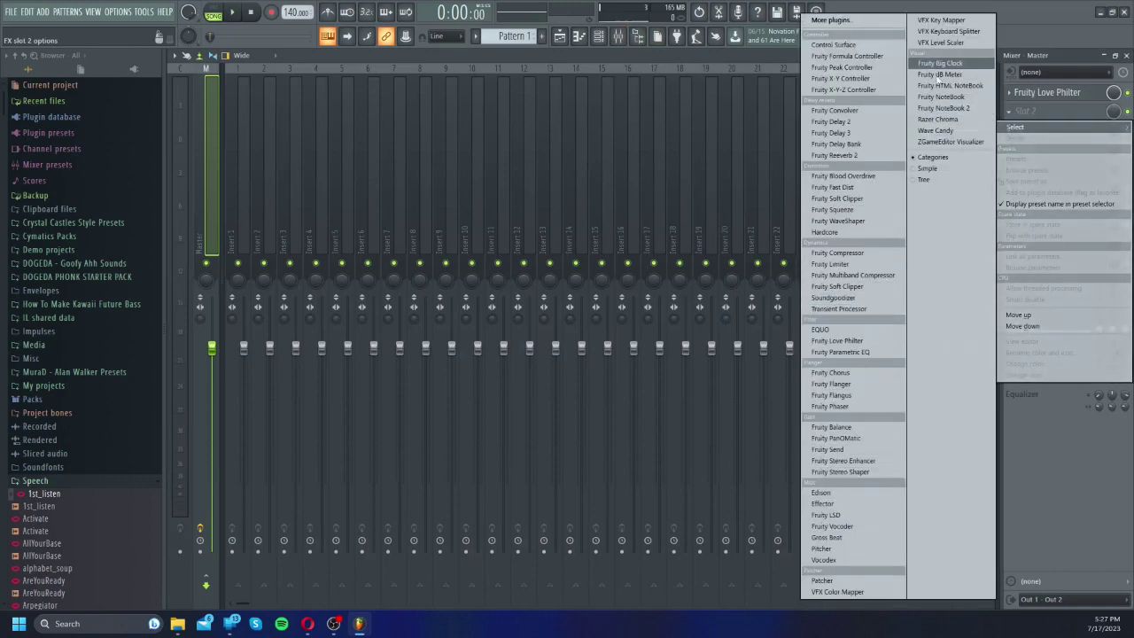
{"action": "left_click", "coordinate": [842, 550]}
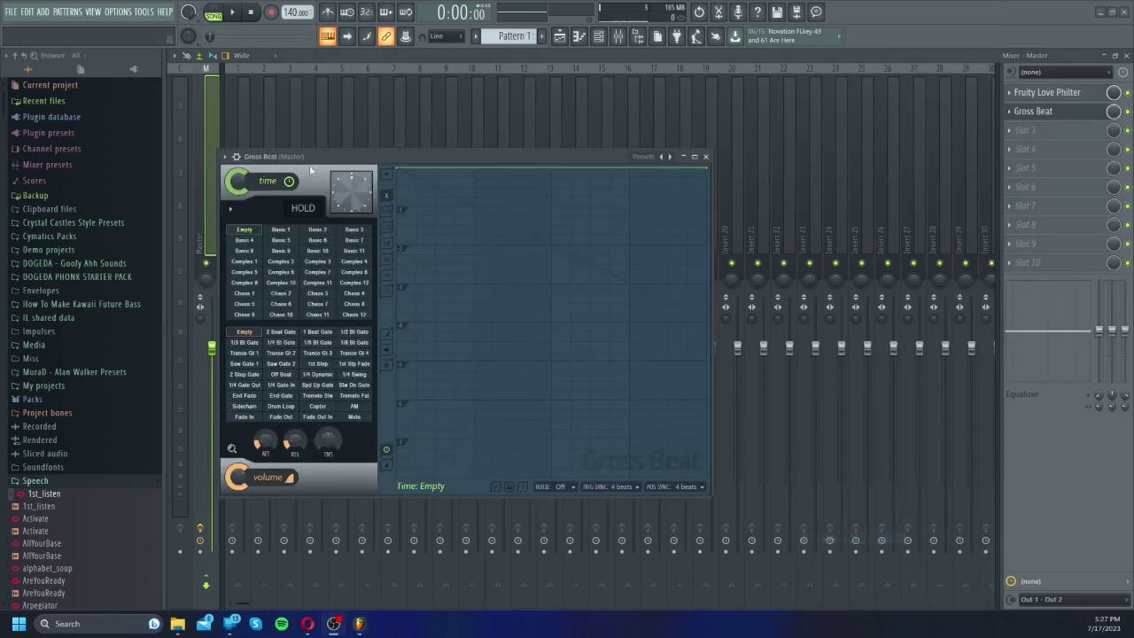
Step: Play the song and audition Gross Beat's Trance Gt 2 volume preset, settling on Trance Gt 3
{"action": "key", "text": "space"}
{"action": "left_click", "coordinate": [280, 352]}
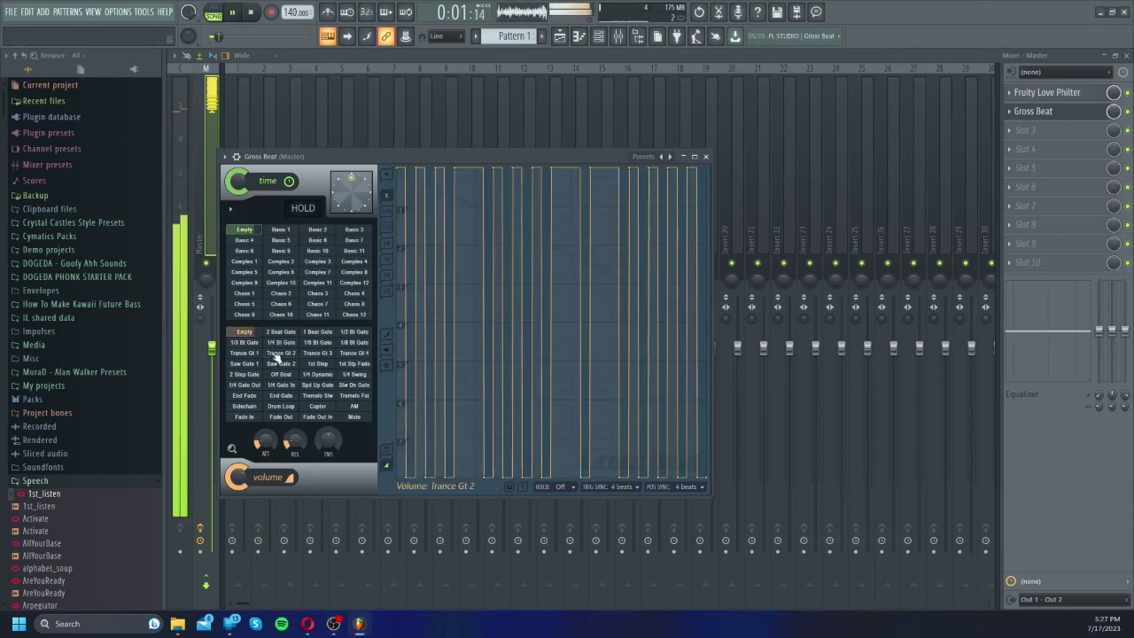
{"action": "left_click", "coordinate": [317, 353]}
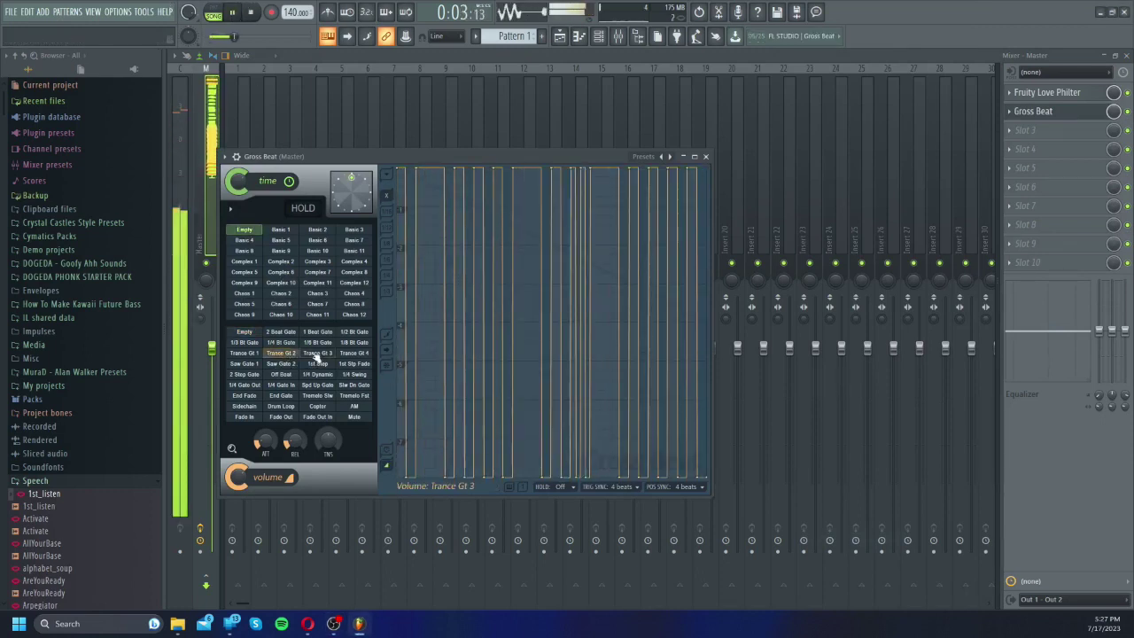
Step: Try faster project tempos up to 522 BPM and bring the tempo back down to 142 BPM
{"action": "left_click_drag", "start_coordinate": [289, 12], "coordinate": [289, 2]}
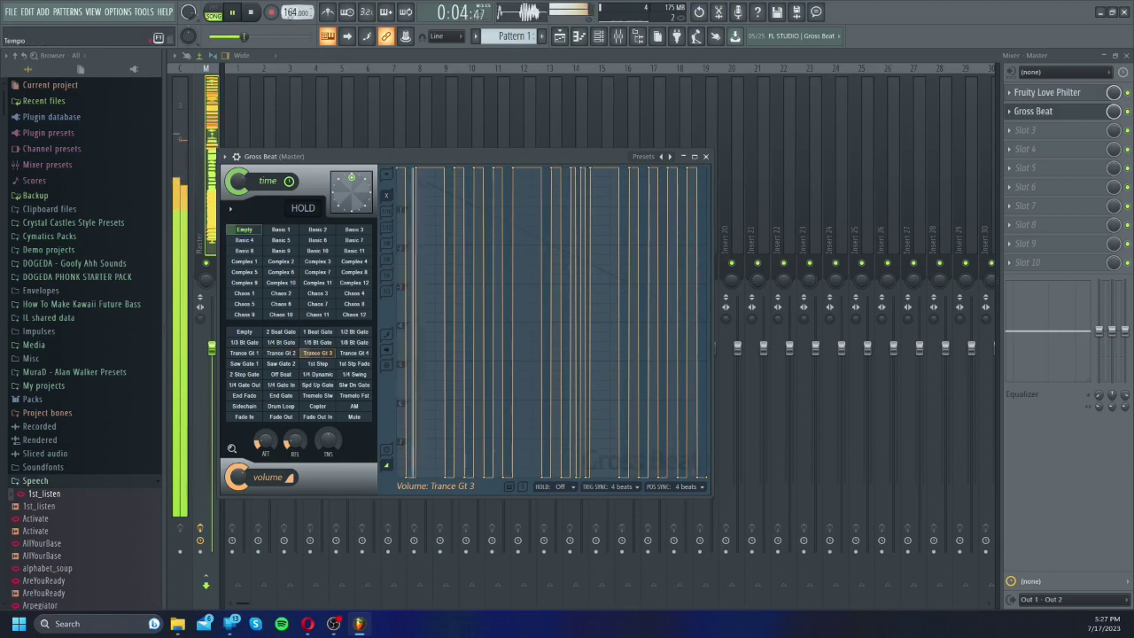
{"action": "scroll", "coordinate": [294, 12], "scroll_direction": "up", "scroll_amount": 20}
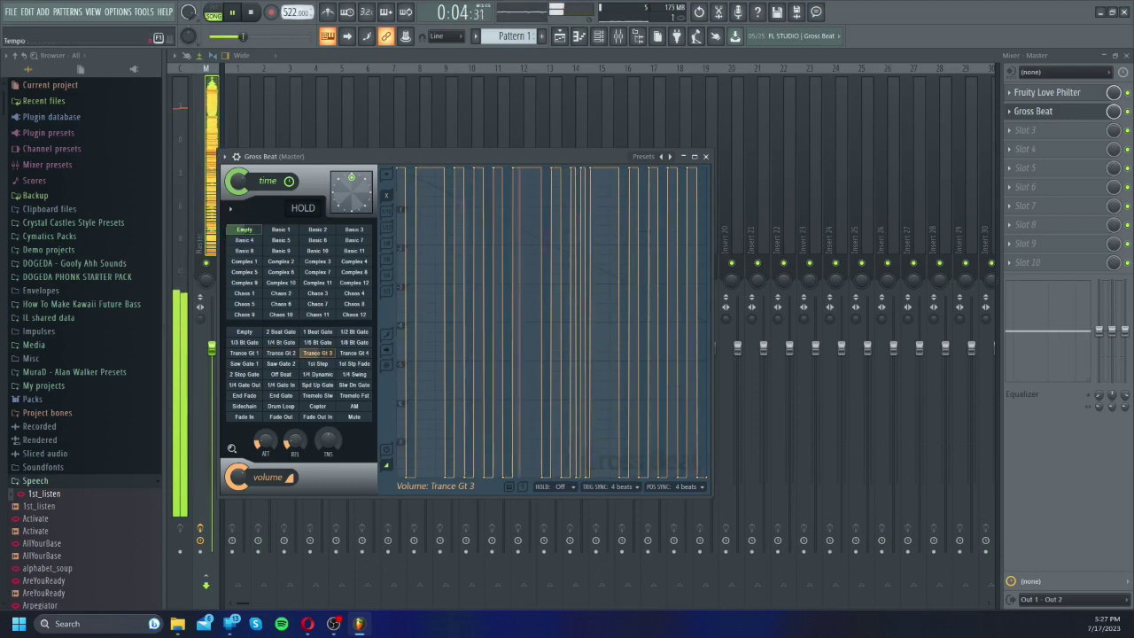
{"action": "scroll", "coordinate": [294, 12], "scroll_direction": "down", "scroll_amount": 20}
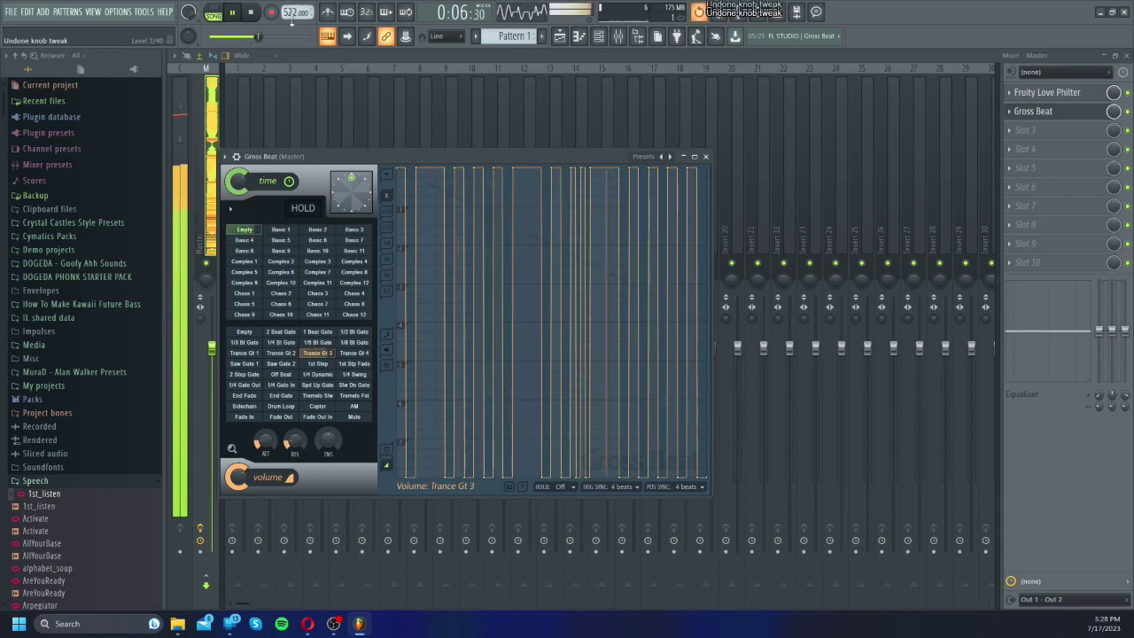
{"action": "scroll", "coordinate": [294, 13], "scroll_direction": "down", "scroll_amount": 10}
{"action": "scroll", "coordinate": [294, 13], "scroll_direction": "down", "scroll_amount": 11}
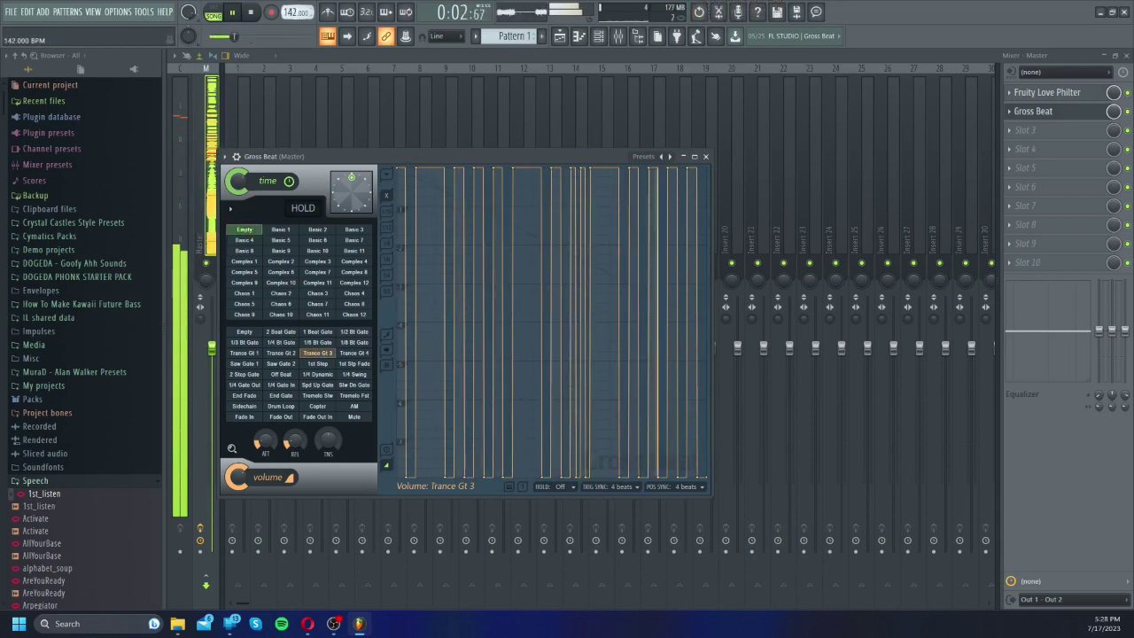
Step: Set the tempo to 140 BPM and audition Gross Beat's 1/4 Swing, Off Beat, Saw Gate 2, 1/3, 1/4 and 1/8 Bt Gate volume presets
{"action": "scroll", "coordinate": [295, 13], "scroll_direction": "down", "scroll_amount": 2}
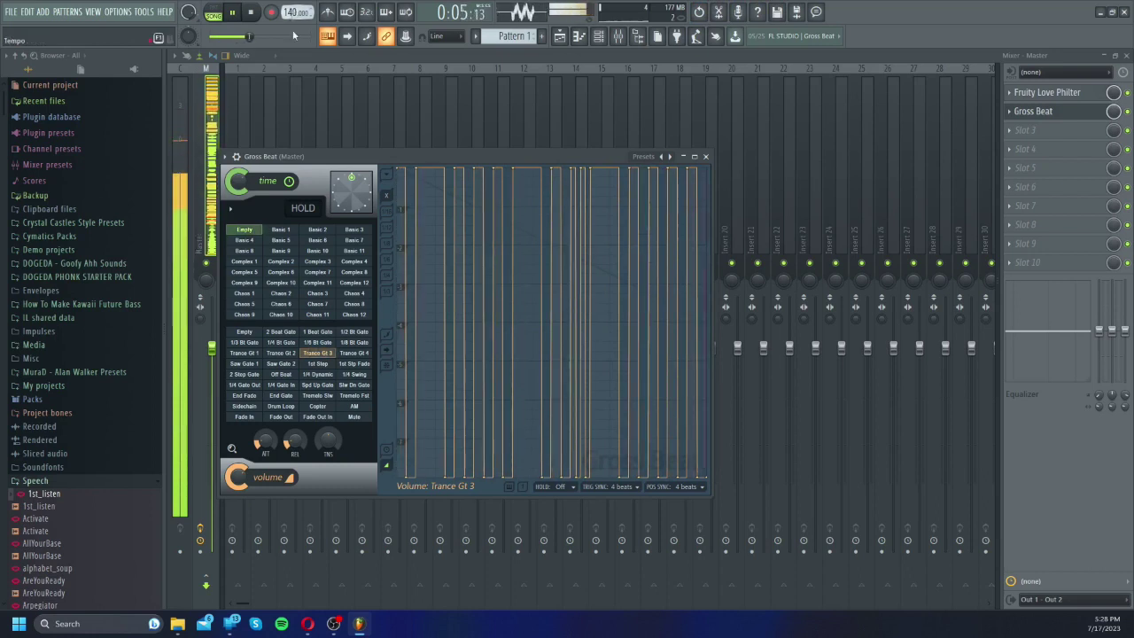
{"action": "left_click", "coordinate": [356, 376]}
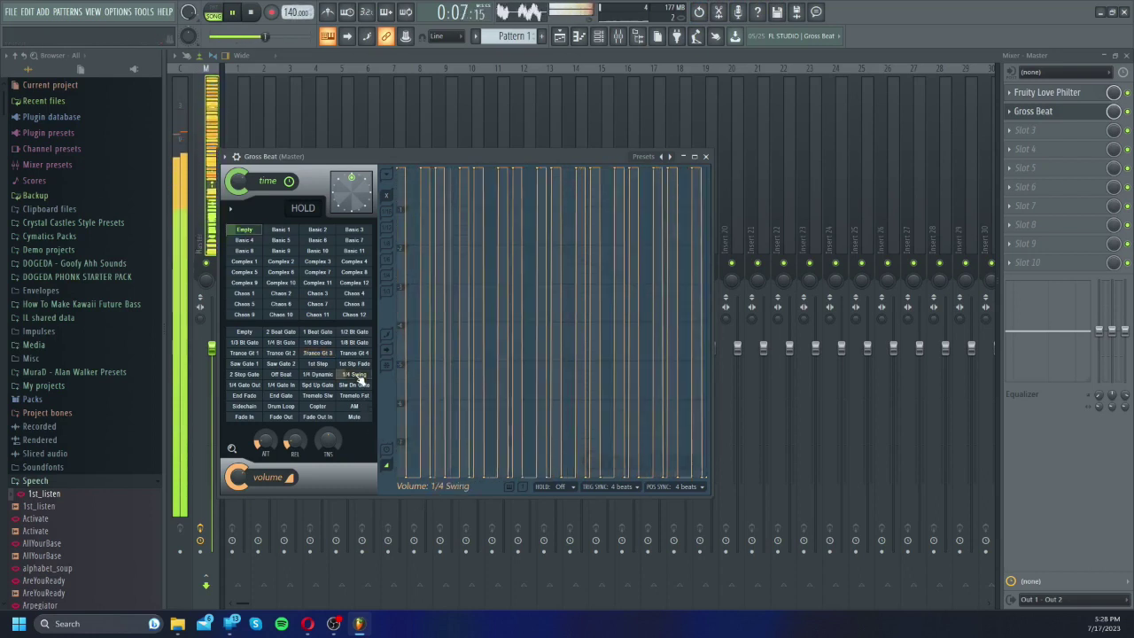
{"action": "left_click", "coordinate": [280, 374]}
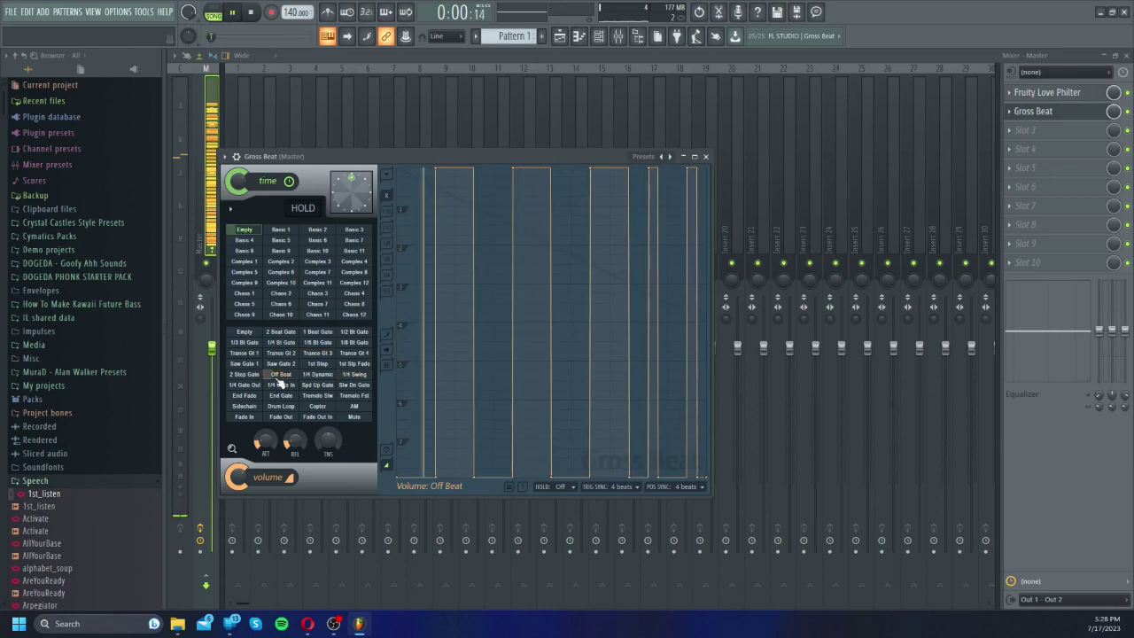
{"action": "left_click", "coordinate": [279, 364]}
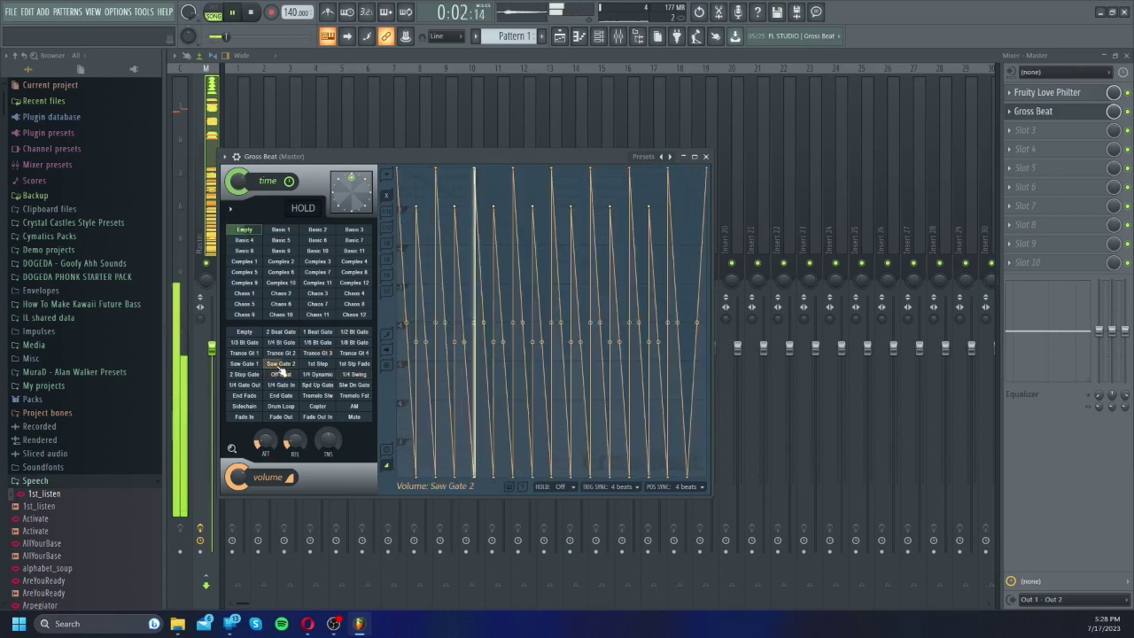
{"action": "left_click", "coordinate": [248, 345]}
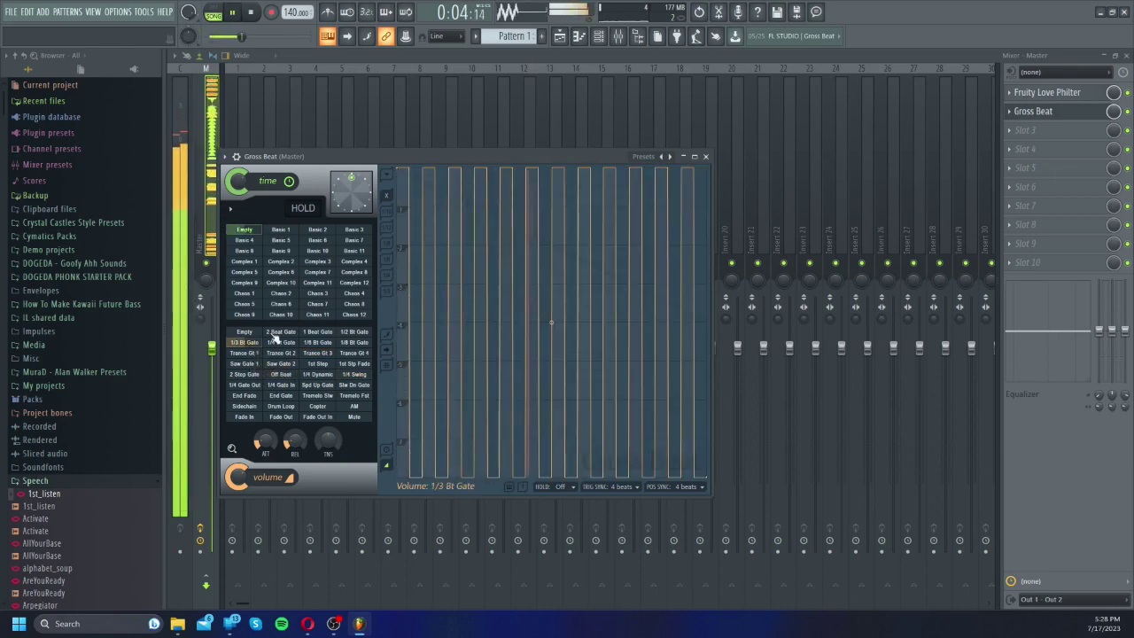
{"action": "left_click", "coordinate": [281, 343]}
{"action": "left_click", "coordinate": [354, 343]}
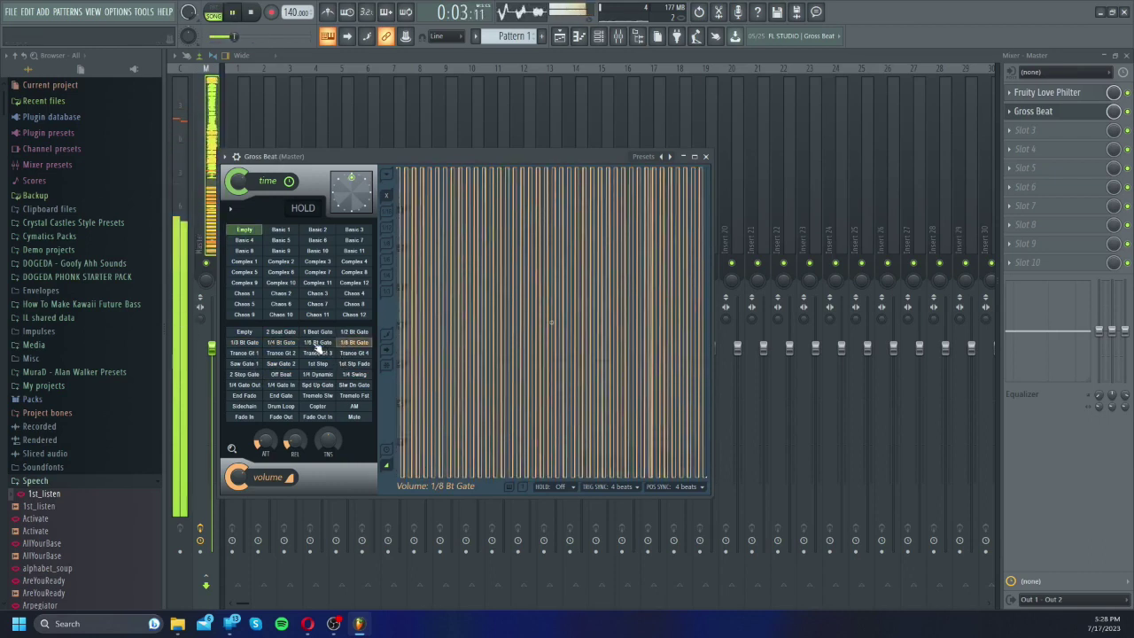
Step: Try Gross Beat's End Fade, Tremelo Fst and Fade Out In volume presets, settling on Copter, and play the song
{"action": "left_click", "coordinate": [255, 396]}
{"action": "key", "text": "space"}
{"action": "left_click", "coordinate": [354, 396]}
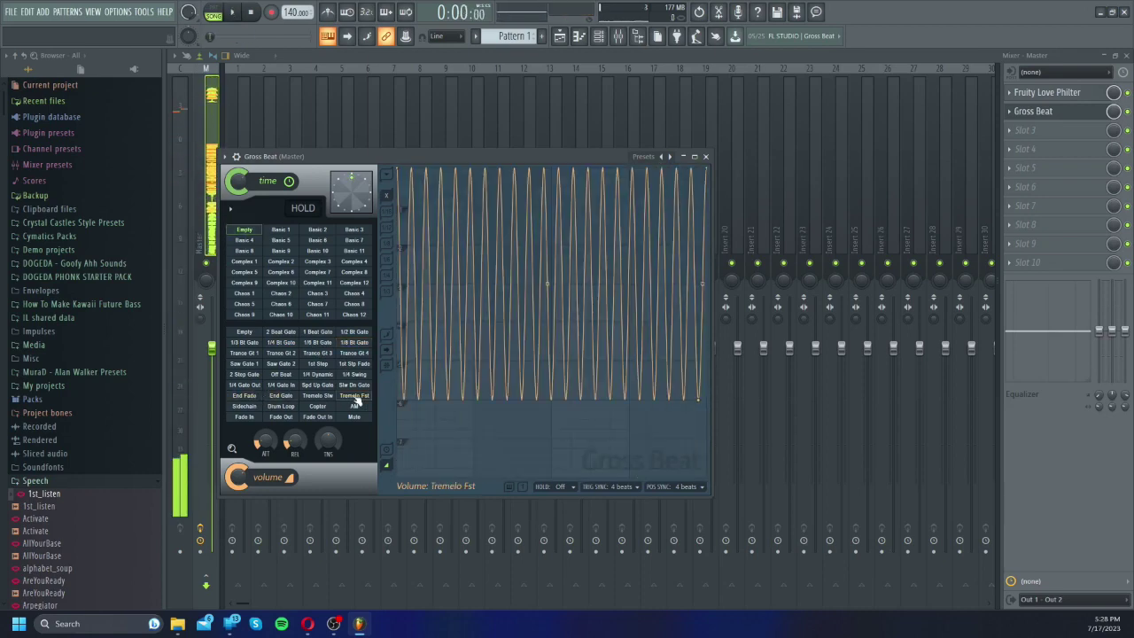
{"action": "left_click", "coordinate": [324, 417]}
{"action": "left_click", "coordinate": [306, 406]}
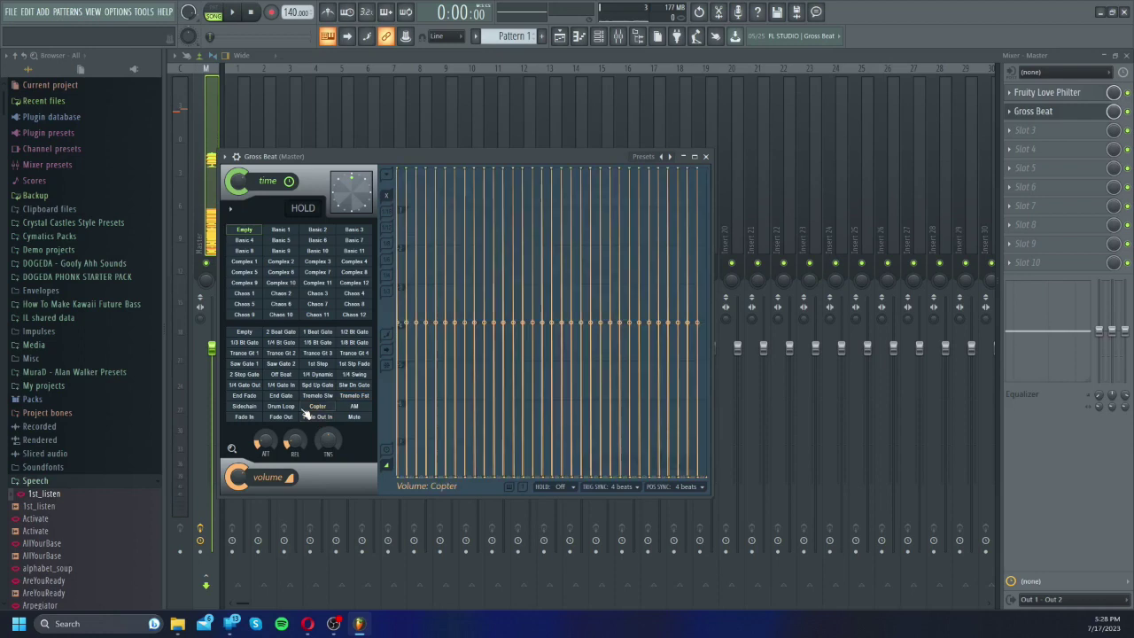
{"action": "key", "text": "space"}
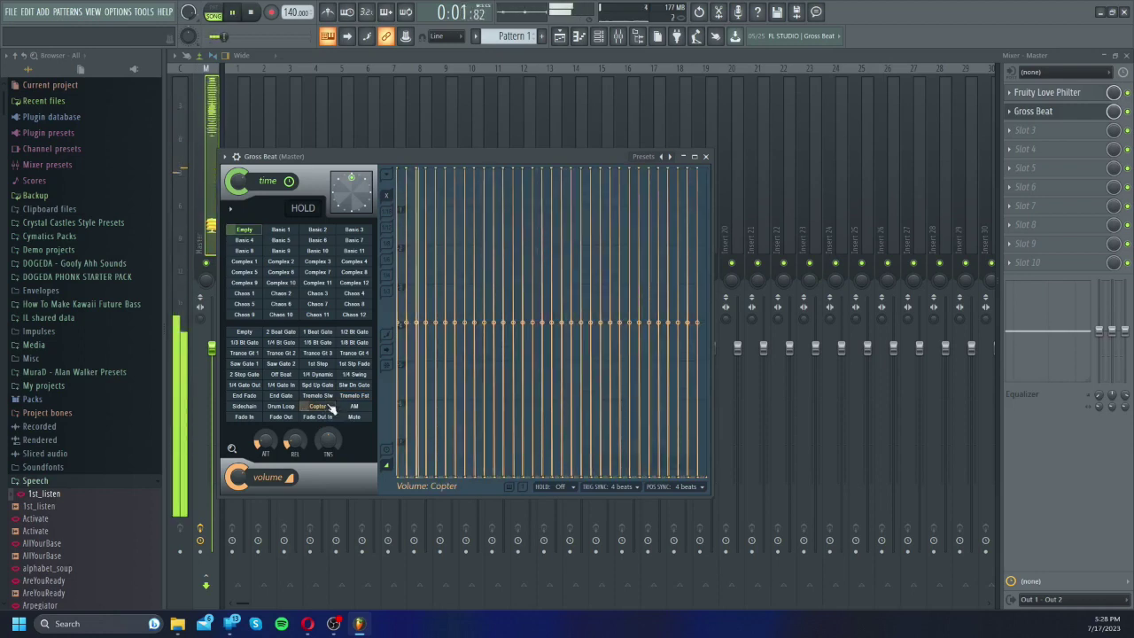
Step: Audition the 1/4 Gate Out, Spd Up Gate and Slw Dn Gate volume presets in Gross Beat
{"action": "left_click", "coordinate": [244, 385]}
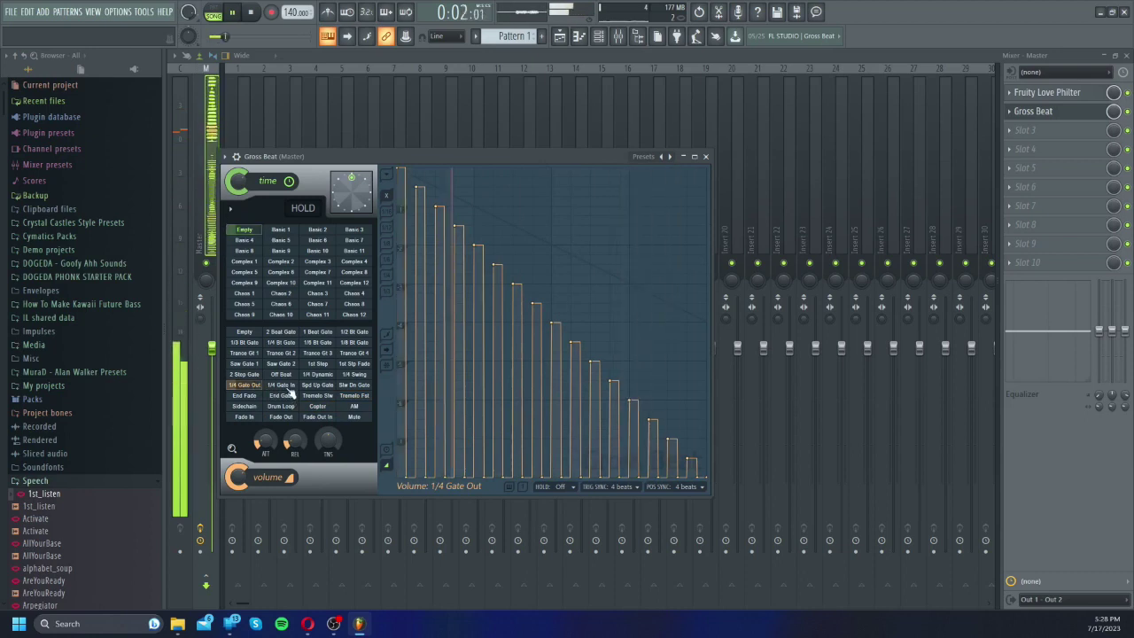
{"action": "key", "text": "space"}
{"action": "left_click", "coordinate": [310, 386]}
{"action": "left_click", "coordinate": [357, 387]}
{"action": "key", "text": "space"}
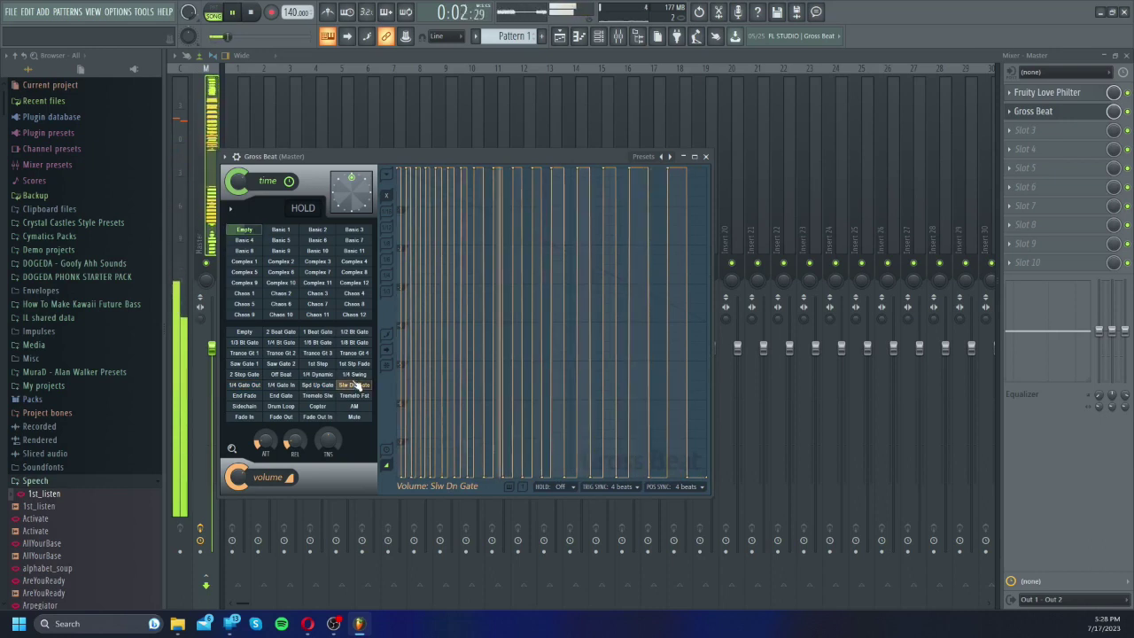
Step: Remove Gross Beat from the Master track's second effect slot and play the song from the playlist
{"action": "left_click", "coordinate": [705, 157]}
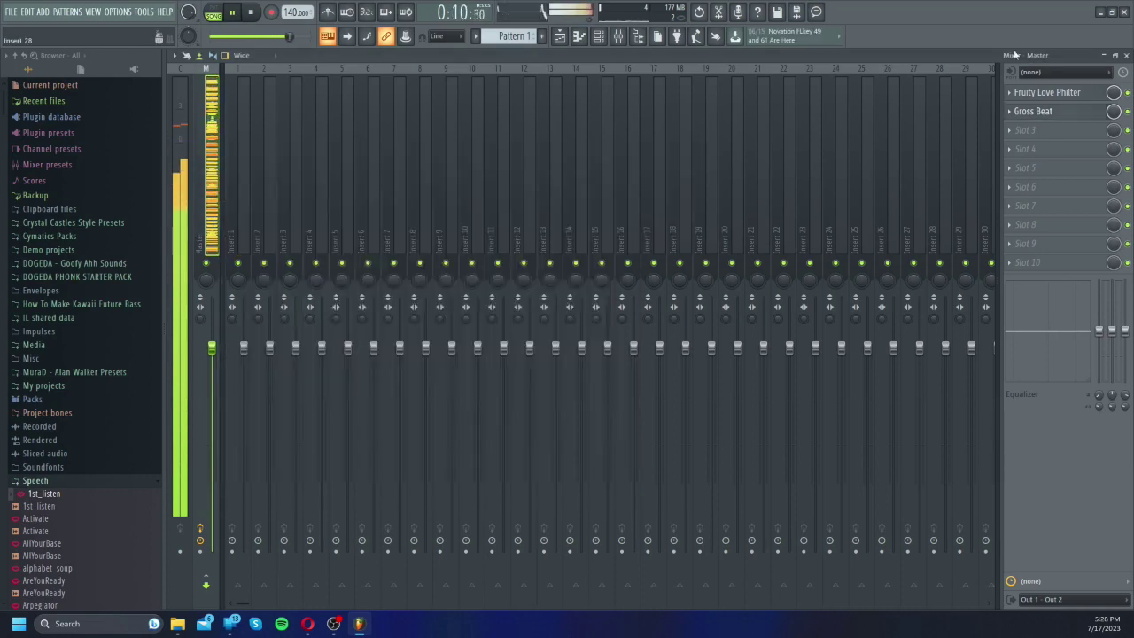
{"action": "left_click", "coordinate": [1009, 110]}
{"action": "left_click", "coordinate": [1018, 139]}
{"action": "left_click", "coordinate": [623, 343]}
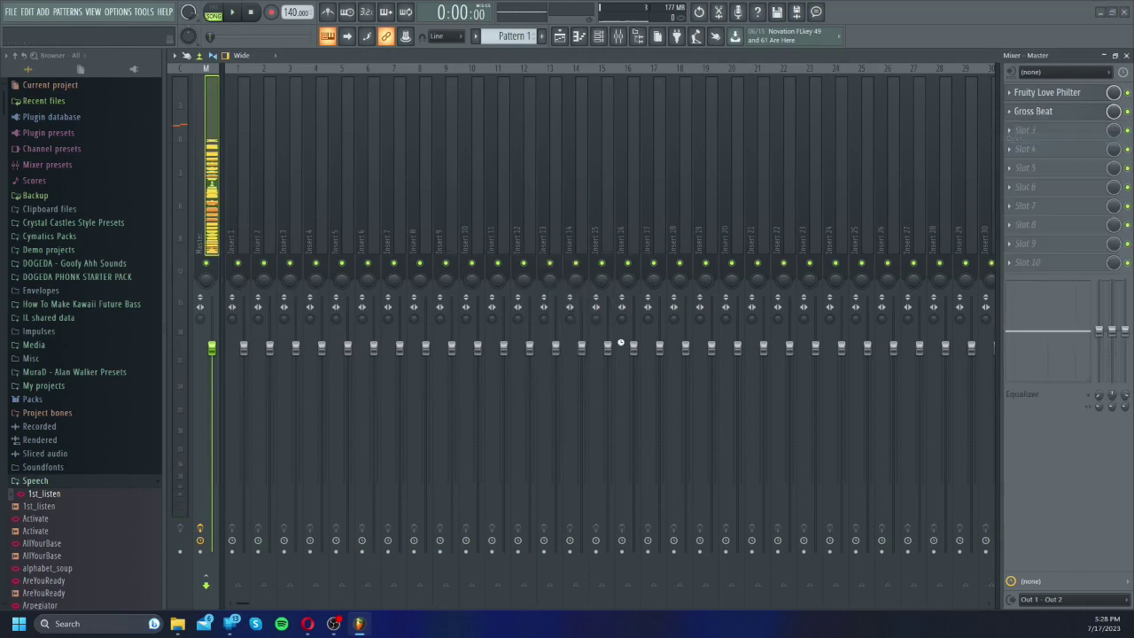
{"action": "left_click", "coordinate": [1126, 55]}
{"action": "key", "text": "space"}
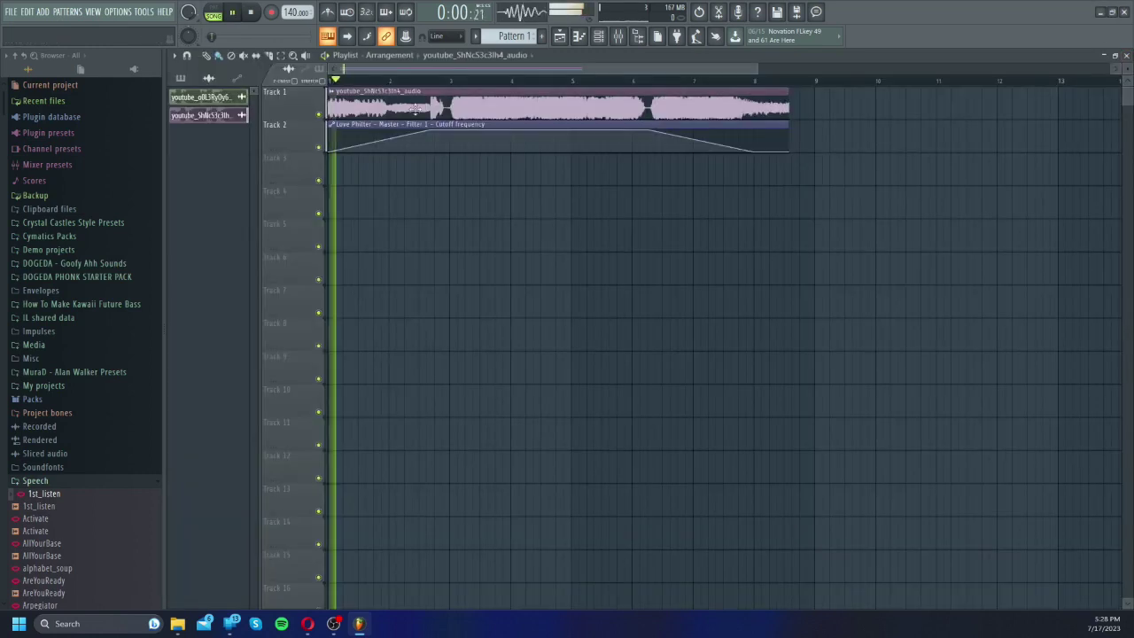
Step: Look over the effects available for the Master track's second slot and bring up the Fruity Love Philter window
{"action": "left_click", "coordinate": [618, 36]}
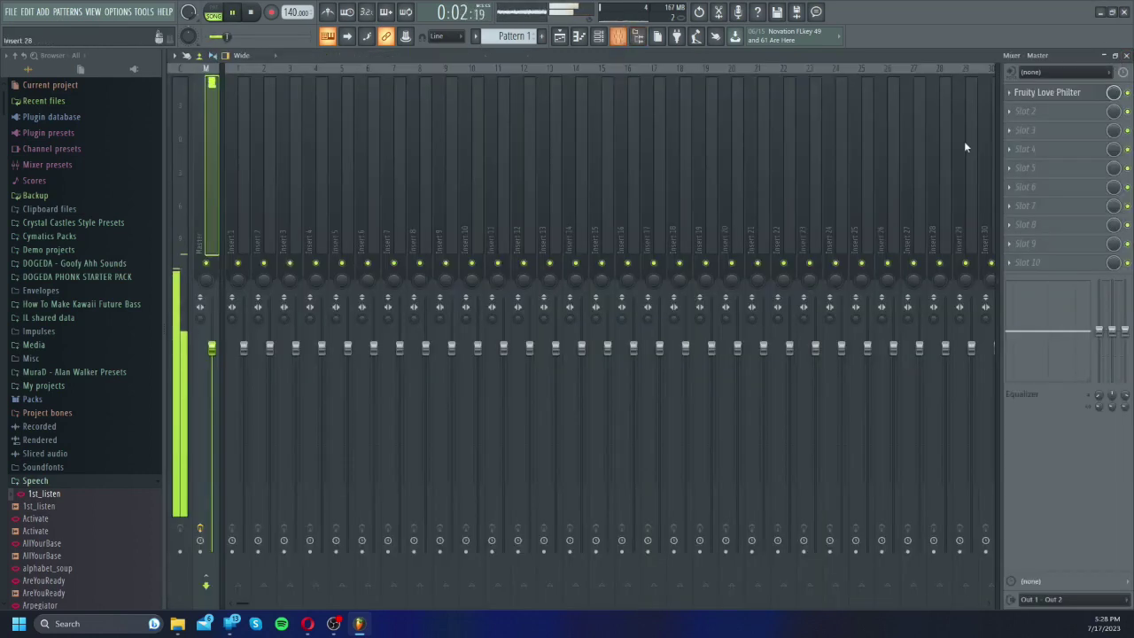
{"action": "left_click", "coordinate": [1025, 112]}
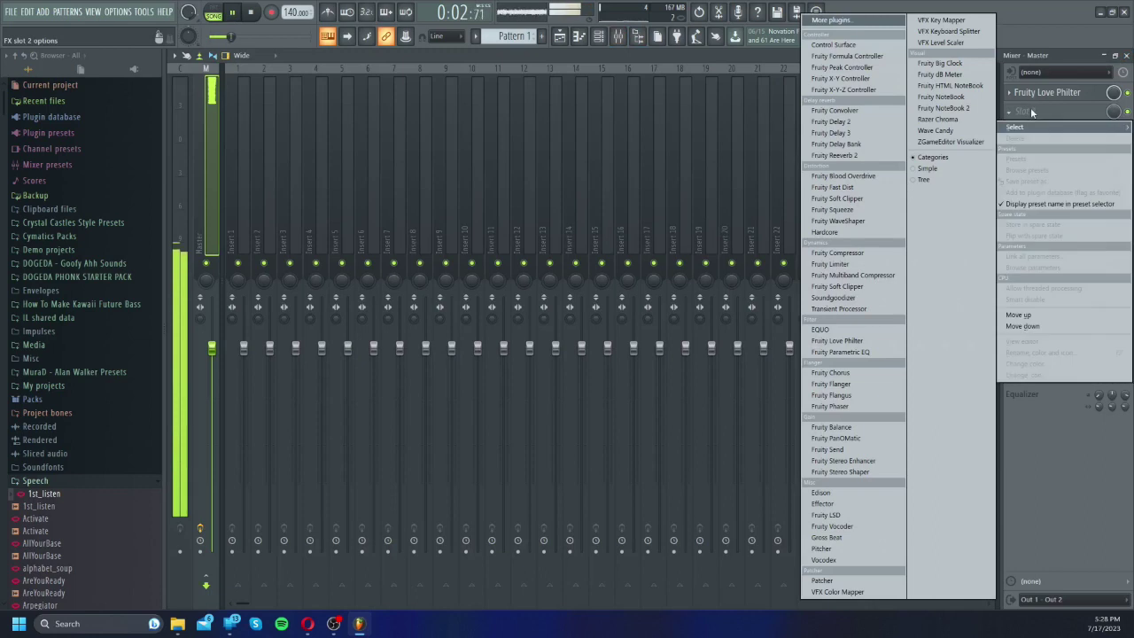
{"action": "left_click", "coordinate": [837, 340]}
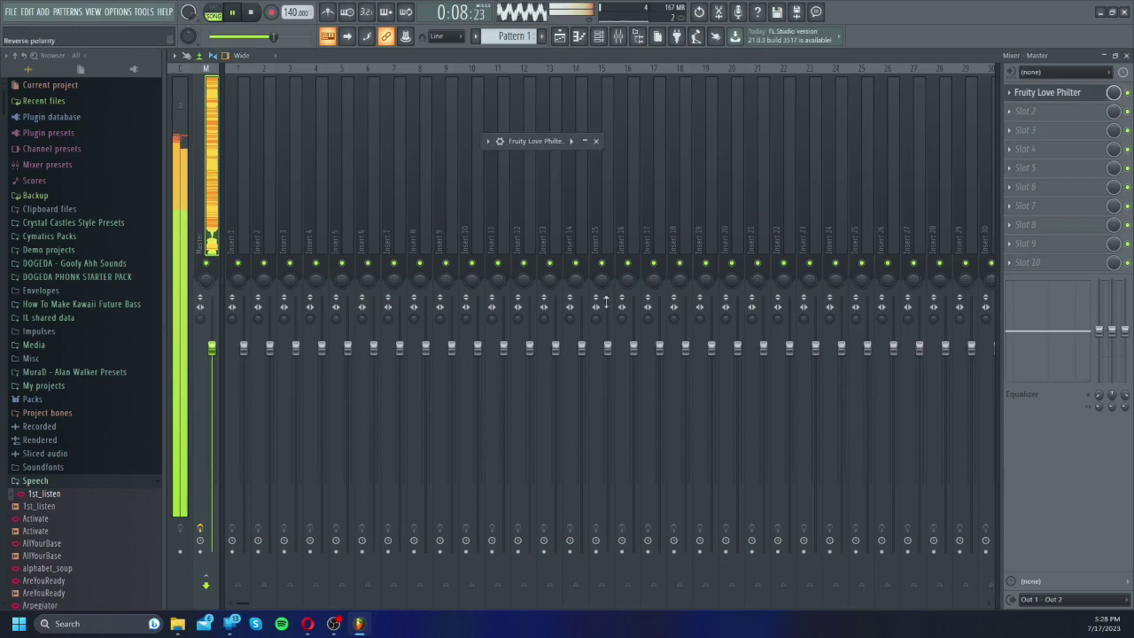
{"action": "left_click", "coordinate": [586, 141]}
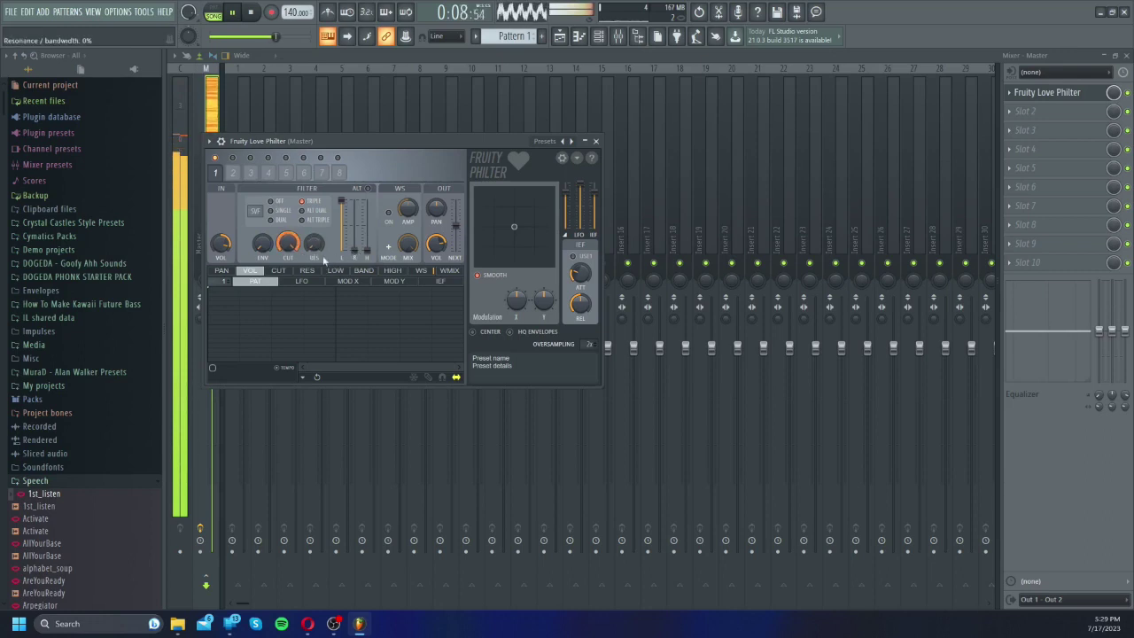
Step: Turn down Love Philter's high-pass level and cutoff frequency while testing playback, and return to the playlist
{"action": "left_click", "coordinate": [250, 12]}
{"action": "left_click", "coordinate": [233, 12]}
{"action": "left_click_drag", "start_coordinate": [366, 200], "coordinate": [366, 250]}
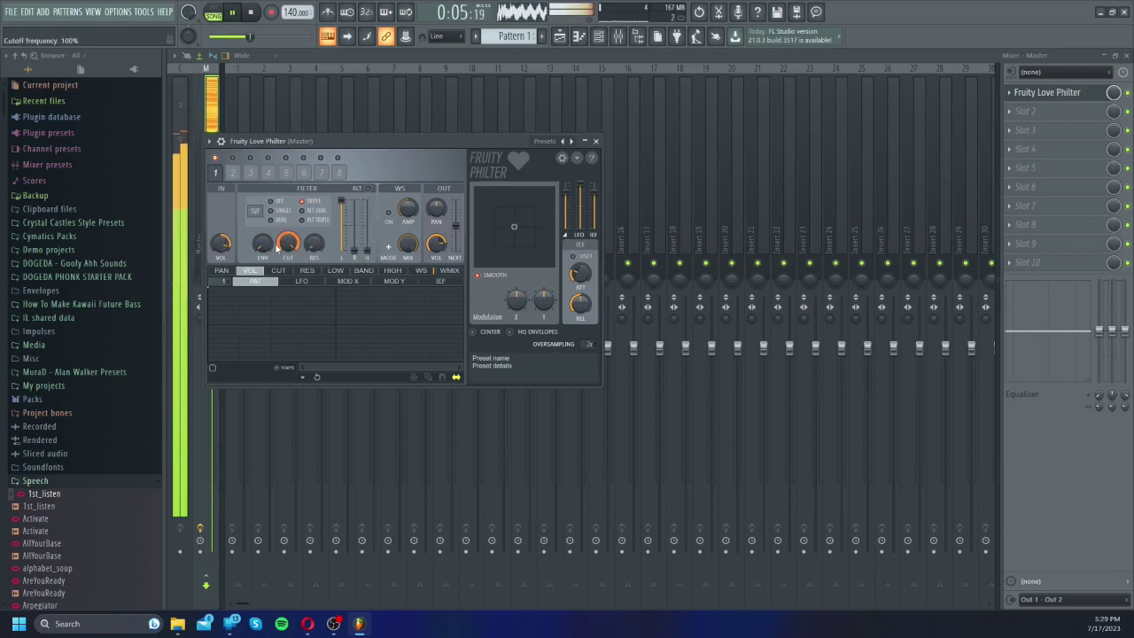
{"action": "key", "text": "space"}
{"action": "left_click_drag", "start_coordinate": [286, 247], "coordinate": [287, 295]}
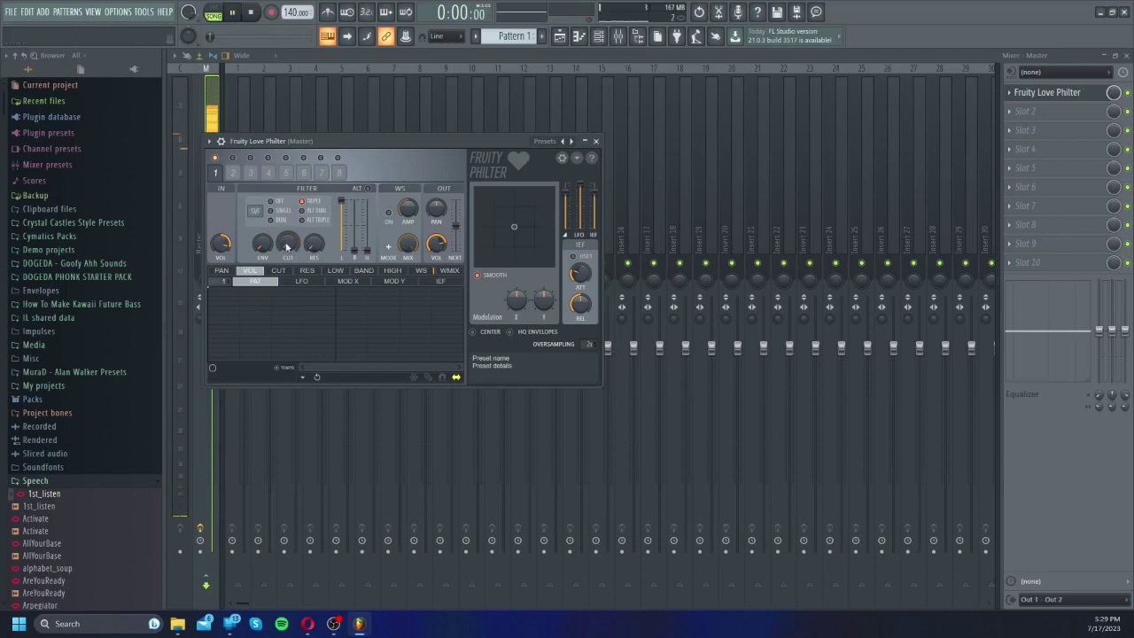
{"action": "key", "text": "space"}
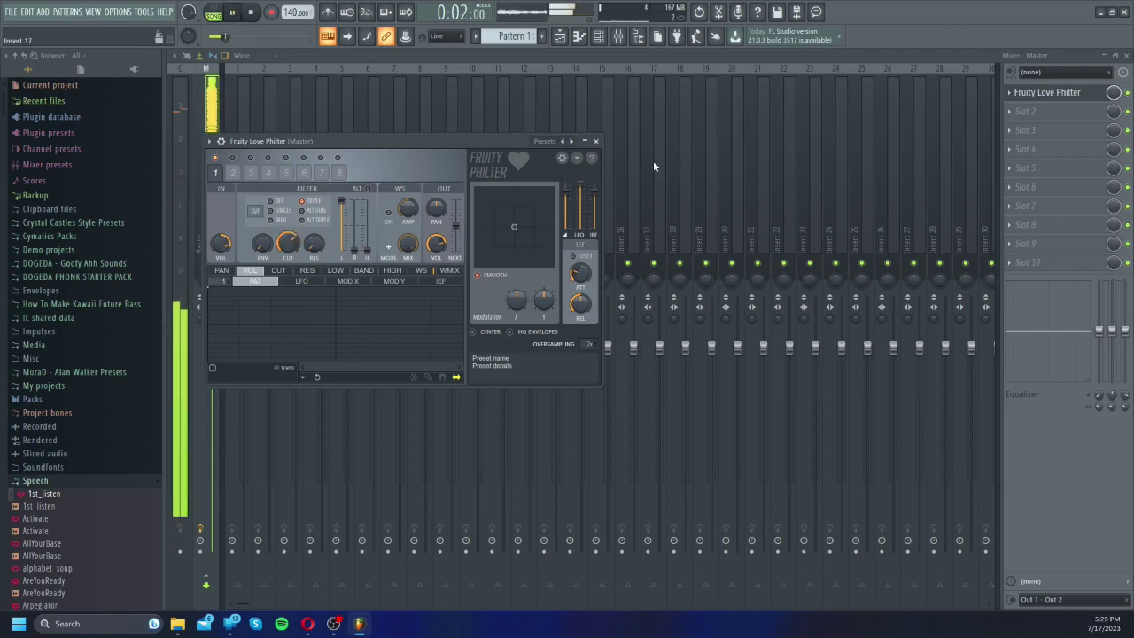
{"action": "left_click", "coordinate": [595, 141]}
{"action": "left_click", "coordinate": [1126, 55]}
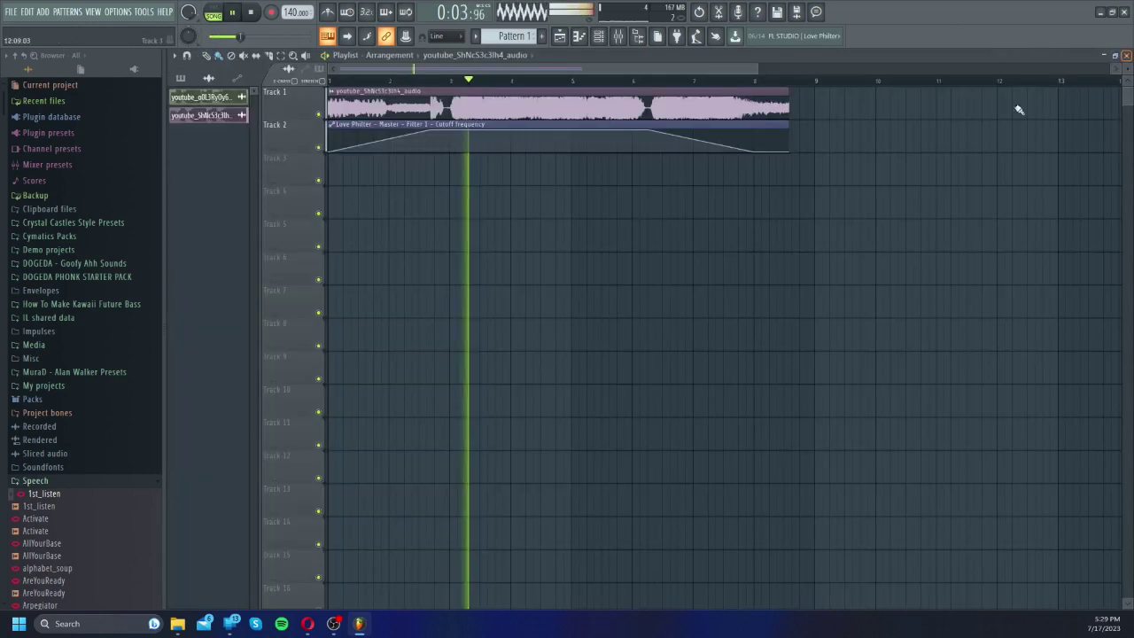
Step: Try a sharp drop in the cutoff automation at about bar 3.09, and delete the added point
{"action": "left_click", "coordinate": [443, 81]}
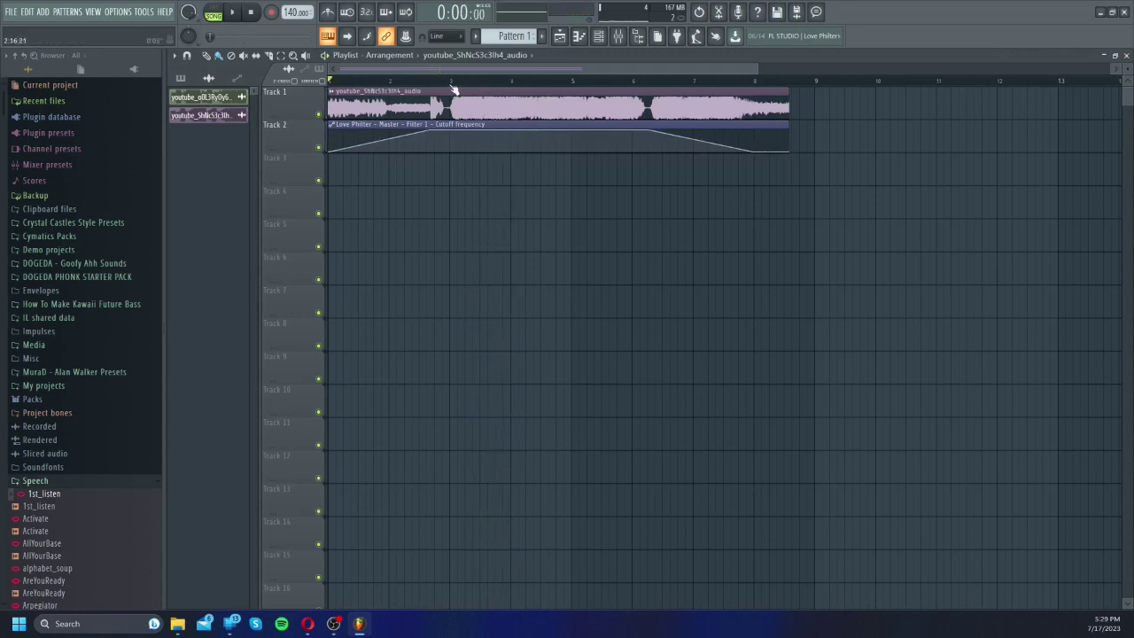
{"action": "key", "text": "space"}
{"action": "left_click", "coordinate": [481, 134]}
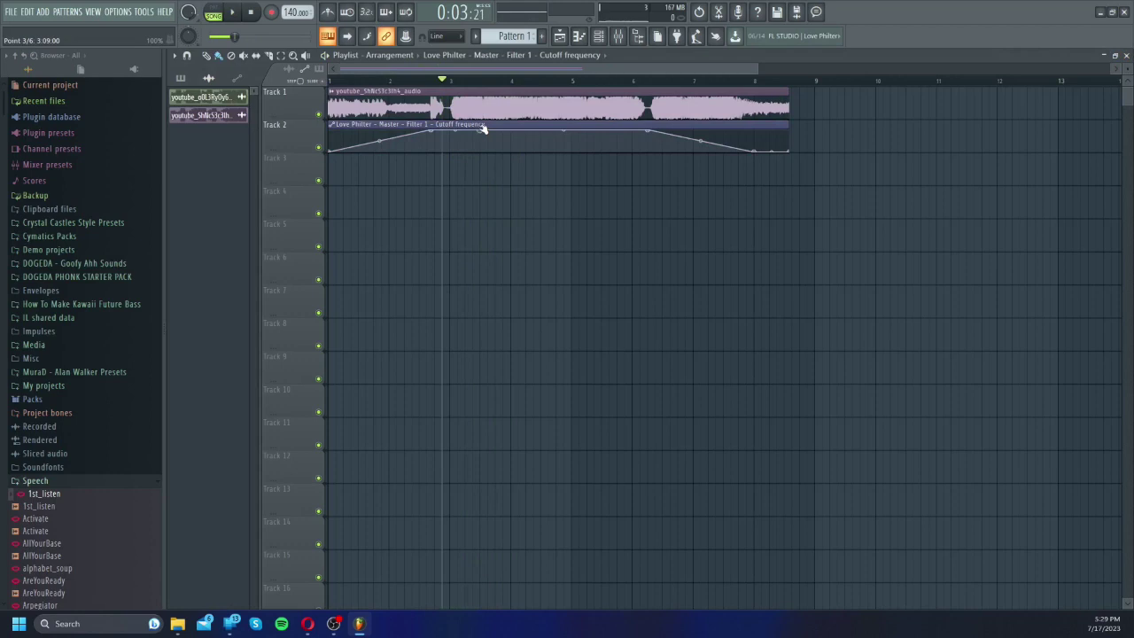
{"action": "left_click_drag", "start_coordinate": [496, 133], "coordinate": [481, 148]}
{"action": "key", "text": "space"}
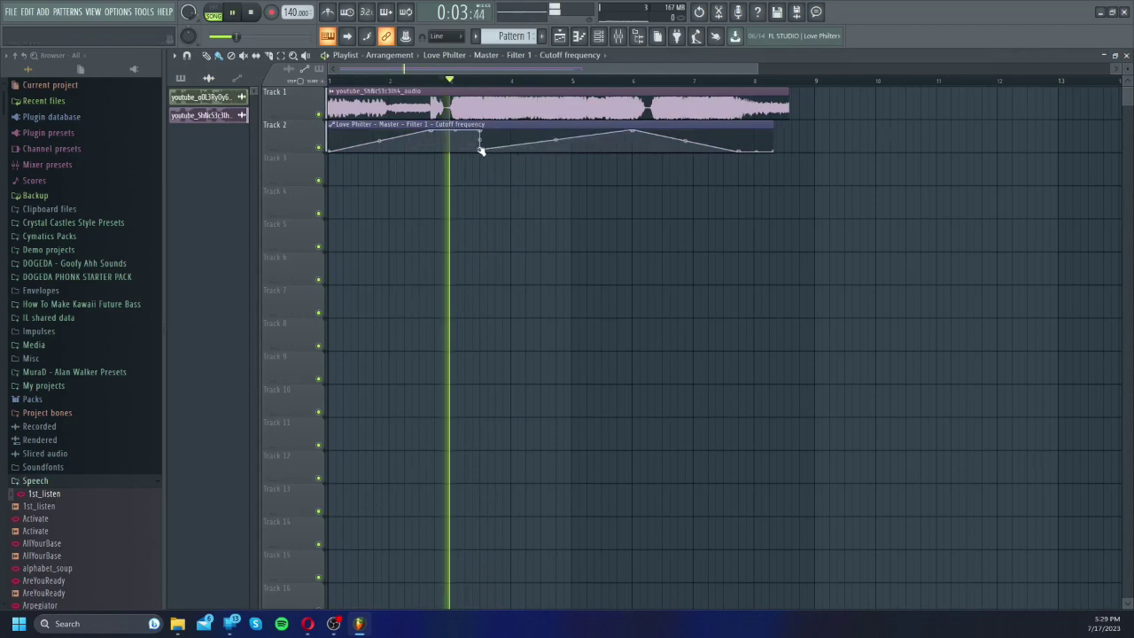
{"action": "key", "text": "space"}
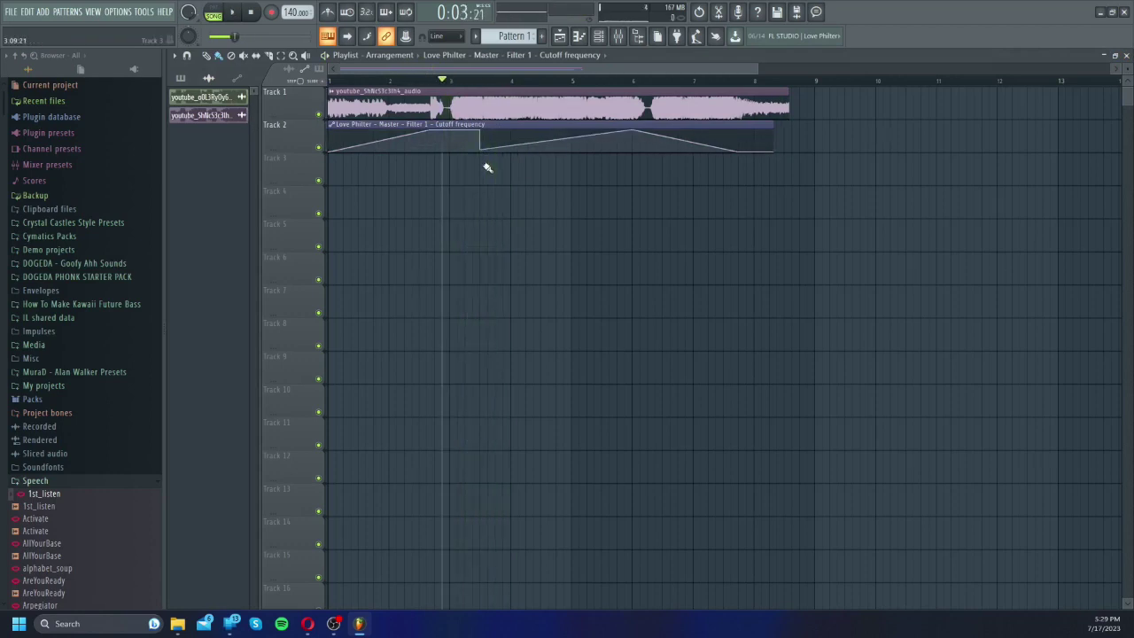
{"action": "right_click", "coordinate": [481, 148]}
{"action": "key", "text": "space"}
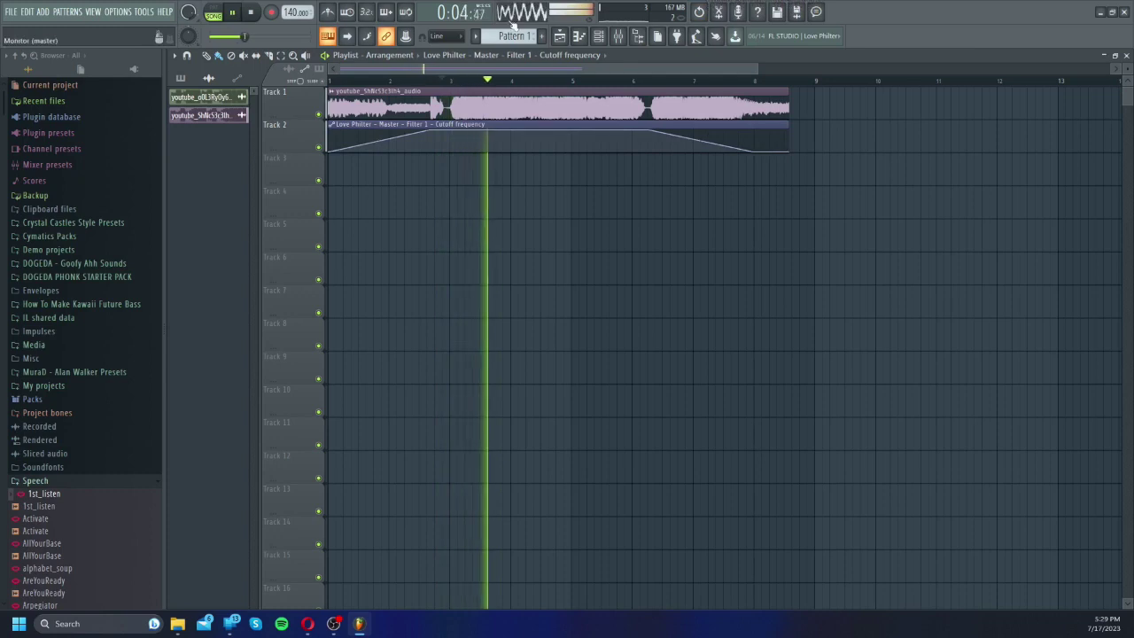
{"action": "left_click", "coordinate": [4, 10]}
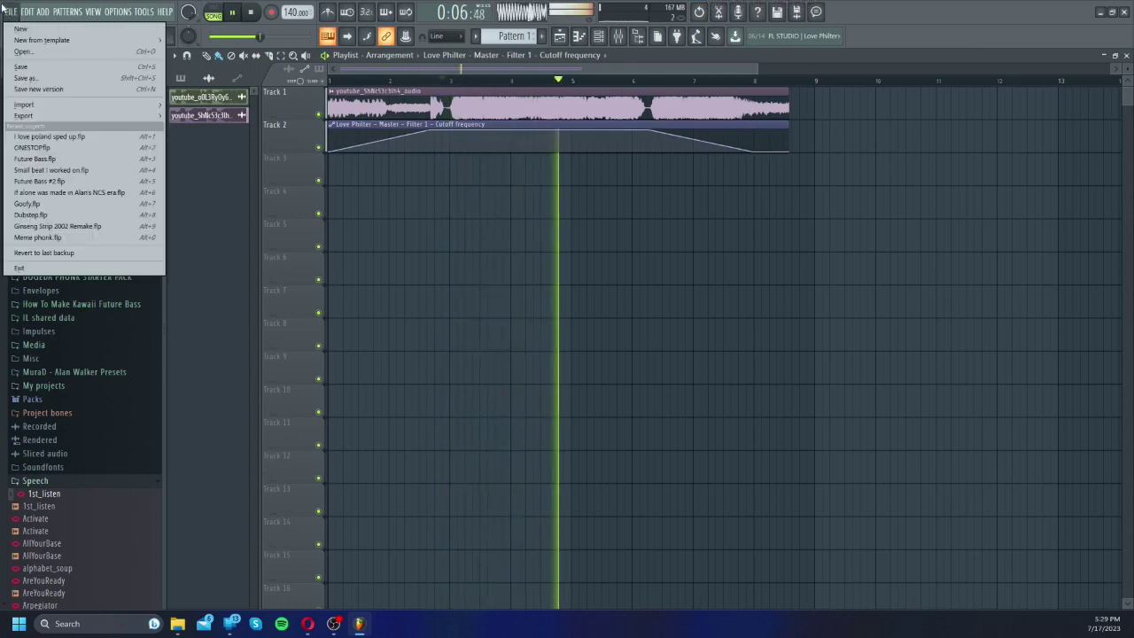
{"action": "left_click", "coordinate": [3, 8]}
{"action": "left_click", "coordinate": [598, 38]}
{"action": "left_click", "coordinate": [600, 38]}
{"action": "left_click", "coordinate": [623, 41]}
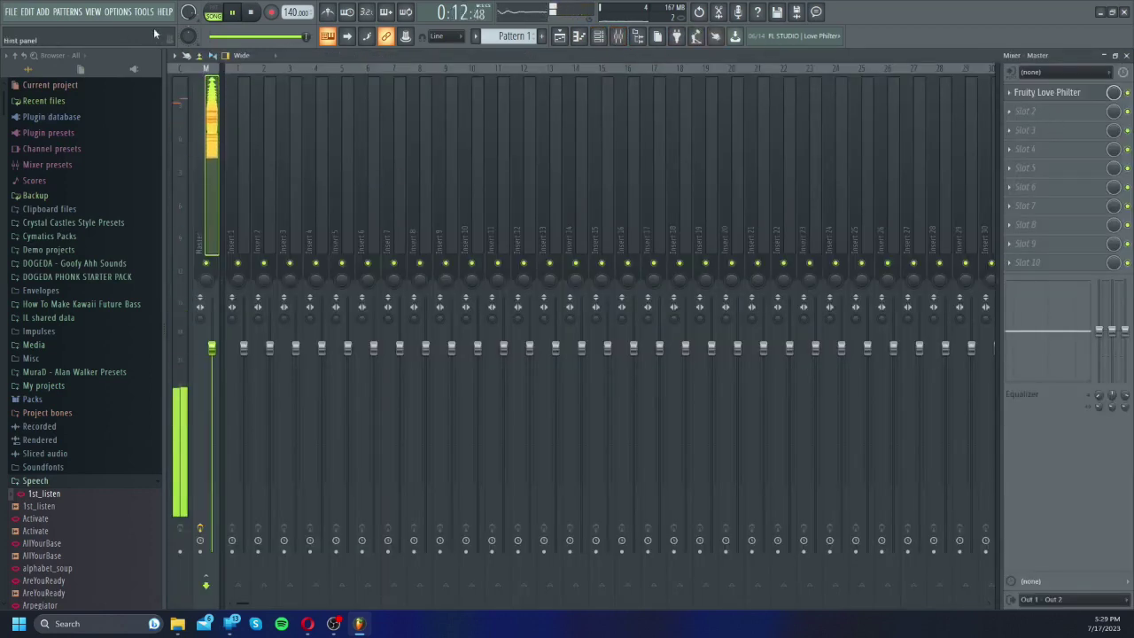
Step: Export the full song as an MP3 named "when the partys over" in the FL Studio Exports folder, and close the mixer
{"action": "left_click", "coordinate": [11, 11]}
{"action": "mouse_move", "coordinate": [27, 115]}
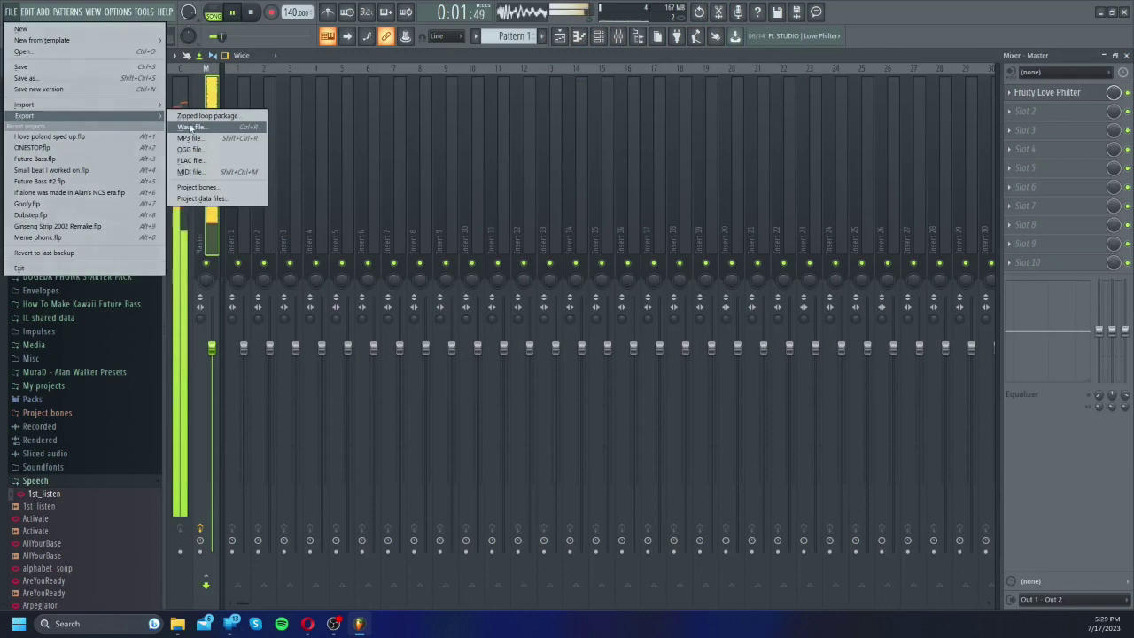
{"action": "left_click", "coordinate": [200, 138]}
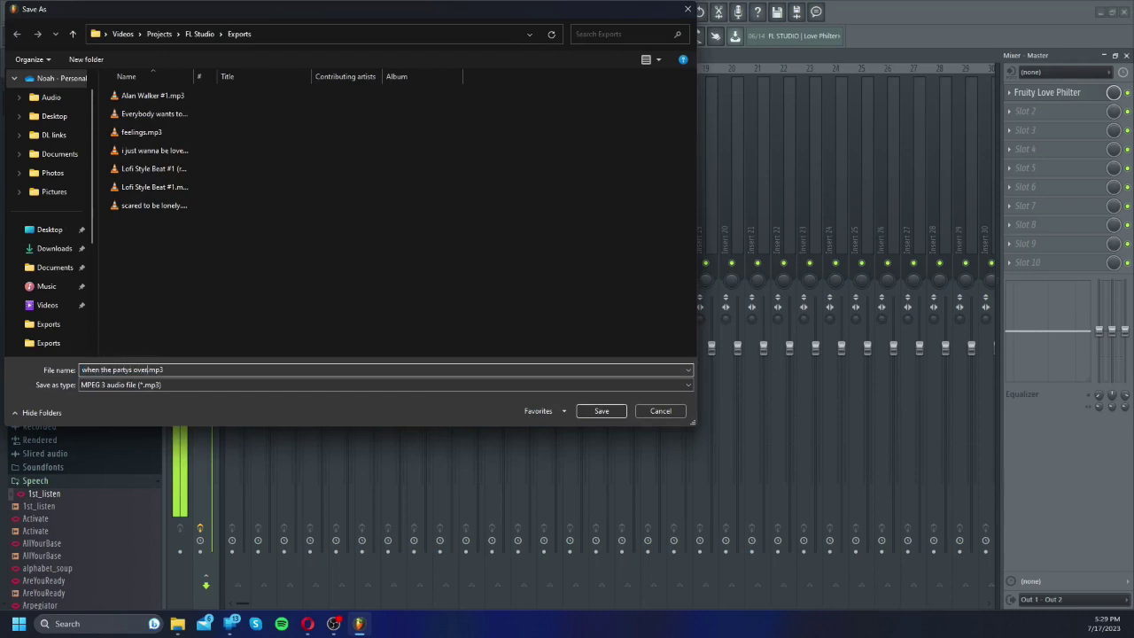
{"action": "key", "text": "Return"}
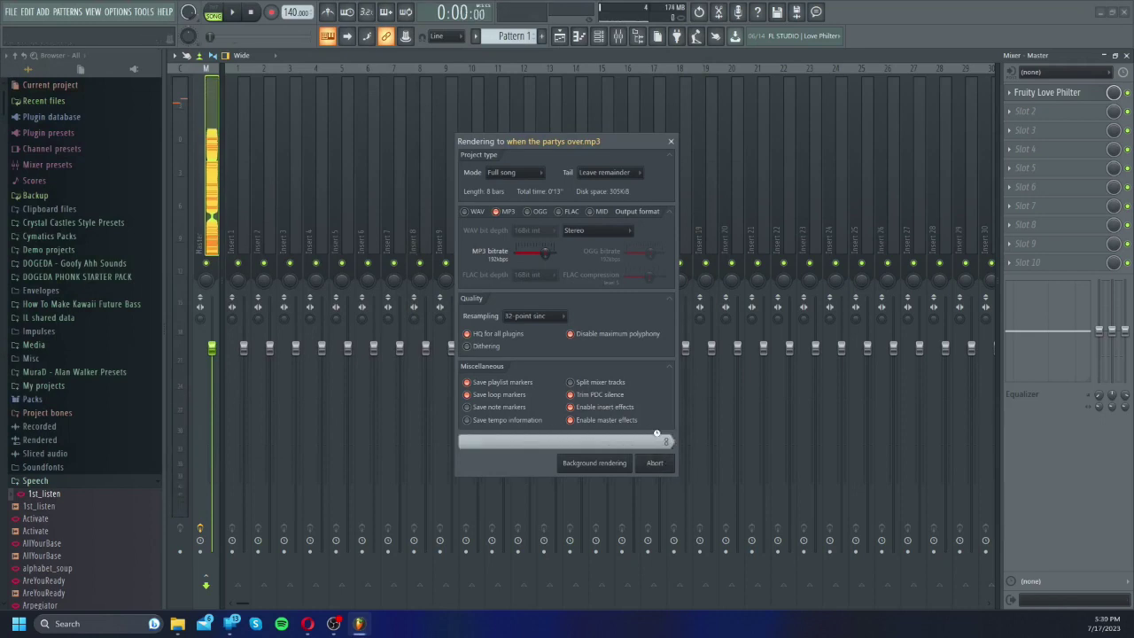
{"action": "left_click", "coordinate": [1125, 55]}
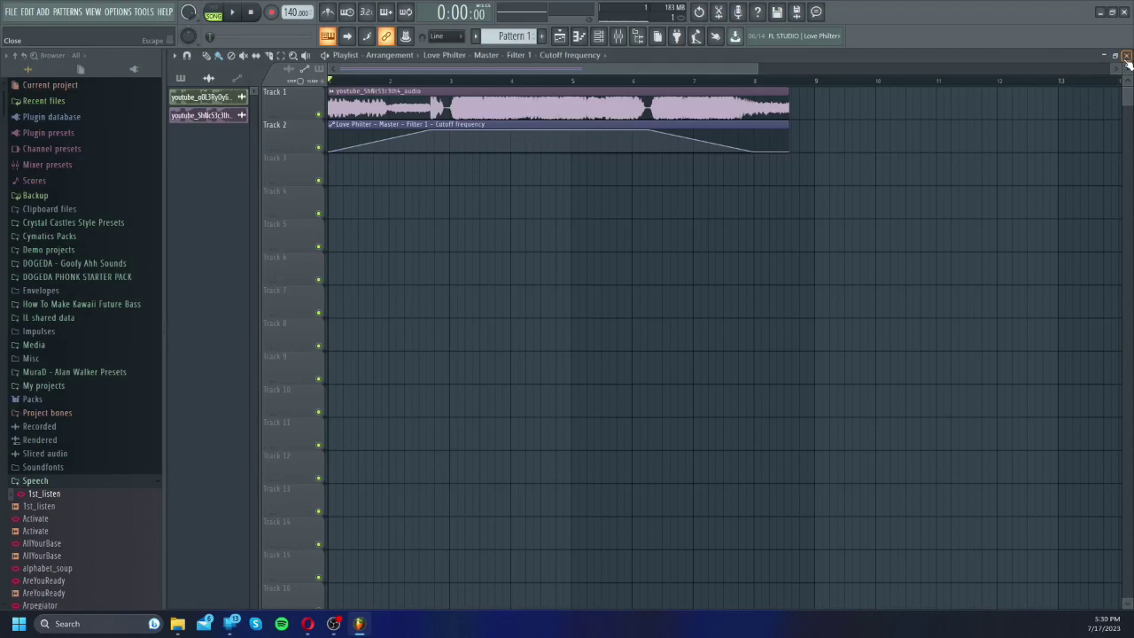
Step: Switch to Panzoid Clipmaker, import the "when the partys over" MP3 from the FL Studio Exports folder, and place it on track A1
{"action": "left_click", "coordinate": [307, 624]}
{"action": "key", "text": "ctrl+shift+Tab"}
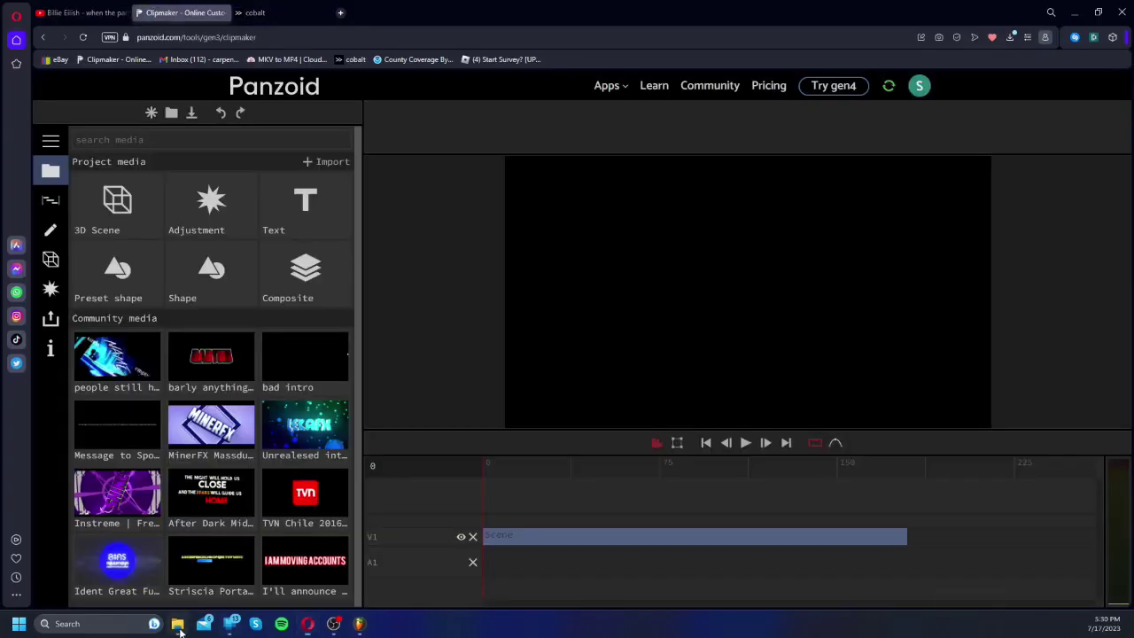
{"action": "left_click_drag", "start_coordinate": [1133, 152], "coordinate": [674, 170]}
{"action": "left_click", "coordinate": [529, 468]}
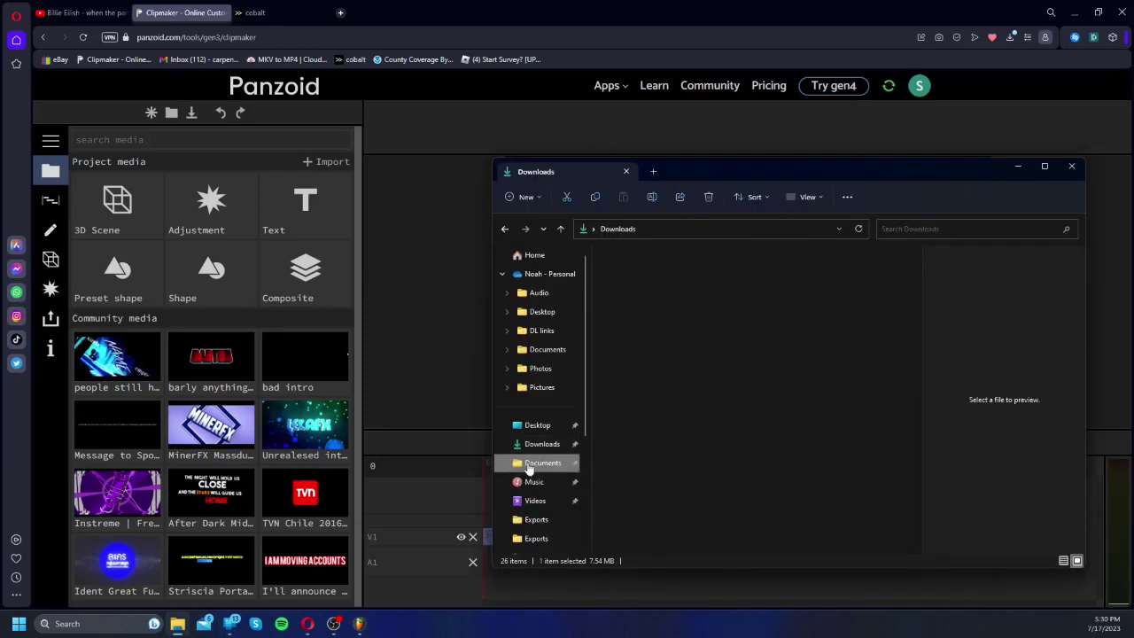
{"action": "left_click", "coordinate": [529, 466]}
{"action": "left_click", "coordinate": [535, 500]}
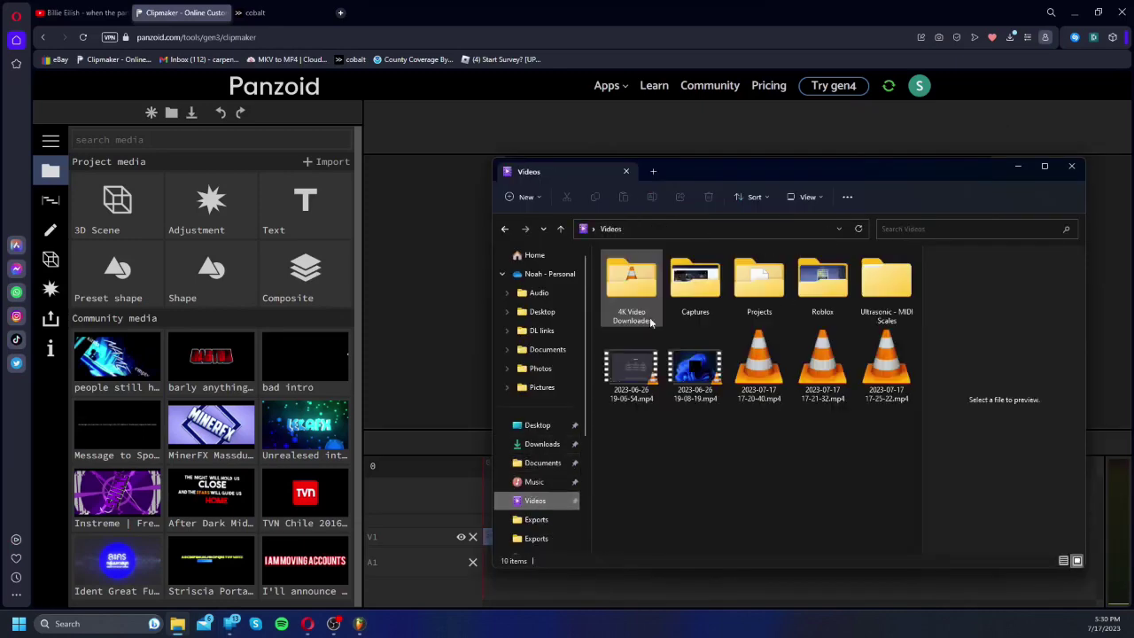
{"action": "double_click", "coordinate": [789, 294]}
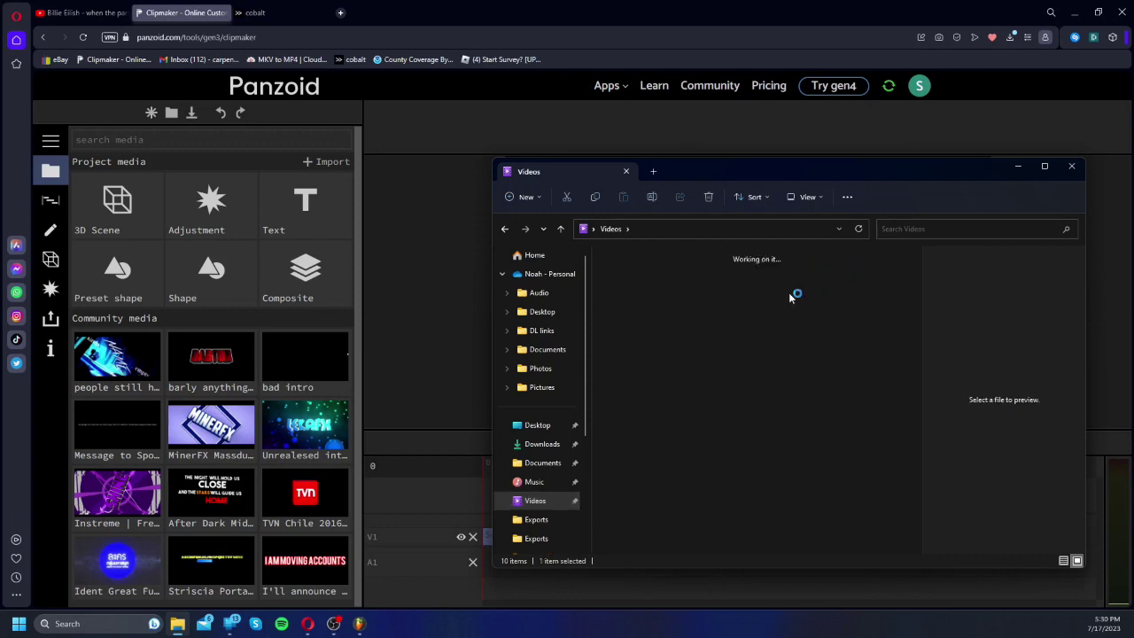
{"action": "double_click", "coordinate": [880, 295]}
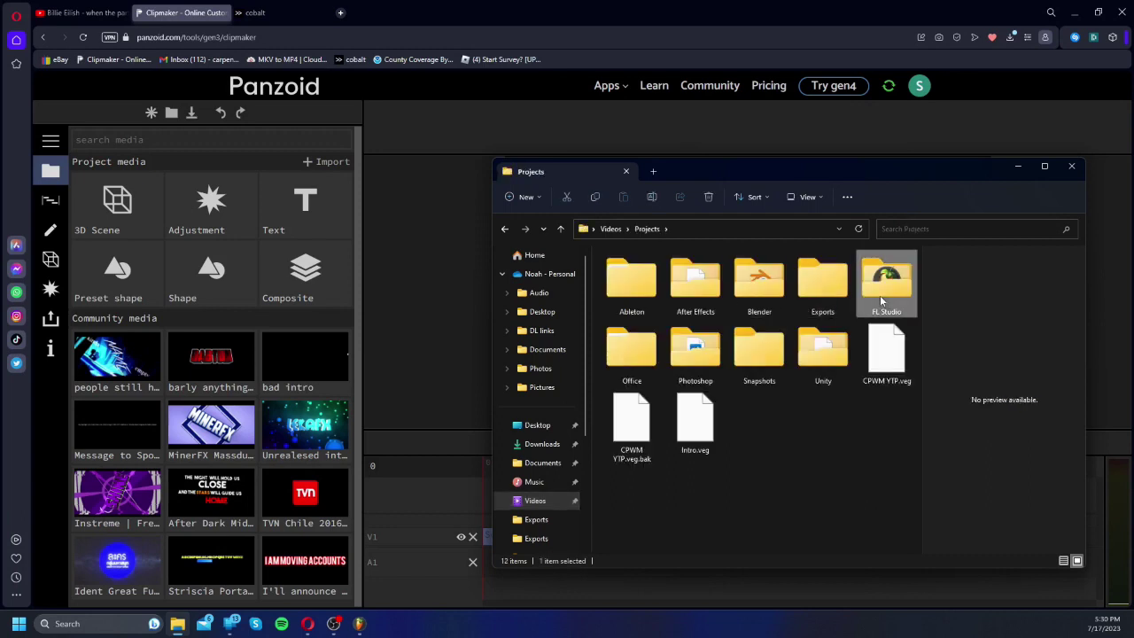
{"action": "double_click", "coordinate": [627, 288]}
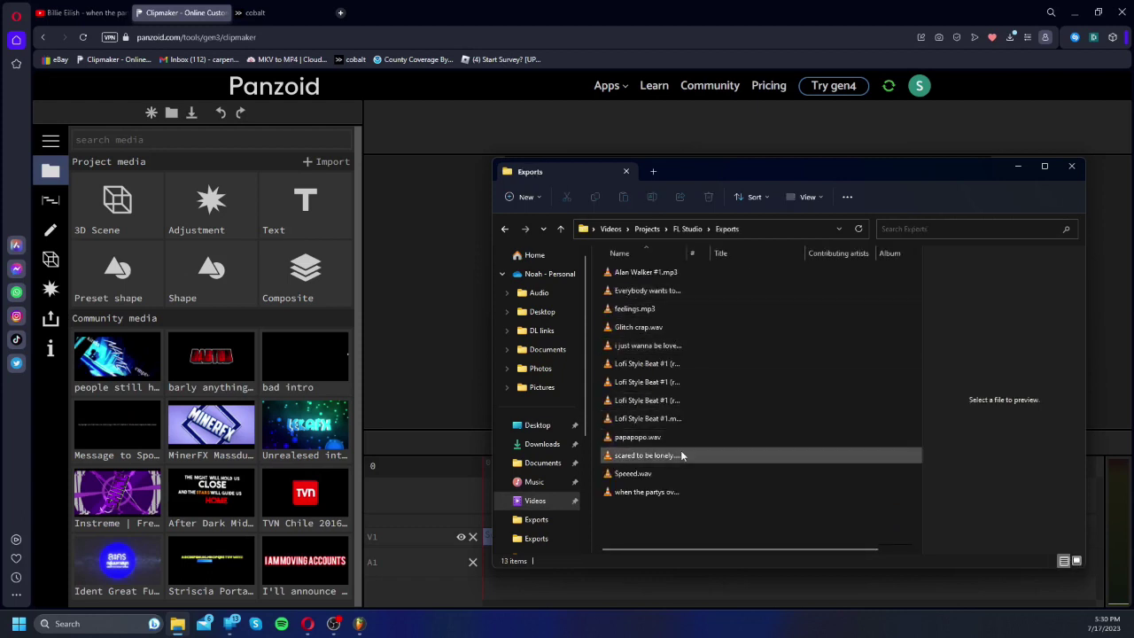
{"action": "left_click_drag", "start_coordinate": [650, 494], "coordinate": [110, 395]}
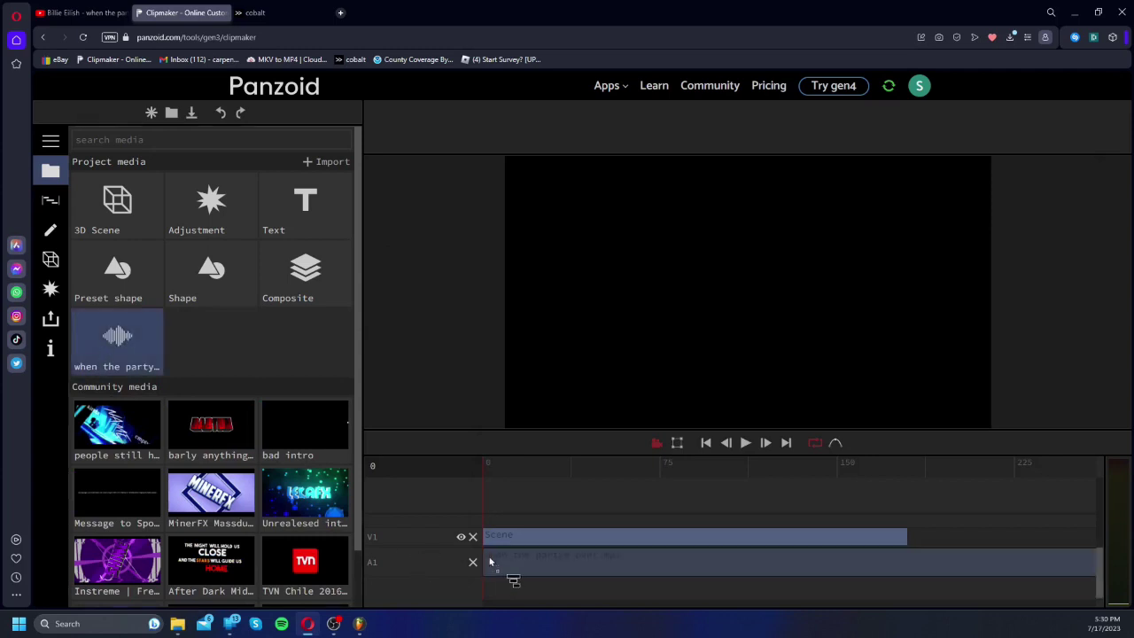
Step: Play the song from the start and add ten timeline markers on its beats
{"action": "key", "text": "space"}
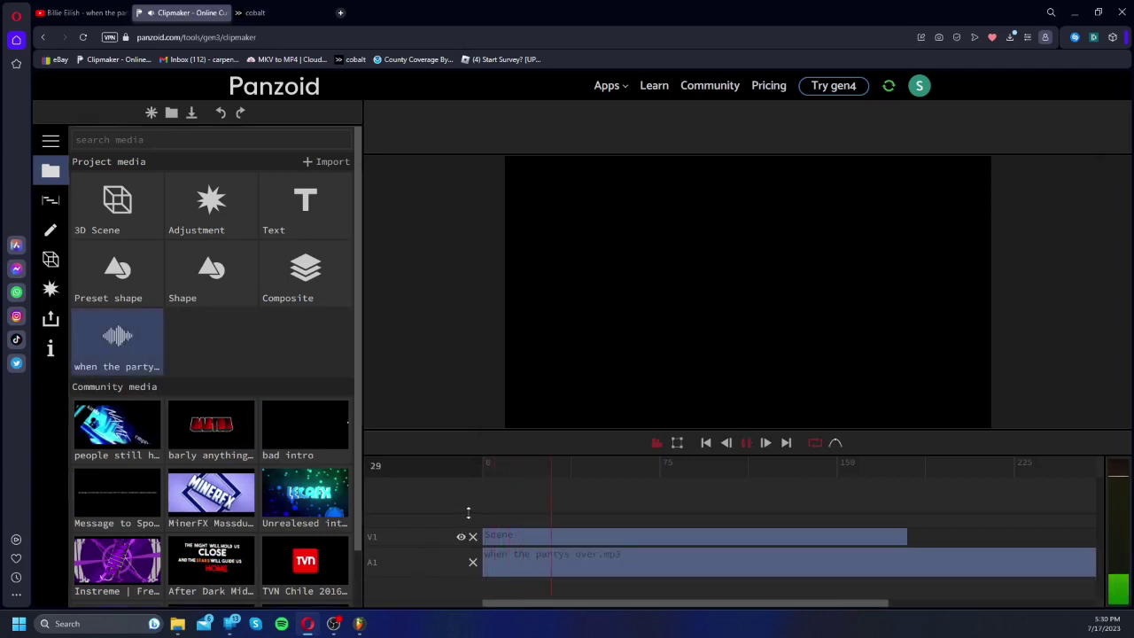
{"action": "key", "text": "m"}
{"action": "key", "text": "m"}
{"action": "key", "text": "m"}
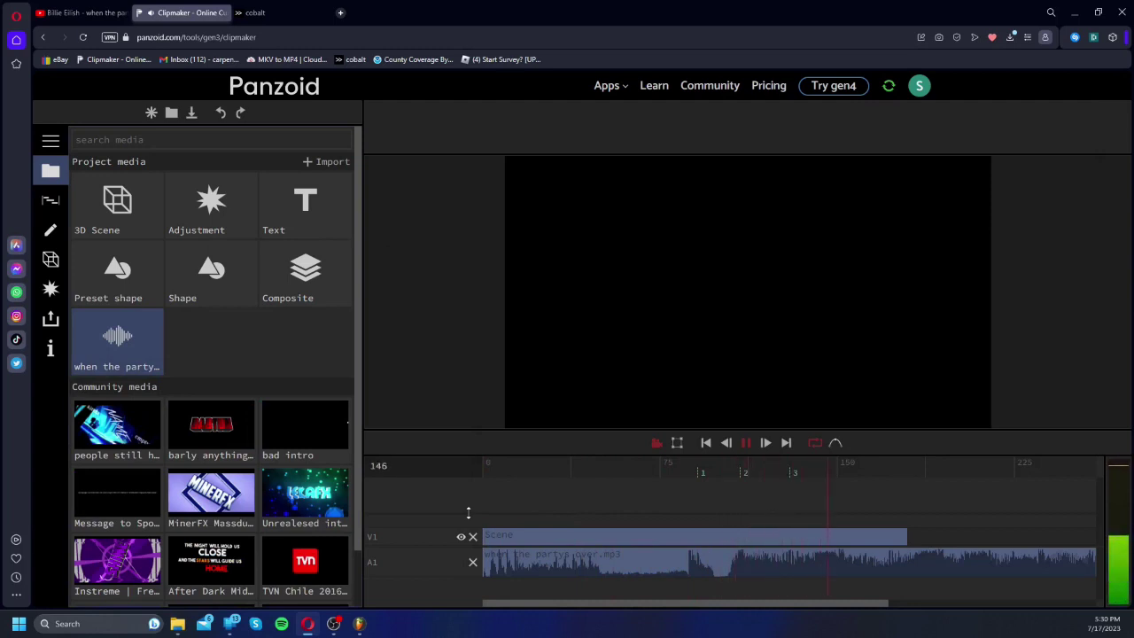
{"action": "key", "text": "m"}
{"action": "key", "text": "m"}
{"action": "key", "text": "m"}
{"action": "key", "text": "space"}
Step: Replay part of the song from an earlier point to check the markers against the beat
{"action": "left_click_drag", "start_coordinate": [588, 488], "coordinate": [640, 474]}
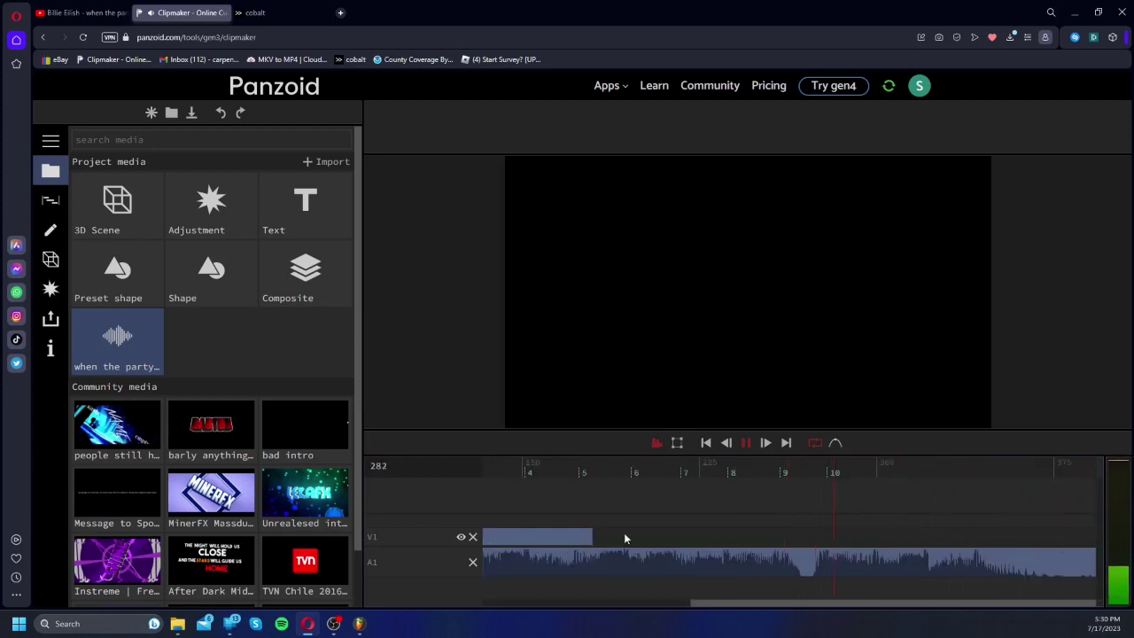
{"action": "left_click", "coordinate": [670, 482]}
{"action": "key", "text": "space"}
{"action": "key", "text": "space"}
Step: Delete the default Scene clip from track V1
{"action": "left_click_drag", "start_coordinate": [904, 536], "coordinate": [1095, 541]}
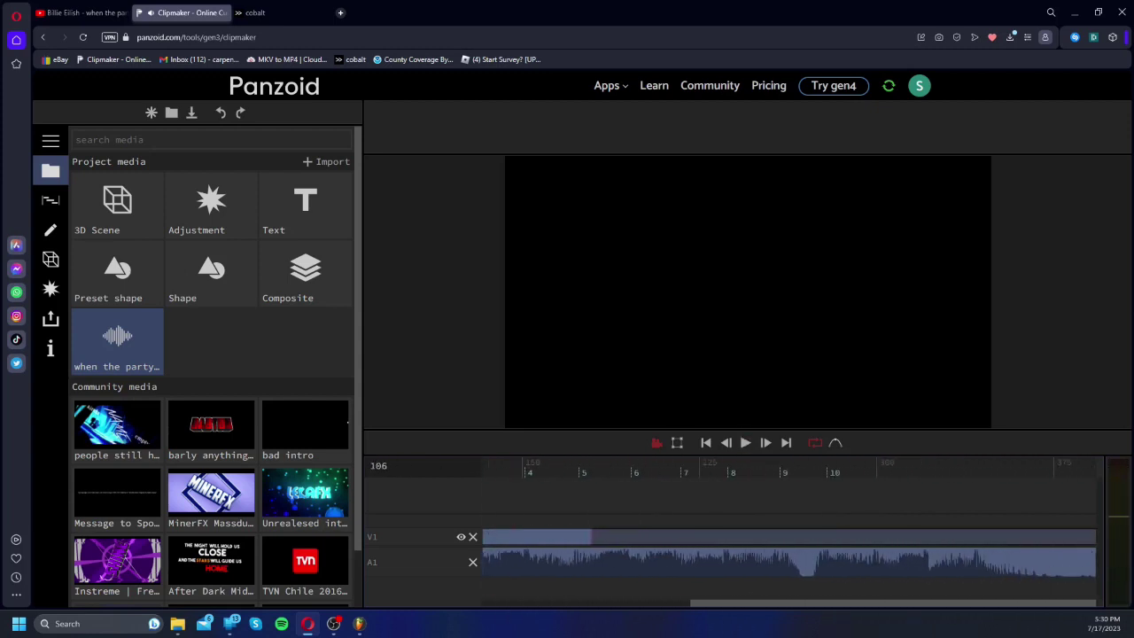
{"action": "left_click", "coordinate": [987, 538]}
{"action": "key", "text": "Delete"}
{"action": "left_click_drag", "start_coordinate": [695, 609], "coordinate": [486, 608]}
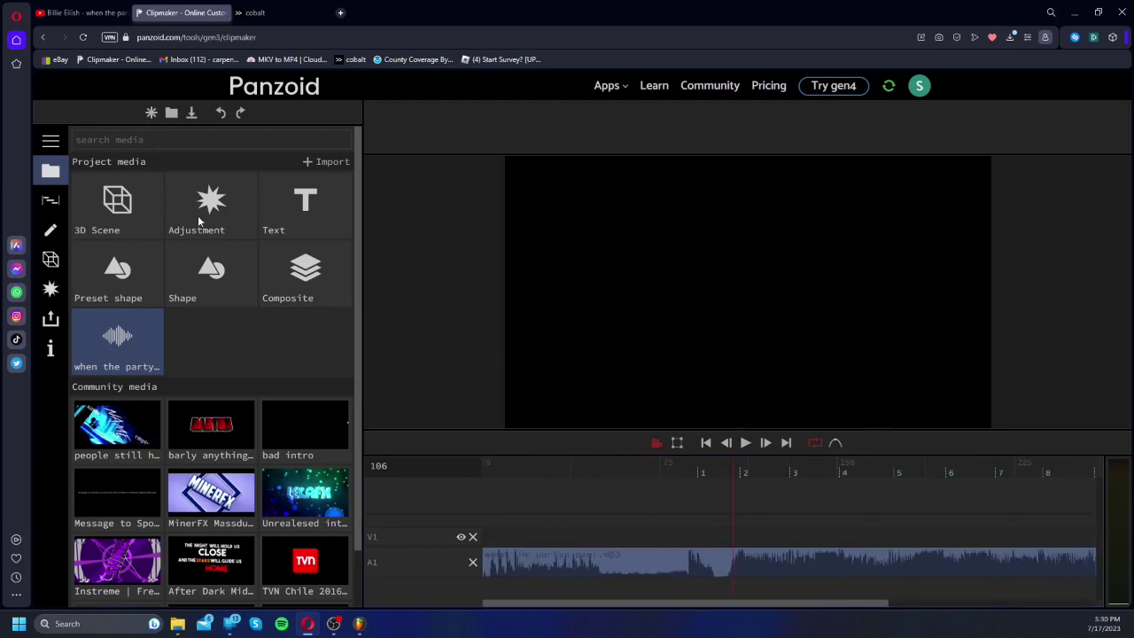
Step: Add a Composite clip at the start of track V1 and extend it to cover the whole song
{"action": "left_click", "coordinate": [288, 282]}
{"action": "left_click_drag", "start_coordinate": [427, 550], "coordinate": [445, 544]}
{"action": "left_click_drag", "start_coordinate": [905, 537], "coordinate": [1044, 538]}
Step: Add a Scene layer to the composite with a Camera inside it
{"action": "left_click", "coordinate": [53, 250]}
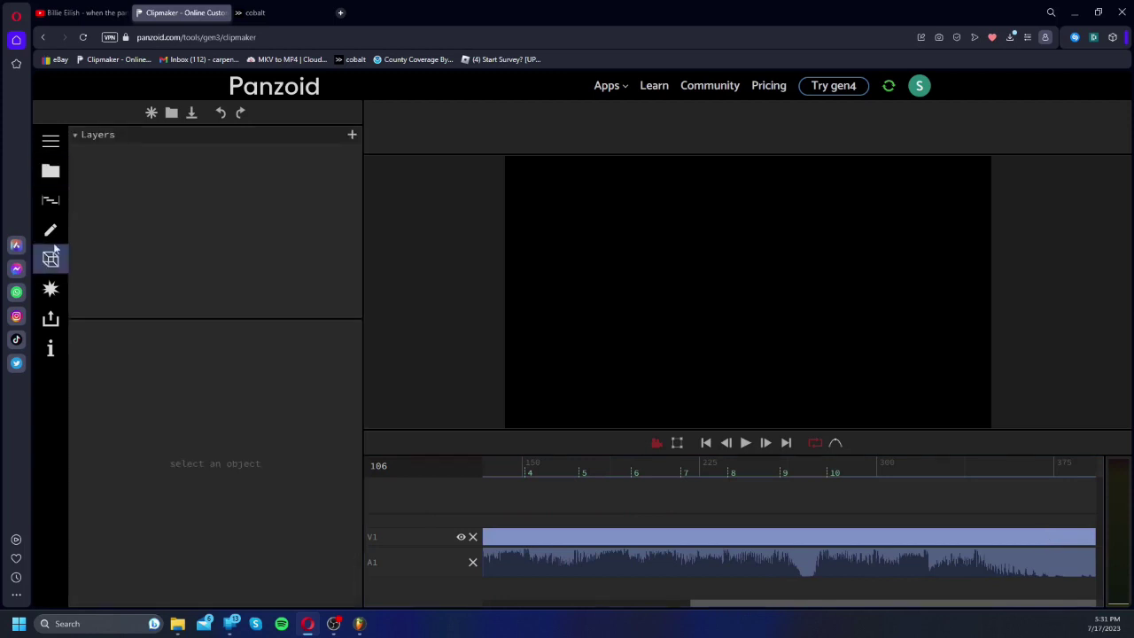
{"action": "left_click", "coordinate": [351, 136]}
{"action": "scroll", "coordinate": [132, 241], "scroll_direction": "down", "scroll_amount": 2}
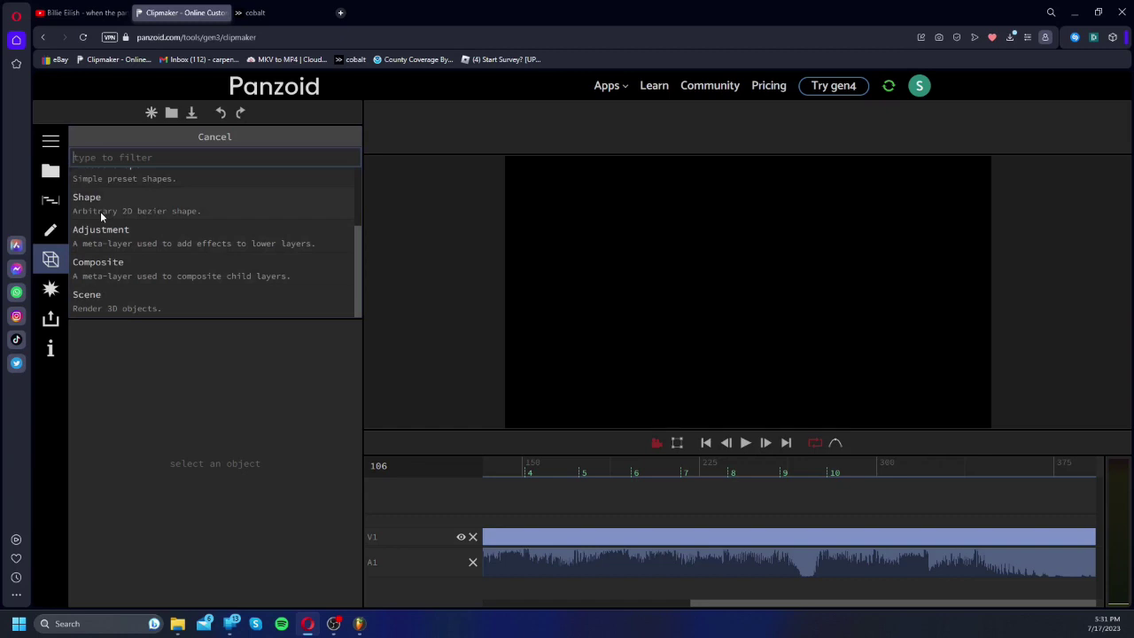
{"action": "scroll", "coordinate": [116, 302], "scroll_direction": "up", "scroll_amount": 2}
{"action": "scroll", "coordinate": [114, 299], "scroll_direction": "down", "scroll_amount": 2}
{"action": "left_click", "coordinate": [114, 299]}
{"action": "left_click", "coordinate": [353, 150]}
{"action": "scroll", "coordinate": [188, 232], "scroll_direction": "down", "scroll_amount": 2}
{"action": "left_click", "coordinate": [171, 270]}
{"action": "left_click", "coordinate": [277, 179]}
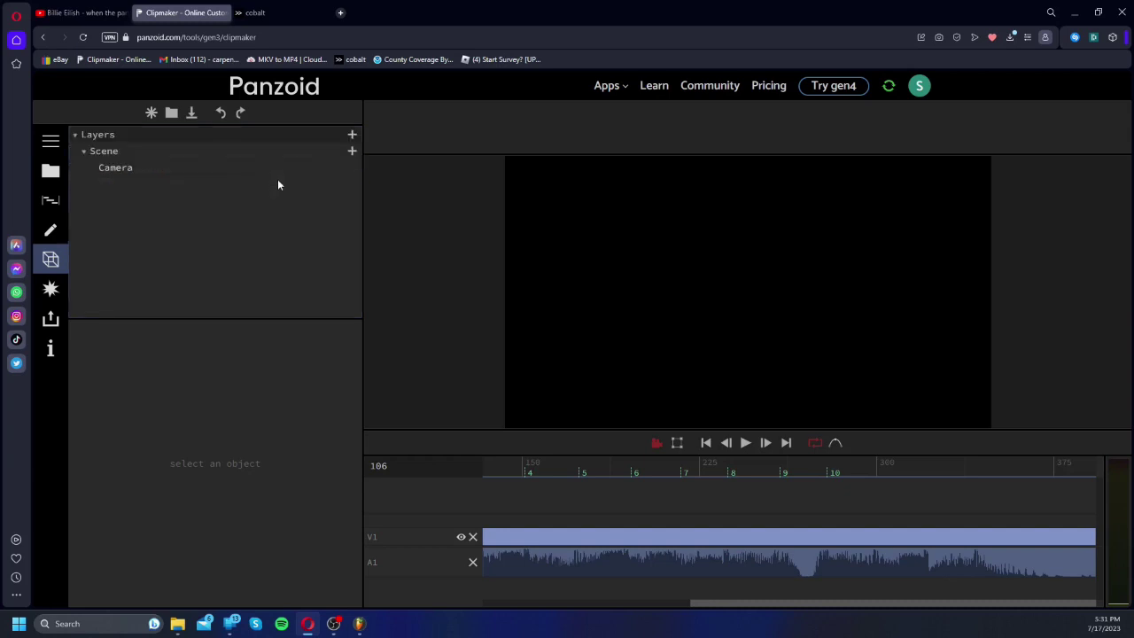
Step: Add a Text object reading "Tutor" to the scene, with size 20, 1 and a Z scale of 0.001
{"action": "left_click", "coordinate": [353, 151]}
{"action": "left_click", "coordinate": [211, 223]}
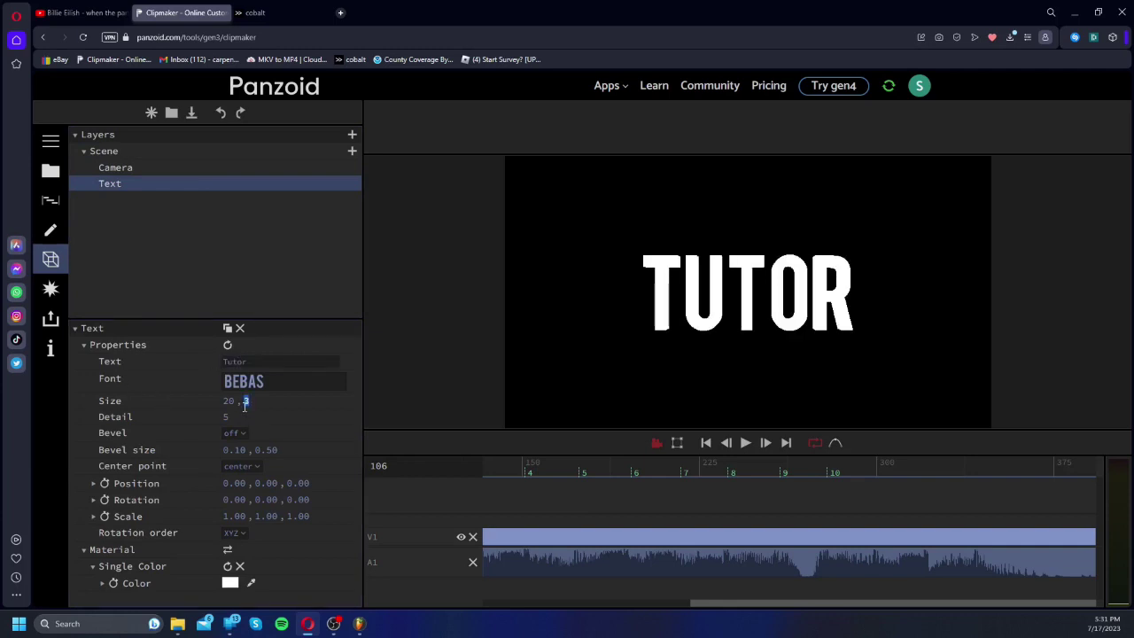
{"action": "type", "text": "1"}
{"action": "left_click", "coordinate": [93, 516]}
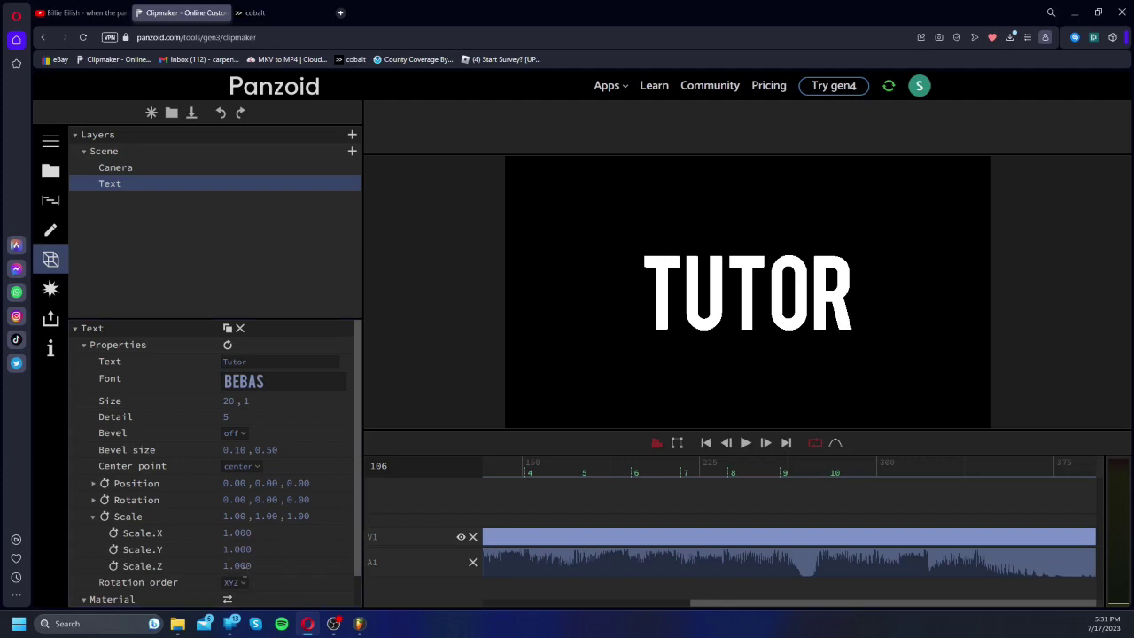
Step: Set the text's font to custom and open the file chooser for its font file
{"action": "left_click", "coordinate": [278, 379]}
{"action": "scroll", "coordinate": [282, 496], "scroll_direction": "down", "scroll_amount": 5}
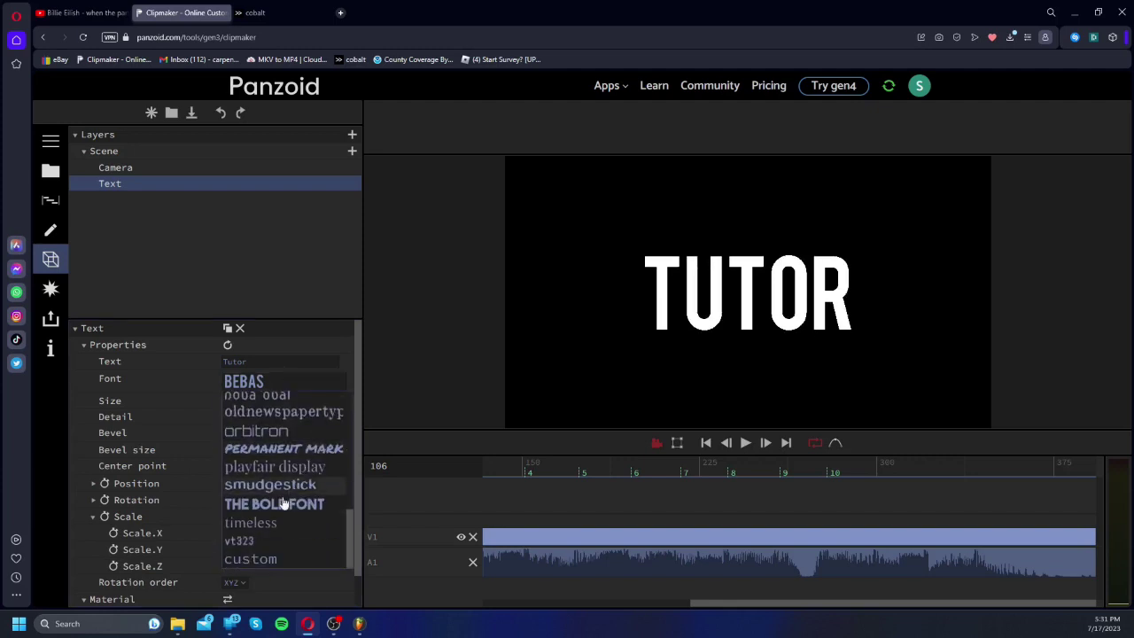
{"action": "left_click", "coordinate": [265, 562]}
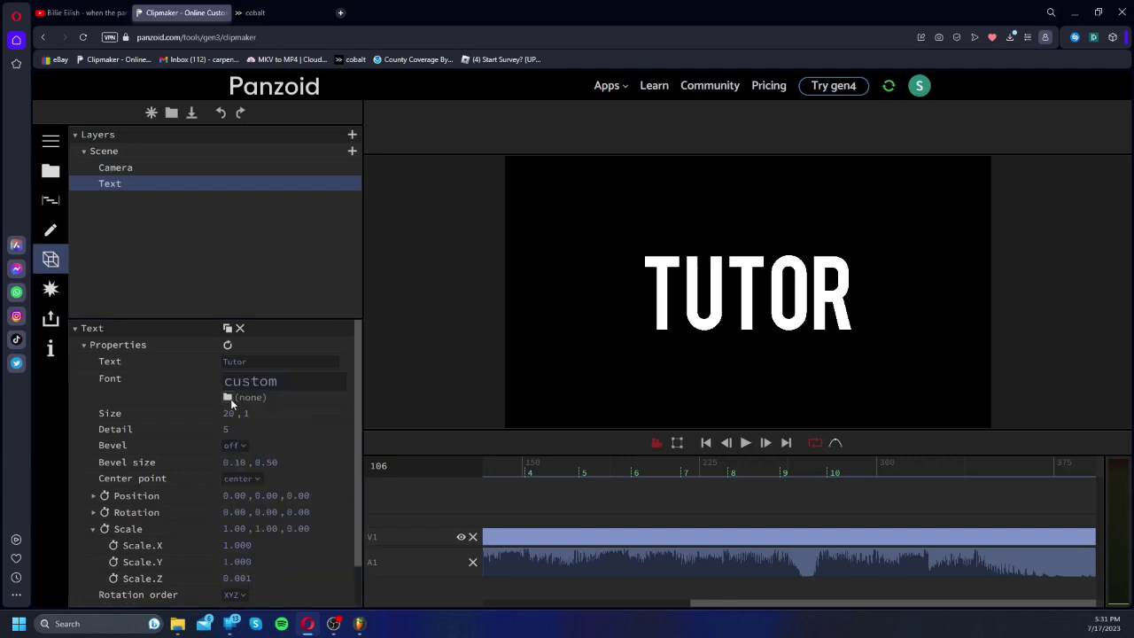
{"action": "left_click", "coordinate": [230, 398]}
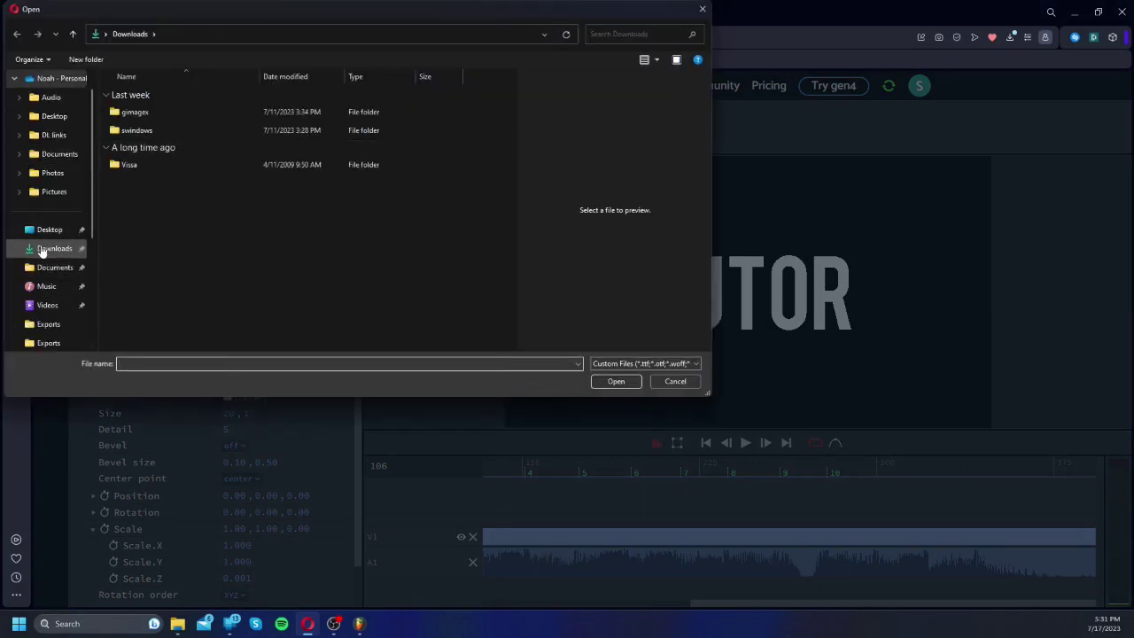
Step: Browse to the font folder inside the VeterFX Pack V.5 Ultimate folder on the Desktop
{"action": "left_click", "coordinate": [44, 288]}
{"action": "left_click", "coordinate": [47, 304]}
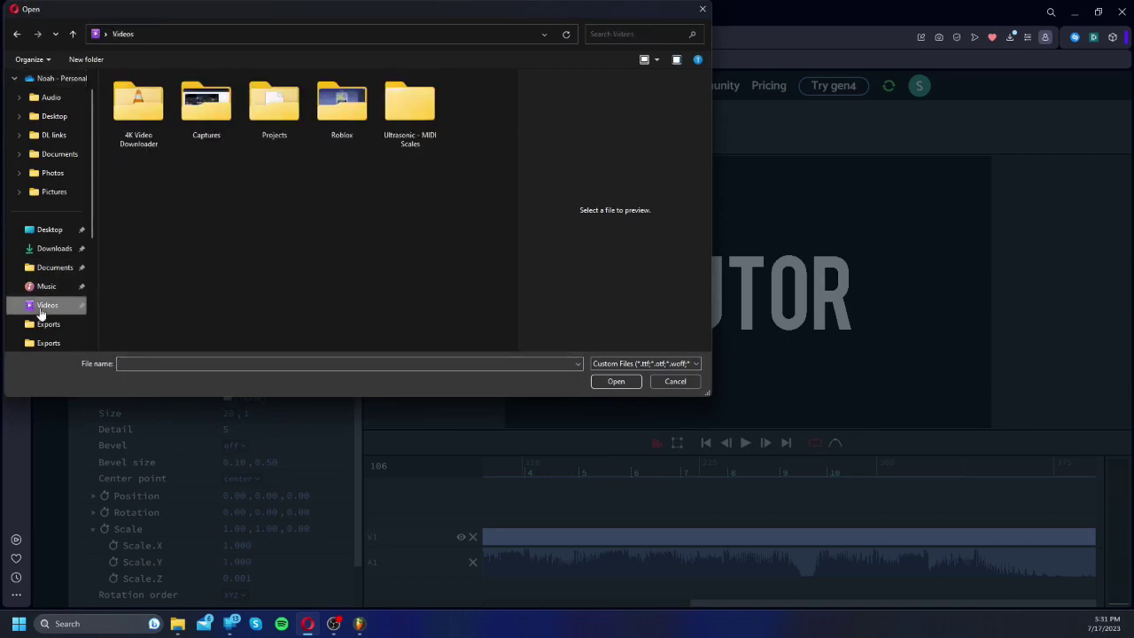
{"action": "scroll", "coordinate": [45, 292], "scroll_direction": "down", "scroll_amount": 1}
{"action": "scroll", "coordinate": [31, 248], "scroll_direction": "down", "scroll_amount": 2}
{"action": "scroll", "coordinate": [66, 302], "scroll_direction": "up", "scroll_amount": 4}
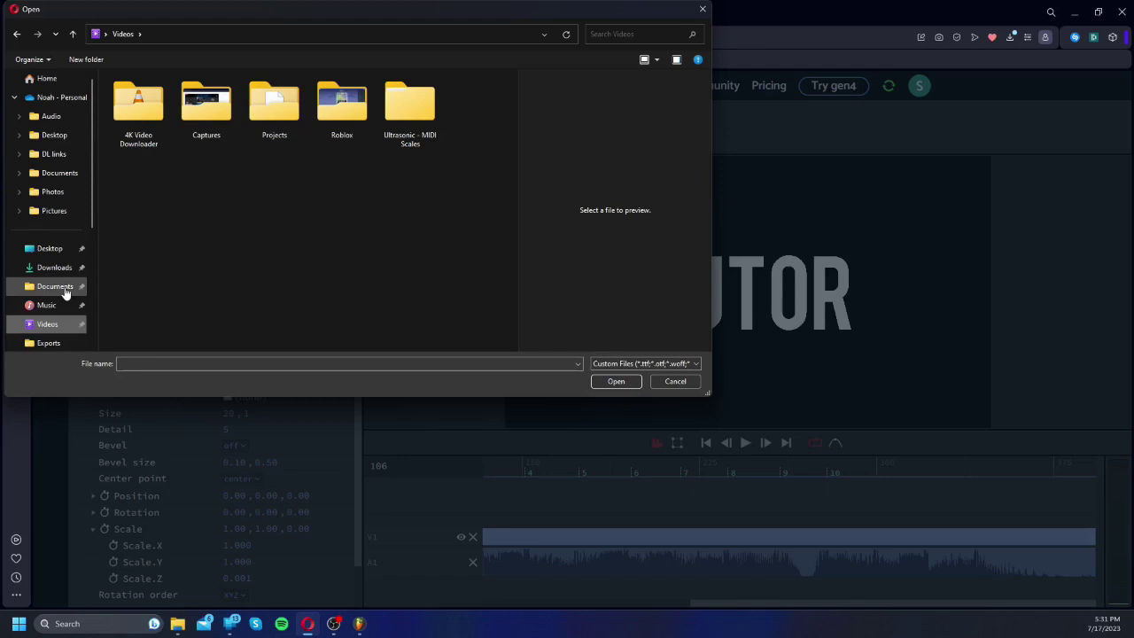
{"action": "left_click", "coordinate": [53, 286]}
{"action": "left_click", "coordinate": [48, 253]}
{"action": "left_click", "coordinate": [49, 266]}
{"action": "left_click", "coordinate": [48, 249]}
{"action": "double_click", "coordinate": [152, 170]}
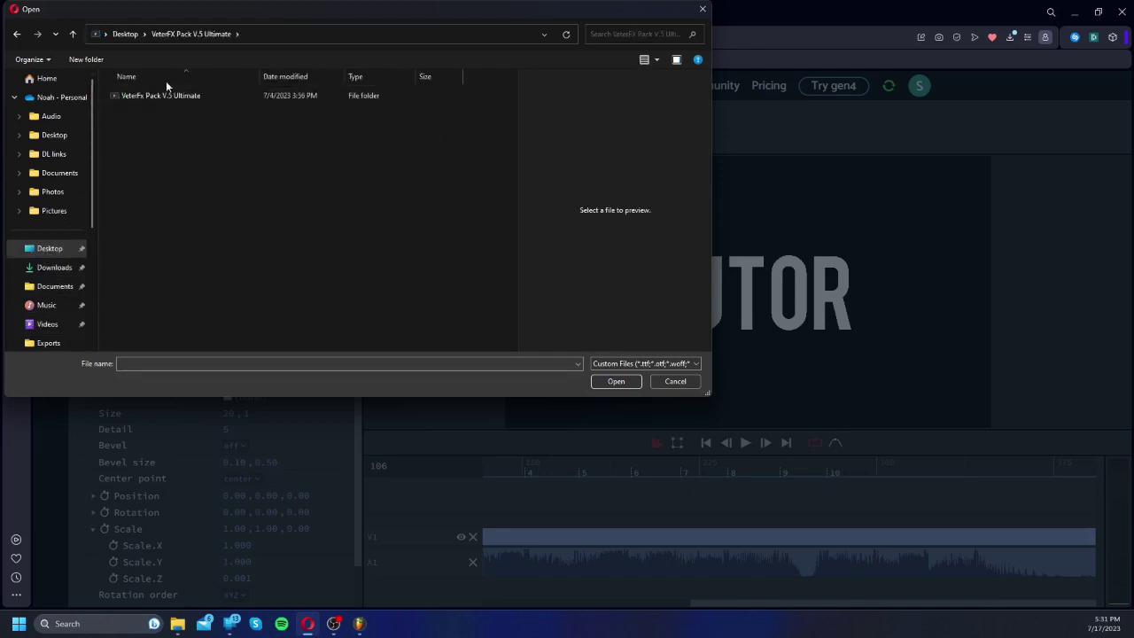
{"action": "double_click", "coordinate": [165, 95]}
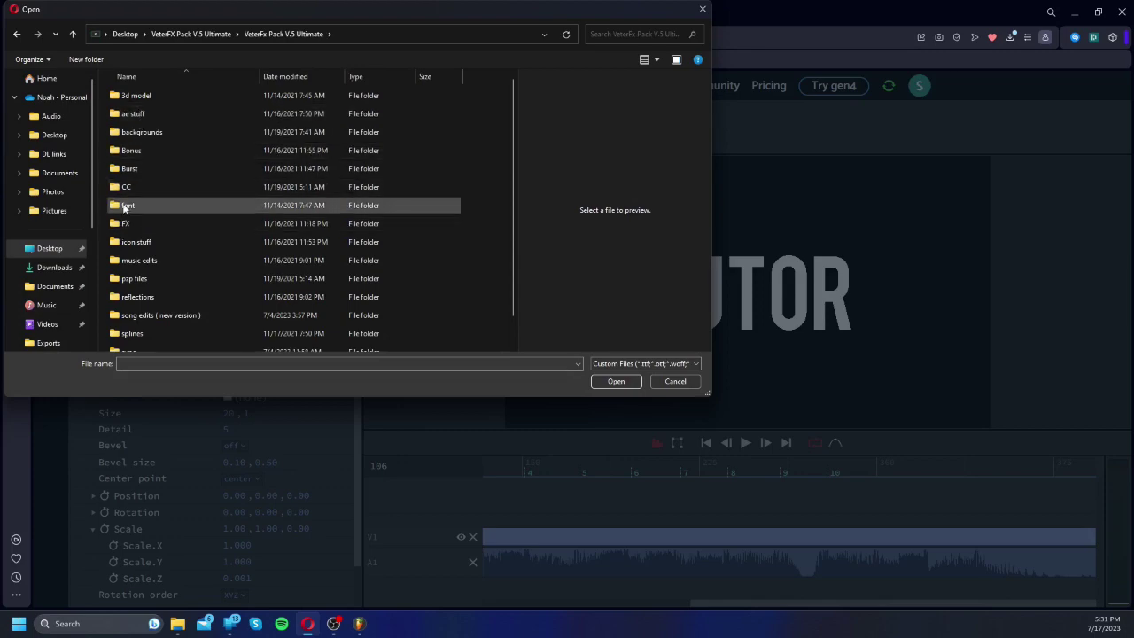
{"action": "double_click", "coordinate": [129, 204]}
Step: Look through the font files for a suitable typeface, trying ASENW.ttf, Crimes Times Six.ttf and Crossed.ttf
{"action": "scroll", "coordinate": [127, 191], "scroll_direction": "down", "scroll_amount": 7}
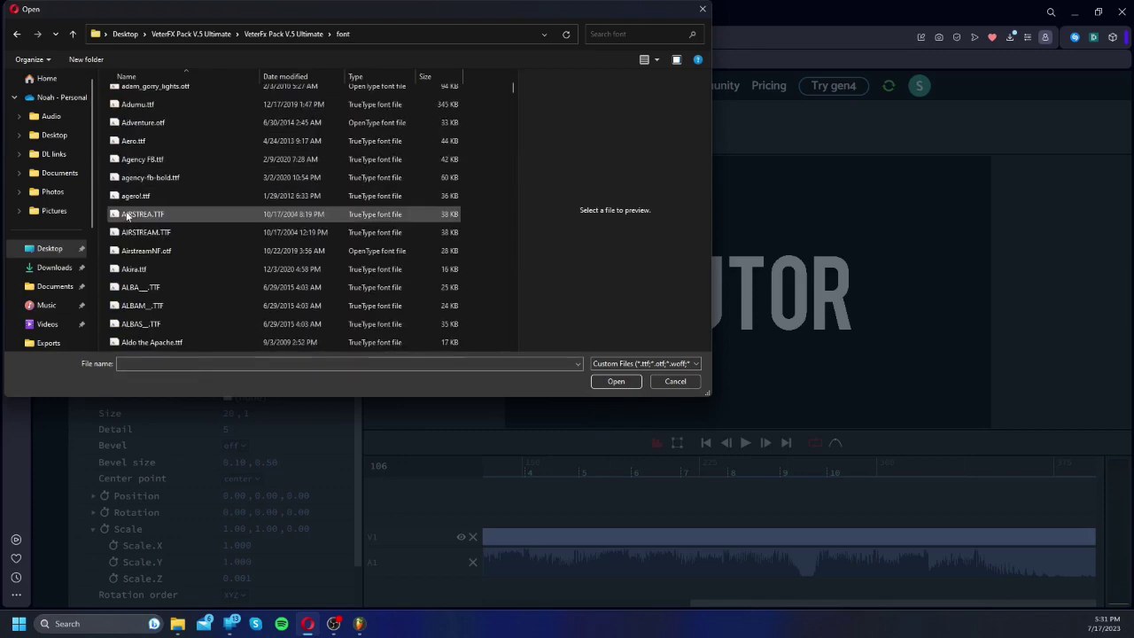
{"action": "scroll", "coordinate": [155, 249], "scroll_direction": "down", "scroll_amount": 10}
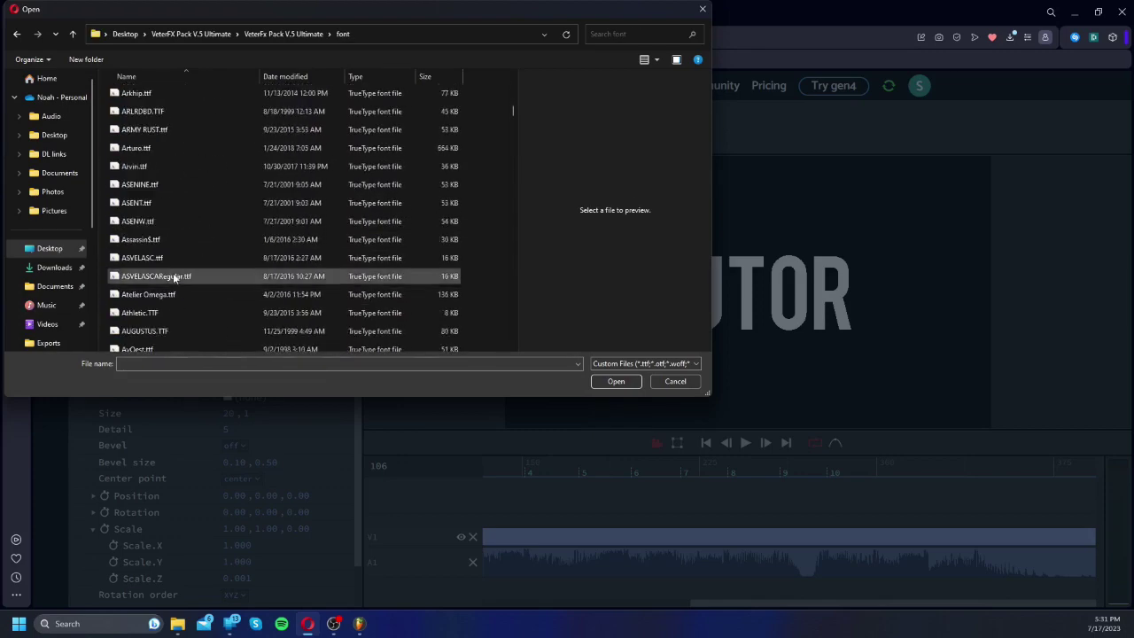
{"action": "left_click", "coordinate": [161, 227]}
{"action": "scroll", "coordinate": [172, 235], "scroll_direction": "down", "scroll_amount": 8}
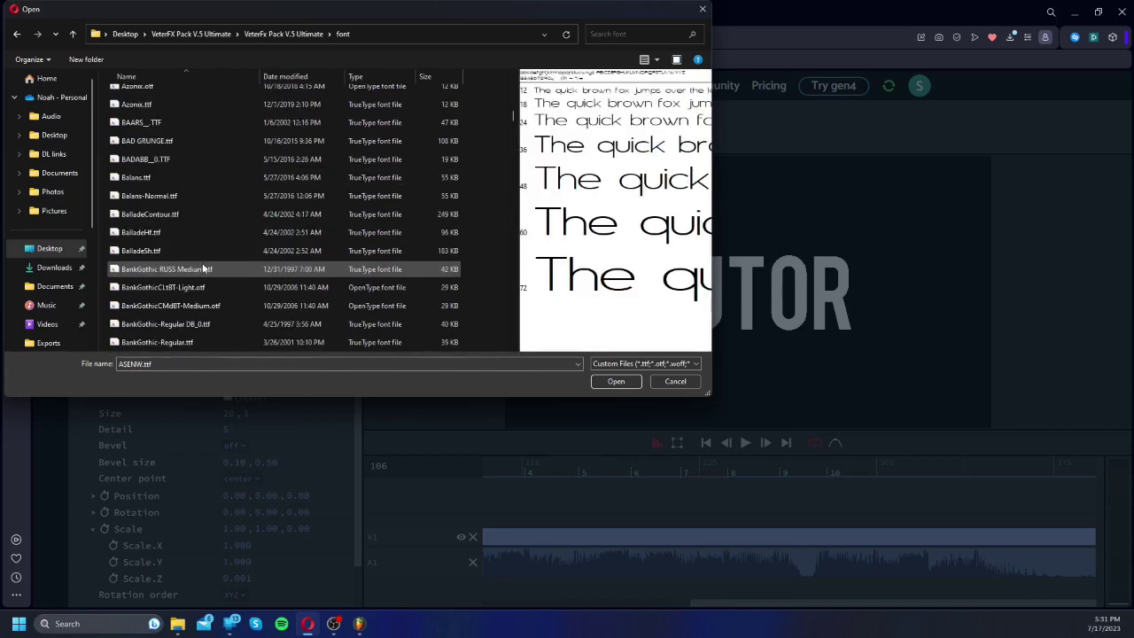
{"action": "scroll", "coordinate": [232, 298], "scroll_direction": "down", "scroll_amount": 10}
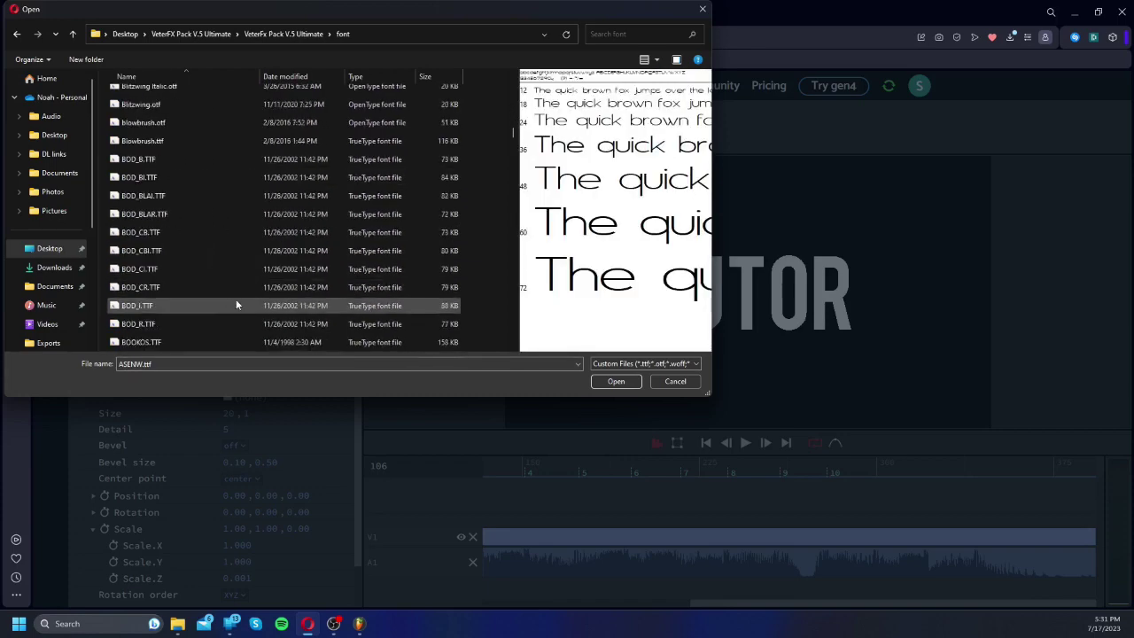
{"action": "scroll", "coordinate": [259, 324], "scroll_direction": "down", "scroll_amount": 3}
{"action": "left_click", "coordinate": [227, 256]}
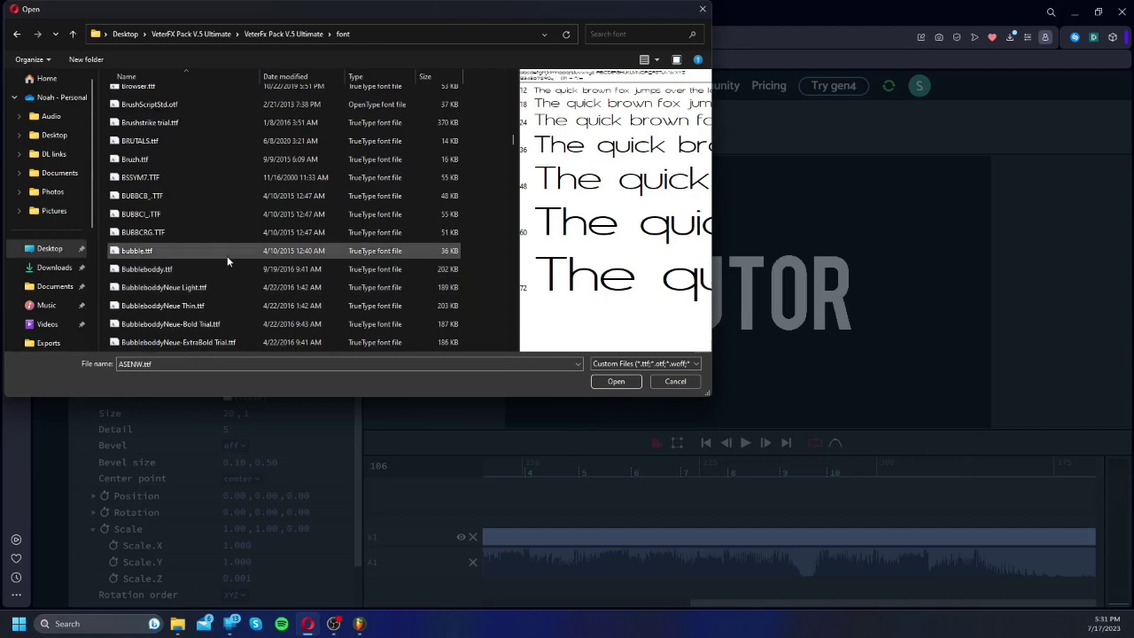
{"action": "scroll", "coordinate": [333, 309], "scroll_direction": "down", "scroll_amount": 15}
{"action": "left_click", "coordinate": [319, 306]}
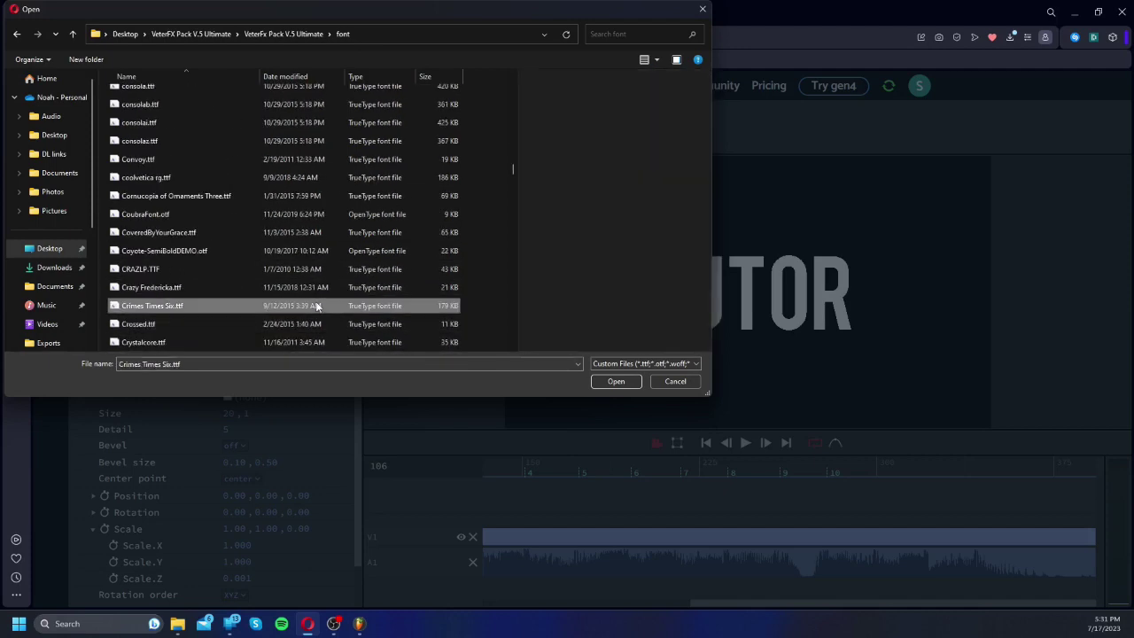
{"action": "left_click", "coordinate": [305, 324]}
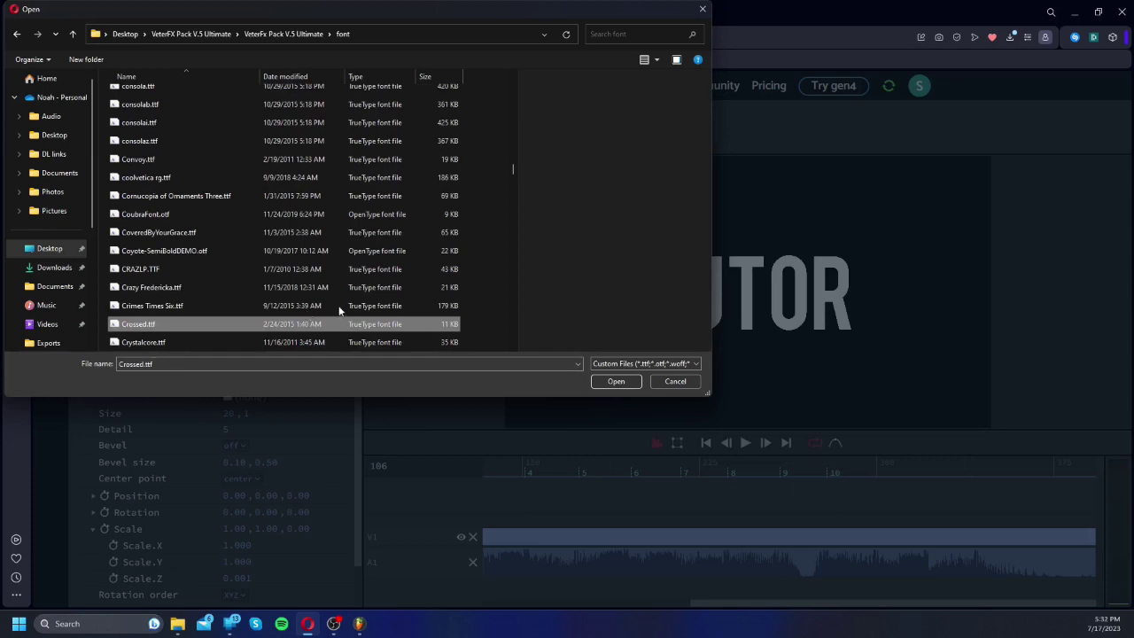
{"action": "key", "text": "Up"}
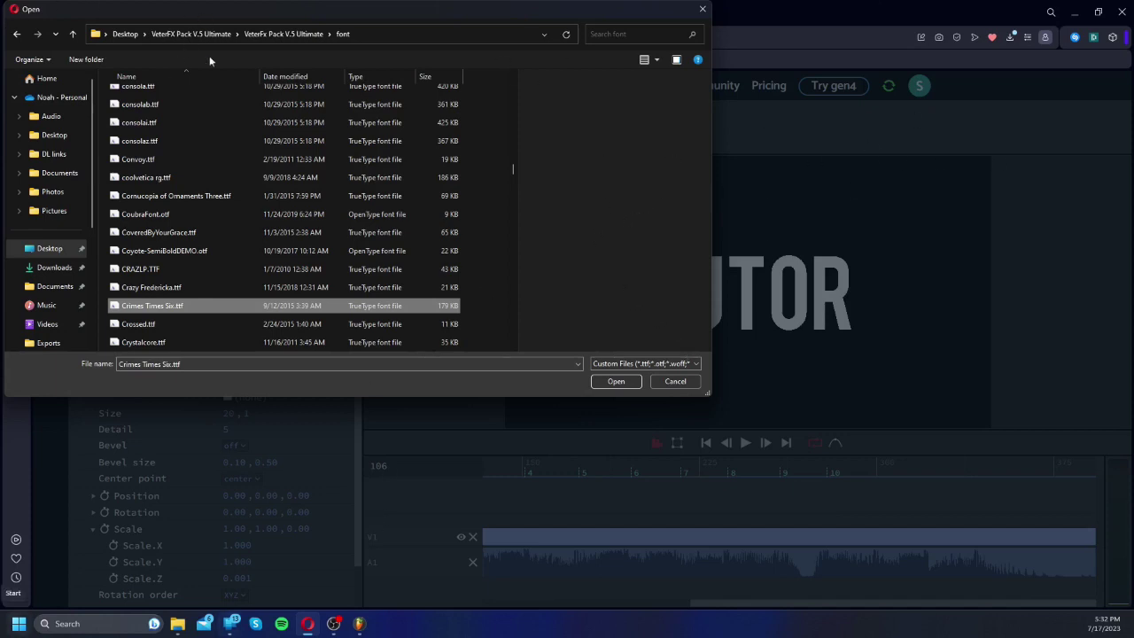
Step: Load Biko_Black.otf as the custom font and change the text to "TUTOR" in capitals
{"action": "scroll", "coordinate": [310, 214], "scroll_direction": "down", "scroll_amount": 4}
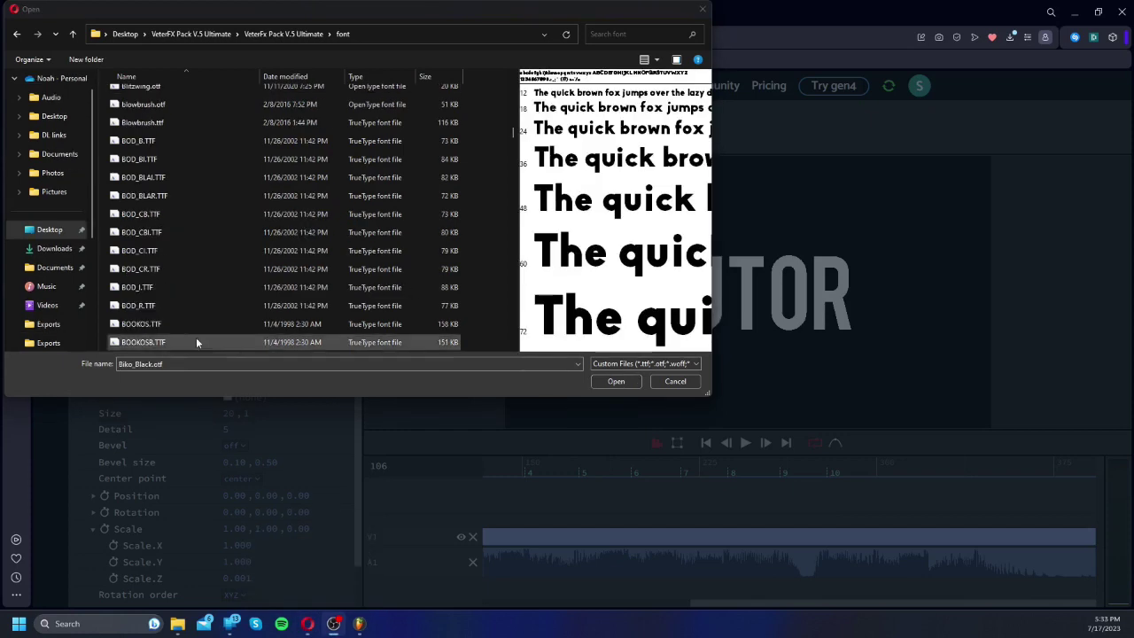
{"action": "left_click", "coordinate": [617, 381]}
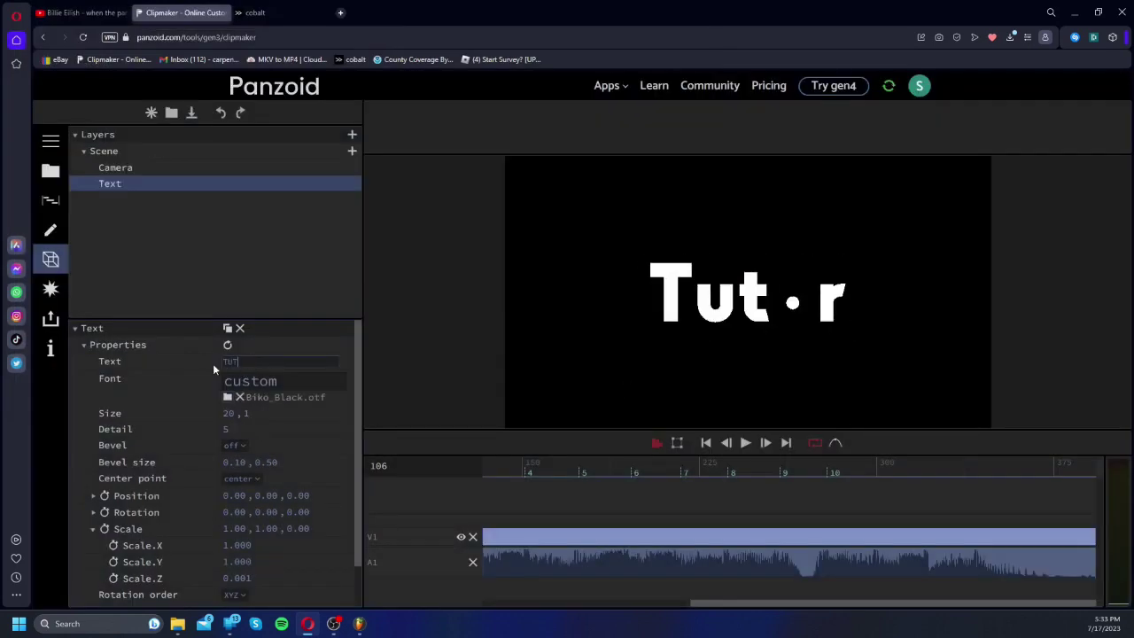
{"action": "type", "text": "OR"}
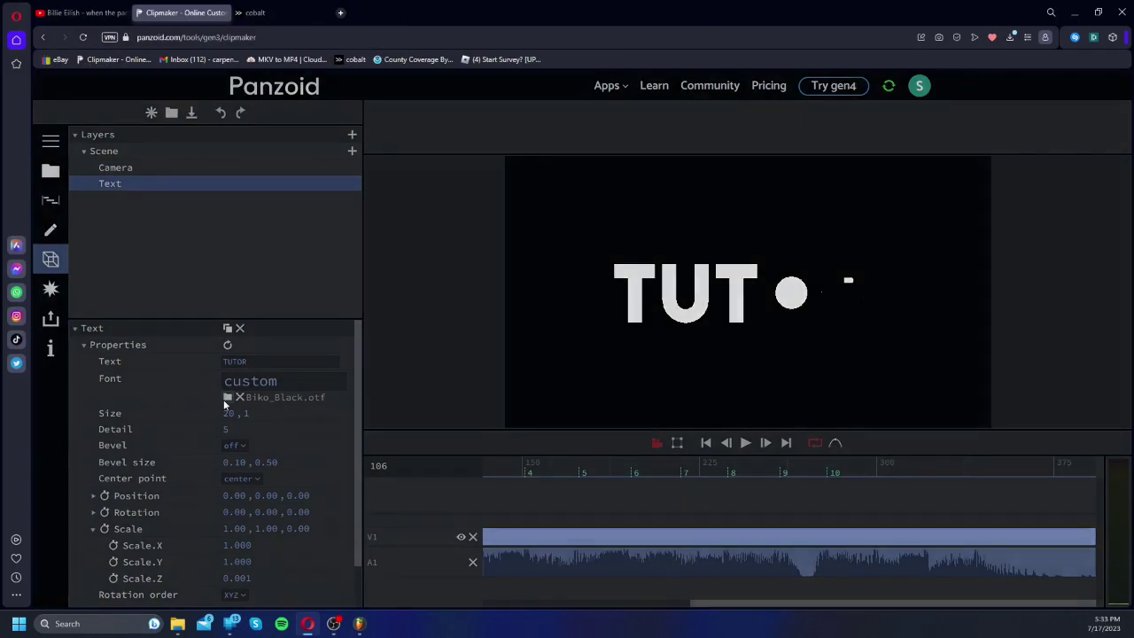
Step: Replace the text's custom font file with Absolute Empire.ttf from the font folder
{"action": "left_click", "coordinate": [225, 400]}
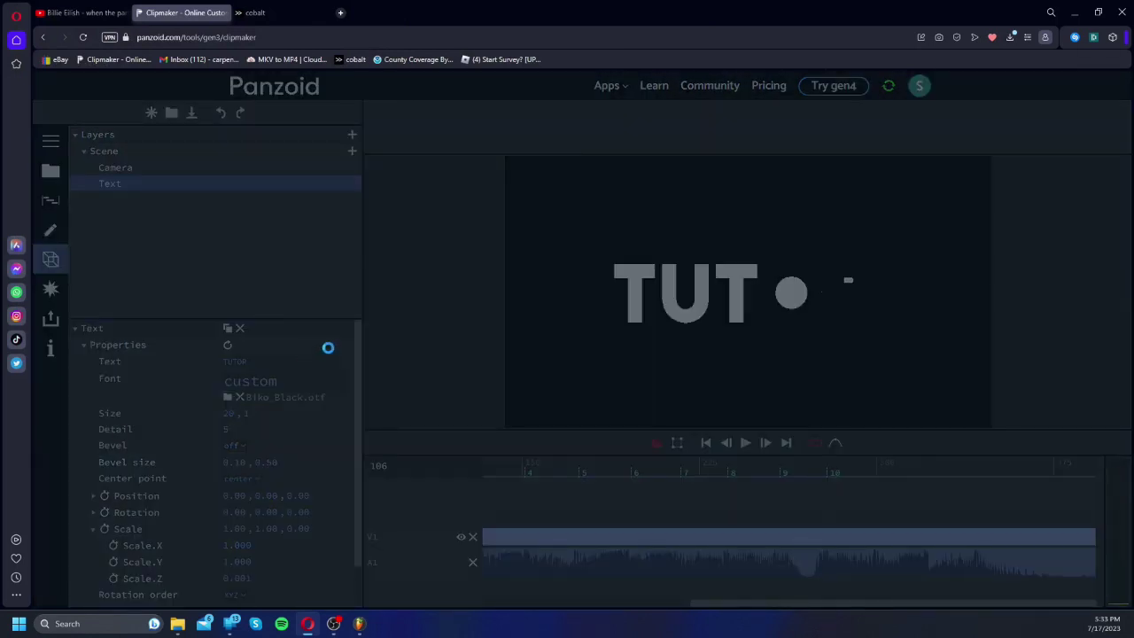
{"action": "left_click", "coordinate": [266, 188]}
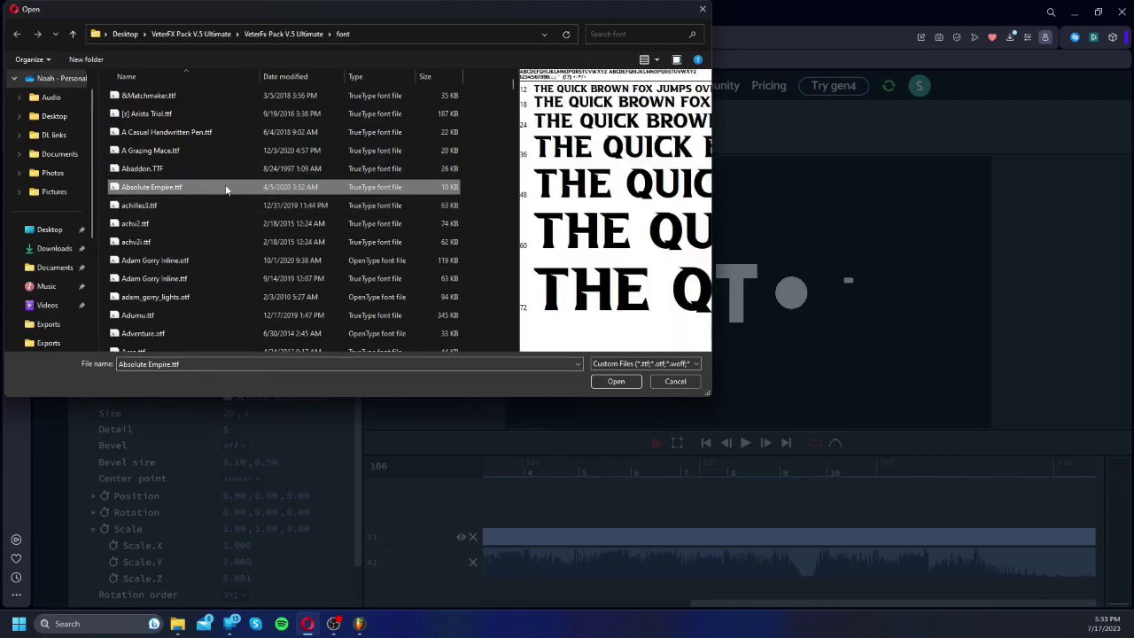
{"action": "double_click", "coordinate": [225, 188]}
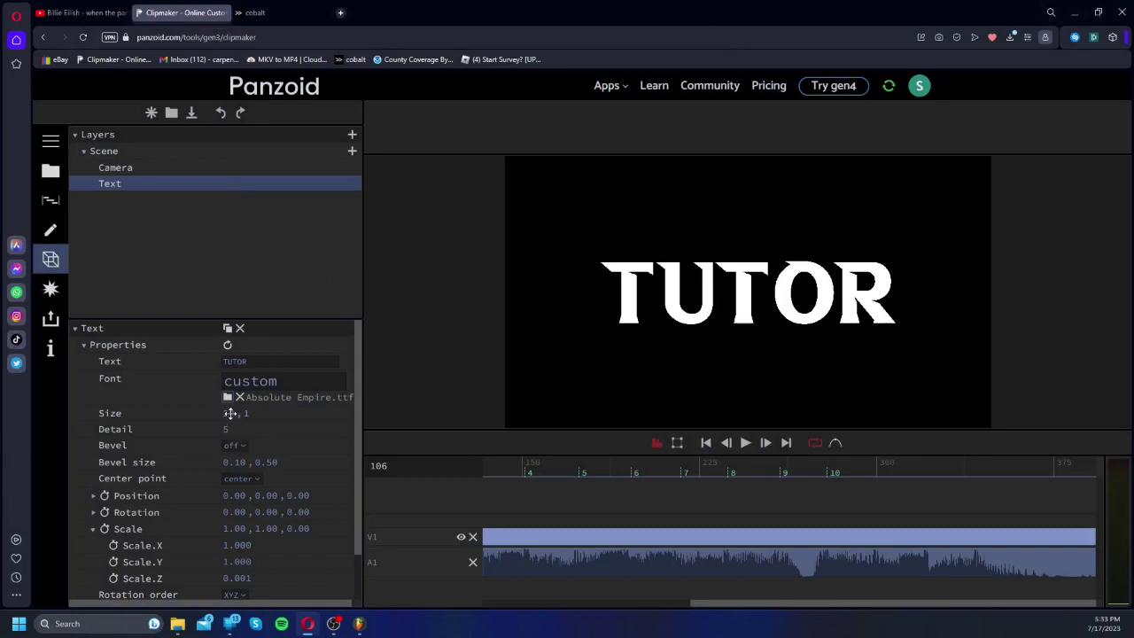
Step: Duplicate the TUTOR text object and change the copy's text to "T"
{"action": "left_click", "coordinate": [227, 327]}
{"action": "left_click", "coordinate": [203, 199]}
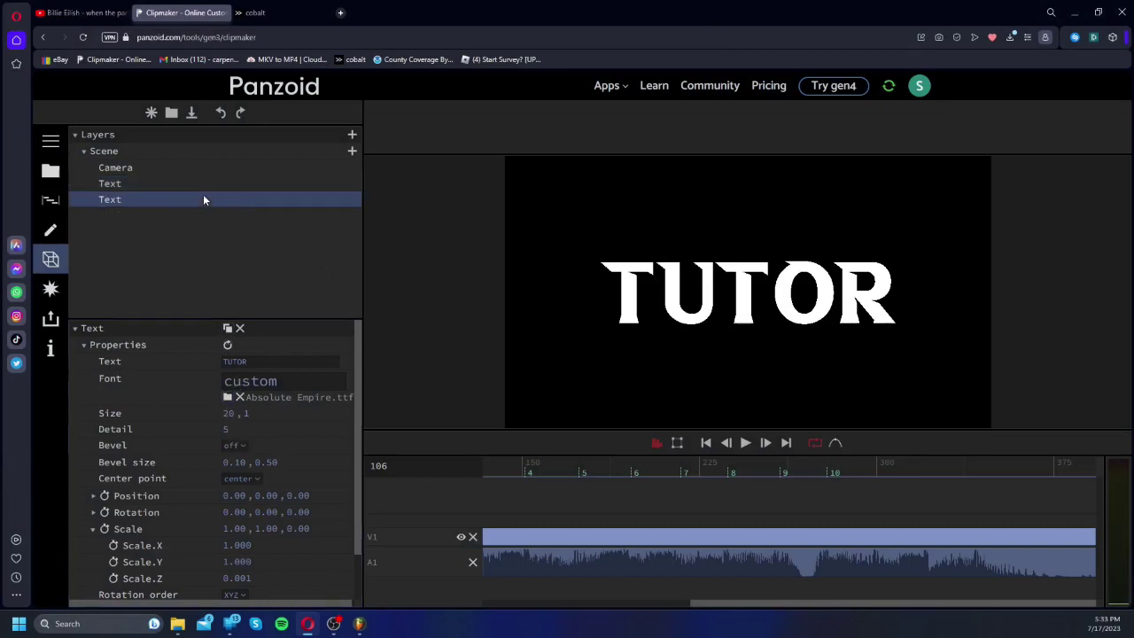
{"action": "left_click", "coordinate": [260, 365]}
{"action": "key", "text": "ctrl+a"}
{"action": "type", "text": "T"}
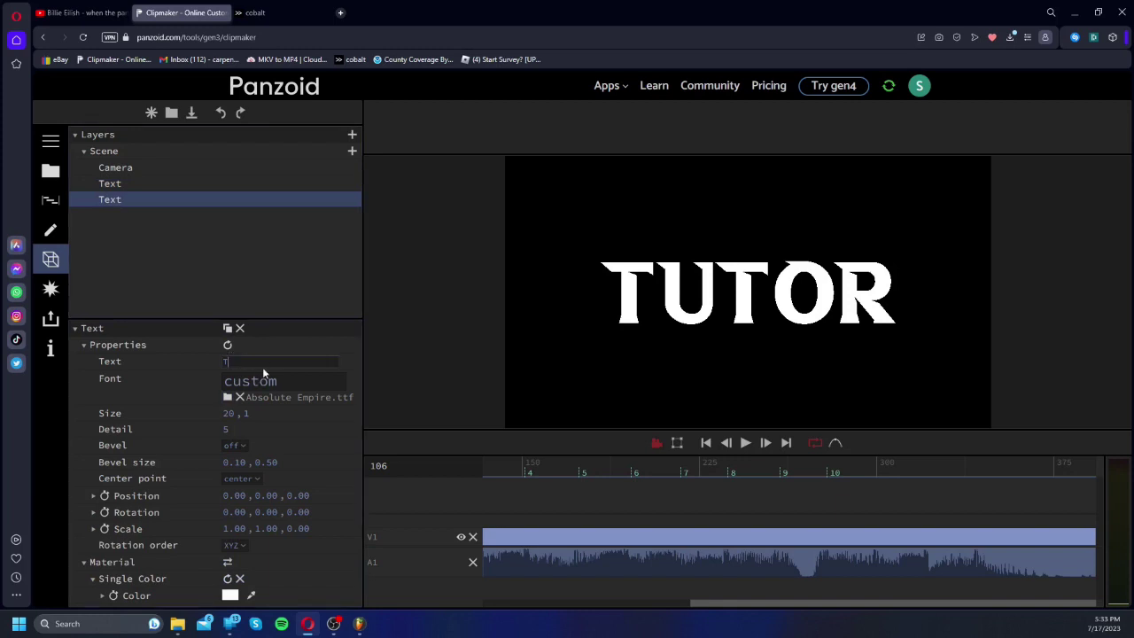
{"action": "left_click", "coordinate": [193, 389]}
Step: Shift the T copy to about -4.56 on the X axis and open its material colour for editing
{"action": "left_click_drag", "start_coordinate": [233, 496], "coordinate": [170, 571]}
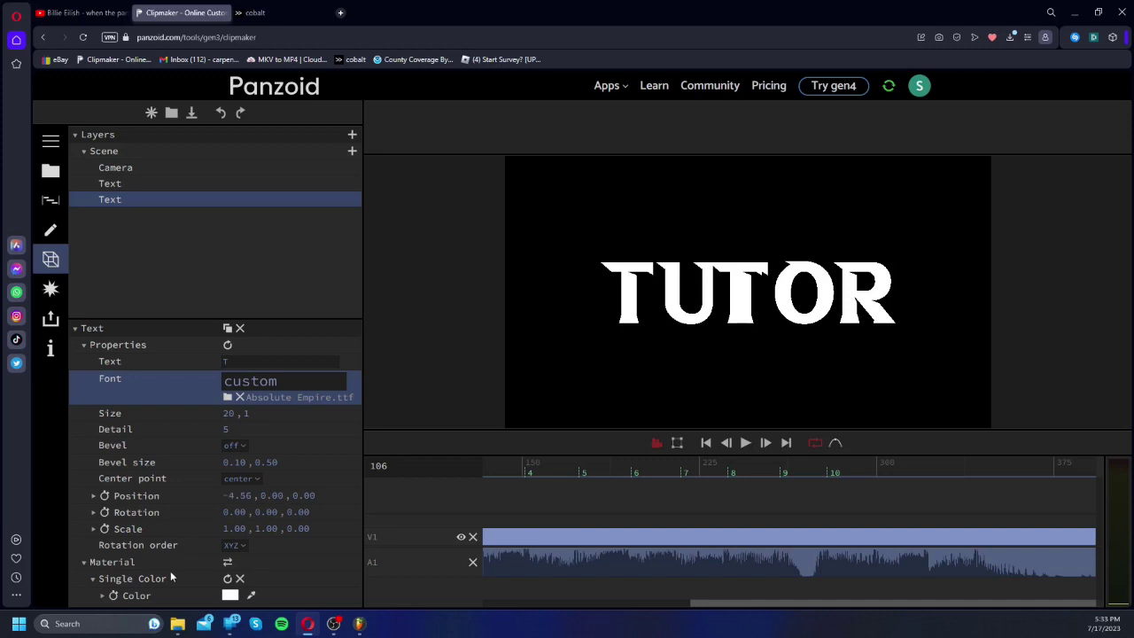
{"action": "left_click", "coordinate": [171, 574]}
{"action": "left_click", "coordinate": [232, 595]}
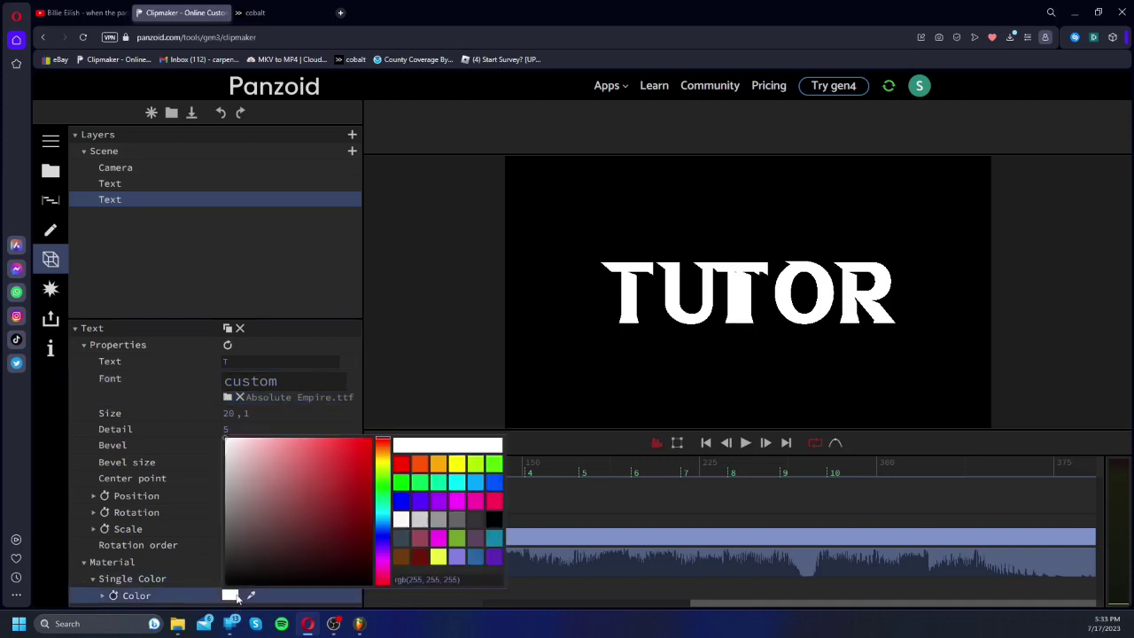
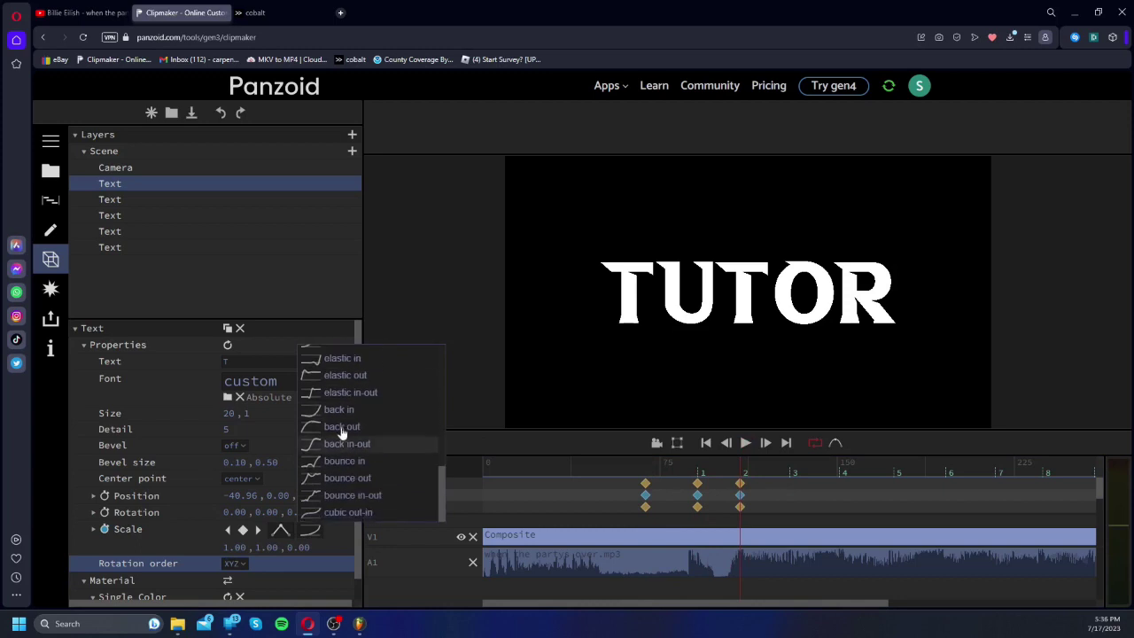
Step: Set the first T's scale keyframe easing to back out and play back its animation
{"action": "left_click", "coordinate": [364, 438]}
{"action": "mouse_move", "coordinate": [654, 463]}
{"action": "left_mouse_down"}
{"action": "mouse_move", "coordinate": [760, 479]}
{"action": "mouse_move", "coordinate": [659, 463]}
{"action": "left_mouse_up"}
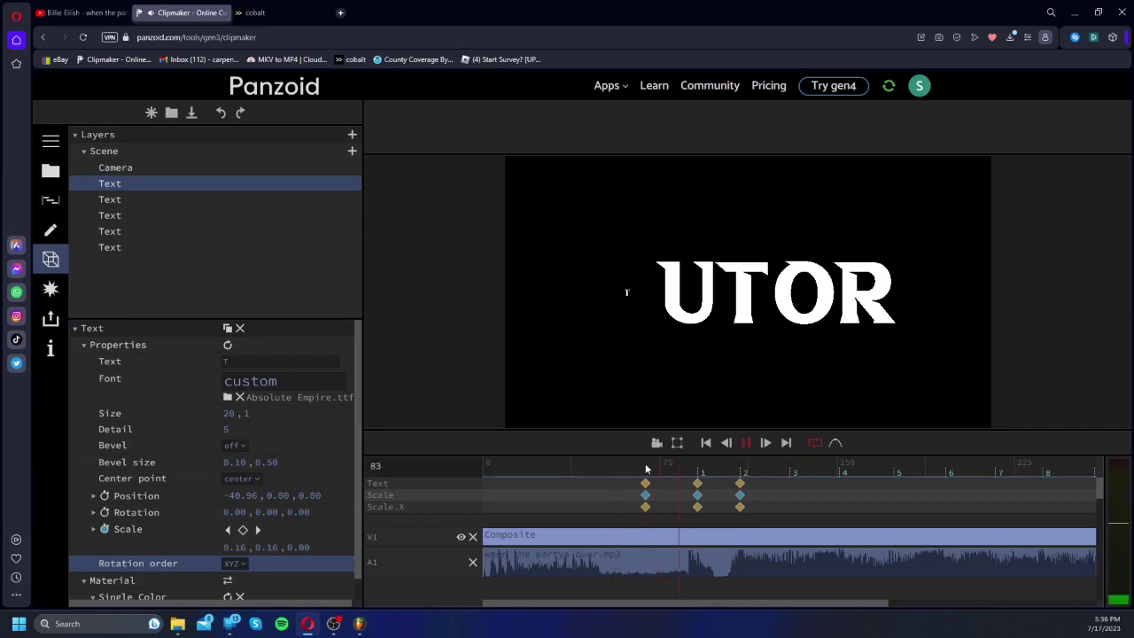
{"action": "key", "text": "space"}
Step: Copy the first T's scale keyframes to the R, starting from scale 0 at frame 69, and play back the result
{"action": "left_click_drag", "start_coordinate": [829, 507], "coordinate": [613, 490]}
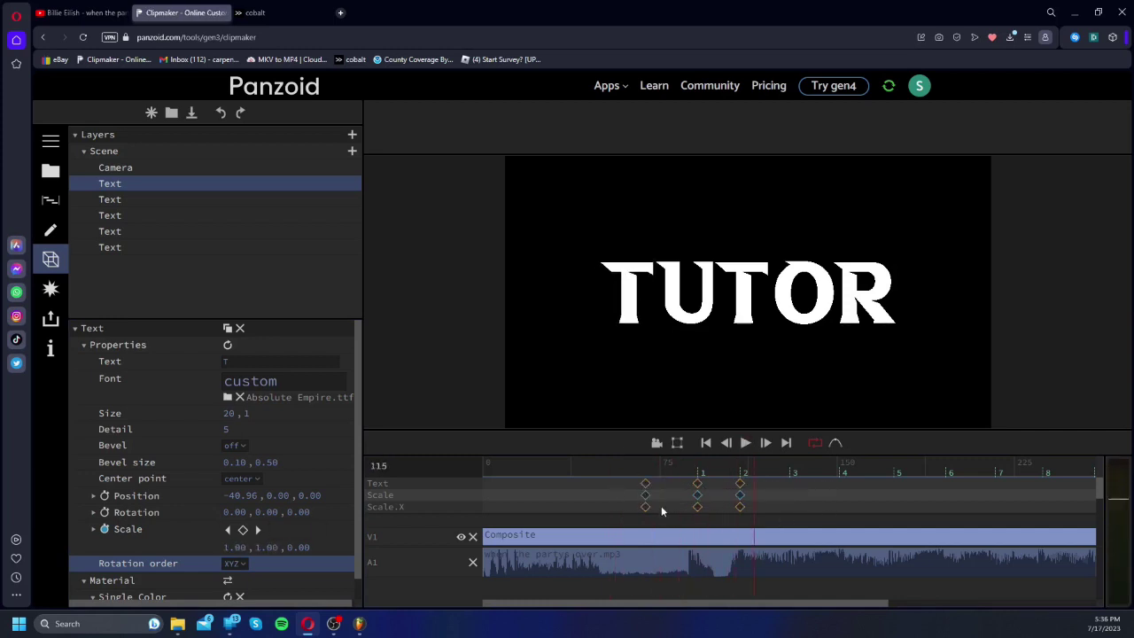
{"action": "left_click_drag", "start_coordinate": [703, 468], "coordinate": [643, 449]}
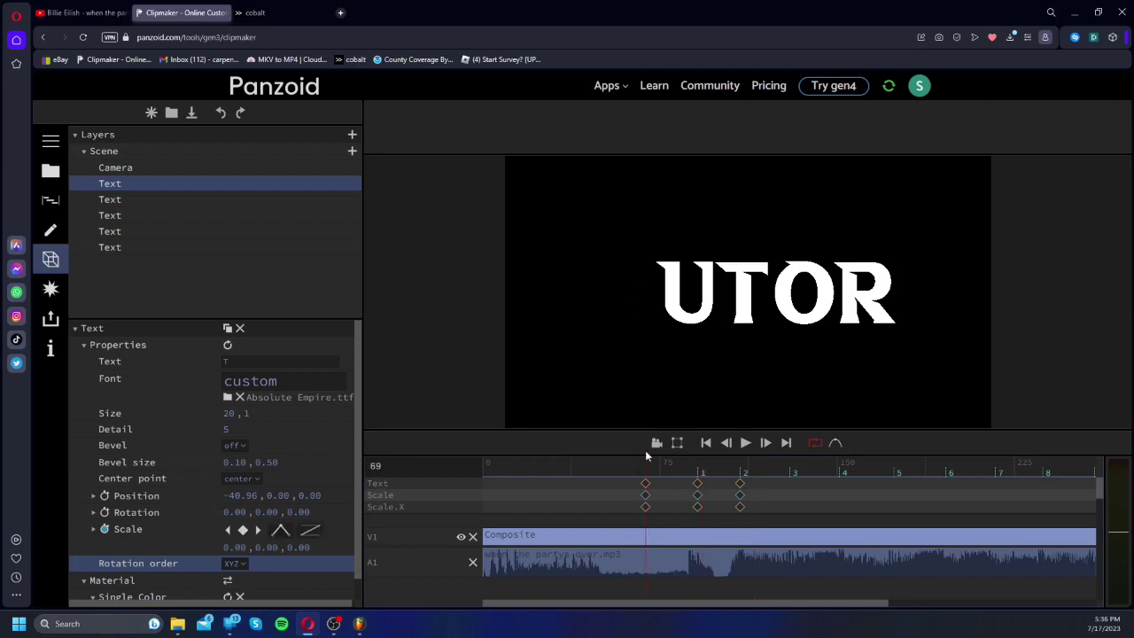
{"action": "left_click", "coordinate": [199, 247]}
{"action": "left_click_drag", "start_coordinate": [237, 528], "coordinate": [159, 529]}
{"action": "left_click", "coordinate": [105, 529]}
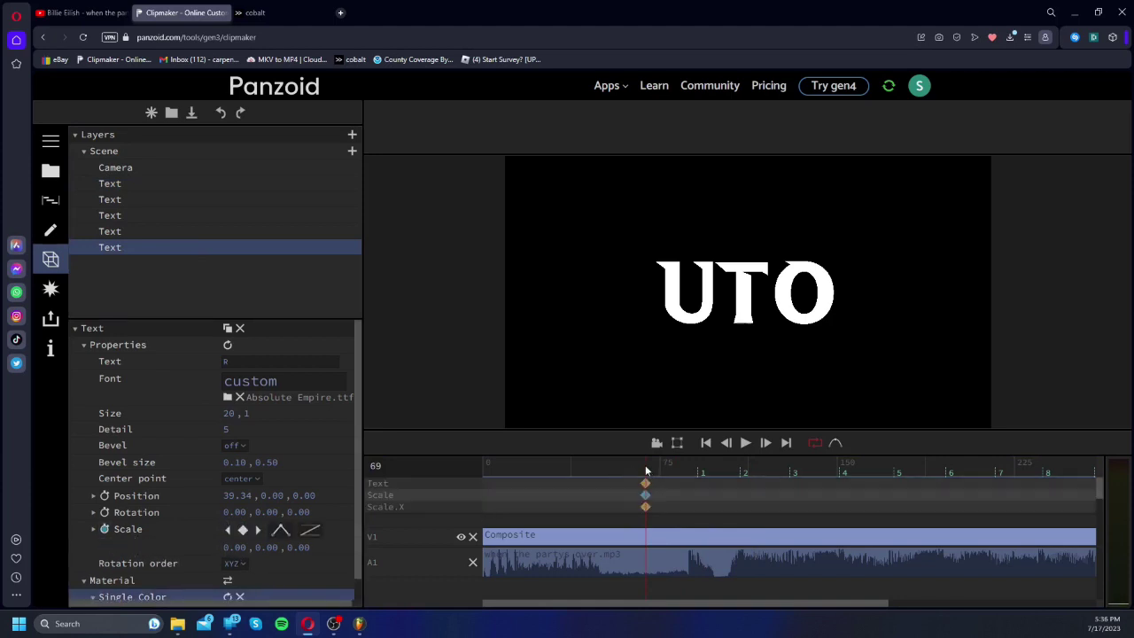
{"action": "key", "text": "space"}
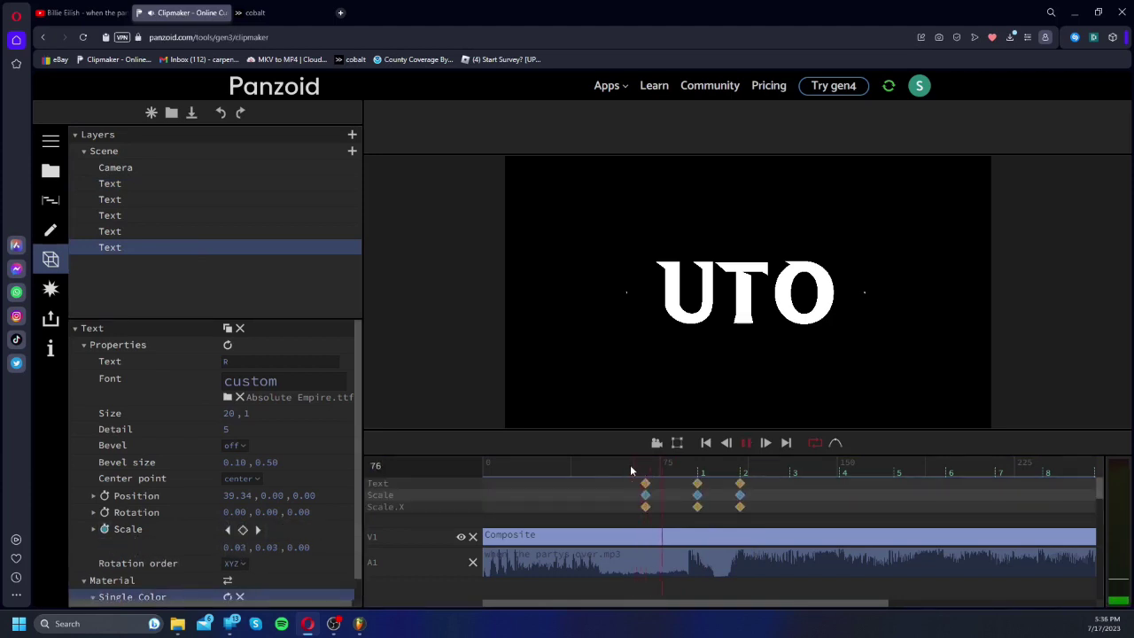
{"action": "key", "text": "space"}
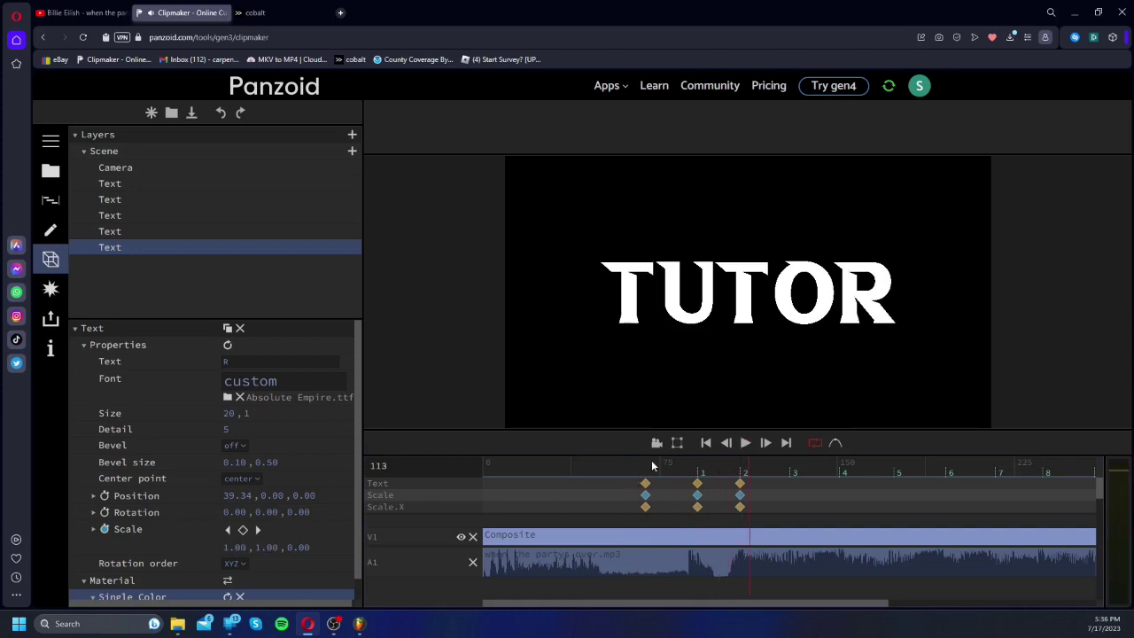
{"action": "left_click", "coordinate": [626, 461]}
{"action": "key", "text": "space"}
Step: Set the U's scale to 0 at beat marker 1, enable scale keyframing and paste the copied keyframes there
{"action": "left_click", "coordinate": [117, 205]}
{"action": "key", "text": "space"}
{"action": "left_click", "coordinate": [697, 474]}
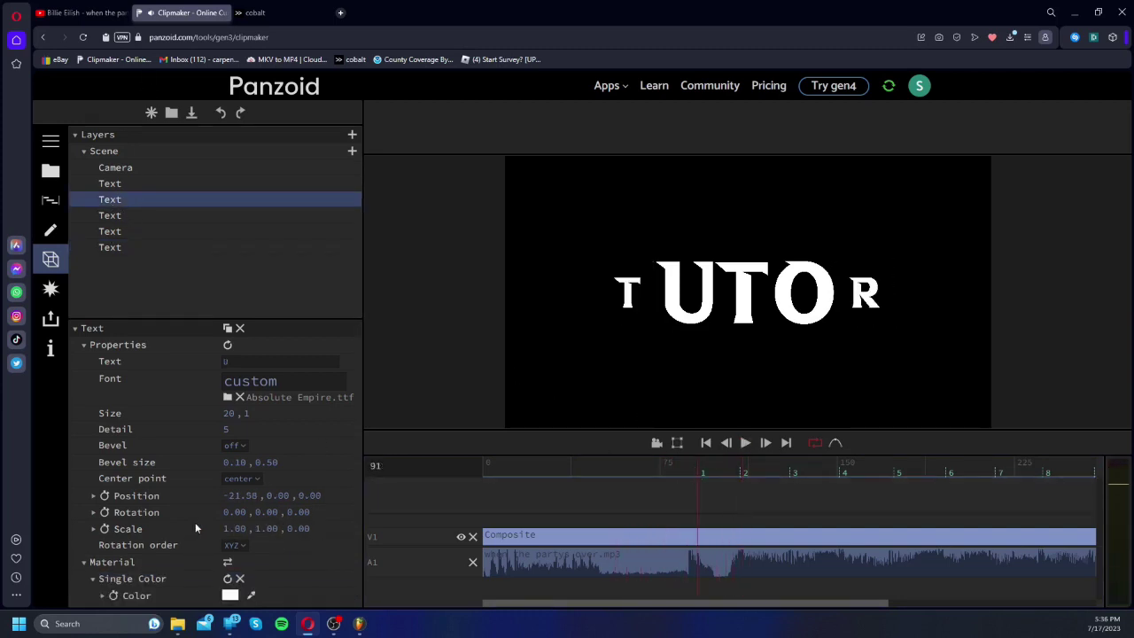
{"action": "left_click", "coordinate": [227, 529]}
{"action": "type", "text": "0"}
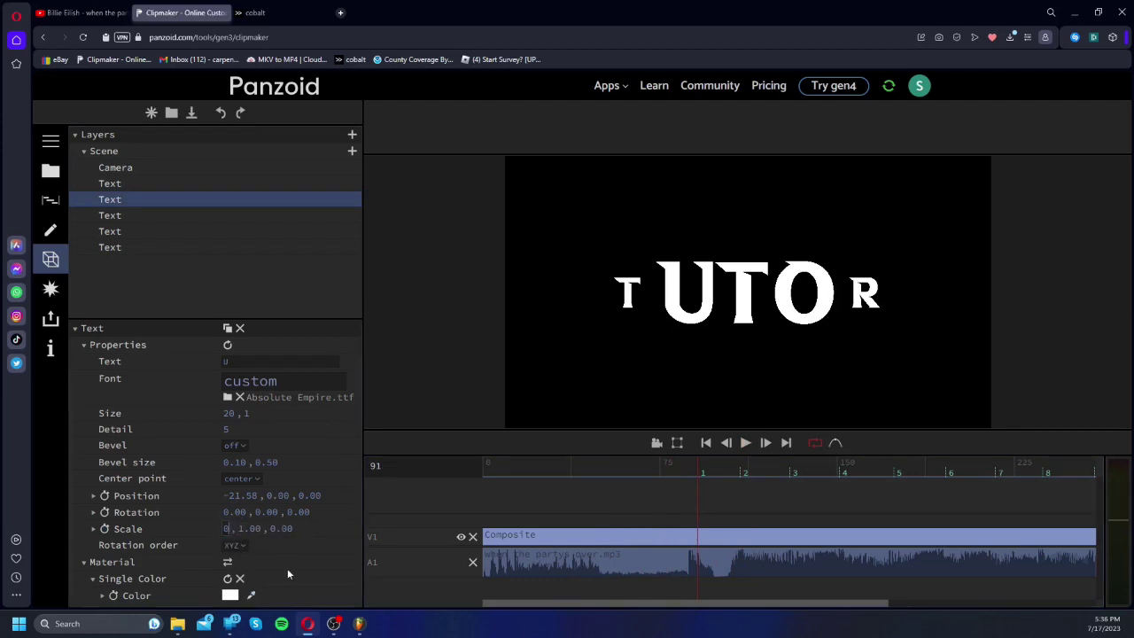
{"action": "key", "text": "Return"}
{"action": "left_click_drag", "start_coordinate": [697, 473], "coordinate": [698, 476]}
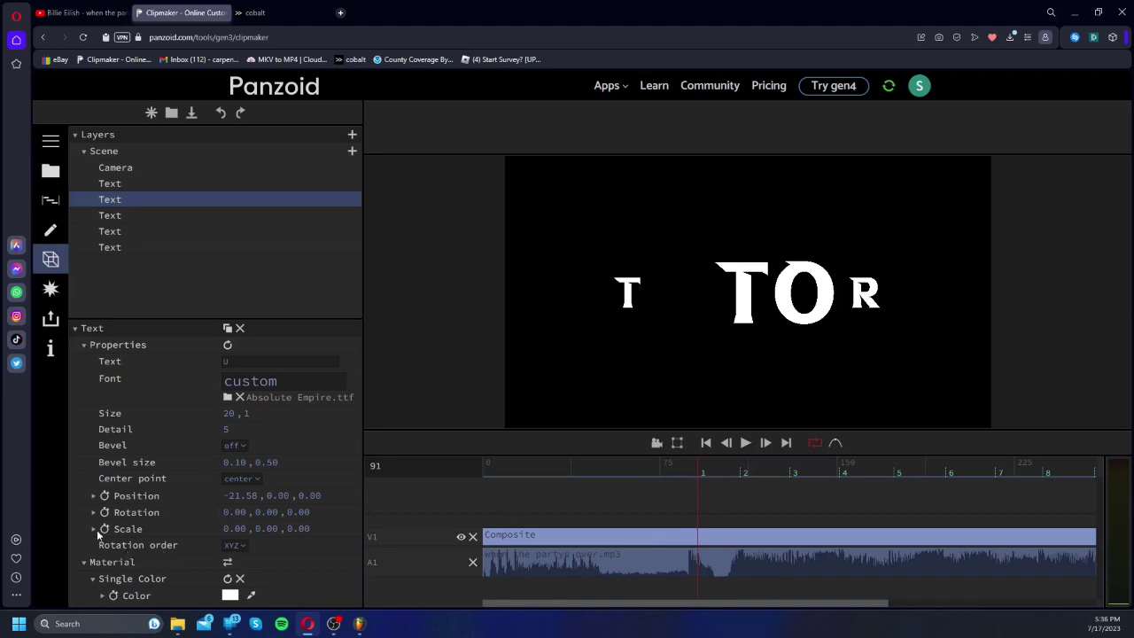
{"action": "left_click", "coordinate": [209, 527]}
{"action": "key", "text": "ctrl+v"}
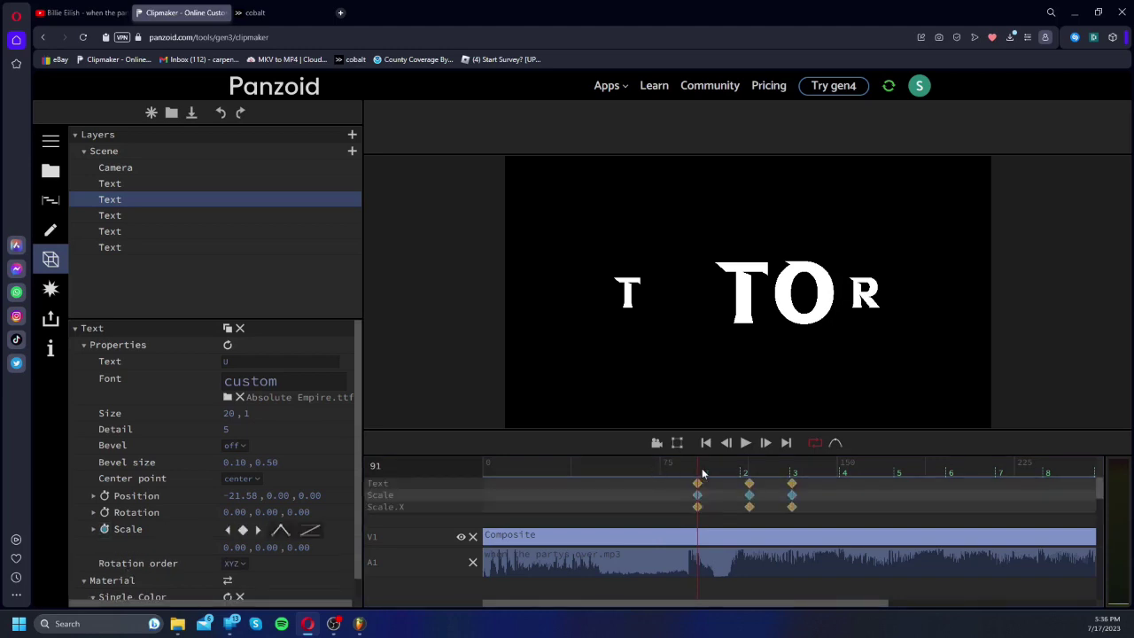
Step: Align the U's last two scale keyframes with beat markers 2 and 3 and play back the animation
{"action": "left_click_drag", "start_coordinate": [747, 483], "coordinate": [789, 482]}
{"action": "left_click", "coordinate": [679, 469]}
{"action": "key", "text": "space"}
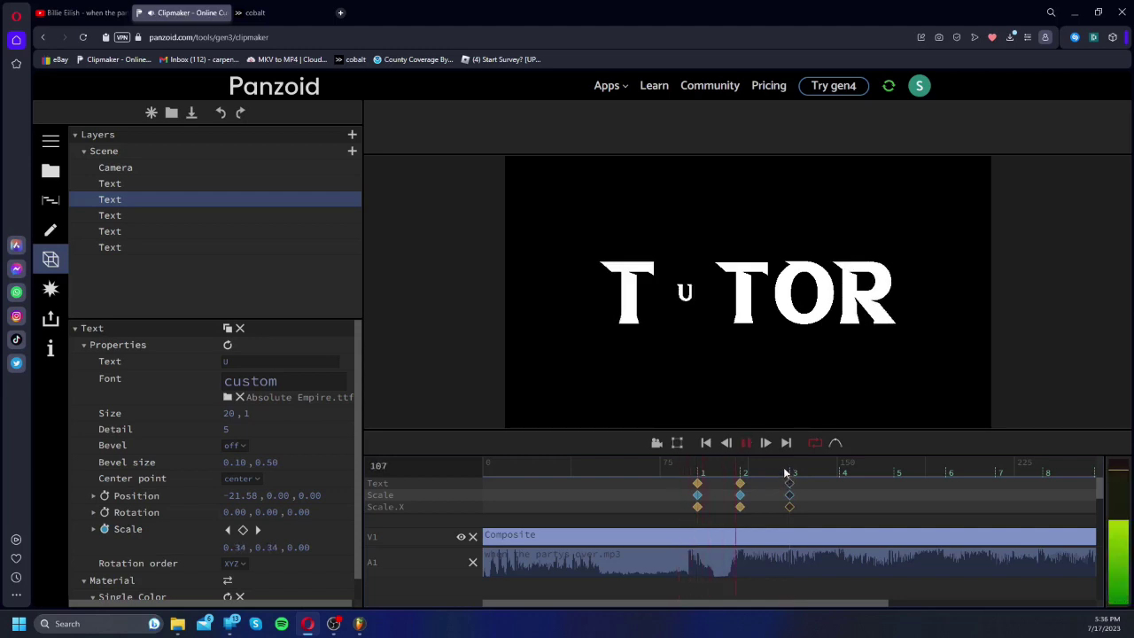
{"action": "left_click_drag", "start_coordinate": [735, 466], "coordinate": [654, 468]}
{"action": "key", "text": "space"}
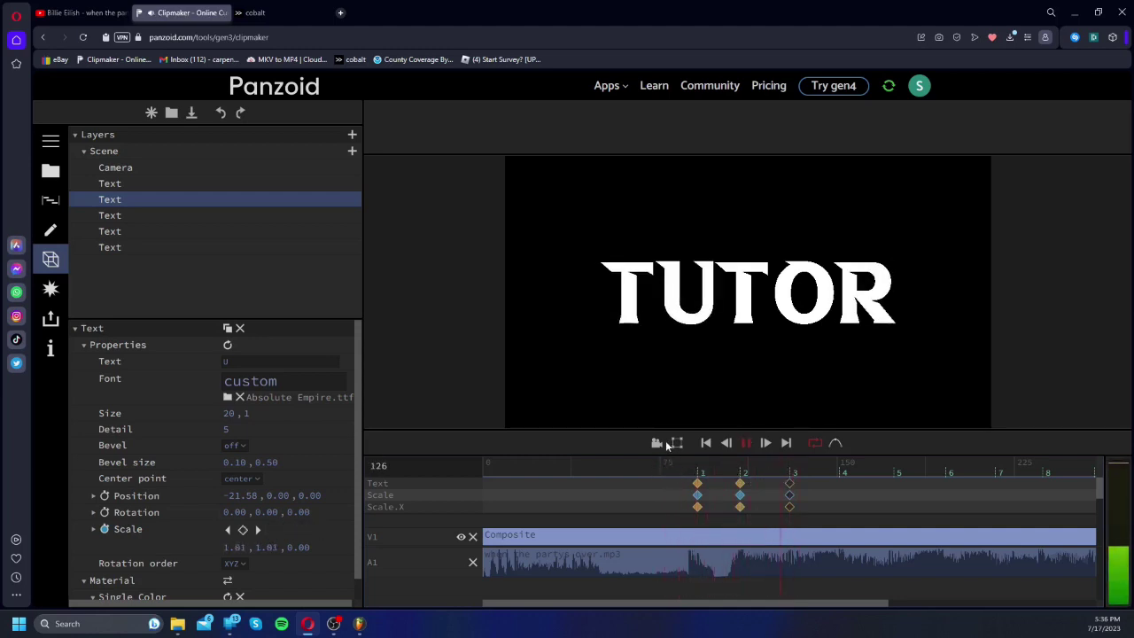
Step: Enable scale keyframing on the middle T, with its first keyframe at beat marker 1 set to scale 0
{"action": "left_click", "coordinate": [139, 216]}
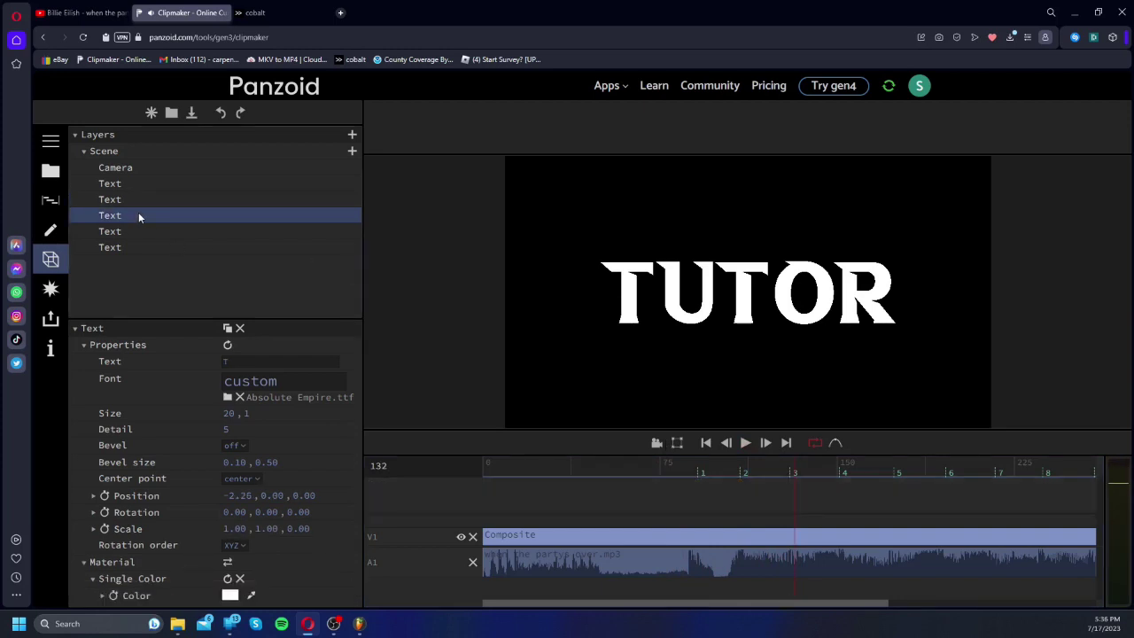
{"action": "left_click", "coordinate": [133, 200]}
{"action": "left_click", "coordinate": [132, 216]}
{"action": "left_click", "coordinate": [104, 529]}
{"action": "left_click_drag", "start_coordinate": [792, 484], "coordinate": [697, 483]}
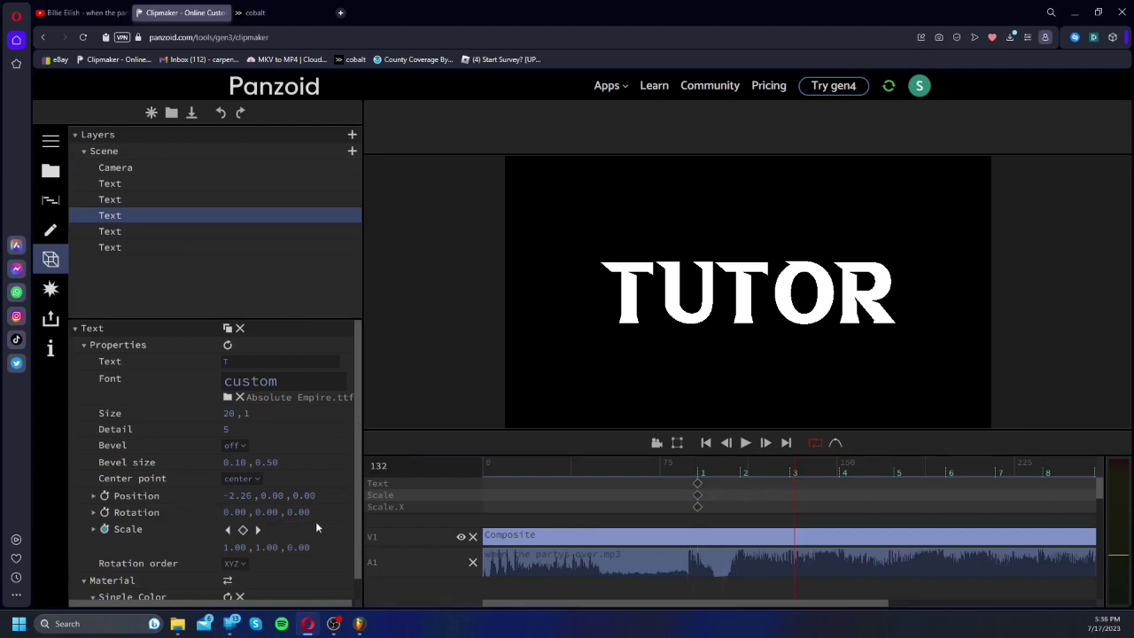
{"action": "left_click", "coordinate": [229, 530]}
{"action": "left_click", "coordinate": [235, 548]}
{"action": "type", "text": "0"}
{"action": "key", "text": "Tab"}
{"action": "type", "text": "0"}
{"action": "key", "text": "Return"}
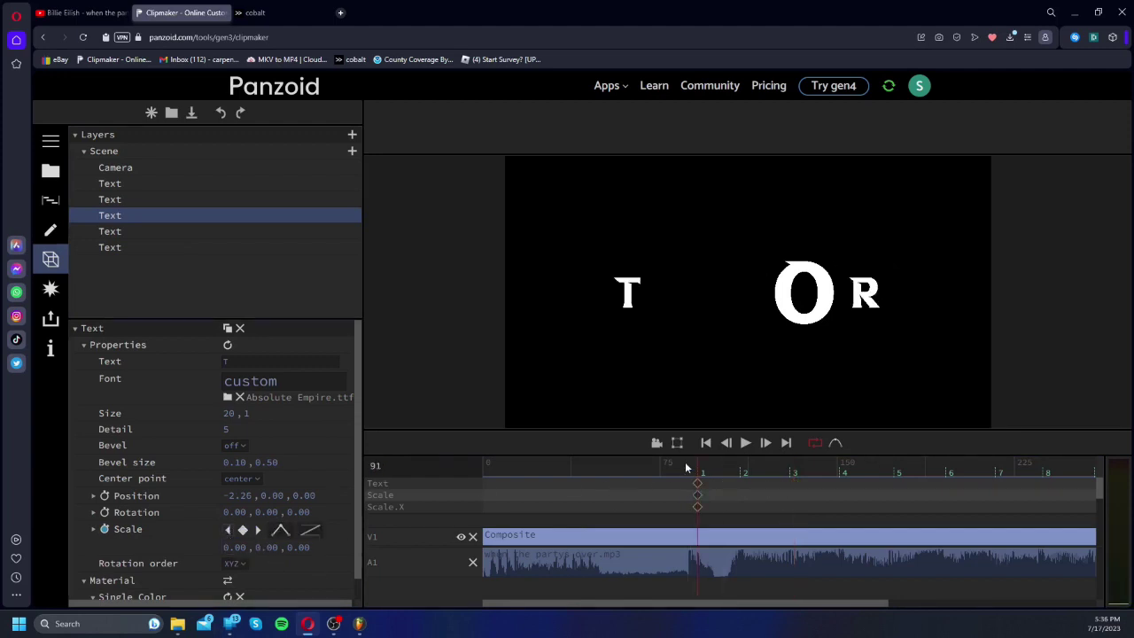
Step: Paste the scale keyframes onto the middle T and align its last two with beat markers 2 and 3
{"action": "key", "text": "ctrl+v"}
{"action": "key", "text": "space"}
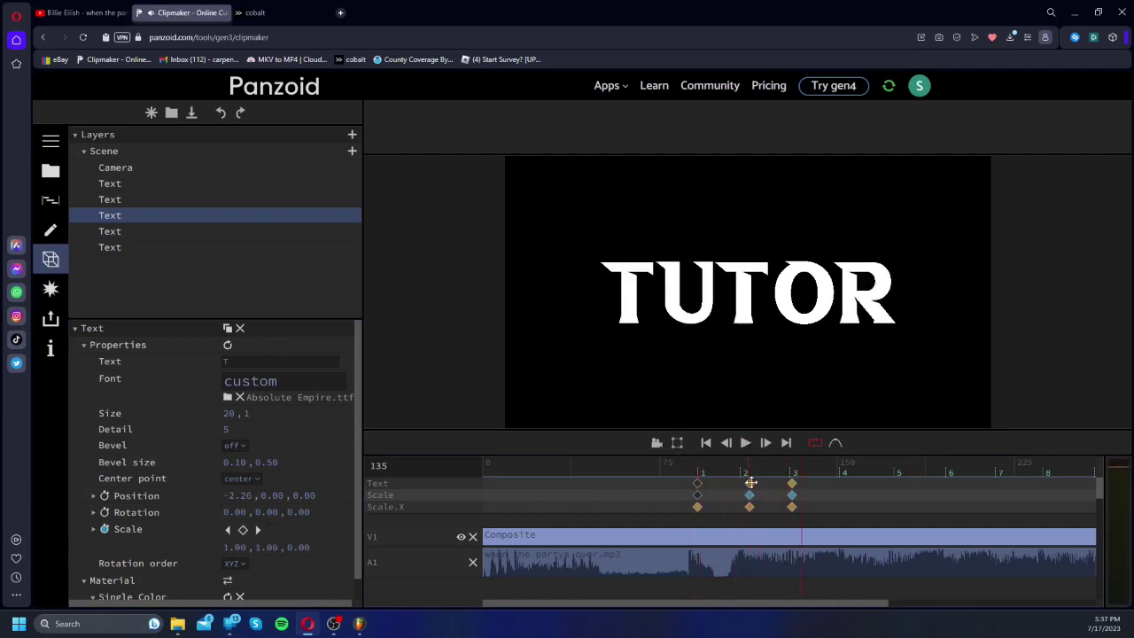
{"action": "left_click_drag", "start_coordinate": [748, 482], "coordinate": [788, 482]}
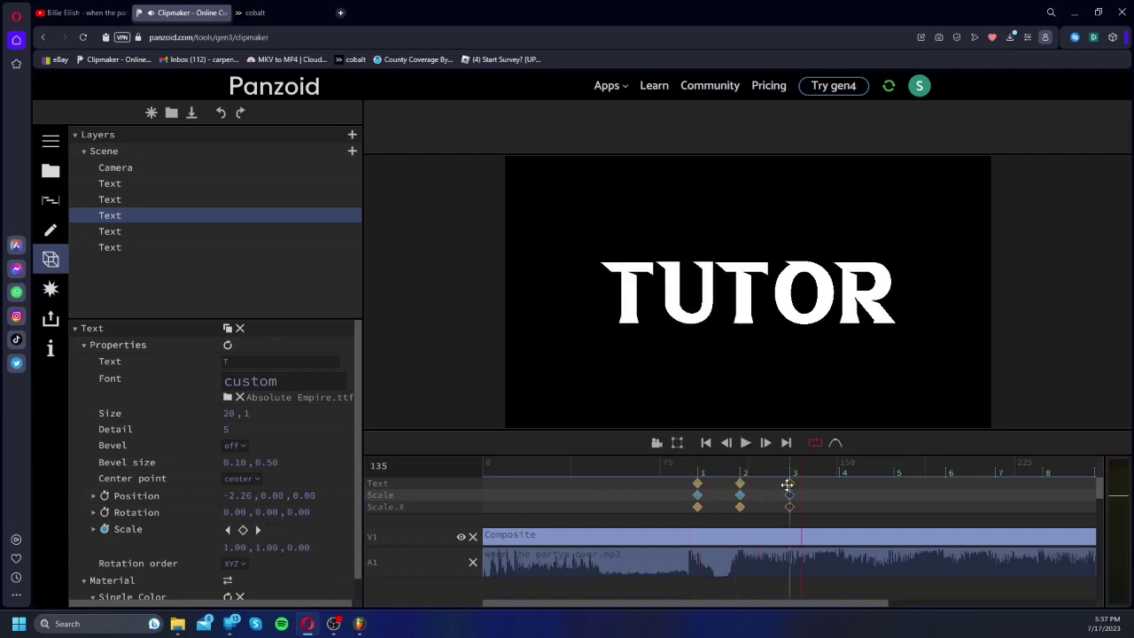
Step: Copy the middle T's scale keyframes to the O, starting from scale 0 at beat marker 1
{"action": "left_click", "coordinate": [673, 500]}
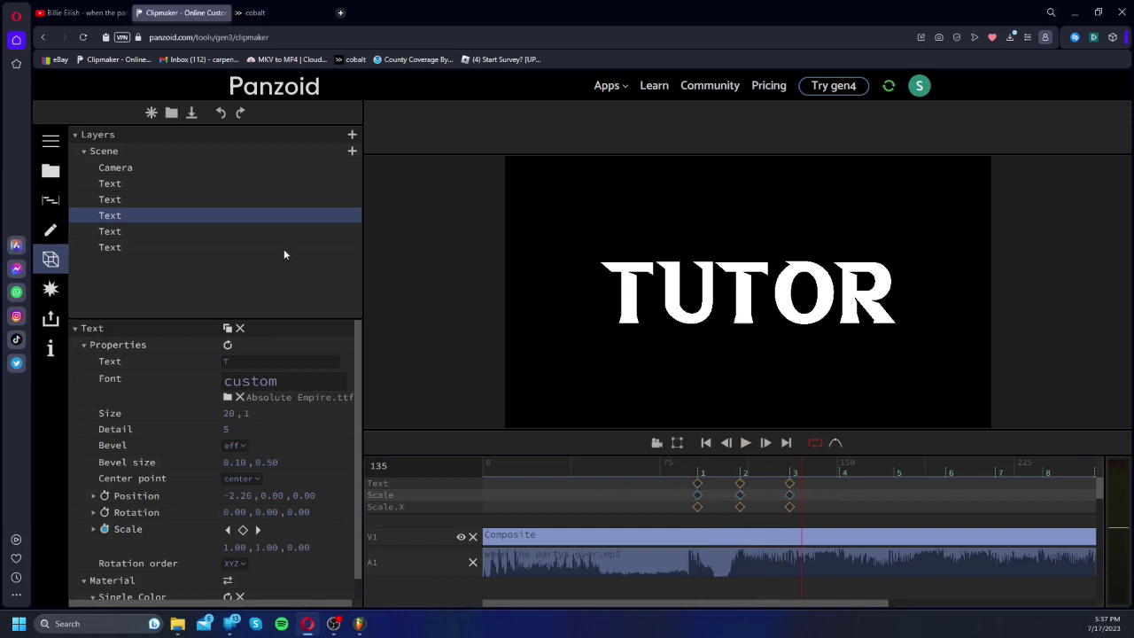
{"action": "left_click", "coordinate": [164, 232]}
{"action": "left_click", "coordinate": [698, 465]}
{"action": "left_click", "coordinate": [699, 462]}
{"action": "left_click", "coordinate": [233, 530]}
{"action": "type", "text": "0"}
{"action": "left_click", "coordinate": [279, 582]}
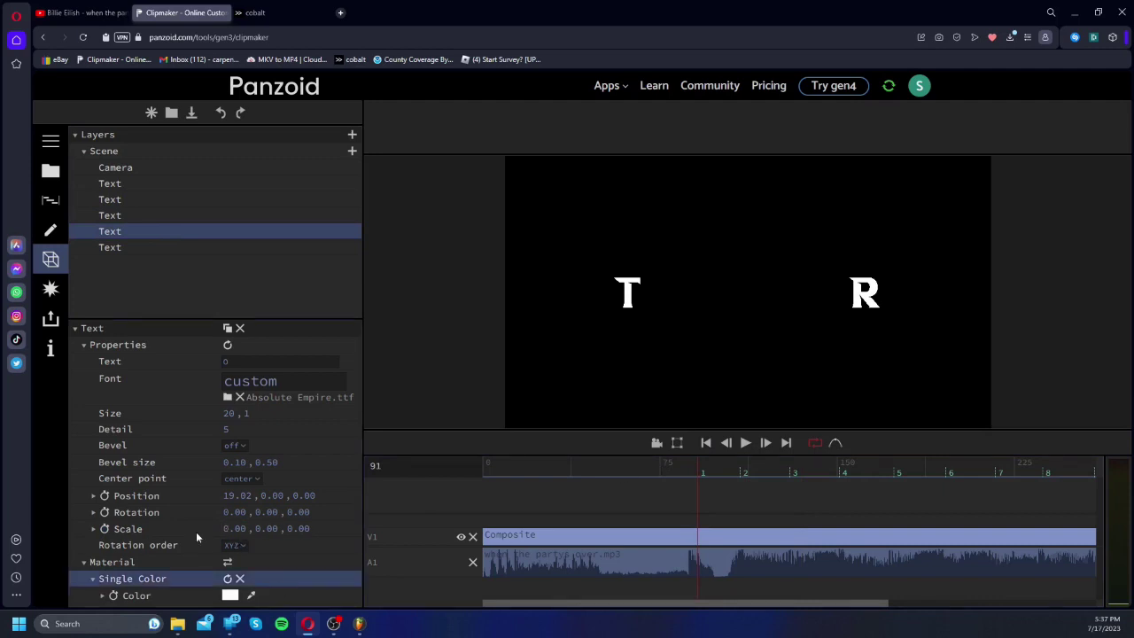
{"action": "left_click", "coordinate": [104, 529]}
{"action": "key", "text": "ctrl+v"}
Step: Play back the TUTOR scale animation from before the first beat marker to check the timing of all the letters
{"action": "key", "text": "space"}
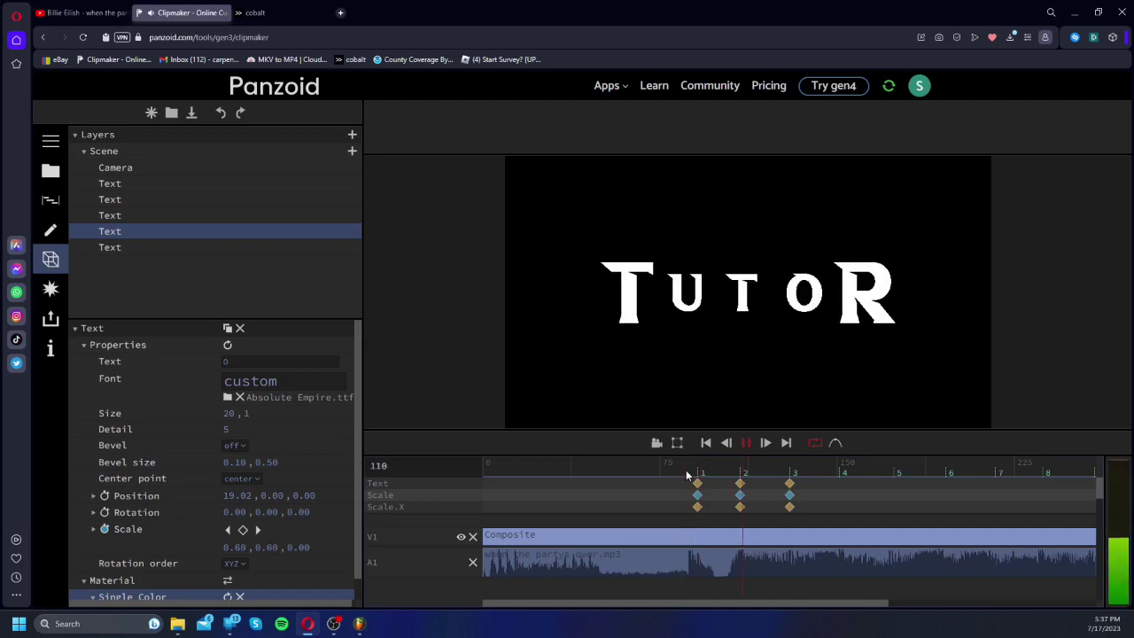
{"action": "left_click", "coordinate": [685, 465]}
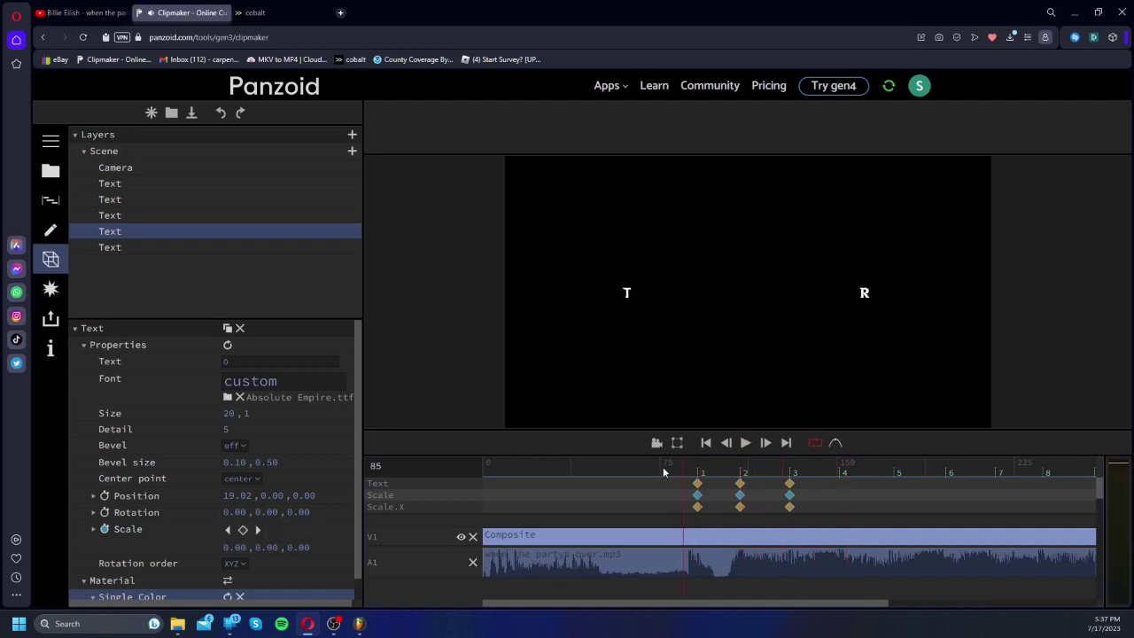
{"action": "key", "text": "space"}
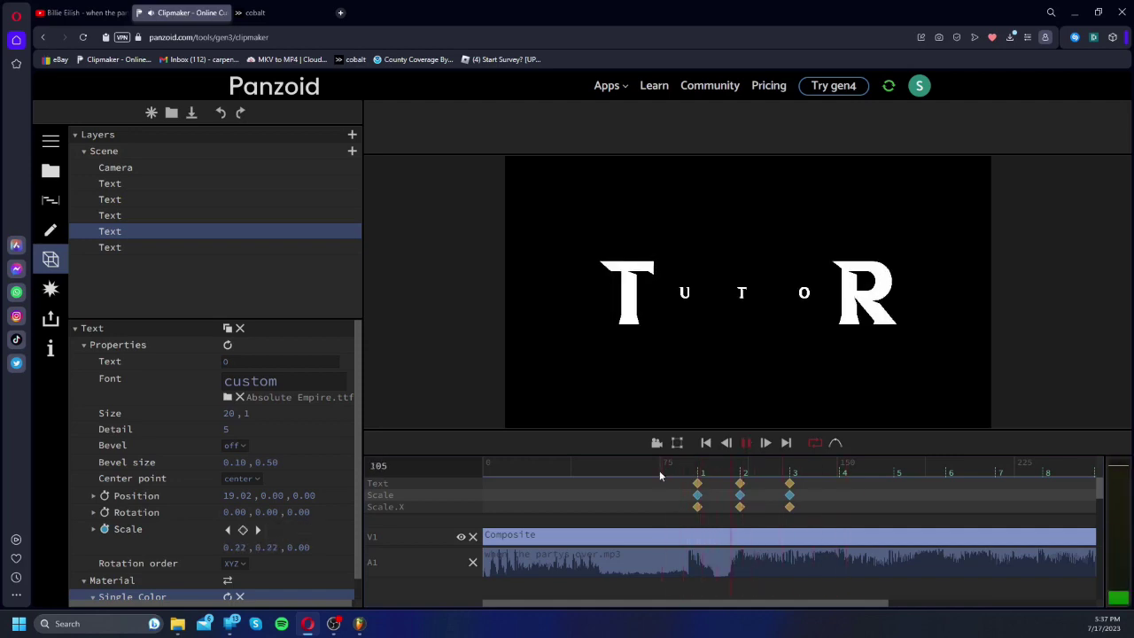
{"action": "key", "text": "space"}
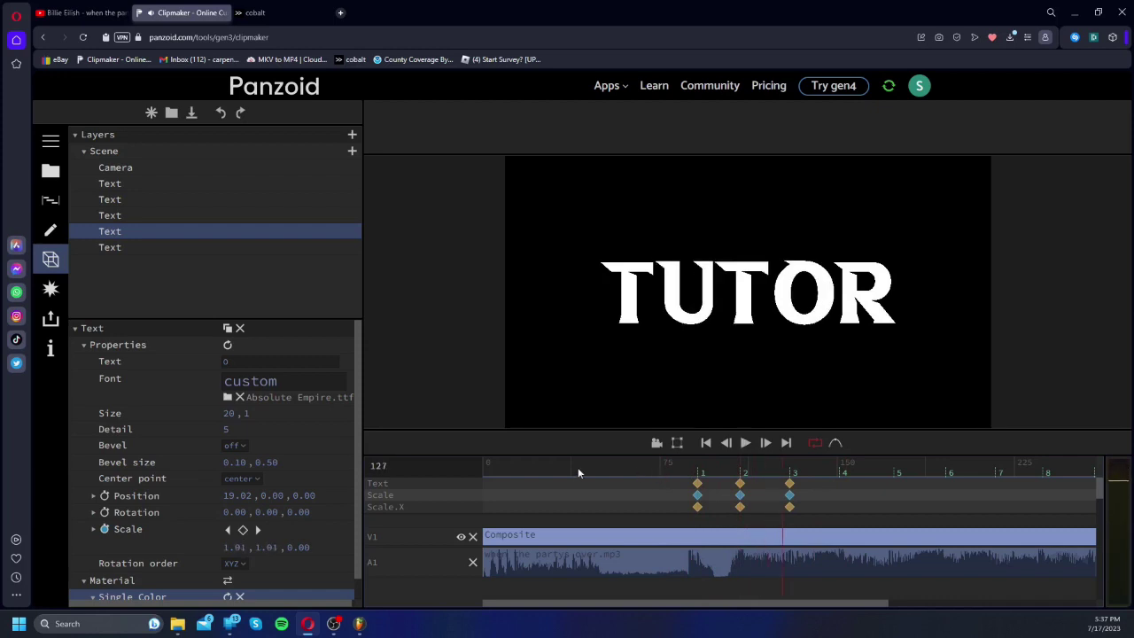
{"action": "left_click", "coordinate": [131, 148]}
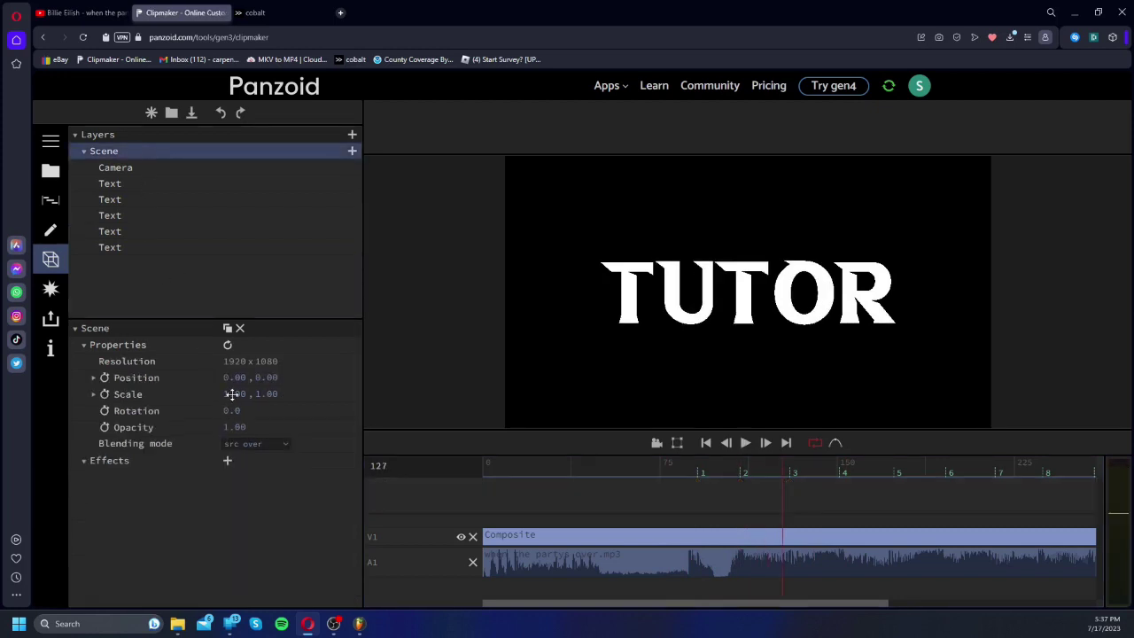
{"action": "left_click", "coordinate": [131, 182]}
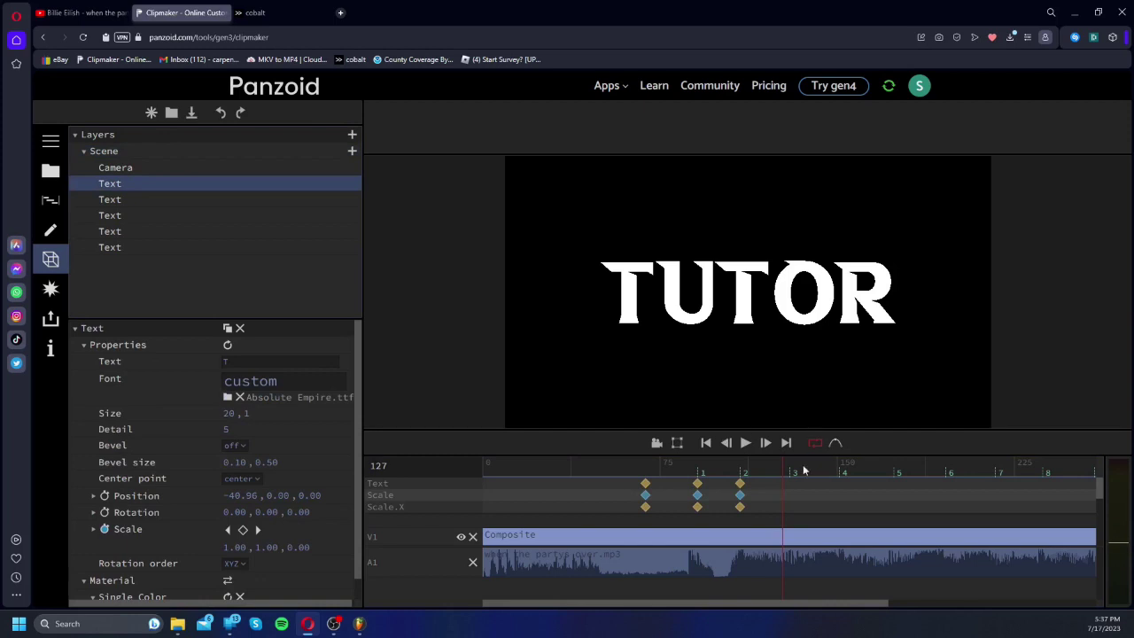
{"action": "left_click", "coordinate": [624, 462]}
{"action": "key", "text": "space"}
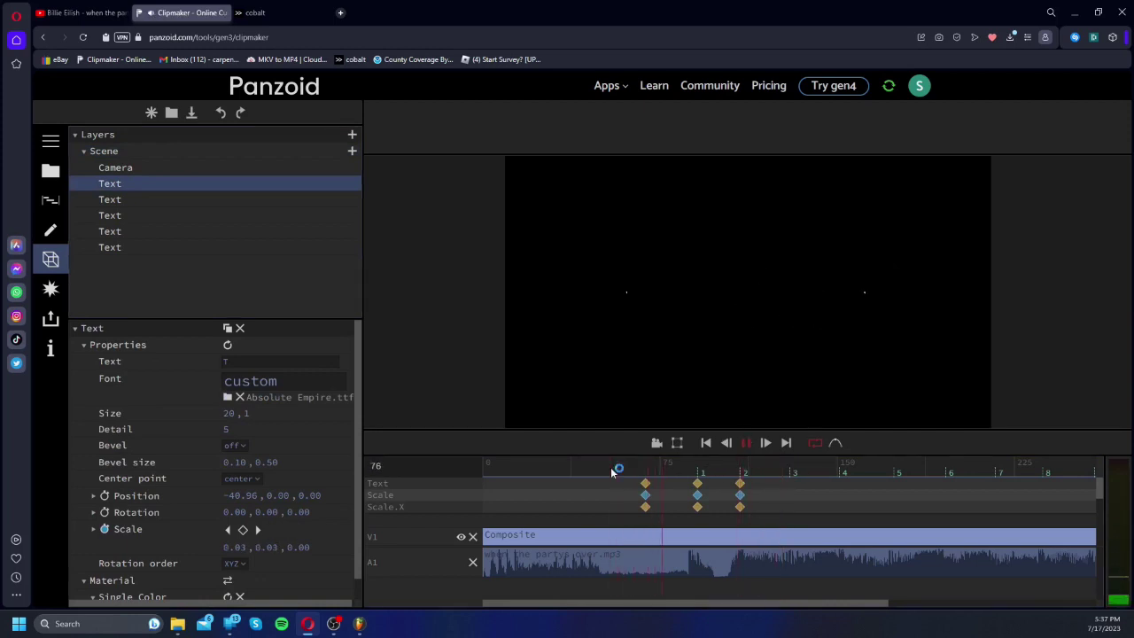
{"action": "key", "text": "space"}
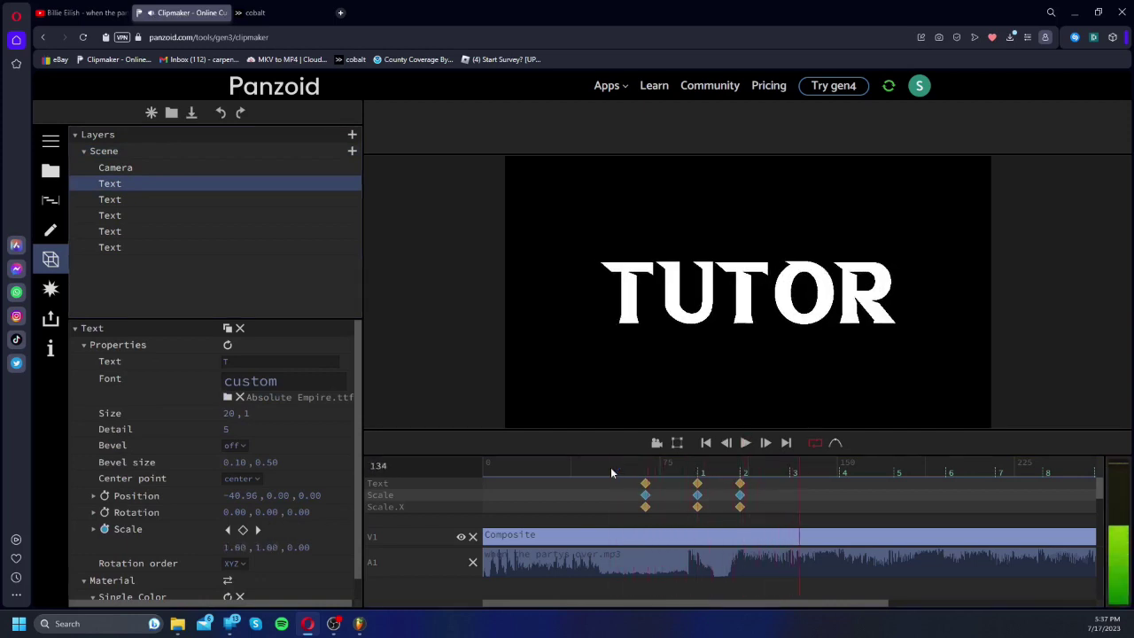
Step: Play back the scale animation and enable rotation keyframing on the first T, with its first keyframe at beat marker 2
{"action": "left_click", "coordinate": [668, 462]}
{"action": "key", "text": "space"}
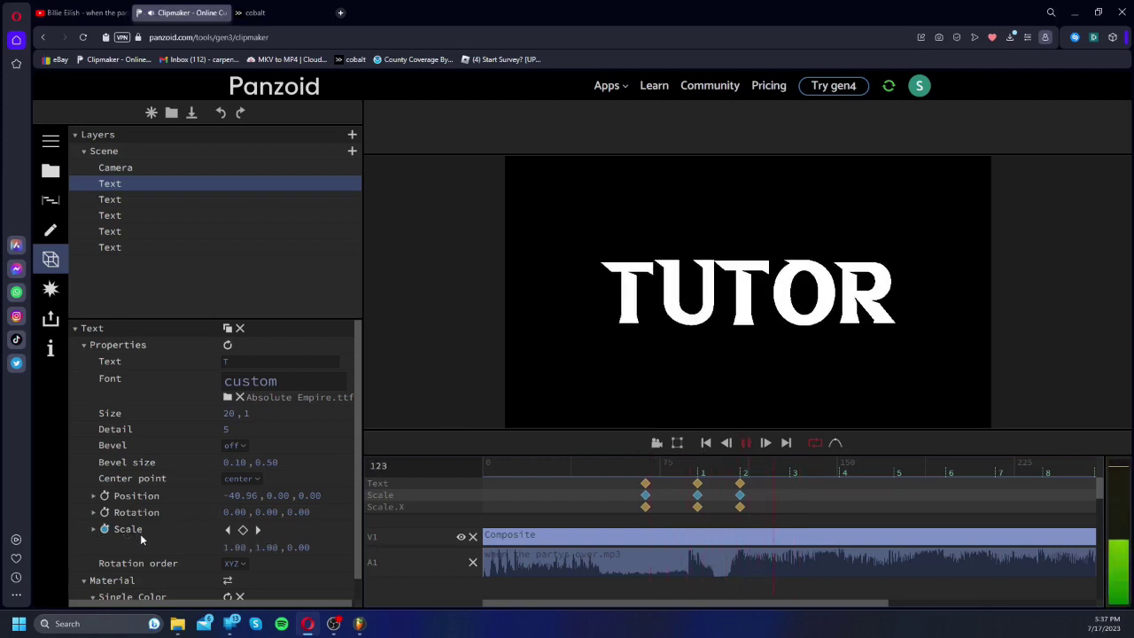
{"action": "key", "text": "space"}
{"action": "left_click_drag", "start_coordinate": [791, 481], "coordinate": [739, 478]}
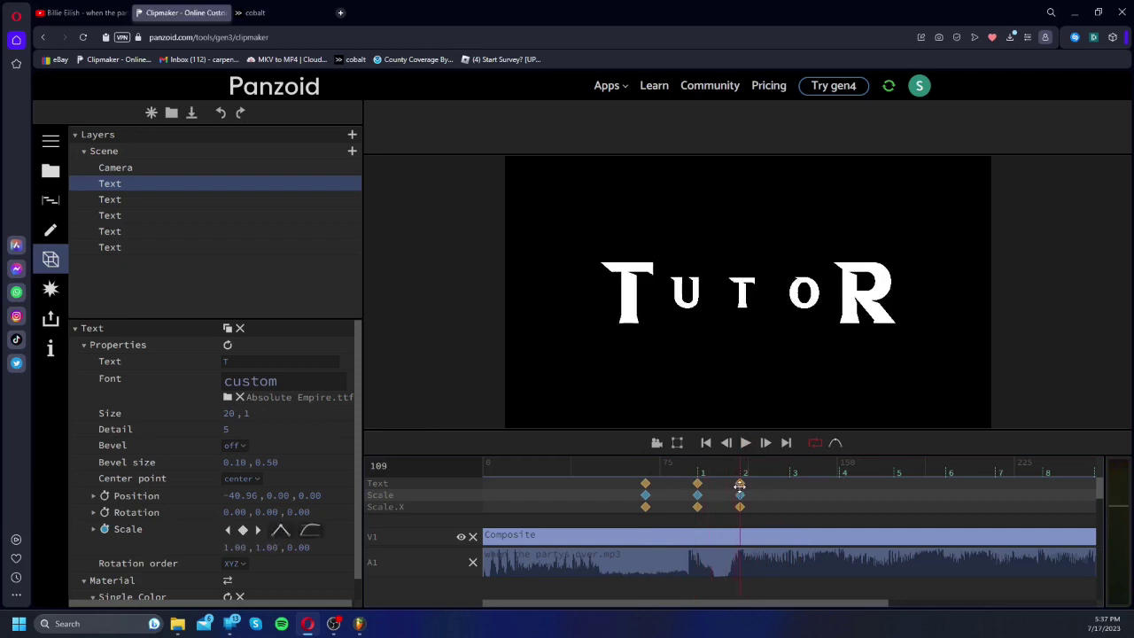
{"action": "left_click", "coordinate": [105, 513]}
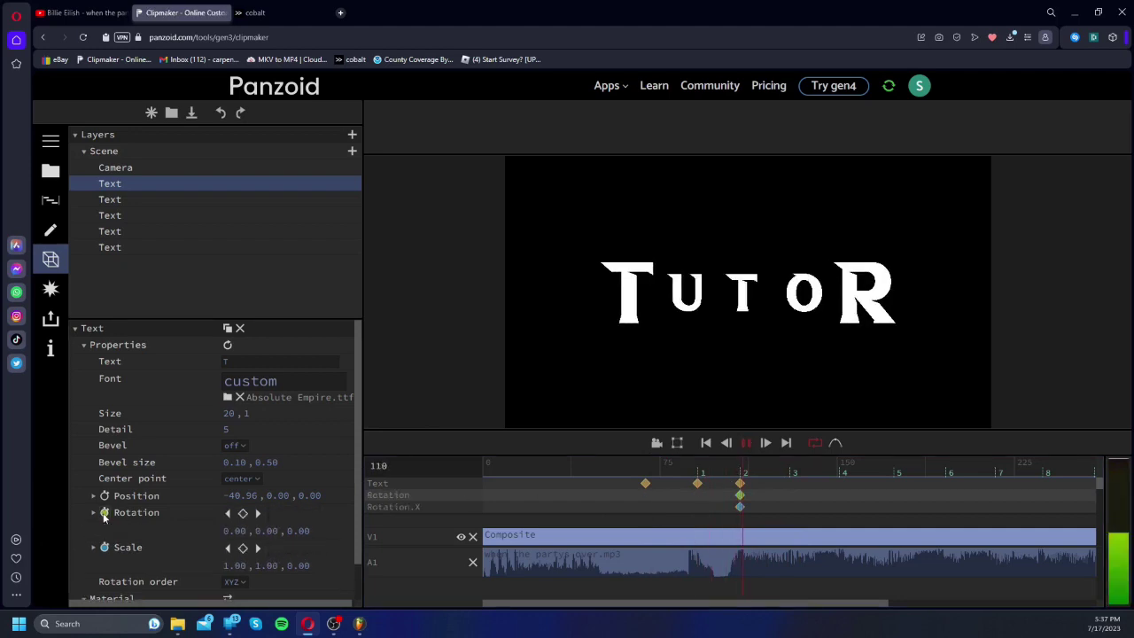
Step: Add a rotation keyframe to the first T at beat marker 3 with the Y rotation set to 180
{"action": "left_click", "coordinate": [792, 468]}
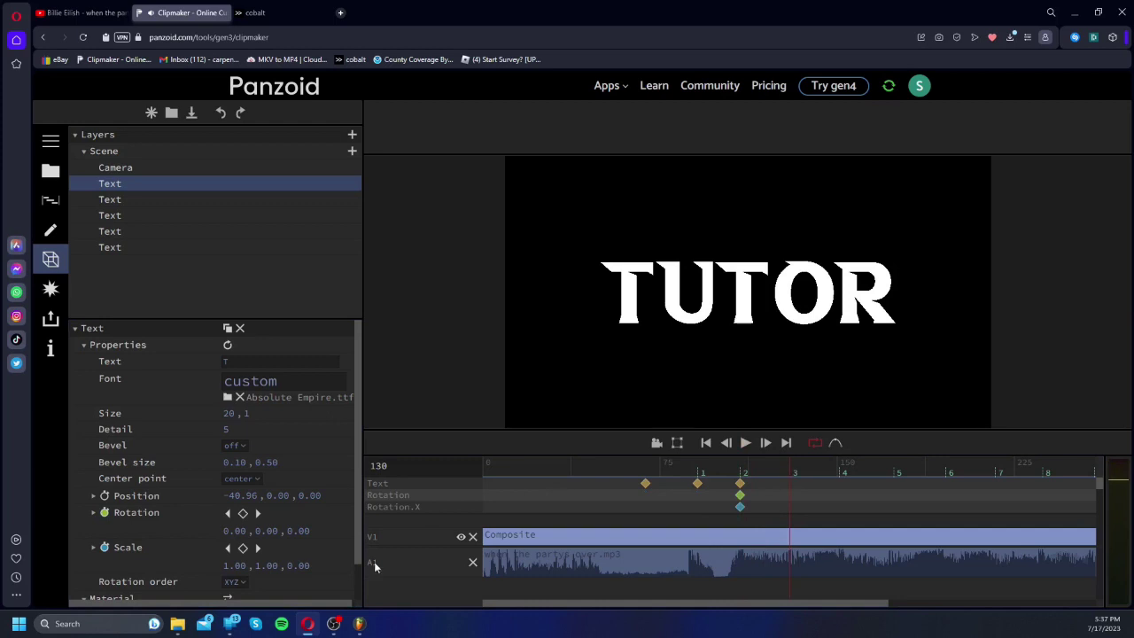
{"action": "left_click_drag", "start_coordinate": [291, 526], "coordinate": [352, 535]}
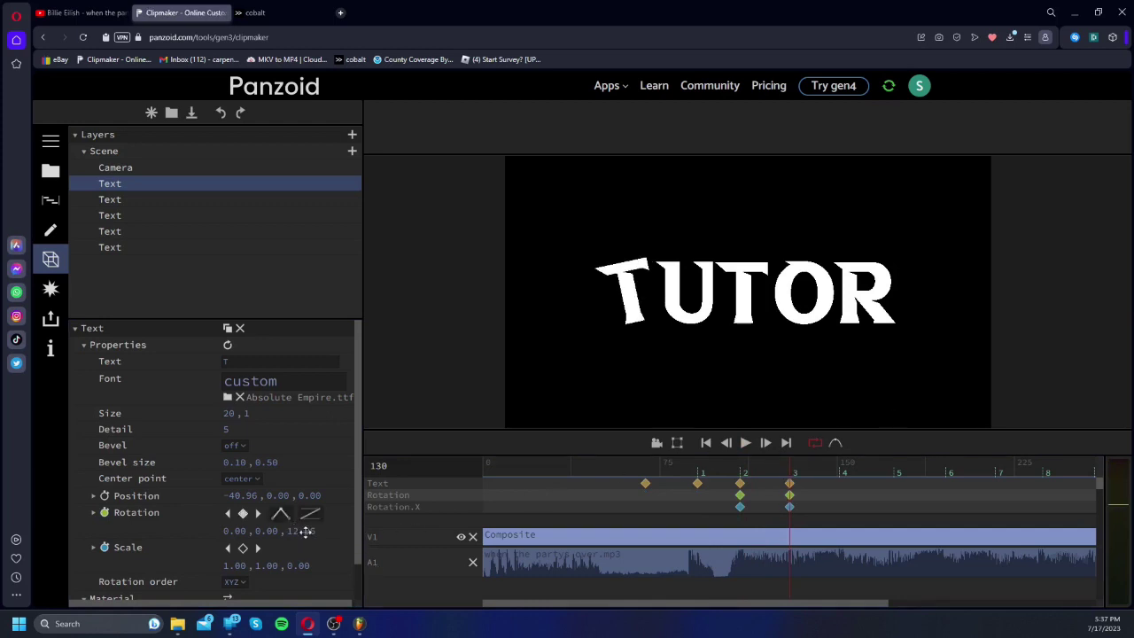
{"action": "key", "text": "ctrl+z"}
{"action": "left_click_drag", "start_coordinate": [271, 529], "coordinate": [935, 419]}
{"action": "left_click", "coordinate": [257, 530]}
{"action": "type", "text": "360"}
{"action": "key", "text": "Return"}
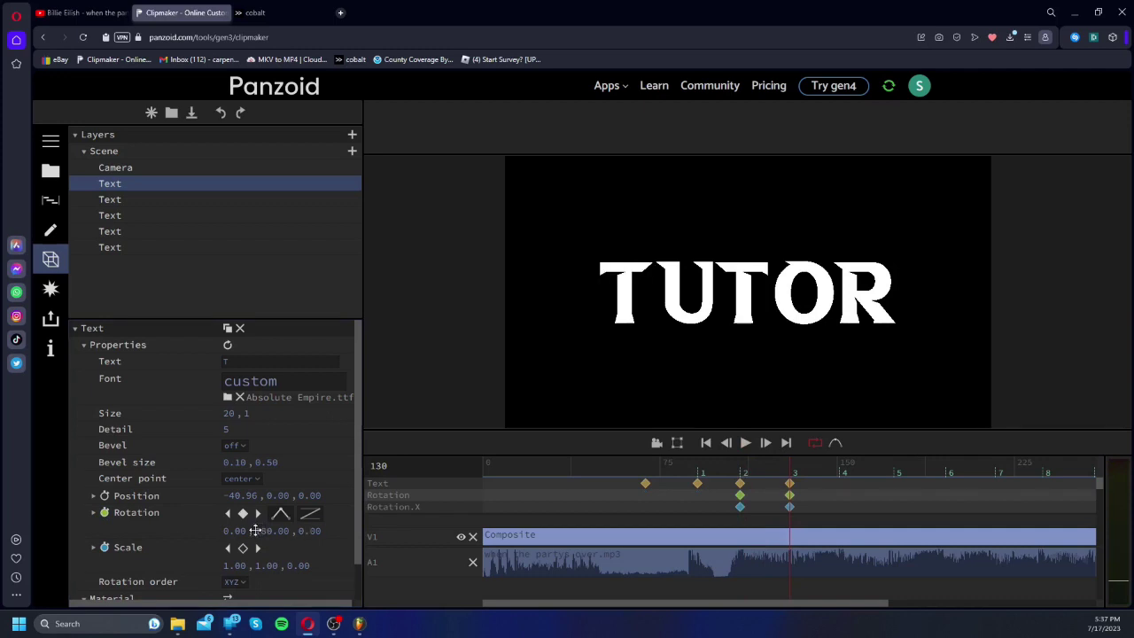
Step: Apply circular in easing to the first T's rotation keyframe at beat marker 3 and preview the turn
{"action": "left_click", "coordinate": [309, 513]}
{"action": "scroll", "coordinate": [317, 478], "scroll_direction": "down", "scroll_amount": 3}
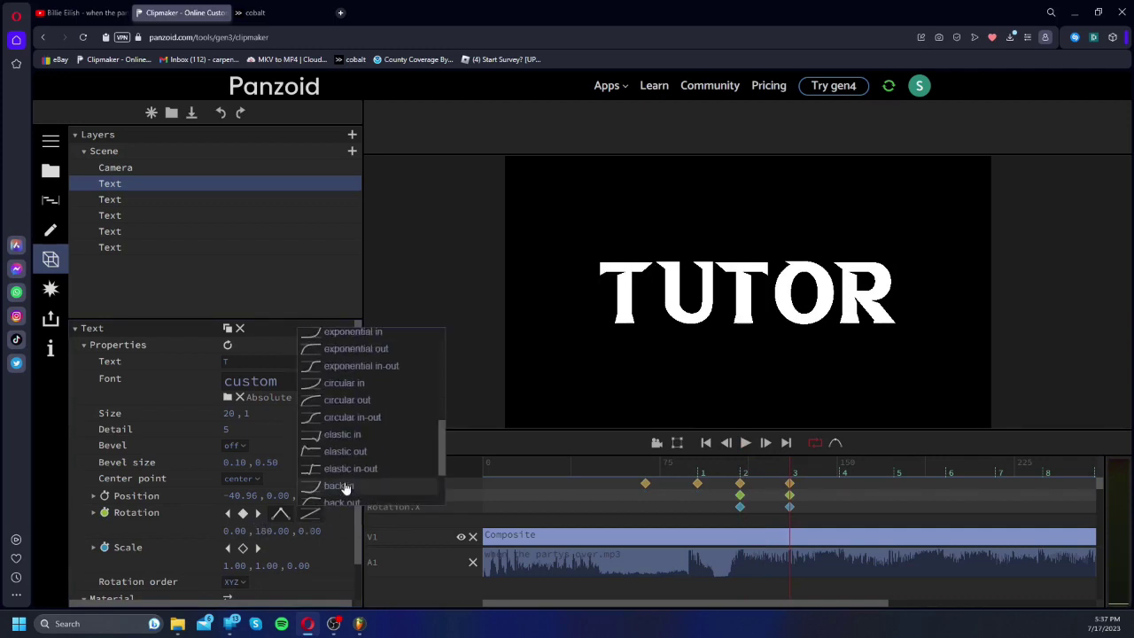
{"action": "left_click", "coordinate": [311, 383]}
{"action": "key", "text": "space"}
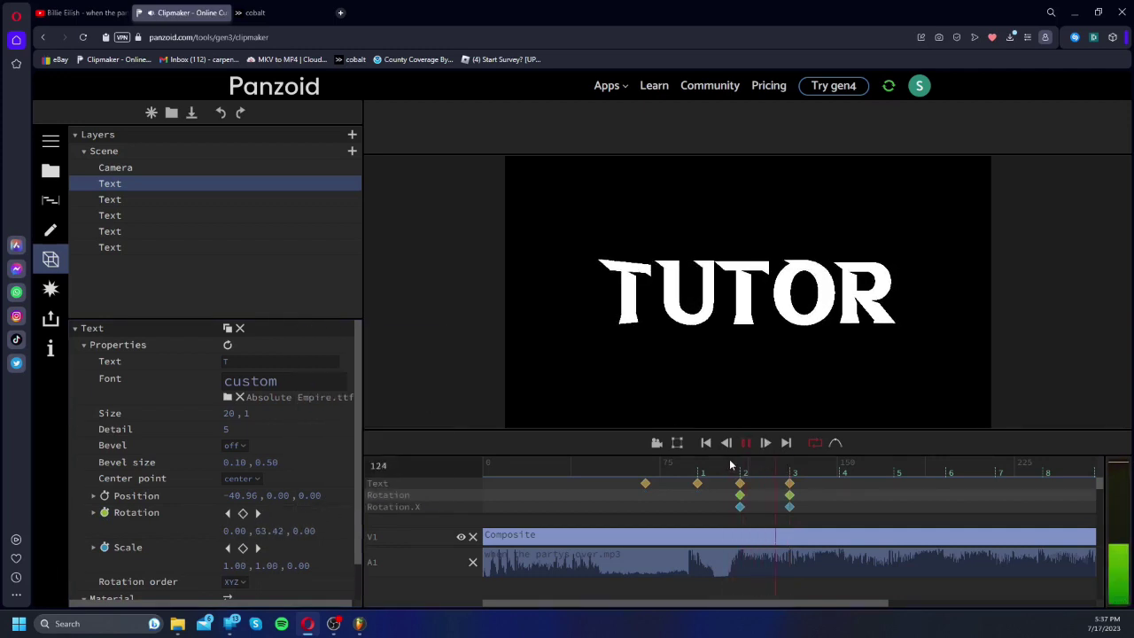
{"action": "key", "text": "space"}
Step: Change the first T's rotation at beat marker 3 to 180 on X and 0 on Y
{"action": "left_click", "coordinate": [791, 471]}
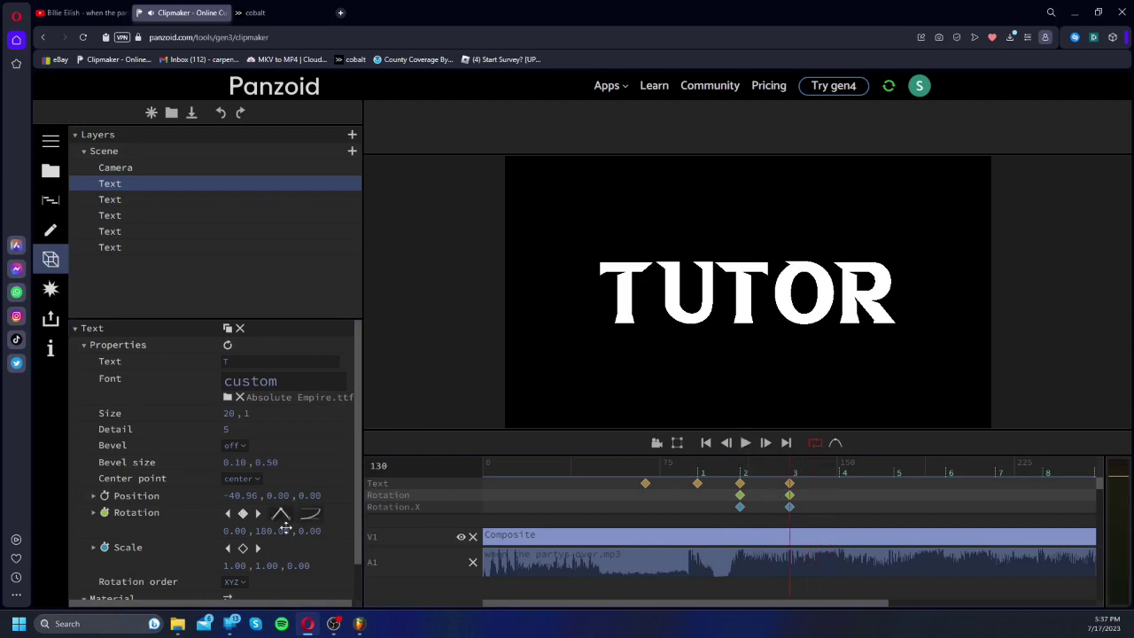
{"action": "left_click", "coordinate": [279, 529]}
{"action": "type", "text": "0"}
{"action": "left_click", "coordinate": [237, 529]}
{"action": "type", "text": "180"}
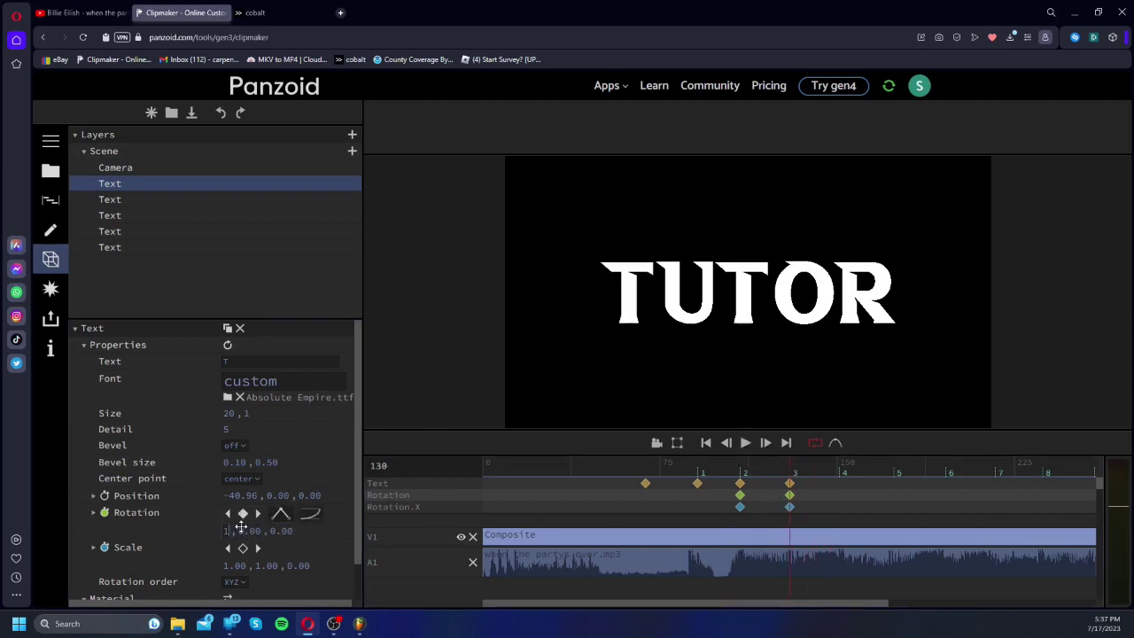
{"action": "key", "text": "Return"}
Step: Preview the flip and add a rotation keyframe at beat marker 4 with the first T's X rotation set to 360
{"action": "key", "text": "space"}
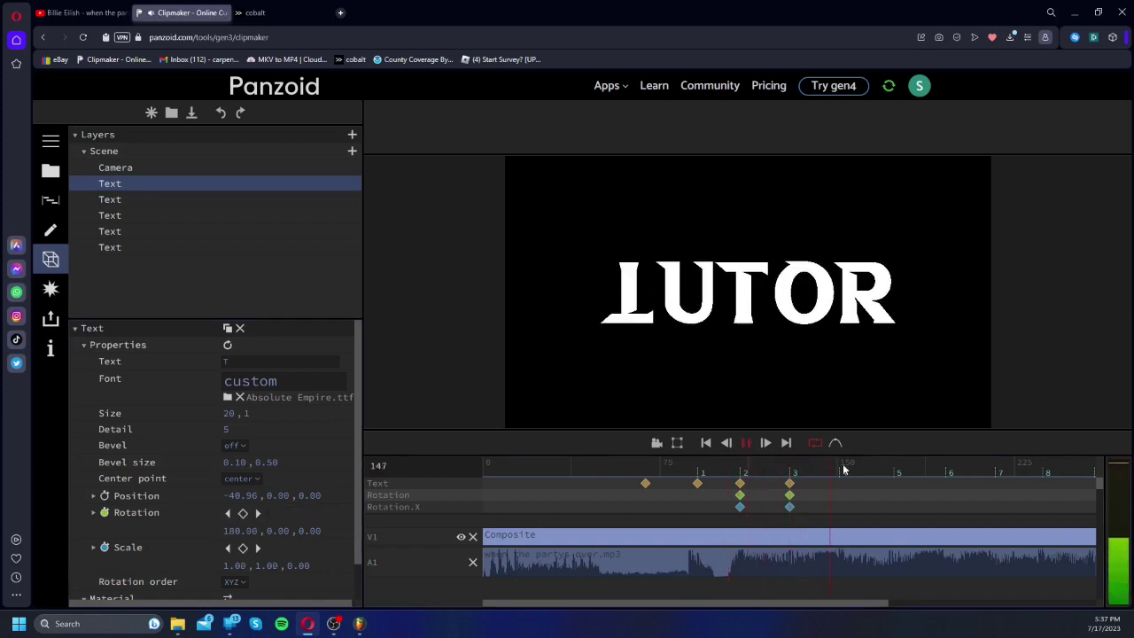
{"action": "key", "text": "space"}
{"action": "left_click", "coordinate": [243, 512]}
{"action": "left_click", "coordinate": [239, 530]}
{"action": "type", "text": "360"}
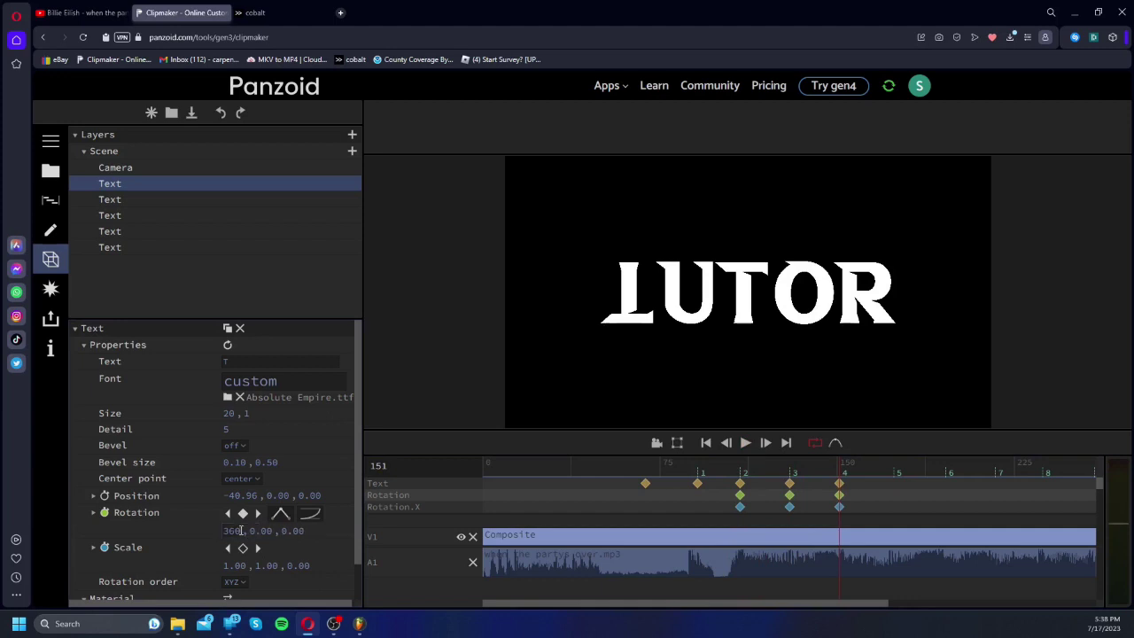
{"action": "key", "text": "Return"}
Step: Set the easing of the first T's rotation keyframe at beat marker 4 to circular out
{"action": "left_click", "coordinate": [290, 514]}
{"action": "scroll", "coordinate": [380, 496], "scroll_direction": "down", "scroll_amount": 6}
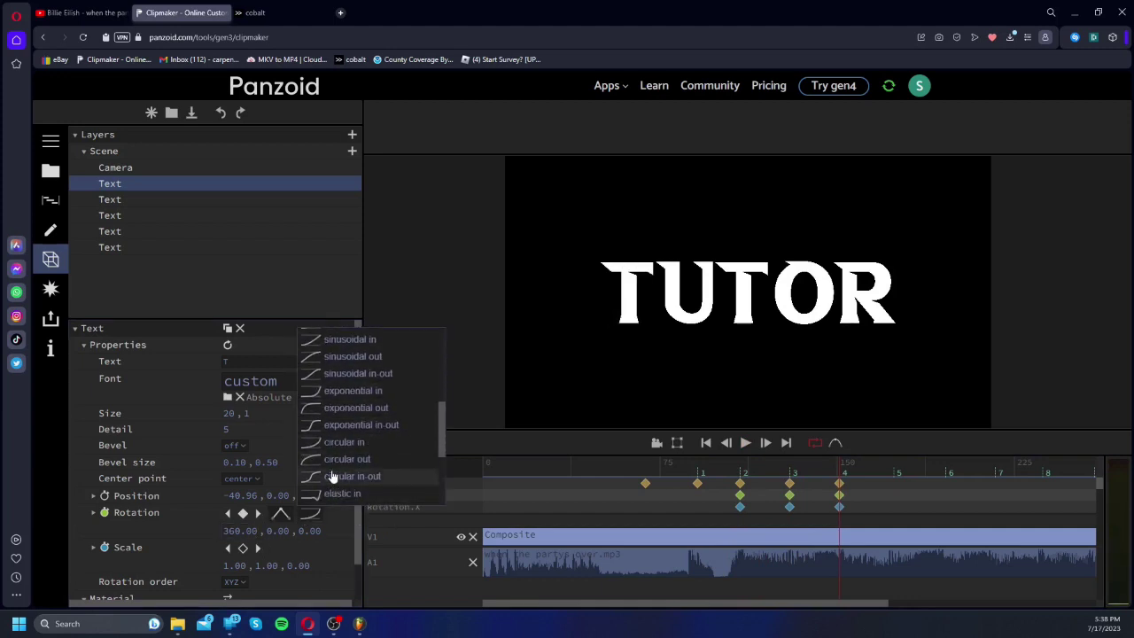
{"action": "left_click", "coordinate": [356, 461]}
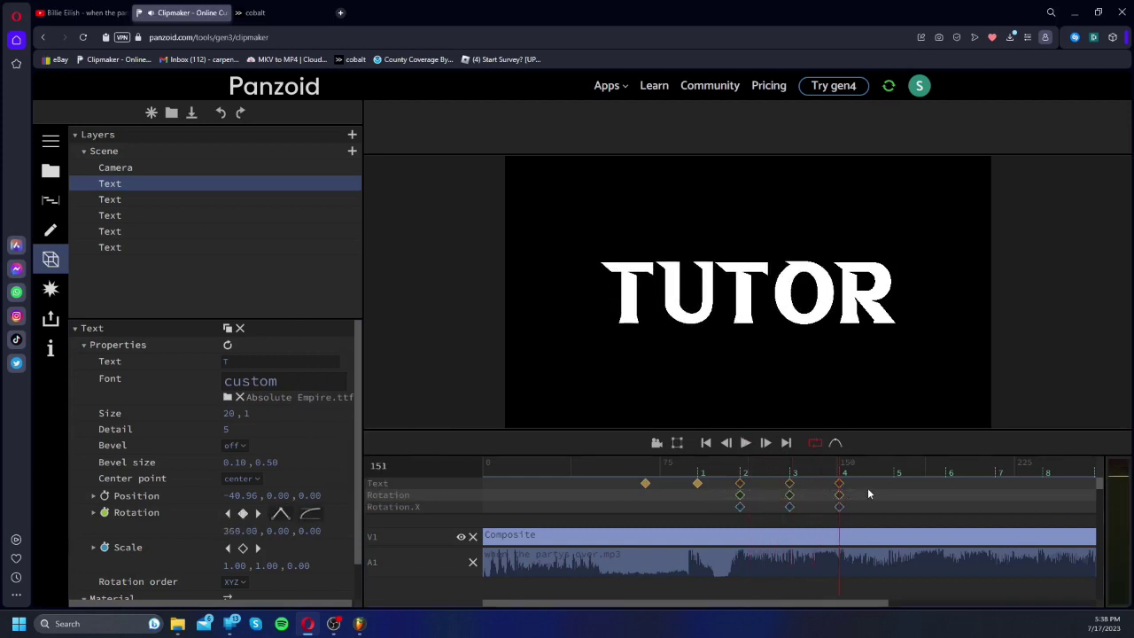
Step: Try to copy the first T's rotation keyframes onto the U from beat marker 2, and preview the flip
{"action": "left_click", "coordinate": [723, 463]}
{"action": "left_click", "coordinate": [168, 198]}
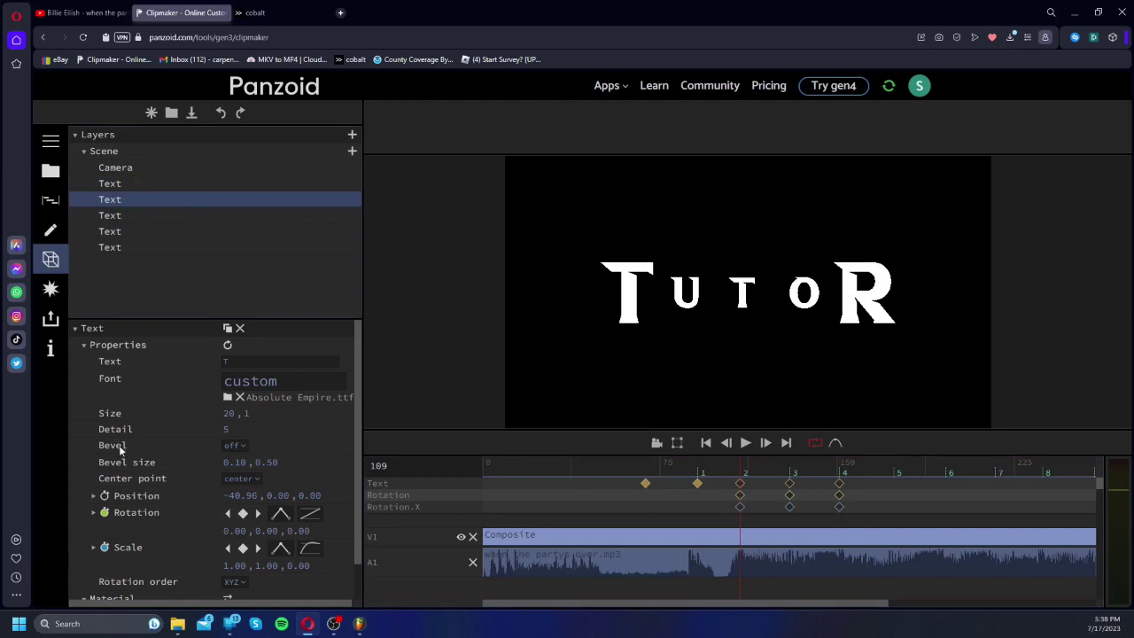
{"action": "key", "text": "ctrl+v"}
{"action": "key", "text": "ctrl+v"}
{"action": "left_click_drag", "start_coordinate": [742, 476], "coordinate": [790, 469]}
{"action": "left_click", "coordinate": [680, 464]}
{"action": "key", "text": "space"}
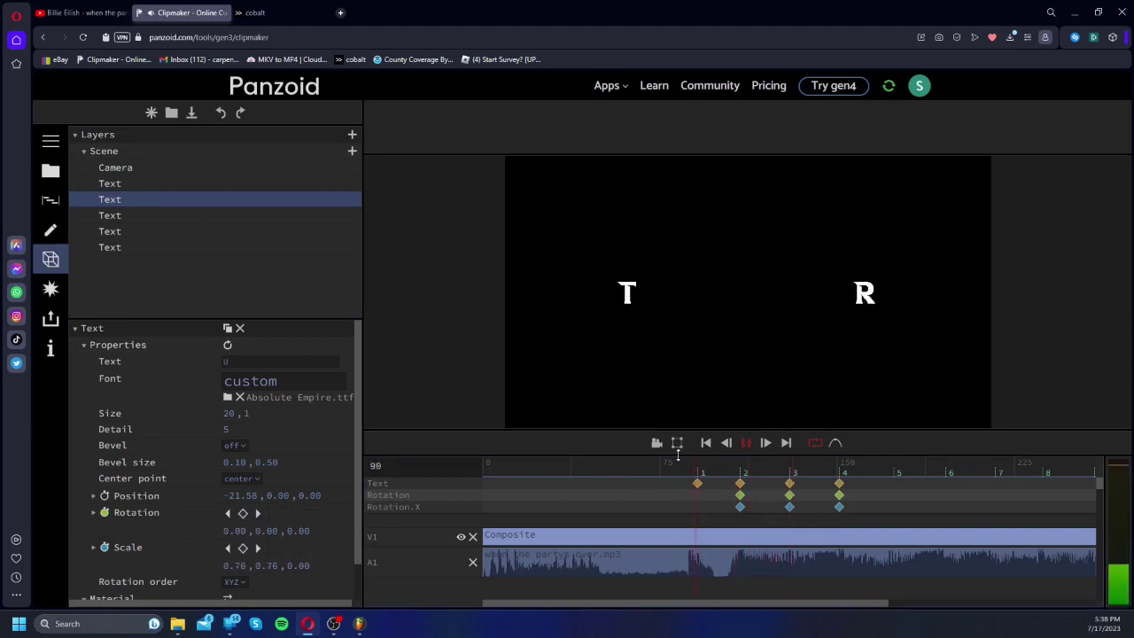
{"action": "left_click", "coordinate": [702, 467]}
{"action": "left_click_drag", "start_coordinate": [702, 468], "coordinate": [741, 470]}
Step: Copy the first T's rotation keyframes at beat markers 2, 3 and 4, without its earlier scale keyframes
{"action": "left_click", "coordinate": [120, 218]}
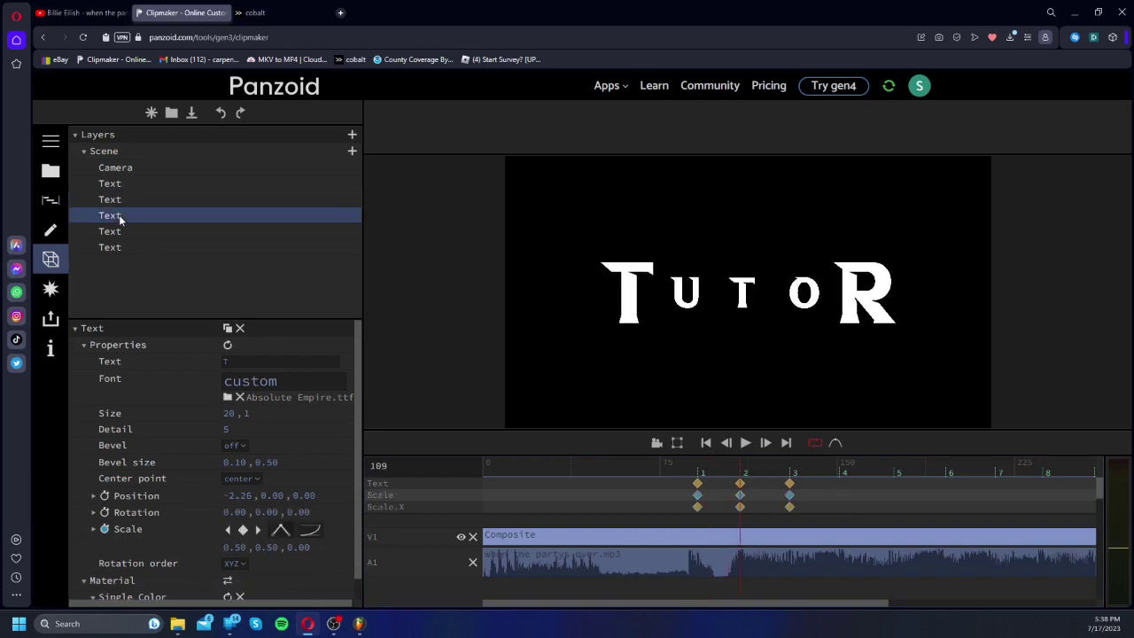
{"action": "left_click", "coordinate": [127, 232]}
{"action": "left_click", "coordinate": [126, 245]}
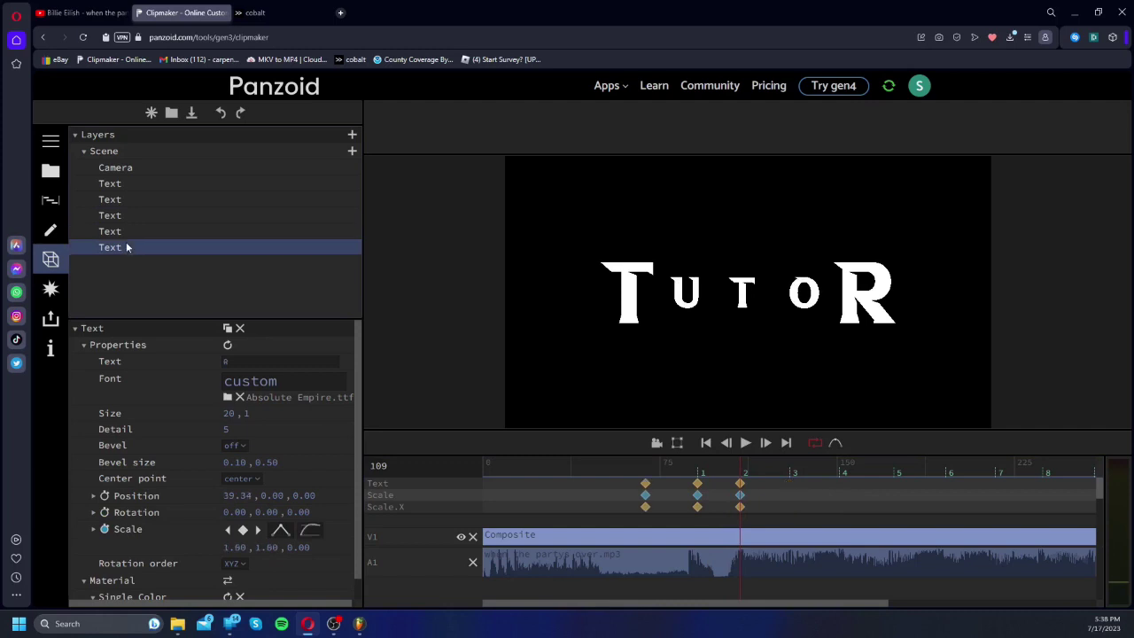
{"action": "left_click", "coordinate": [118, 183]}
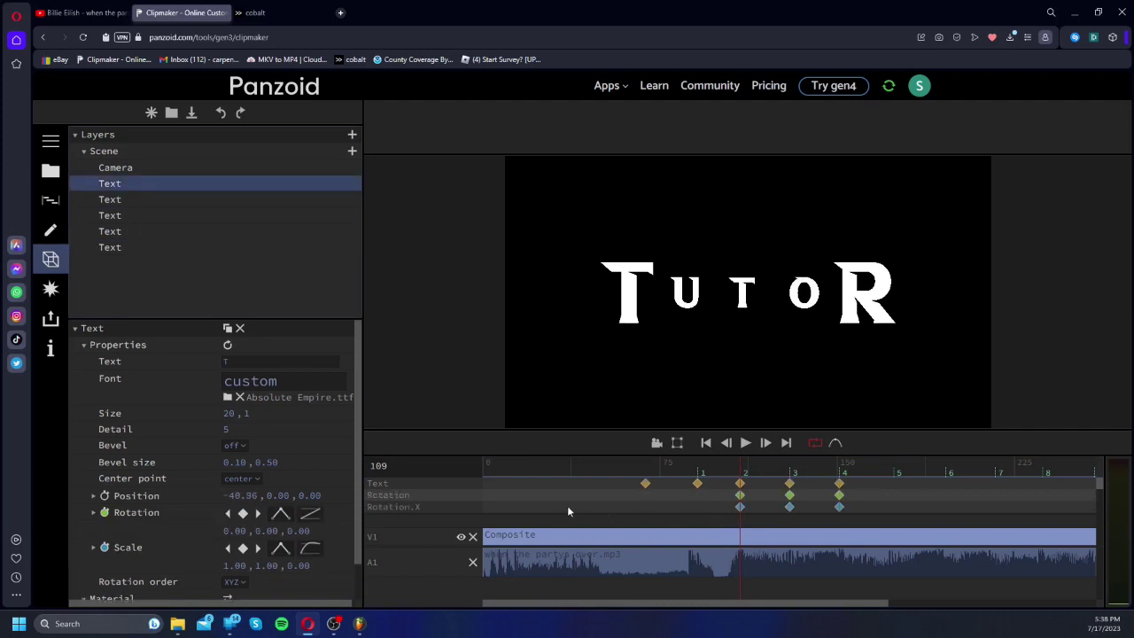
{"action": "left_click_drag", "start_coordinate": [548, 513], "coordinate": [539, 544]}
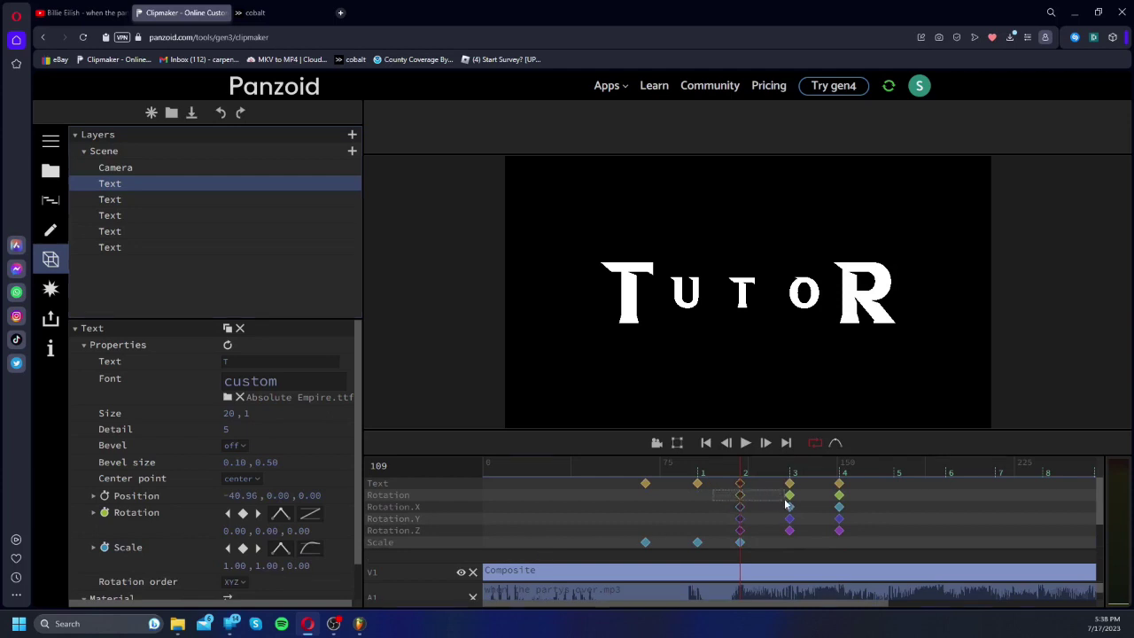
{"action": "left_click_drag", "start_coordinate": [743, 505], "coordinate": [848, 499]}
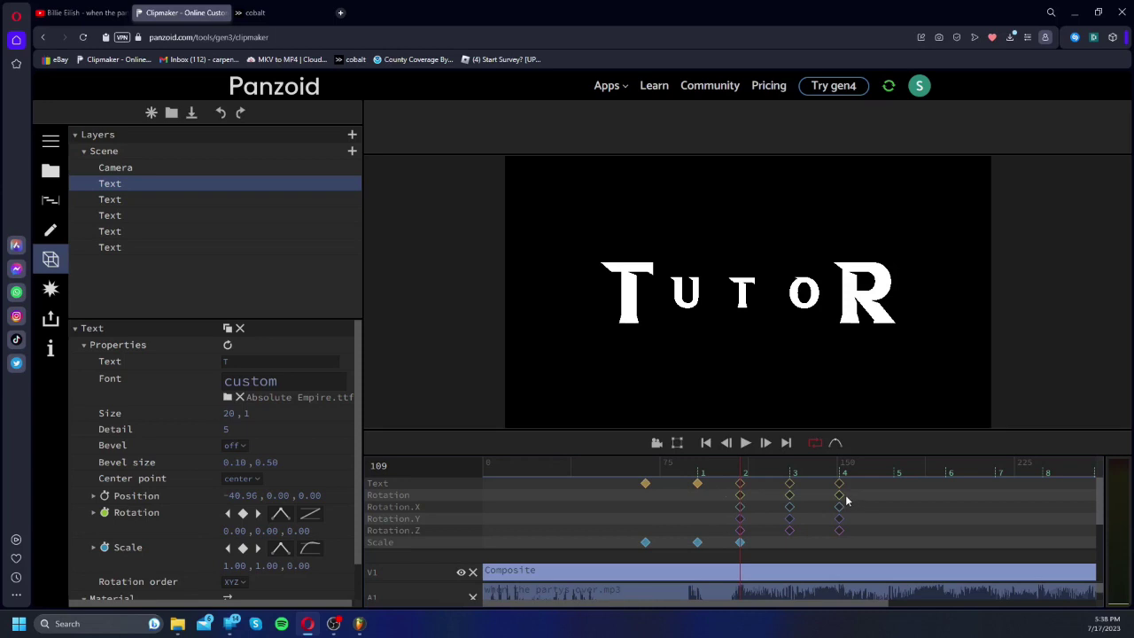
Step: Paste the copied rotation keyframes onto the U starting at beat marker 2, and preview the flip
{"action": "left_click", "coordinate": [141, 204]}
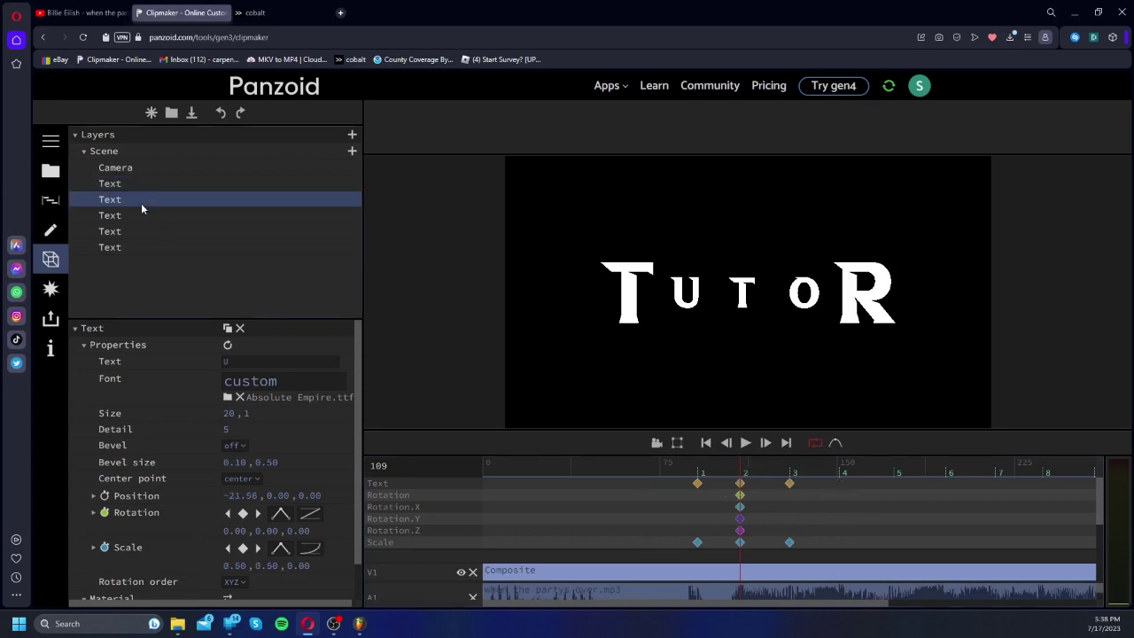
{"action": "left_click_drag", "start_coordinate": [740, 471], "coordinate": [791, 468]}
{"action": "left_click", "coordinate": [745, 442]}
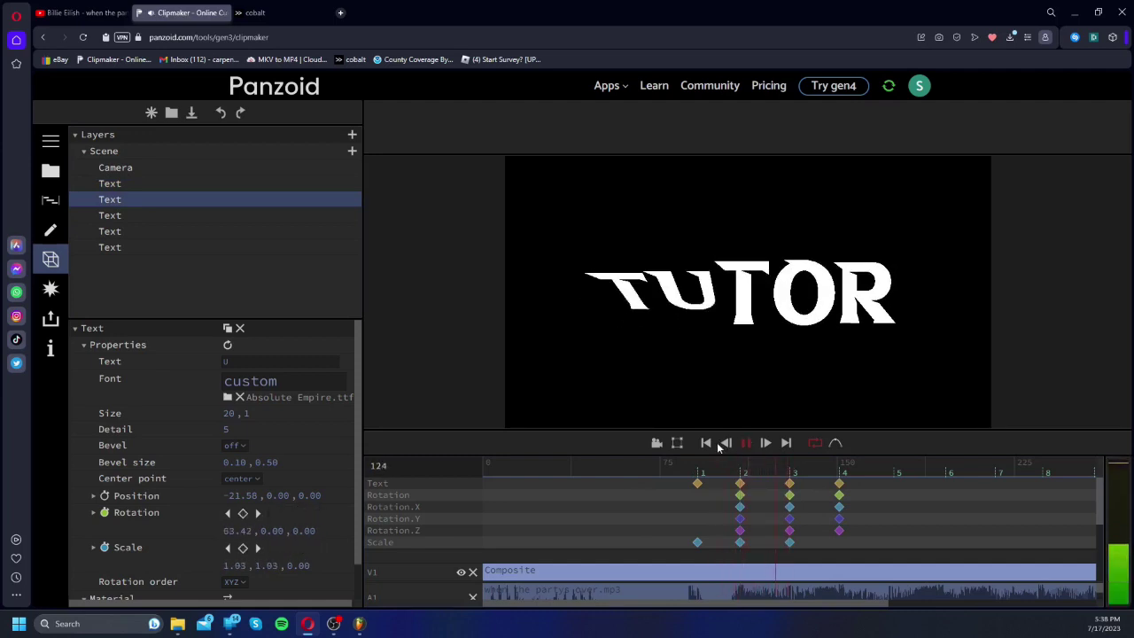
Step: Enable rotation keyframing on the middle T at beat marker 2 and paste the copied rotation keyframes there
{"action": "left_click", "coordinate": [741, 468]}
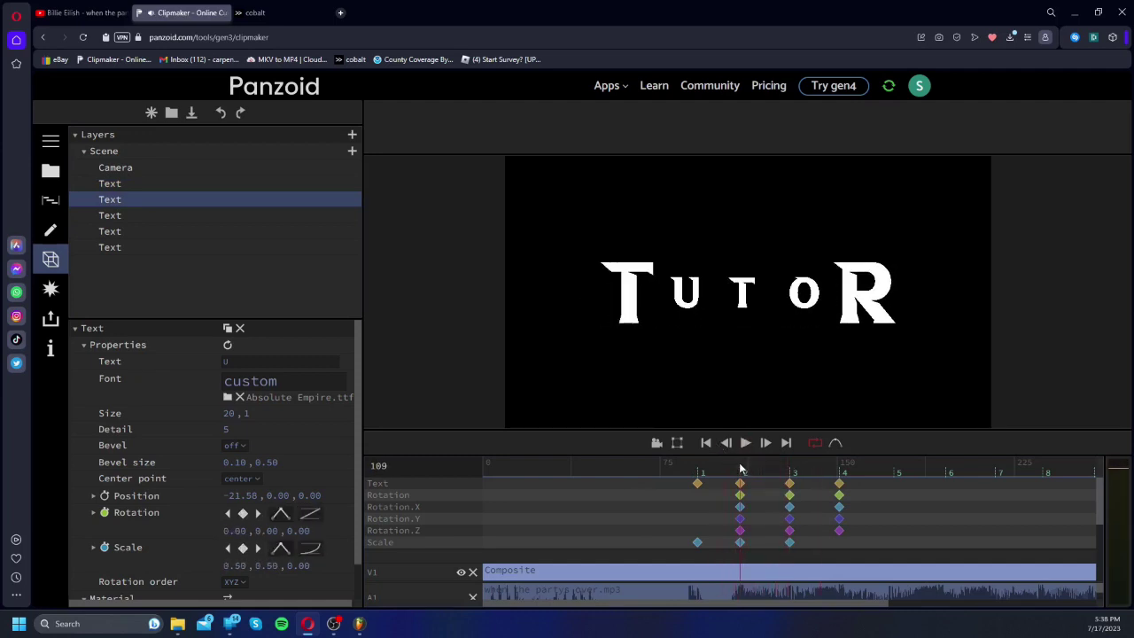
{"action": "left_click", "coordinate": [134, 216]}
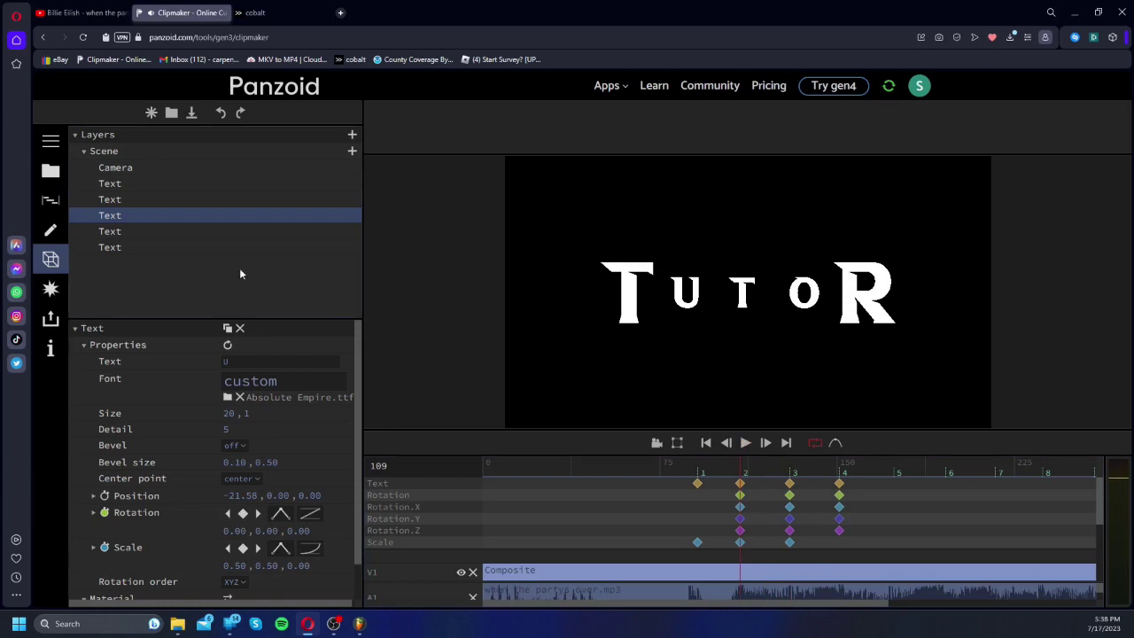
{"action": "left_click", "coordinate": [104, 512]}
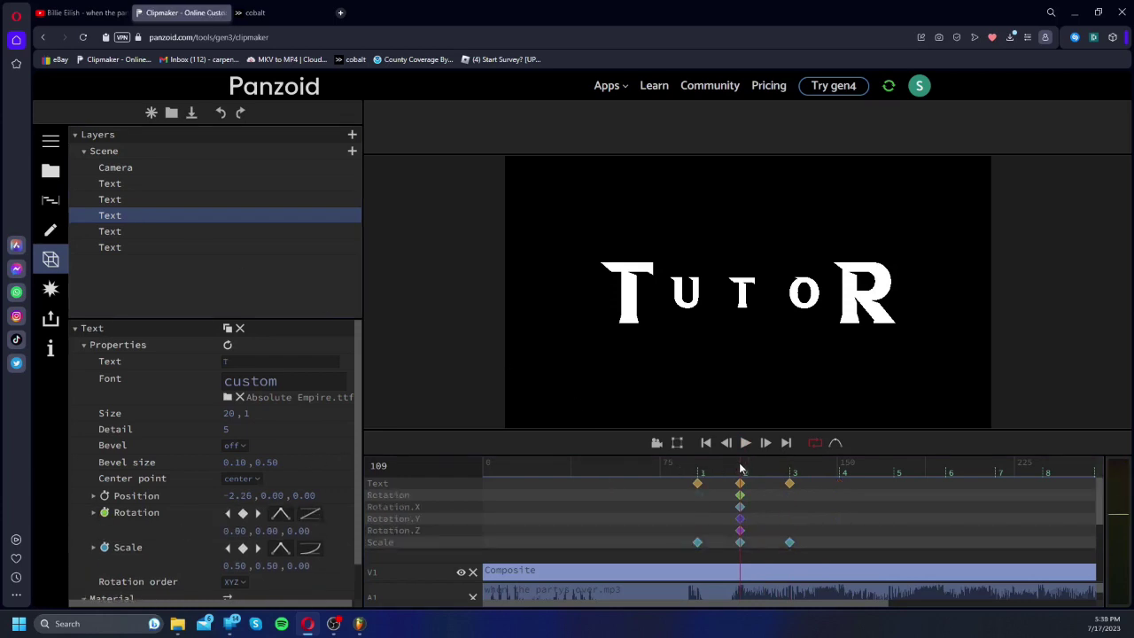
Step: Enable rotation keyframing on the O and the R at beat marker 2 and paste the copied rotation keyframes onto both
{"action": "left_click", "coordinate": [129, 231]}
{"action": "left_click", "coordinate": [105, 513]}
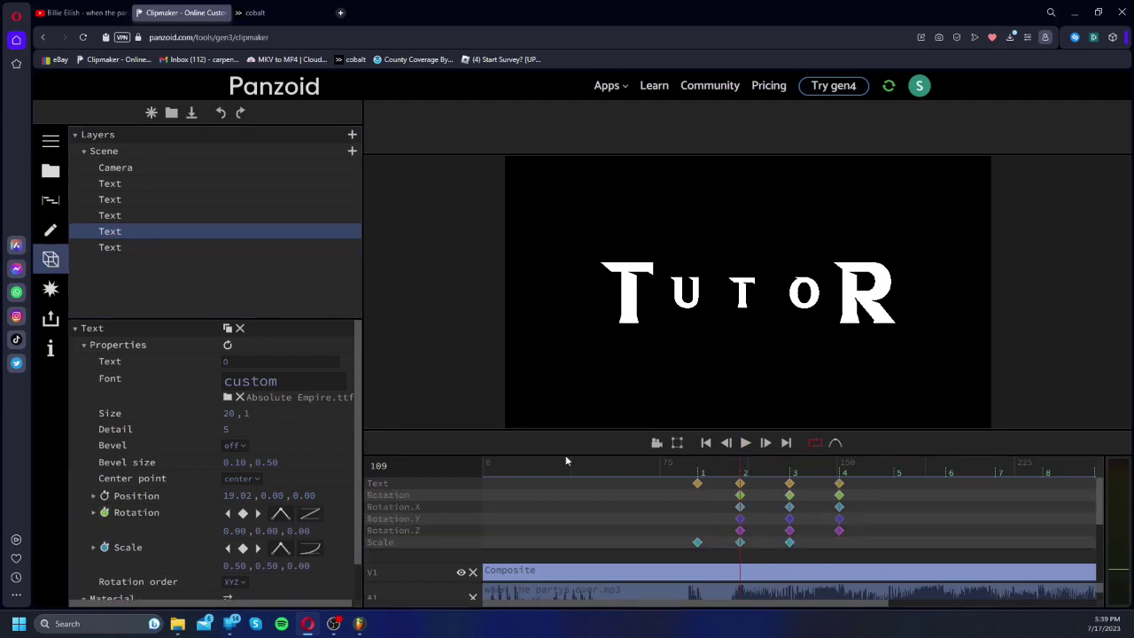
{"action": "left_click", "coordinate": [131, 248]}
{"action": "left_click", "coordinate": [104, 513]}
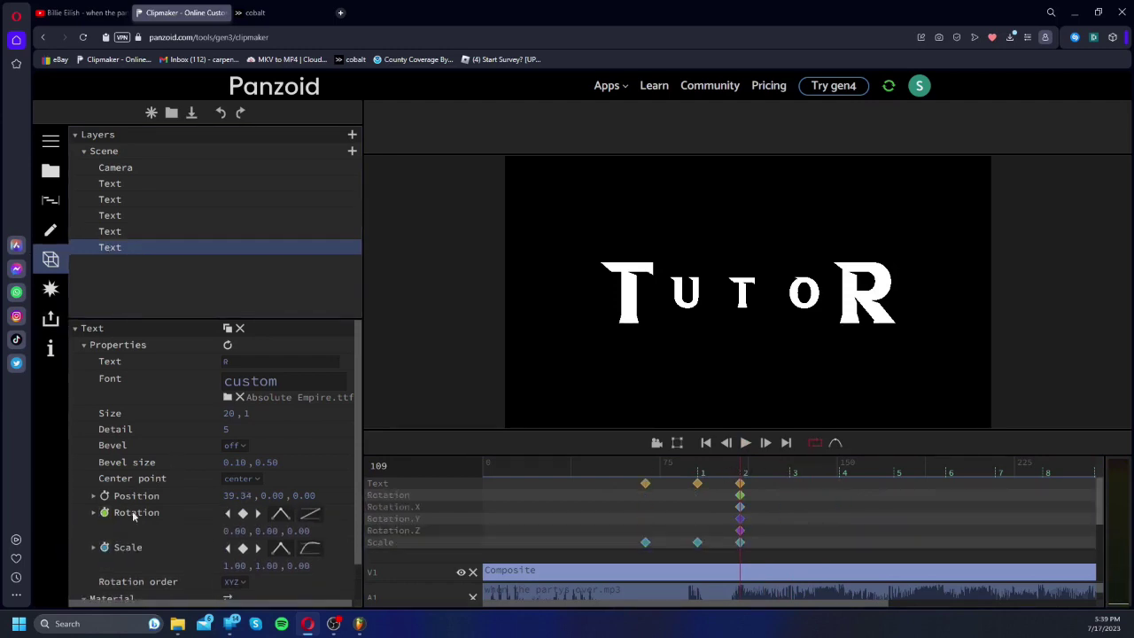
Step: Play back the TUTOR flip several times from just before beat marker 2, and inspect the frame at beat marker 3
{"action": "key", "text": "space"}
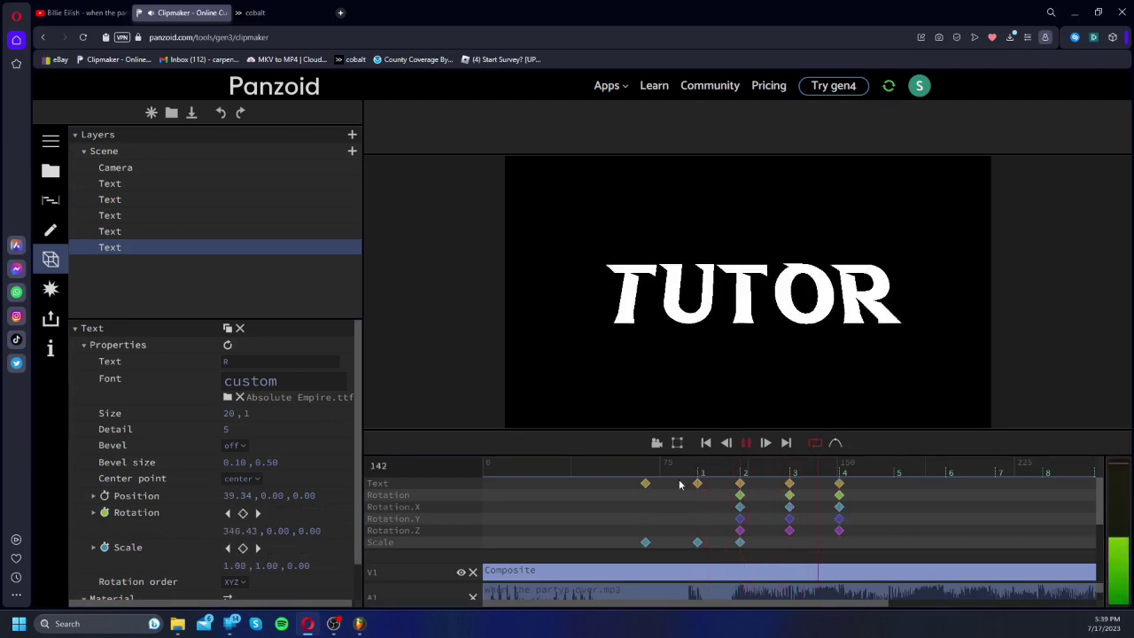
{"action": "left_click", "coordinate": [745, 444]}
{"action": "mouse_move", "coordinate": [731, 476]}
{"action": "left_mouse_down"}
{"action": "mouse_move", "coordinate": [835, 471]}
{"action": "mouse_move", "coordinate": [745, 463]}
{"action": "left_mouse_up"}
{"action": "key", "text": "Right"}
{"action": "key", "text": "Right"}
{"action": "key", "text": "Right"}
{"action": "key", "text": "Right"}
{"action": "key", "text": "Right"}
{"action": "key", "text": "Right"}
{"action": "key", "text": "Right"}
{"action": "key", "text": "Right"}
{"action": "key", "text": "Right"}
{"action": "key", "text": "Right"}
{"action": "key", "text": "Right"}
{"action": "key", "text": "Right"}
{"action": "key", "text": "Right"}
{"action": "key", "text": "Right"}
{"action": "key", "text": "Right"}
{"action": "key", "text": "Right"}
{"action": "key", "text": "Right"}
{"action": "key", "text": "Right"}
{"action": "key", "text": "Right"}
{"action": "key", "text": "Right"}
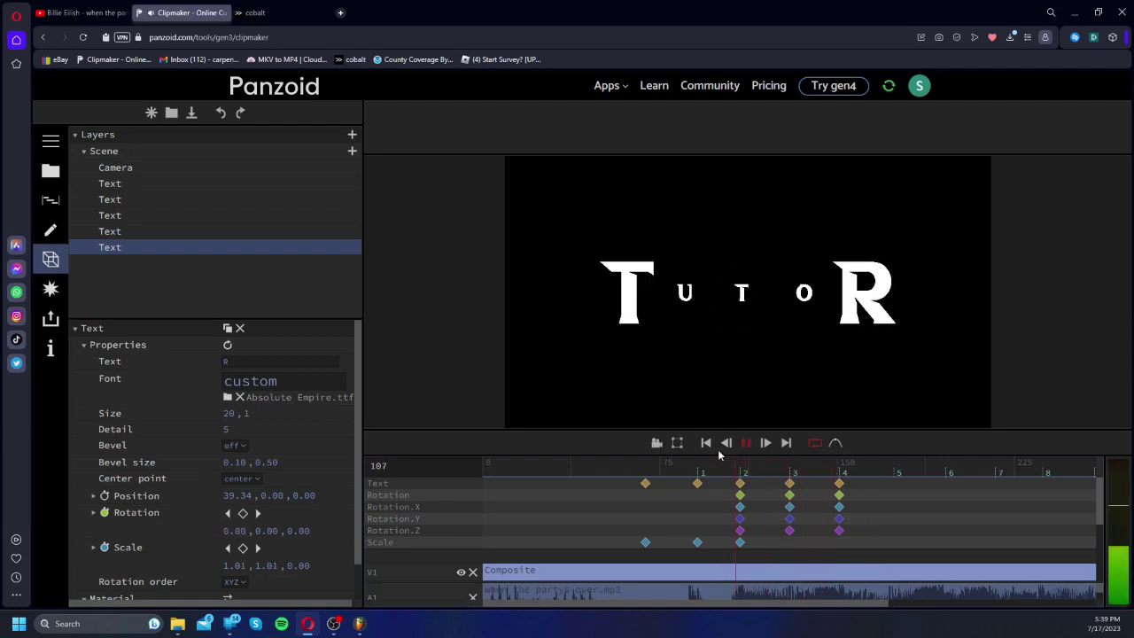
{"action": "key", "text": "Right"}
{"action": "key", "text": "Right"}
{"action": "key", "text": "Right"}
{"action": "key", "text": "Right"}
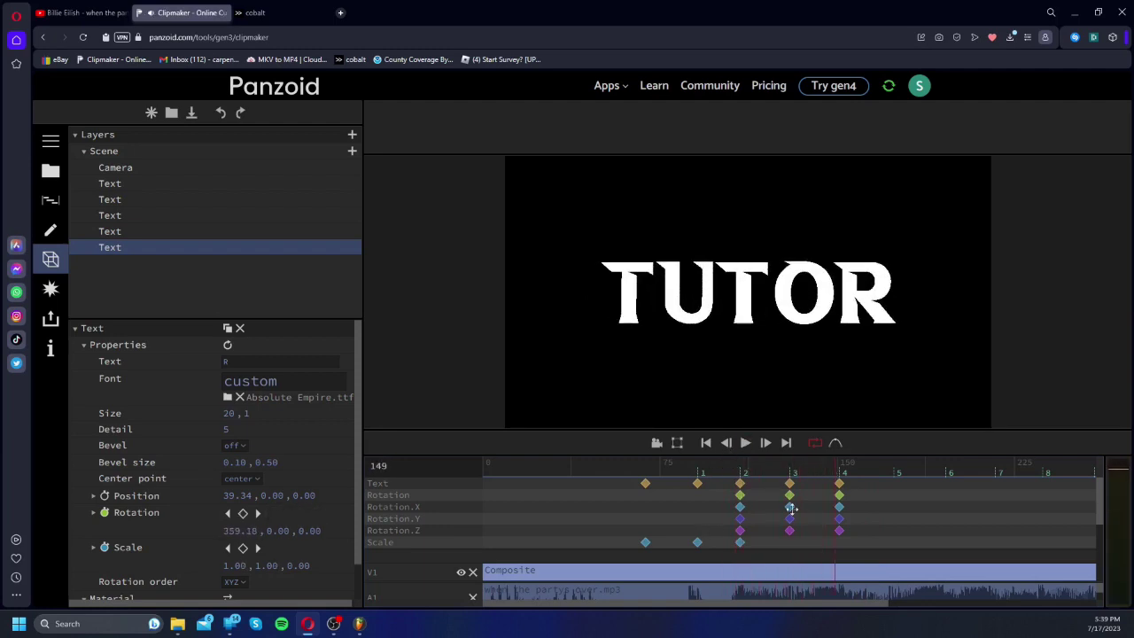
{"action": "left_click", "coordinate": [745, 442]}
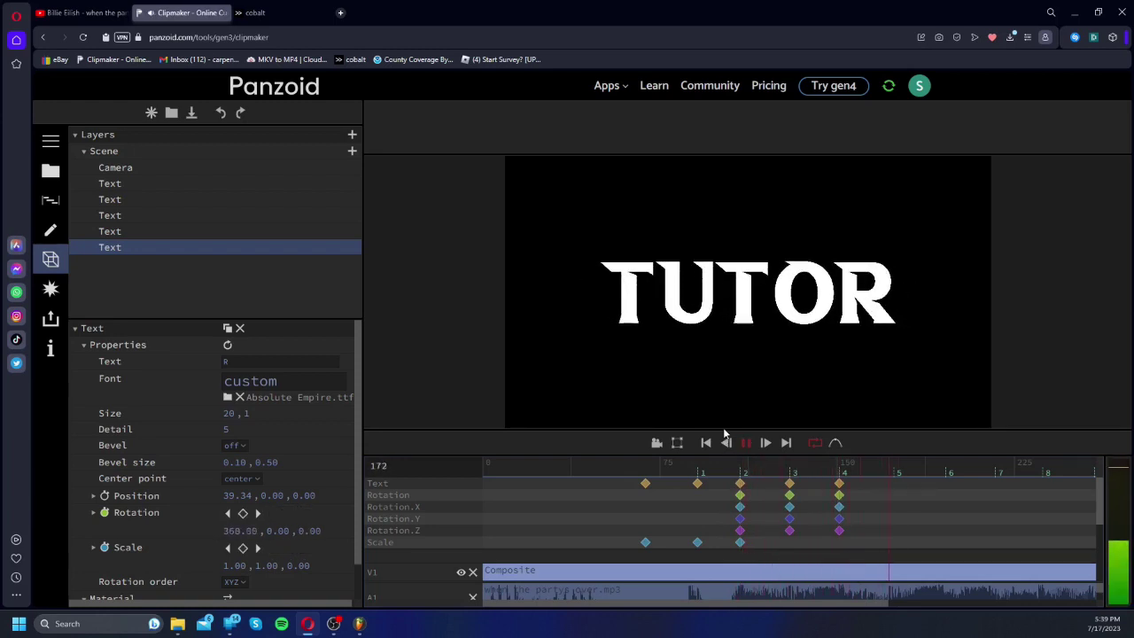
{"action": "left_click", "coordinate": [723, 472]}
{"action": "key", "text": "space"}
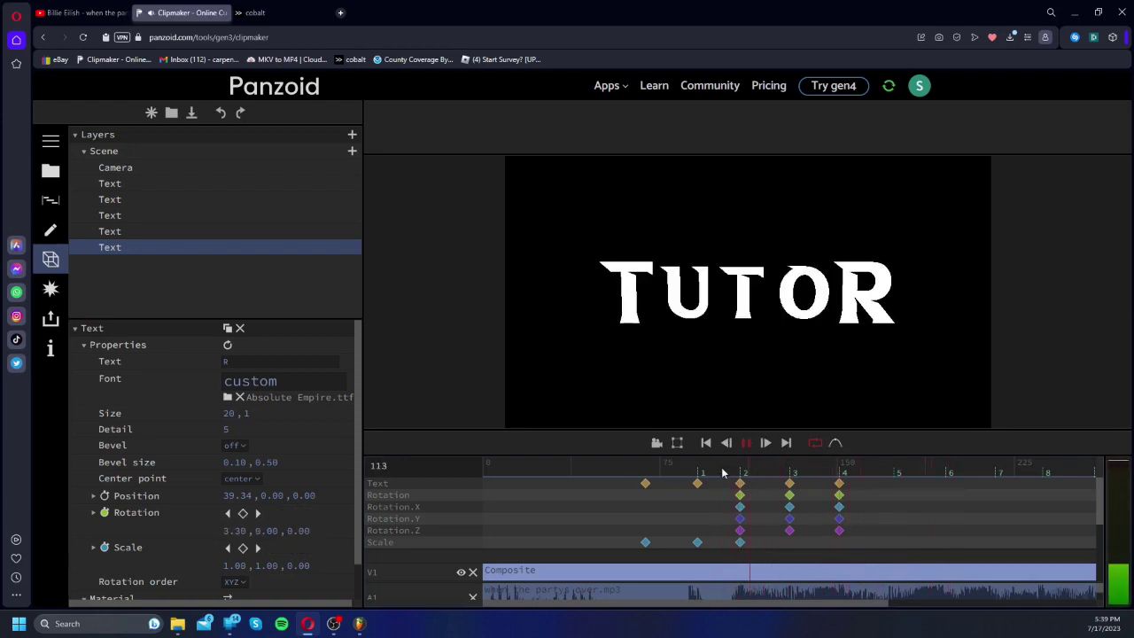
{"action": "key", "text": "space"}
{"action": "key", "text": "space"}
{"action": "key", "text": "space"}
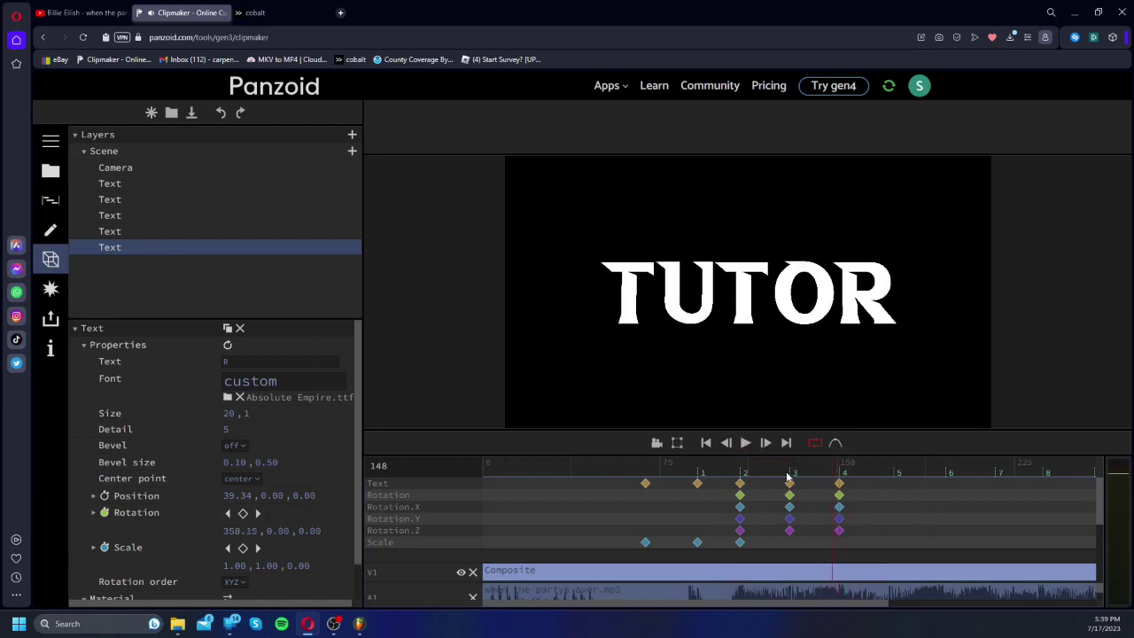
{"action": "left_click", "coordinate": [789, 483]}
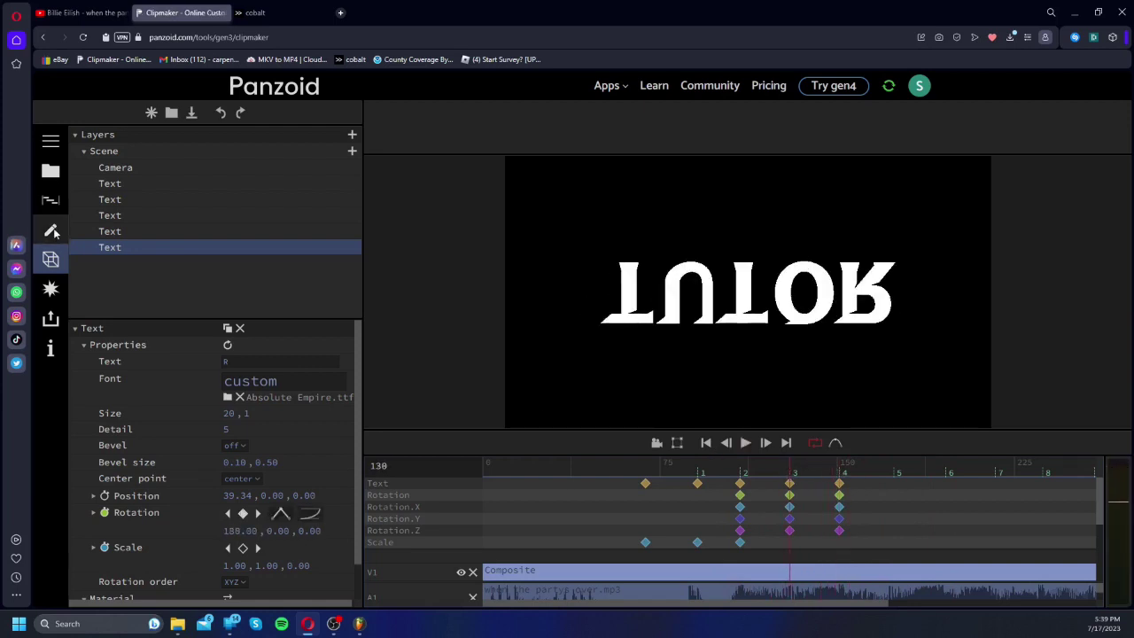
Step: Enable scale keyframing on the Scene at beat marker 3, set scale 0, 0 at marker 4 with circular in easing, and preview it
{"action": "left_click", "coordinate": [120, 151]}
{"action": "left_click", "coordinate": [104, 394]}
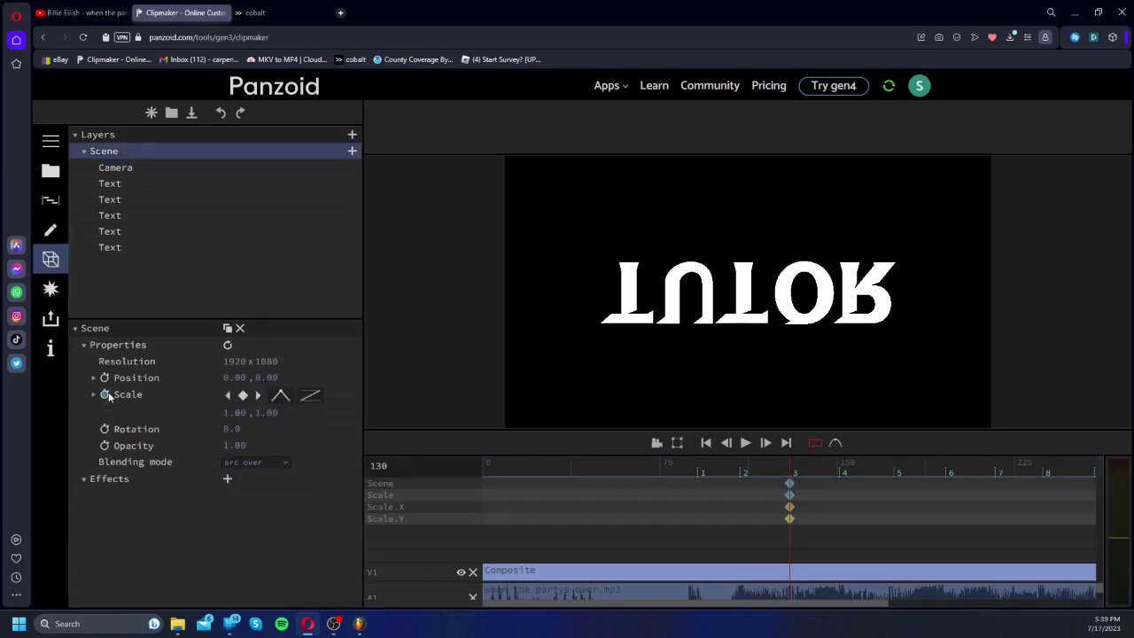
{"action": "left_click", "coordinate": [839, 472]}
{"action": "left_click_drag", "start_coordinate": [228, 410], "coordinate": [299, 467]}
{"action": "left_click", "coordinate": [310, 395]}
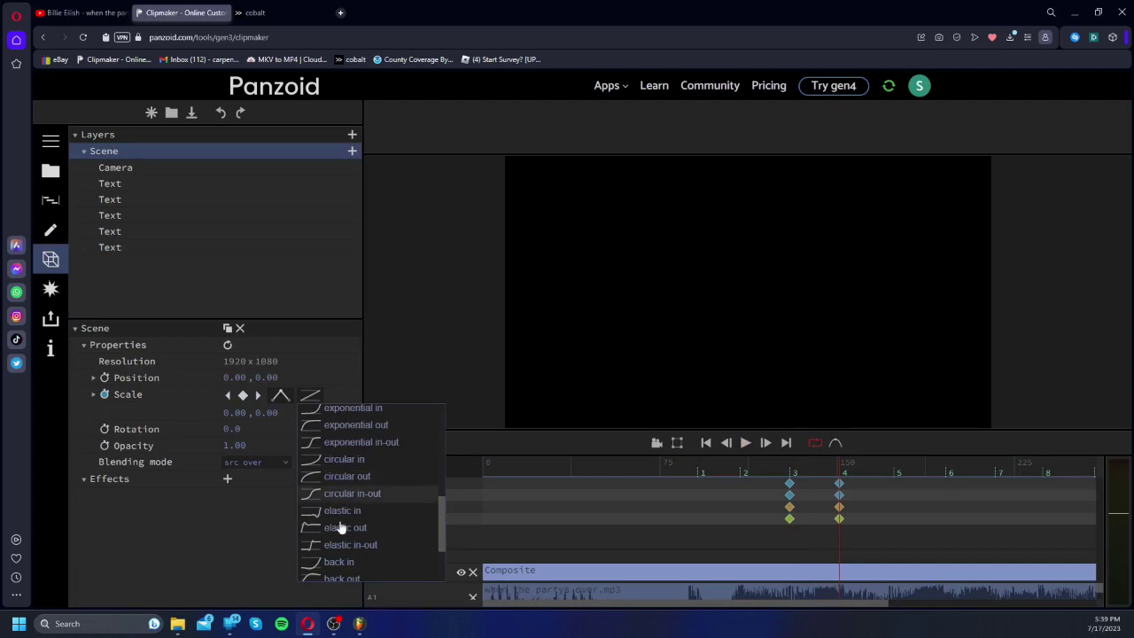
{"action": "left_click", "coordinate": [320, 462]}
{"action": "left_click", "coordinate": [777, 470]}
{"action": "key", "text": "space"}
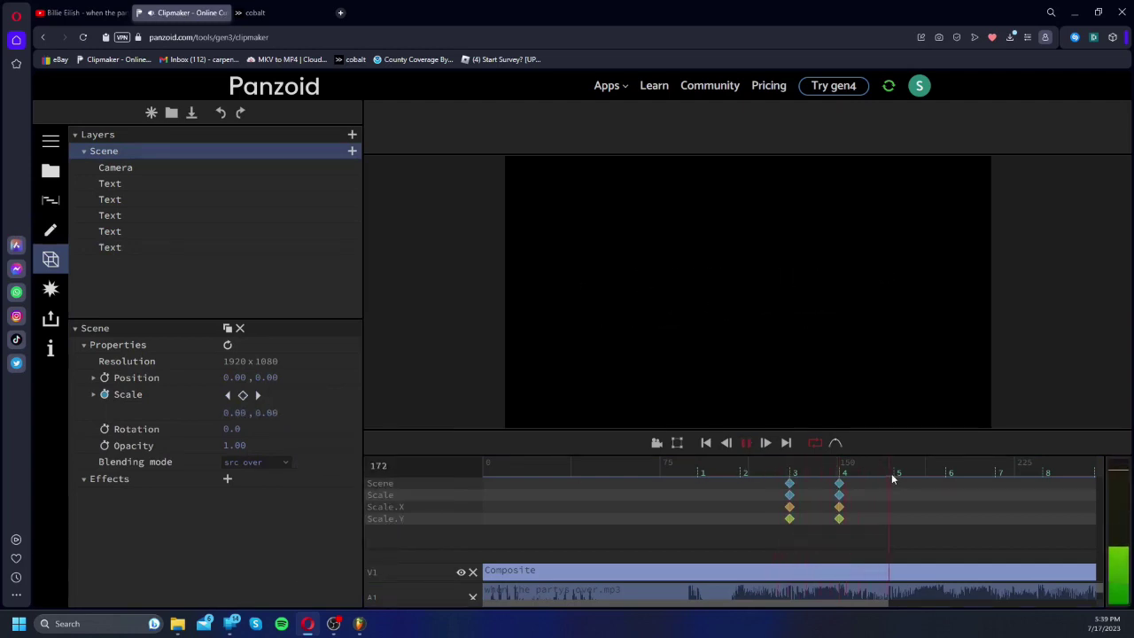
{"action": "key", "text": "space"}
Step: Set the Scene's scale to 1, 1 at beat marker 5 with back out easing, and preview from beat marker 3
{"action": "left_click", "coordinate": [894, 470]}
{"action": "left_click", "coordinate": [243, 411]}
{"action": "type", "text": "1"}
{"action": "key", "text": "Tab"}
{"action": "type", "text": "1"}
{"action": "key", "text": "Return"}
{"action": "left_click", "coordinate": [309, 395]}
{"action": "scroll", "coordinate": [349, 537], "scroll_direction": "down", "scroll_amount": 2}
{"action": "left_click", "coordinate": [332, 490]}
{"action": "left_click", "coordinate": [789, 471]}
{"action": "key", "text": "space"}
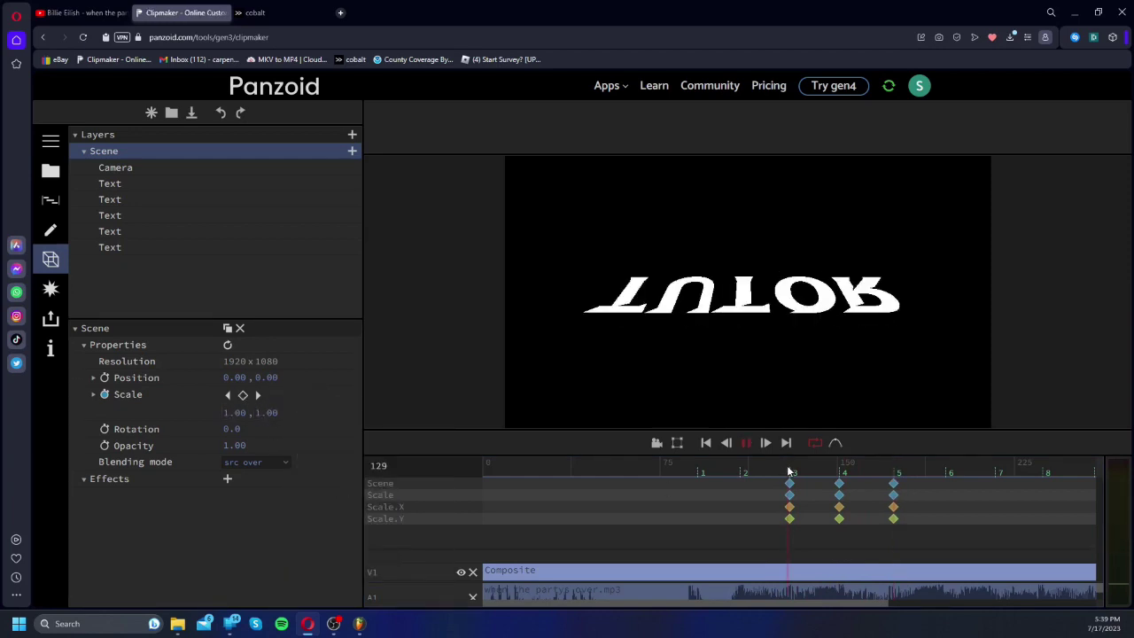
{"action": "key", "text": "space"}
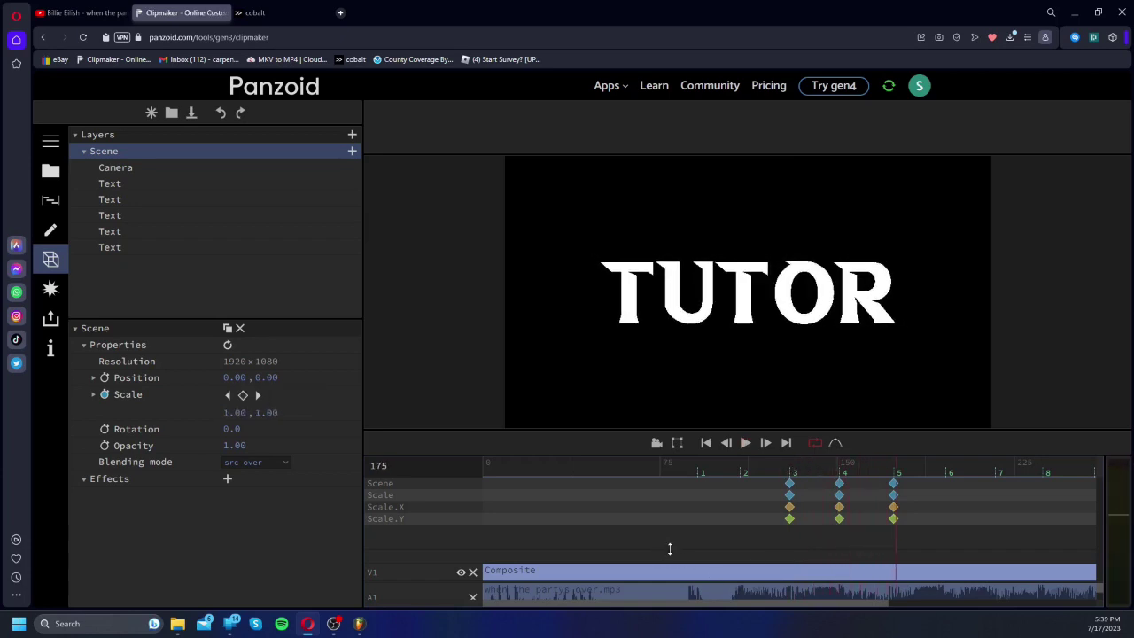
Step: Play back the Scene's shrink and regrow from around beat markers 3 and 1, checking its timing against the music
{"action": "scroll", "coordinate": [668, 542], "scroll_direction": "down", "scroll_amount": 2}
{"action": "scroll", "coordinate": [676, 511], "scroll_direction": "up", "scroll_amount": 1}
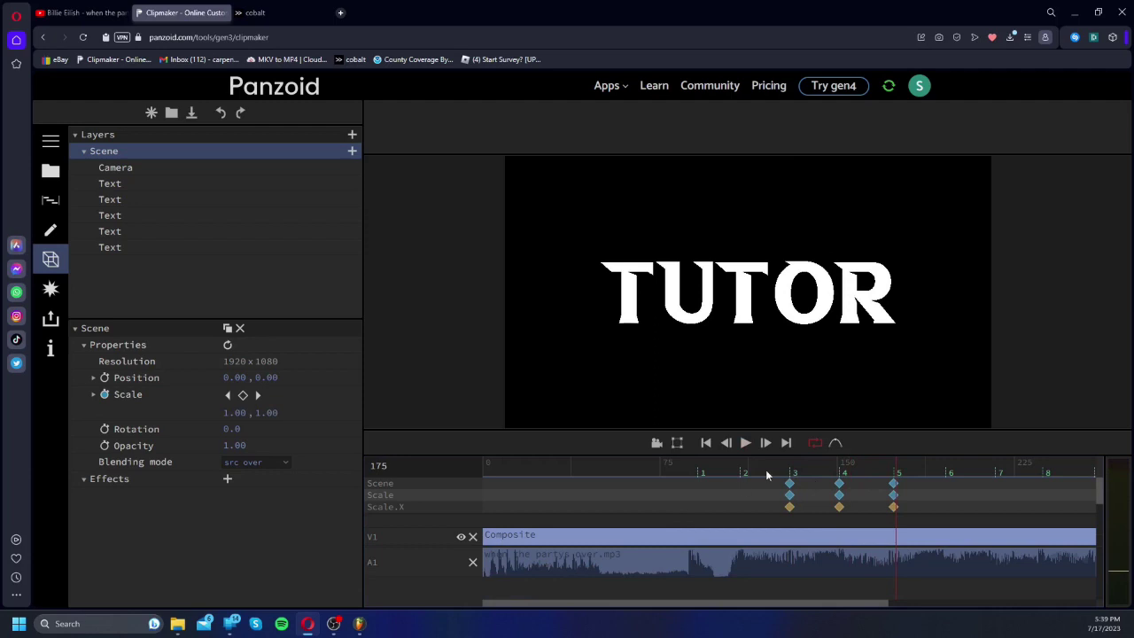
{"action": "key", "text": "space"}
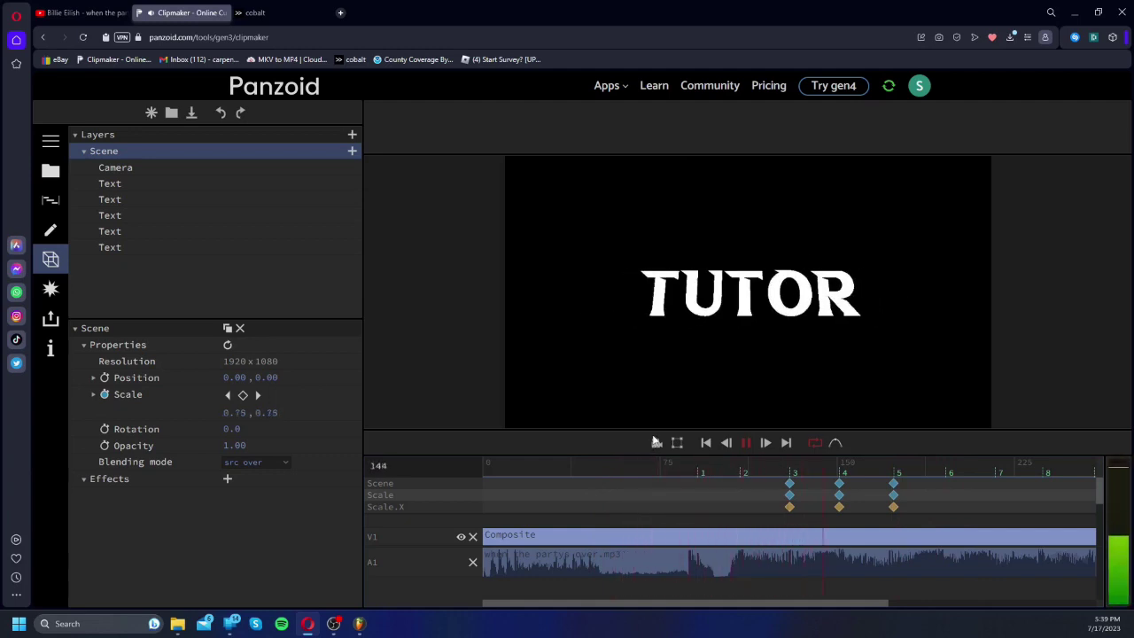
{"action": "key", "text": "space"}
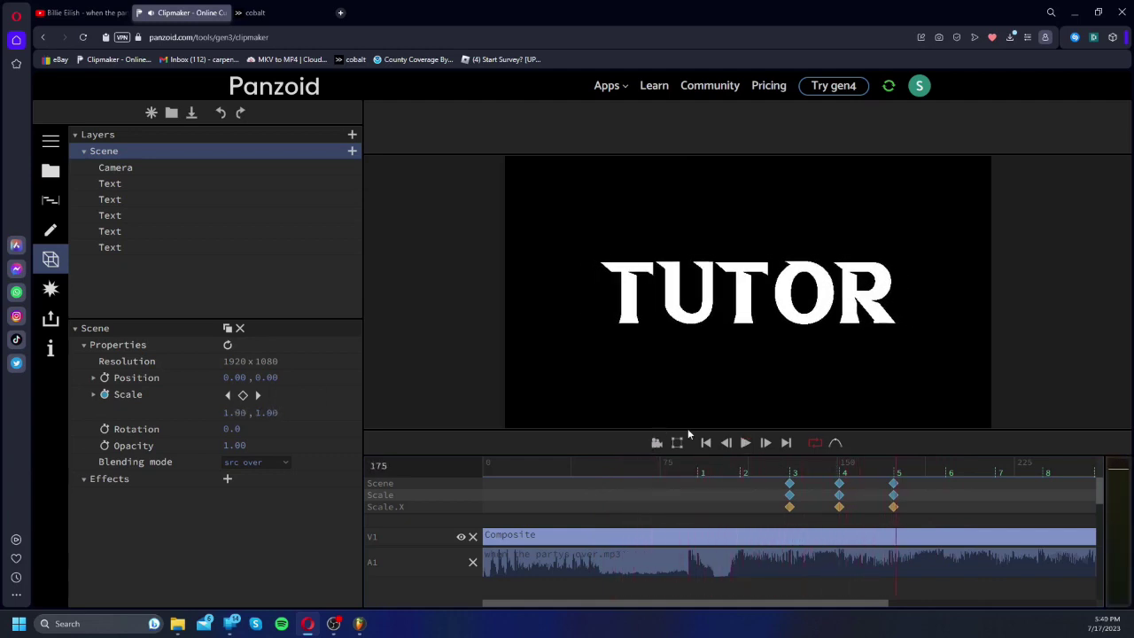
{"action": "left_click", "coordinate": [780, 467]}
{"action": "key", "text": "space"}
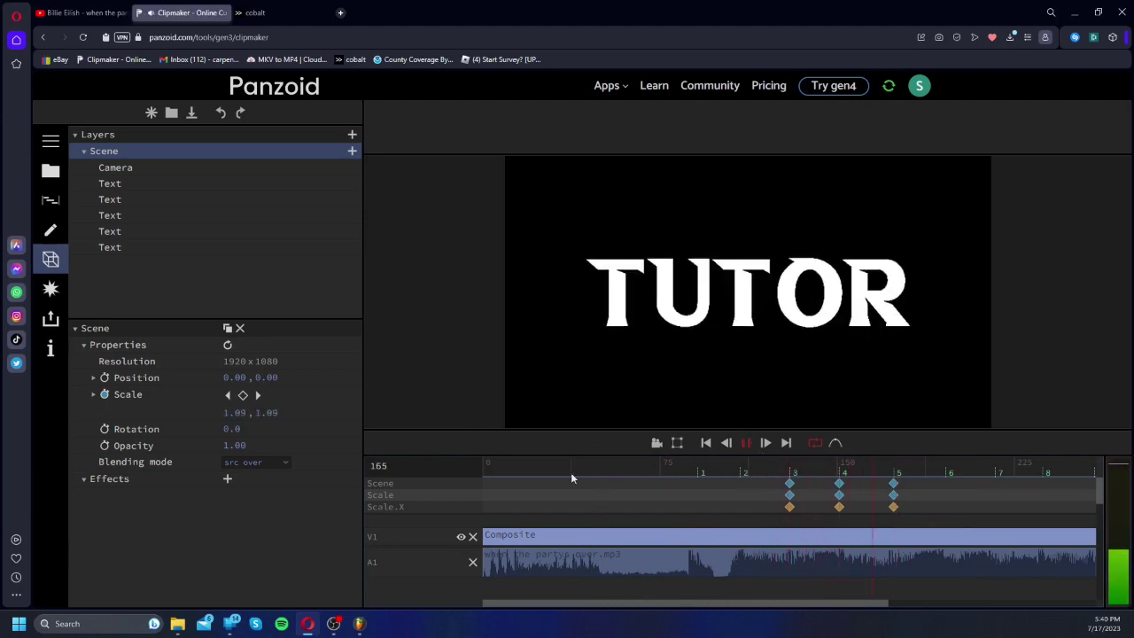
{"action": "key", "text": "space"}
{"action": "left_click", "coordinate": [110, 201]}
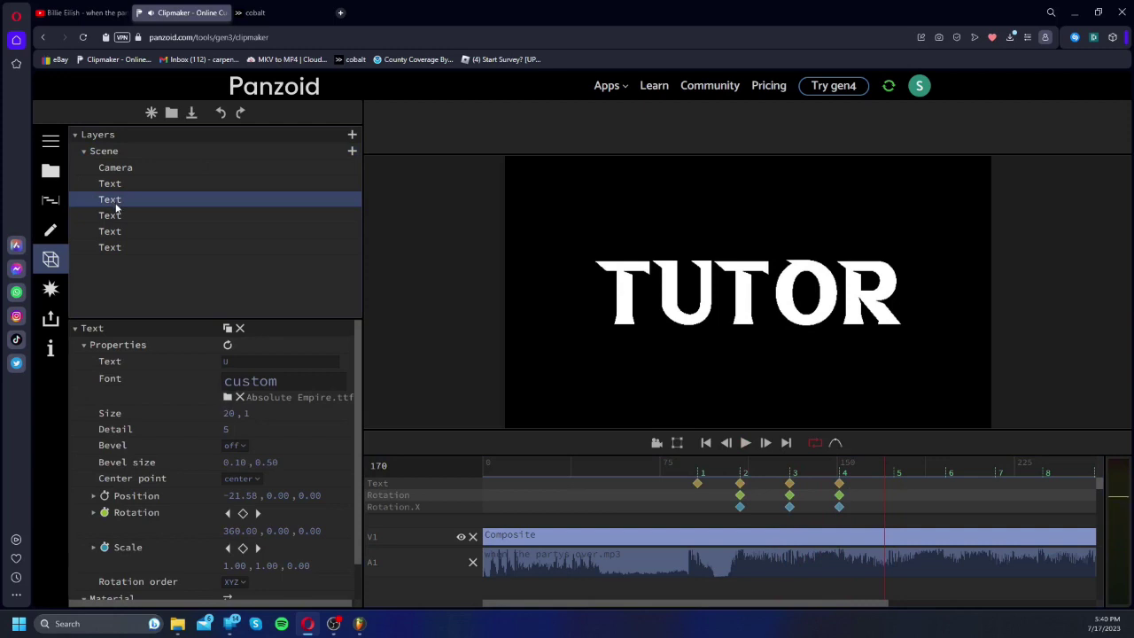
{"action": "left_click", "coordinate": [103, 152]}
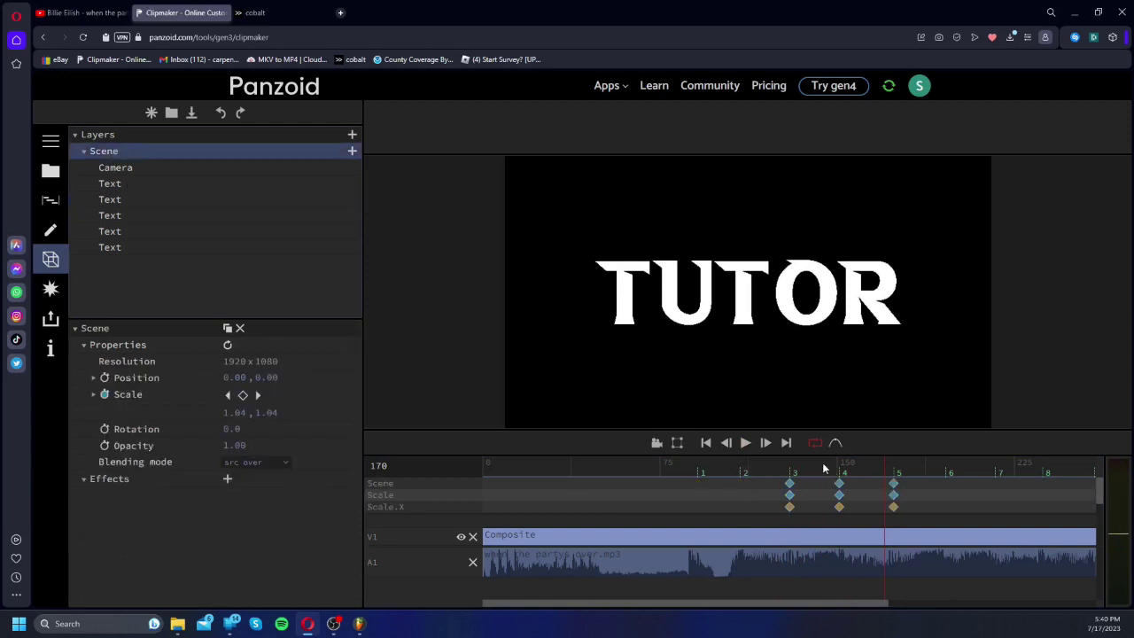
{"action": "left_click", "coordinate": [161, 185]}
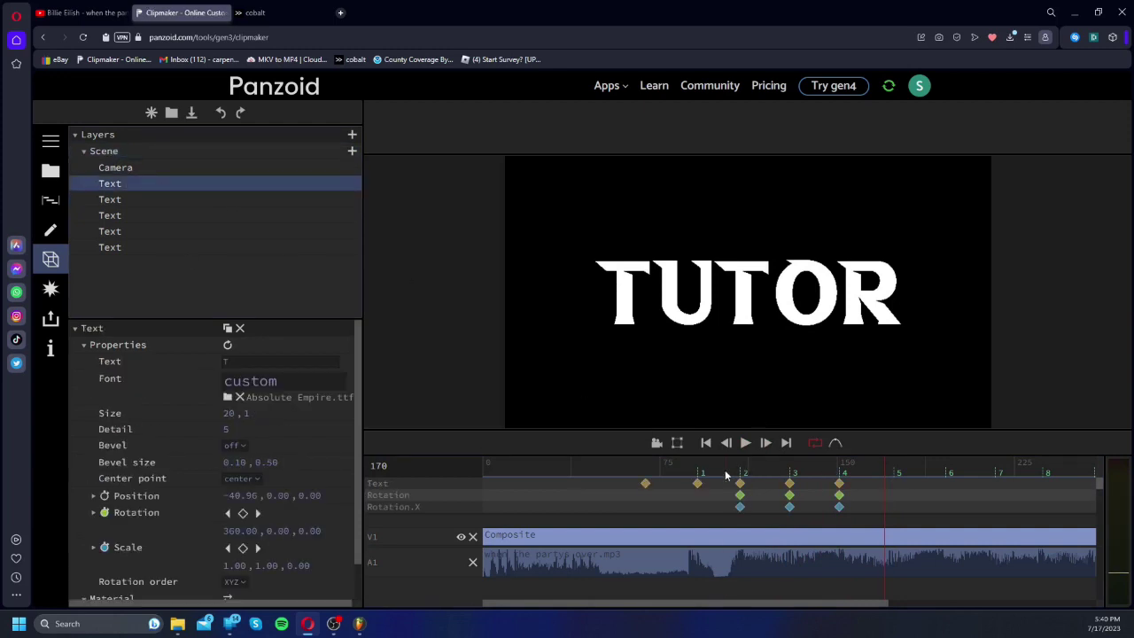
{"action": "left_click", "coordinate": [697, 467]}
{"action": "key", "text": "space"}
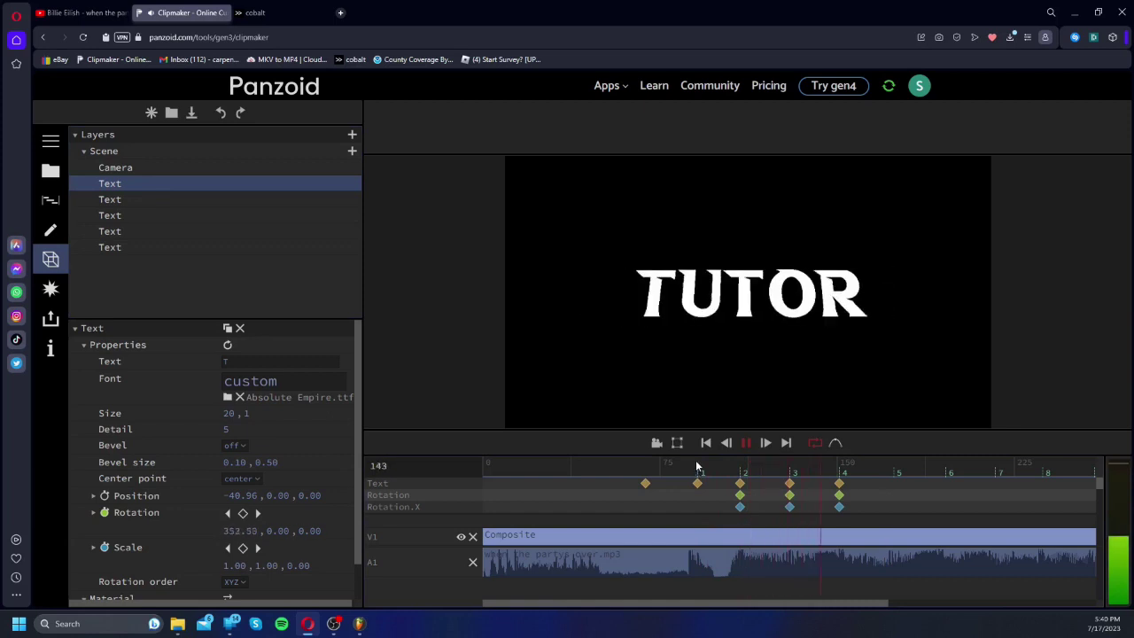
{"action": "key", "text": "space"}
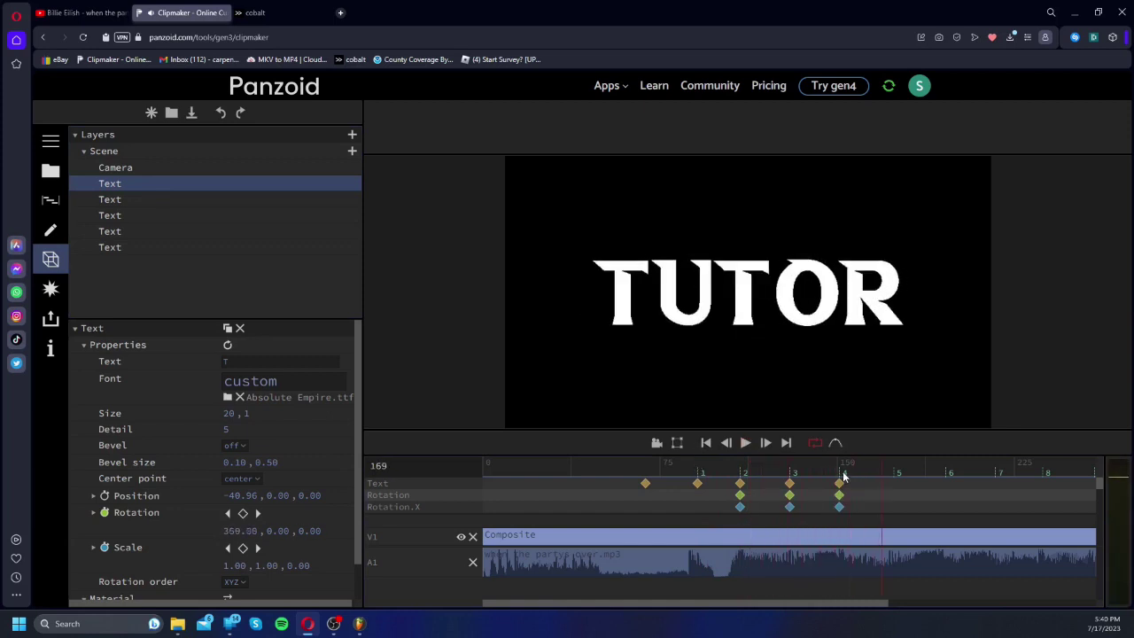
Step: Add a rotation keyframe to the first T at beat marker 5
{"action": "left_click", "coordinate": [893, 476]}
{"action": "left_click", "coordinate": [895, 475]}
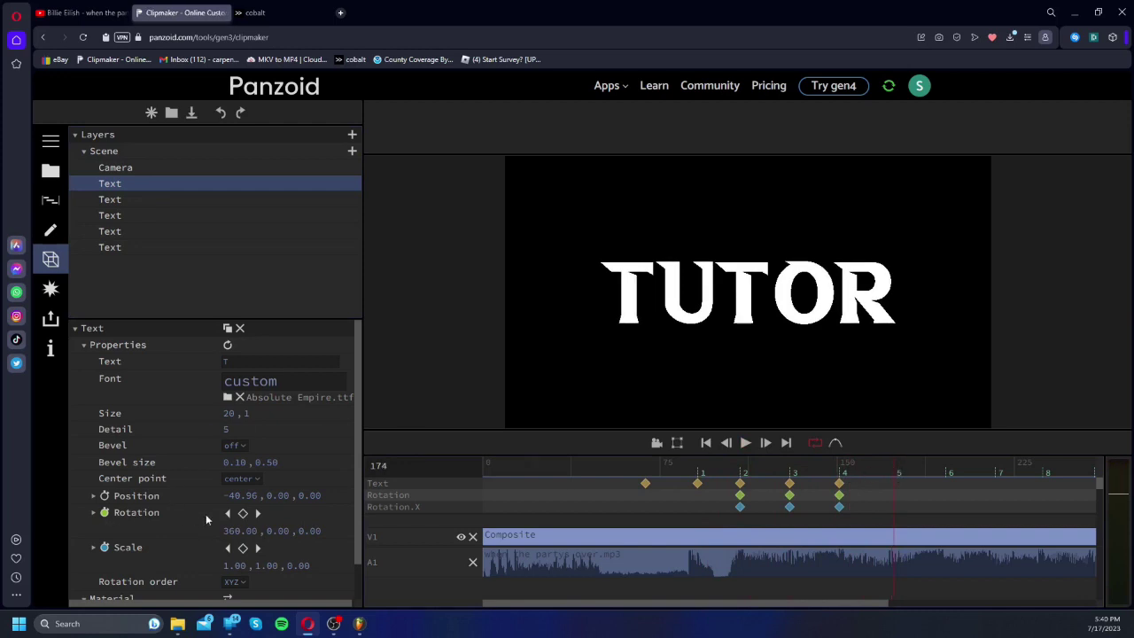
{"action": "left_click", "coordinate": [244, 515]}
{"action": "left_click", "coordinate": [900, 474]}
Step: Set the first T's Y rotation to 360 at beat marker 7 with quartic out easing, and preview the spin from marker 5
{"action": "left_click", "coordinate": [946, 475]}
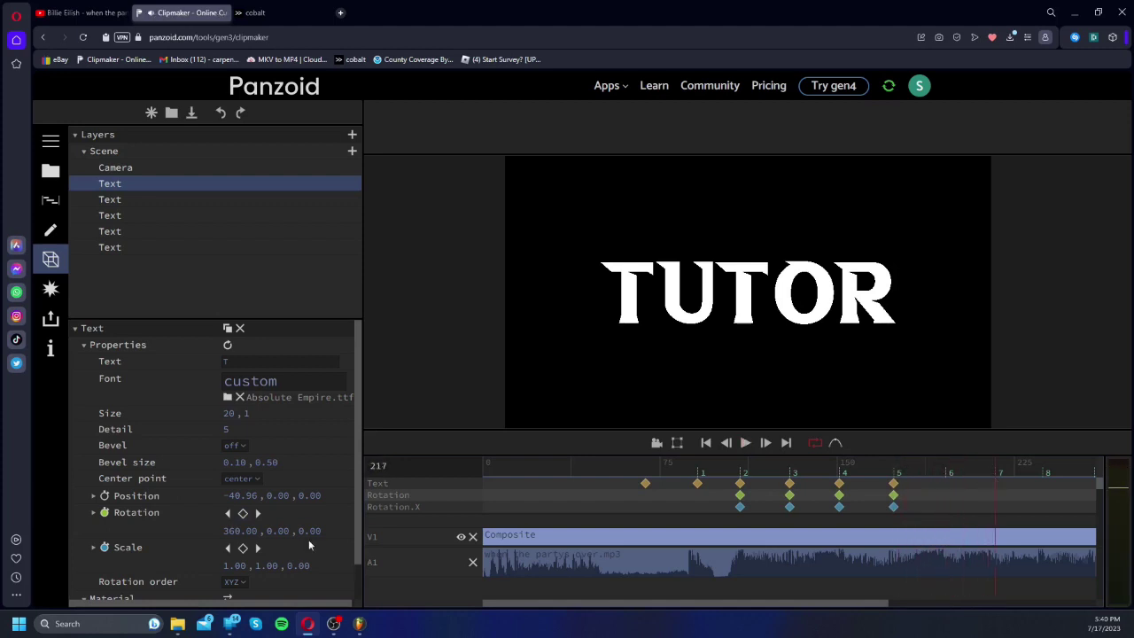
{"action": "left_click", "coordinate": [281, 529]}
{"action": "type", "text": "360"}
{"action": "key", "text": "Return"}
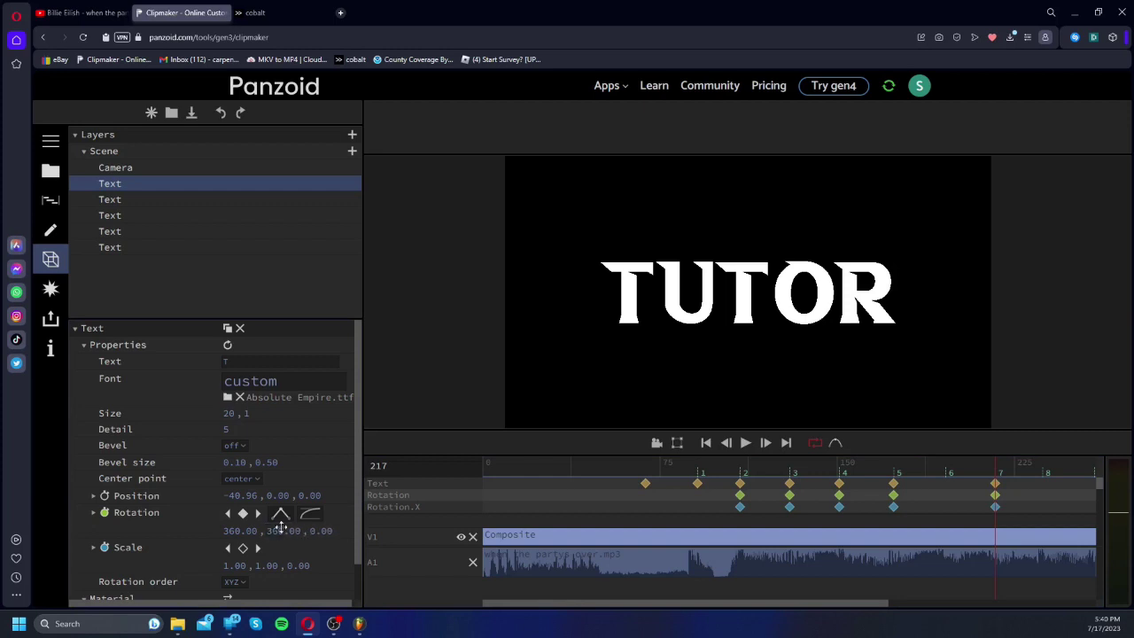
{"action": "left_click", "coordinate": [312, 516]}
{"action": "scroll", "coordinate": [379, 443], "scroll_direction": "down", "scroll_amount": 5}
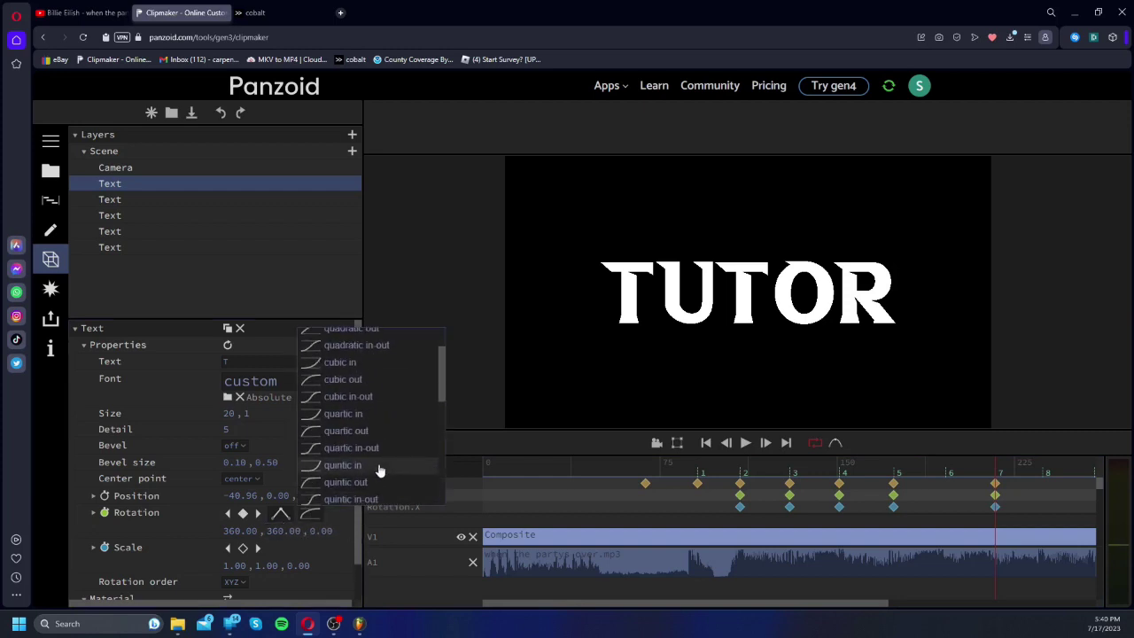
{"action": "left_click", "coordinate": [325, 431]}
{"action": "left_click", "coordinate": [898, 467]}
{"action": "key", "text": "space"}
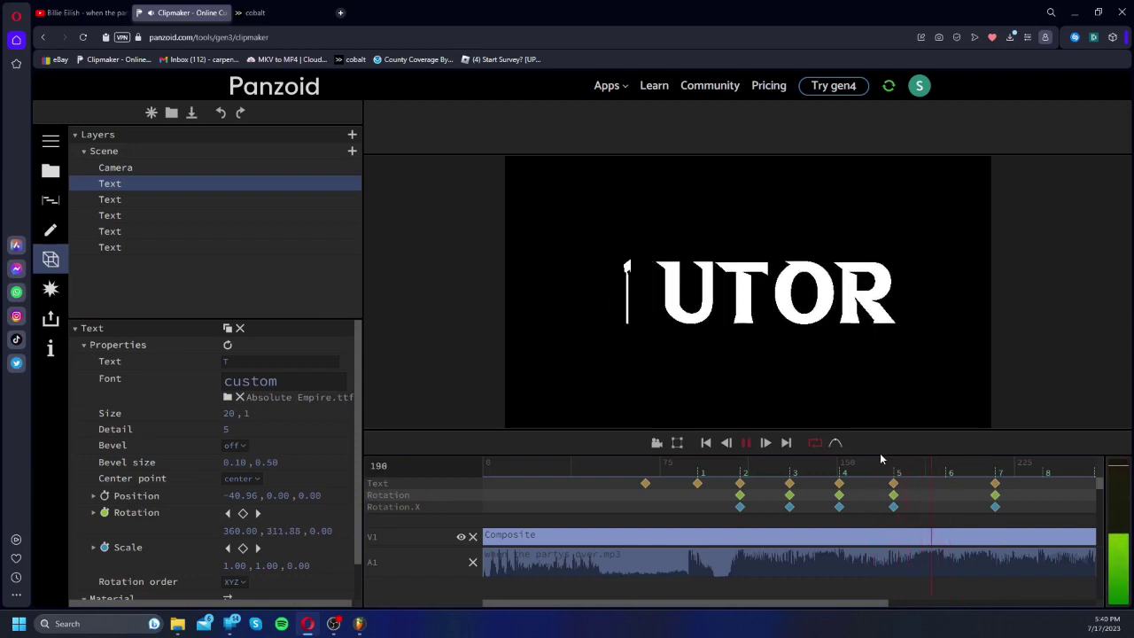
{"action": "key", "text": "space"}
{"action": "key", "text": "space"}
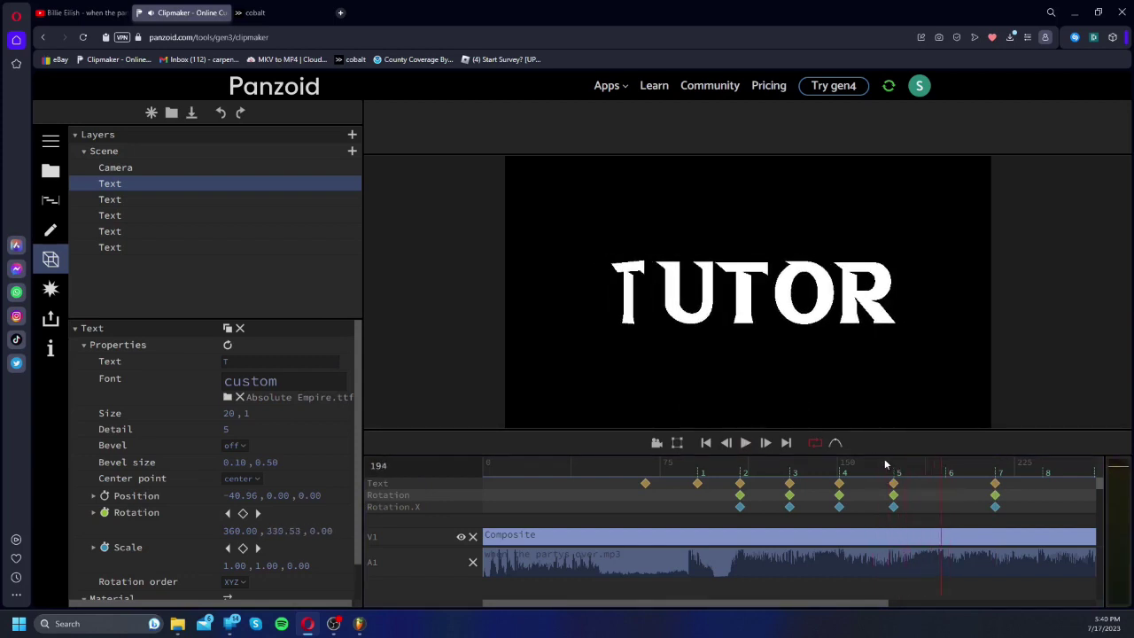
Step: Copy the first T's rotation keyframes at beat markers 5 and 7 and paste them at marker 5 onto the U, middle T, O and R
{"action": "left_click", "coordinate": [918, 490]}
{"action": "left_click", "coordinate": [892, 466]}
{"action": "left_click", "coordinate": [225, 202]}
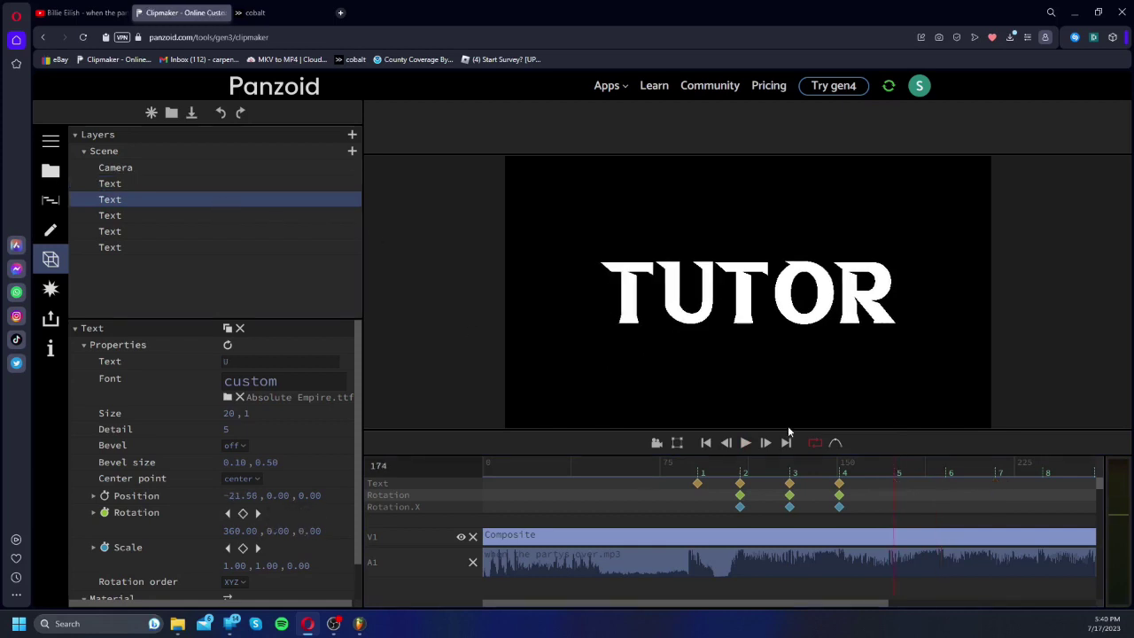
{"action": "key", "text": "ctrl+v"}
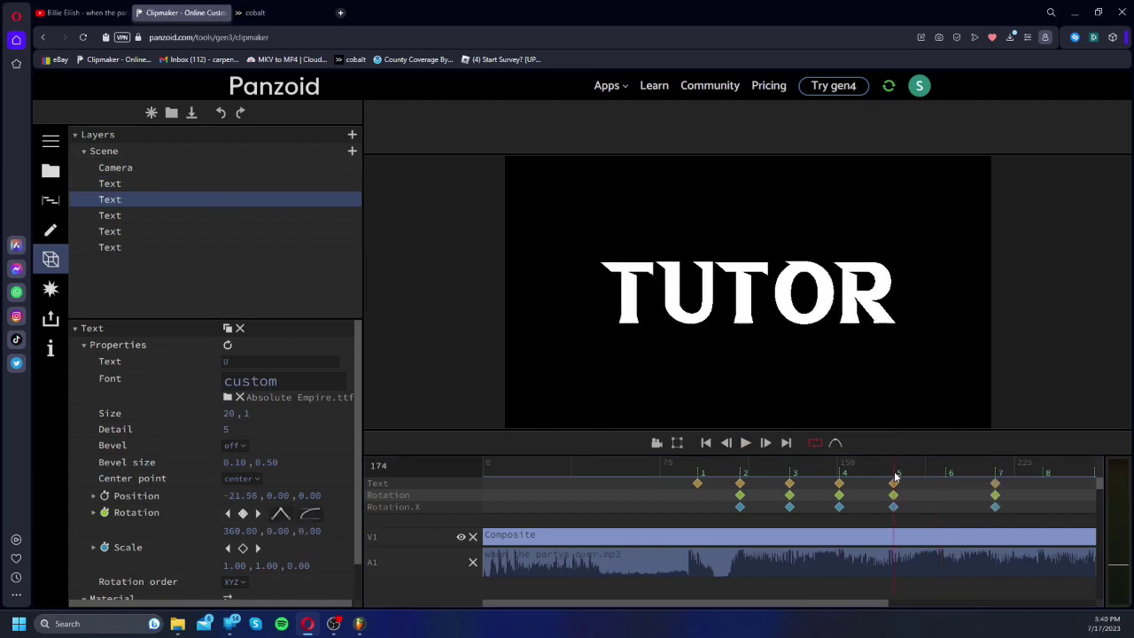
{"action": "left_click", "coordinate": [187, 216]}
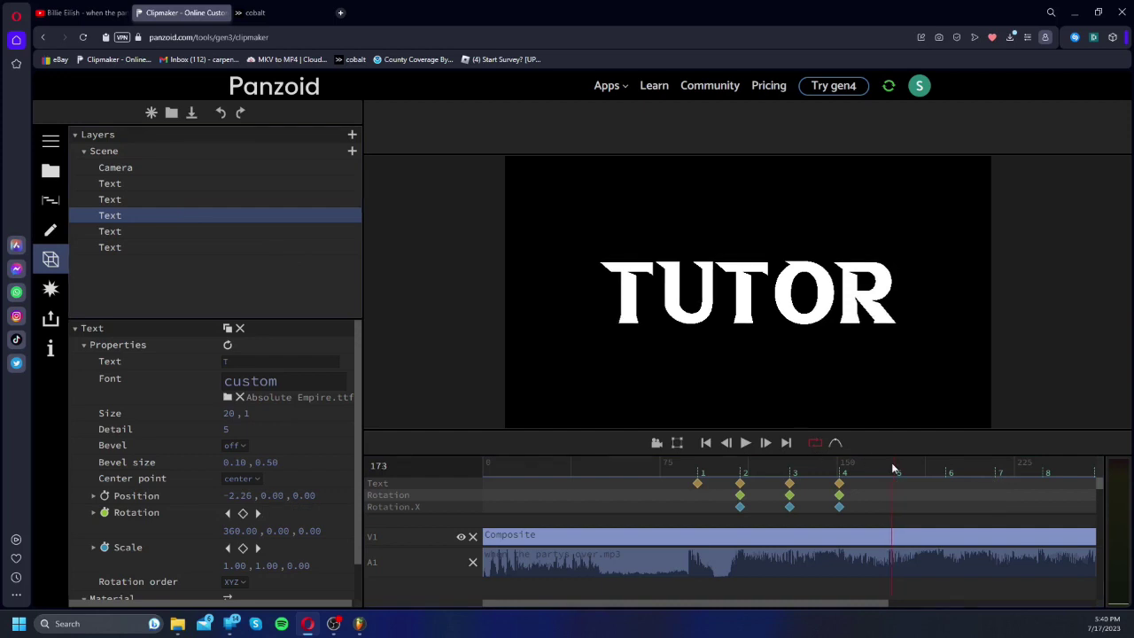
{"action": "left_click", "coordinate": [137, 232]}
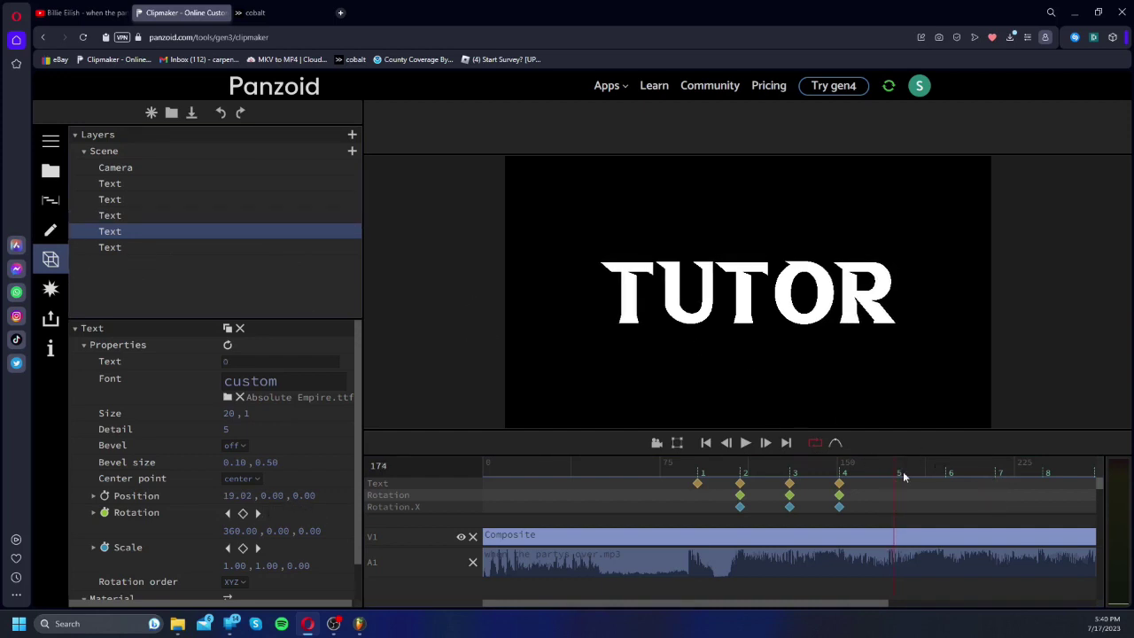
{"action": "key", "text": "ctrl+v"}
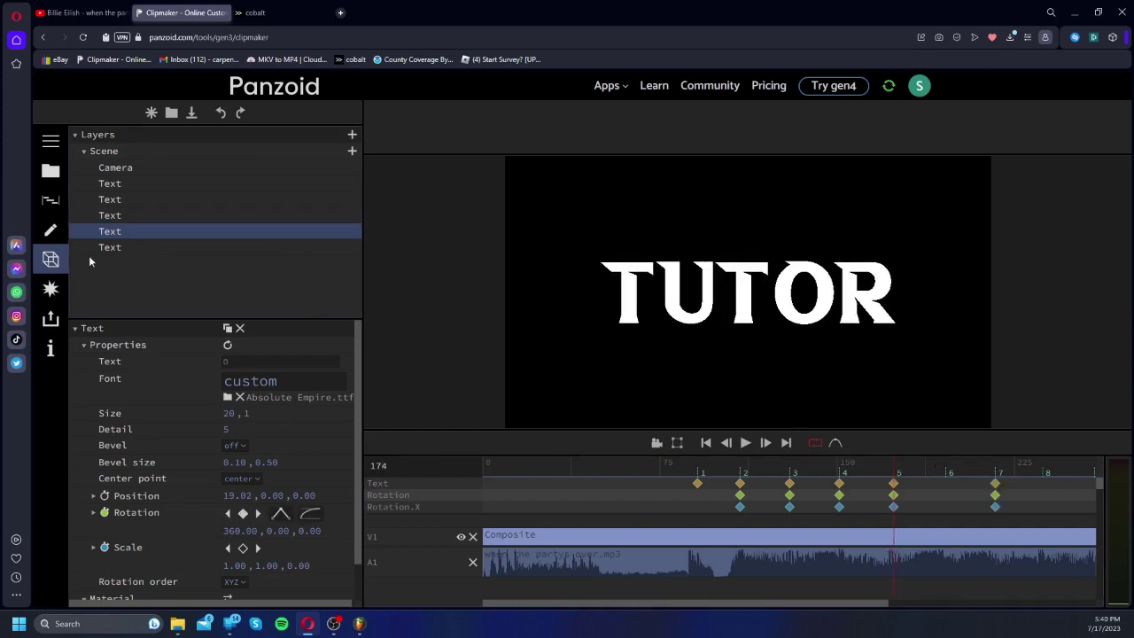
{"action": "left_click", "coordinate": [101, 248]}
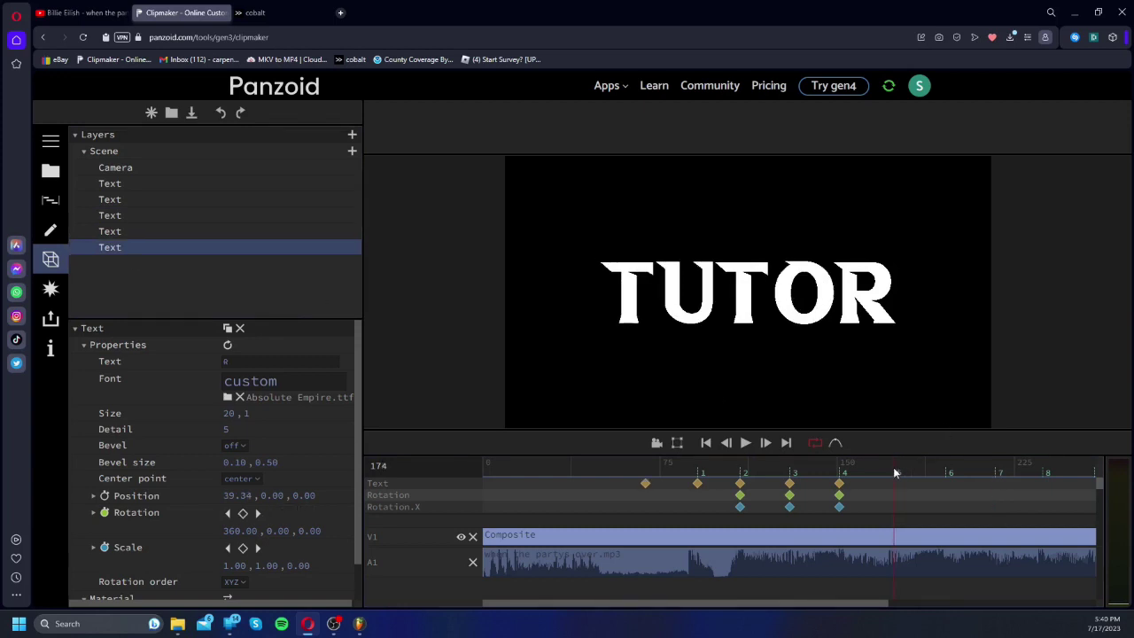
Step: Play back the five letters' horizontal spin several times from around beat markers 3 to 5 to check its timing
{"action": "key", "text": "space"}
{"action": "key", "text": "space"}
{"action": "left_click_drag", "start_coordinate": [865, 466], "coordinate": [835, 466]}
{"action": "key", "text": "space"}
{"action": "key", "text": "space"}
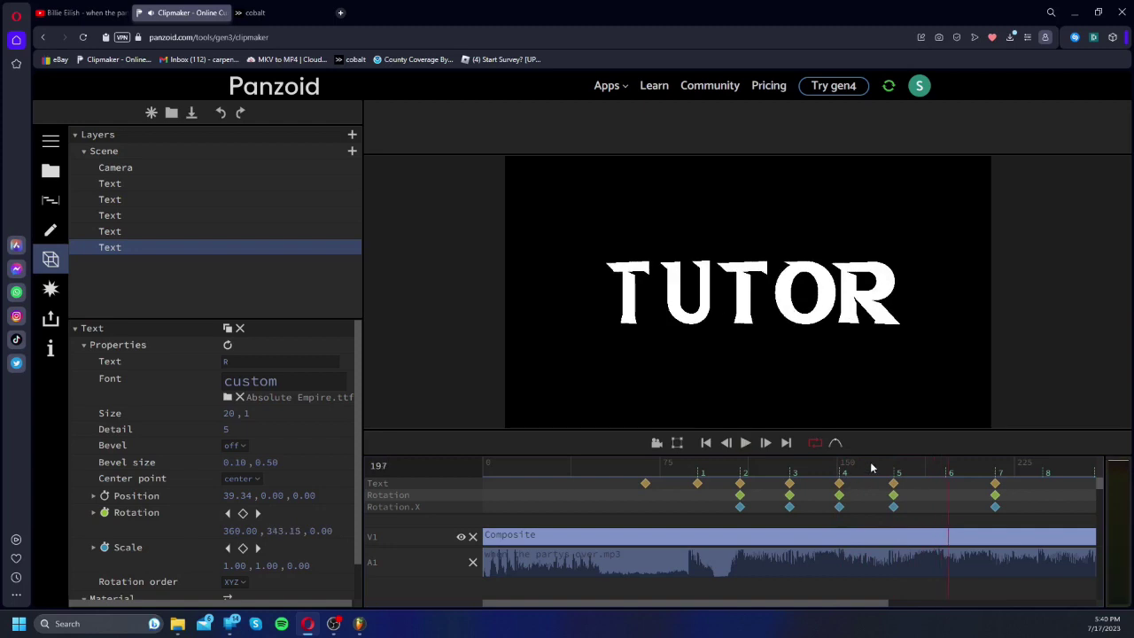
{"action": "left_click", "coordinate": [946, 472]}
{"action": "key", "text": "space"}
{"action": "key", "text": "space"}
{"action": "left_click_drag", "start_coordinate": [965, 474], "coordinate": [877, 466]}
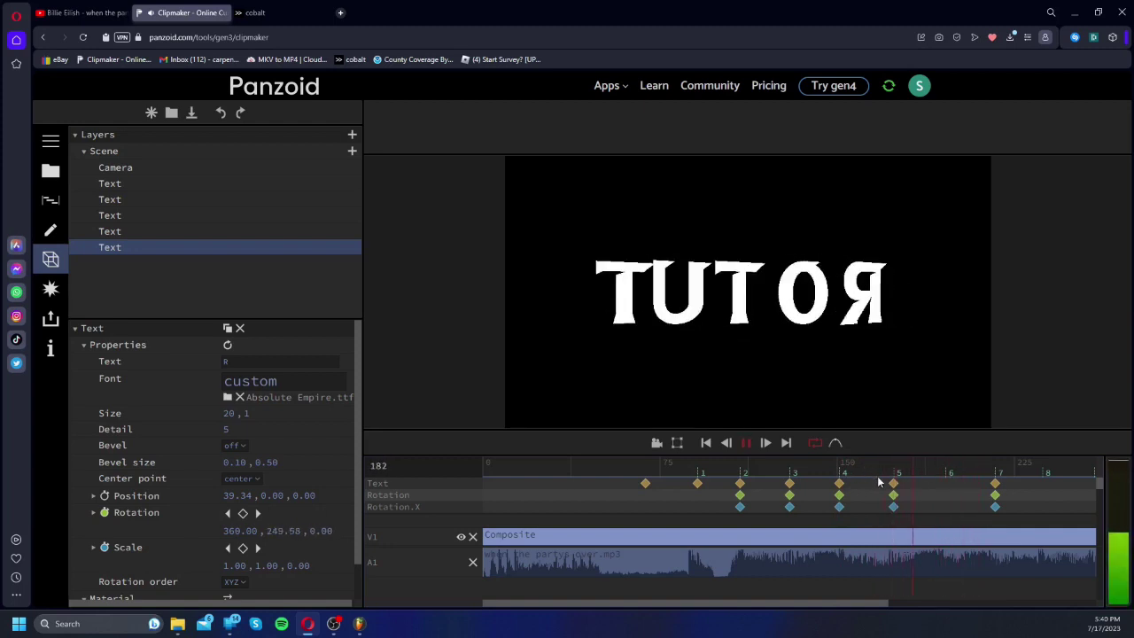
{"action": "left_click_drag", "start_coordinate": [941, 467], "coordinate": [794, 476]}
{"action": "key", "text": "space"}
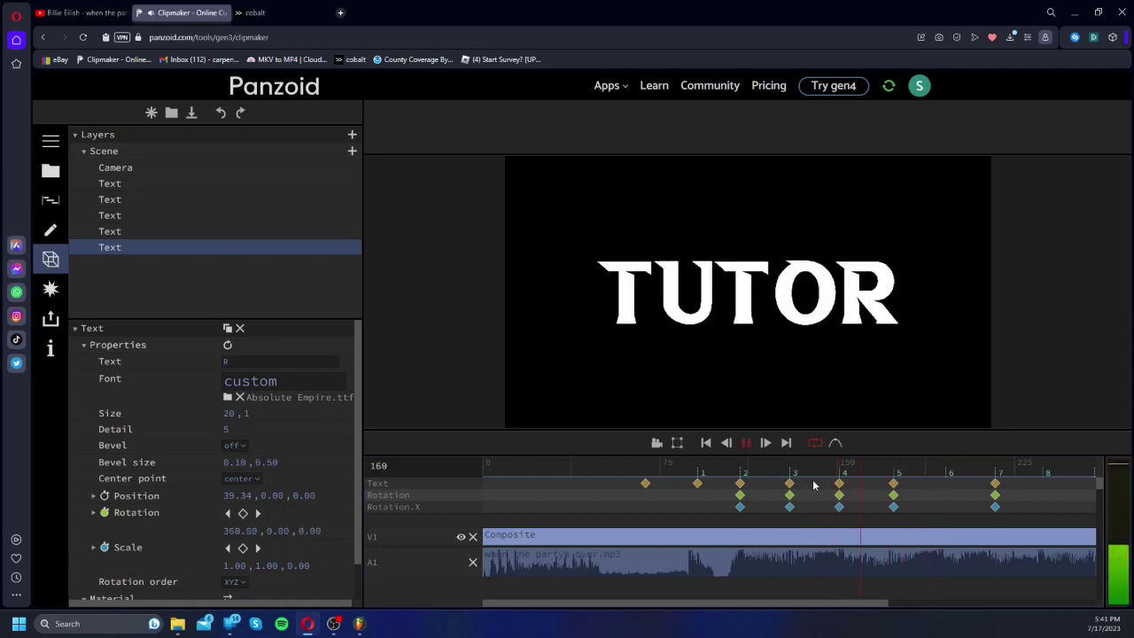
{"action": "key", "text": "space"}
Step: Play back the animation again from just after beat marker 3, and bring up the Scene's properties
{"action": "left_click", "coordinate": [128, 200]}
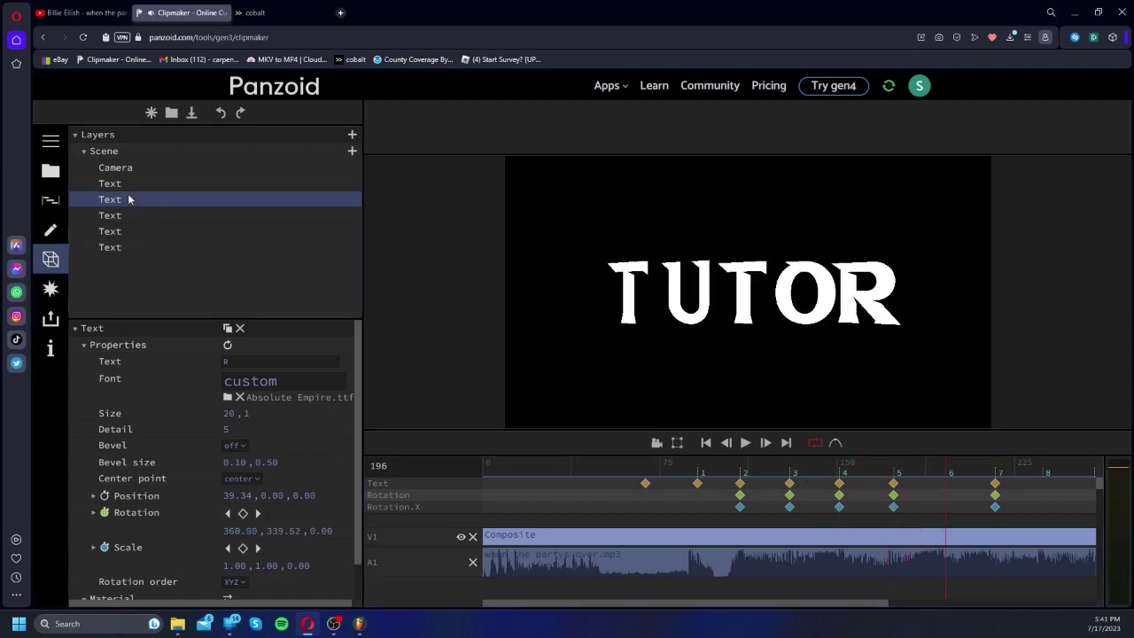
{"action": "left_click_drag", "start_coordinate": [837, 463], "coordinate": [797, 461]}
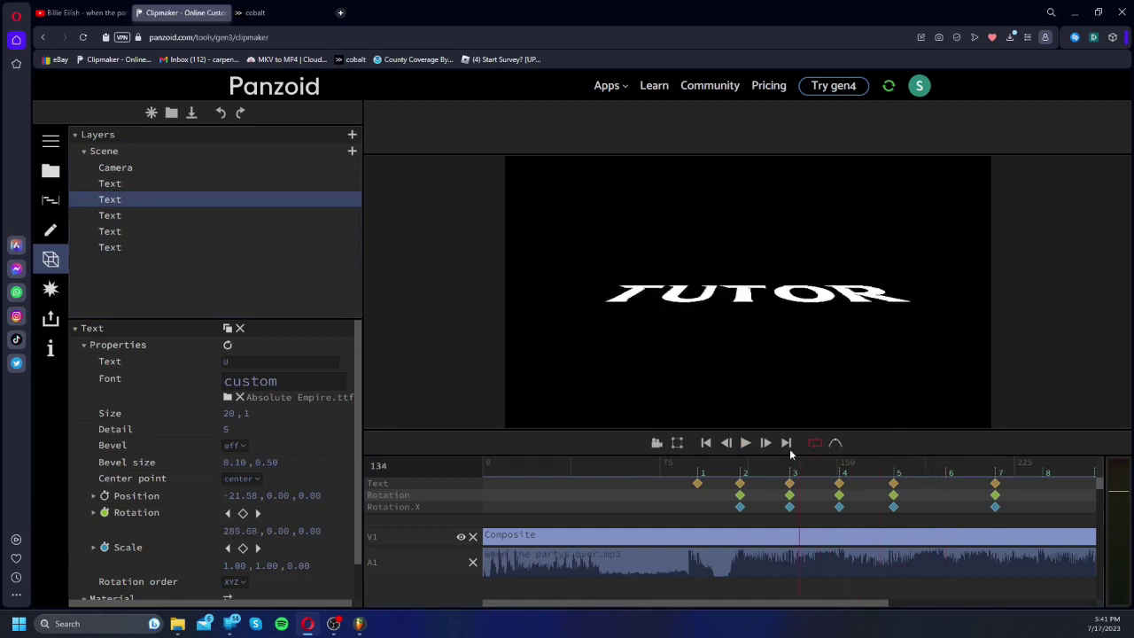
{"action": "key", "text": "space"}
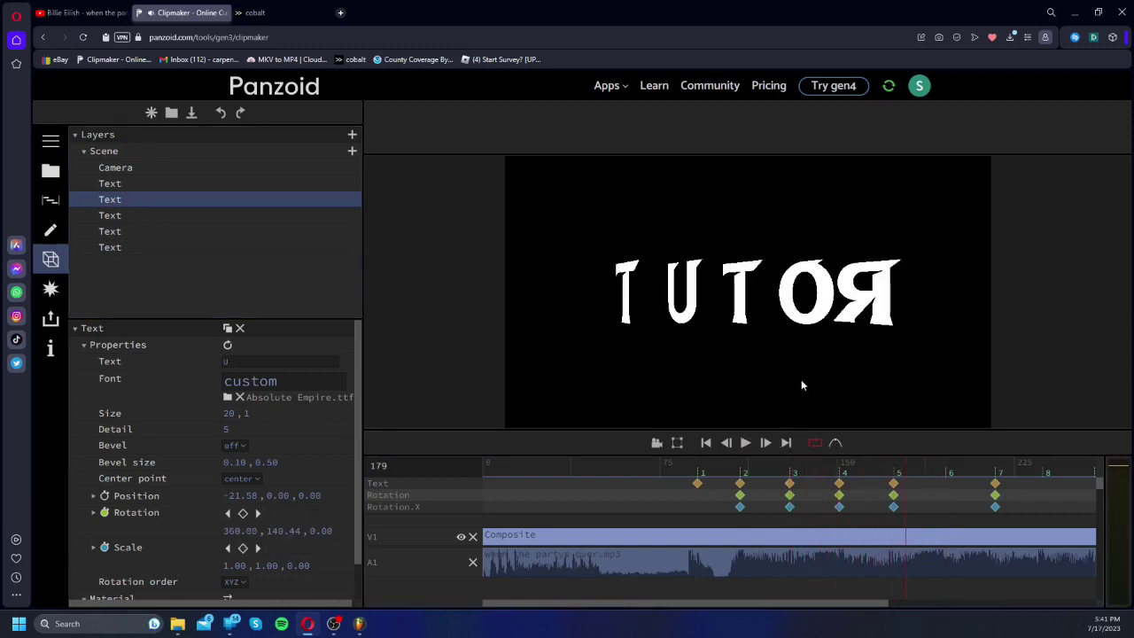
{"action": "key", "text": "space"}
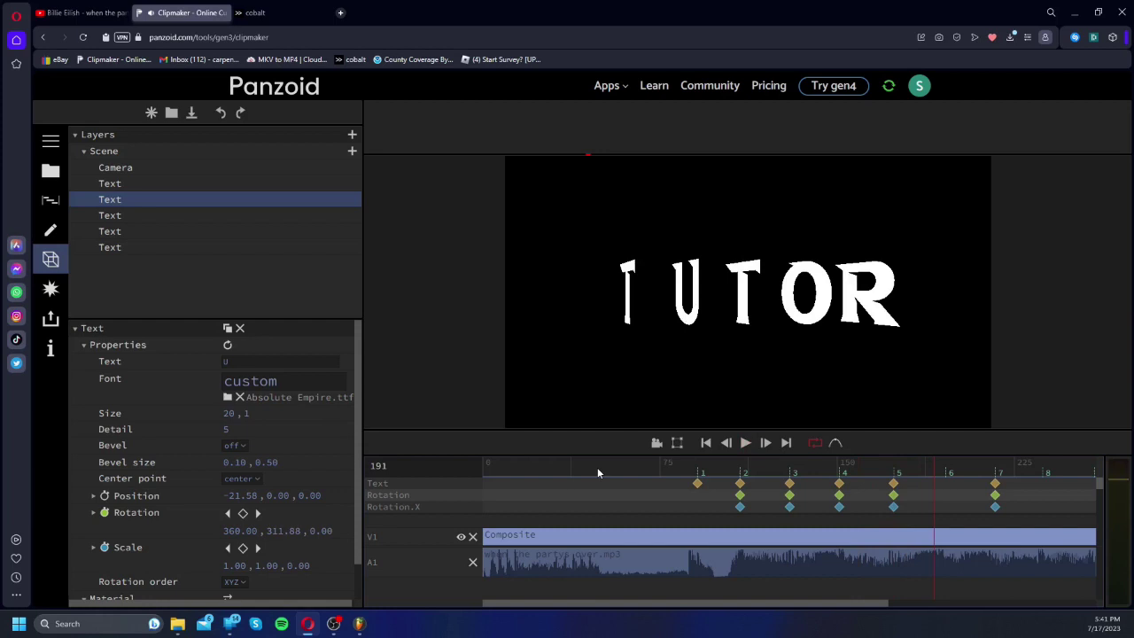
{"action": "left_click", "coordinate": [129, 185]}
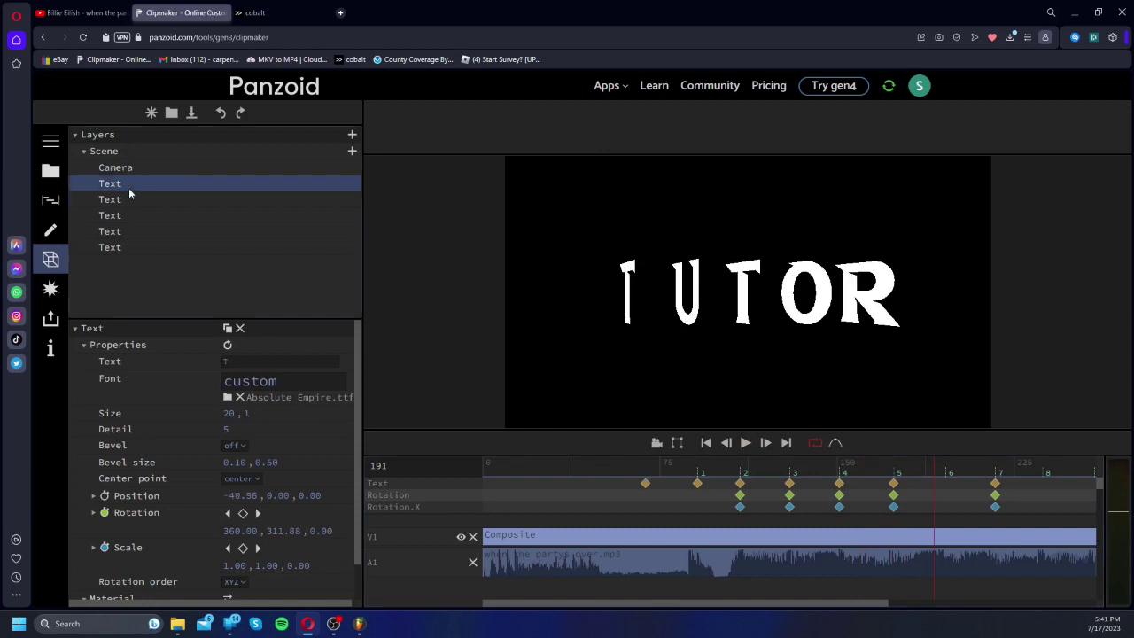
{"action": "left_click", "coordinate": [176, 152]}
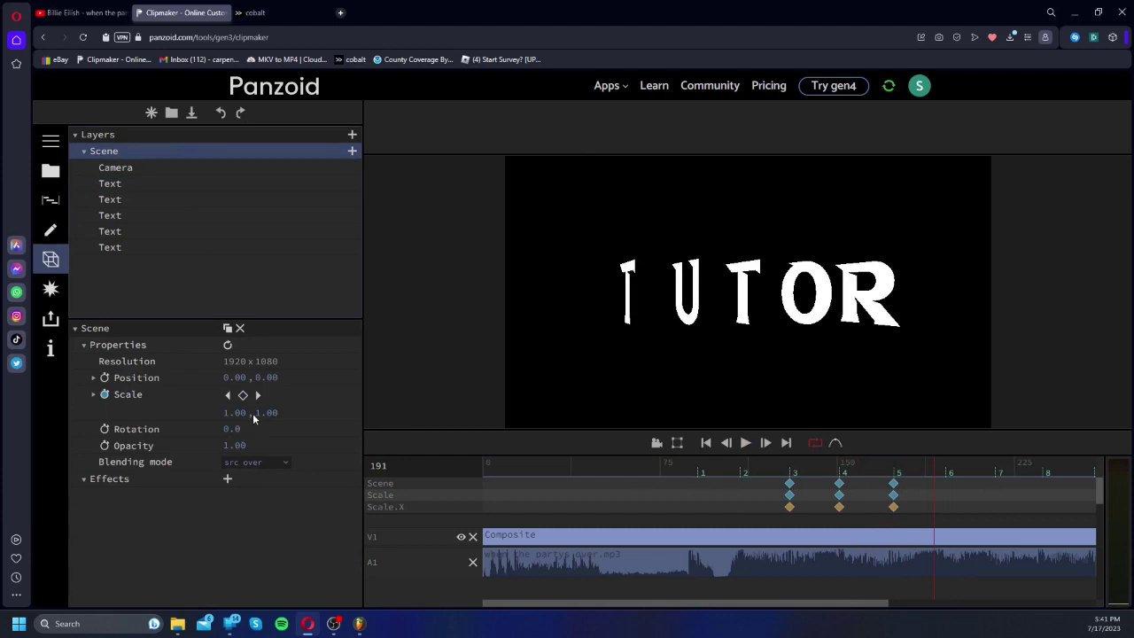
Step: Play back the animation from just after beat marker 3, and add a Scene scale keyframe at marker 6
{"action": "left_click_drag", "start_coordinate": [864, 468], "coordinate": [806, 472]}
{"action": "key", "text": "space"}
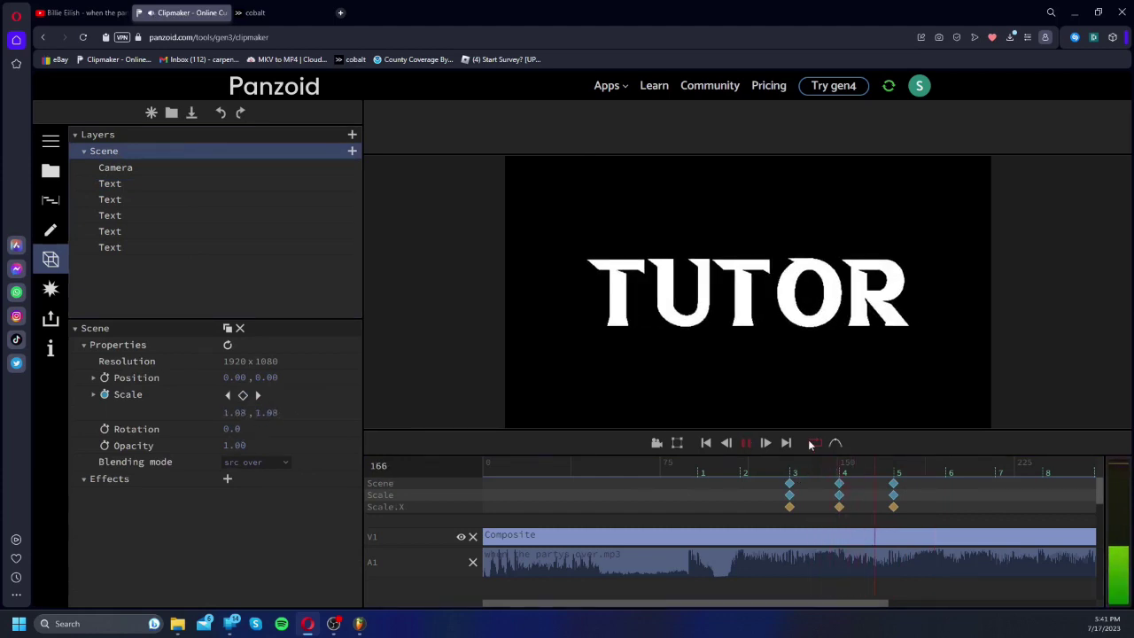
{"action": "key", "text": "space"}
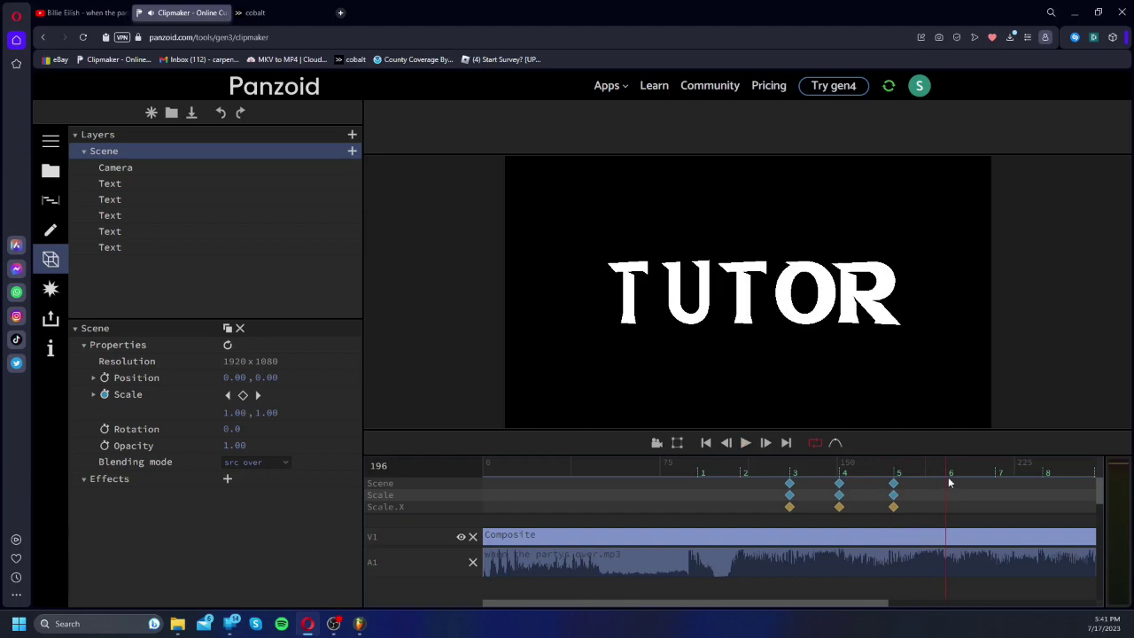
{"action": "left_click", "coordinate": [242, 395]}
Step: Set the Scene's scale at beat marker 7 to X 1.398 and Y 1.615, with elastic out easing on Scale.Y
{"action": "left_click", "coordinate": [997, 475]}
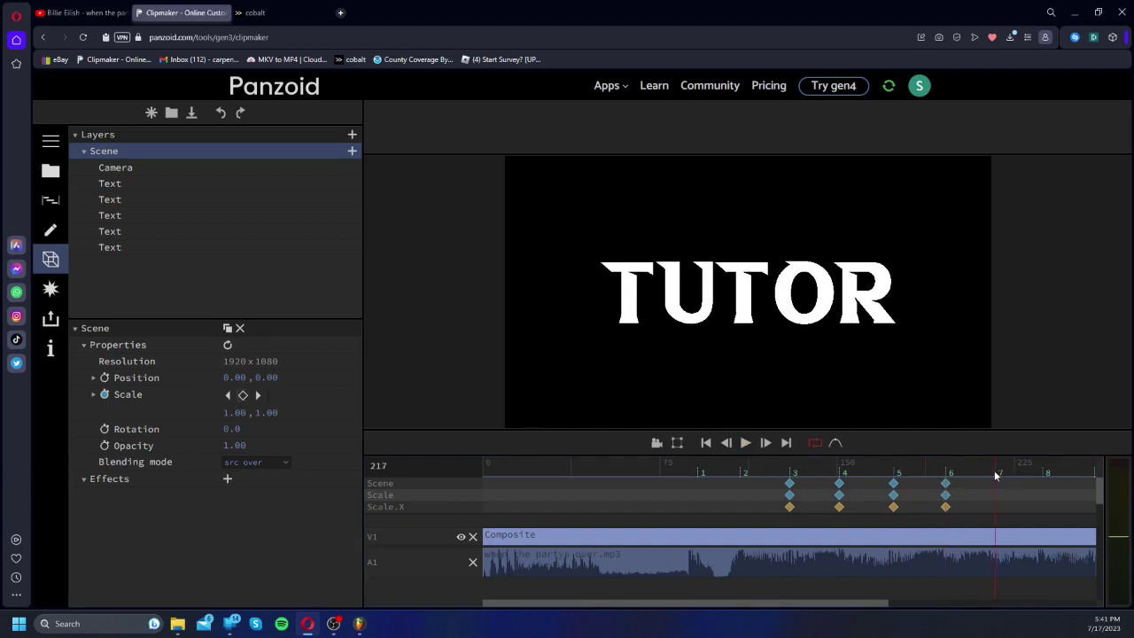
{"action": "left_click", "coordinate": [94, 395]}
{"action": "left_click_drag", "start_coordinate": [239, 447], "coordinate": [452, 454]}
{"action": "left_click", "coordinate": [312, 464]}
{"action": "scroll", "coordinate": [354, 442], "scroll_direction": "down", "scroll_amount": 6}
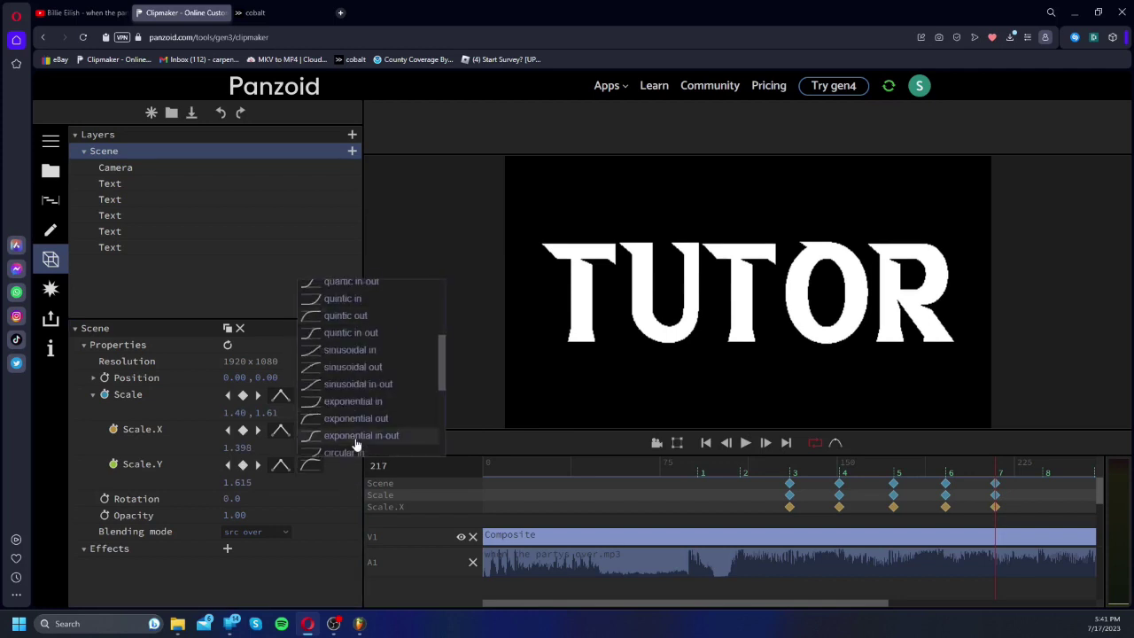
{"action": "left_click", "coordinate": [341, 403]}
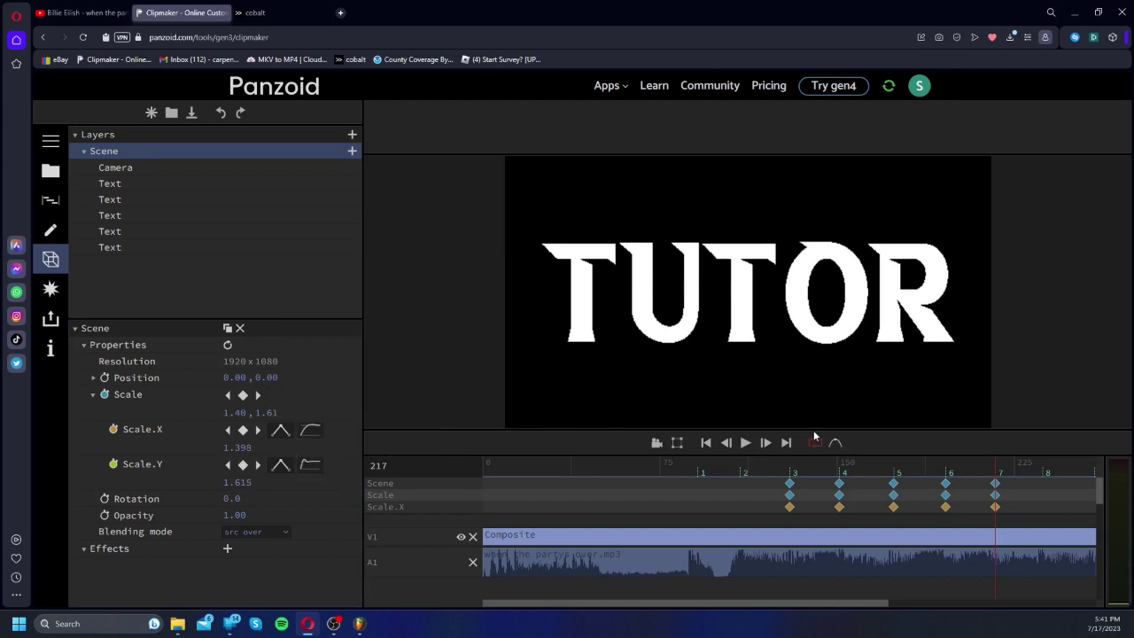
Step: Preview the stretch, move the Scene's scale keyframe from beat marker 7 to just after marker 6, and play it back
{"action": "left_click", "coordinate": [932, 463]}
{"action": "key", "text": "space"}
{"action": "key", "text": "space"}
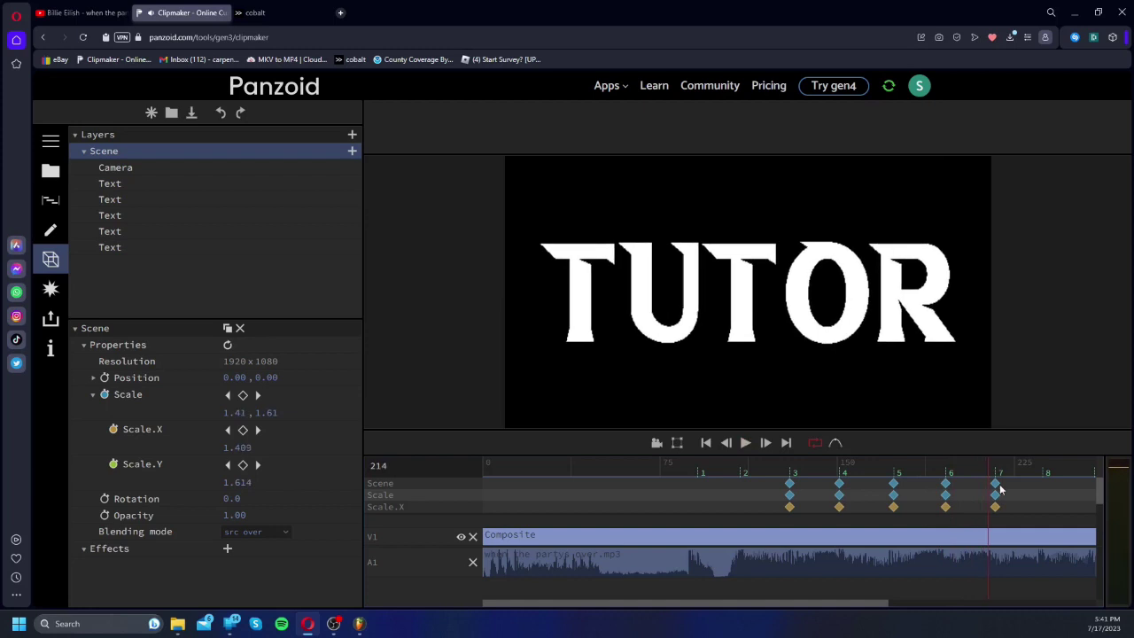
{"action": "left_click_drag", "start_coordinate": [994, 479], "coordinate": [951, 483]}
{"action": "left_click", "coordinate": [946, 473]}
{"action": "left_click", "coordinate": [948, 475]}
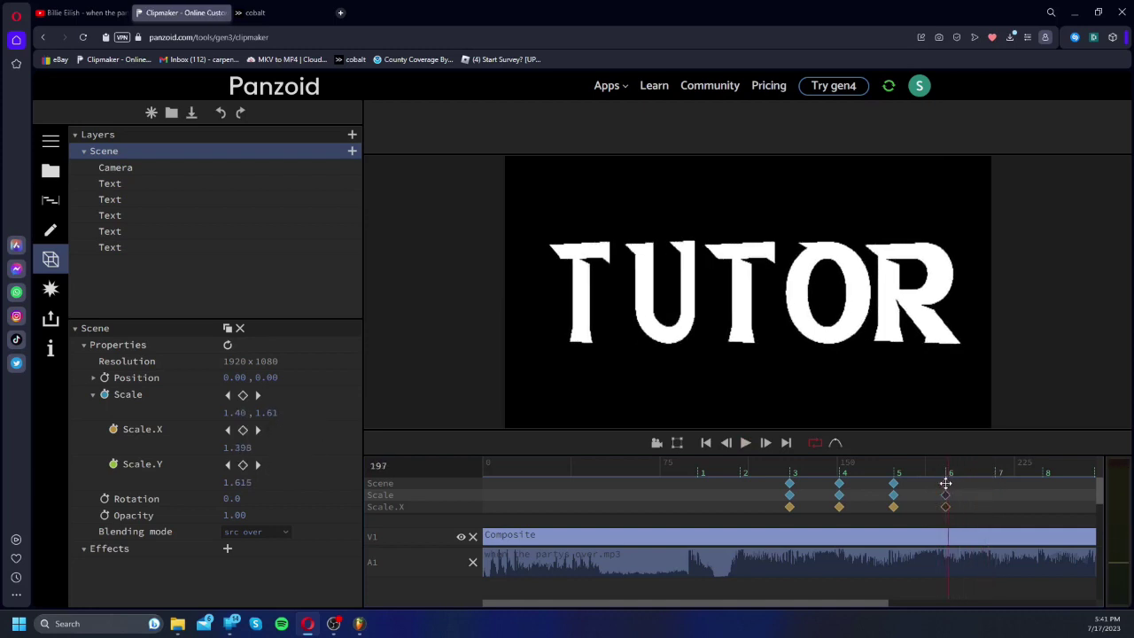
{"action": "mouse_move", "coordinate": [948, 483]}
{"action": "left_mouse_down"}
{"action": "mouse_move", "coordinate": [991, 479]}
{"action": "mouse_move", "coordinate": [948, 481]}
{"action": "left_mouse_up"}
{"action": "key", "text": "space"}
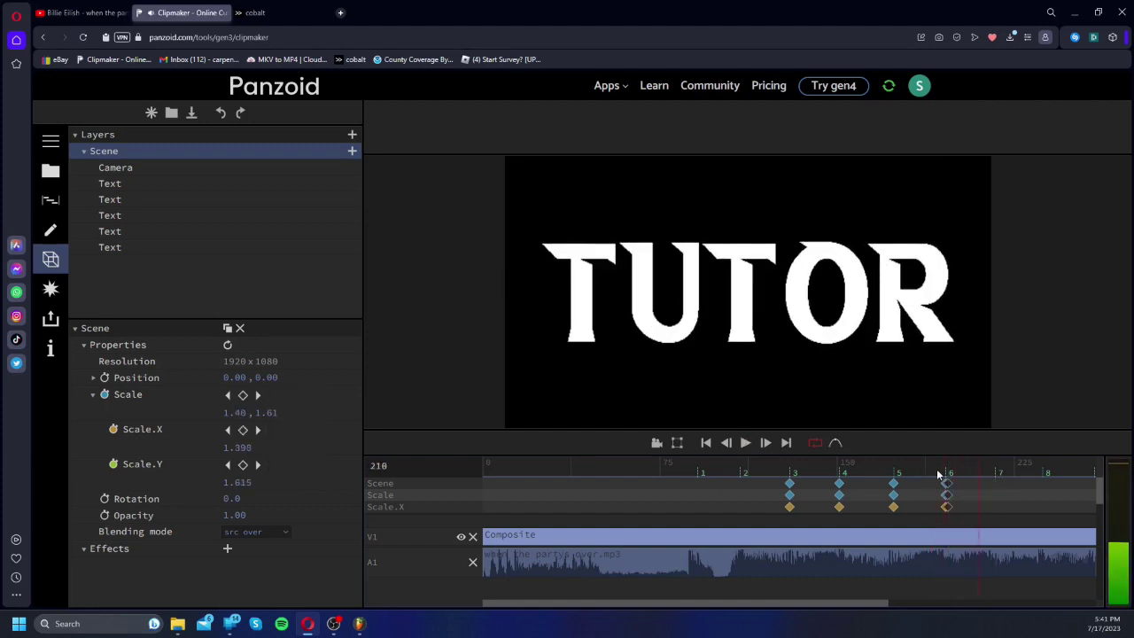
{"action": "key", "text": "space"}
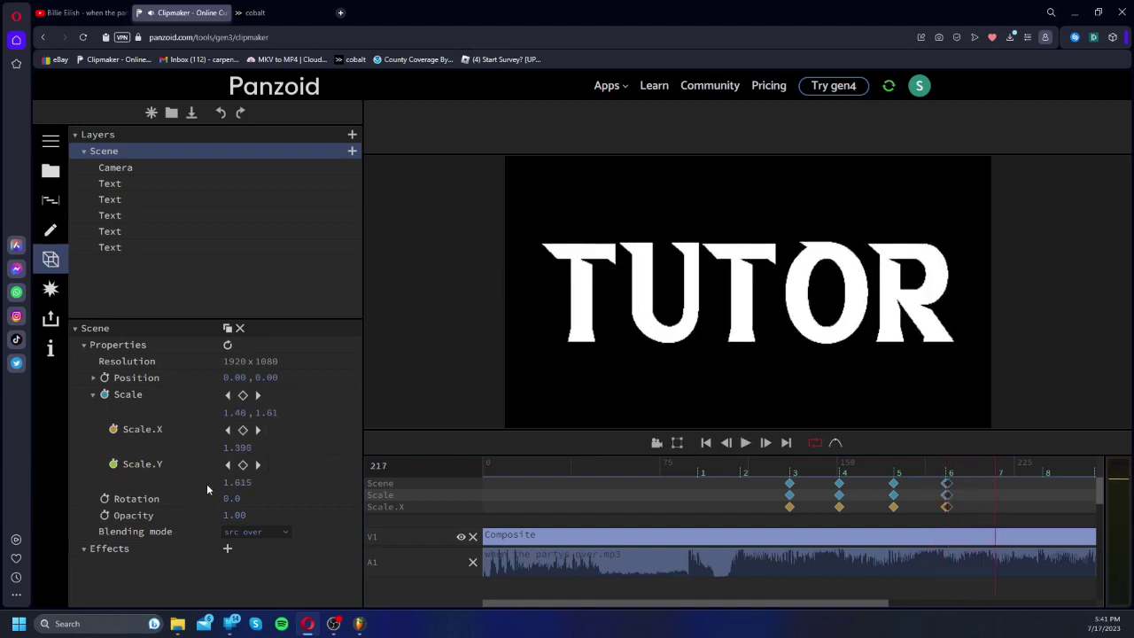
Step: Set the Scene's Scale.X and Scale.Y to 1 at beat marker 7, with elastic out easing on Scale.X
{"action": "left_click_drag", "start_coordinate": [235, 447], "coordinate": [230, 468]}
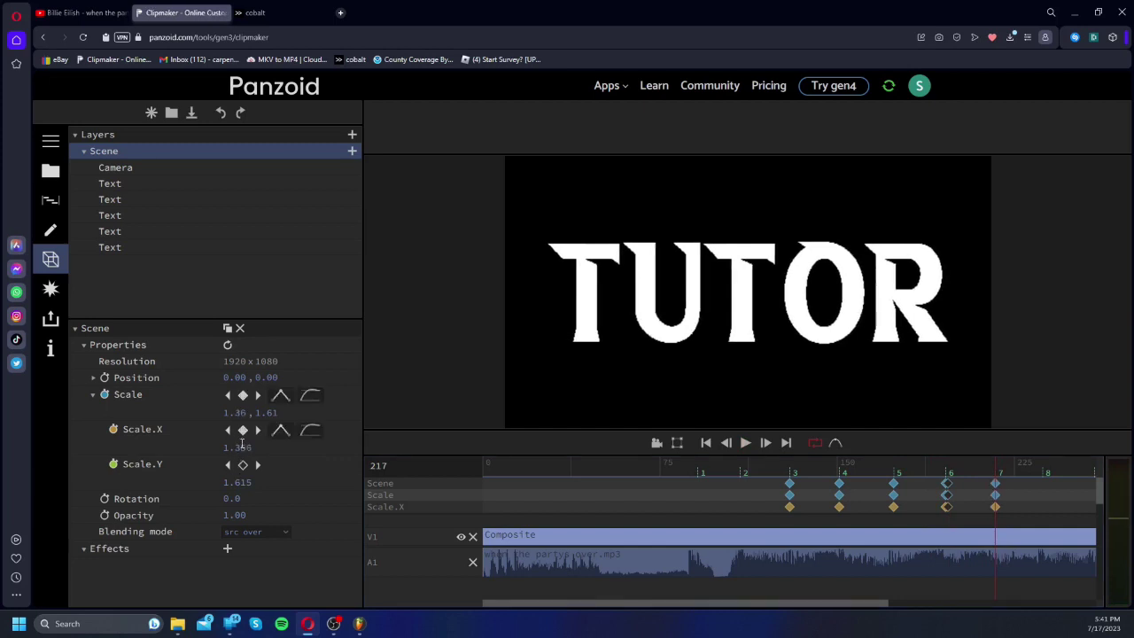
{"action": "left_click", "coordinate": [241, 448]}
{"action": "type", "text": "1"}
{"action": "key", "text": "Return"}
{"action": "double_click", "coordinate": [253, 483]}
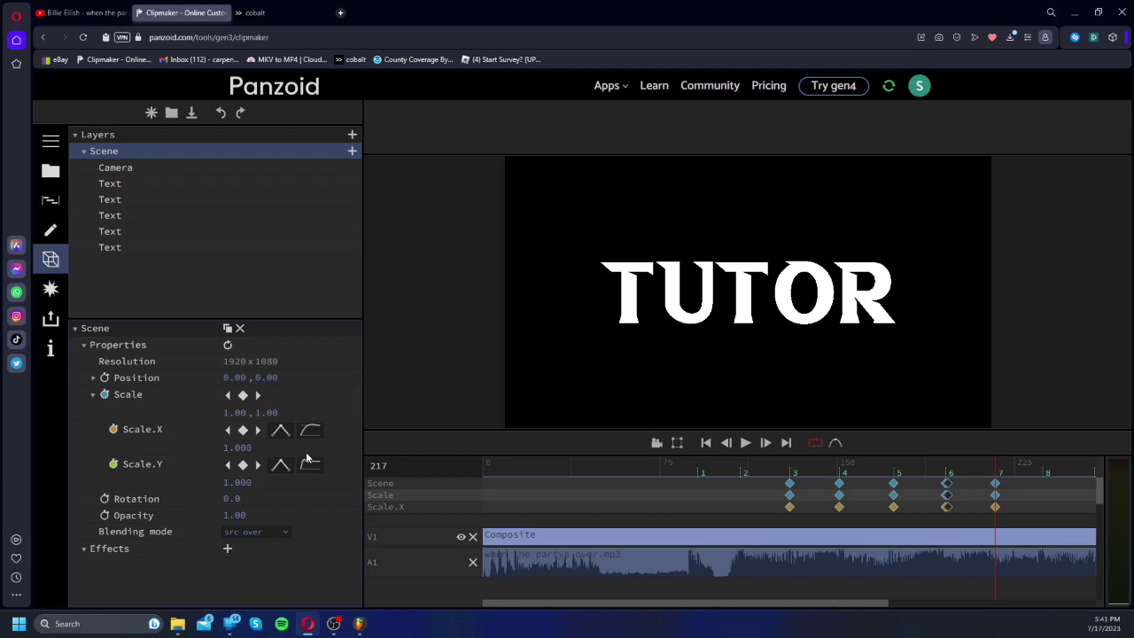
{"action": "left_click", "coordinate": [315, 430]}
{"action": "scroll", "coordinate": [335, 475], "scroll_direction": "down", "scroll_amount": 5}
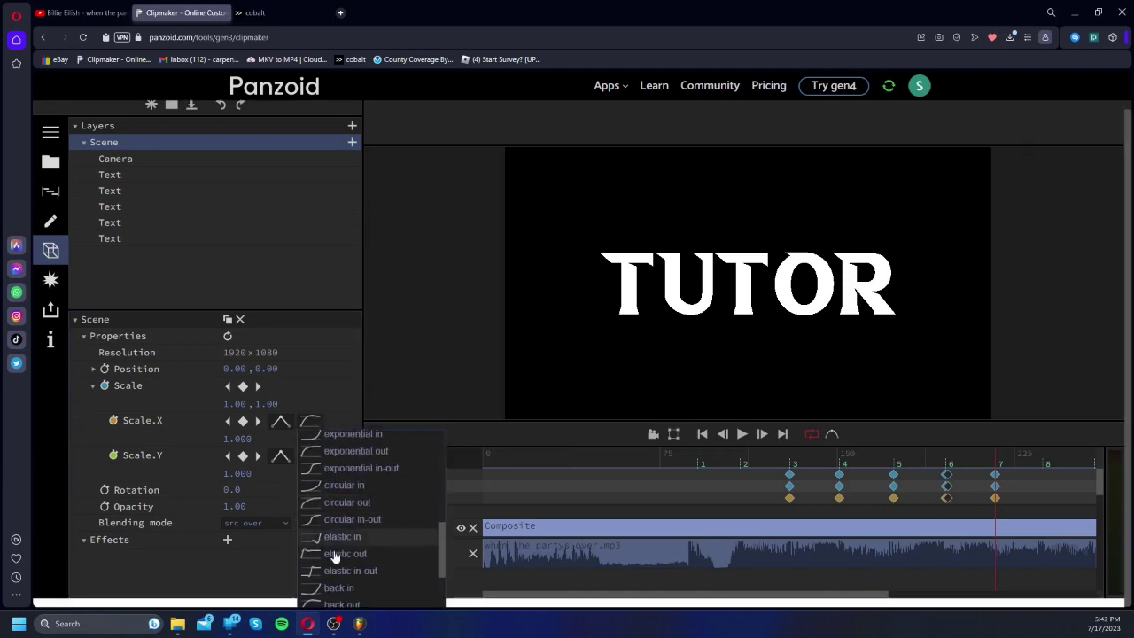
{"action": "left_click", "coordinate": [337, 554]}
Step: Move the Scene's scale keyframe from beat marker 7 to marker 8, and play back from just before marker 6
{"action": "left_click_drag", "start_coordinate": [891, 464], "coordinate": [1046, 491]}
{"action": "left_click", "coordinate": [925, 473]}
{"action": "key", "text": "space"}
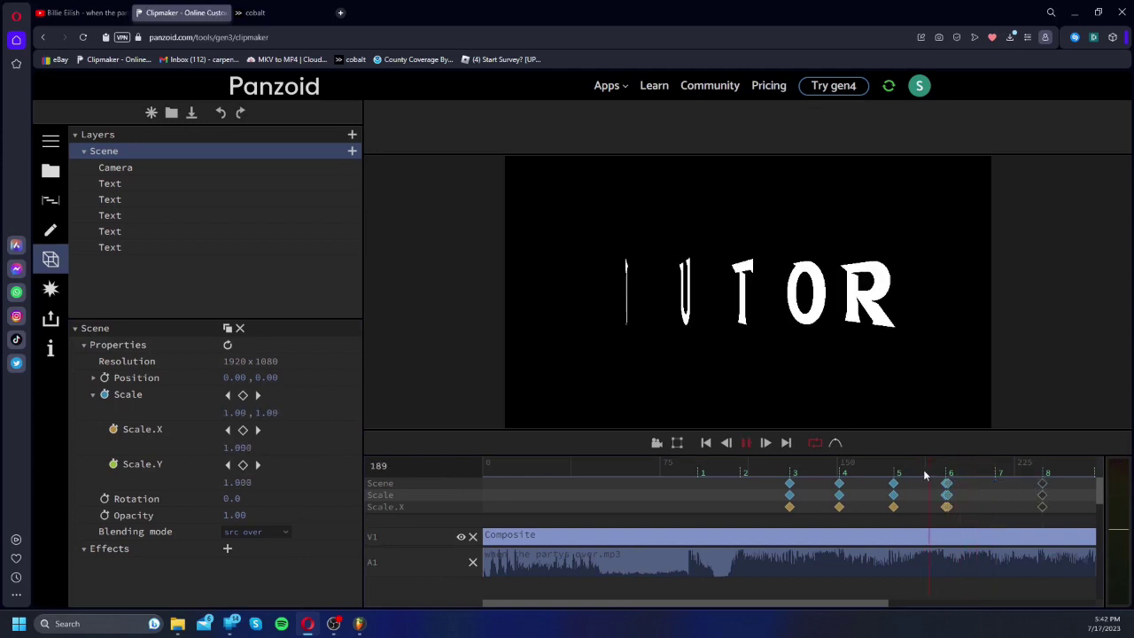
{"action": "key", "text": "space"}
Step: Delete the Scene's extra scale keyframes just after beat marker 6 and at marker 8
{"action": "mouse_move", "coordinate": [950, 472]}
{"action": "left_mouse_down"}
{"action": "mouse_move", "coordinate": [930, 464]}
{"action": "mouse_move", "coordinate": [999, 473]}
{"action": "mouse_move", "coordinate": [938, 470]}
{"action": "left_mouse_up"}
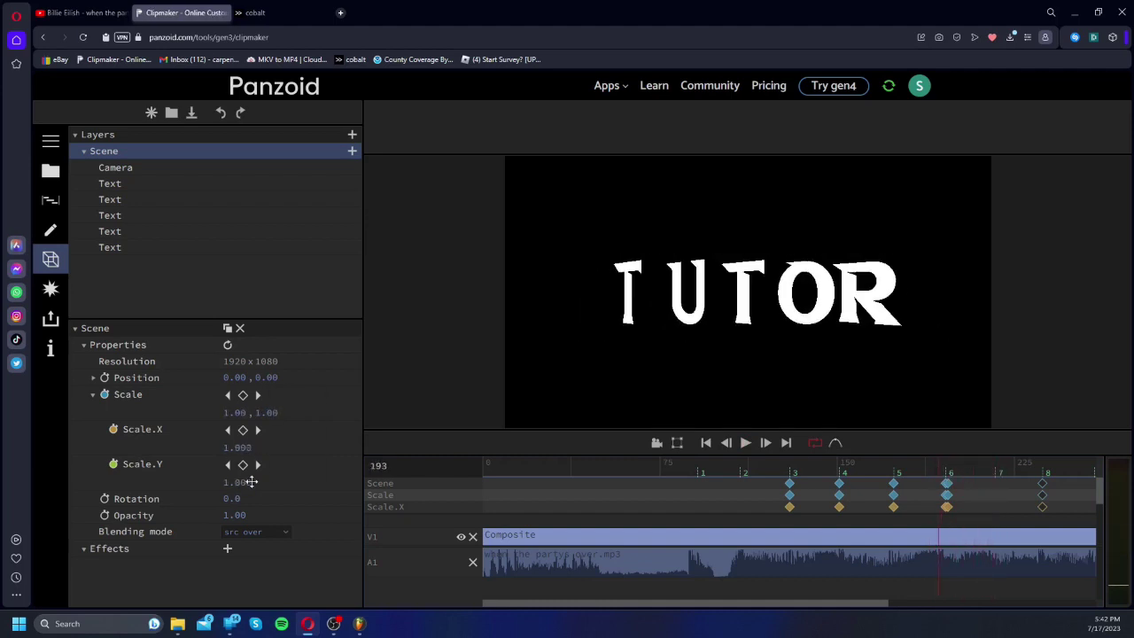
{"action": "double_click", "coordinate": [257, 392]}
{"action": "left_click", "coordinate": [243, 395]}
{"action": "left_click", "coordinate": [260, 398]}
Step: Play back the animation from between beat markers 5 and 6 to check the timing of the beat
{"action": "left_click", "coordinate": [918, 465]}
{"action": "key", "text": "space"}
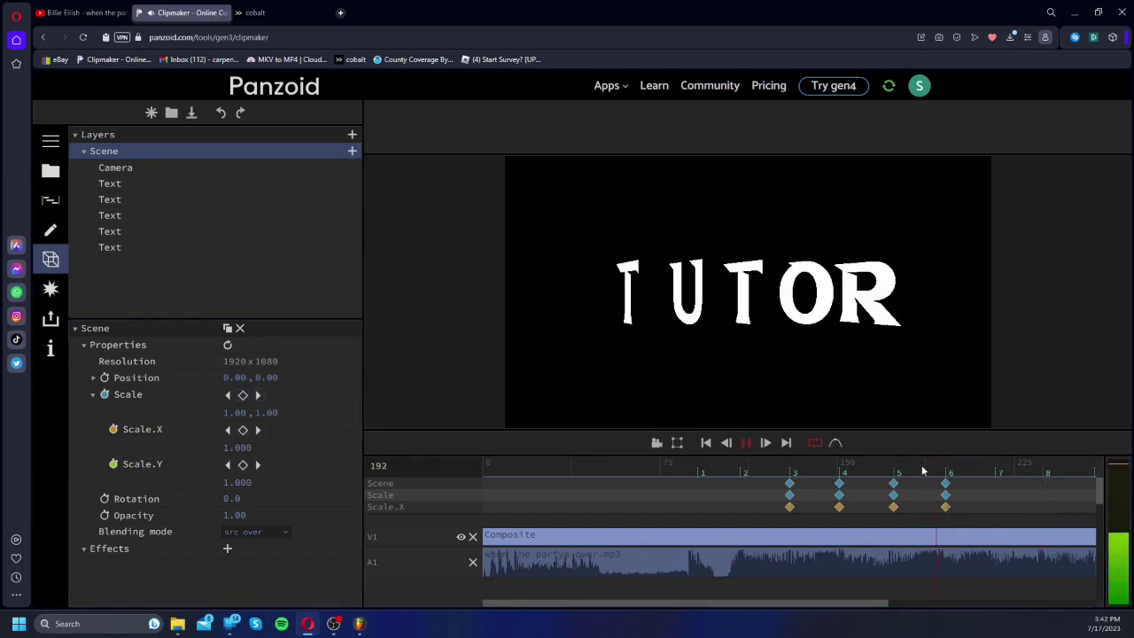
{"action": "key", "text": "space"}
{"action": "left_click_drag", "start_coordinate": [948, 464], "coordinate": [889, 451]}
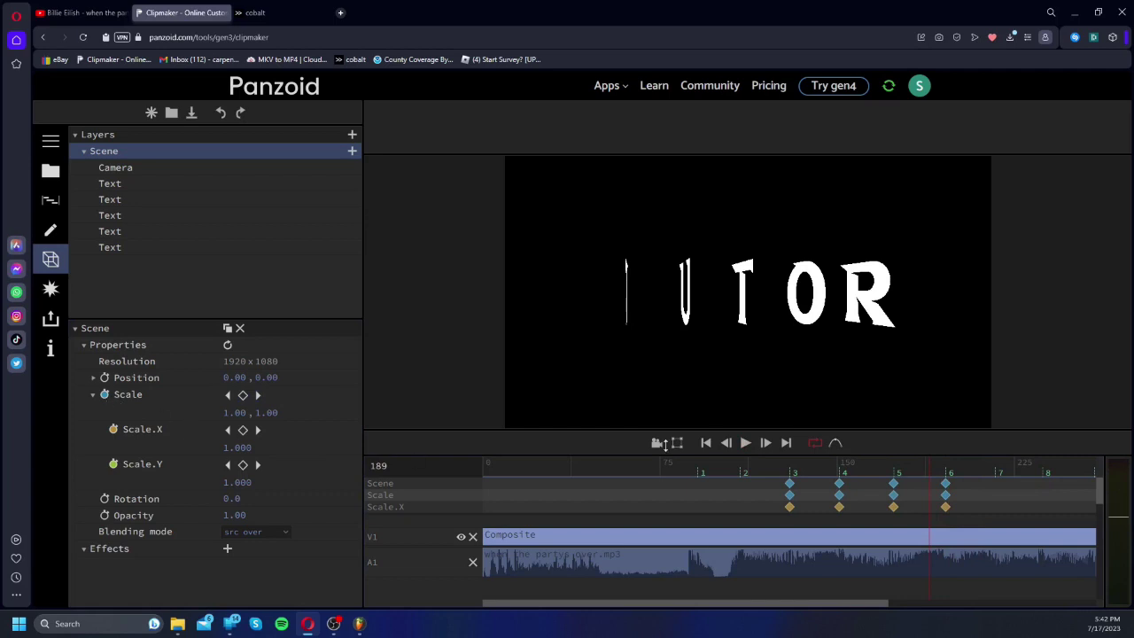
{"action": "left_click", "coordinate": [745, 445]}
Step: Set the Scene's scale to 1.44 at beat marker 6 with an ease-in curve, and preview it from just before marker 5
{"action": "left_click", "coordinate": [948, 464]}
{"action": "left_click", "coordinate": [947, 467]}
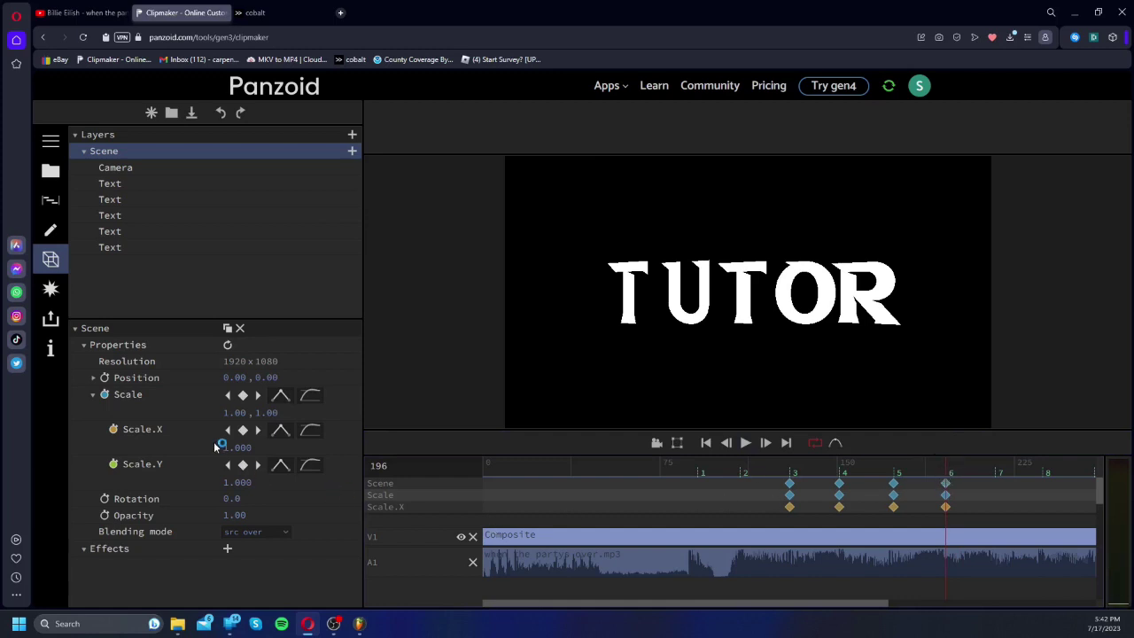
{"action": "left_click_drag", "start_coordinate": [237, 413], "coordinate": [286, 417]}
{"action": "left_click", "coordinate": [310, 395]}
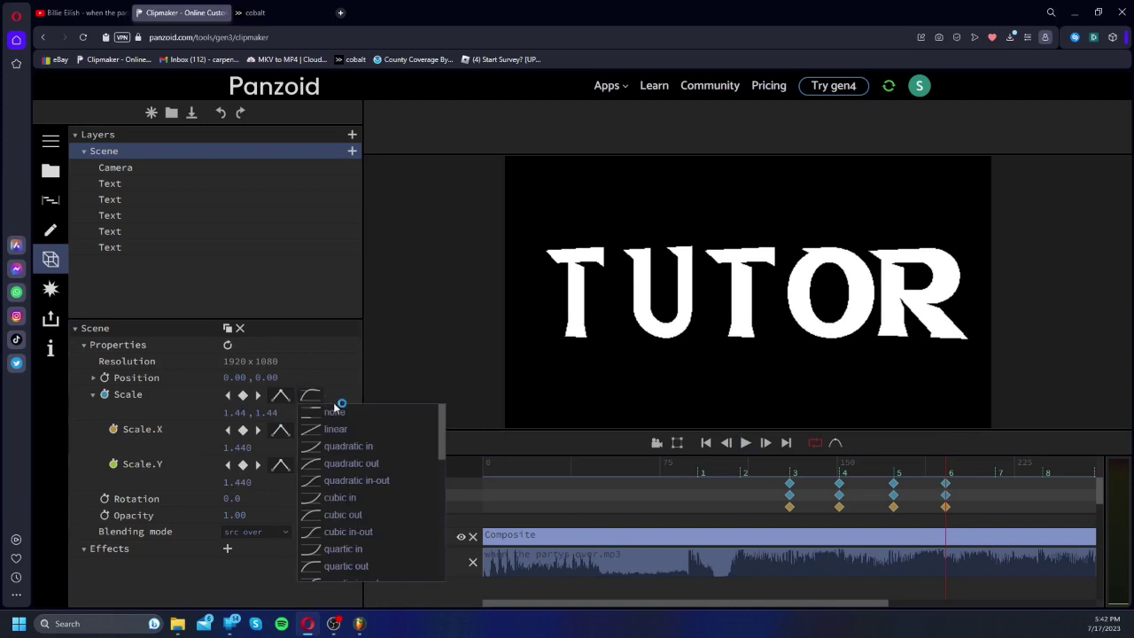
{"action": "scroll", "coordinate": [382, 492], "scroll_direction": "down", "scroll_amount": 3}
{"action": "left_click", "coordinate": [342, 577]}
{"action": "left_click", "coordinate": [886, 470]}
{"action": "key", "text": "space"}
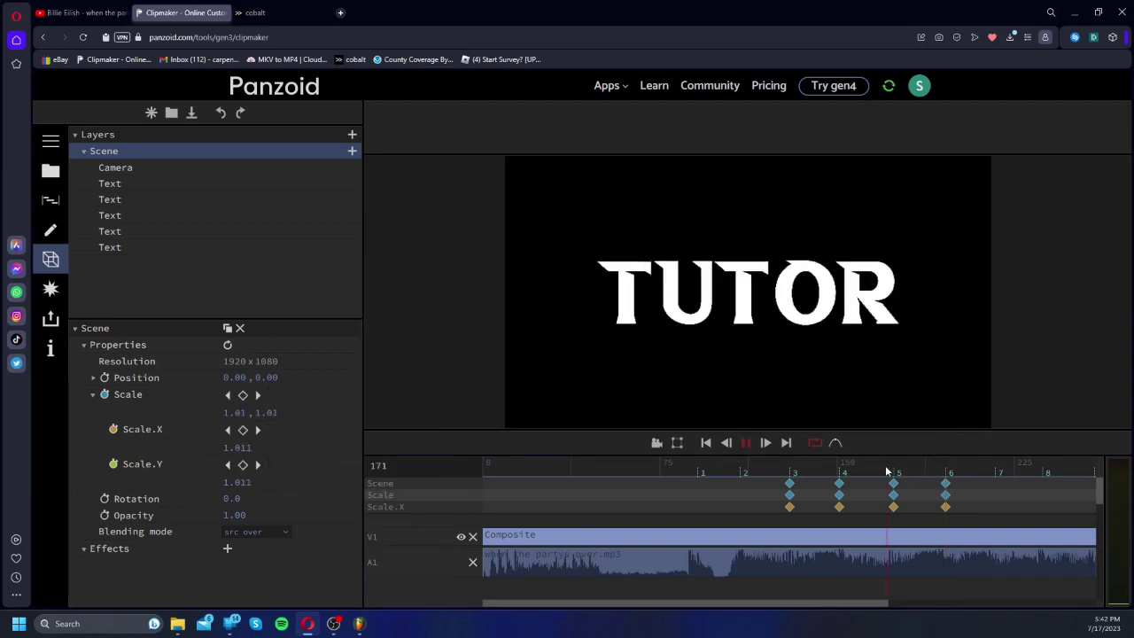
{"action": "key", "text": "space"}
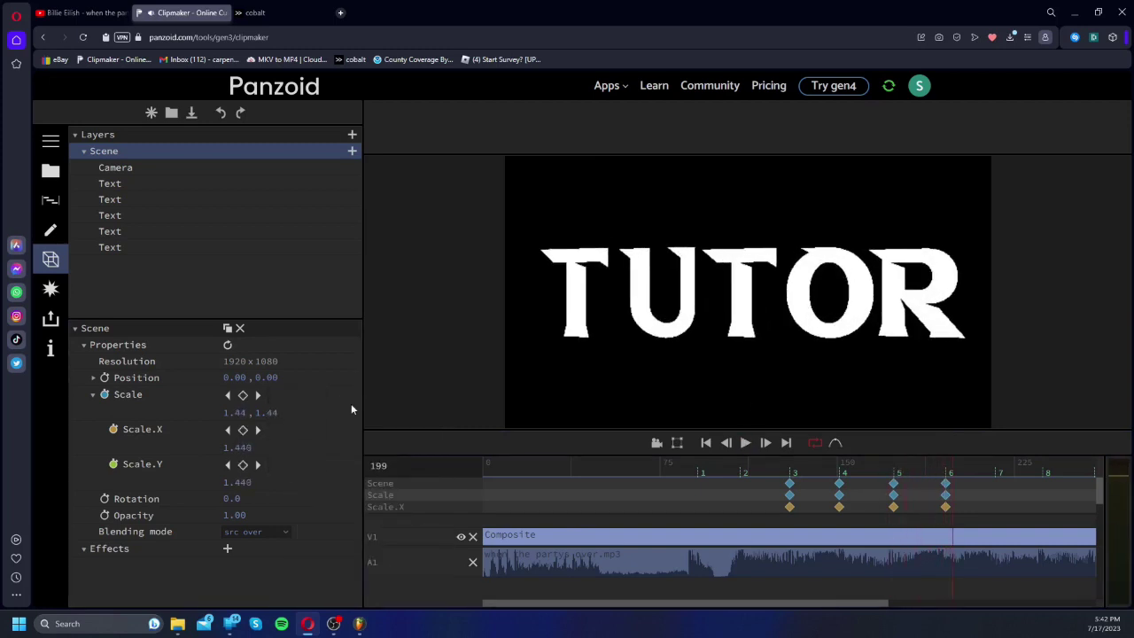
Step: Set the Scene's scale to 1.00 at beat marker 7 with elastic out easing
{"action": "key", "text": "space"}
{"action": "key", "text": "space"}
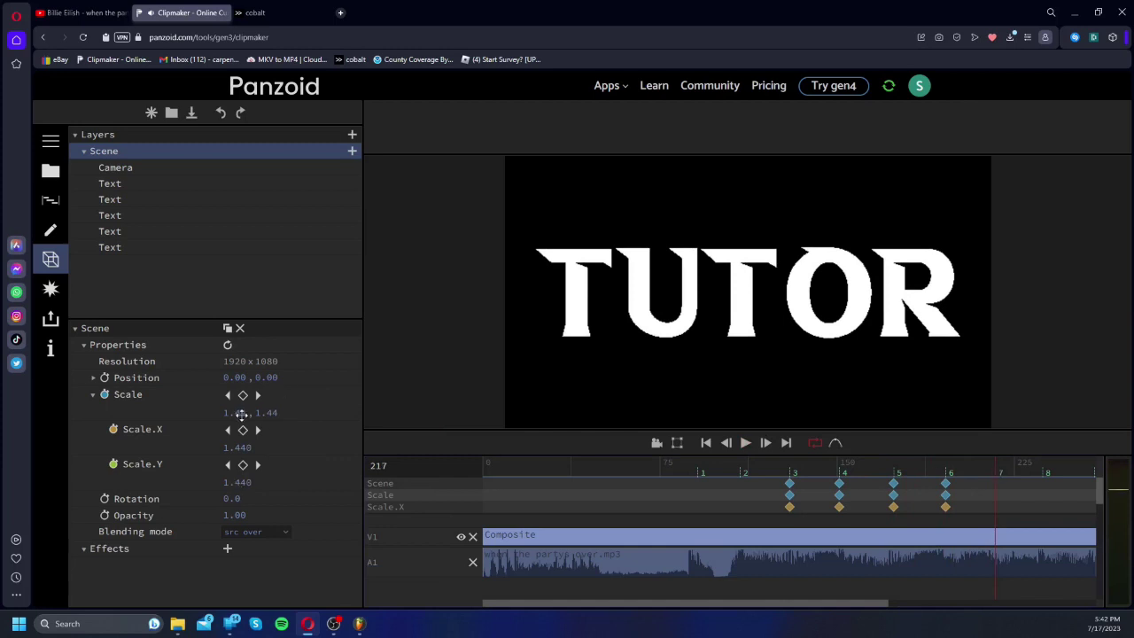
{"action": "left_click_drag", "start_coordinate": [241, 415], "coordinate": [345, 459]}
{"action": "left_click", "coordinate": [310, 396]}
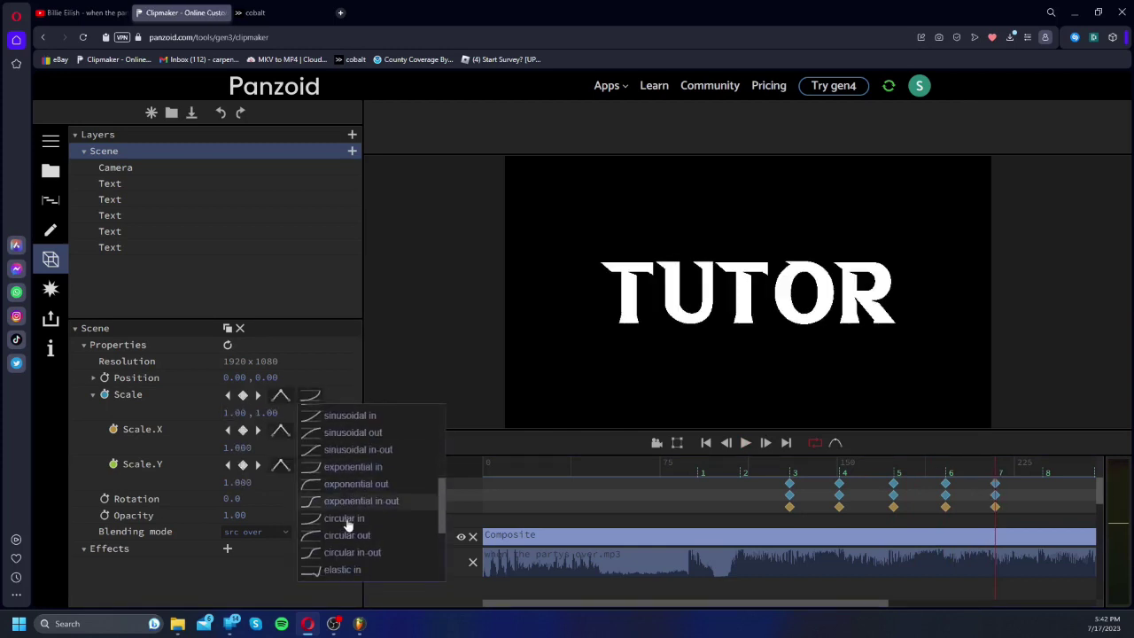
{"action": "scroll", "coordinate": [347, 525], "scroll_direction": "down", "scroll_amount": 2}
{"action": "left_click", "coordinate": [324, 437]}
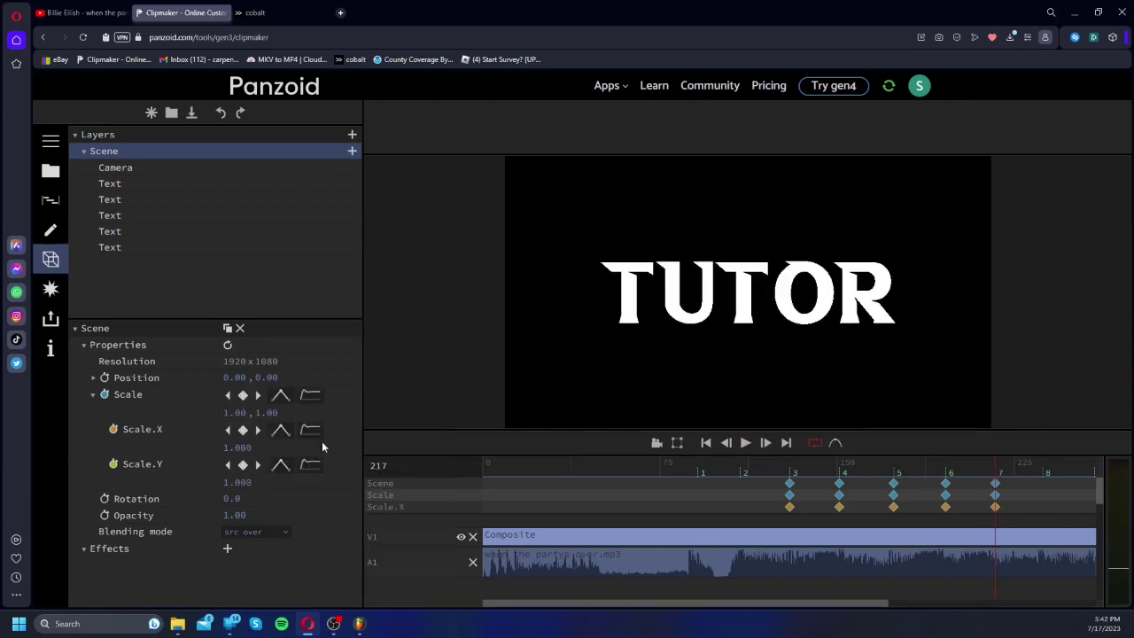
Step: Move the Scene's scale keyframe from beat marker 7 to marker 8, and play back the sequence from marker 3
{"action": "mouse_move", "coordinate": [912, 476]}
{"action": "left_mouse_down"}
{"action": "mouse_move", "coordinate": [981, 479]}
{"action": "mouse_move", "coordinate": [942, 467]}
{"action": "mouse_move", "coordinate": [983, 493]}
{"action": "left_mouse_up"}
{"action": "left_click_drag", "start_coordinate": [1037, 493], "coordinate": [1042, 491]}
{"action": "key", "text": "space"}
{"action": "key", "text": "space"}
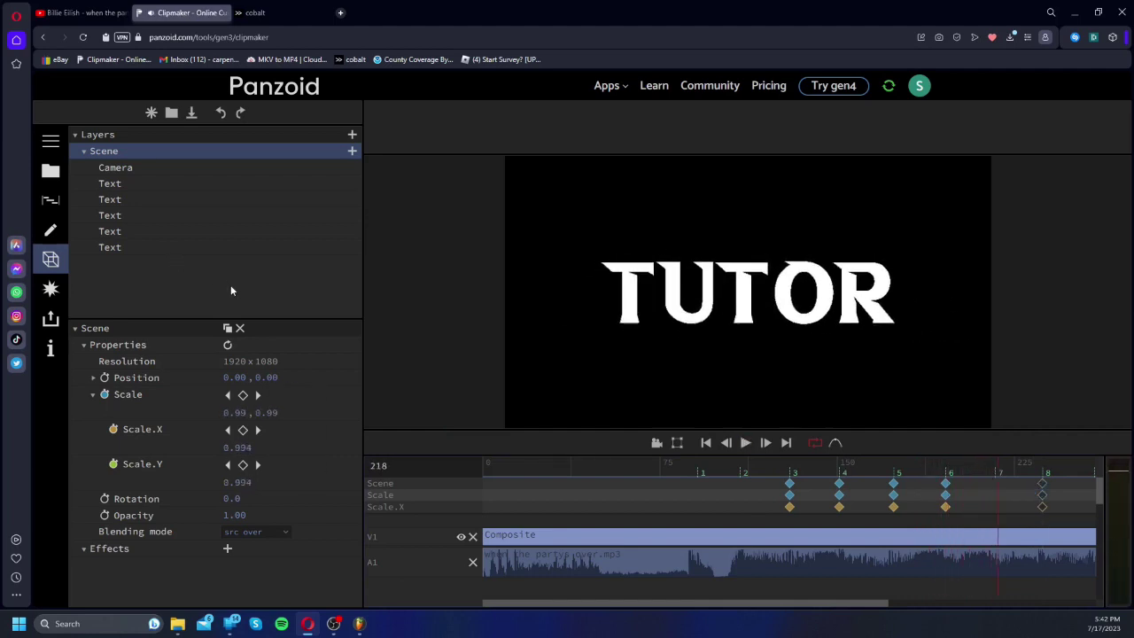
{"action": "left_click", "coordinate": [787, 470]}
{"action": "key", "text": "space"}
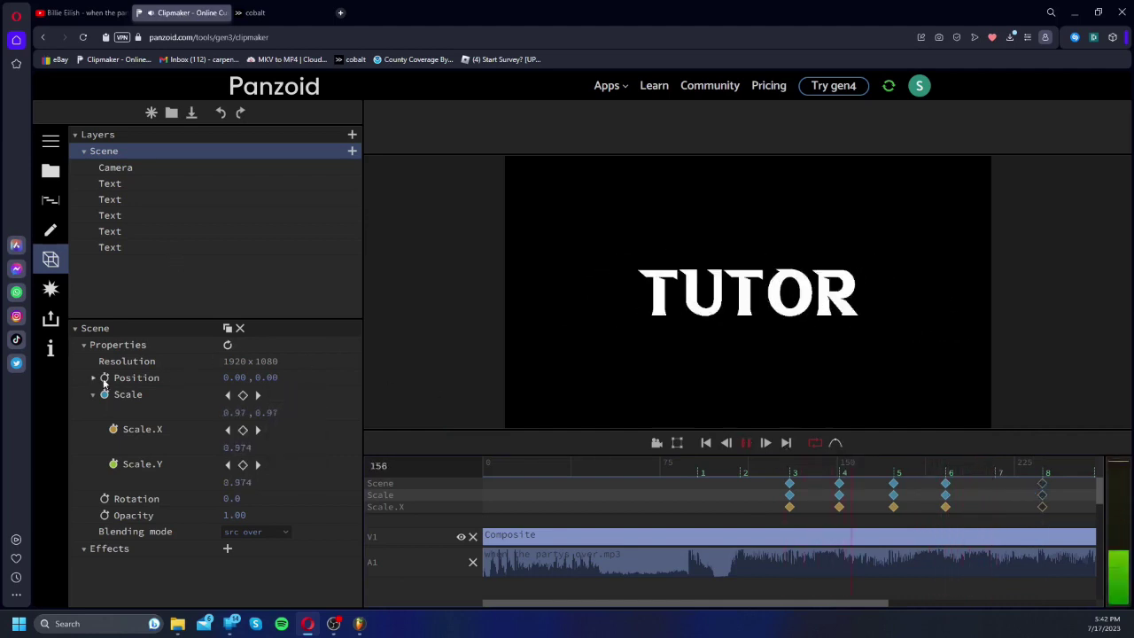
{"action": "key", "text": "space"}
Step: Enable rotation keyframing on the Scene at beat marker 6, and play on to around marker 7
{"action": "left_click", "coordinate": [92, 395]}
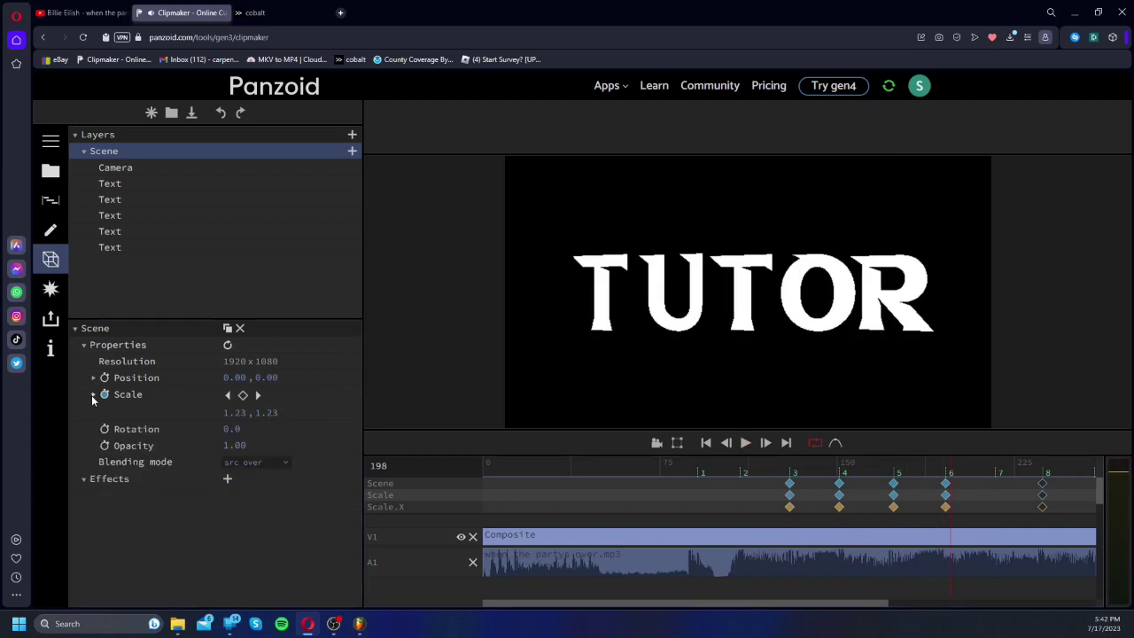
{"action": "left_click", "coordinate": [945, 476]}
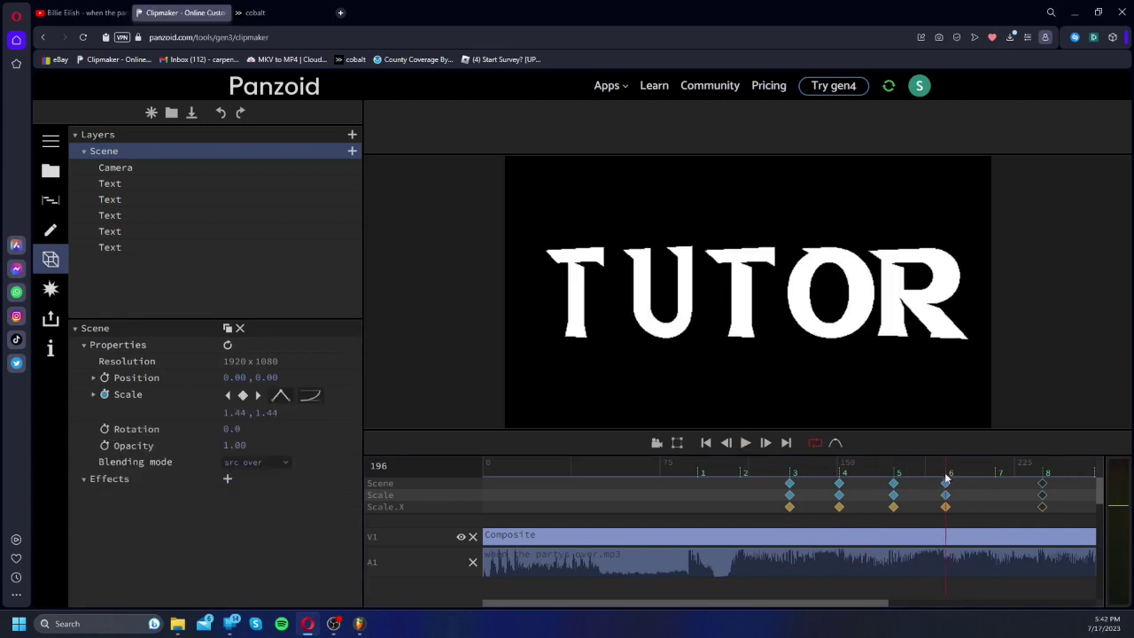
{"action": "left_click", "coordinate": [105, 429]}
{"action": "key", "text": "space"}
{"action": "key", "text": "space"}
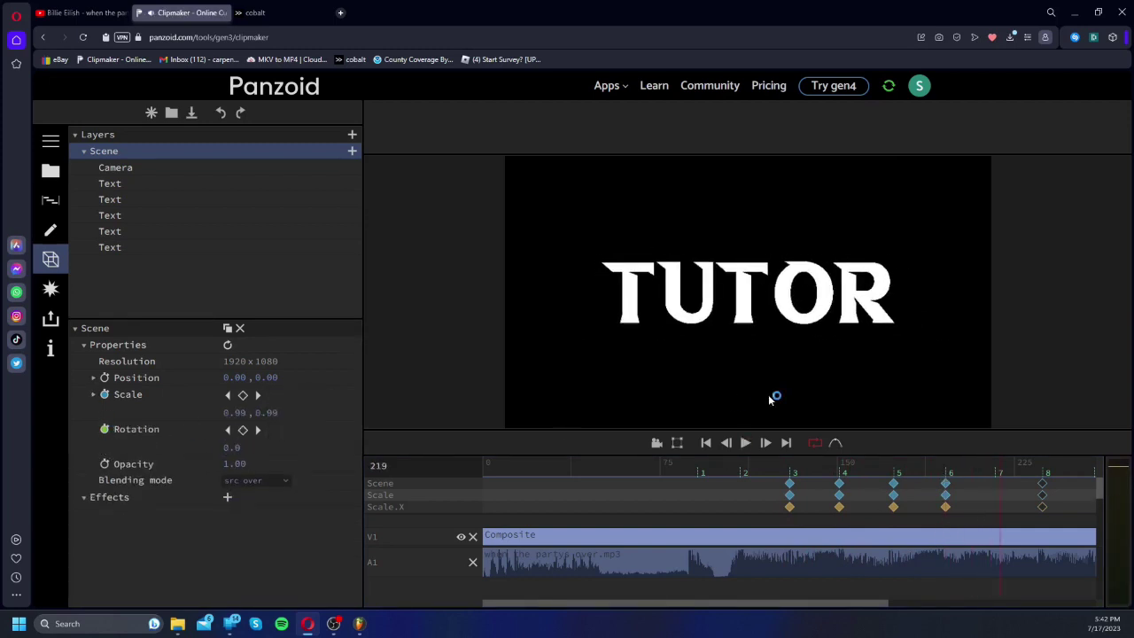
Step: Set the Scene's rotation to -180 at beat marker 7
{"action": "left_click", "coordinate": [994, 474]}
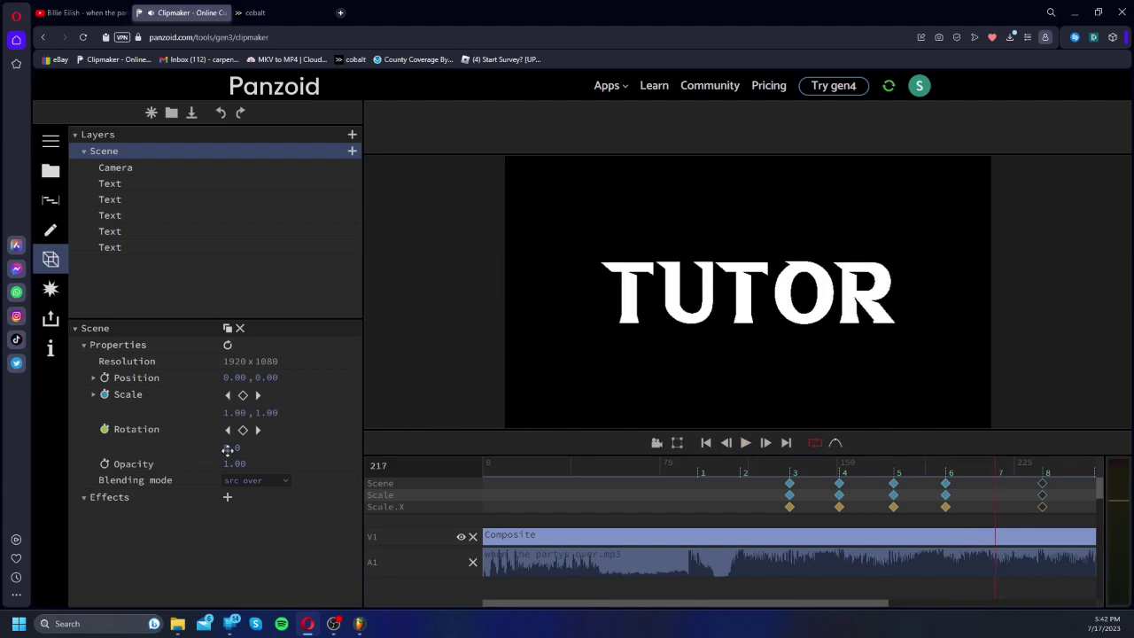
{"action": "left_click_drag", "start_coordinate": [227, 449], "coordinate": [666, 427]}
{"action": "left_click", "coordinate": [235, 441]}
{"action": "type", "text": "180"}
{"action": "key", "text": "Return"}
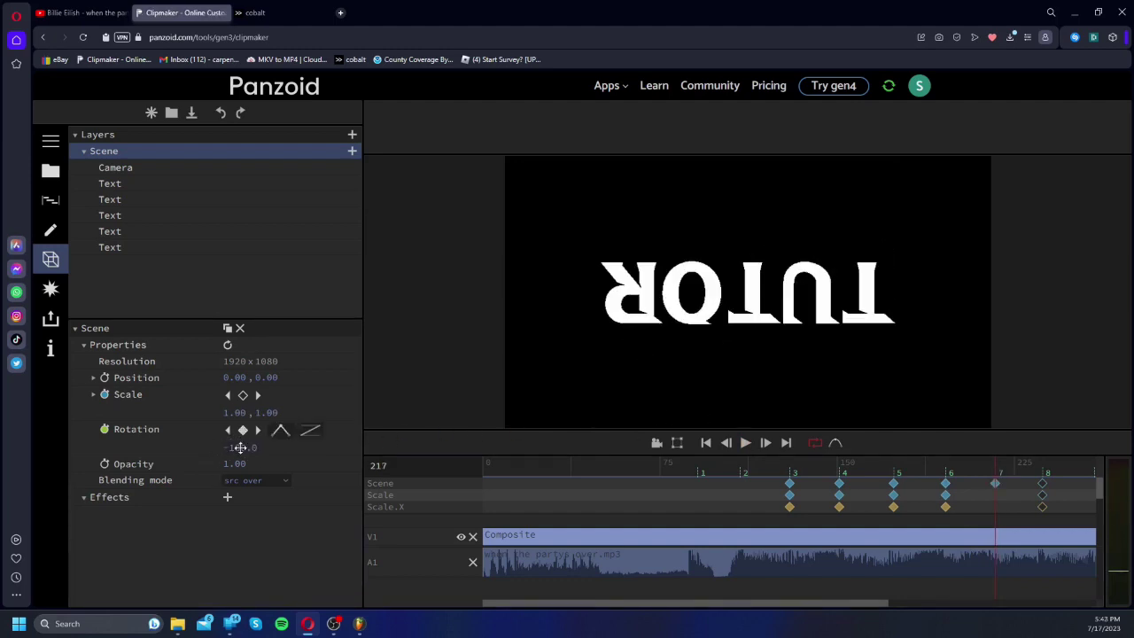
Step: Try exponential in-out easing on the Scene's rotation keyframe at beat marker 7, and change it to circular in-out
{"action": "left_click", "coordinate": [311, 430]}
{"action": "scroll", "coordinate": [355, 549], "scroll_direction": "down", "scroll_amount": 5}
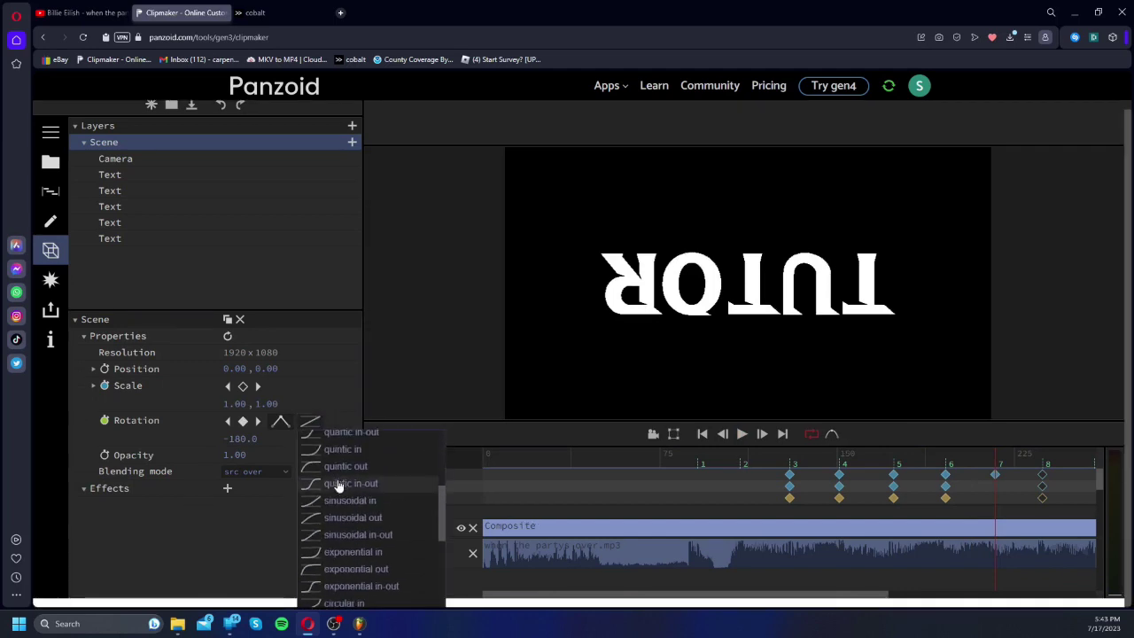
{"action": "left_click", "coordinate": [346, 587]}
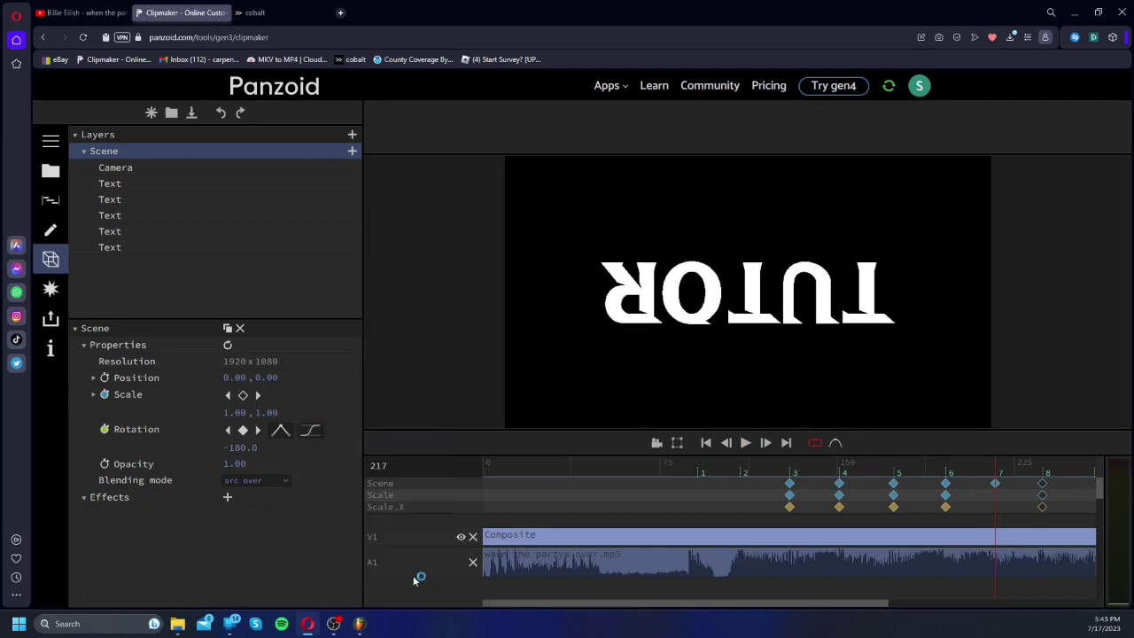
{"action": "left_click", "coordinate": [310, 432]}
{"action": "scroll", "coordinate": [359, 540], "scroll_direction": "down", "scroll_amount": 5}
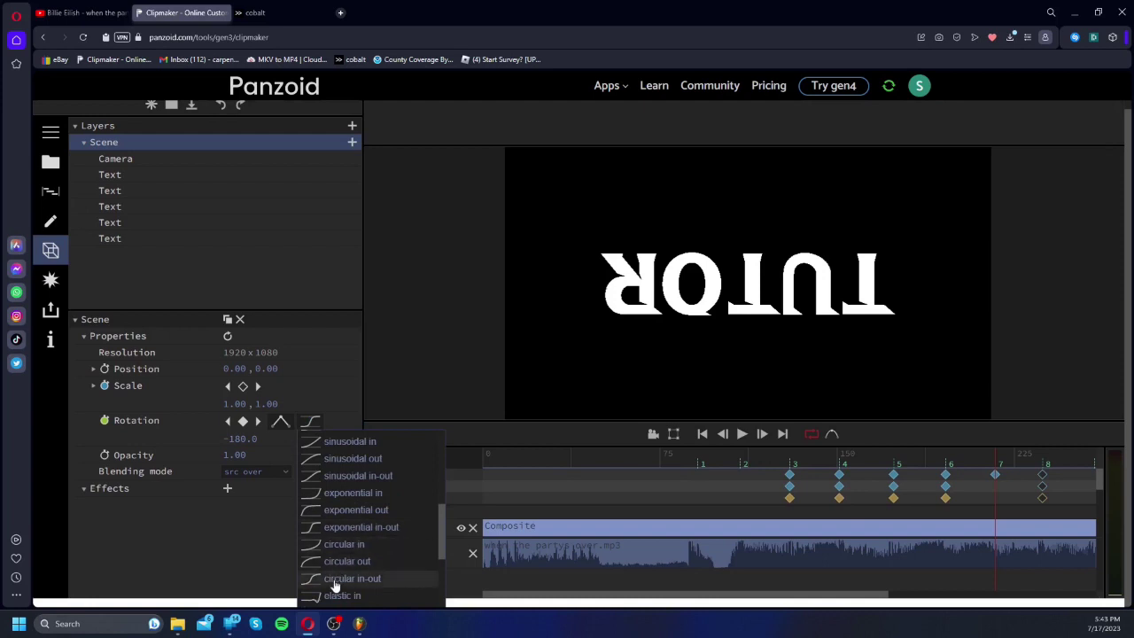
{"action": "left_click", "coordinate": [335, 580]}
Step: Play back the Scene's rotation from around beat marker 6 with the later markers in view on the timeline
{"action": "key", "text": "space"}
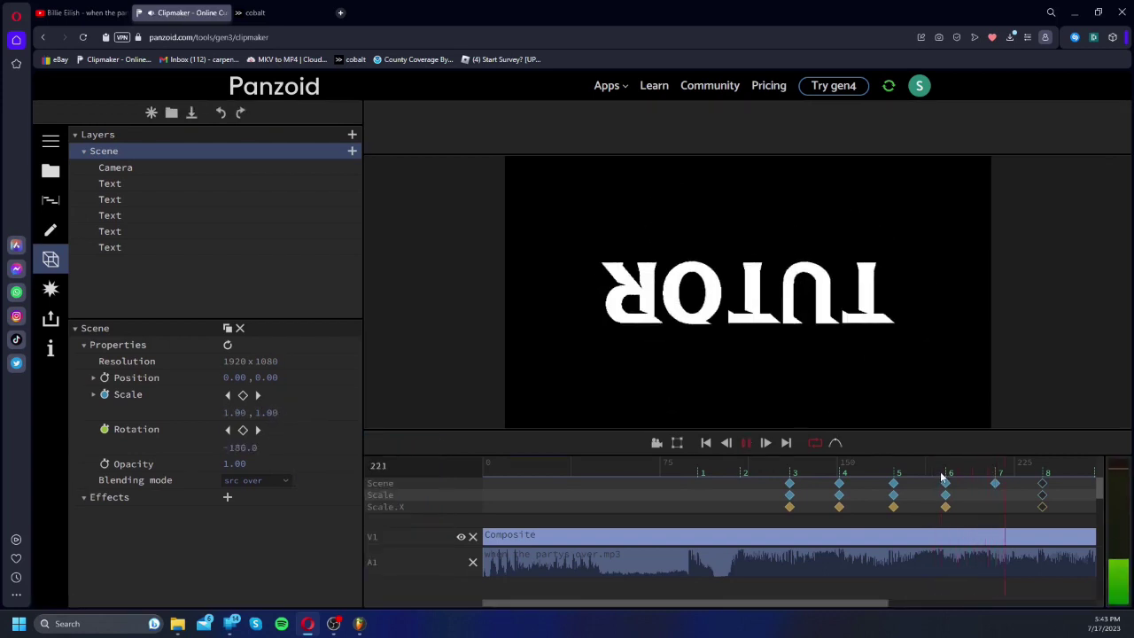
{"action": "key", "text": "space"}
{"action": "left_click_drag", "start_coordinate": [783, 605], "coordinate": [841, 528]}
{"action": "left_click", "coordinate": [807, 465]}
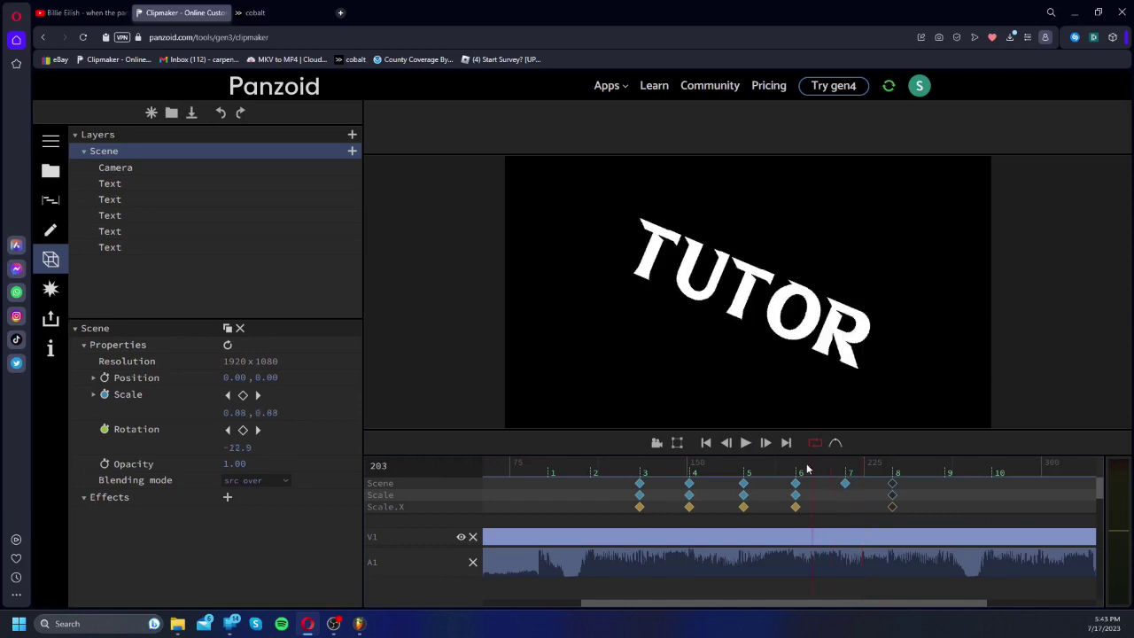
Step: Replay the Scene's rotation between beat markers 6 and 7 to check its timing against the music
{"action": "key", "text": "space"}
{"action": "key", "text": "space"}
{"action": "left_click", "coordinate": [806, 462]}
{"action": "left_click", "coordinate": [799, 459]}
{"action": "key", "text": "space"}
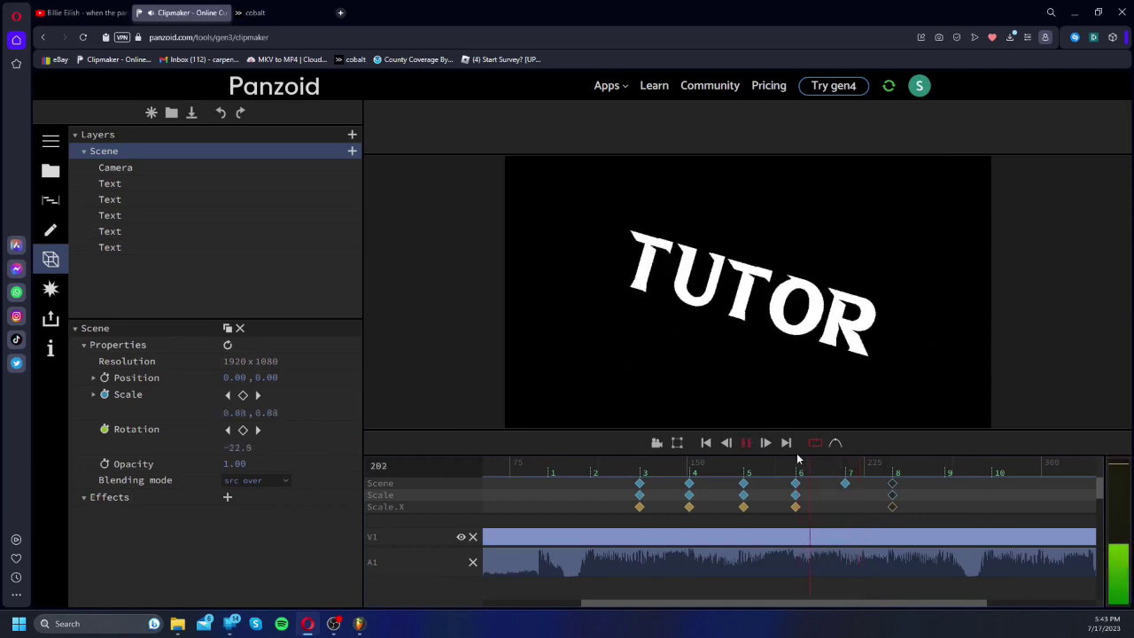
{"action": "key", "text": "space"}
Step: Try starting the Scene's rotation midway between beat markers 5 and 6, and just ahead of marker 6, playing back each position
{"action": "mouse_move", "coordinate": [802, 513]}
{"action": "left_mouse_down"}
{"action": "mouse_move", "coordinate": [827, 560]}
{"action": "mouse_move", "coordinate": [791, 529]}
{"action": "left_mouse_up"}
{"action": "left_click", "coordinate": [744, 469]}
{"action": "key", "text": "space"}
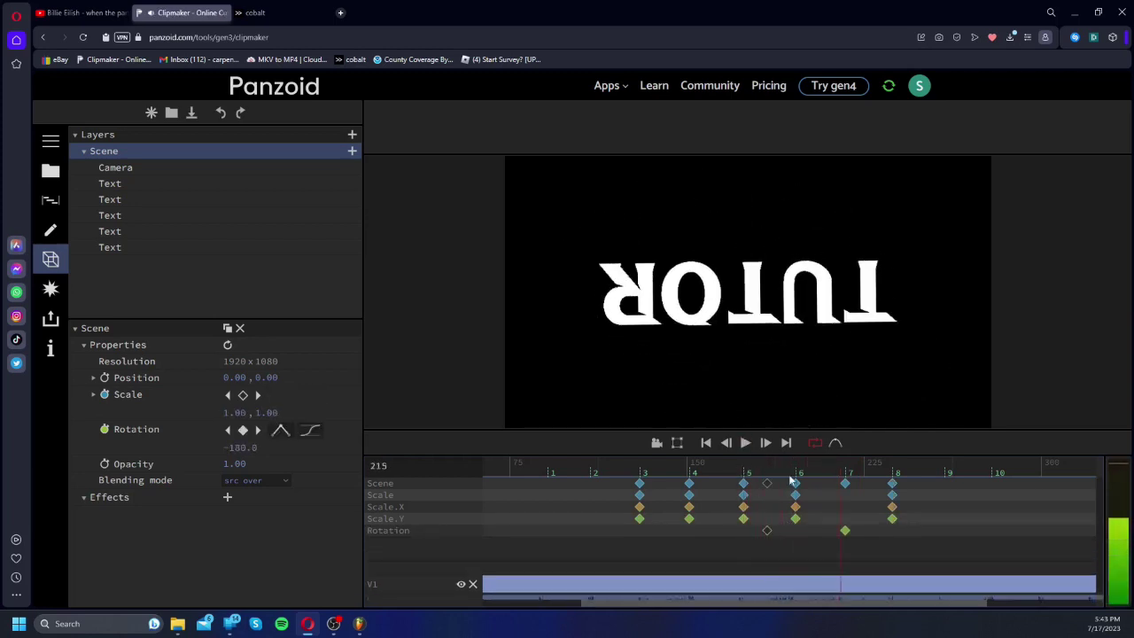
{"action": "key", "text": "space"}
{"action": "left_click_drag", "start_coordinate": [767, 530], "coordinate": [789, 530]}
{"action": "key", "text": "space"}
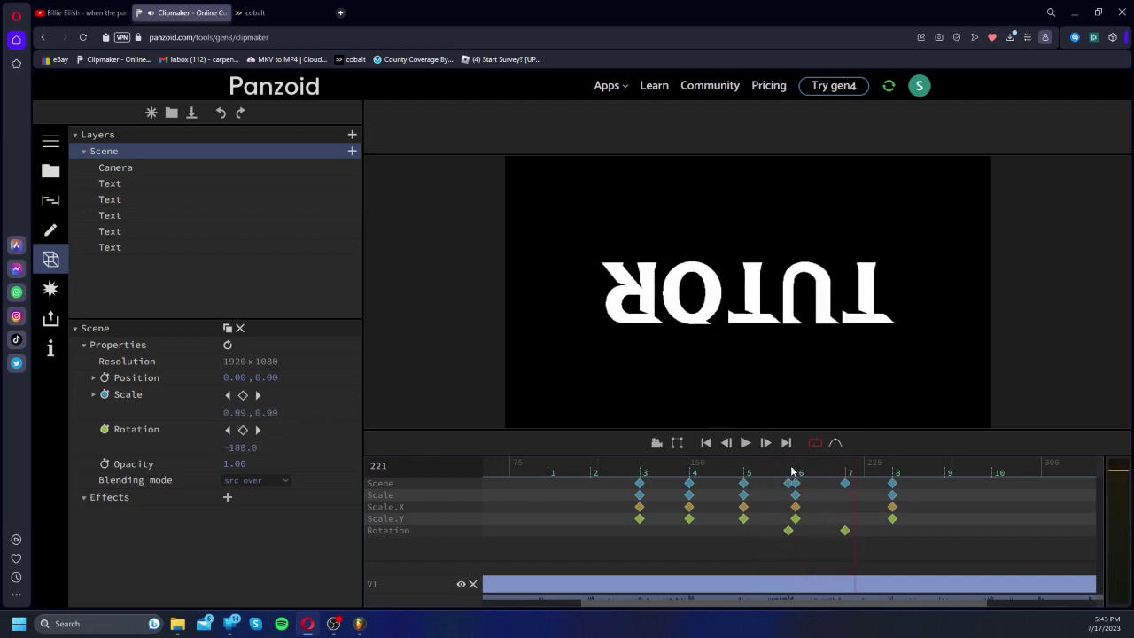
{"action": "key", "text": "space"}
Step: Try nudging the first rotation keyframe to slightly different positions ahead of beat marker 6, previewing the timing each time
{"action": "left_click_drag", "start_coordinate": [789, 532], "coordinate": [781, 529]}
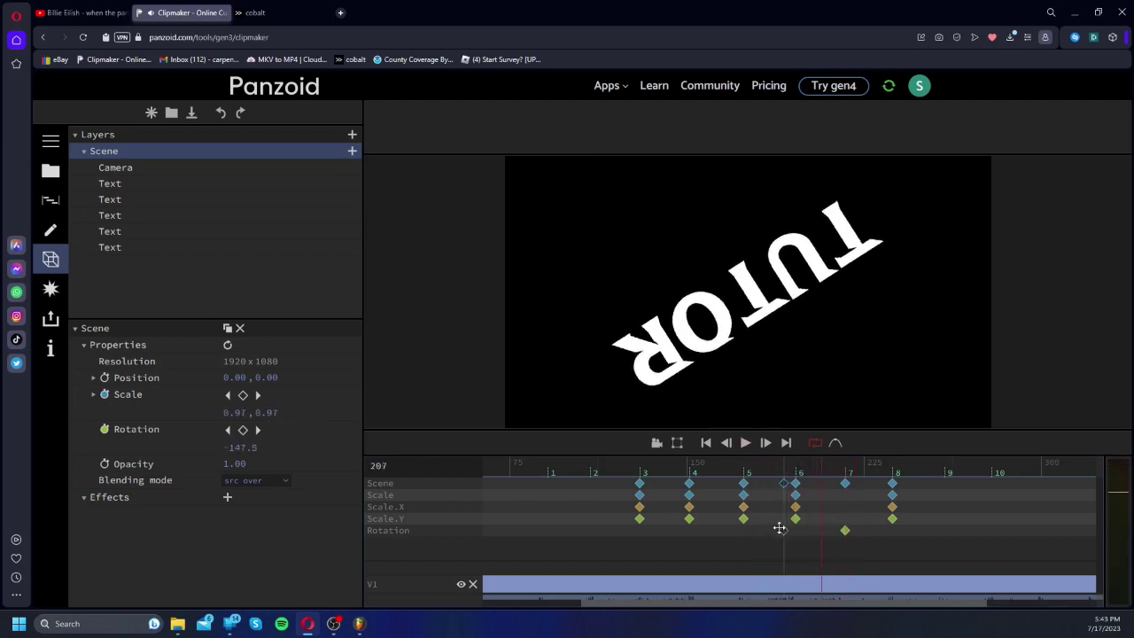
{"action": "key", "text": "space"}
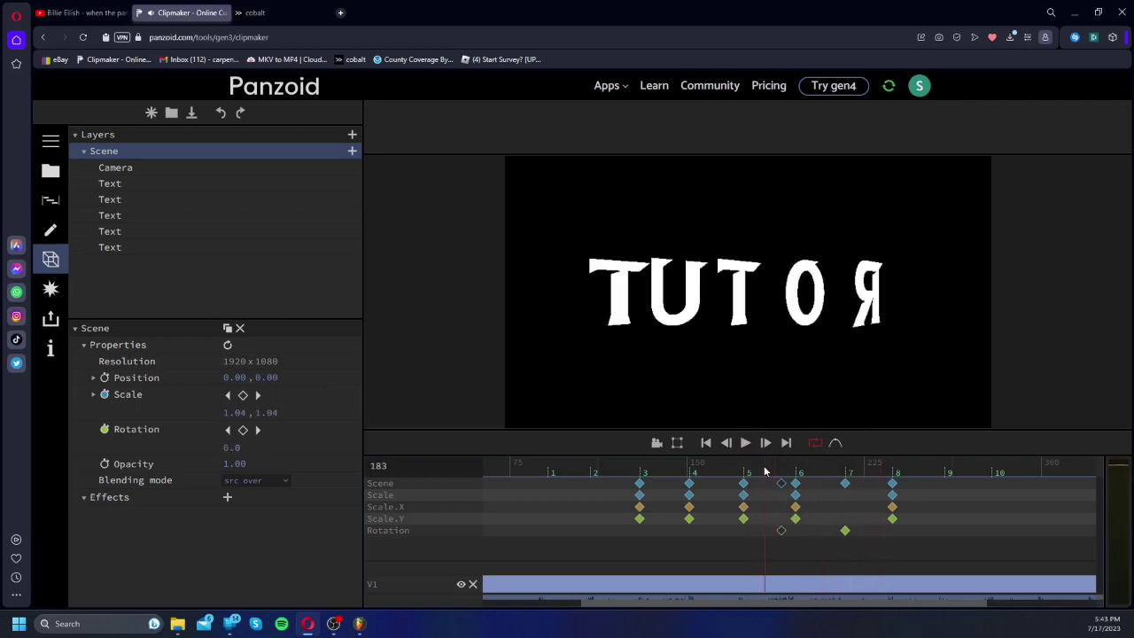
{"action": "key", "text": "space"}
{"action": "left_click_drag", "start_coordinate": [781, 529], "coordinate": [785, 529]}
{"action": "key", "text": "space"}
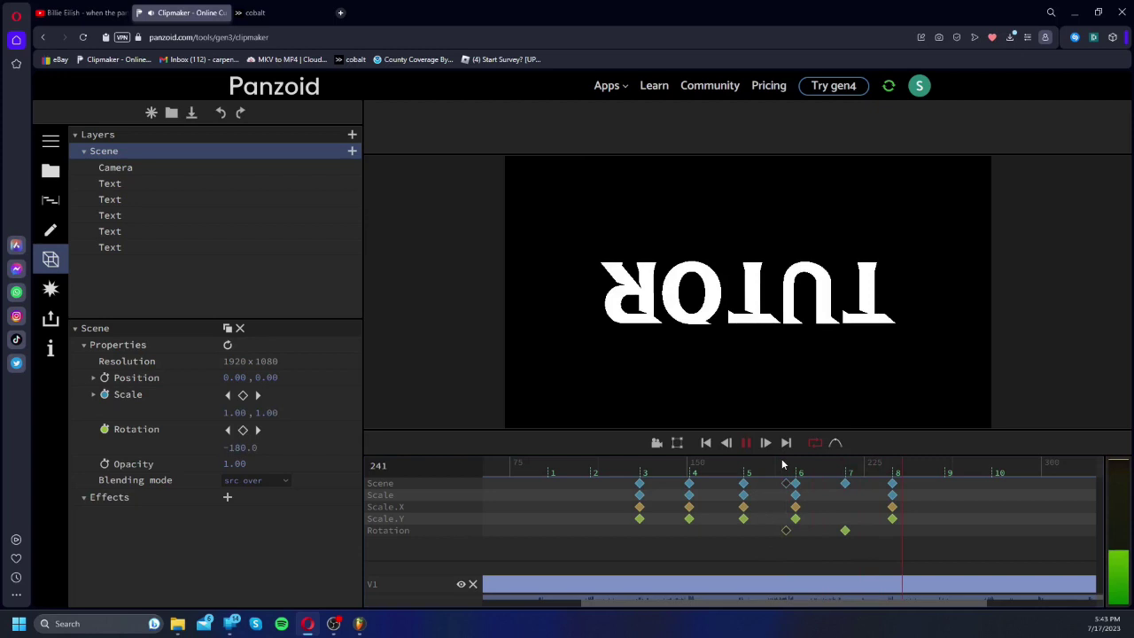
{"action": "left_click", "coordinate": [786, 470]}
{"action": "left_click_drag", "start_coordinate": [785, 470], "coordinate": [821, 461]}
{"action": "key", "text": "space"}
{"action": "key", "text": "space"}
Step: Move the first rotation keyframe of the Scene back onto beat marker 6 and play the rotation
{"action": "left_click_drag", "start_coordinate": [785, 529], "coordinate": [795, 530]}
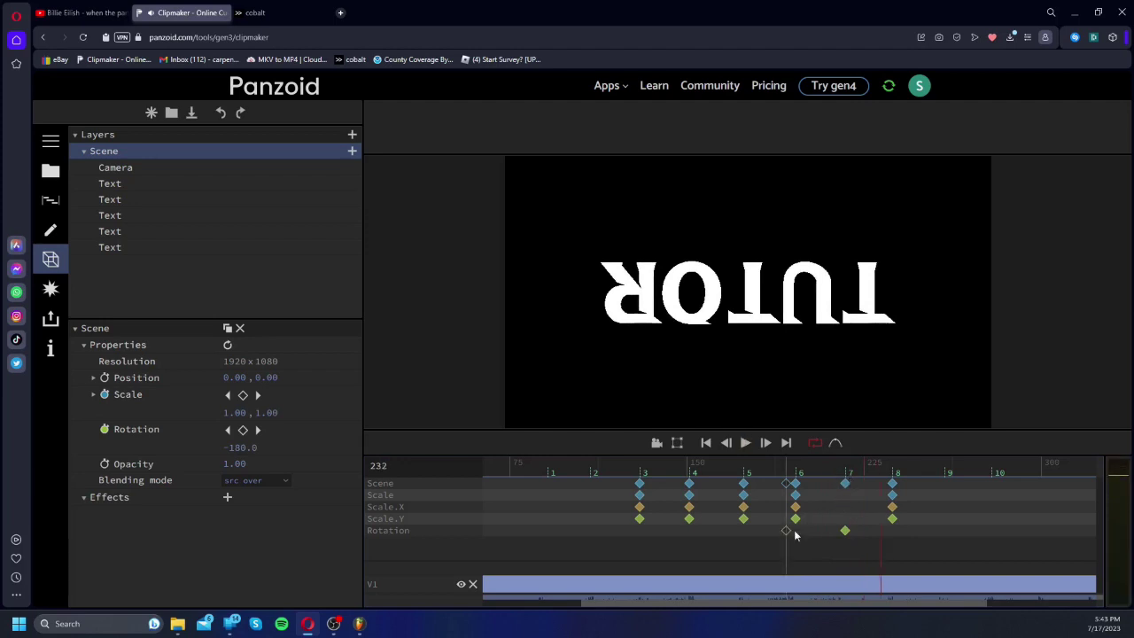
{"action": "left_click", "coordinate": [781, 471]}
{"action": "key", "text": "space"}
{"action": "key", "text": "space"}
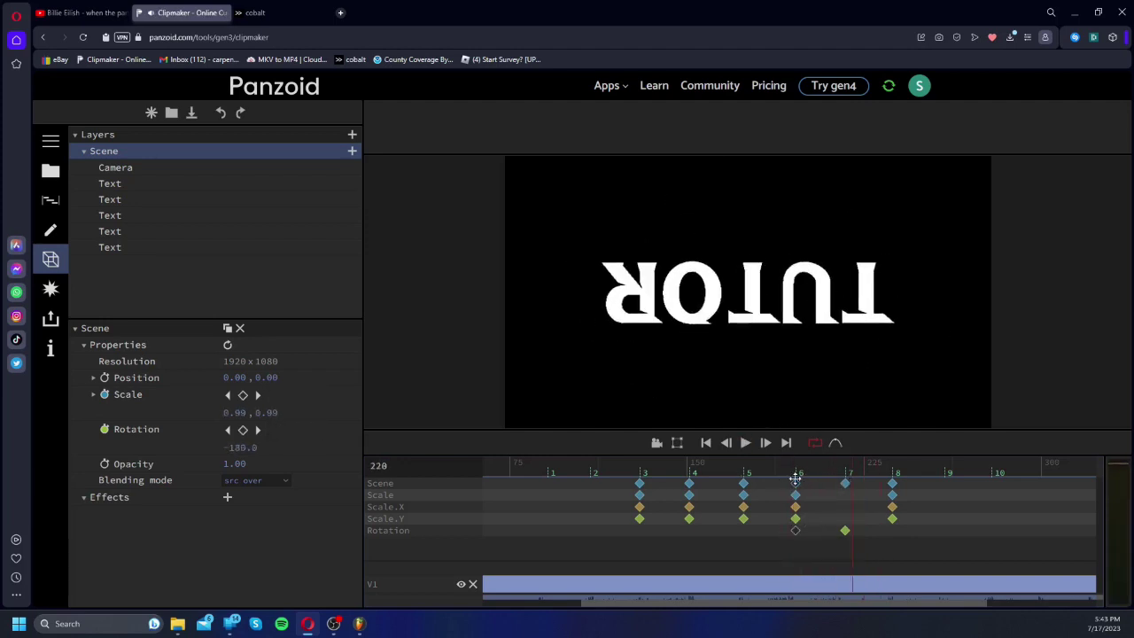
Step: Change the easing of the Scene's rotation keyframe at beat marker 7 to circular in, and play on to marker 8
{"action": "left_click", "coordinate": [844, 481]}
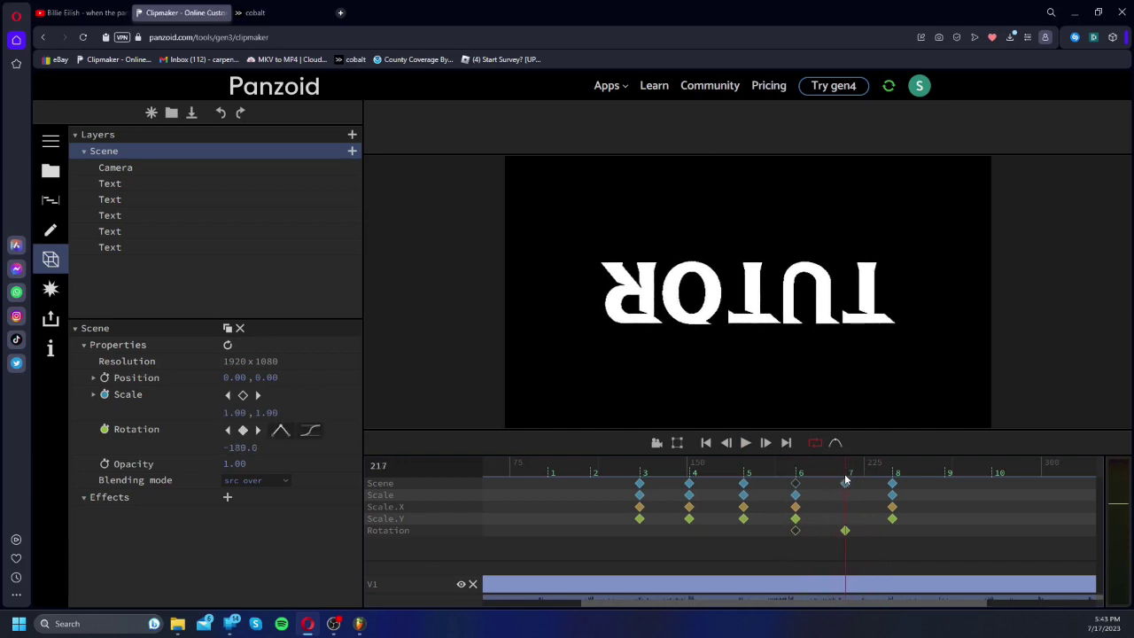
{"action": "left_click", "coordinate": [308, 437]}
{"action": "scroll", "coordinate": [351, 507], "scroll_direction": "down", "scroll_amount": 2}
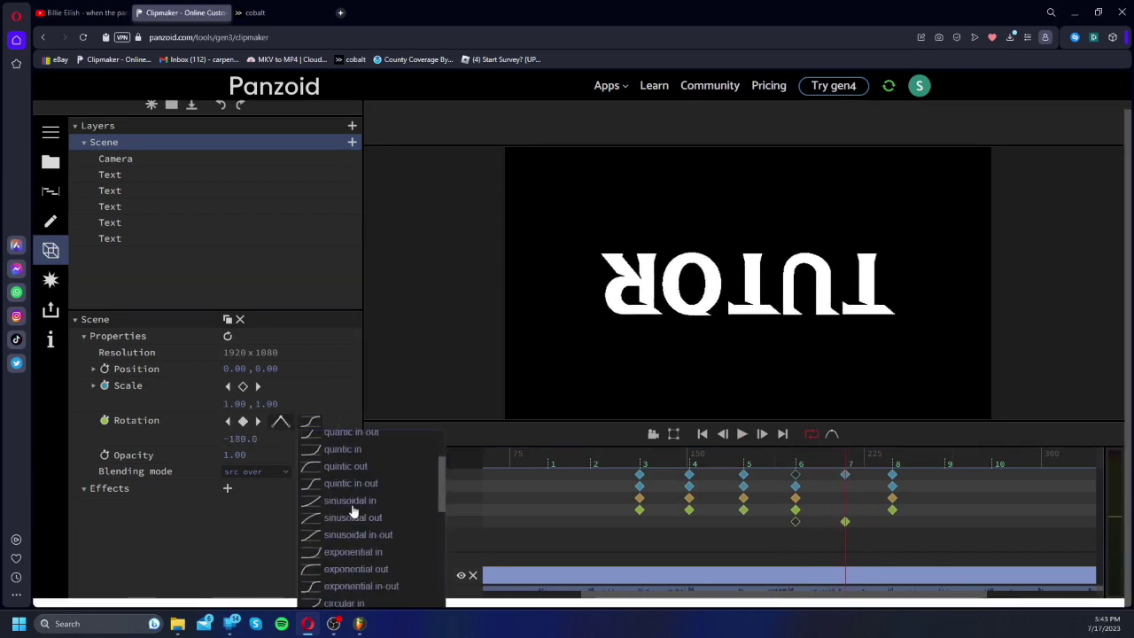
{"action": "left_click", "coordinate": [326, 604]}
{"action": "key", "text": "space"}
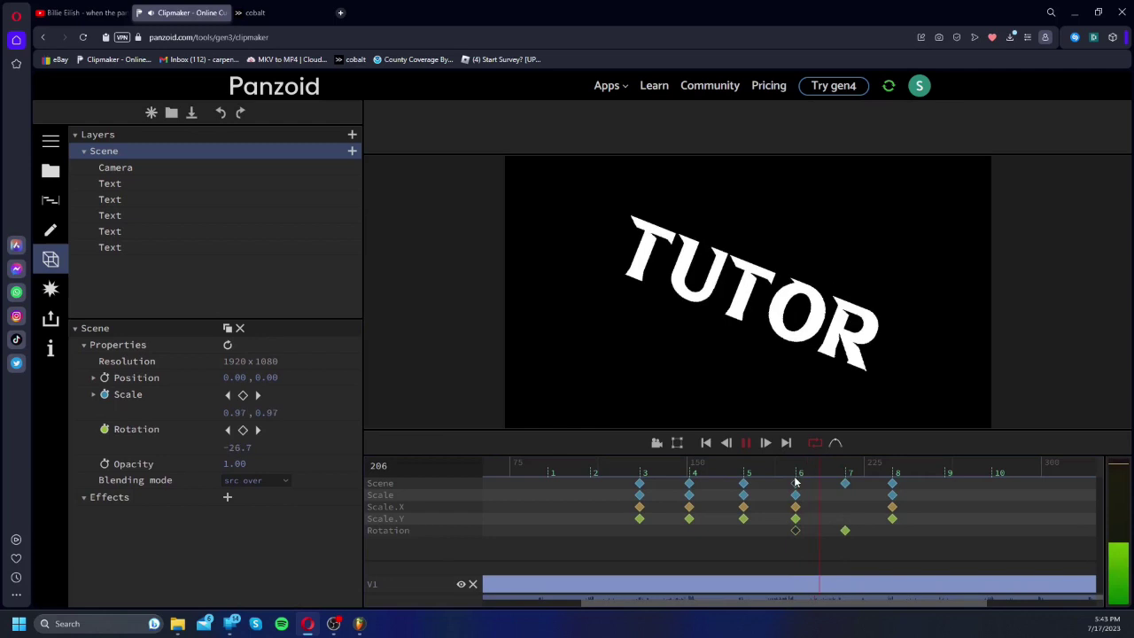
{"action": "key", "text": "space"}
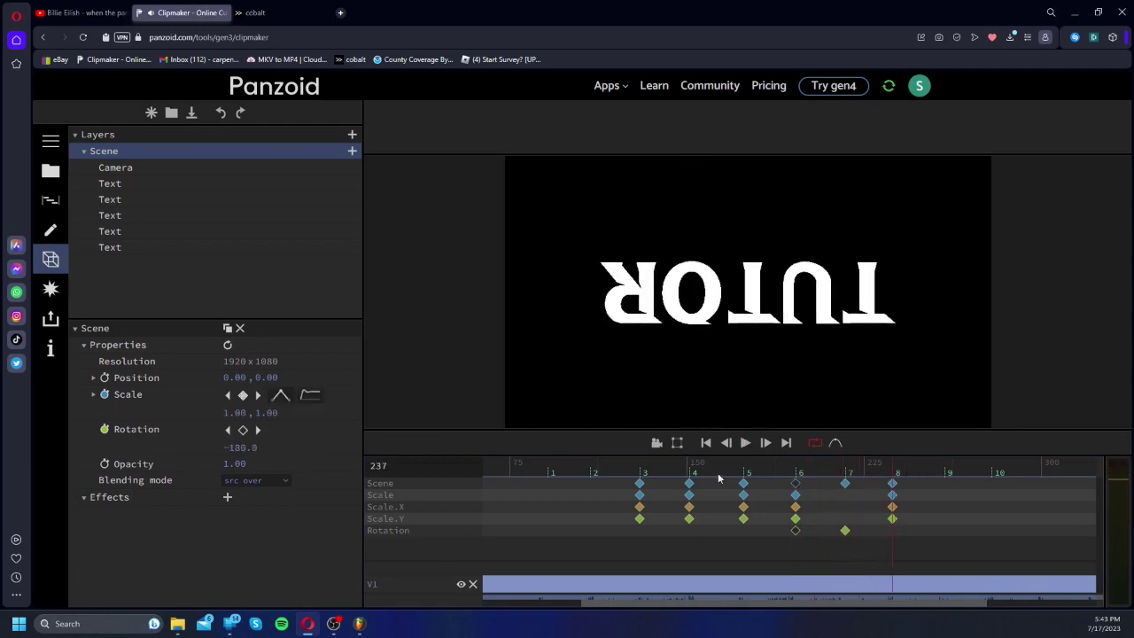
Step: Set the Scene's rotation to -360 at beat marker 8 and play it back from marker 6
{"action": "left_click", "coordinate": [237, 445]}
{"action": "type", "text": "-360"}
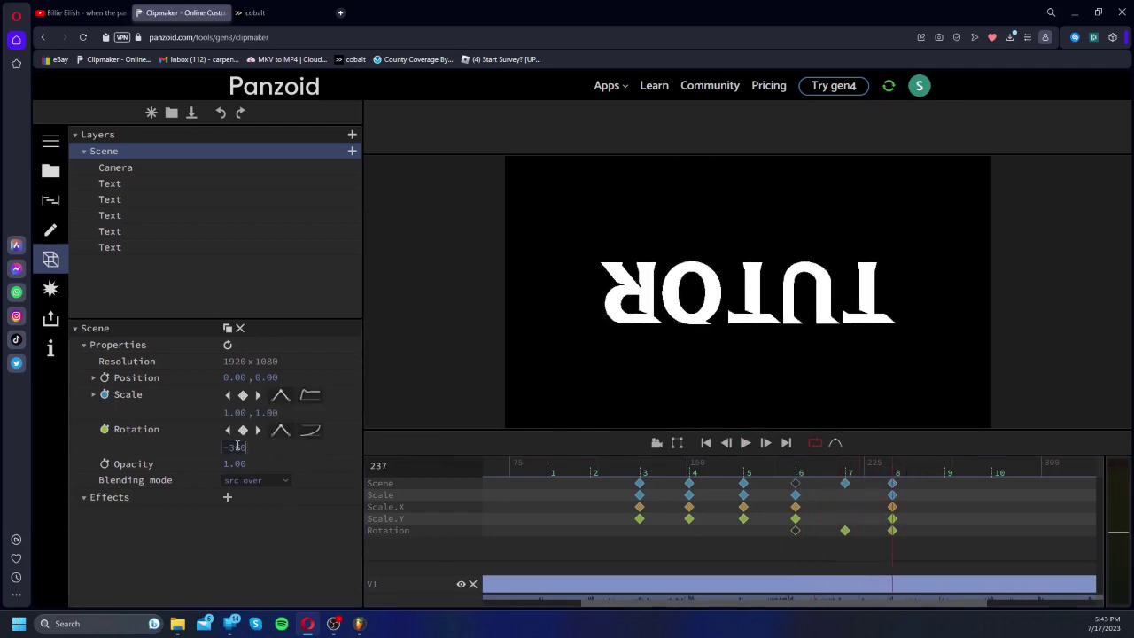
{"action": "key", "text": "Return"}
{"action": "left_click", "coordinate": [800, 466]}
{"action": "key", "text": "space"}
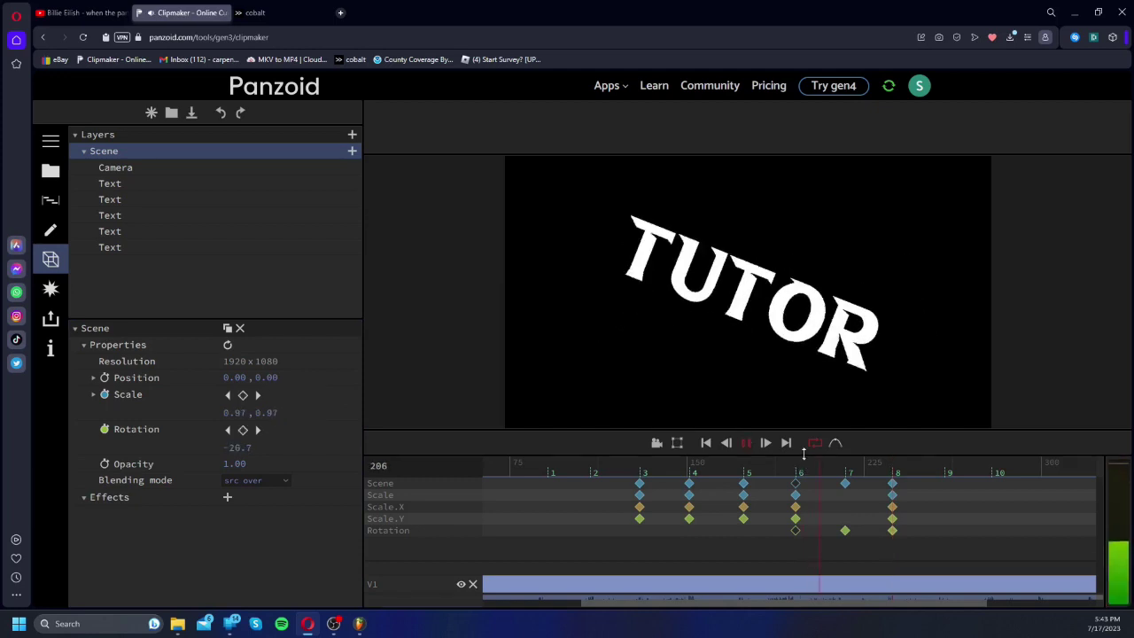
{"action": "key", "text": "space"}
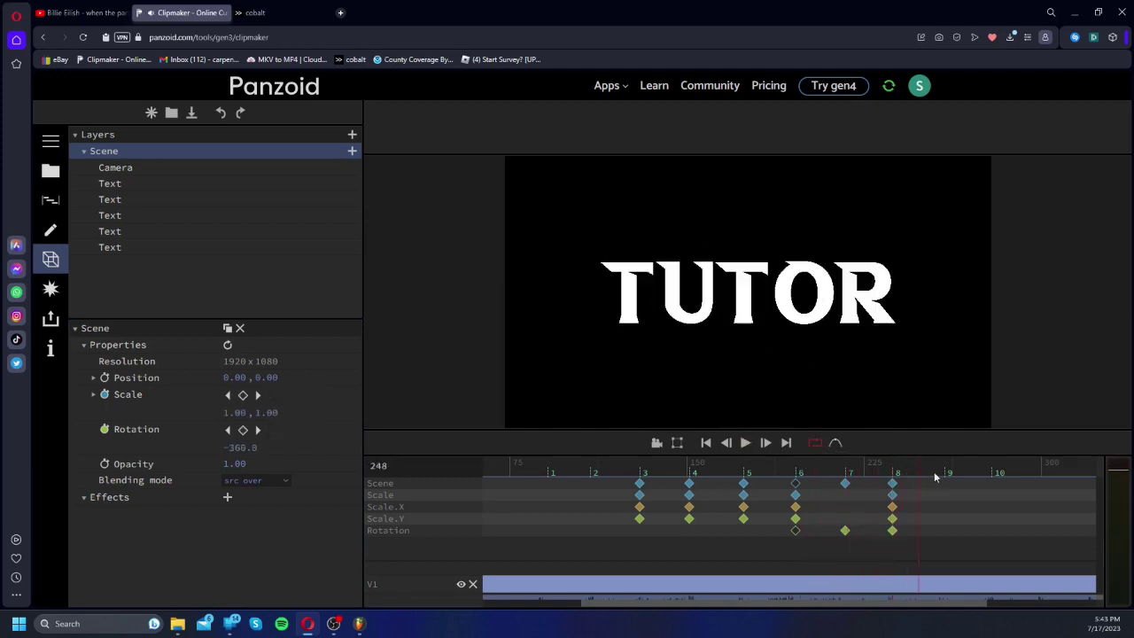
Step: Play the animation from around beat marker 4 to marker 9, and set the Scene's scale there to 0.70
{"action": "key", "text": "space"}
{"action": "left_click_drag", "start_coordinate": [849, 470], "coordinate": [701, 467]}
{"action": "key", "text": "space"}
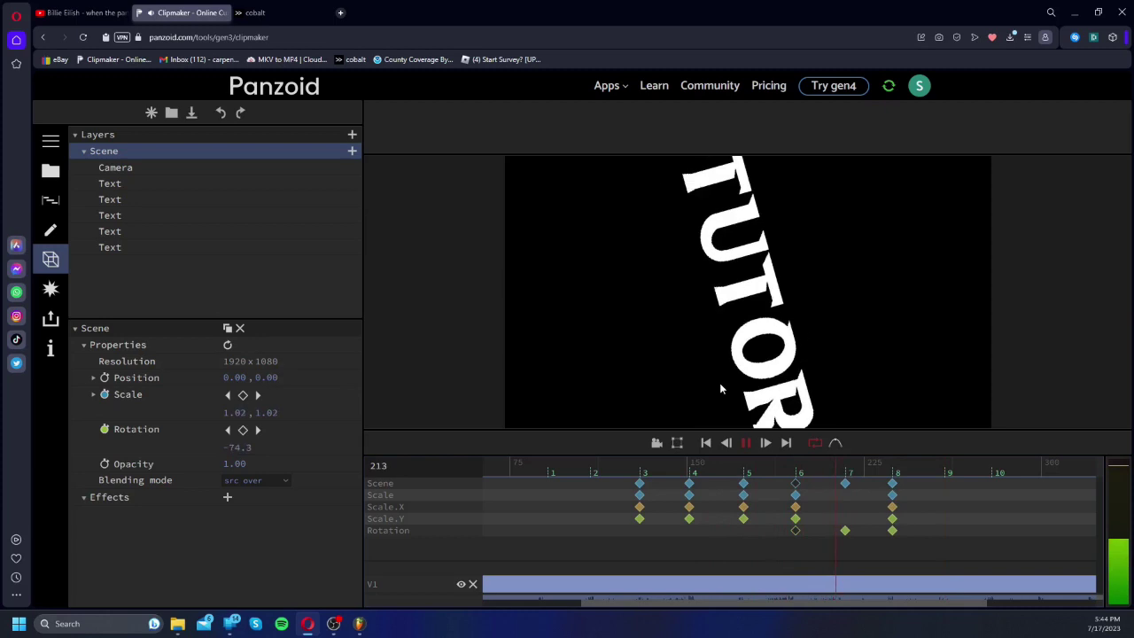
{"action": "key", "text": "space"}
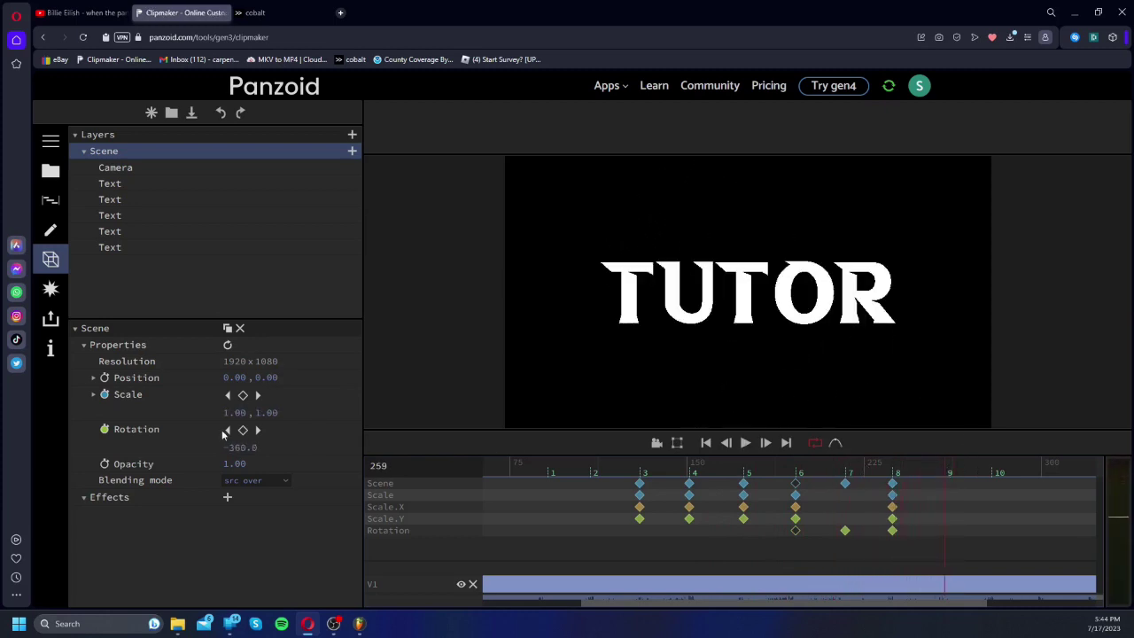
{"action": "left_click_drag", "start_coordinate": [238, 413], "coordinate": [235, 440]}
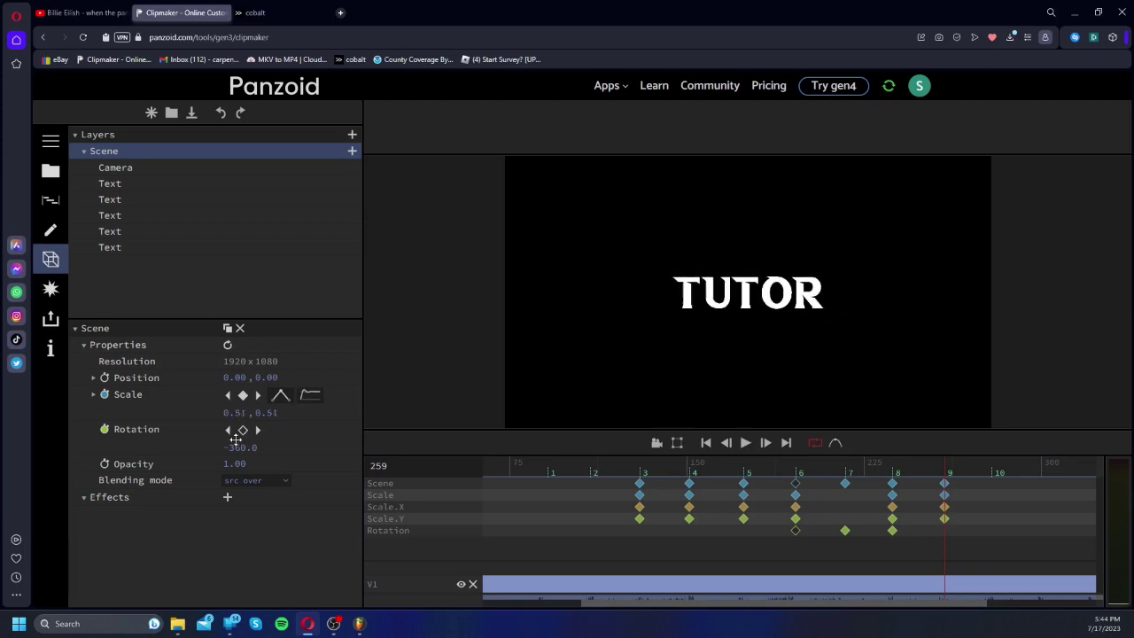
{"action": "type", "text": "0"}
{"action": "left_click_drag", "start_coordinate": [241, 416], "coordinate": [241, 413]}
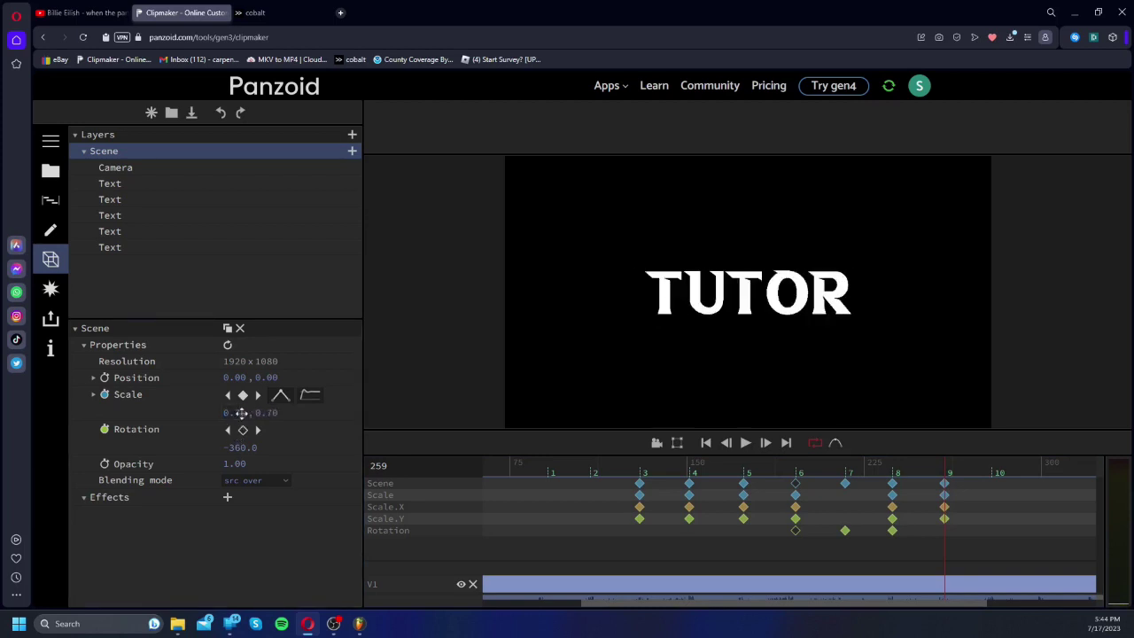
Step: Apply circular in easing to the Scene's scale keyframe at beat marker 9 and play it back
{"action": "left_click", "coordinate": [310, 394]}
{"action": "scroll", "coordinate": [345, 496], "scroll_direction": "down", "scroll_amount": 3}
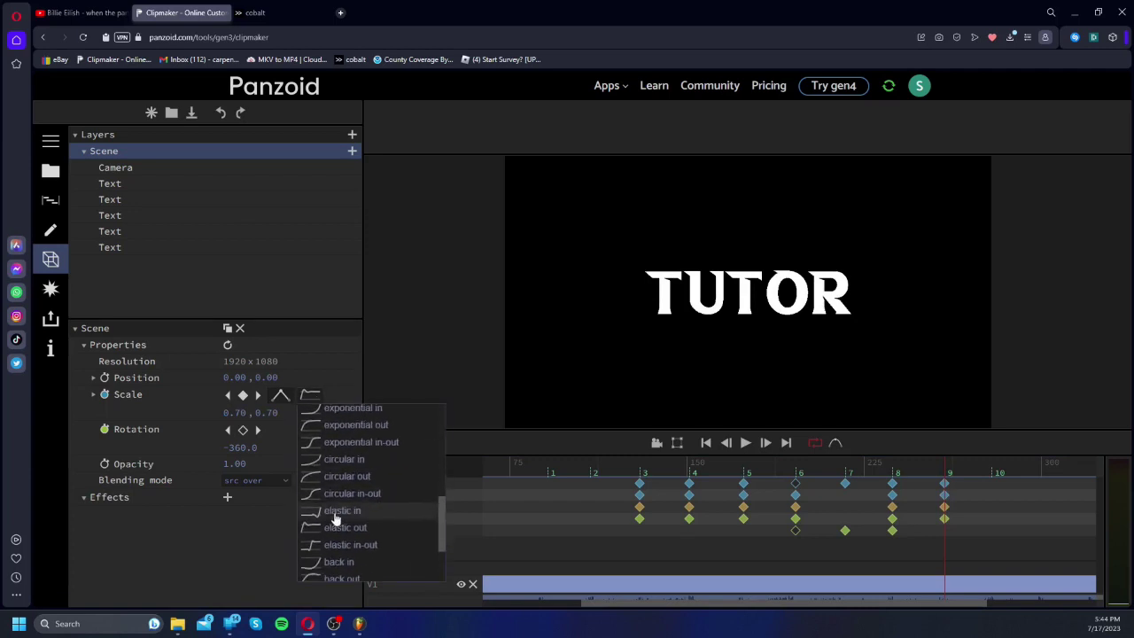
{"action": "left_click", "coordinate": [328, 464]}
{"action": "left_click", "coordinate": [849, 465]}
{"action": "key", "text": "space"}
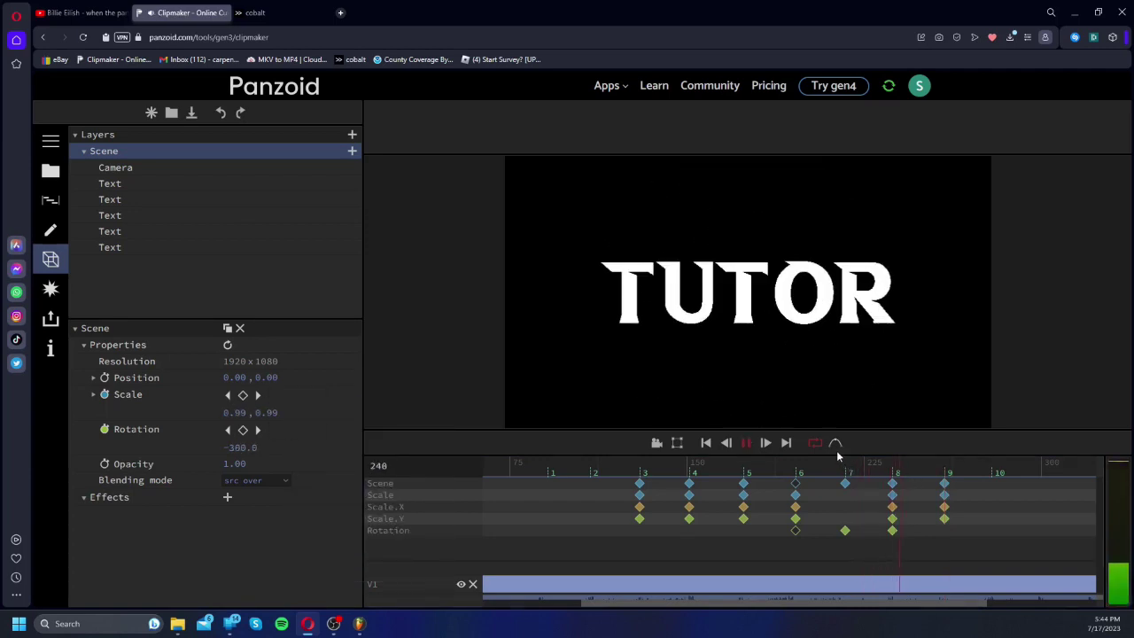
{"action": "key", "text": "space"}
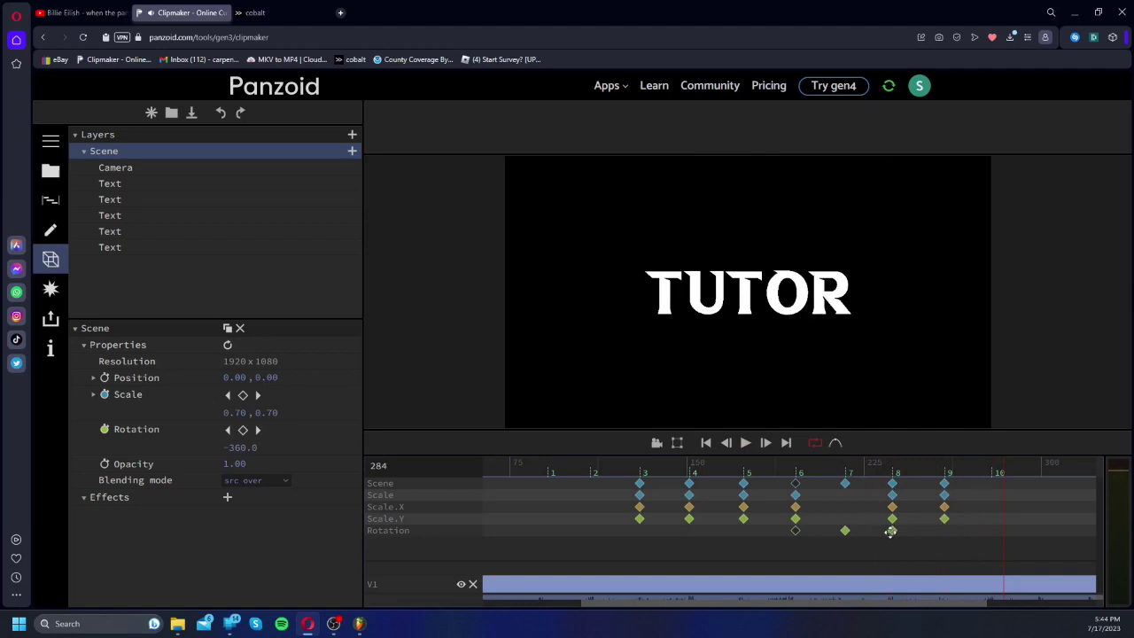
Step: Set the Scene's rotation to -270 at beat marker 8 and play from marker 7 to marker 9
{"action": "left_click_drag", "start_coordinate": [878, 469], "coordinate": [848, 466]}
{"action": "key", "text": "space"}
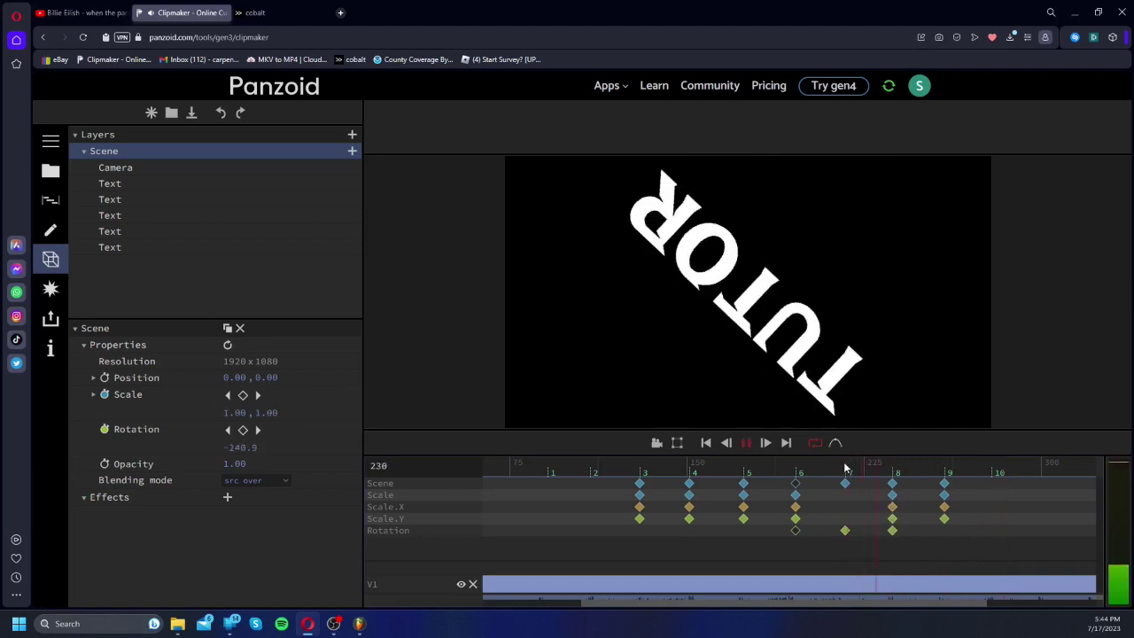
{"action": "key", "text": "space"}
{"action": "left_click_drag", "start_coordinate": [899, 475], "coordinate": [892, 473]}
{"action": "left_click", "coordinate": [240, 449]}
{"action": "type", "text": "-2"}
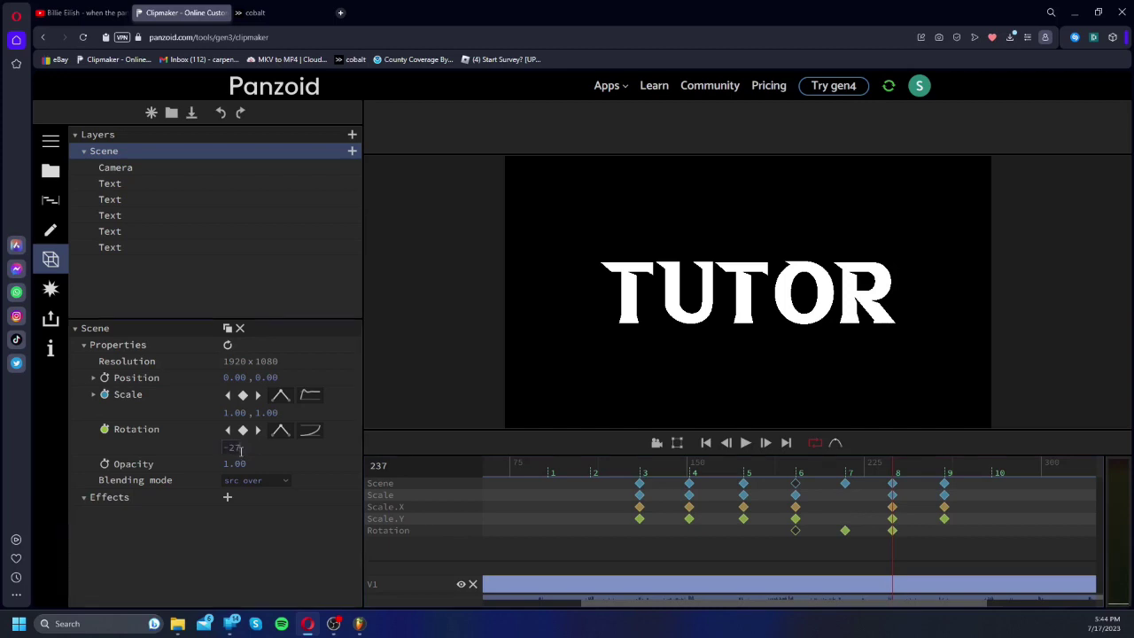
{"action": "type", "text": "70"}
{"action": "key", "text": "Return"}
{"action": "key", "text": "space"}
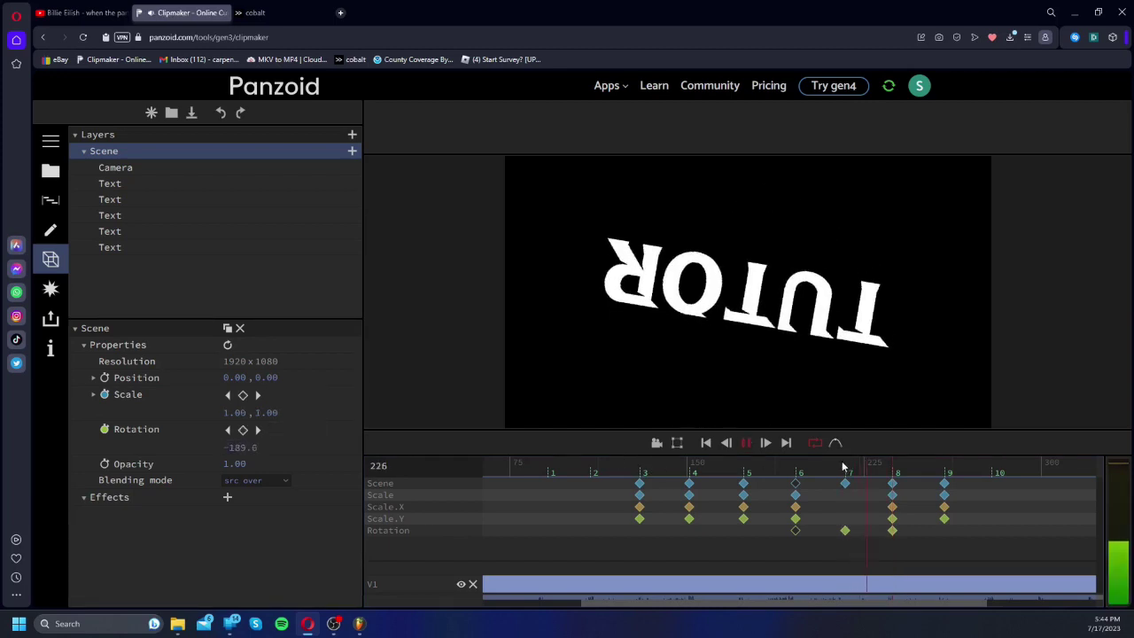
{"action": "key", "text": "space"}
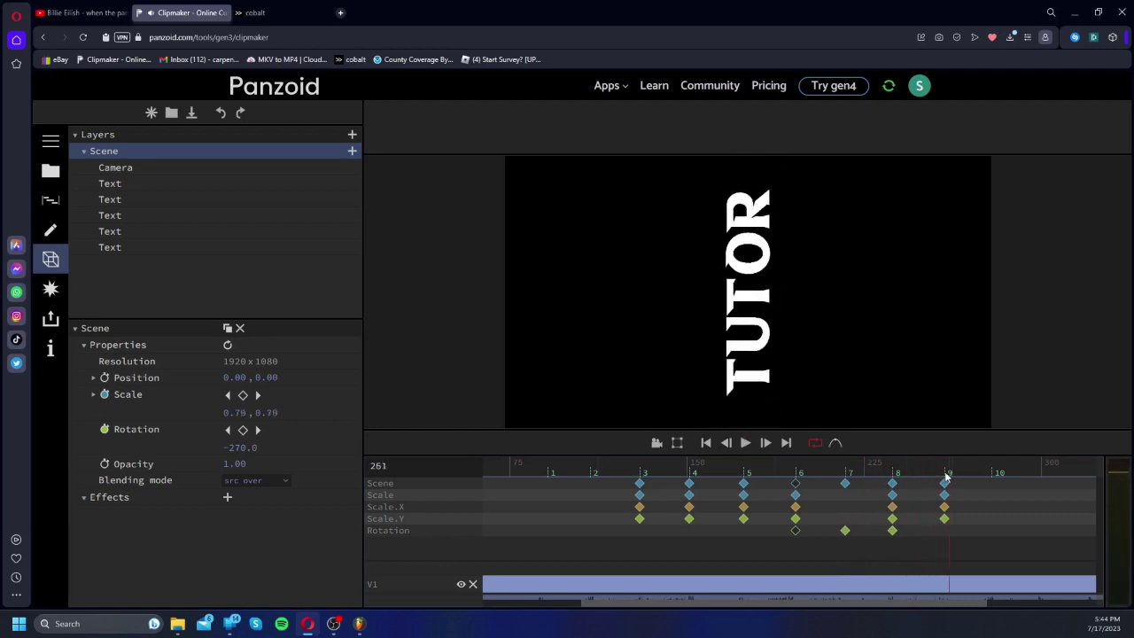
Step: Add a Scene rotation keyframe of -360 next to beat marker 9
{"action": "left_click", "coordinate": [243, 430]}
{"action": "left_click", "coordinate": [240, 447]}
{"action": "type", "text": "-"}
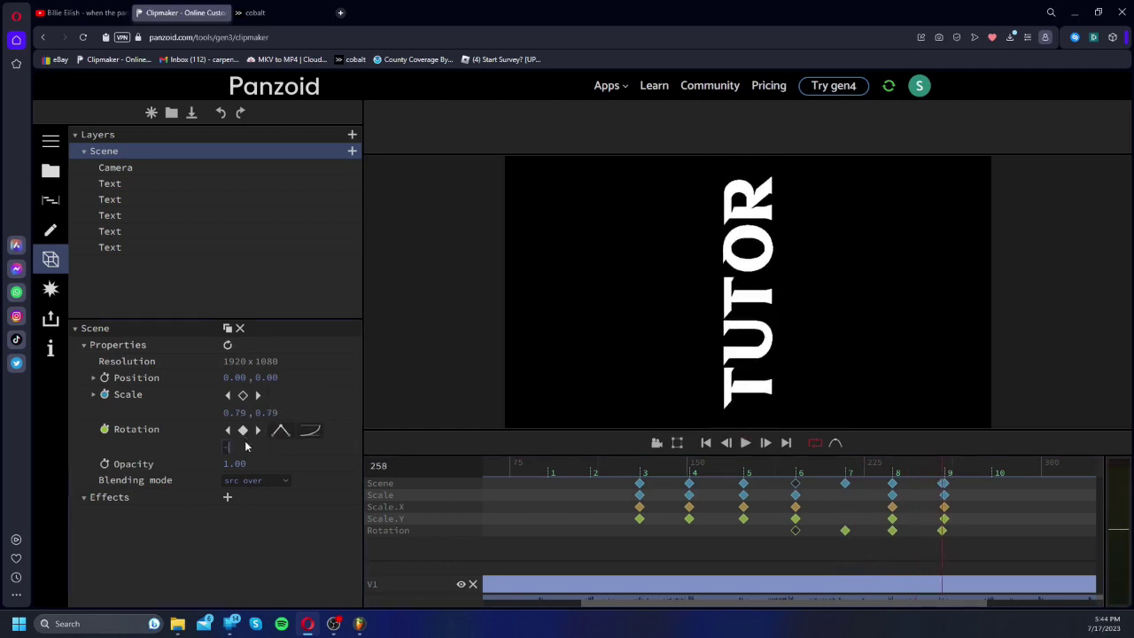
{"action": "type", "text": "360"}
{"action": "key", "text": "Return"}
Step: Apply circular out easing to the Scene's -360 rotation keyframe and play back from around beat marker 7
{"action": "left_click", "coordinate": [312, 431]}
{"action": "scroll", "coordinate": [348, 508], "scroll_direction": "down", "scroll_amount": 3}
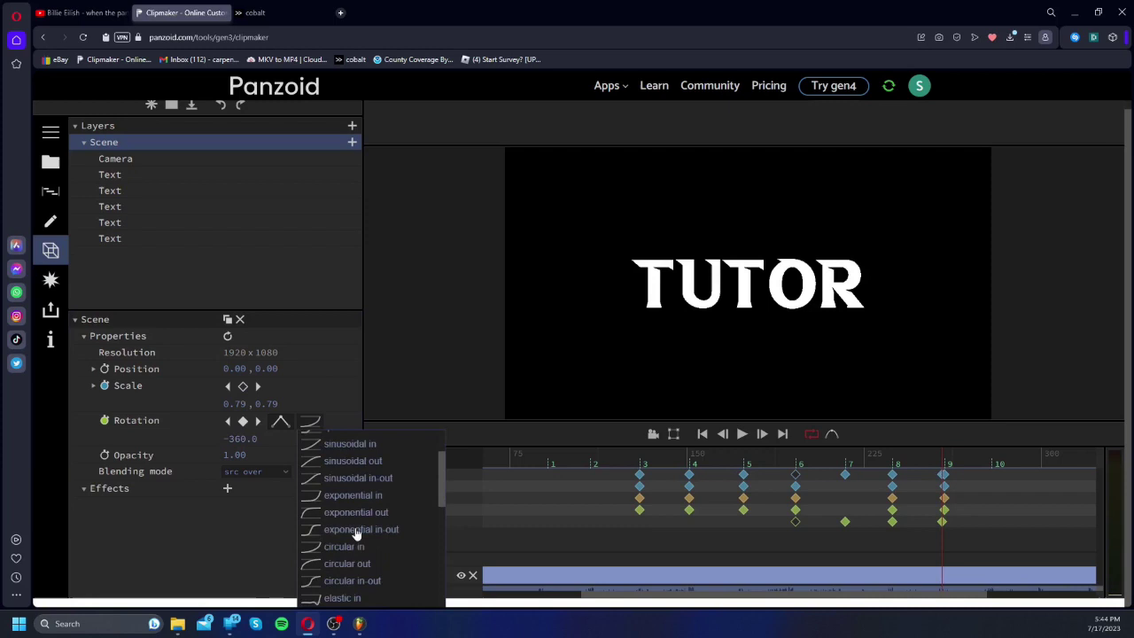
{"action": "left_click", "coordinate": [335, 566]}
{"action": "left_click", "coordinate": [850, 475]}
{"action": "key", "text": "space"}
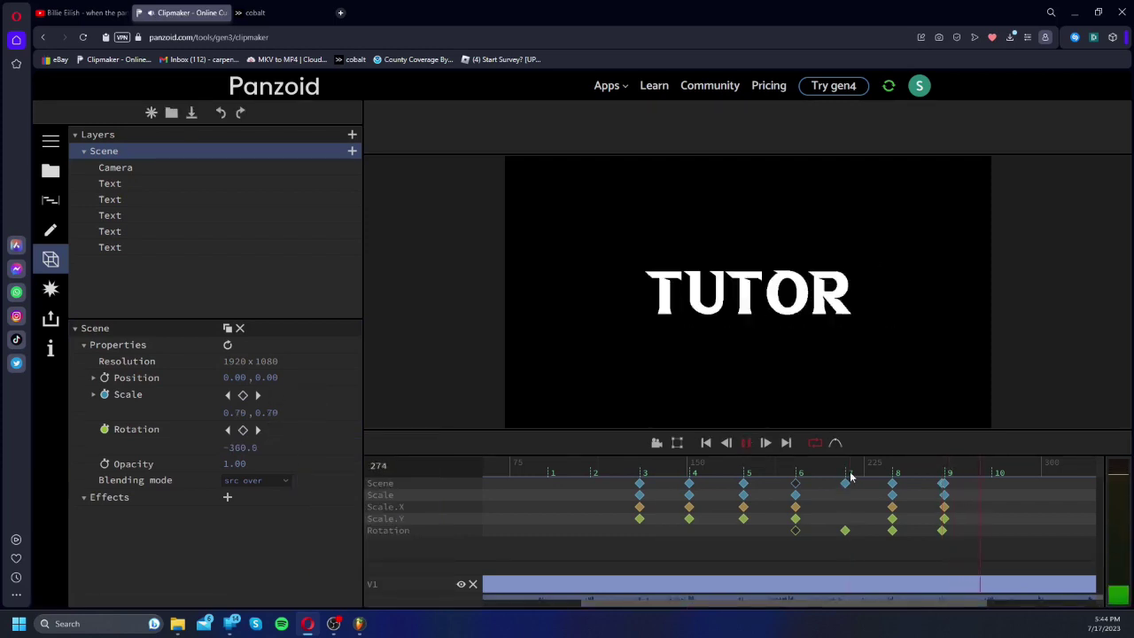
{"action": "key", "text": "space"}
{"action": "key", "text": "space"}
{"action": "key", "text": "space"}
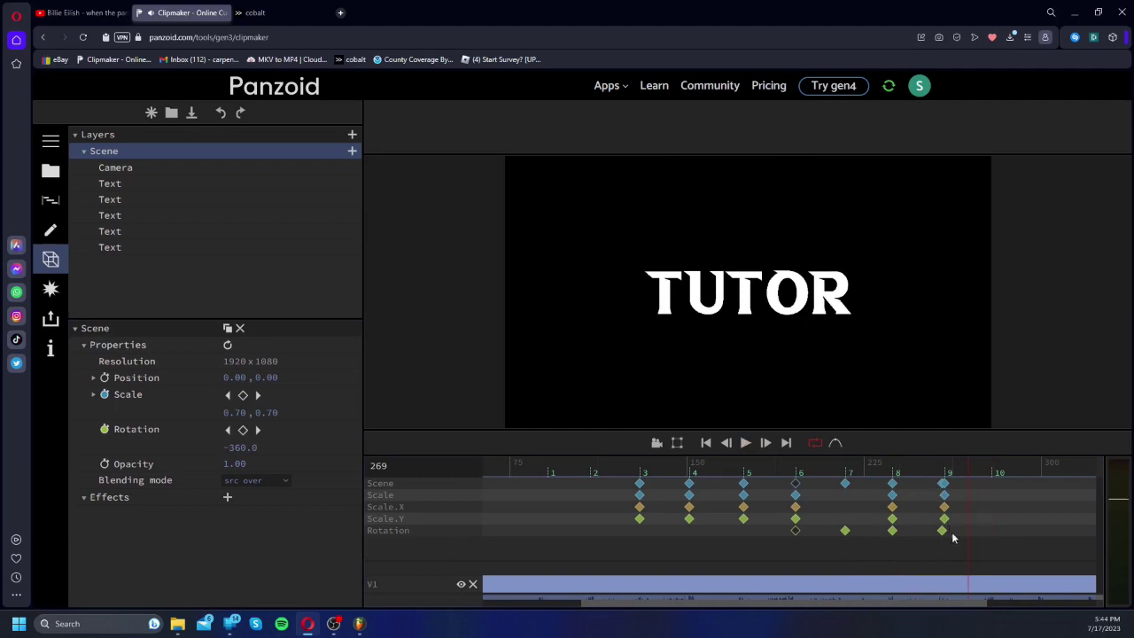
Step: Align the Scene's last rotation keyframe exactly with beat marker 9 and play back from just after marker 8
{"action": "left_click", "coordinate": [943, 531]}
{"action": "left_click", "coordinate": [907, 472]}
{"action": "key", "text": "space"}
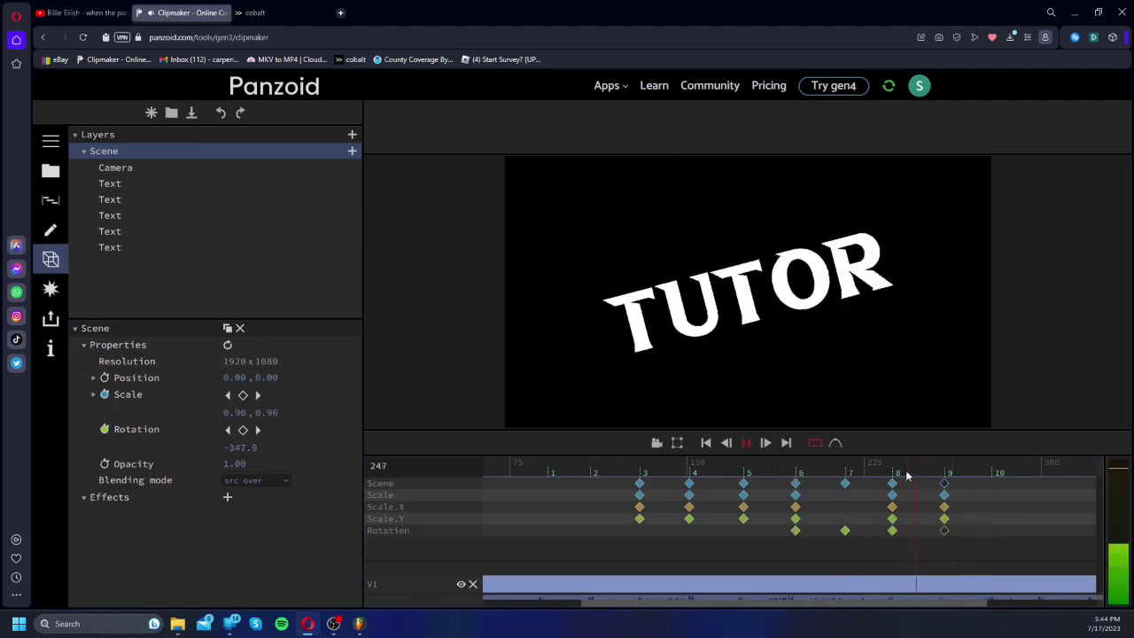
{"action": "key", "text": "space"}
{"action": "key", "text": "space"}
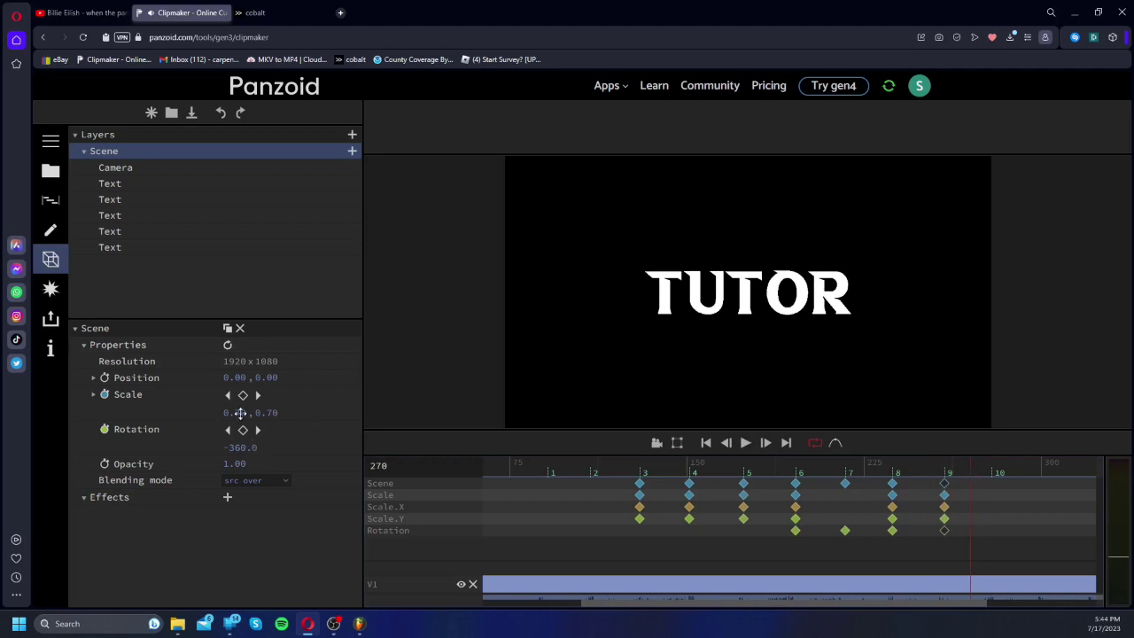
Step: Set the Scene's scale to 0.5 at frame 270, between beat markers 9 and 10, choose the keyframe's easing, and play it back
{"action": "left_click", "coordinate": [240, 413]}
{"action": "type", "text": "0.5"}
{"action": "key", "text": "Return"}
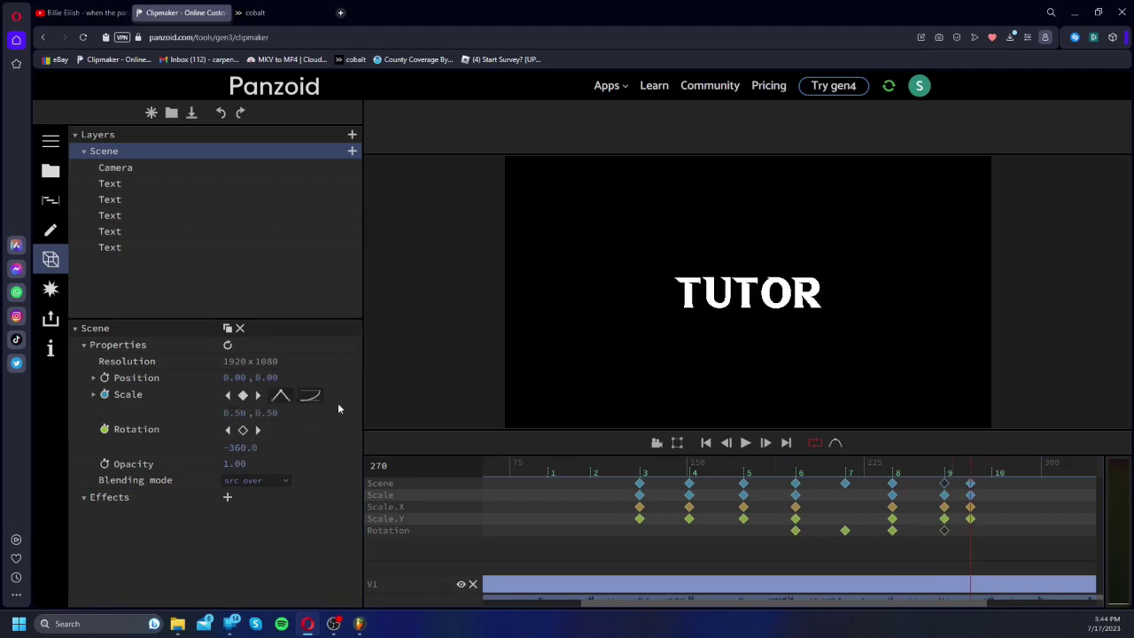
{"action": "left_click", "coordinate": [310, 397]}
{"action": "scroll", "coordinate": [350, 514], "scroll_direction": "down", "scroll_amount": 5}
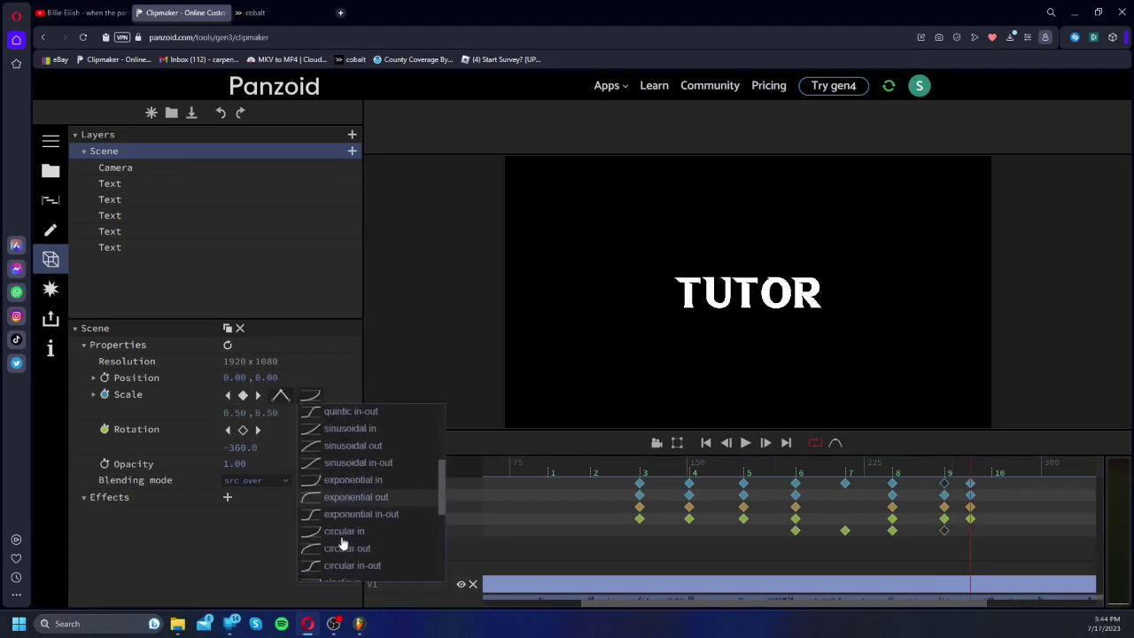
{"action": "left_click", "coordinate": [333, 521]}
{"action": "key", "text": "space"}
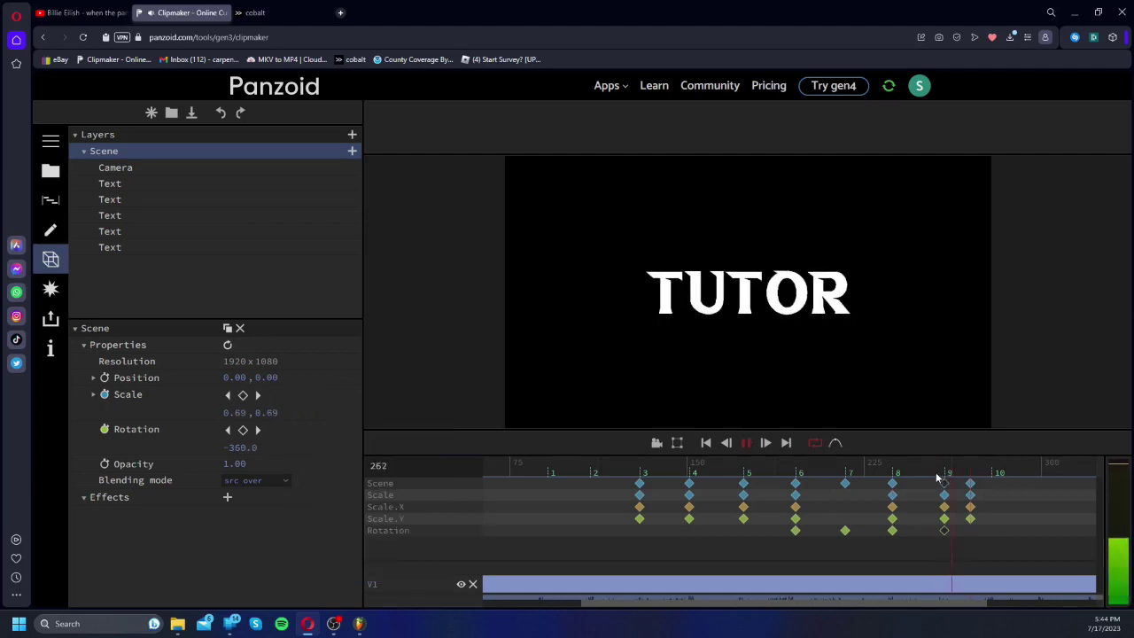
Step: Change the easing of the Scene's 0.5 scale keyframe at frame 270 to circular out and play it back from around beat marker 8
{"action": "key", "text": "space"}
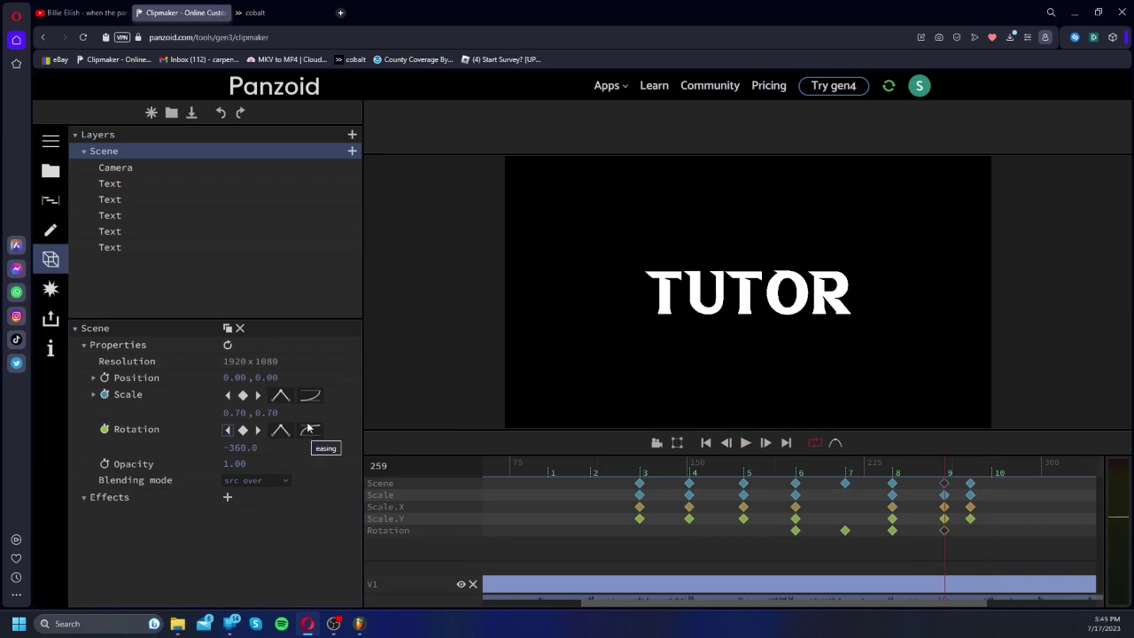
{"action": "left_click", "coordinate": [828, 470]}
{"action": "key", "text": "space"}
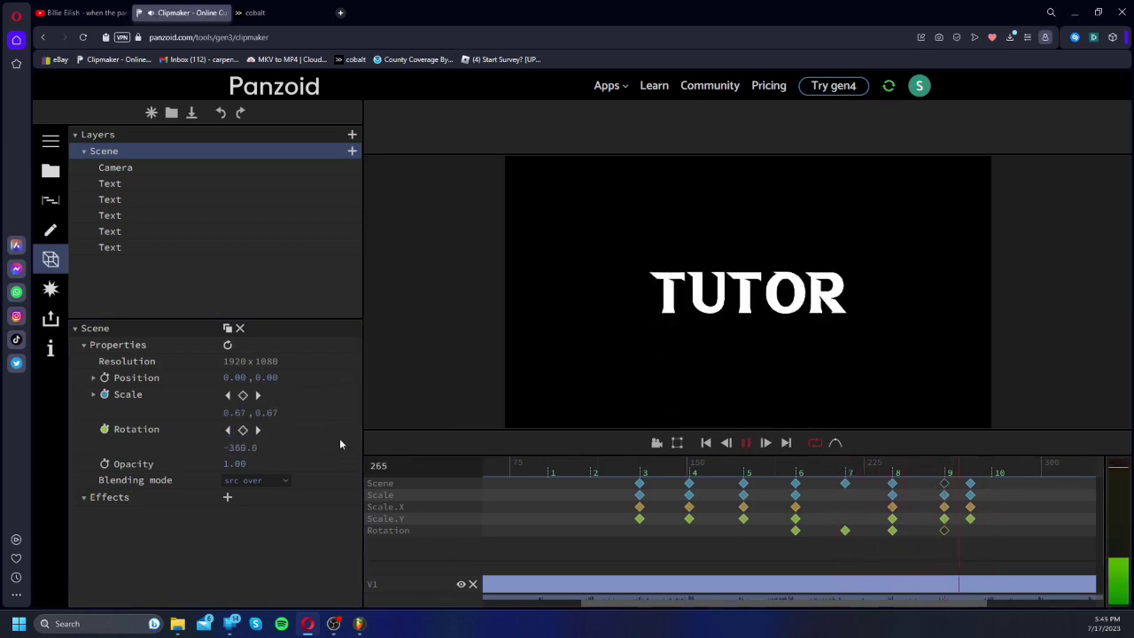
{"action": "key", "text": "space"}
{"action": "left_click", "coordinate": [229, 396]}
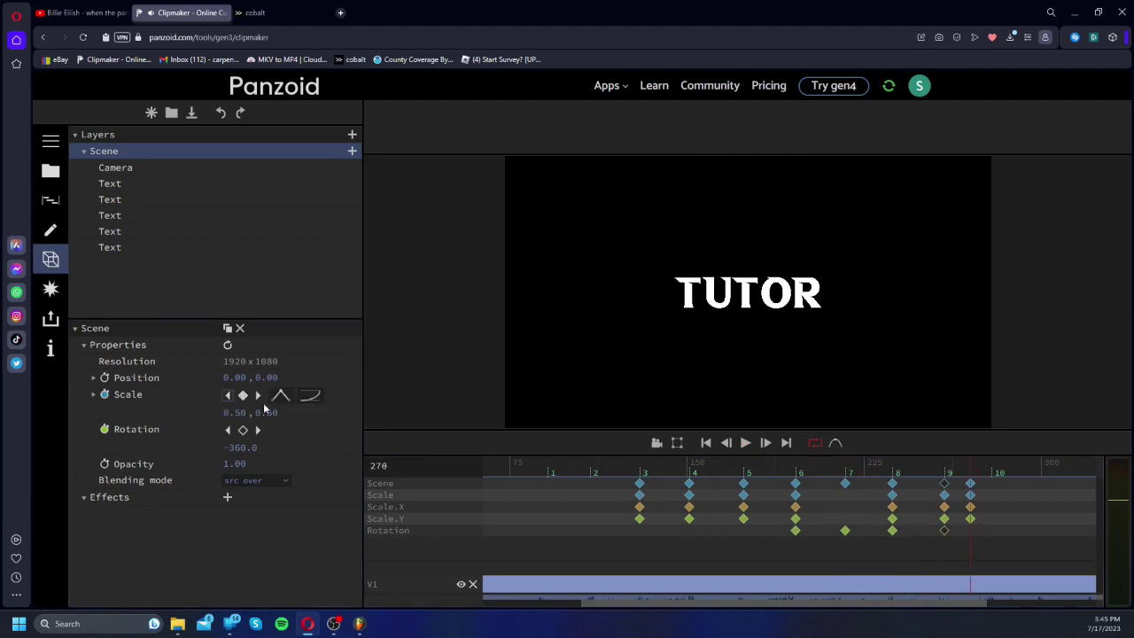
{"action": "left_click", "coordinate": [310, 396]}
{"action": "scroll", "coordinate": [330, 479], "scroll_direction": "down", "scroll_amount": 3}
{"action": "scroll", "coordinate": [330, 479], "scroll_direction": "down", "scroll_amount": 3}
{"action": "left_click", "coordinate": [329, 496]}
{"action": "left_click", "coordinate": [905, 468]}
{"action": "key", "text": "space"}
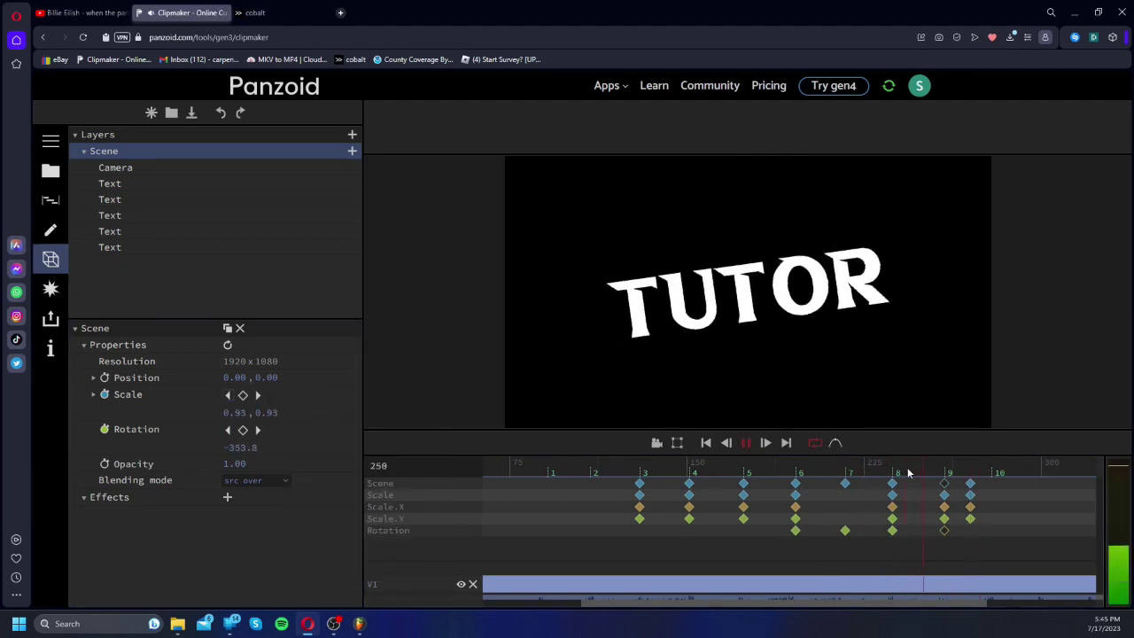
{"action": "key", "text": "space"}
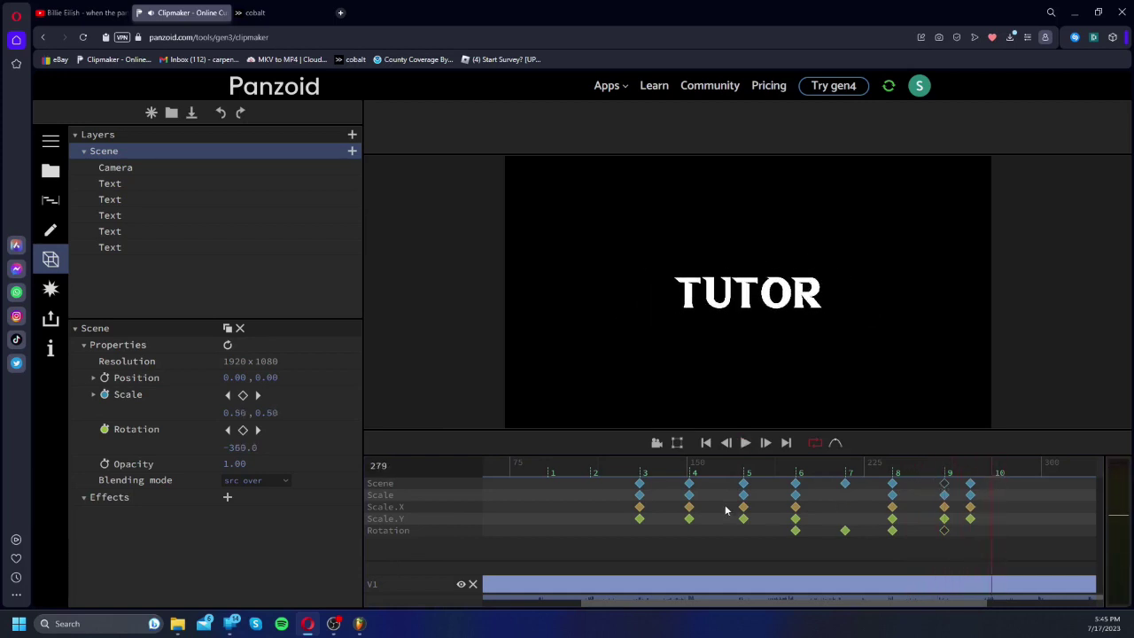
Step: Keyframe the Scene's position at beat marker 9 and set its Y position to -500 at beat marker 10
{"action": "left_click", "coordinate": [945, 473]}
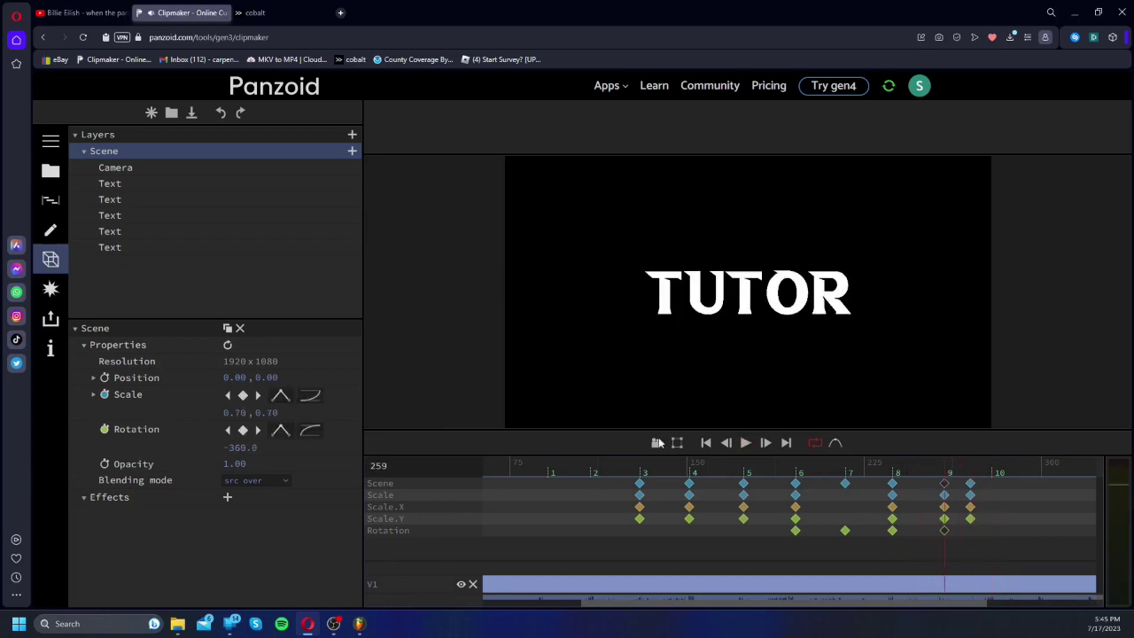
{"action": "left_click", "coordinate": [105, 378]}
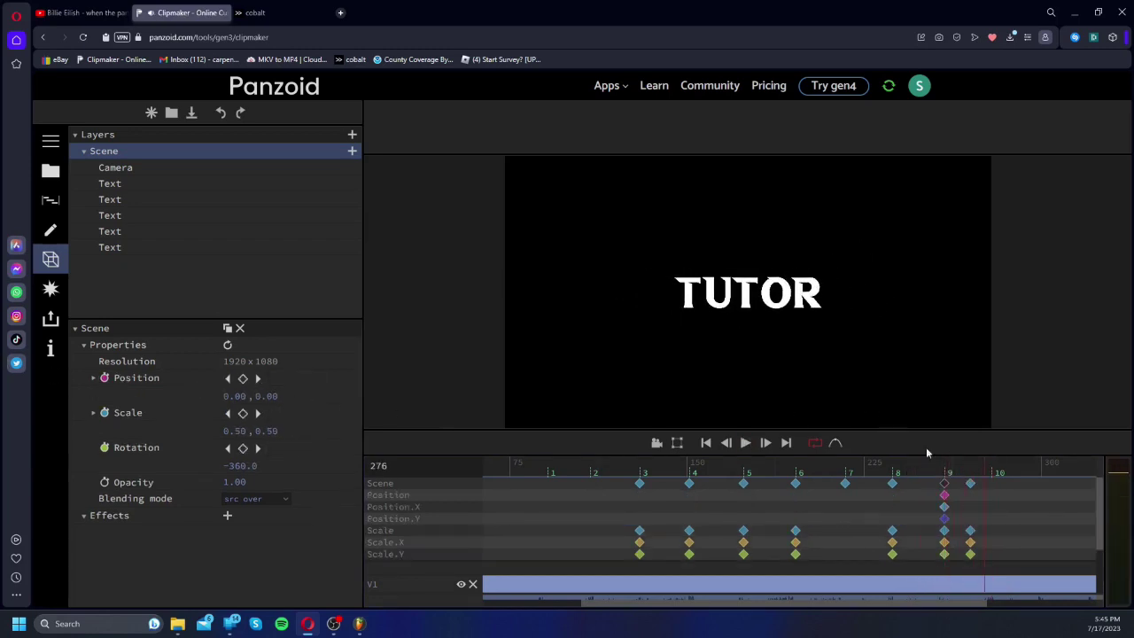
{"action": "left_click_drag", "start_coordinate": [277, 397], "coordinate": [284, 589]}
{"action": "left_click", "coordinate": [276, 397]}
{"action": "type", "text": "-600"}
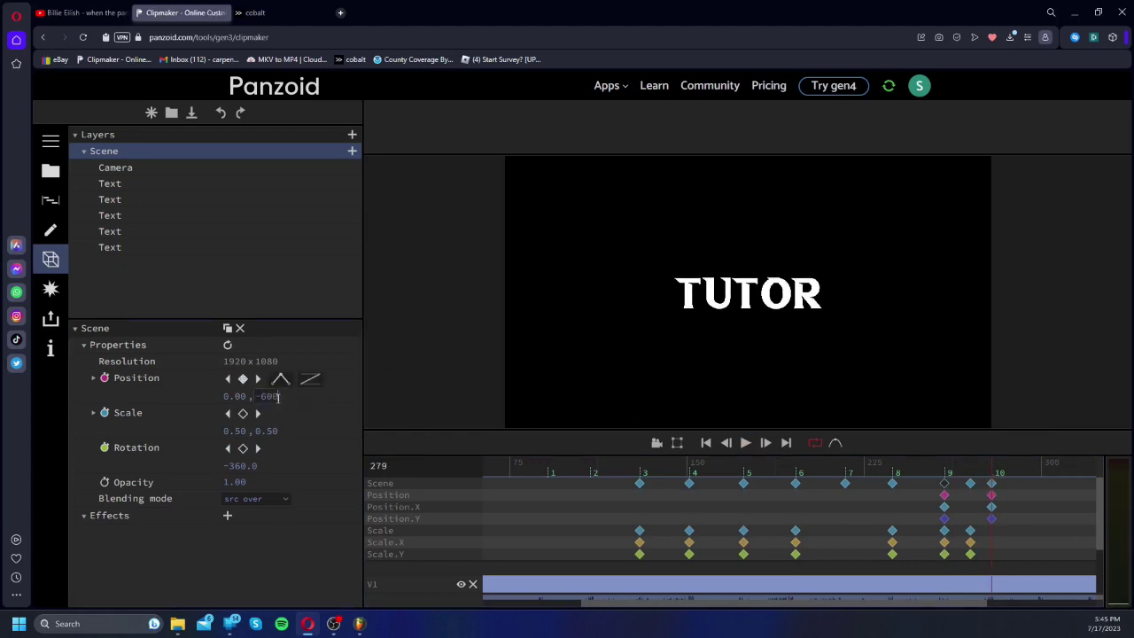
{"action": "key", "text": "Return"}
{"action": "left_click", "coordinate": [277, 397]}
{"action": "type", "text": "-"}
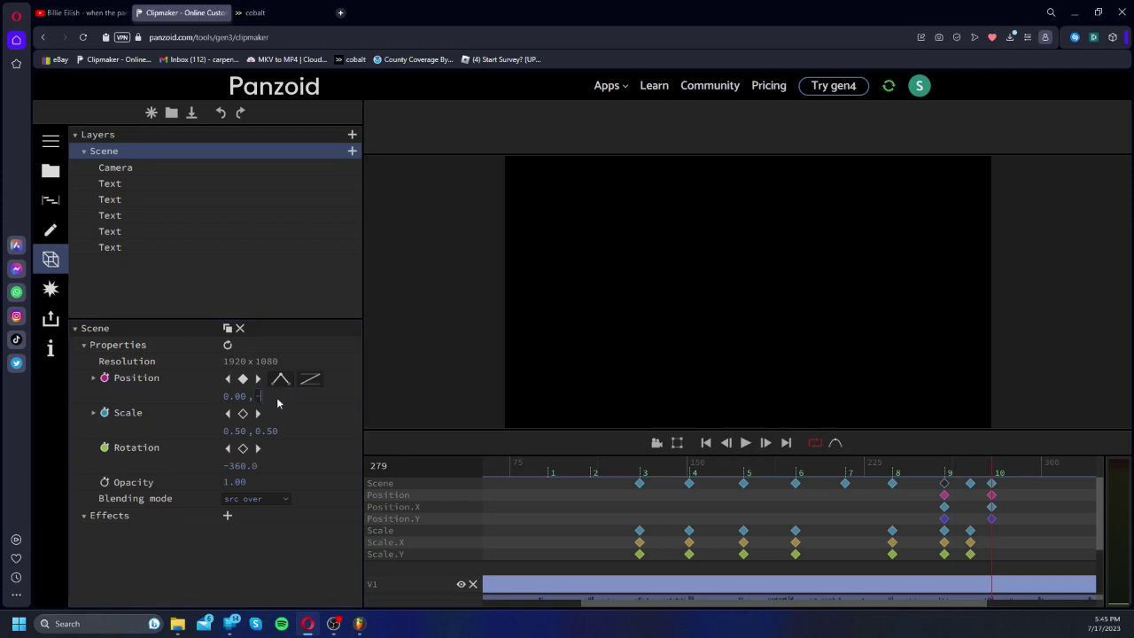
{"action": "type", "text": "500"}
{"action": "key", "text": "Return"}
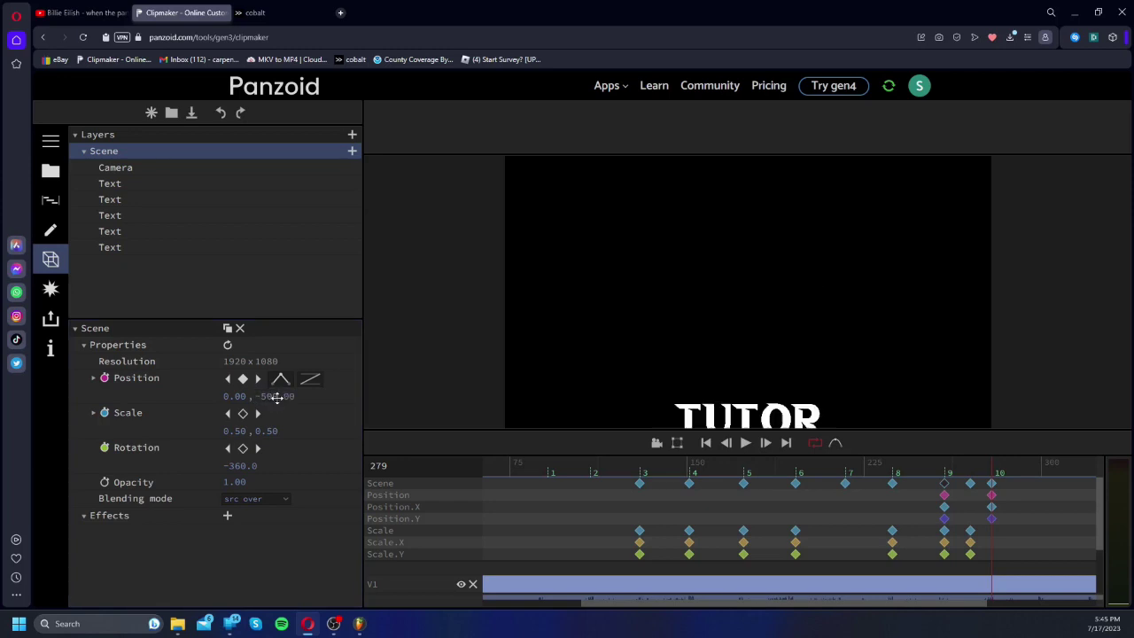
Step: Apply circular in easing to the Scene's position keyframe at beat marker 10 and play it back
{"action": "left_click", "coordinate": [310, 379]}
{"action": "scroll", "coordinate": [354, 505], "scroll_direction": "down", "scroll_amount": 5}
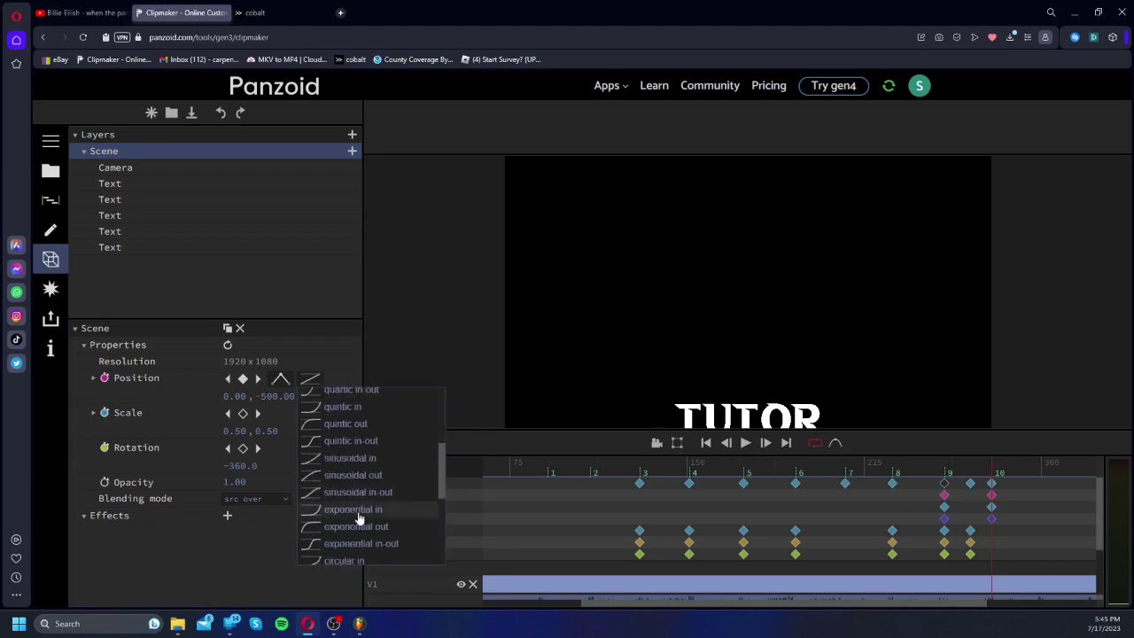
{"action": "left_click", "coordinate": [342, 559]}
{"action": "key", "text": "space"}
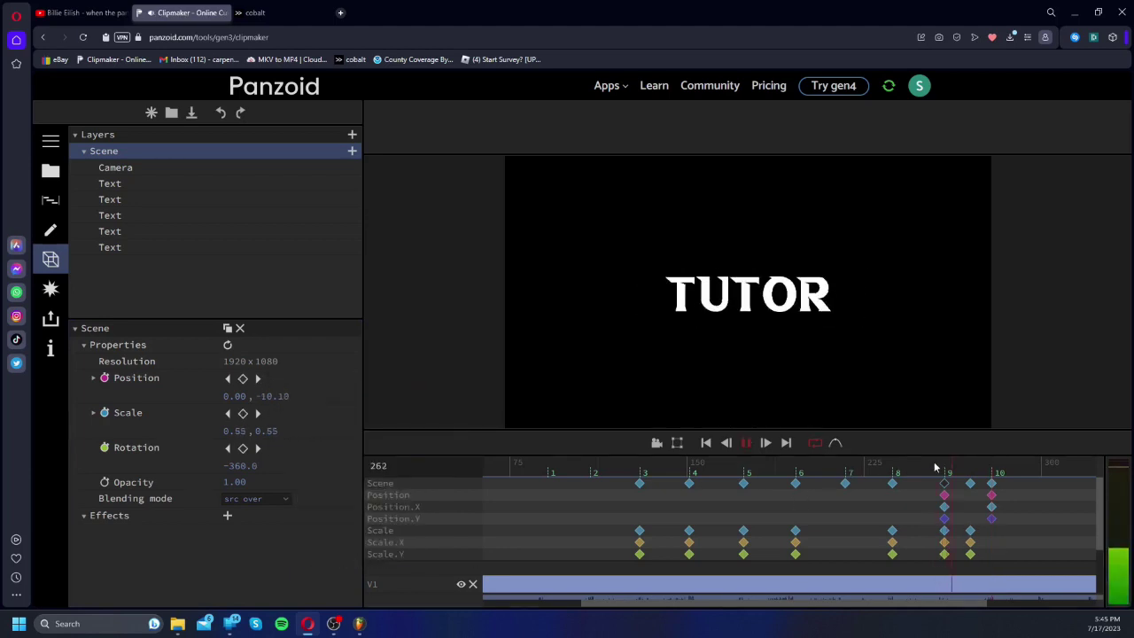
Step: Add a Scene position keyframe with Y at -600 at frame 321, apply circular out easing, and play it back
{"action": "left_click", "coordinate": [270, 400]}
{"action": "key", "text": "BackSpace"}
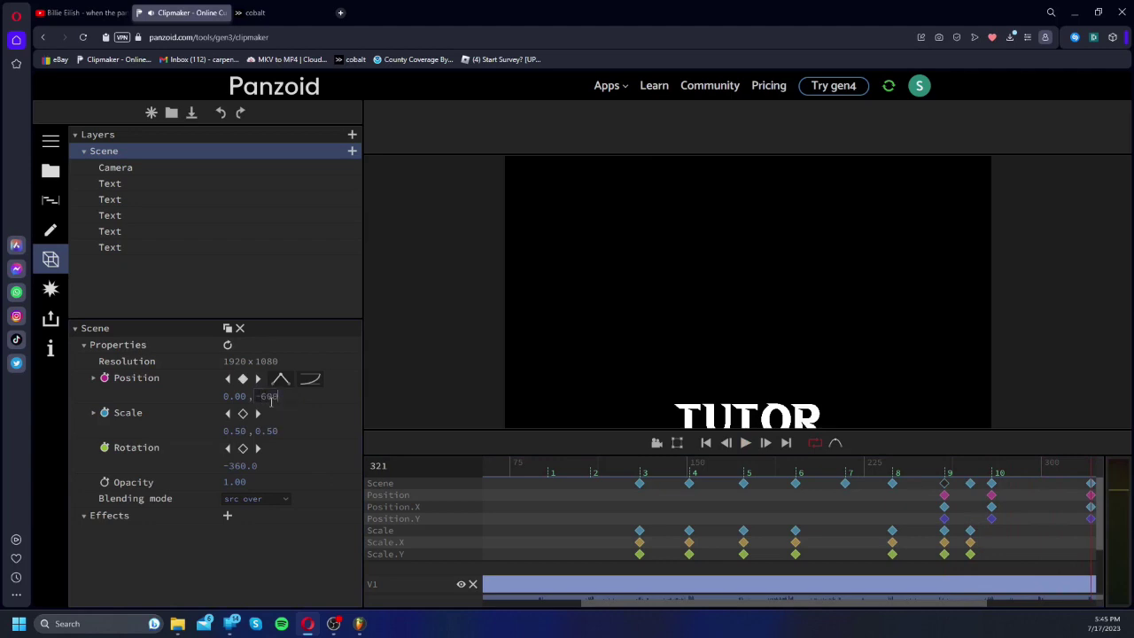
{"action": "type", "text": "-600"}
{"action": "key", "text": "Return"}
{"action": "left_click", "coordinate": [308, 379]}
{"action": "scroll", "coordinate": [379, 505], "scroll_direction": "down", "scroll_amount": 5}
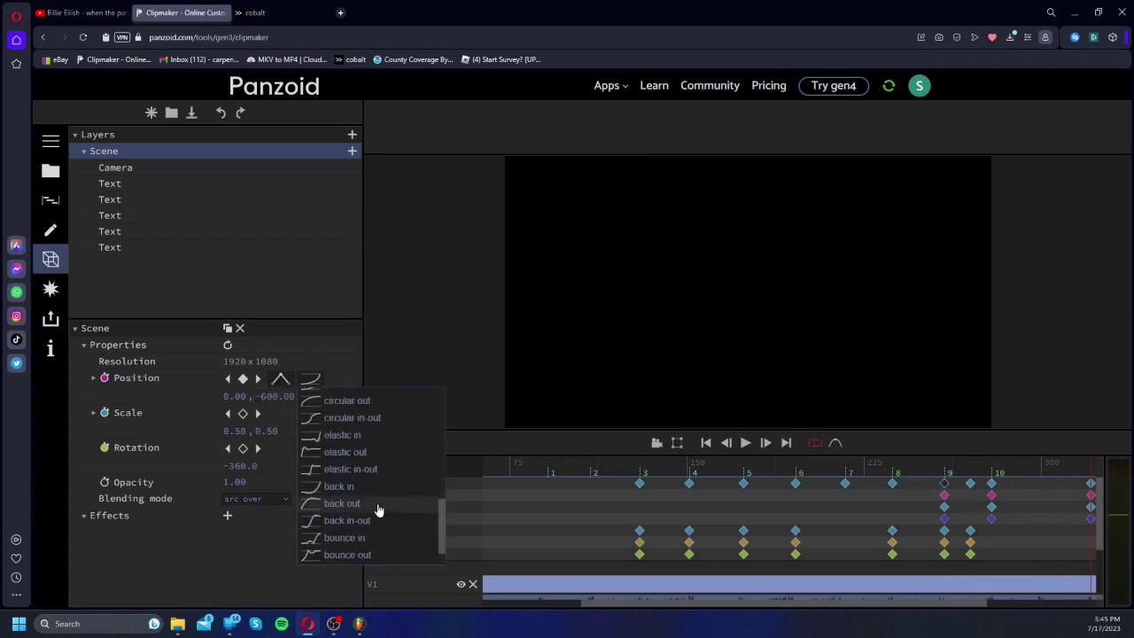
{"action": "left_click", "coordinate": [327, 406]}
{"action": "key", "text": "space"}
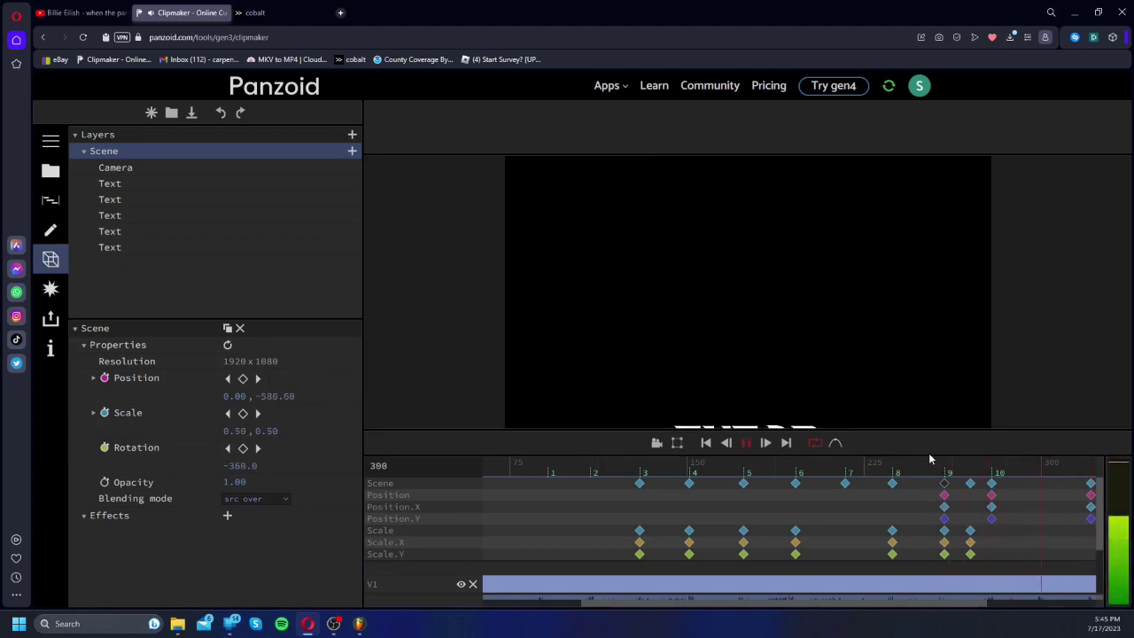
Step: Set the Scene's Y position to -700 at frame 321 and play back the drop from around beat marker 9
{"action": "key", "text": "space"}
{"action": "left_click", "coordinate": [280, 391]}
{"action": "type", "text": "-700"}
{"action": "key", "text": "Return"}
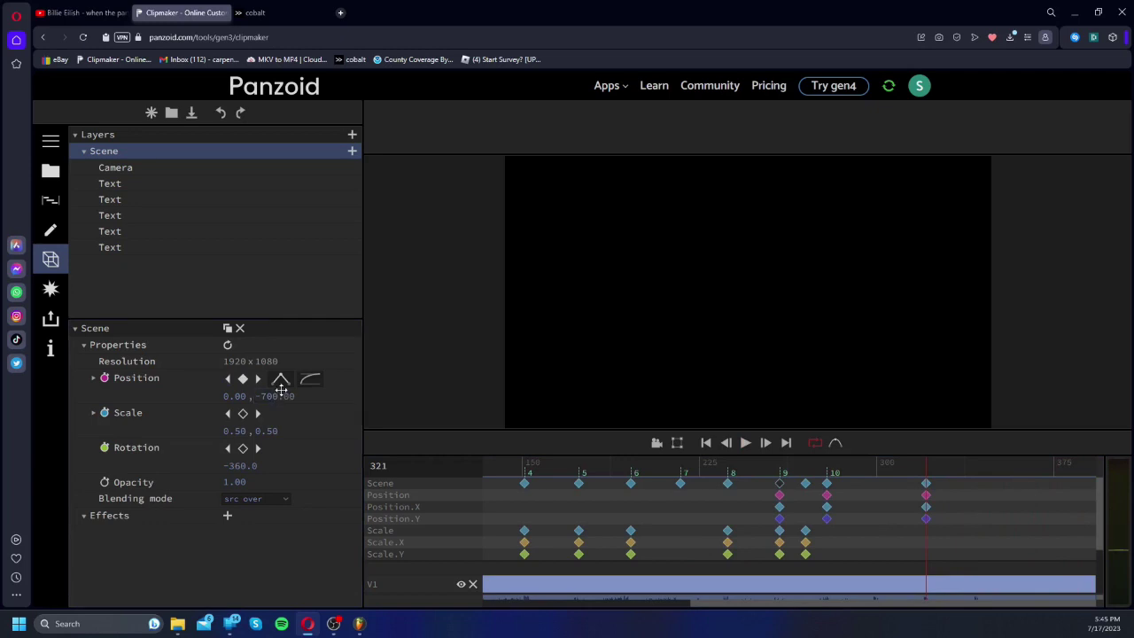
{"action": "key", "text": "space"}
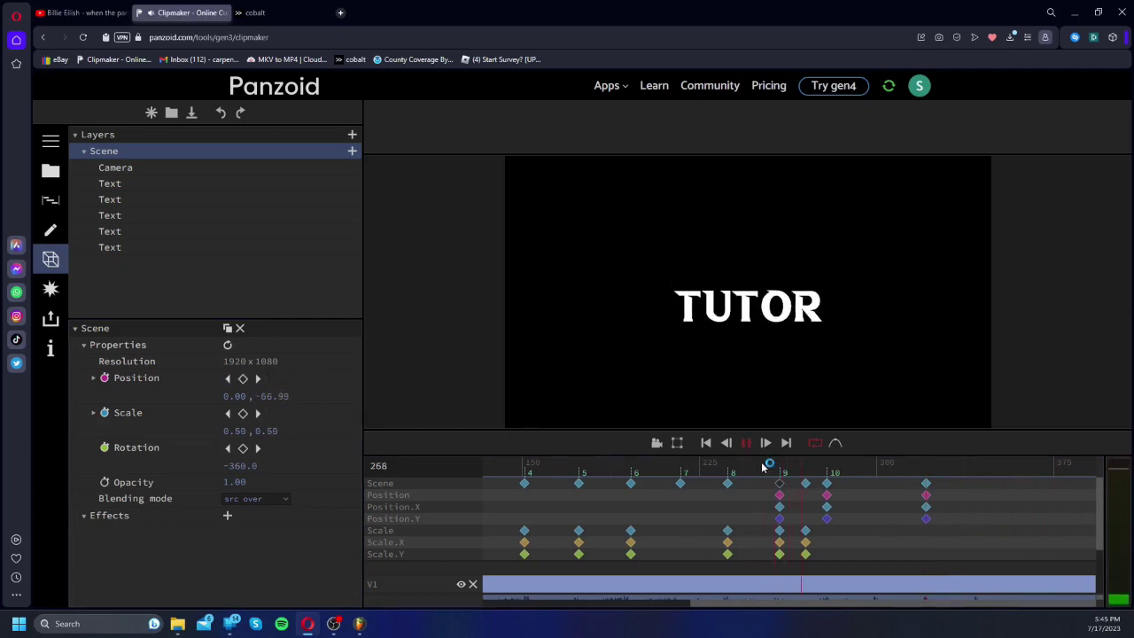
Step: Add a Scene rotation keyframe of about -339 at beat marker 10 and play back the tilt from around beat marker 9
{"action": "left_click", "coordinate": [779, 472]}
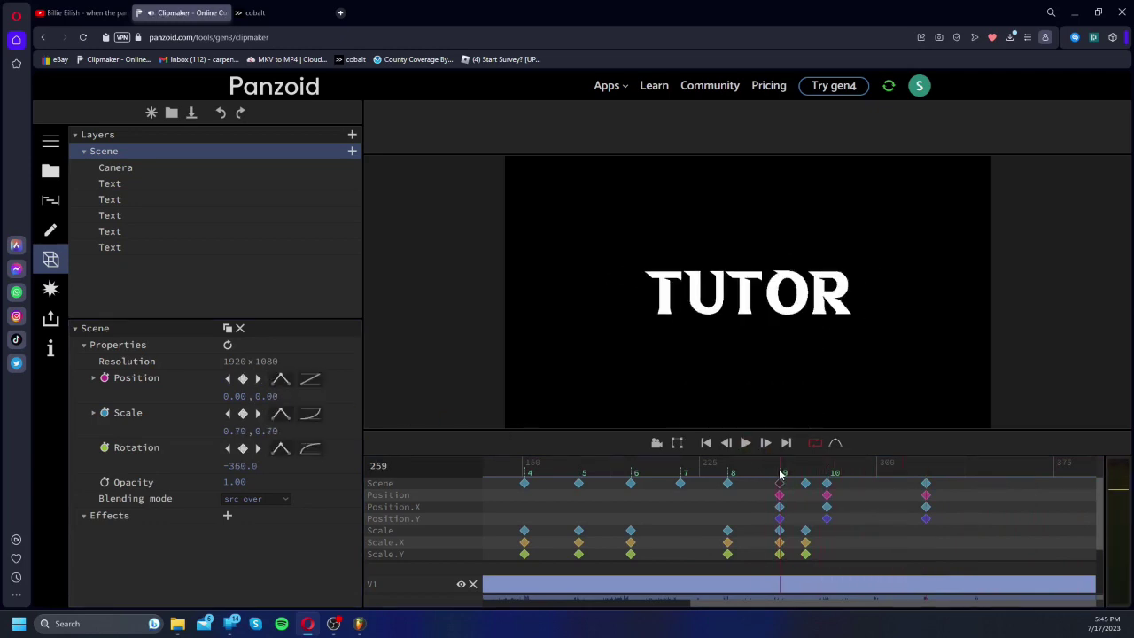
{"action": "left_click", "coordinate": [838, 466]}
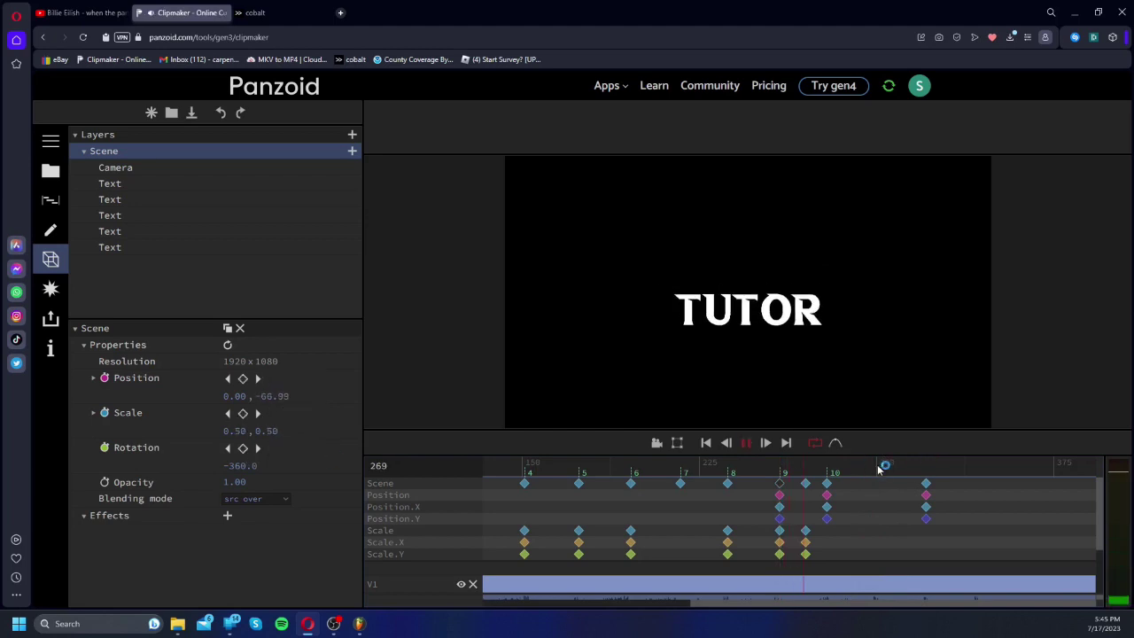
{"action": "left_click", "coordinate": [242, 447]}
{"action": "left_click", "coordinate": [236, 466]}
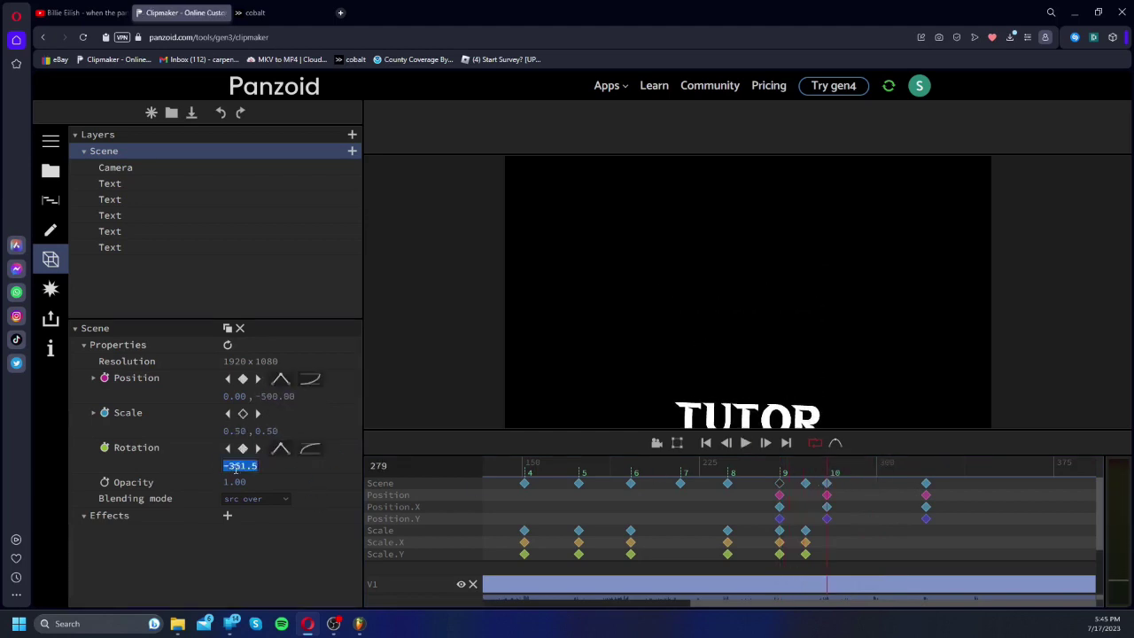
{"action": "type", "text": "-"}
{"action": "left_click_drag", "start_coordinate": [252, 470], "coordinate": [653, 422]}
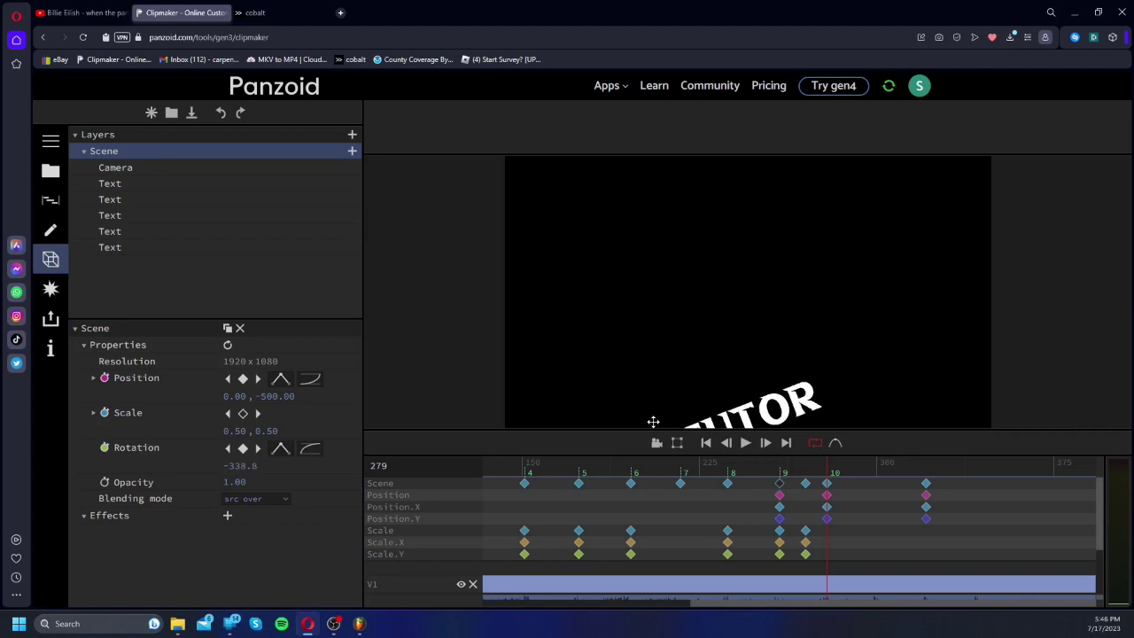
{"action": "left_click_drag", "start_coordinate": [831, 479], "coordinate": [806, 476]}
{"action": "key", "text": "space"}
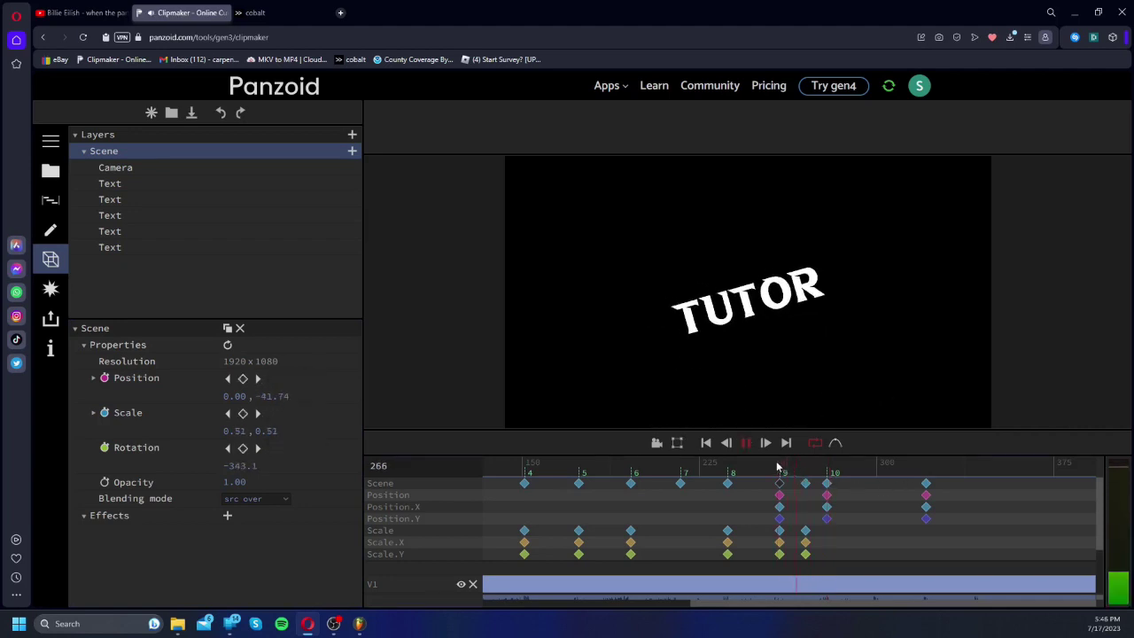
{"action": "key", "text": "space"}
Step: Apply circular in easing to the Scene's rotation keyframe at beat marker 10
{"action": "left_click", "coordinate": [227, 450]}
{"action": "left_click", "coordinate": [309, 450]}
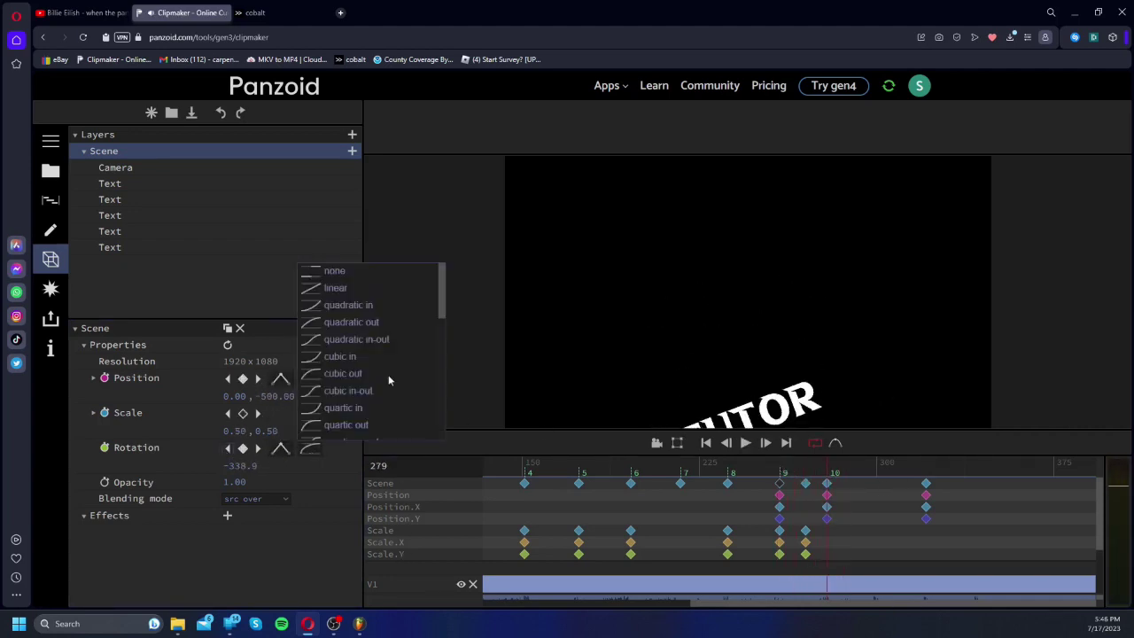
{"action": "scroll", "coordinate": [417, 390], "scroll_direction": "down", "scroll_amount": 3}
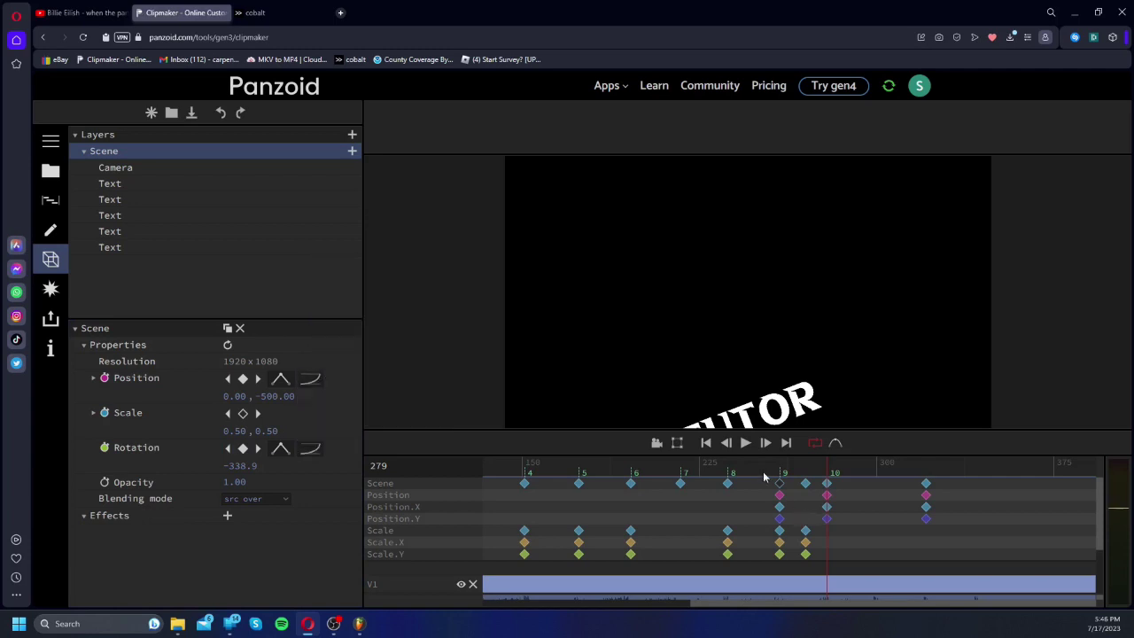
{"action": "left_click", "coordinate": [344, 436]}
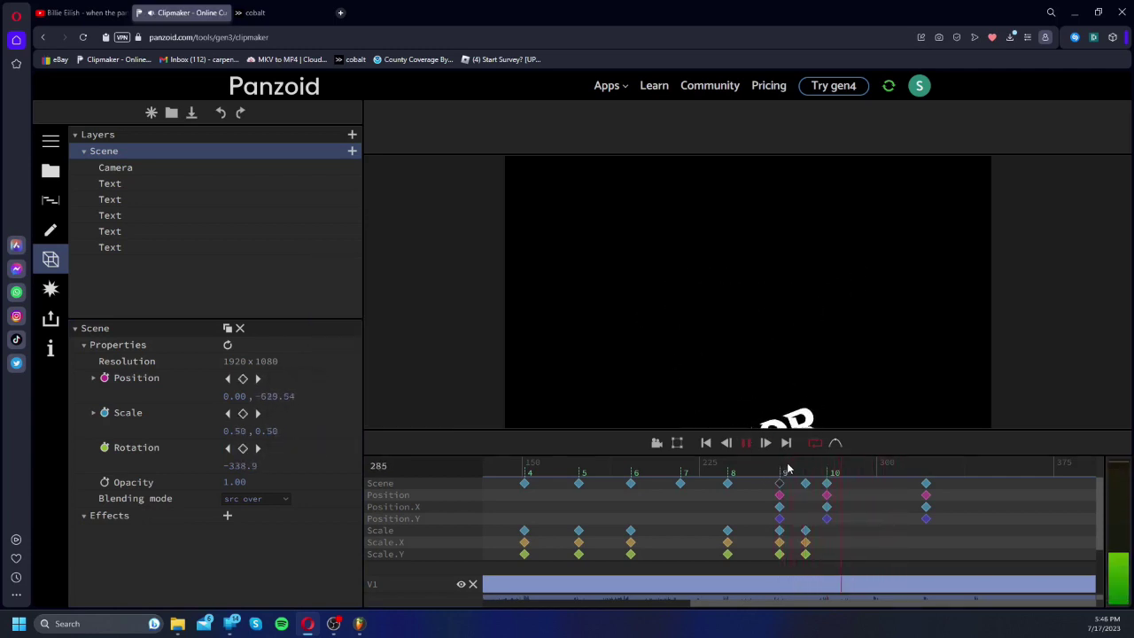
Step: Set the Scene's rotation at beat marker 10 to about -355.4 and play the whole animation back from the start
{"action": "left_click", "coordinate": [827, 472]}
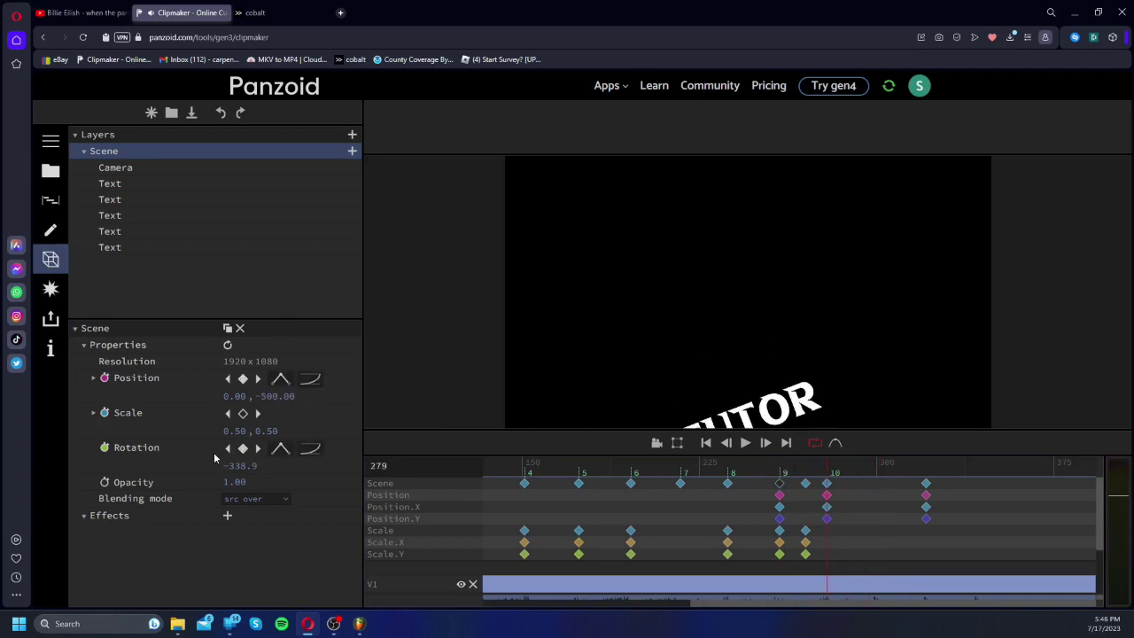
{"action": "left_click_drag", "start_coordinate": [242, 466], "coordinate": [145, 574]}
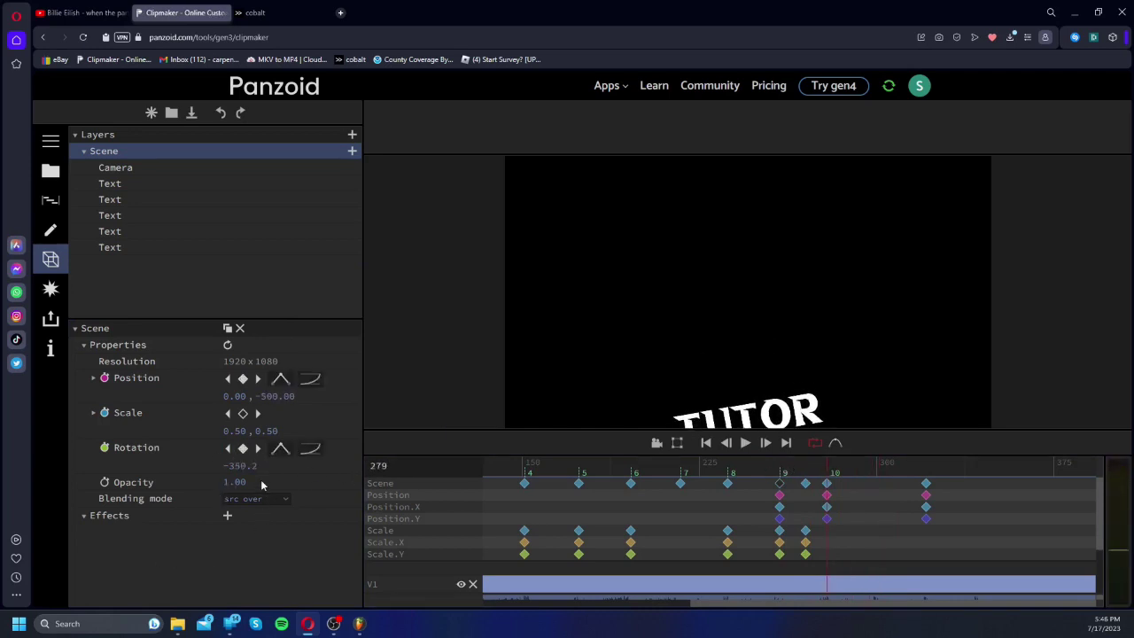
{"action": "left_click_drag", "start_coordinate": [227, 512], "coordinate": [273, 518]}
{"action": "key", "text": "space"}
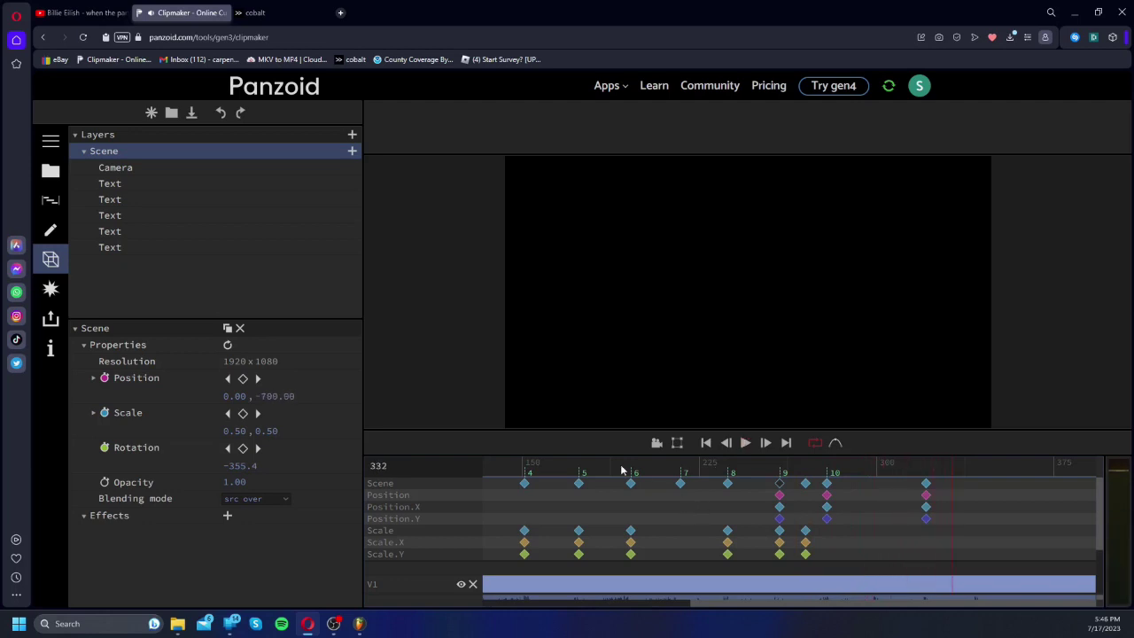
{"action": "left_click", "coordinate": [708, 474]}
{"action": "key", "text": "space"}
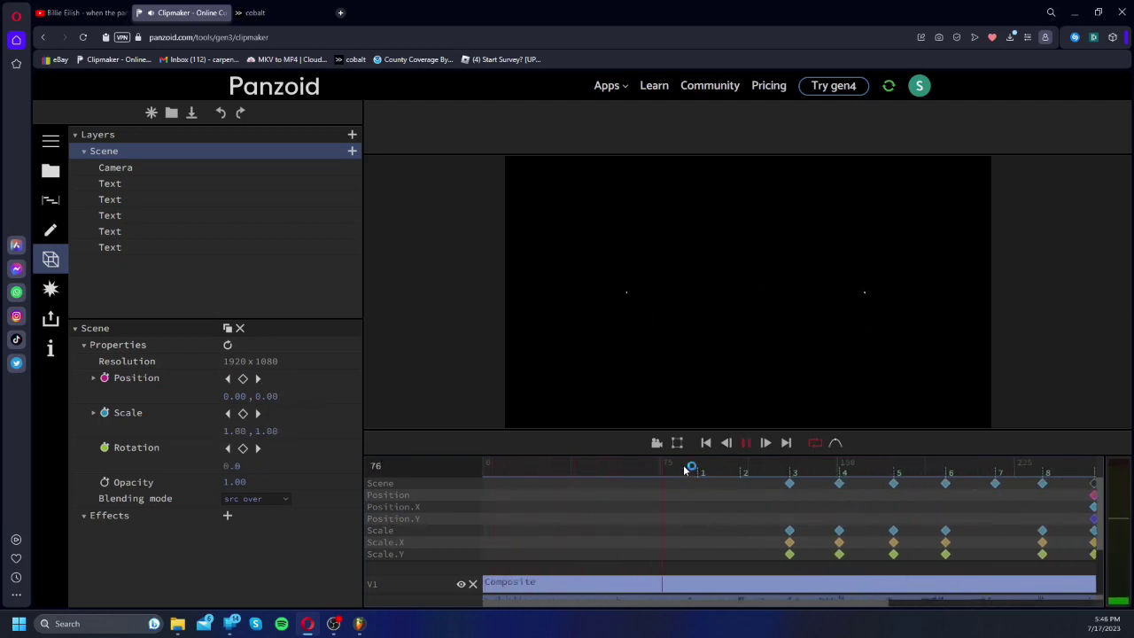
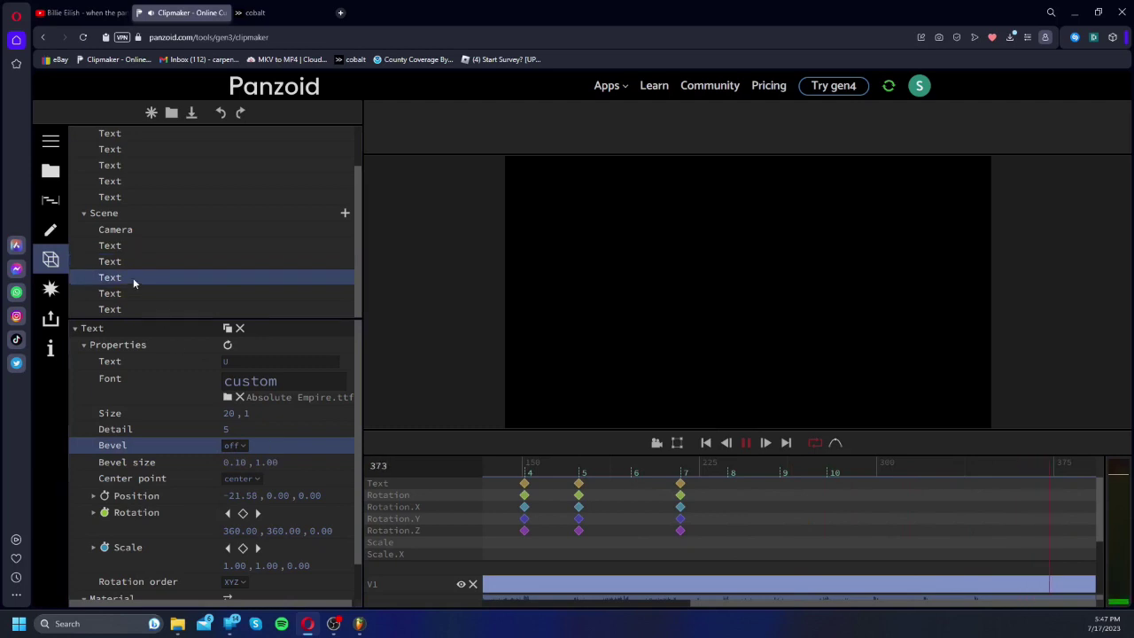
Step: Turn on the bevel for the R, O and middle T letters in the lower Scene
{"action": "left_click", "coordinate": [152, 296]}
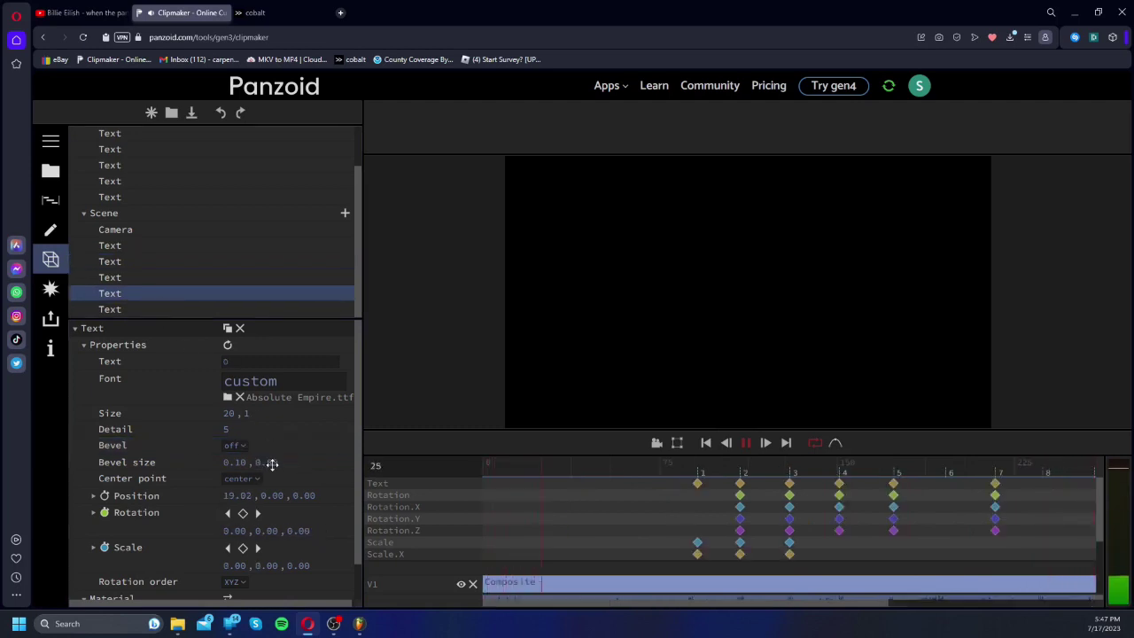
{"action": "left_click", "coordinate": [189, 310]}
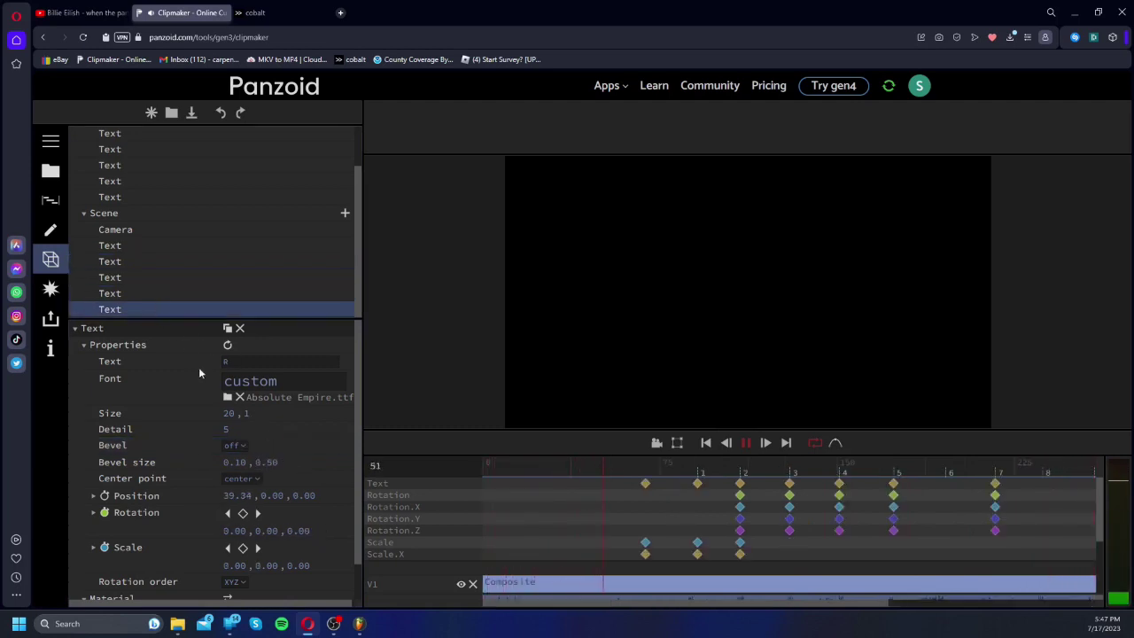
{"action": "left_click", "coordinate": [233, 444]}
{"action": "left_click", "coordinate": [233, 469]}
{"action": "left_click", "coordinate": [113, 294]}
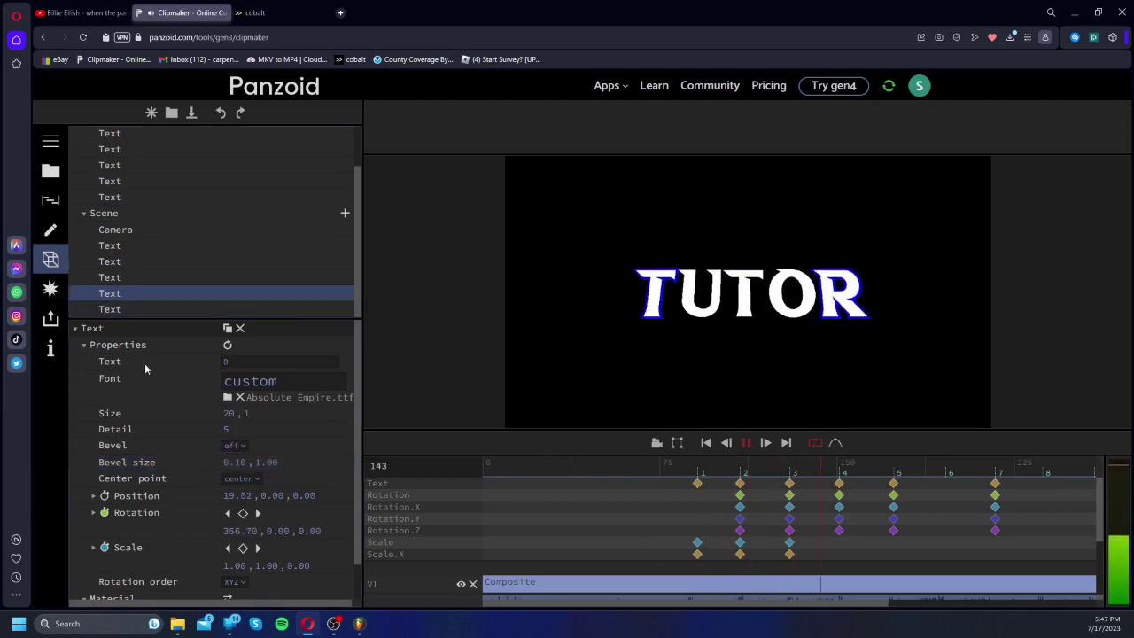
{"action": "left_click", "coordinate": [124, 278]}
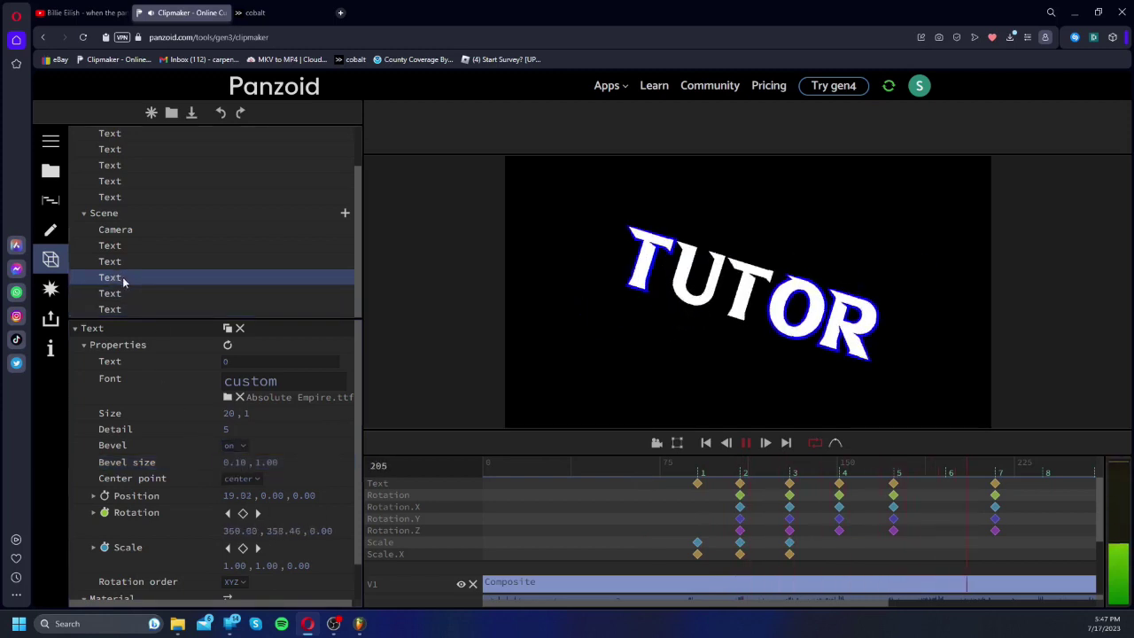
{"action": "left_click", "coordinate": [234, 445]}
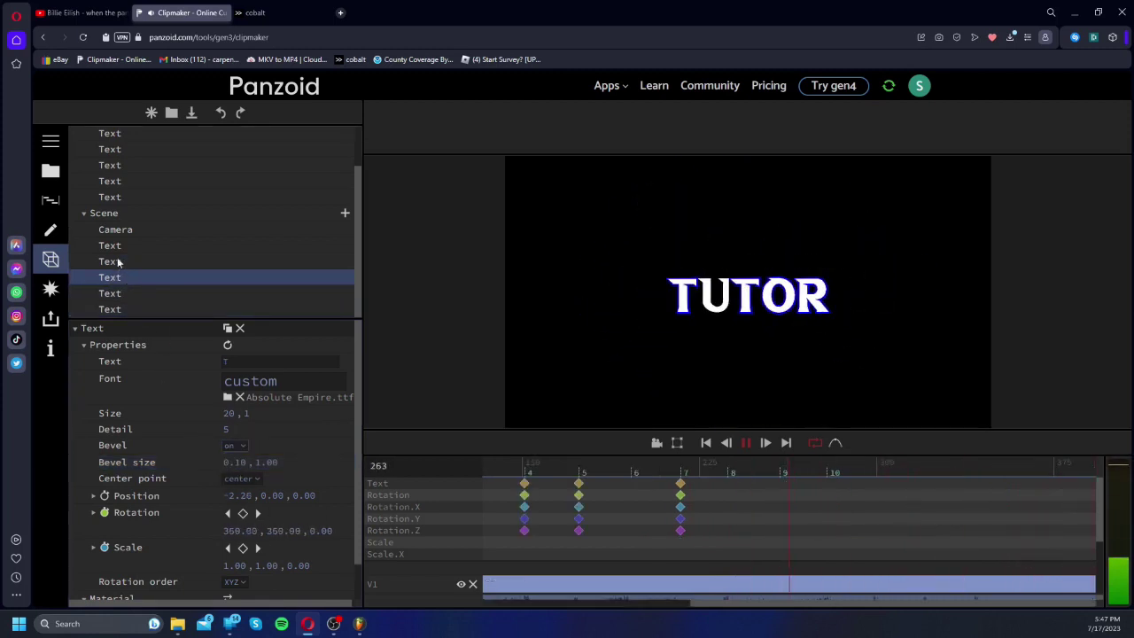
Step: Turn on the bevel for the U letter in the lower Scene and play back the animation from around beat marker 1
{"action": "left_click", "coordinate": [124, 261]}
{"action": "left_click", "coordinate": [234, 445]}
{"action": "left_click", "coordinate": [236, 469]}
{"action": "left_click_drag", "start_coordinate": [520, 464], "coordinate": [620, 488]}
{"action": "key", "text": "space"}
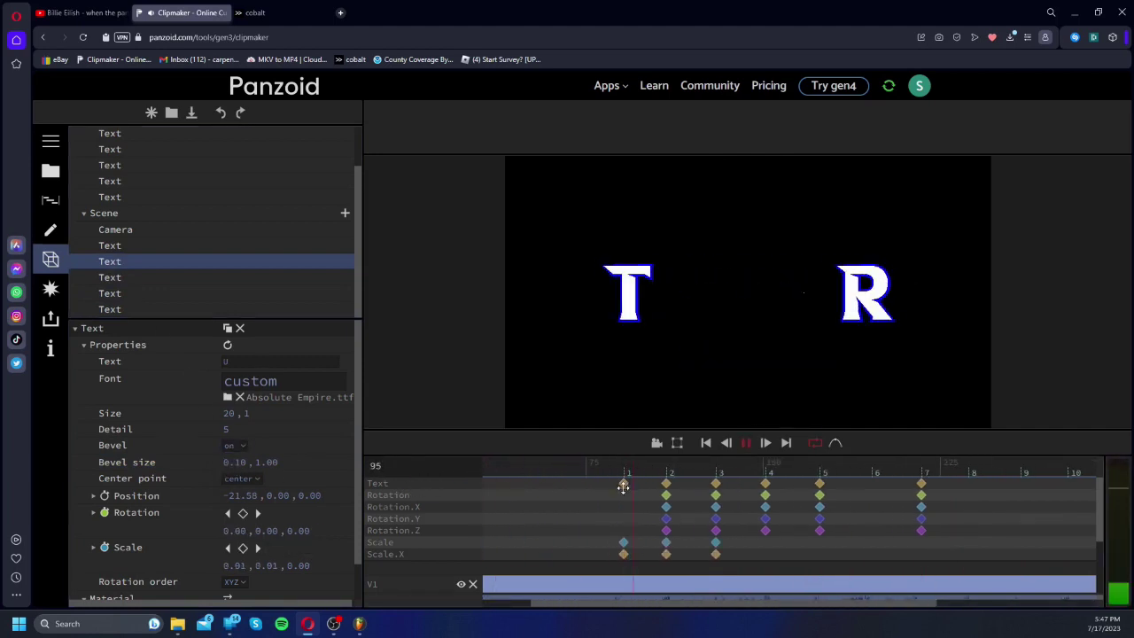
{"action": "left_click", "coordinate": [50, 289]}
{"action": "left_click", "coordinate": [51, 258]}
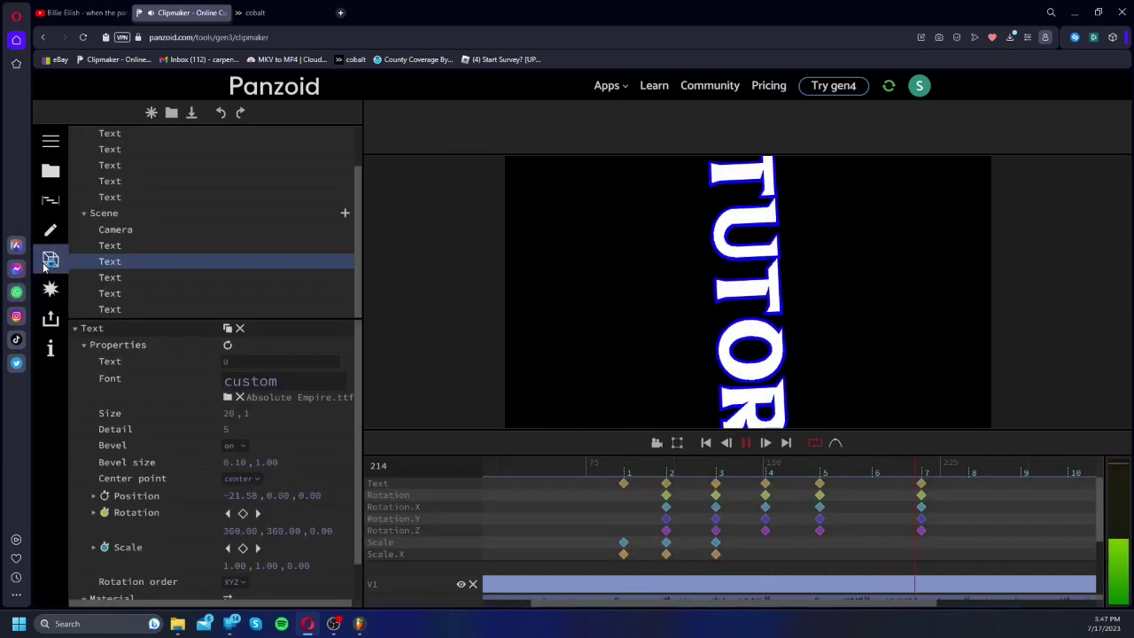
Step: Add a Radial Blur effect to the lower Scene and place it above the Color Overlay effect
{"action": "left_click", "coordinate": [121, 216]}
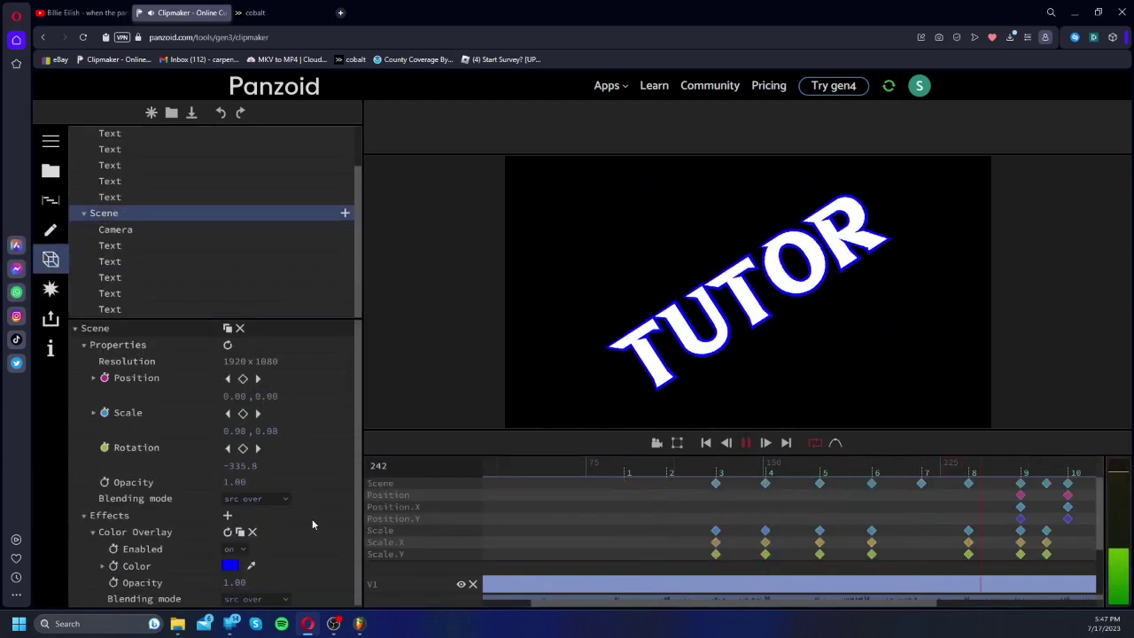
{"action": "left_click", "coordinate": [229, 517]}
{"action": "type", "text": "ra"}
{"action": "left_click", "coordinate": [136, 388]}
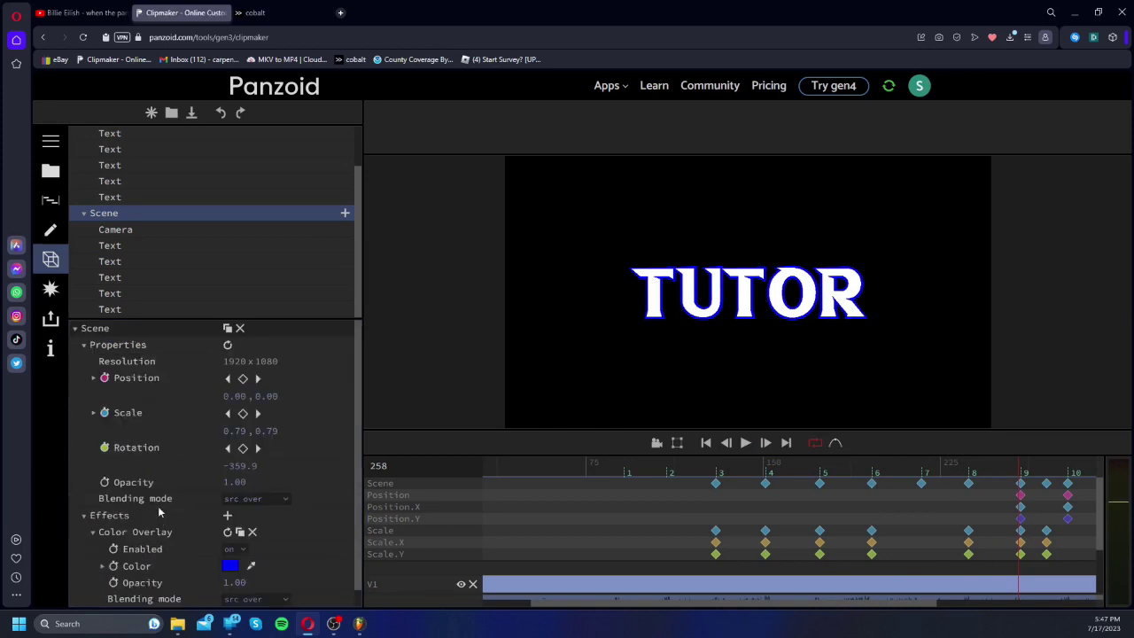
{"action": "scroll", "coordinate": [119, 565], "scroll_direction": "down", "scroll_amount": 2}
{"action": "left_click_drag", "start_coordinate": [115, 482], "coordinate": [137, 397]}
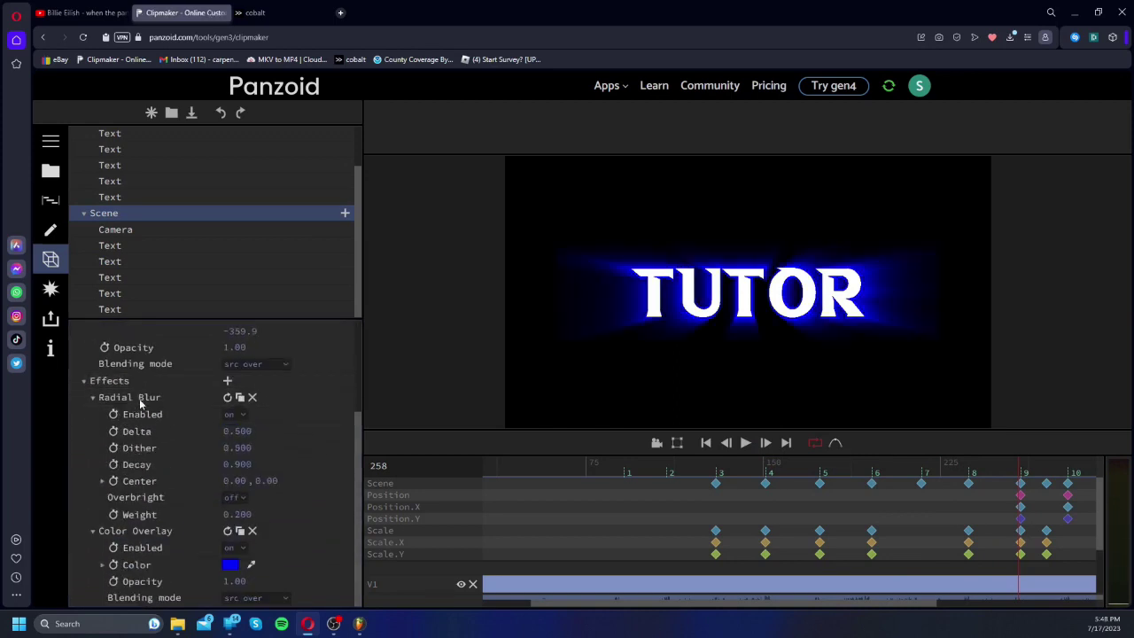
Step: Turn on Overbright for the Radial Blur and set both its weight and decay to 1
{"action": "left_click", "coordinate": [140, 401]}
{"action": "left_click", "coordinate": [232, 500]}
{"action": "left_click", "coordinate": [232, 523]}
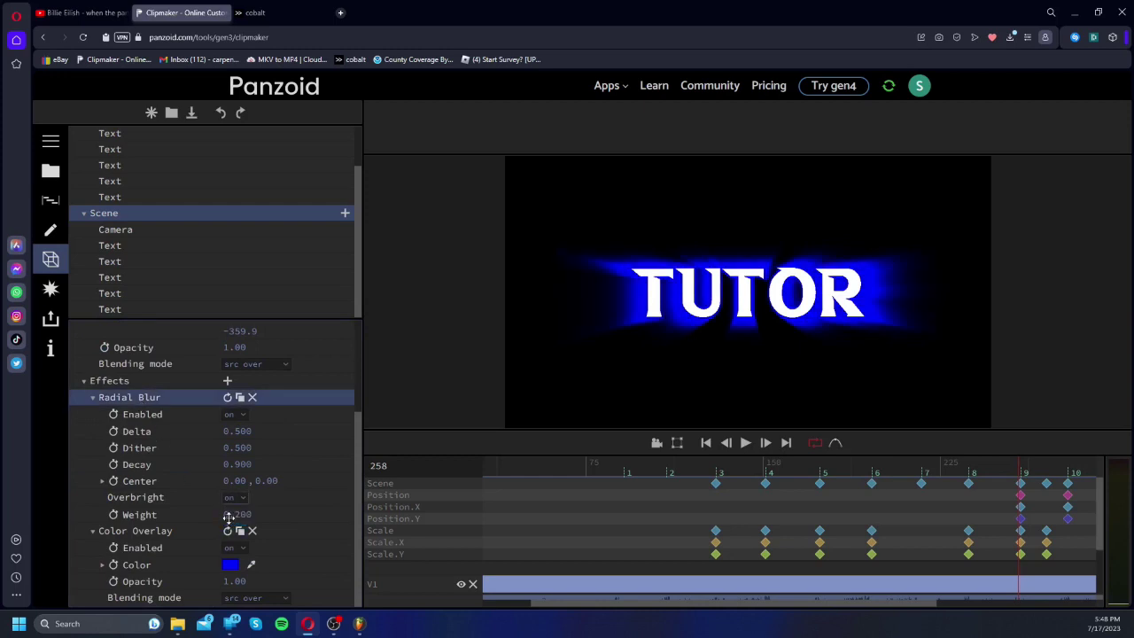
{"action": "left_click_drag", "start_coordinate": [229, 516], "coordinate": [294, 517]}
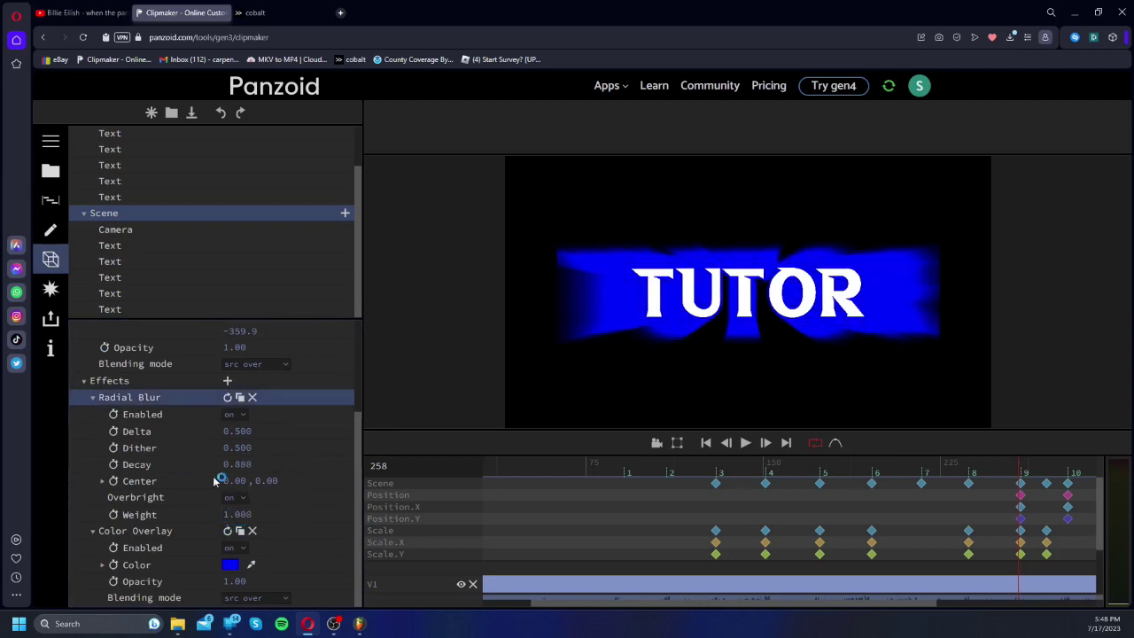
{"action": "type", "text": "1"}
{"action": "key", "text": "Return"}
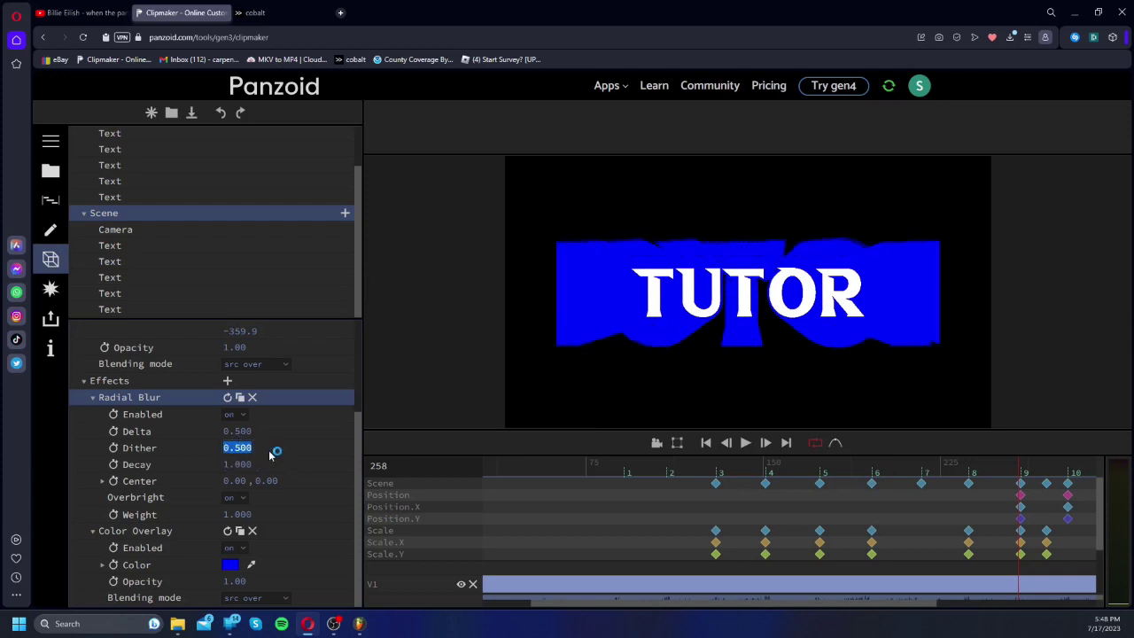
Step: Set the Radial Blur's dither to 0 and reduce its delta to about 0.141
{"action": "type", "text": "0"}
{"action": "key", "text": "Return"}
{"action": "left_click_drag", "start_coordinate": [159, 571], "coordinate": [161, 567]}
{"action": "left_click_drag", "start_coordinate": [249, 425], "coordinate": [161, 555]}
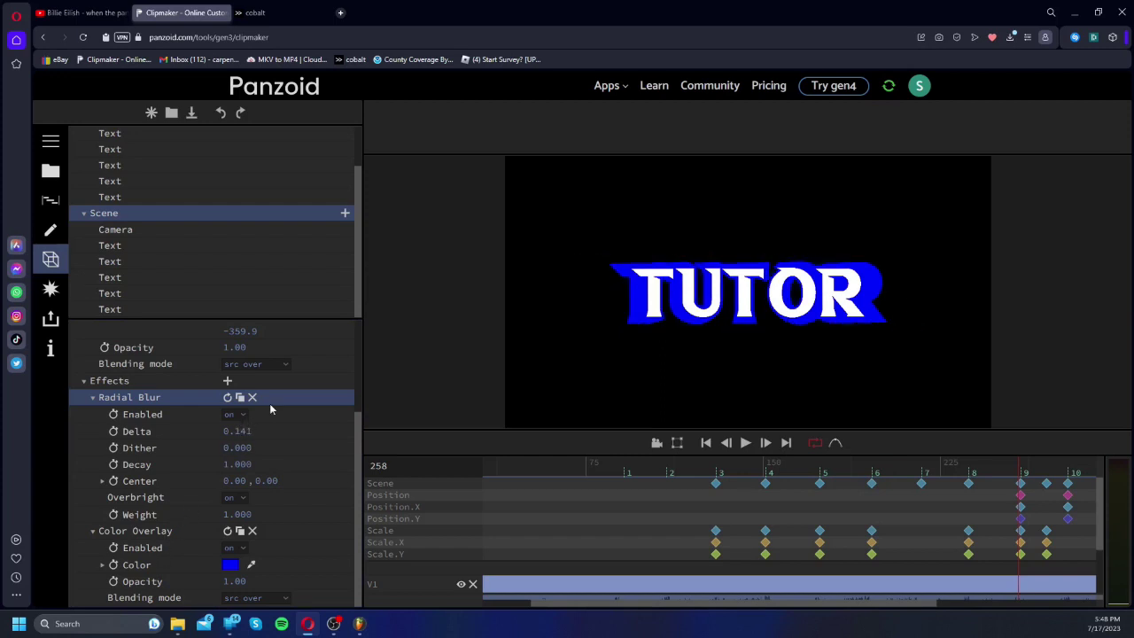
Step: Set the scene's Radial Blur delta to -0.175 and its center to 0.00, -1.19, and preview the animation
{"action": "left_click_drag", "start_coordinate": [242, 431], "coordinate": [175, 576]}
{"action": "left_click_drag", "start_coordinate": [241, 430], "coordinate": [209, 567]}
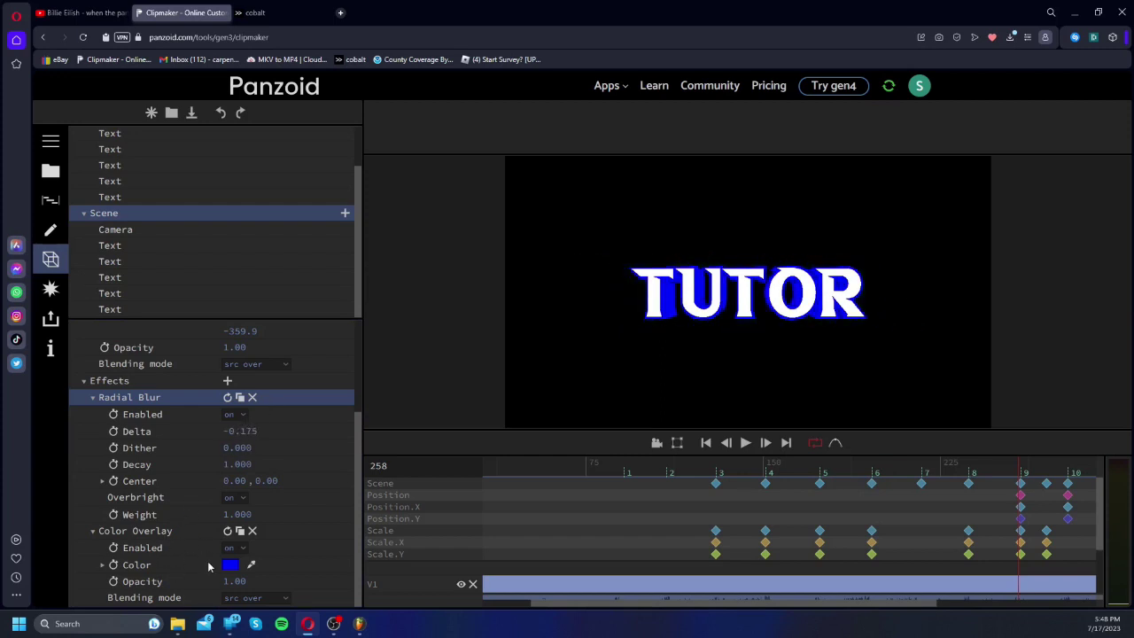
{"action": "left_click_drag", "start_coordinate": [266, 489], "coordinate": [258, 541]}
{"action": "key", "text": "space"}
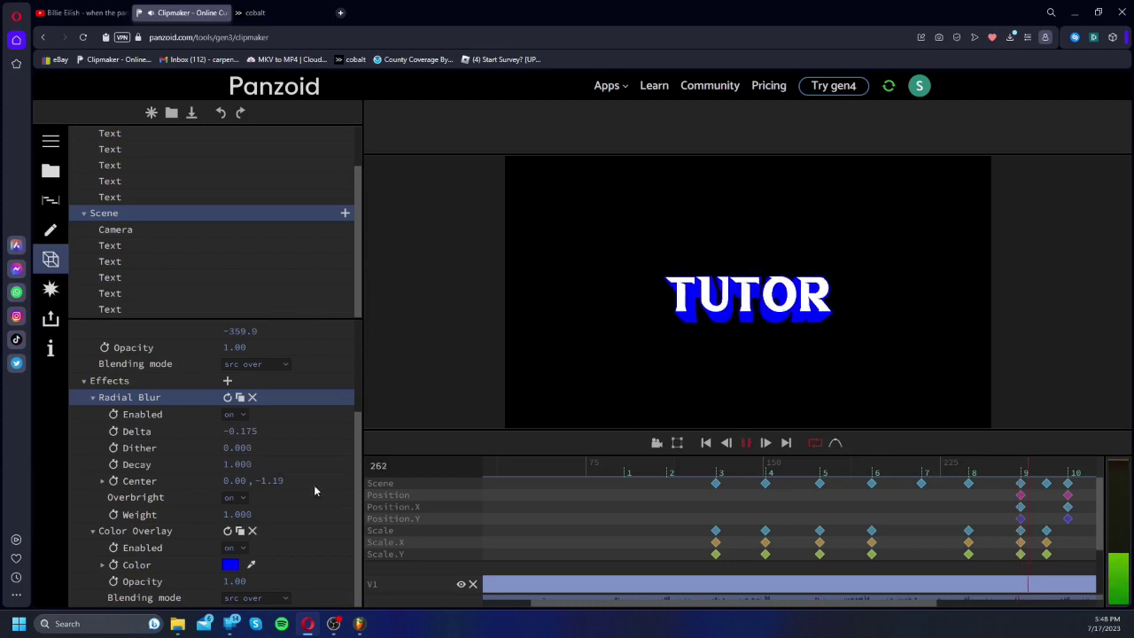
{"action": "left_click", "coordinate": [660, 476]}
{"action": "key", "text": "space"}
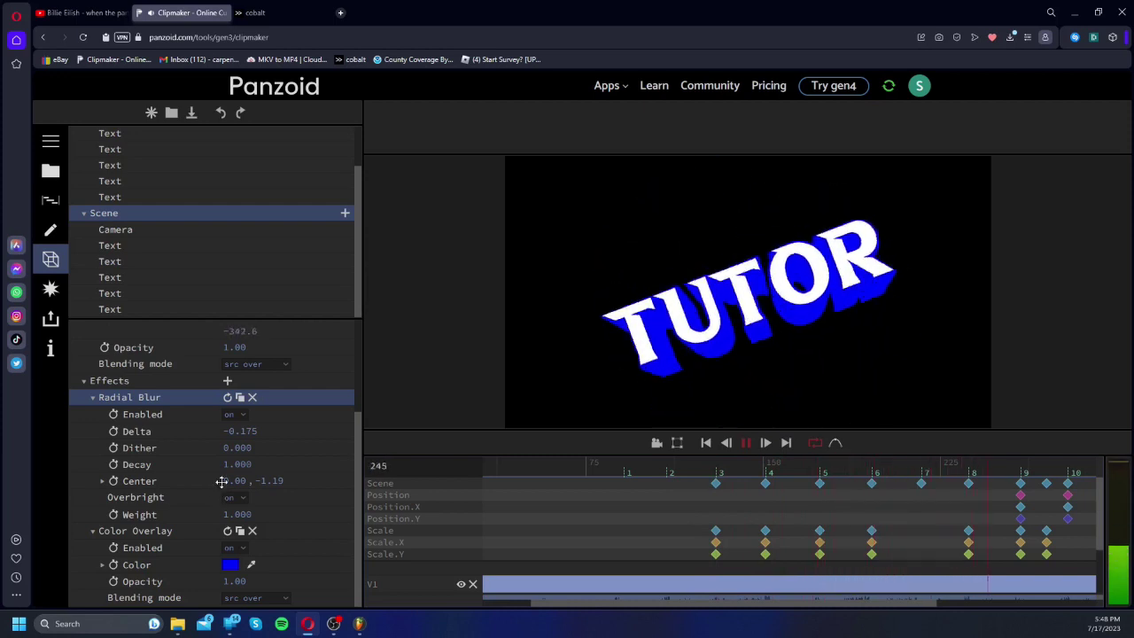
{"action": "key", "text": "space"}
Step: Set the scene's Color Overlay to black, rgb(0, 0, 0), and duplicate the scene
{"action": "left_click", "coordinate": [233, 566]}
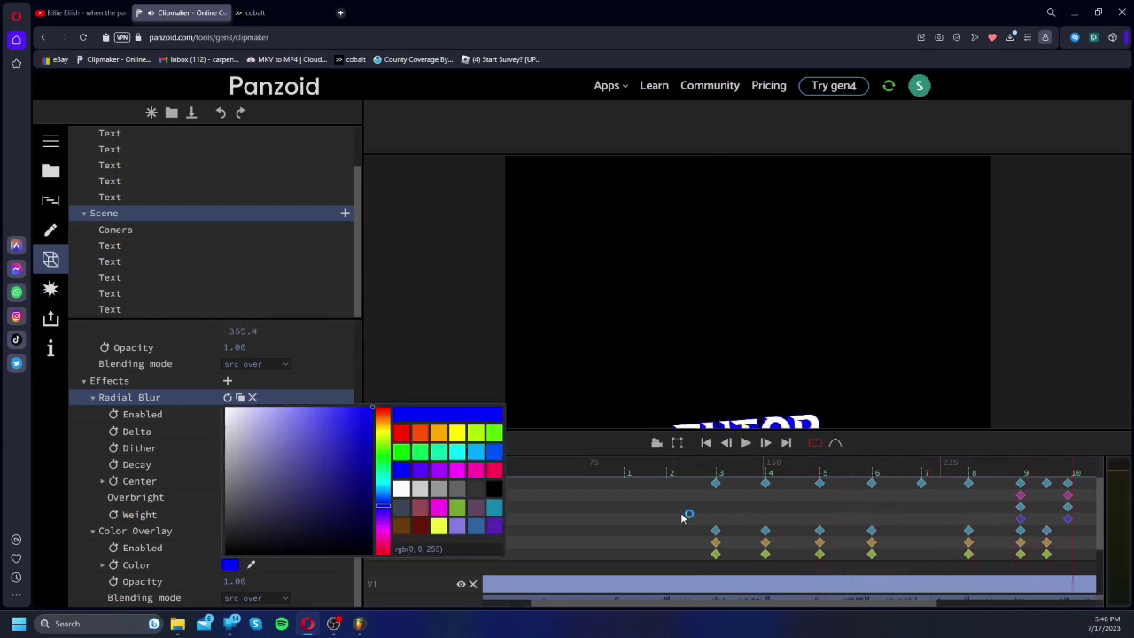
{"action": "left_click", "coordinate": [670, 469]}
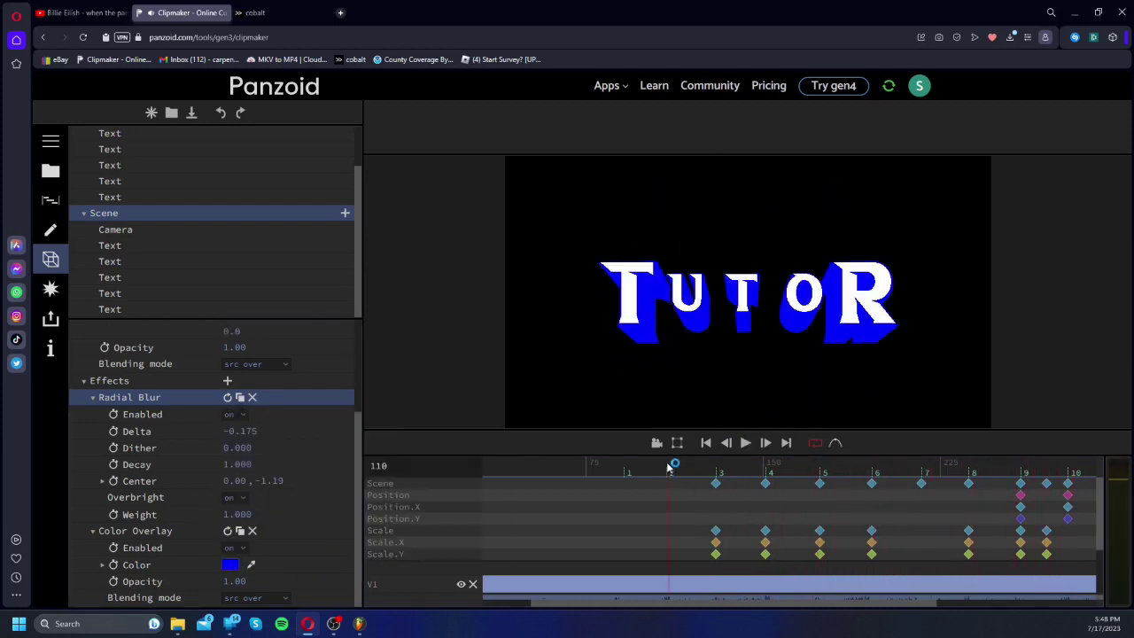
{"action": "left_click", "coordinate": [233, 564]}
{"action": "mouse_move", "coordinate": [264, 520]}
{"action": "left_mouse_down"}
{"action": "mouse_move", "coordinate": [260, 581]}
{"action": "mouse_move", "coordinate": [253, 565]}
{"action": "left_mouse_up"}
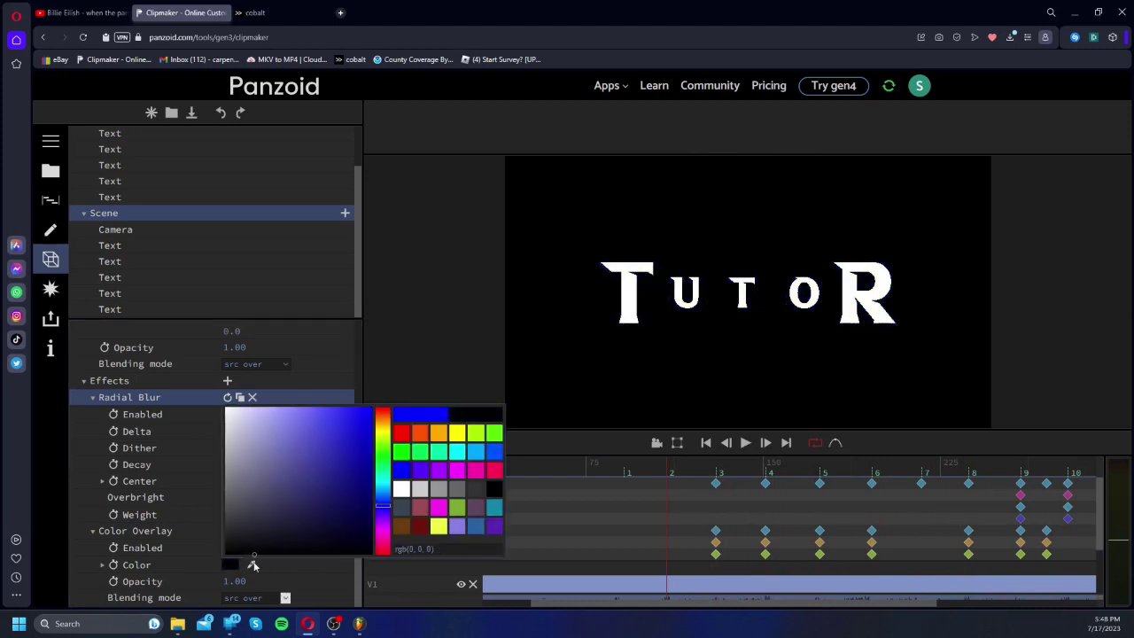
{"action": "left_click", "coordinate": [148, 549]}
{"action": "scroll", "coordinate": [217, 377], "scroll_direction": "up", "scroll_amount": 2}
{"action": "left_click", "coordinate": [227, 328]}
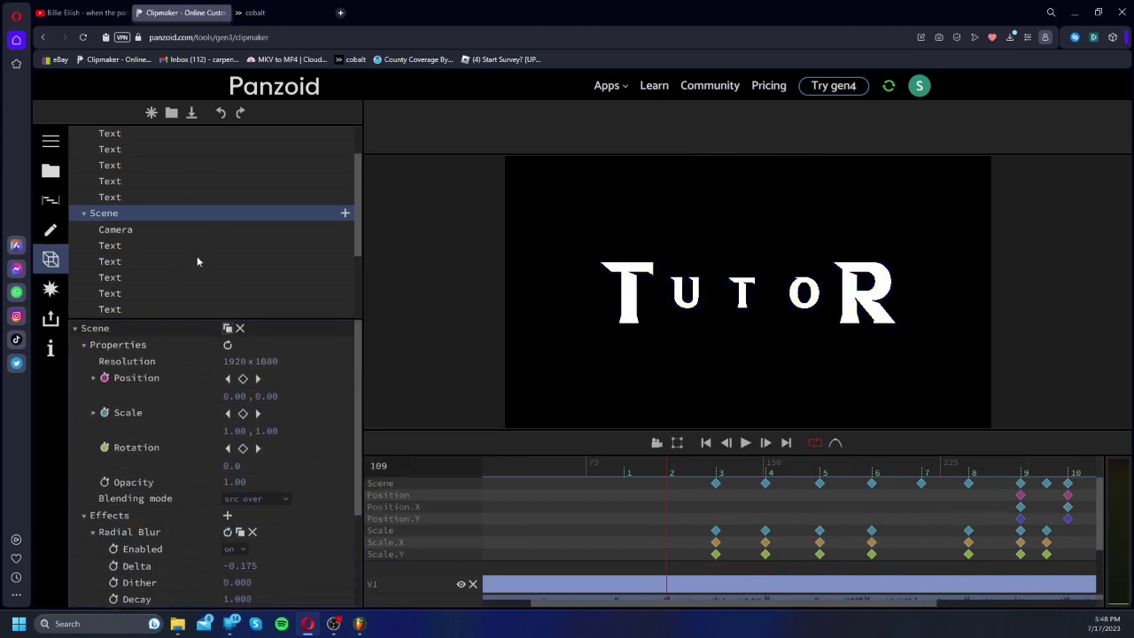
Step: Change the Color Overlay of the duplicated scene to orange-red
{"action": "scroll", "coordinate": [163, 266], "scroll_direction": "down", "scroll_amount": 2}
{"action": "left_click", "coordinate": [109, 215]}
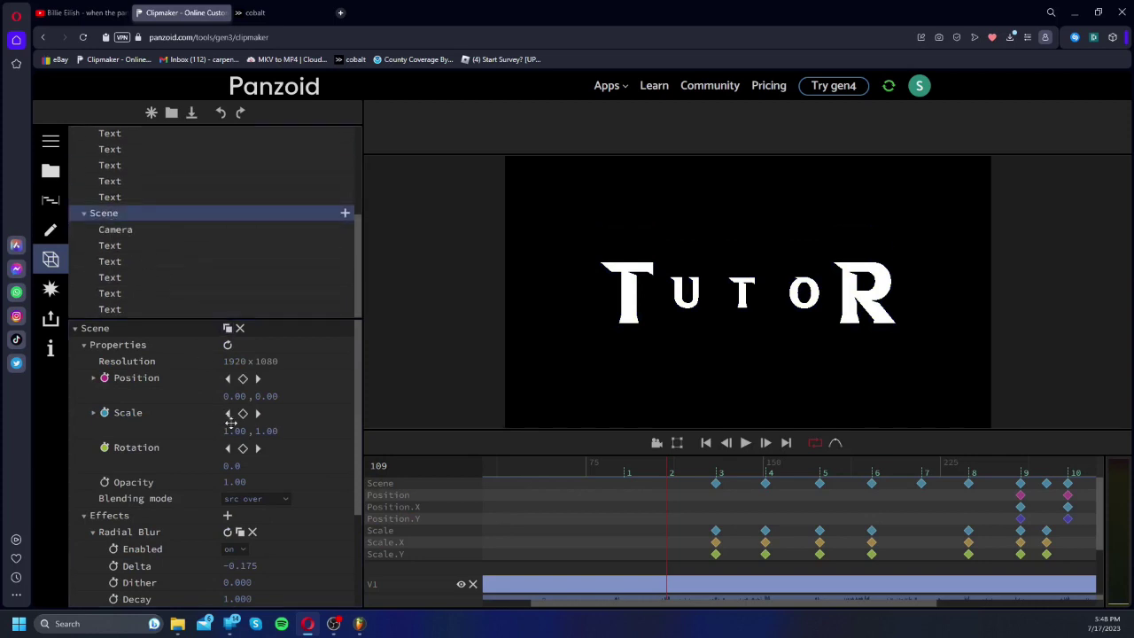
{"action": "scroll", "coordinate": [198, 538], "scroll_direction": "down", "scroll_amount": 3}
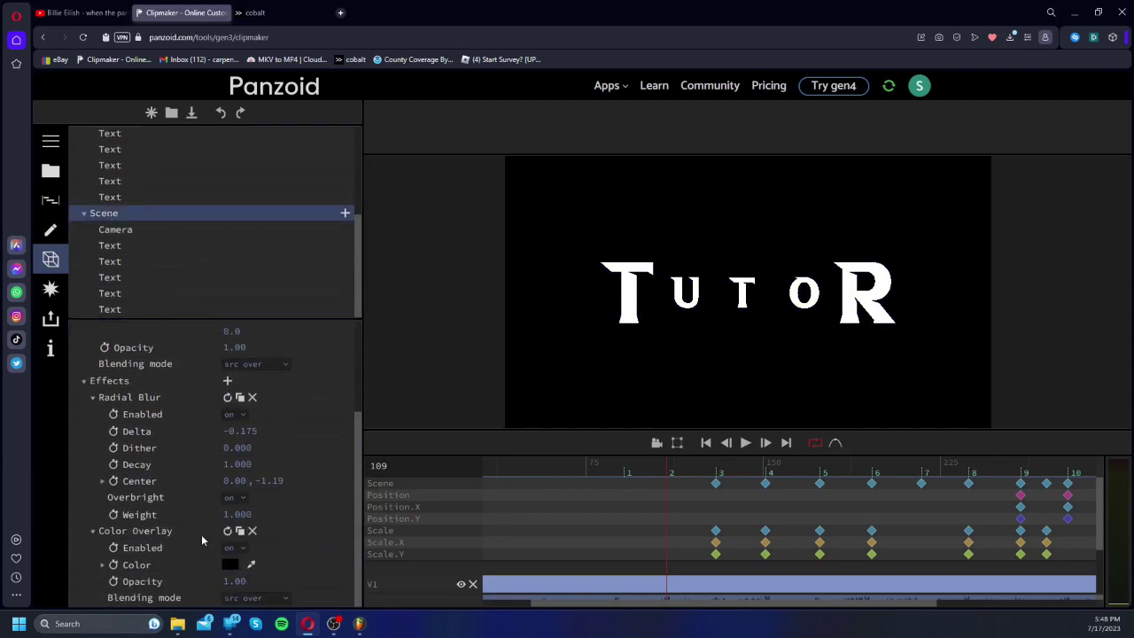
{"action": "left_click", "coordinate": [229, 564]}
{"action": "left_click", "coordinate": [437, 432]}
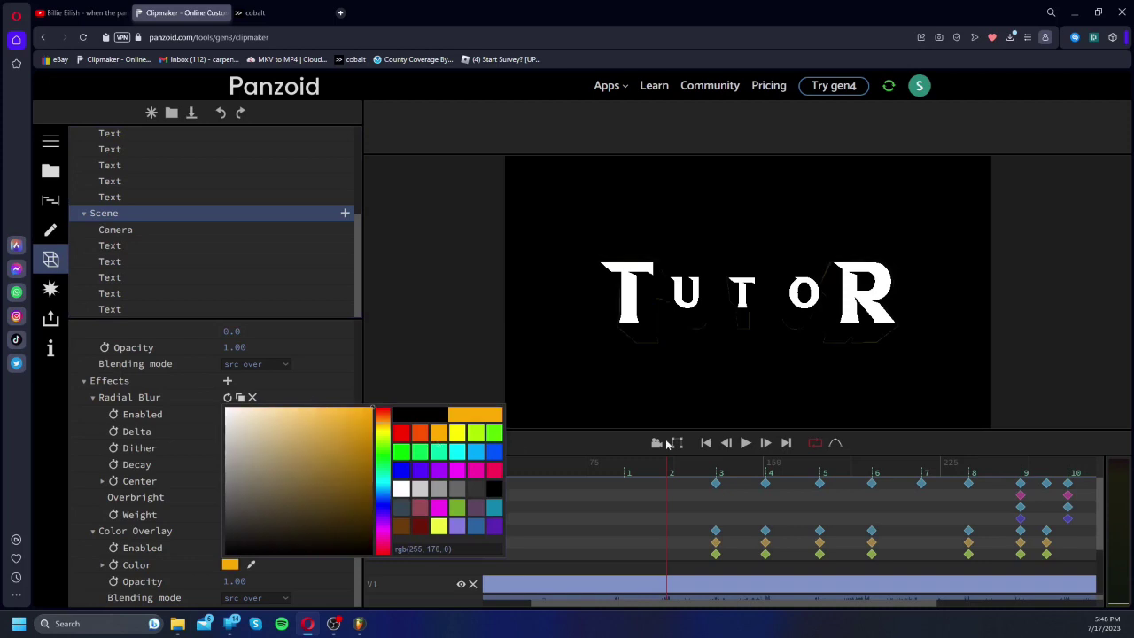
{"action": "left_click", "coordinate": [474, 437]}
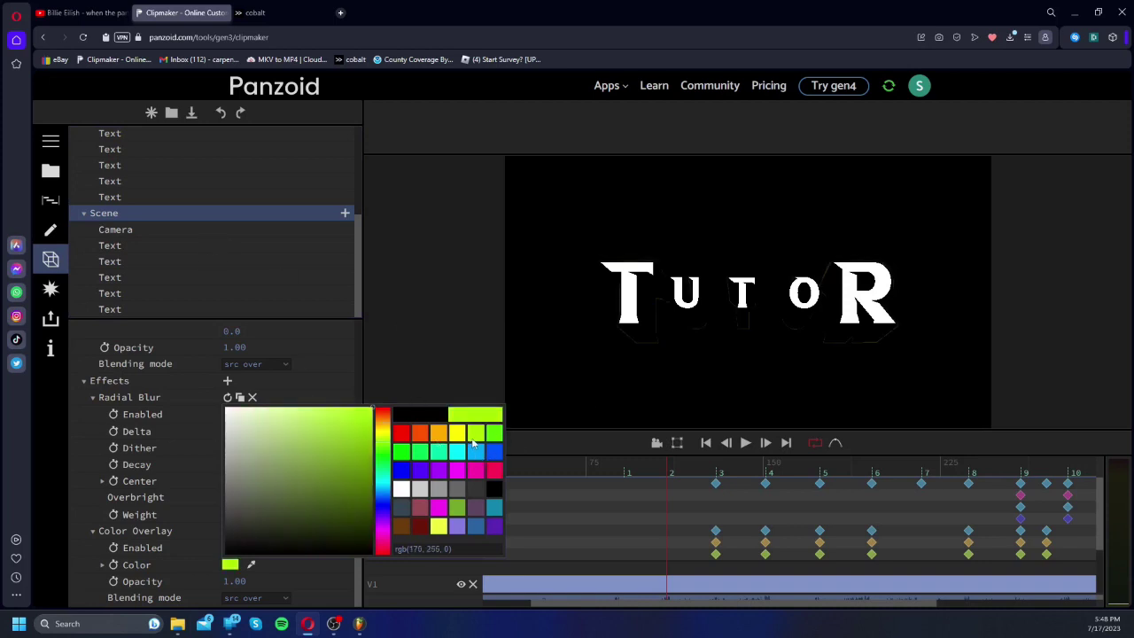
{"action": "left_click", "coordinate": [421, 432]}
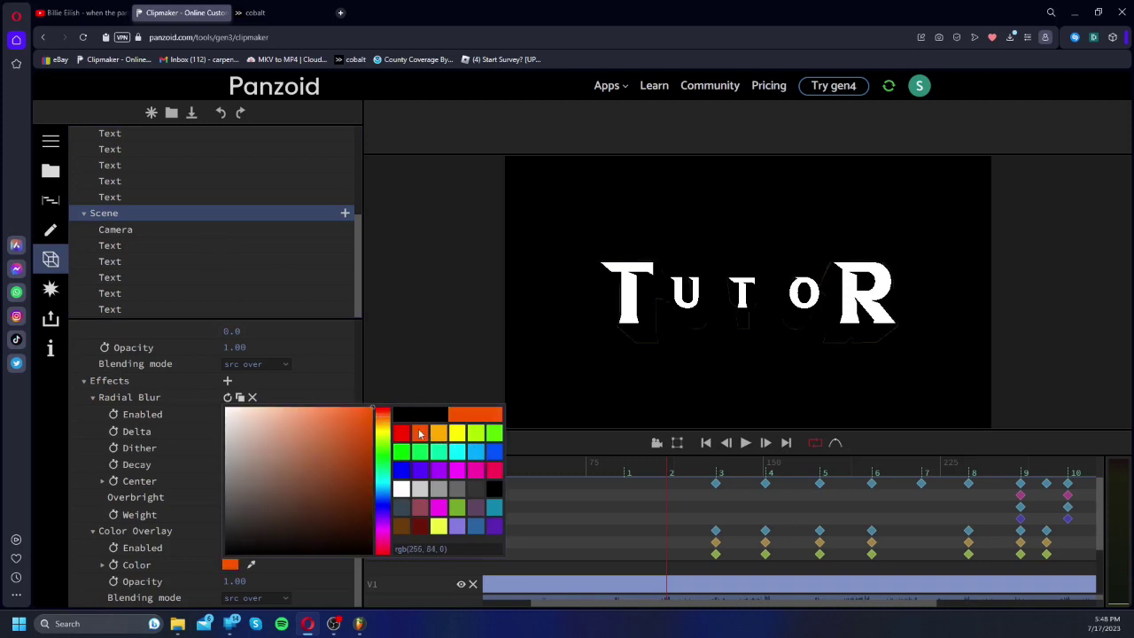
Step: Set the bevel size of the first letter T in the duplicated scene to 0.10, 1.63
{"action": "left_click", "coordinate": [98, 248]}
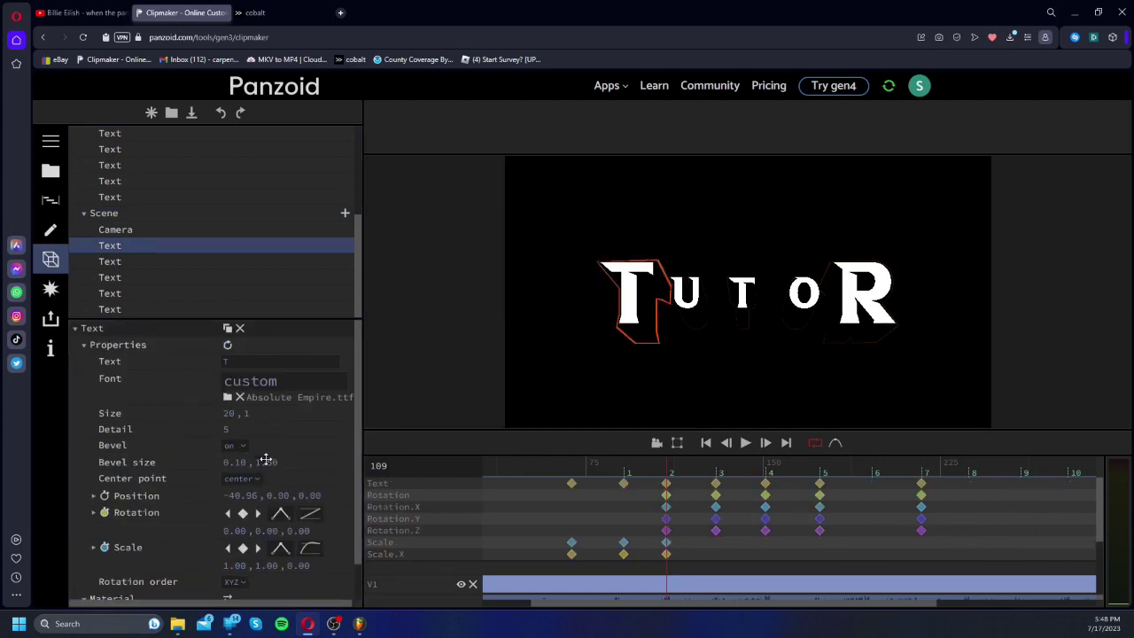
{"action": "left_click_drag", "start_coordinate": [299, 456], "coordinate": [307, 453]}
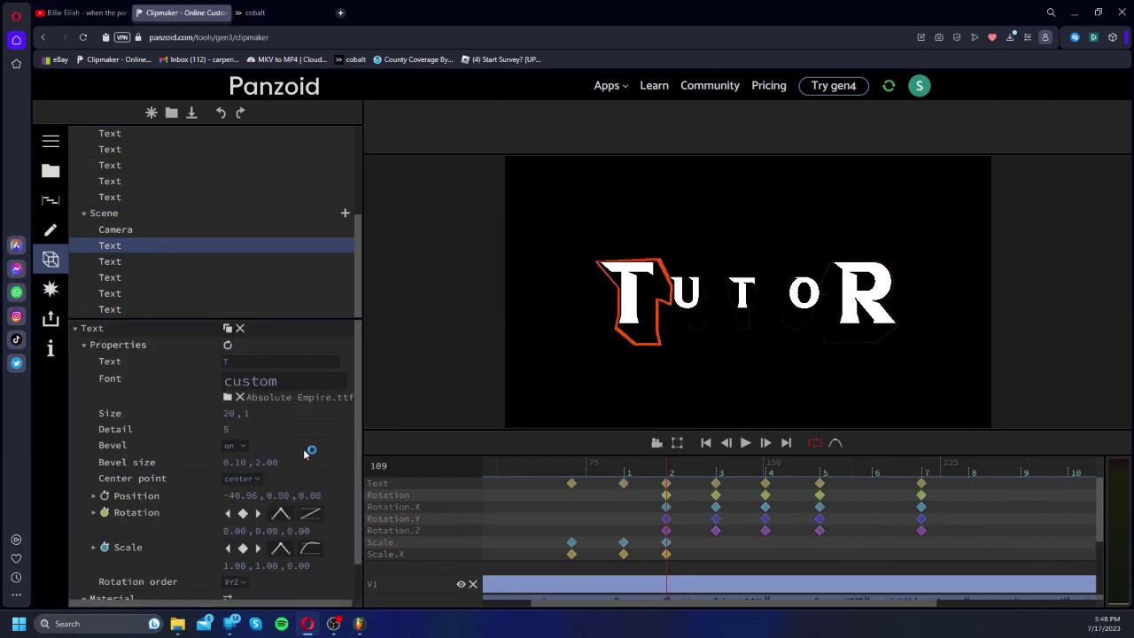
{"action": "type", "text": "1.5"}
{"action": "key", "text": "Return"}
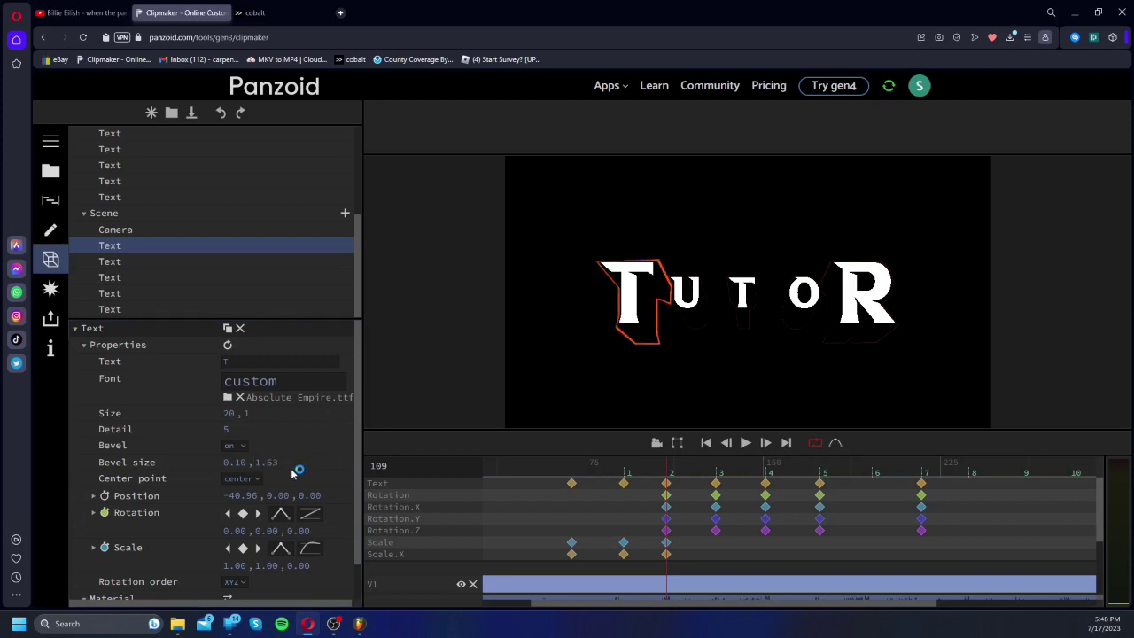
Step: Apply a bevel size of 0.10, 1.63 to the remaining letters U, T, O and R of the duplicated scene
{"action": "left_click", "coordinate": [152, 260]}
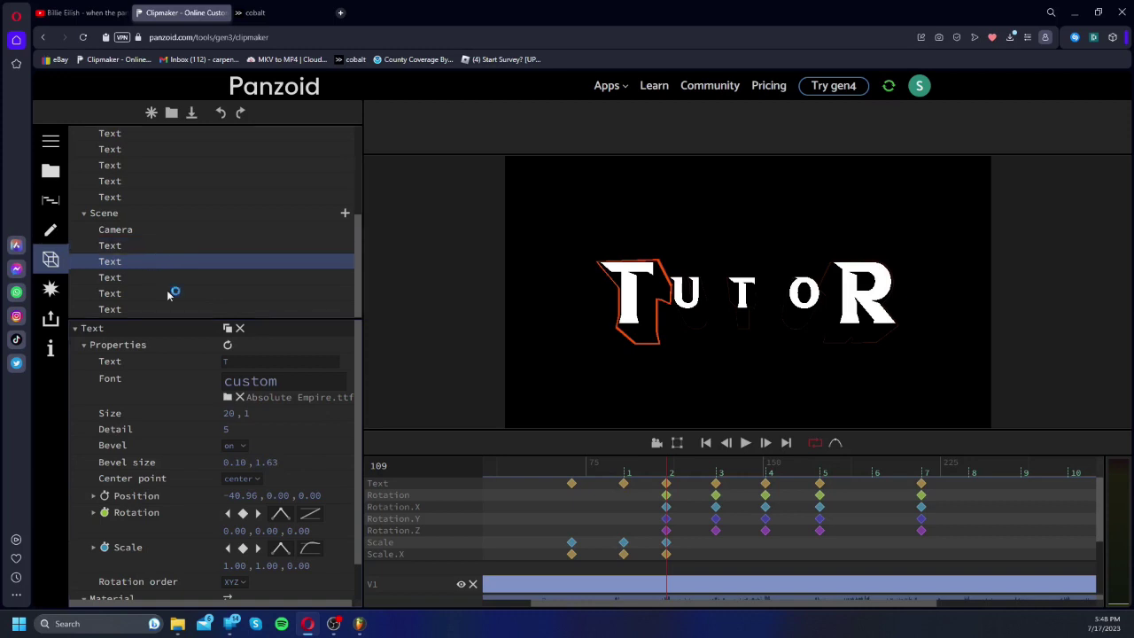
{"action": "left_click_drag", "start_coordinate": [298, 457], "coordinate": [290, 450]}
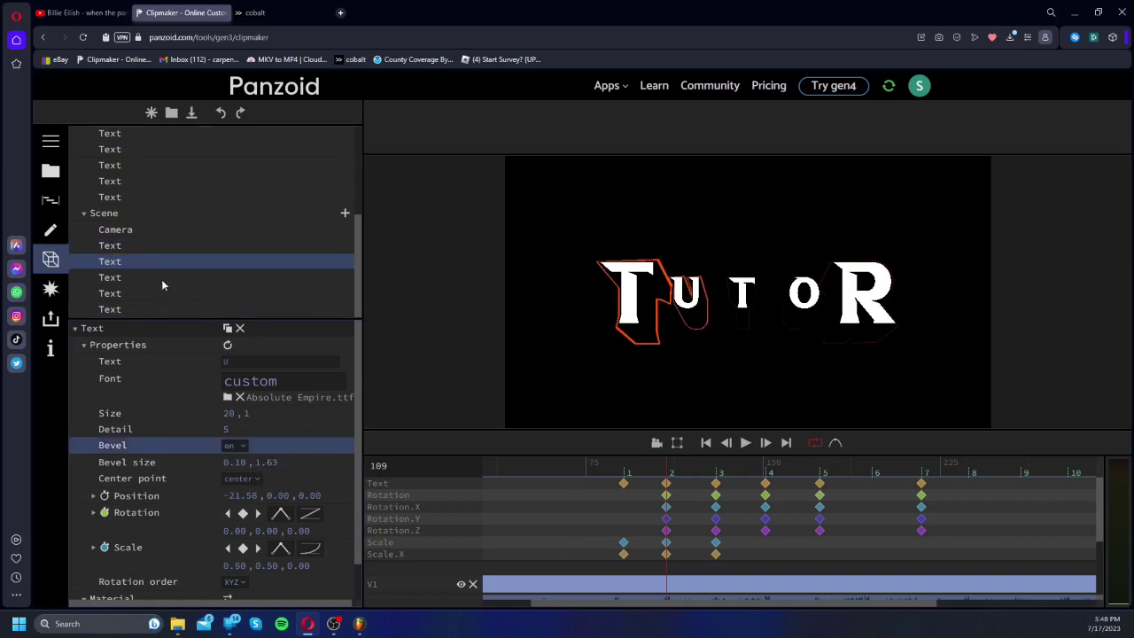
{"action": "left_click", "coordinate": [163, 278]}
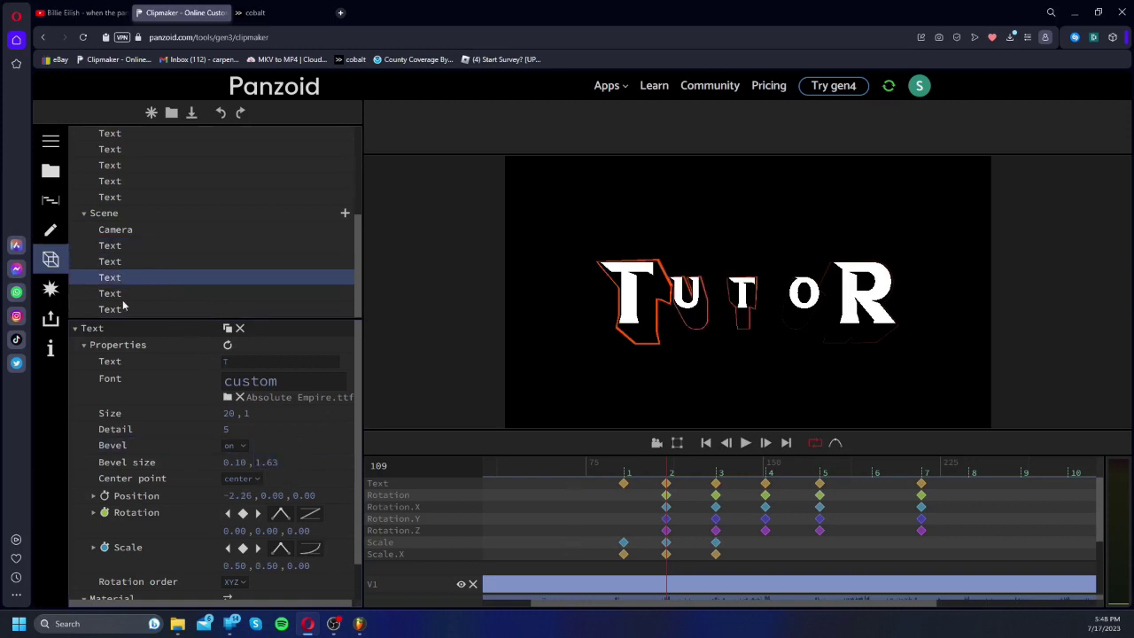
{"action": "left_click", "coordinate": [124, 293]}
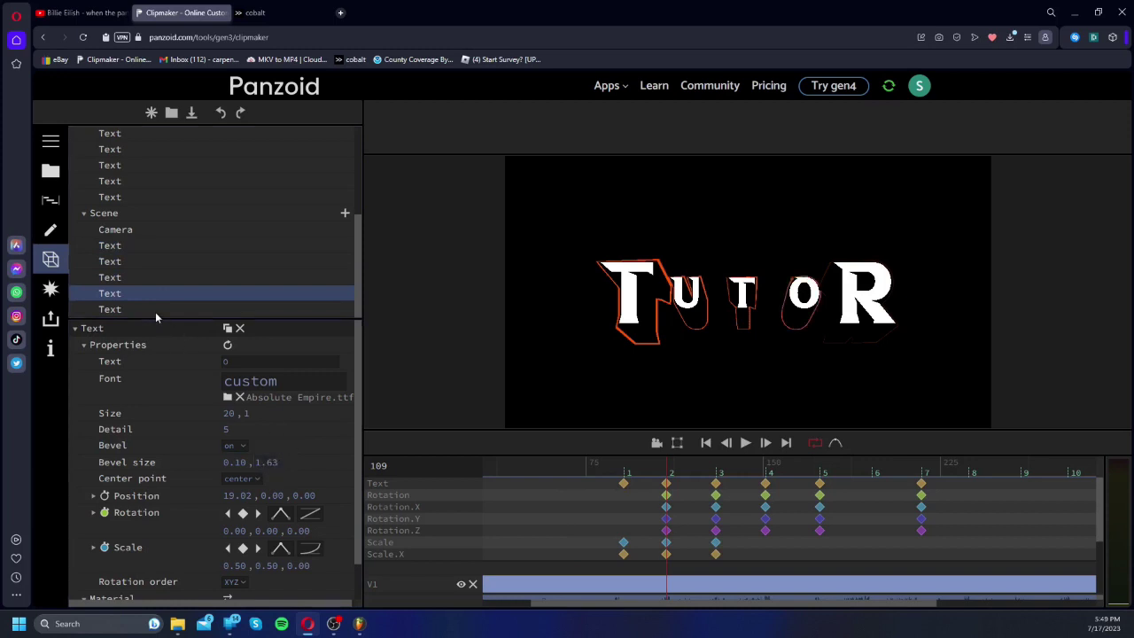
{"action": "left_click", "coordinate": [155, 311]}
Step: Play back the animation from near its start to check the outlined letters against the music
{"action": "left_click_drag", "start_coordinate": [660, 470], "coordinate": [587, 470]}
{"action": "key", "text": "space"}
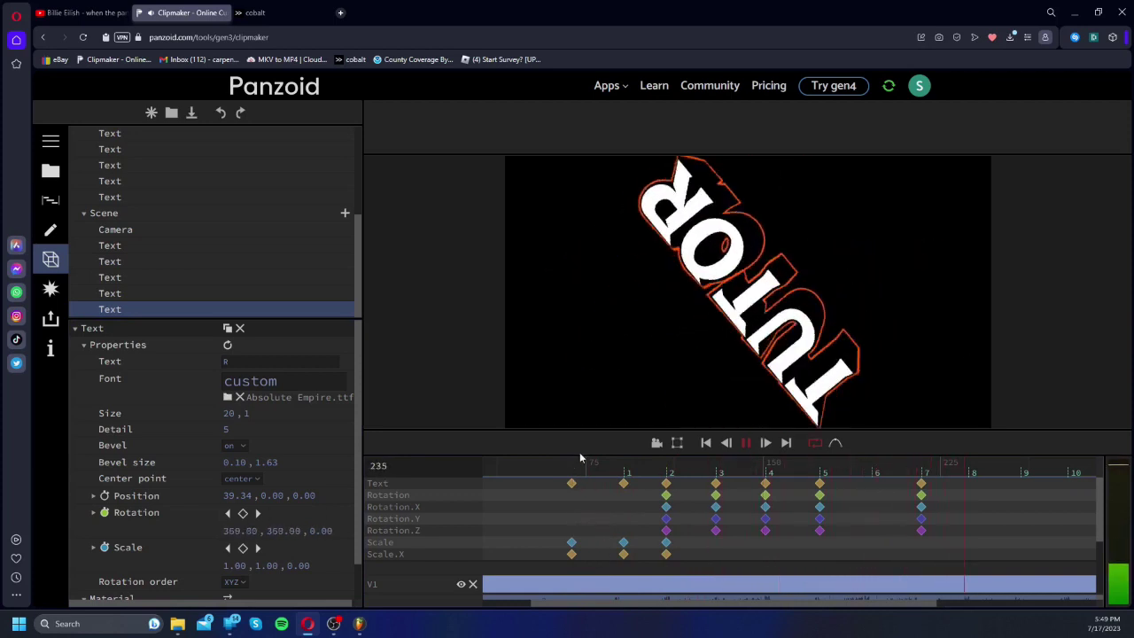
{"action": "left_click_drag", "start_coordinate": [551, 469], "coordinate": [492, 486]}
{"action": "key", "text": "space"}
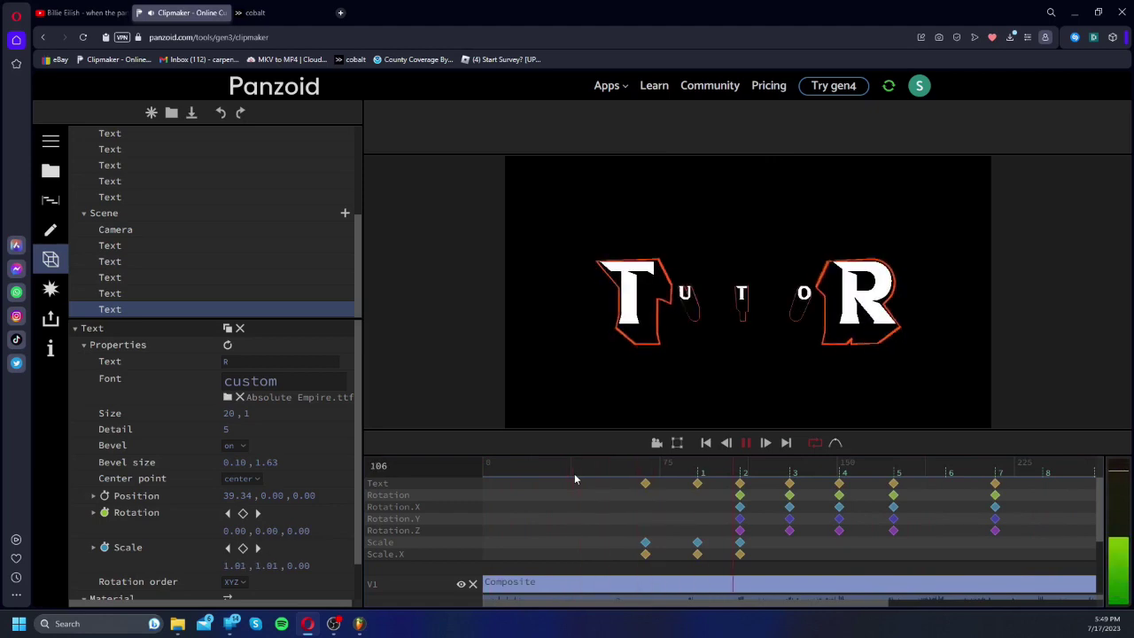
{"action": "key", "text": "space"}
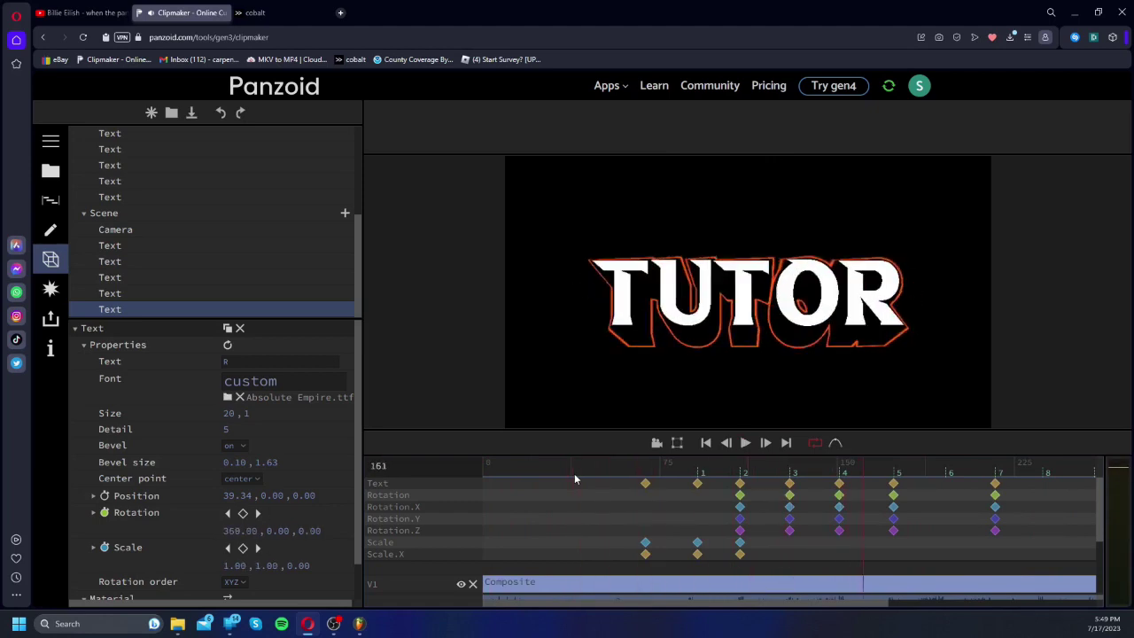
Step: Move the Composite clip up from video track V1 to V2 on the timeline
{"action": "left_click_drag", "start_coordinate": [549, 585], "coordinate": [540, 562]}
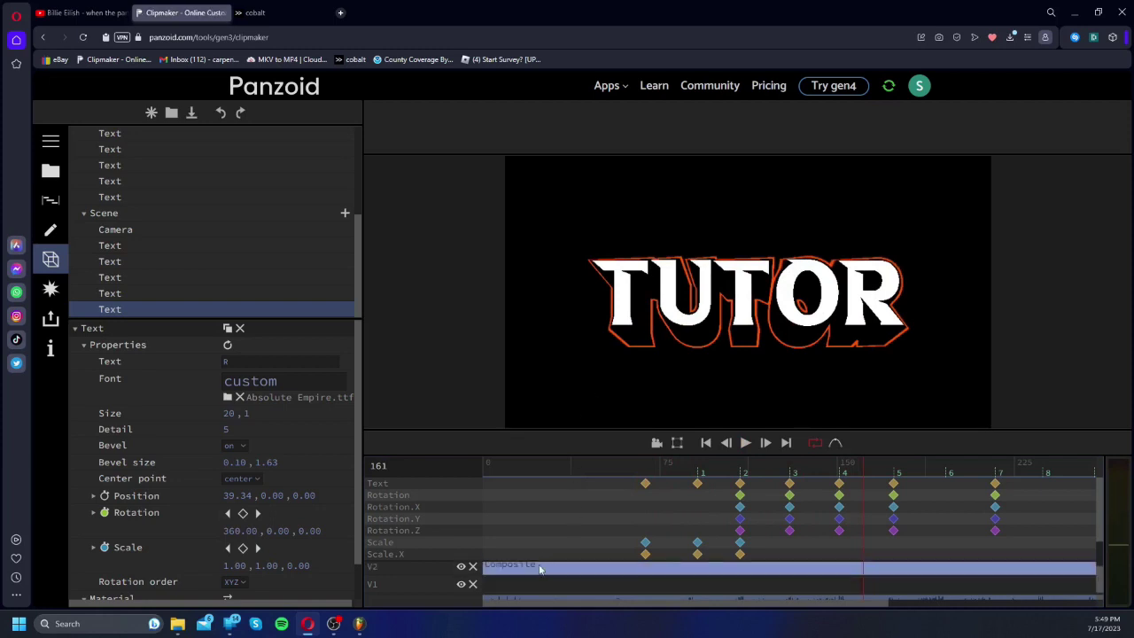
{"action": "scroll", "coordinate": [538, 558], "scroll_direction": "down", "scroll_amount": 2}
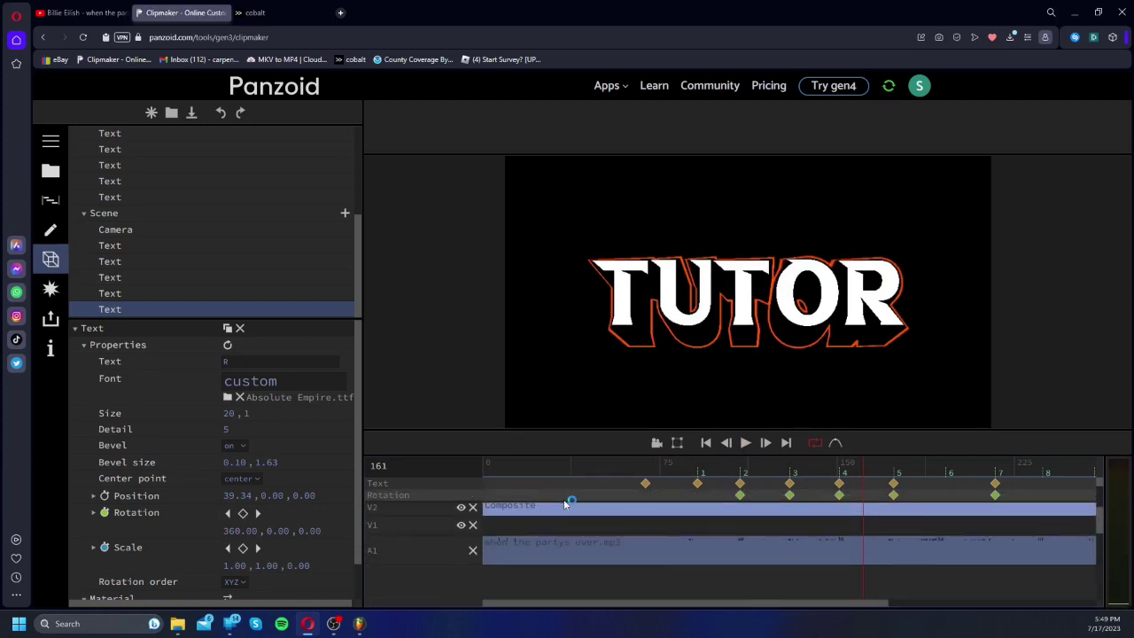
{"action": "scroll", "coordinate": [549, 545], "scroll_direction": "up", "scroll_amount": 2}
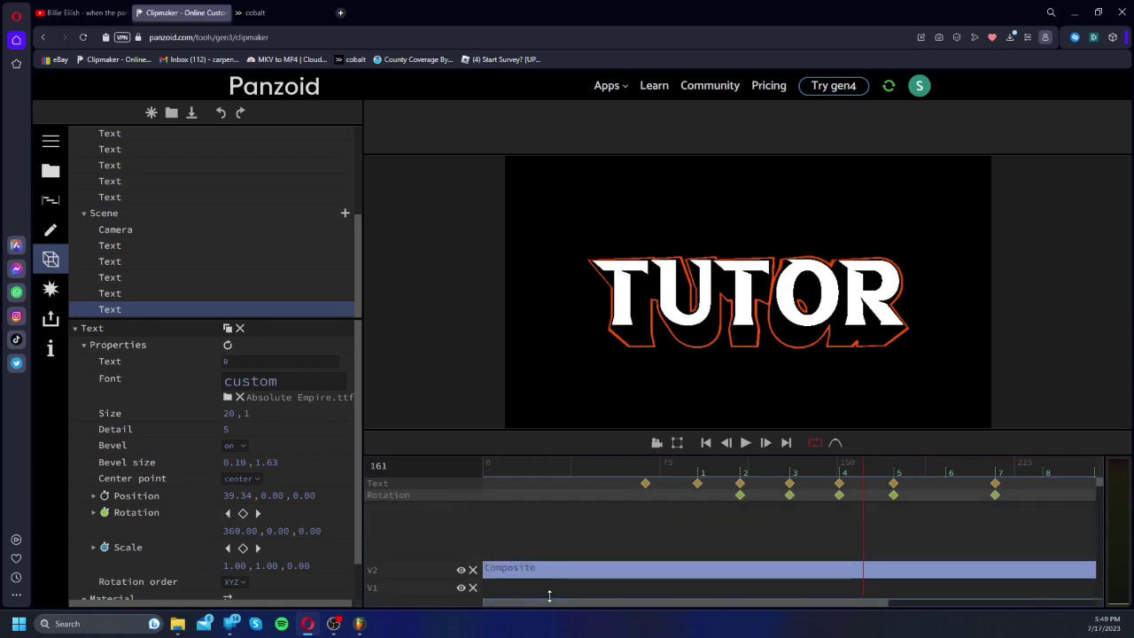
Step: Switch to FL Studio and close it without saving the changes to untitled.flp
{"action": "left_click", "coordinate": [362, 624]}
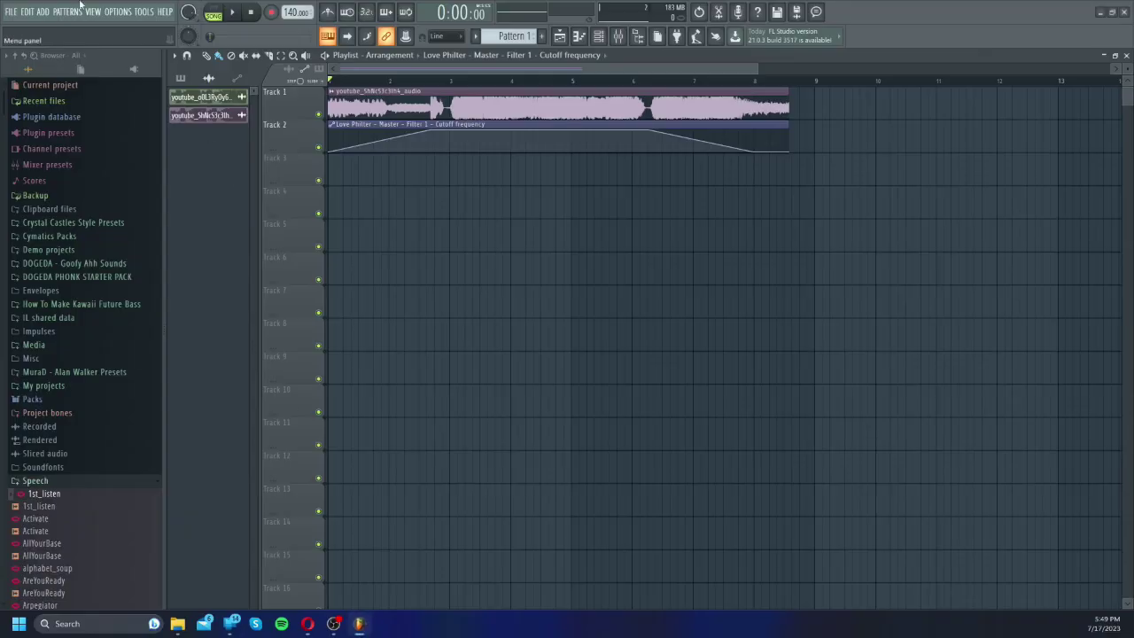
{"action": "left_click", "coordinate": [13, 13]}
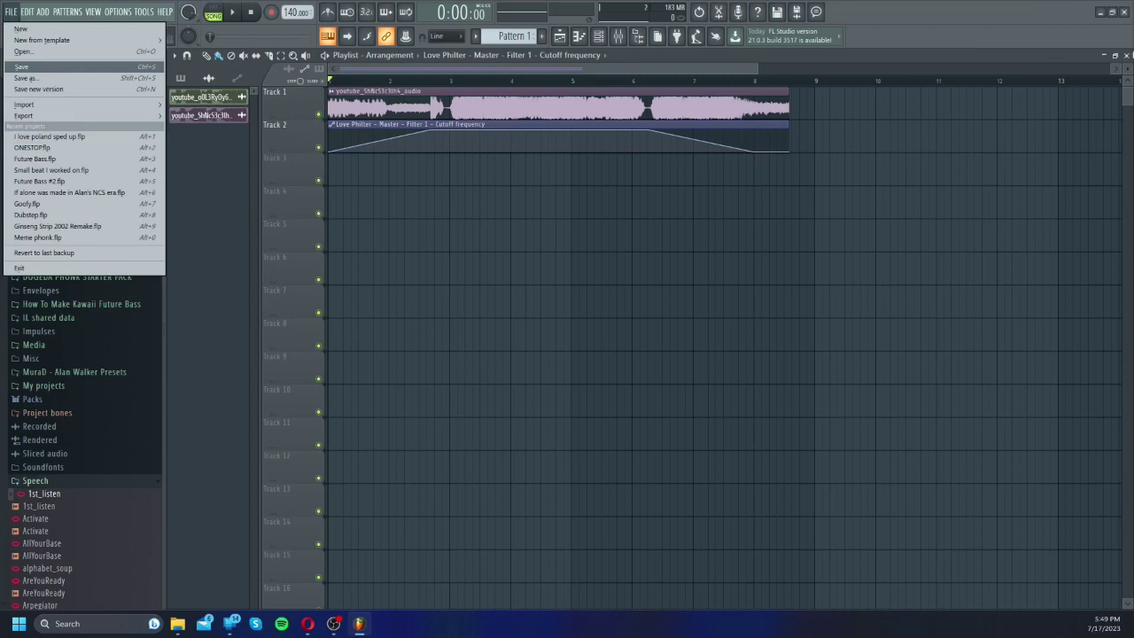
{"action": "left_click", "coordinate": [1126, 12]}
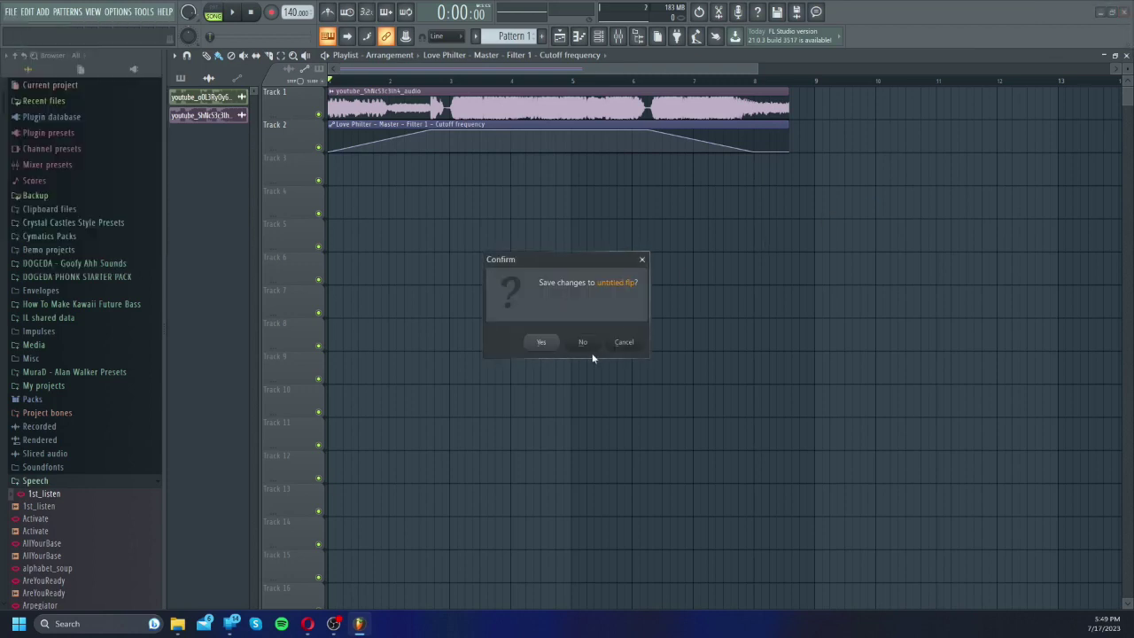
{"action": "left_click", "coordinate": [584, 344]}
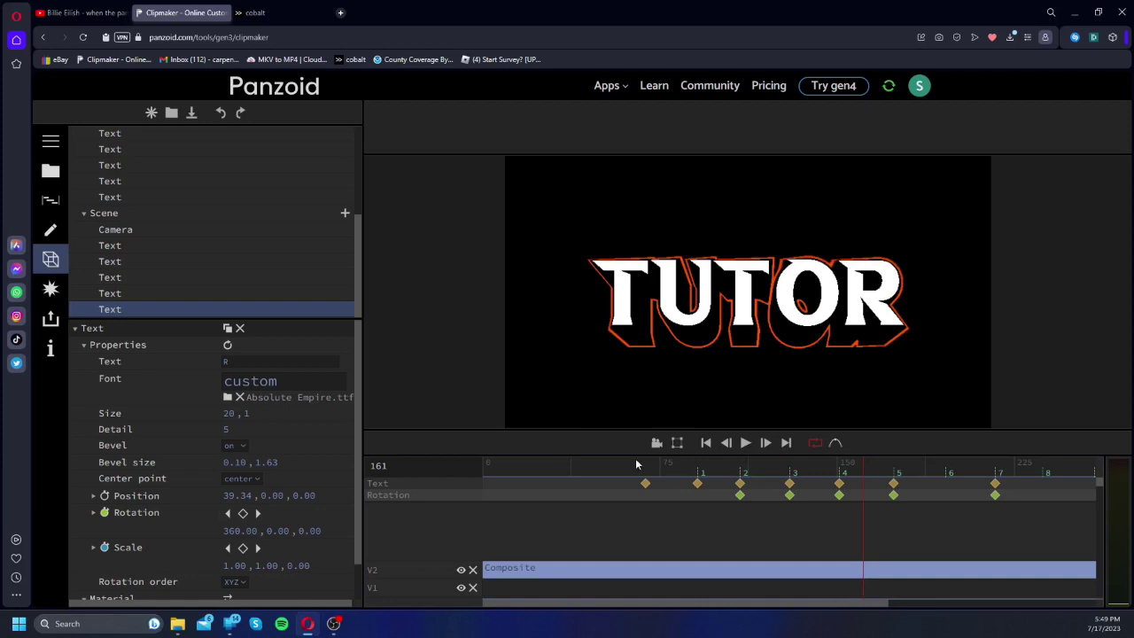
Step: Play back the flipping and rotating letters from just before the first text keyframe
{"action": "left_click", "coordinate": [636, 464]}
{"action": "key", "text": "space"}
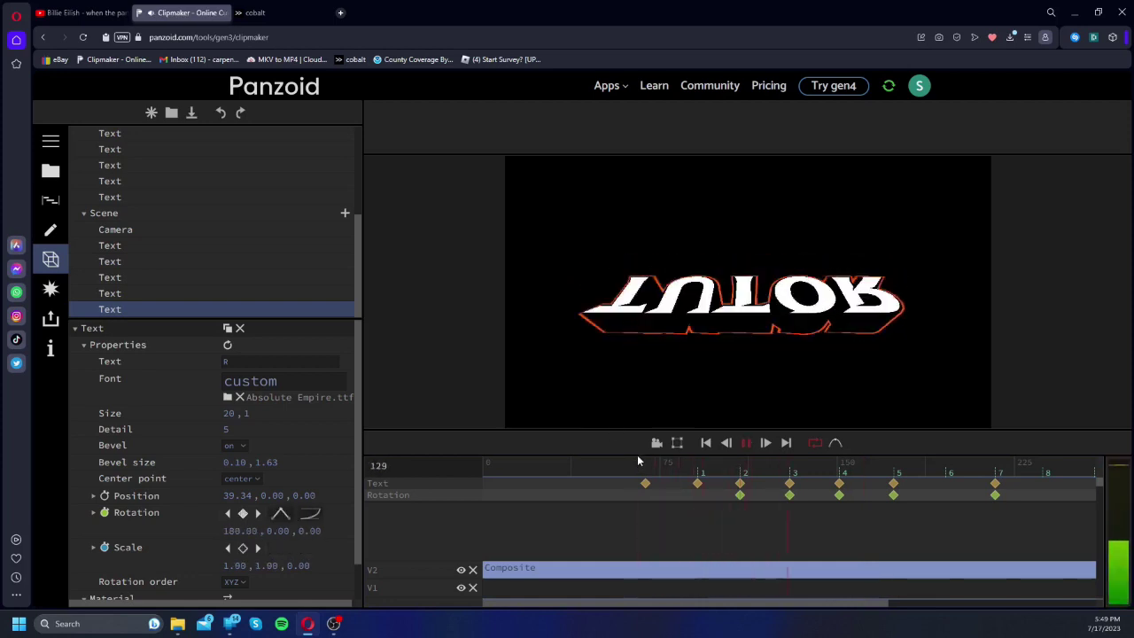
{"action": "key", "text": "space"}
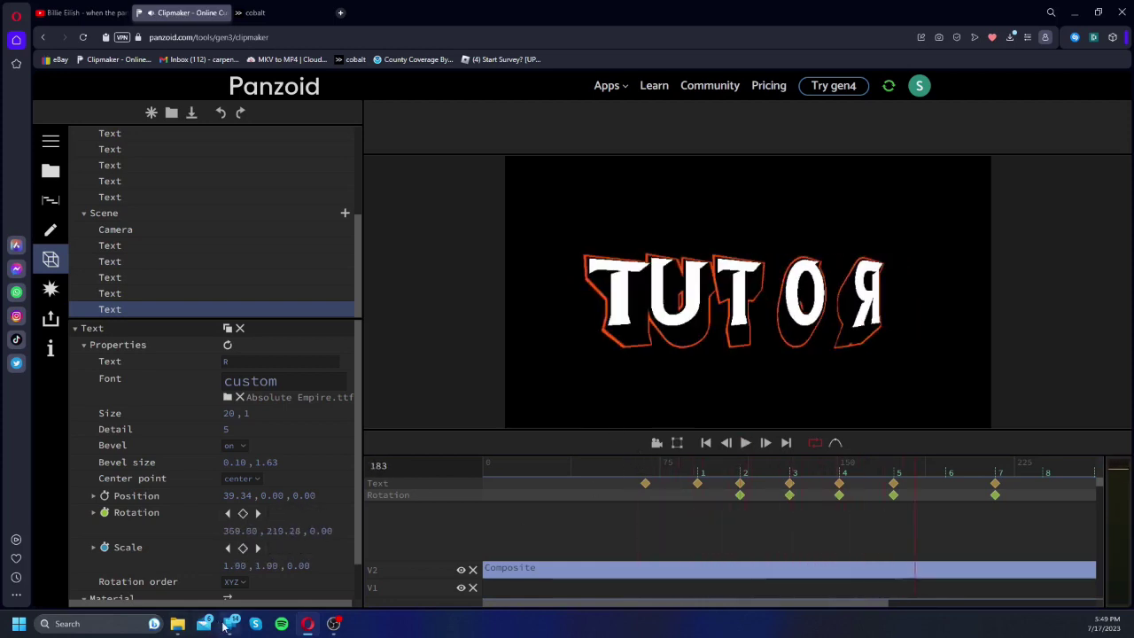
Step: Close the Phone Link and File Explorer windows running in the background
{"action": "right_click", "coordinate": [229, 615]}
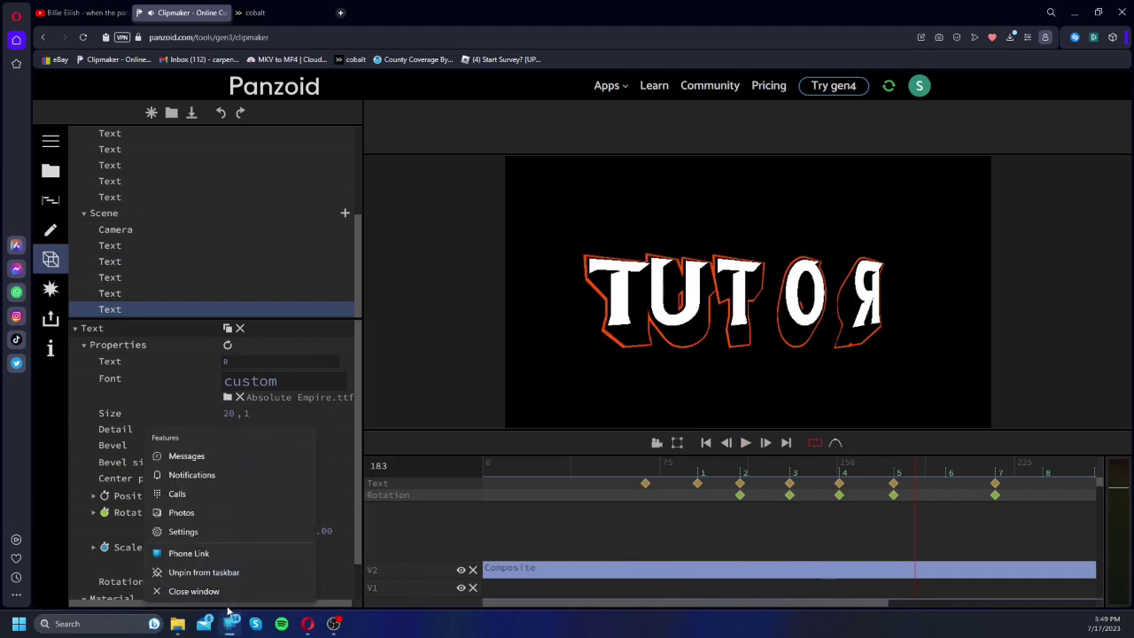
{"action": "left_click", "coordinate": [226, 598]}
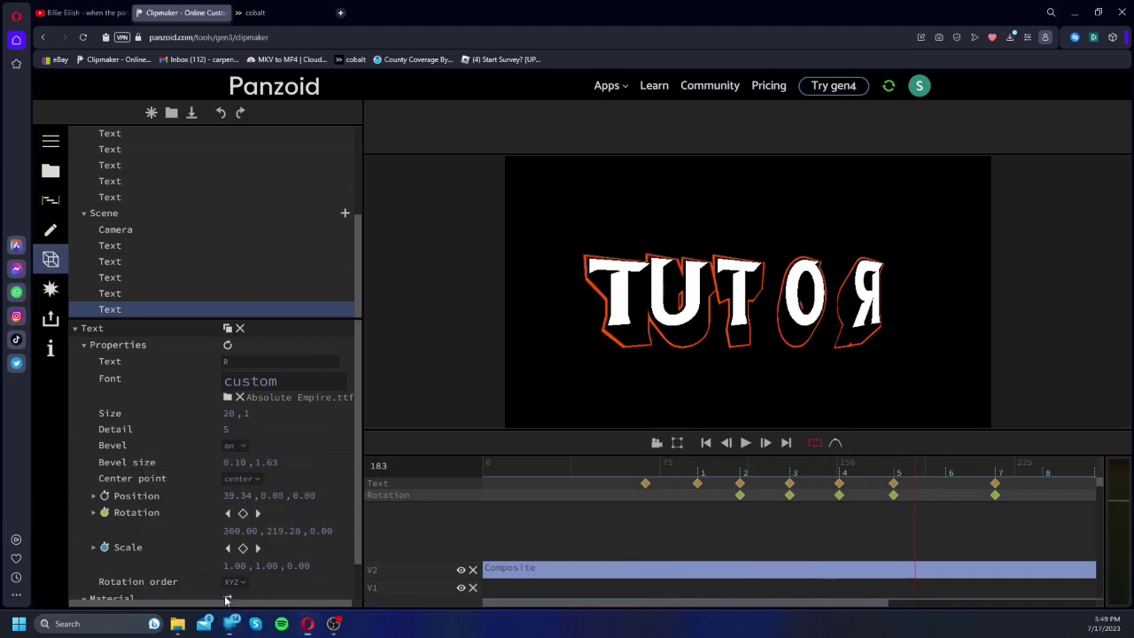
{"action": "right_click", "coordinate": [179, 620]}
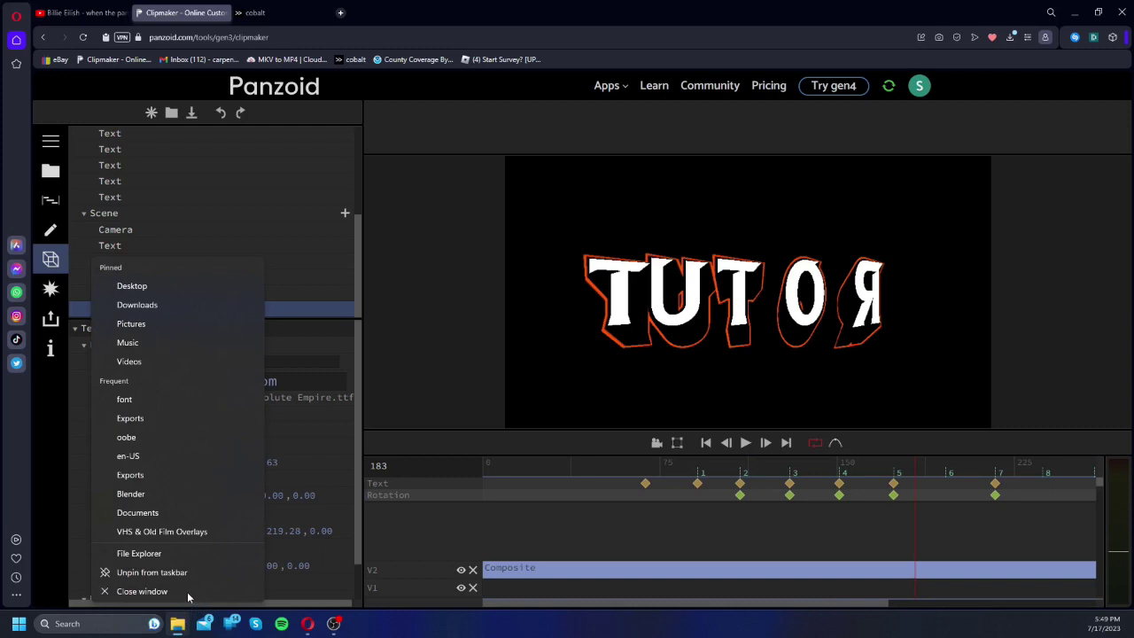
{"action": "left_click", "coordinate": [144, 592]}
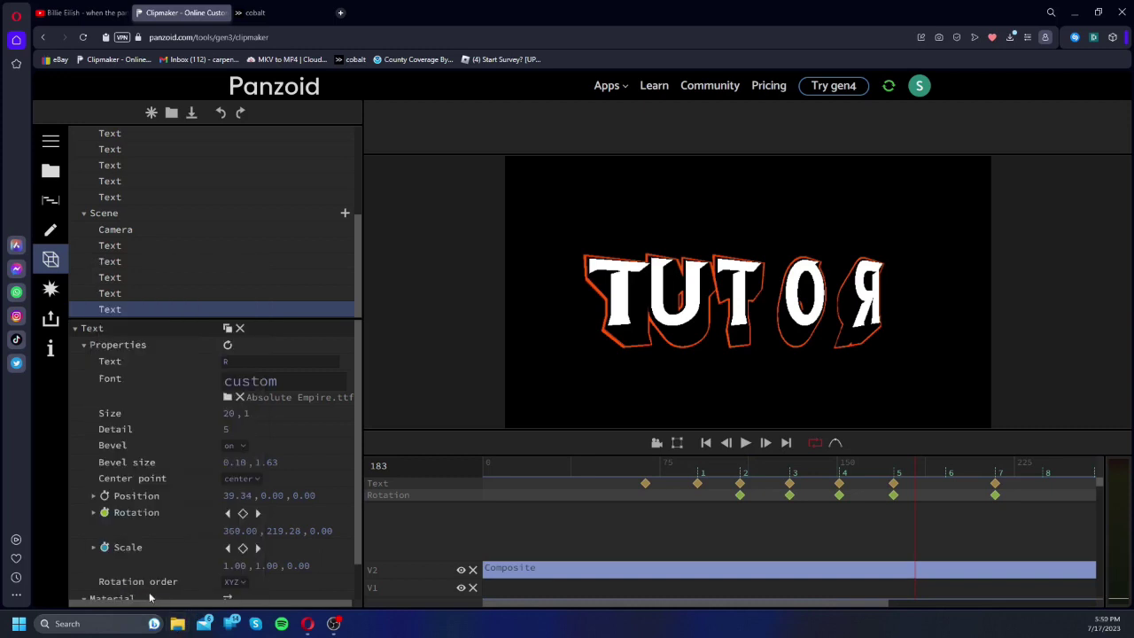
Step: Play back the letter animation past the last text keyframe and return the playhead to between beats 3 and 4
{"action": "left_click", "coordinate": [257, 556]}
{"action": "left_click", "coordinate": [588, 465]}
{"action": "key", "text": "space"}
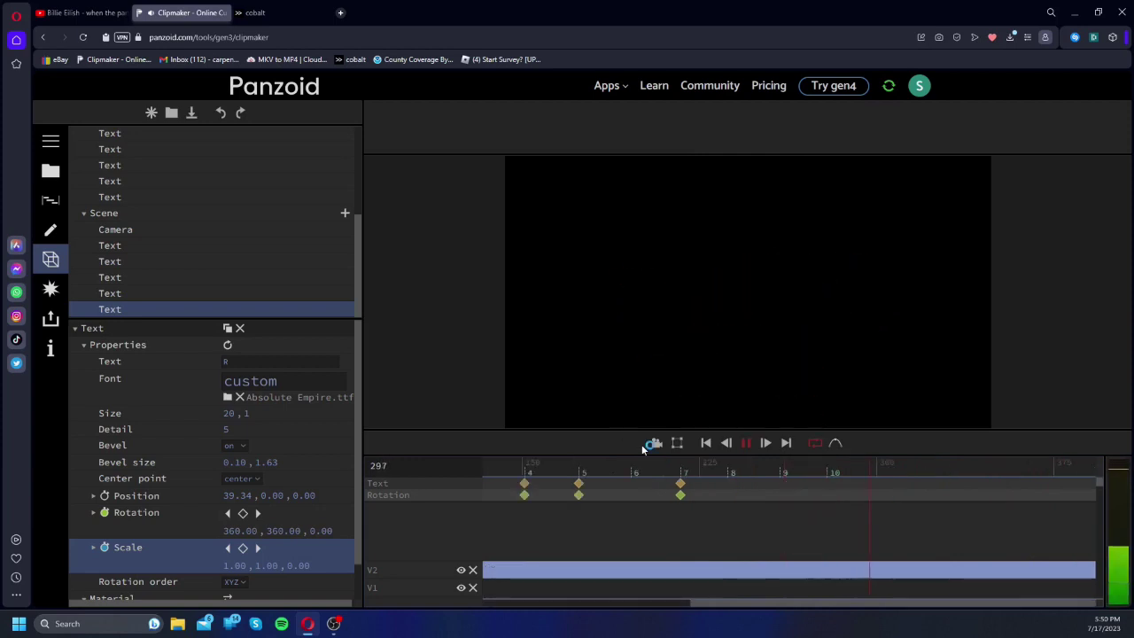
{"action": "left_click_drag", "start_coordinate": [631, 481], "coordinate": [567, 518]}
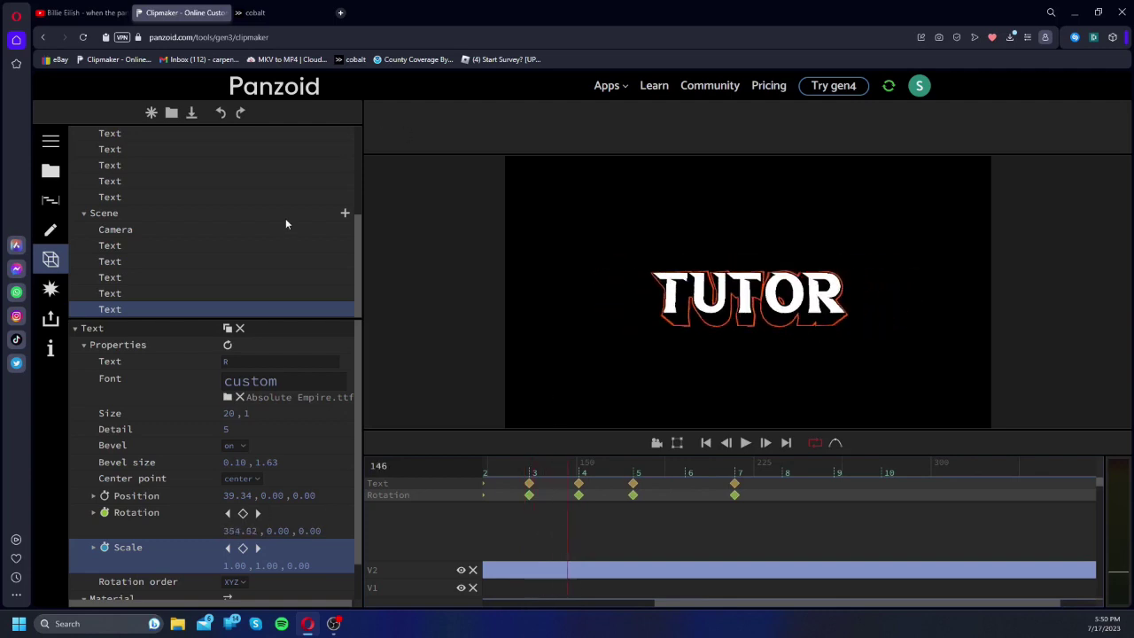
Step: Move the Composite clip up from video track V2 to V5 on the timeline
{"action": "scroll", "coordinate": [287, 218], "scroll_direction": "up", "scroll_amount": 1}
{"action": "left_click", "coordinate": [51, 288]}
{"action": "left_click_drag", "start_coordinate": [558, 461], "coordinate": [586, 507]}
{"action": "left_click_drag", "start_coordinate": [624, 599], "coordinate": [526, 599]}
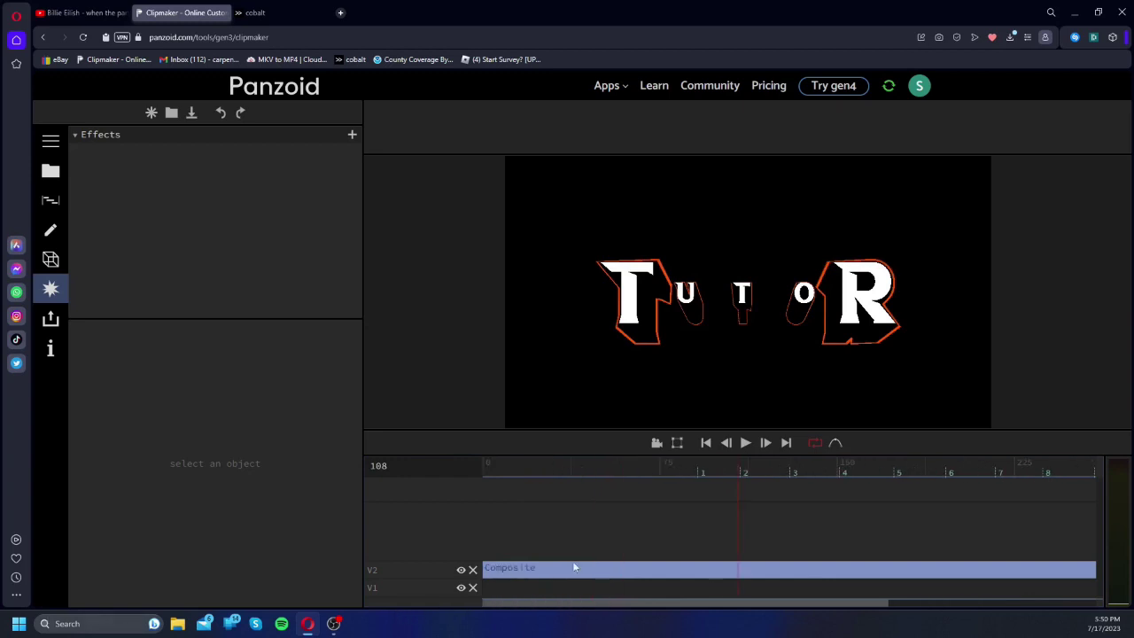
{"action": "left_click_drag", "start_coordinate": [567, 580], "coordinate": [566, 544]}
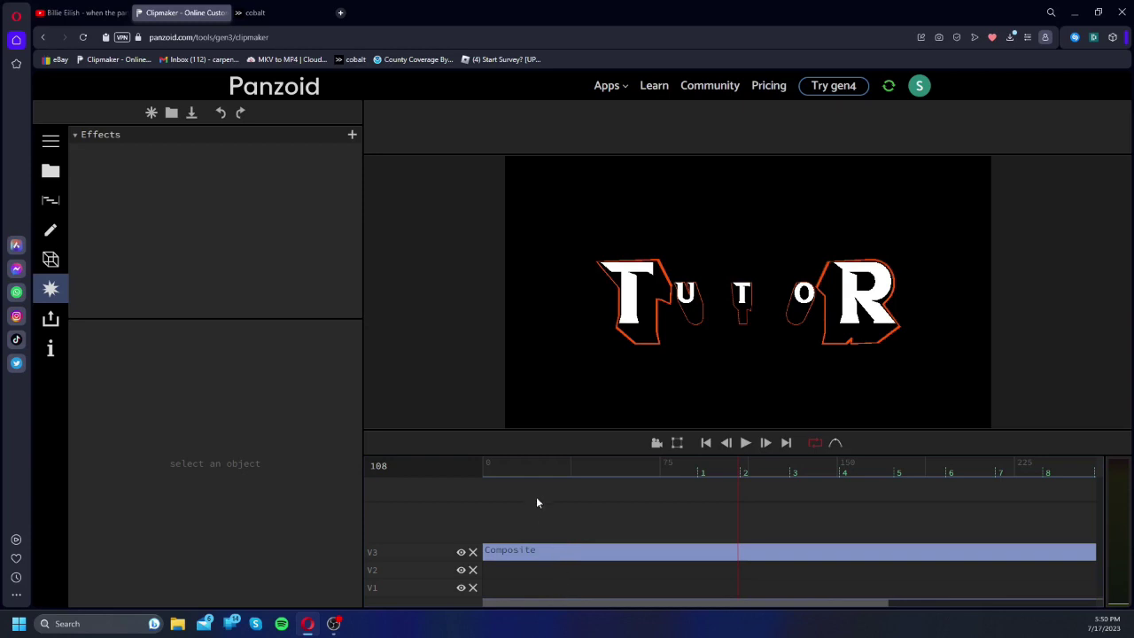
{"action": "left_click_drag", "start_coordinate": [536, 547], "coordinate": [538, 515]}
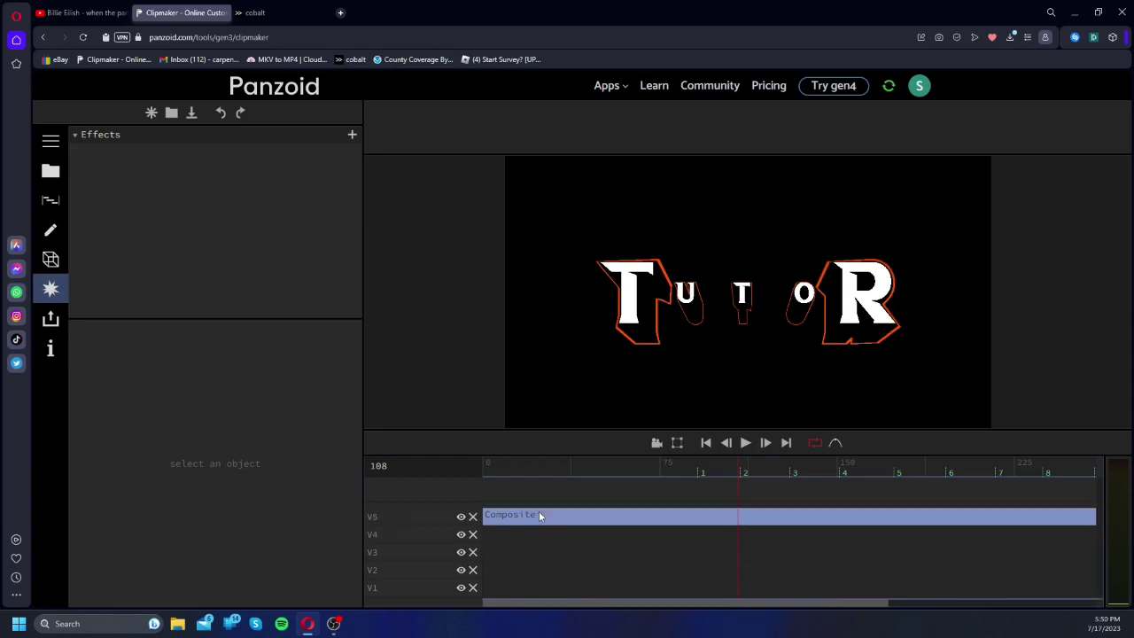
Step: Open the TechDZN Pack V1 folder from the Desktop in File Explorer and show the project media in Clipmaker
{"action": "left_click", "coordinate": [177, 625]}
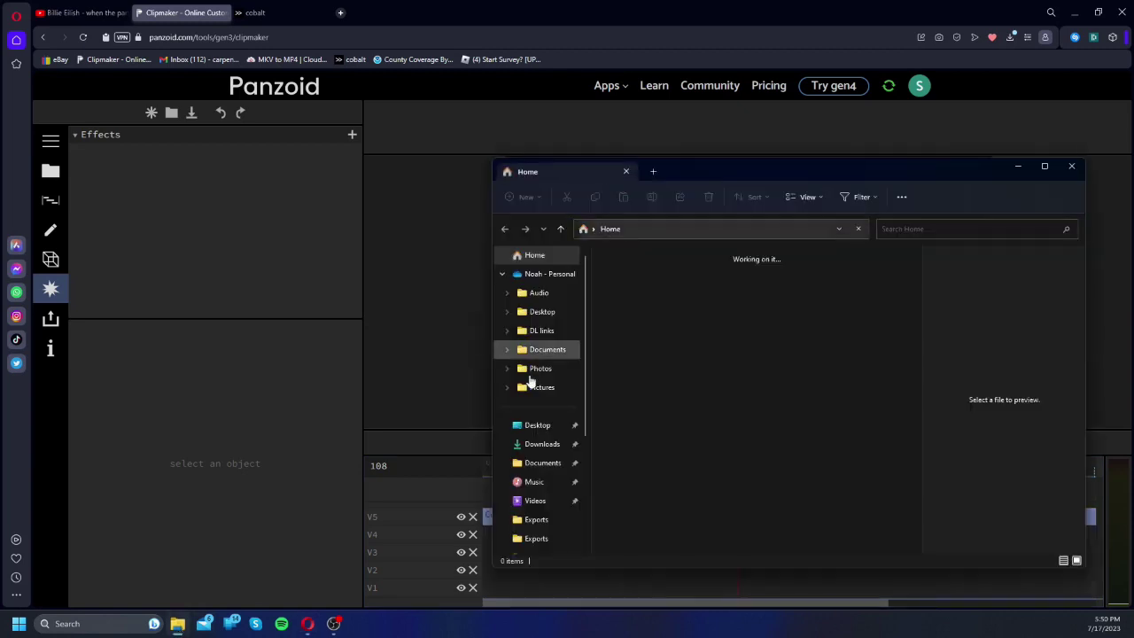
{"action": "left_click", "coordinate": [534, 425]}
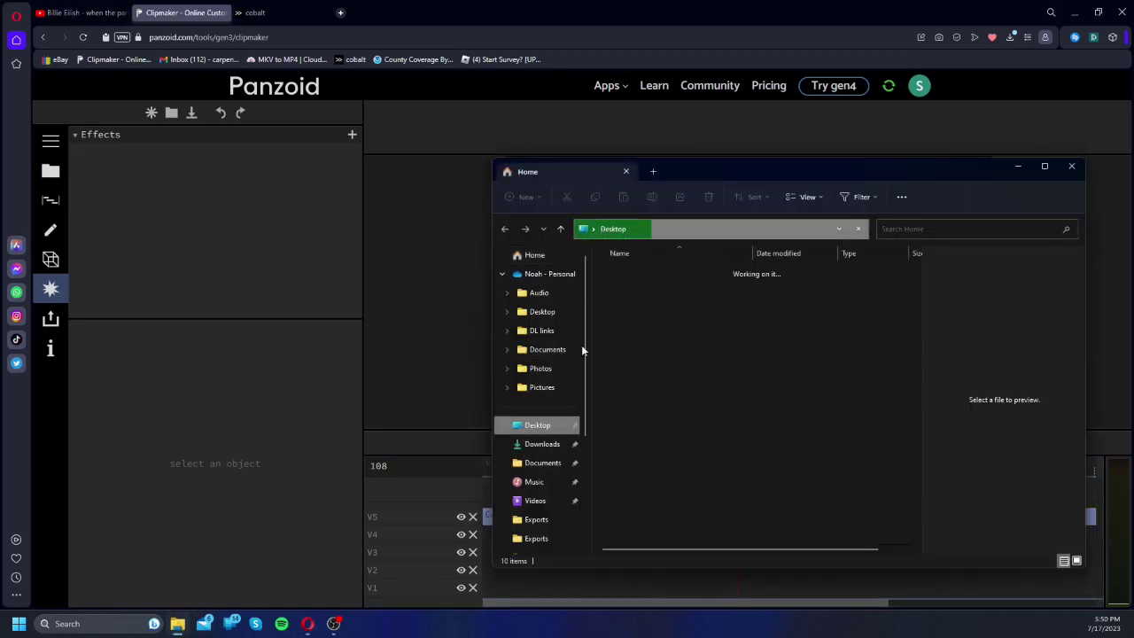
{"action": "double_click", "coordinate": [627, 308]}
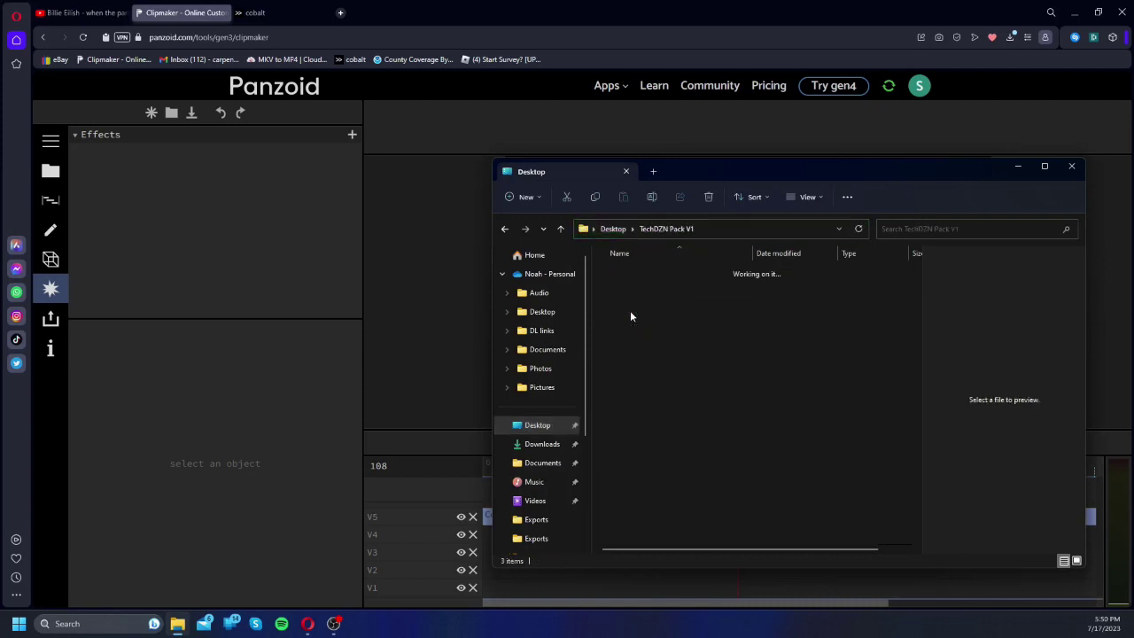
{"action": "double_click", "coordinate": [633, 291]}
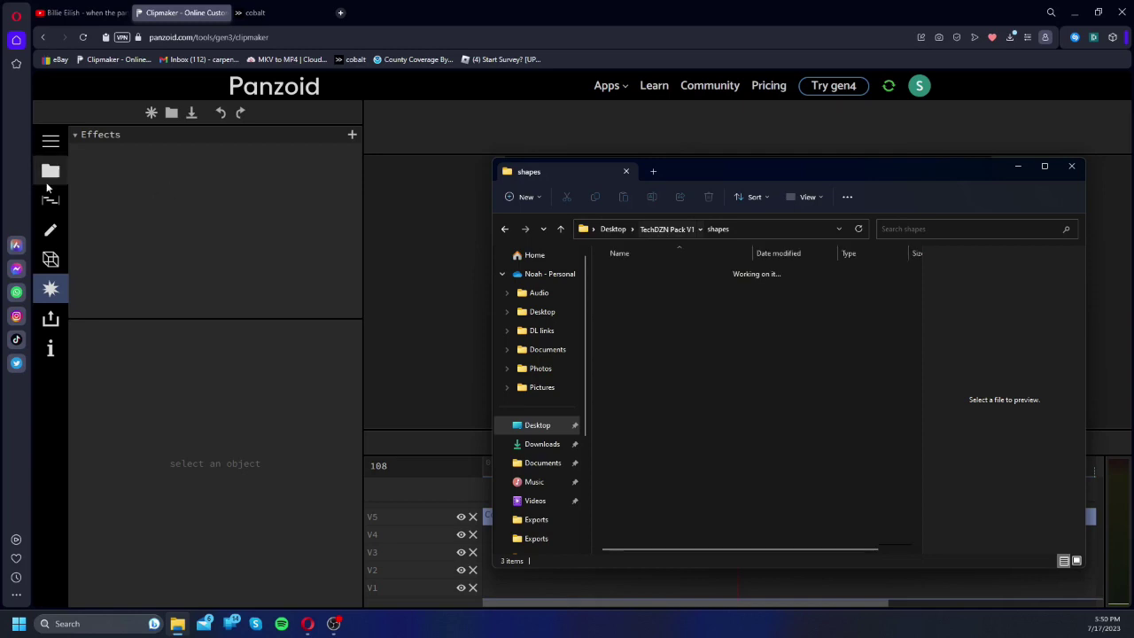
{"action": "left_click", "coordinate": [51, 170]}
{"action": "left_click", "coordinate": [177, 624]}
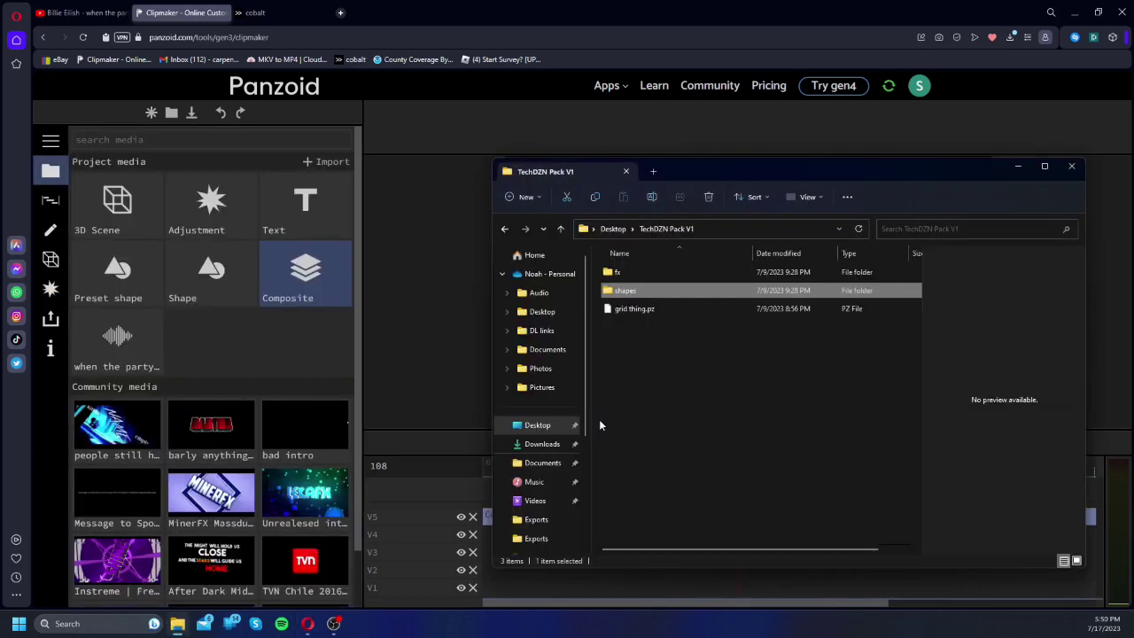
Step: Import grid thing.pz from the TechDZN Pack V1 folder into the project media
{"action": "left_click_drag", "start_coordinate": [655, 308], "coordinate": [273, 339]}
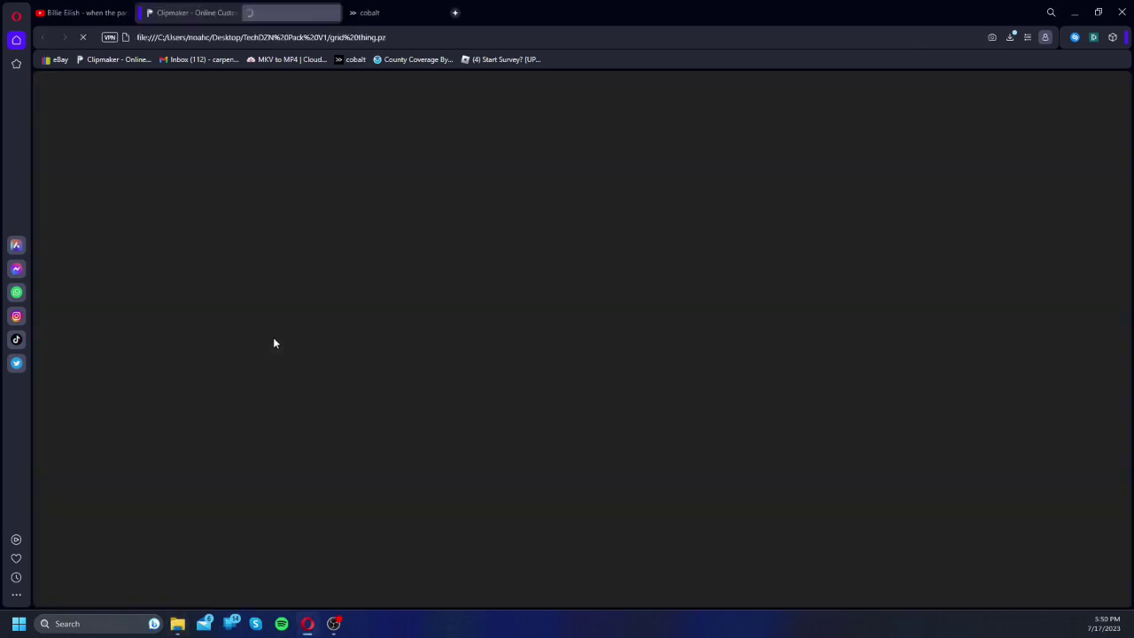
{"action": "left_click", "coordinate": [177, 624]}
{"action": "left_click_drag", "start_coordinate": [259, 355], "coordinate": [253, 289]}
{"action": "left_click_drag", "start_coordinate": [252, 340], "coordinate": [252, 334]}
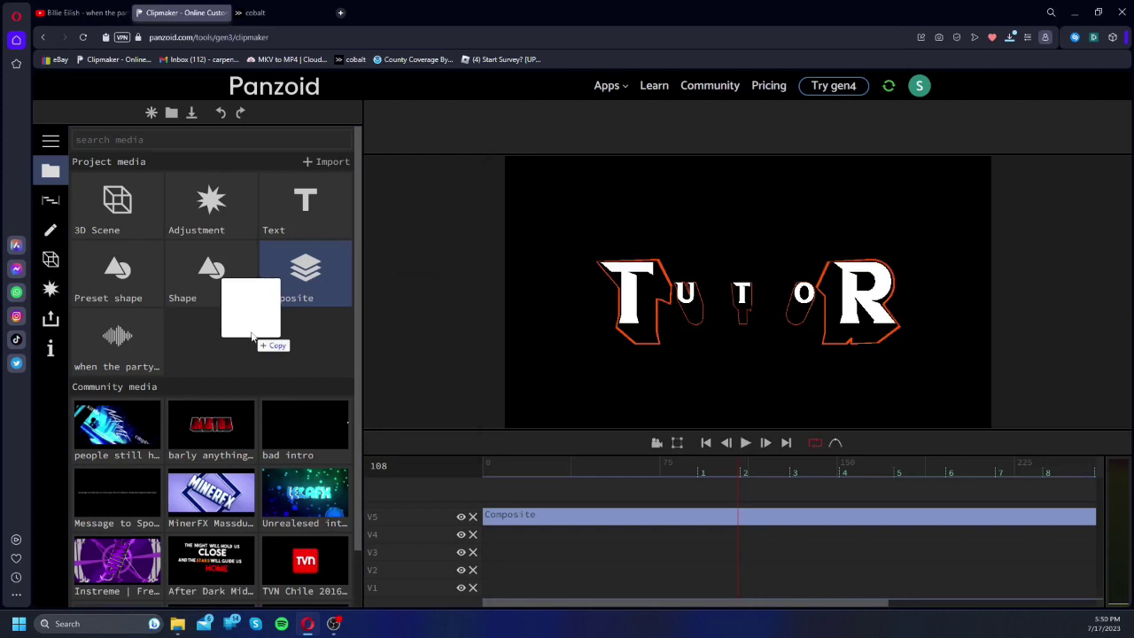
{"action": "left_click_drag", "start_coordinate": [648, 336], "coordinate": [572, 337]}
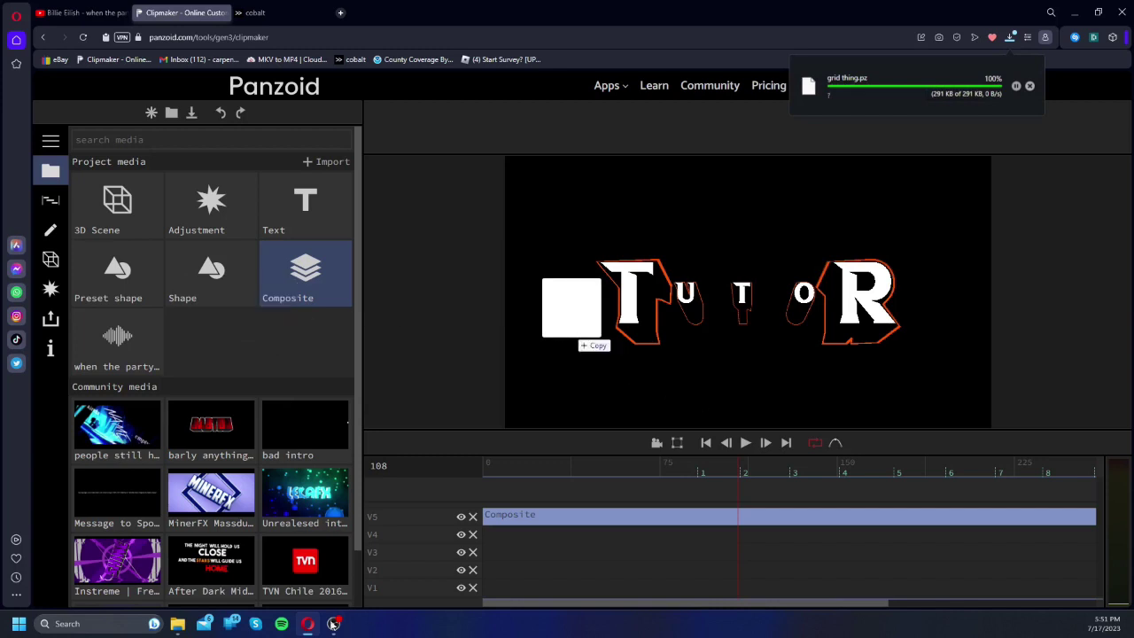
{"action": "left_click_drag", "start_coordinate": [495, 482], "coordinate": [495, 482]}
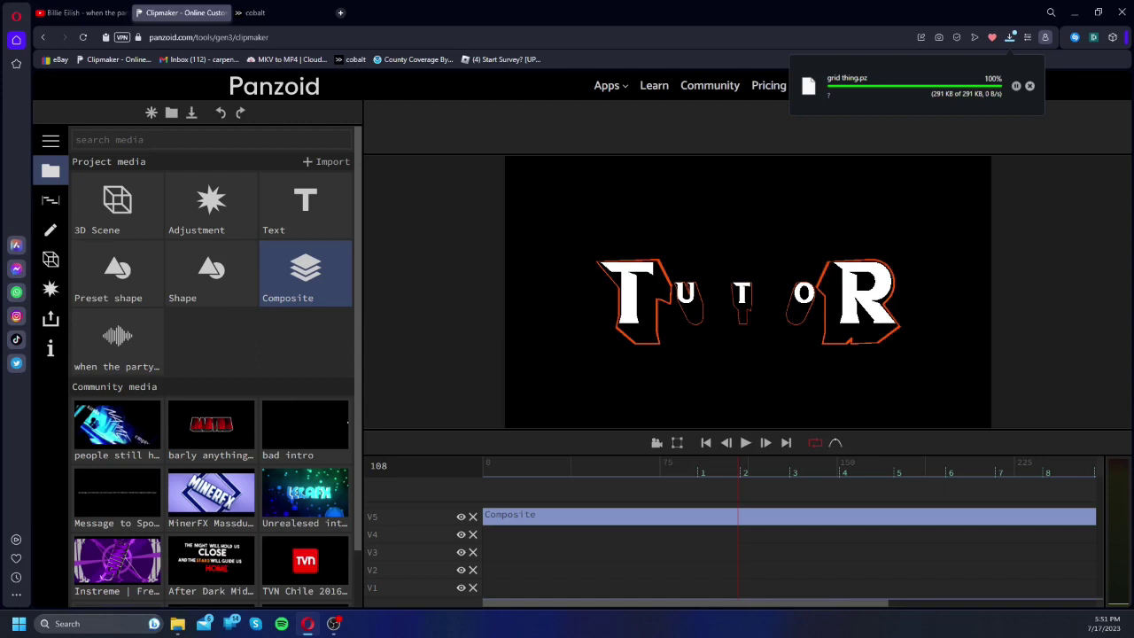
{"action": "left_click_drag", "start_coordinate": [849, 197], "coordinate": [1071, 3]}
Step: Add grid thing.pz to the timeline on tracks V1 and V2 beneath the Composite clip, and return to frame 0
{"action": "left_click", "coordinate": [213, 340]}
{"action": "left_click_drag", "start_coordinate": [212, 345], "coordinate": [419, 581]}
{"action": "left_click_drag", "start_coordinate": [587, 475], "coordinate": [461, 481]}
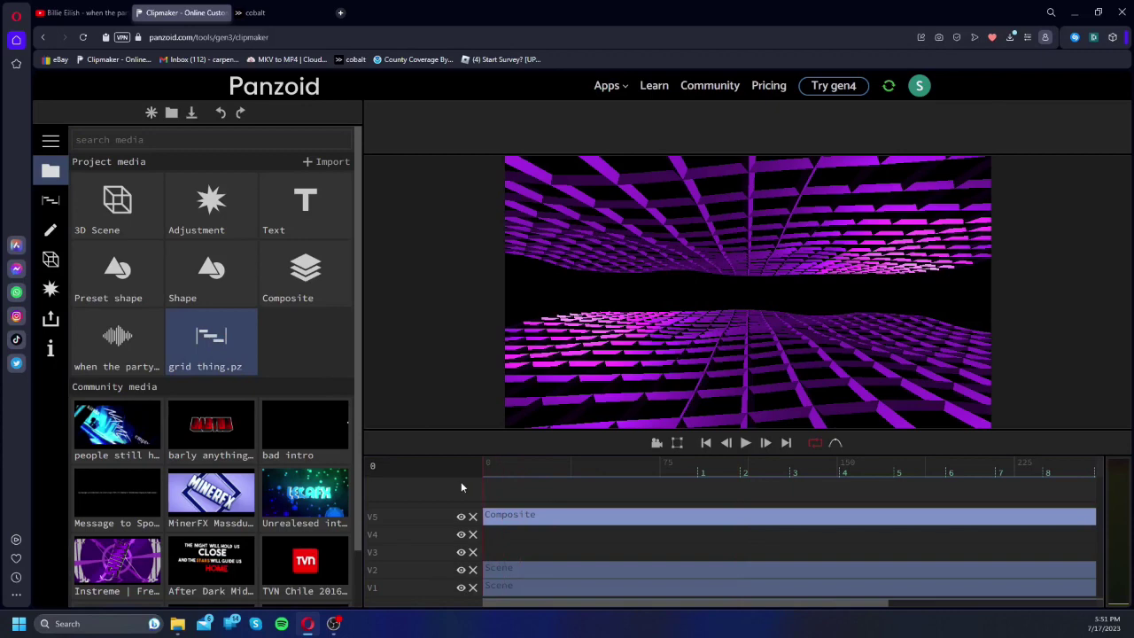
Step: Set the light color of the V1 grid scene to orange-red, rgb(255, 84, 0)
{"action": "left_click", "coordinate": [540, 587]}
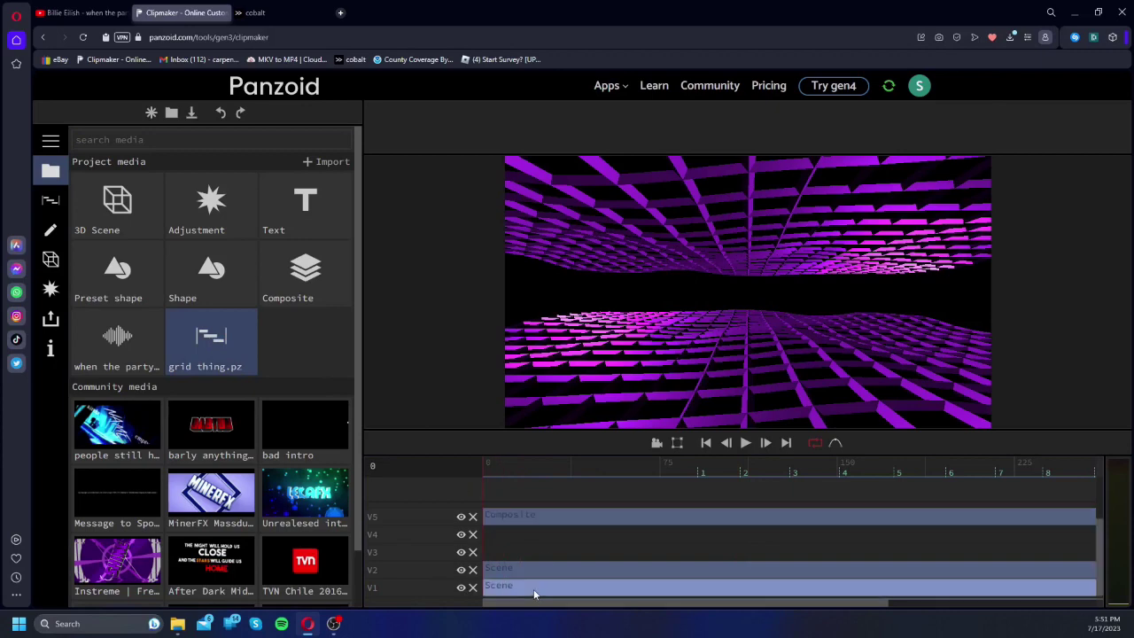
{"action": "left_click", "coordinate": [51, 289]}
{"action": "left_click", "coordinate": [51, 260]}
{"action": "left_click", "coordinate": [121, 168]}
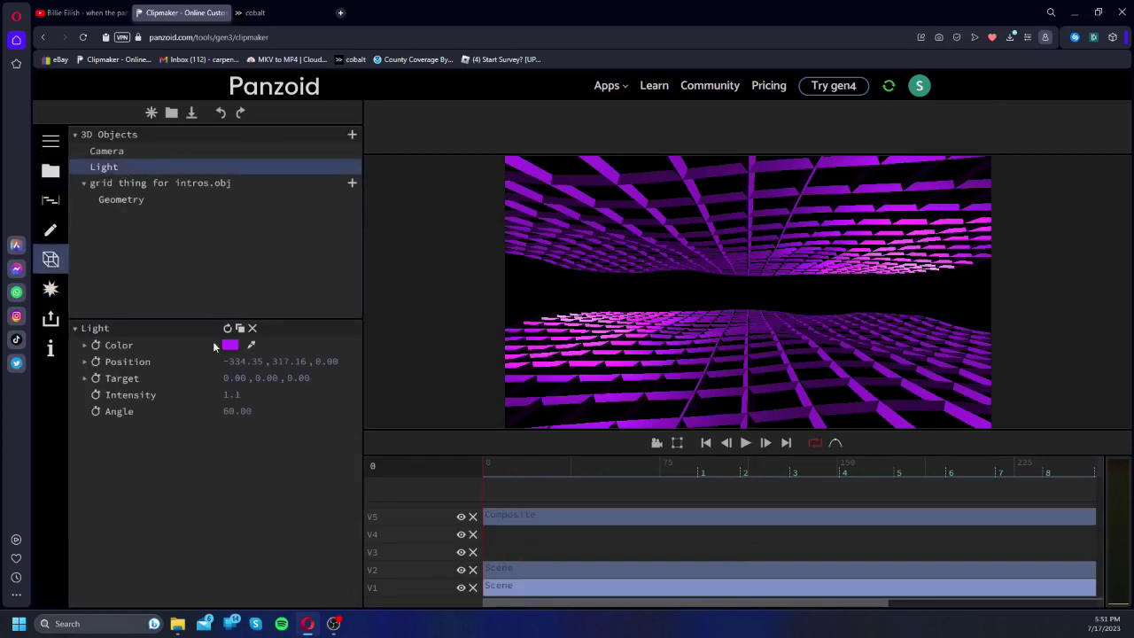
{"action": "left_click", "coordinate": [230, 344]}
{"action": "left_click", "coordinate": [435, 382]}
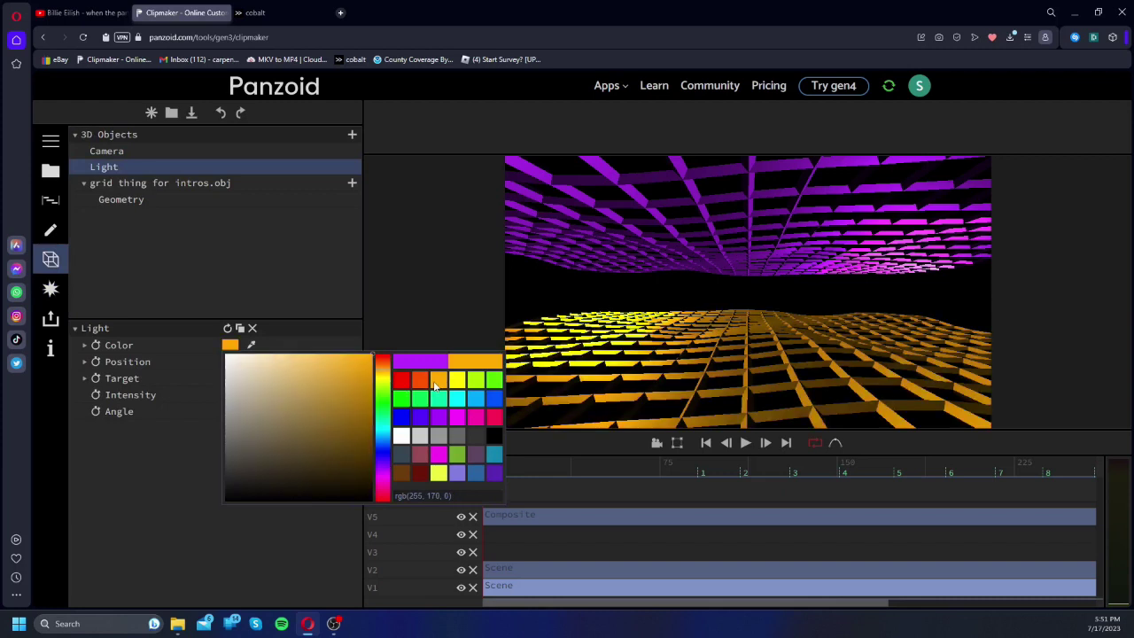
{"action": "left_click", "coordinate": [422, 380]}
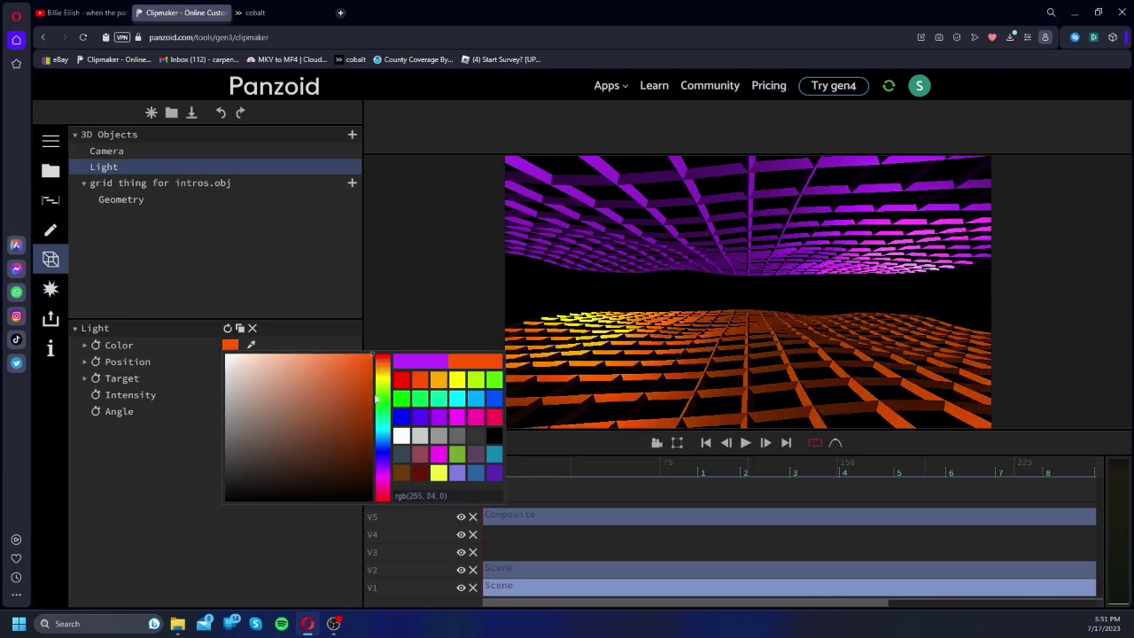
Step: Set the light color of the V2 grid scene to orange-red, rgb(255, 84, 0)
{"action": "left_click", "coordinate": [533, 573]}
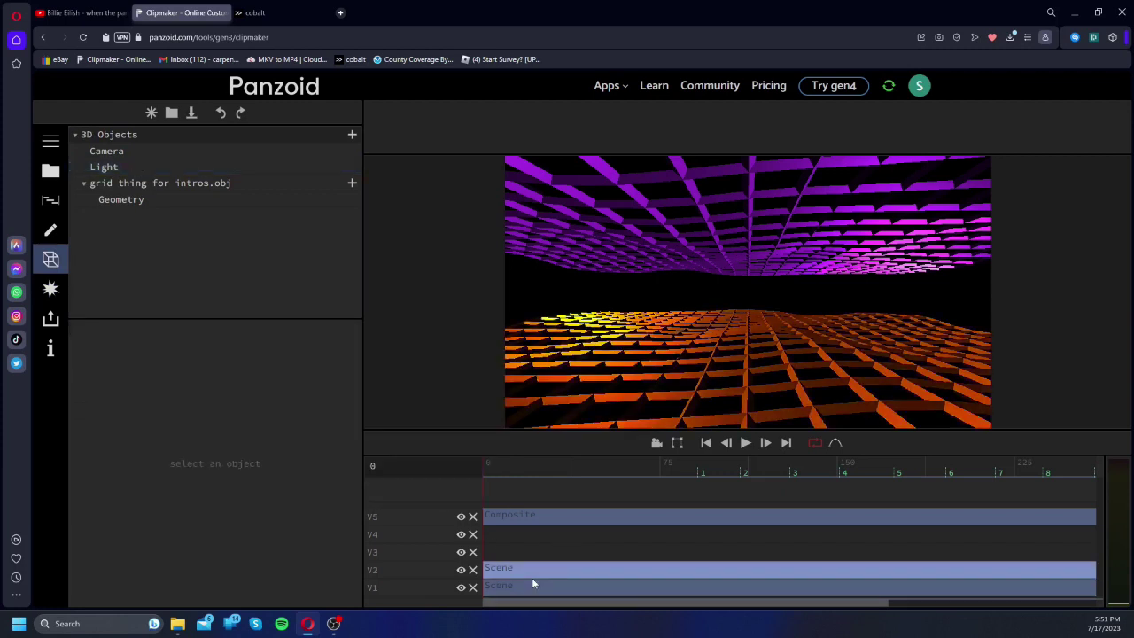
{"action": "left_click", "coordinate": [148, 171]}
{"action": "left_click", "coordinate": [232, 346]}
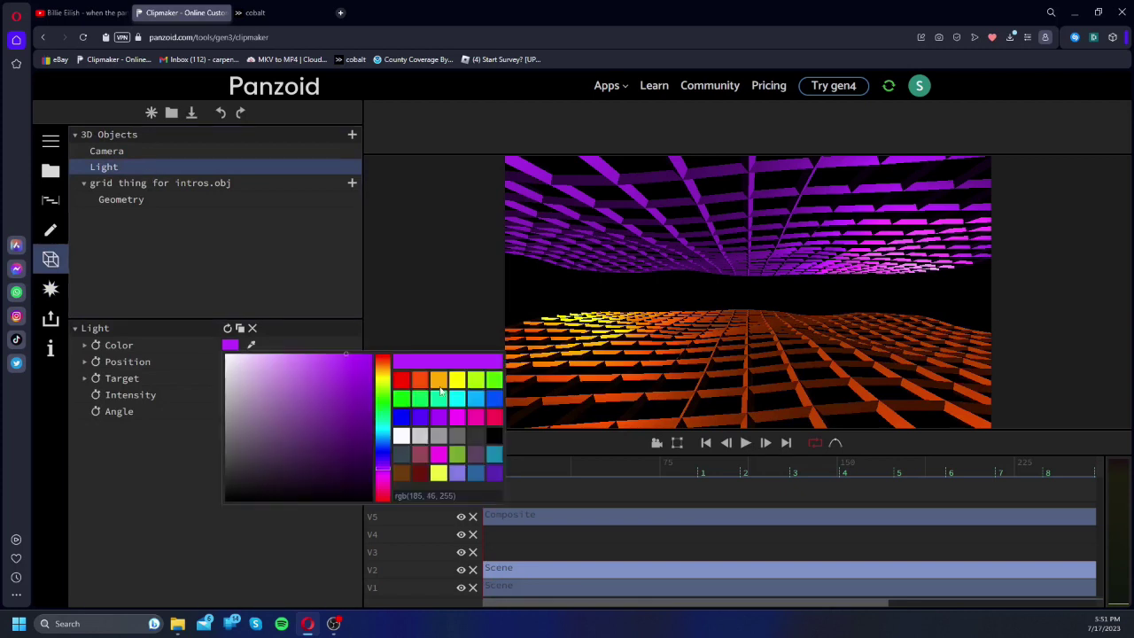
{"action": "left_click", "coordinate": [456, 384]}
{"action": "left_click", "coordinate": [440, 388]}
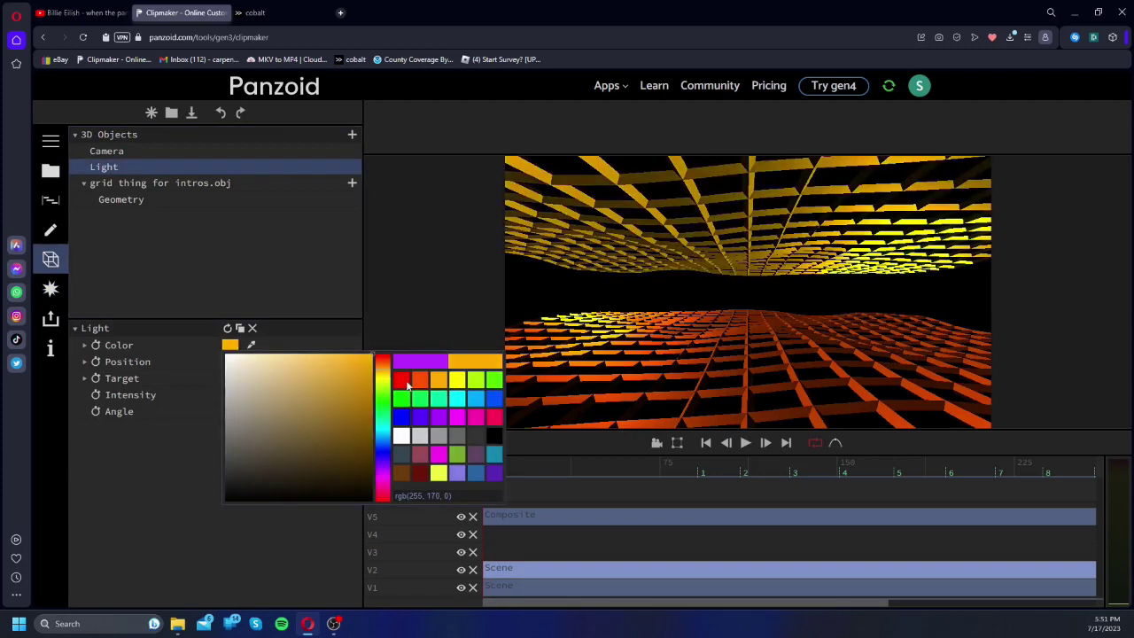
{"action": "left_click", "coordinate": [418, 381]}
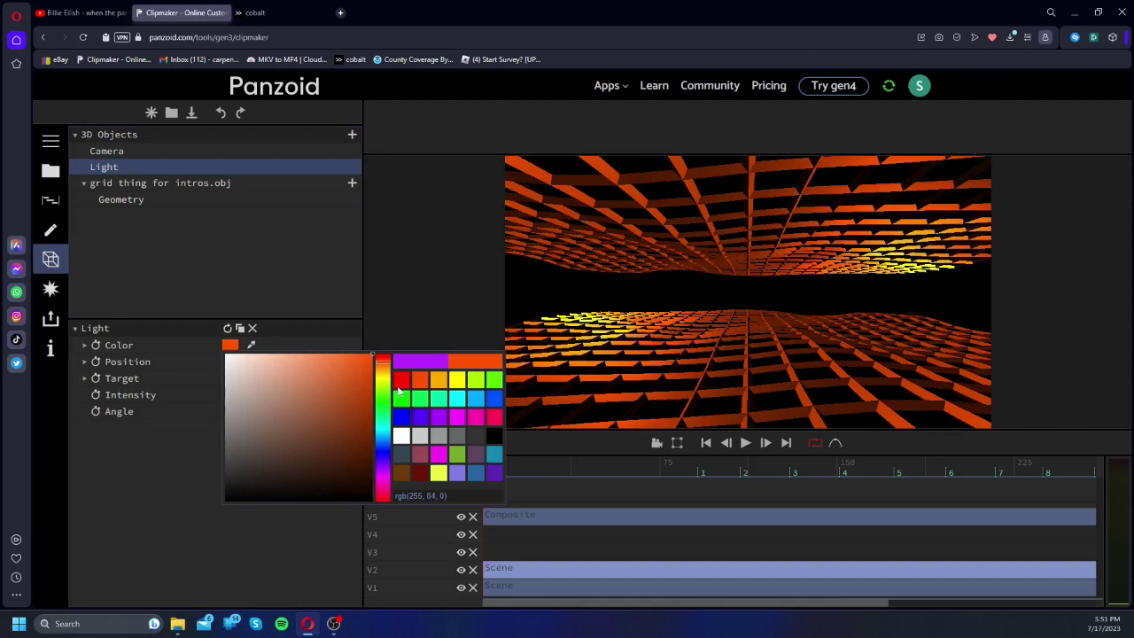
Step: Lower the opacity of the V2 grid scene to 0.24
{"action": "left_click", "coordinate": [52, 231]}
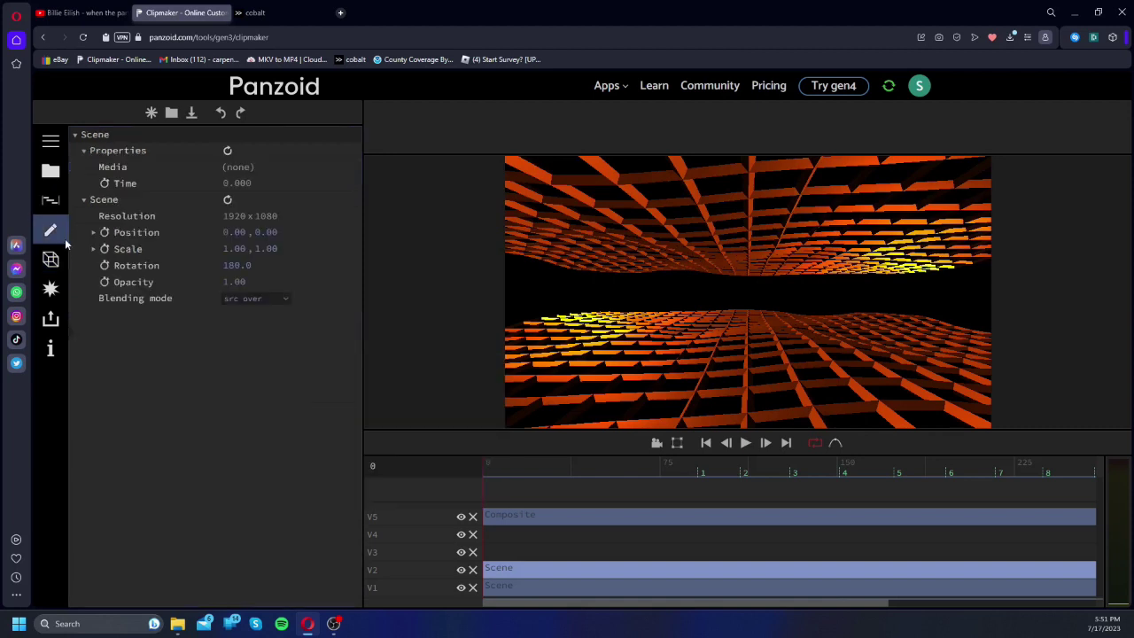
{"action": "left_click", "coordinate": [226, 282]}
{"action": "type", "text": "0.5"}
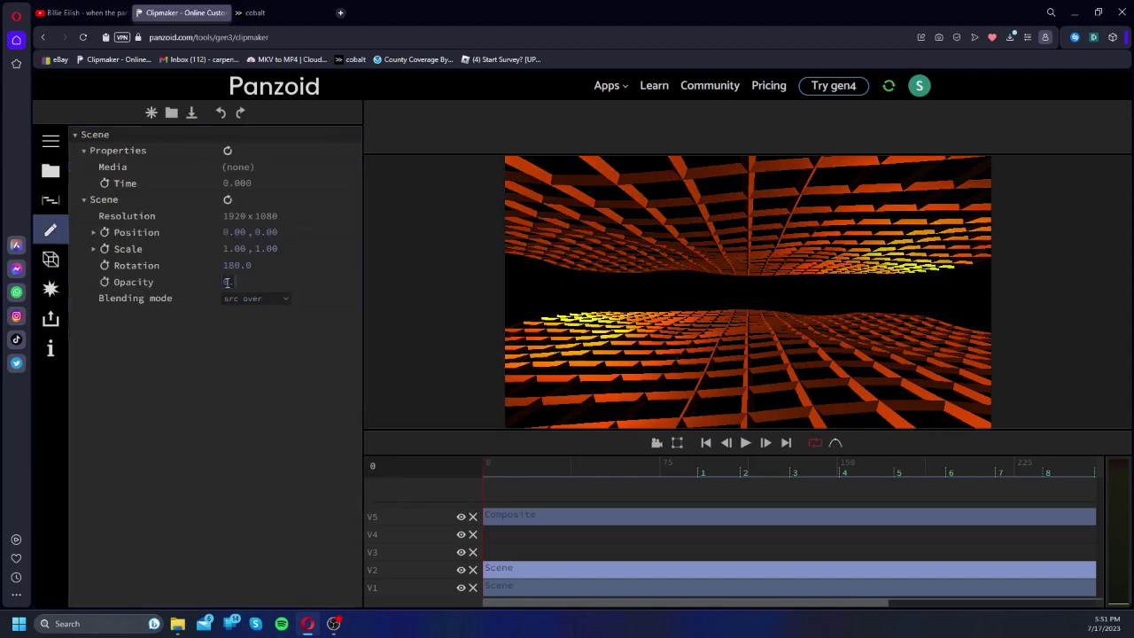
{"action": "key", "text": "Return"}
{"action": "left_click_drag", "start_coordinate": [226, 281], "coordinate": [218, 456]}
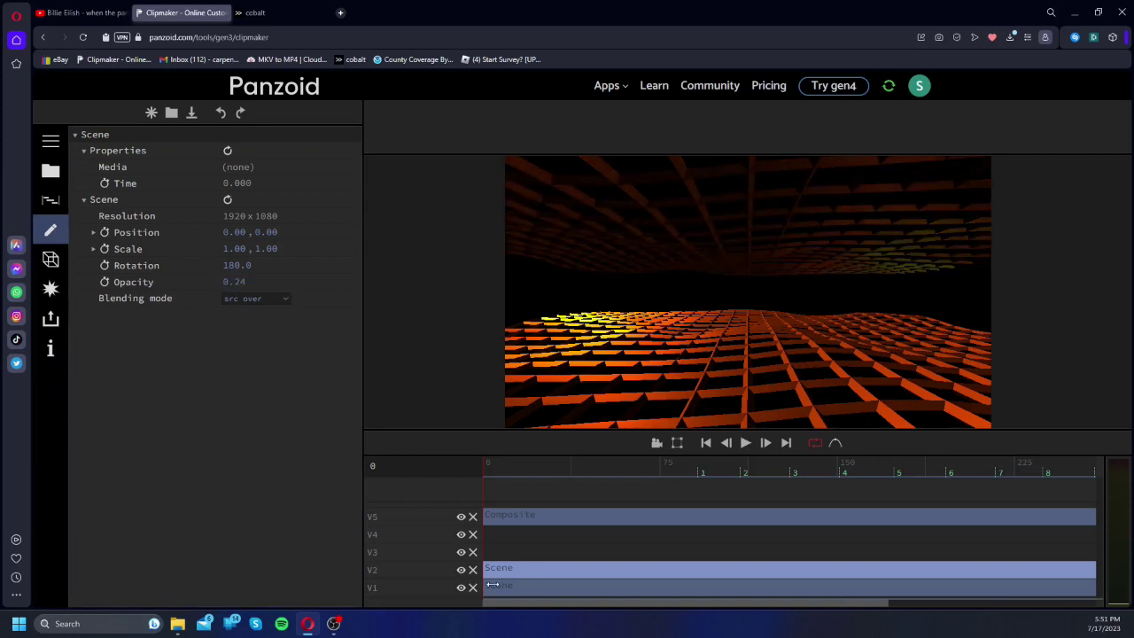
Step: Set the opacity of the V1 grid scene to 0.24
{"action": "left_click", "coordinate": [523, 589]}
{"action": "left_click", "coordinate": [232, 283]}
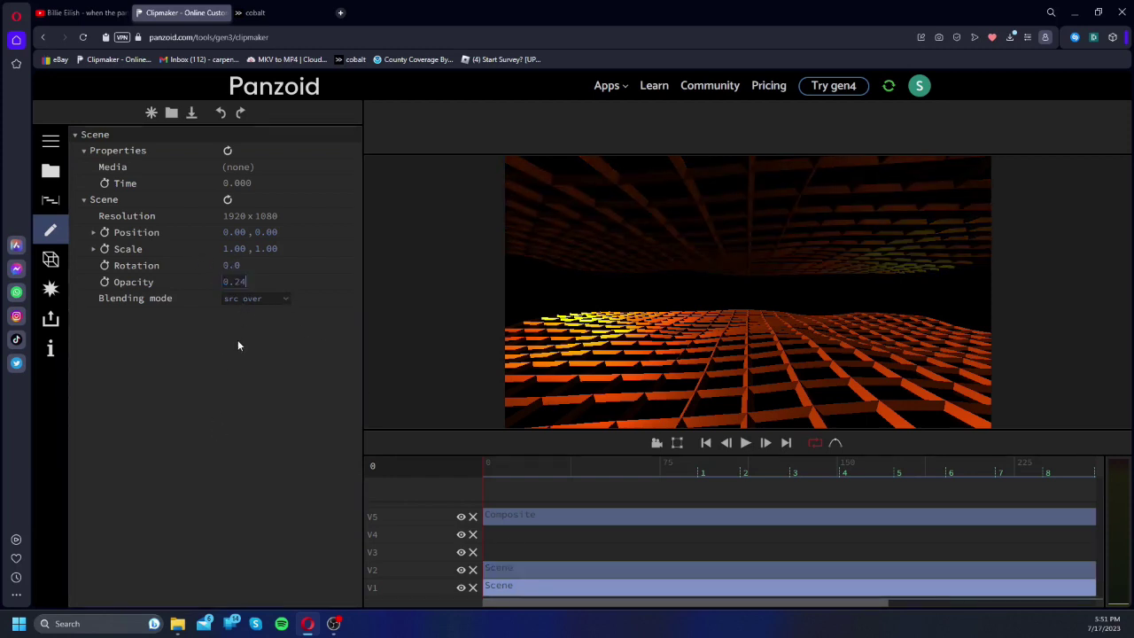
{"action": "type", "text": "0.24"}
{"action": "key", "text": "Return"}
Step: Play back the TUTOR text over the dimmed grid background
{"action": "left_click_drag", "start_coordinate": [656, 485], "coordinate": [776, 485]}
{"action": "key", "text": "space"}
{"action": "key", "text": "space"}
{"action": "left_click", "coordinate": [745, 441]}
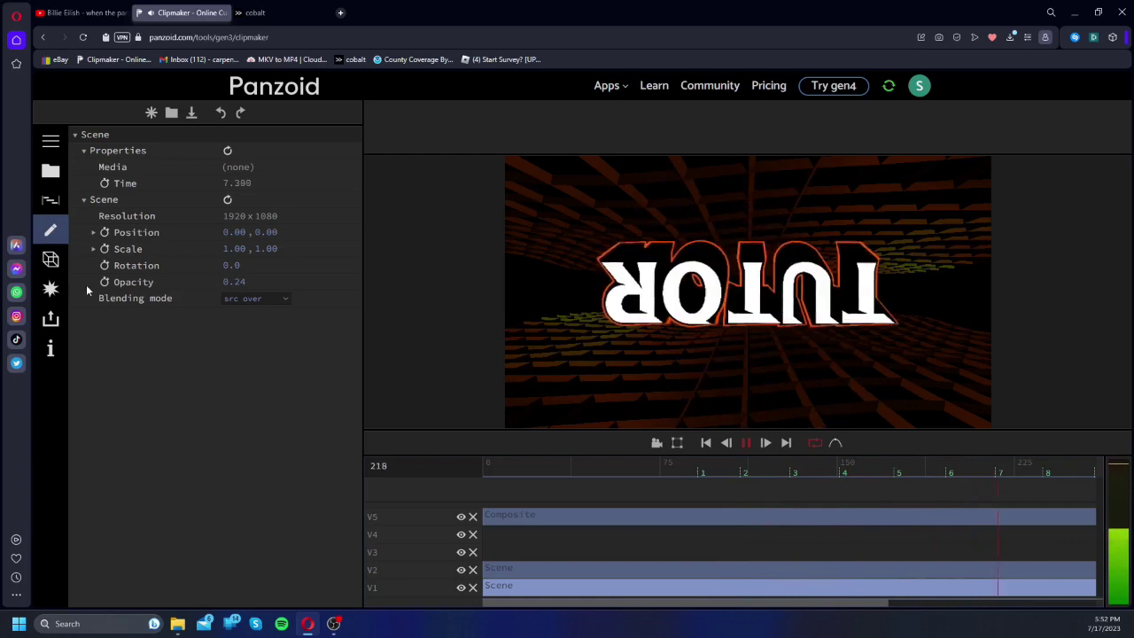
Step: Darken the light color of the V1 grid scene to deep brown, rgb(80, 26, 0)
{"action": "left_click", "coordinate": [51, 289]}
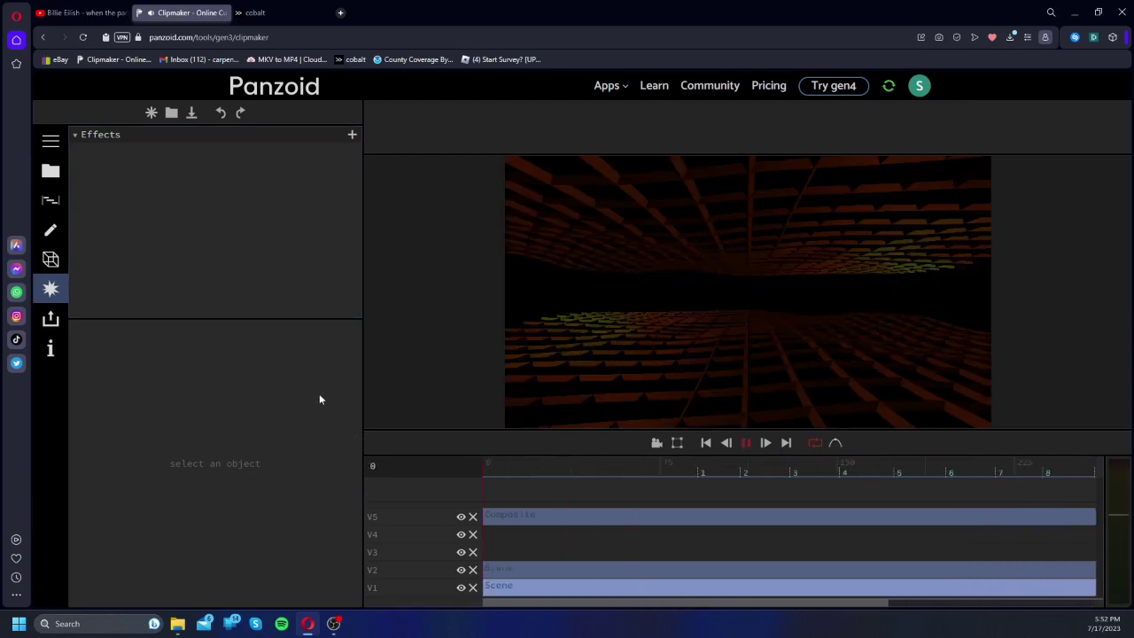
{"action": "left_click", "coordinate": [50, 258]}
{"action": "left_click", "coordinate": [111, 168]}
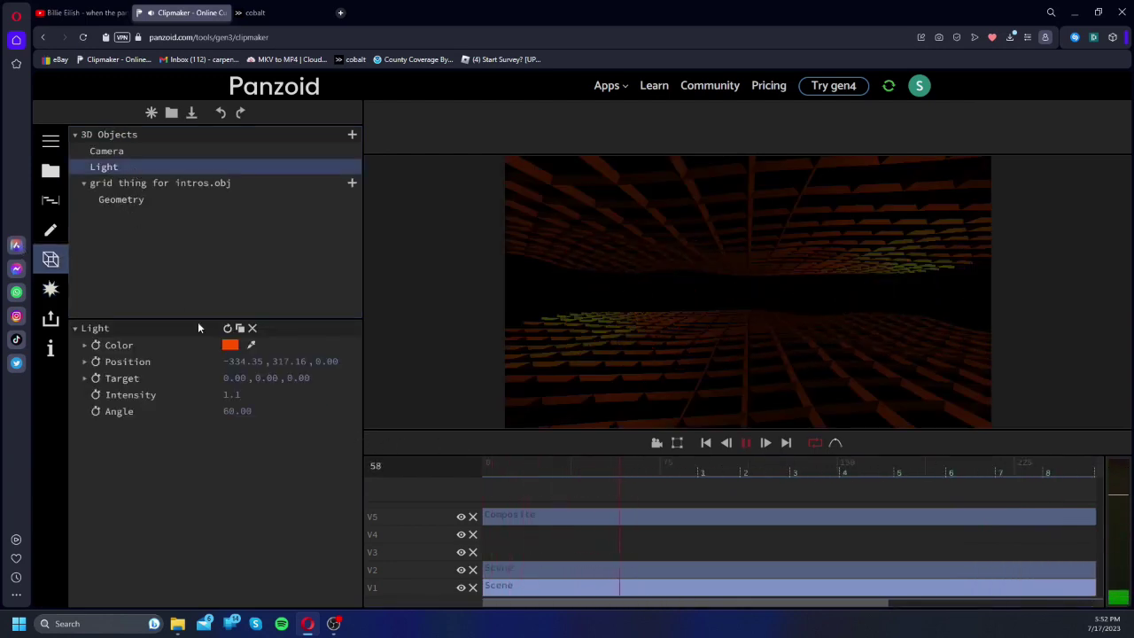
{"action": "left_click", "coordinate": [230, 344]}
{"action": "mouse_move", "coordinate": [363, 376]}
{"action": "left_mouse_down"}
{"action": "mouse_move", "coordinate": [530, 425]}
{"action": "mouse_move", "coordinate": [547, 454]}
{"action": "left_mouse_up"}
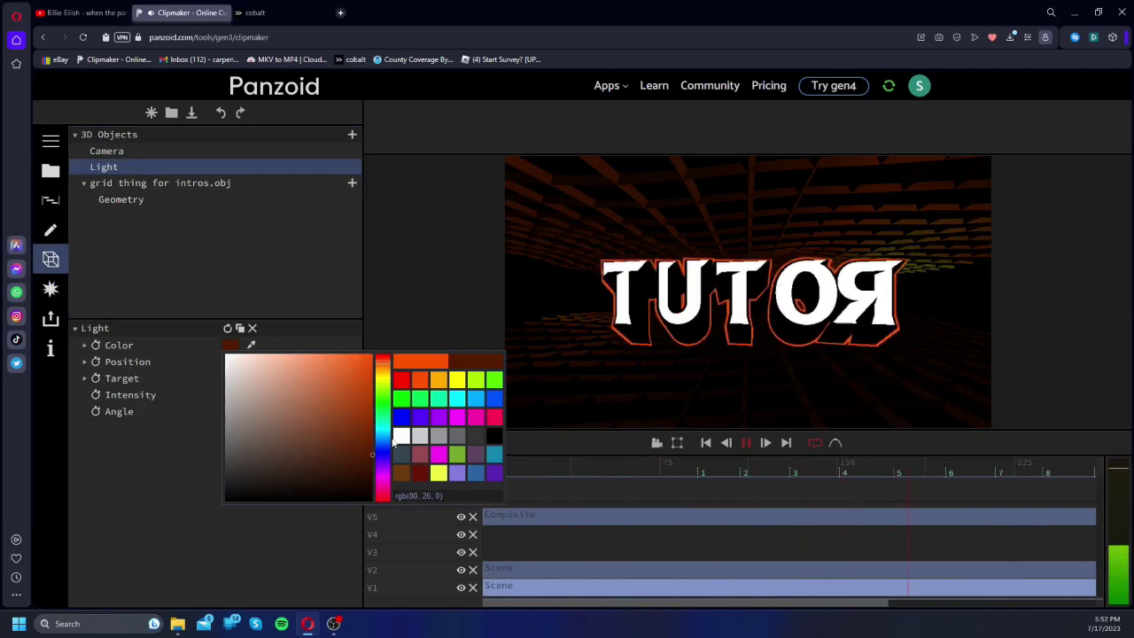
Step: Darken the light color of the V2 grid scene to a matching deep brown
{"action": "left_click", "coordinate": [547, 572]}
{"action": "left_click", "coordinate": [103, 168]}
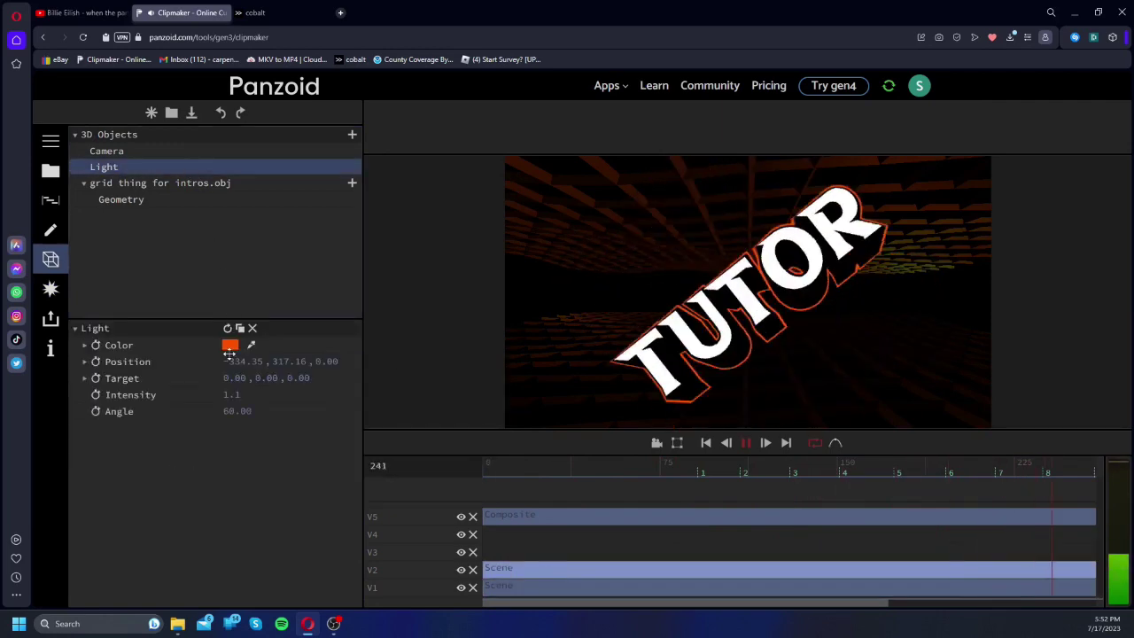
{"action": "left_click", "coordinate": [230, 345]}
{"action": "left_click", "coordinate": [402, 380]}
Step: Play back the intro with the darkened grid from around beat 2, and return the playhead to frame 0
{"action": "left_click_drag", "start_coordinate": [691, 471], "coordinate": [456, 443]}
{"action": "key", "text": "space"}
{"action": "left_click", "coordinate": [744, 468]}
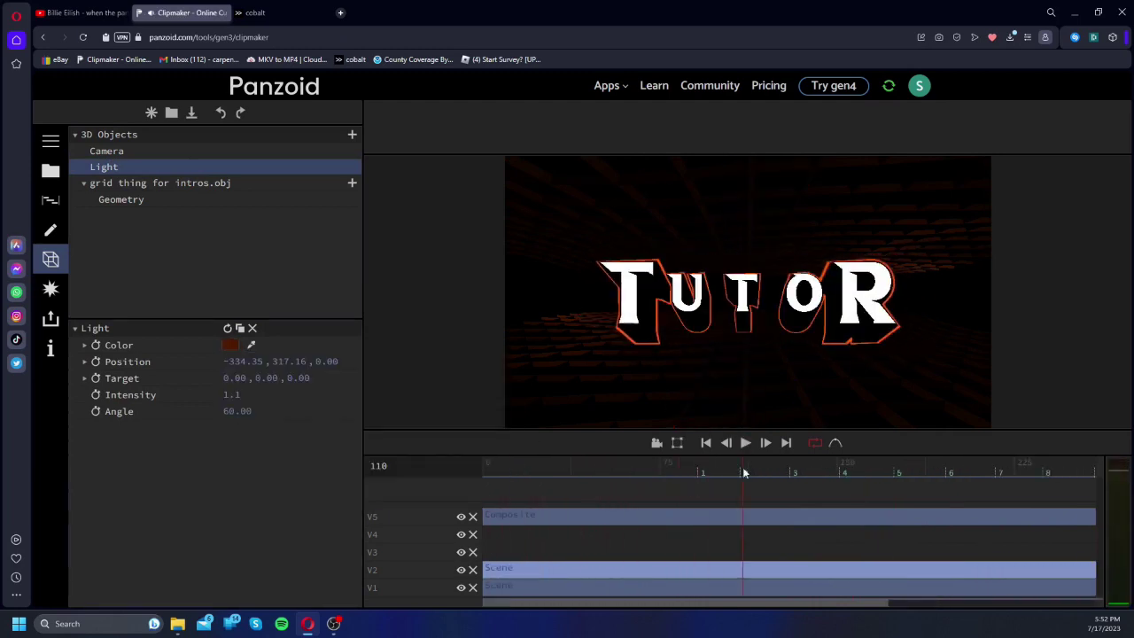
{"action": "key", "text": "space"}
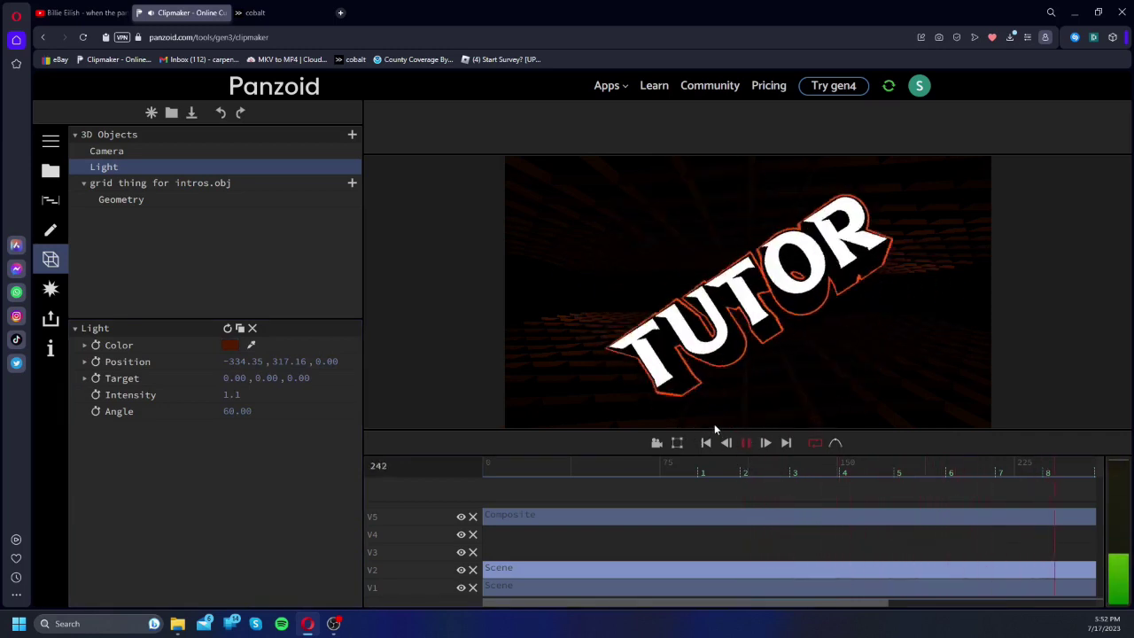
{"action": "left_click", "coordinate": [744, 442]}
{"action": "left_click", "coordinate": [743, 470]}
{"action": "left_click_drag", "start_coordinate": [586, 469], "coordinate": [311, 463]}
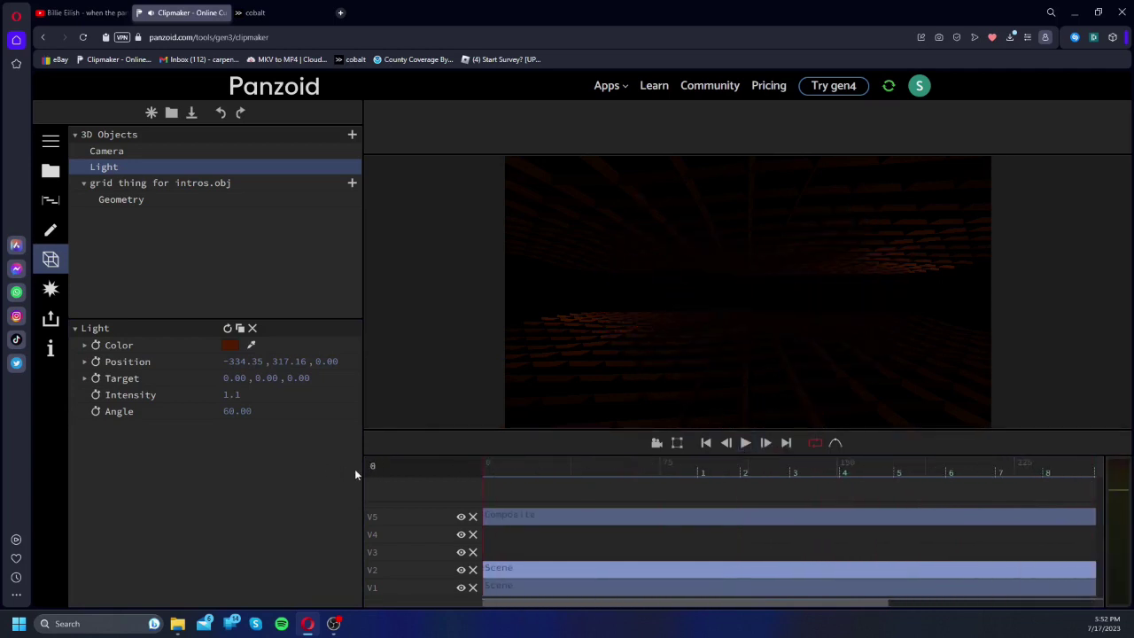
Step: Add a new 3D scene clip on track V3 from frame 0 and extend it past the ends of the V1 and V2 scenes
{"action": "left_click", "coordinate": [55, 174]}
{"action": "left_click_drag", "start_coordinate": [149, 215], "coordinate": [475, 552]}
{"action": "left_click_drag", "start_coordinate": [922, 560], "coordinate": [1097, 557]}
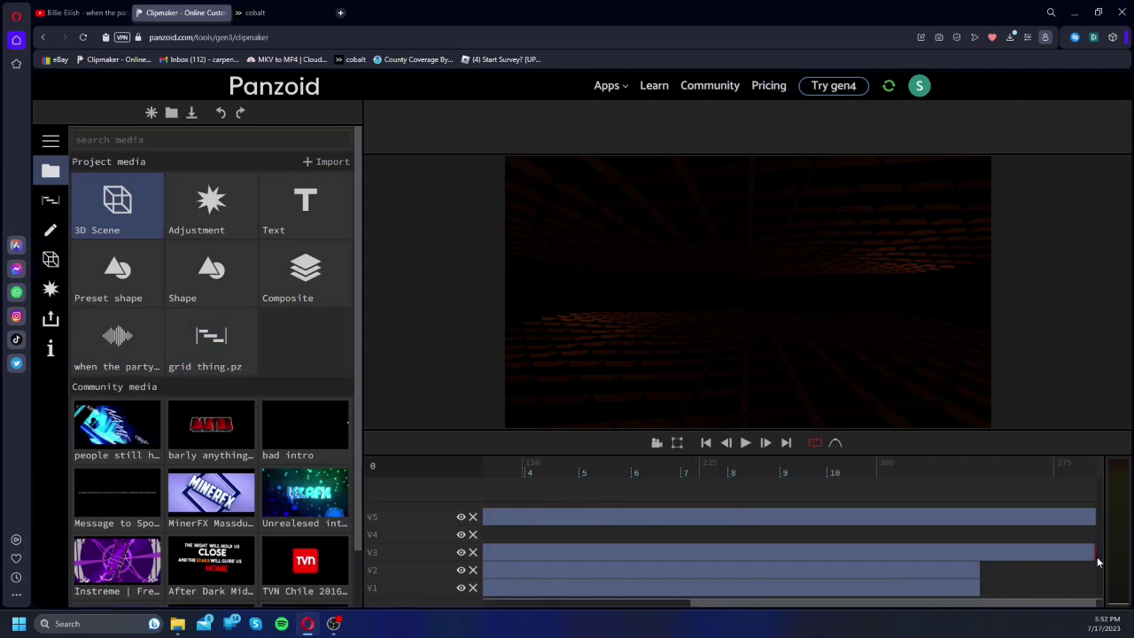
Step: Add a donut shape to the new V3 scene and select it for editing
{"action": "left_click", "coordinate": [53, 262]}
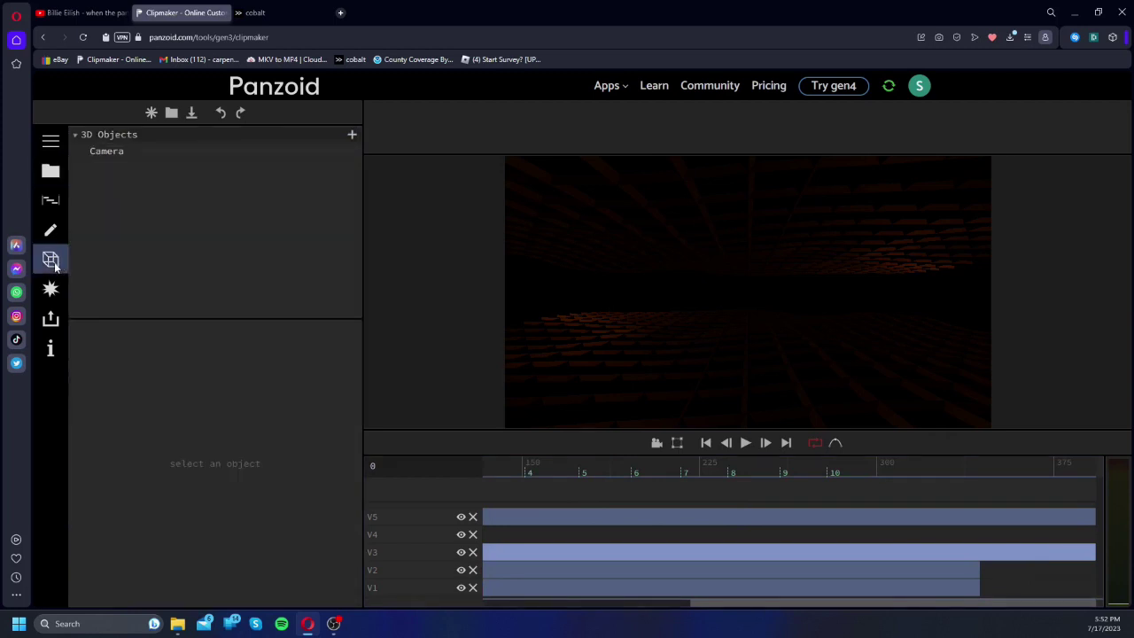
{"action": "left_click", "coordinate": [351, 134]}
{"action": "left_click", "coordinate": [222, 198]}
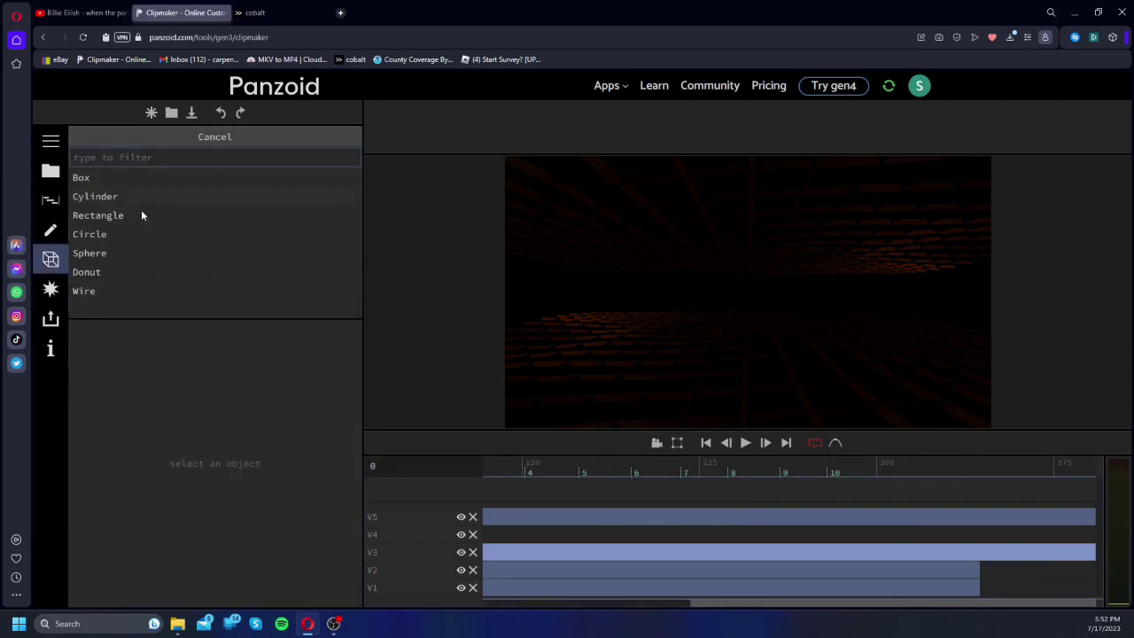
{"action": "left_click", "coordinate": [99, 272]}
{"action": "left_click", "coordinate": [97, 168]}
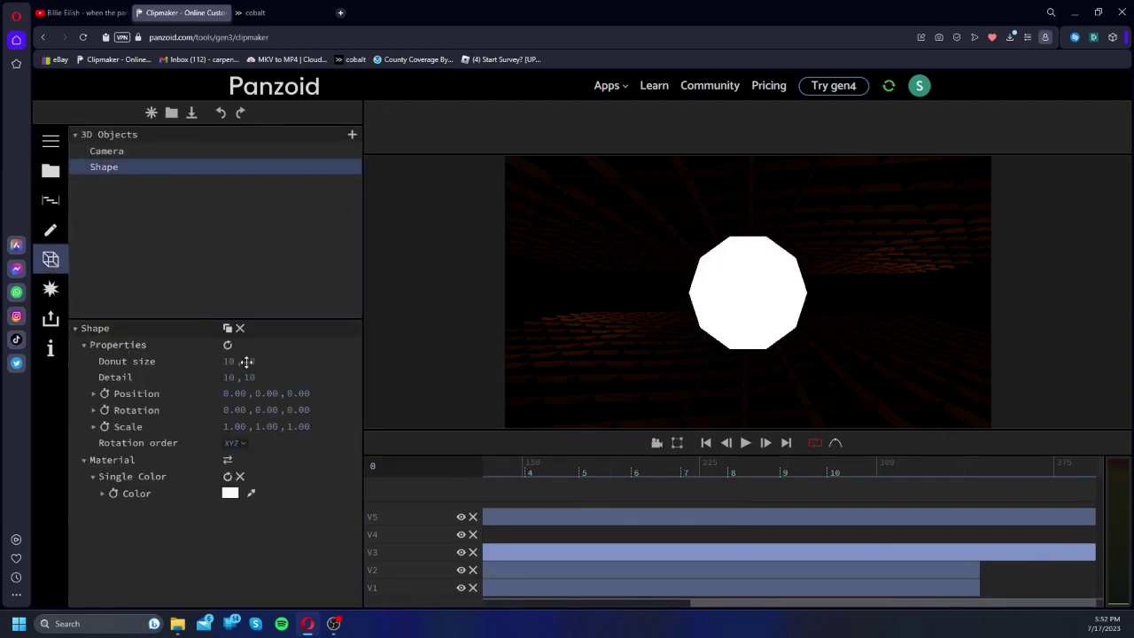
Step: Set the donut's main size to 1000 and check the enlarged ring with the free camera
{"action": "left_click_drag", "start_coordinate": [229, 363], "coordinate": [1019, 309]}
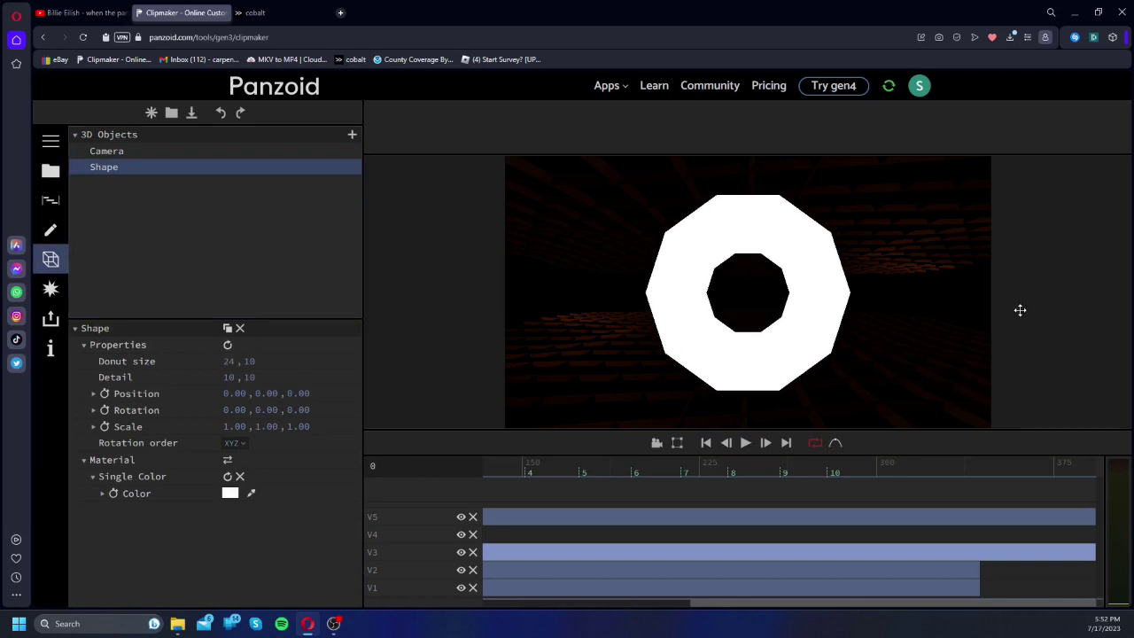
{"action": "left_click", "coordinate": [229, 359]}
{"action": "type", "text": "1550"}
{"action": "type", "text": "000"}
{"action": "key", "text": "Return"}
{"action": "left_click", "coordinate": [656, 442]}
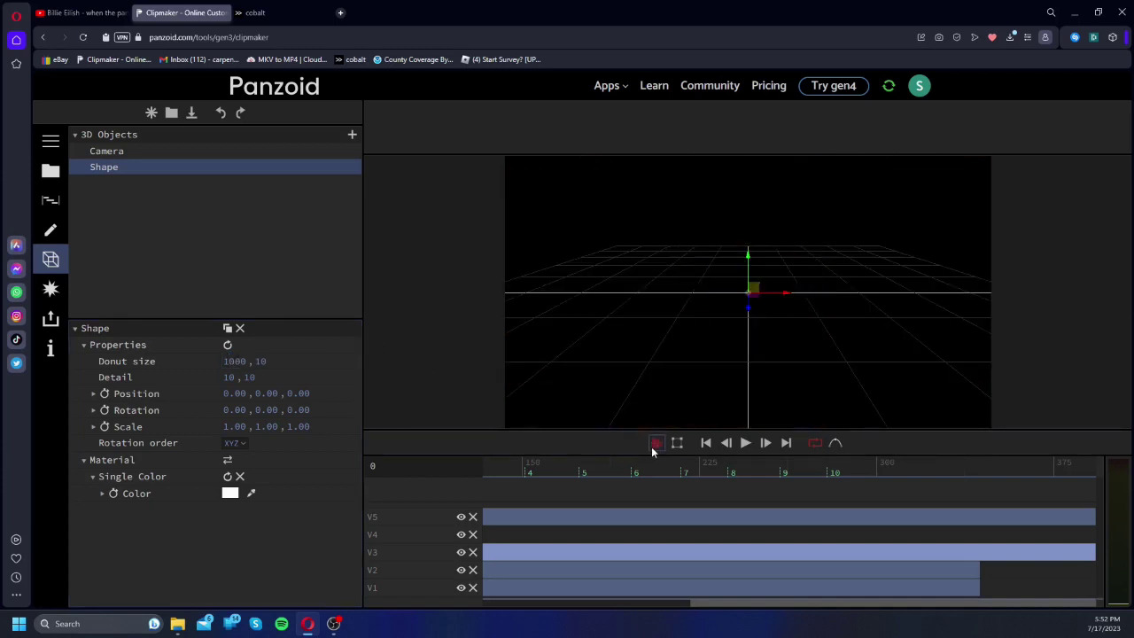
{"action": "scroll", "coordinate": [752, 308], "scroll_direction": "down", "scroll_amount": 5}
{"action": "scroll", "coordinate": [751, 308], "scroll_direction": "down", "scroll_amount": 2}
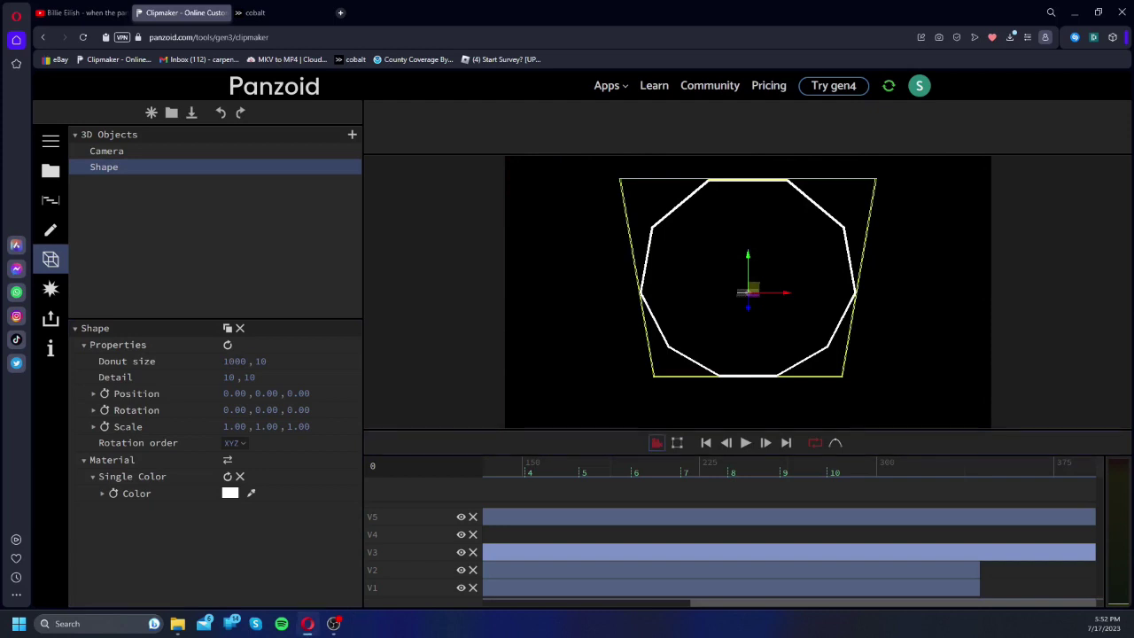
{"action": "mouse_move", "coordinate": [867, 294]}
{"action": "left_mouse_down"}
{"action": "mouse_move", "coordinate": [866, 239]}
{"action": "mouse_move", "coordinate": [864, 274]}
{"action": "left_mouse_up"}
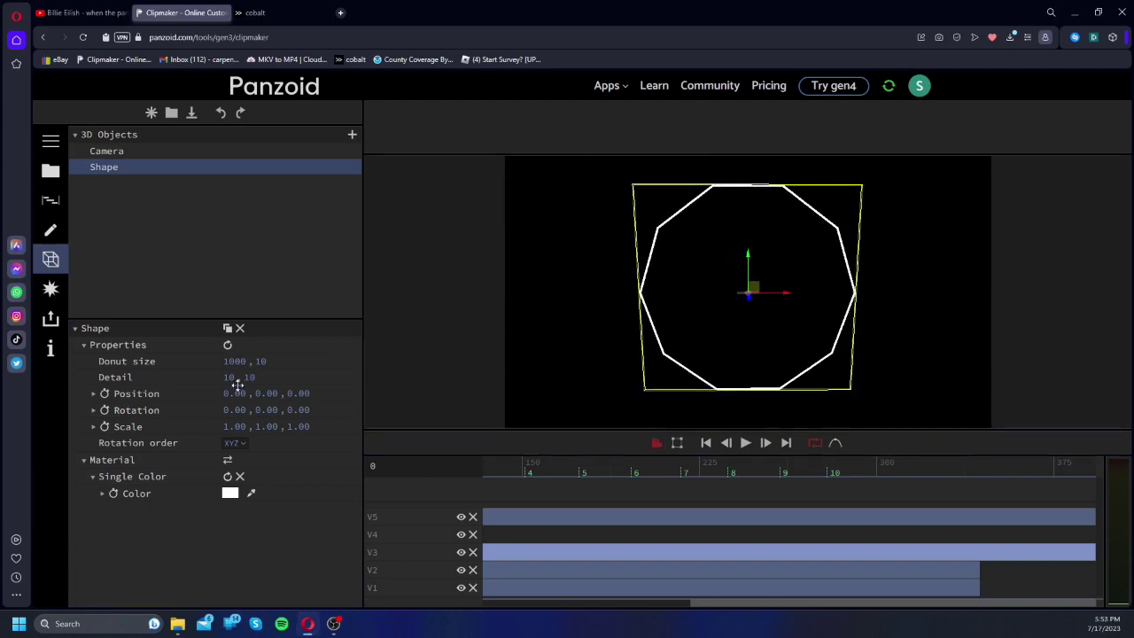
{"action": "scroll", "coordinate": [746, 306], "scroll_direction": "down", "scroll_amount": 2}
{"action": "scroll", "coordinate": [750, 288], "scroll_direction": "up", "scroll_amount": 8}
{"action": "scroll", "coordinate": [754, 270], "scroll_direction": "down", "scroll_amount": 5}
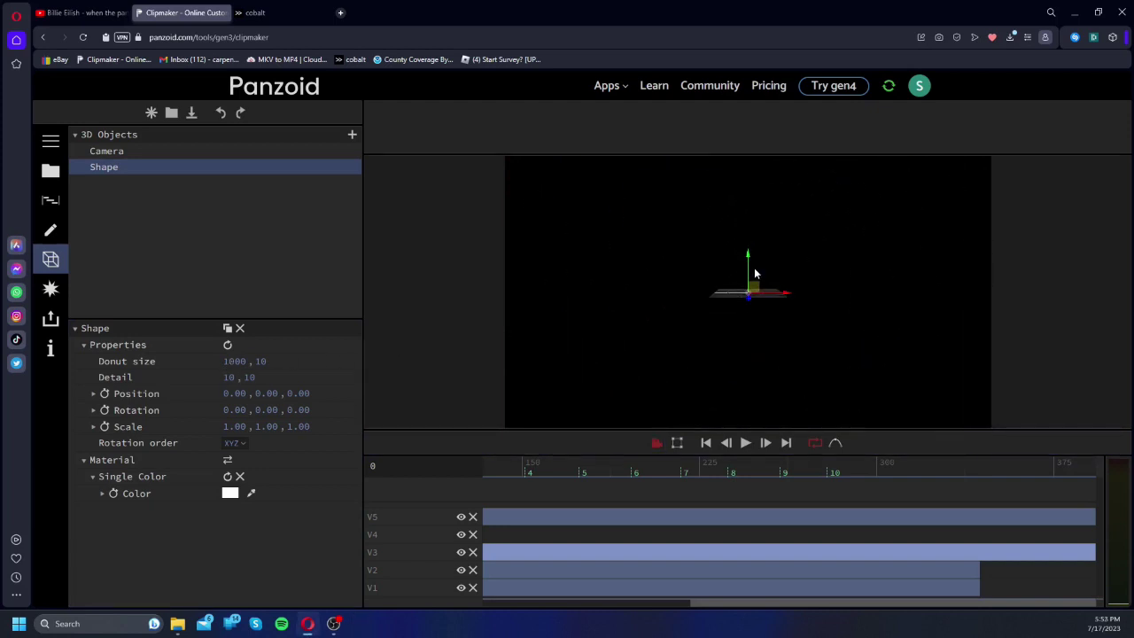
Step: Reduce the donut's thickness to 3 and set both detail values to 4, making a thin four-sided ring
{"action": "left_click_drag", "start_coordinate": [265, 362], "coordinate": [253, 565]}
{"action": "left_click_drag", "start_coordinate": [254, 359], "coordinate": [246, 496]}
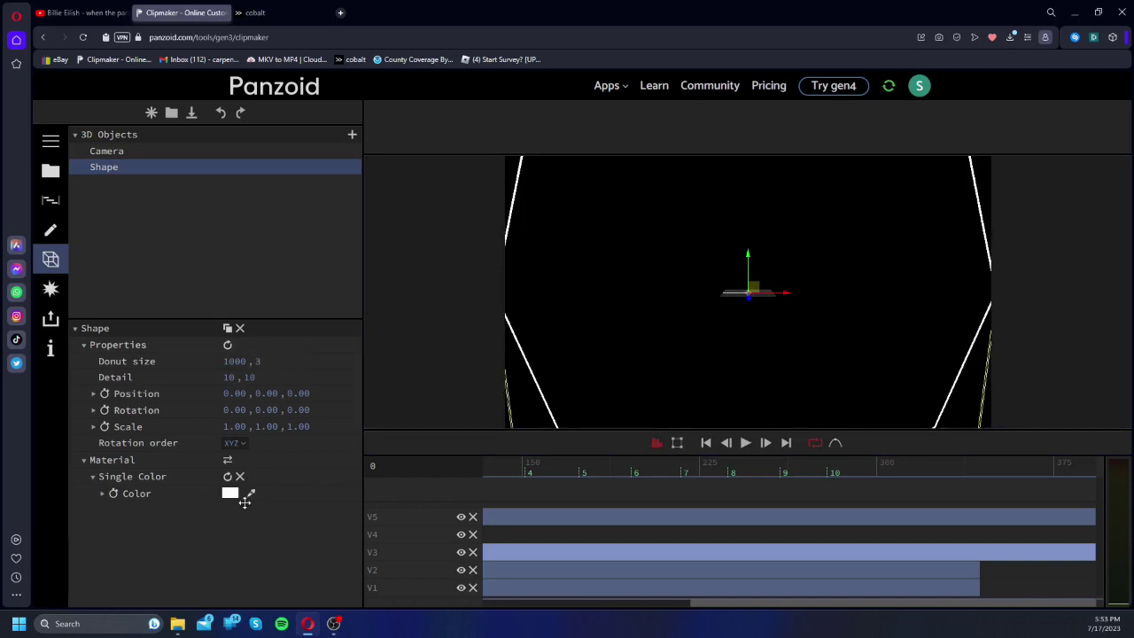
{"action": "left_click_drag", "start_coordinate": [230, 378], "coordinate": [226, 534]}
{"action": "left_click", "coordinate": [227, 381]}
{"action": "type", "text": "4"}
{"action": "left_click", "coordinate": [240, 387]}
{"action": "left_click", "coordinate": [245, 381]}
{"action": "type", "text": "4"}
{"action": "left_click", "coordinate": [289, 383]}
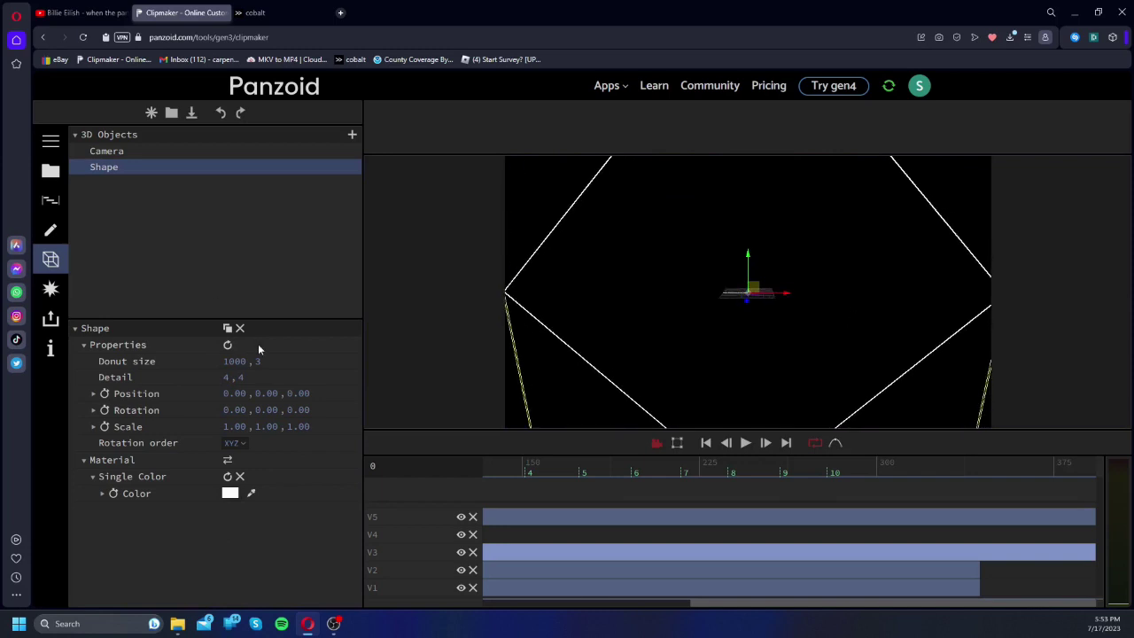
Step: Duplicate the donut shape, try a Z position of -1 on the copy, and reset its Z to 0
{"action": "left_click", "coordinate": [227, 328]}
{"action": "left_click", "coordinate": [123, 181]}
{"action": "left_click", "coordinate": [295, 392]}
{"action": "type", "text": "-1"}
{"action": "key", "text": "Return"}
{"action": "left_click", "coordinate": [304, 393]}
{"action": "type", "text": "0"}
{"action": "left_click", "coordinate": [310, 473]}
Step: Try Y positions of -50 and -100 on the duplicated ring
{"action": "left_click", "coordinate": [274, 397]}
{"action": "type", "text": "-50"}
{"action": "key", "text": "Return"}
{"action": "left_click_drag", "start_coordinate": [807, 358], "coordinate": [851, 401]}
{"action": "left_click", "coordinate": [277, 393]}
{"action": "type", "text": "-100"}
{"action": "key", "text": "Return"}
{"action": "left_click_drag", "start_coordinate": [781, 366], "coordinate": [649, 413]}
Step: Set the duplicated ring's Y position to -20
{"action": "left_click", "coordinate": [283, 392]}
{"action": "type", "text": "-20"}
{"action": "key", "text": "Return"}
{"action": "left_click_drag", "start_coordinate": [557, 349], "coordinate": [531, 129]}
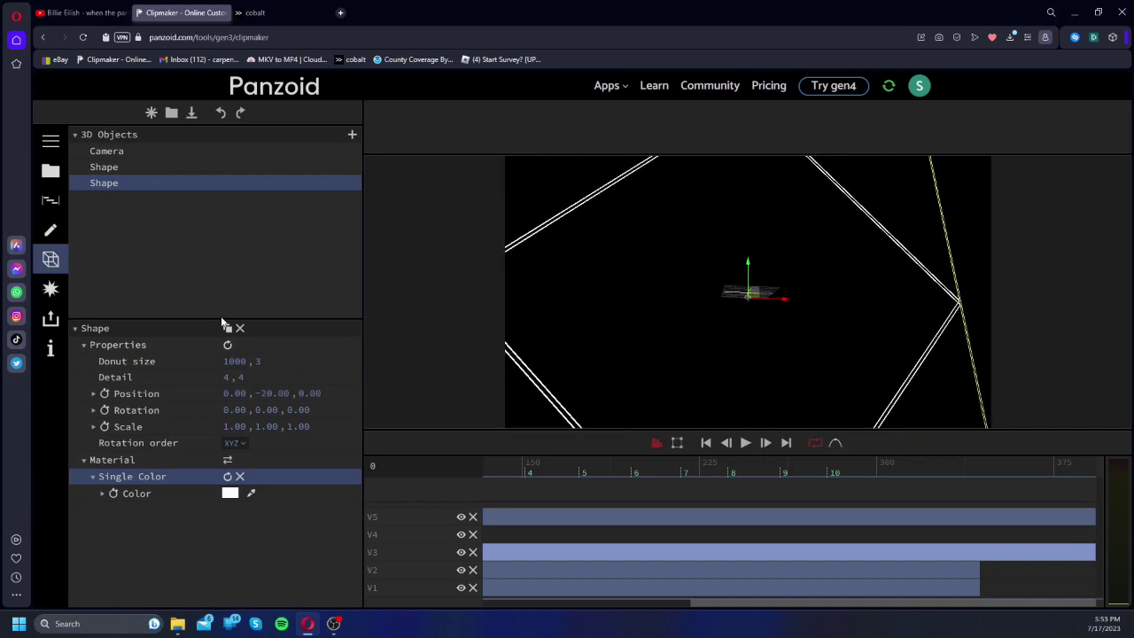
Step: Color the duplicated ring orange-red with the preset swatch
{"action": "left_click", "coordinate": [229, 495]}
{"action": "left_click", "coordinate": [408, 365]}
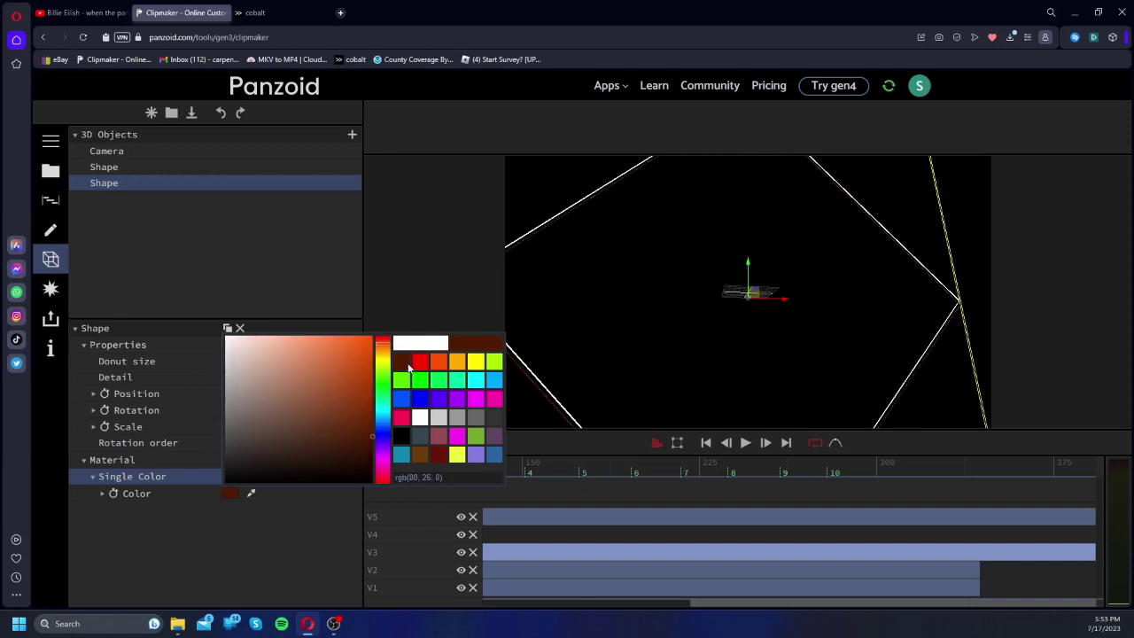
{"action": "left_click", "coordinate": [420, 368]}
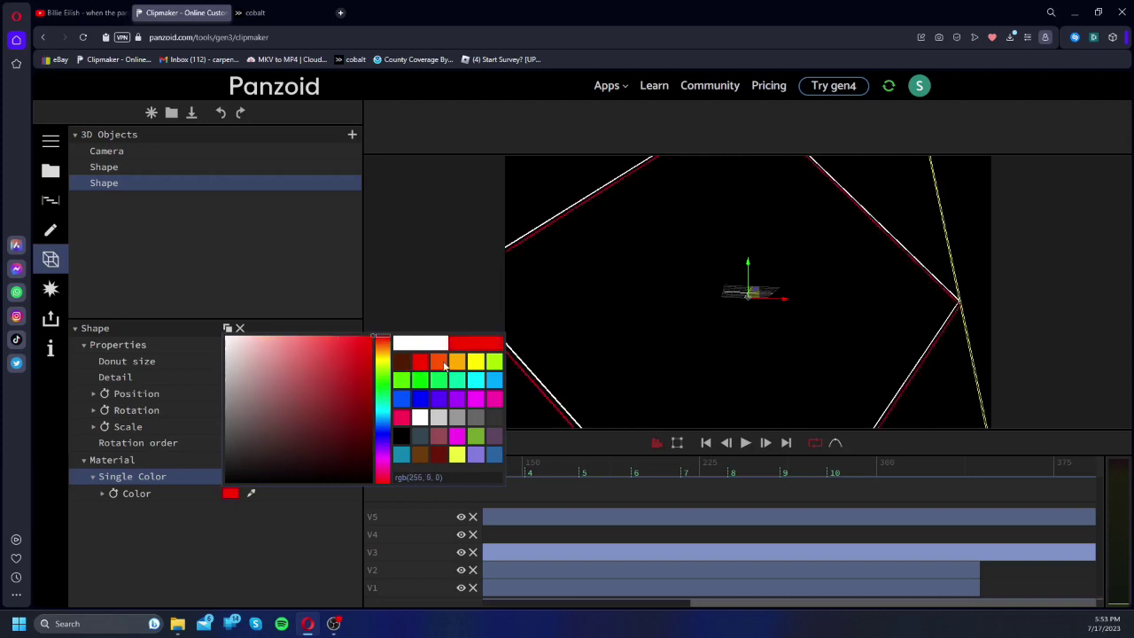
{"action": "left_click", "coordinate": [443, 365]}
{"action": "left_click", "coordinate": [560, 306]}
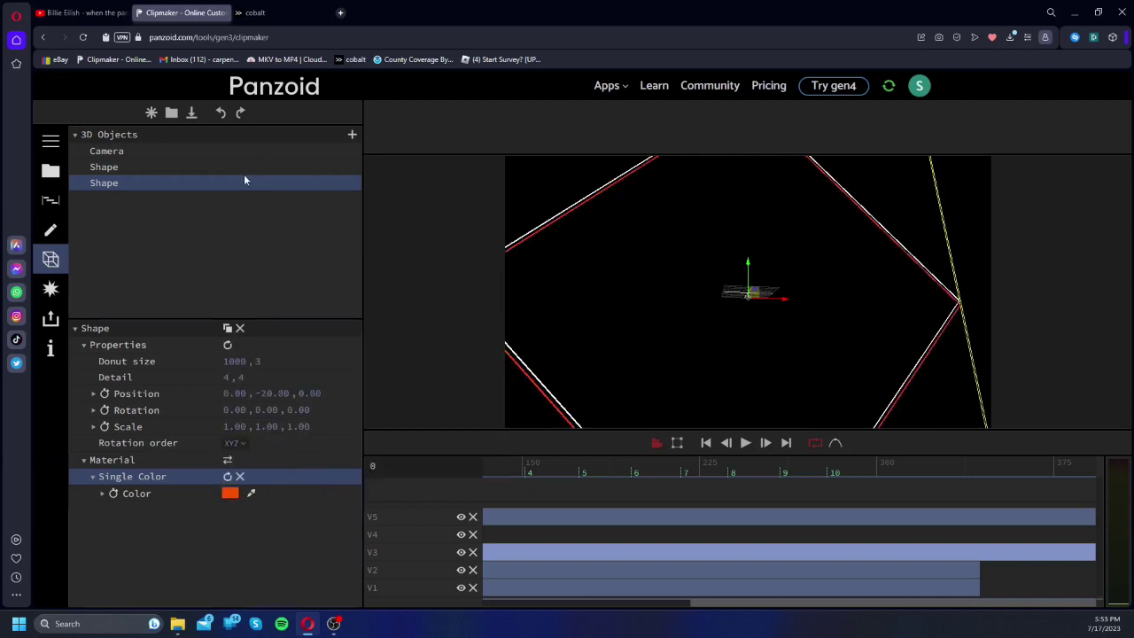
Step: Add a group to the scene and move both ring shapes into it
{"action": "left_click", "coordinate": [352, 134]}
{"action": "scroll", "coordinate": [144, 257], "scroll_direction": "down", "scroll_amount": 3}
{"action": "left_click", "coordinate": [137, 230]}
{"action": "mouse_move", "coordinate": [126, 186]}
{"action": "left_mouse_down"}
{"action": "mouse_move", "coordinate": [124, 197]}
{"action": "mouse_move", "coordinate": [113, 170]}
{"action": "mouse_move", "coordinate": [114, 180]}
{"action": "left_mouse_up"}
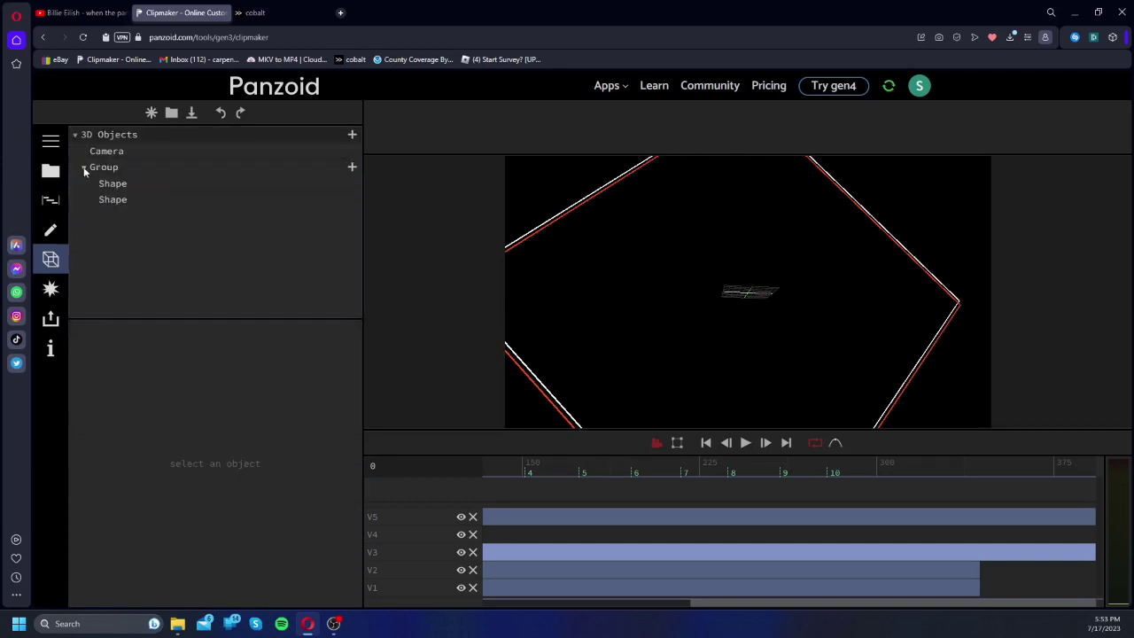
Step: Duplicate the group of rings and set the copy's Y position to -40
{"action": "left_click", "coordinate": [84, 169]}
{"action": "left_click", "coordinate": [228, 329]}
{"action": "left_click", "coordinate": [140, 185]}
{"action": "left_click", "coordinate": [268, 395]}
{"action": "type", "text": "-20"}
{"action": "key", "text": "Return"}
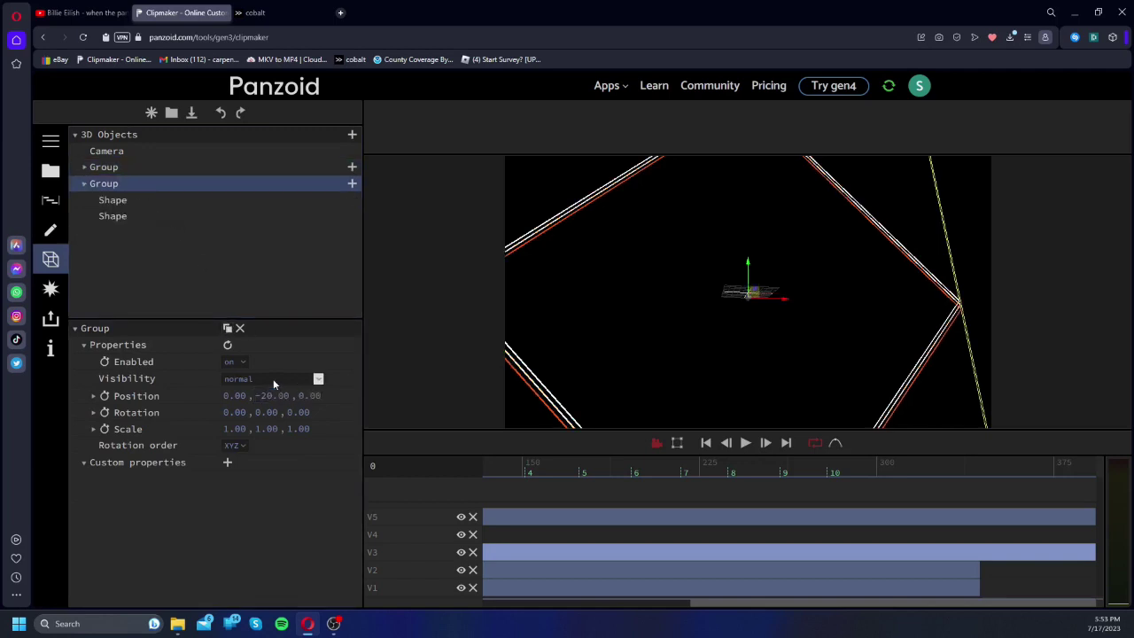
{"action": "left_click", "coordinate": [267, 391]}
{"action": "type", "text": "-"}
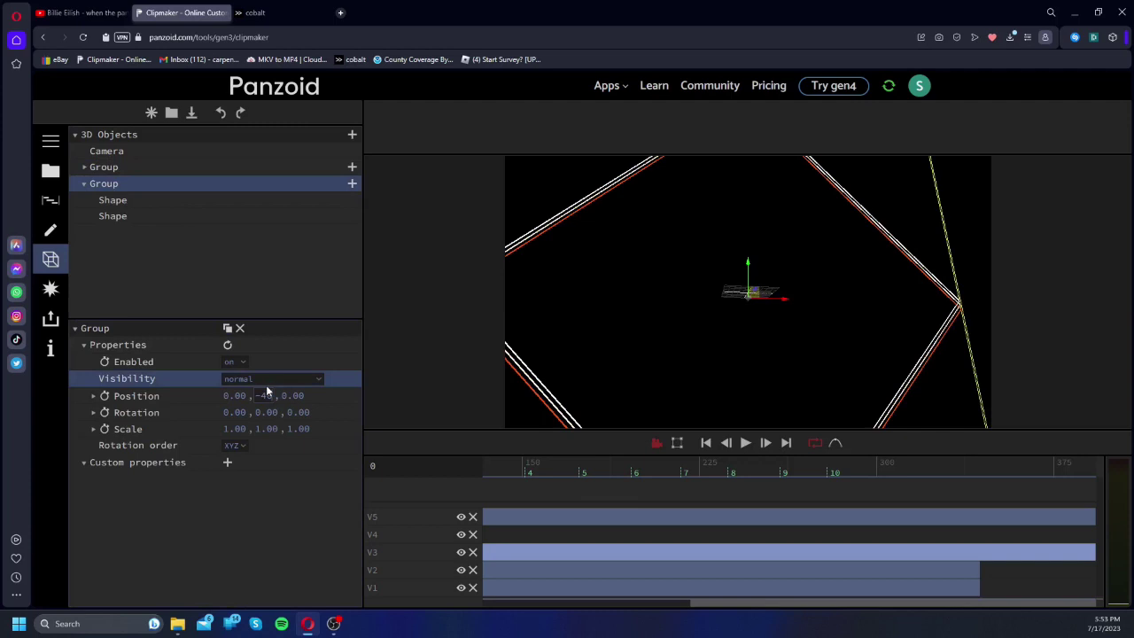
{"action": "type", "text": "40"}
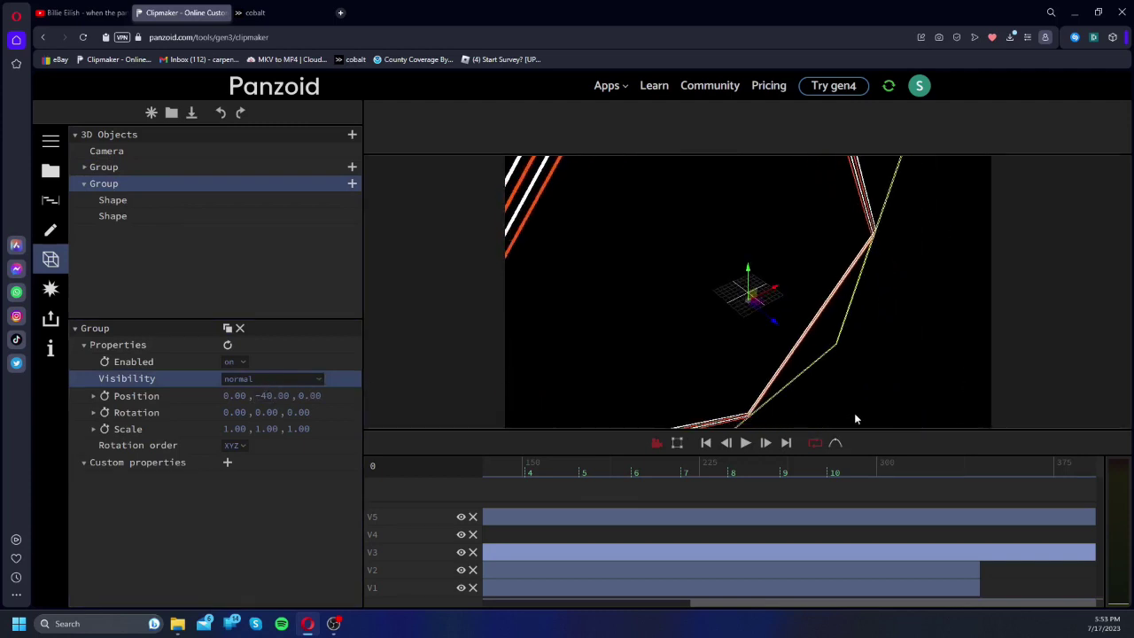
{"action": "left_click", "coordinate": [83, 184]}
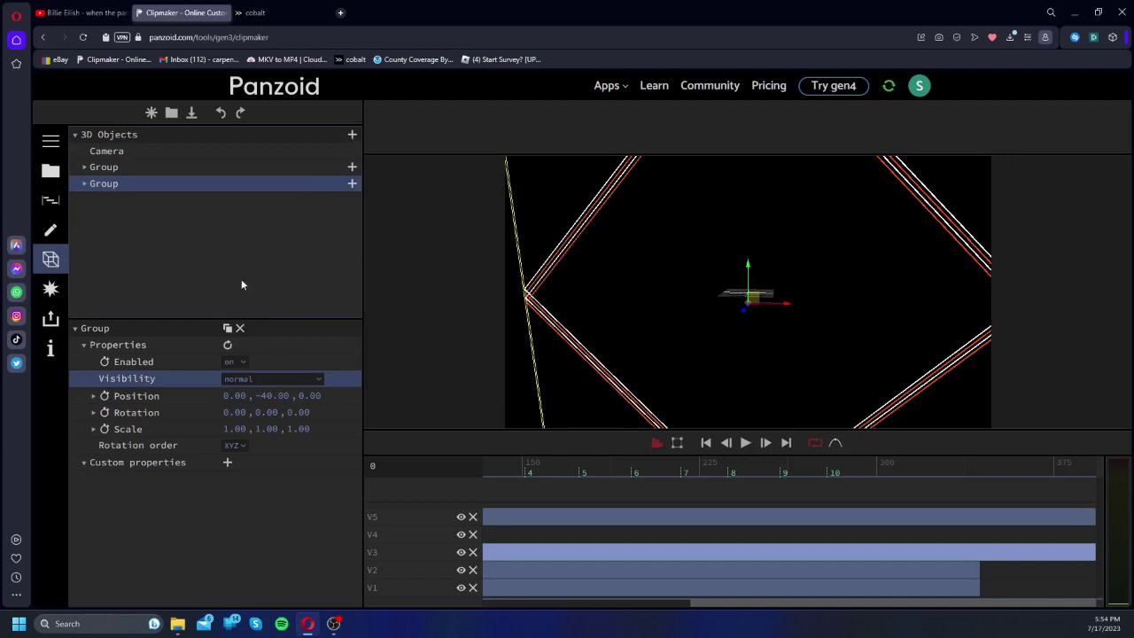
Step: Duplicate the second group and set the new copy's Y position to -60
{"action": "left_click", "coordinate": [353, 134]}
{"action": "left_click", "coordinate": [307, 135]}
{"action": "left_click", "coordinate": [226, 330]}
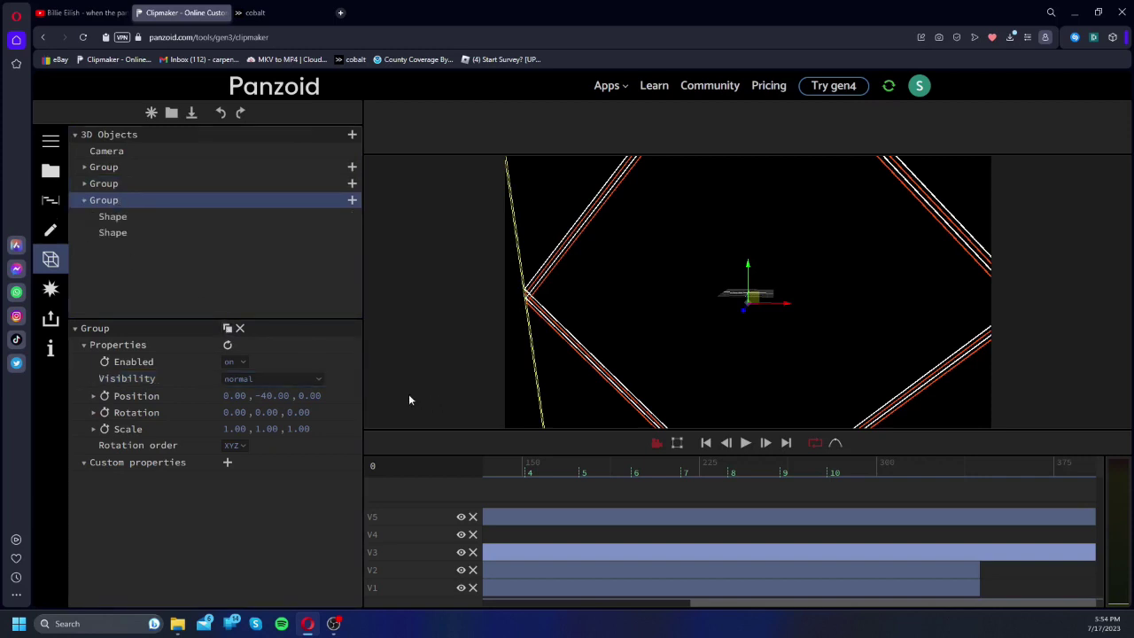
{"action": "left_click", "coordinate": [268, 396]}
{"action": "type", "text": "-60"}
{"action": "key", "text": "Return"}
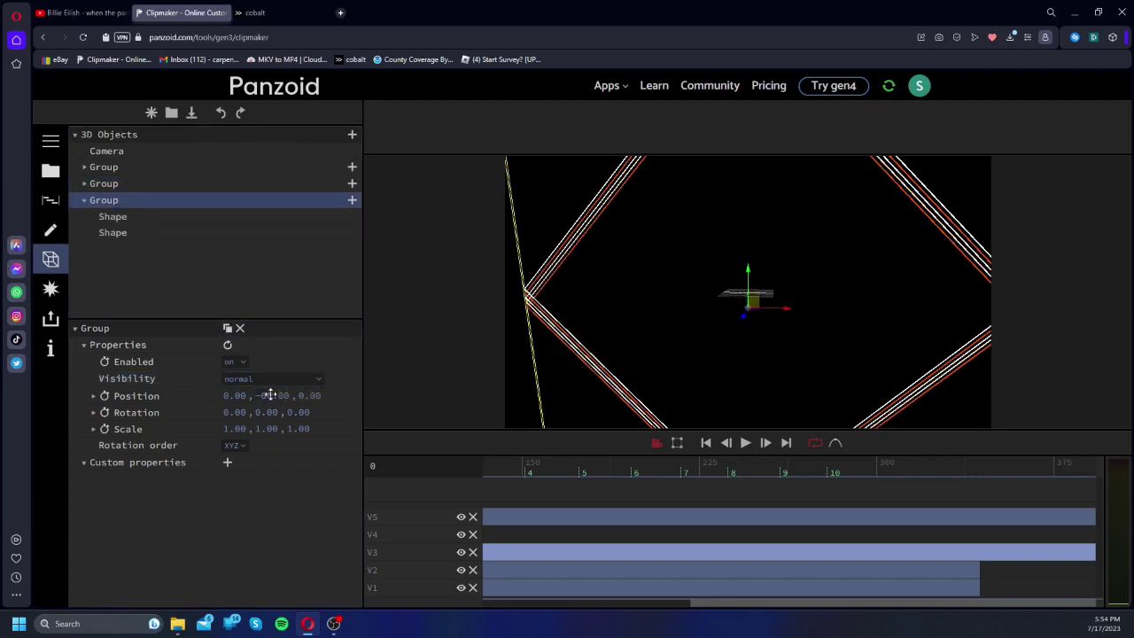
Step: Duplicate the third group and set the new fourth group's Y position to -100
{"action": "left_click", "coordinate": [227, 329]}
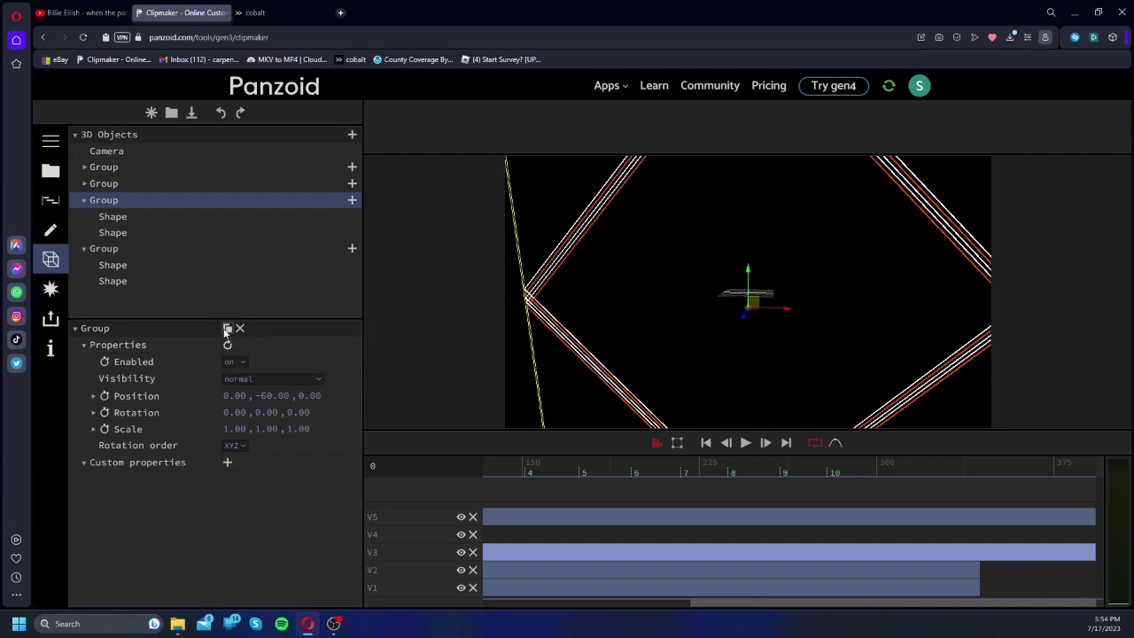
{"action": "left_click", "coordinate": [84, 200]}
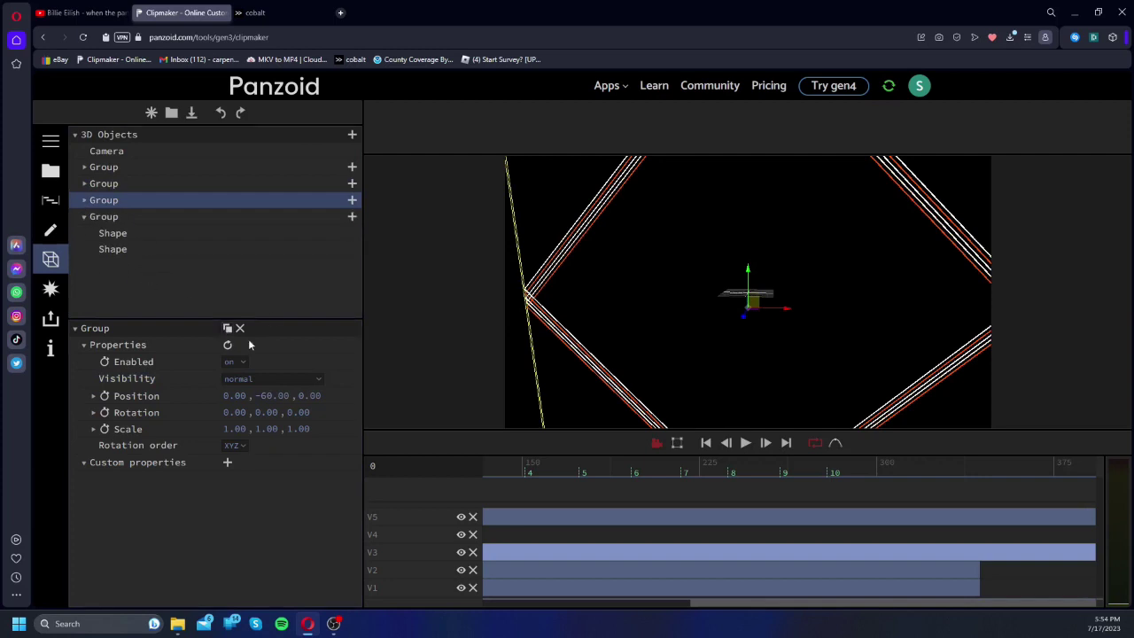
{"action": "left_click", "coordinate": [165, 221]}
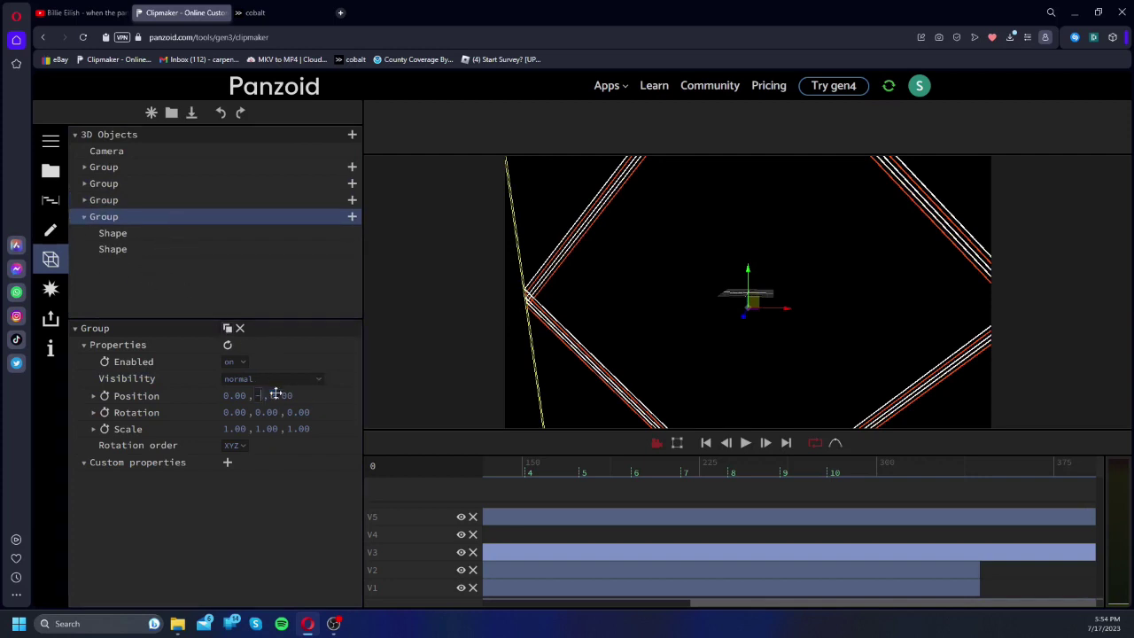
{"action": "left_click_drag", "start_coordinate": [276, 394], "coordinate": [274, 392]}
{"action": "left_click_drag", "start_coordinate": [620, 279], "coordinate": [384, 412]}
{"action": "left_click", "coordinate": [275, 395]}
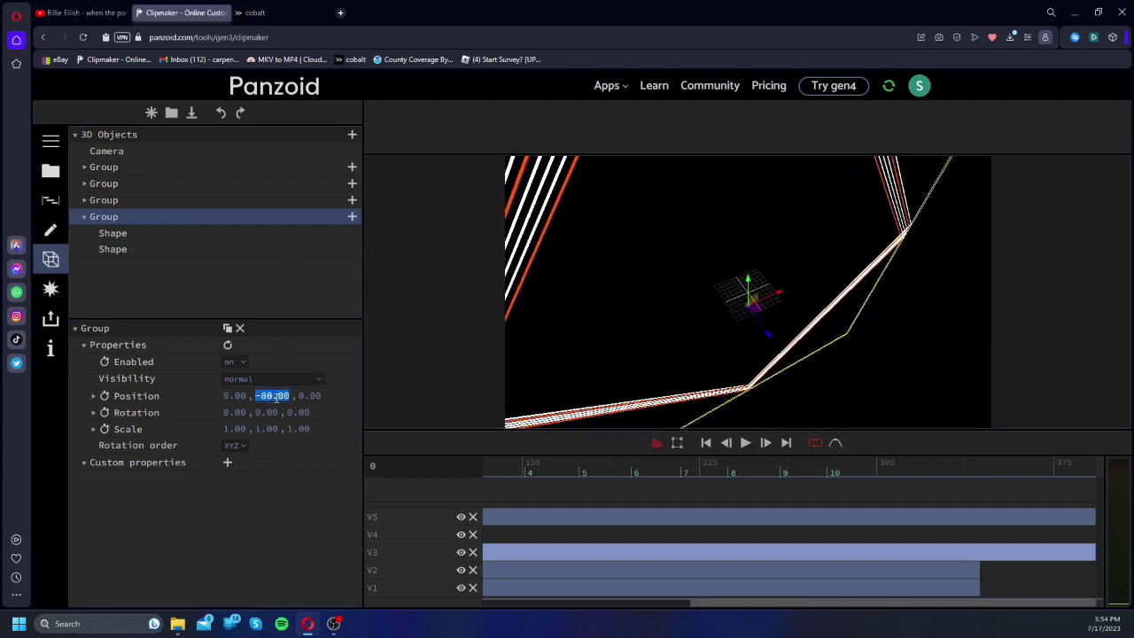
{"action": "type", "text": "-100"}
{"action": "key", "text": "Return"}
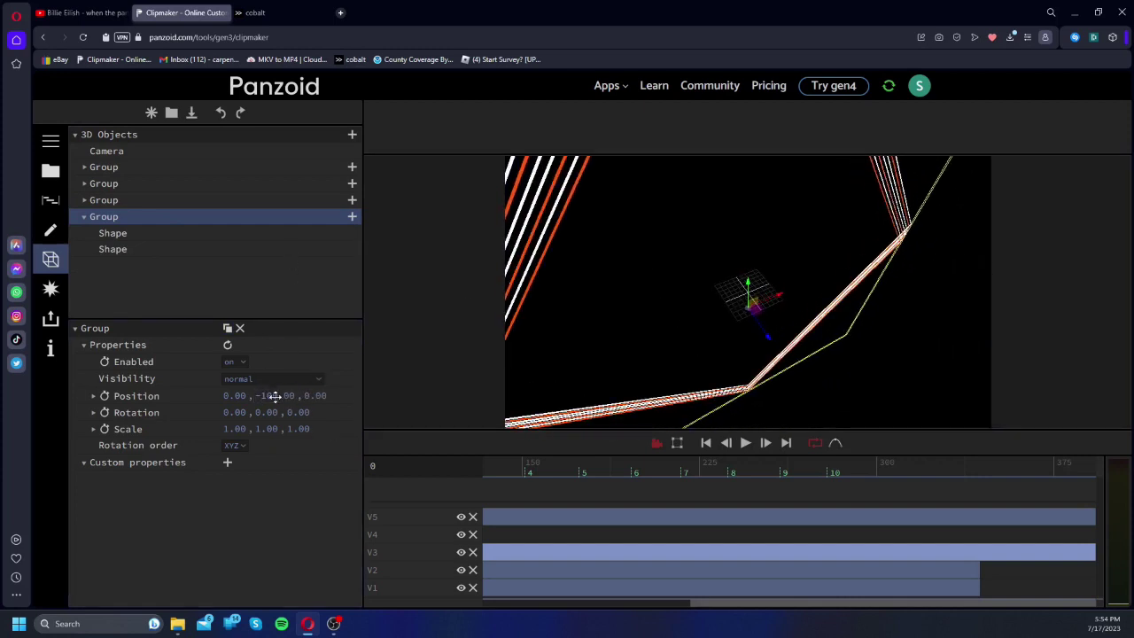
{"action": "left_click_drag", "start_coordinate": [572, 330], "coordinate": [506, 278]}
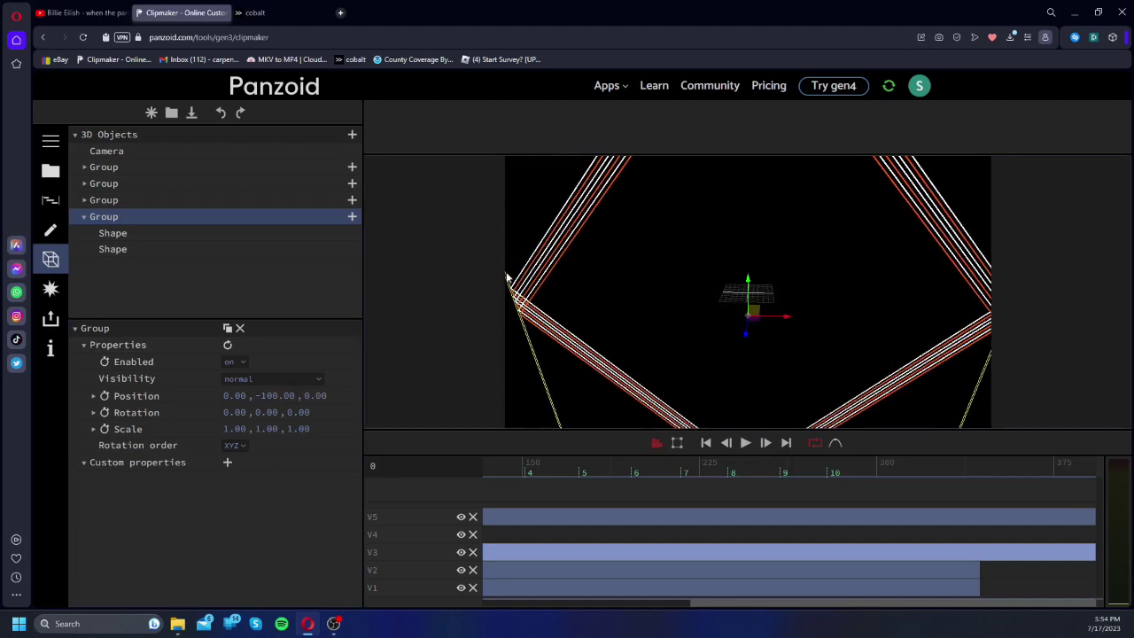
Step: Set the third group's Y position to -80
{"action": "left_click", "coordinate": [133, 200]}
{"action": "left_click", "coordinate": [271, 394]}
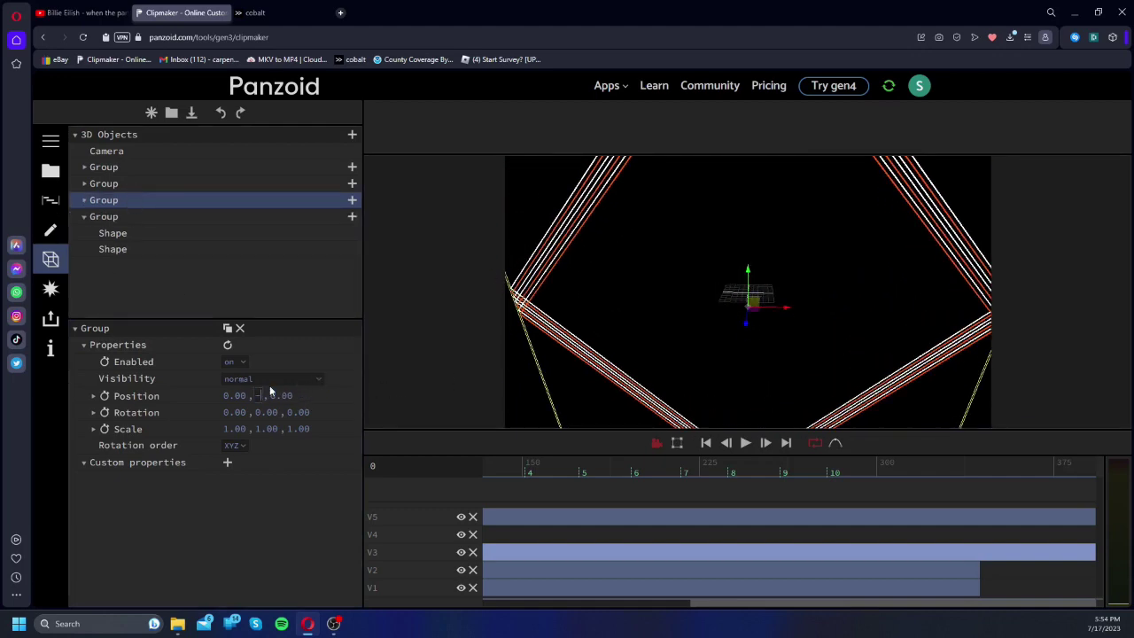
{"action": "key", "text": "Return"}
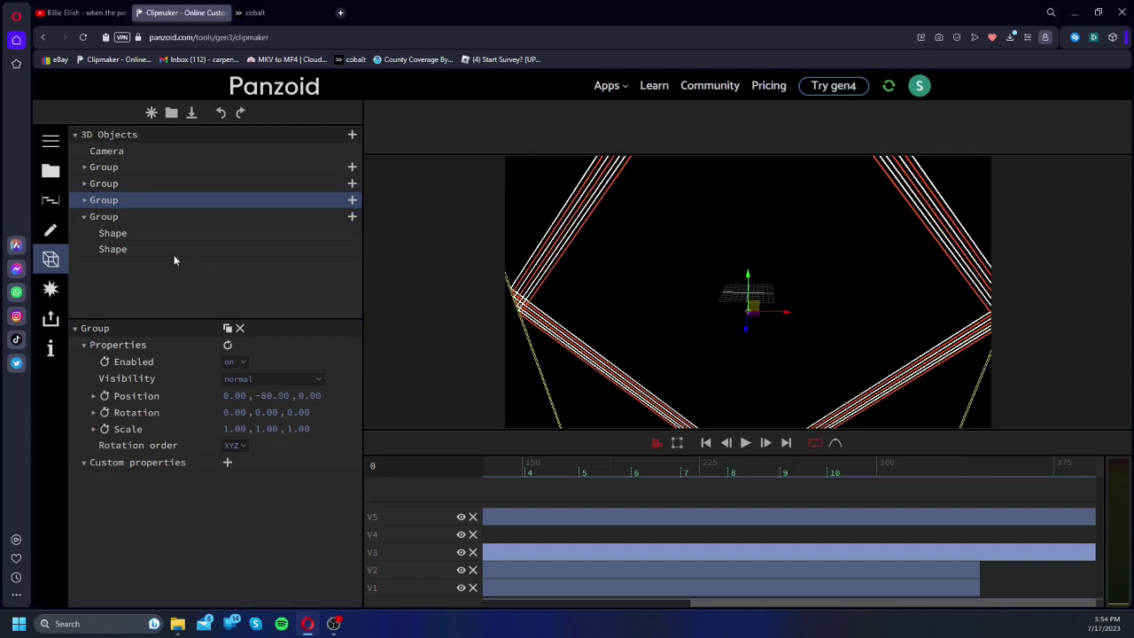
Step: Set the fourth group's Y position to -120 and check the ring spacing
{"action": "left_click", "coordinate": [104, 216]}
{"action": "left_click", "coordinate": [271, 395]}
{"action": "type", "text": "-12"}
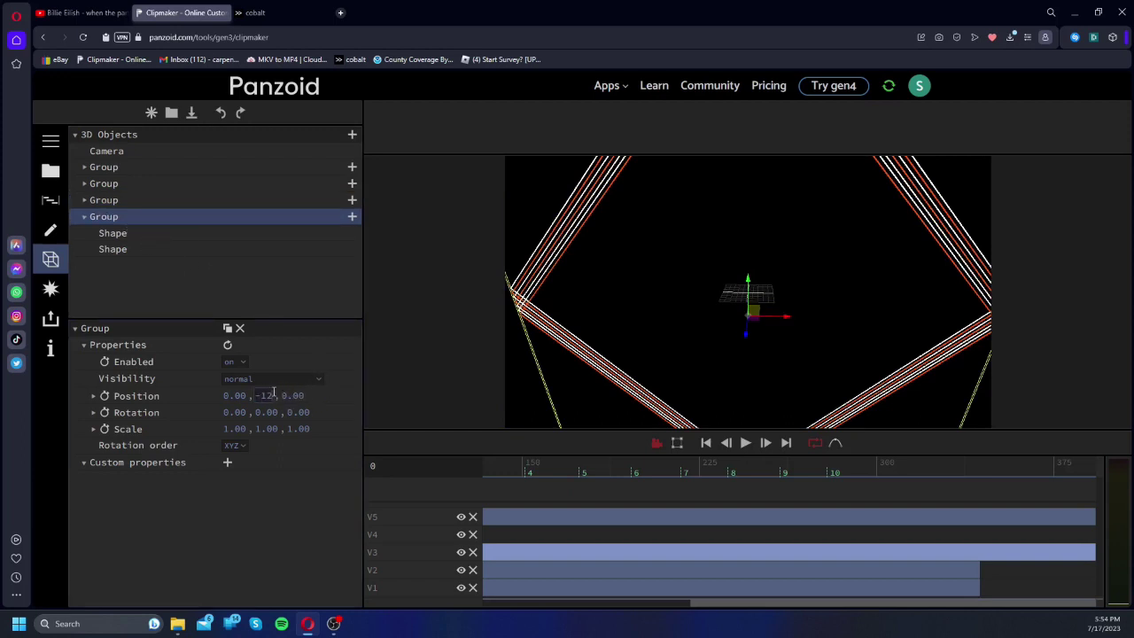
{"action": "type", "text": "0"}
{"action": "key", "text": "Return"}
{"action": "left_click_drag", "start_coordinate": [709, 373], "coordinate": [837, 441]}
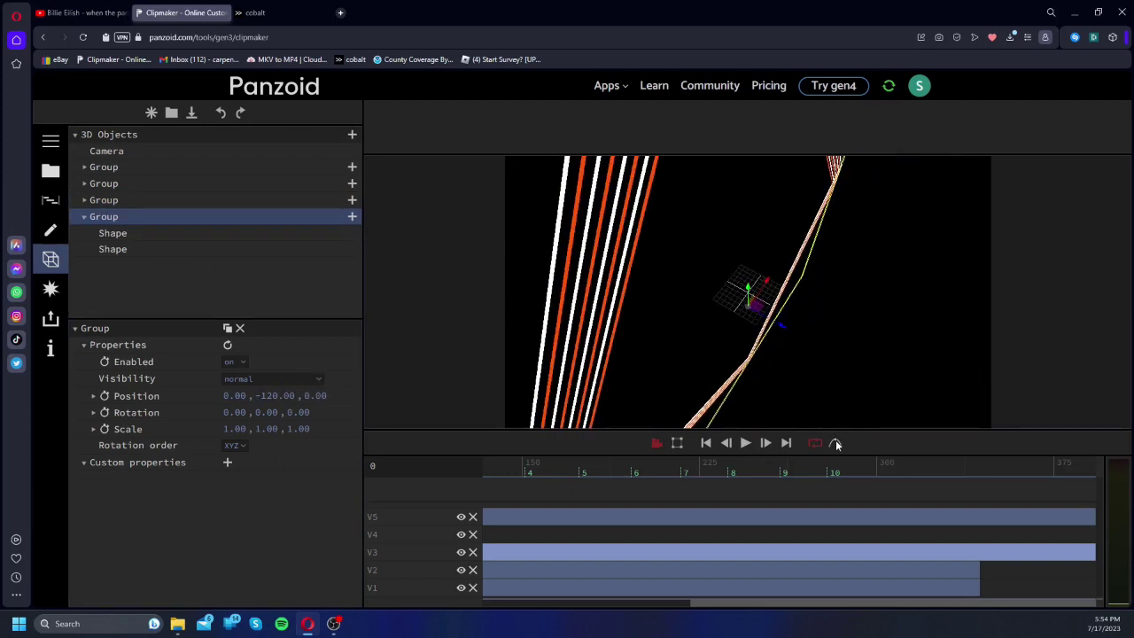
Step: Duplicate the fourth group and set the new fifth group's Y position to -160
{"action": "left_click", "coordinate": [227, 329]}
{"action": "left_click", "coordinate": [104, 265]}
{"action": "left_click", "coordinate": [271, 395]}
{"action": "type", "text": "-140"}
{"action": "key", "text": "Return"}
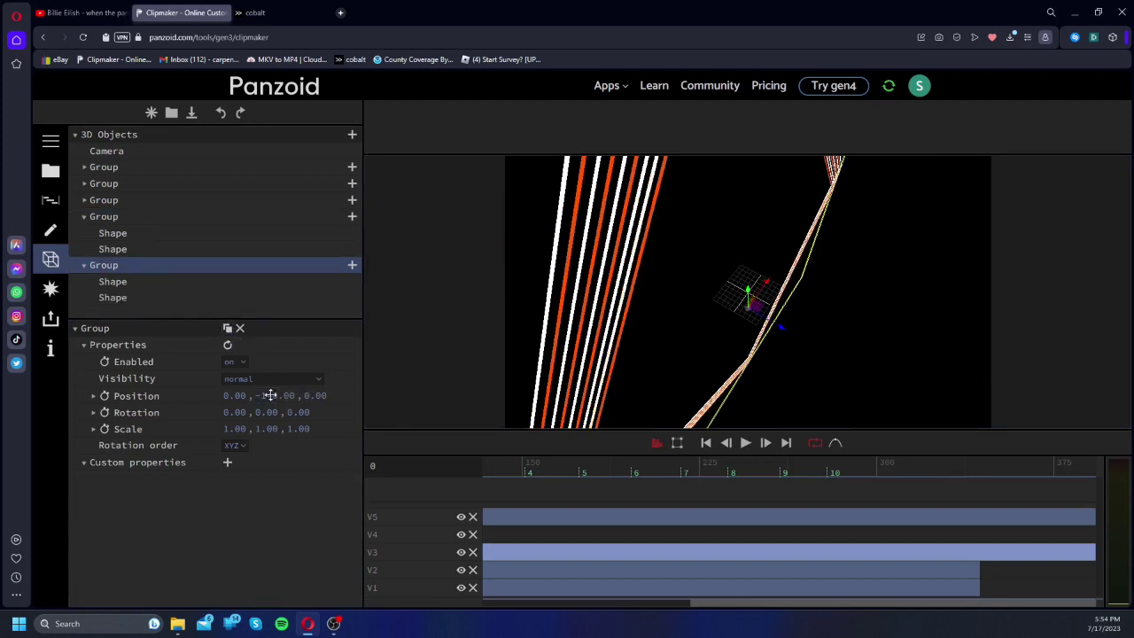
{"action": "left_click", "coordinate": [271, 395]}
{"action": "type", "text": "-160"}
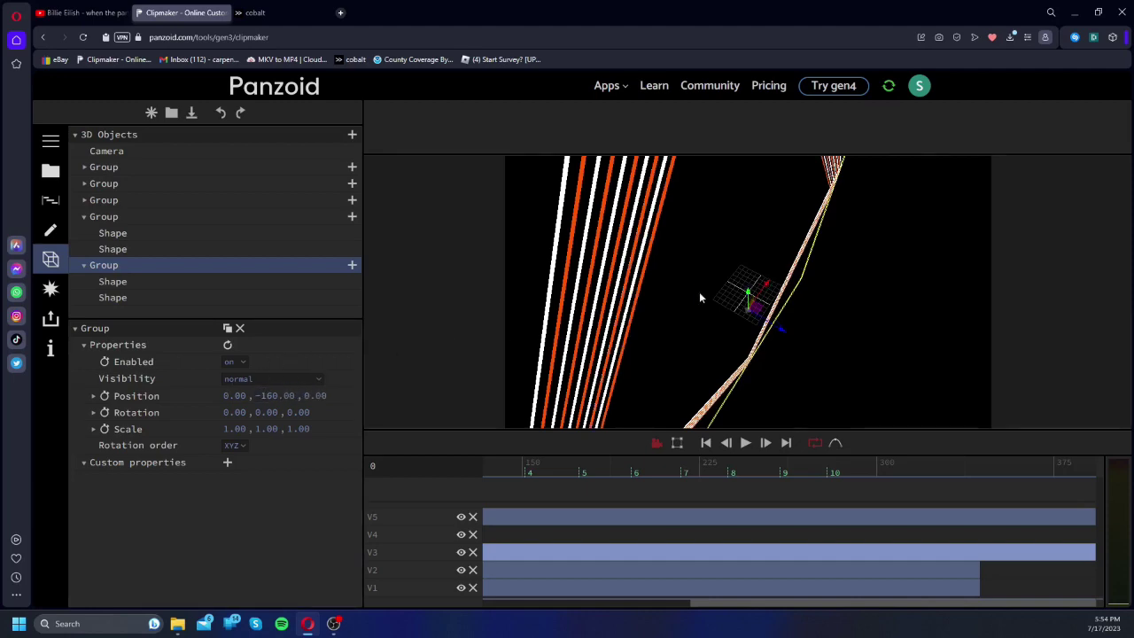
{"action": "key", "text": "Return"}
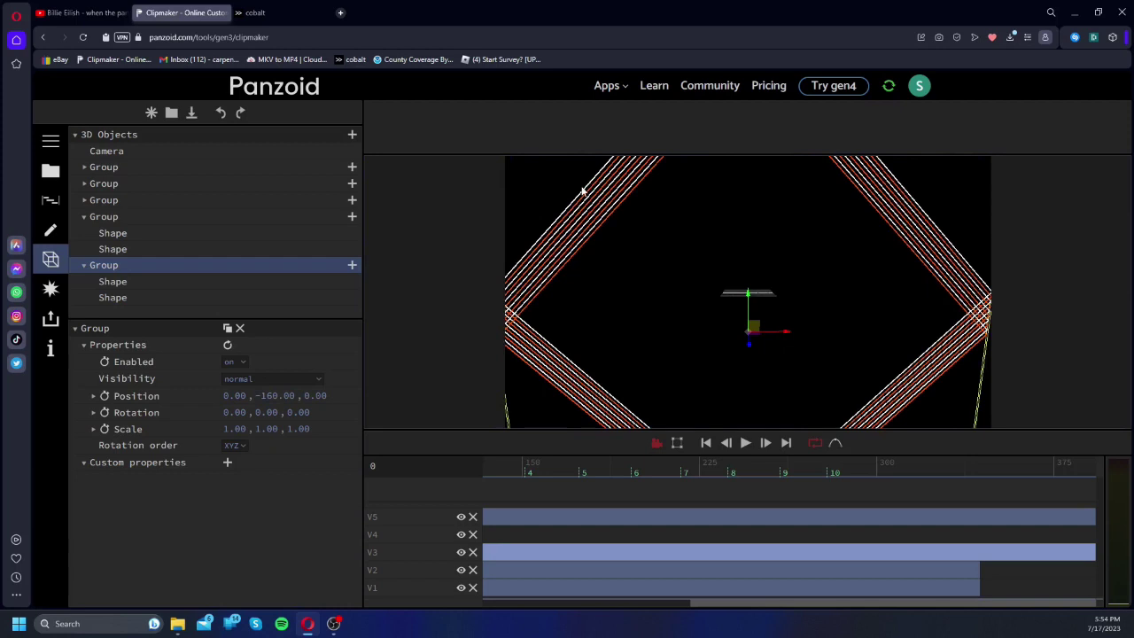
Step: Delete the fifth ring group and gather the remaining four groups inside a new parent group
{"action": "left_click", "coordinate": [240, 328]}
{"action": "left_click", "coordinate": [84, 217]}
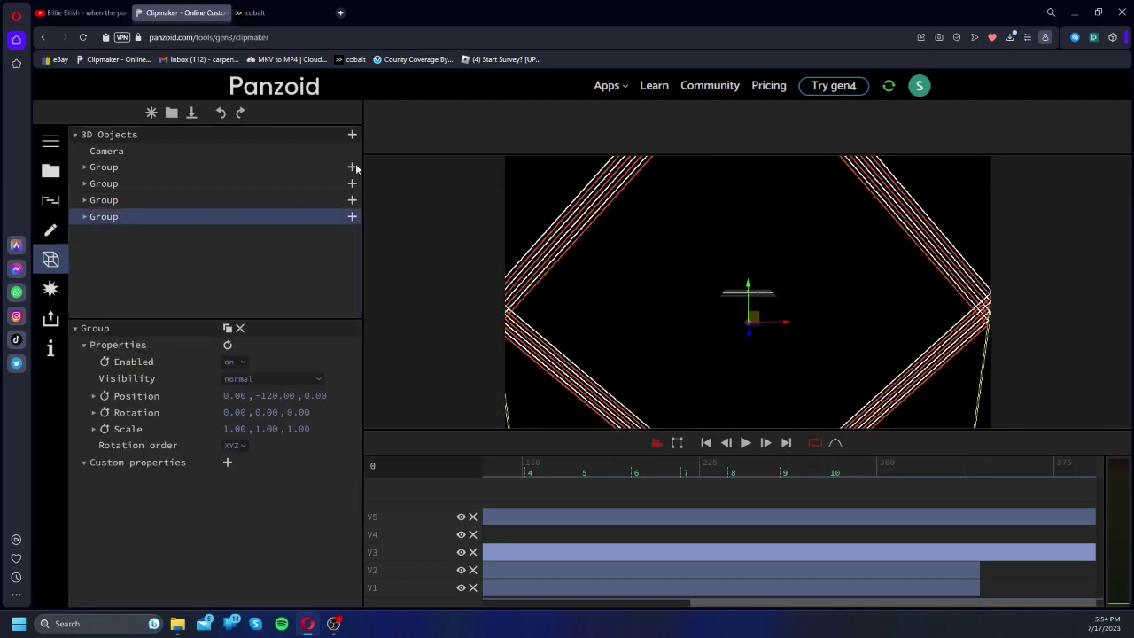
{"action": "left_click", "coordinate": [352, 135]}
{"action": "scroll", "coordinate": [234, 276], "scroll_direction": "down", "scroll_amount": 1}
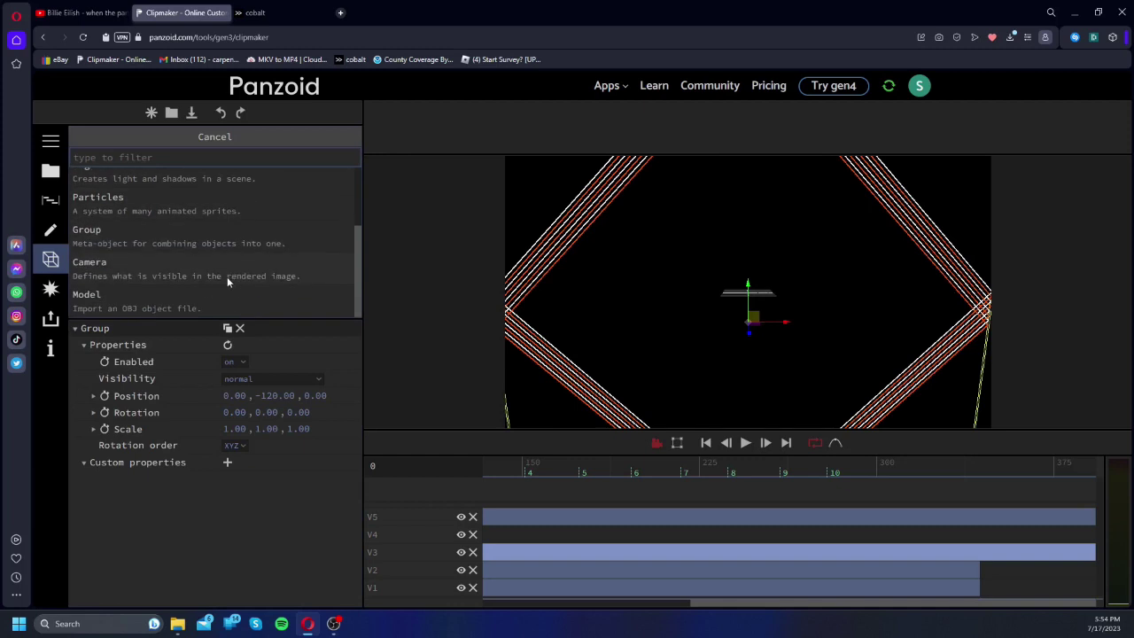
{"action": "left_click", "coordinate": [176, 238]}
{"action": "left_click_drag", "start_coordinate": [103, 218], "coordinate": [95, 180]}
{"action": "left_click", "coordinate": [85, 167]}
{"action": "left_click", "coordinate": [97, 167]}
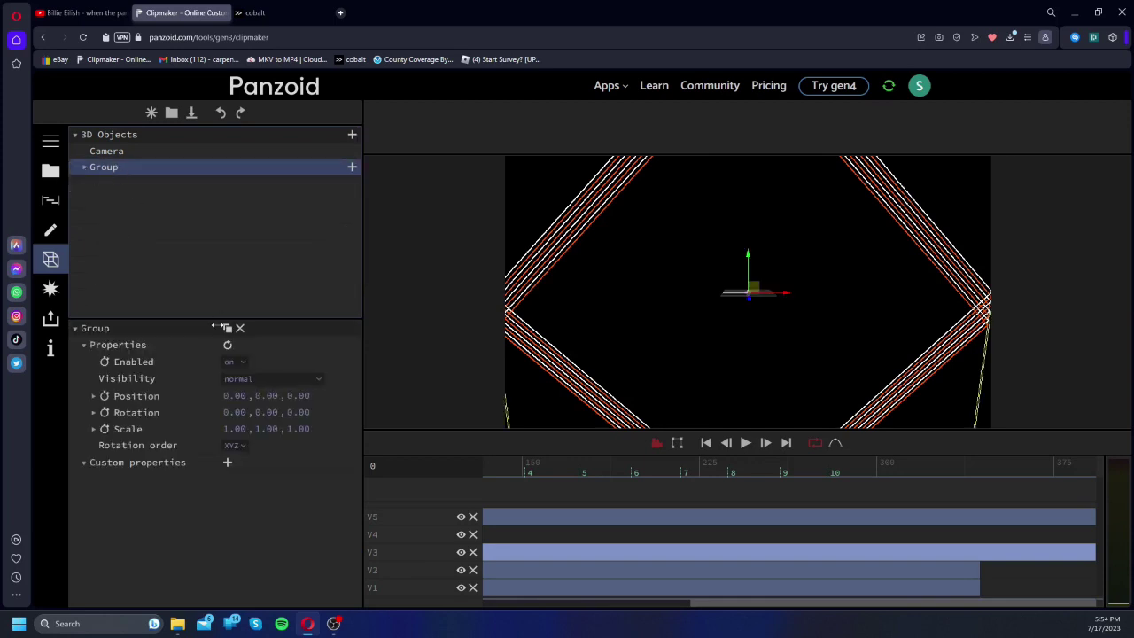
Step: Duplicate the parent group of rings and set the copy's Y position to -120
{"action": "left_click", "coordinate": [227, 329]}
{"action": "left_click", "coordinate": [130, 187]}
{"action": "left_click", "coordinate": [84, 184]}
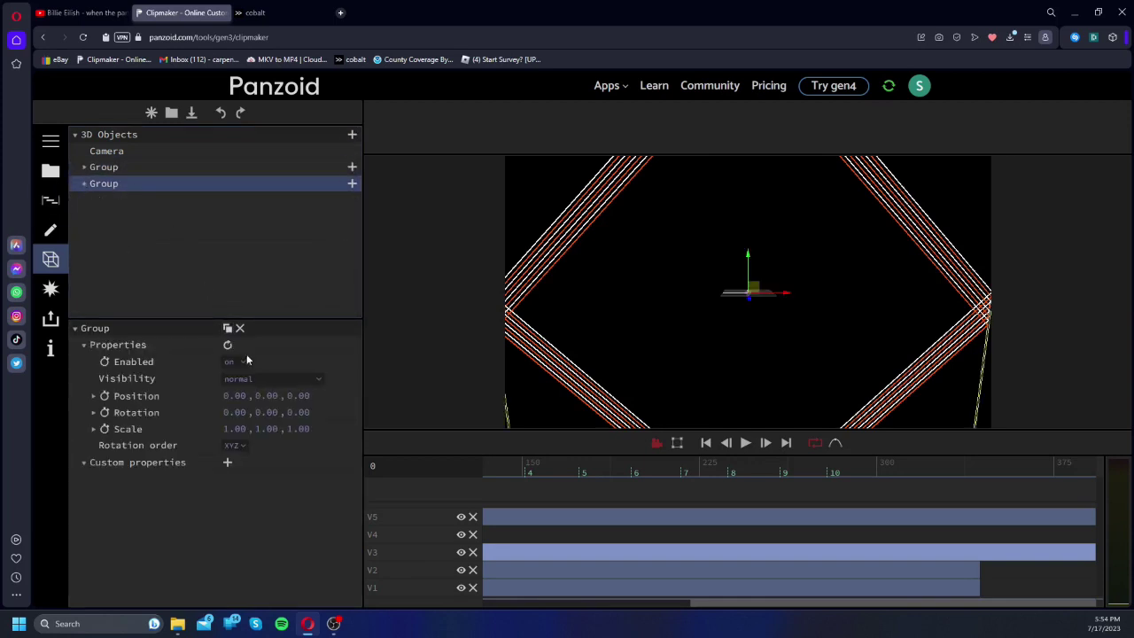
{"action": "left_click", "coordinate": [265, 393]}
{"action": "type", "text": "-120"}
{"action": "key", "text": "Return"}
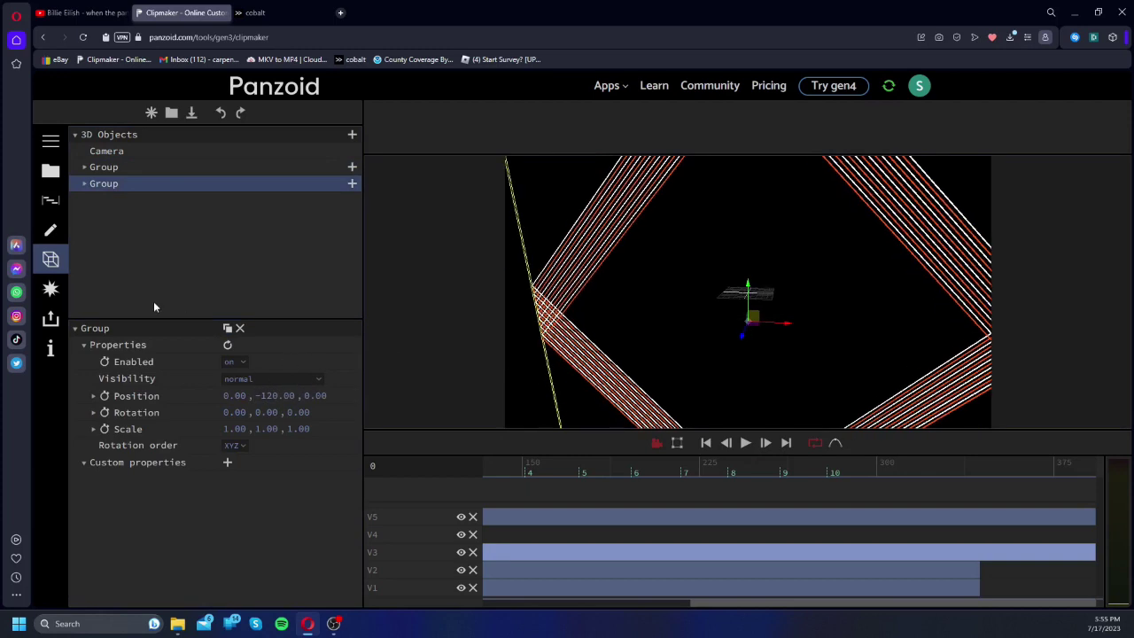
Step: Duplicate the second parent group and set the new third group's Y position to -240
{"action": "left_click", "coordinate": [226, 329]}
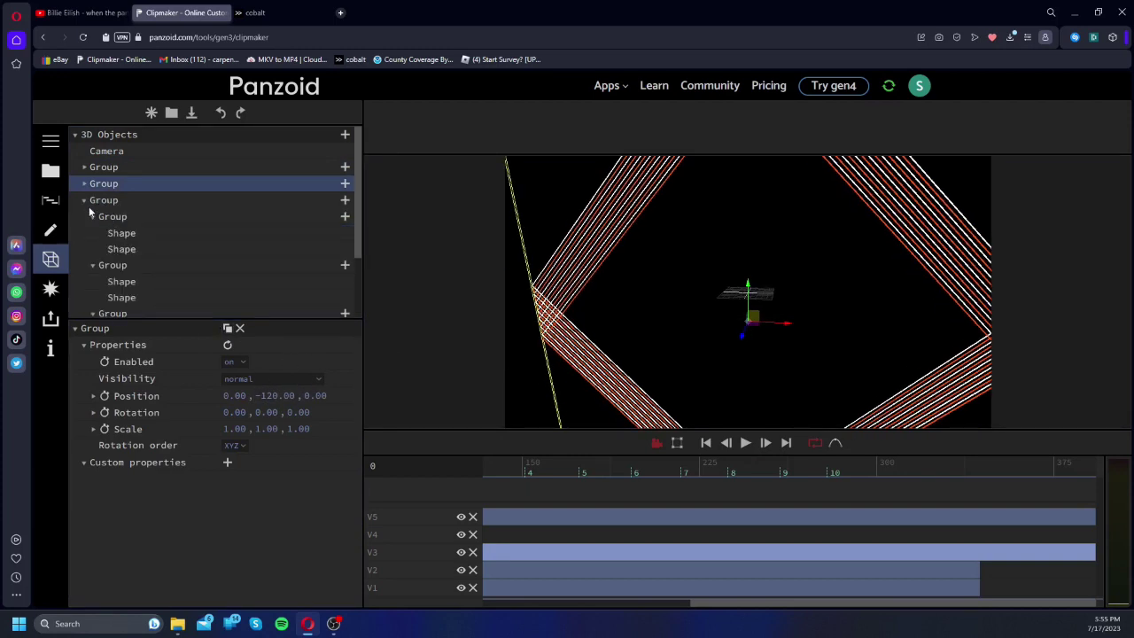
{"action": "left_click", "coordinate": [103, 201]}
{"action": "left_click", "coordinate": [85, 201]}
{"action": "left_click", "coordinate": [282, 393]}
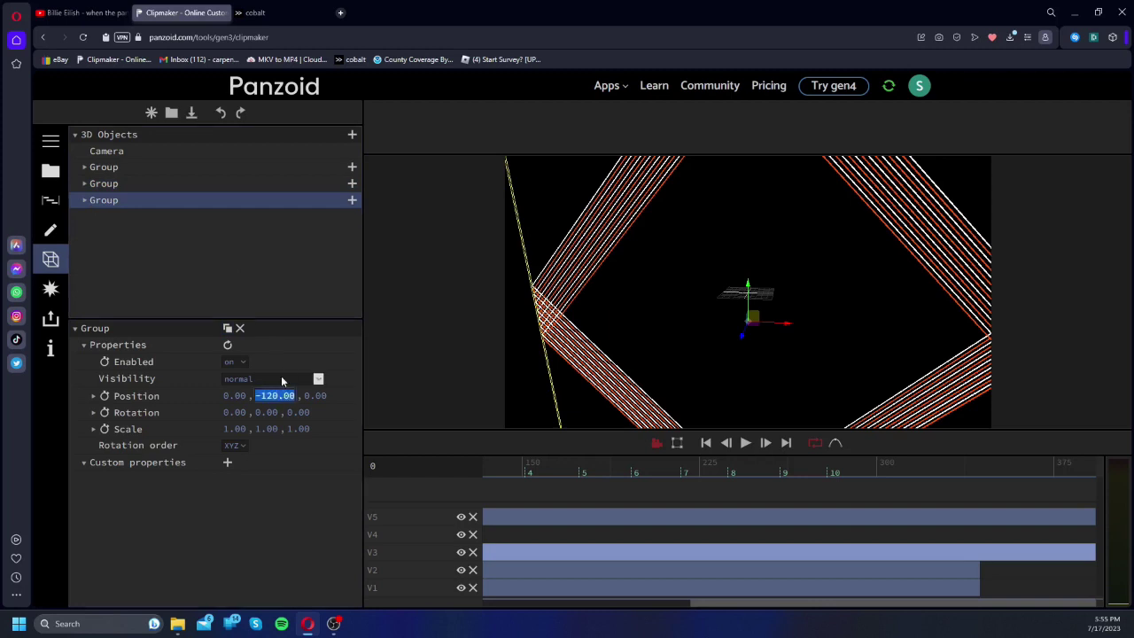
{"action": "type", "text": "-240"}
{"action": "key", "text": "Return"}
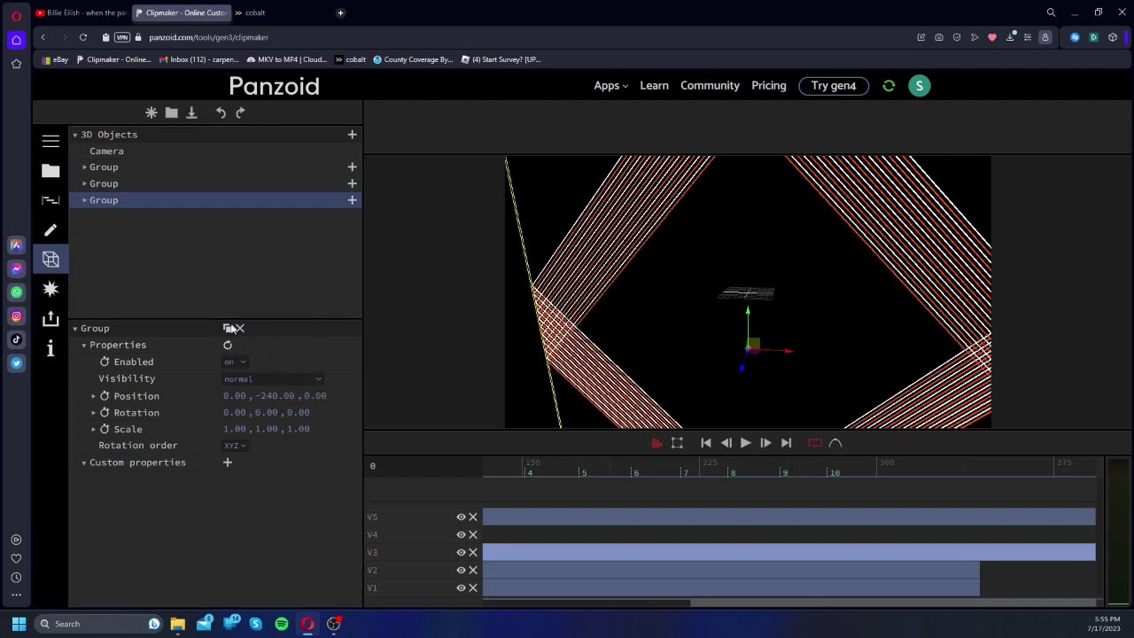
Step: Duplicate the third parent group and set the new fourth group's Y position to -360
{"action": "left_click", "coordinate": [227, 328]}
{"action": "left_click", "coordinate": [83, 219]}
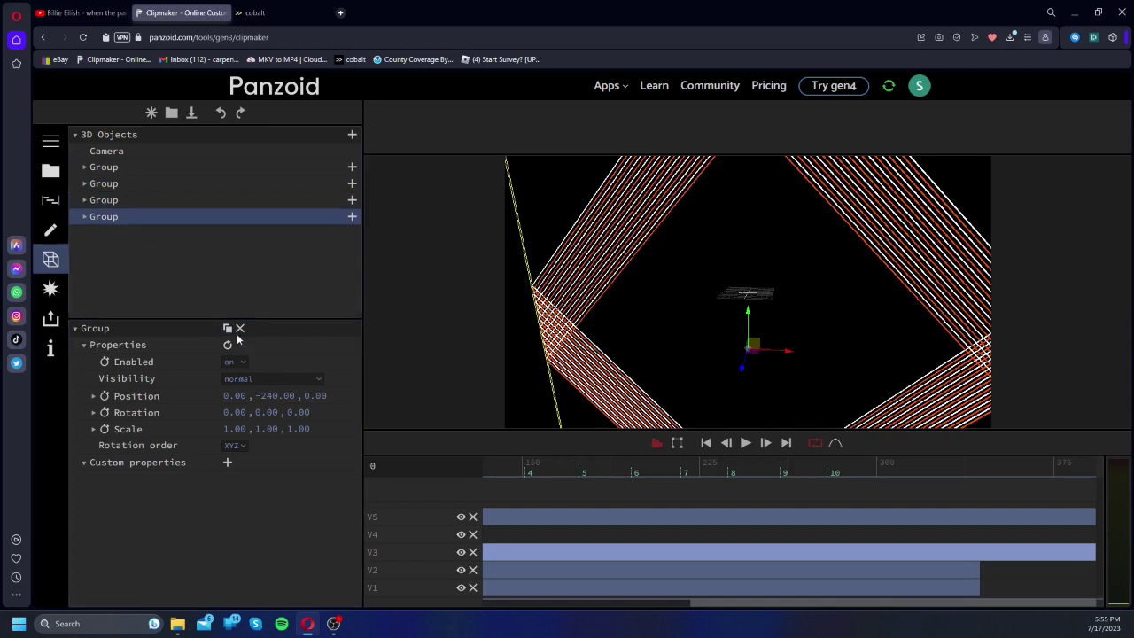
{"action": "left_click", "coordinate": [276, 392]}
{"action": "type", "text": "-360"}
{"action": "key", "text": "Return"}
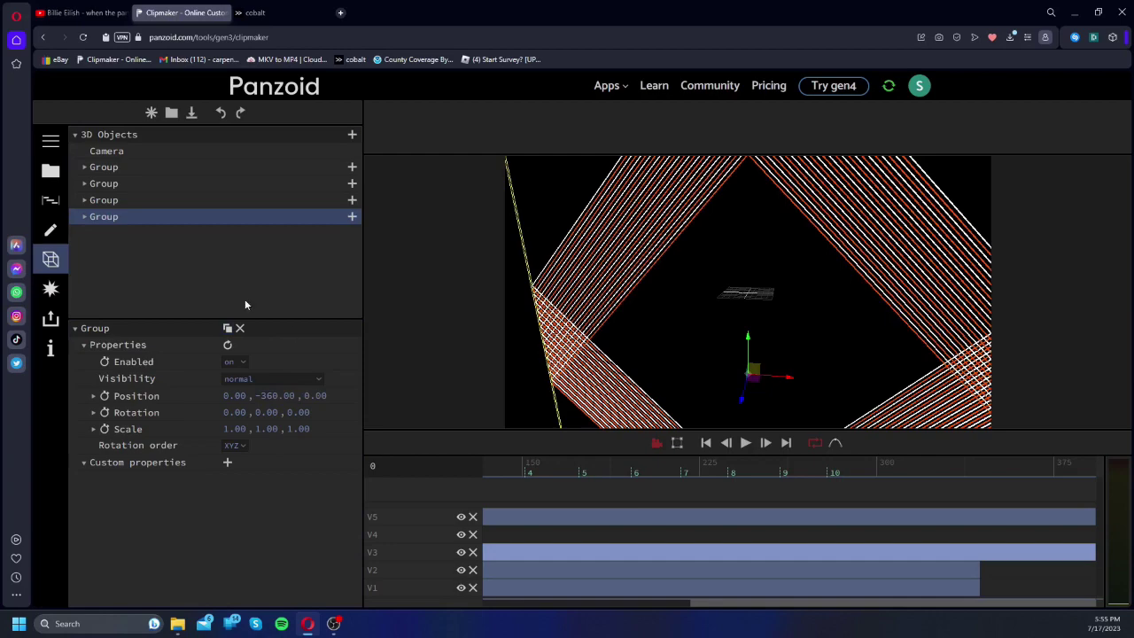
Step: Duplicate the fourth parent group and set the new fifth group's Y position to -480
{"action": "left_click", "coordinate": [227, 327]}
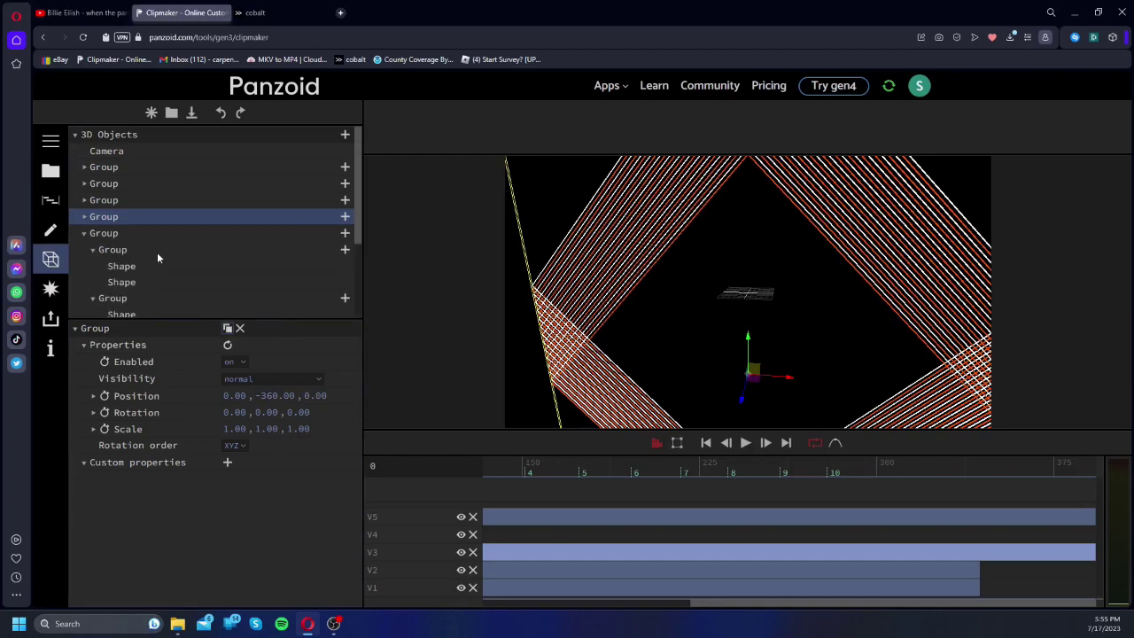
{"action": "left_click", "coordinate": [84, 233]}
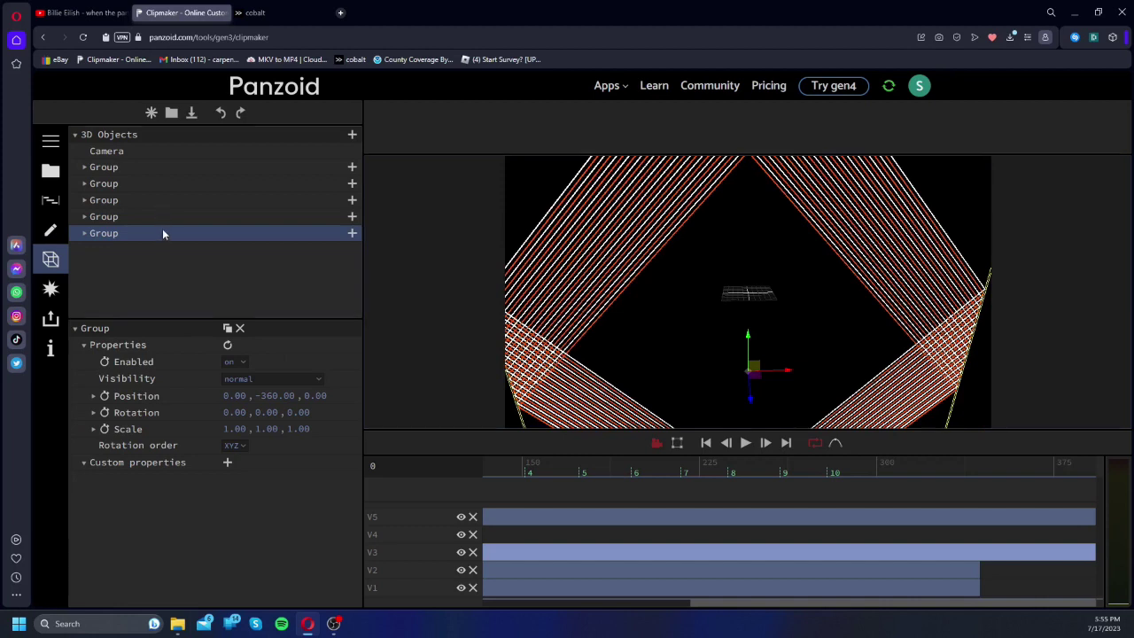
{"action": "left_click", "coordinate": [285, 395]}
{"action": "type", "text": "-480"}
{"action": "key", "text": "Return"}
{"action": "left_click_drag", "start_coordinate": [657, 322], "coordinate": [652, 268]}
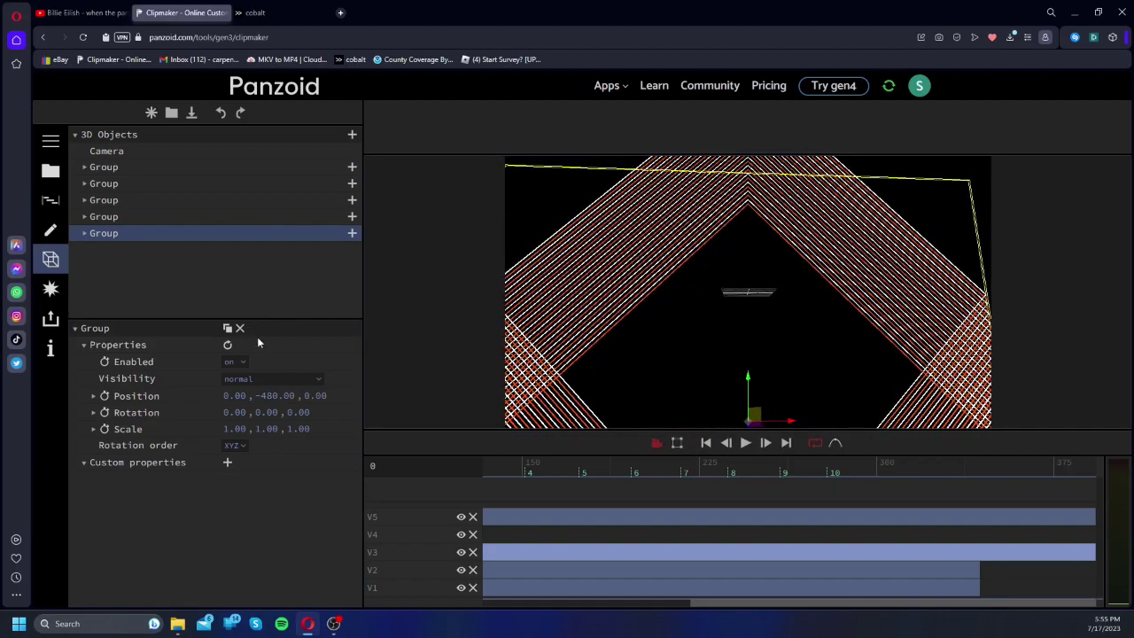
{"action": "left_click", "coordinate": [226, 327]}
{"action": "left_click", "coordinate": [267, 395]}
{"action": "type", "text": "-"}
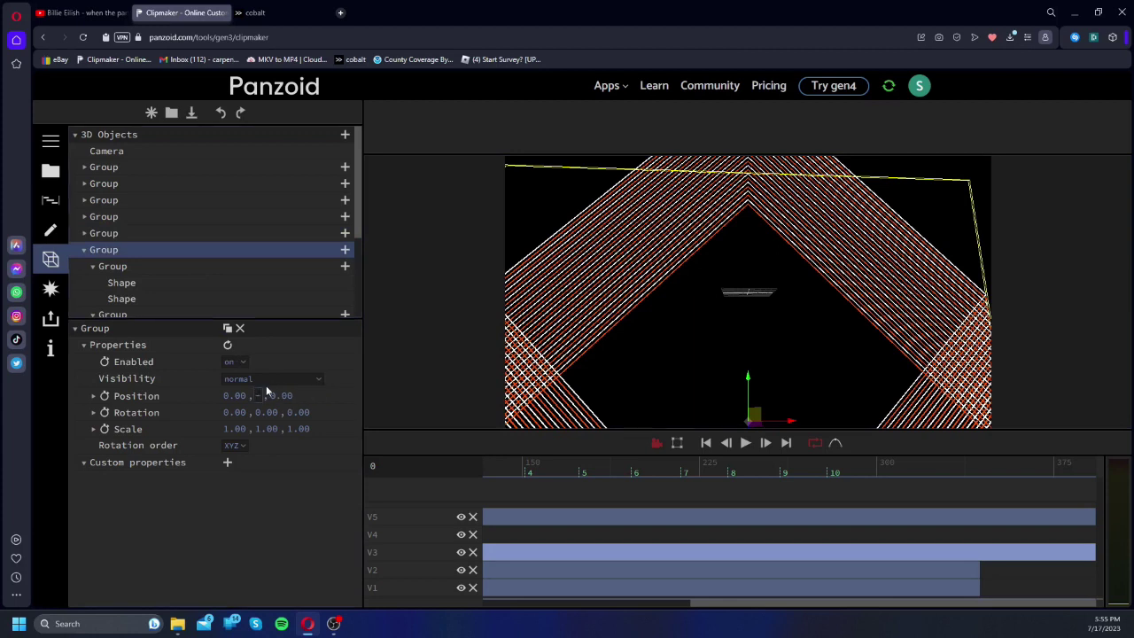
{"action": "type", "text": "480"}
{"action": "key", "text": "Return"}
{"action": "left_click", "coordinate": [239, 329]}
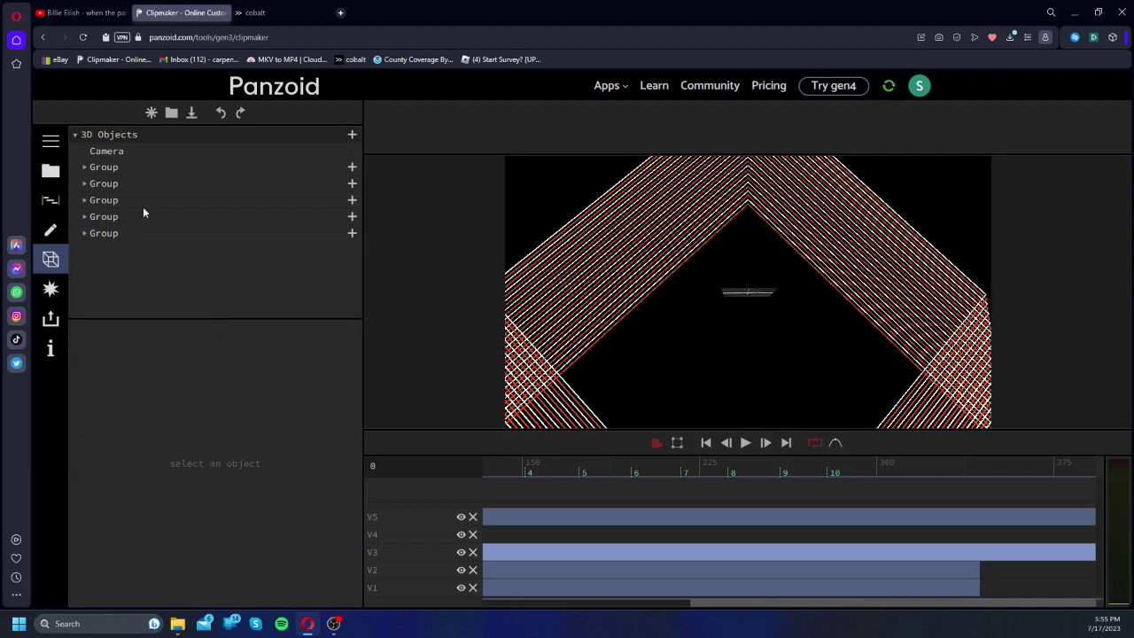
Step: Add a new top-level group and move the five parent groups of rings into it
{"action": "left_click", "coordinate": [351, 134]}
{"action": "scroll", "coordinate": [159, 266], "scroll_direction": "down", "scroll_amount": 2}
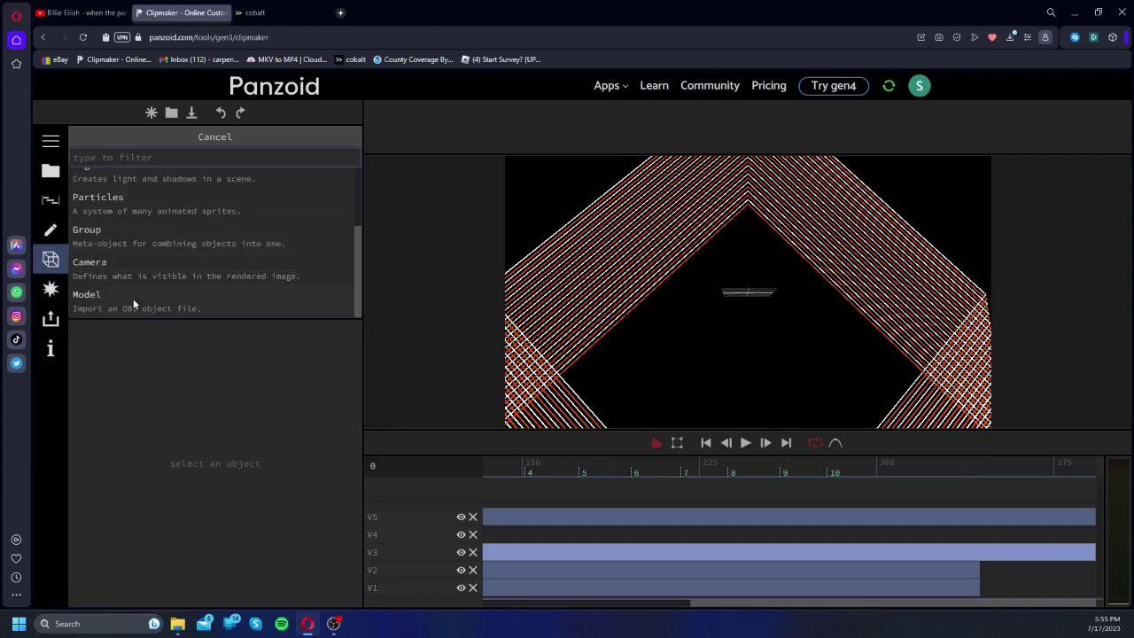
{"action": "left_click", "coordinate": [108, 242]}
{"action": "left_click_drag", "start_coordinate": [107, 236], "coordinate": [111, 184]}
{"action": "left_click", "coordinate": [84, 167]}
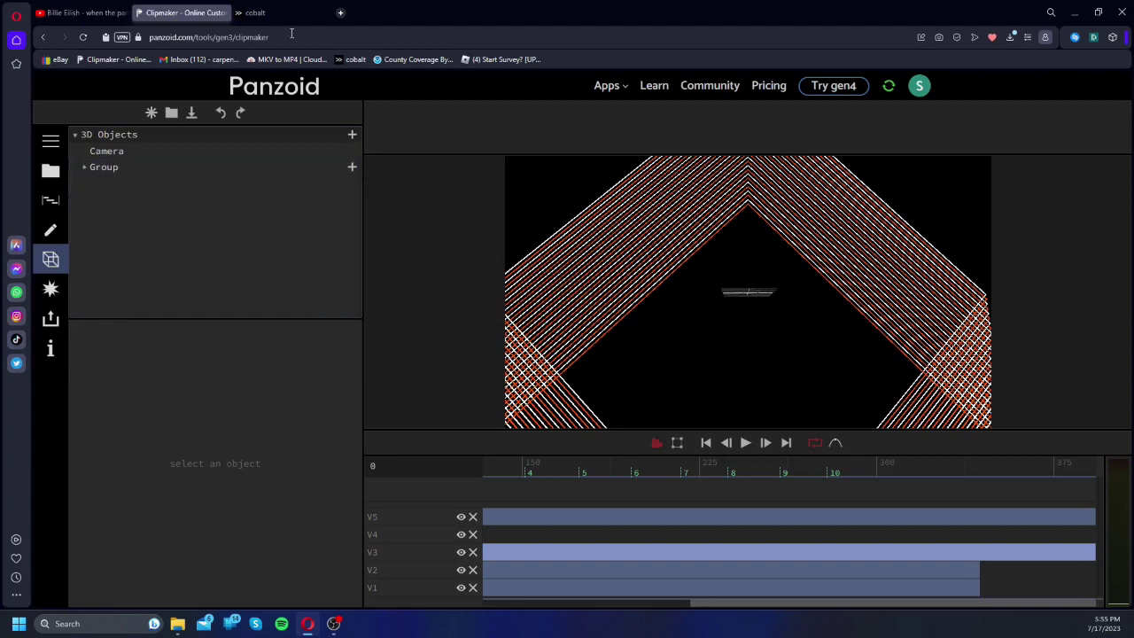
Step: Calculate 480x2 in a new browser tab and return to the Clipmaker project
{"action": "left_click", "coordinate": [341, 13]}
{"action": "type", "text": "48"}
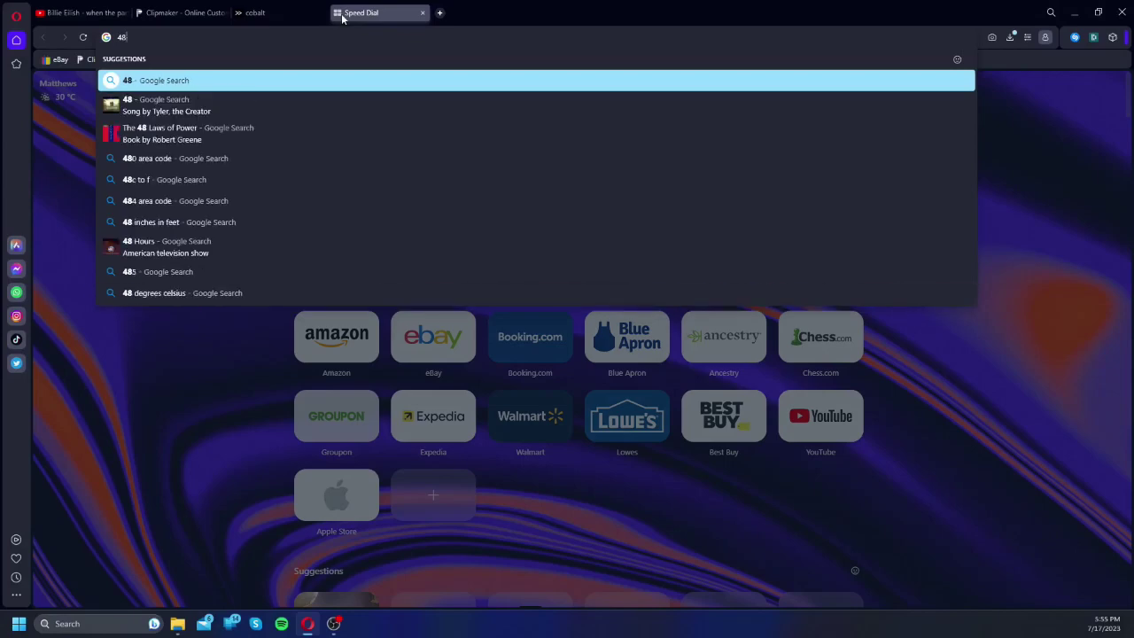
{"action": "type", "text": "0x2"}
{"action": "left_click", "coordinate": [211, 7]}
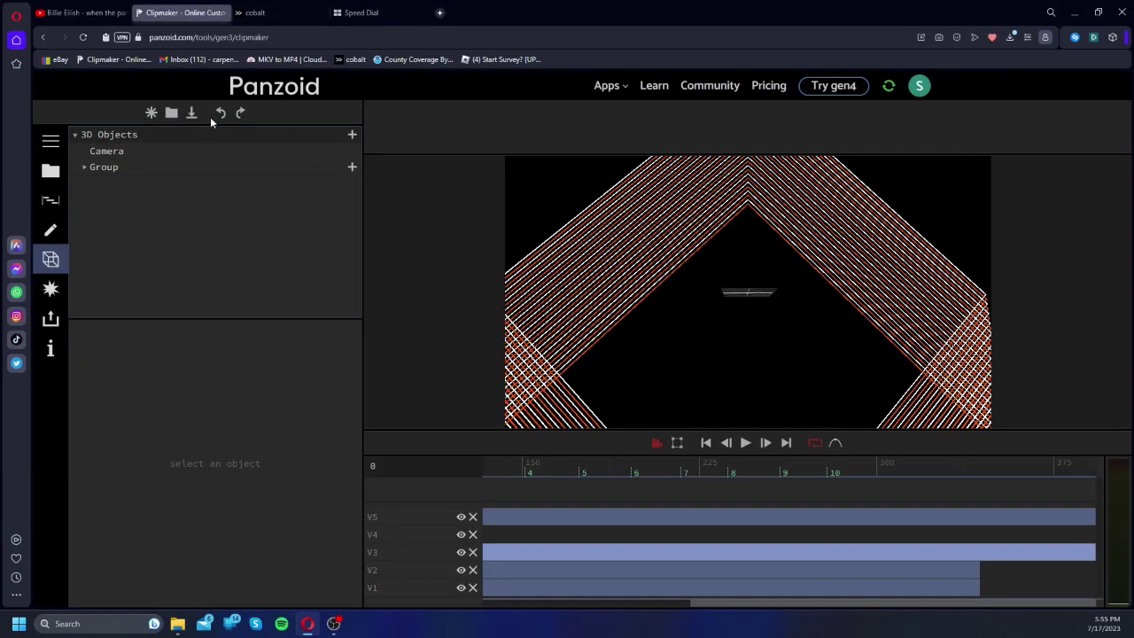
Step: Duplicate the top-level ring group and set the copy's Y position to -480
{"action": "left_click", "coordinate": [191, 167]}
{"action": "left_click", "coordinate": [227, 329]}
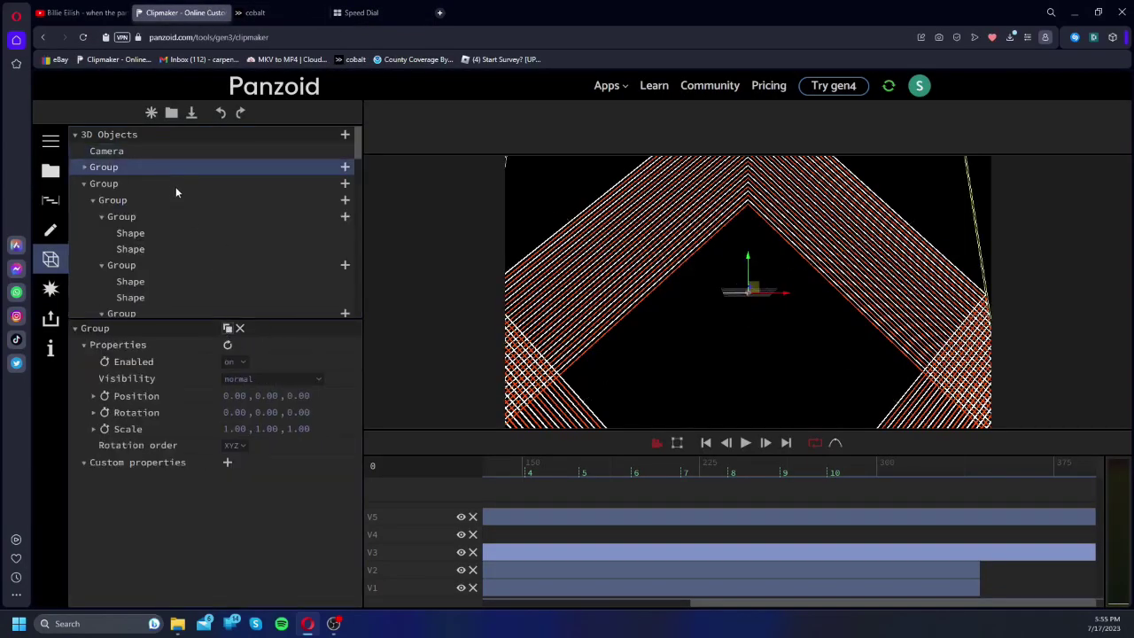
{"action": "left_click", "coordinate": [173, 184]}
{"action": "left_click", "coordinate": [267, 396]}
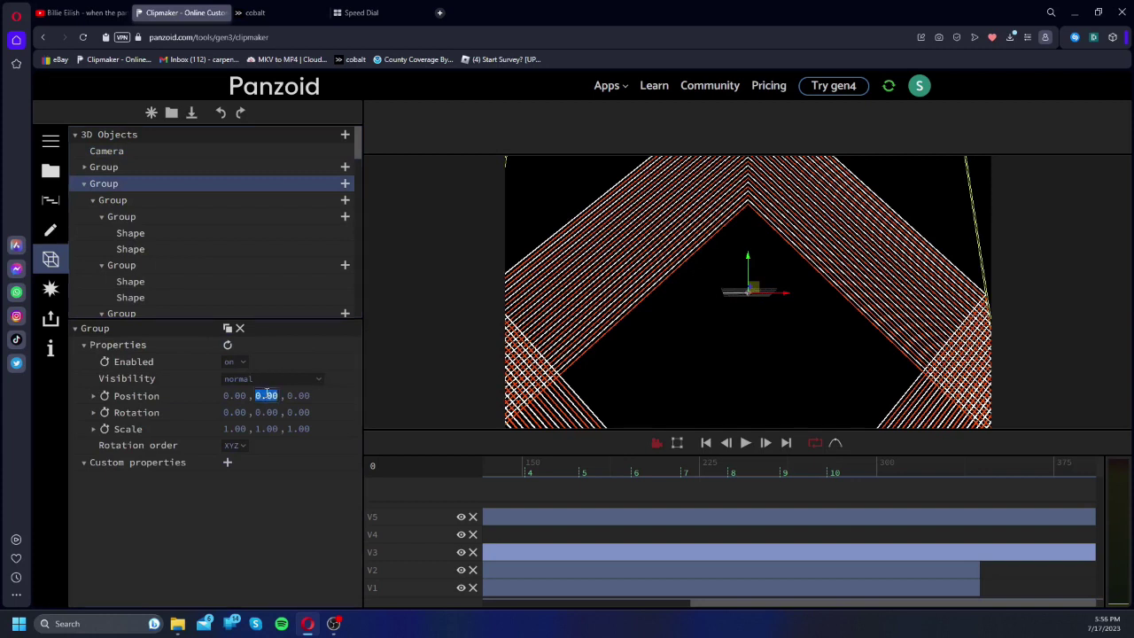
{"action": "type", "text": "-40"}
{"action": "key", "text": "Return"}
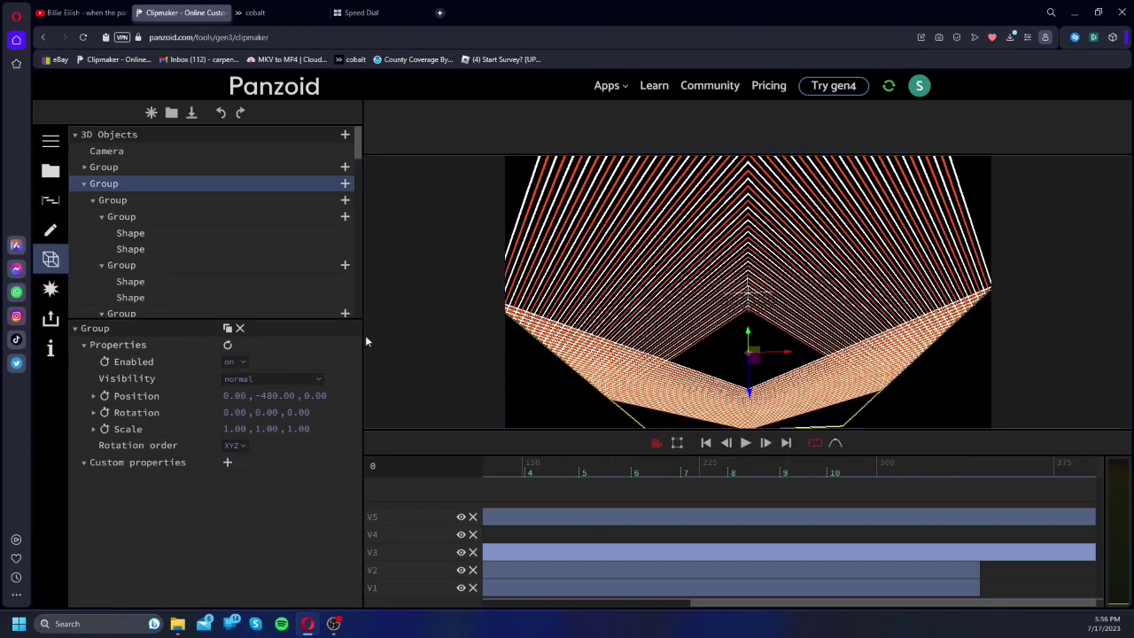
{"action": "left_click", "coordinate": [82, 184]}
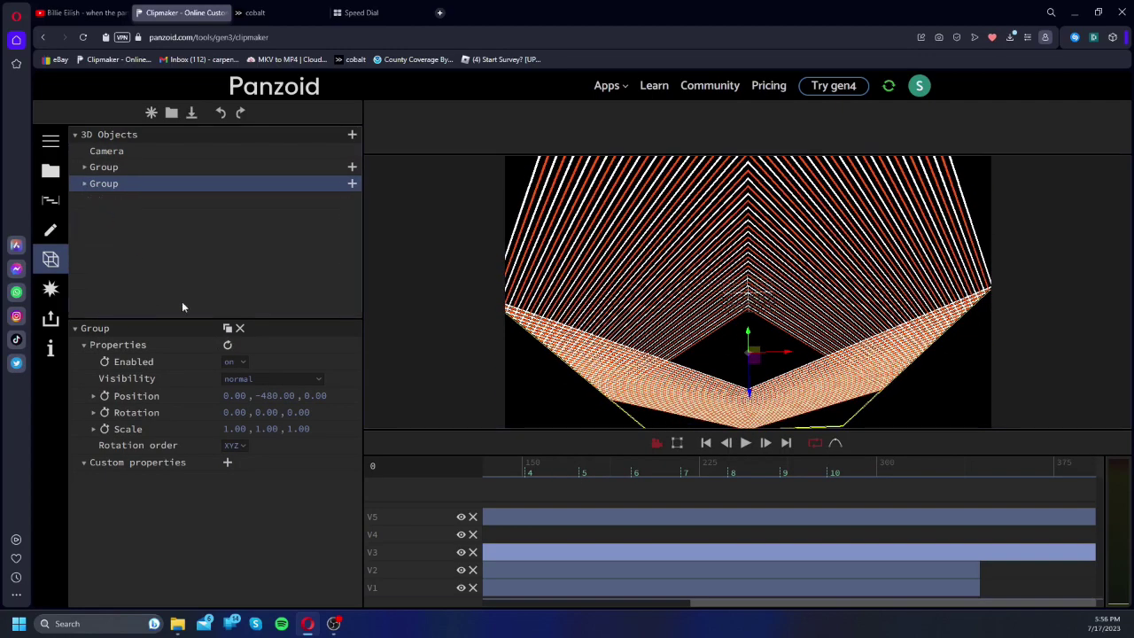
Step: Duplicate the second top-level ring group and set the new third group's Y position to -960
{"action": "left_click", "coordinate": [152, 203]}
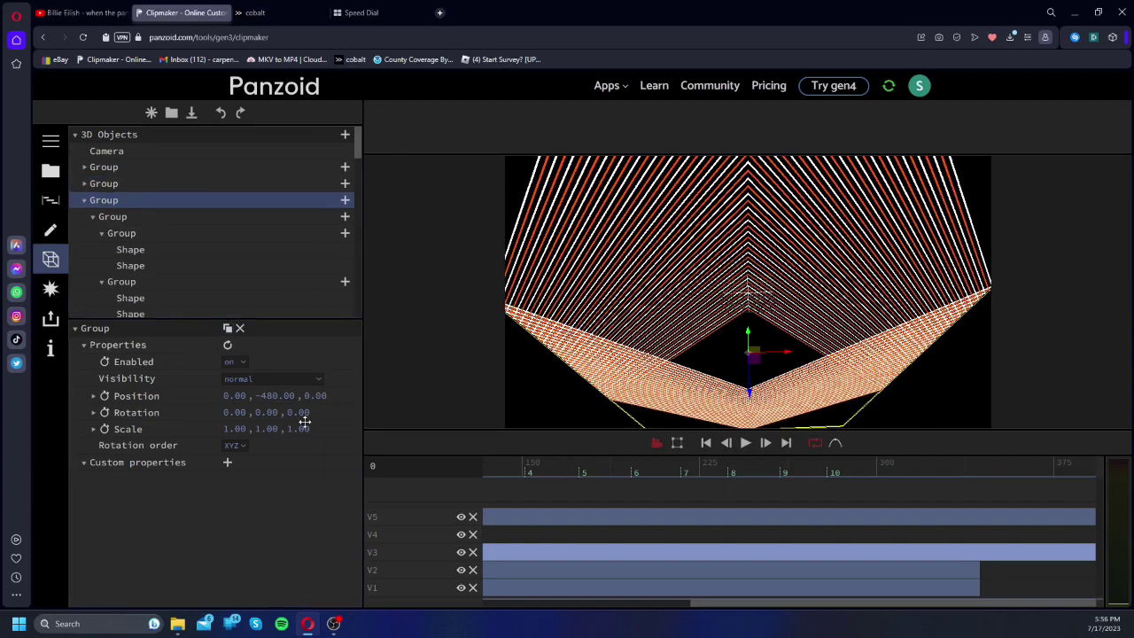
{"action": "left_click", "coordinate": [271, 396]}
{"action": "type", "text": "-960"}
{"action": "key", "text": "Return"}
{"action": "left_click_drag", "start_coordinate": [769, 359], "coordinate": [742, 263]}
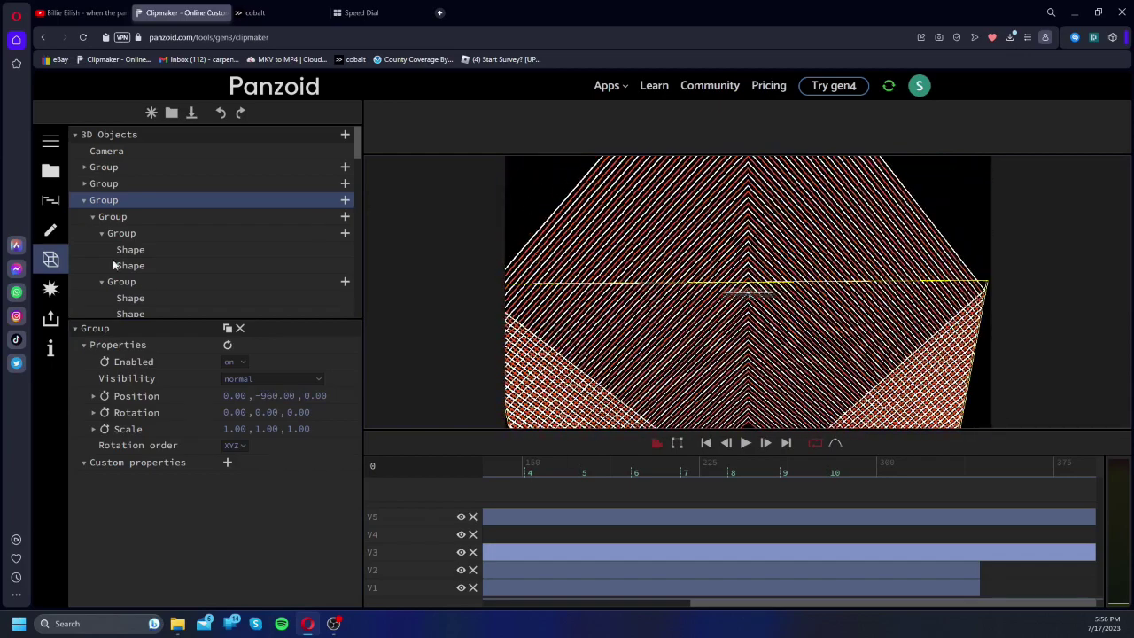
{"action": "left_click", "coordinate": [85, 201]}
Step: Add another top-level group and move the large ring groups into it
{"action": "left_click", "coordinate": [351, 135]}
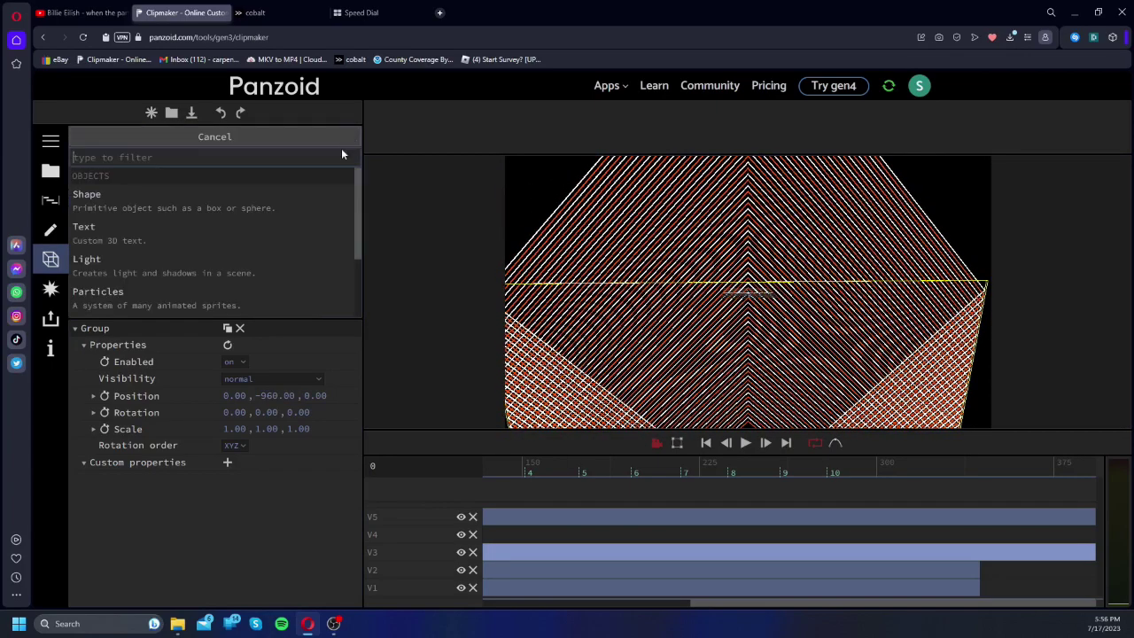
{"action": "scroll", "coordinate": [232, 261], "scroll_direction": "down", "scroll_amount": 1}
{"action": "left_click", "coordinate": [177, 229]}
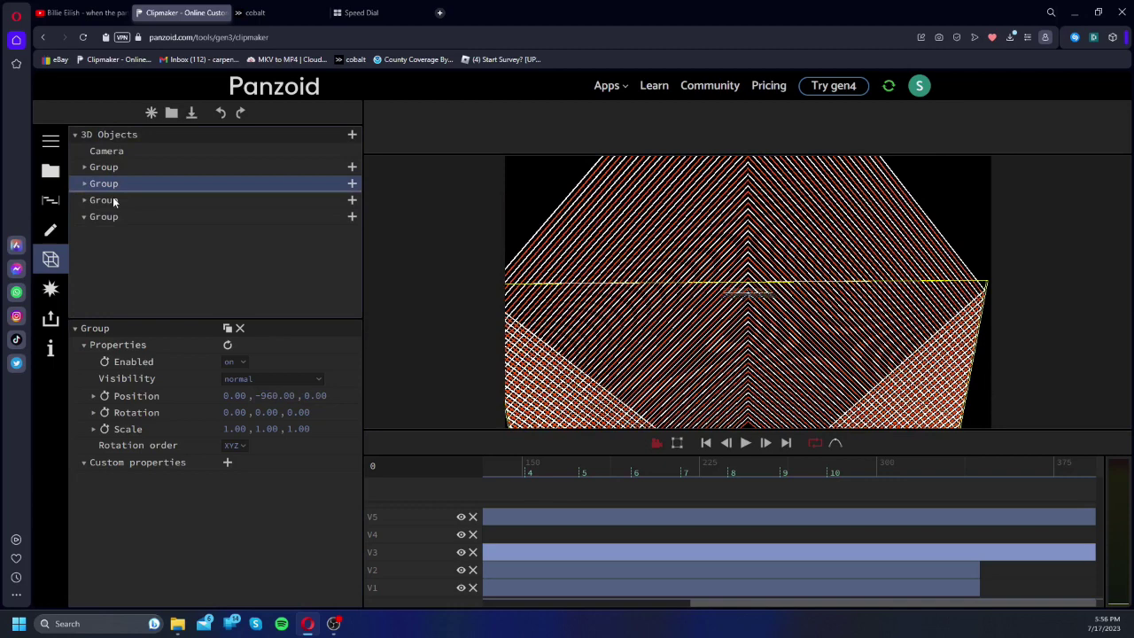
{"action": "left_click_drag", "start_coordinate": [104, 218], "coordinate": [98, 186]}
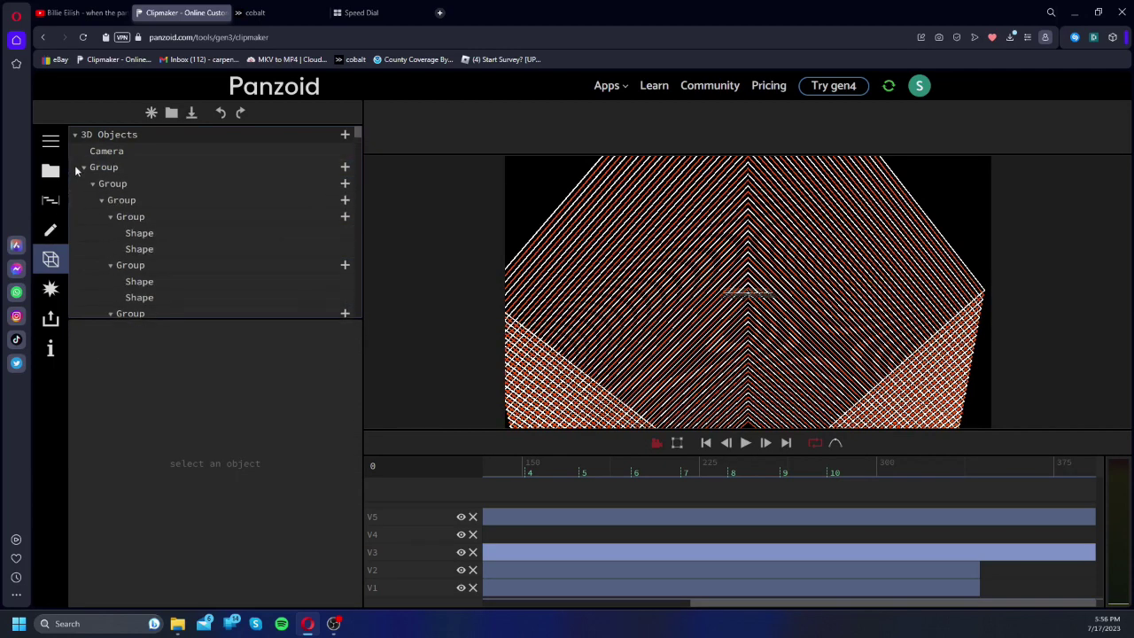
{"action": "left_click", "coordinate": [82, 172]}
{"action": "left_click", "coordinate": [82, 184]}
{"action": "left_click", "coordinate": [101, 185]}
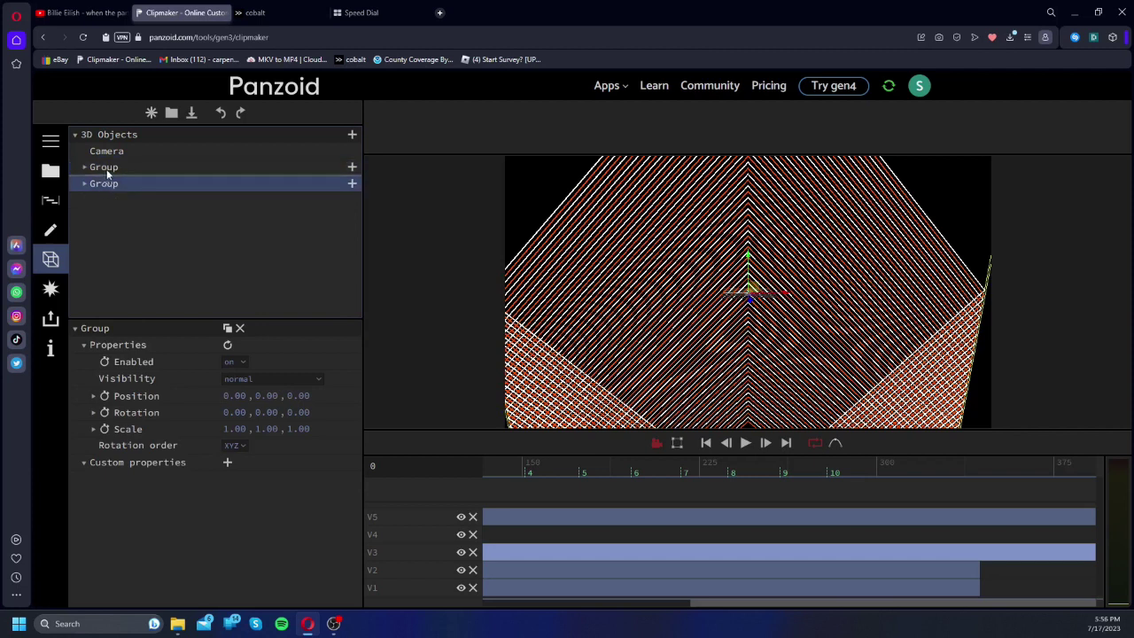
Step: Examine how the ring groups are nested inside the two top-level groups in the object list
{"action": "left_click", "coordinate": [80, 184]}
{"action": "scroll", "coordinate": [133, 222], "scroll_direction": "down", "scroll_amount": 3}
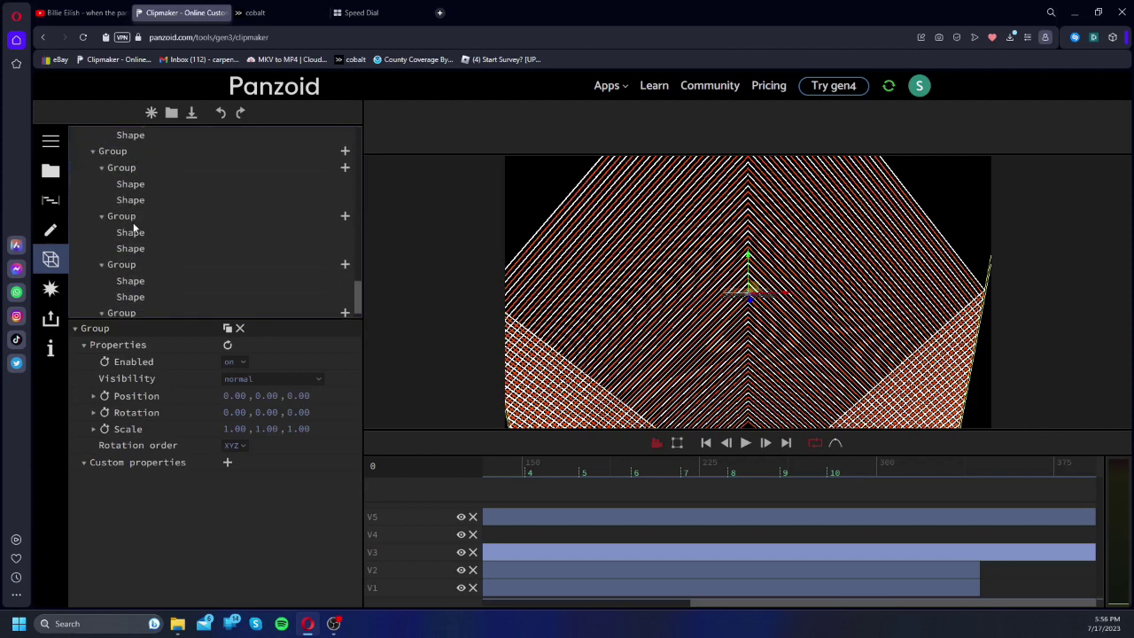
{"action": "scroll", "coordinate": [133, 222], "scroll_direction": "up", "scroll_amount": 3}
{"action": "left_click", "coordinate": [85, 168]}
{"action": "left_click", "coordinate": [86, 169]}
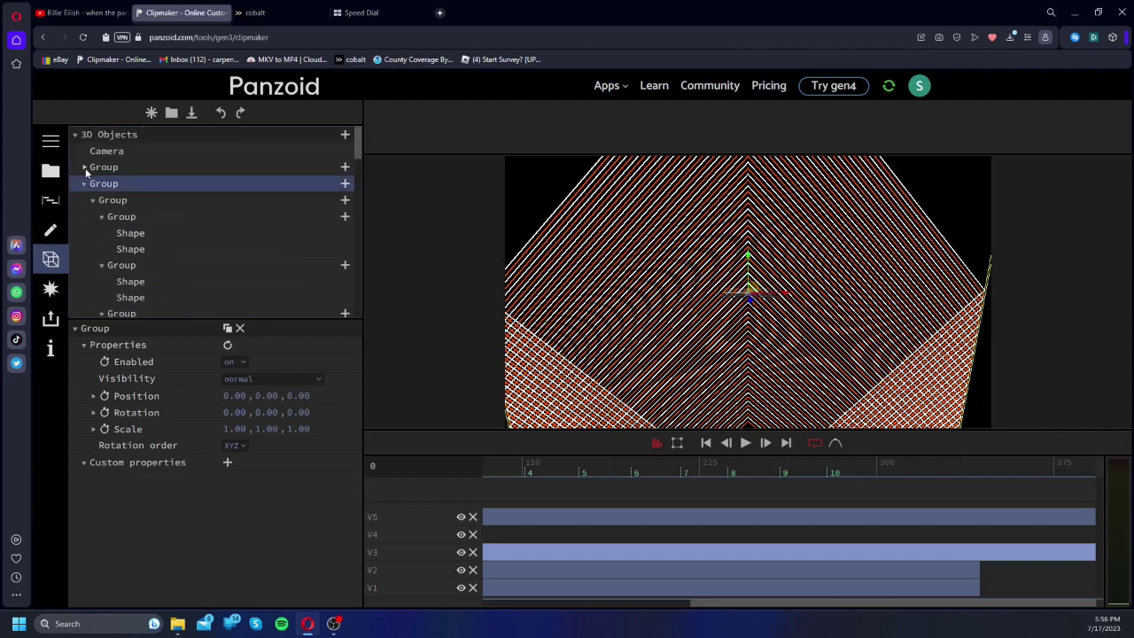
{"action": "left_click", "coordinate": [85, 184]}
{"action": "left_click", "coordinate": [119, 168]}
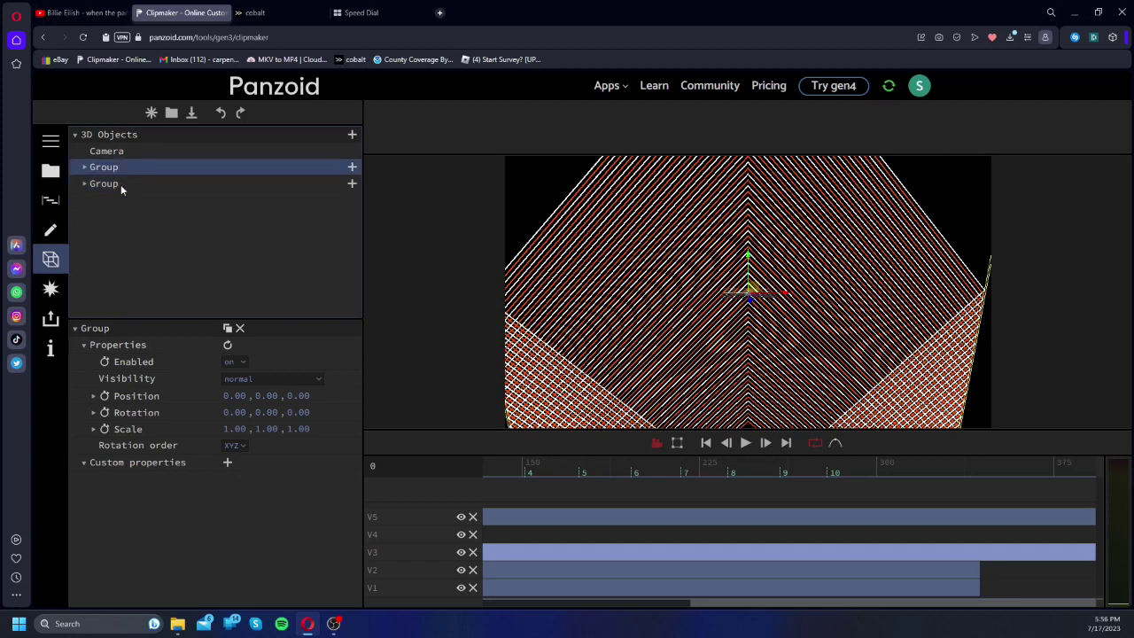
{"action": "left_click", "coordinate": [120, 184]}
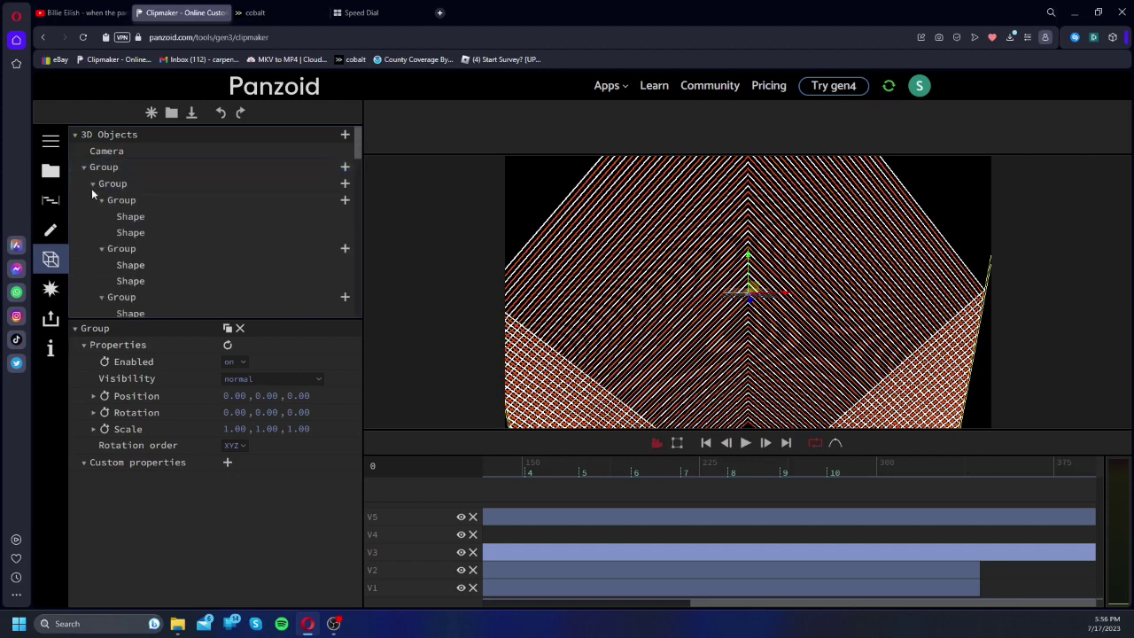
Step: Lay out the three ring groups, collapsed, at the top level of the object list alongside the parent group
{"action": "left_click", "coordinate": [86, 167]}
{"action": "left_click", "coordinate": [86, 178]}
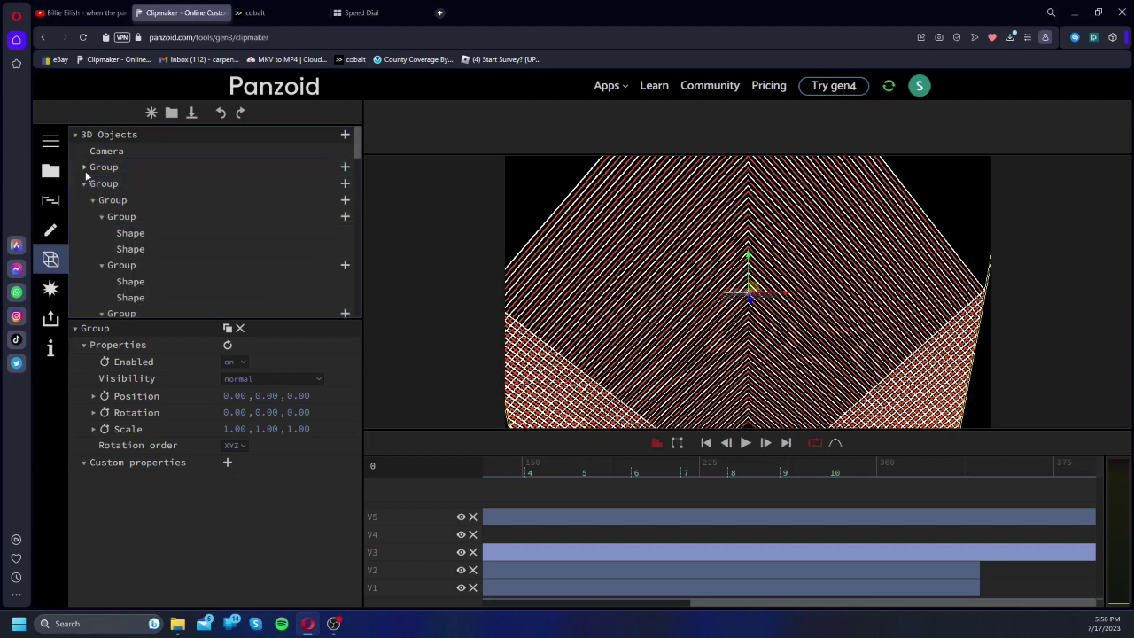
{"action": "left_click", "coordinate": [83, 184]}
{"action": "left_click", "coordinate": [86, 201]}
{"action": "left_click", "coordinate": [85, 186]}
{"action": "left_click", "coordinate": [85, 187]}
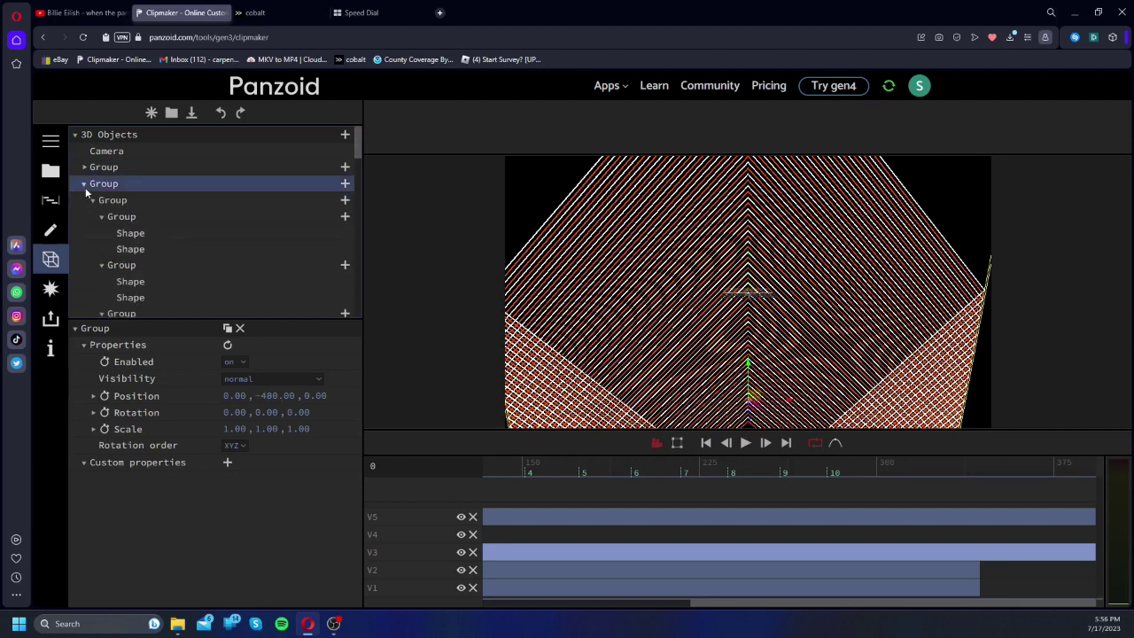
{"action": "left_click", "coordinate": [84, 185]}
{"action": "left_click", "coordinate": [94, 217]}
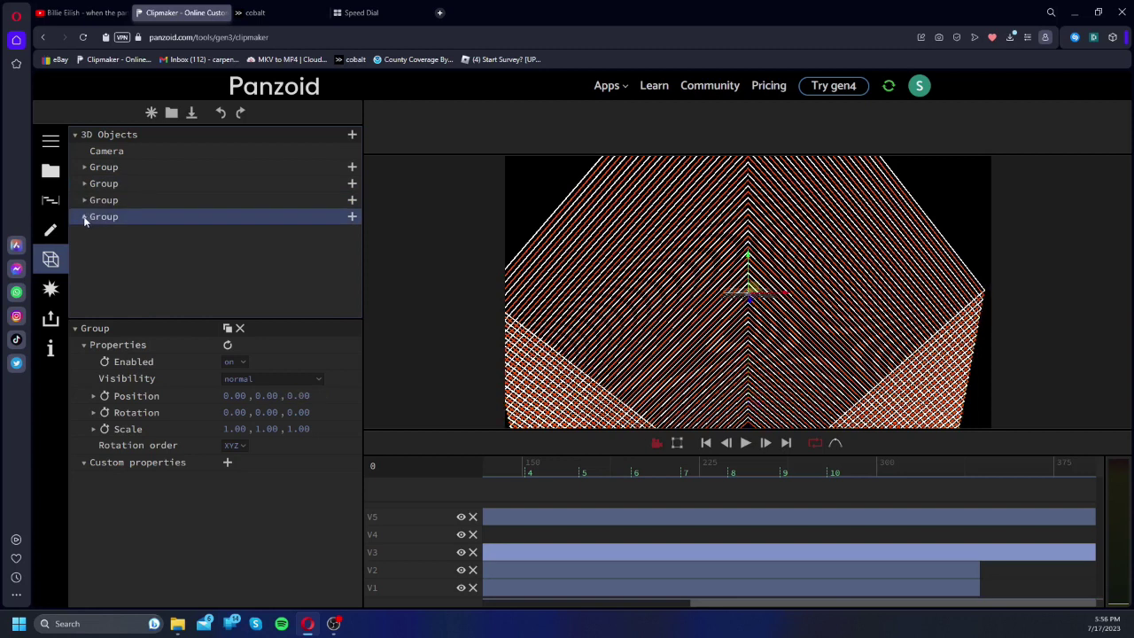
Step: Nest all ring groups in the one parent group and lower it to a Y position of about -764
{"action": "mouse_move", "coordinate": [103, 201]}
{"action": "left_mouse_down"}
{"action": "mouse_move", "coordinate": [104, 217]}
{"action": "mouse_move", "coordinate": [97, 200]}
{"action": "left_mouse_up"}
{"action": "left_click_drag", "start_coordinate": [105, 167], "coordinate": [102, 183]}
{"action": "left_click", "coordinate": [85, 168]}
{"action": "left_click", "coordinate": [131, 166]}
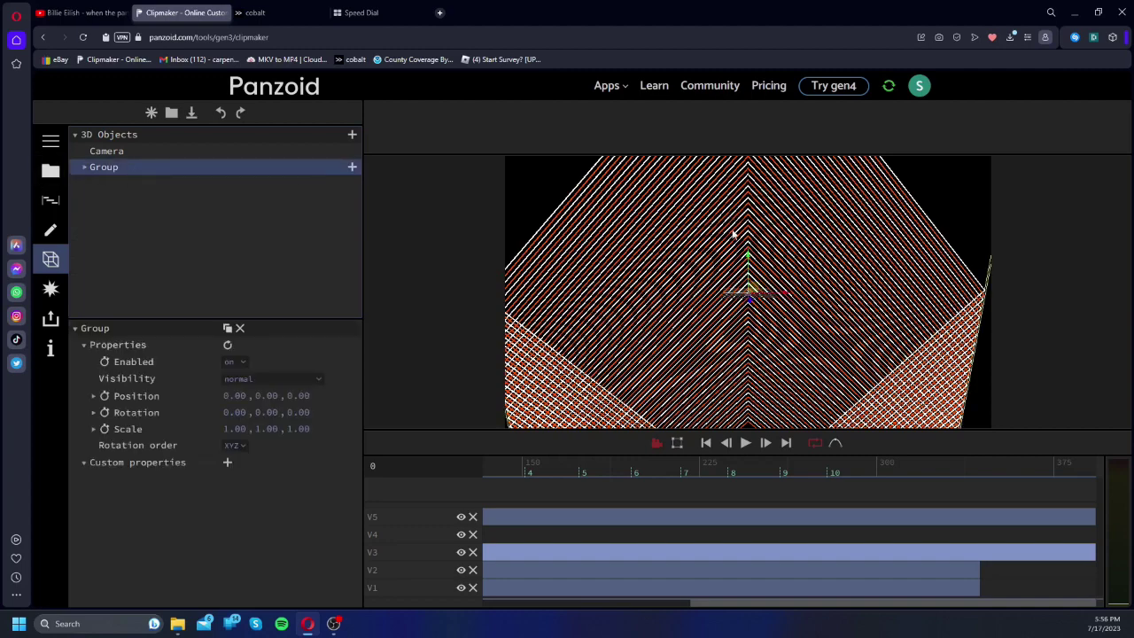
{"action": "left_click_drag", "start_coordinate": [748, 257], "coordinate": [760, 436]}
{"action": "left_click", "coordinate": [656, 443]}
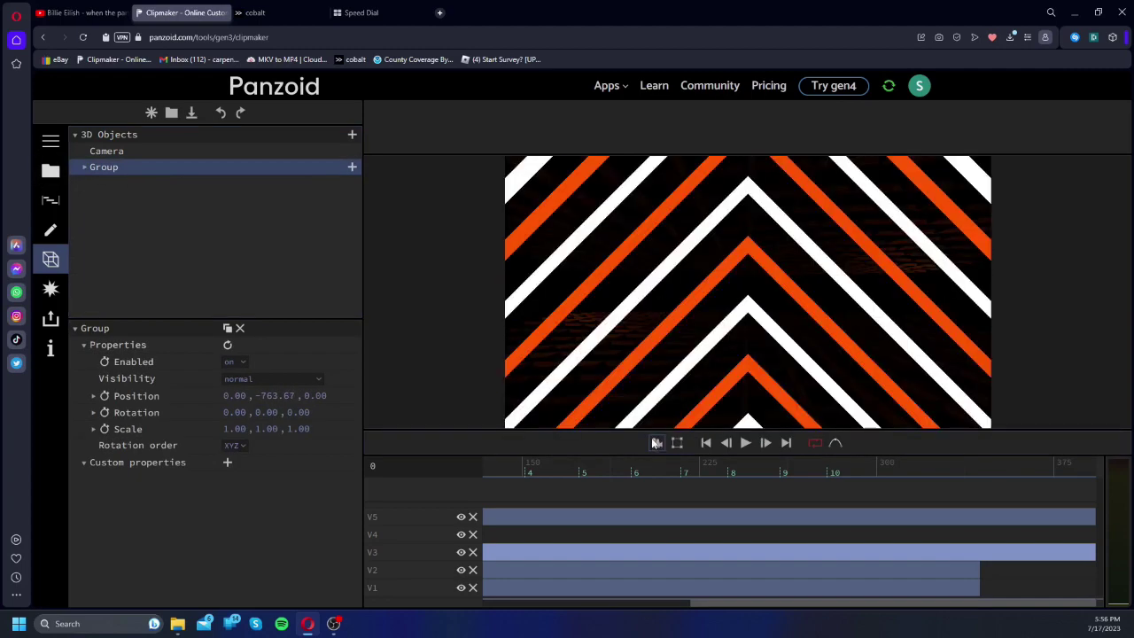
Step: Add a Mirror effect to the ring scene and choose the mode that reflects the upper chevrons downward into diamonds
{"action": "left_click", "coordinate": [50, 290]}
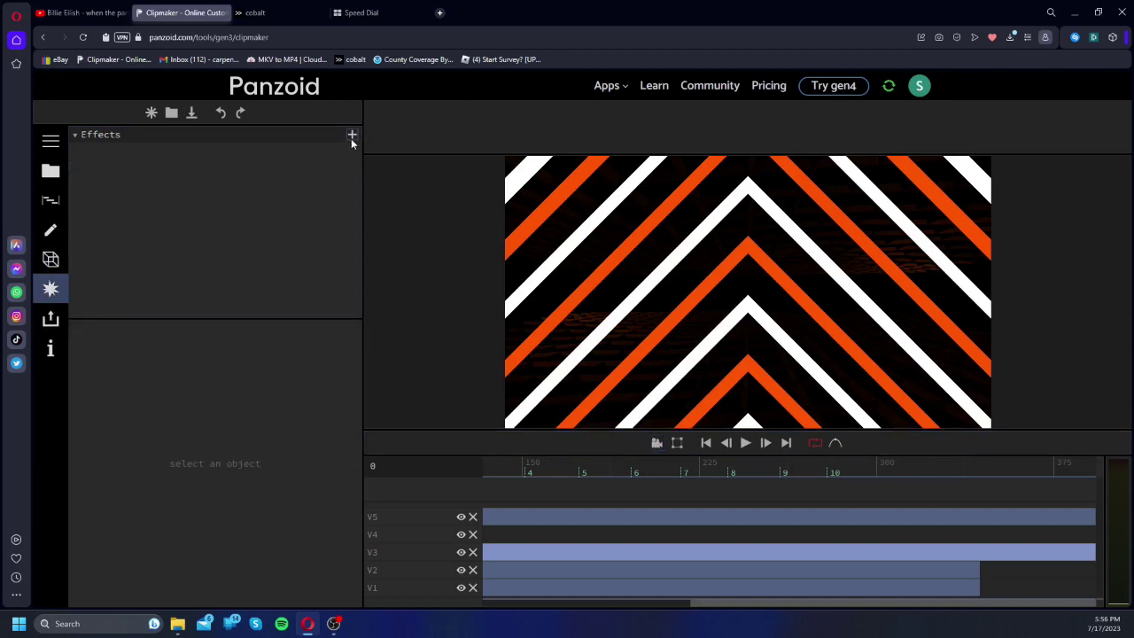
{"action": "left_click", "coordinate": [352, 136]}
{"action": "scroll", "coordinate": [234, 205], "scroll_direction": "down", "scroll_amount": 2}
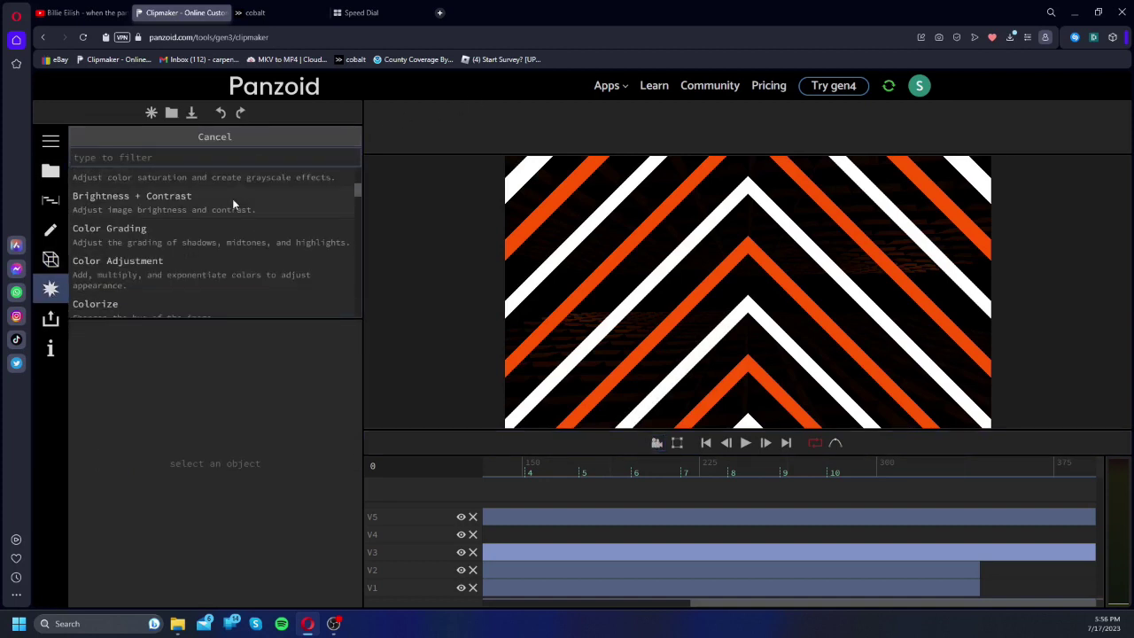
{"action": "type", "text": "mir"}
{"action": "key", "text": "Return"}
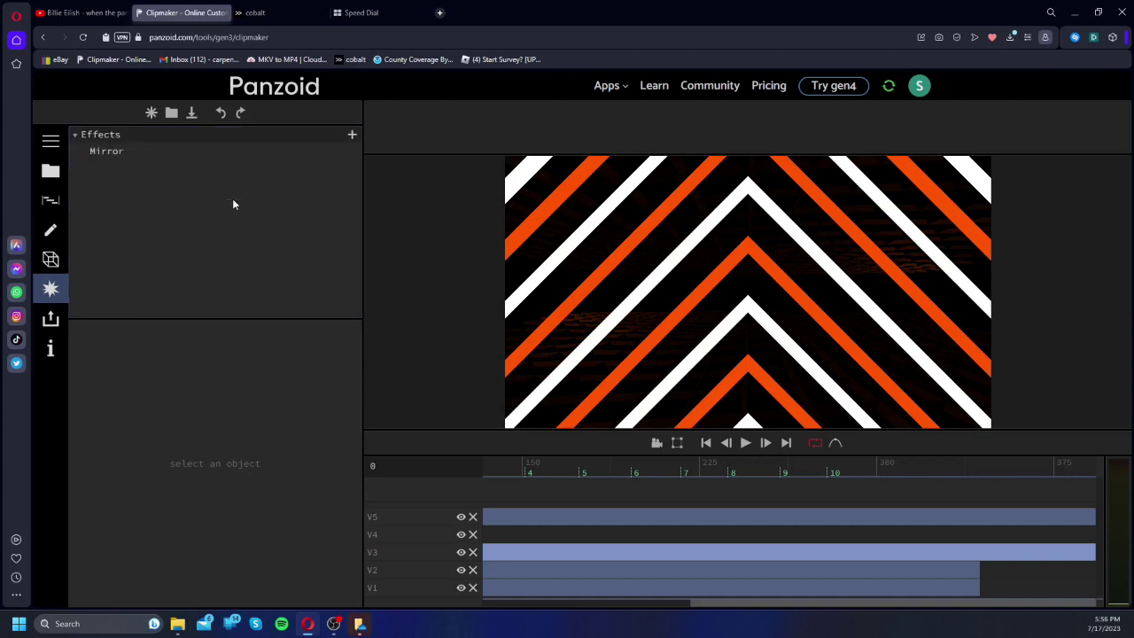
{"action": "left_click", "coordinate": [142, 151]}
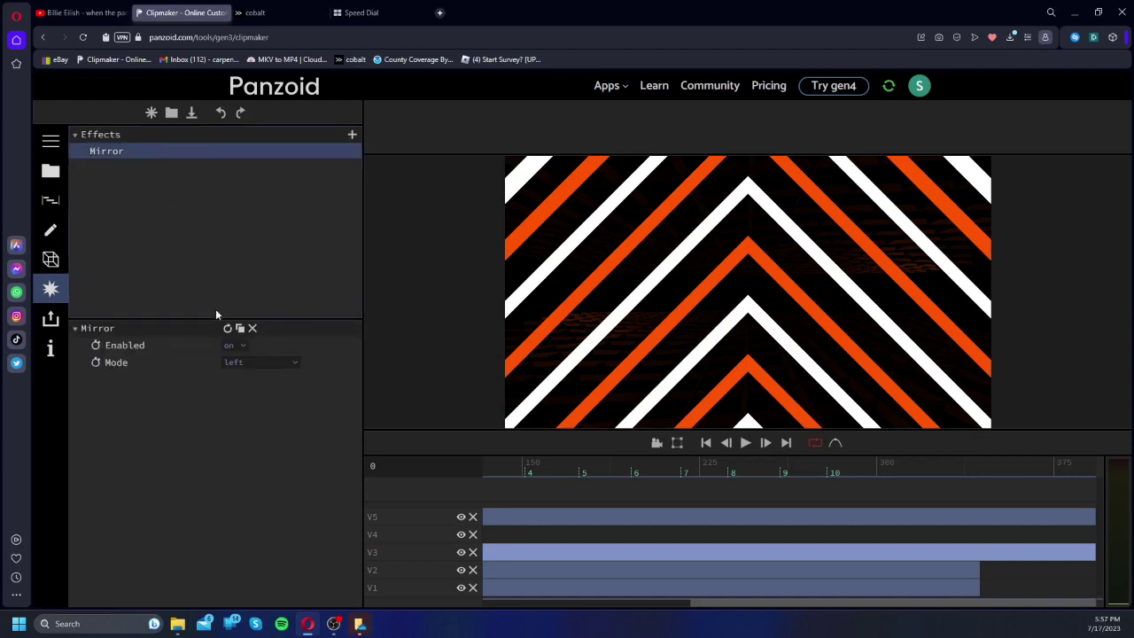
{"action": "left_click", "coordinate": [249, 362]}
{"action": "left_click", "coordinate": [243, 385]}
{"action": "left_click", "coordinate": [252, 363]}
{"action": "left_click", "coordinate": [249, 427]}
Step: Try shifting the parent ring group freely in the 3D view, and reset its X and Z positions to 0
{"action": "left_click", "coordinate": [51, 259]}
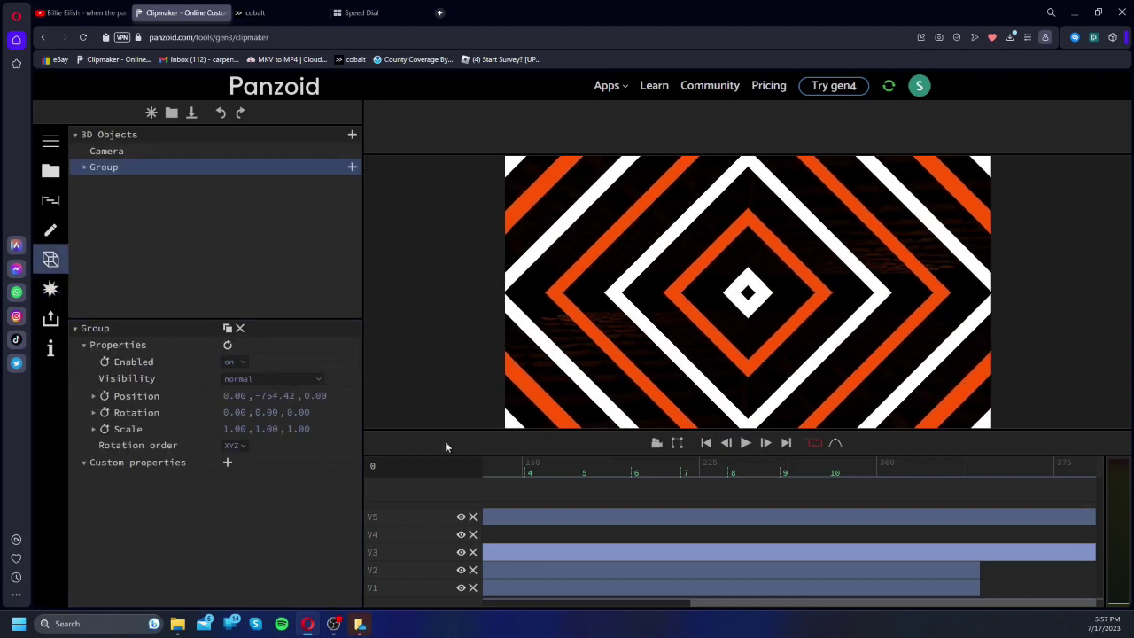
{"action": "left_click", "coordinate": [657, 442]}
{"action": "left_click_drag", "start_coordinate": [752, 263], "coordinate": [752, 241]}
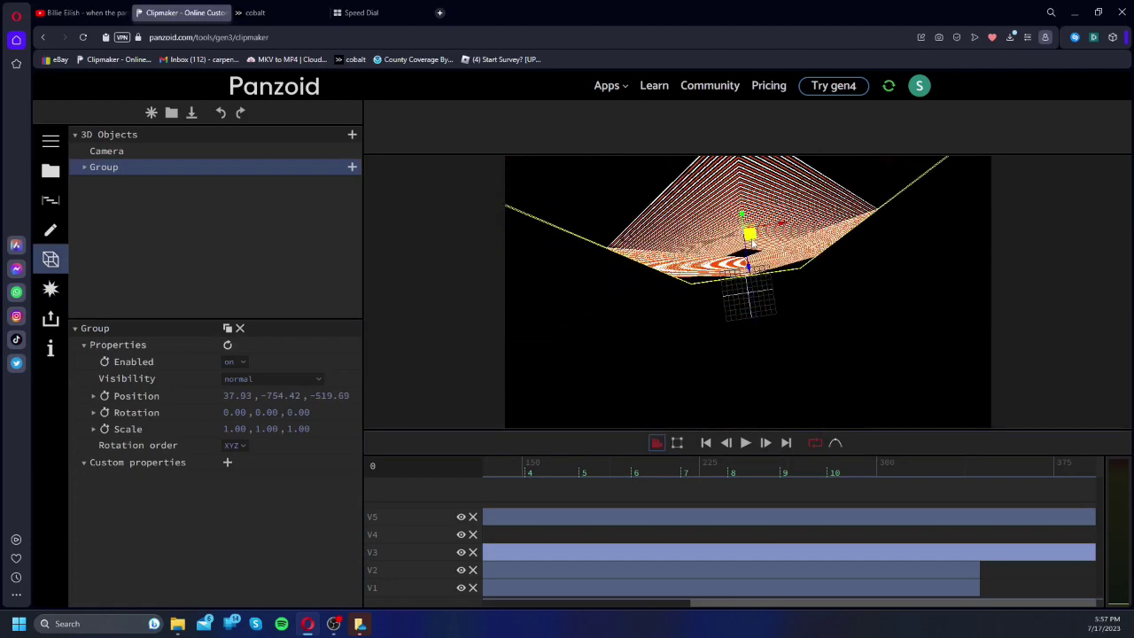
{"action": "left_click_drag", "start_coordinate": [800, 304], "coordinate": [468, 342]}
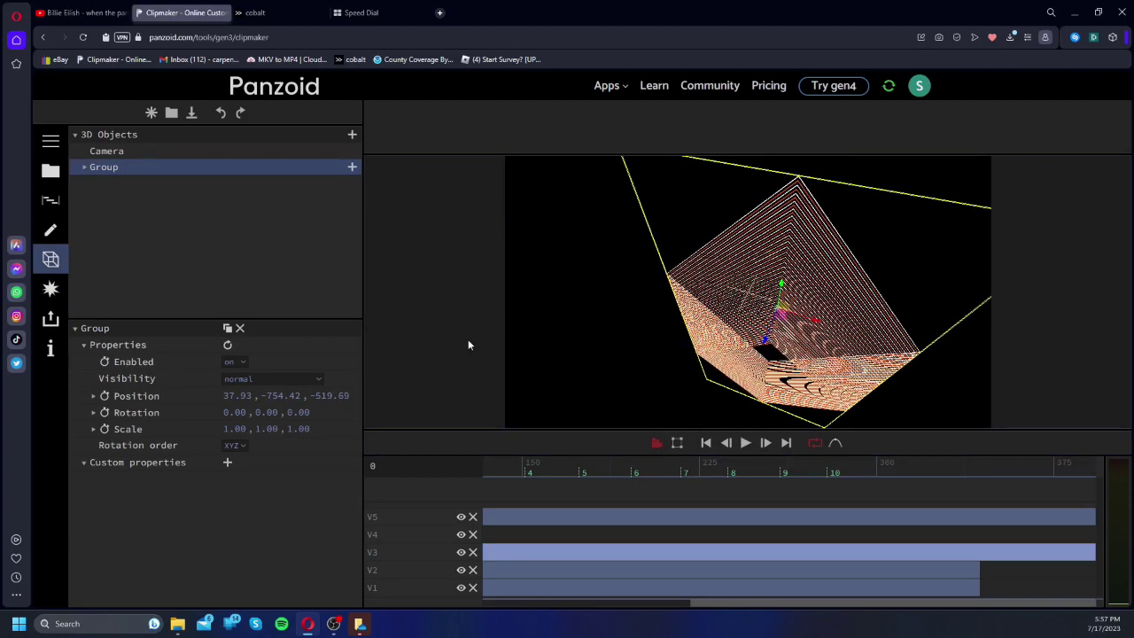
{"action": "double_click", "coordinate": [332, 396]}
{"action": "double_click", "coordinate": [233, 396]}
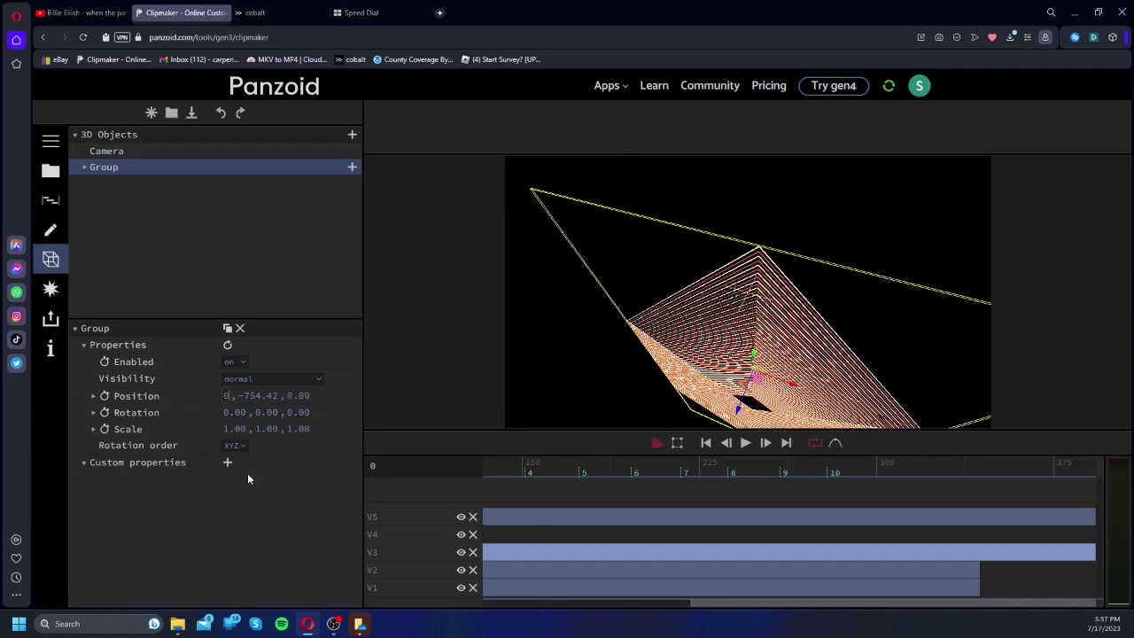
{"action": "left_click_drag", "start_coordinate": [750, 330], "coordinate": [792, 191]}
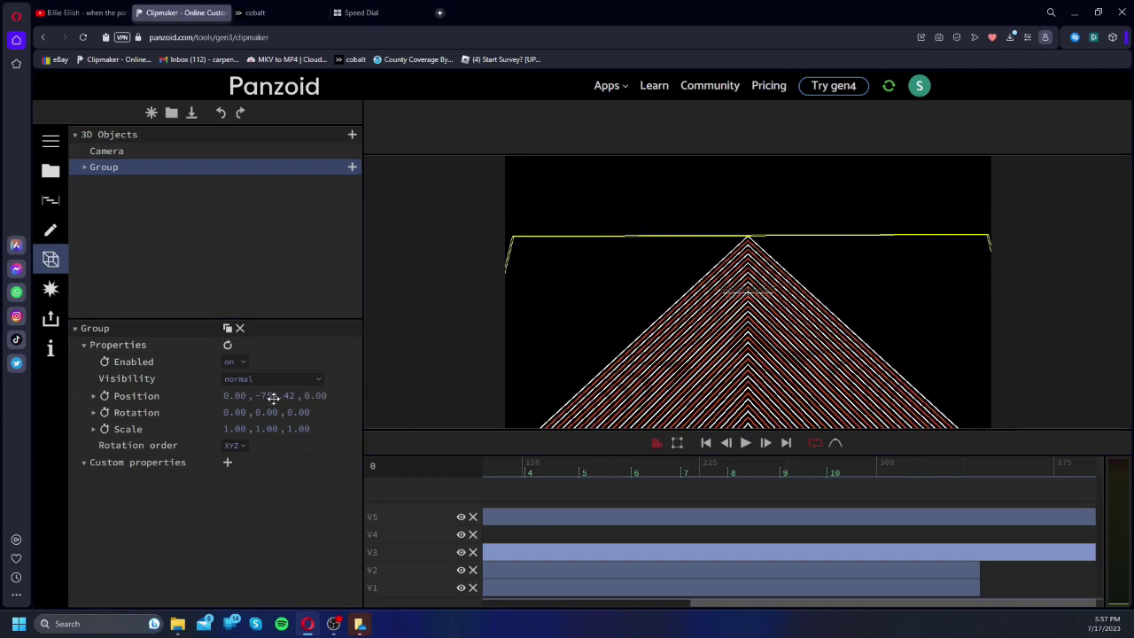
Step: Adjust the parent ring group's height to a Y position of about -847, checking the mirrored camera view
{"action": "left_click", "coordinate": [655, 442]}
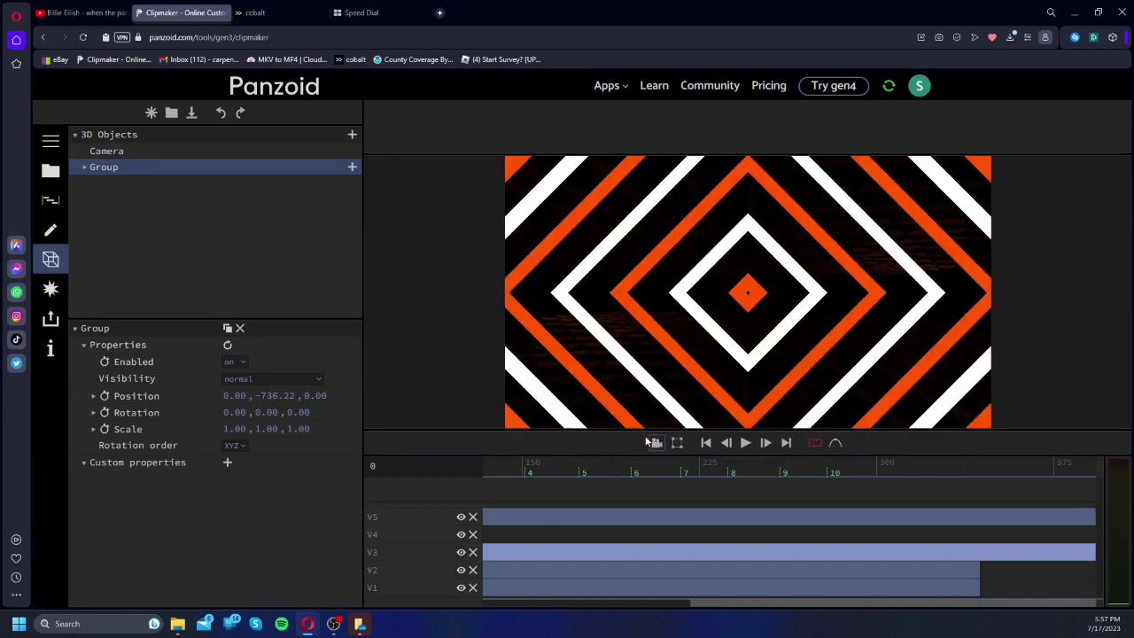
{"action": "left_click_drag", "start_coordinate": [292, 390], "coordinate": [988, 305]}
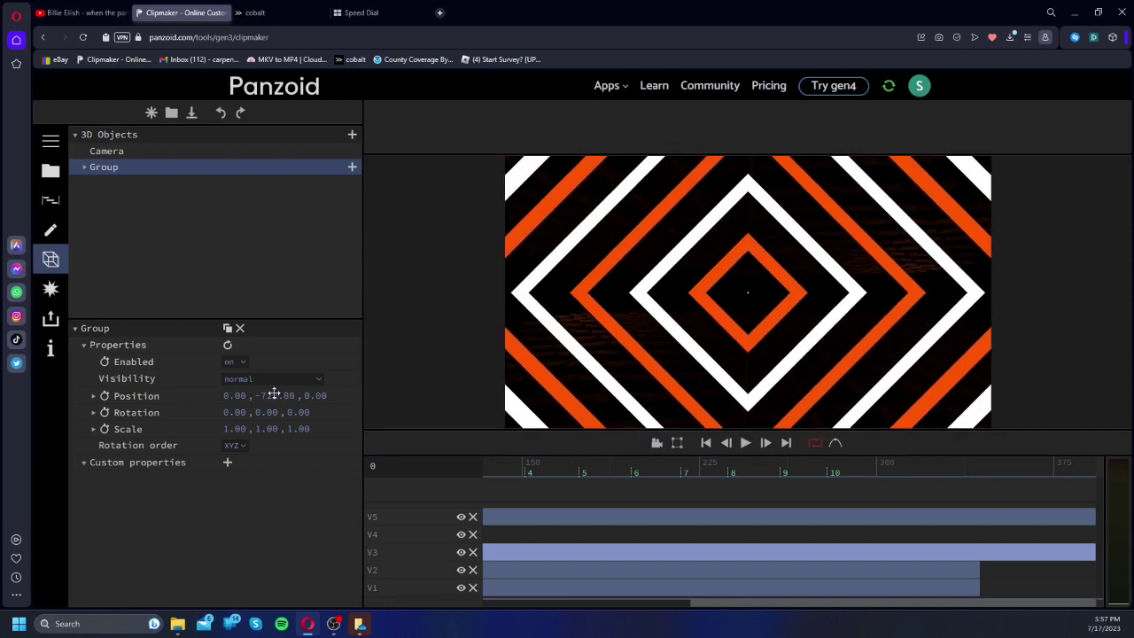
{"action": "left_click_drag", "start_coordinate": [266, 395], "coordinate": [481, 426]}
{"action": "left_click", "coordinate": [656, 442]}
{"action": "scroll", "coordinate": [763, 358], "scroll_direction": "down", "scroll_amount": 2}
{"action": "left_click_drag", "start_coordinate": [746, 362], "coordinate": [747, 374]}
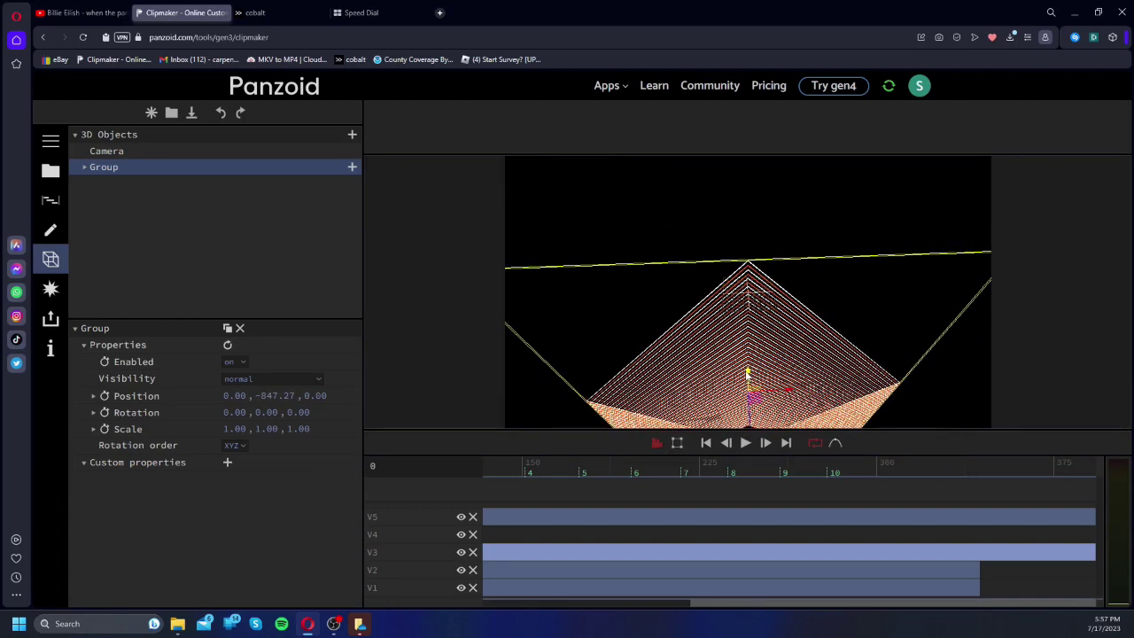
{"action": "left_click", "coordinate": [656, 442]}
Step: Enable position keyframing on the parent ring group at frame 67, just before marker 1
{"action": "left_click_drag", "start_coordinate": [518, 493], "coordinate": [465, 494]}
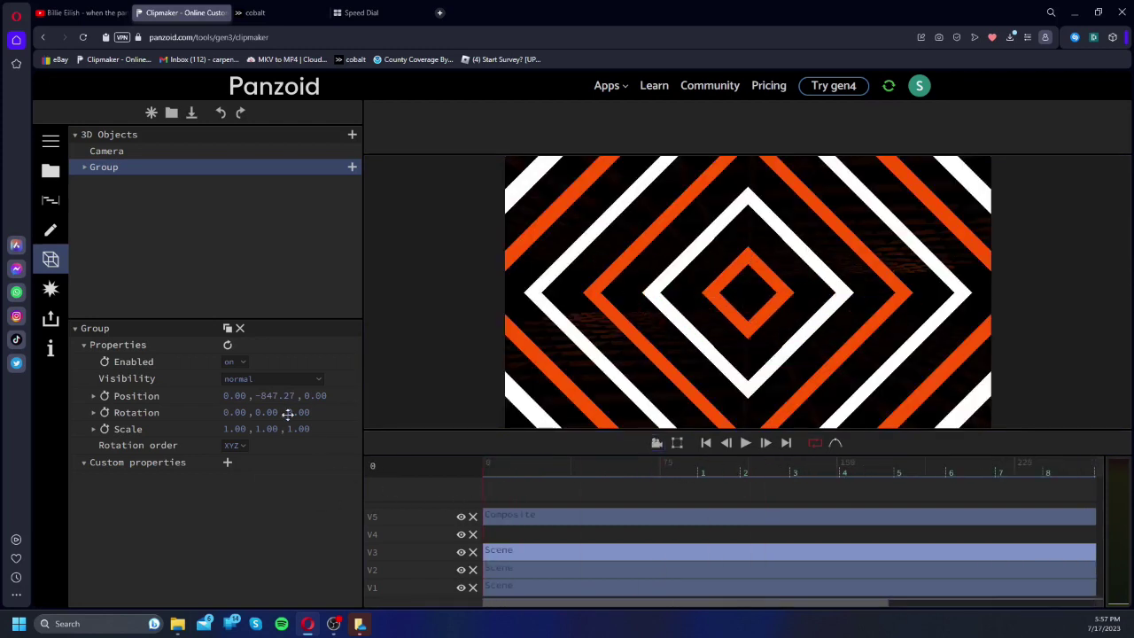
{"action": "left_click", "coordinate": [697, 470]}
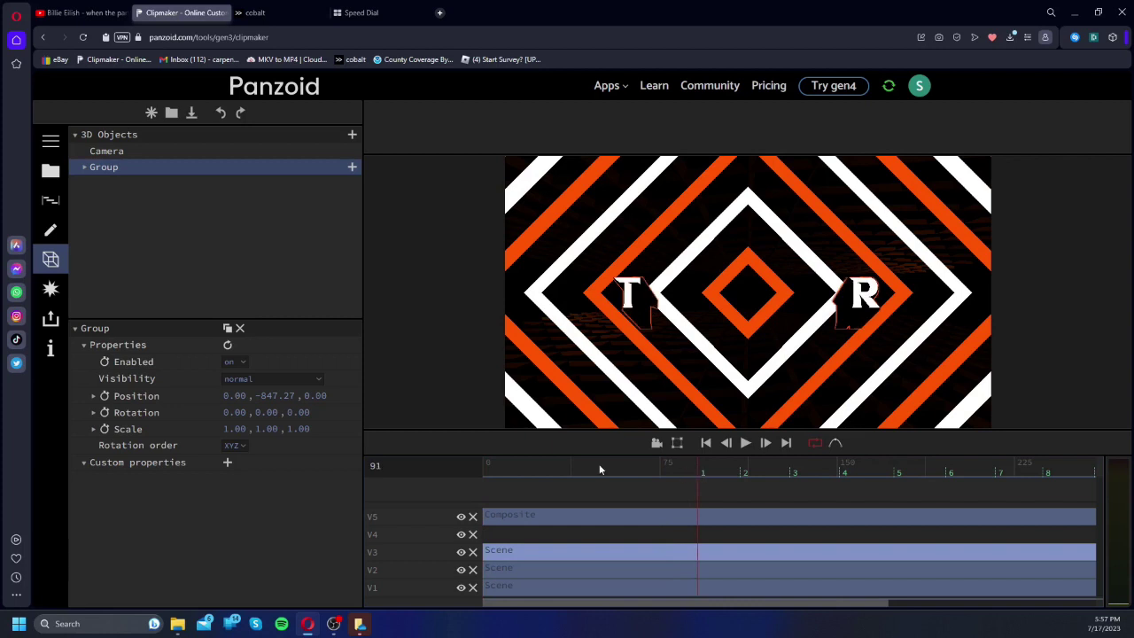
{"action": "left_click", "coordinate": [641, 471]}
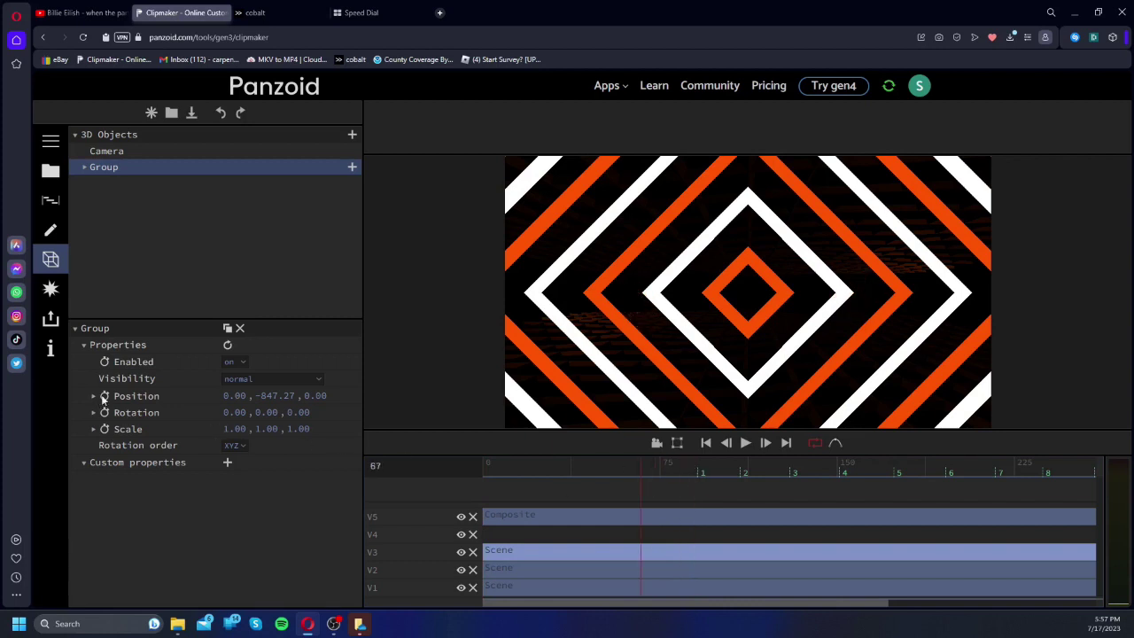
{"action": "left_click", "coordinate": [104, 396]}
Step: Play the timeline to frame 339 and extend the V1 and V2 scene clips to match the V3 clip's length
{"action": "left_click", "coordinate": [745, 442]}
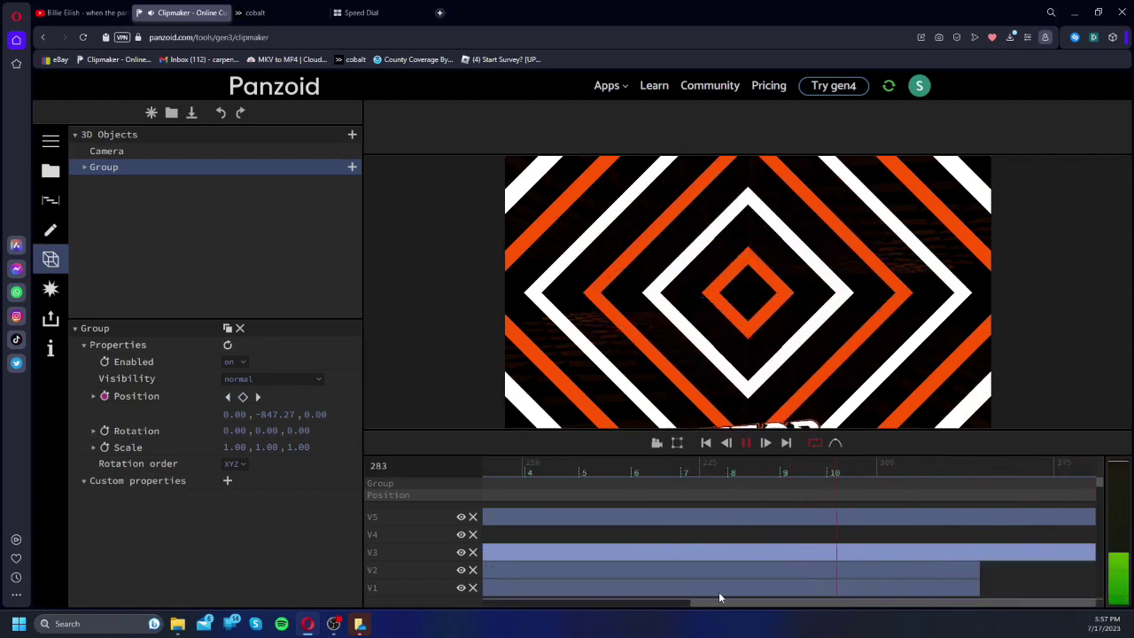
{"action": "key", "text": "space"}
{"action": "left_click_drag", "start_coordinate": [972, 575], "coordinate": [1091, 581]}
Step: Add a position keyframe for the parent ring group at frame 339 with its Y value set to -650
{"action": "left_click", "coordinate": [998, 554]}
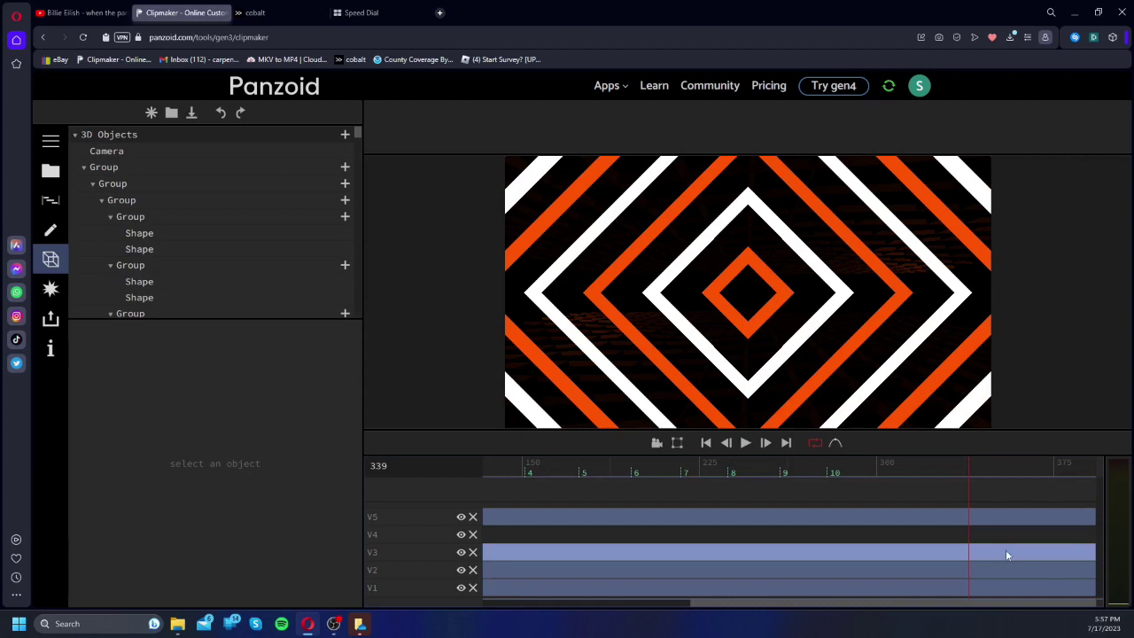
{"action": "left_click", "coordinate": [104, 167]}
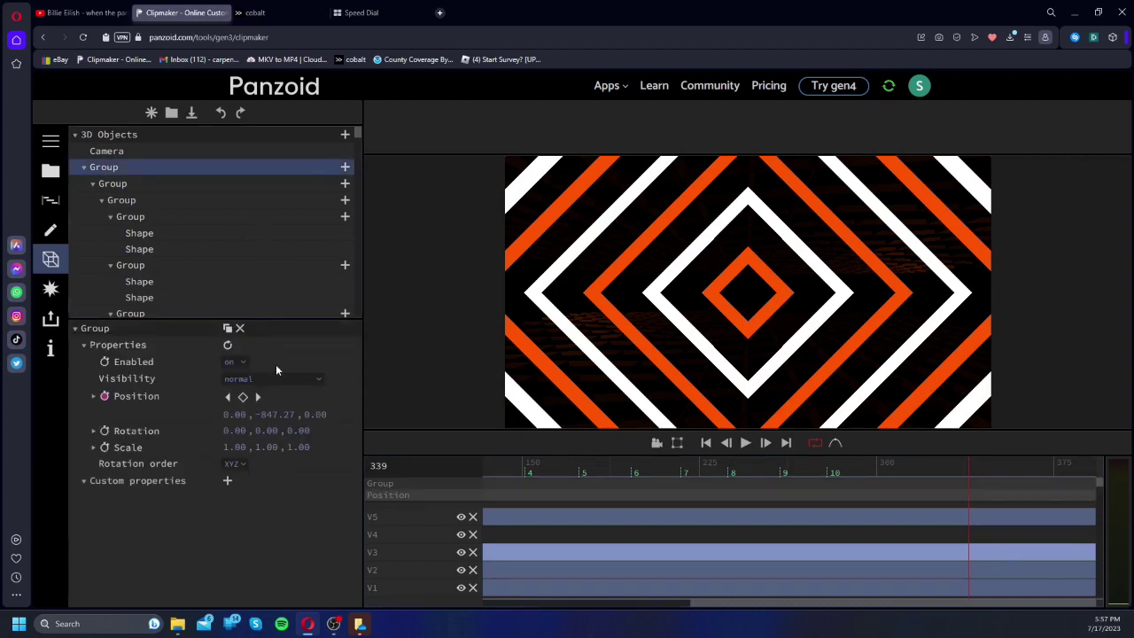
{"action": "left_click_drag", "start_coordinate": [271, 414], "coordinate": [196, 565]}
{"action": "left_click_drag", "start_coordinate": [282, 430], "coordinate": [337, 418]}
{"action": "left_click_drag", "start_coordinate": [894, 330], "coordinate": [907, 331]}
{"action": "mouse_move", "coordinate": [279, 415]}
{"action": "left_mouse_down"}
{"action": "mouse_move", "coordinate": [842, 341]}
{"action": "mouse_move", "coordinate": [669, 331]}
{"action": "mouse_move", "coordinate": [268, 411]}
{"action": "mouse_move", "coordinate": [326, 418]}
{"action": "mouse_move", "coordinate": [280, 427]}
{"action": "left_mouse_up"}
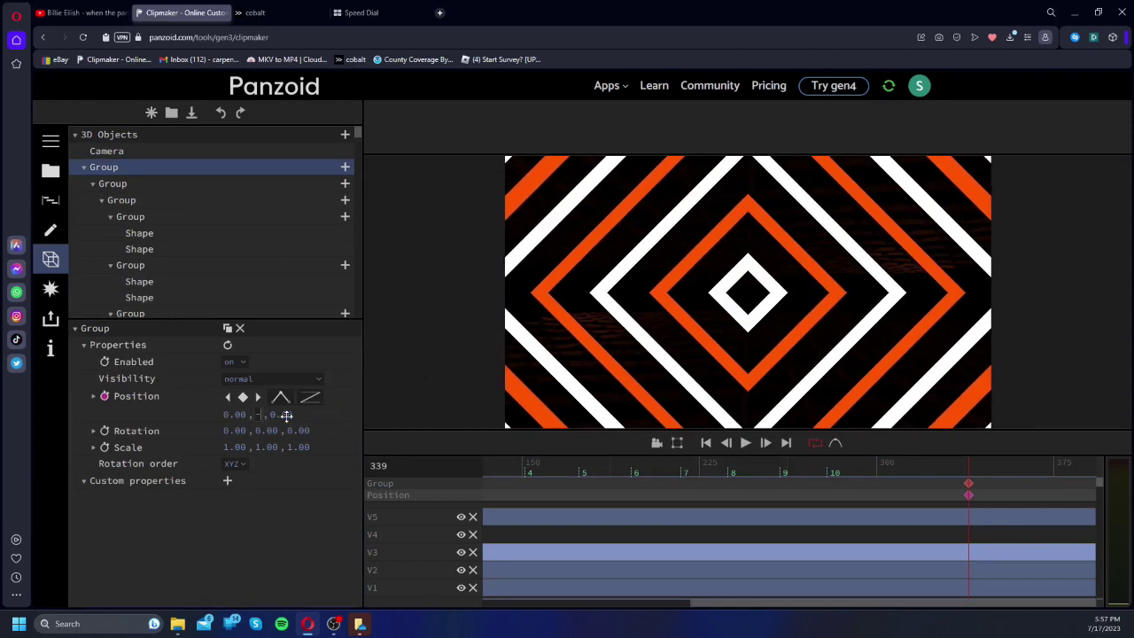
{"action": "key", "text": "Return"}
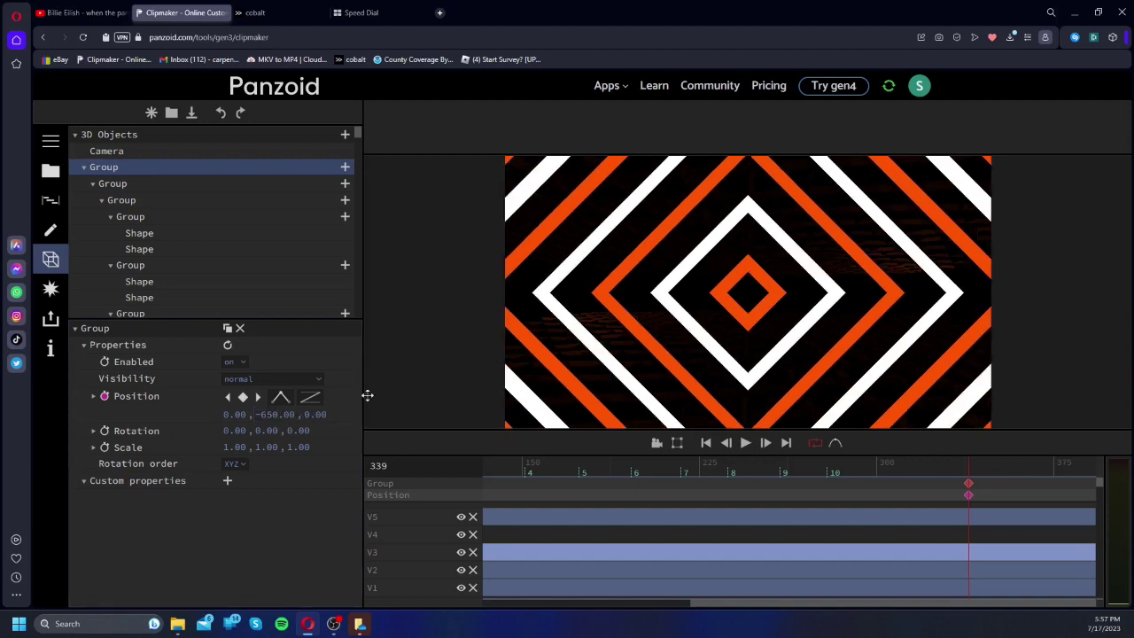
Step: Preview the ring motion and set the Y value of the frame 339 position keyframe to -600
{"action": "key", "text": "space"}
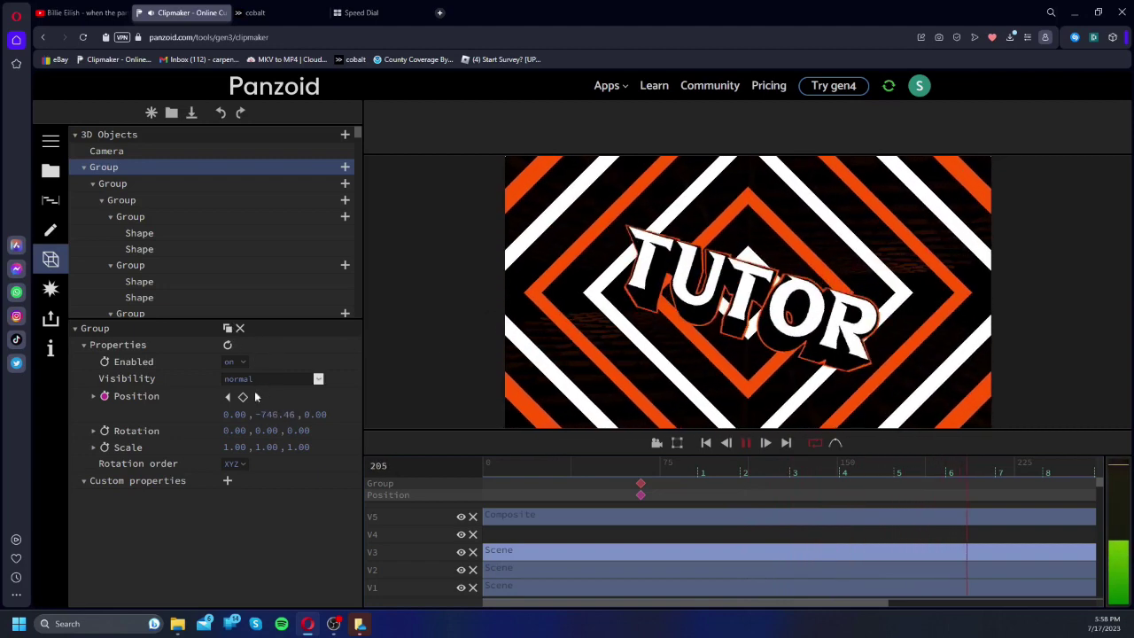
{"action": "key", "text": "space"}
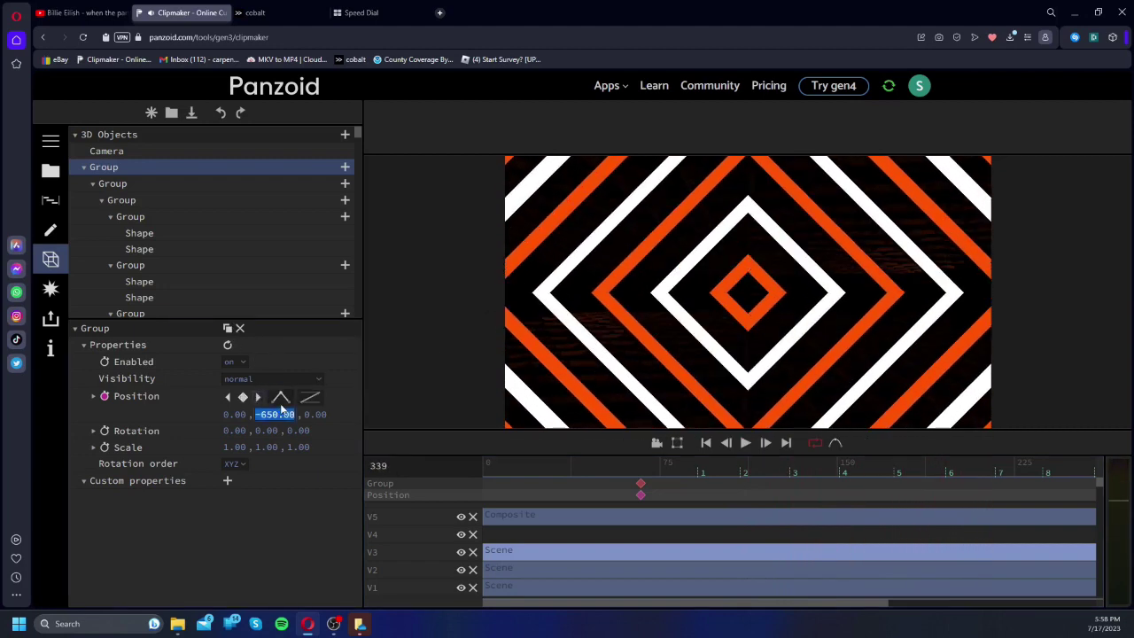
{"action": "key", "text": "Return"}
Step: Play back the ring tunnel animation from around frame 67 to review its speed against the music
{"action": "left_click", "coordinate": [636, 468]}
{"action": "key", "text": "space"}
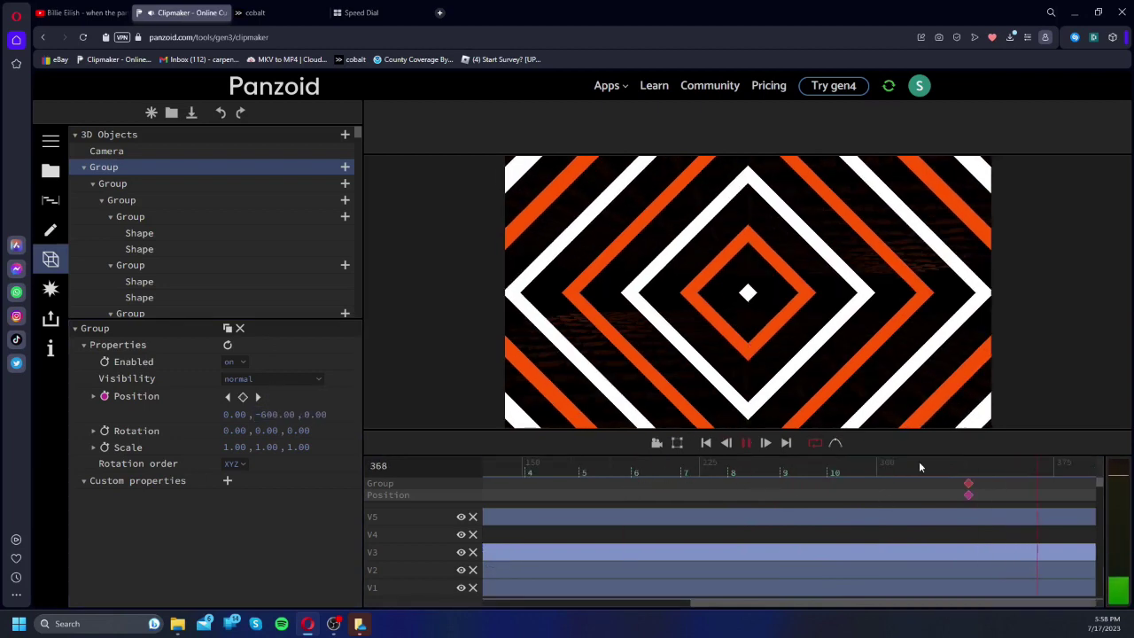
{"action": "key", "text": "space"}
{"action": "left_click_drag", "start_coordinate": [918, 464], "coordinate": [583, 469]}
{"action": "key", "text": "space"}
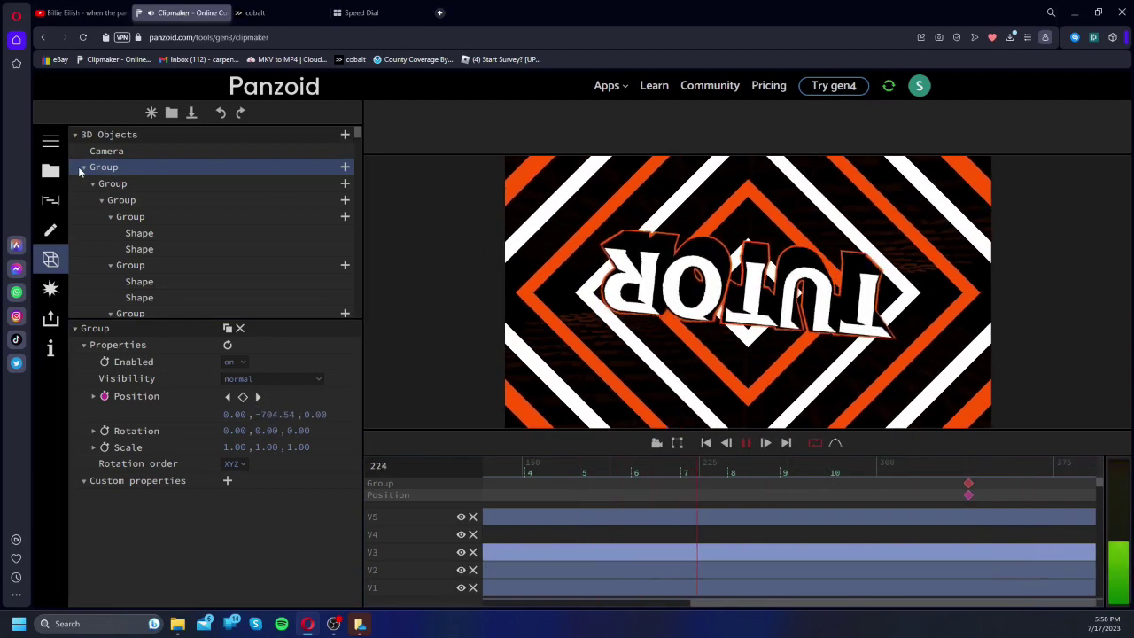
Step: Add a new 3D group named "remap" and nest the existing ring tunnel group inside it
{"action": "left_click", "coordinate": [83, 169]}
{"action": "left_click", "coordinate": [346, 135]}
{"action": "scroll", "coordinate": [235, 287], "scroll_direction": "down", "scroll_amount": 3}
{"action": "left_click", "coordinate": [100, 228]}
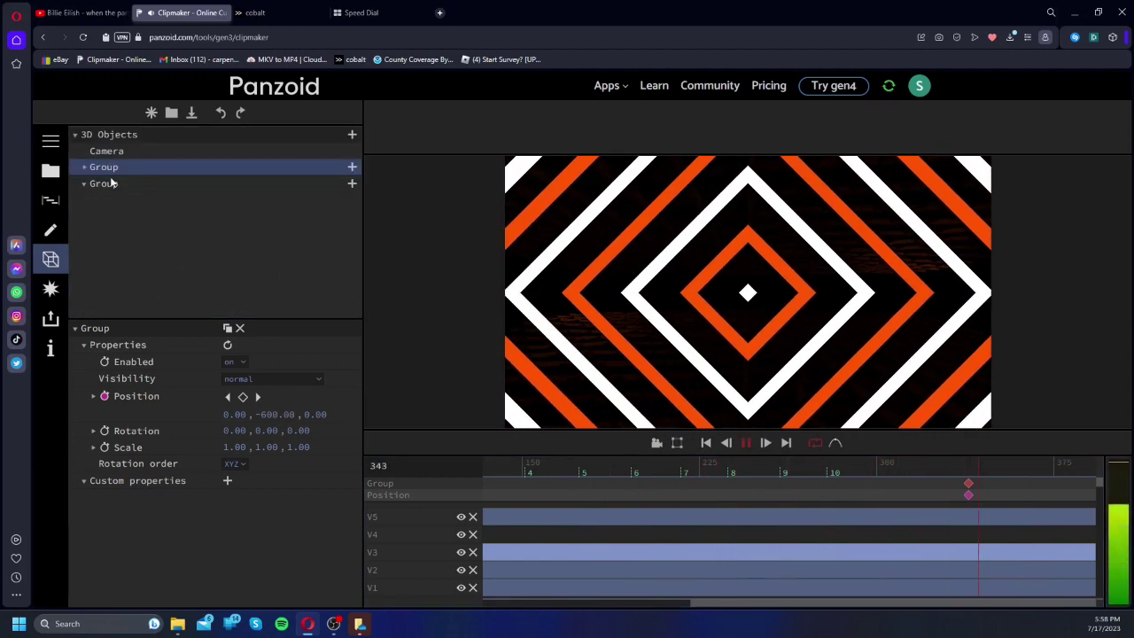
{"action": "double_click", "coordinate": [115, 183]}
{"action": "type", "text": "remap"}
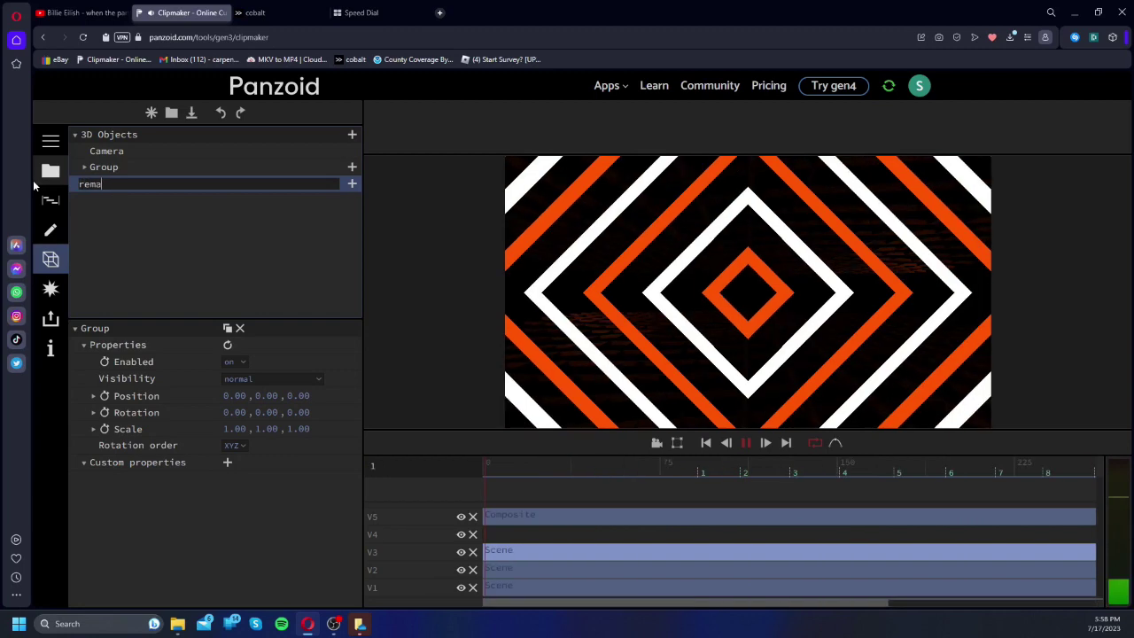
{"action": "key", "text": "Return"}
{"action": "left_click_drag", "start_coordinate": [89, 184], "coordinate": [99, 169]}
{"action": "left_click", "coordinate": [99, 169]}
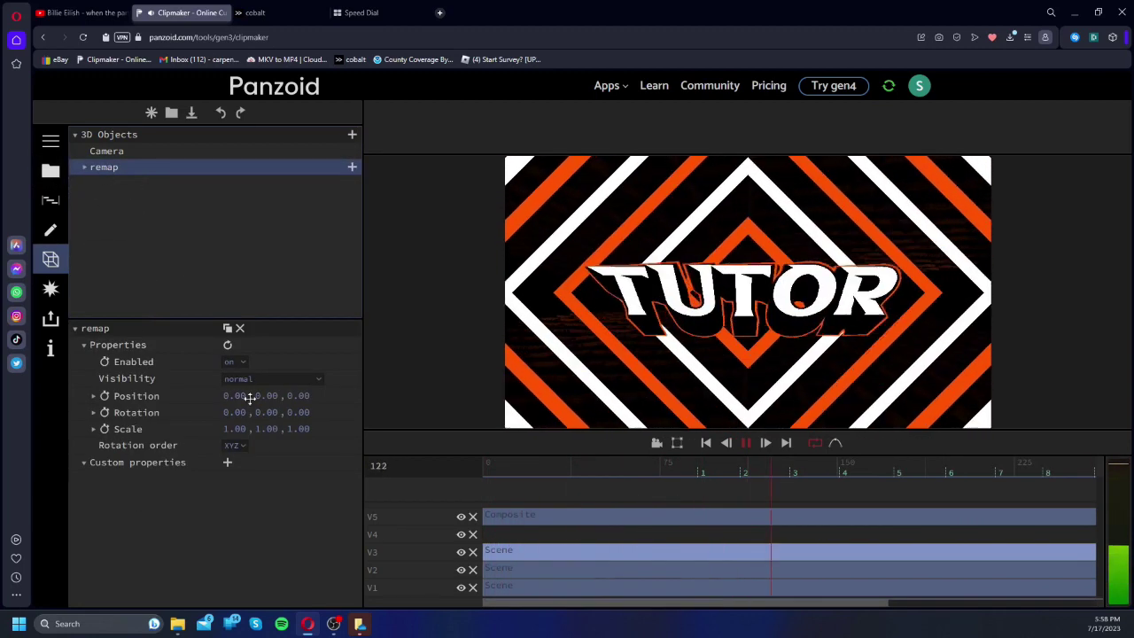
Step: Add position keyframes for the remap group at frames 91 and 109, setting the Y value at frame 109 to 50
{"action": "left_click", "coordinate": [693, 476]}
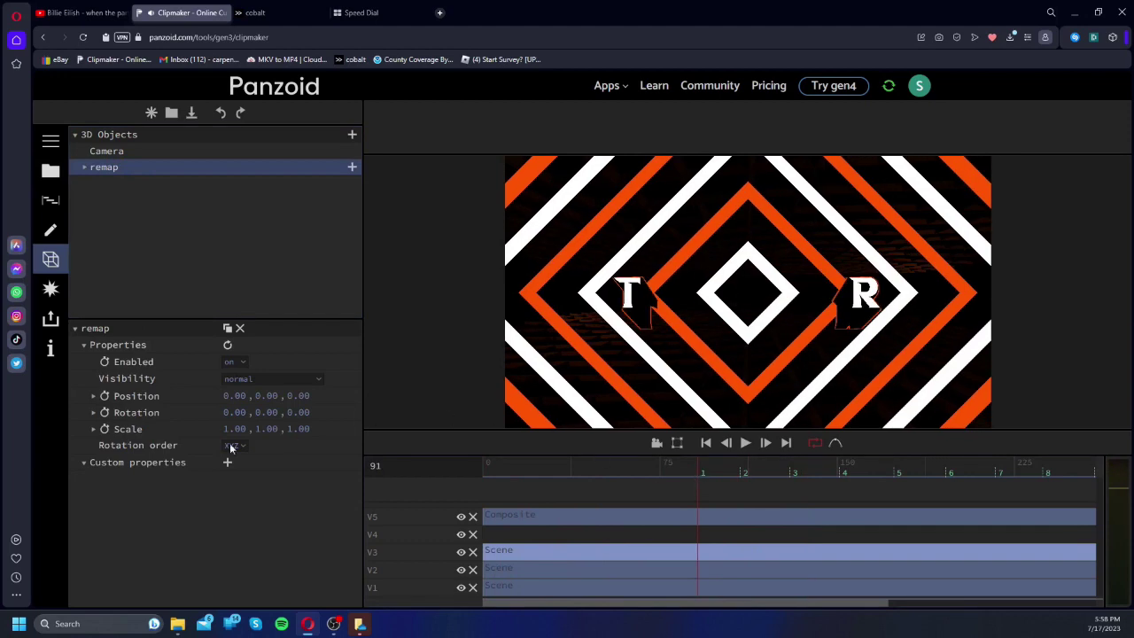
{"action": "left_click", "coordinate": [104, 396]}
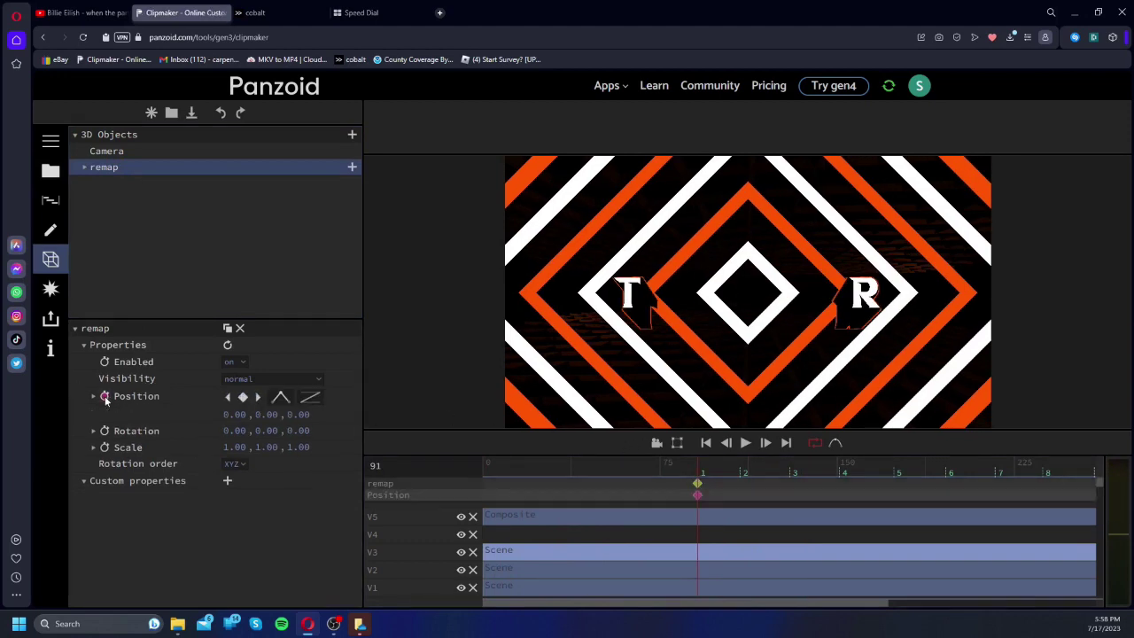
{"action": "left_click", "coordinate": [737, 477]}
{"action": "left_click_drag", "start_coordinate": [737, 476], "coordinate": [741, 476]}
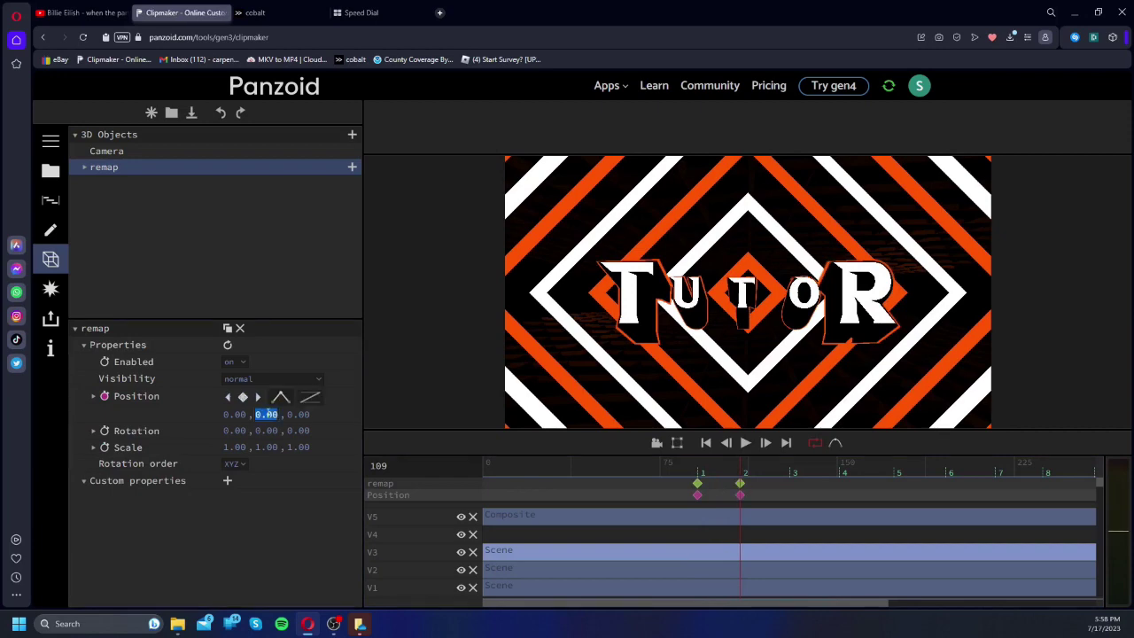
{"action": "type", "text": "50"}
{"action": "key", "text": "Return"}
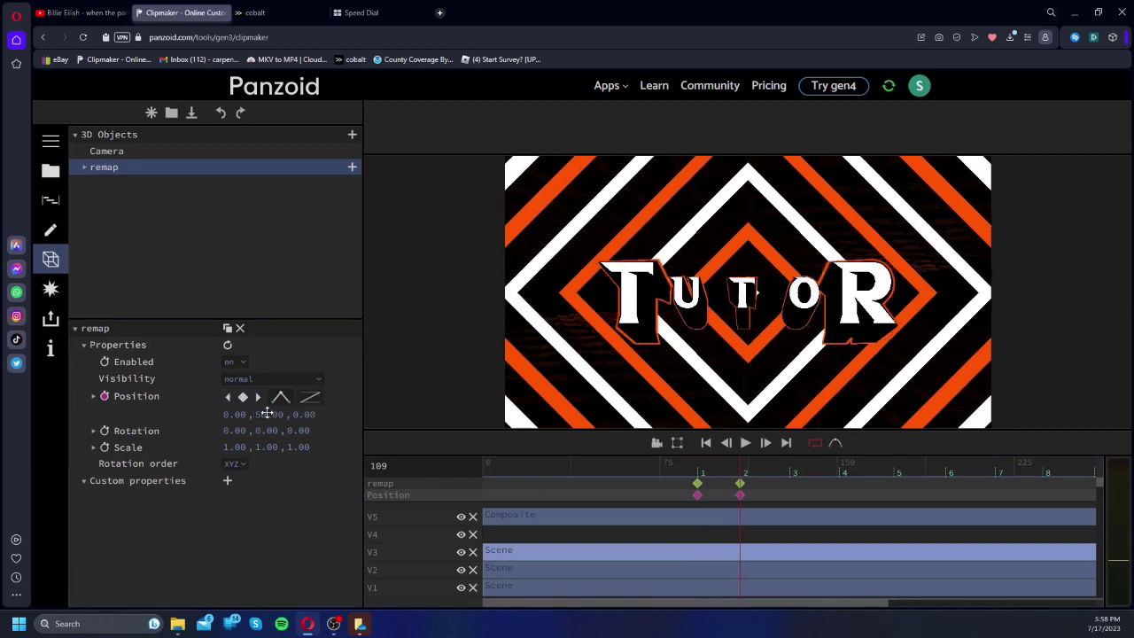
Step: Apply cubic out-in easing to the remap group's position keyframe at frame 109
{"action": "left_click", "coordinate": [742, 477]}
{"action": "left_click_drag", "start_coordinate": [742, 477], "coordinate": [739, 476]}
{"action": "left_click", "coordinate": [306, 397]}
{"action": "scroll", "coordinate": [347, 517], "scroll_direction": "down", "scroll_amount": 5}
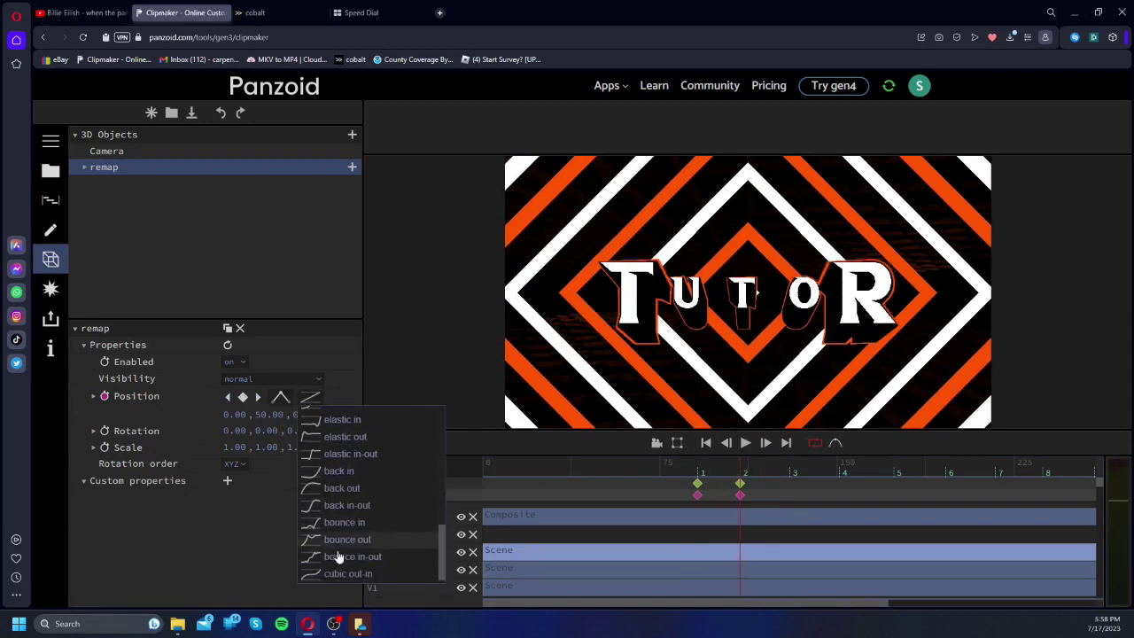
{"action": "left_click", "coordinate": [325, 578]}
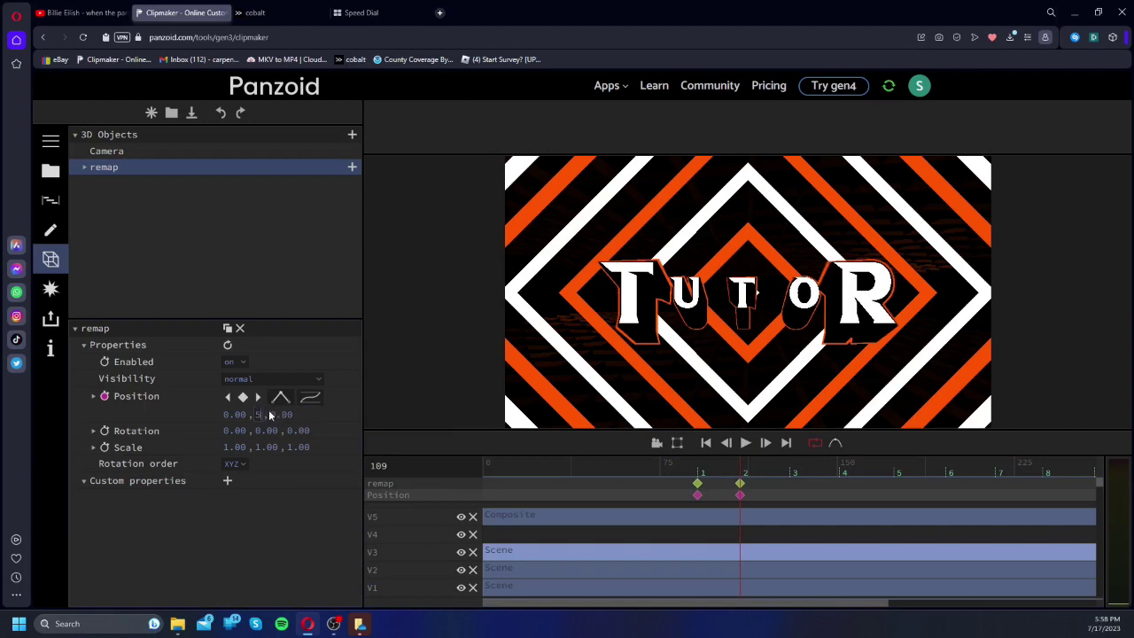
Step: Preview the eased motion from frame 91 and set the frame 109 position keyframe's Y value to 20
{"action": "left_click", "coordinate": [699, 476]}
{"action": "key", "text": "space"}
{"action": "key", "text": "space"}
{"action": "left_click", "coordinate": [789, 476]}
{"action": "left_click_drag", "start_coordinate": [783, 476], "coordinate": [740, 476]}
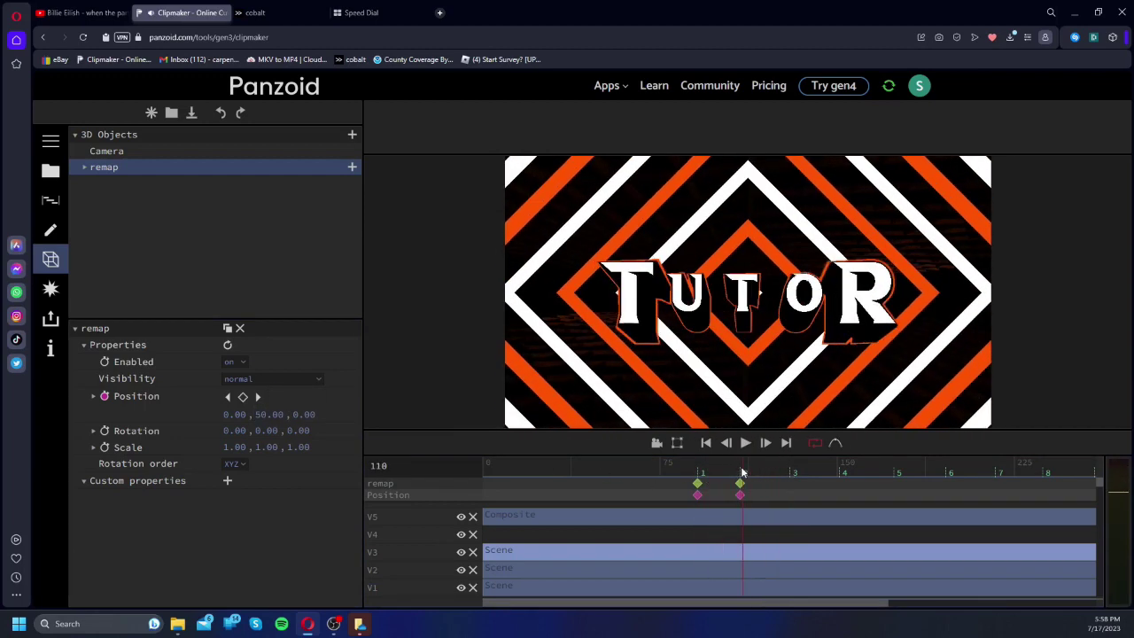
{"action": "type", "text": "0"}
{"action": "key", "text": "Return"}
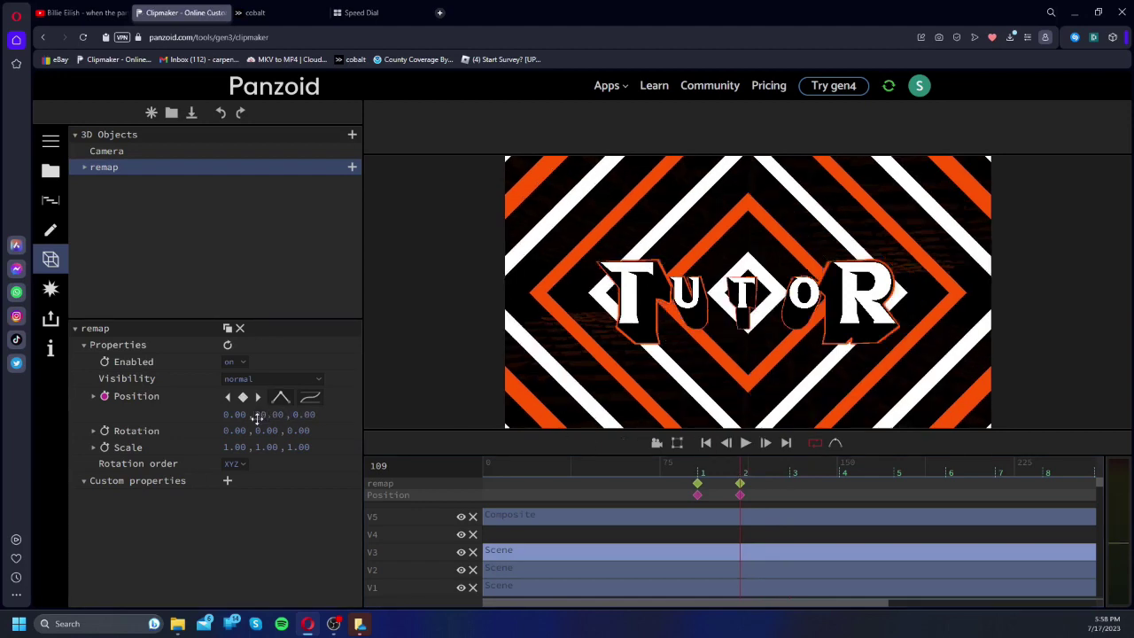
Step: Preview the softened motion and add remap position keyframes at frames 130 and 151, with a Y value of 60 at frame 151
{"action": "left_click", "coordinate": [700, 476]}
{"action": "key", "text": "space"}
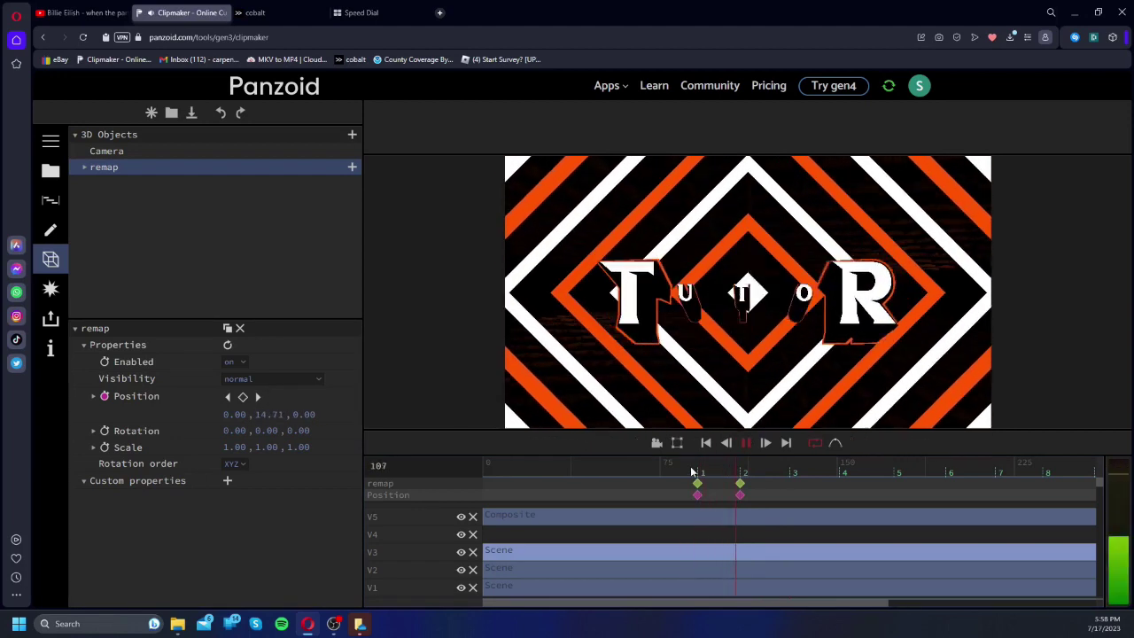
{"action": "key", "text": "space"}
{"action": "left_click", "coordinate": [791, 474]}
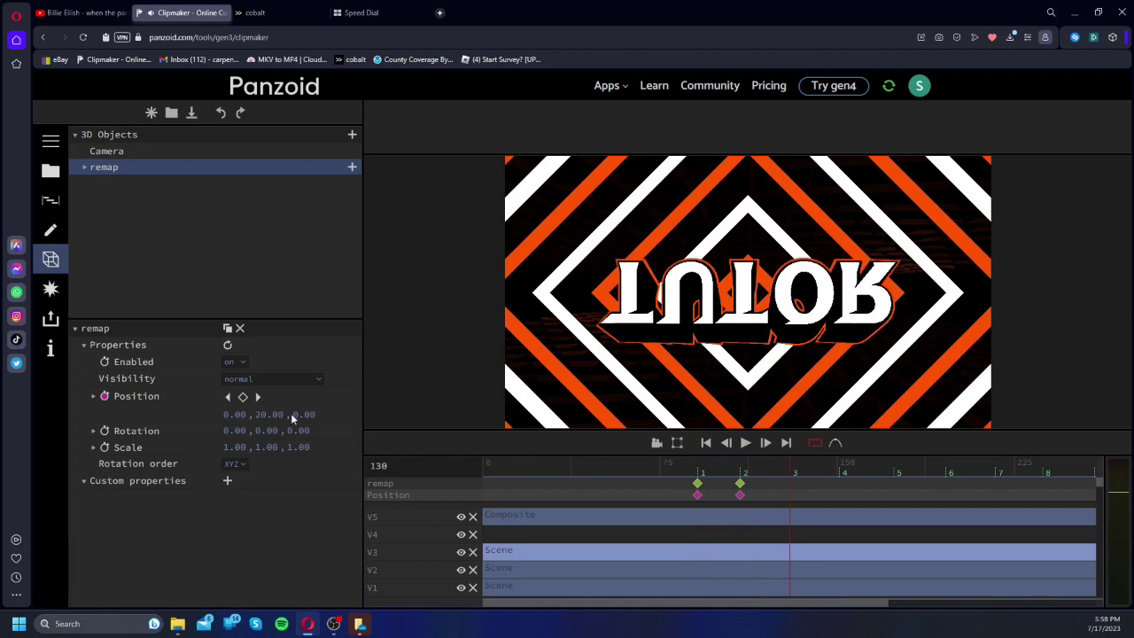
{"action": "key", "text": "Return"}
{"action": "left_click_drag", "start_coordinate": [796, 476], "coordinate": [841, 476]}
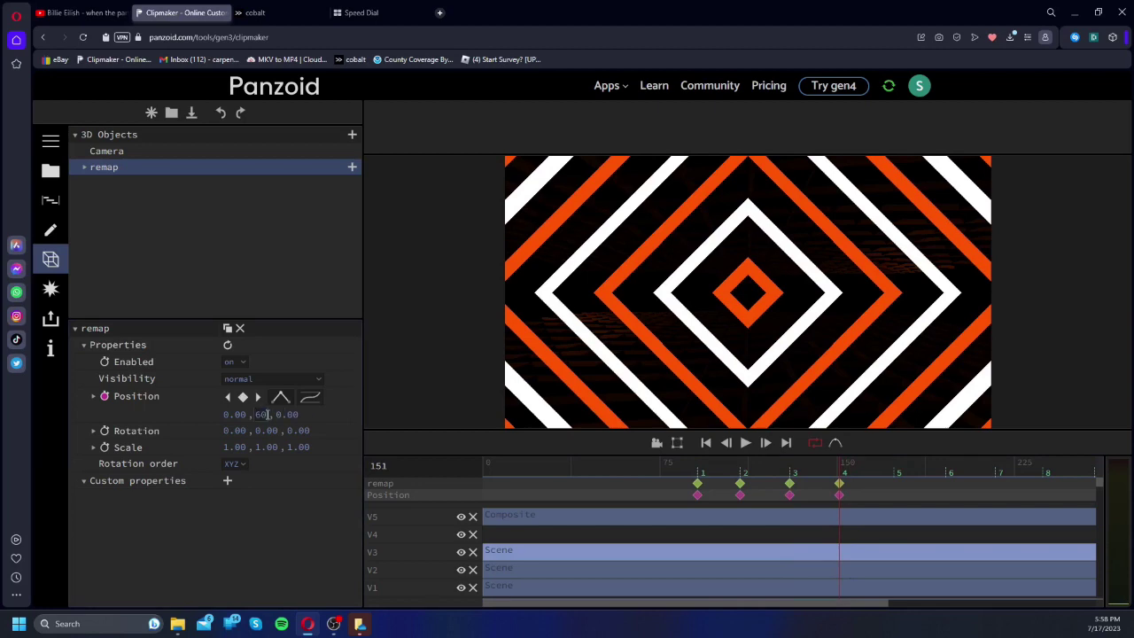
{"action": "key", "text": "Return"}
Step: Play back the first four beats and add a remap position keyframe at frame 174 with a Y value of 80
{"action": "key", "text": "space"}
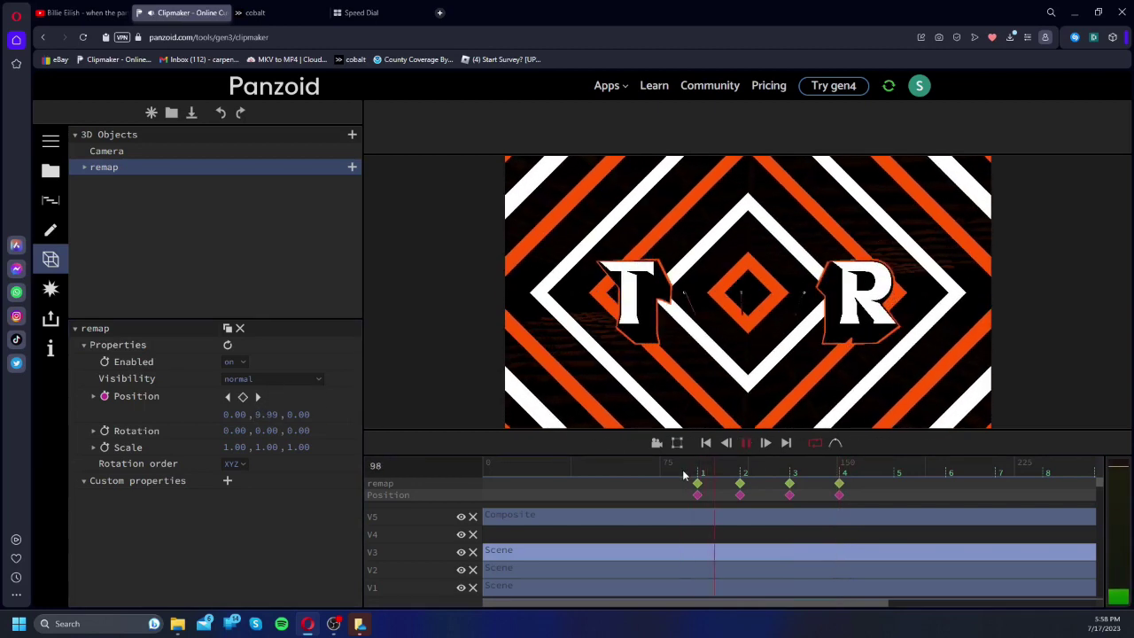
{"action": "key", "text": "space"}
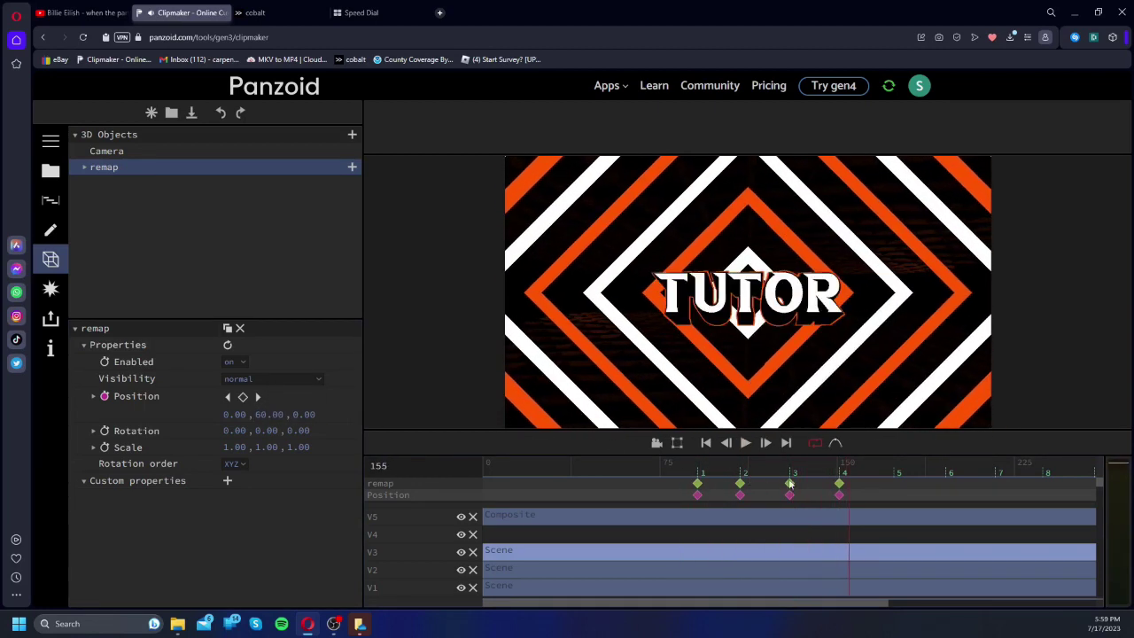
{"action": "left_click_drag", "start_coordinate": [867, 471], "coordinate": [894, 479]}
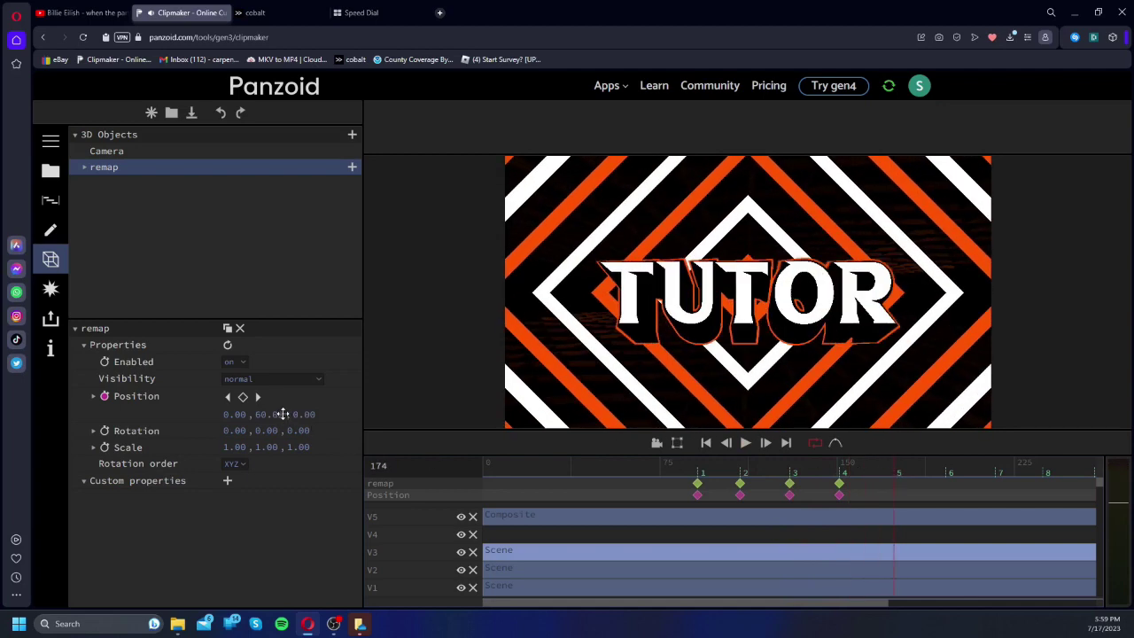
{"action": "left_click_drag", "start_coordinate": [275, 415], "coordinate": [276, 415]}
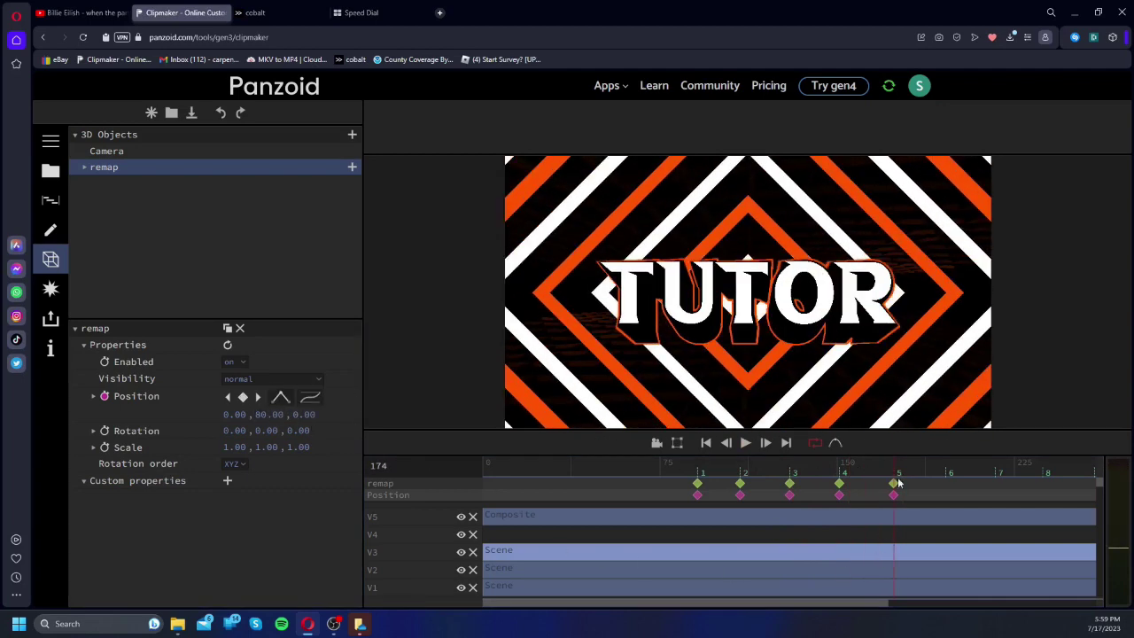
Step: Add remap position keyframes at frames 196 and 217, continuing the 20-unit Y increments up to 120
{"action": "left_click", "coordinate": [945, 473]}
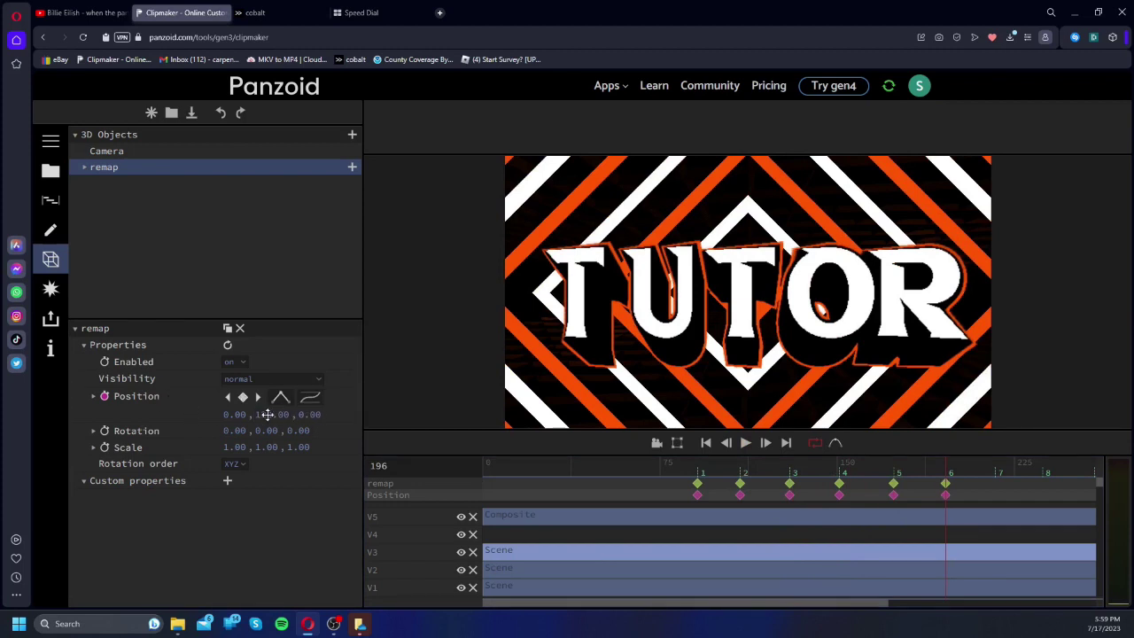
{"action": "left_click_drag", "start_coordinate": [268, 418], "coordinate": [267, 414]}
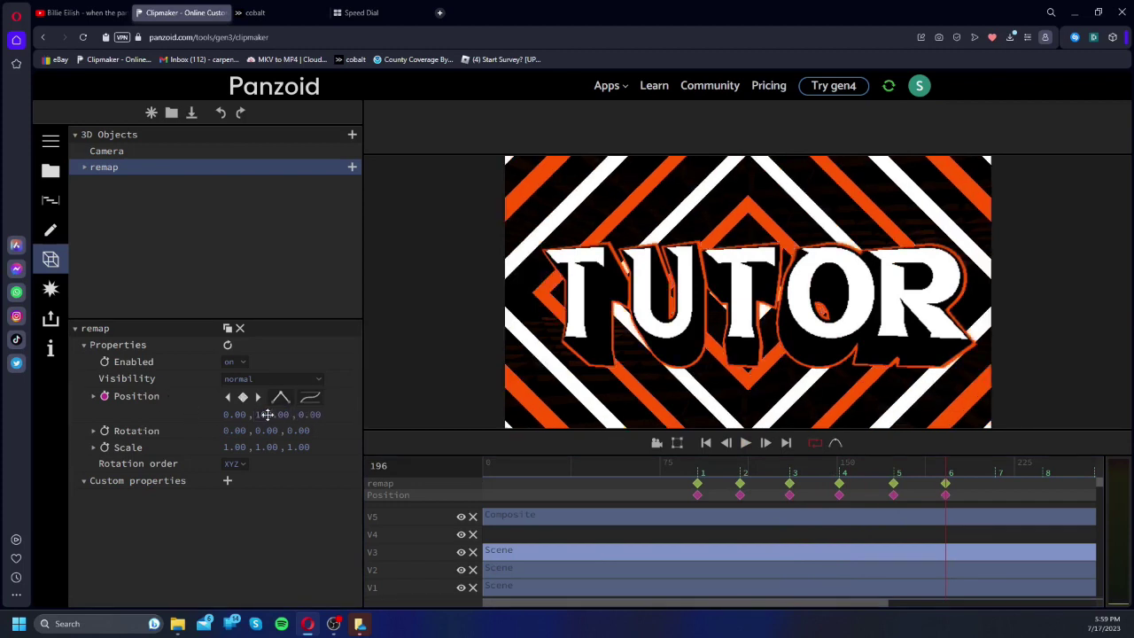
{"action": "left_click", "coordinate": [995, 468]}
{"action": "left_click", "coordinate": [272, 418]}
{"action": "type", "text": "12"}
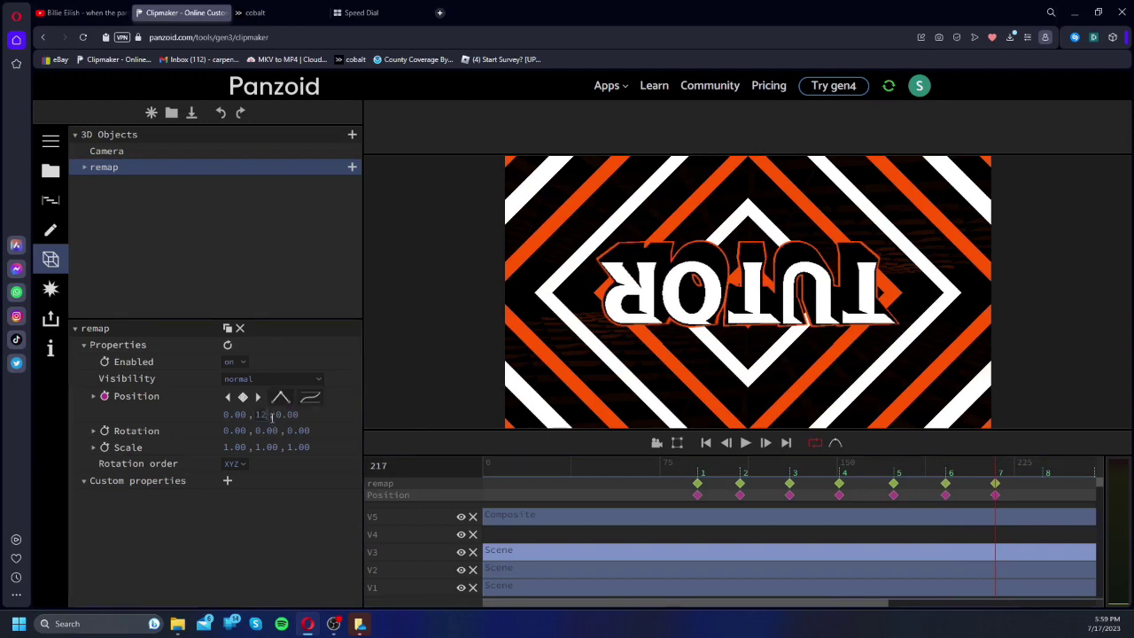
{"action": "type", "text": "0"}
{"action": "key", "text": "Return"}
Step: Add remap position keyframes at frame 237 with Y 140 and at frame 259 with Y 160
{"action": "left_click", "coordinate": [1042, 476]}
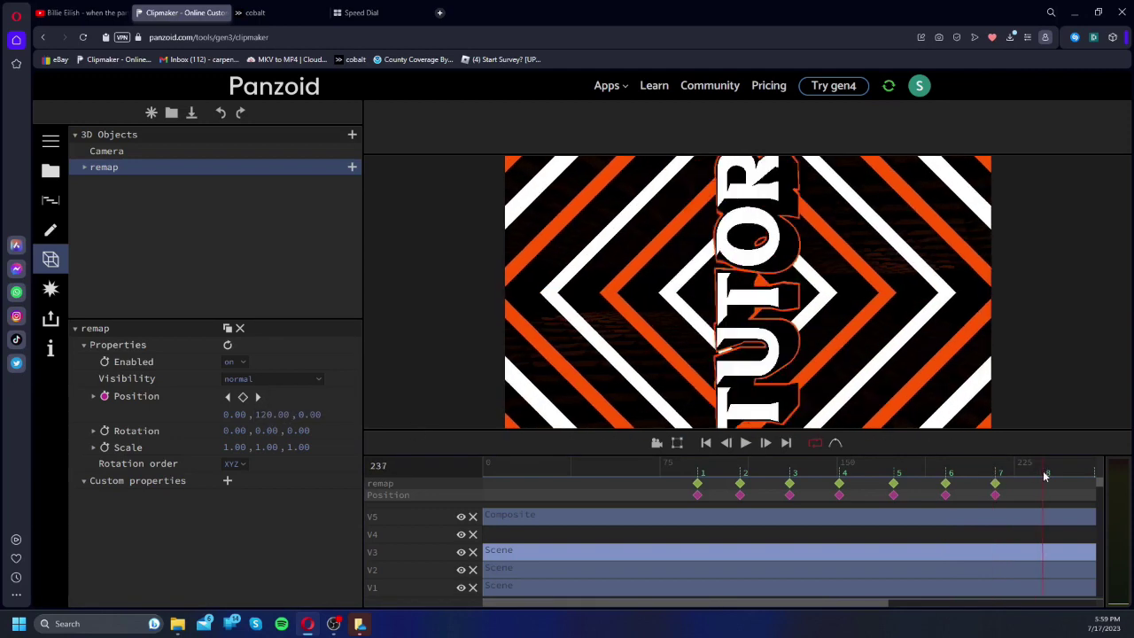
{"action": "left_click_drag", "start_coordinate": [263, 421], "coordinate": [263, 416]}
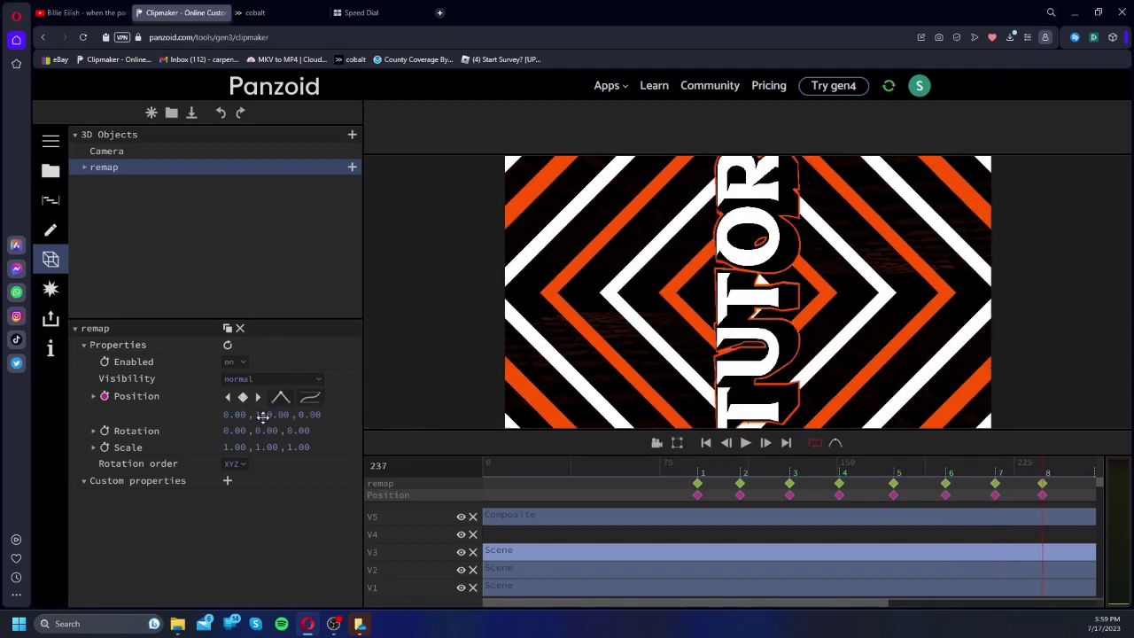
{"action": "left_click_drag", "start_coordinate": [538, 599], "coordinate": [697, 603]}
{"action": "left_click", "coordinate": [854, 470]}
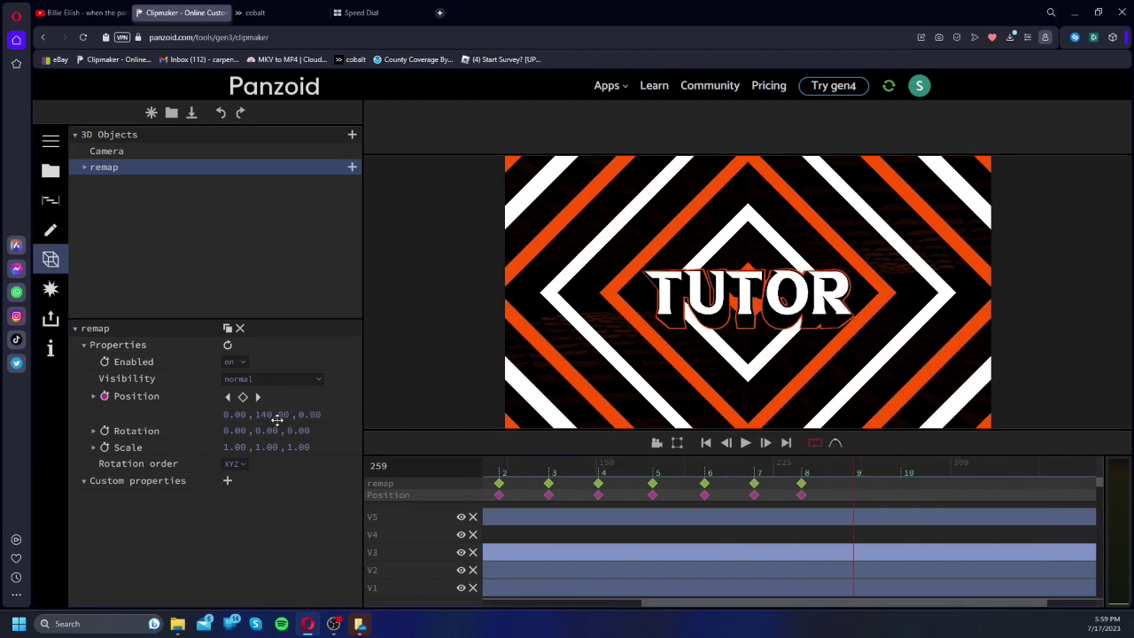
{"action": "key", "text": "Return"}
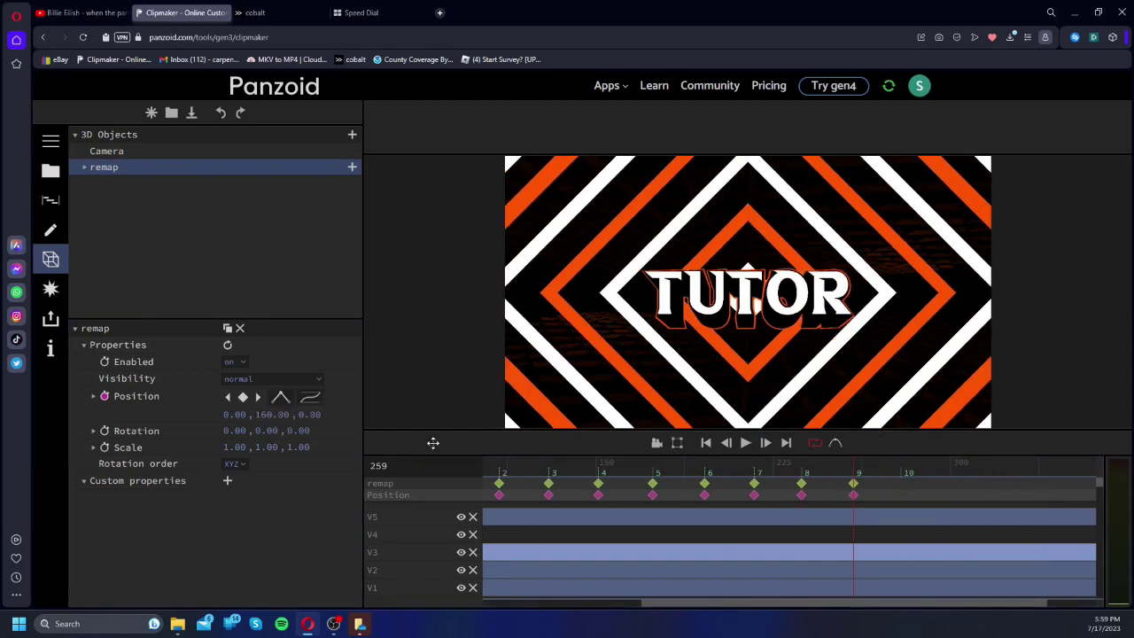
Step: Add the remap position keyframe at marker 10 with a Y value of 180 and play back the whole tunnel animation
{"action": "left_click", "coordinate": [901, 477]}
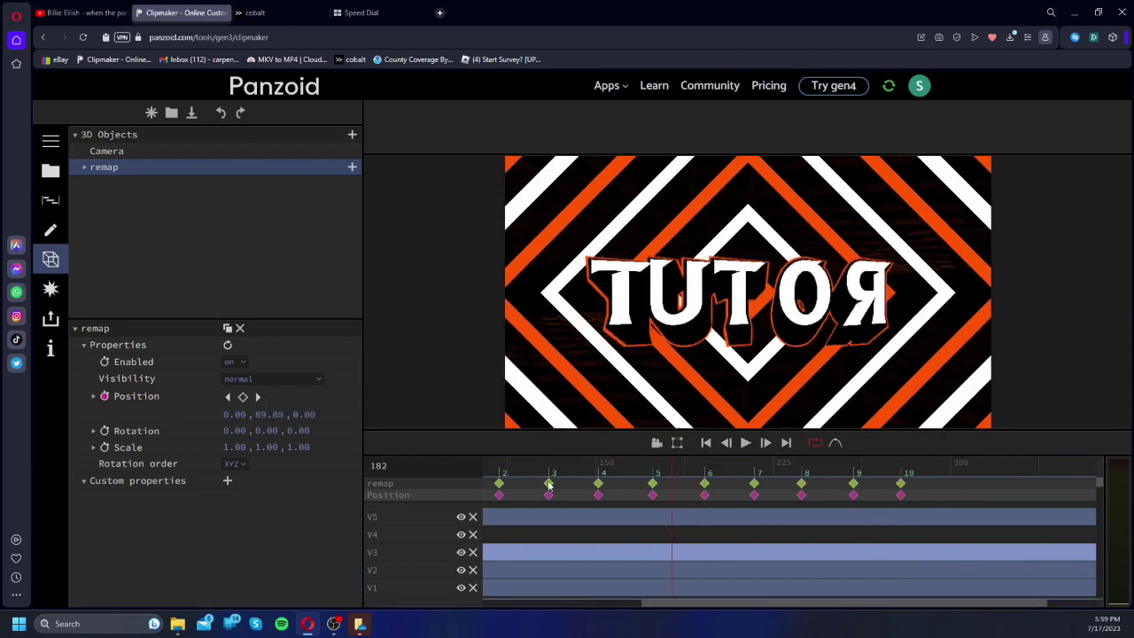
{"action": "key", "text": "space"}
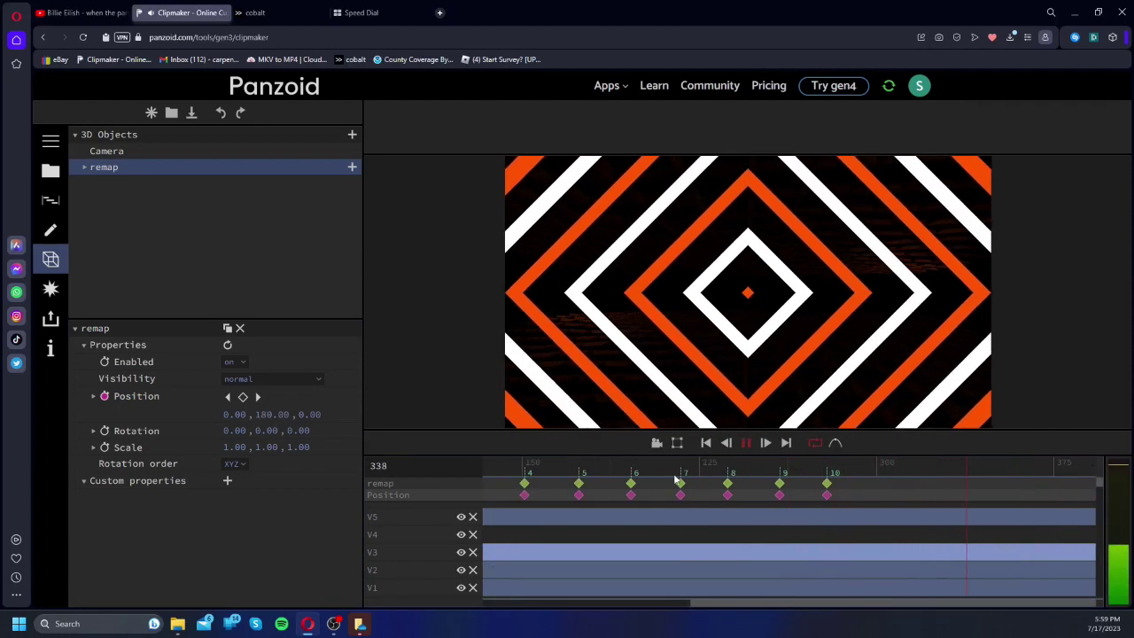
{"action": "left_click_drag", "start_coordinate": [664, 470], "coordinate": [484, 486]}
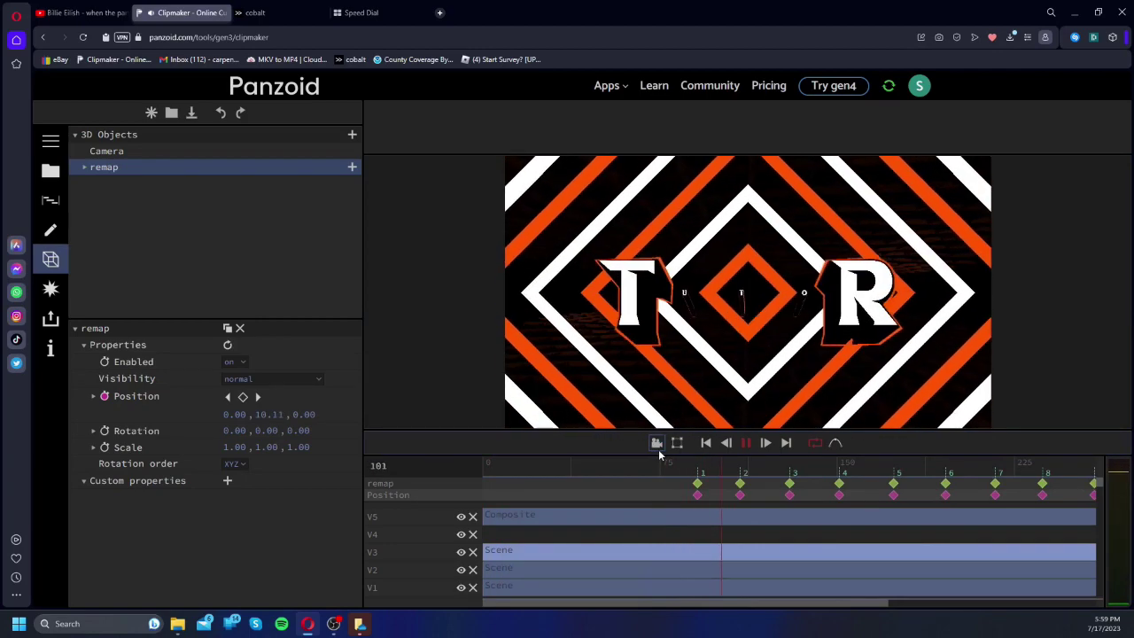
Step: Lower the V3 ring scene's opacity to 0.20 while previewing it behind the text
{"action": "left_click", "coordinate": [51, 231]}
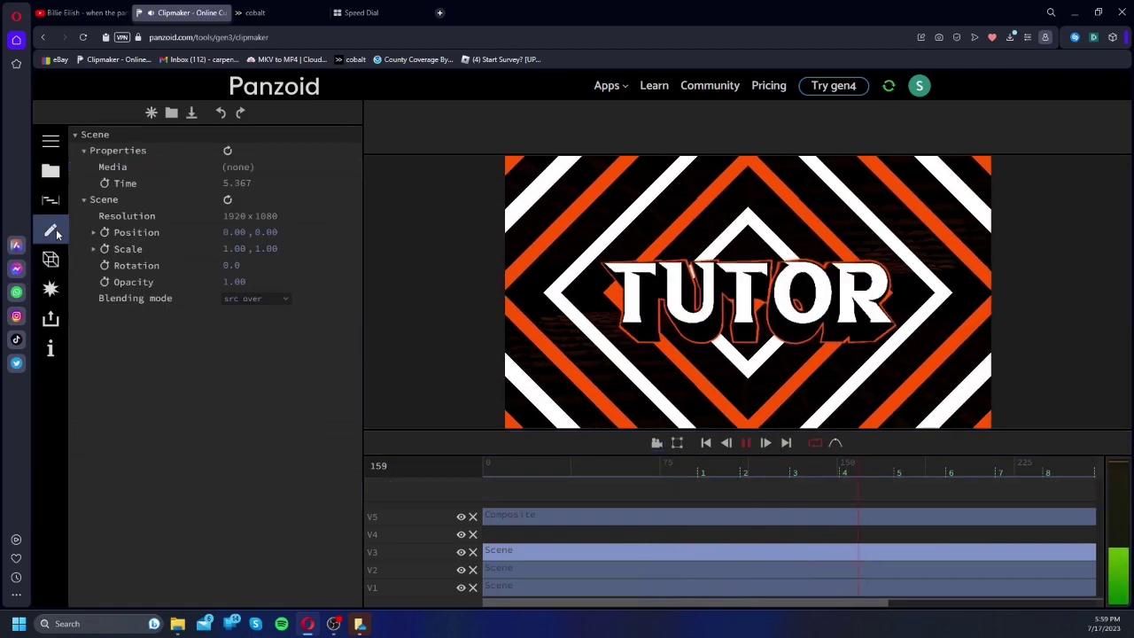
{"action": "mouse_move", "coordinate": [233, 283]}
{"action": "left_mouse_down"}
{"action": "mouse_move", "coordinate": [227, 473]}
{"action": "mouse_move", "coordinate": [231, 296]}
{"action": "left_mouse_up"}
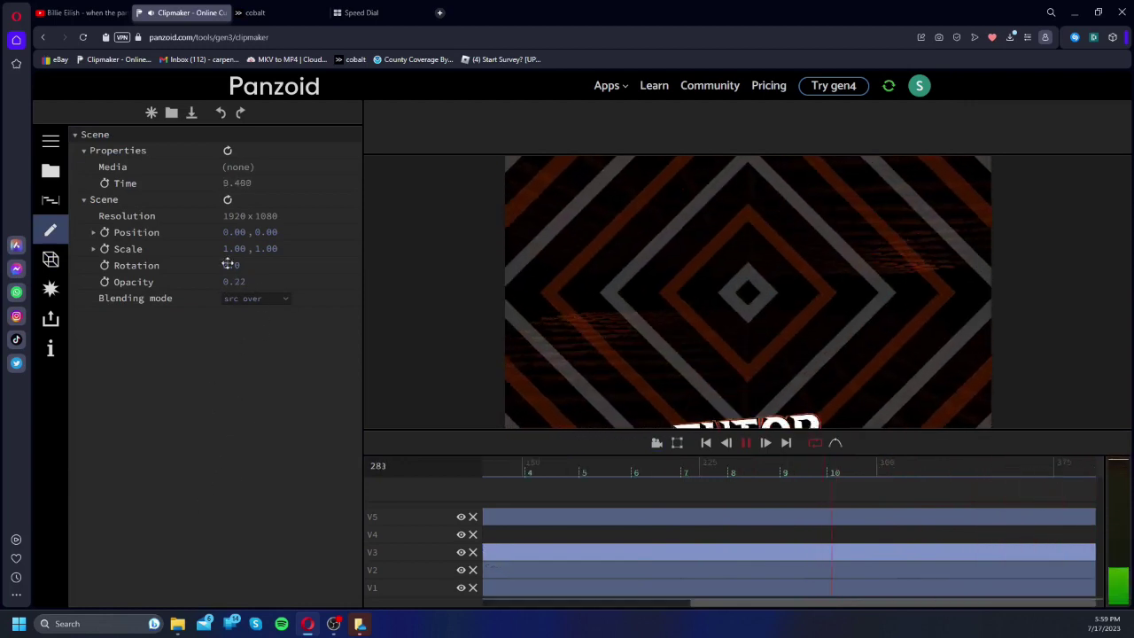
{"action": "left_click_drag", "start_coordinate": [233, 284], "coordinate": [233, 300]}
{"action": "left_click_drag", "start_coordinate": [558, 462], "coordinate": [419, 455]}
{"action": "left_click", "coordinate": [741, 444]}
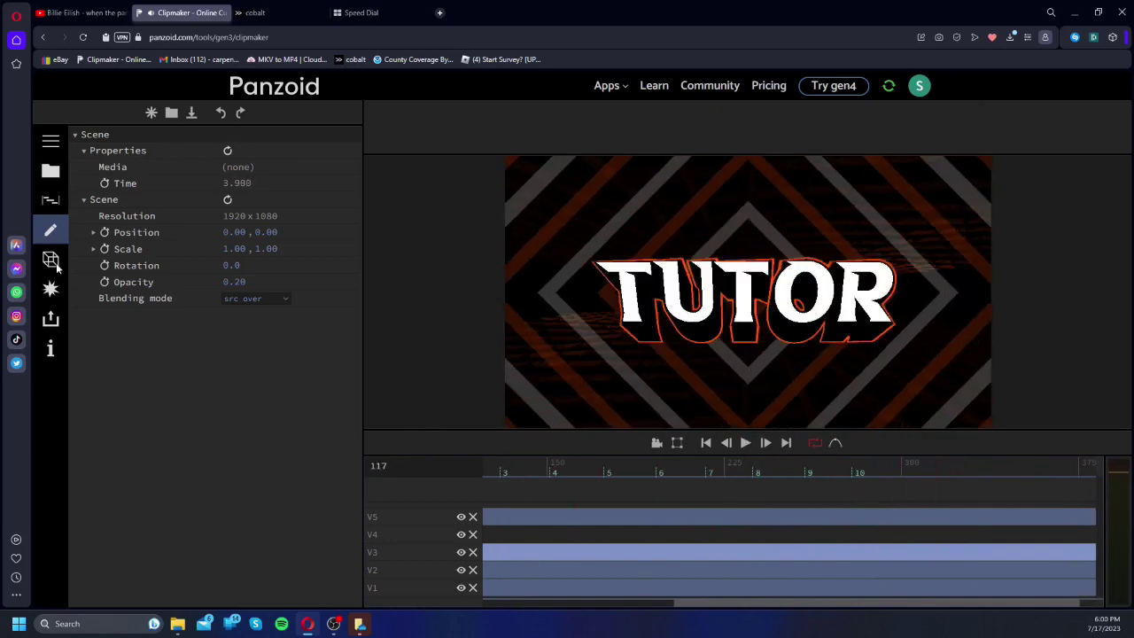
Step: Try the left + bottom mode on the ring scene's Mirror effect and switch it to right + bottom
{"action": "left_click", "coordinate": [51, 289]}
{"action": "left_click", "coordinate": [182, 153]}
{"action": "left_click", "coordinate": [257, 362]}
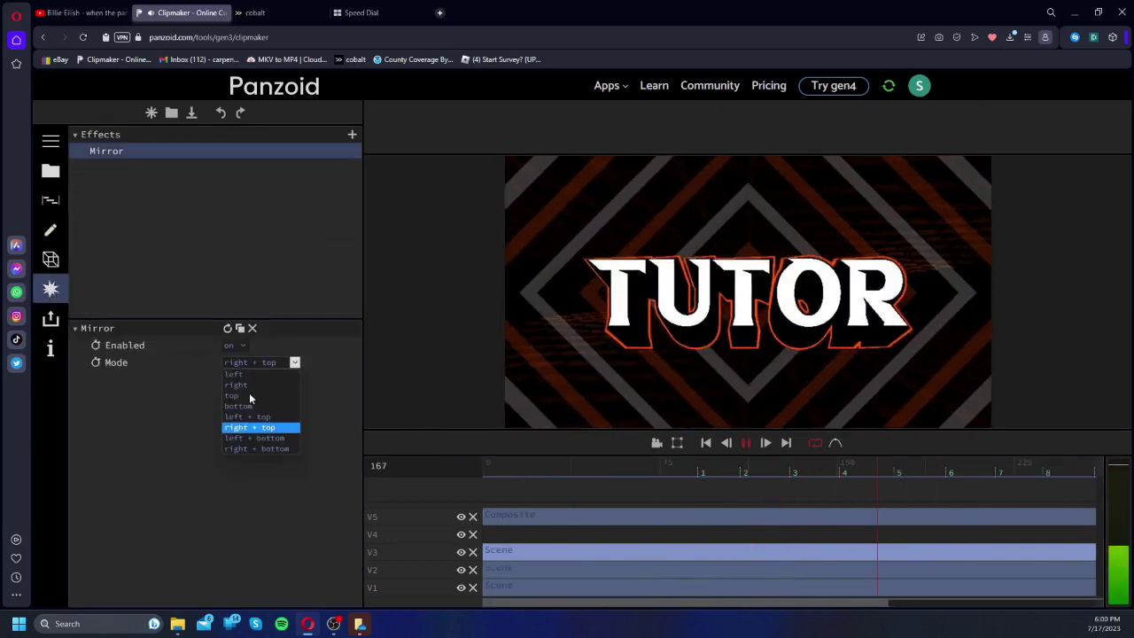
{"action": "left_click", "coordinate": [265, 439]}
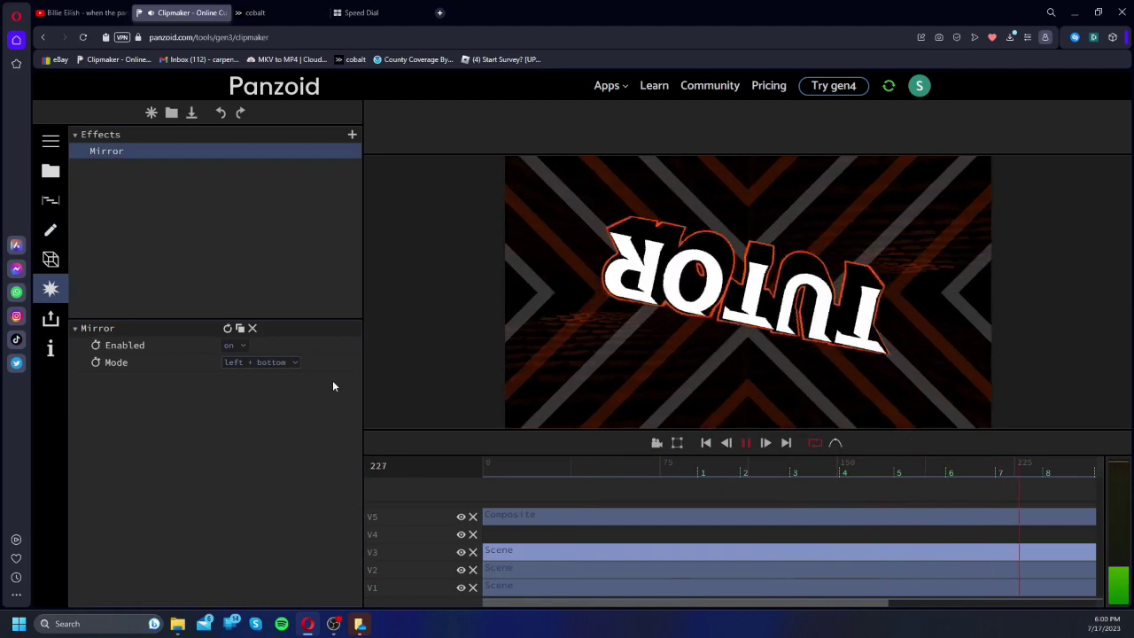
{"action": "left_click", "coordinate": [277, 362]}
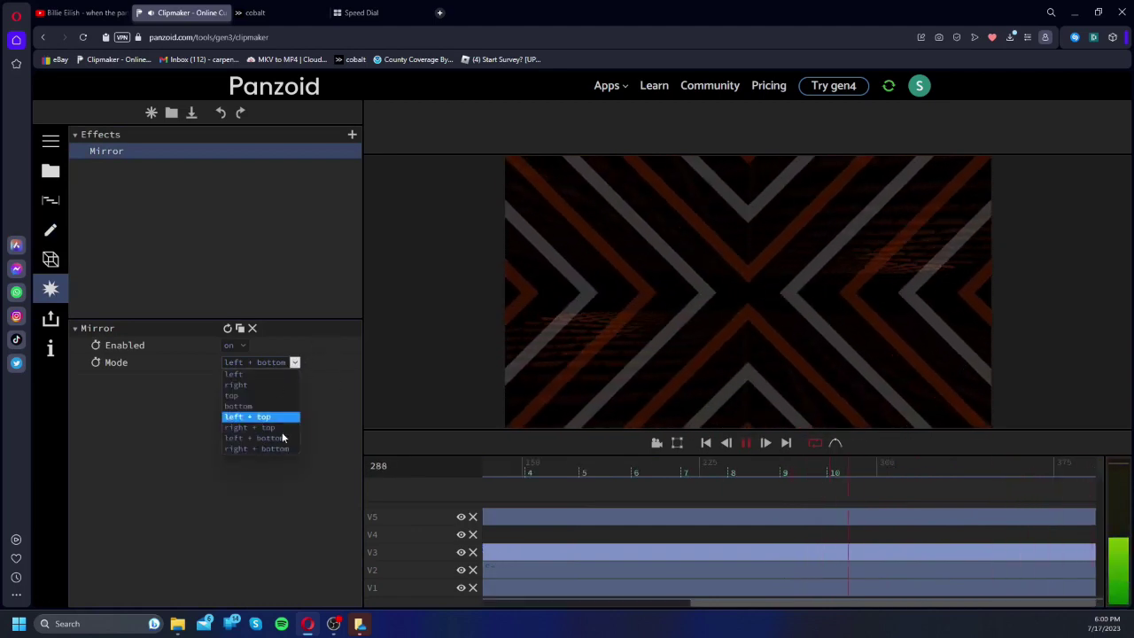
{"action": "left_click", "coordinate": [273, 450]}
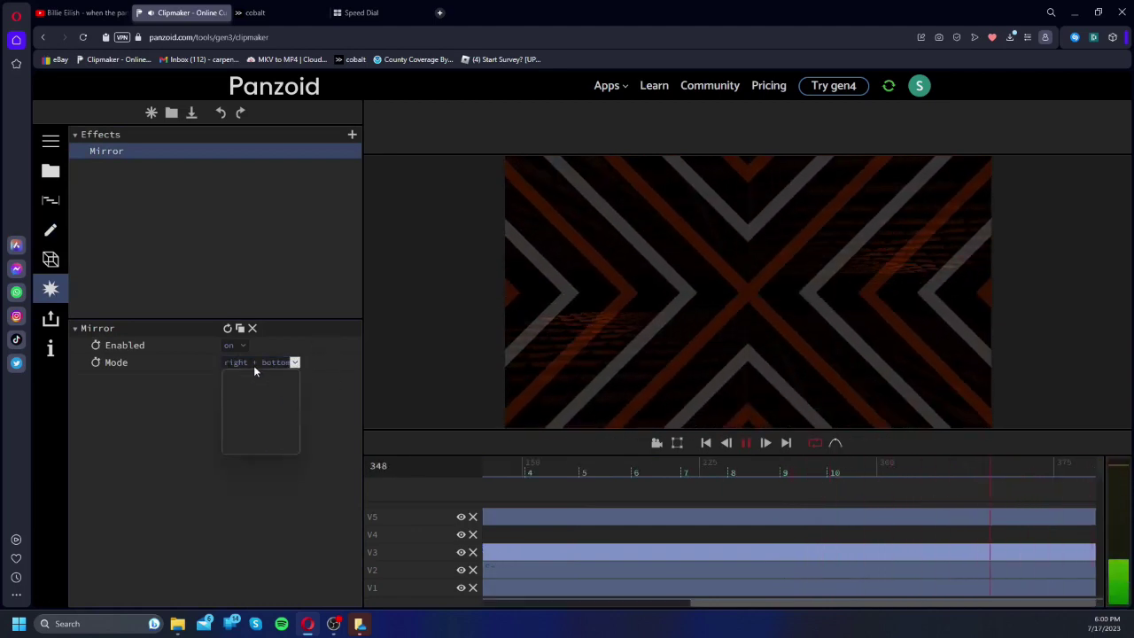
Step: Set the V3 ring scene's Mirror mode to left and return the playhead to frame 0
{"action": "left_click", "coordinate": [254, 364]}
{"action": "left_click", "coordinate": [254, 375]}
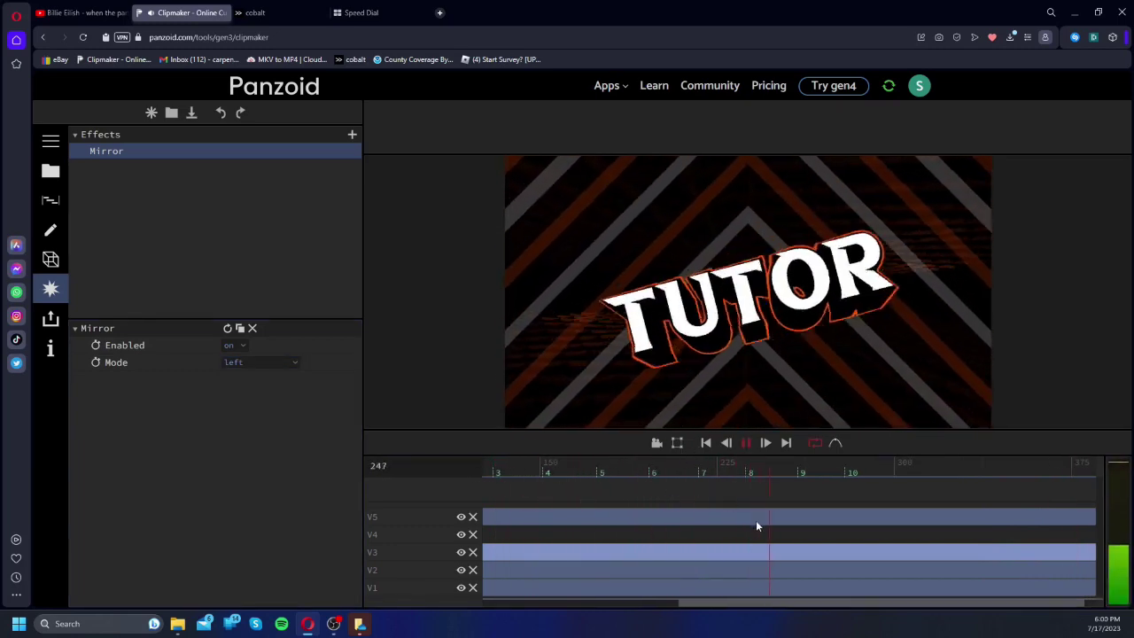
{"action": "left_click", "coordinate": [746, 445]}
{"action": "left_click_drag", "start_coordinate": [737, 463], "coordinate": [323, 450]}
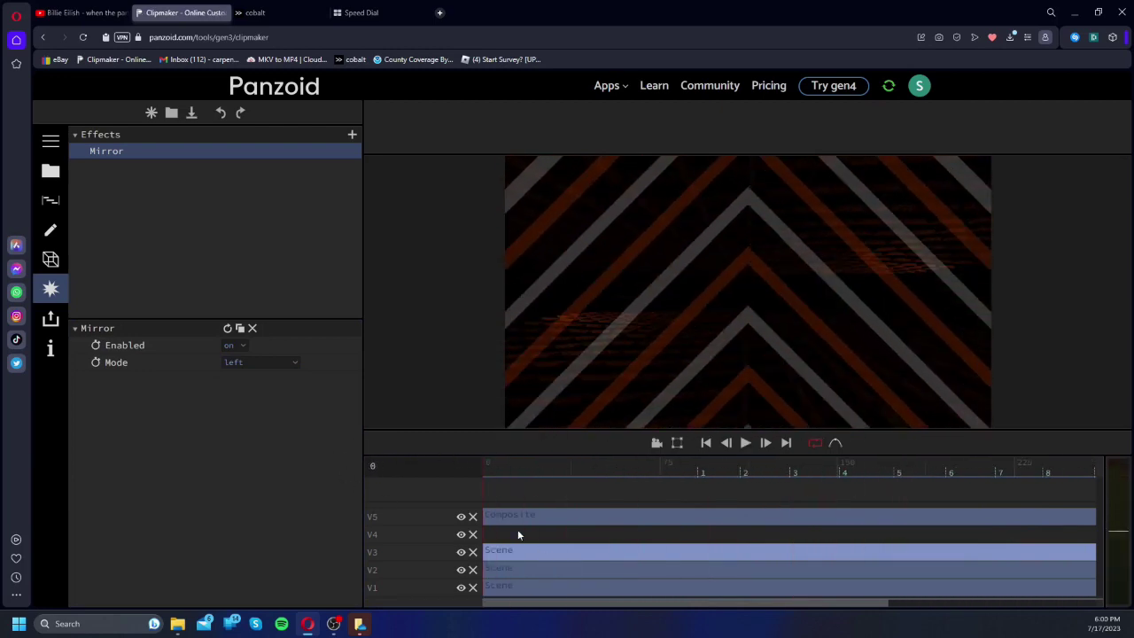
Step: Bring swirled burst.pz from the TechDZN Pack V1 shapes folder onto track V4 at marker 2
{"action": "left_click", "coordinate": [51, 170]}
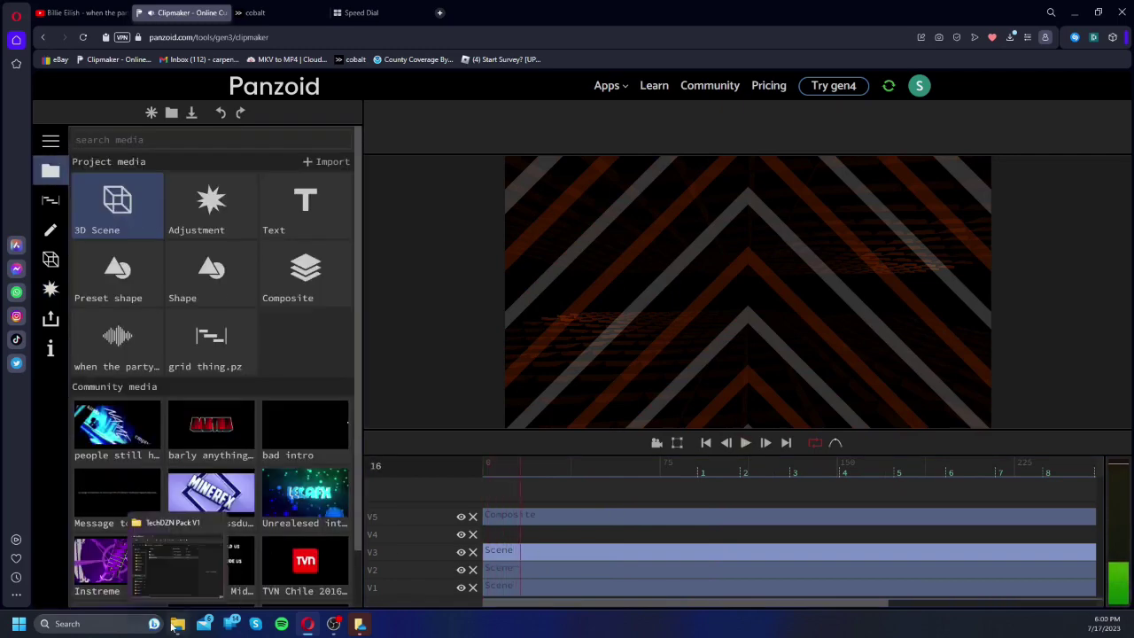
{"action": "left_click", "coordinate": [216, 605]}
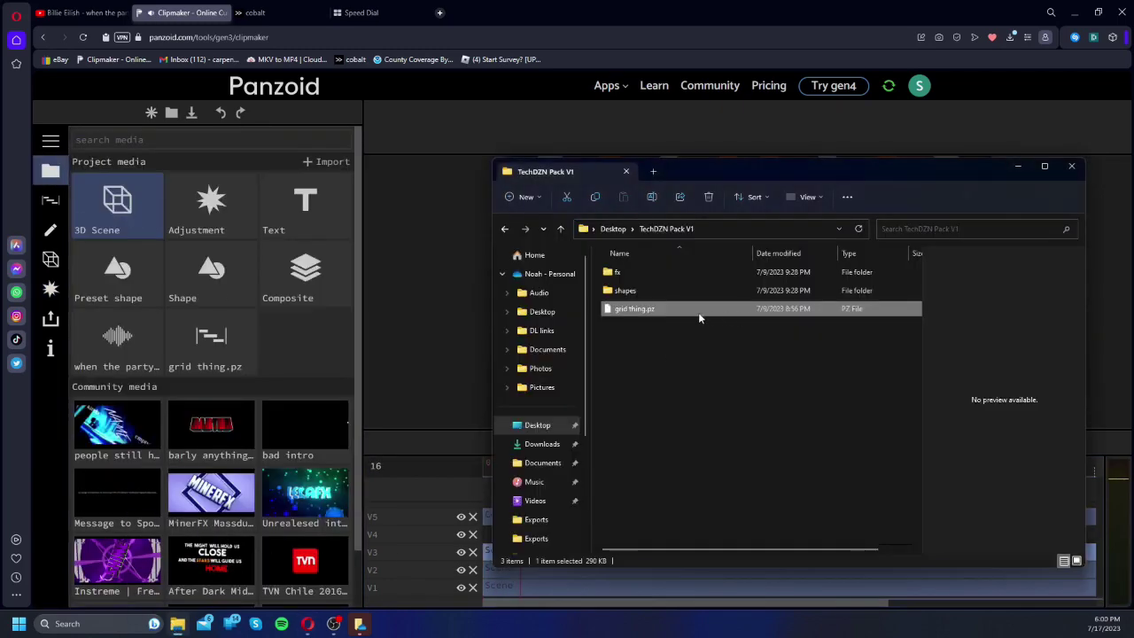
{"action": "double_click", "coordinate": [630, 290]}
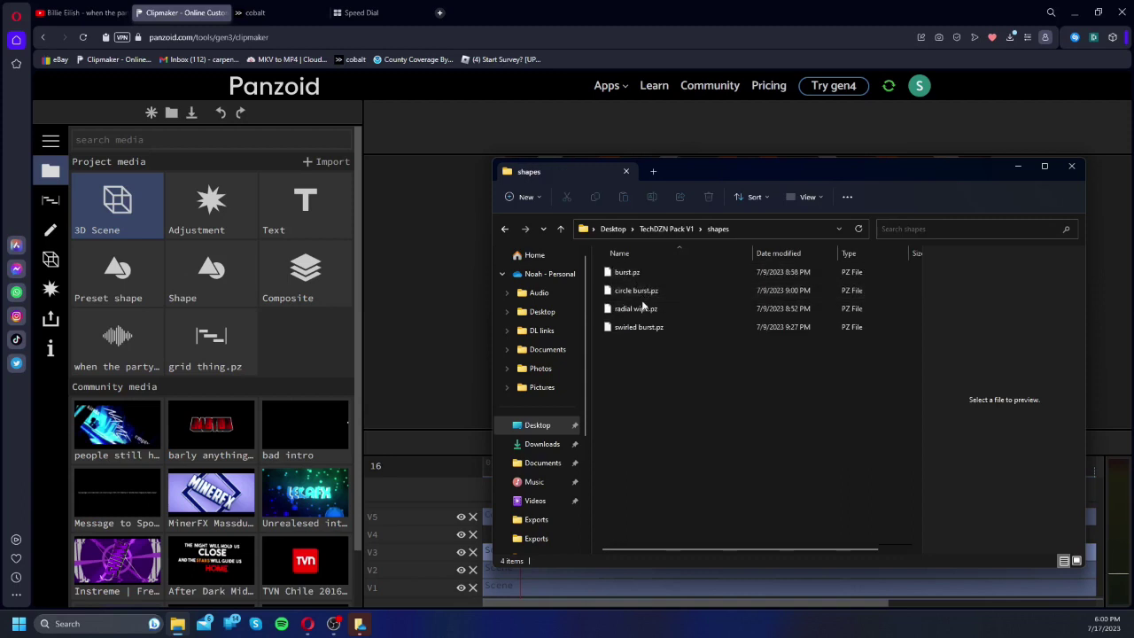
{"action": "left_click_drag", "start_coordinate": [636, 309], "coordinate": [754, 537]}
{"action": "left_click", "coordinate": [696, 470]}
Step: Play back the swirled burst around marker 2 and stop while it shows behind the text
{"action": "key", "text": "space"}
{"action": "key", "text": "space"}
{"action": "key", "text": "space"}
{"action": "key", "text": "space"}
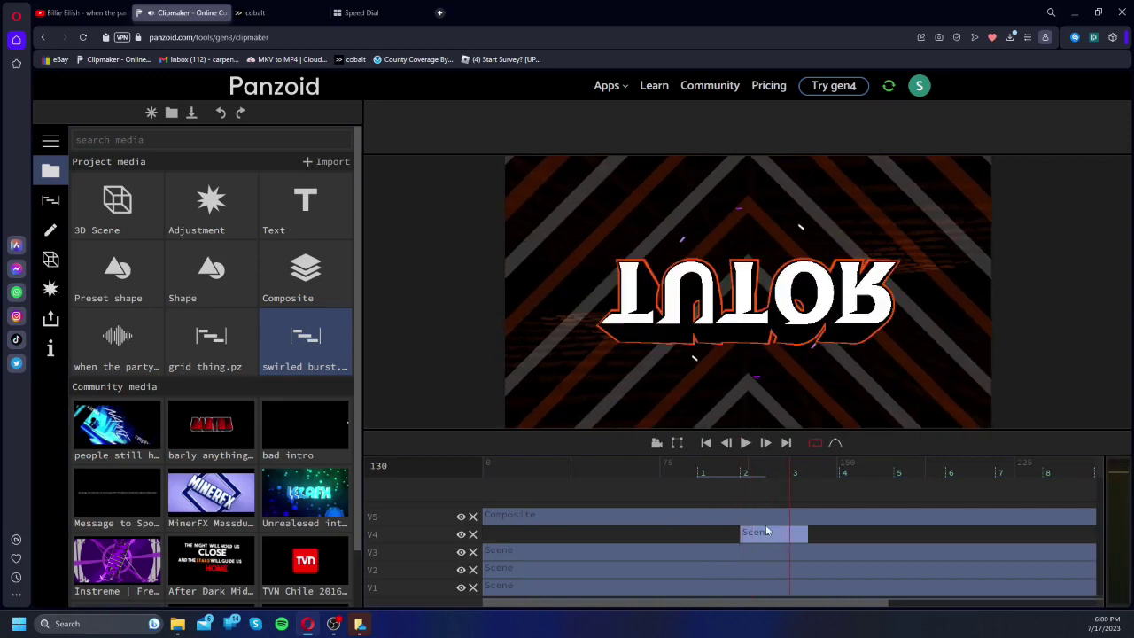
{"action": "left_click", "coordinate": [752, 468]}
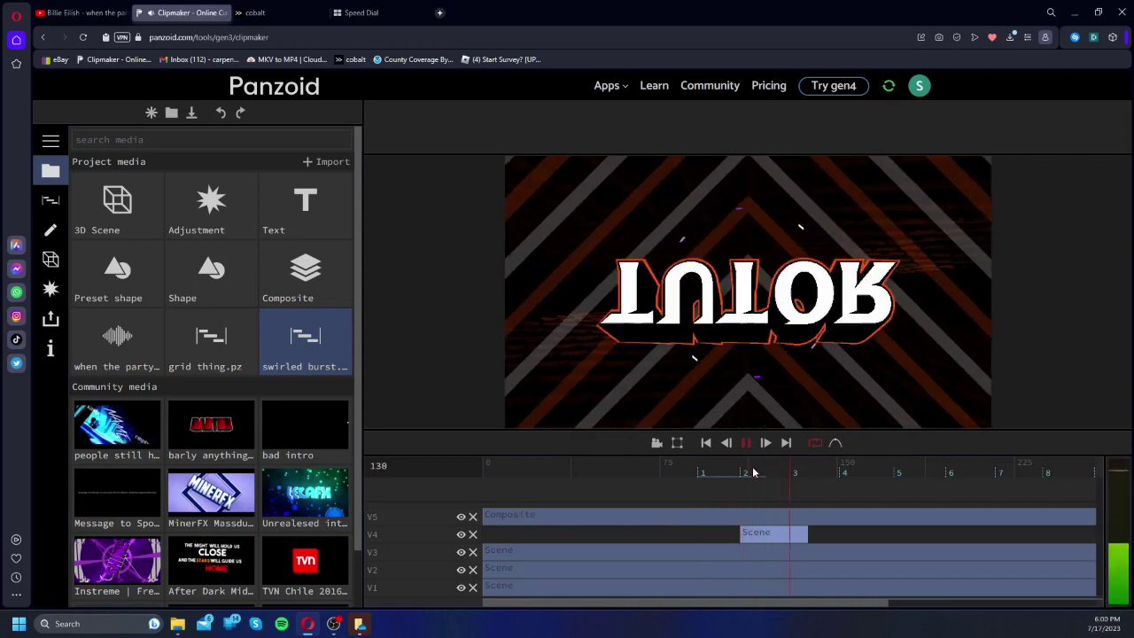
{"action": "key", "text": "space"}
{"action": "key", "text": "space"}
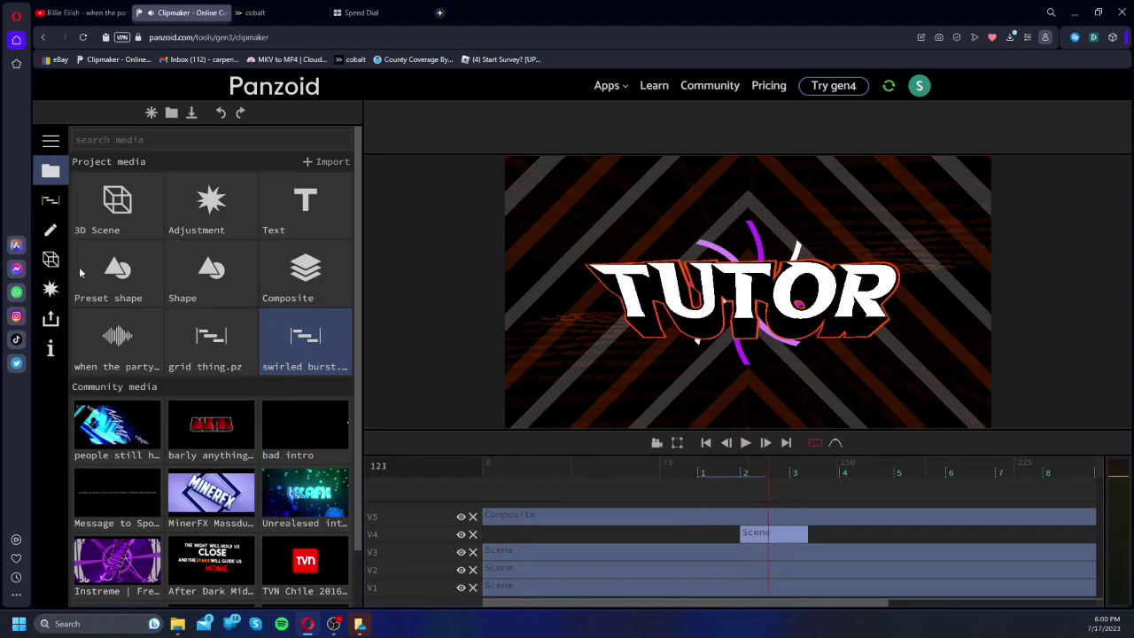
Step: Add a Colorize effect to the V4 burst scene and set its color to orange, rgb(255, 84, 0)
{"action": "left_click", "coordinate": [44, 287]}
{"action": "left_click", "coordinate": [354, 137]}
{"action": "type", "text": "colorize"}
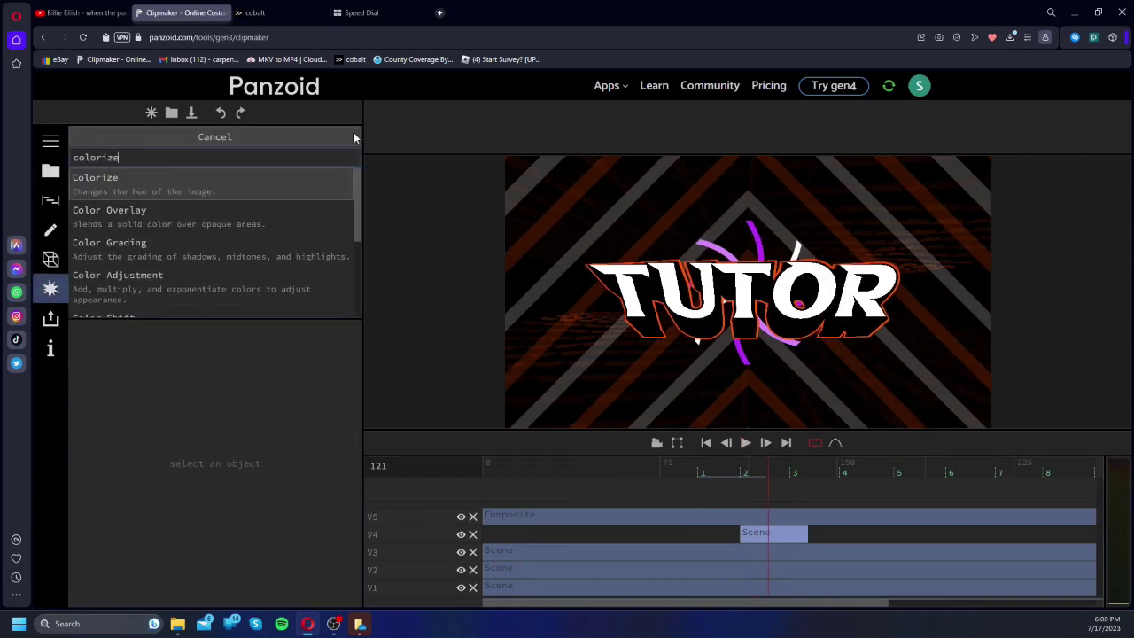
{"action": "key", "text": "Return"}
{"action": "left_click", "coordinate": [219, 183]}
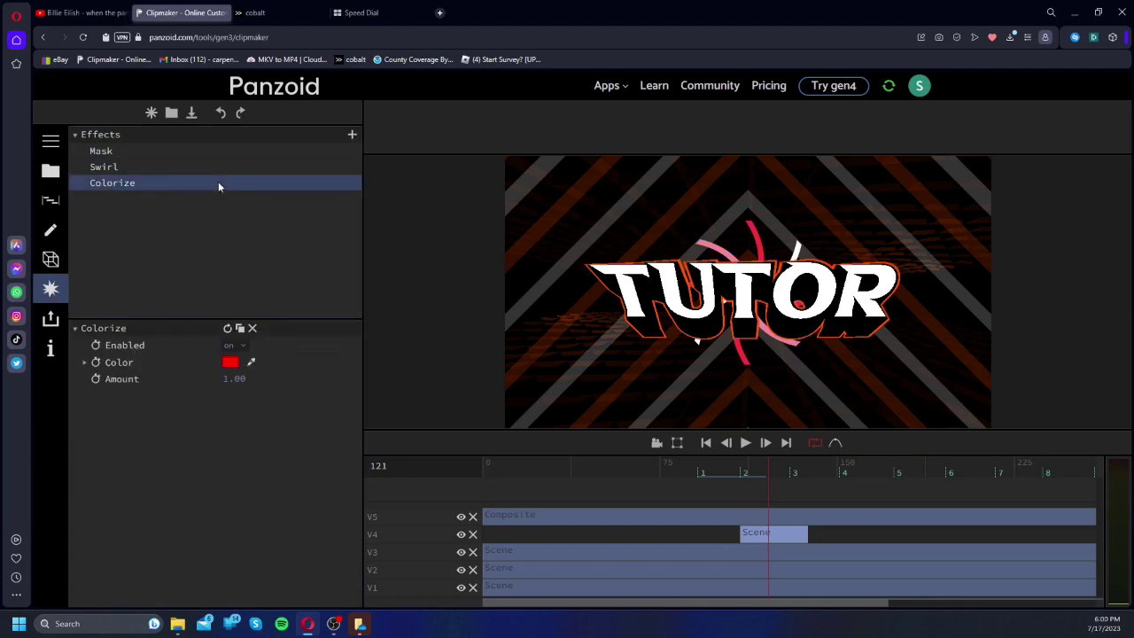
{"action": "left_click", "coordinate": [233, 362]}
{"action": "left_click", "coordinate": [439, 397]}
Step: Play back the orange burst behind the text from before marker 2 to marker 4
{"action": "left_click_drag", "start_coordinate": [780, 473], "coordinate": [705, 461]}
{"action": "key", "text": "space"}
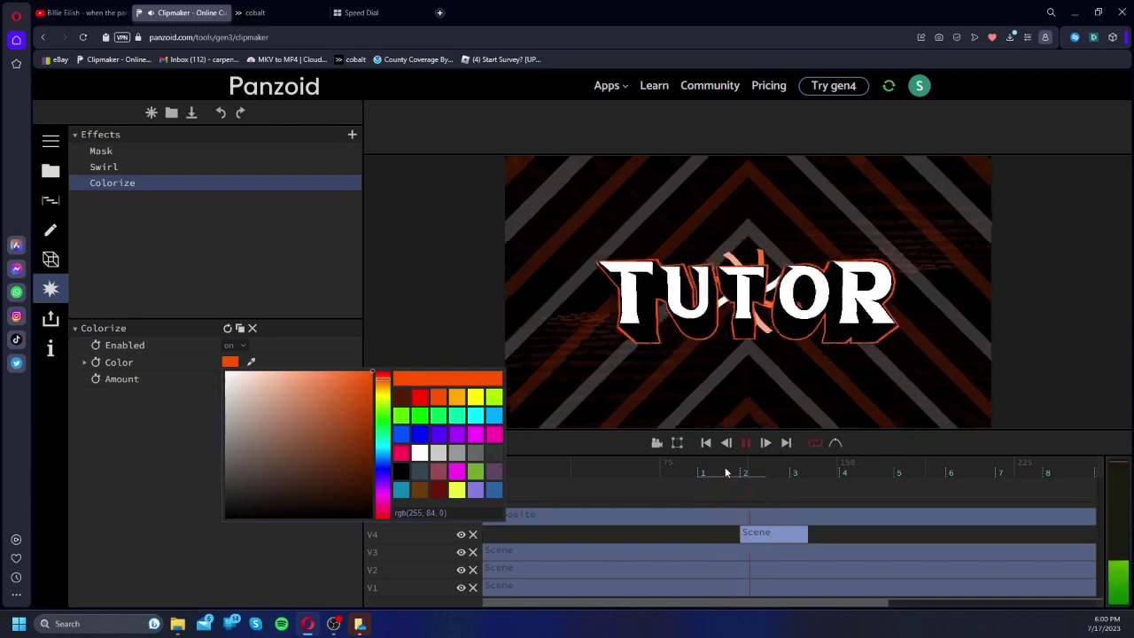
{"action": "left_click", "coordinate": [726, 470]}
{"action": "key", "text": "space"}
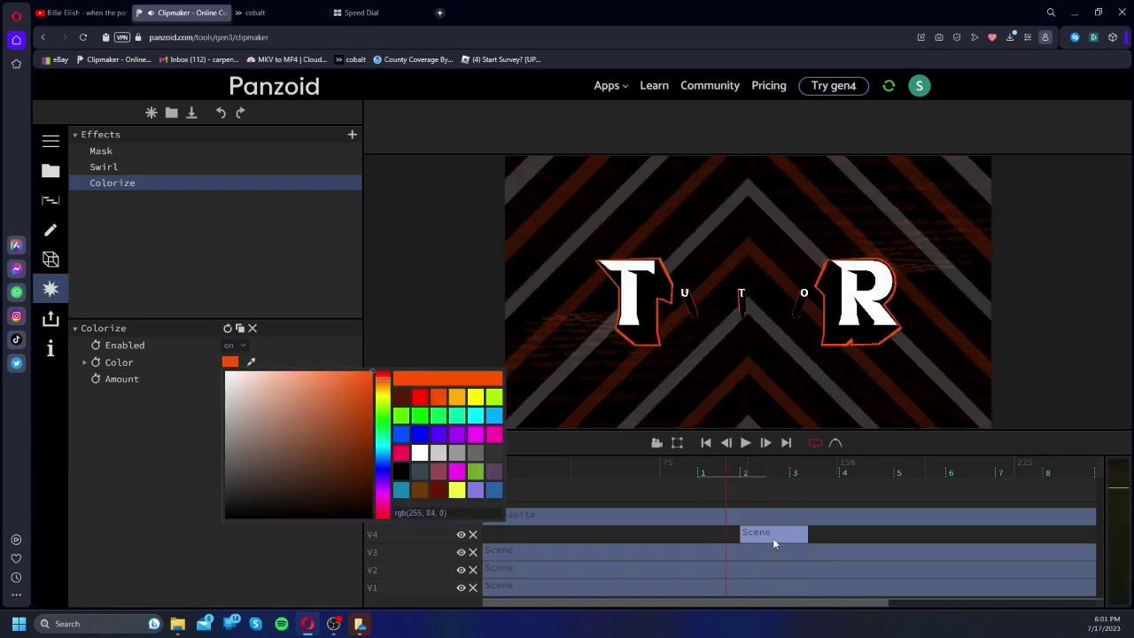
{"action": "left_click", "coordinate": [763, 463]}
{"action": "key", "text": "space"}
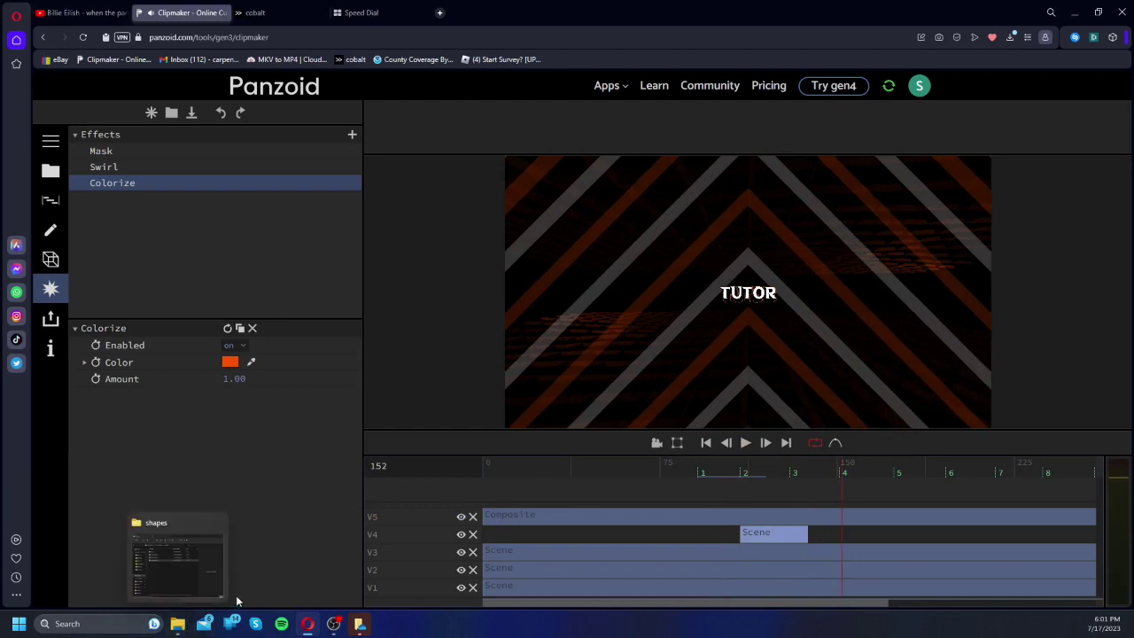
Step: Check the burst through the free camera and in playback, and delete its scene from V4
{"action": "left_click", "coordinate": [50, 170]}
{"action": "key", "text": "space"}
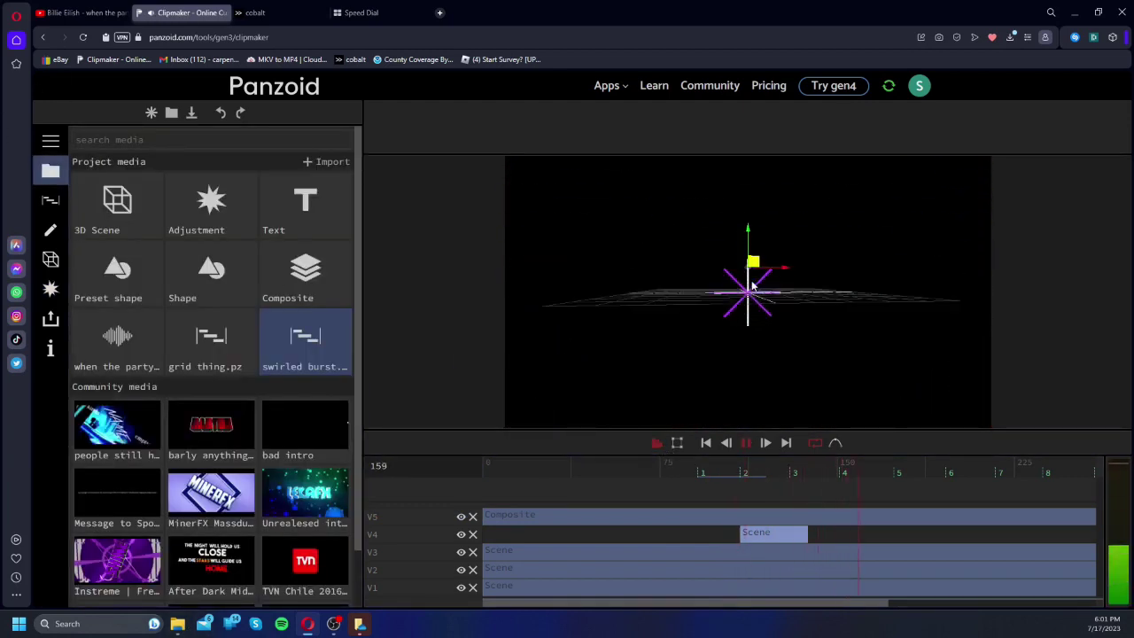
{"action": "key", "text": "space"}
{"action": "left_click", "coordinate": [658, 441]}
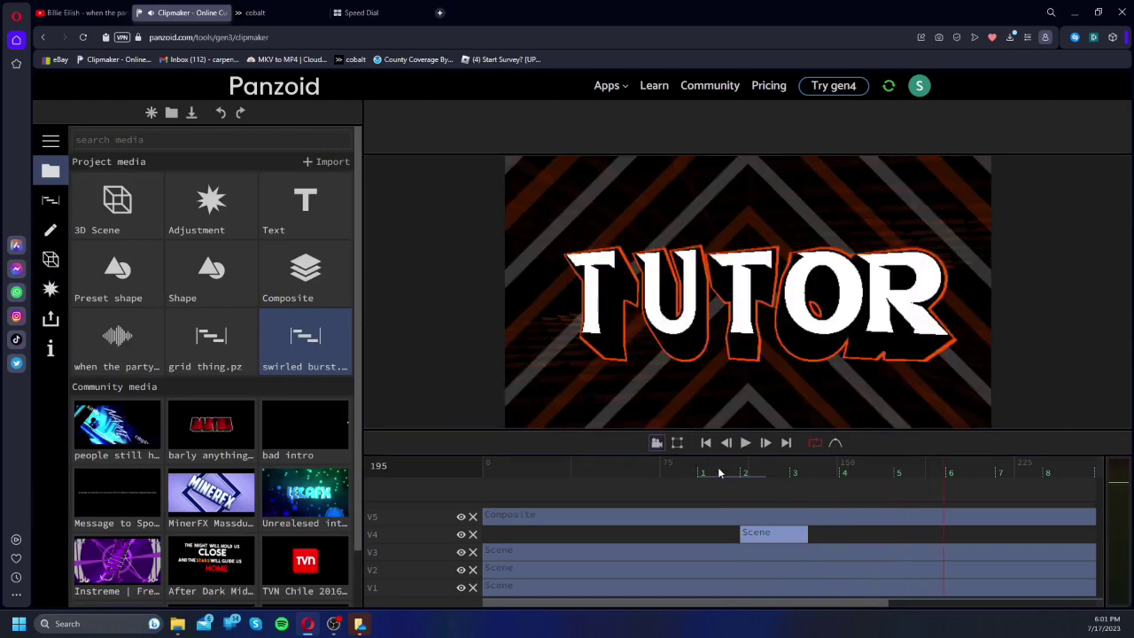
{"action": "left_click", "coordinate": [716, 466]}
{"action": "key", "text": "space"}
{"action": "key", "text": "space"}
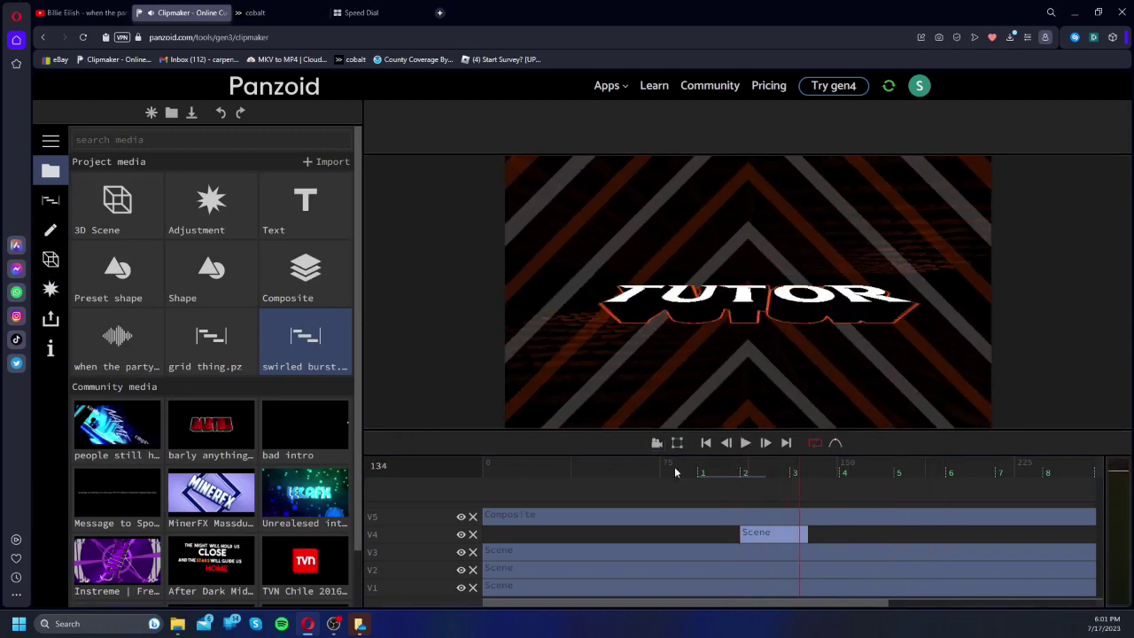
{"action": "key", "text": "Delete"}
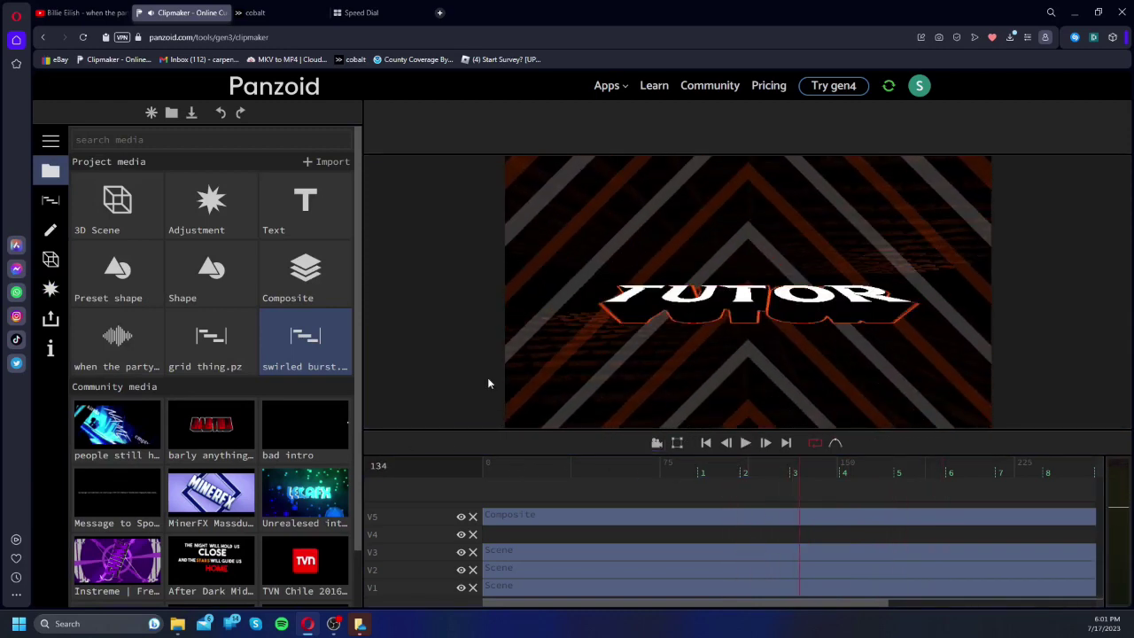
Step: Place a new 3D scene on track V4 starting at marker 2 and set the playhead to its start at frame 109
{"action": "left_click", "coordinate": [129, 205]}
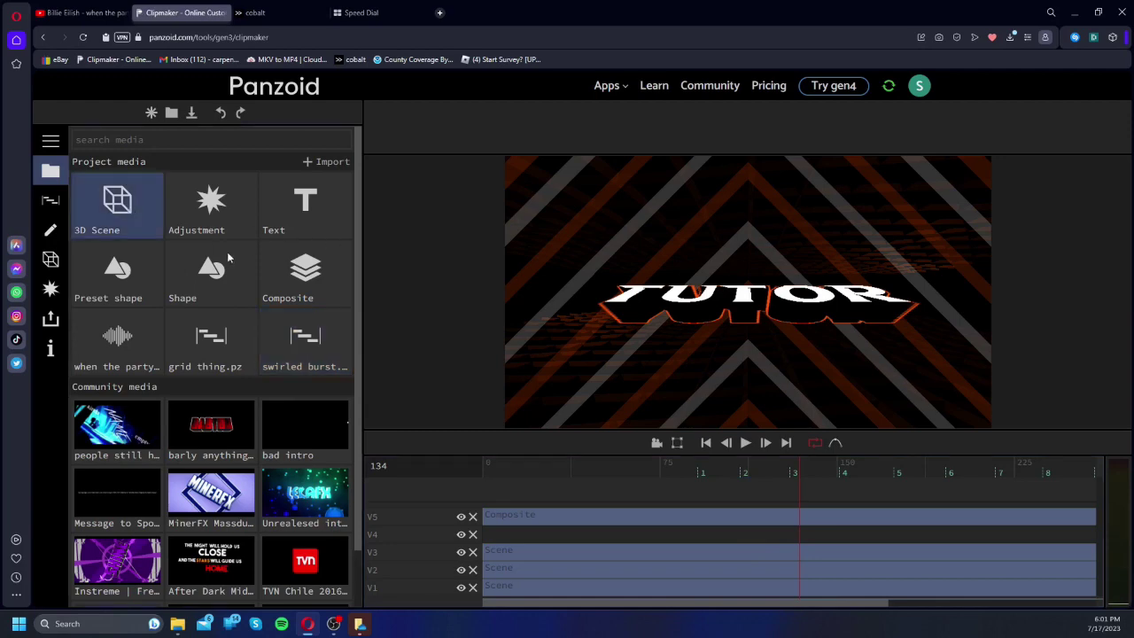
{"action": "left_click_drag", "start_coordinate": [124, 218], "coordinate": [742, 536]}
{"action": "left_click", "coordinate": [740, 472]}
{"action": "left_click_drag", "start_coordinate": [741, 472], "coordinate": [799, 501]}
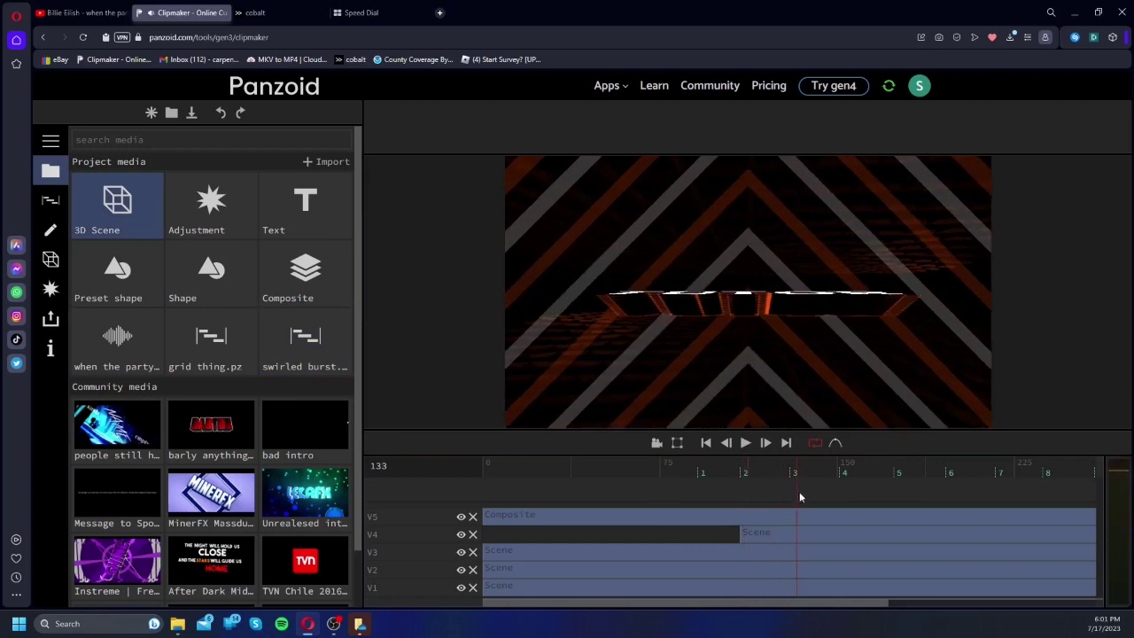
{"action": "left_click", "coordinate": [781, 526]}
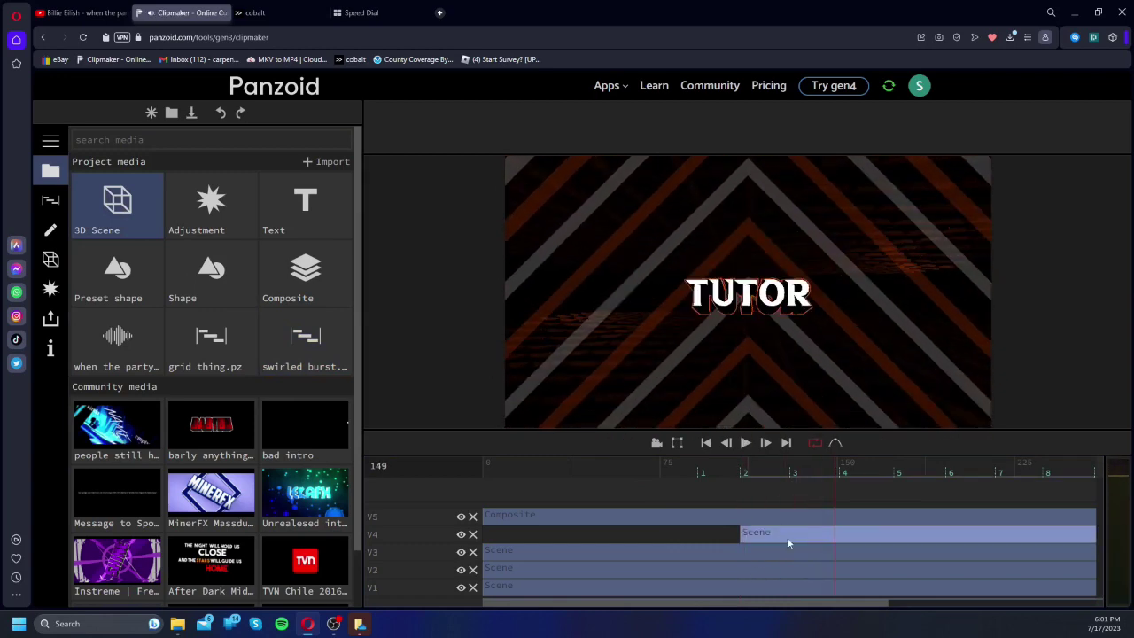
{"action": "left_click_drag", "start_coordinate": [827, 472], "coordinate": [535, 474]}
Step: Add a circle shape to the V4 scene with a radius of 180 and a detail of 1
{"action": "left_click", "coordinate": [52, 260]}
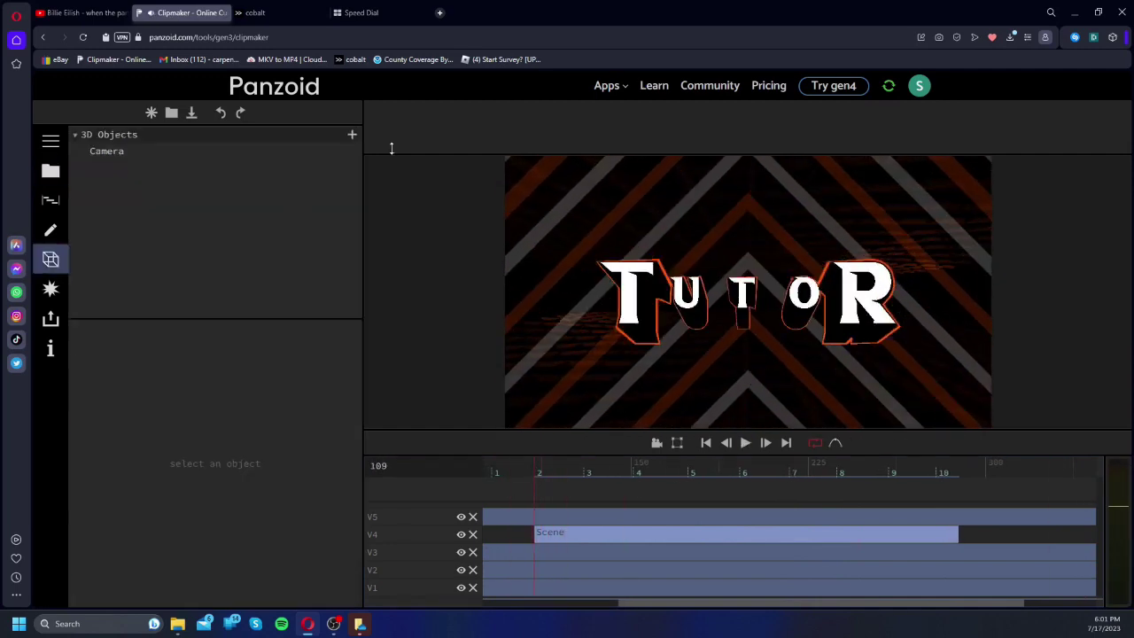
{"action": "left_click", "coordinate": [357, 133]}
{"action": "left_click", "coordinate": [233, 203]}
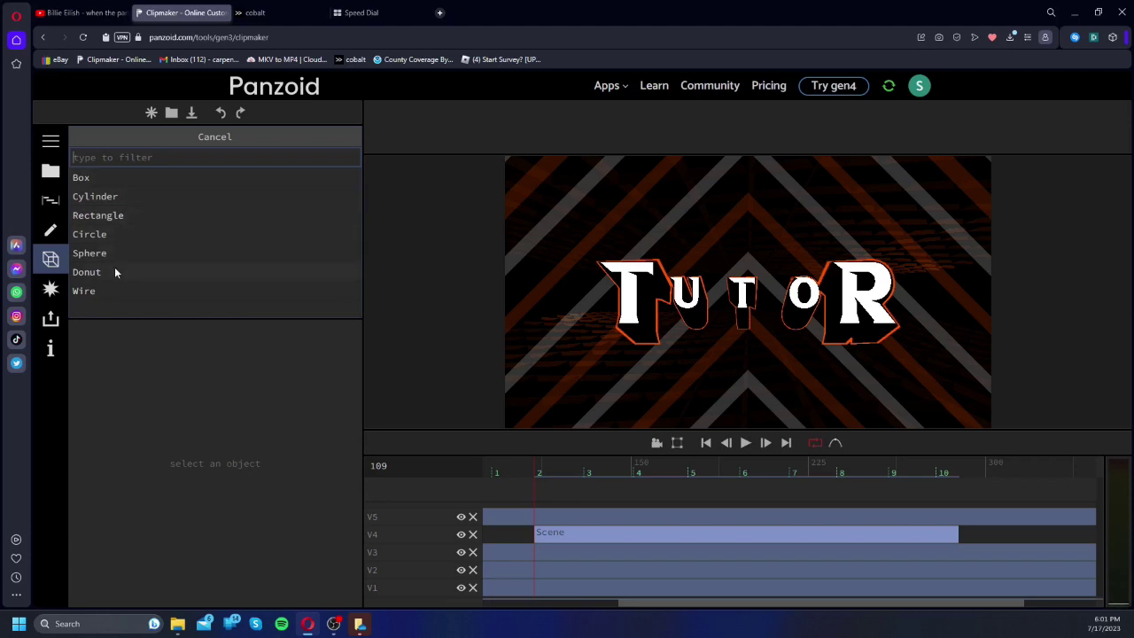
{"action": "left_click", "coordinate": [117, 233]}
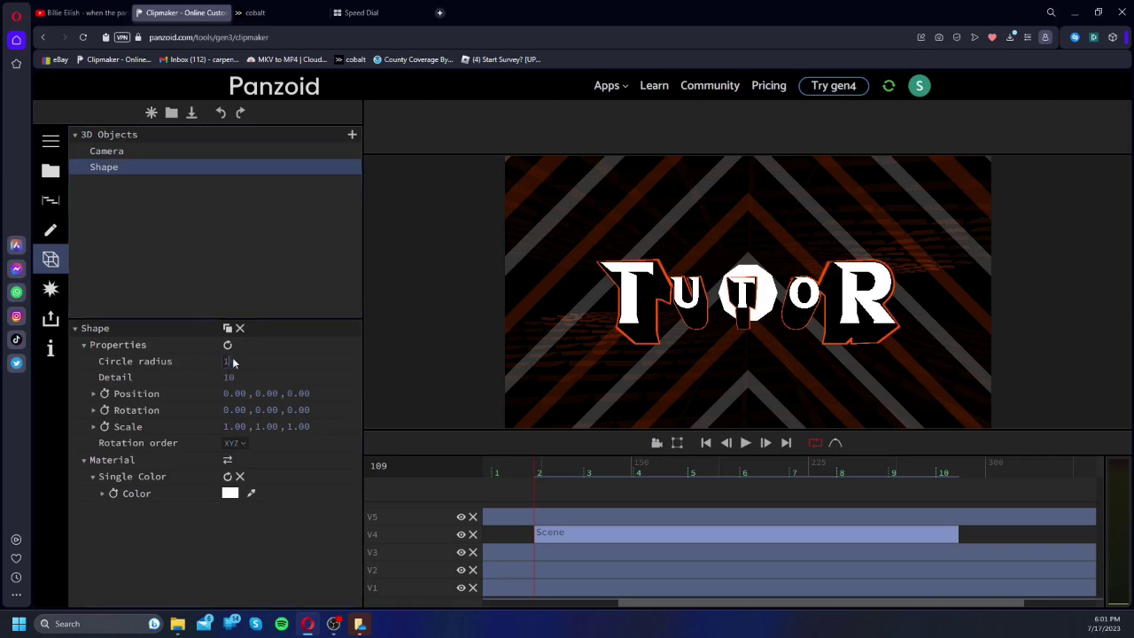
{"action": "type", "text": "0"}
{"action": "left_click", "coordinate": [229, 377]}
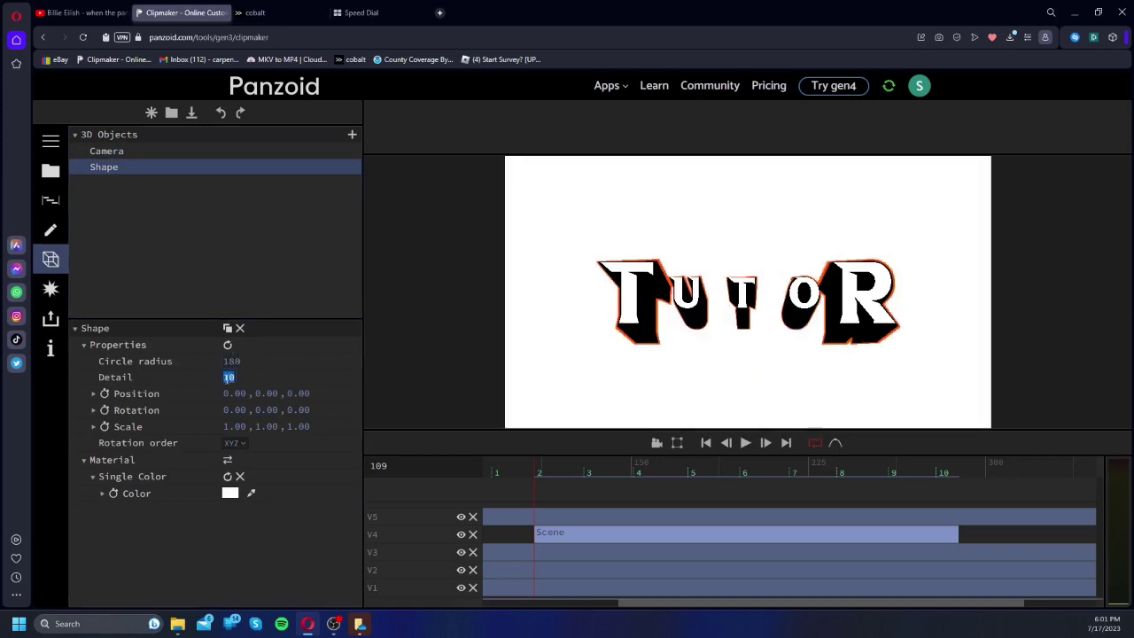
{"action": "key", "text": "Return"}
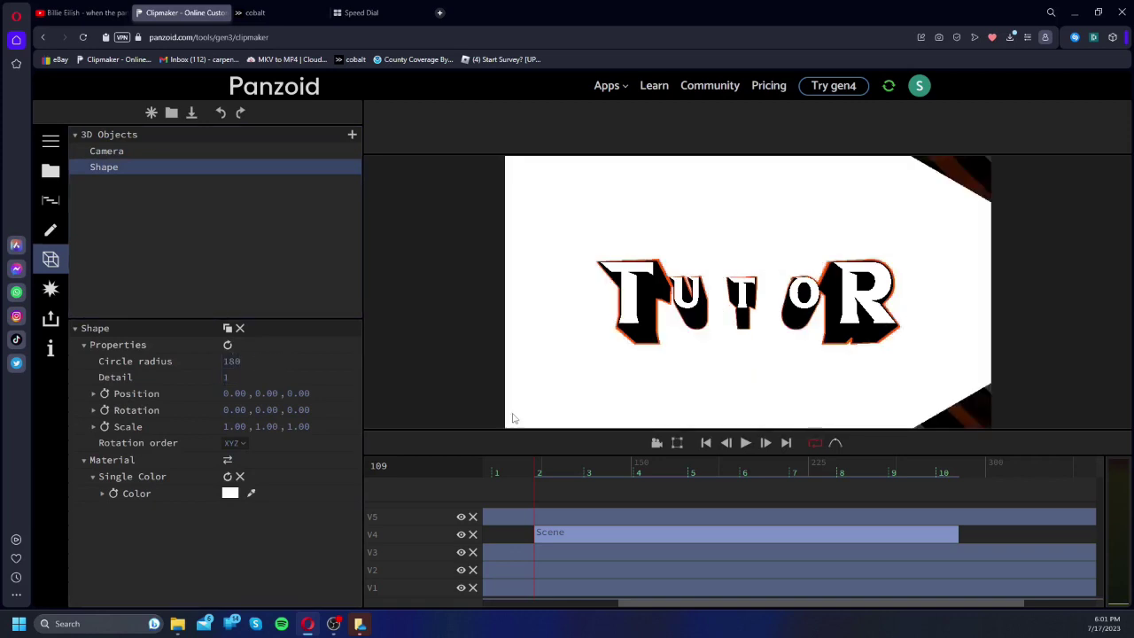
Step: Set the triangle shape's X position to -135 so that its tip sits at the scene's centre
{"action": "left_click", "coordinate": [656, 441]}
{"action": "left_click_drag", "start_coordinate": [808, 298], "coordinate": [533, 295]}
{"action": "scroll", "coordinate": [703, 311], "scroll_direction": "up", "scroll_amount": 5}
{"action": "left_click_drag", "start_coordinate": [702, 310], "coordinate": [750, 295]}
{"action": "left_click_drag", "start_coordinate": [263, 390], "coordinate": [242, 395]}
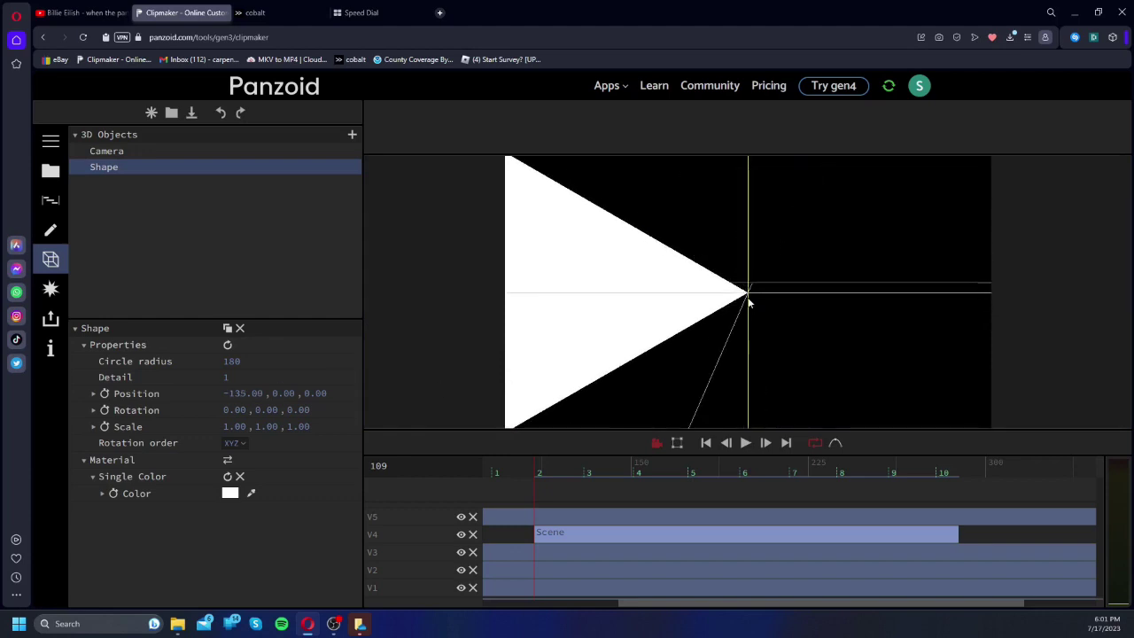
{"action": "left_click", "coordinate": [657, 441]}
{"action": "left_click", "coordinate": [226, 327]}
{"action": "left_click", "coordinate": [138, 185]}
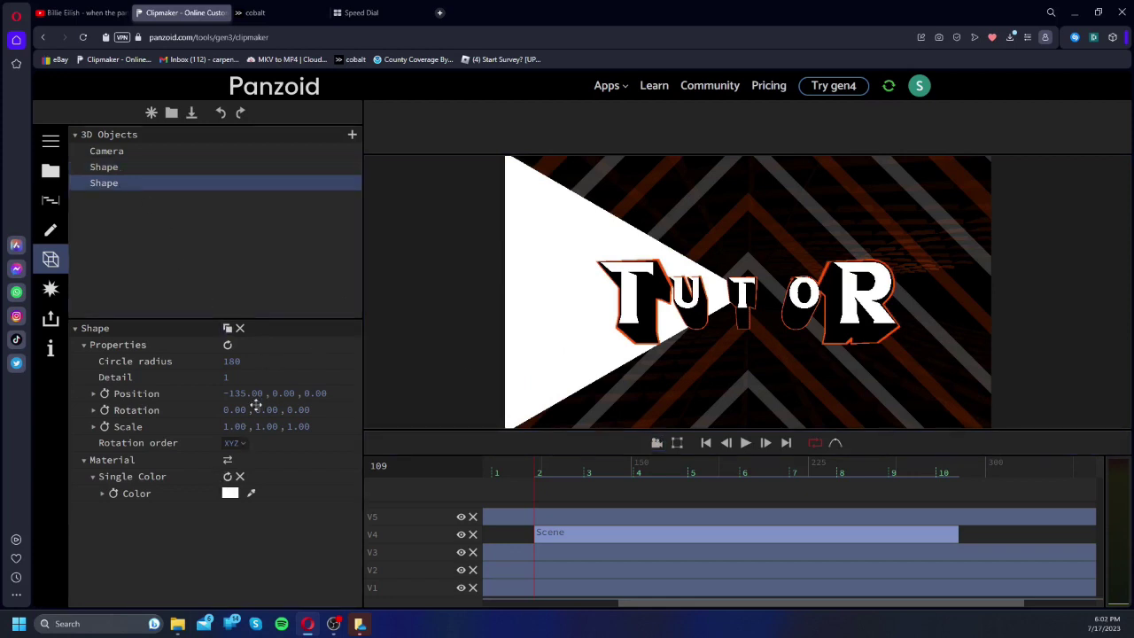
{"action": "left_click", "coordinate": [240, 329]}
Step: Add a group to the V4 scene and nest the triangle shape inside it
{"action": "left_click", "coordinate": [348, 135]}
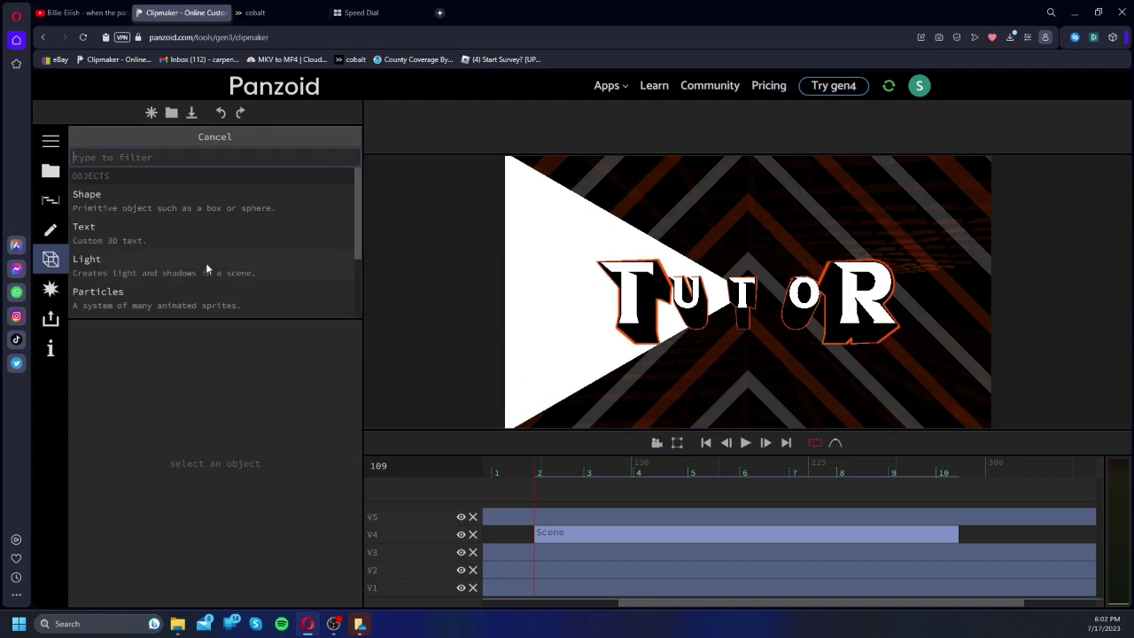
{"action": "scroll", "coordinate": [160, 271], "scroll_direction": "down", "scroll_amount": 2}
{"action": "left_click", "coordinate": [111, 242]}
{"action": "left_click_drag", "start_coordinate": [104, 169], "coordinate": [100, 183]}
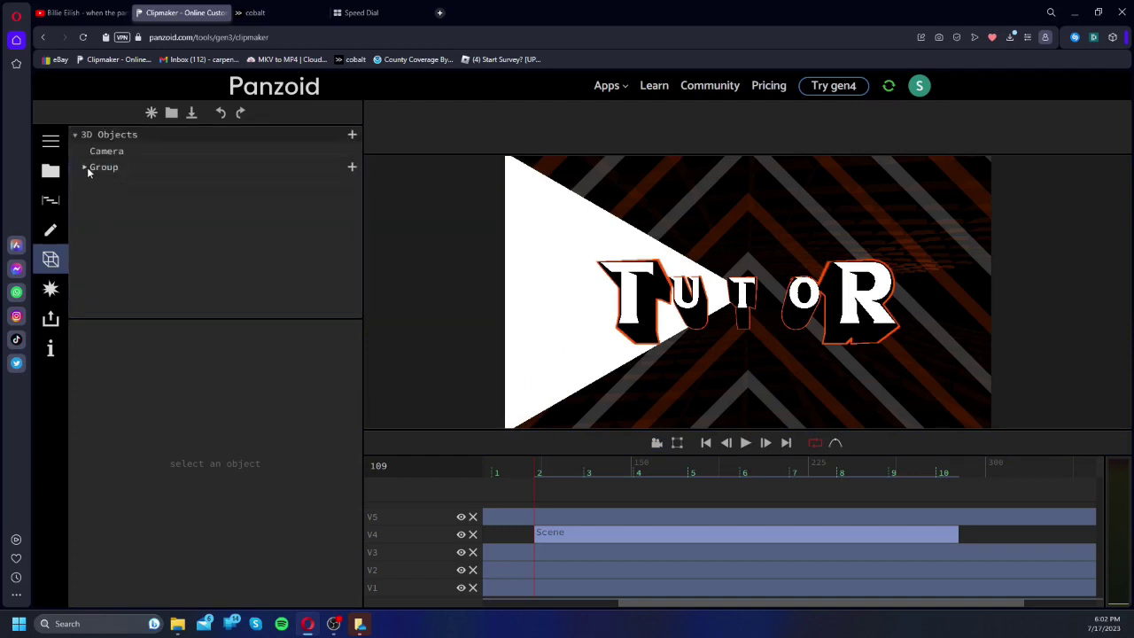
{"action": "left_click", "coordinate": [90, 170]}
Step: Duplicate the triangle's group and set the copy's Z rotation to 180
{"action": "left_click", "coordinate": [227, 328]}
{"action": "left_click", "coordinate": [102, 185]}
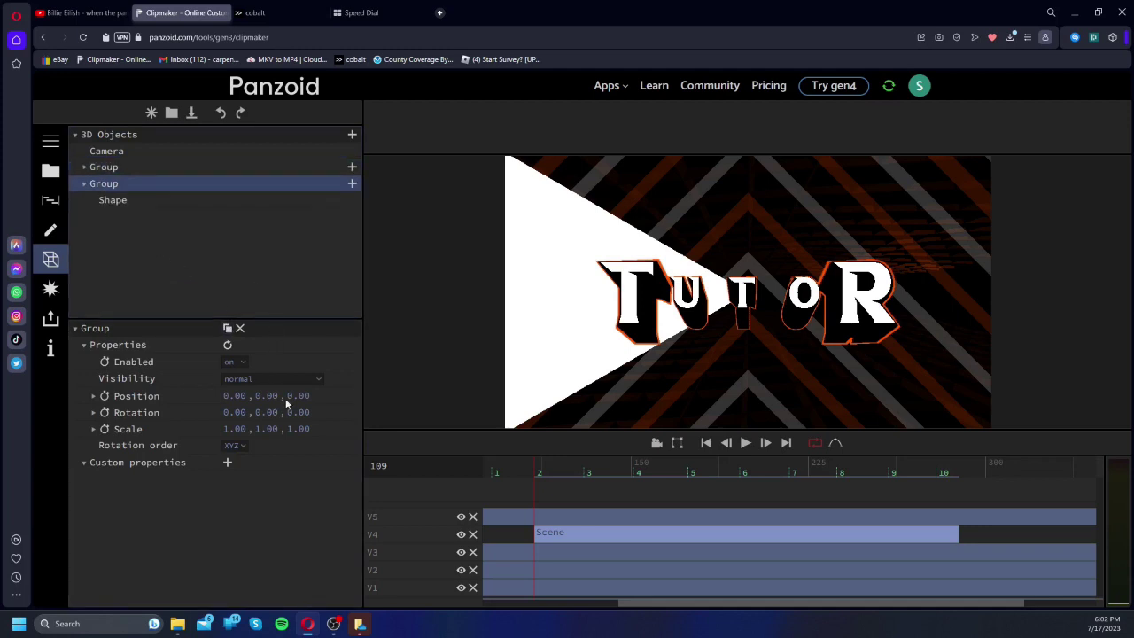
{"action": "left_click", "coordinate": [304, 412]}
{"action": "type", "text": "180"}
{"action": "left_click", "coordinate": [313, 487]}
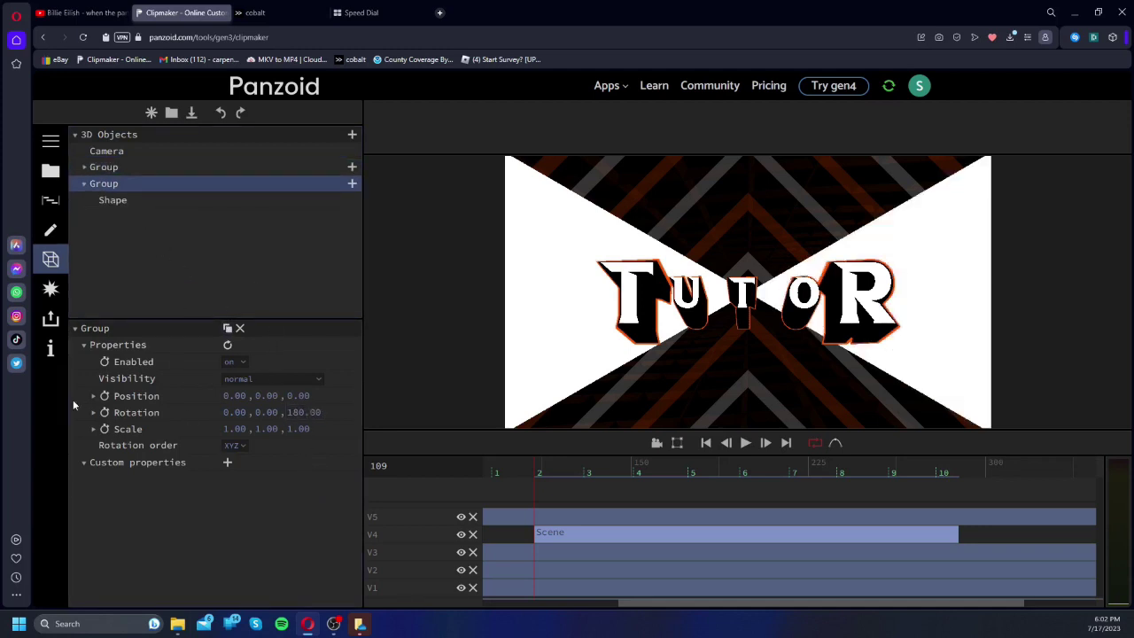
Step: Add another group and nest both triangle groups inside it
{"action": "left_click", "coordinate": [351, 135]}
{"action": "scroll", "coordinate": [219, 285], "scroll_direction": "down", "scroll_amount": 1}
{"action": "left_click", "coordinate": [127, 248]}
{"action": "mouse_move", "coordinate": [110, 180]}
{"action": "left_mouse_down"}
{"action": "mouse_move", "coordinate": [104, 216]}
{"action": "mouse_move", "coordinate": [95, 183]}
{"action": "left_mouse_up"}
{"action": "left_click", "coordinate": [85, 167]}
{"action": "left_click", "coordinate": [101, 167]}
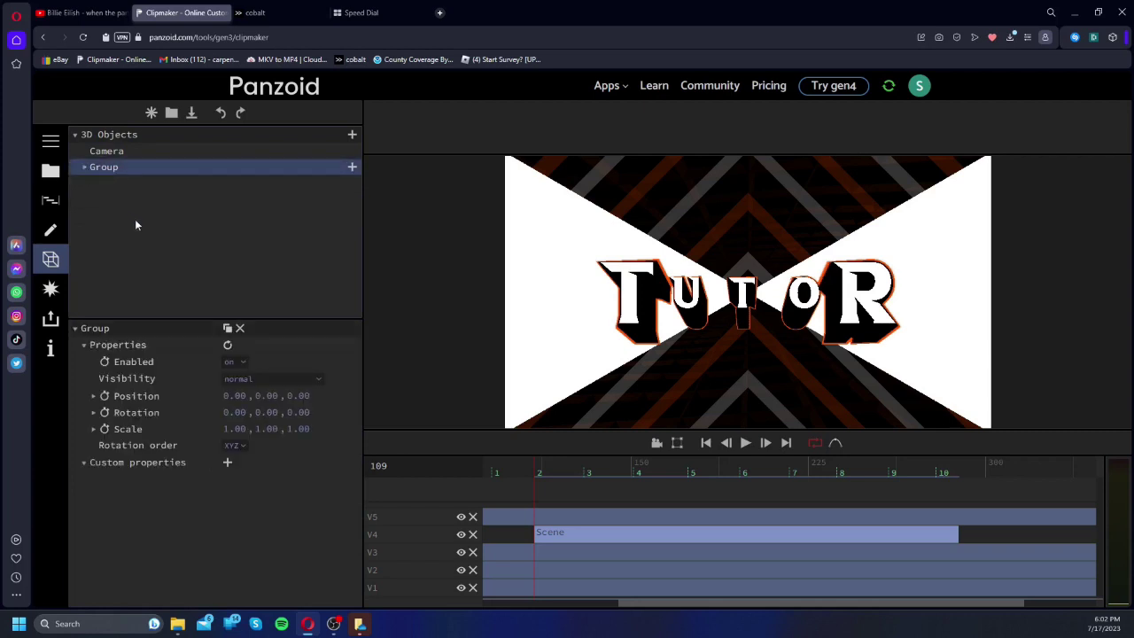
Step: Set the outer group's X scale to about 3.447 and its Y scale to 1
{"action": "left_click", "coordinate": [97, 428]}
{"action": "left_click", "coordinate": [102, 431]}
{"action": "left_click", "coordinate": [93, 429]}
{"action": "left_click_drag", "start_coordinate": [228, 445], "coordinate": [1129, 427]}
{"action": "left_click_drag", "start_coordinate": [228, 447], "coordinate": [403, 480]}
{"action": "left_click_drag", "start_coordinate": [303, 487], "coordinate": [1, 459]}
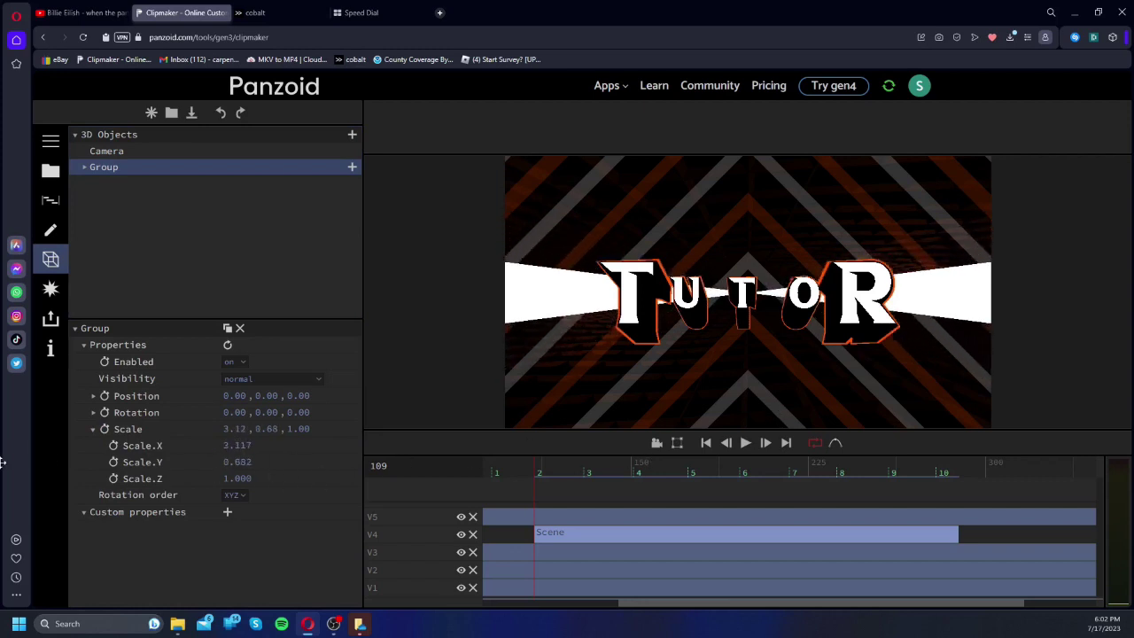
{"action": "left_click_drag", "start_coordinate": [69, 469], "coordinate": [432, 448]}
{"action": "left_click", "coordinate": [248, 464]}
{"action": "type", "text": "1"}
{"action": "key", "text": "Return"}
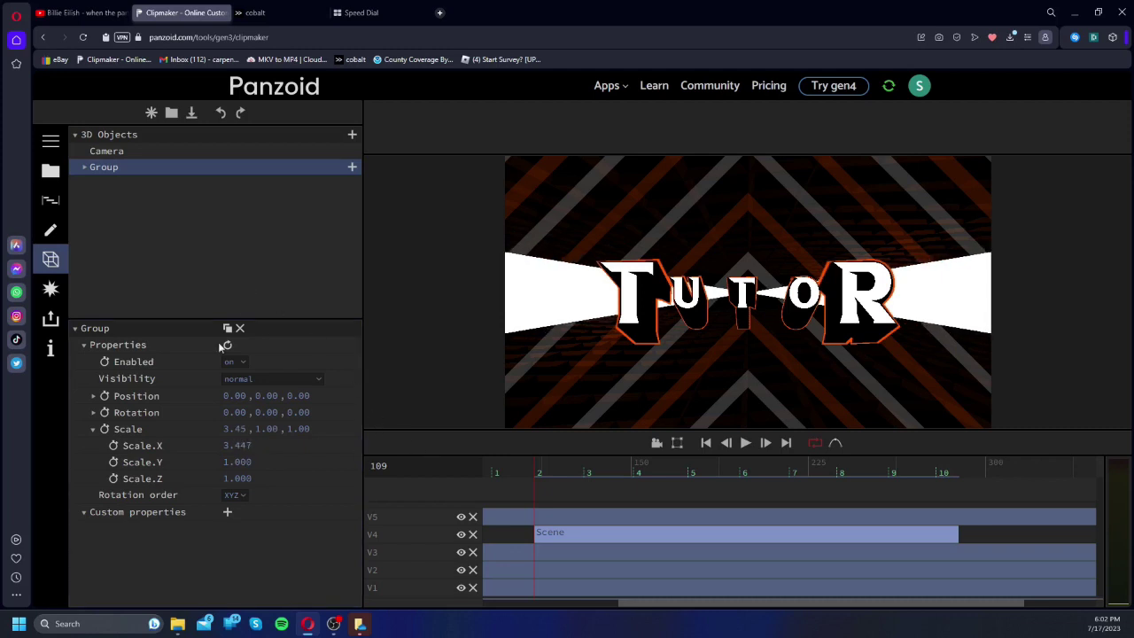
{"action": "left_click", "coordinate": [351, 135]}
{"action": "scroll", "coordinate": [220, 280], "scroll_direction": "down", "scroll_amount": 3}
{"action": "left_click", "coordinate": [173, 136]}
Step: Reduce the outer triangle group's X scale to about 2.152 and set its Z rotation to 90
{"action": "left_click_drag", "start_coordinate": [262, 444], "coordinate": [172, 524]}
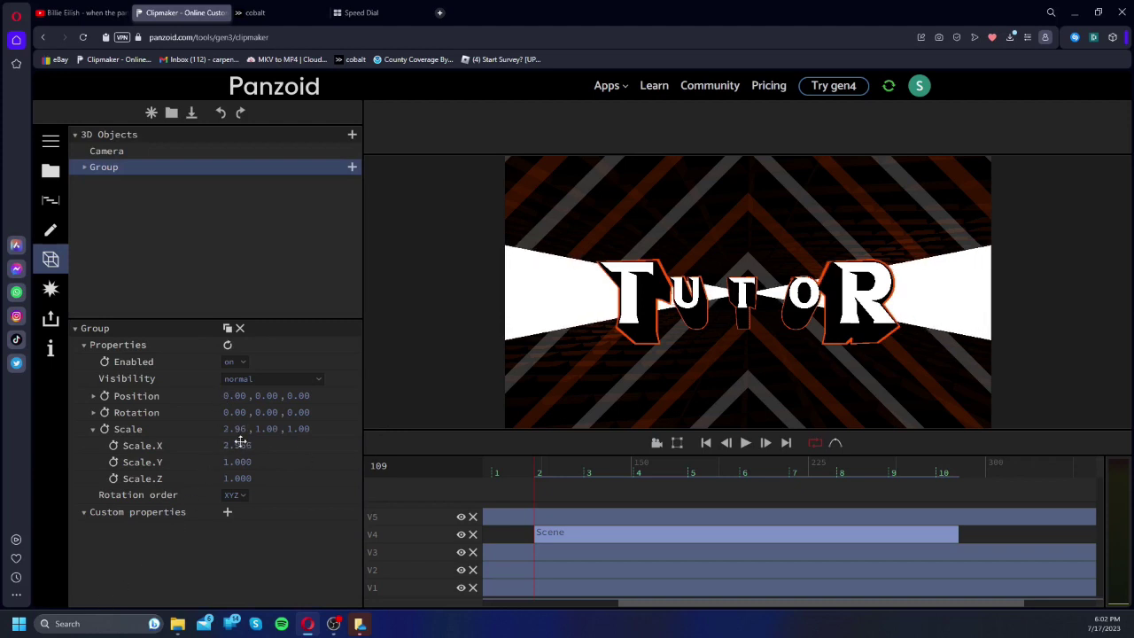
{"action": "left_click_drag", "start_coordinate": [240, 442], "coordinate": [224, 511]}
{"action": "left_click_drag", "start_coordinate": [241, 445], "coordinate": [228, 510]}
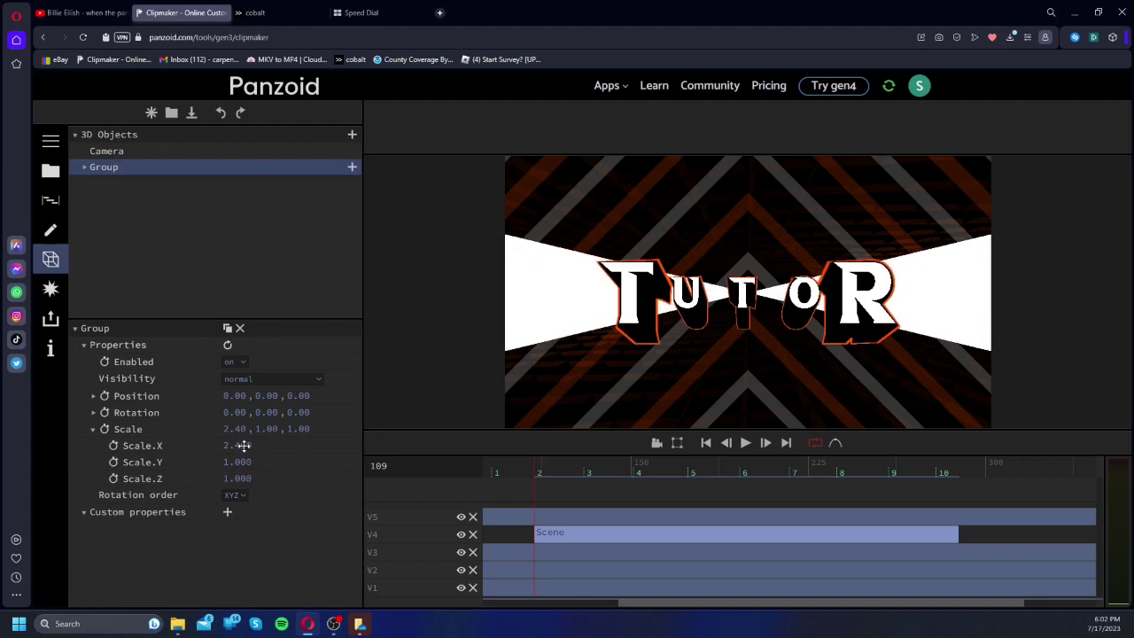
{"action": "left_click_drag", "start_coordinate": [243, 446], "coordinate": [201, 551]}
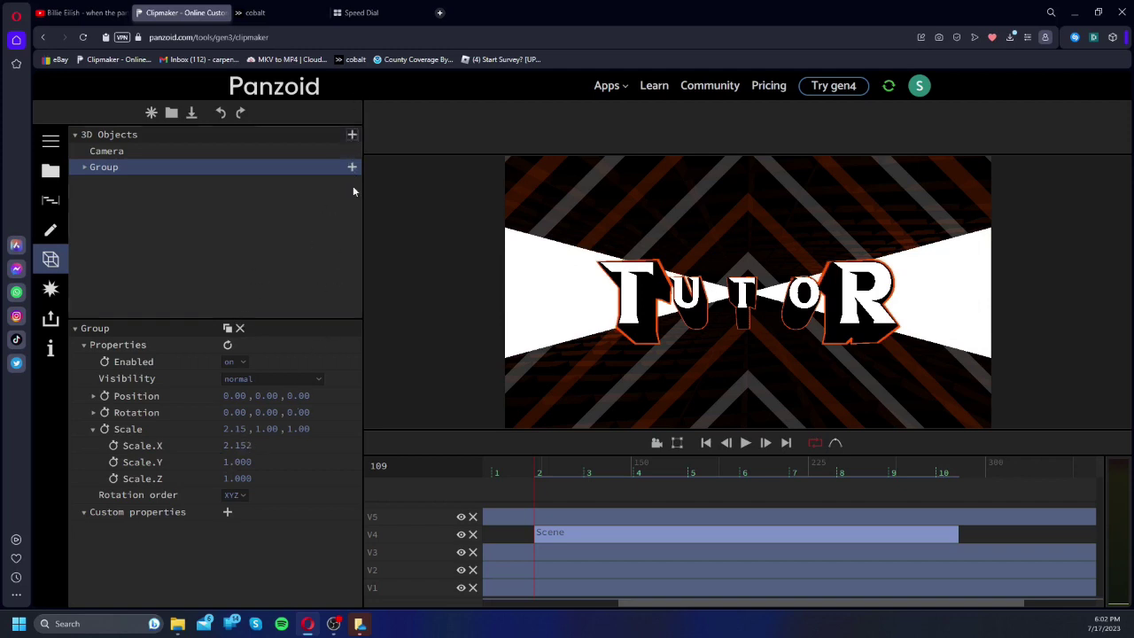
{"action": "left_click", "coordinate": [298, 412]}
{"action": "left_click", "coordinate": [303, 477]}
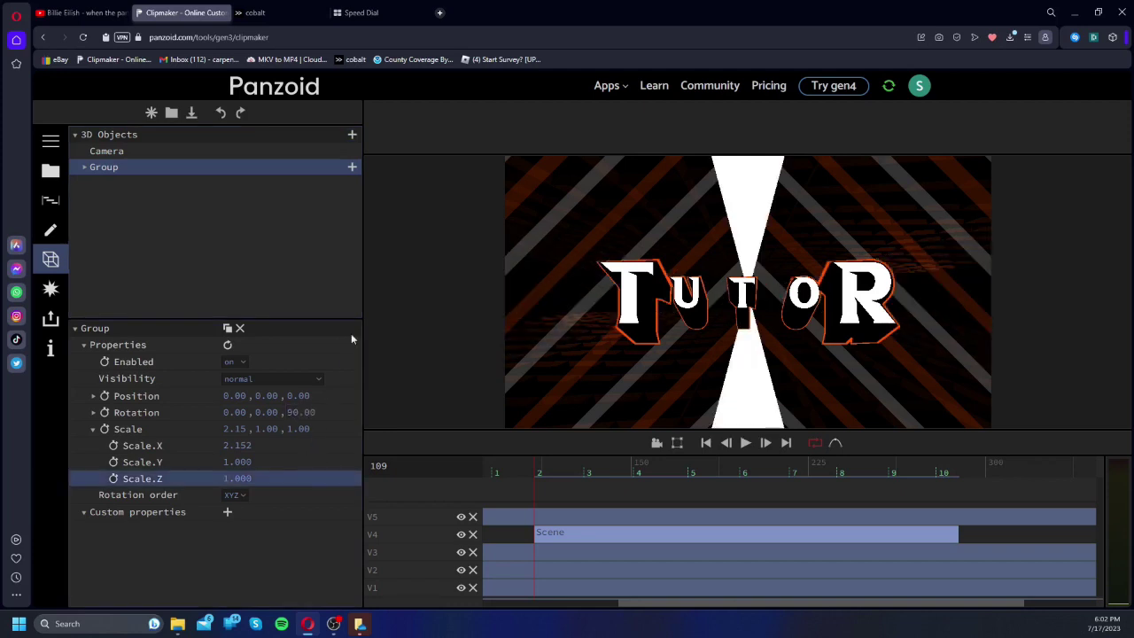
Step: Add another group to the scene and nest the existing triangle group inside it
{"action": "left_click", "coordinate": [352, 134]}
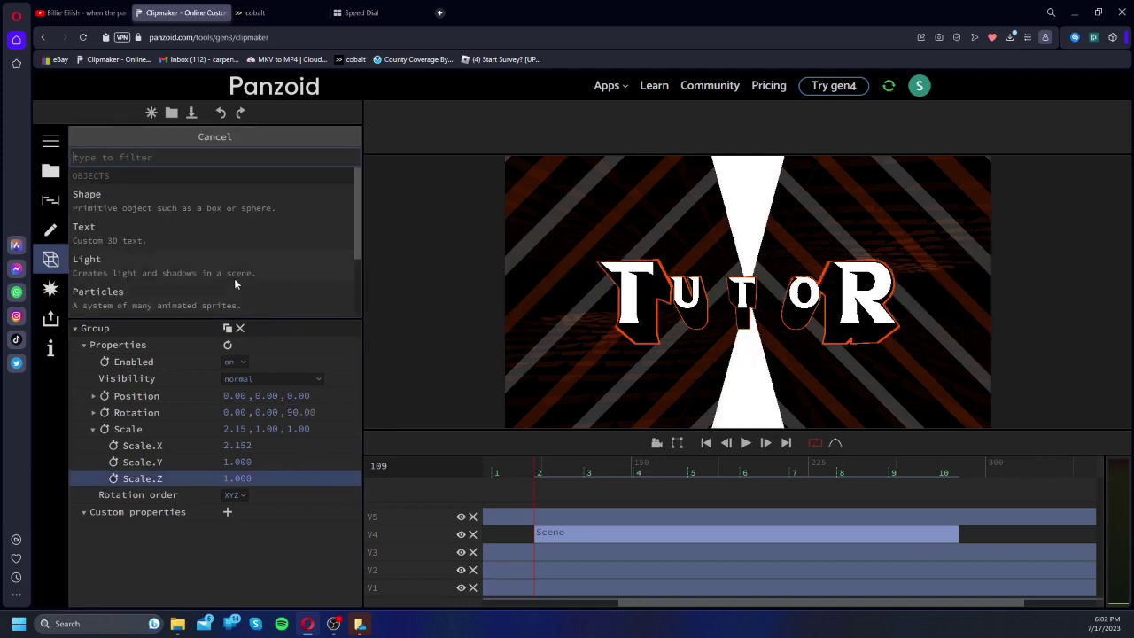
{"action": "scroll", "coordinate": [234, 283], "scroll_direction": "down", "scroll_amount": 1}
{"action": "left_click", "coordinate": [149, 243]}
{"action": "left_click_drag", "start_coordinate": [120, 166], "coordinate": [116, 184]}
{"action": "left_click", "coordinate": [108, 167]}
{"action": "left_click", "coordinate": [85, 168]}
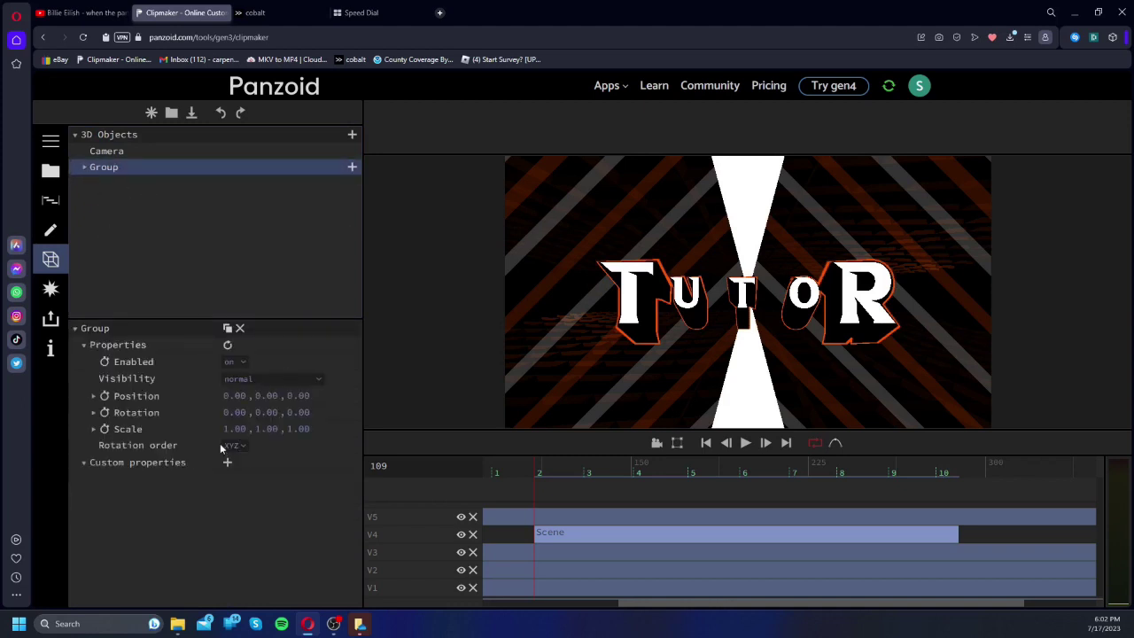
Step: Try rotating the new outer group about Z and return its Z rotation to 0
{"action": "left_click_drag", "start_coordinate": [290, 413], "coordinate": [384, 409]}
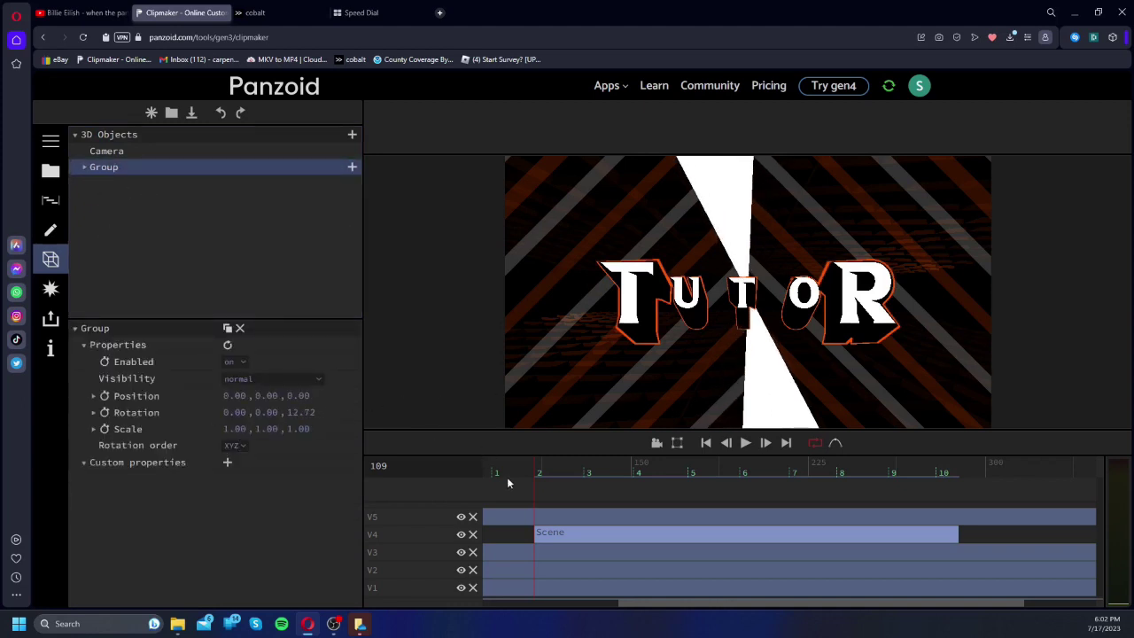
{"action": "left_click", "coordinate": [294, 416]}
{"action": "type", "text": "0"}
{"action": "left_click", "coordinate": [348, 491]}
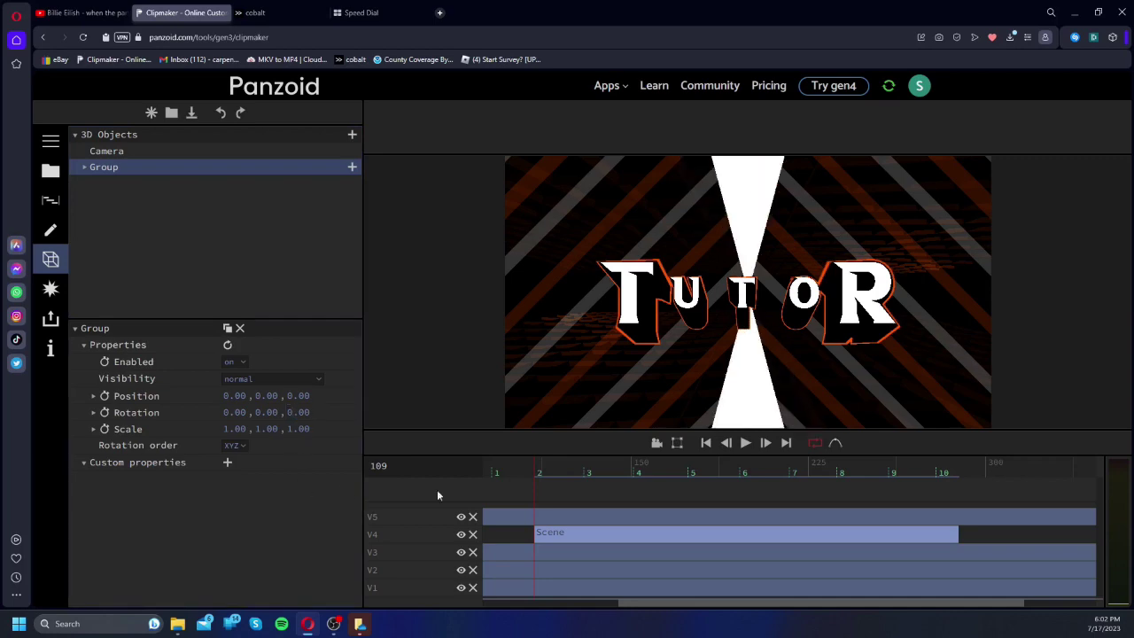
Step: Keyframe the outer group's rotation at frame 109 and set its Z rotation to 180 at frame 130
{"action": "key", "text": "space"}
{"action": "key", "text": "space"}
{"action": "left_click", "coordinate": [534, 472]}
{"action": "left_click", "coordinate": [104, 413]}
{"action": "left_click_drag", "start_coordinate": [532, 472], "coordinate": [584, 477]}
{"action": "left_click", "coordinate": [297, 431]}
{"action": "type", "text": "180"}
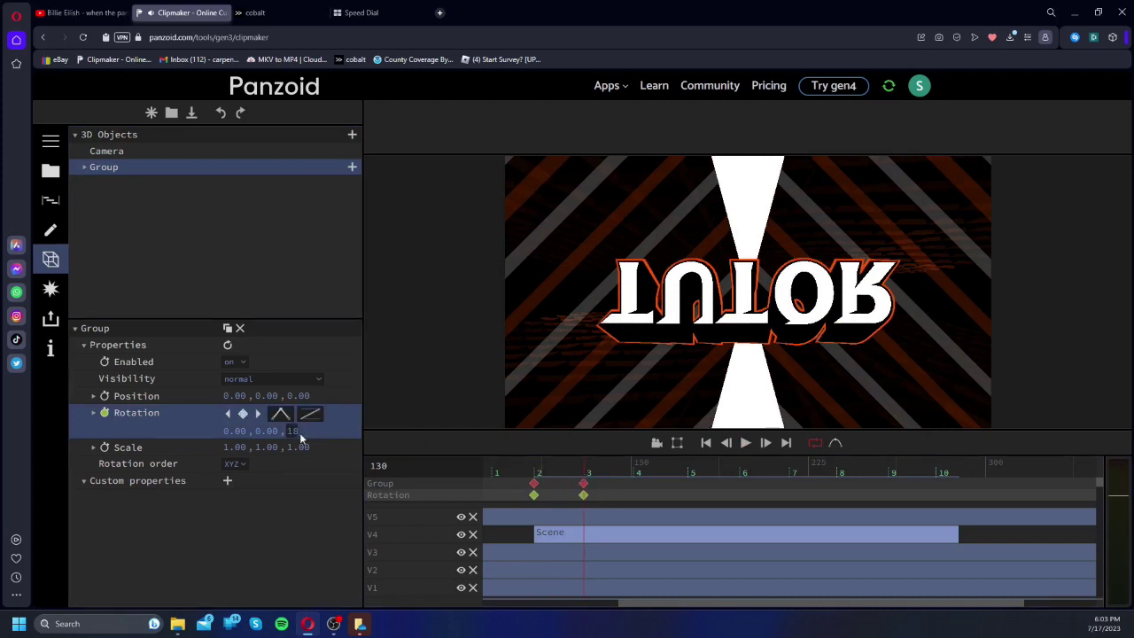
{"action": "key", "text": "Return"}
Step: Apply an ease-in curve to the rotation keyframe at frame 130
{"action": "left_click", "coordinate": [316, 417]}
{"action": "scroll", "coordinate": [328, 474], "scroll_direction": "down", "scroll_amount": 3}
{"action": "left_click", "coordinate": [328, 480]}
Step: Set the outer group's Z rotation to 360 at frame 151 with an ease-out curve and preview the spin
{"action": "left_click", "coordinate": [514, 471]}
{"action": "left_click_drag", "start_coordinate": [514, 471], "coordinate": [634, 476]}
{"action": "left_click", "coordinate": [291, 434]}
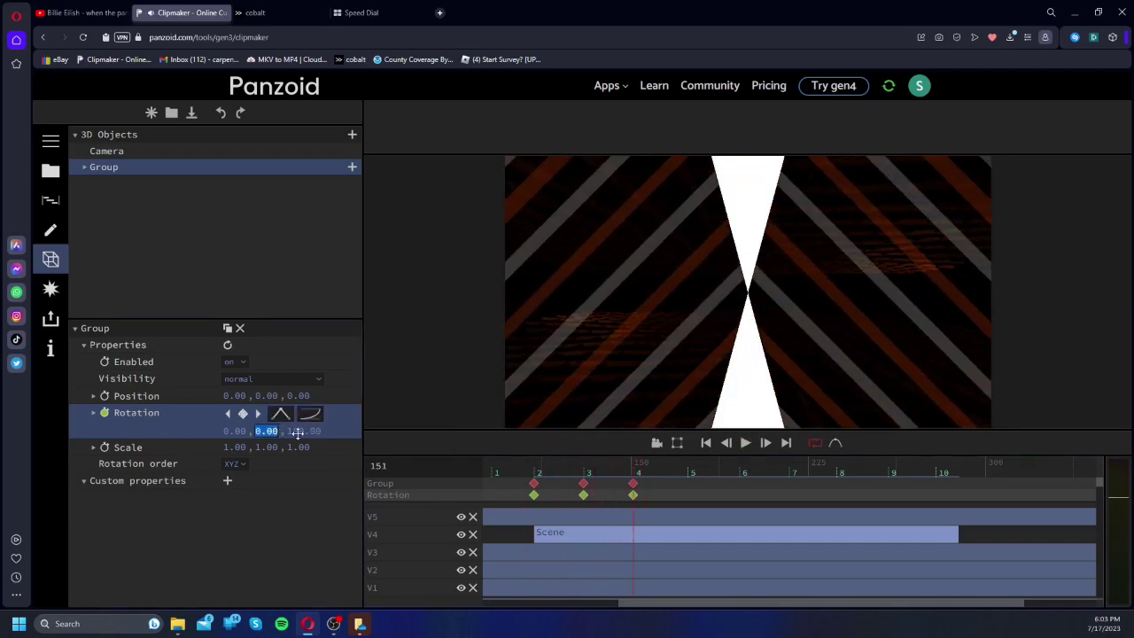
{"action": "type", "text": "36"}
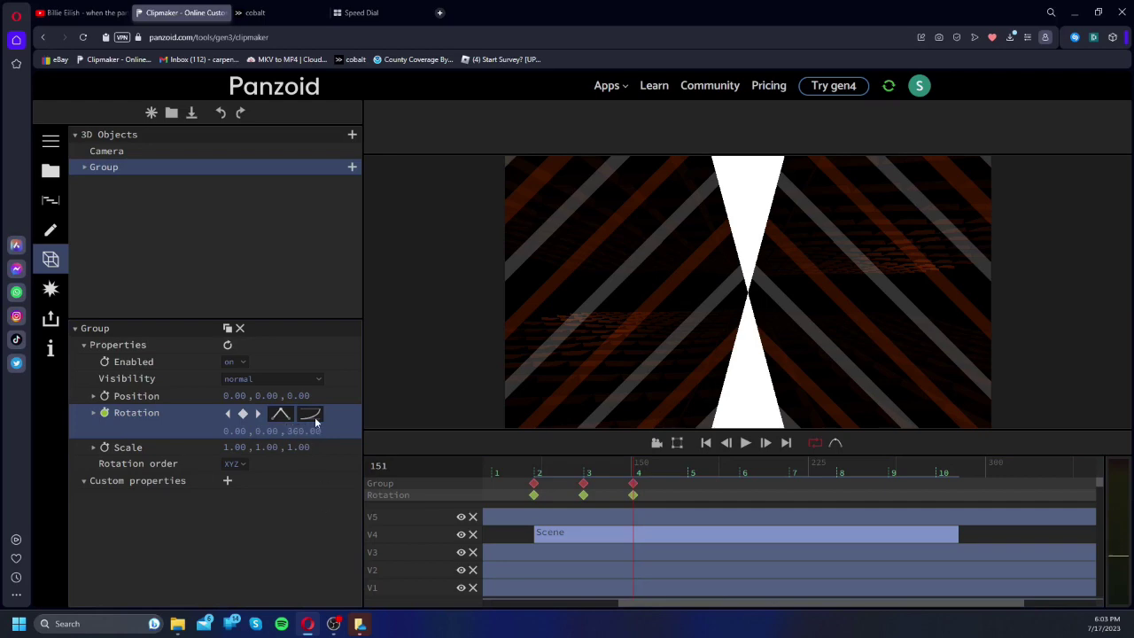
{"action": "left_click", "coordinate": [310, 414]}
{"action": "scroll", "coordinate": [333, 505], "scroll_direction": "down", "scroll_amount": 3}
{"action": "left_click", "coordinate": [328, 497]}
{"action": "left_click", "coordinate": [535, 469]}
{"action": "key", "text": "space"}
{"action": "key", "text": "space"}
Step: Reduce the outer group's X scale to 0.001 at frame 109 and keyframe it
{"action": "left_click_drag", "start_coordinate": [570, 469], "coordinate": [532, 481]}
{"action": "left_click", "coordinate": [534, 483]}
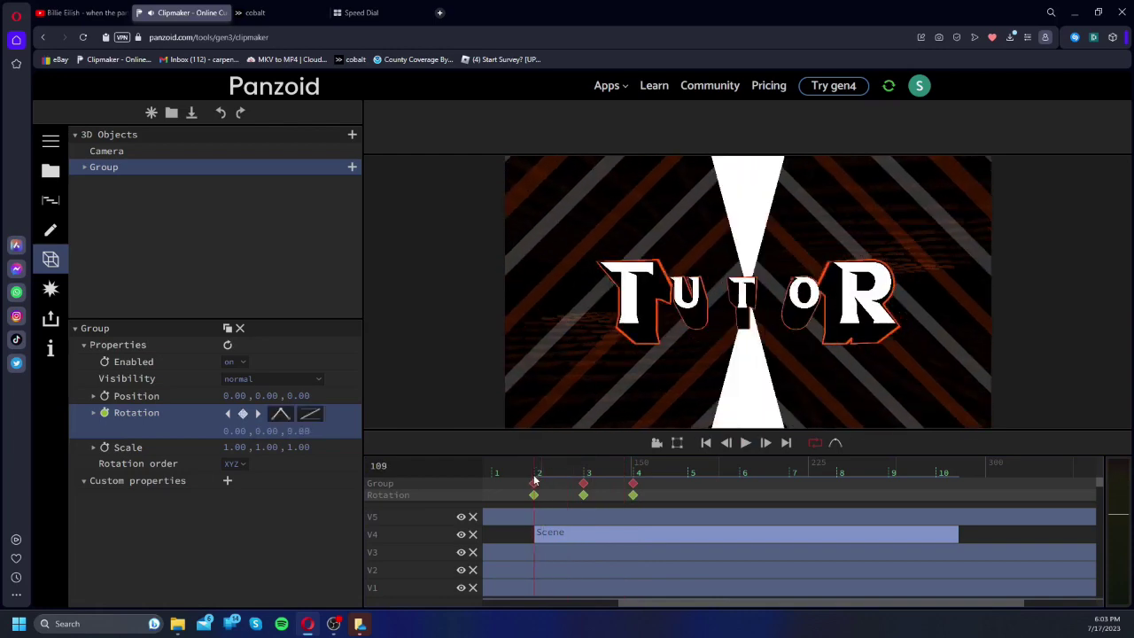
{"action": "left_click", "coordinate": [92, 447]}
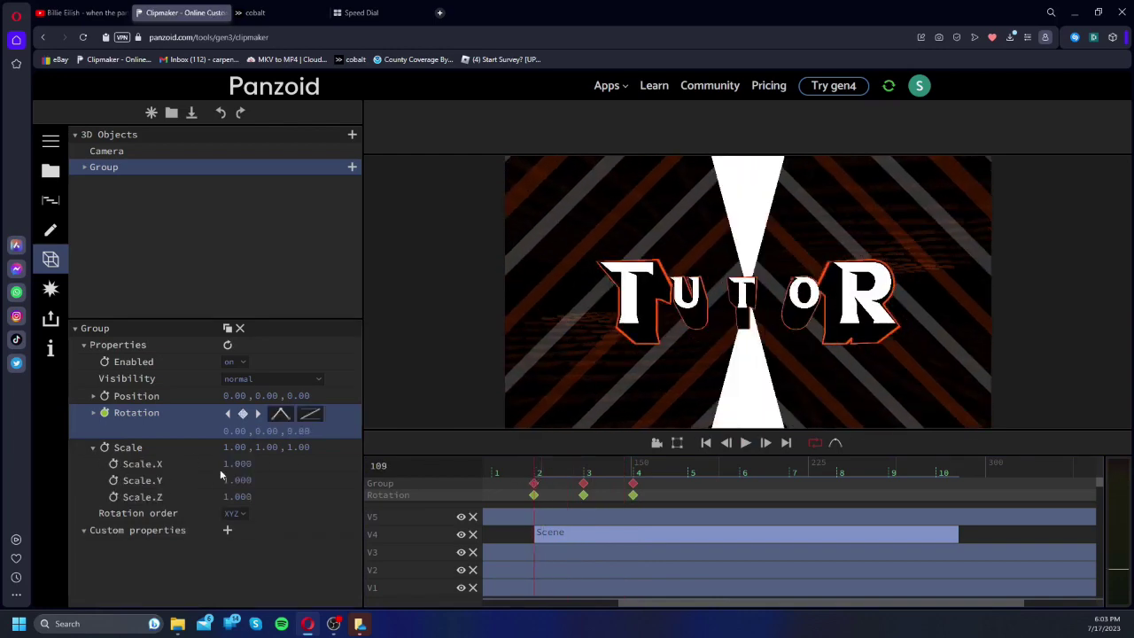
{"action": "left_click_drag", "start_coordinate": [202, 474], "coordinate": [173, 488]}
{"action": "left_click_drag", "start_coordinate": [246, 462], "coordinate": [151, 514]}
{"action": "left_click", "coordinate": [114, 464]}
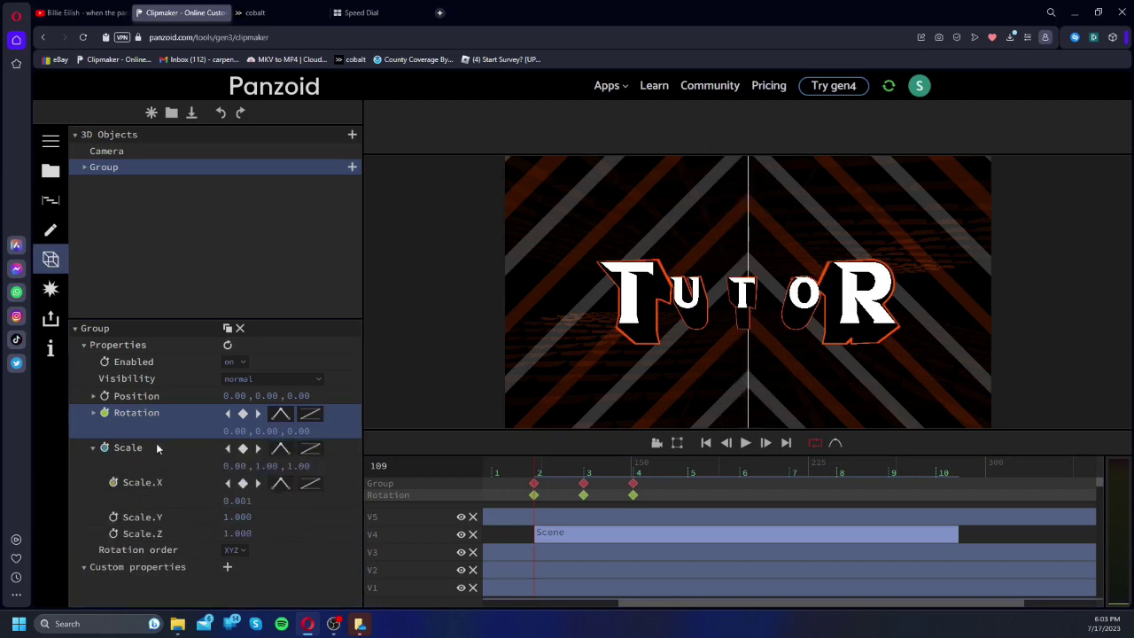
Step: Set the outer group's X scale to 1 at frame 130 with an ease-in curve and play the result
{"action": "left_click", "coordinate": [258, 414]}
{"action": "left_click_drag", "start_coordinate": [230, 499], "coordinate": [310, 503]}
{"action": "left_click", "coordinate": [310, 482]}
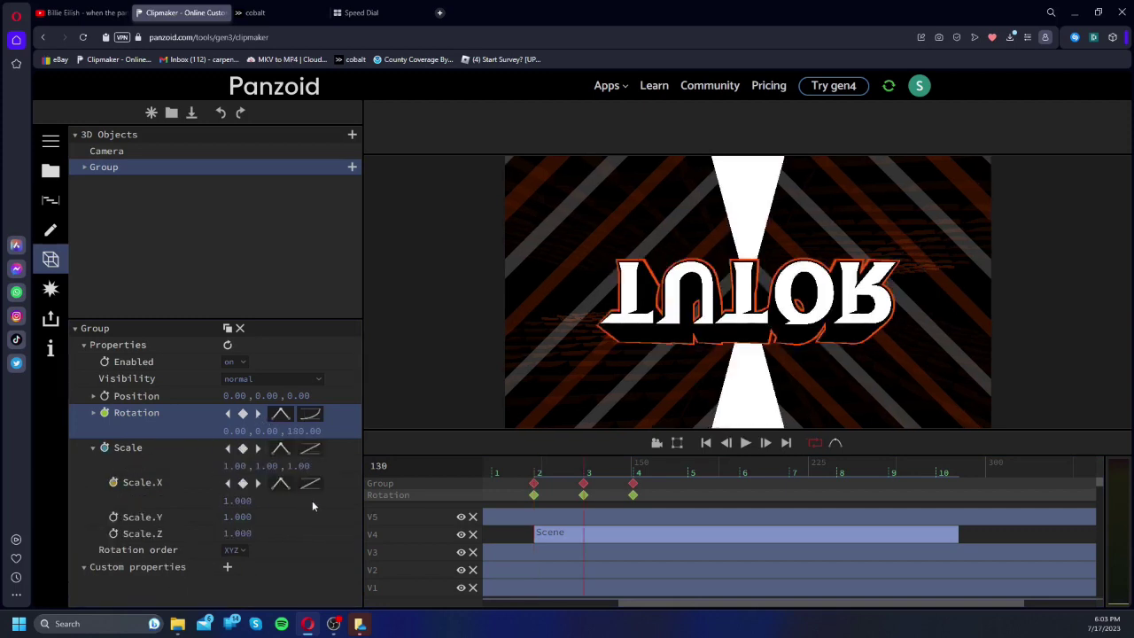
{"action": "scroll", "coordinate": [344, 412], "scroll_direction": "down", "scroll_amount": 3}
{"action": "left_click", "coordinate": [344, 412]}
{"action": "left_click", "coordinate": [539, 474]}
{"action": "key", "text": "space"}
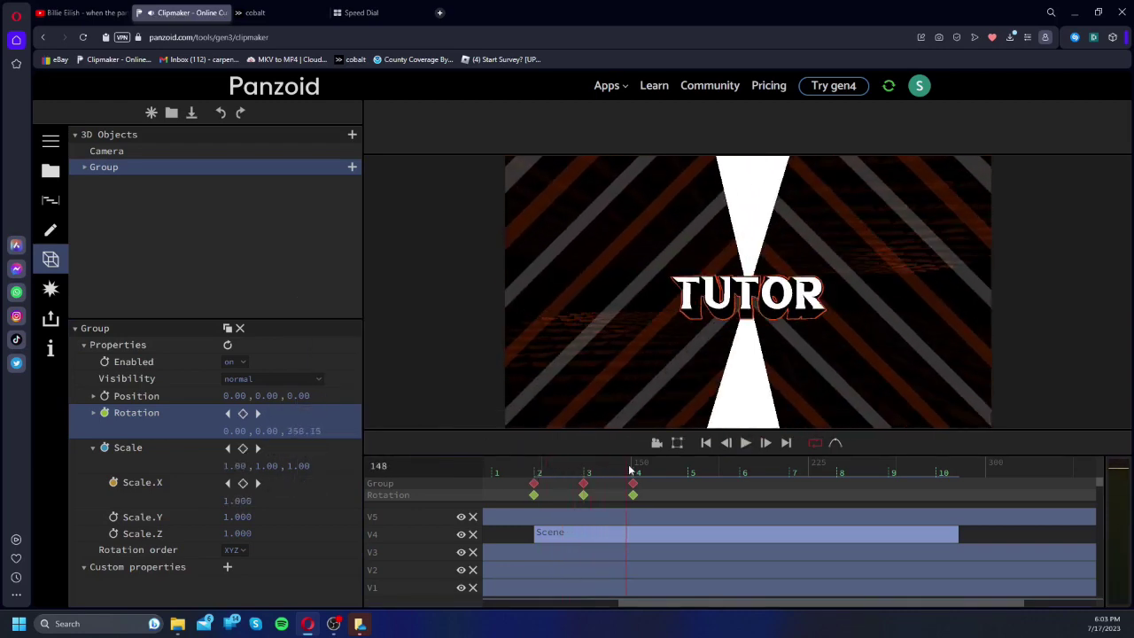
Step: Set the outer group's X scale to 0 at frame 151, change that keyframe's easing and preview the animation
{"action": "left_click", "coordinate": [635, 472]}
{"action": "left_click", "coordinate": [233, 503]}
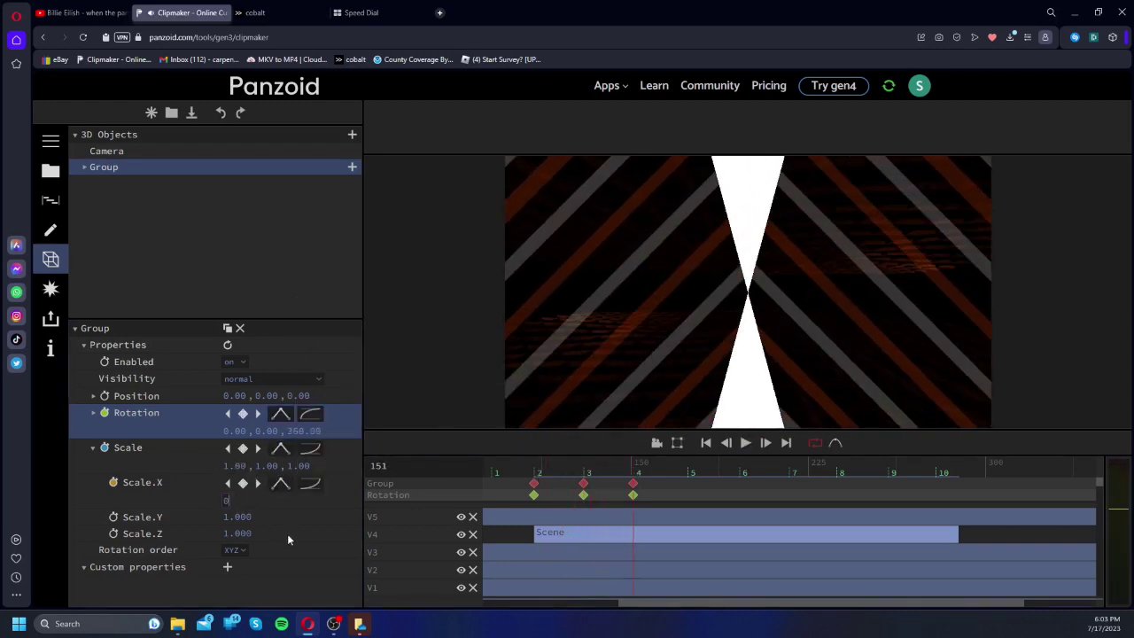
{"action": "type", "text": "0"}
{"action": "key", "text": "Return"}
{"action": "left_click", "coordinate": [313, 487]}
{"action": "scroll", "coordinate": [354, 443], "scroll_direction": "down", "scroll_amount": 3}
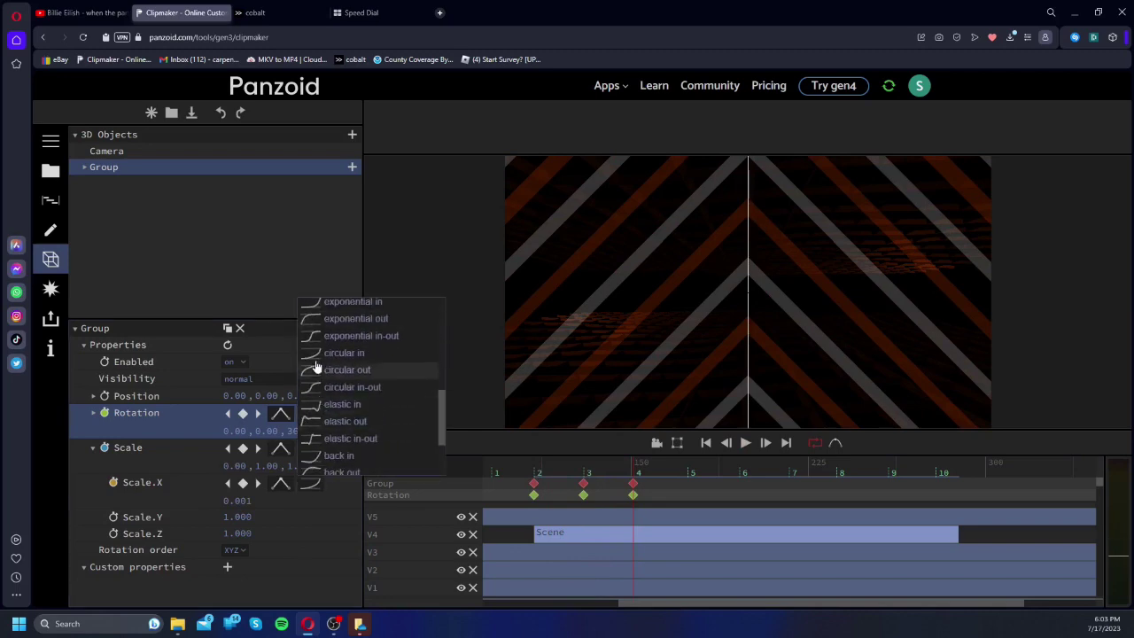
{"action": "left_click", "coordinate": [386, 415]}
{"action": "mouse_move", "coordinate": [536, 475]}
{"action": "left_mouse_down"}
{"action": "mouse_move", "coordinate": [609, 454]}
{"action": "mouse_move", "coordinate": [533, 454]}
{"action": "left_mouse_up"}
{"action": "key", "text": "space"}
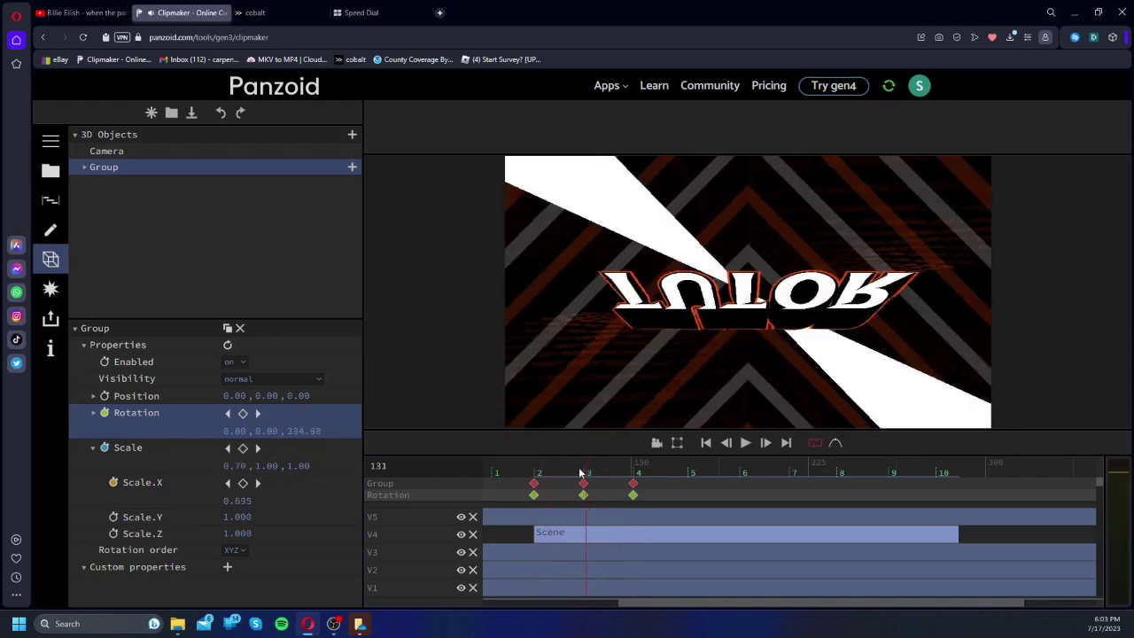
Step: Set the nested triangle group's X scale to 1 and scrub through the spin
{"action": "left_click", "coordinate": [574, 470]}
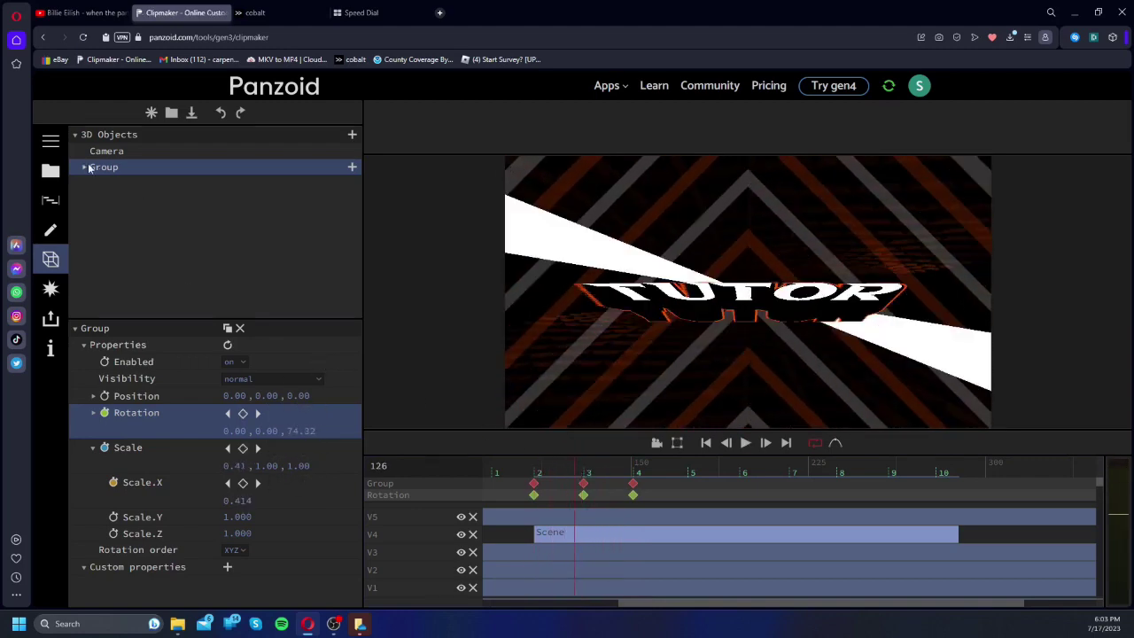
{"action": "left_click", "coordinate": [85, 166]}
{"action": "left_click", "coordinate": [112, 184]}
{"action": "left_click", "coordinate": [94, 428]}
{"action": "left_click", "coordinate": [237, 445]}
{"action": "type", "text": "1"}
{"action": "key", "text": "Return"}
{"action": "left_click", "coordinate": [541, 468]}
{"action": "left_click_drag", "start_coordinate": [538, 466], "coordinate": [604, 440]}
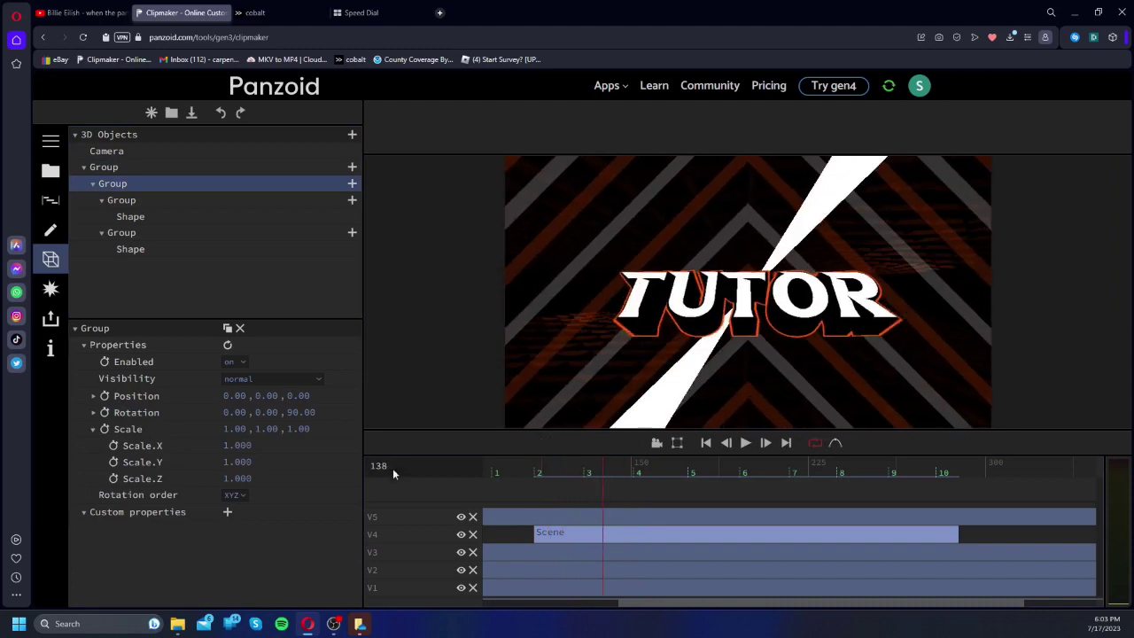
Step: Set the nested triangle group's X scale to 1.5 and play back the transition
{"action": "left_click", "coordinate": [227, 446]}
{"action": "type", "text": ".5"}
{"action": "key", "text": "Return"}
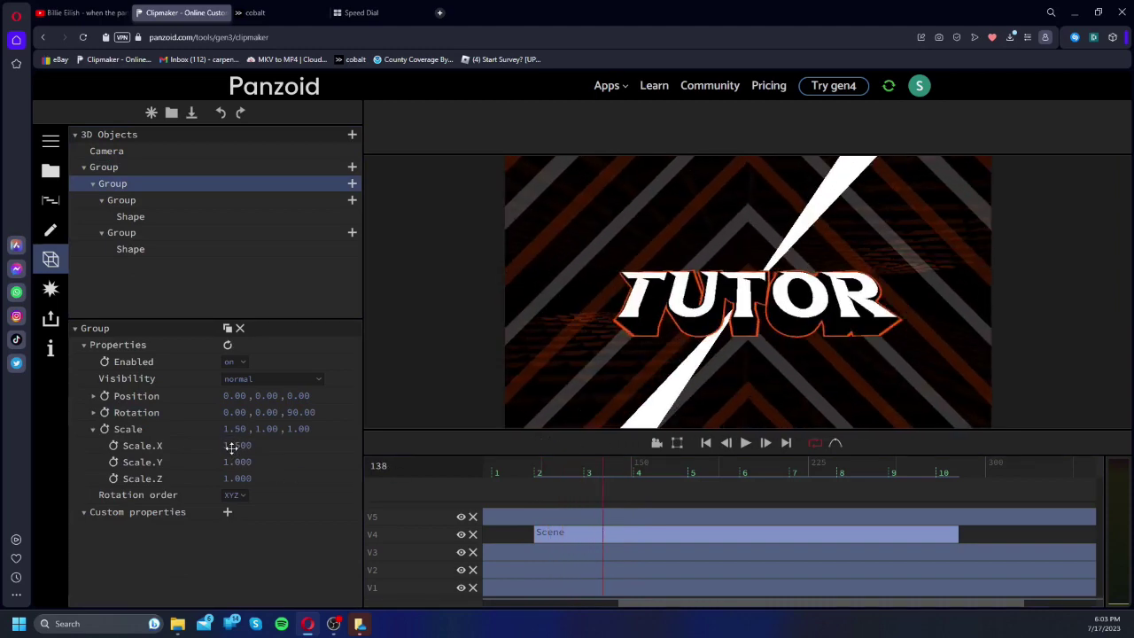
{"action": "key", "text": "space"}
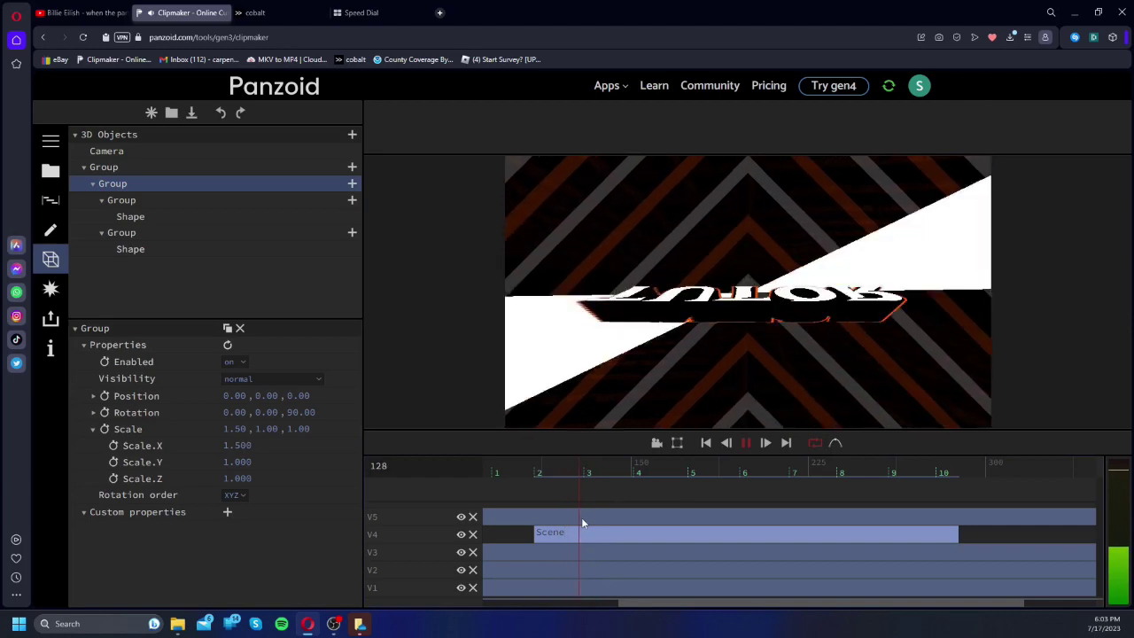
{"action": "key", "text": "space"}
Step: Move the Composite clip up one track and duplicate the V4 triangle scene onto V5
{"action": "left_click_drag", "start_coordinate": [630, 603], "coordinate": [487, 604]}
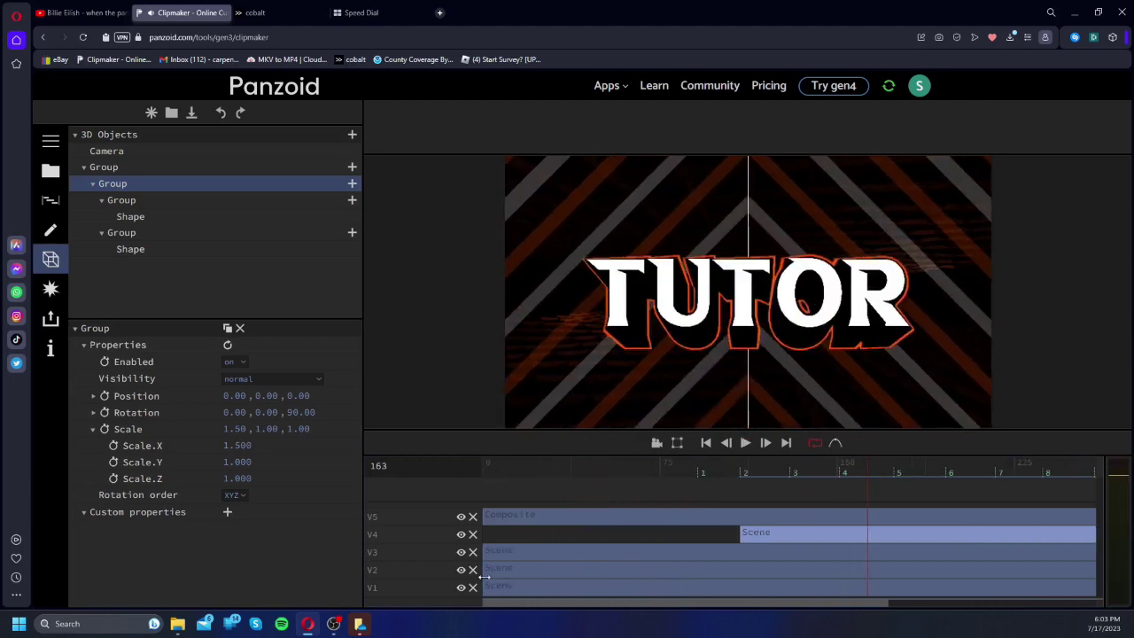
{"action": "left_click", "coordinate": [529, 533]}
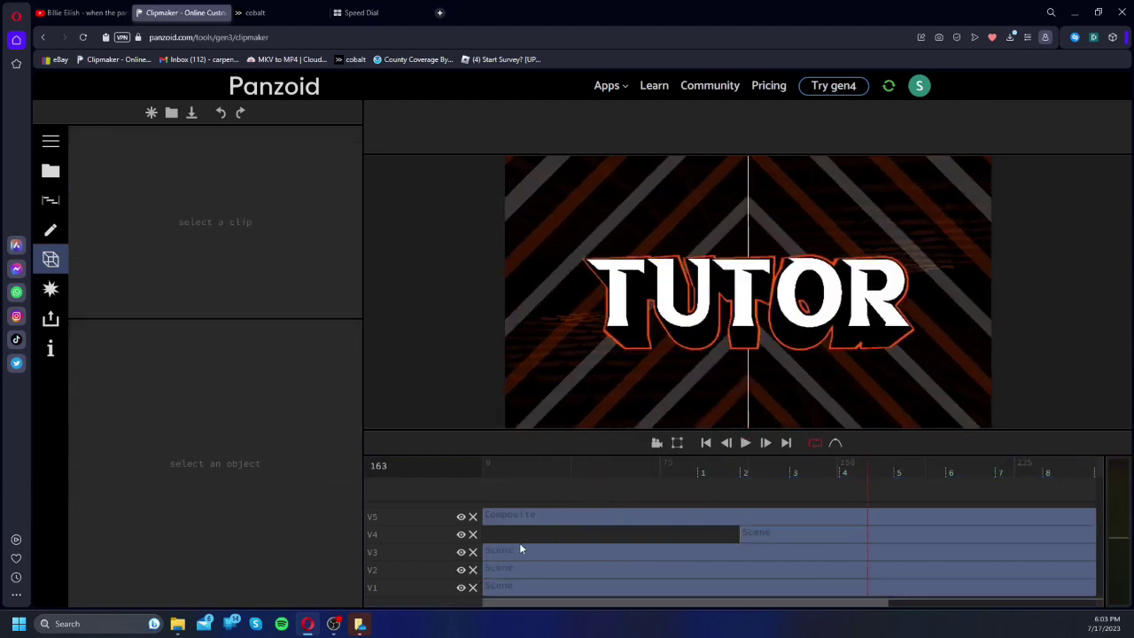
{"action": "left_click", "coordinate": [550, 515]}
{"action": "left_click_drag", "start_coordinate": [553, 508], "coordinate": [555, 497]}
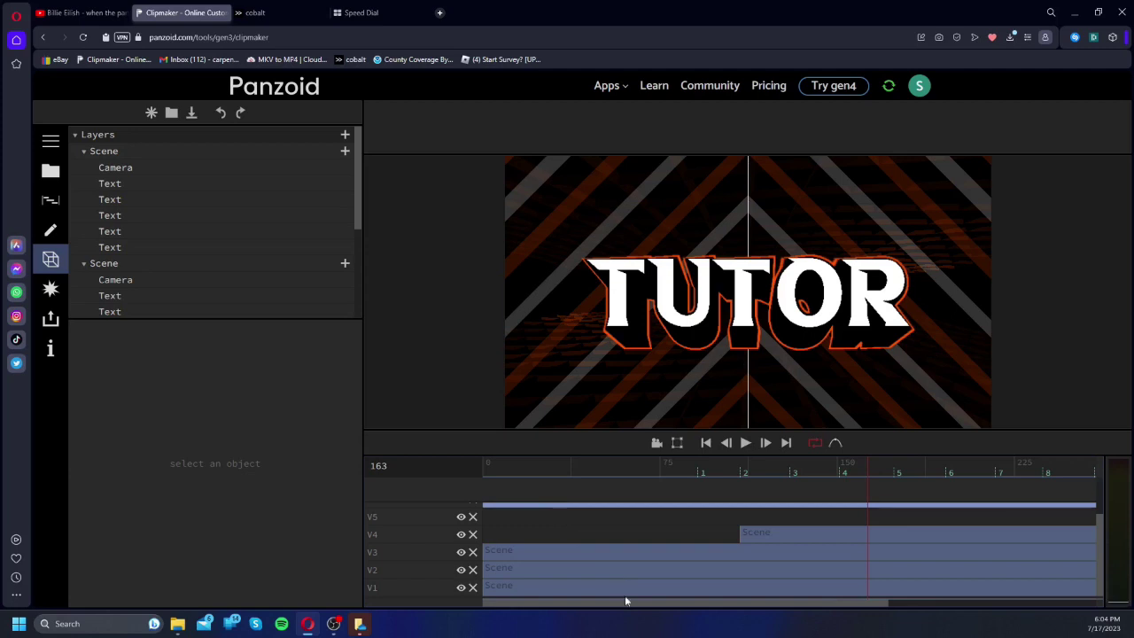
{"action": "left_click", "coordinate": [786, 532]}
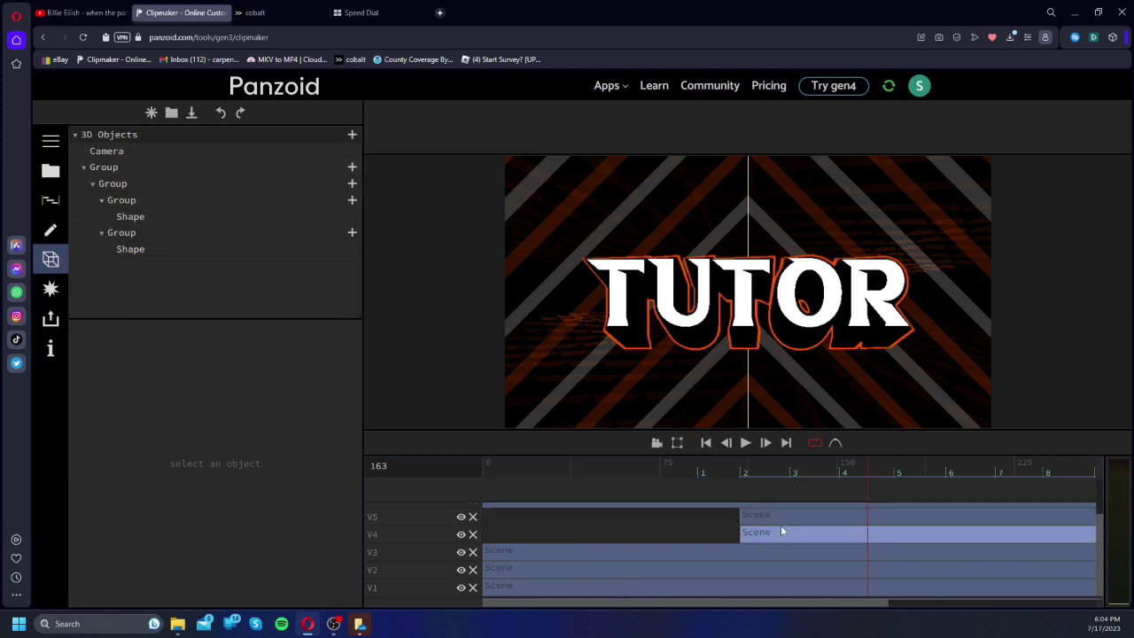
Step: Try starting the V4 scene clip a few frames after the V5 copy, and replace it with an unshifted copy
{"action": "left_click_drag", "start_coordinate": [772, 538], "coordinate": [782, 538]}
{"action": "left_click", "coordinate": [732, 471]}
{"action": "key", "text": "space"}
{"action": "key", "text": "space"}
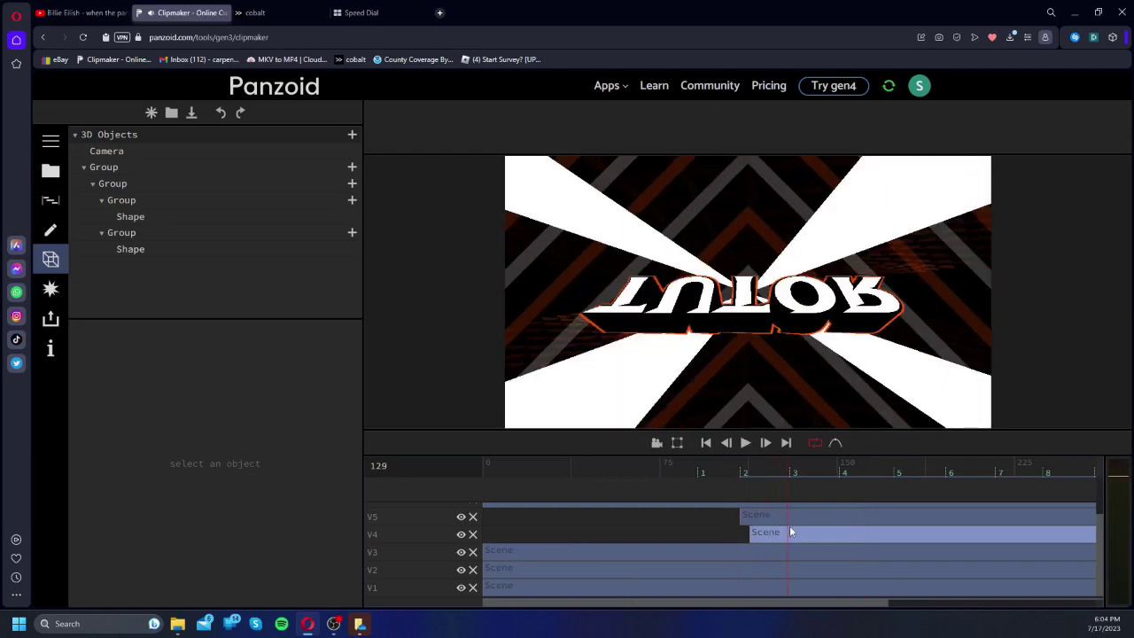
{"action": "left_click_drag", "start_coordinate": [785, 532], "coordinate": [779, 532]}
{"action": "left_click", "coordinate": [741, 477]}
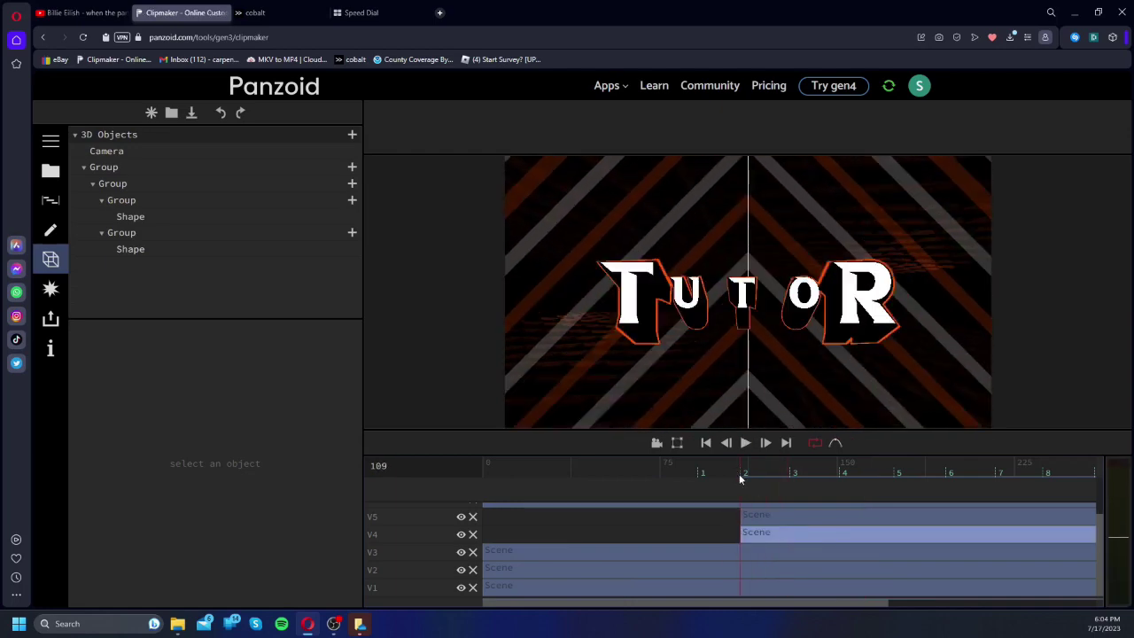
{"action": "left_click_drag", "start_coordinate": [741, 479], "coordinate": [745, 479]}
{"action": "left_click_drag", "start_coordinate": [778, 535], "coordinate": [783, 531]}
{"action": "key", "text": "space"}
{"action": "key", "text": "space"}
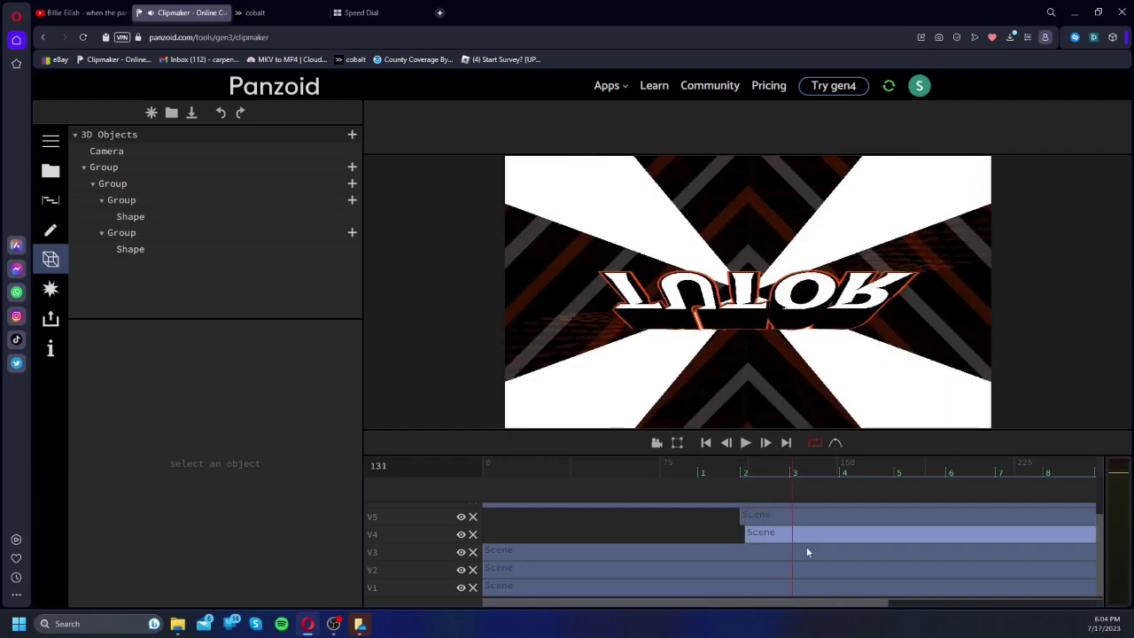
{"action": "left_click", "coordinate": [800, 519]}
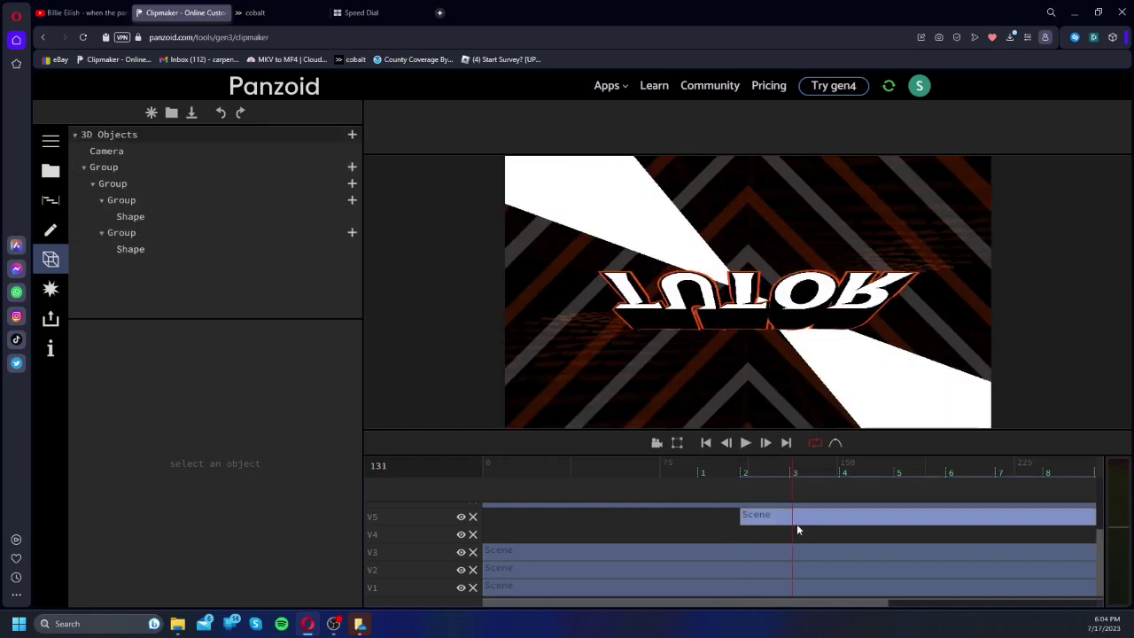
{"action": "left_click", "coordinate": [796, 531]}
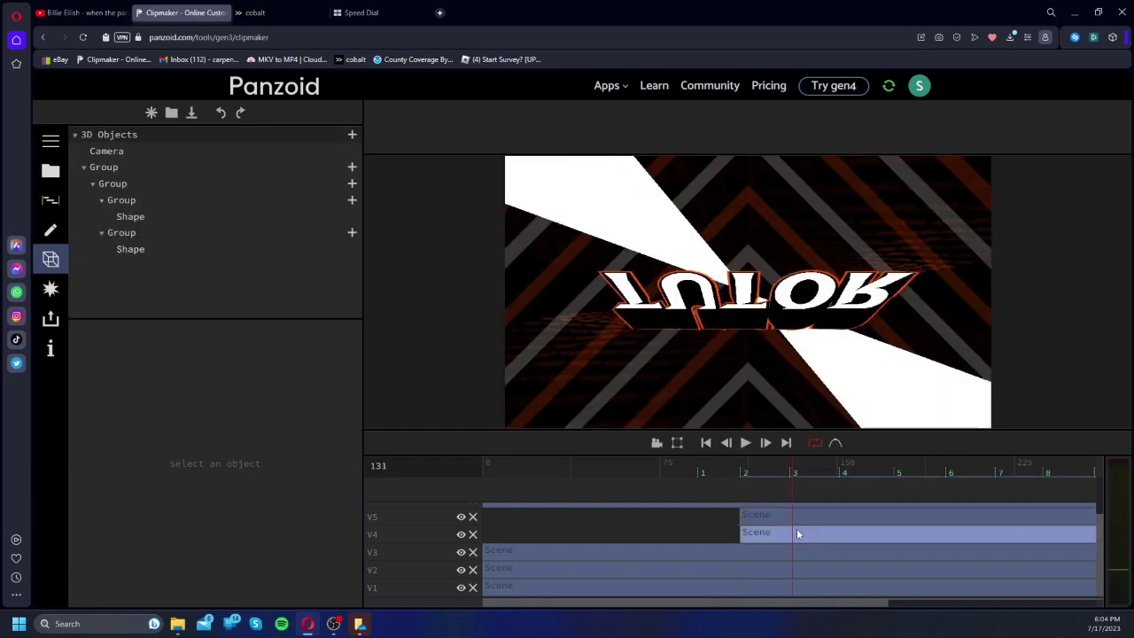
Step: Shift the V4 scene's outer group keyframes slightly later so that they start at frame 110
{"action": "left_click", "coordinate": [137, 215]}
{"action": "left_click", "coordinate": [124, 168]}
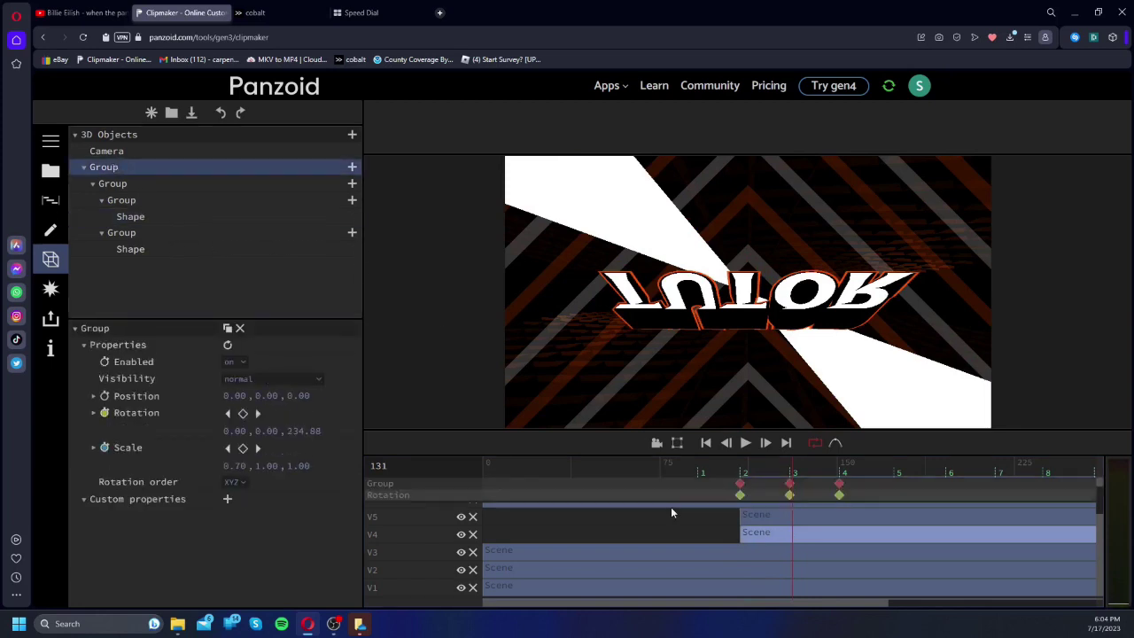
{"action": "left_click", "coordinate": [760, 487]}
{"action": "left_click", "coordinate": [742, 478]}
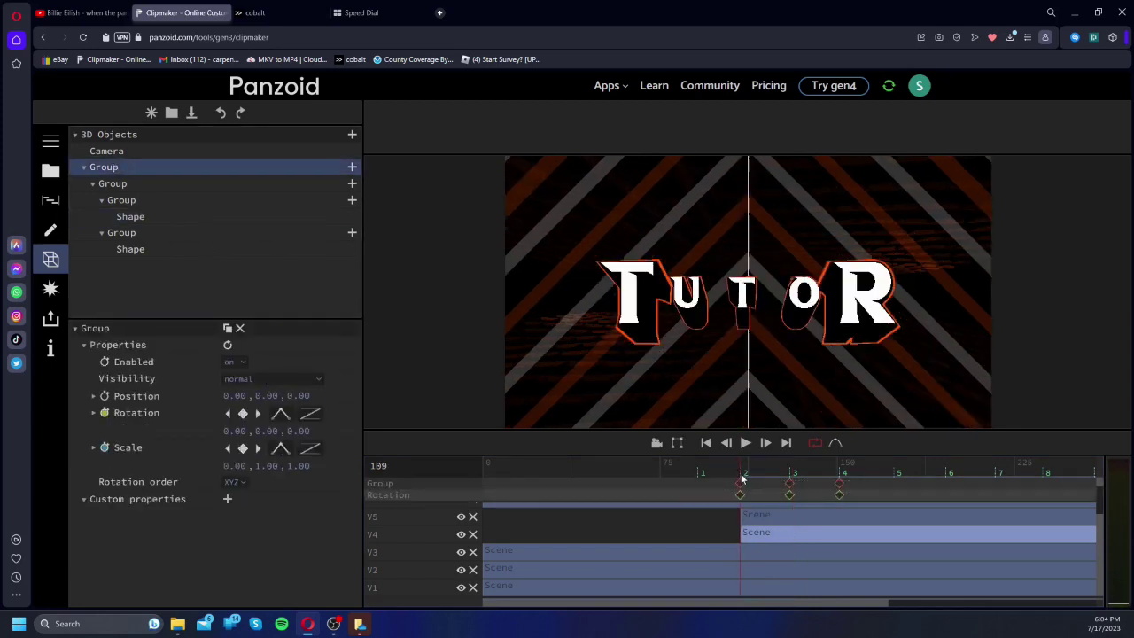
{"action": "mouse_move", "coordinate": [742, 483]}
{"action": "left_mouse_down"}
{"action": "mouse_move", "coordinate": [779, 477]}
{"action": "mouse_move", "coordinate": [746, 483]}
{"action": "left_mouse_up"}
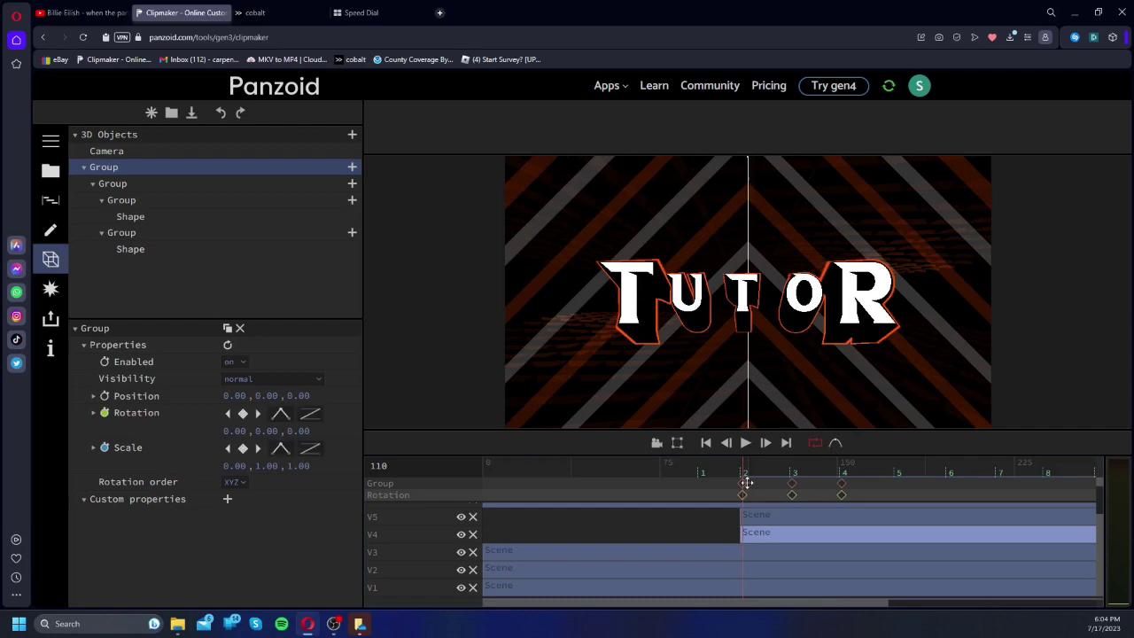
Step: Play back the triangle transition to check the timing of the shifted group keyframes
{"action": "left_click", "coordinate": [711, 465]}
{"action": "key", "text": "space"}
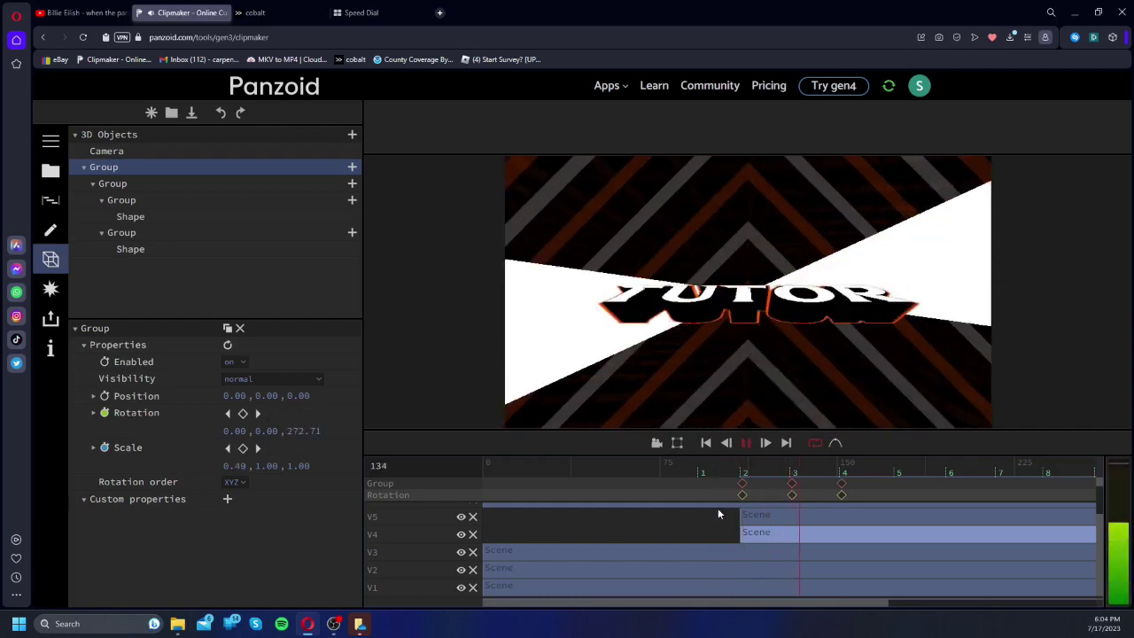
{"action": "key", "text": "space"}
{"action": "left_click_drag", "start_coordinate": [767, 465], "coordinate": [733, 465]}
{"action": "key", "text": "space"}
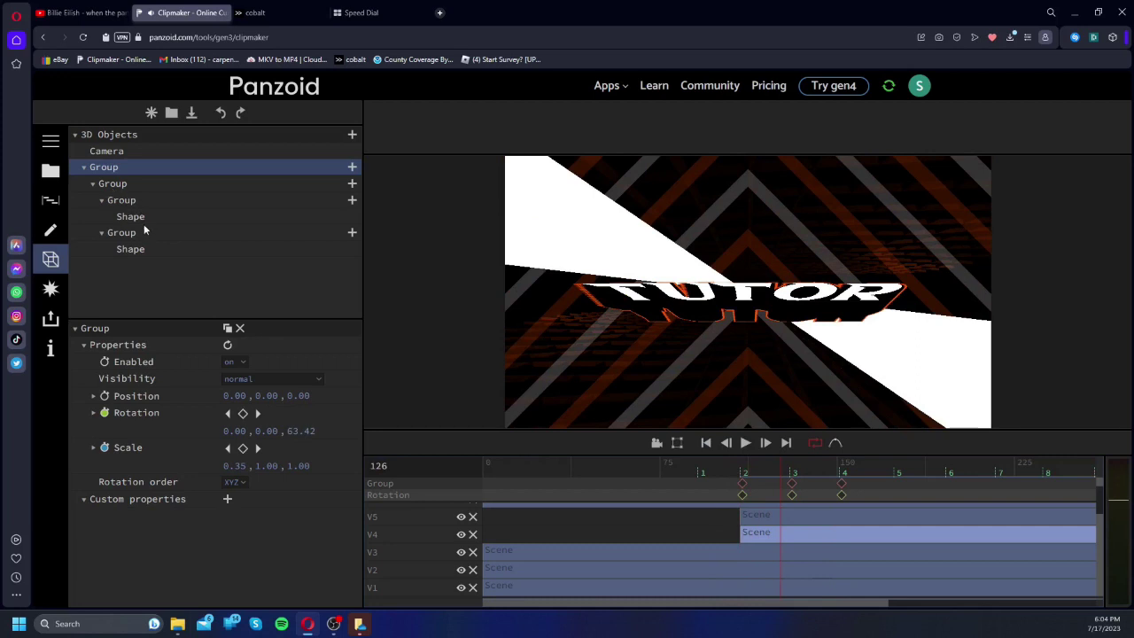
{"action": "left_click", "coordinate": [83, 169]}
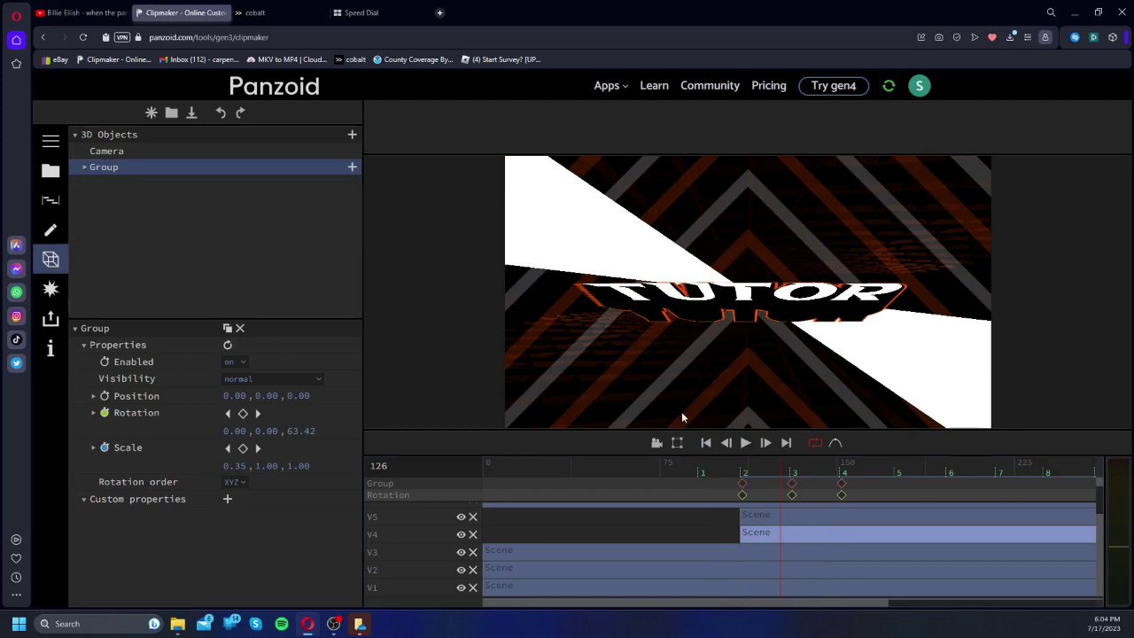
{"action": "key", "text": "space"}
Step: Add a Color Overlay effect to the V4 triangle scene and set its color to orange, rgb(255, 84, 0)
{"action": "left_click", "coordinate": [85, 167]}
{"action": "left_click", "coordinate": [55, 296]}
{"action": "left_click", "coordinate": [350, 135]}
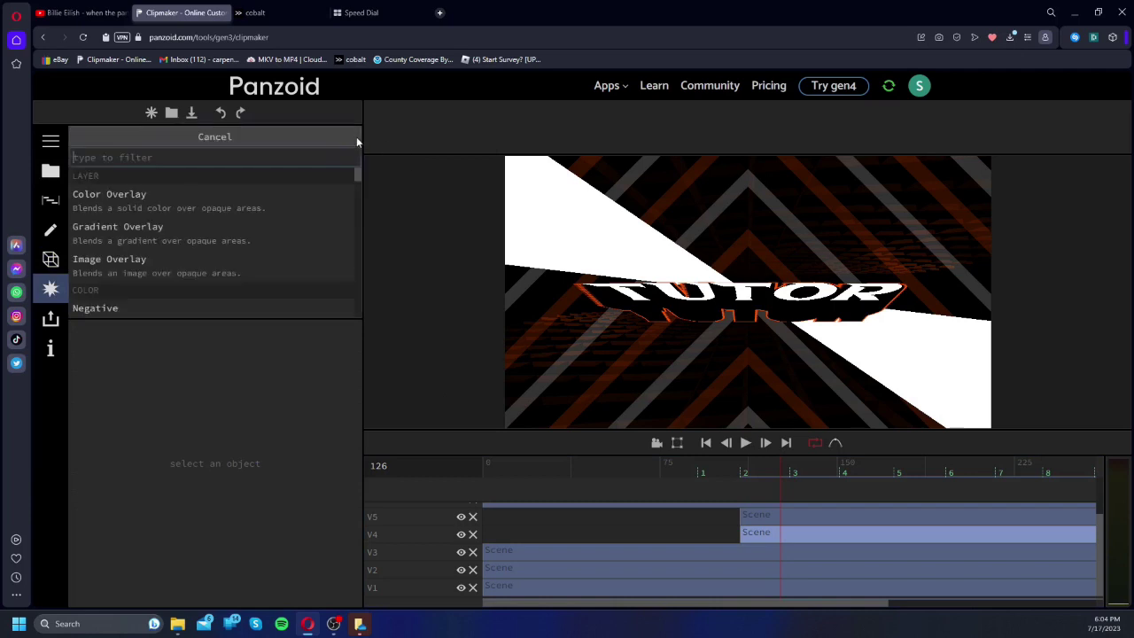
{"action": "left_click", "coordinate": [187, 206]}
{"action": "left_click", "coordinate": [204, 153]}
{"action": "left_click", "coordinate": [229, 361]}
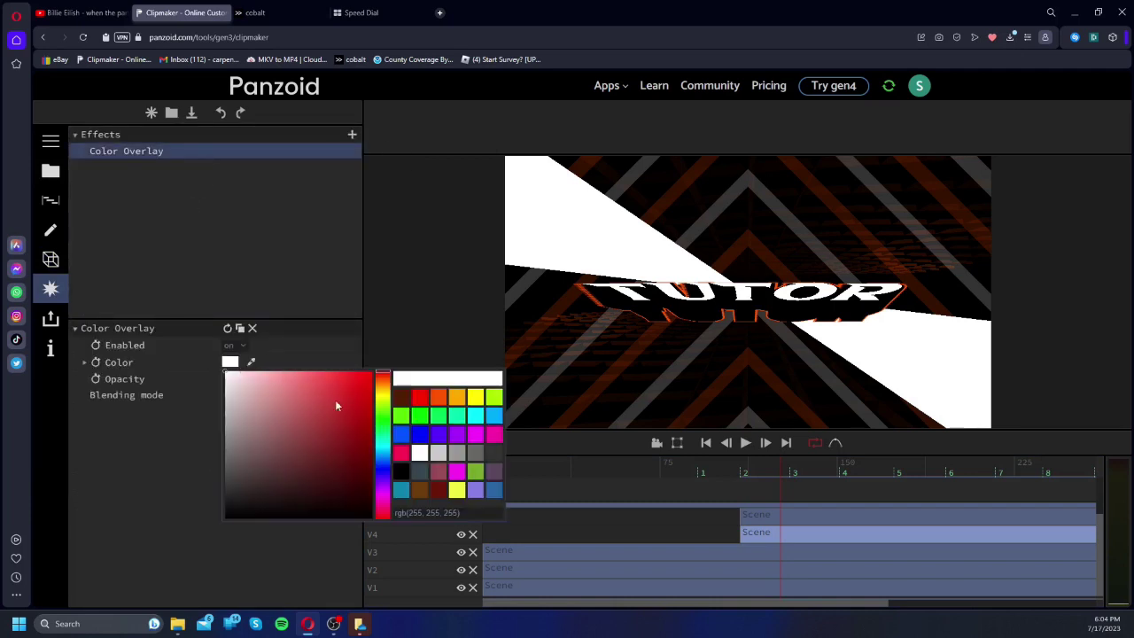
{"action": "left_click", "coordinate": [437, 396]}
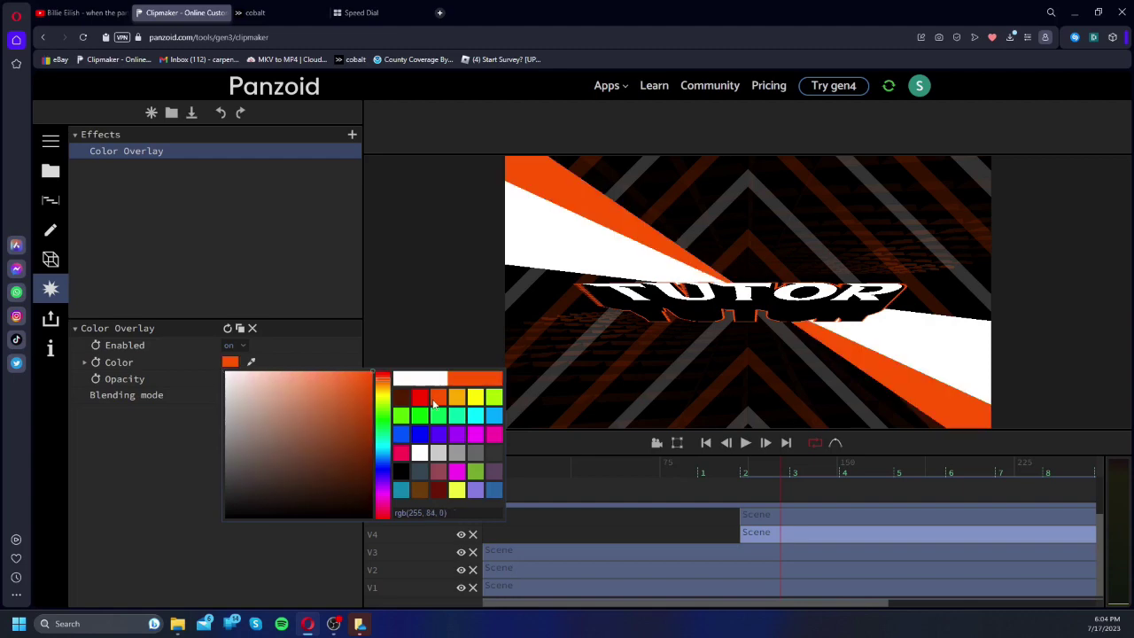
Step: Play back the layered white and orange triangle transition from around beat marker 2
{"action": "left_click_drag", "start_coordinate": [776, 471], "coordinate": [771, 411]}
{"action": "left_click", "coordinate": [754, 466]}
{"action": "key", "text": "space"}
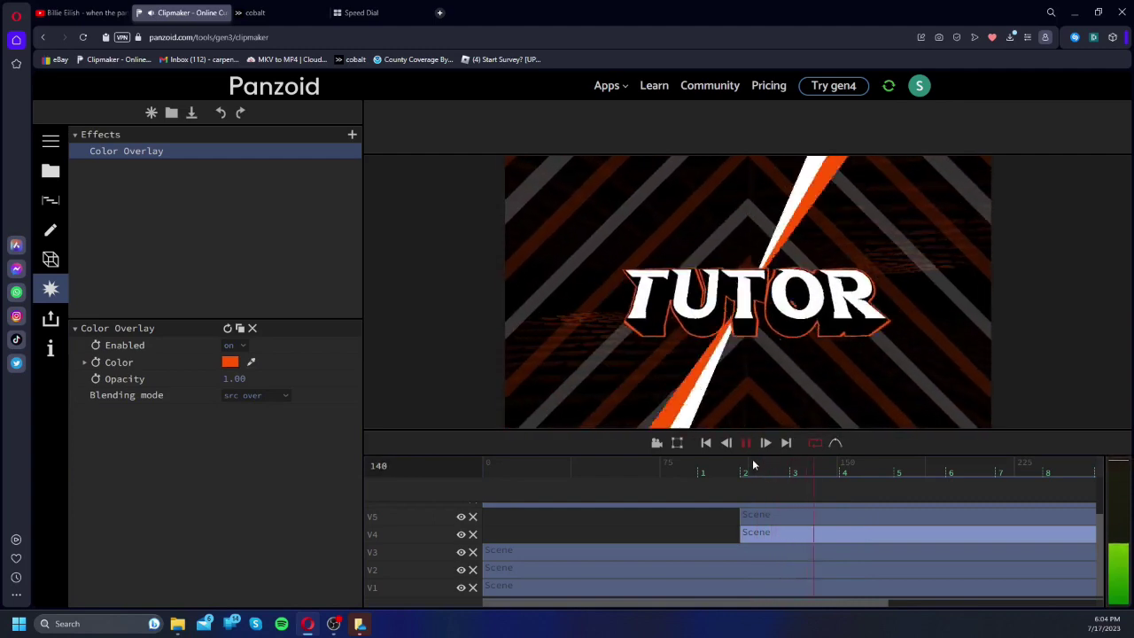
{"action": "key", "text": "space"}
{"action": "left_click", "coordinate": [748, 451]}
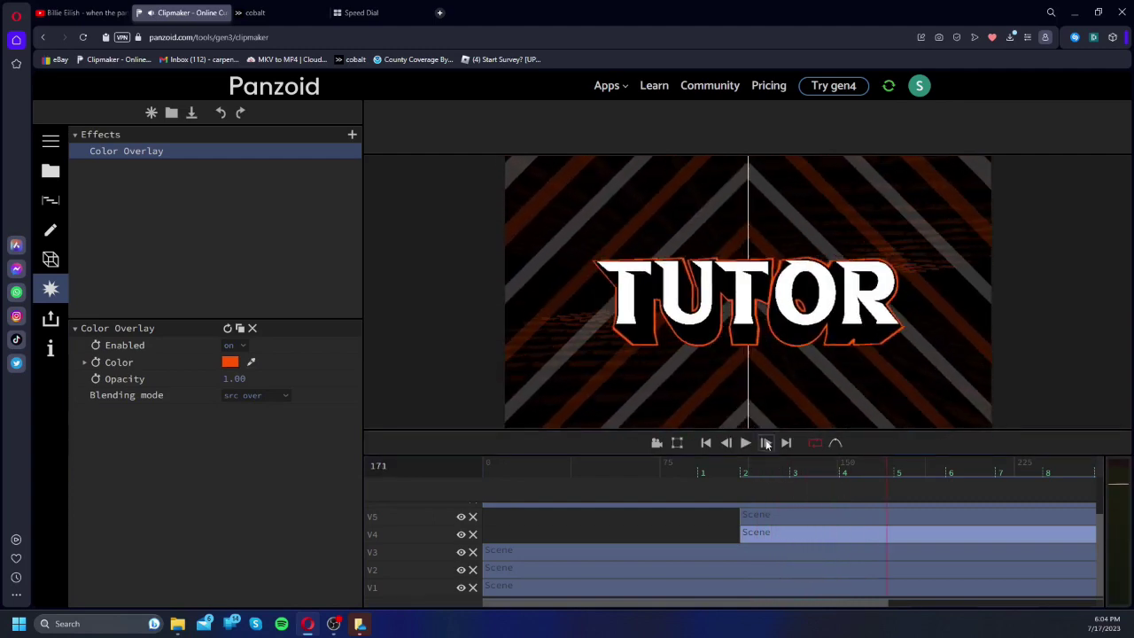
{"action": "key", "text": "space"}
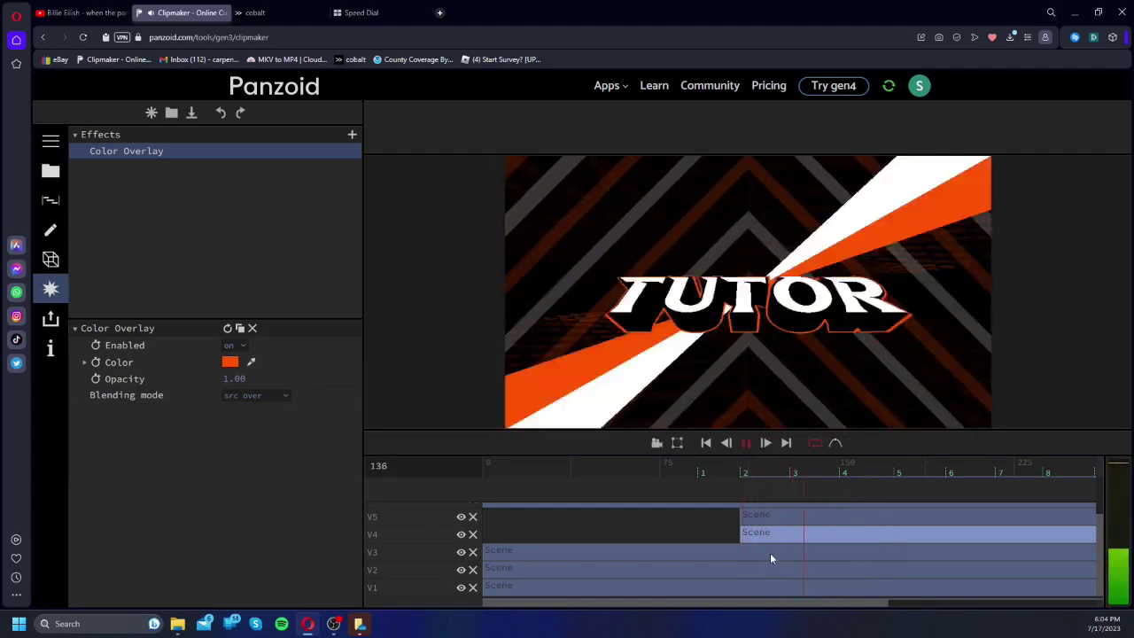
{"action": "key", "text": "space"}
Step: Trim the V5 and V4 triangle scene clips so both end at beat marker 4, and play back the result
{"action": "left_click_drag", "start_coordinate": [761, 603], "coordinate": [681, 521]}
{"action": "left_click", "coordinate": [925, 523]}
{"action": "left_click_drag", "start_coordinate": [1001, 529], "coordinate": [682, 531]}
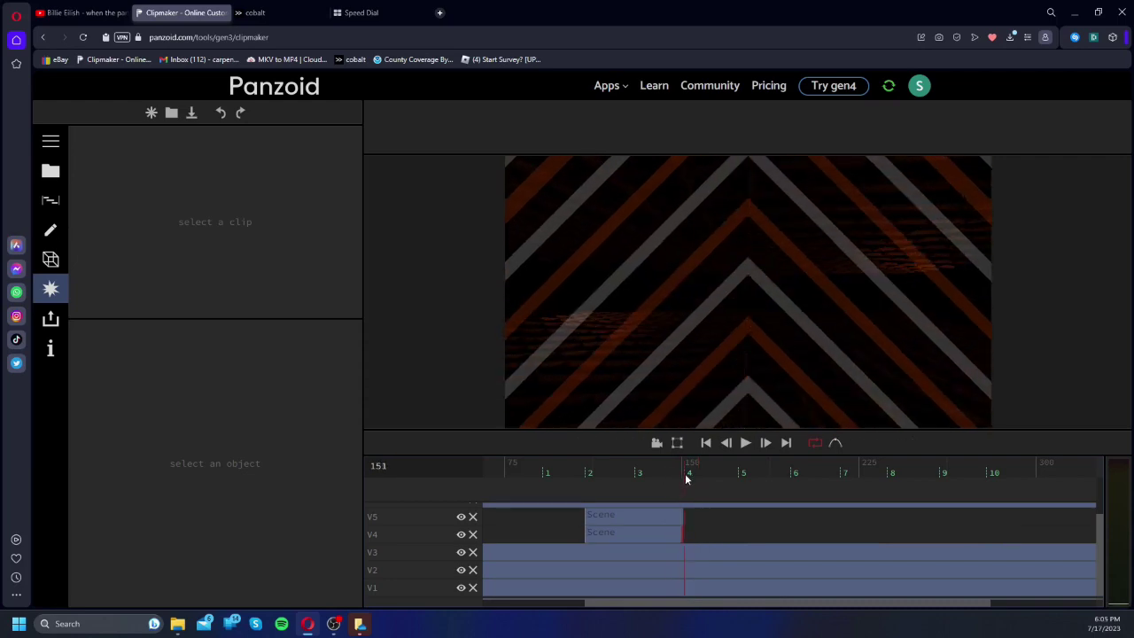
{"action": "left_click_drag", "start_coordinate": [669, 479], "coordinate": [638, 475]}
{"action": "key", "text": "space"}
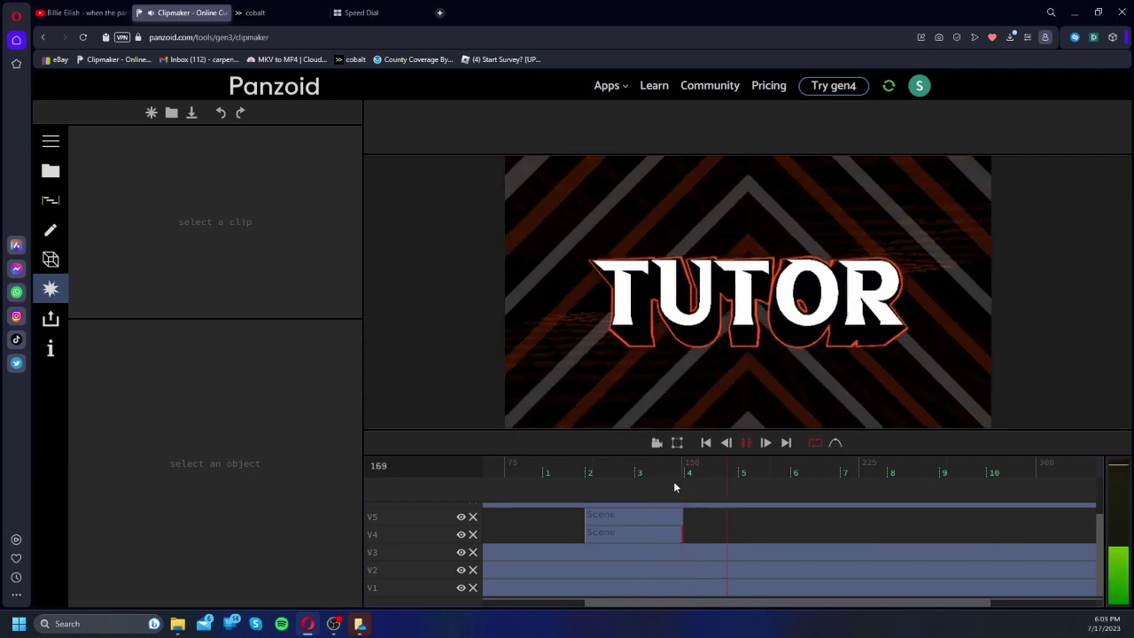
{"action": "left_click", "coordinate": [559, 462]}
{"action": "key", "text": "space"}
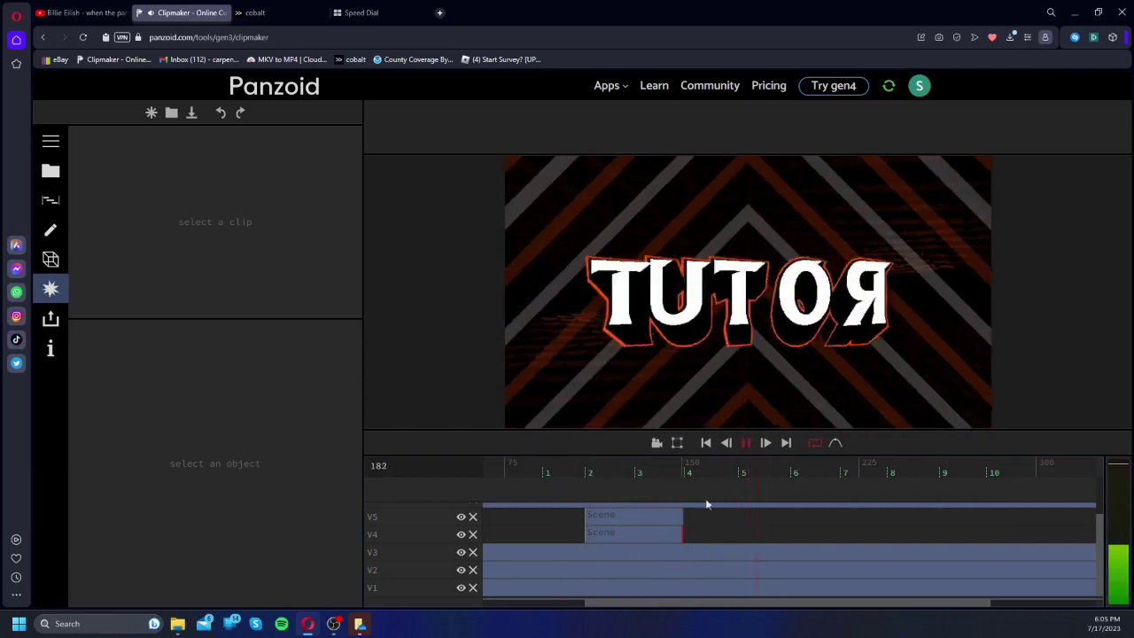
Step: Try extending the V4 scene clip a few frames past beat marker 4, and trim it back to the marker
{"action": "left_click_drag", "start_coordinate": [679, 535], "coordinate": [689, 535]}
{"action": "left_click", "coordinate": [795, 471]}
{"action": "key", "text": "space"}
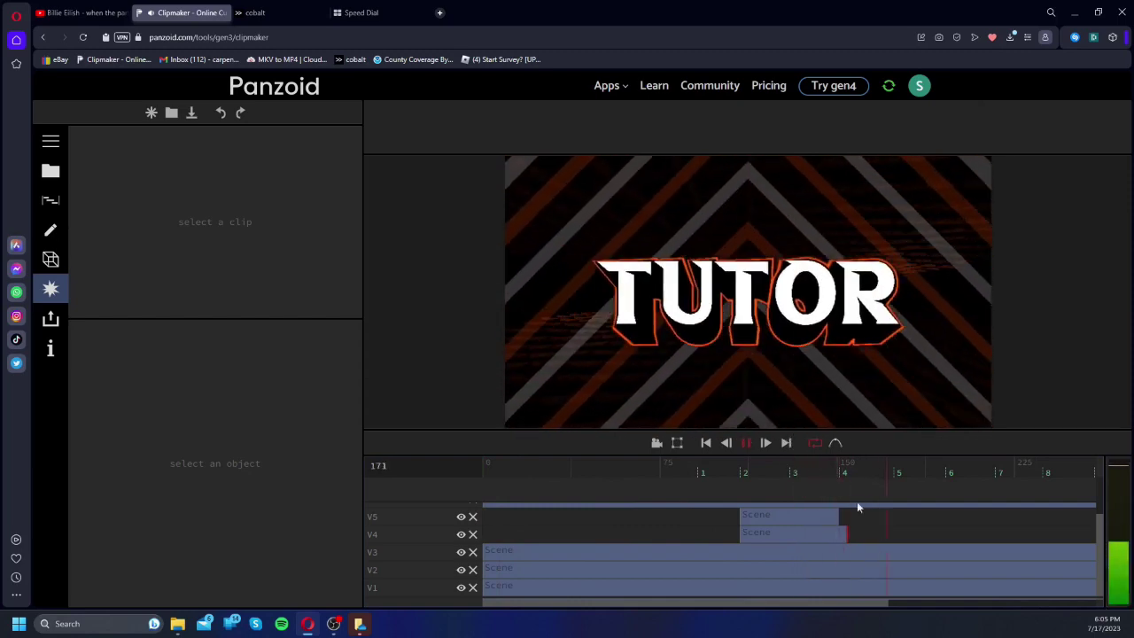
{"action": "left_click_drag", "start_coordinate": [848, 536], "coordinate": [832, 534]}
Step: Replay the section between beat markers 1 and 5 to check how the trimmed transition leads into the text
{"action": "left_click", "coordinate": [826, 463]}
{"action": "key", "text": "space"}
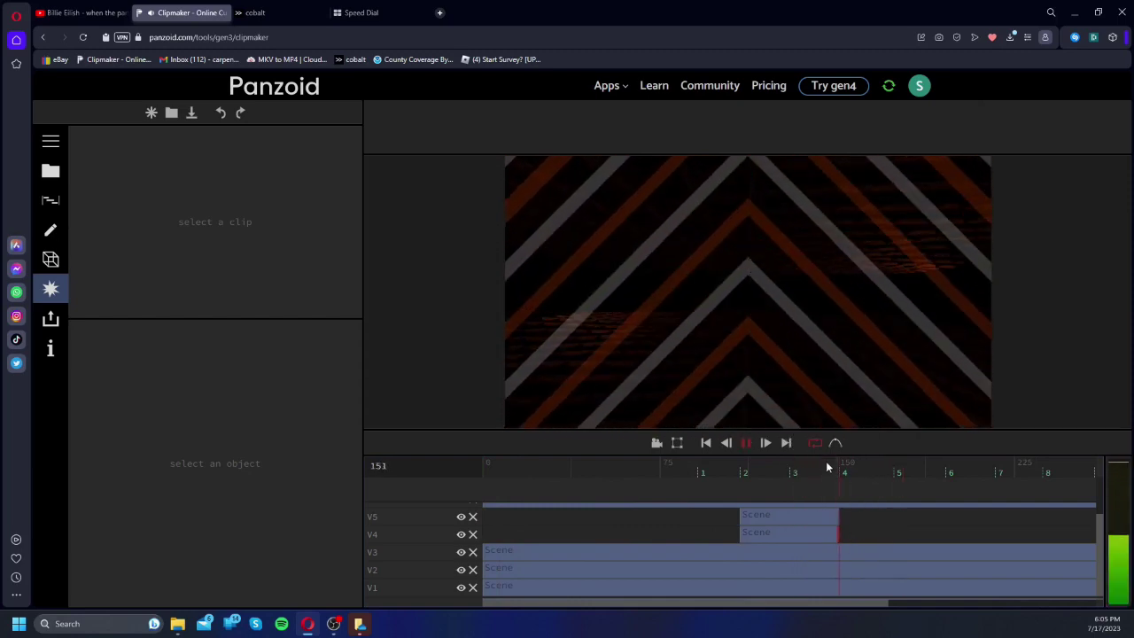
{"action": "left_click", "coordinate": [796, 462]}
{"action": "key", "text": "space"}
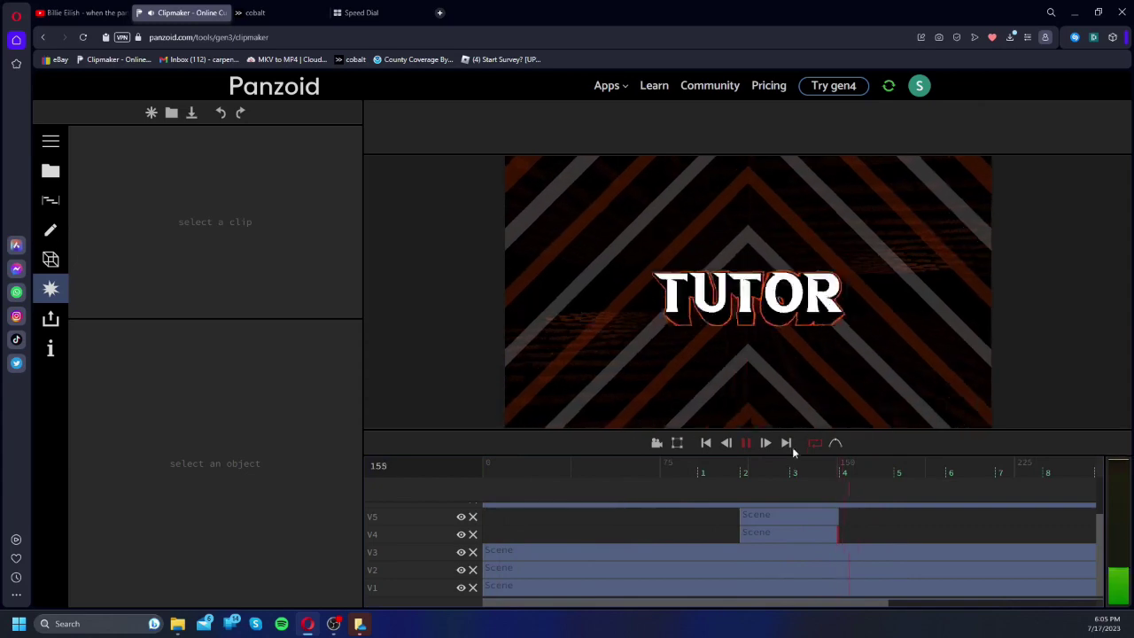
{"action": "left_click", "coordinate": [717, 471]}
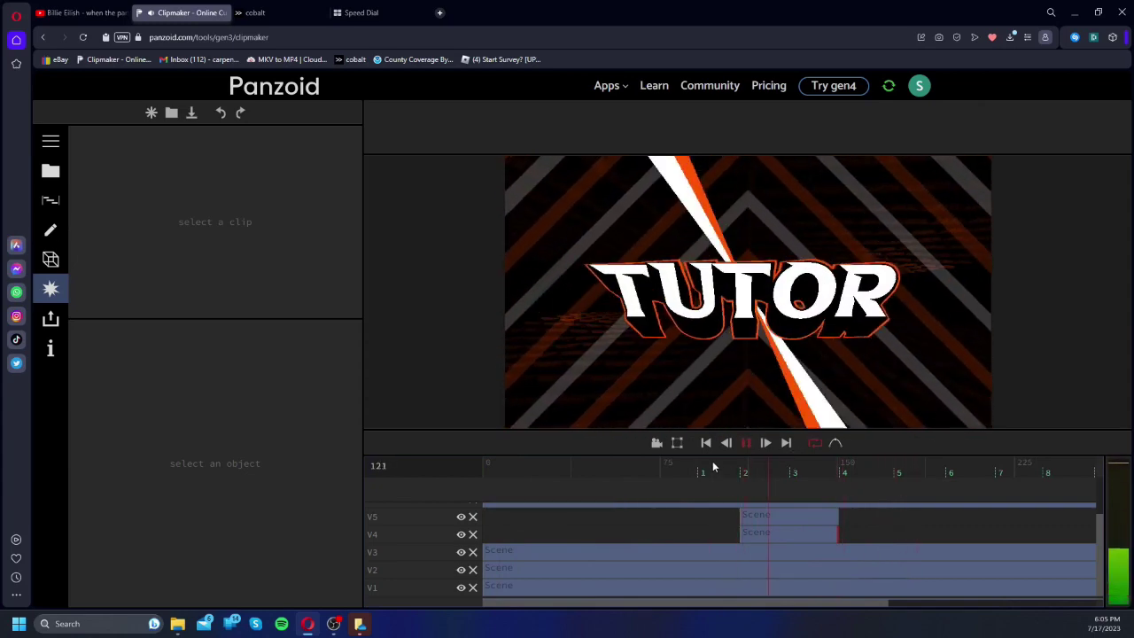
{"action": "left_click", "coordinate": [728, 473]}
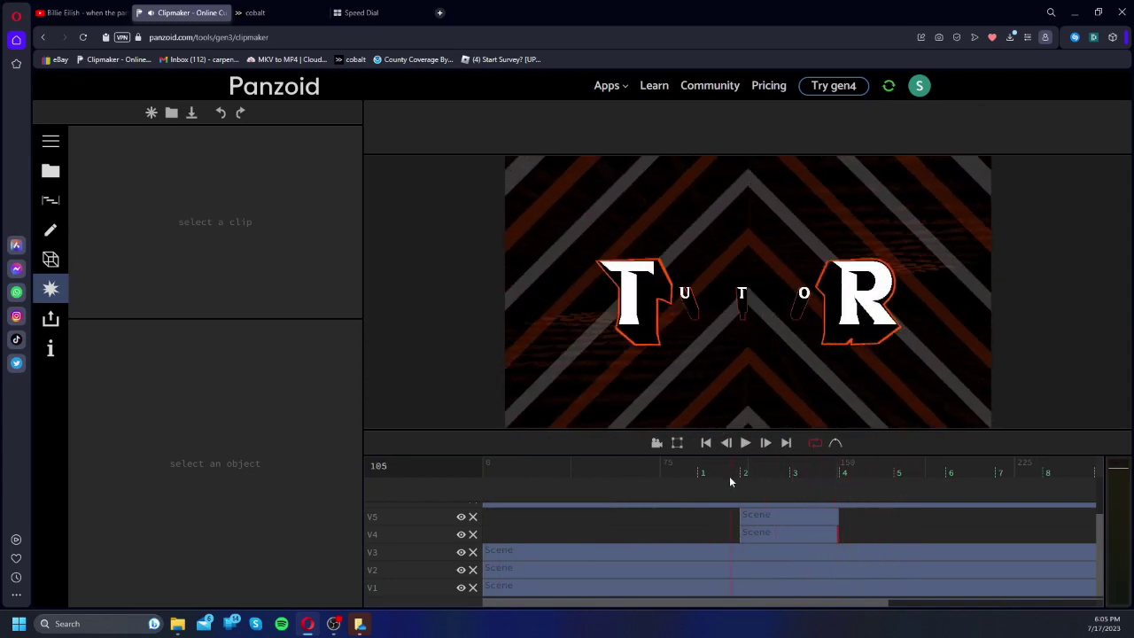
{"action": "key", "text": "space"}
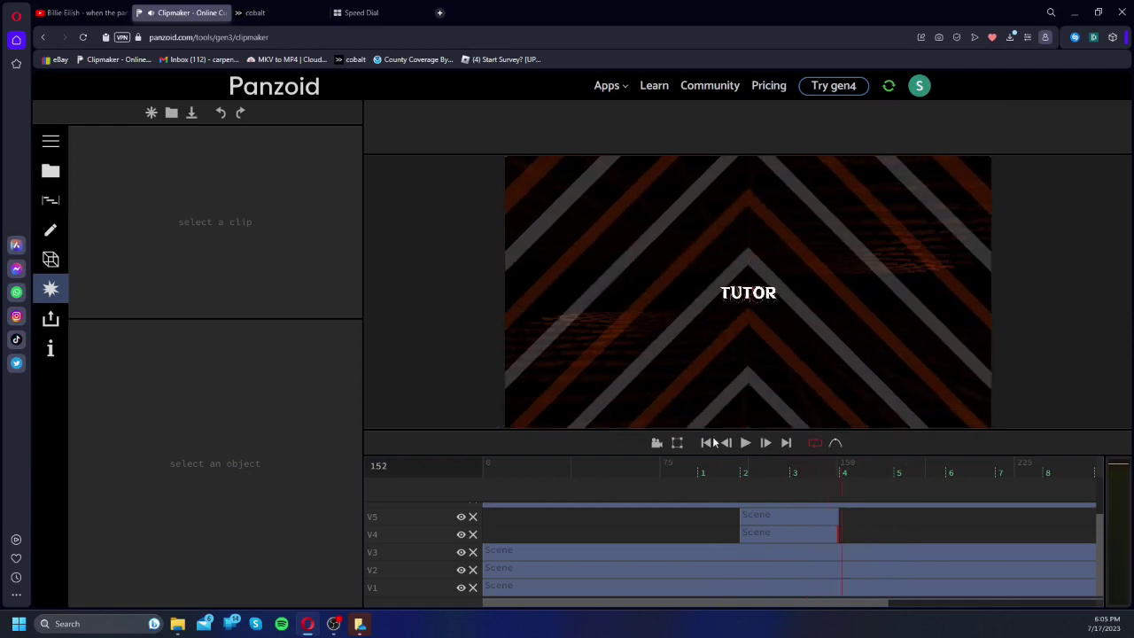
{"action": "left_click", "coordinate": [694, 471]}
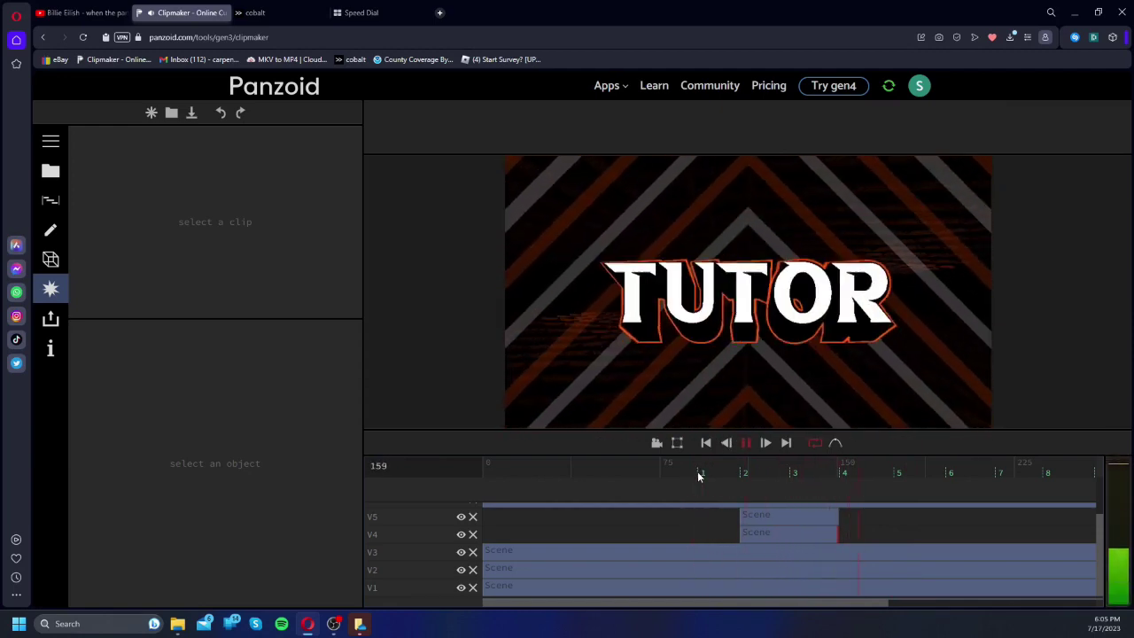
{"action": "key", "text": "space"}
Step: Switch to File Explorer to look over the preset files in the shapes folder, and return to Clipmaker
{"action": "mouse_move", "coordinate": [171, 627]}
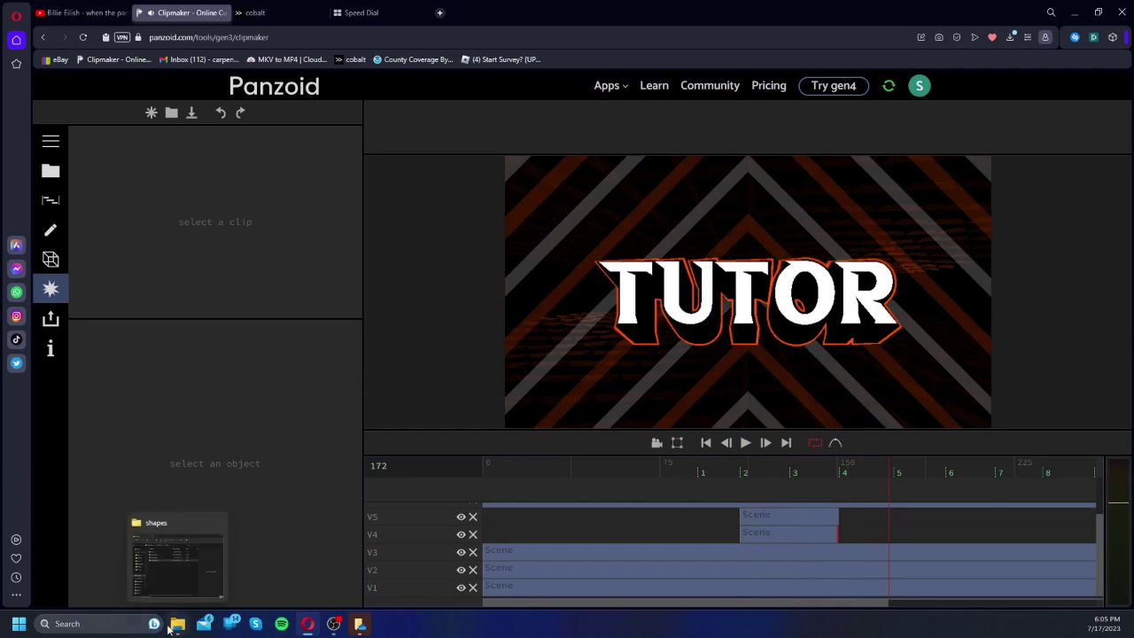
{"action": "left_click", "coordinate": [171, 622]}
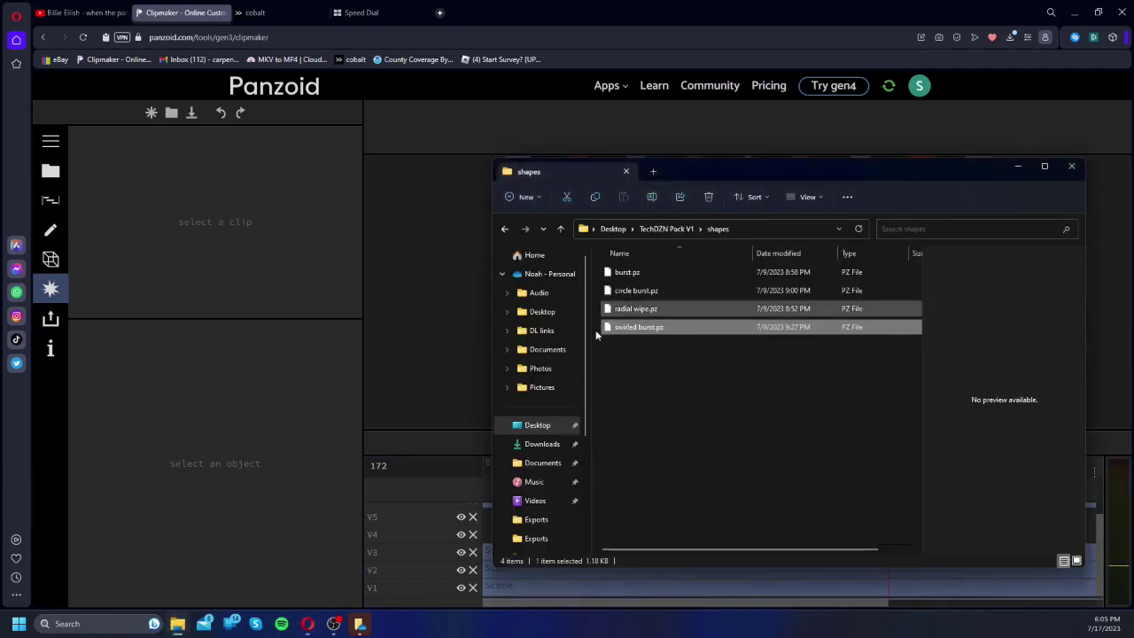
{"action": "left_click", "coordinate": [37, 169]}
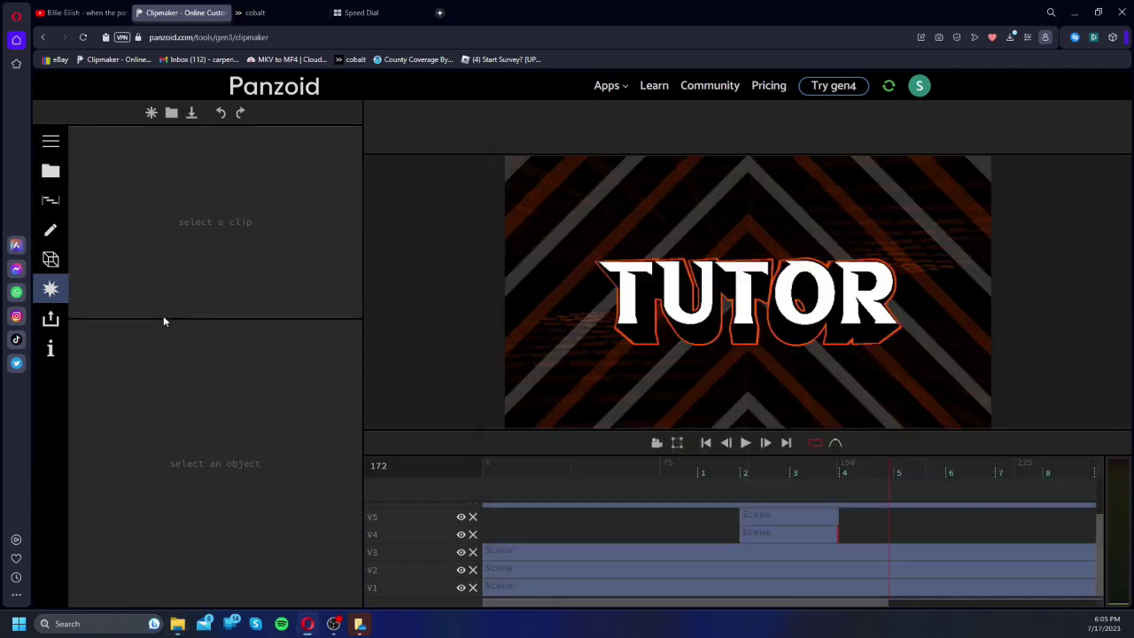
Step: Move the Composite clip up one track to free V6, and play back the intro
{"action": "left_click", "coordinate": [51, 171]}
{"action": "left_click", "coordinate": [680, 466]}
{"action": "key", "text": "space"}
{"action": "scroll", "coordinate": [673, 518], "scroll_direction": "up", "scroll_amount": 1}
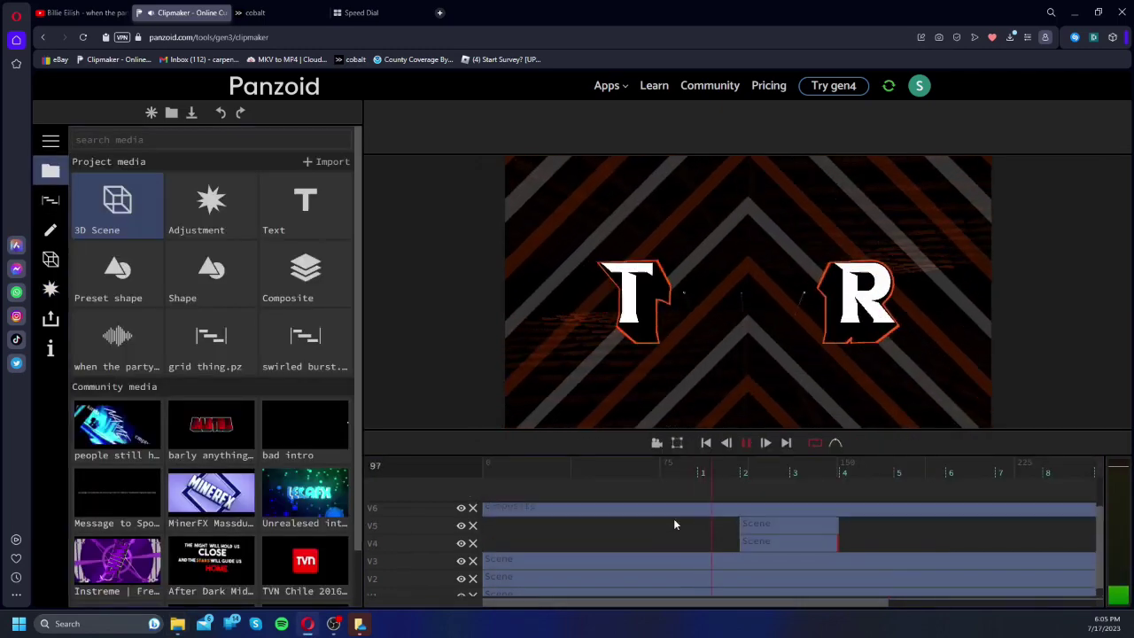
{"action": "left_click", "coordinate": [677, 514]}
{"action": "key", "text": "Delete"}
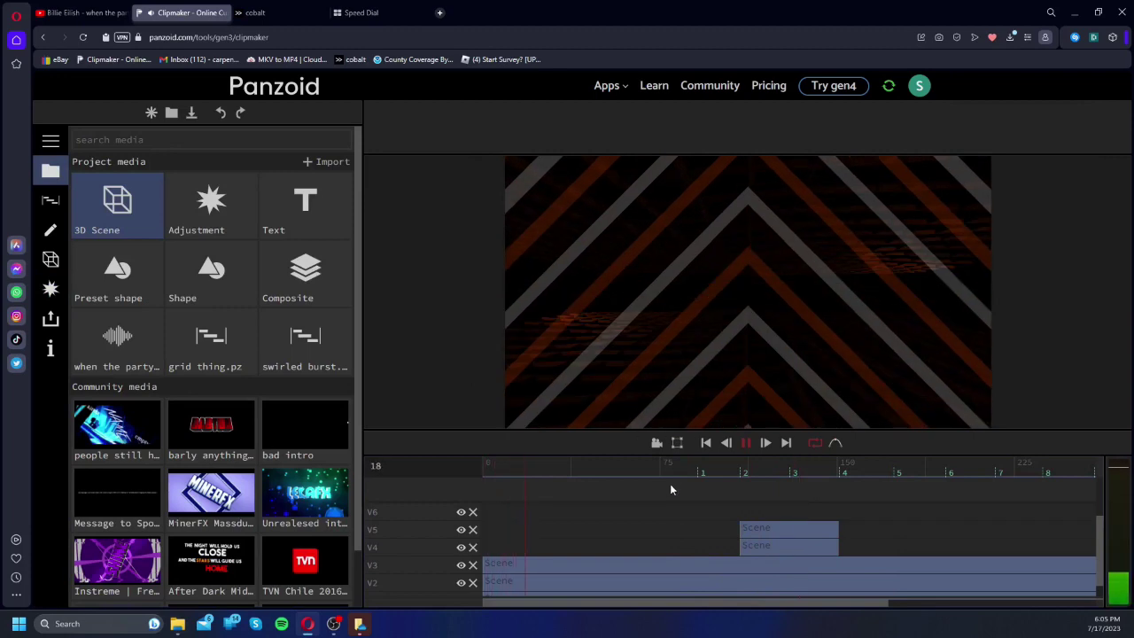
{"action": "left_click", "coordinate": [679, 463]}
{"action": "key", "text": "space"}
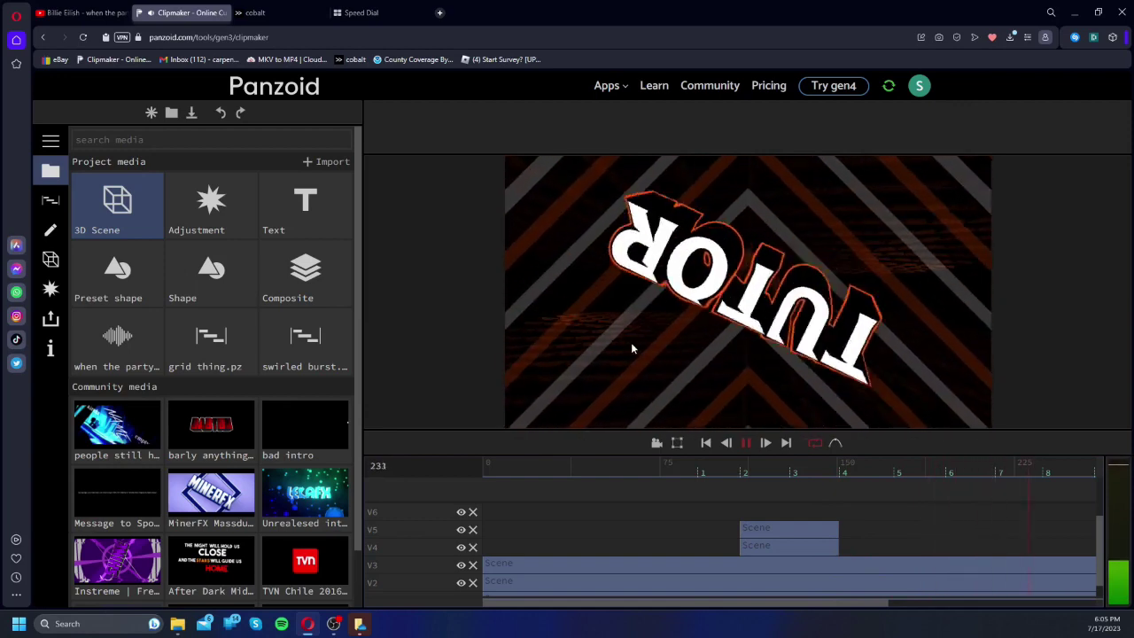
{"action": "left_click_drag", "start_coordinate": [691, 465], "coordinate": [436, 453]}
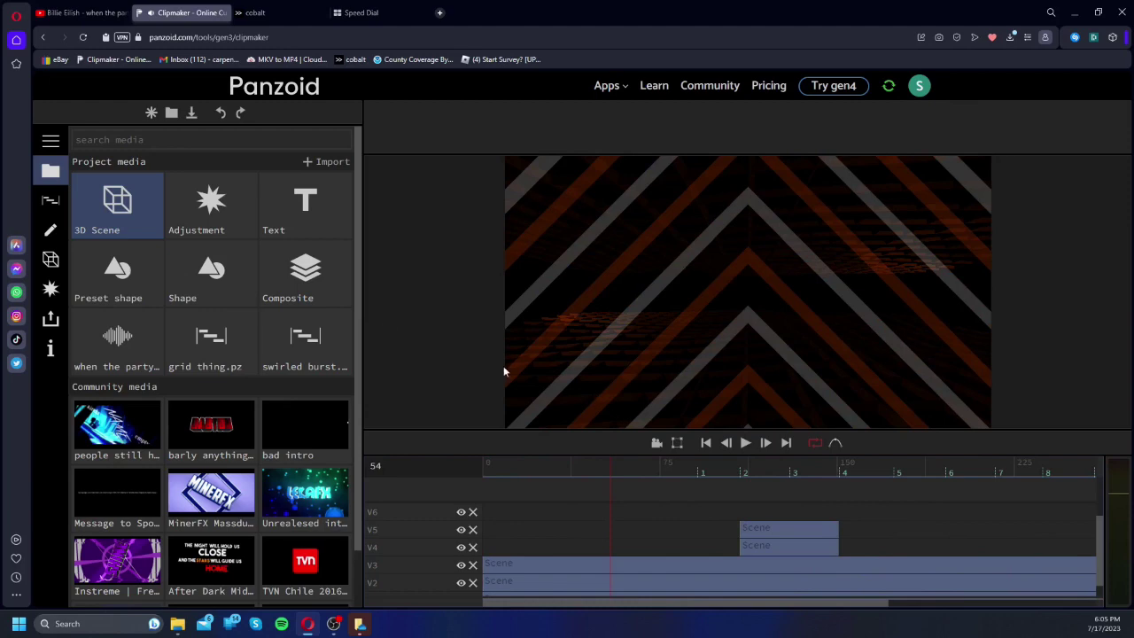
Step: Add a new 3D Scene clip on V6, starting at beat marker 1 and ending at about beat marker 3
{"action": "left_click_drag", "start_coordinate": [122, 207], "coordinate": [471, 519]}
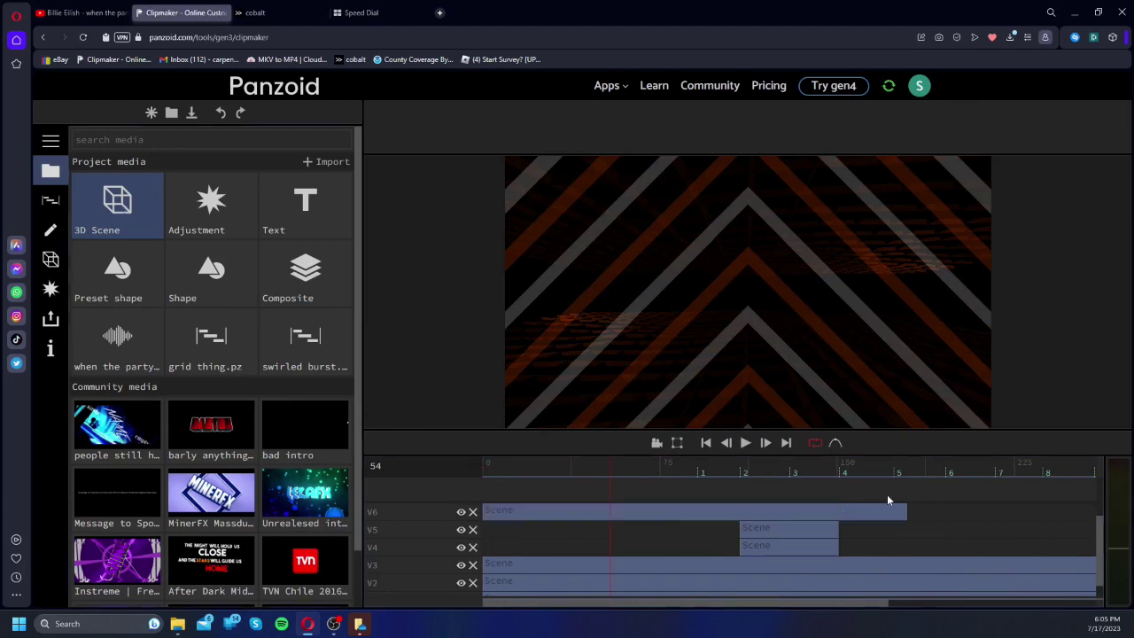
{"action": "left_click_drag", "start_coordinate": [903, 506], "coordinate": [686, 512]}
{"action": "left_click", "coordinate": [817, 507]}
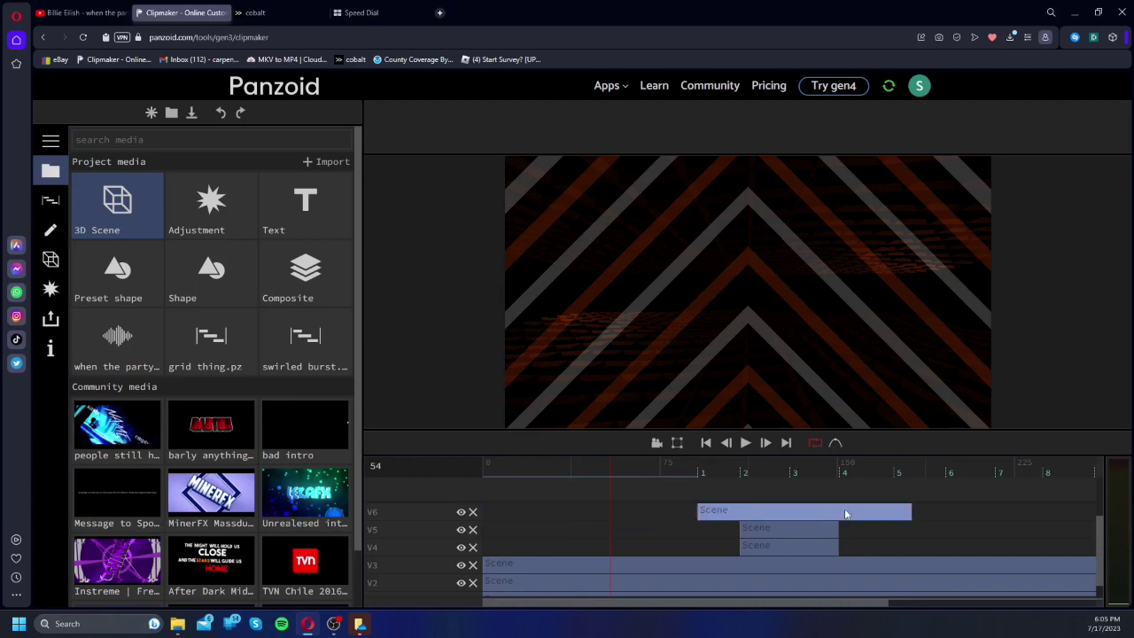
{"action": "left_click_drag", "start_coordinate": [789, 506], "coordinate": [787, 507]}
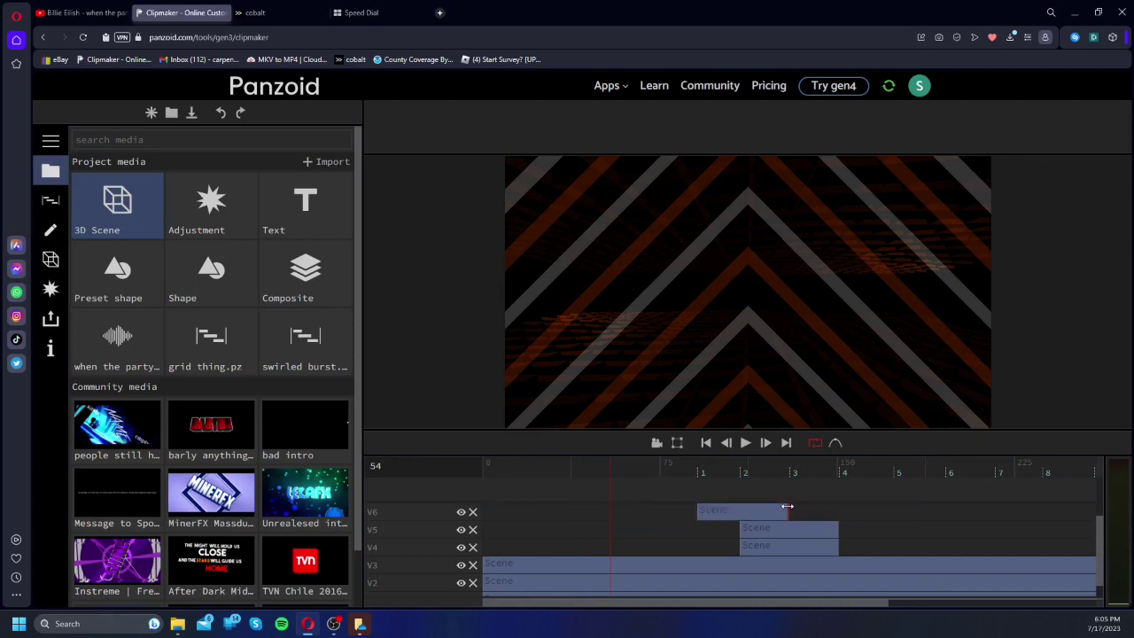
Step: Add a rectangle shape to the V6 scene and set its rectangle size to 2 by 58
{"action": "left_click", "coordinate": [697, 472]}
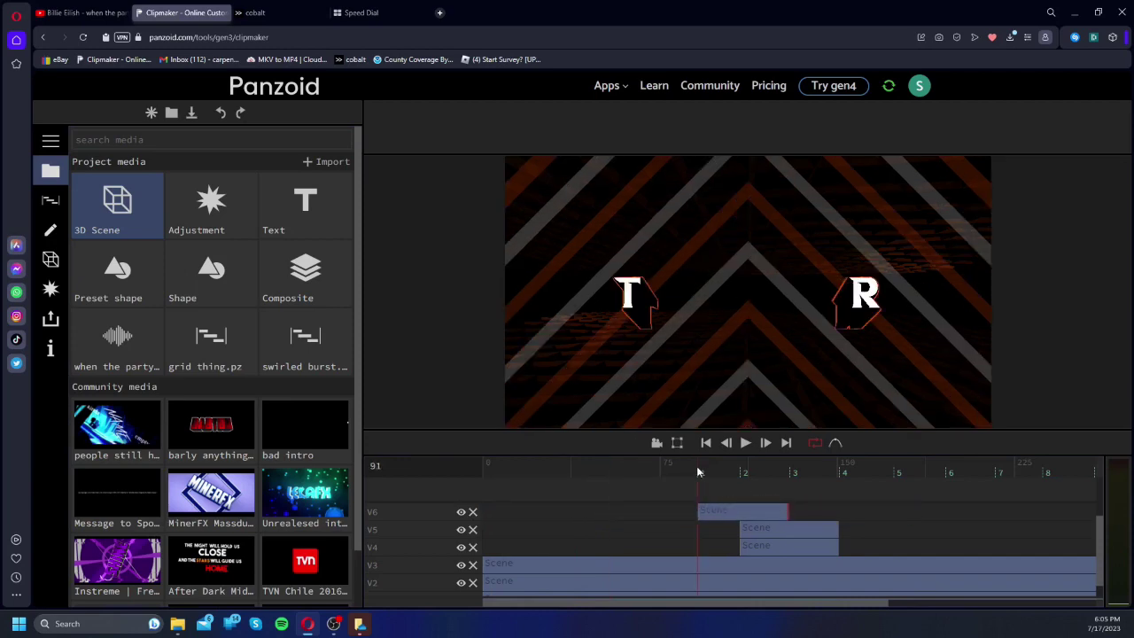
{"action": "left_click", "coordinate": [720, 513]}
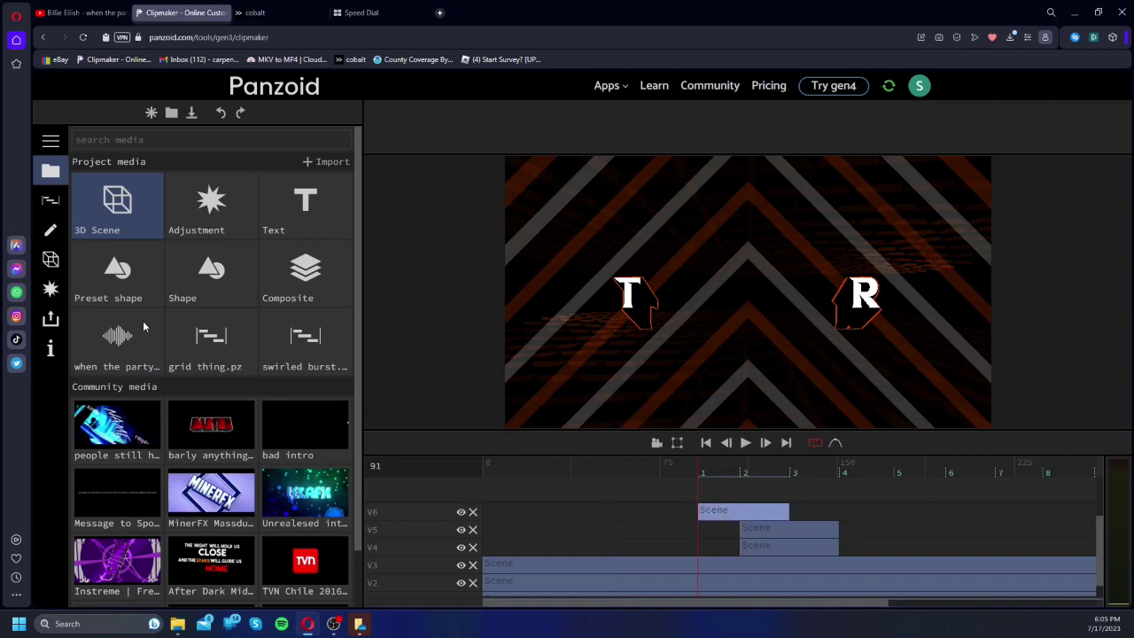
{"action": "left_click", "coordinate": [51, 289]}
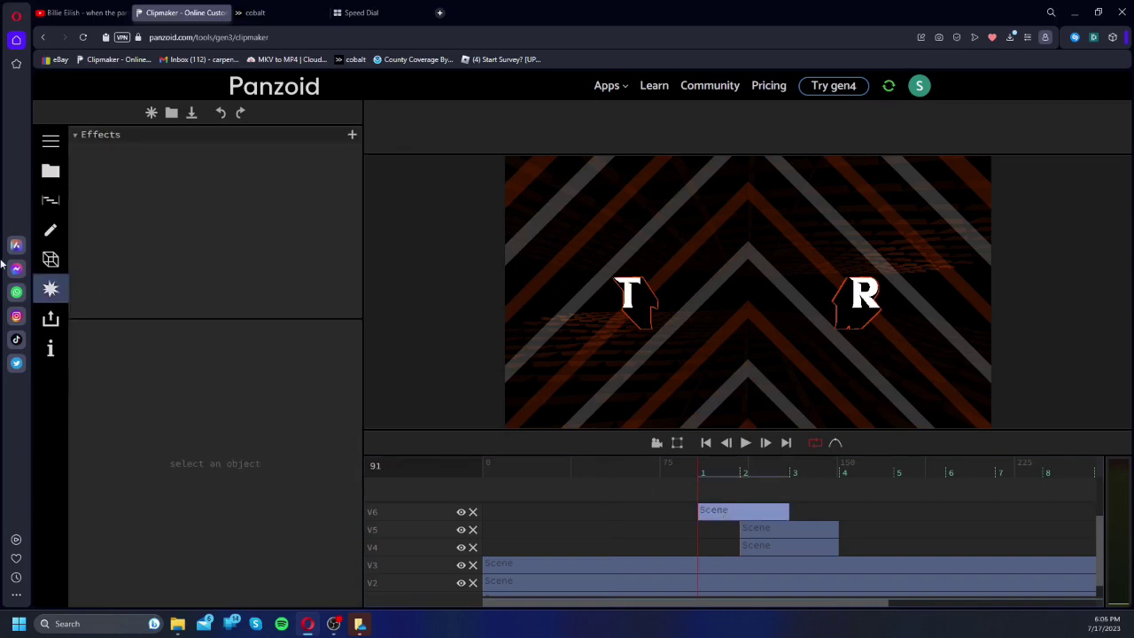
{"action": "left_click", "coordinate": [53, 258]}
{"action": "left_click", "coordinate": [350, 136]}
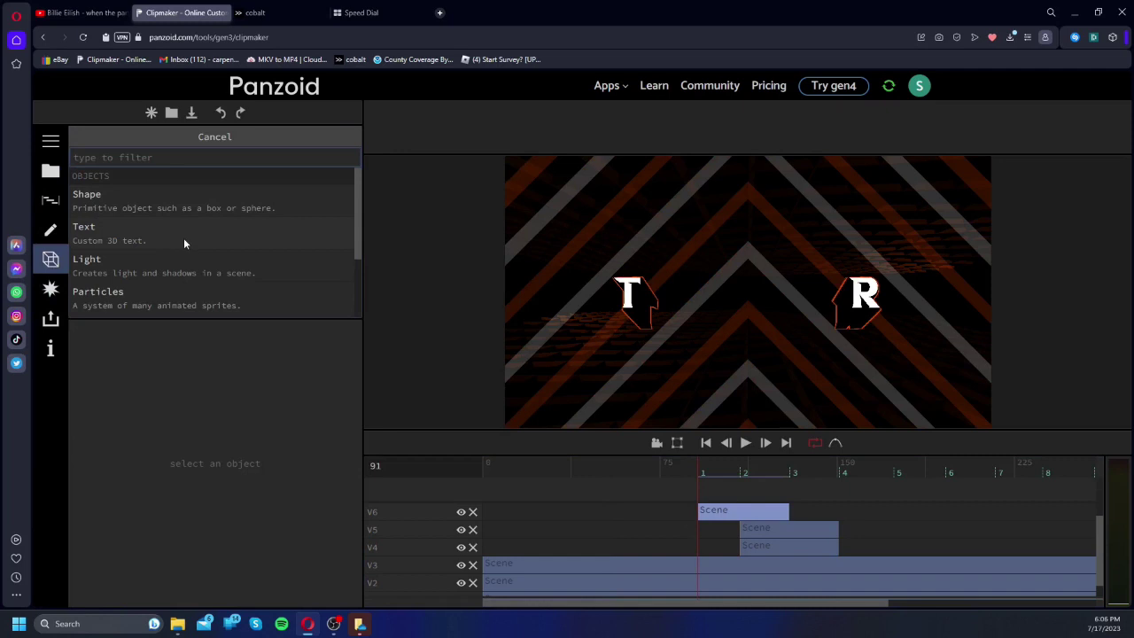
{"action": "left_click", "coordinate": [134, 190]}
{"action": "left_click", "coordinate": [119, 217]}
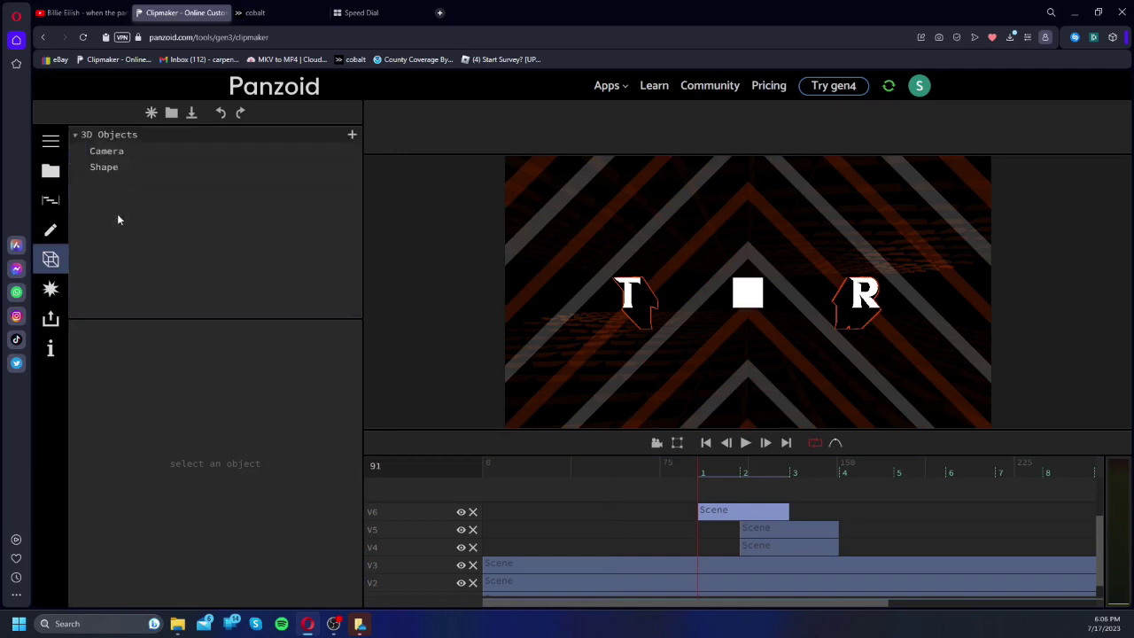
{"action": "left_click_drag", "start_coordinate": [221, 353], "coordinate": [274, 372]}
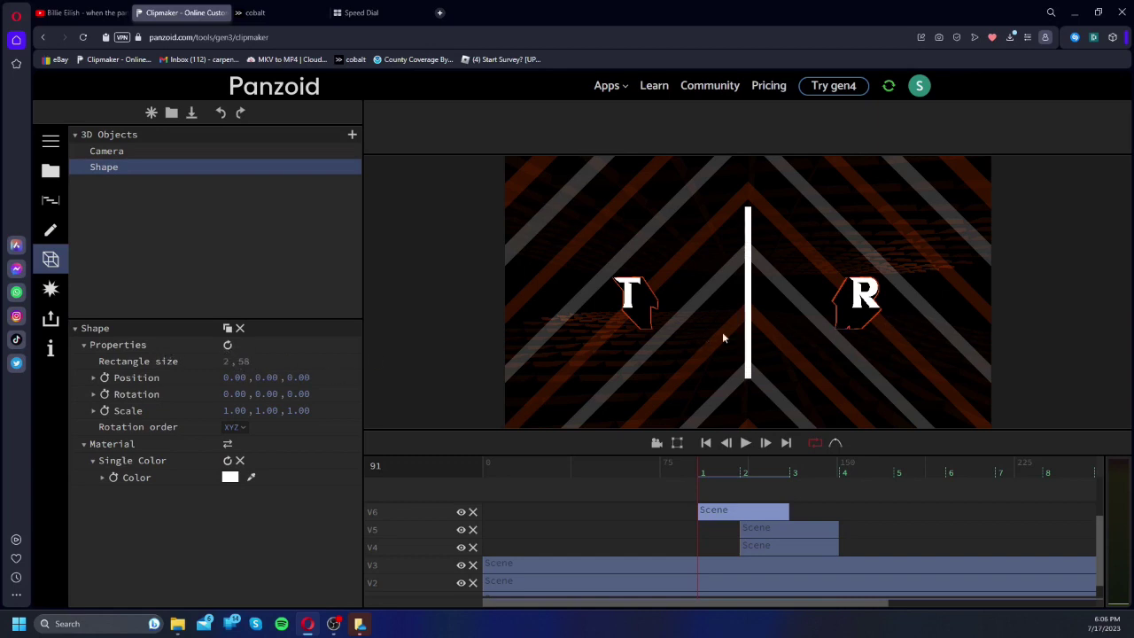
Step: Widen the rectangle in the V6 scene to a size of 3 by 58
{"action": "left_click_drag", "start_coordinate": [225, 361], "coordinate": [260, 360]}
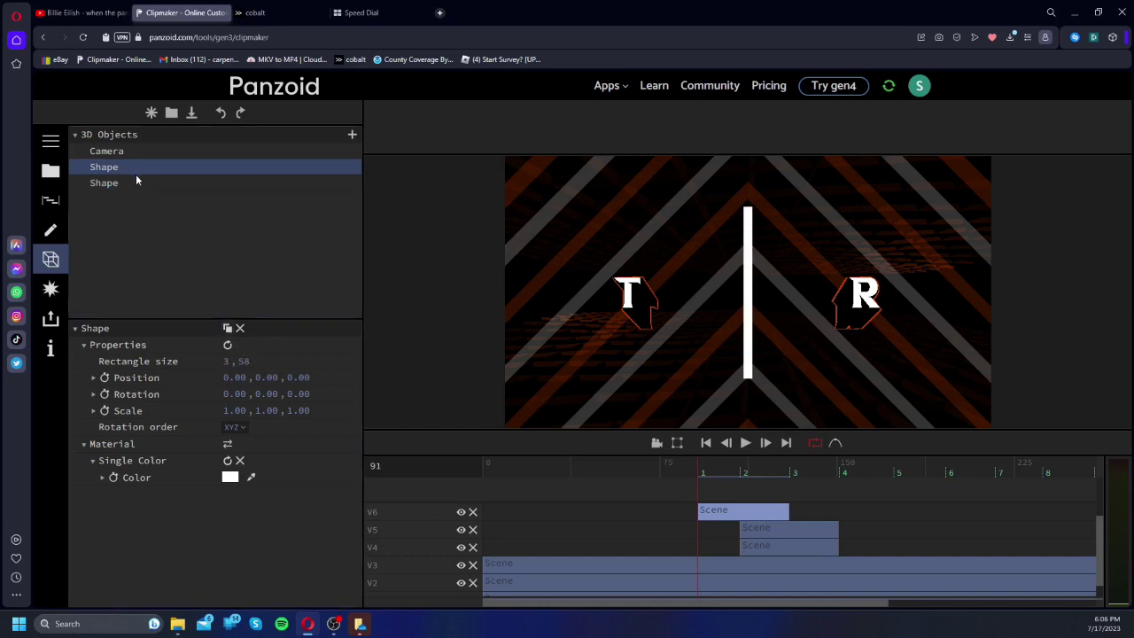
Step: Try a copy of the rectangle rotated 90 degrees about Z to form a cross, and delete that copy
{"action": "left_click", "coordinate": [136, 182]}
{"action": "left_click_drag", "start_coordinate": [298, 395], "coordinate": [386, 396]}
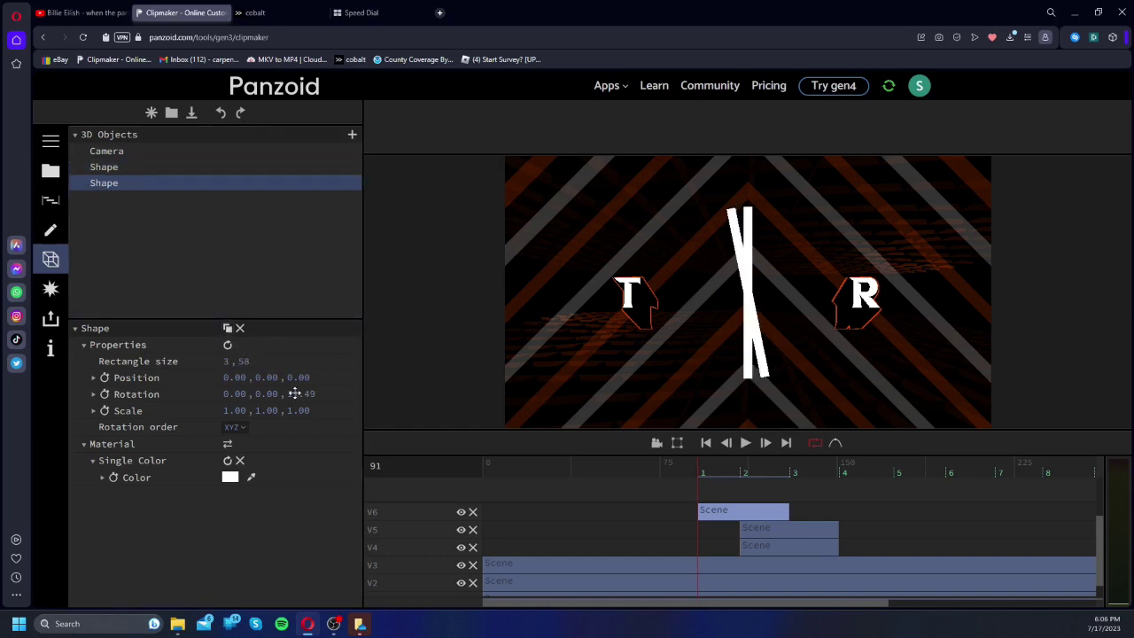
{"action": "type", "text": "0"}
{"action": "key", "text": "Return"}
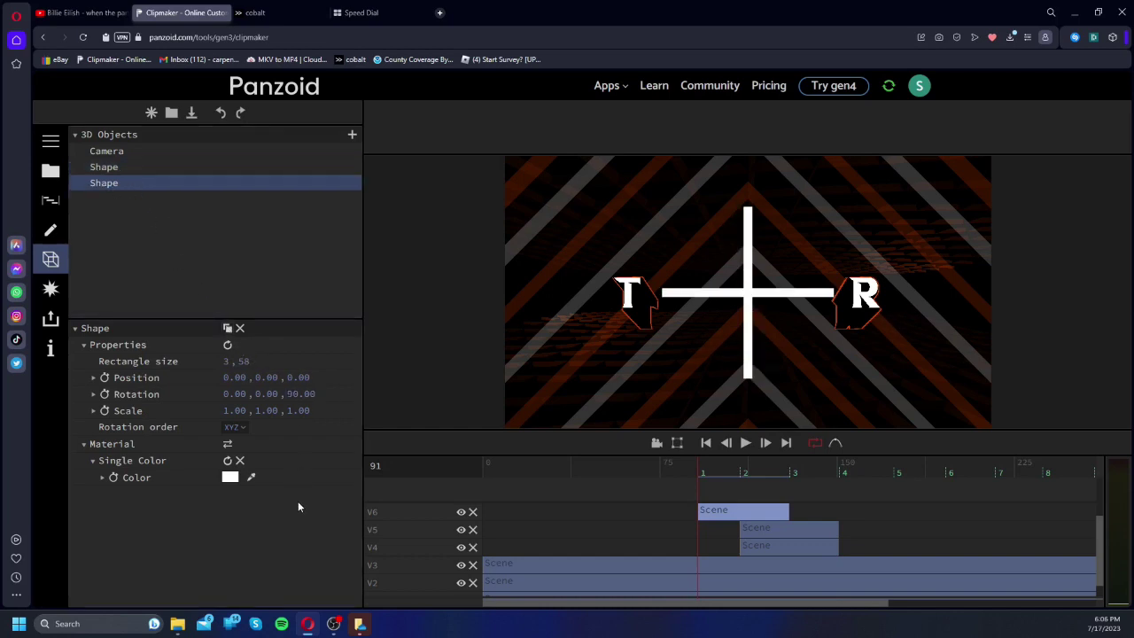
{"action": "left_click", "coordinate": [239, 328]}
{"action": "left_click", "coordinate": [139, 169]}
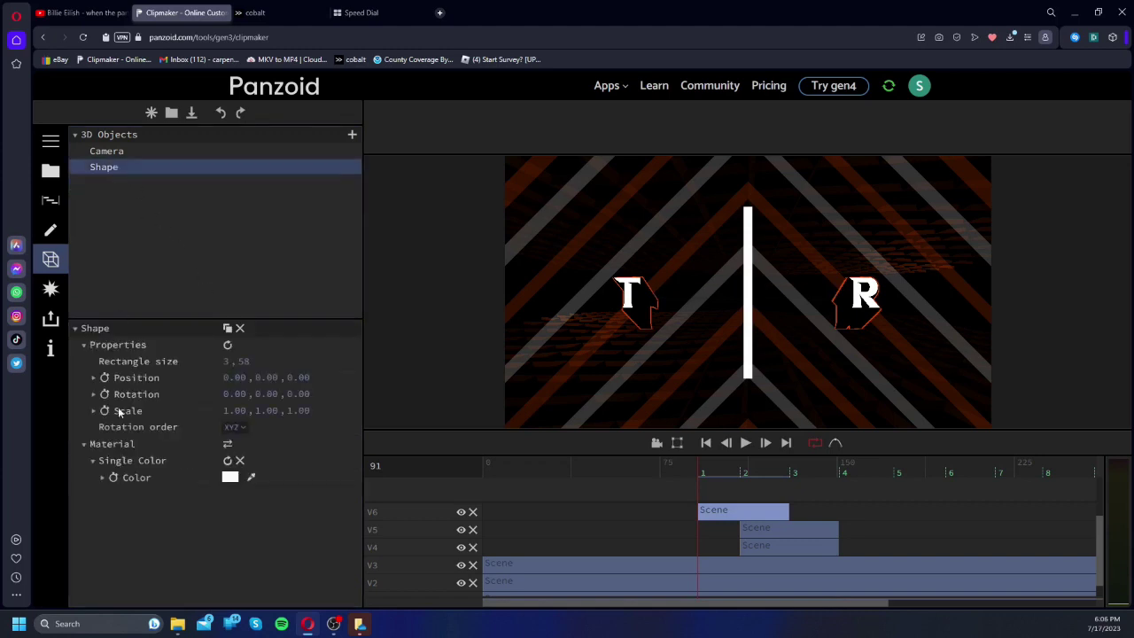
Step: Set the rectangle's Y scale to 0.001 and keep its X scale at 1
{"action": "left_click", "coordinate": [92, 410]}
{"action": "left_click_drag", "start_coordinate": [243, 424], "coordinate": [355, 458]}
{"action": "left_click", "coordinate": [226, 424]}
{"action": "type", "text": "1"}
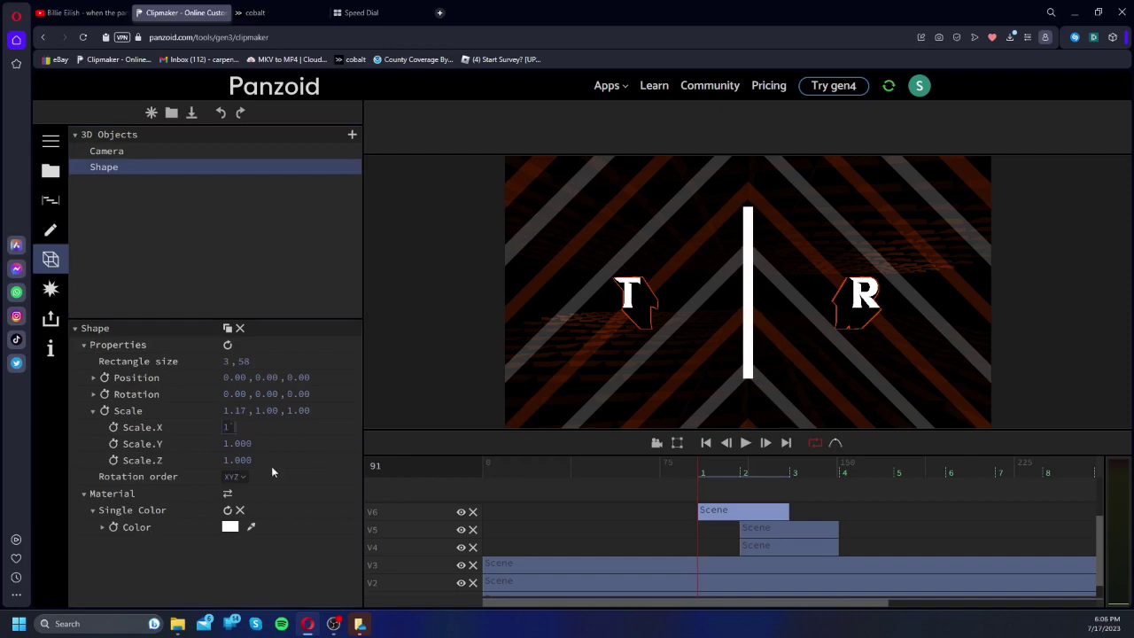
{"action": "left_click", "coordinate": [271, 465]}
{"action": "key", "text": "Return"}
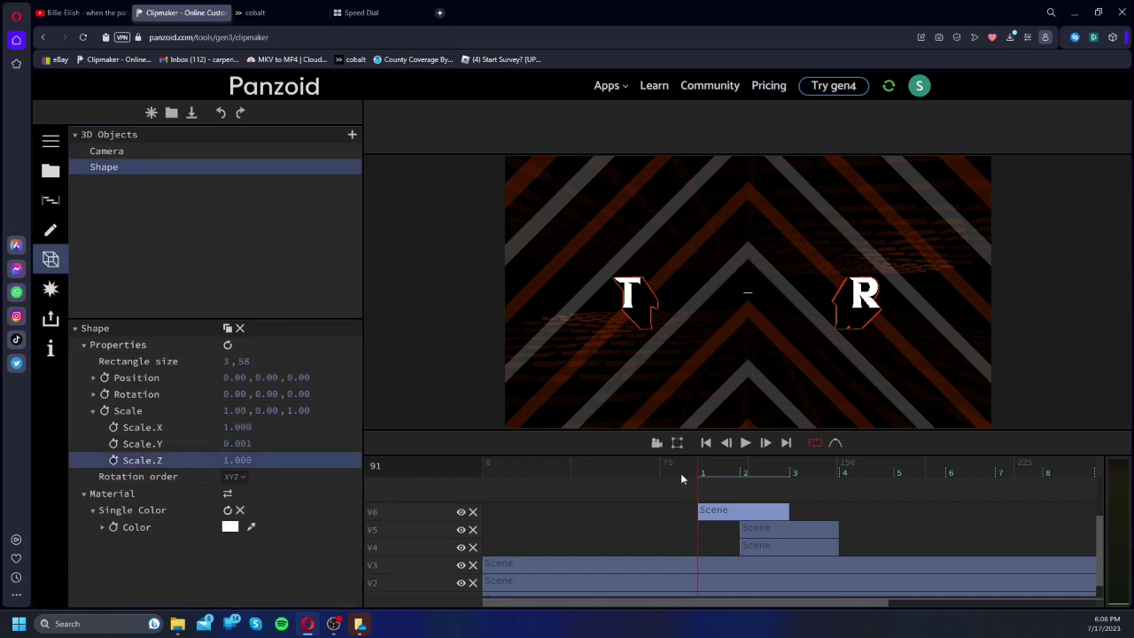
Step: Play back the intro briefly and move the V6 scene clip so it starts at beat marker 2, frame 109
{"action": "key", "text": "space"}
{"action": "key", "text": "space"}
{"action": "mouse_move", "coordinate": [736, 470]}
{"action": "left_mouse_down"}
{"action": "mouse_move", "coordinate": [697, 469]}
{"action": "mouse_move", "coordinate": [738, 471]}
{"action": "left_mouse_up"}
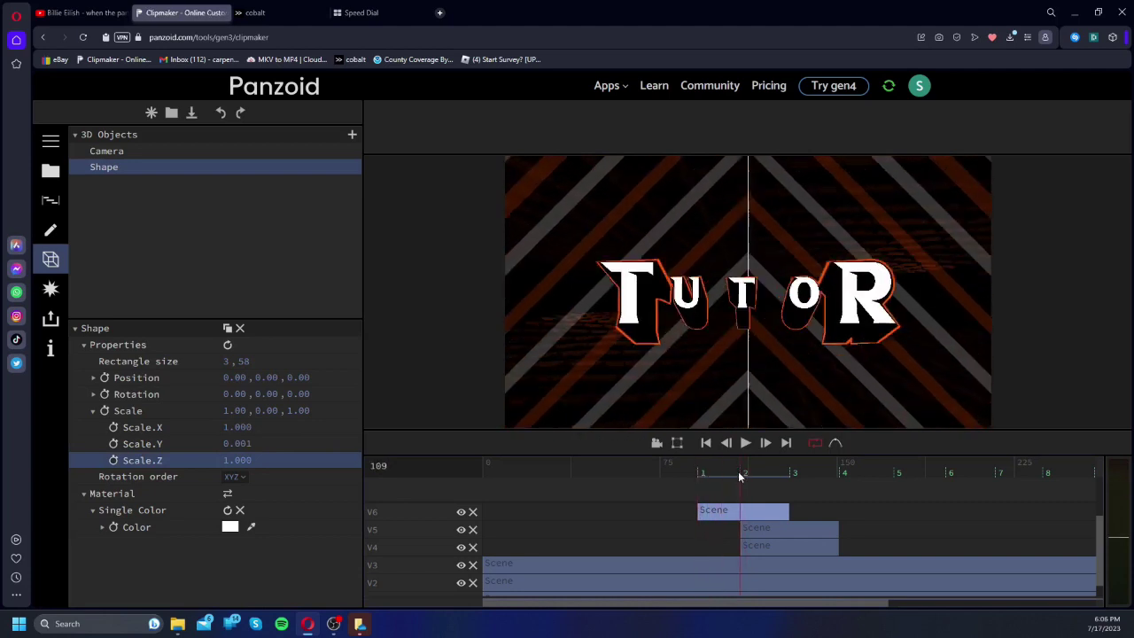
{"action": "left_click_drag", "start_coordinate": [784, 506], "coordinate": [788, 505]}
{"action": "left_click", "coordinate": [740, 466]}
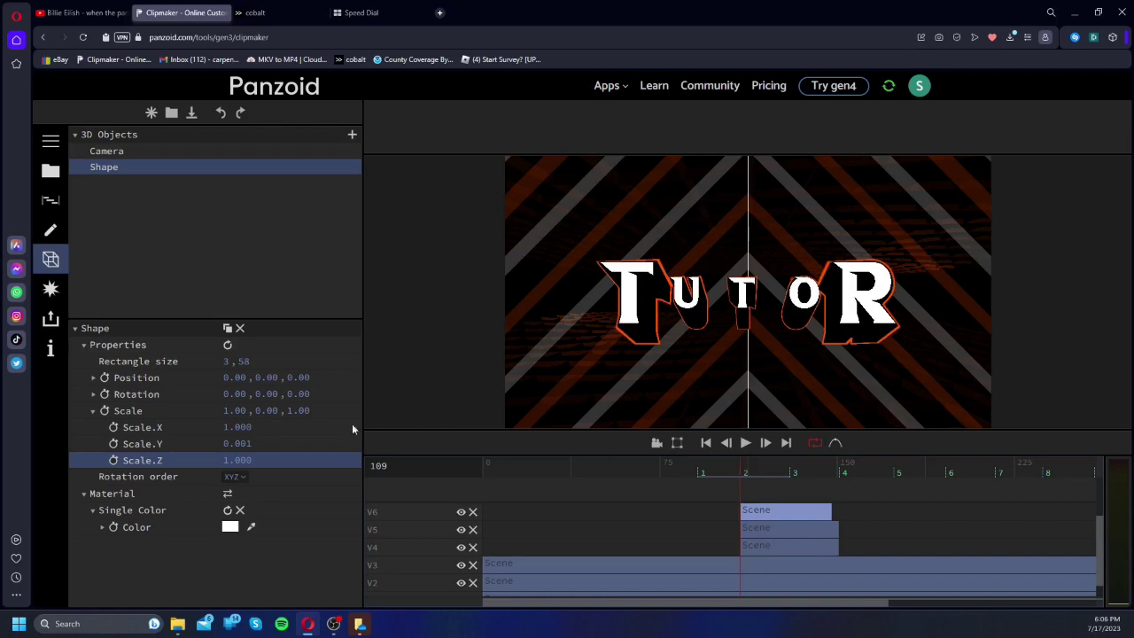
Step: Keyframe the rectangle's scale at beat marker 2 and extend the V6 clip's end to beat marker 4
{"action": "left_click", "coordinate": [103, 411]}
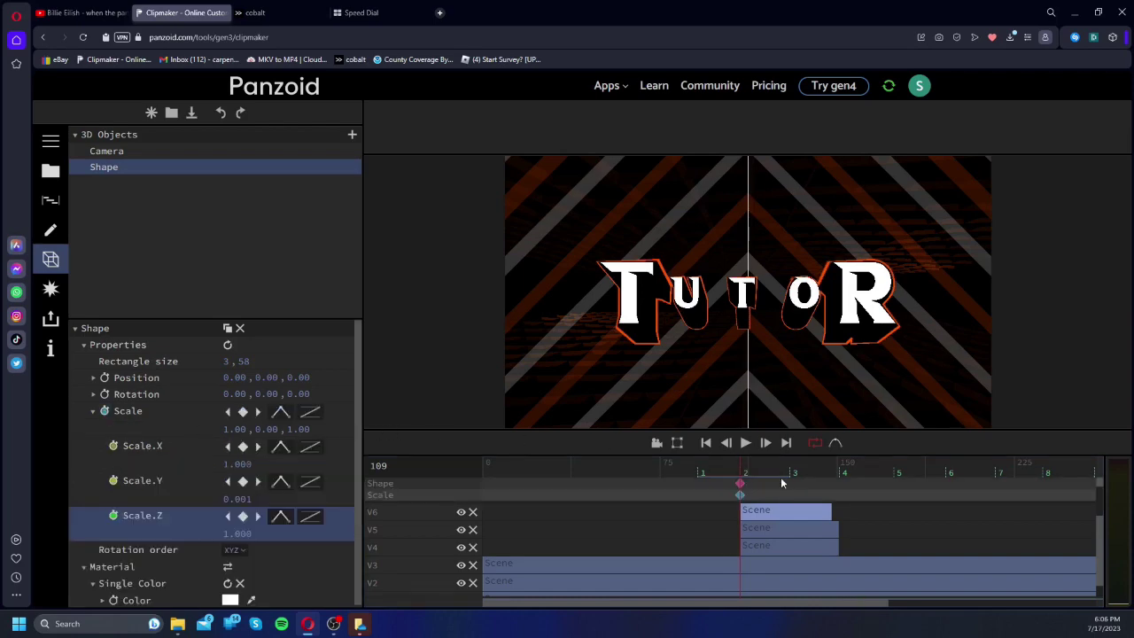
{"action": "left_click_drag", "start_coordinate": [780, 475], "coordinate": [840, 476]}
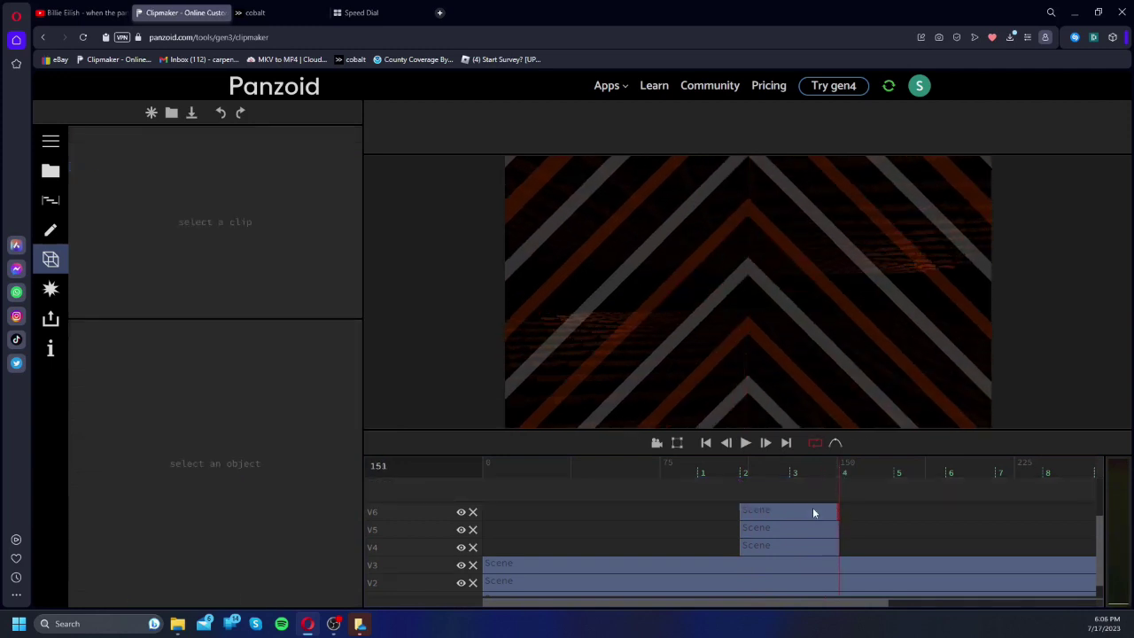
Step: Keyframe the rectangle's Y scale at 1 on frame 151 with an ease-out curve, and play back the growing line from beat marker 2
{"action": "left_click", "coordinate": [813, 512]}
{"action": "left_click", "coordinate": [196, 168]}
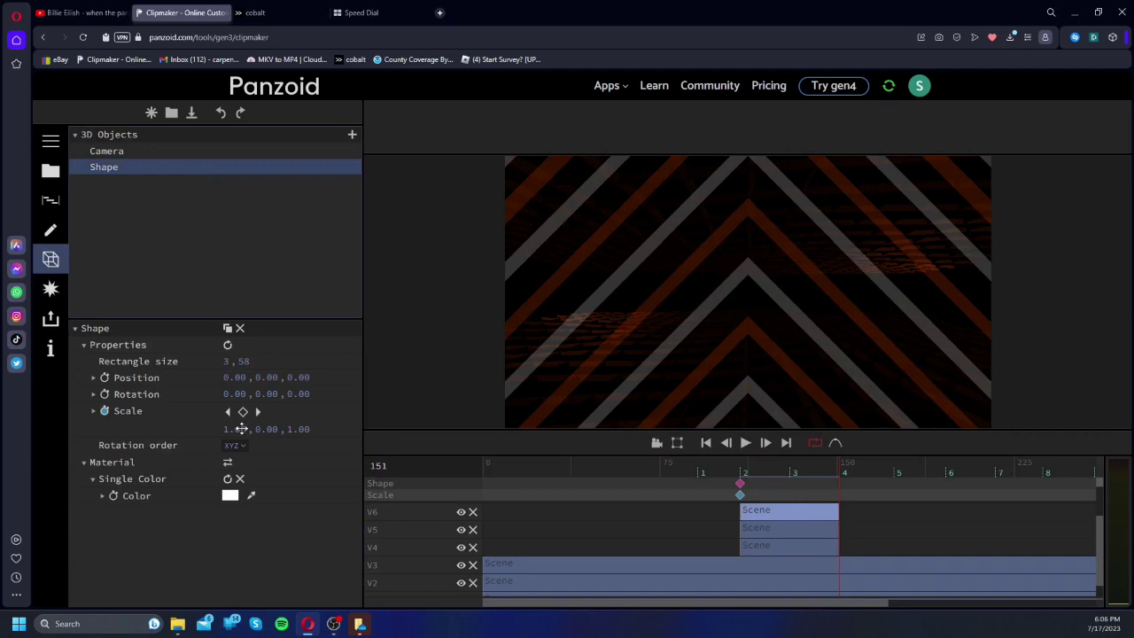
{"action": "left_click", "coordinate": [93, 411]}
{"action": "left_click", "coordinate": [242, 480]}
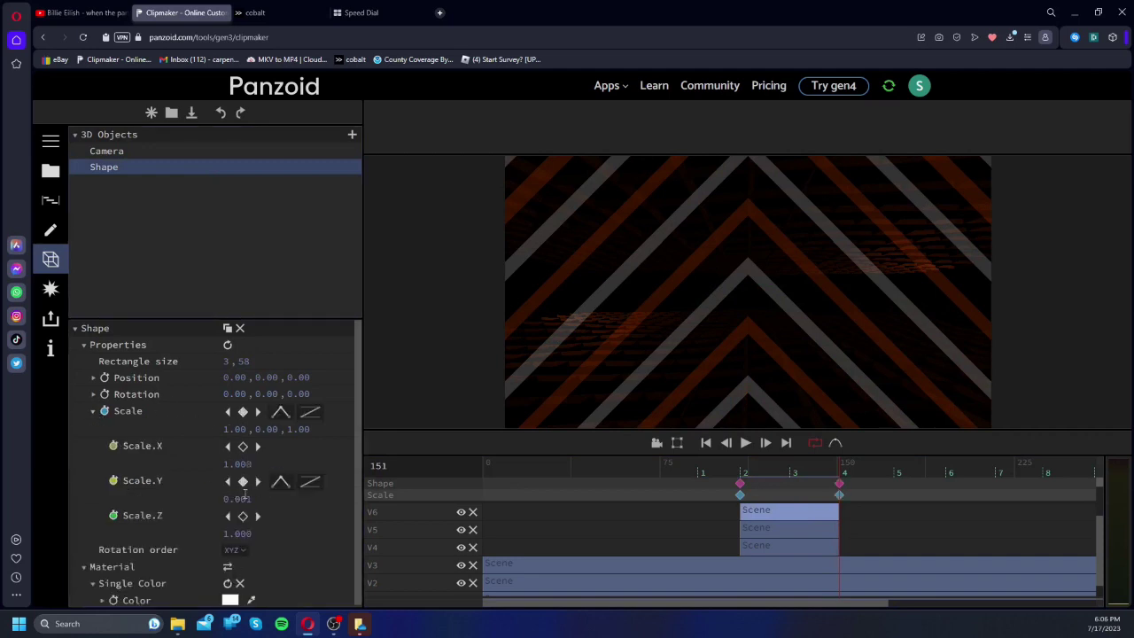
{"action": "type", "text": "1"}
{"action": "key", "text": "Return"}
{"action": "left_click", "coordinate": [316, 482]}
{"action": "scroll", "coordinate": [323, 423], "scroll_direction": "down", "scroll_amount": 3}
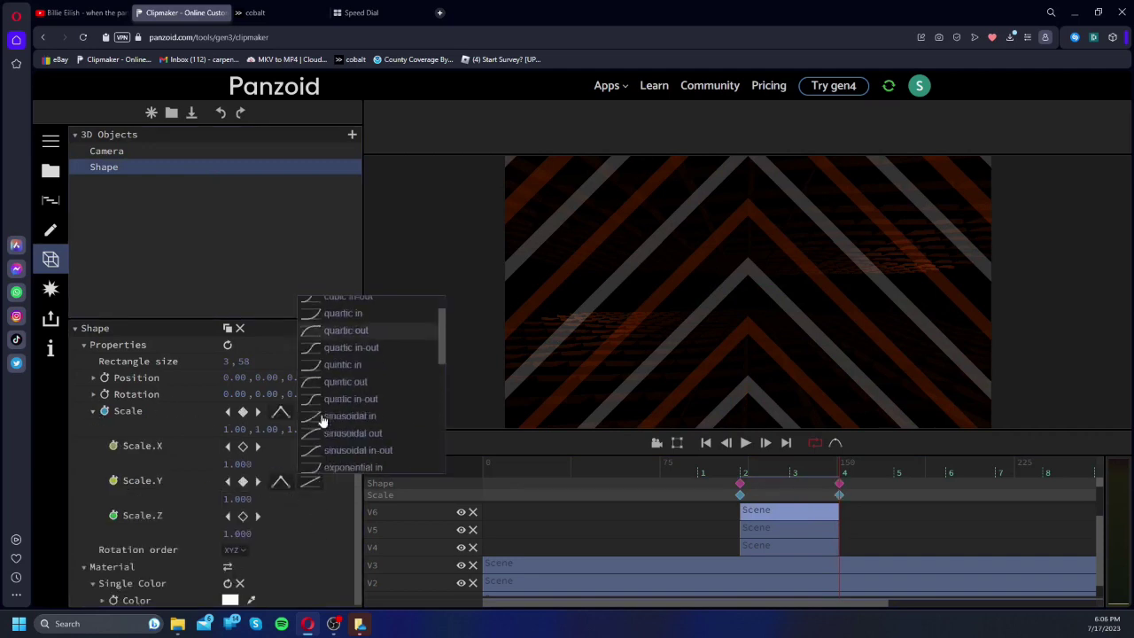
{"action": "left_click", "coordinate": [330, 430]}
{"action": "left_click", "coordinate": [741, 466]}
{"action": "key", "text": "space"}
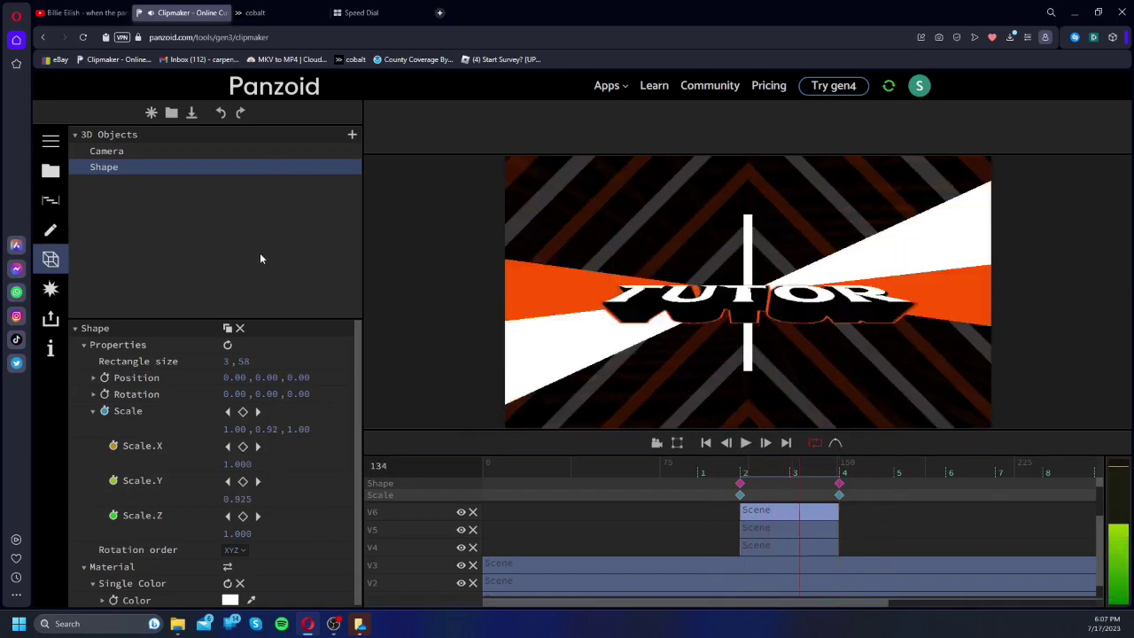
Step: Duplicate the animated rectangle, rotate the copy 90 degrees about Z, and play back the result
{"action": "left_click", "coordinate": [138, 188]}
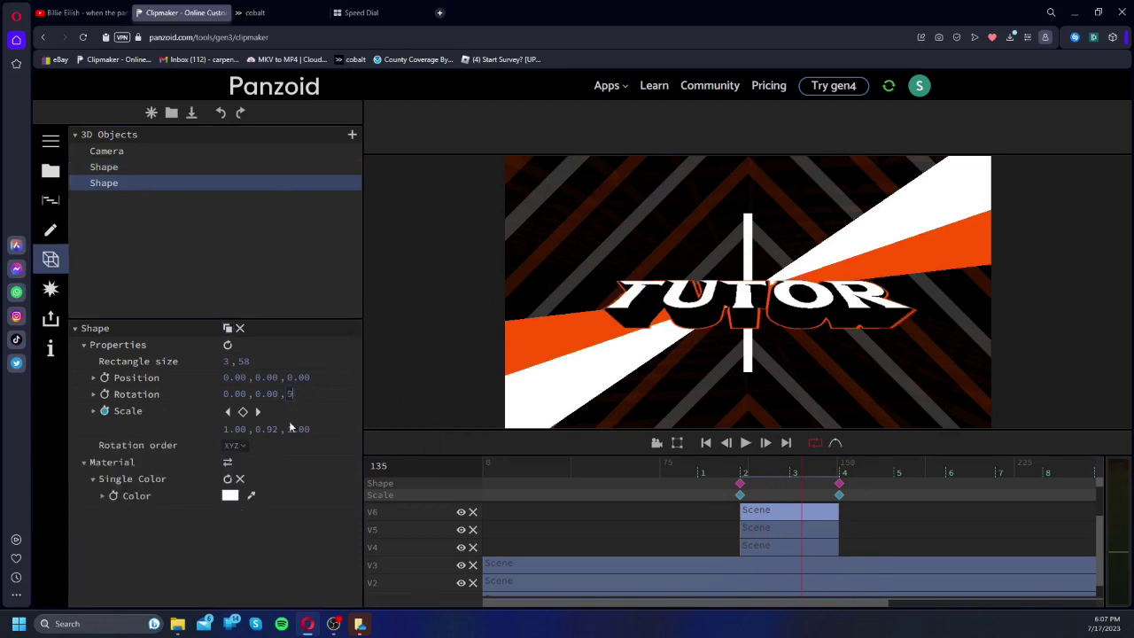
{"action": "left_click", "coordinate": [744, 445]}
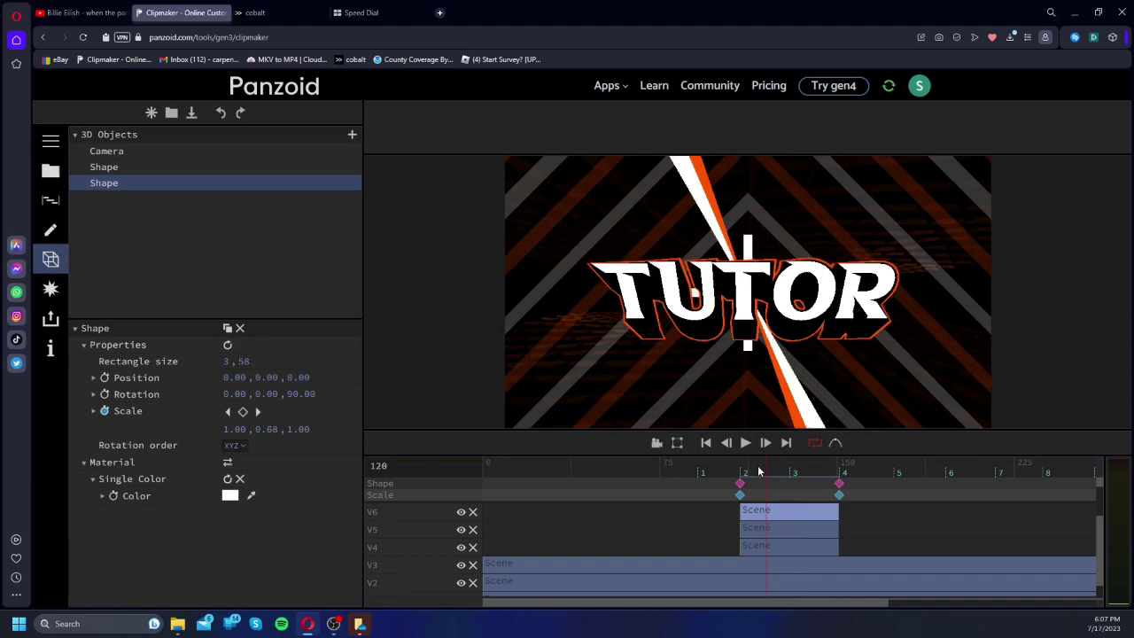
{"action": "left_click", "coordinate": [744, 446]}
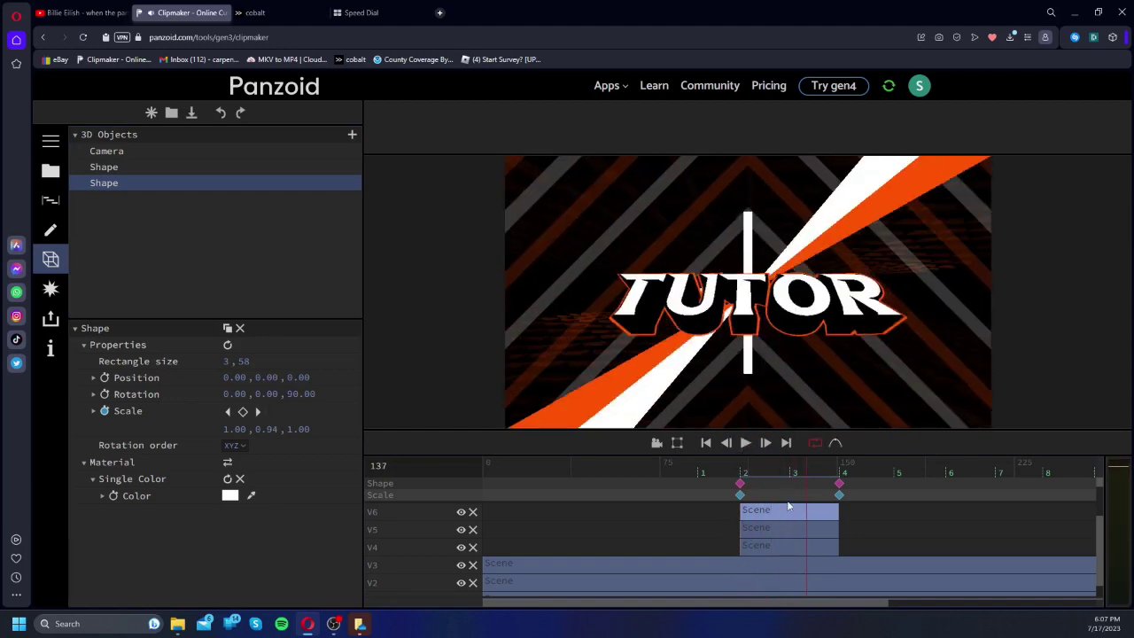
Step: Try starting the V5 and V6 scene clips at beat marker 1, play them back, and return the V5 clip to marker 2
{"action": "left_click_drag", "start_coordinate": [864, 517], "coordinate": [801, 534]}
{"action": "left_click_drag", "start_coordinate": [781, 530], "coordinate": [729, 515]}
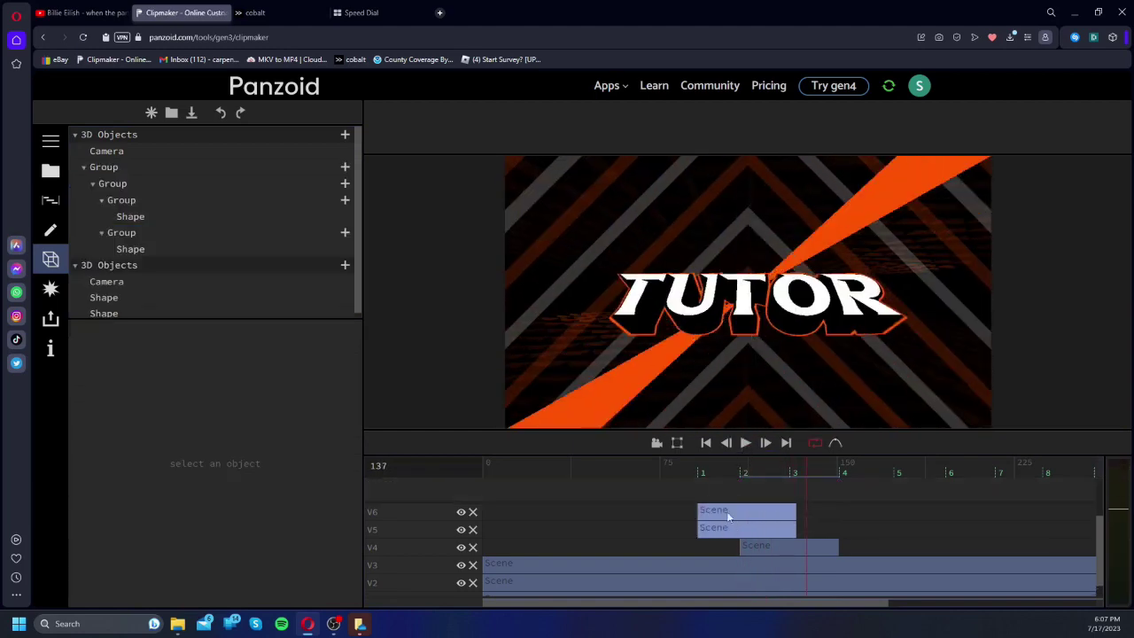
{"action": "left_click", "coordinate": [688, 463]}
{"action": "key", "text": "space"}
{"action": "key", "text": "space"}
{"action": "left_click_drag", "start_coordinate": [724, 531], "coordinate": [817, 529]}
{"action": "left_click_drag", "start_coordinate": [785, 464], "coordinate": [768, 458]}
{"action": "key", "text": "space"}
{"action": "key", "text": "ctrl+z"}
Step: Try the V6 scene clip starting at beat marker 4 and play it back from there
{"action": "left_click_drag", "start_coordinate": [769, 513], "coordinate": [876, 512]}
{"action": "left_click", "coordinate": [689, 521]}
{"action": "left_click", "coordinate": [834, 472]}
{"action": "key", "text": "space"}
{"action": "key", "text": "space"}
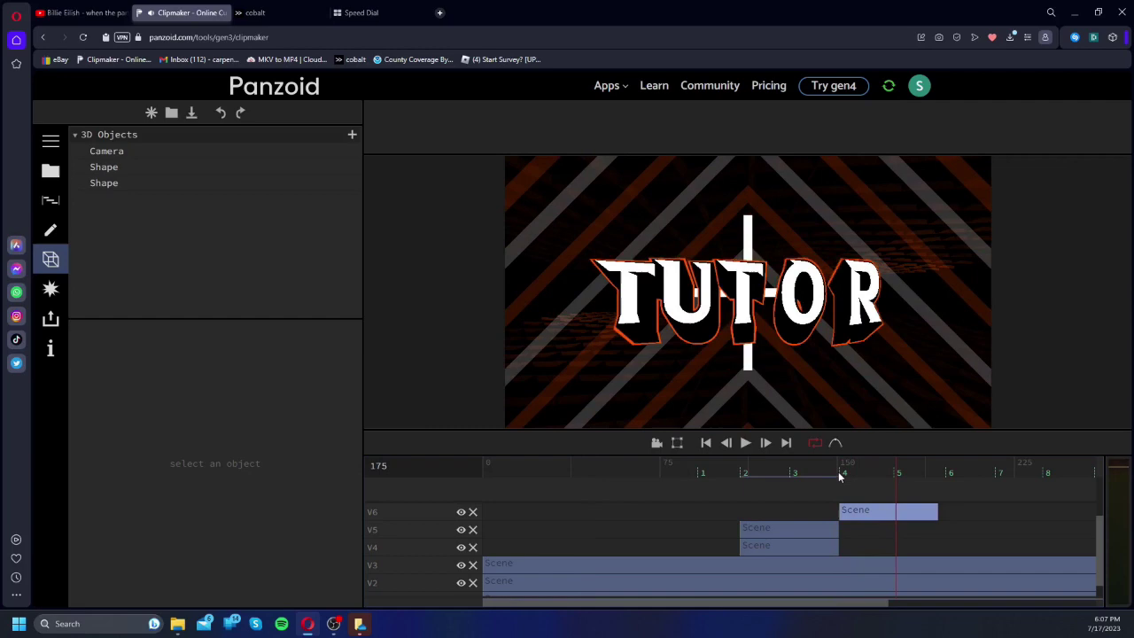
Step: Move the V6 scene clip to start at beat marker 5 and preview it
{"action": "left_click_drag", "start_coordinate": [884, 512], "coordinate": [939, 509]}
{"action": "left_click", "coordinate": [884, 473]}
{"action": "key", "text": "space"}
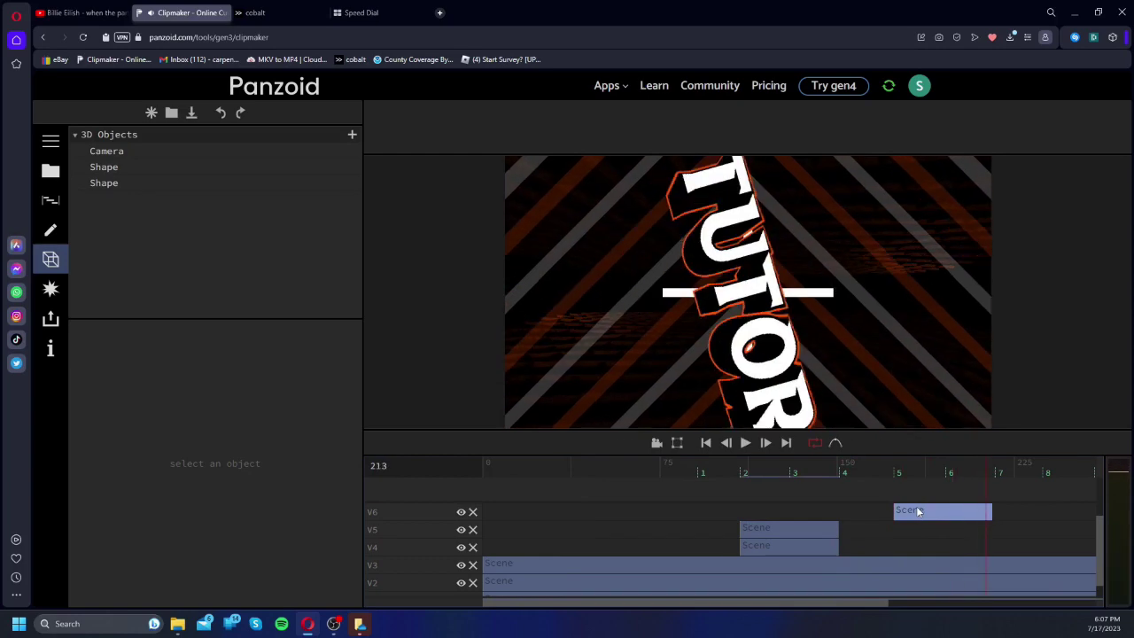
{"action": "key", "text": "space"}
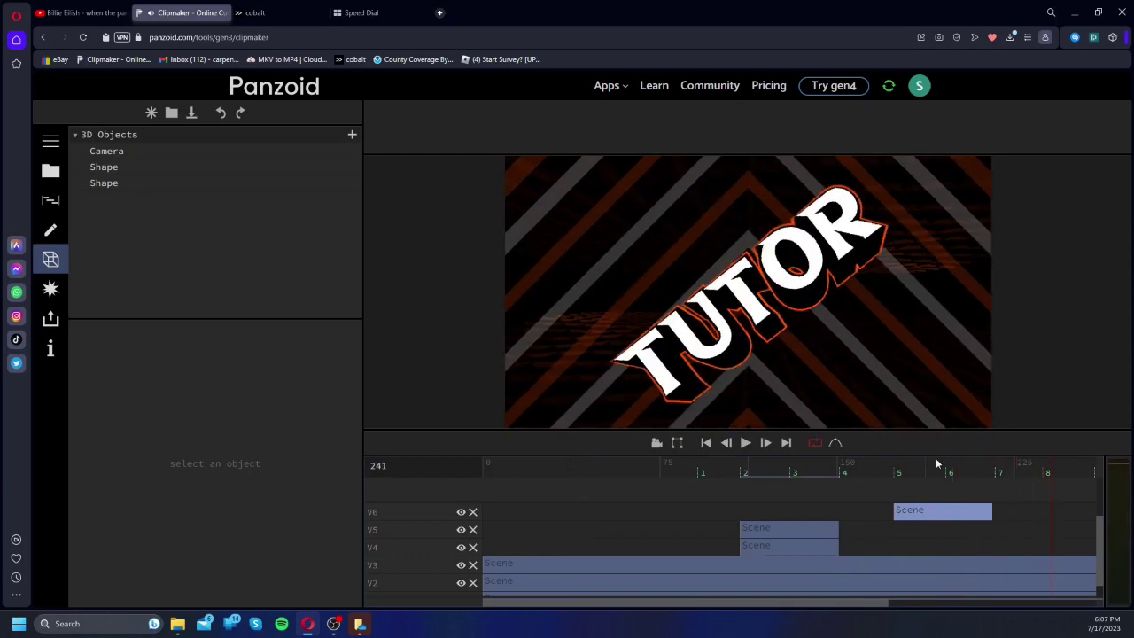
Step: Play the animation from several points on the timeline to check the clip timing against the beat markers
{"action": "left_click", "coordinate": [881, 465]}
{"action": "key", "text": "space"}
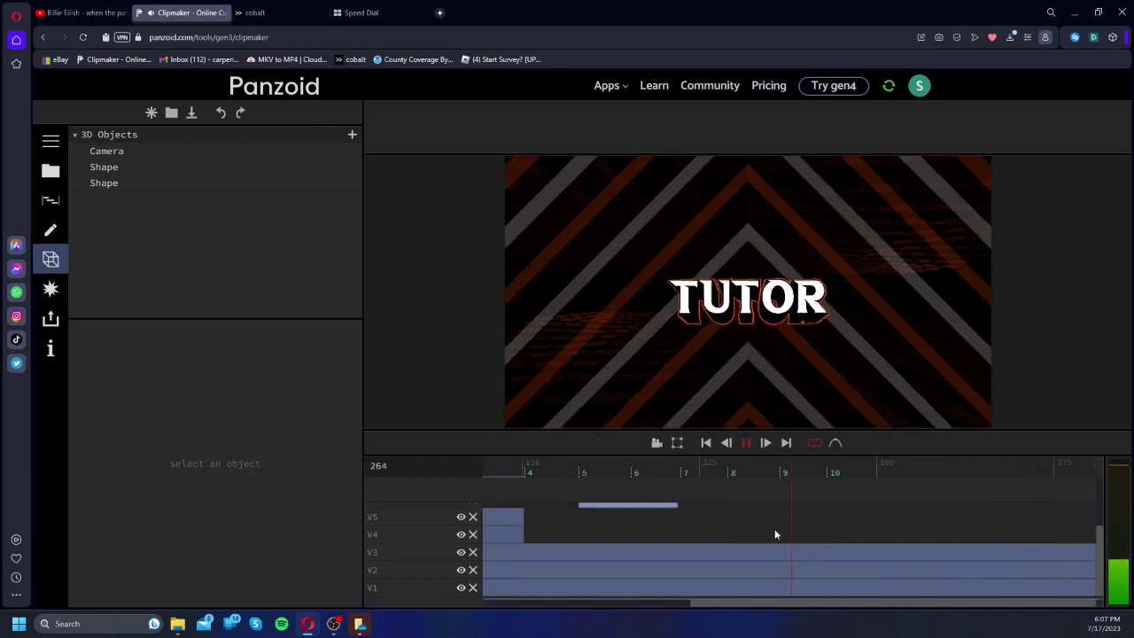
{"action": "left_click", "coordinate": [684, 472]}
{"action": "left_click_drag", "start_coordinate": [665, 476], "coordinate": [413, 471]}
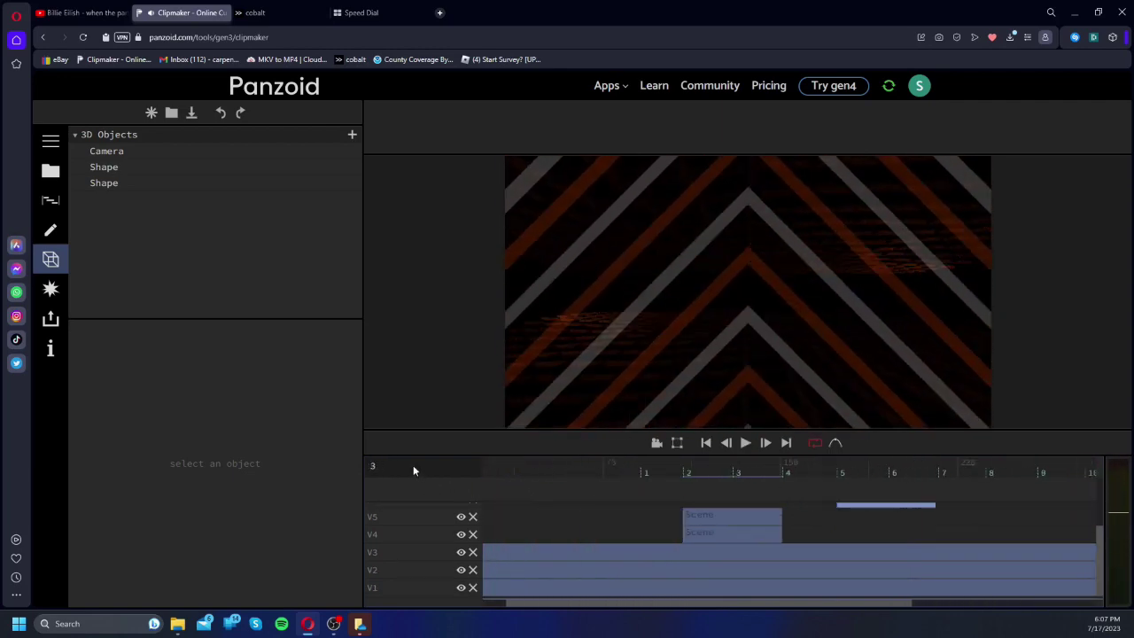
{"action": "left_click", "coordinate": [744, 443]}
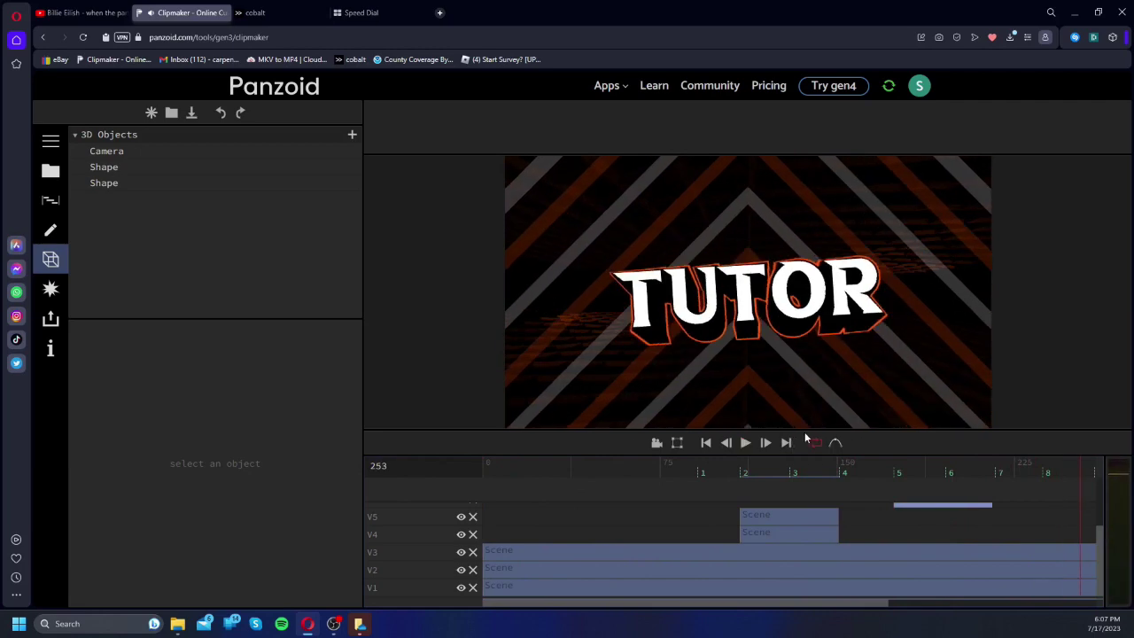
{"action": "key", "text": "space"}
{"action": "key", "text": "space"}
{"action": "left_click_drag", "start_coordinate": [683, 468], "coordinate": [771, 456]}
{"action": "left_click", "coordinate": [566, 472]}
{"action": "key", "text": "space"}
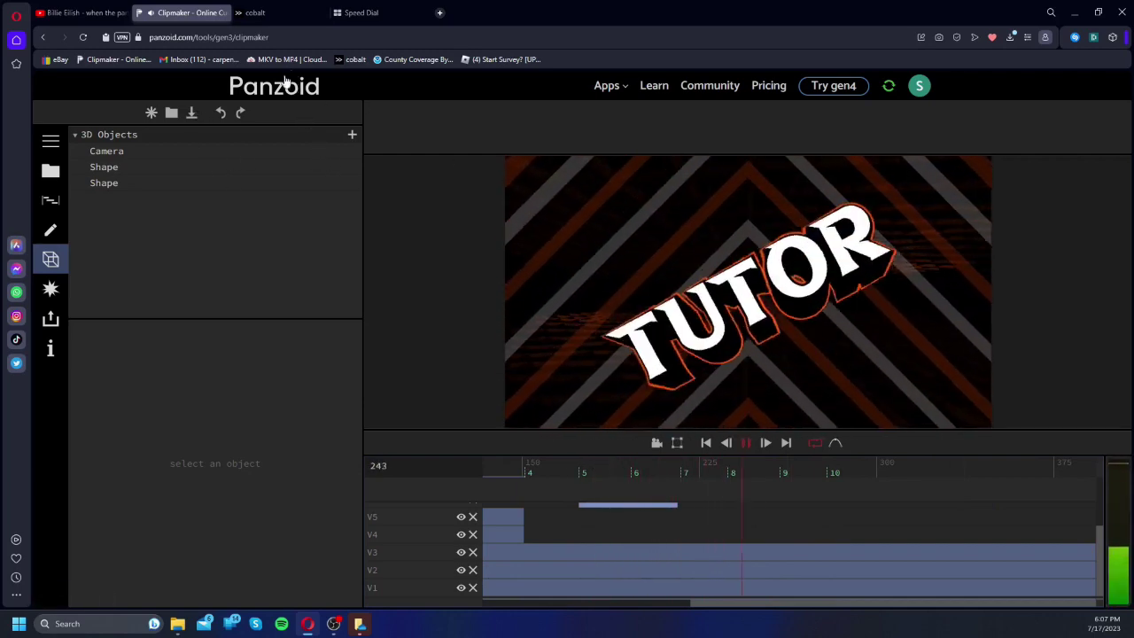
Step: Add a group to the V6 scene's 3D objects and move both shapes into it
{"action": "left_click", "coordinate": [225, 180]}
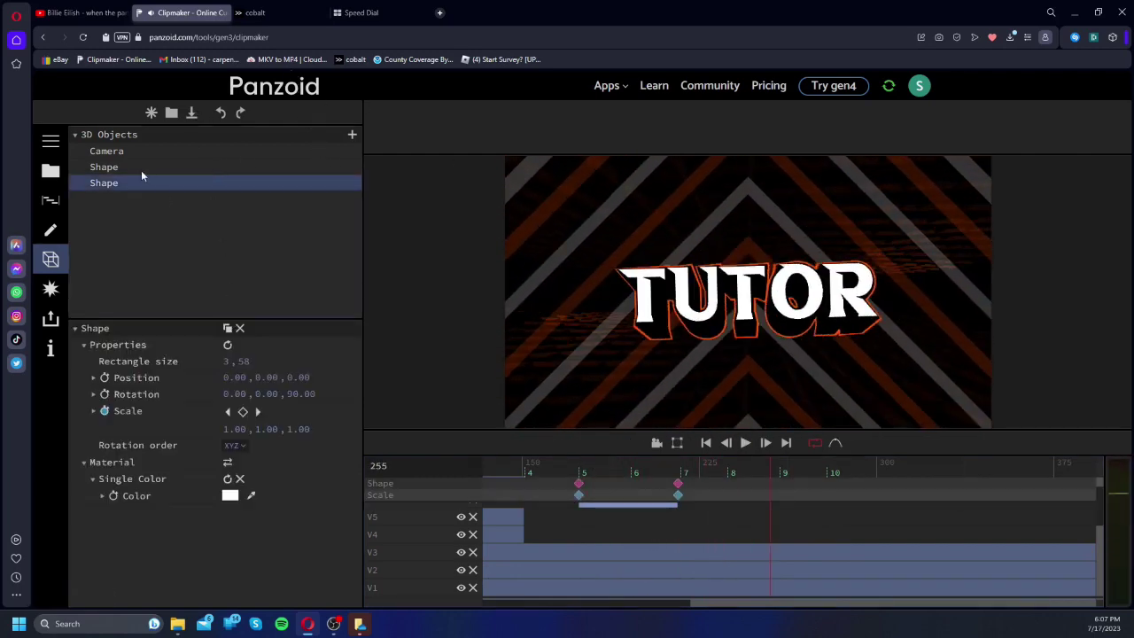
{"action": "left_click", "coordinate": [351, 136]}
{"action": "scroll", "coordinate": [177, 266], "scroll_direction": "down", "scroll_amount": 2}
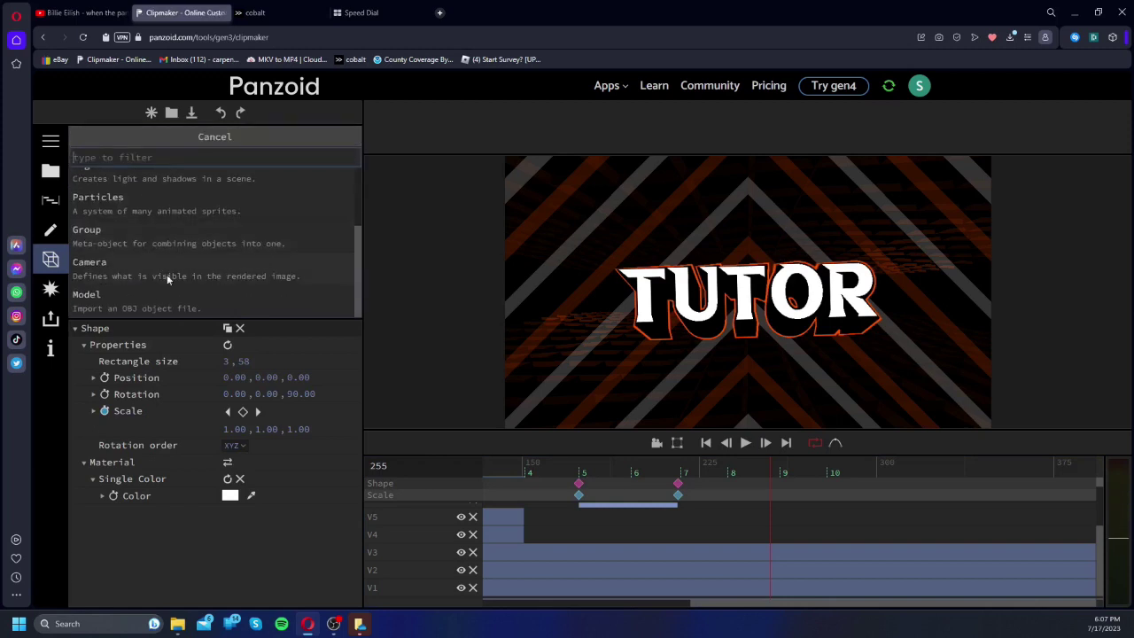
{"action": "left_click", "coordinate": [89, 246]}
{"action": "mouse_move", "coordinate": [107, 182]}
{"action": "left_mouse_down"}
{"action": "mouse_move", "coordinate": [104, 199]}
{"action": "mouse_move", "coordinate": [112, 180]}
{"action": "left_mouse_up"}
Step: Duplicate the group, set the copy's Z rotation to 45, and preview the result
{"action": "left_click", "coordinate": [227, 328]}
{"action": "type", "text": "45"}
{"action": "key", "text": "Return"}
{"action": "key", "text": "space"}
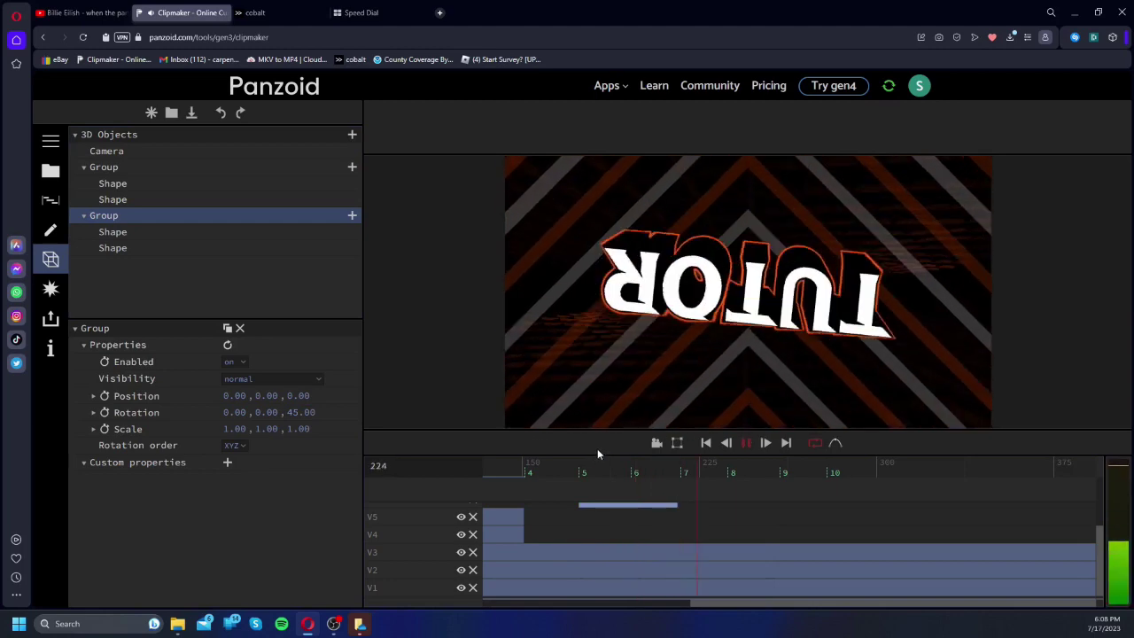
{"action": "key", "text": "space"}
Step: Add a parent group and nest the original and duplicated groups inside it
{"action": "left_click", "coordinate": [84, 168]}
{"action": "left_click", "coordinate": [84, 182]}
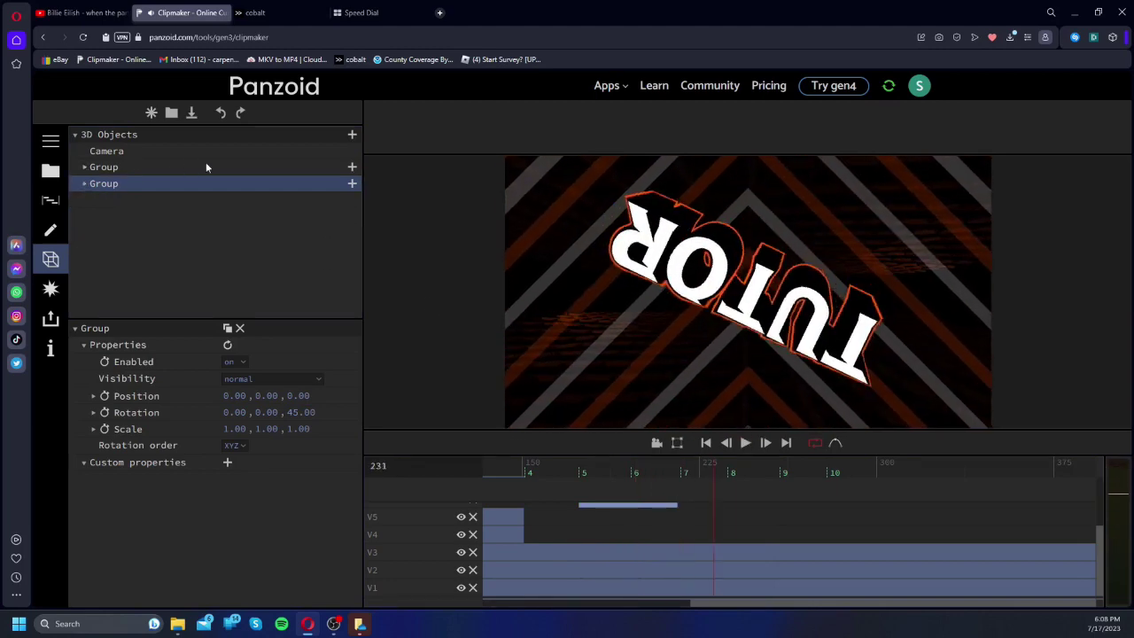
{"action": "left_click", "coordinate": [352, 134]}
{"action": "scroll", "coordinate": [253, 277], "scroll_direction": "down", "scroll_amount": 2}
{"action": "left_click", "coordinate": [101, 231]}
{"action": "left_click_drag", "start_coordinate": [112, 183], "coordinate": [89, 171]}
{"action": "left_click", "coordinate": [106, 181]}
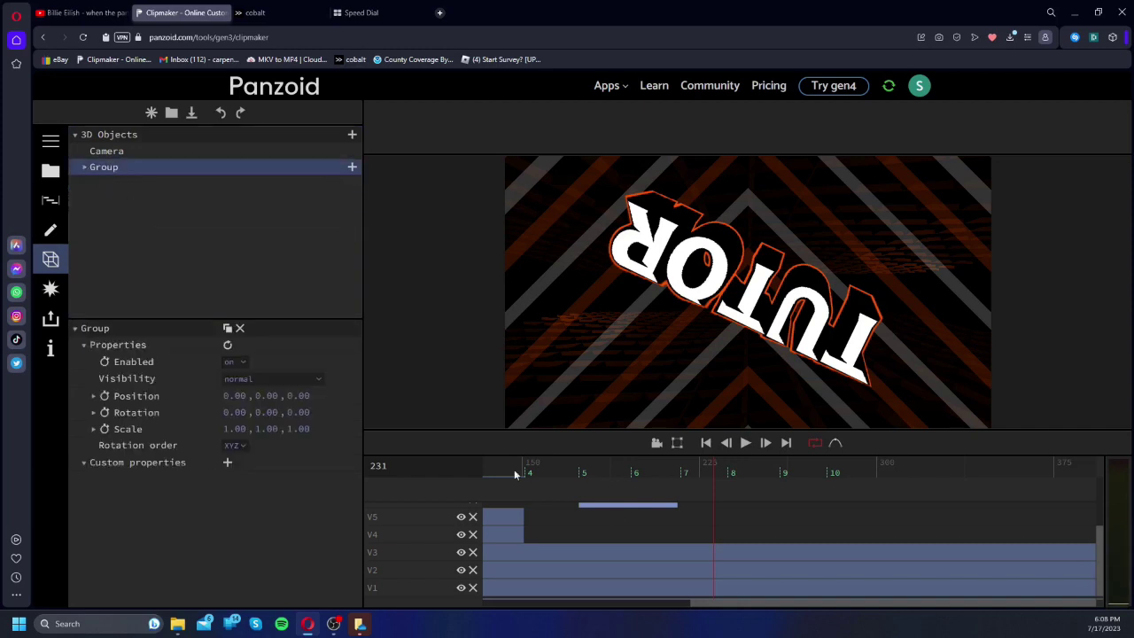
Step: Scale the parent group to 2.12 on all axes and preview it from beat marker 5
{"action": "left_click", "coordinate": [605, 461]}
{"action": "left_click_drag", "start_coordinate": [237, 427], "coordinate": [334, 433]}
{"action": "key", "text": "space"}
{"action": "key", "text": "space"}
{"action": "left_click", "coordinate": [588, 467]}
{"action": "key", "text": "space"}
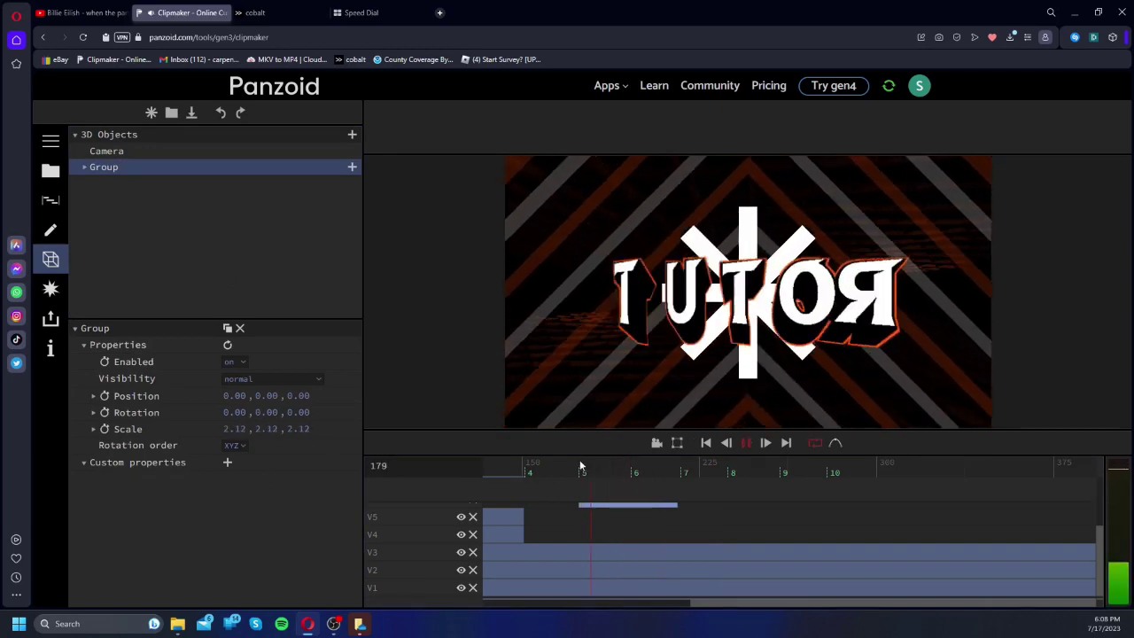
{"action": "key", "text": "space"}
Step: Scale the parent group to 1.74 on all axes and play back the burst
{"action": "left_click_drag", "start_coordinate": [248, 429], "coordinate": [241, 450]}
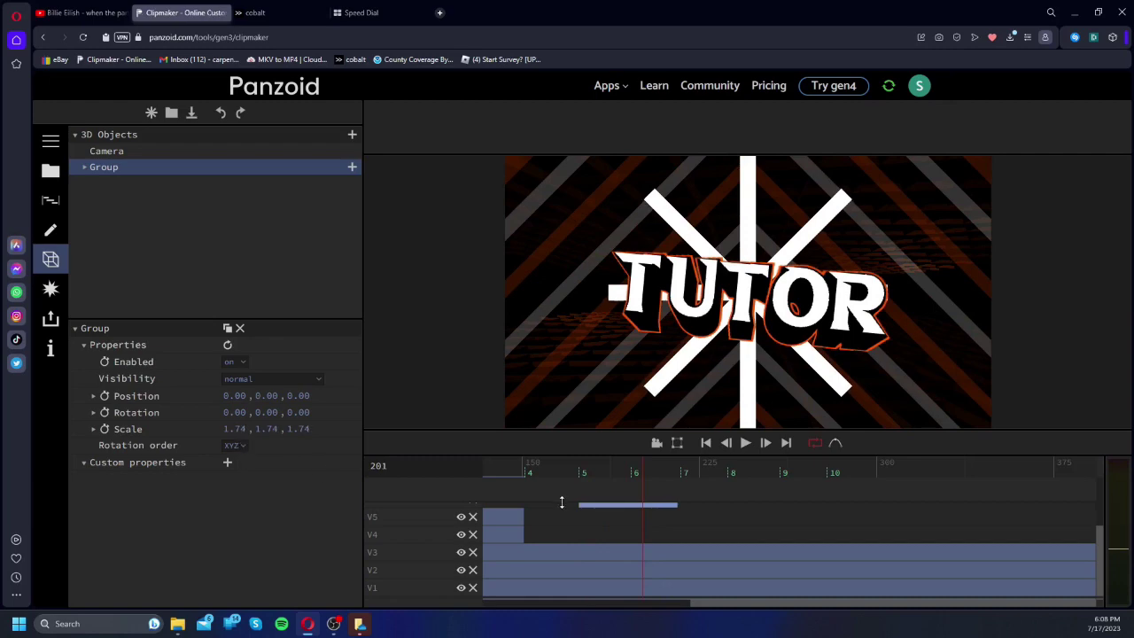
{"action": "left_click", "coordinate": [571, 464]}
{"action": "key", "text": "space"}
{"action": "key", "text": "space"}
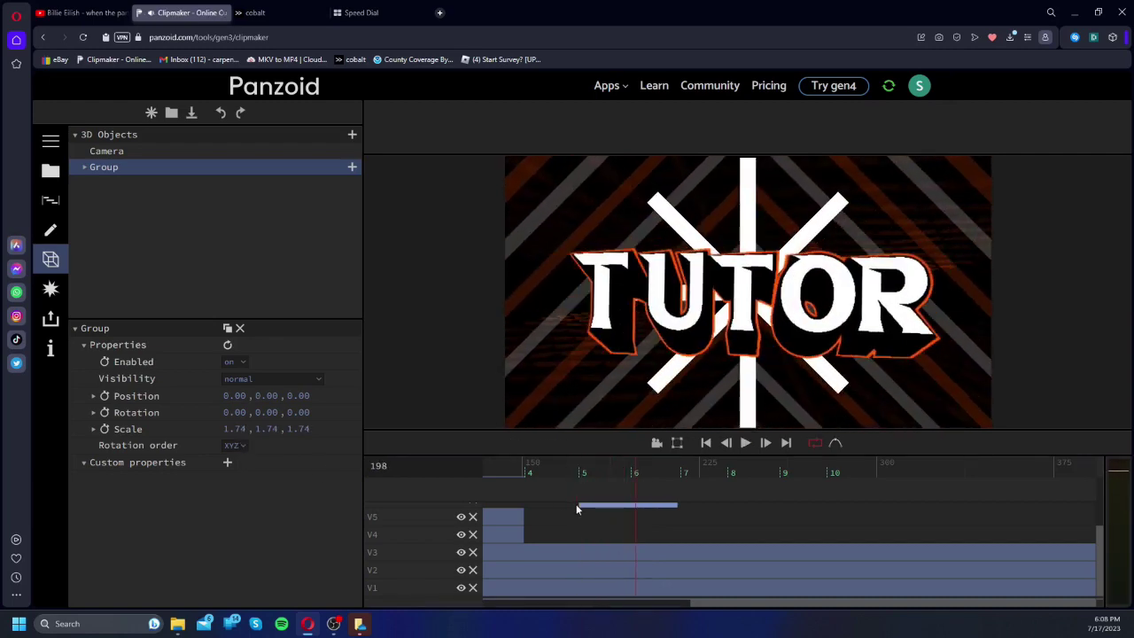
{"action": "key", "text": "space"}
{"action": "key", "text": "space"}
Step: Scale the parent group to 1.47 on all axes and preview the burst
{"action": "left_click_drag", "start_coordinate": [245, 428], "coordinate": [244, 445]}
{"action": "key", "text": "space"}
{"action": "key", "text": "space"}
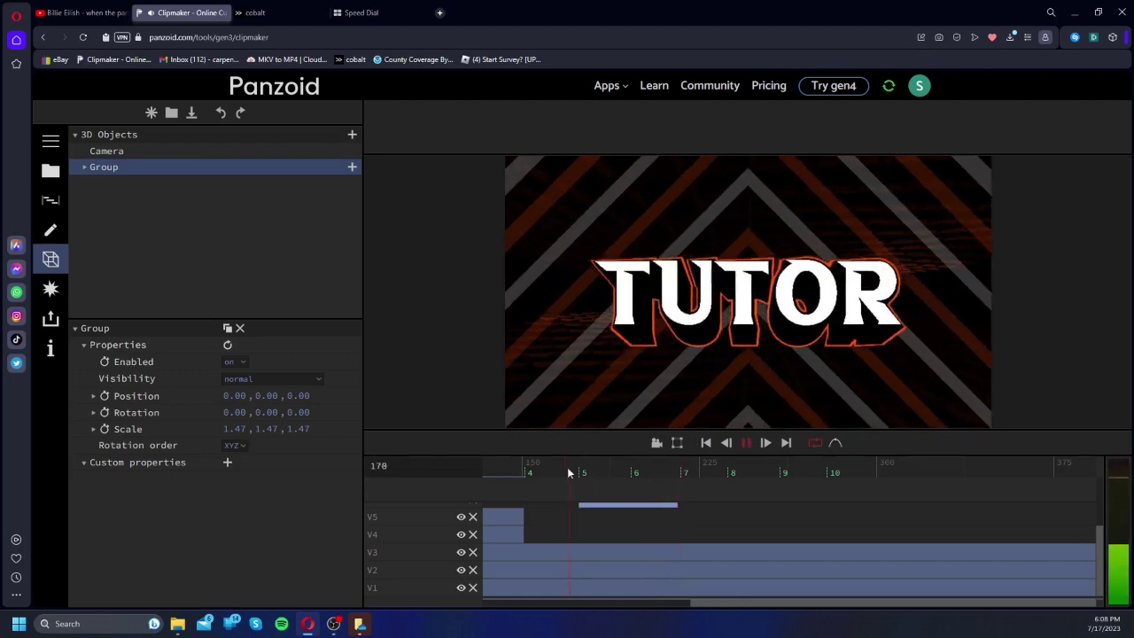
Step: Change the colour of both shapes in the second nested group to the orange swatch
{"action": "left_click", "coordinate": [83, 167]}
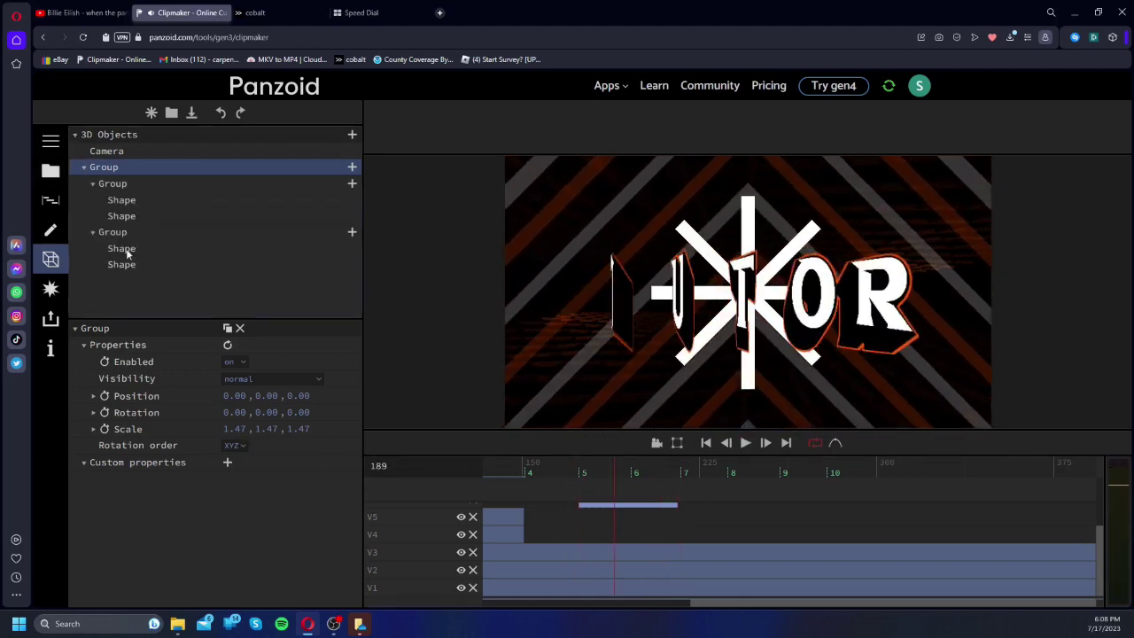
{"action": "left_click", "coordinate": [121, 200]}
{"action": "left_click", "coordinate": [125, 215]}
{"action": "left_click", "coordinate": [126, 255]}
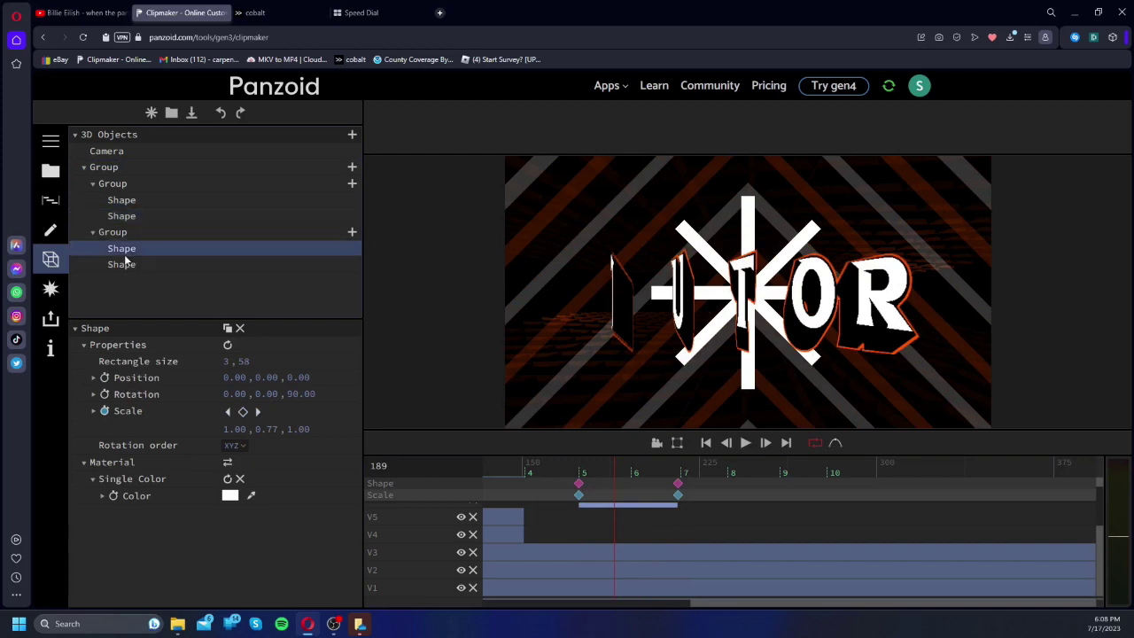
{"action": "left_click", "coordinate": [229, 496]}
{"action": "left_click", "coordinate": [438, 364]}
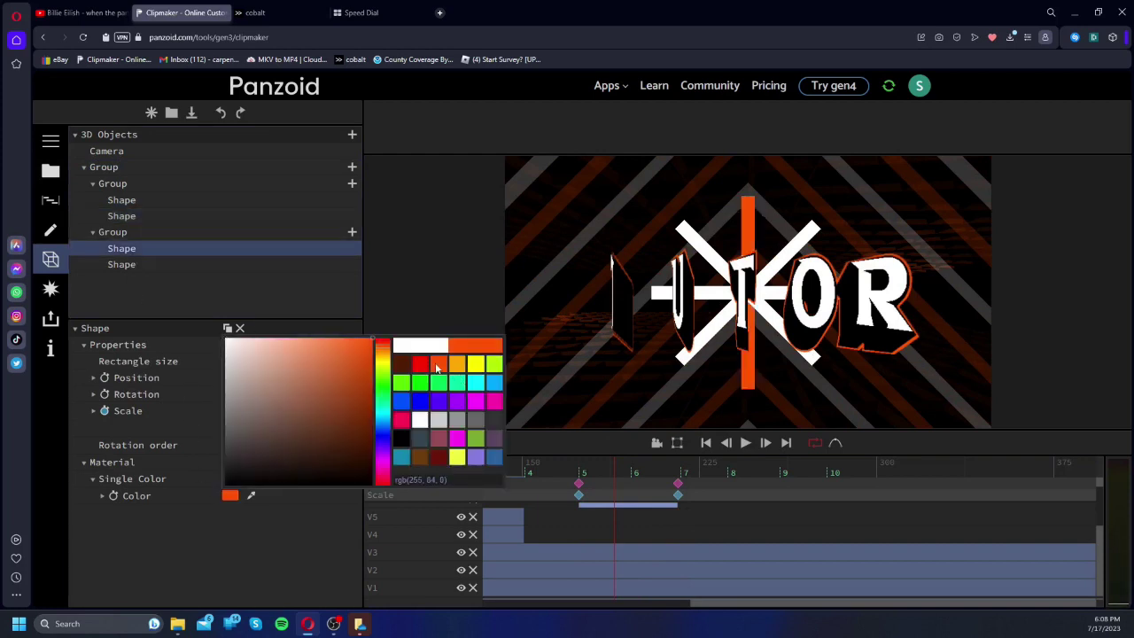
{"action": "left_click", "coordinate": [114, 264]}
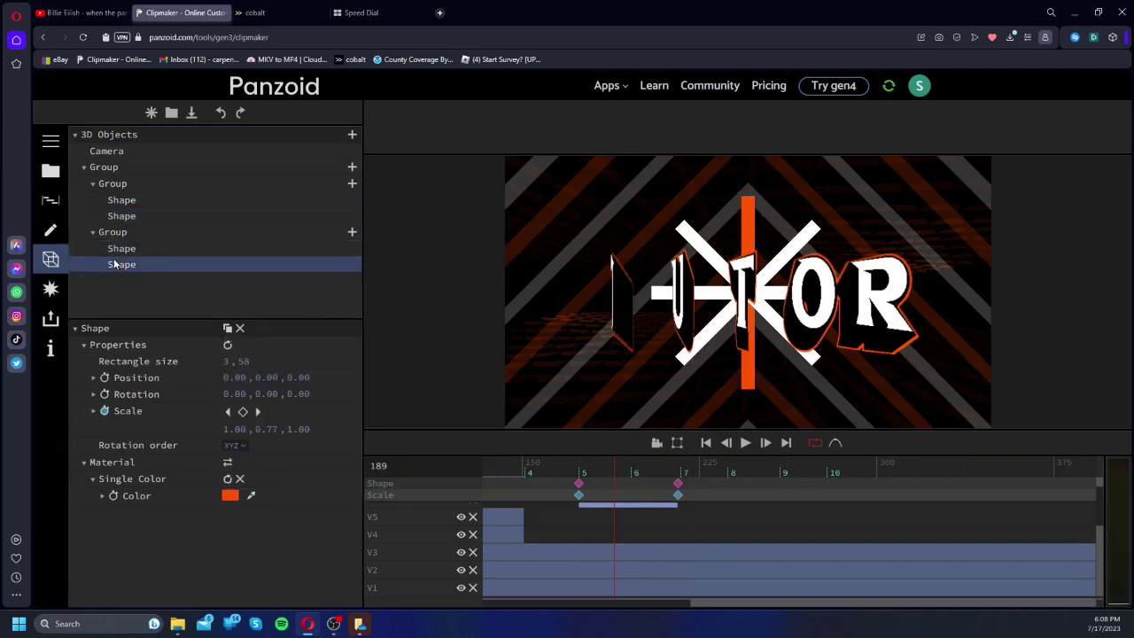
{"action": "left_click", "coordinate": [232, 494]}
{"action": "left_click", "coordinate": [440, 364]}
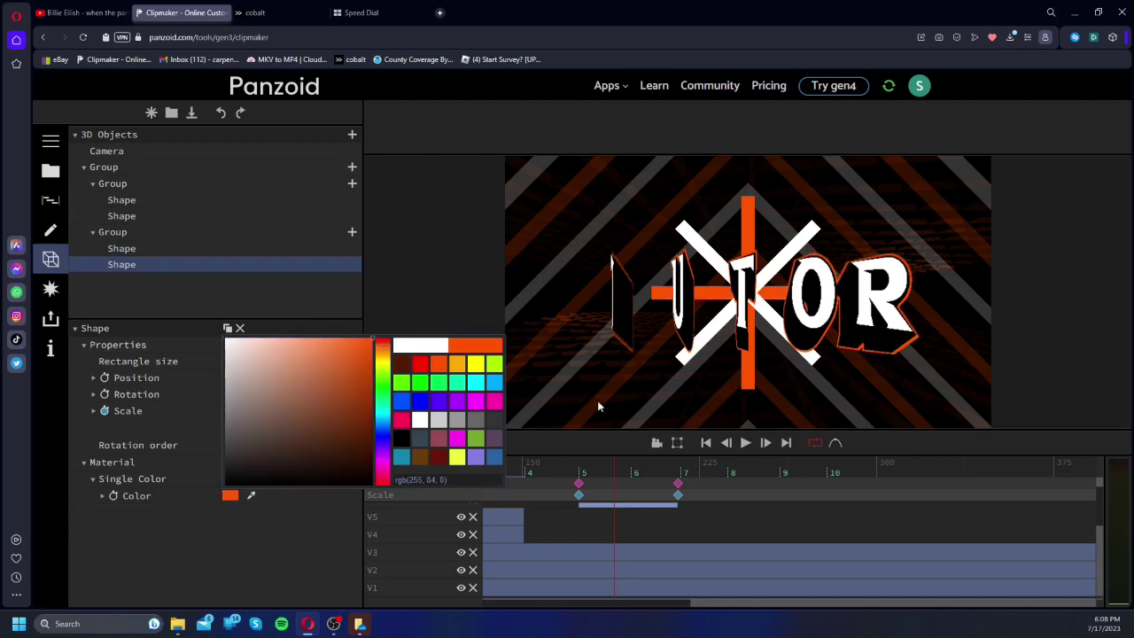
Step: Play the animation from beat marker 5 to check the two-coloured burst
{"action": "left_click", "coordinate": [579, 467]}
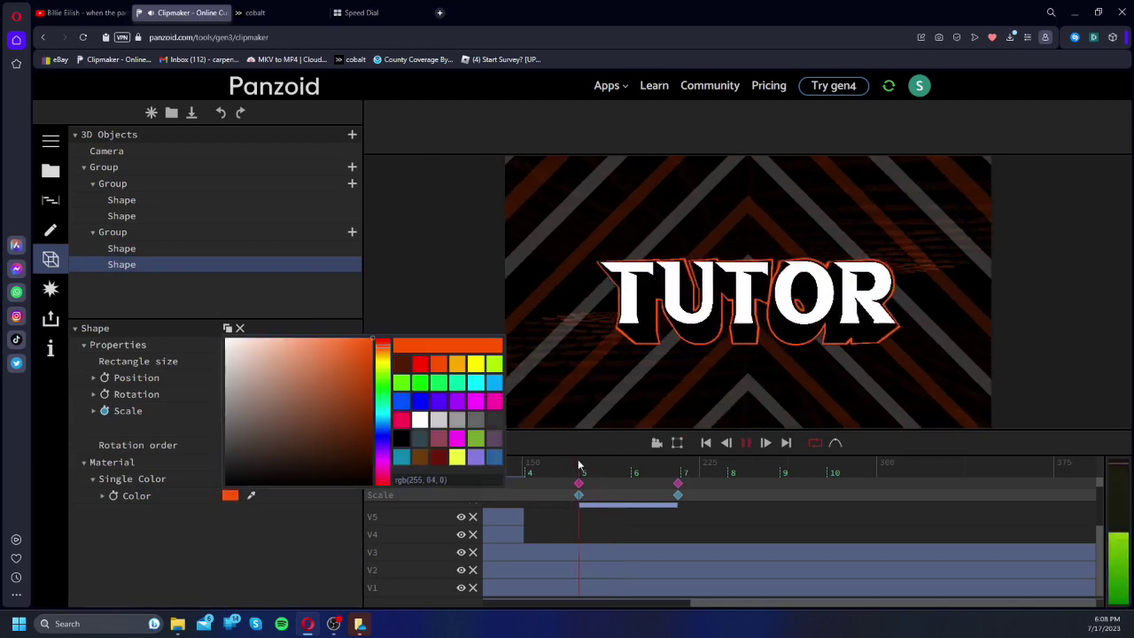
{"action": "key", "text": "space"}
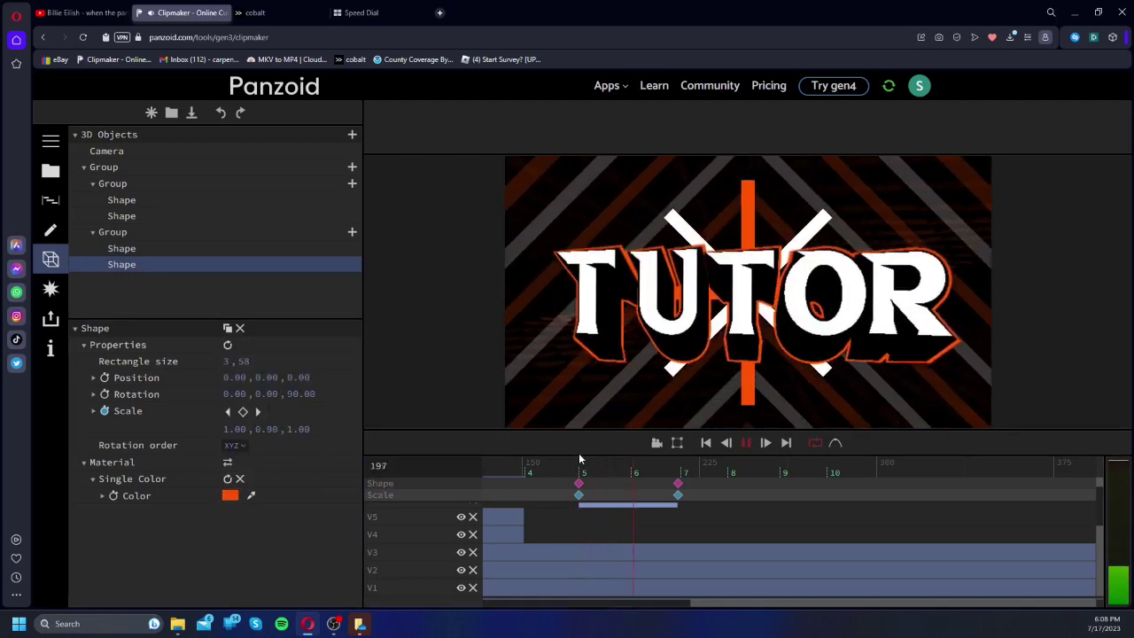
{"action": "key", "text": "space"}
{"action": "left_click", "coordinate": [579, 465]}
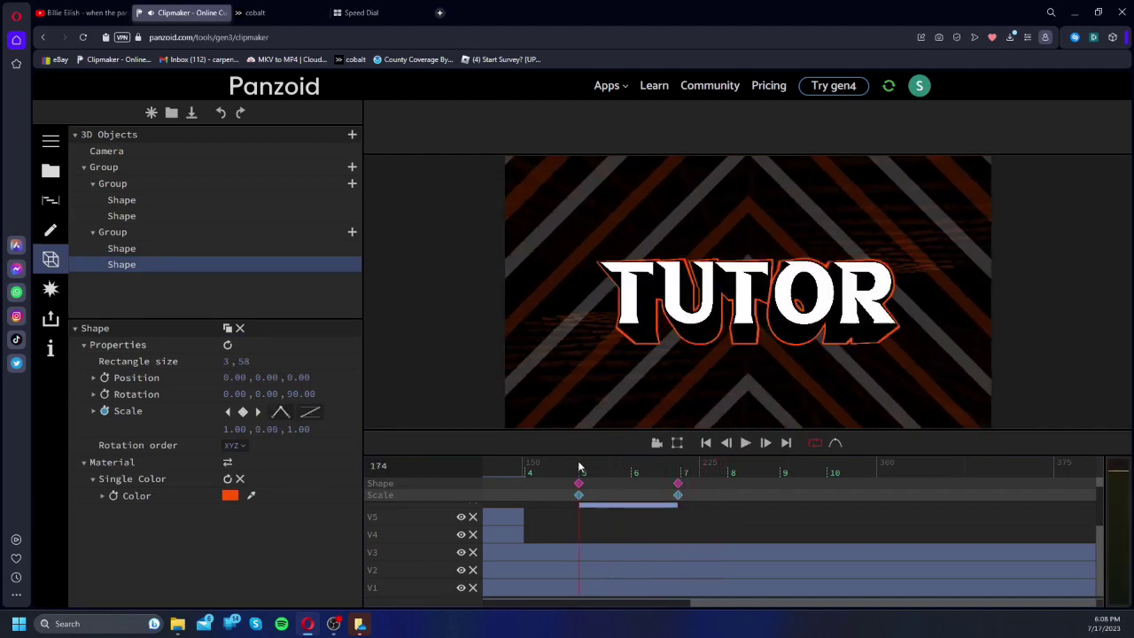
Step: Add a Mask effect to the V6 scene with the playhead near beat marker 6
{"action": "left_click", "coordinate": [630, 476]}
{"action": "left_click", "coordinate": [50, 289]}
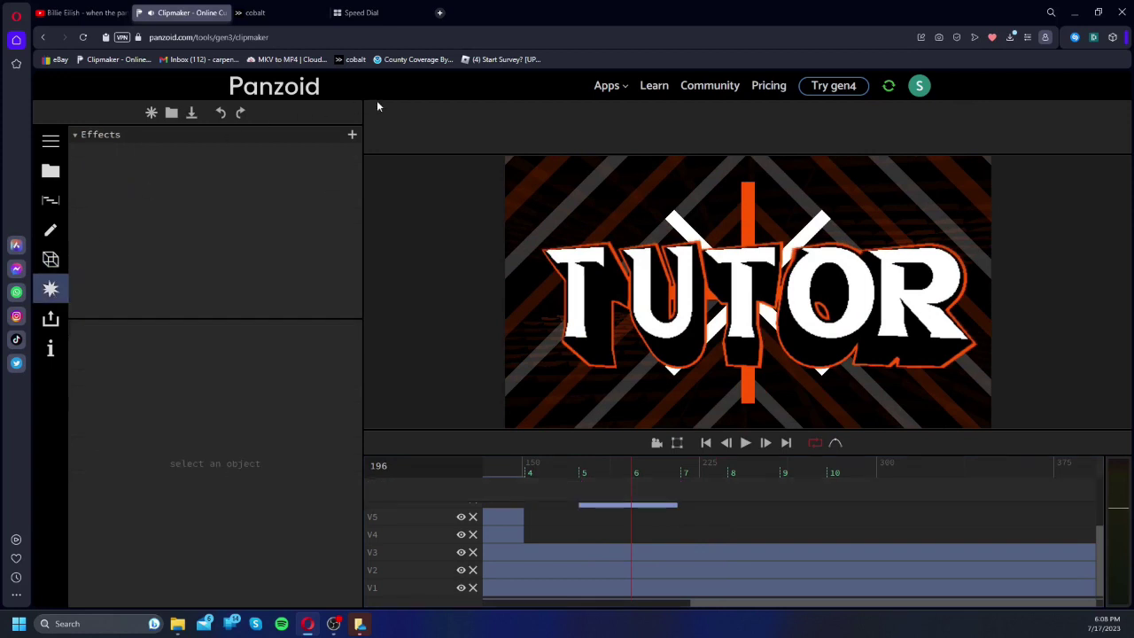
{"action": "left_click", "coordinate": [352, 142]}
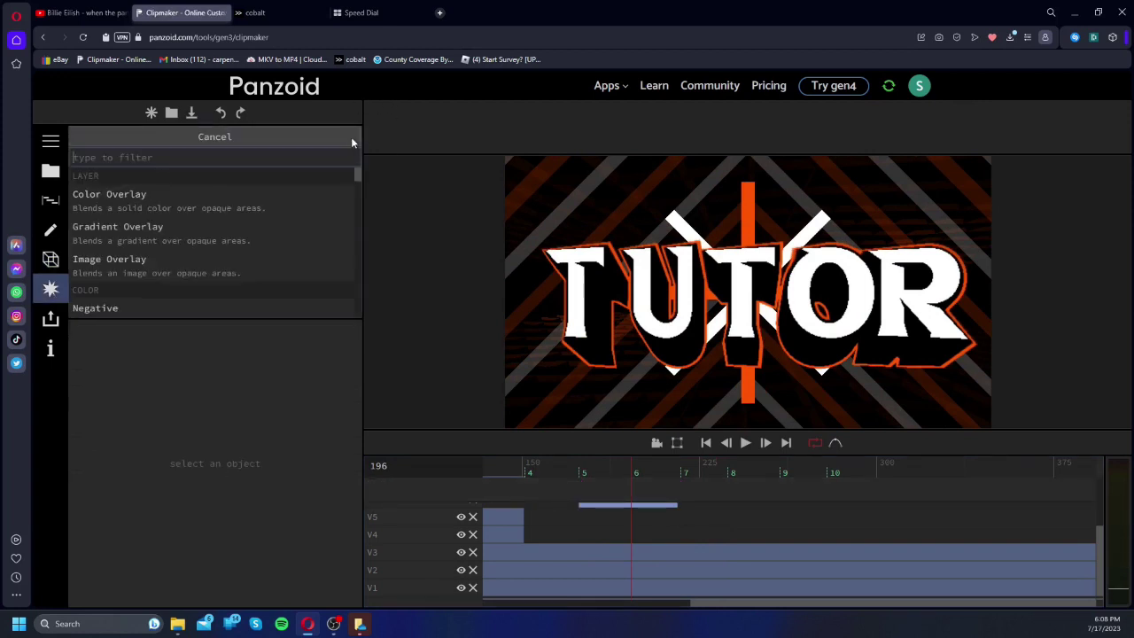
{"action": "type", "text": "mask"}
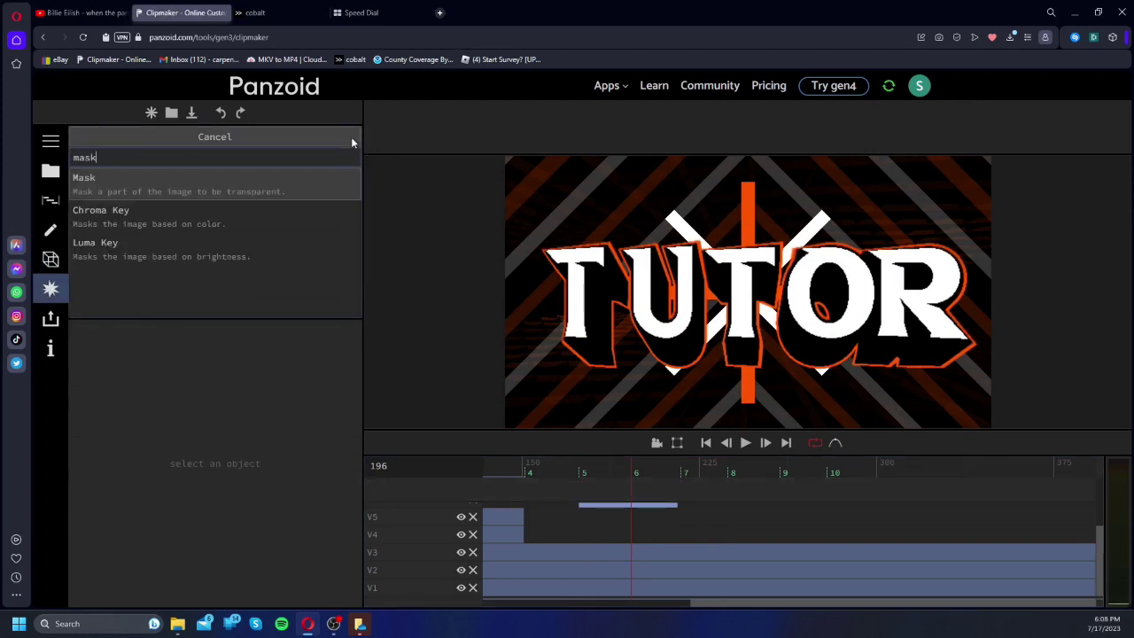
{"action": "key", "text": "Return"}
{"action": "left_click", "coordinate": [258, 154]}
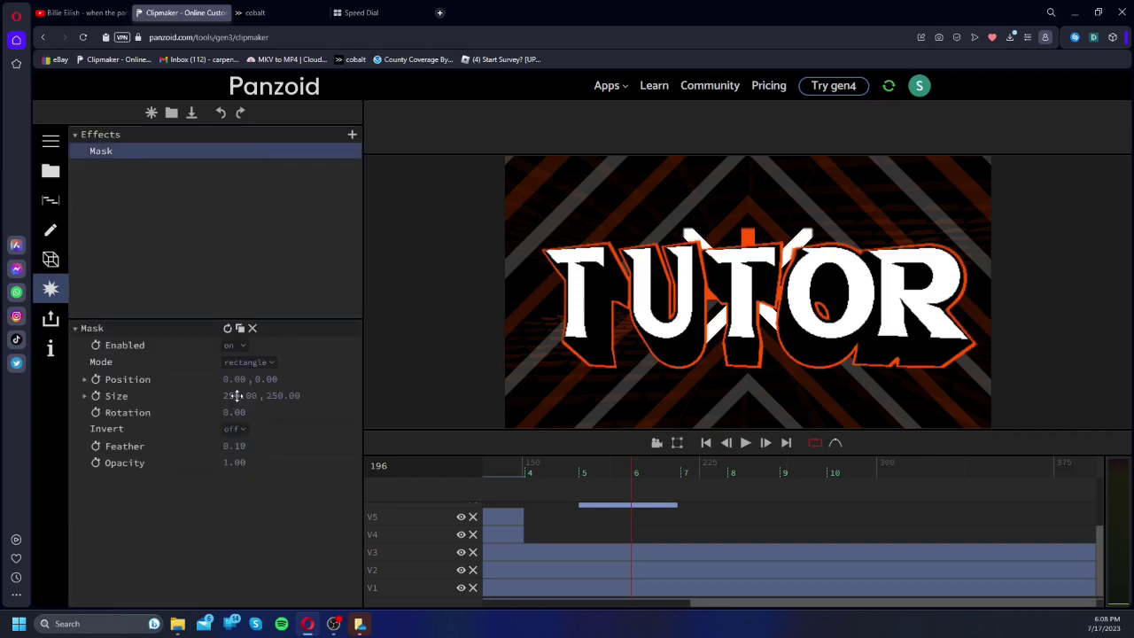
Step: Set the mask to ellipse mode with Invert on and Feather at 0
{"action": "left_click", "coordinate": [232, 447]}
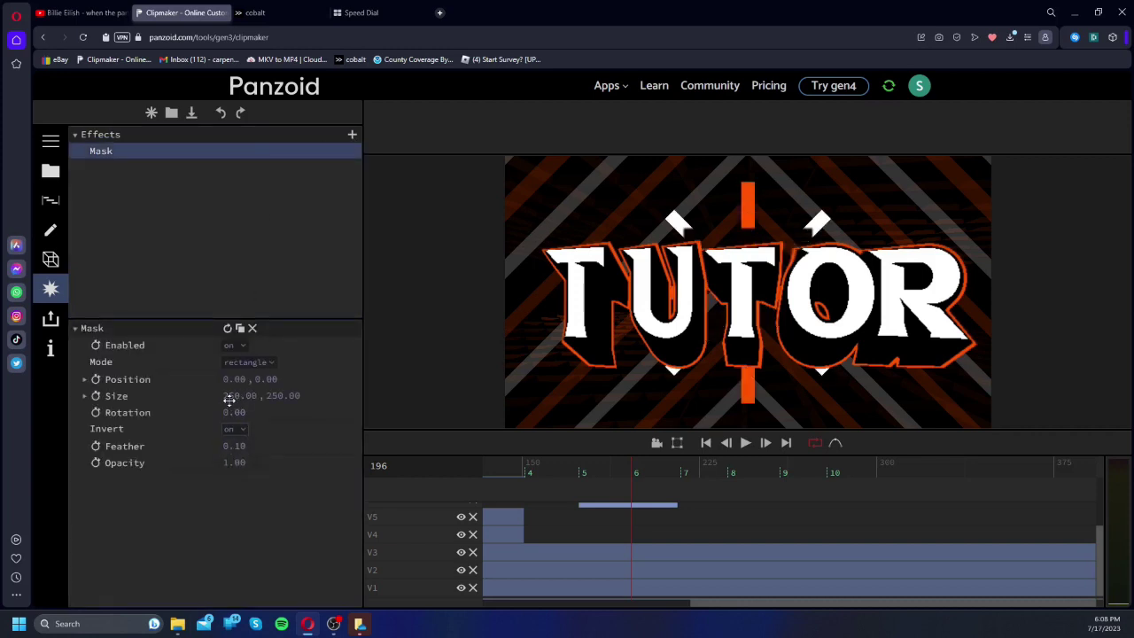
{"action": "left_click", "coordinate": [244, 376]}
{"action": "left_click", "coordinate": [248, 361]}
{"action": "left_click", "coordinate": [236, 381]}
{"action": "left_click", "coordinate": [261, 502]}
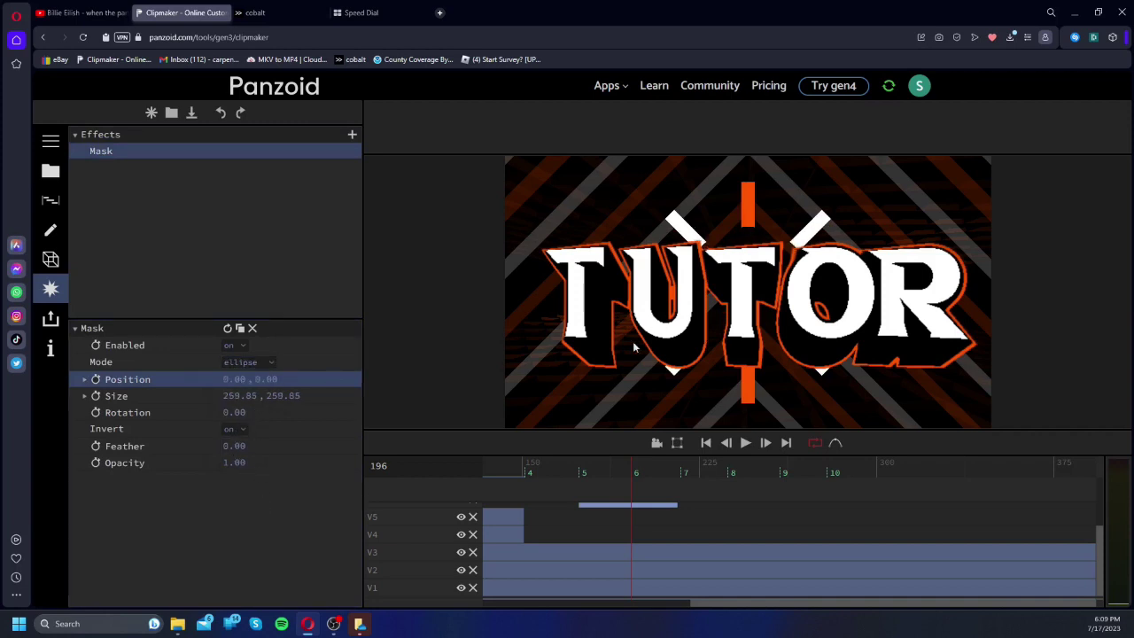
Step: Try a mask size of 500 by 500
{"action": "left_click", "coordinate": [253, 395]}
{"action": "type", "text": "500"}
{"action": "left_click", "coordinate": [286, 496]}
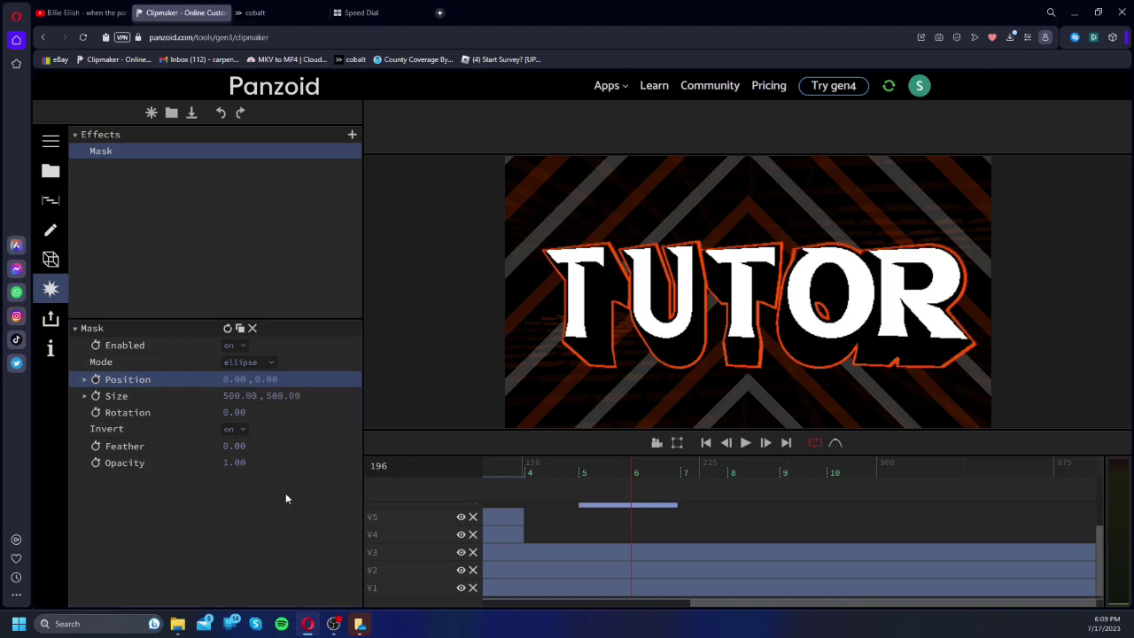
Step: Set the mask's size to 0 by 0
{"action": "left_click", "coordinate": [235, 395]}
{"action": "type", "text": "0"}
{"action": "left_click", "coordinate": [283, 503]}
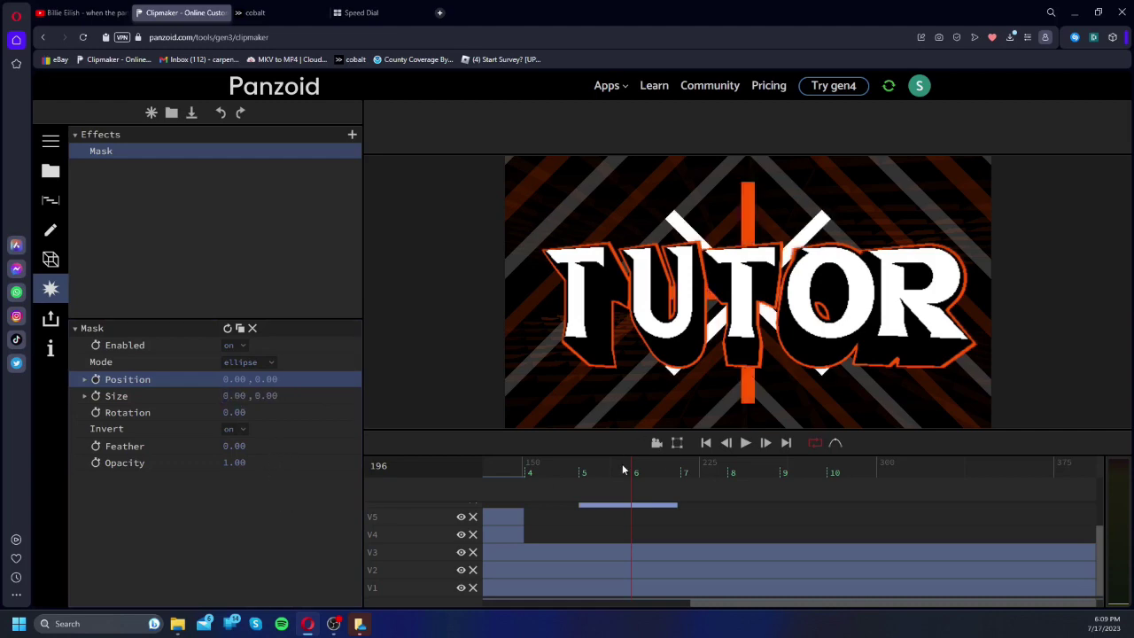
Step: Add a mask size keyframe at frame 174 and place the playhead at frame 195
{"action": "left_click", "coordinate": [577, 476]}
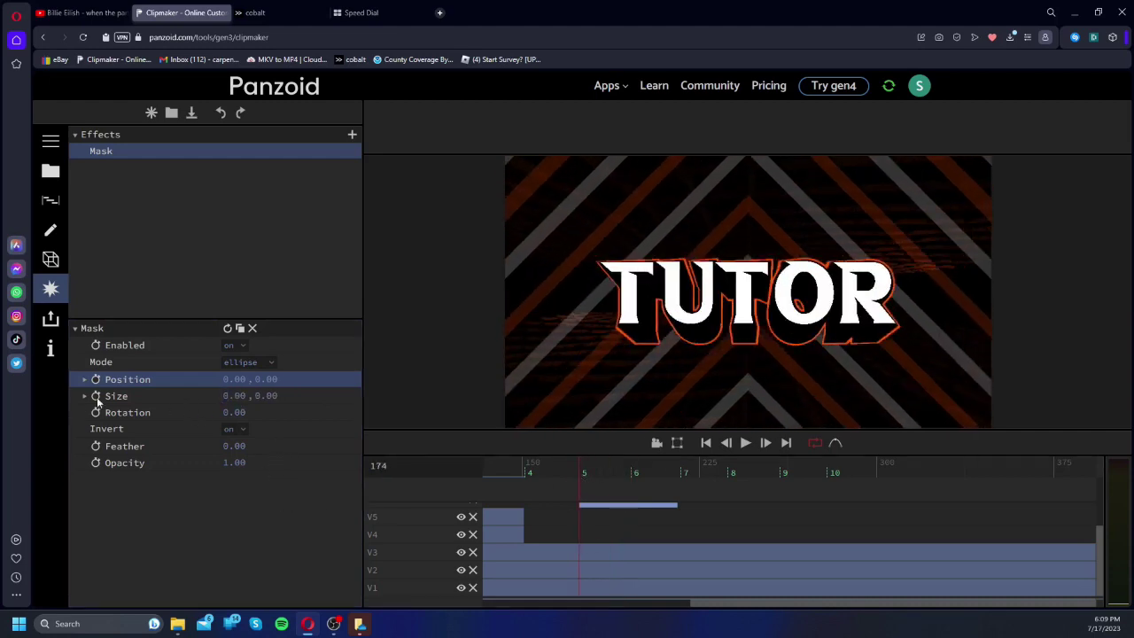
{"action": "left_click", "coordinate": [95, 396]}
{"action": "left_click", "coordinate": [629, 472]}
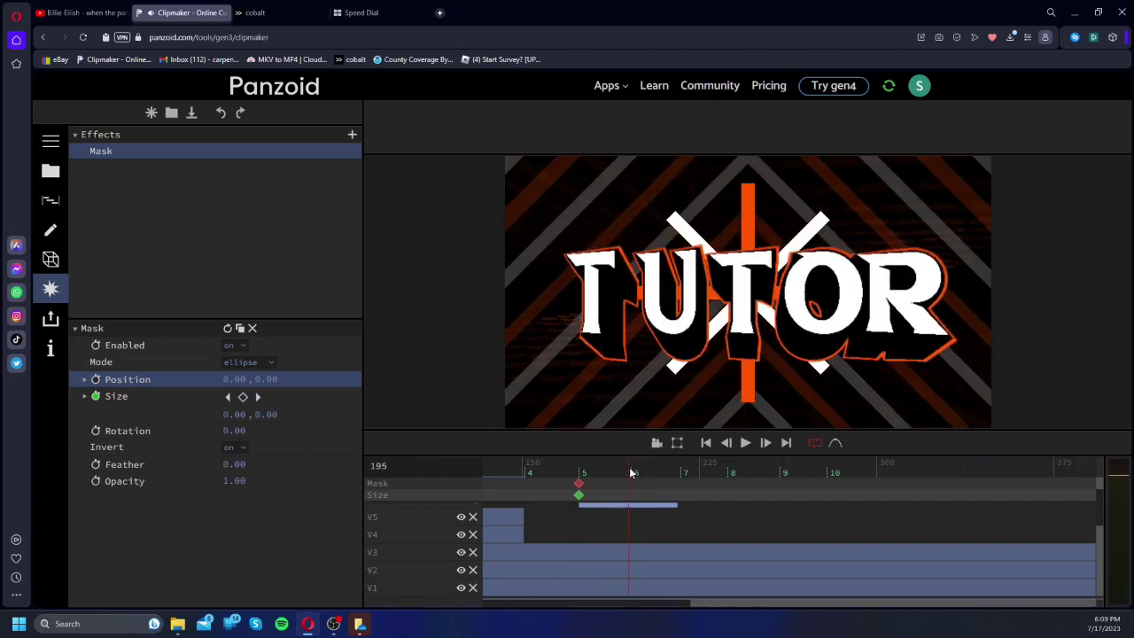
Step: Set the mask size to 250 by 250 at frame 196 with circular in easing, and play the burst back
{"action": "left_click", "coordinate": [233, 415]}
{"action": "type", "text": "15"}
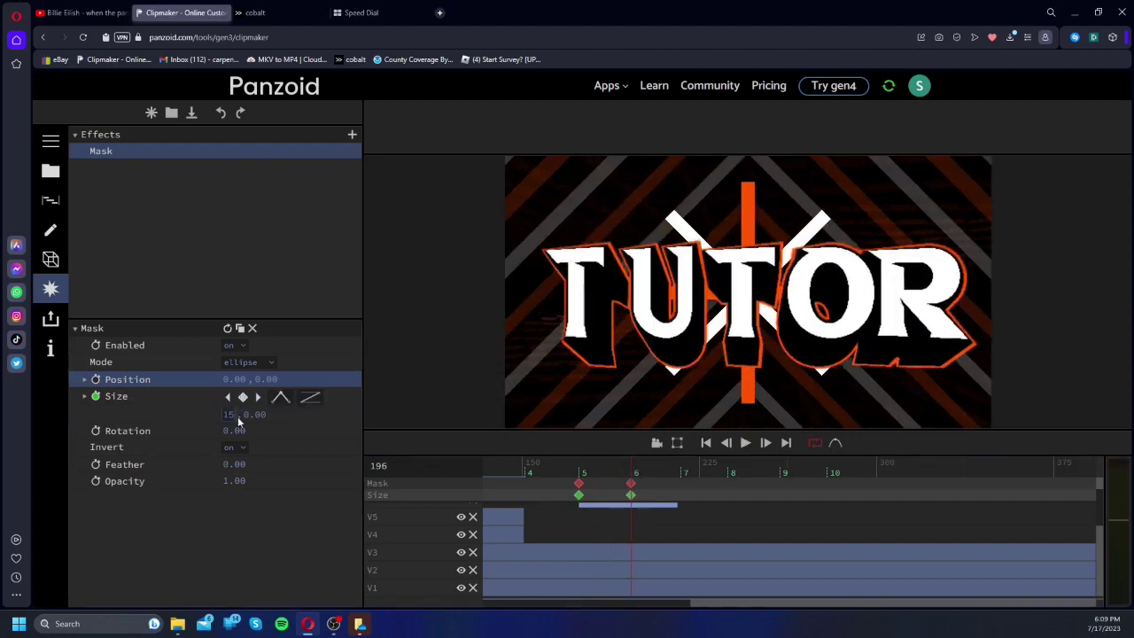
{"action": "key", "text": "Return"}
{"action": "left_click", "coordinate": [280, 417]}
{"action": "type", "text": "250"}
{"action": "key", "text": "Return"}
{"action": "left_click", "coordinate": [308, 396]}
{"action": "scroll", "coordinate": [341, 455], "scroll_direction": "down", "scroll_amount": 5}
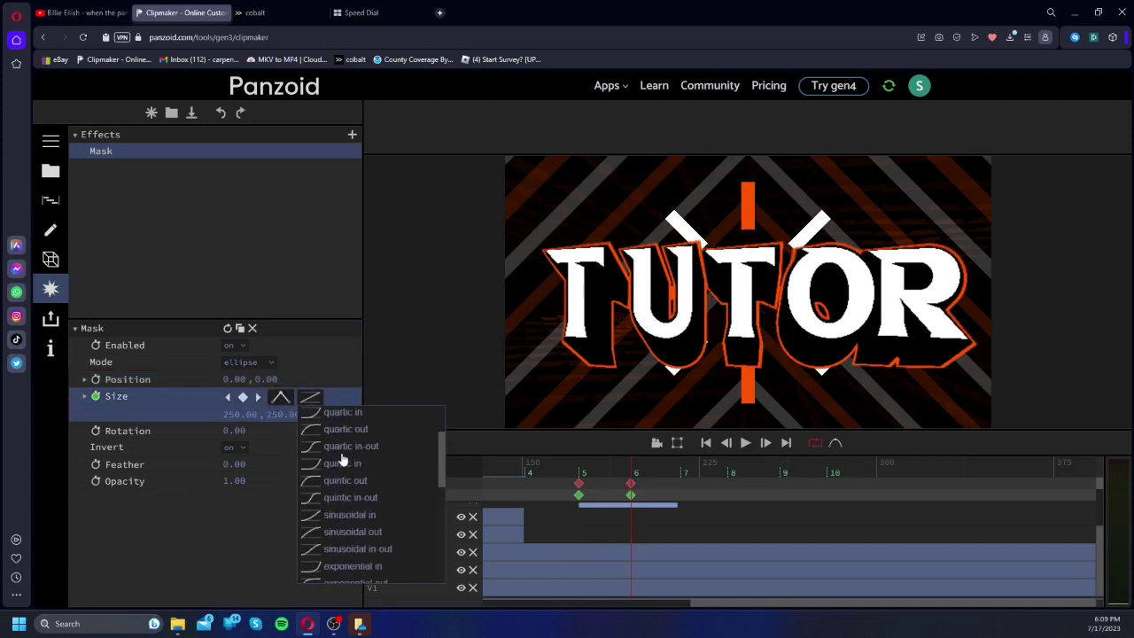
{"action": "left_click", "coordinate": [326, 520]}
{"action": "left_click", "coordinate": [567, 472]}
{"action": "key", "text": "space"}
{"action": "key", "text": "space"}
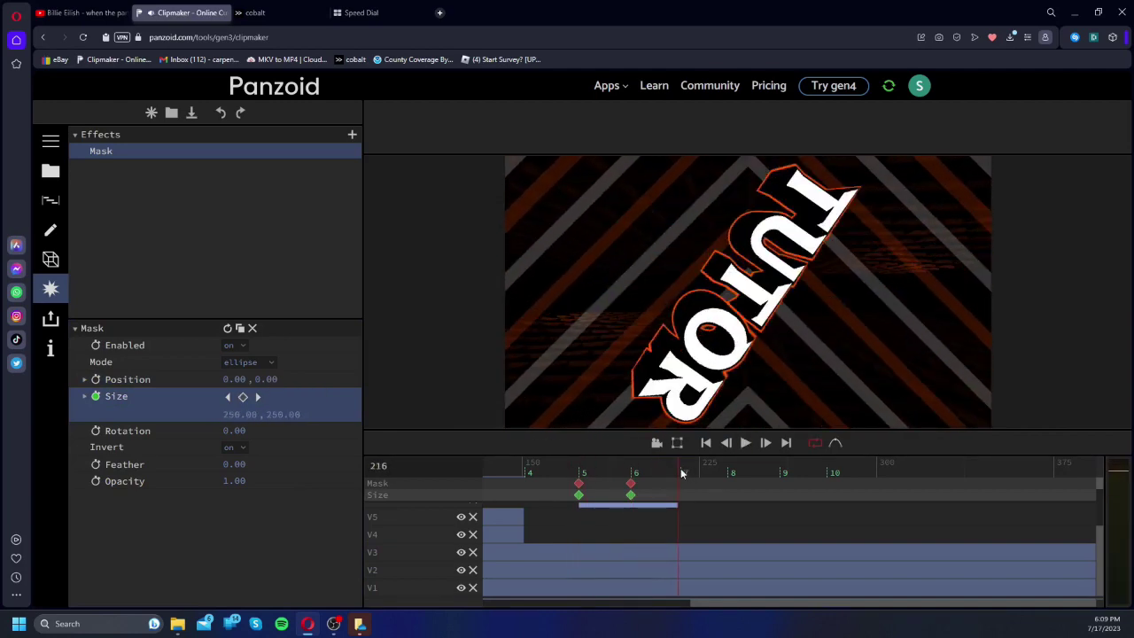
Step: Extend the end of the burst clip to frame 217 at beat 7 and select the clip
{"action": "left_click", "coordinate": [680, 472]}
{"action": "left_click", "coordinate": [680, 503]}
{"action": "left_click", "coordinate": [680, 467]}
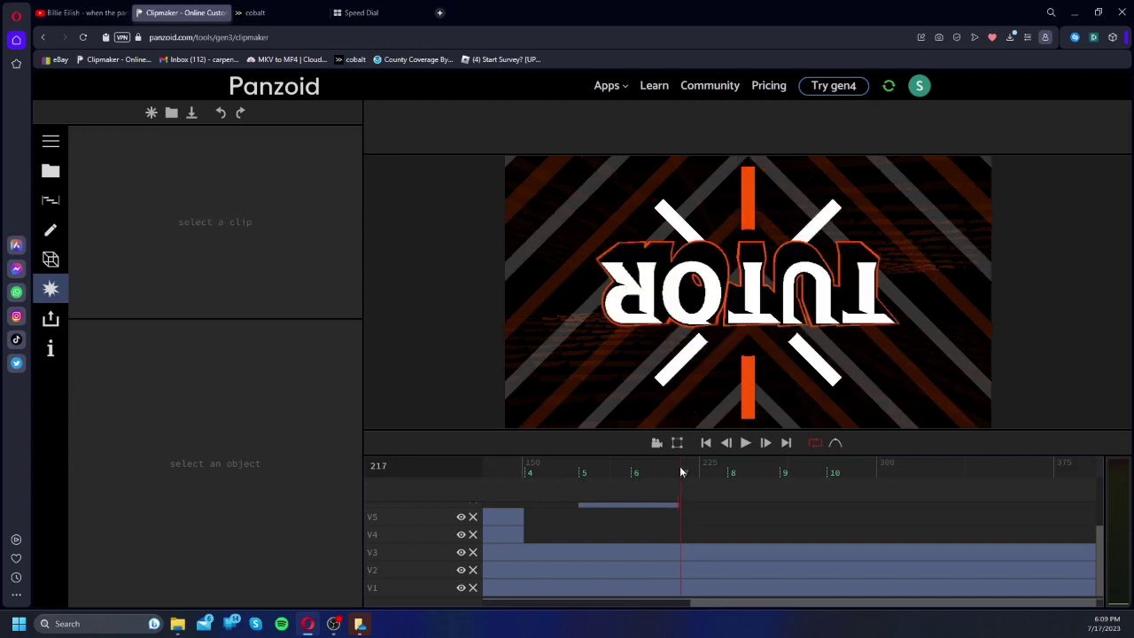
{"action": "left_click", "coordinate": [651, 505]}
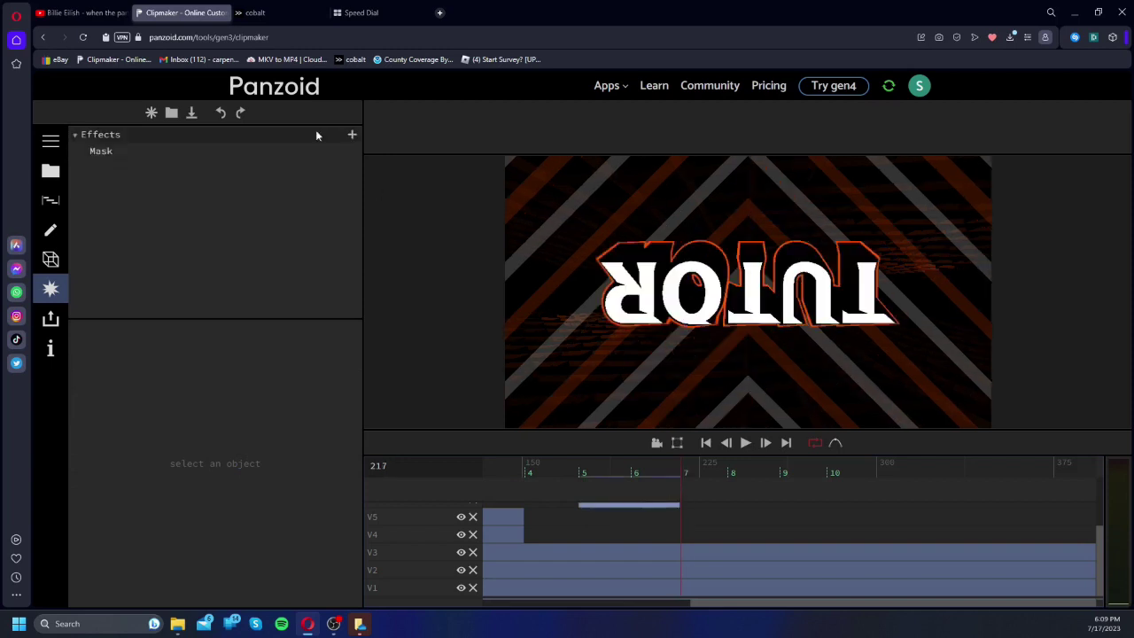
Step: Set the mask size to 500 by 500 at frame 217 with circular out easing
{"action": "left_click", "coordinate": [210, 152]}
{"action": "double_click", "coordinate": [235, 413]}
{"action": "type", "text": "50"}
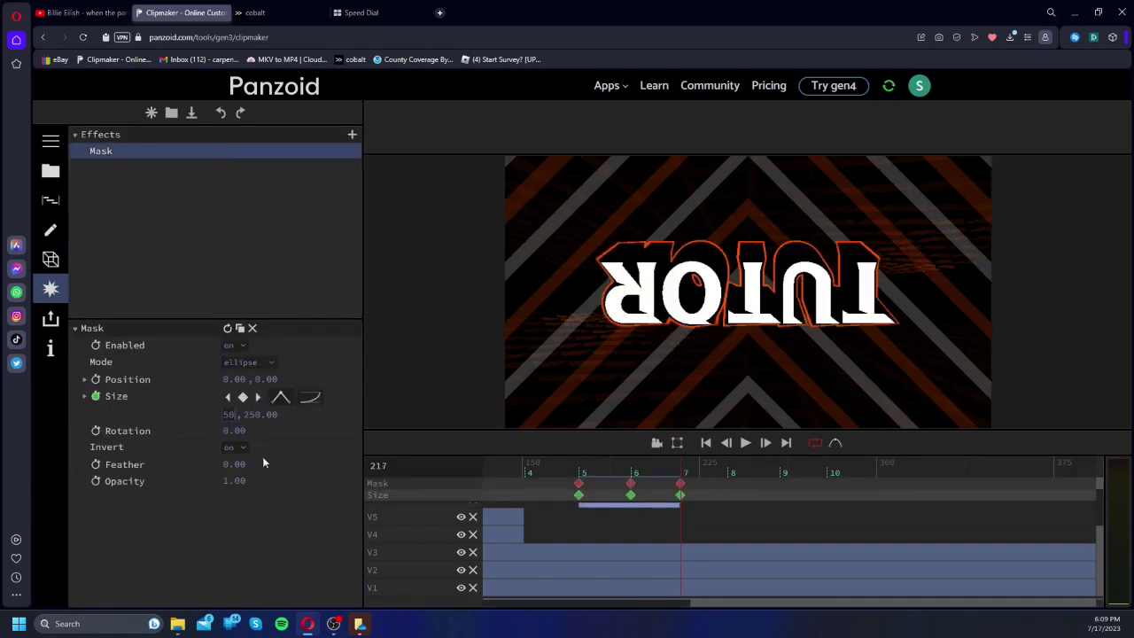
{"action": "left_click", "coordinate": [308, 398]}
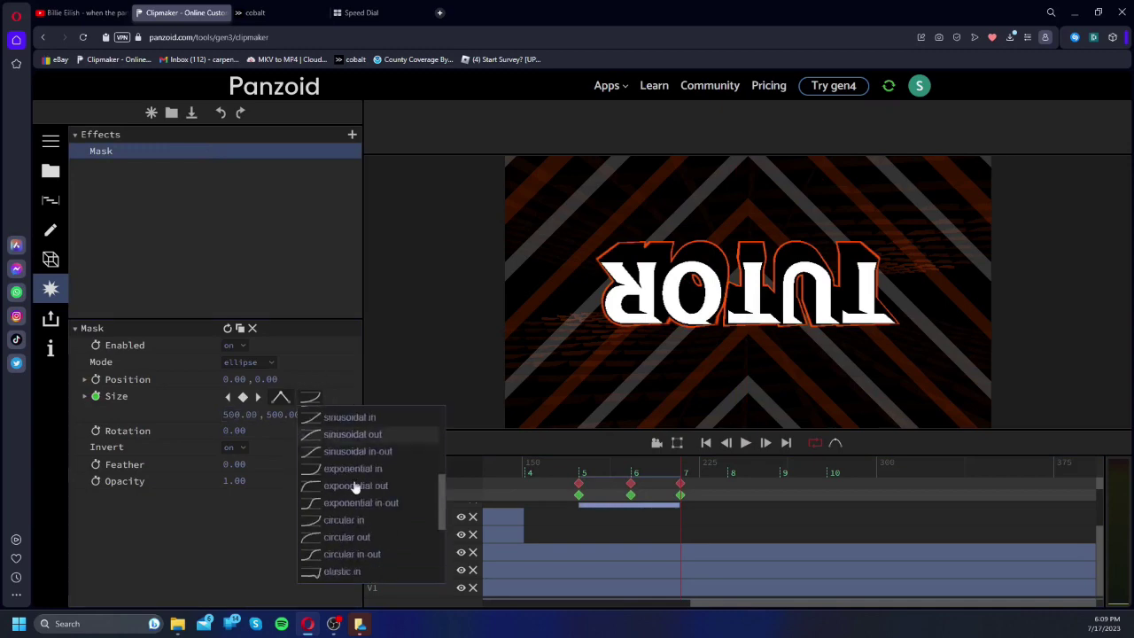
{"action": "left_click", "coordinate": [314, 537]}
Step: Play and scrub through the masked burst between beats 5 and 7 to check the mask animation
{"action": "left_click", "coordinate": [577, 469]}
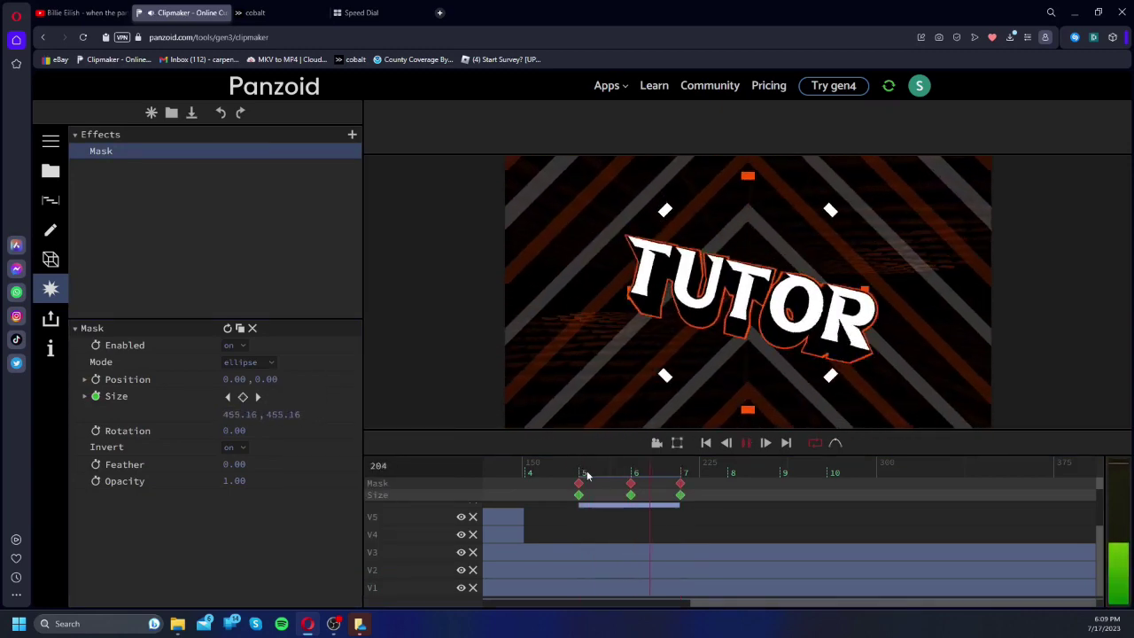
{"action": "left_click", "coordinate": [581, 470]}
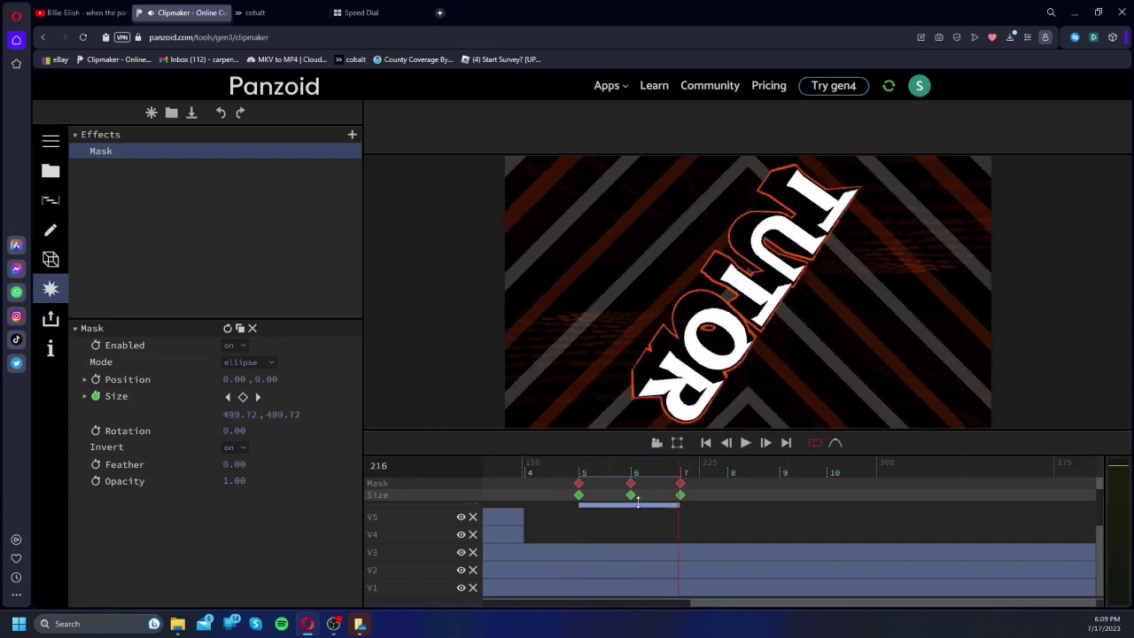
{"action": "left_click", "coordinate": [601, 470]}
{"action": "left_click_drag", "start_coordinate": [555, 470], "coordinate": [651, 465]}
{"action": "key", "text": "space"}
{"action": "key", "text": "space"}
{"action": "left_click", "coordinate": [577, 517]}
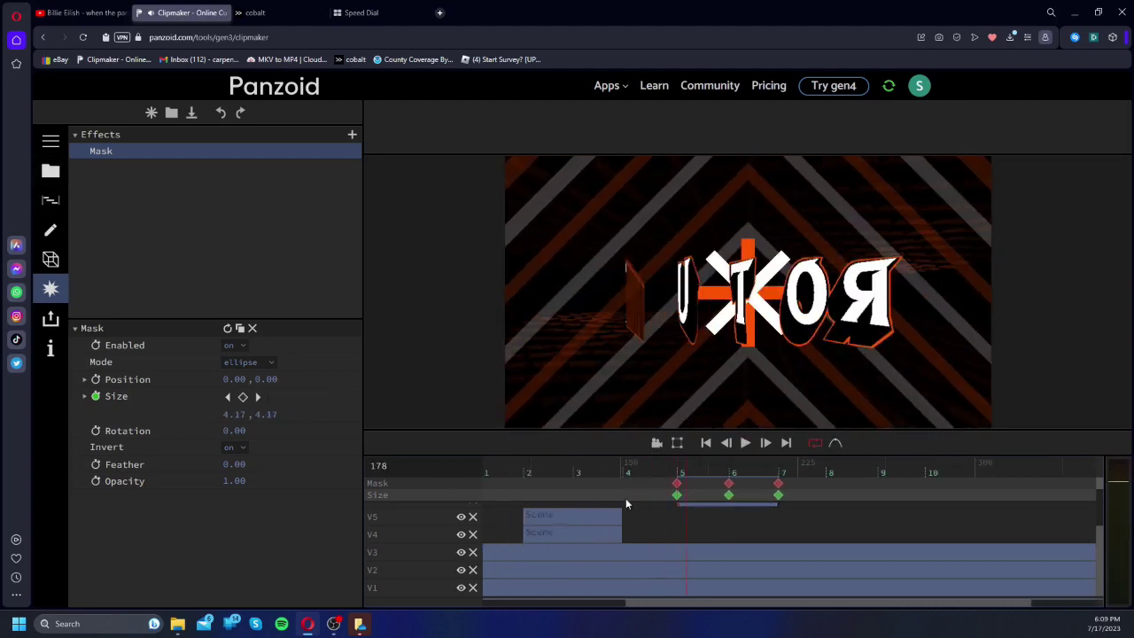
Step: Move the burst clip to start at beat 2 on the track directly above the two Scene clips
{"action": "left_click", "coordinate": [696, 507]}
{"action": "left_click_drag", "start_coordinate": [700, 503], "coordinate": [547, 509]}
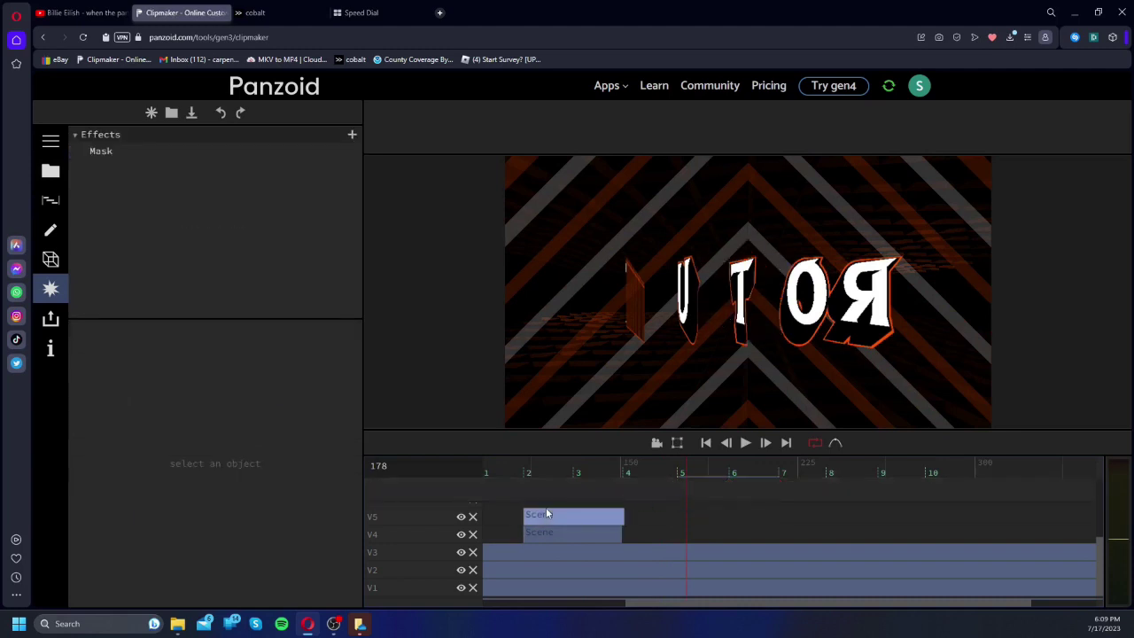
{"action": "key", "text": "ctrl+z"}
{"action": "mouse_move", "coordinate": [713, 505]}
{"action": "left_mouse_down"}
{"action": "mouse_move", "coordinate": [591, 515]}
{"action": "mouse_move", "coordinate": [558, 504]}
{"action": "left_mouse_up"}
{"action": "left_click", "coordinate": [520, 471]}
Step: Place a copy of the burst clip from beat 6 to beat 8 and play it back
{"action": "key", "text": "space"}
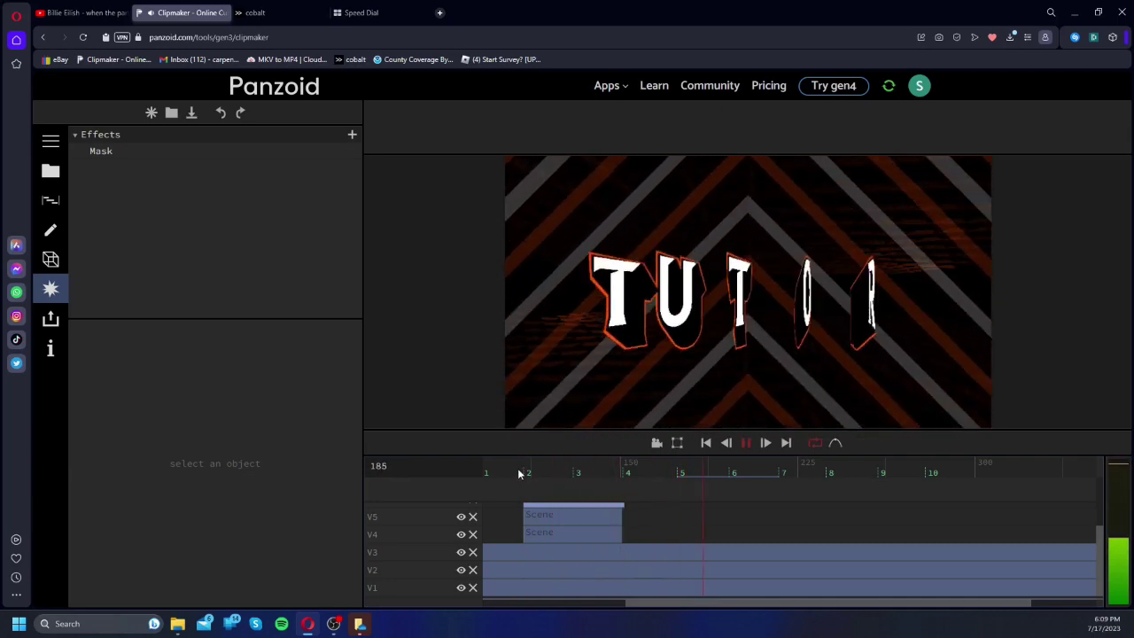
{"action": "key", "text": "space"}
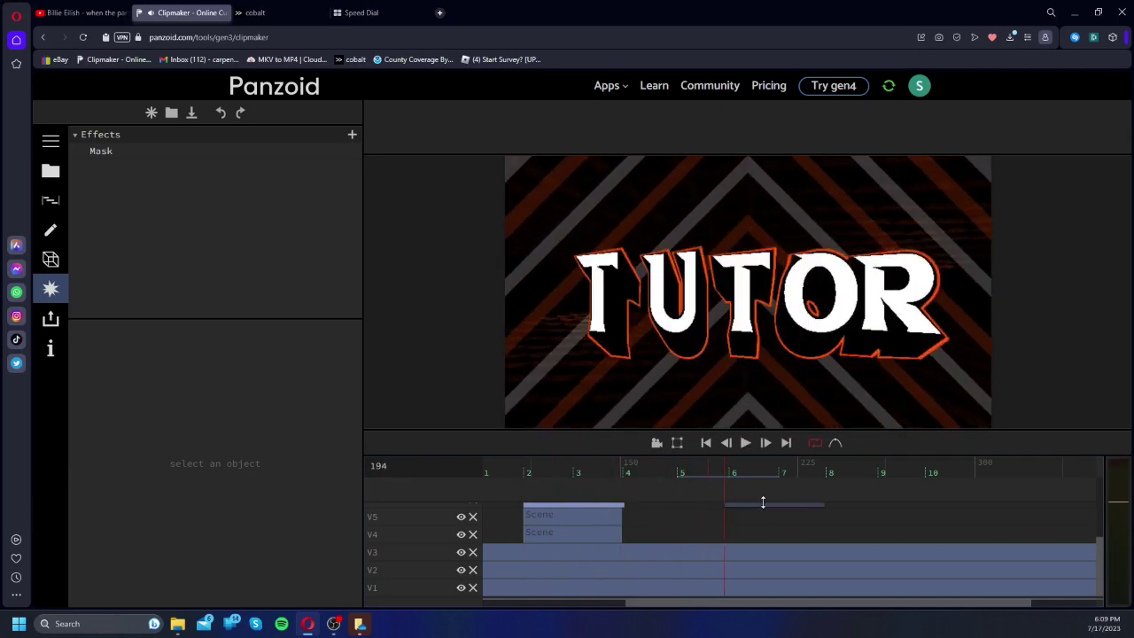
{"action": "left_click", "coordinate": [772, 504]}
{"action": "key", "text": "space"}
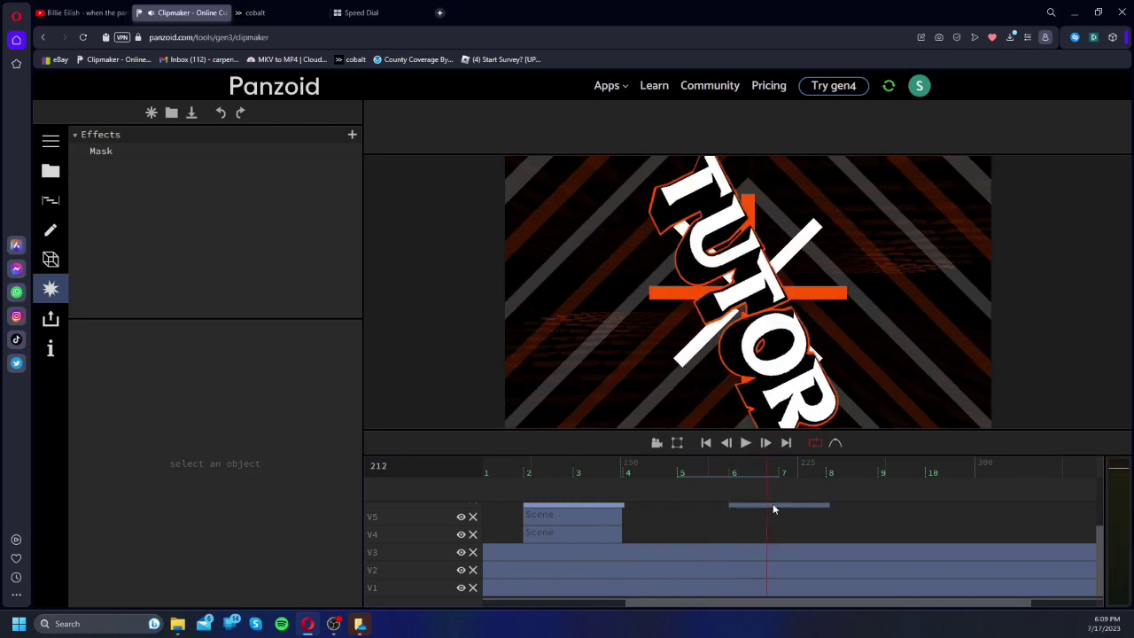
{"action": "key", "text": "space"}
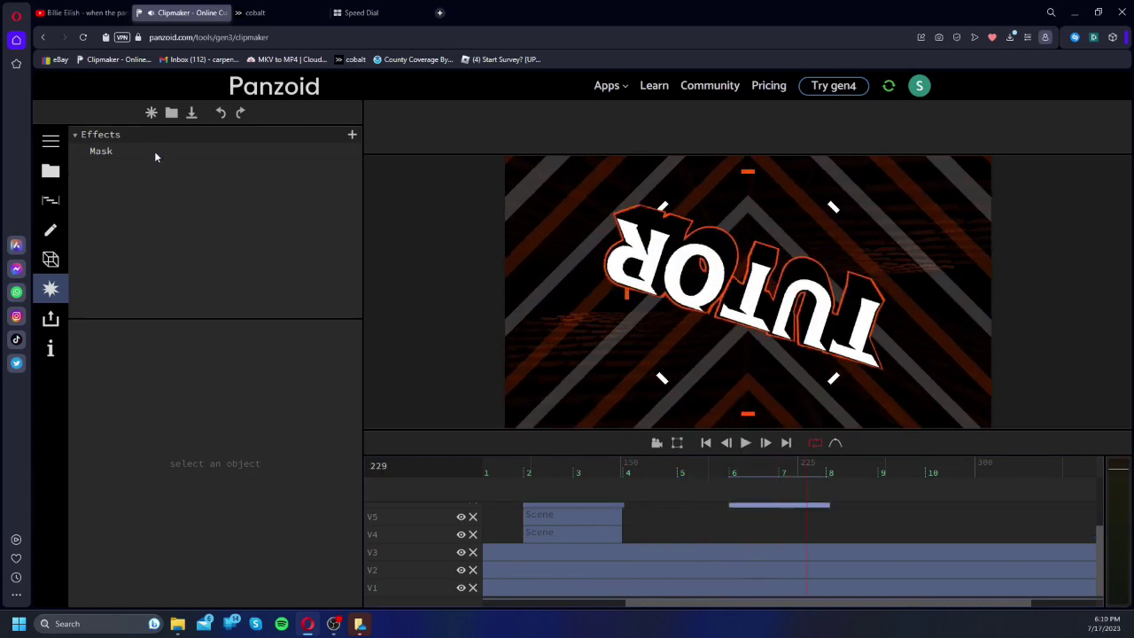
Step: Try a Swirl effect after the mask on the burst clip at beat 6
{"action": "left_click", "coordinate": [154, 151]}
{"action": "left_click", "coordinate": [352, 135]}
{"action": "type", "text": "sw"}
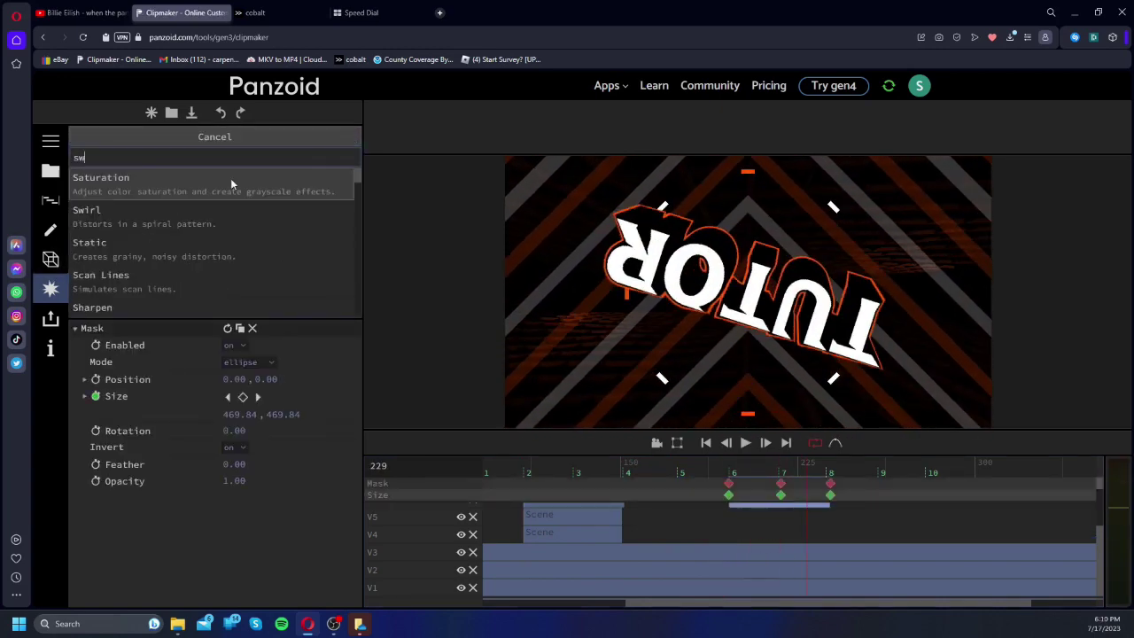
{"action": "left_click", "coordinate": [166, 172]}
{"action": "left_click", "coordinate": [154, 168]}
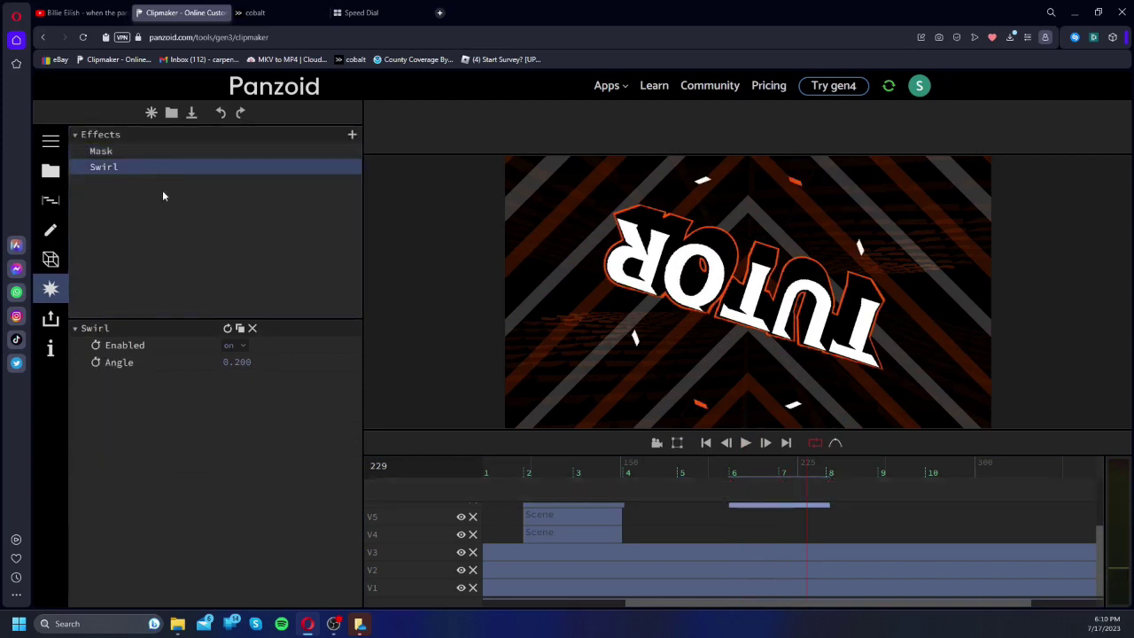
{"action": "left_click", "coordinate": [252, 329]}
Step: Scale the top-level group of the beat 6 burst to about 1.91 on all axes
{"action": "left_click", "coordinate": [55, 232]}
{"action": "left_click", "coordinate": [53, 258]}
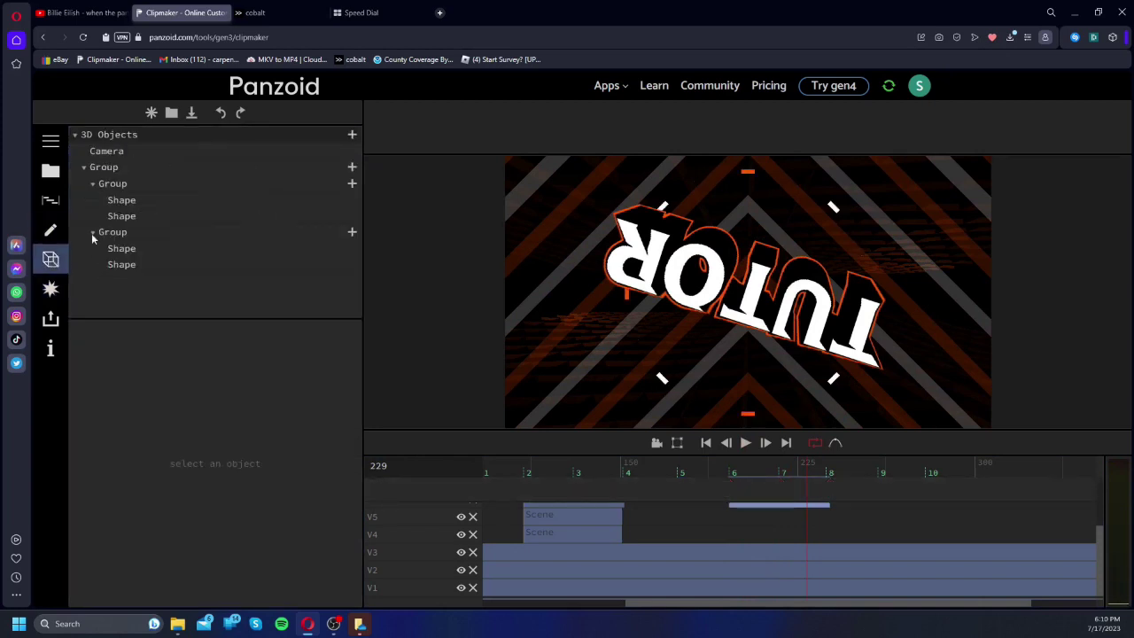
{"action": "left_click", "coordinate": [110, 169]}
{"action": "left_click", "coordinate": [728, 462]}
{"action": "key", "text": "space"}
{"action": "key", "text": "space"}
{"action": "left_click_drag", "start_coordinate": [231, 429], "coordinate": [261, 432]}
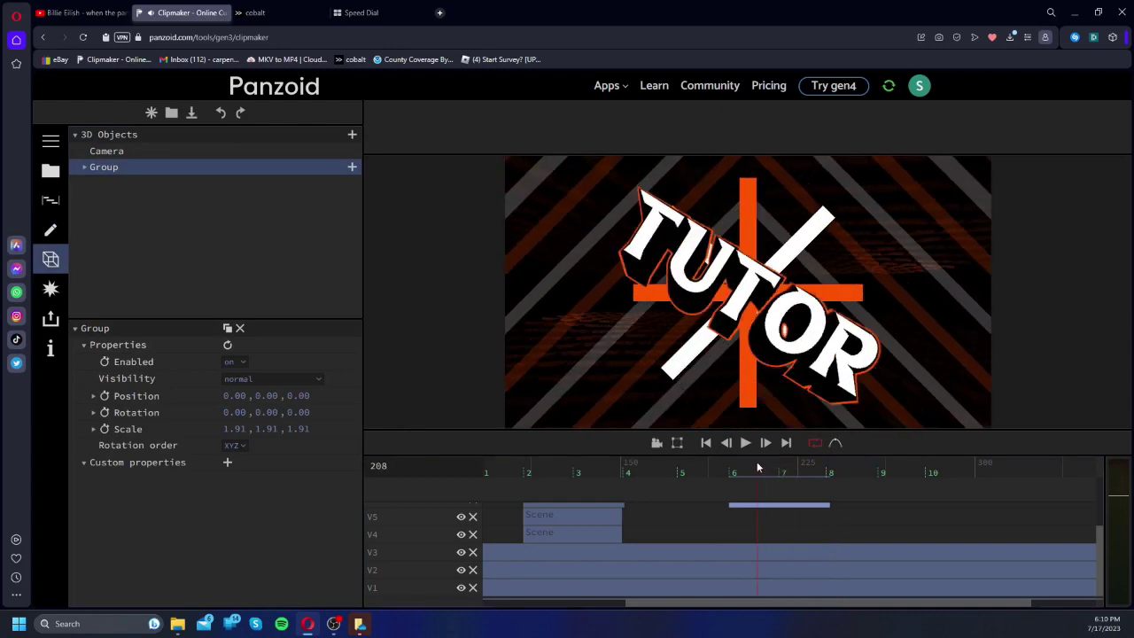
Step: Examine the scale keyframes of the two line shapes in the first subgroup between beats 6 and 8
{"action": "left_click", "coordinate": [774, 461]}
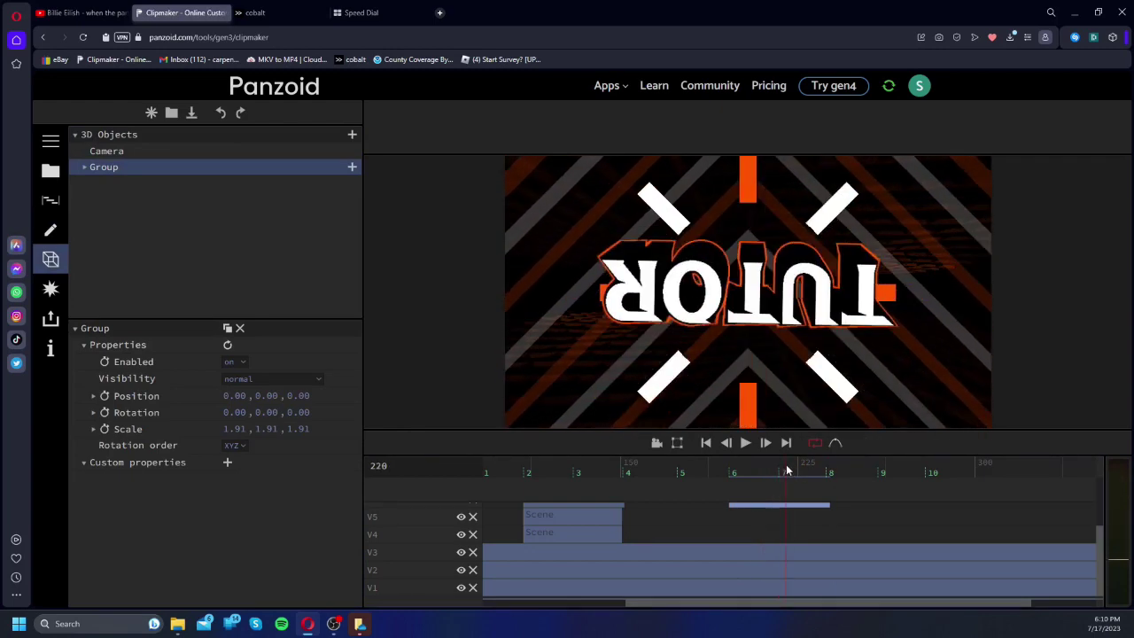
{"action": "left_click", "coordinate": [85, 166]}
{"action": "left_click", "coordinate": [120, 200]}
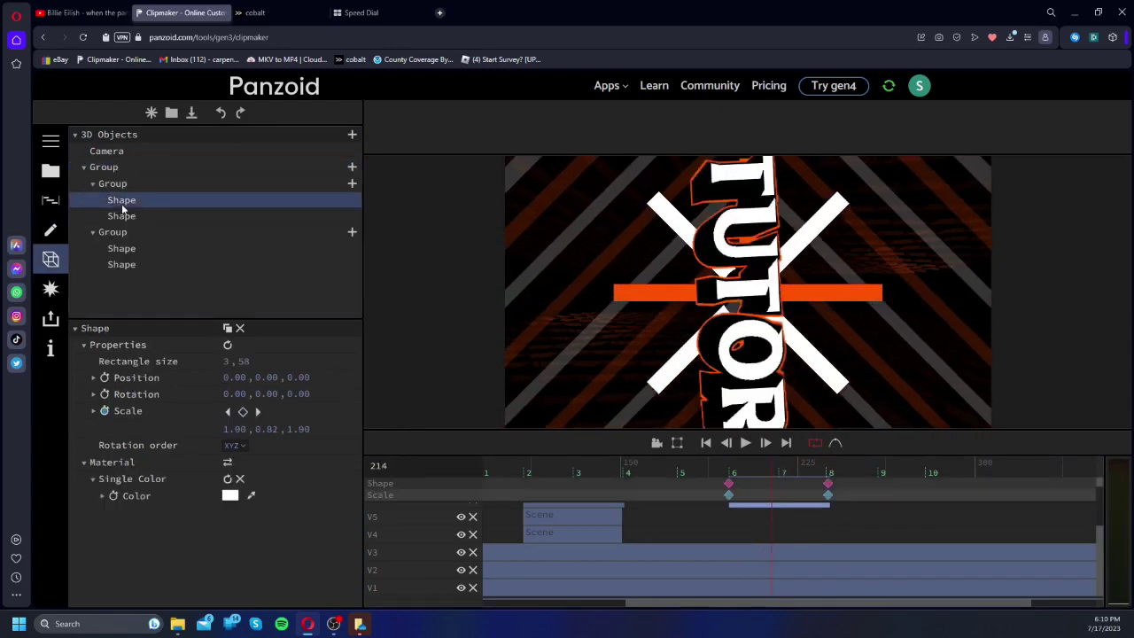
{"action": "left_click", "coordinate": [124, 215]}
{"action": "left_click", "coordinate": [122, 203]}
{"action": "left_click_drag", "start_coordinate": [774, 476], "coordinate": [826, 492]}
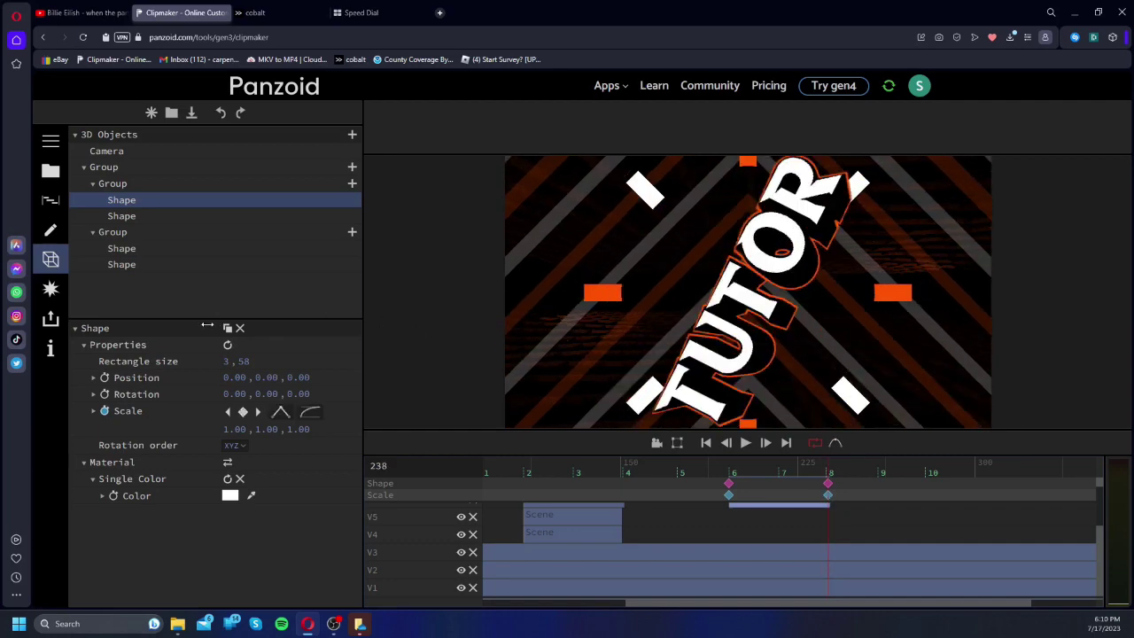
Step: Scale the burst's top-level group to about 1.47 on all axes and play the clip back
{"action": "left_click", "coordinate": [104, 166]}
{"action": "left_click_drag", "start_coordinate": [234, 429], "coordinate": [254, 441]}
{"action": "key", "text": "space"}
{"action": "key", "text": "space"}
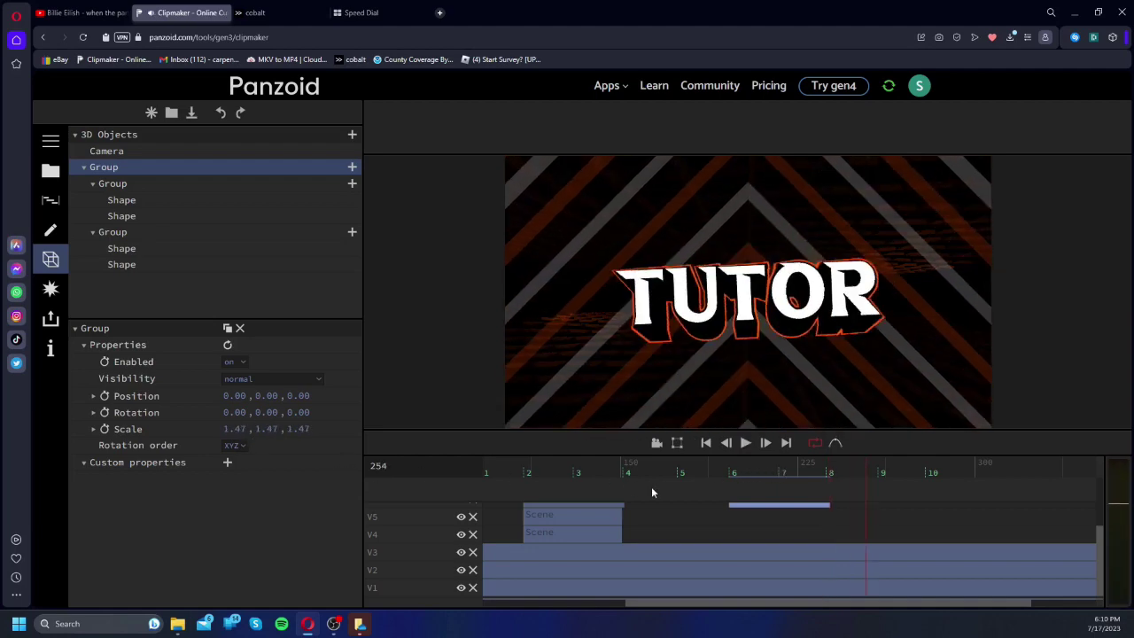
{"action": "left_click_drag", "start_coordinate": [750, 468], "coordinate": [718, 474]}
{"action": "key", "text": "space"}
{"action": "key", "text": "space"}
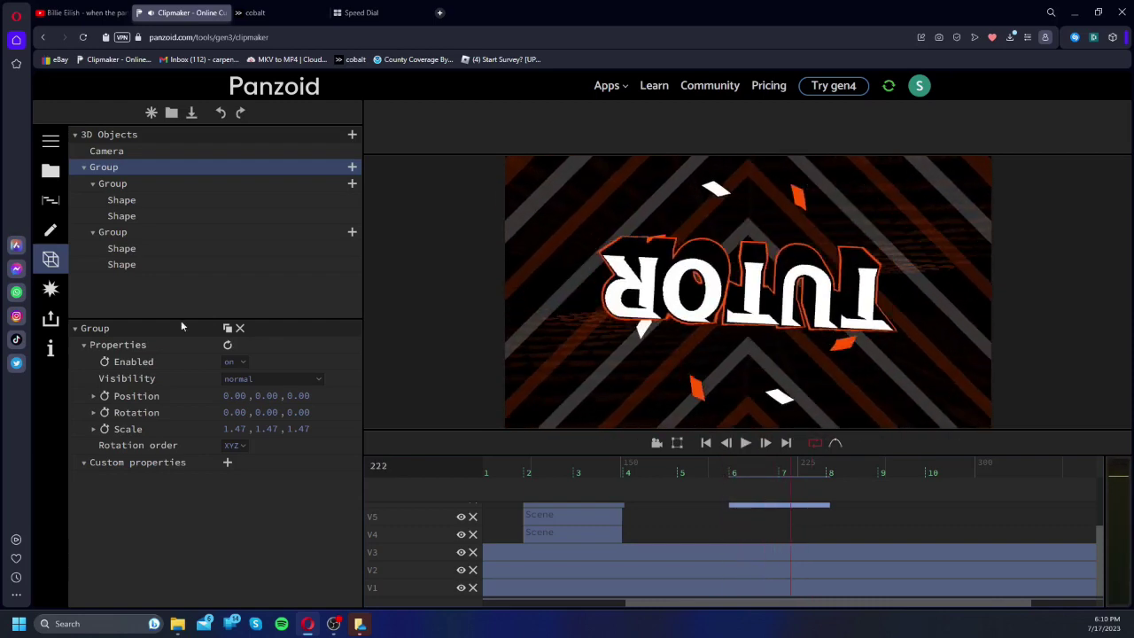
Step: Add a Duplicate effect to the beat 6 burst clip and open its settings
{"action": "left_click", "coordinate": [50, 288]}
{"action": "left_click", "coordinate": [352, 138]}
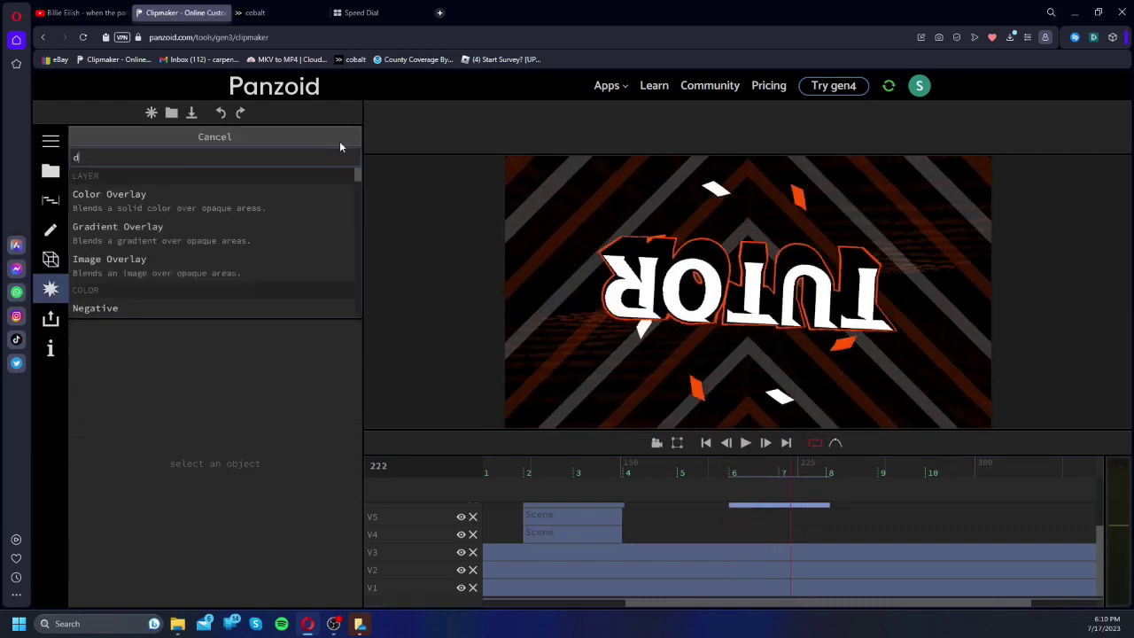
{"action": "type", "text": "d"}
{"action": "left_click", "coordinate": [133, 243]}
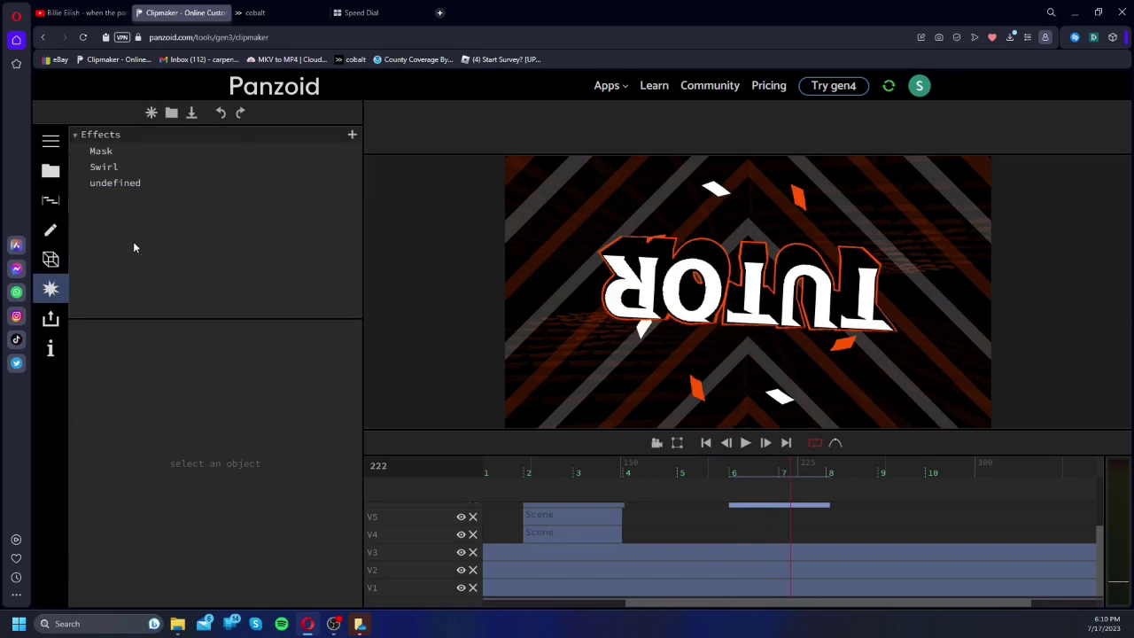
{"action": "left_click", "coordinate": [108, 183]}
Step: Play the duplicated burst and the earlier beats to check how the effects look in sequence
{"action": "key", "text": "space"}
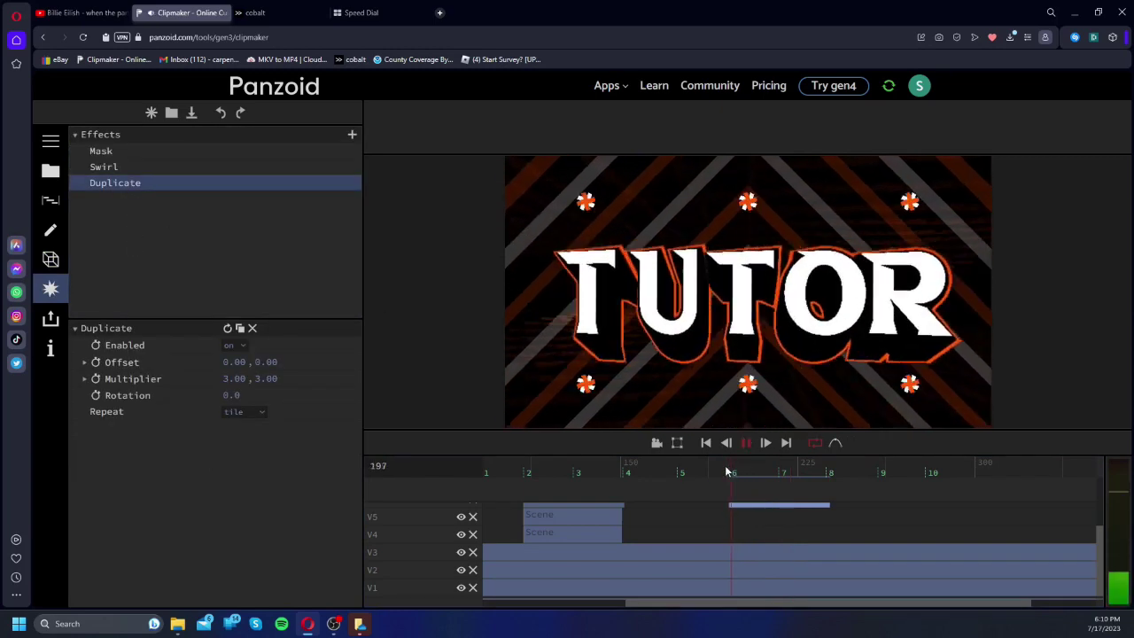
{"action": "left_click_drag", "start_coordinate": [737, 468], "coordinate": [820, 465]}
{"action": "key", "text": "space"}
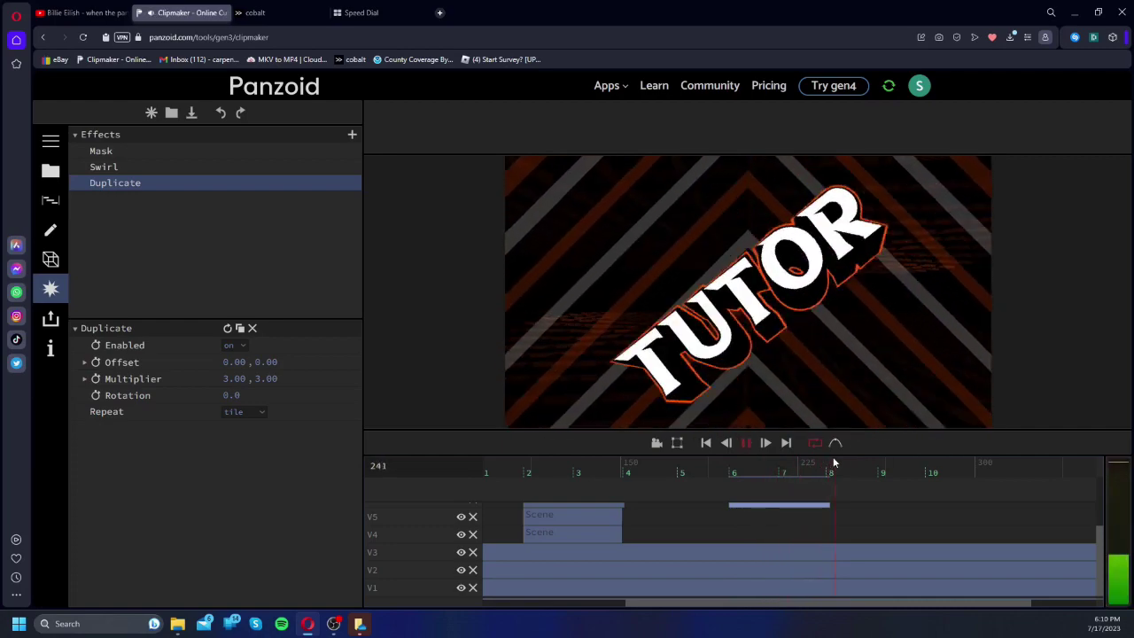
{"action": "left_click_drag", "start_coordinate": [776, 464], "coordinate": [493, 463]}
{"action": "key", "text": "space"}
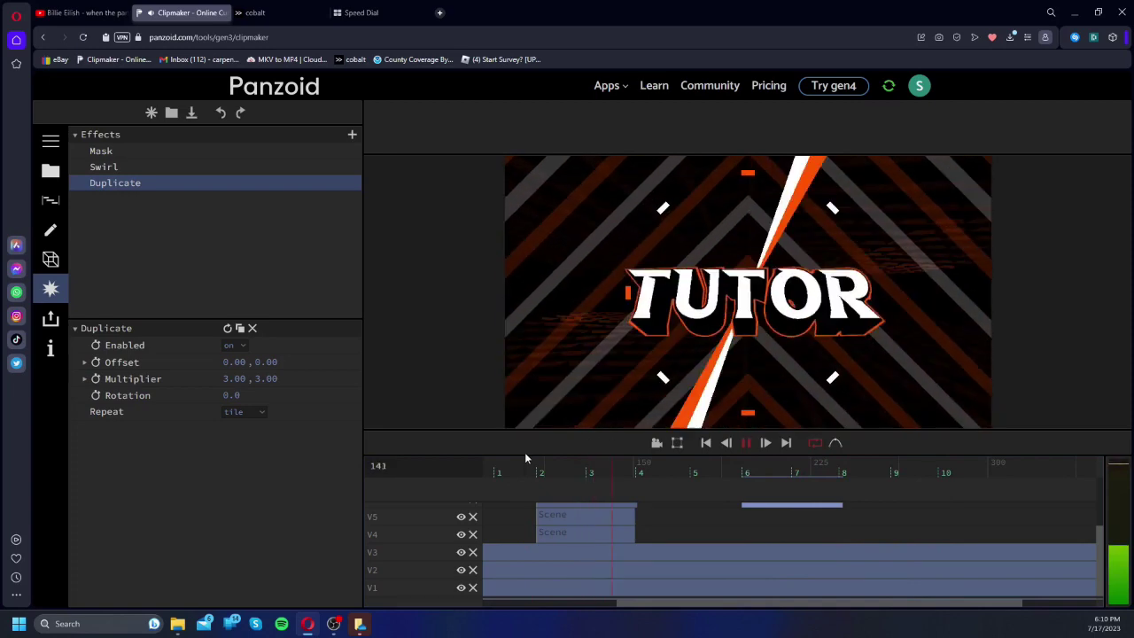
{"action": "key", "text": "space"}
Step: Import circle burst.pz from the TechDZN Pack V1 shapes folder in File Explorer into the project media
{"action": "left_click", "coordinate": [177, 625]}
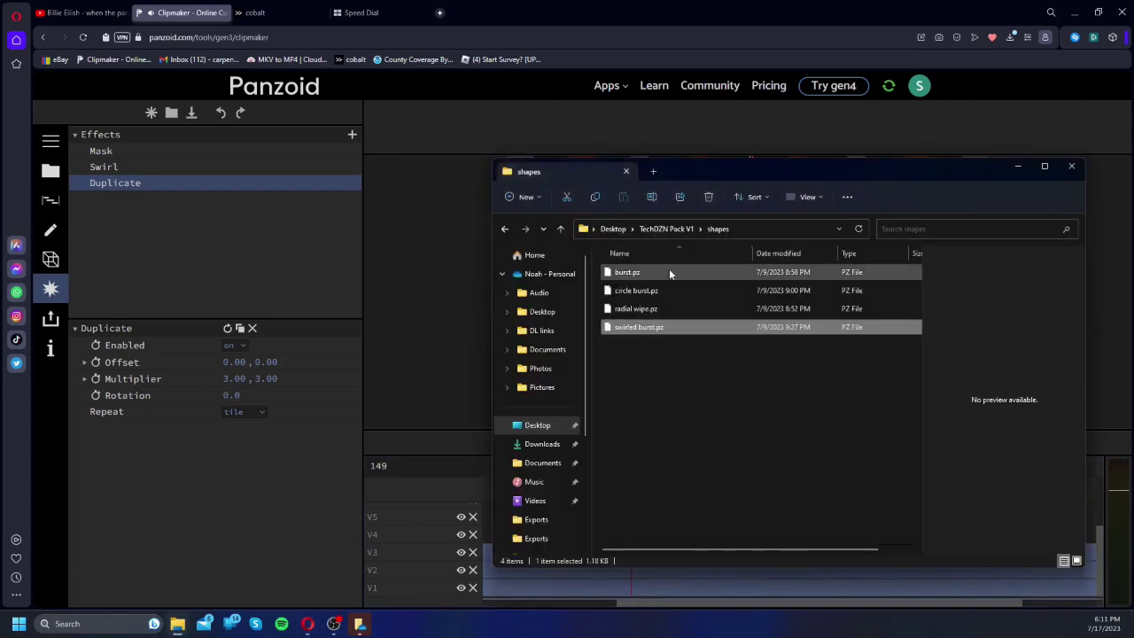
{"action": "mouse_move", "coordinate": [636, 290]}
{"action": "left_mouse_down"}
{"action": "mouse_move", "coordinate": [385, 258]}
{"action": "mouse_move", "coordinate": [620, 282]}
{"action": "mouse_move", "coordinate": [652, 301]}
{"action": "left_mouse_up"}
{"action": "left_click", "coordinate": [50, 171]}
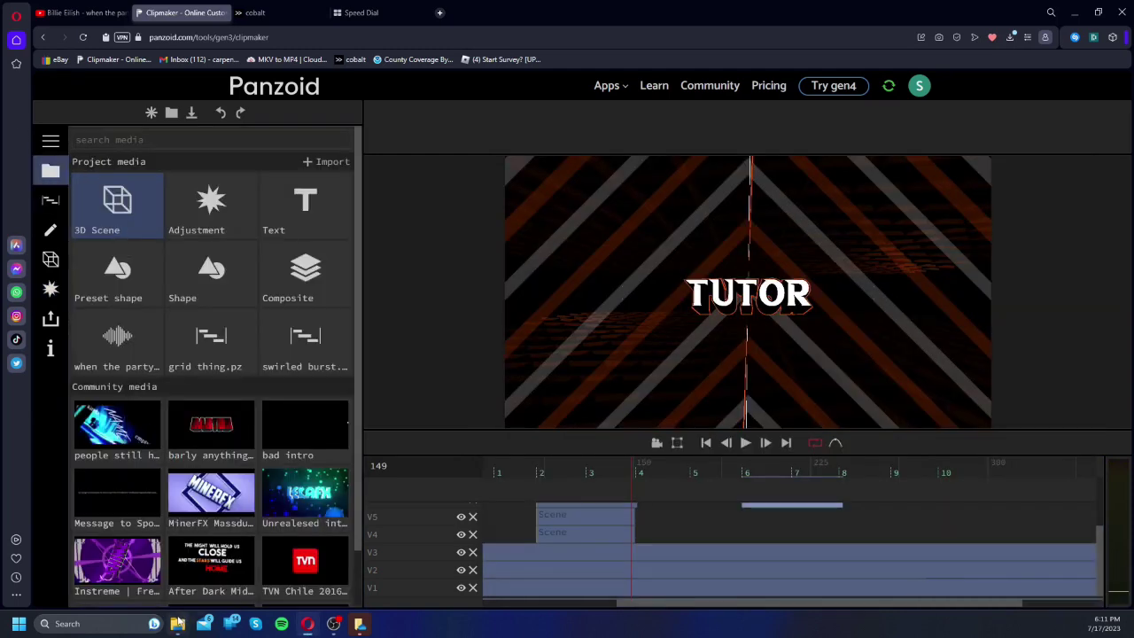
{"action": "left_click", "coordinate": [179, 624]}
{"action": "left_click_drag", "start_coordinate": [623, 292], "coordinate": [286, 311]}
Step: Place circle burst.pz on track V4 starting at beat 5 and play it back
{"action": "left_click_drag", "start_coordinate": [123, 409], "coordinate": [664, 531]}
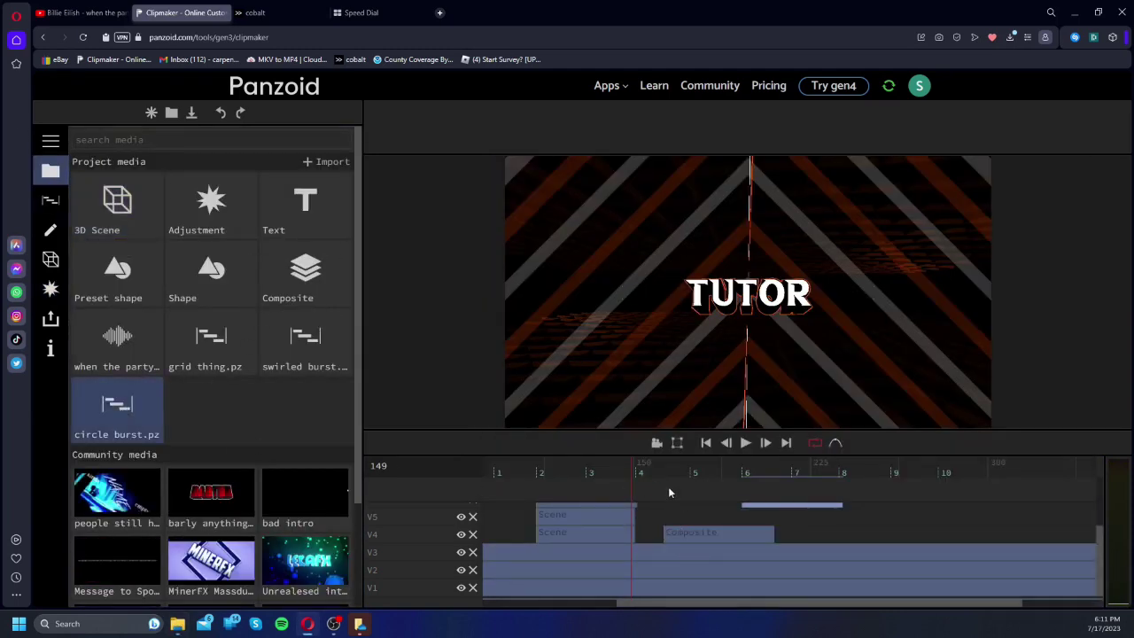
{"action": "left_click", "coordinate": [719, 484]}
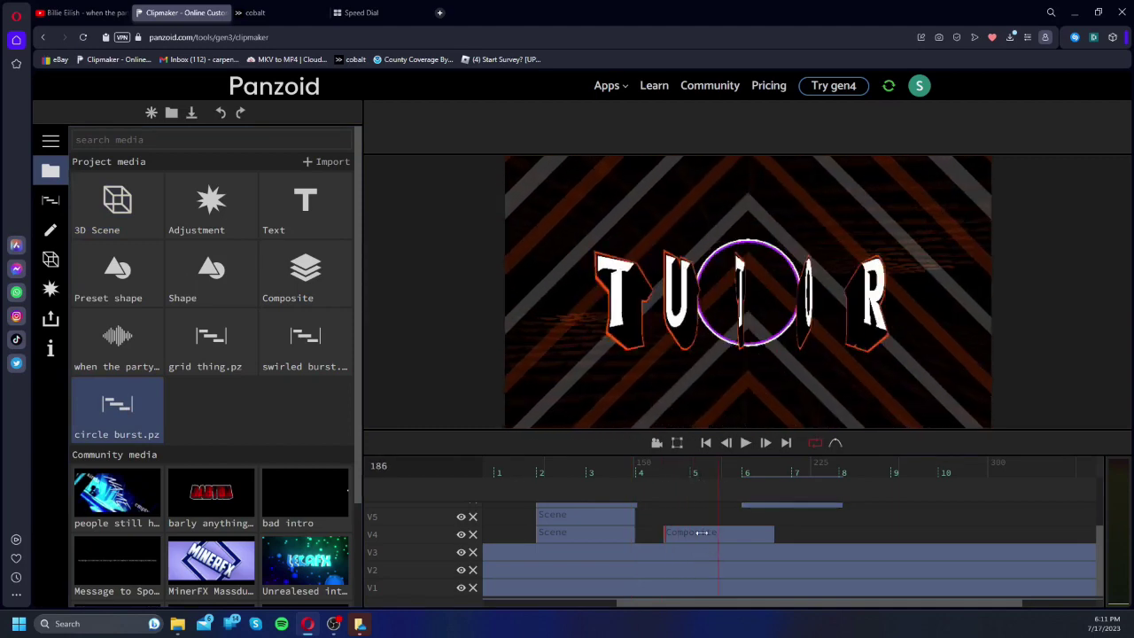
{"action": "left_click_drag", "start_coordinate": [695, 535], "coordinate": [723, 533]}
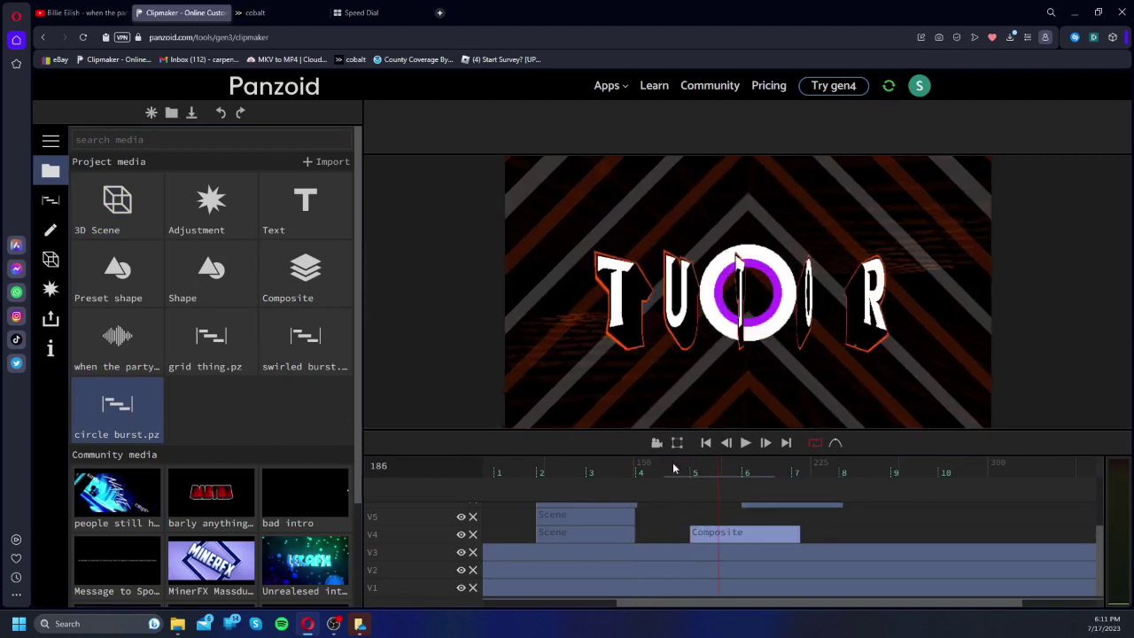
{"action": "key", "text": "space"}
{"action": "key", "text": "space"}
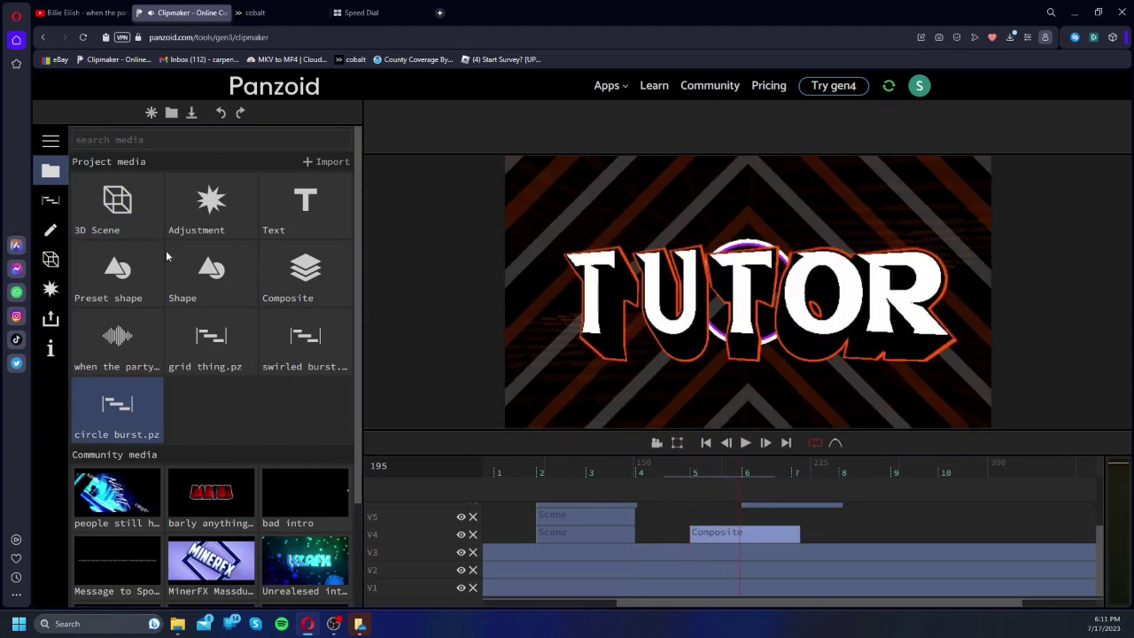
Step: Scale the circle burst composite up to 3.08 and play it back around beats 5 and 6
{"action": "left_click", "coordinate": [58, 240]}
{"action": "left_click_drag", "start_coordinate": [229, 249], "coordinate": [339, 254]}
{"action": "key", "text": "space"}
{"action": "key", "text": "space"}
{"action": "left_click_drag", "start_coordinate": [741, 472], "coordinate": [680, 462]}
{"action": "key", "text": "space"}
{"action": "key", "text": "space"}
{"action": "key", "text": "space"}
{"action": "key", "text": "space"}
Step: Add a Duplicate effect to the circle burst clip, open its settings and play the clip from beat 5
{"action": "left_click", "coordinate": [50, 288]}
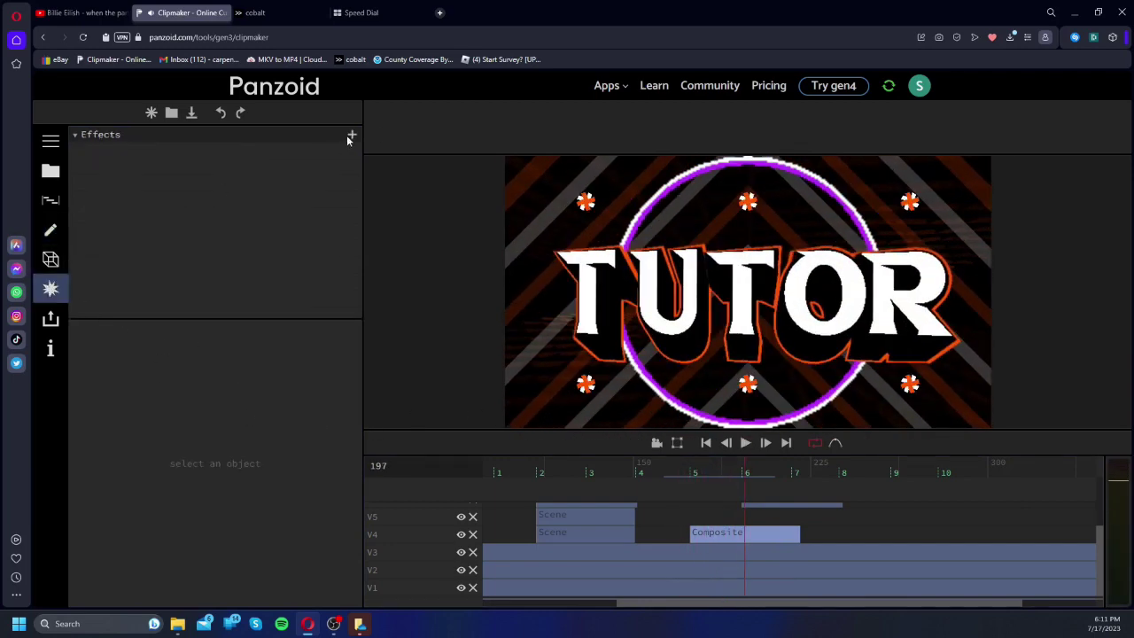
{"action": "left_click", "coordinate": [351, 134]}
{"action": "scroll", "coordinate": [177, 200], "scroll_direction": "down", "scroll_amount": 3}
{"action": "left_click", "coordinate": [108, 254]}
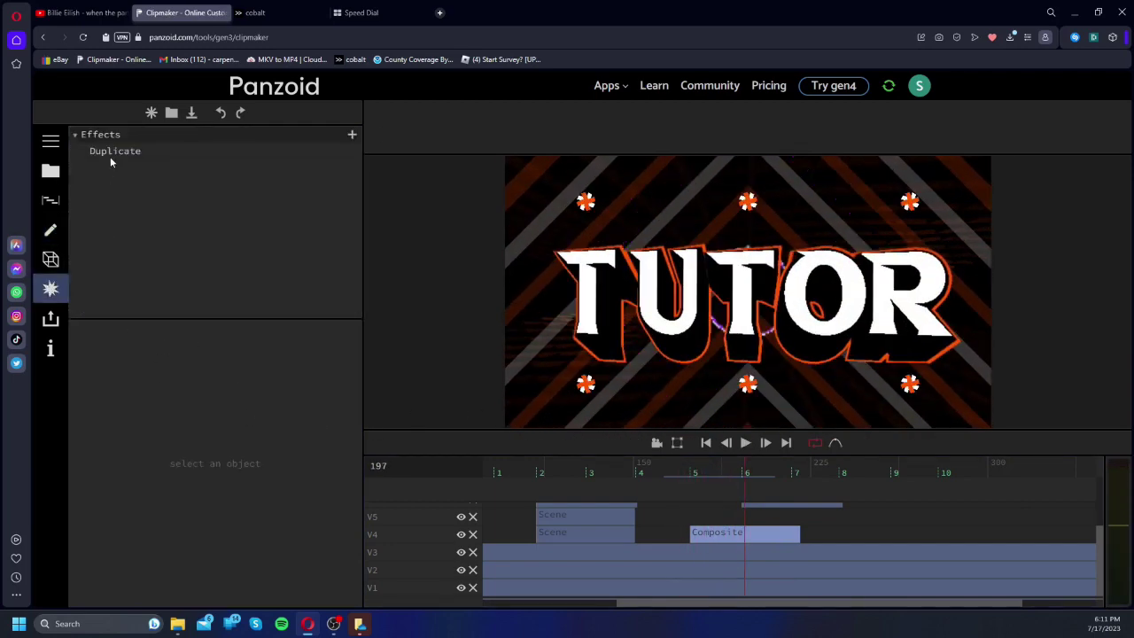
{"action": "key", "text": "space"}
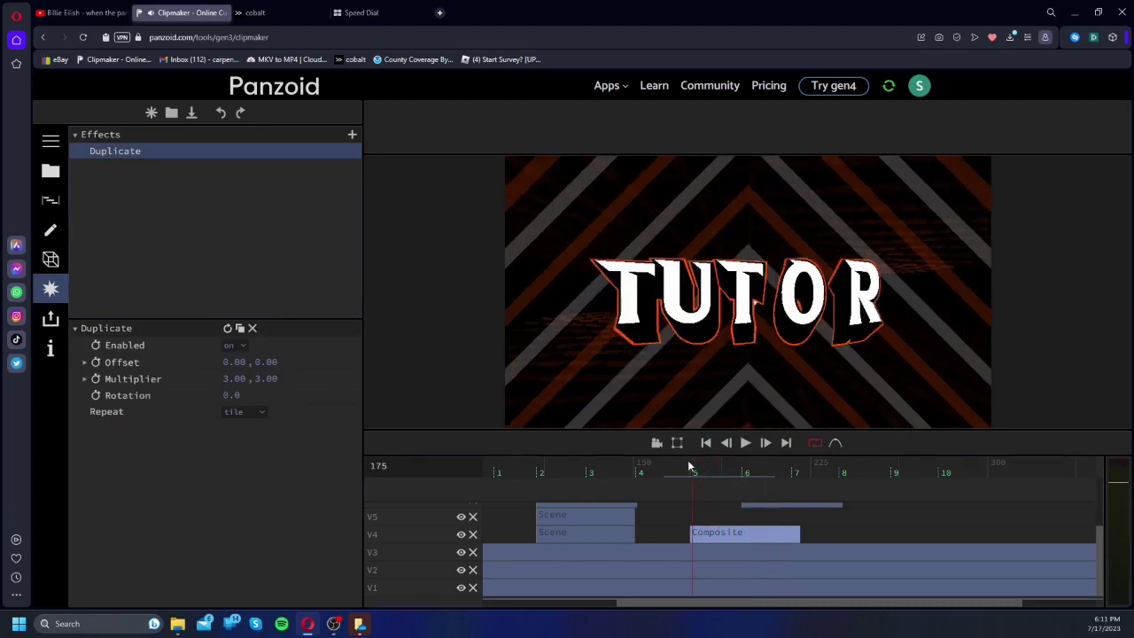
{"action": "key", "text": "space"}
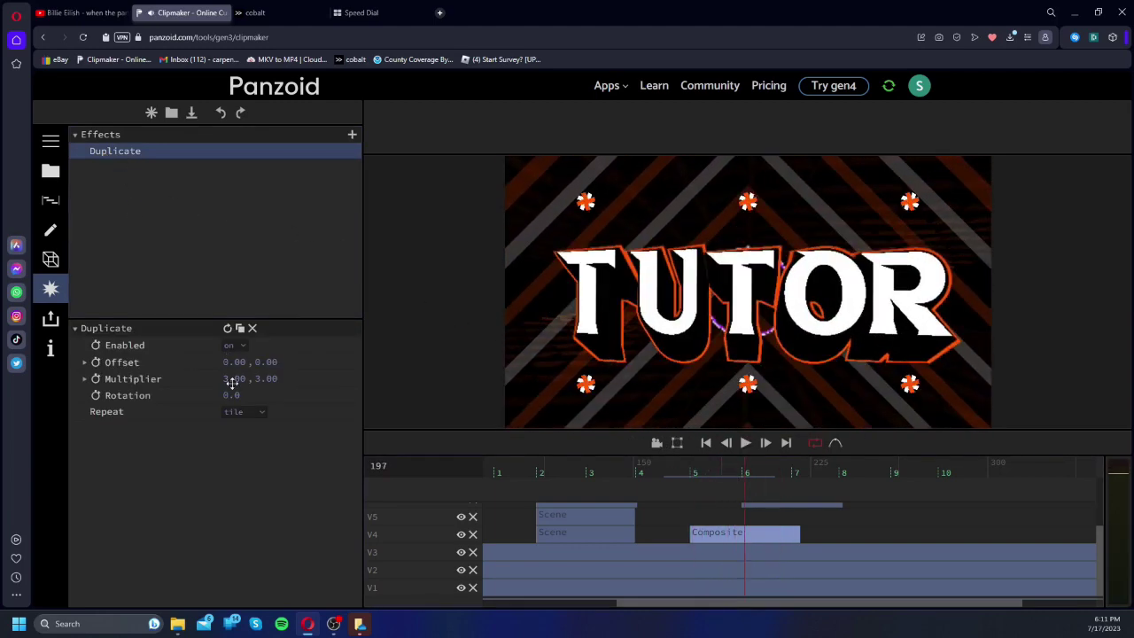
Step: Raise the Duplicate effect's multiplier to 14.29, 14.29 and preview the circle burst from before beat 5
{"action": "left_click_drag", "start_coordinate": [240, 541], "coordinate": [340, 425]}
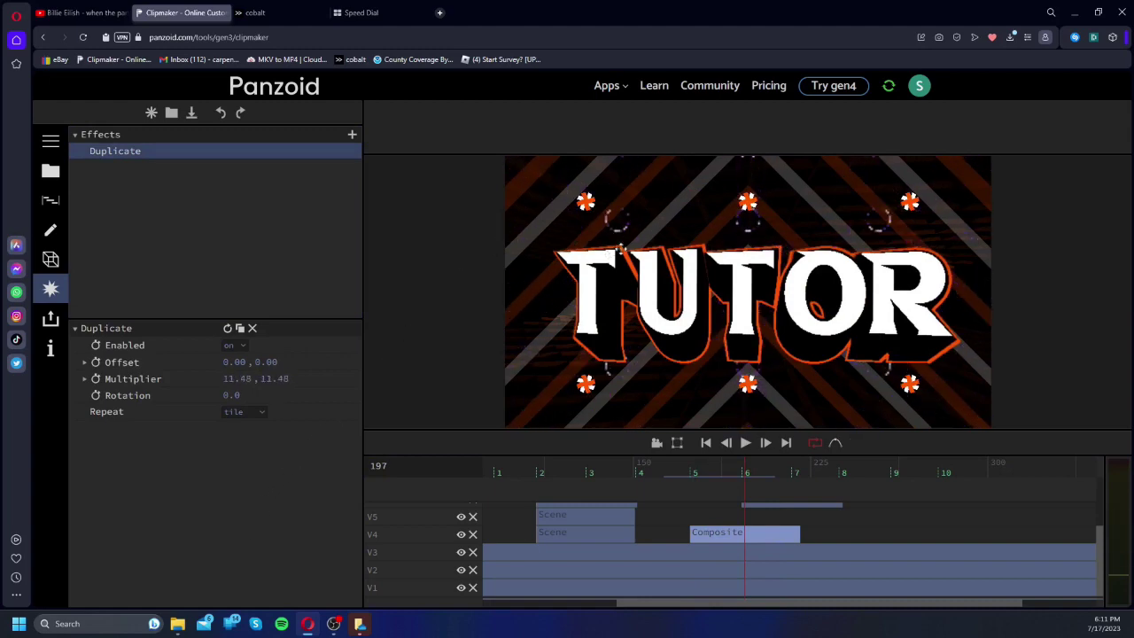
{"action": "left_click", "coordinate": [765, 443]}
{"action": "left_click", "coordinate": [765, 442]}
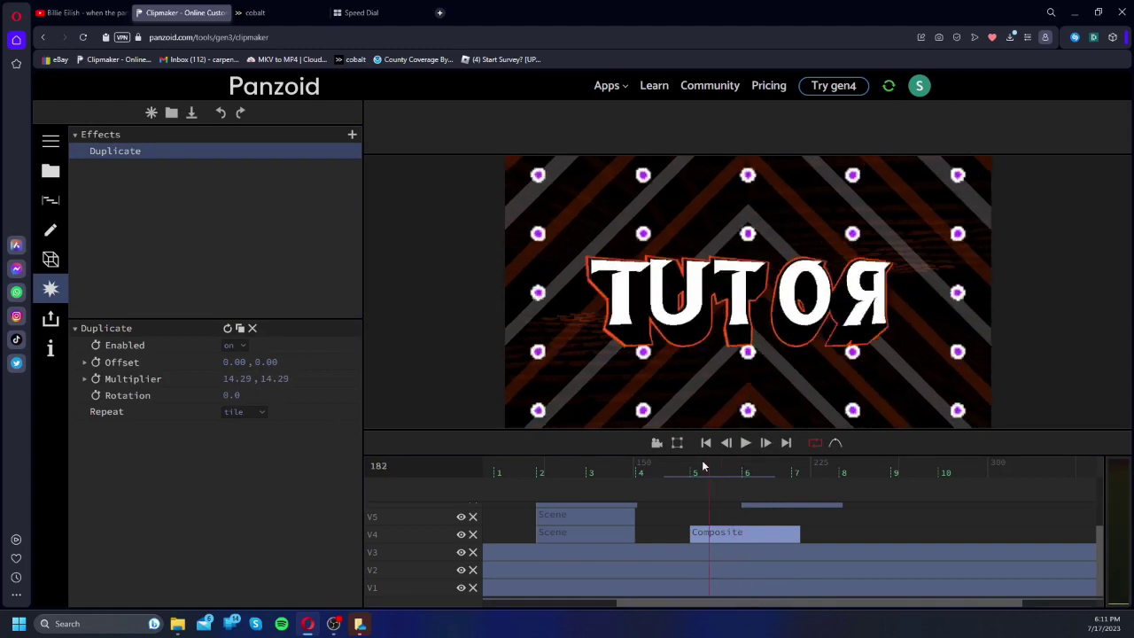
{"action": "left_click", "coordinate": [725, 445]}
{"action": "left_click", "coordinate": [724, 444]}
{"action": "left_click_drag", "start_coordinate": [721, 464], "coordinate": [647, 462]}
{"action": "key", "text": "space"}
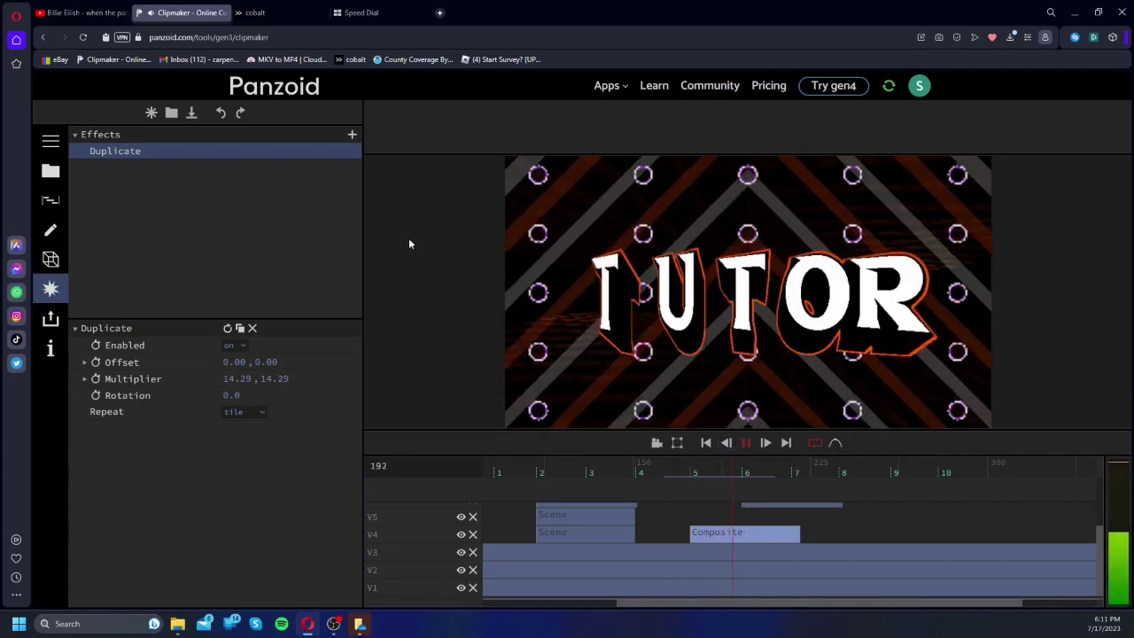
Step: Add a Colorize effect to the circle burst clip, set its color to orange rgb(255, 64, 0) and preview it
{"action": "key", "text": "space"}
{"action": "left_click", "coordinate": [352, 134]}
{"action": "type", "text": "c"}
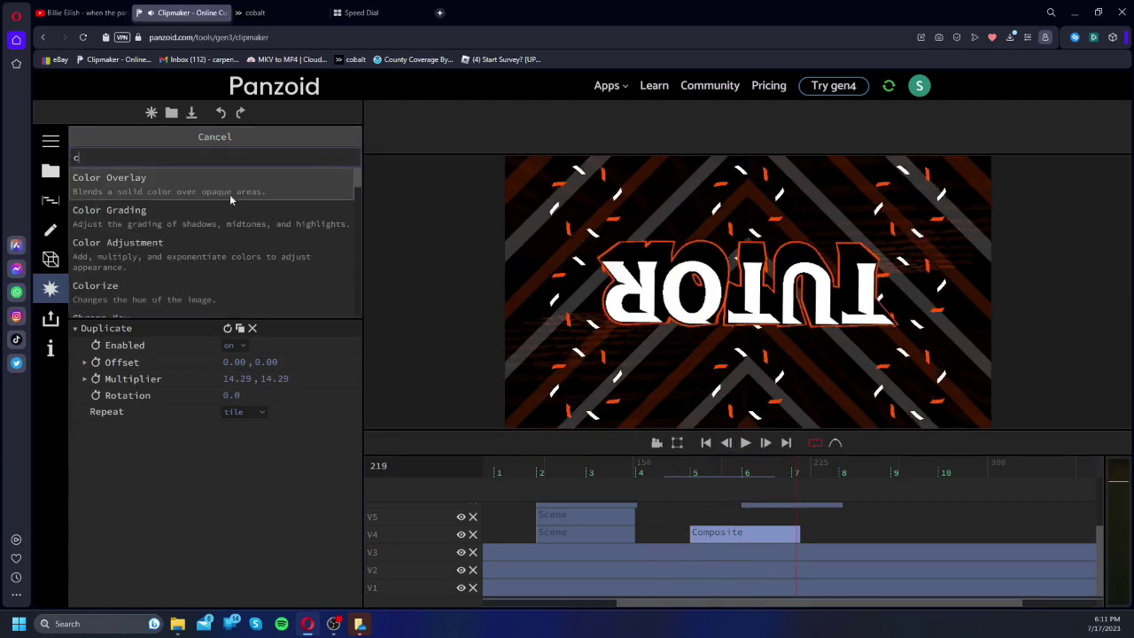
{"action": "left_click", "coordinate": [164, 288]}
{"action": "left_click", "coordinate": [117, 168]}
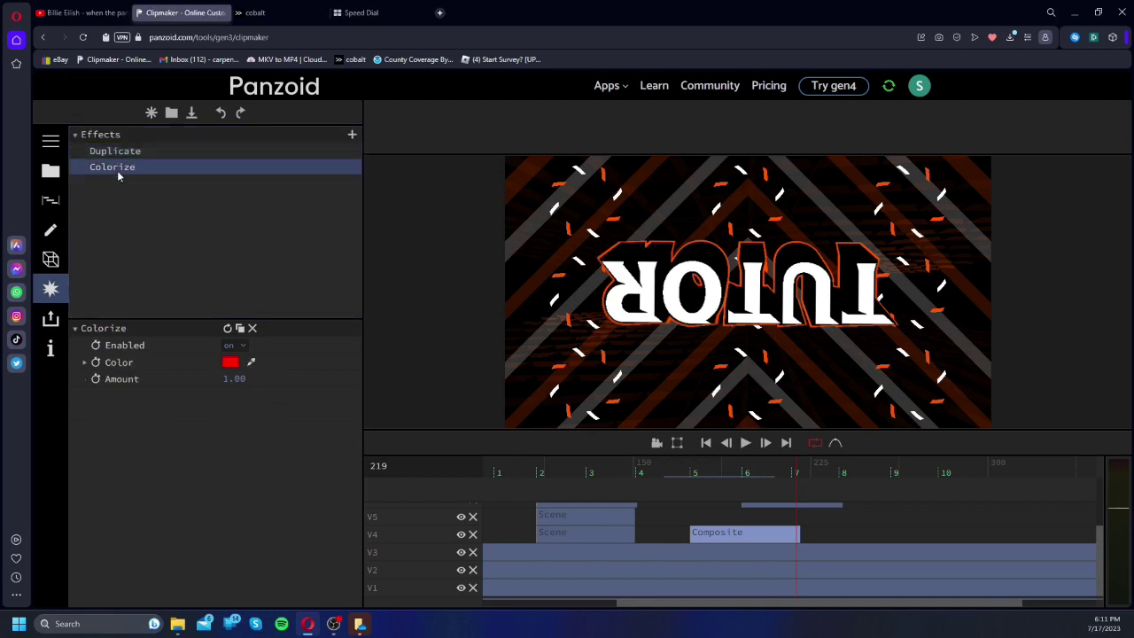
{"action": "left_click", "coordinate": [230, 362]}
{"action": "left_click", "coordinate": [438, 397]}
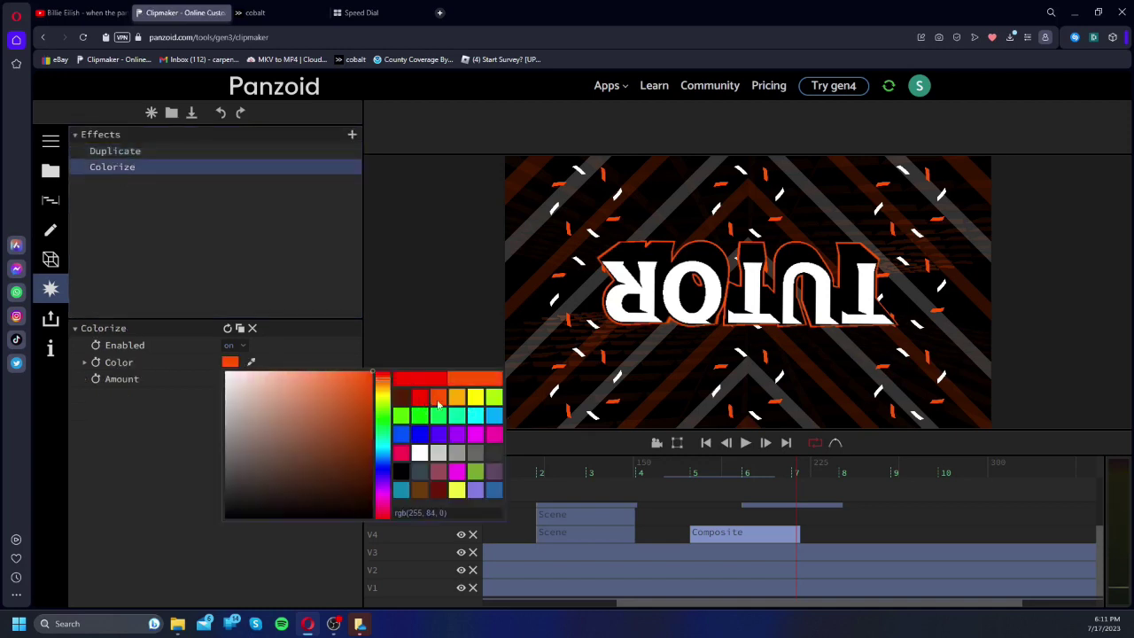
{"action": "left_click", "coordinate": [419, 397]}
{"action": "left_click", "coordinate": [439, 398]}
{"action": "left_click_drag", "start_coordinate": [716, 468], "coordinate": [740, 462]}
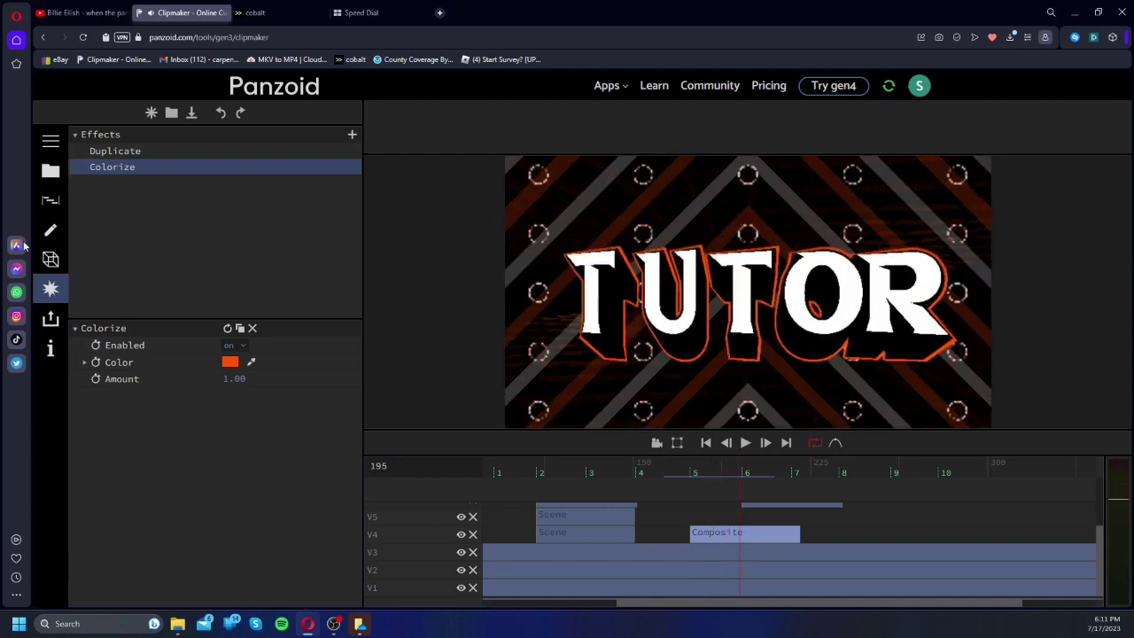
Step: Set the circle burst composite's scale to 1.00, 1.00 and play it from just before beat 5
{"action": "left_click", "coordinate": [50, 232]}
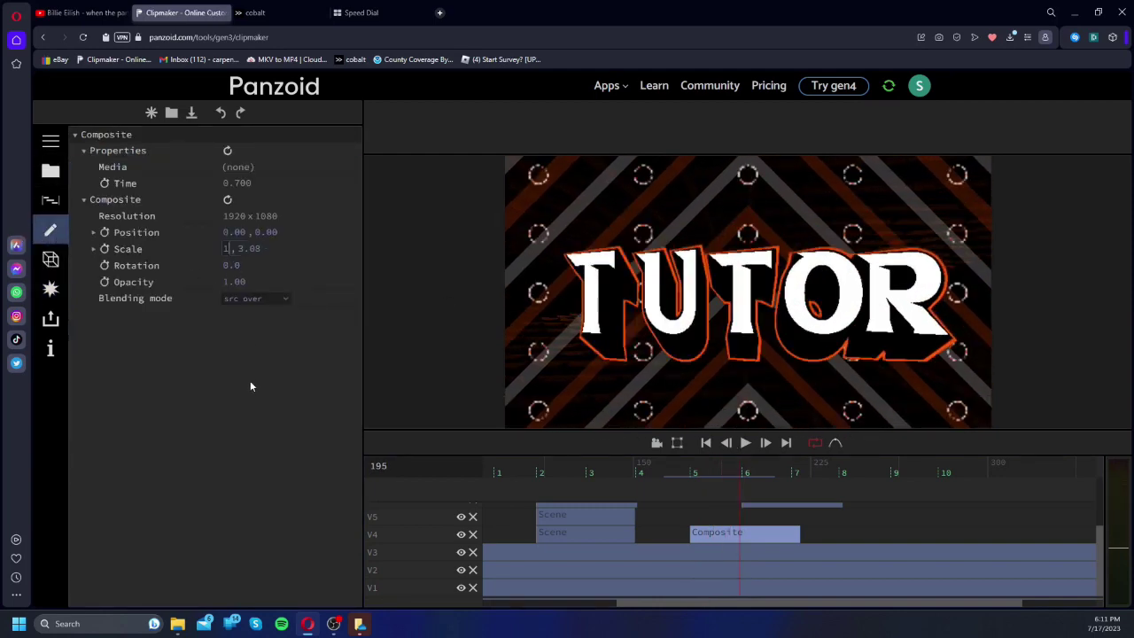
{"action": "left_click_drag", "start_coordinate": [727, 471], "coordinate": [690, 465]}
{"action": "key", "text": "space"}
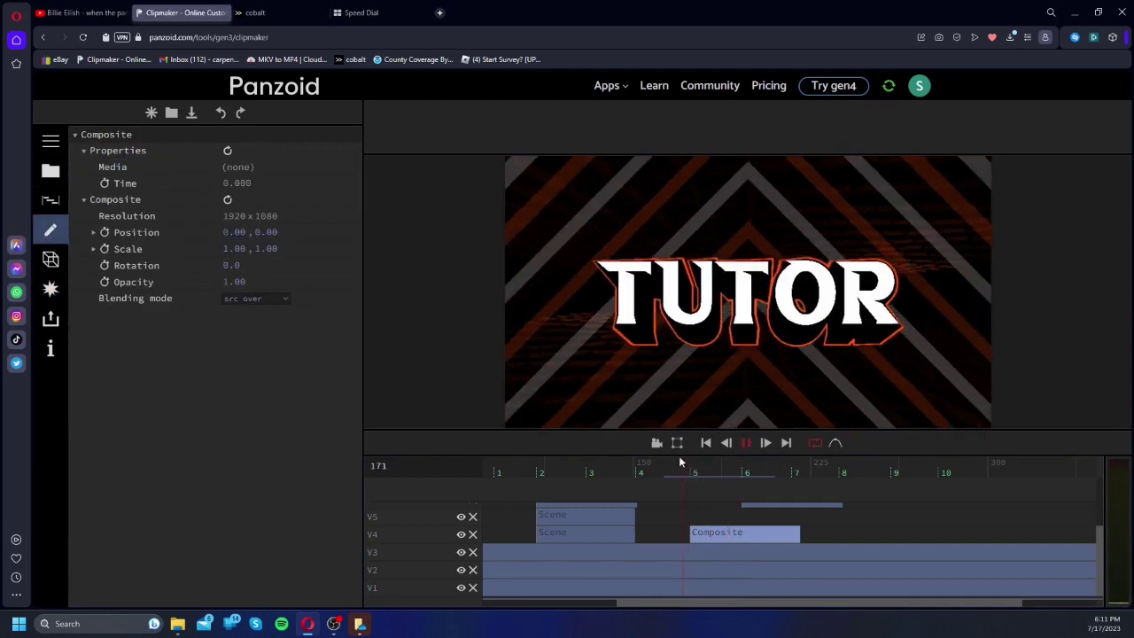
{"action": "key", "text": "space"}
{"action": "key", "text": "Right"}
{"action": "key", "text": "Right"}
Step: Set the circle burst's Duplicate multiplier to 3.00, 3.00 and play the intro back through the filled beats
{"action": "left_click", "coordinate": [62, 289]}
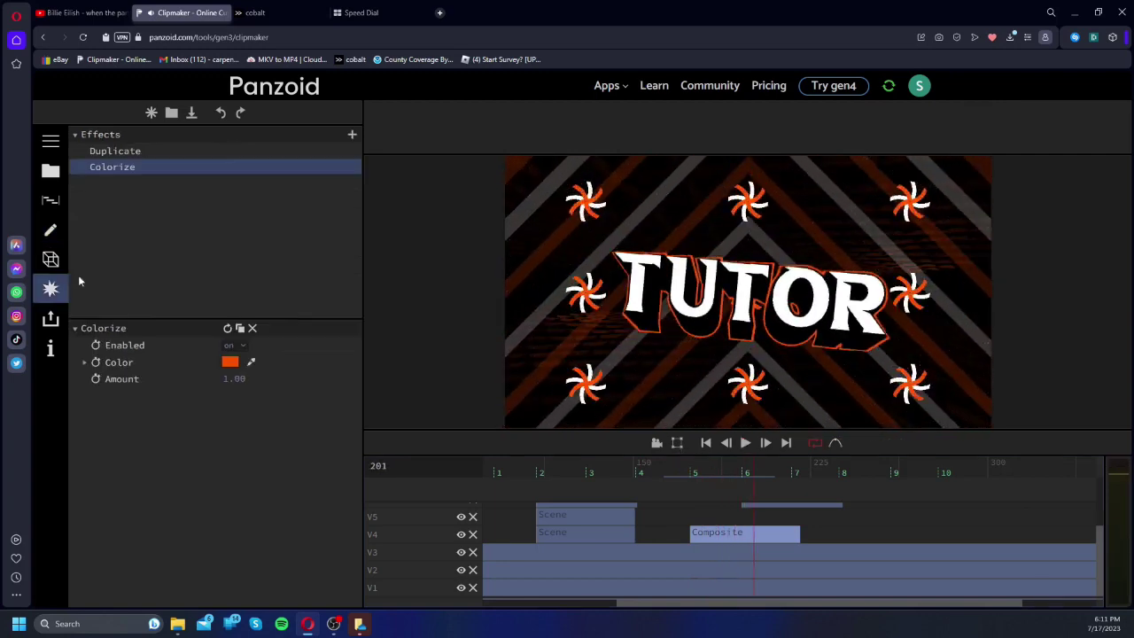
{"action": "left_click", "coordinate": [116, 153]}
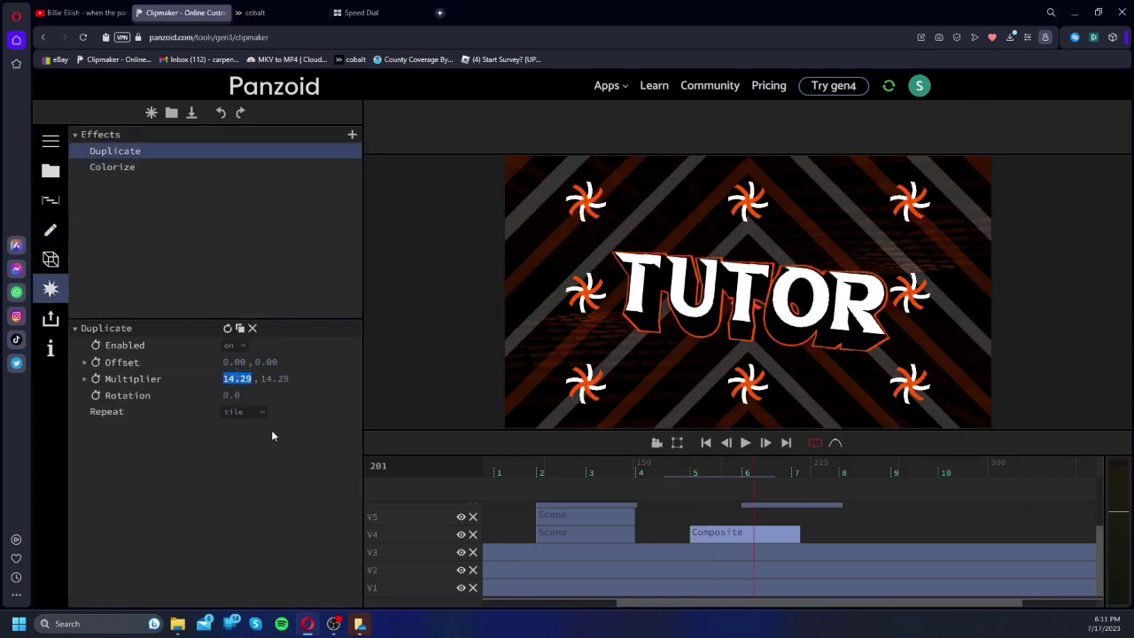
{"action": "mouse_move", "coordinate": [718, 469]}
{"action": "left_mouse_down"}
{"action": "mouse_move", "coordinate": [687, 461]}
{"action": "mouse_move", "coordinate": [724, 468]}
{"action": "mouse_move", "coordinate": [697, 464]}
{"action": "left_mouse_up"}
{"action": "key", "text": "space"}
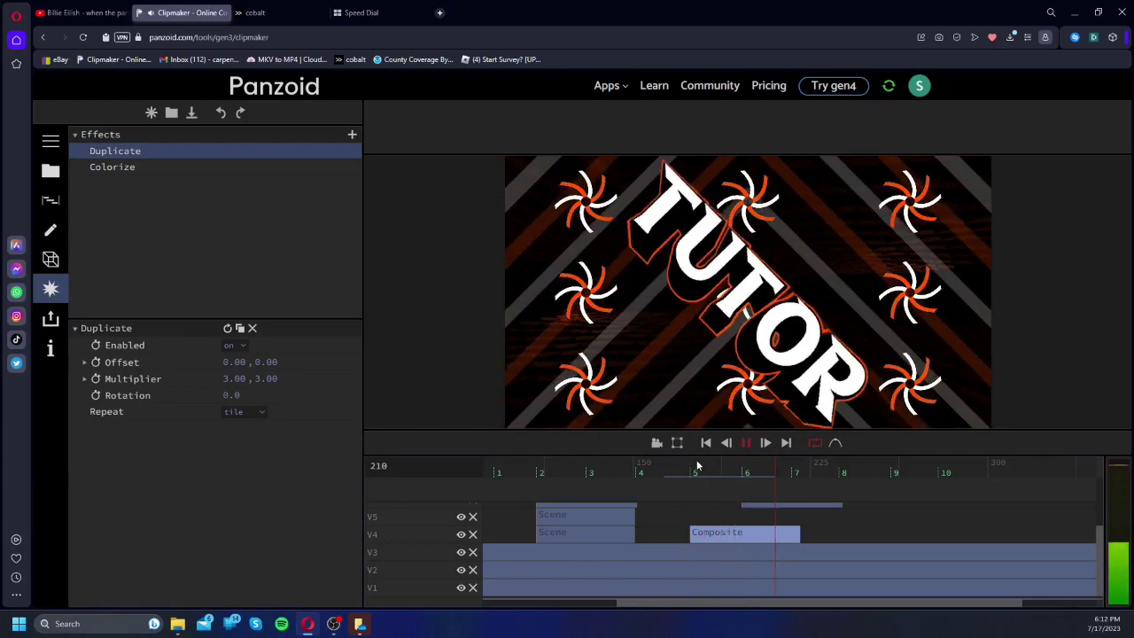
{"action": "left_click_drag", "start_coordinate": [708, 478], "coordinate": [497, 489]}
{"action": "key", "text": "space"}
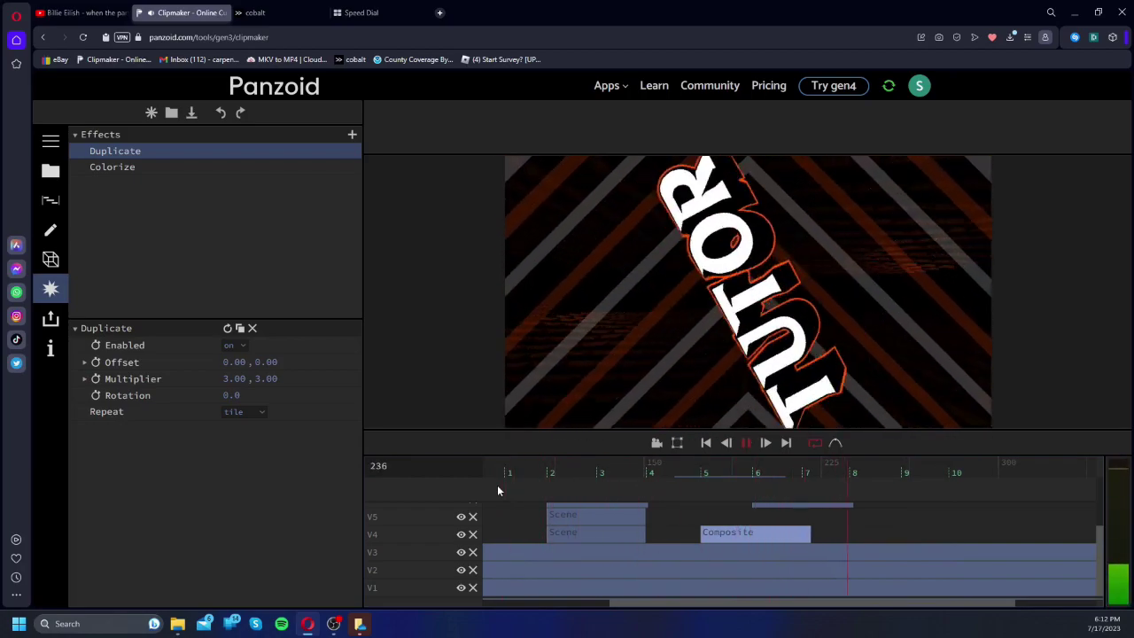
{"action": "key", "text": "space"}
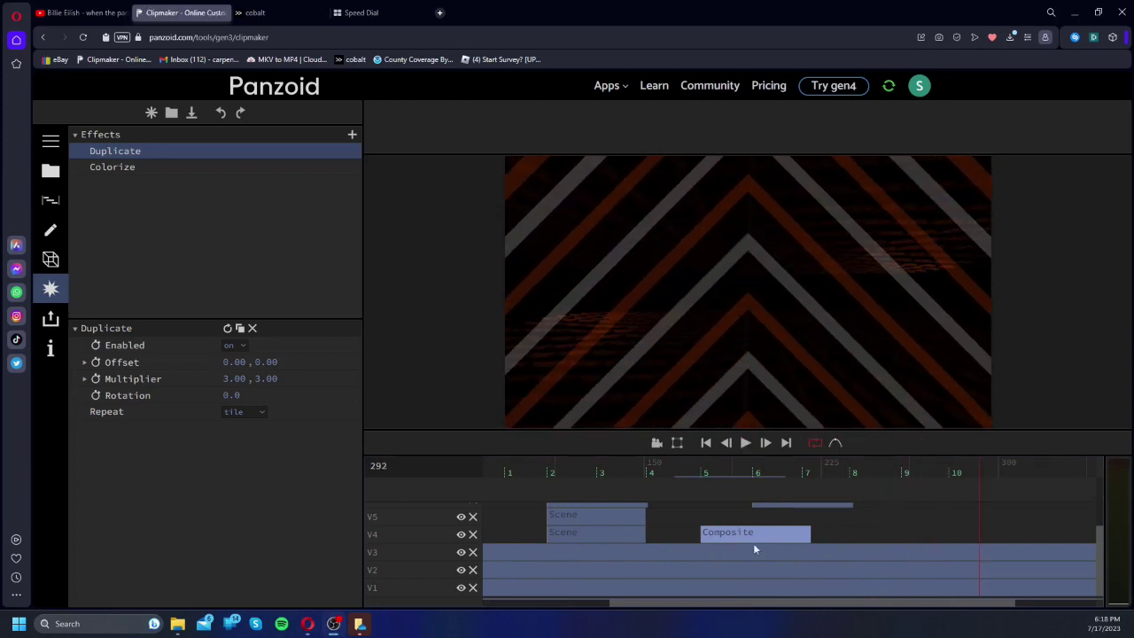
{"action": "left_click_drag", "start_coordinate": [543, 468], "coordinate": [438, 467]}
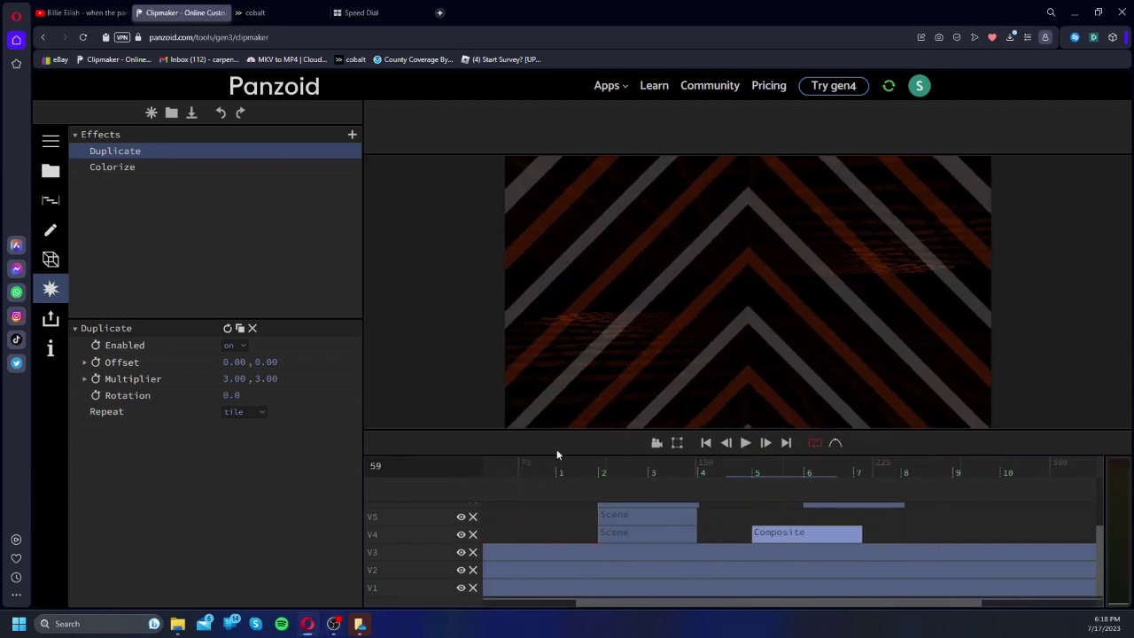
{"action": "left_click", "coordinate": [746, 442]}
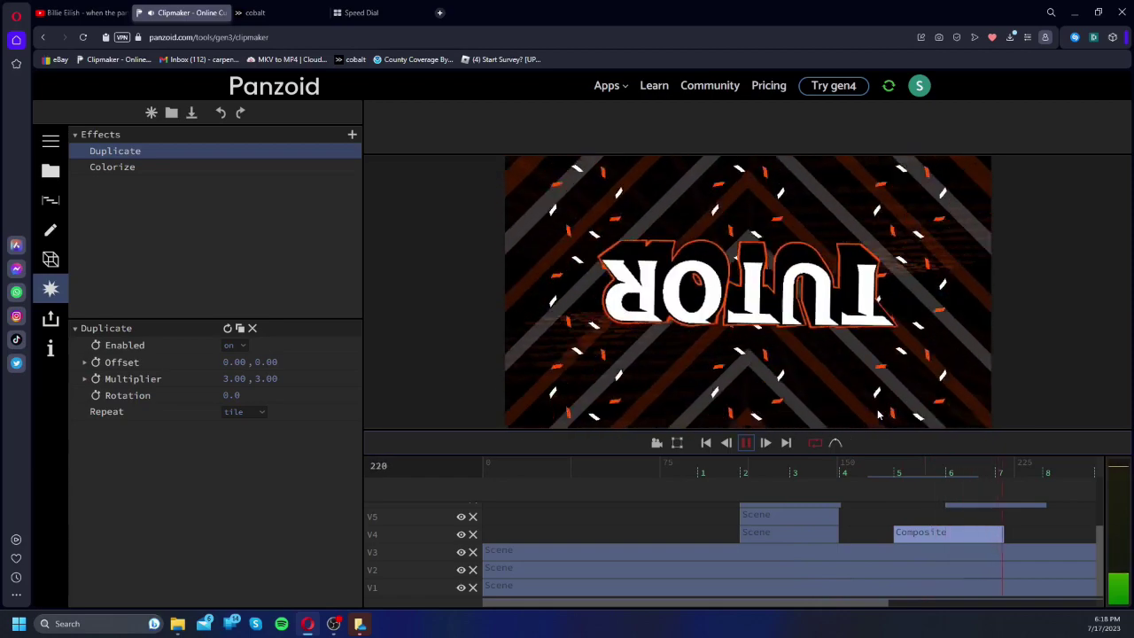
{"action": "key", "text": "space"}
Step: Copy the two line scenes at beat 2 on tracks V4 and V5 to beat 8 and play them back
{"action": "left_click_drag", "start_coordinate": [788, 466], "coordinate": [617, 504]}
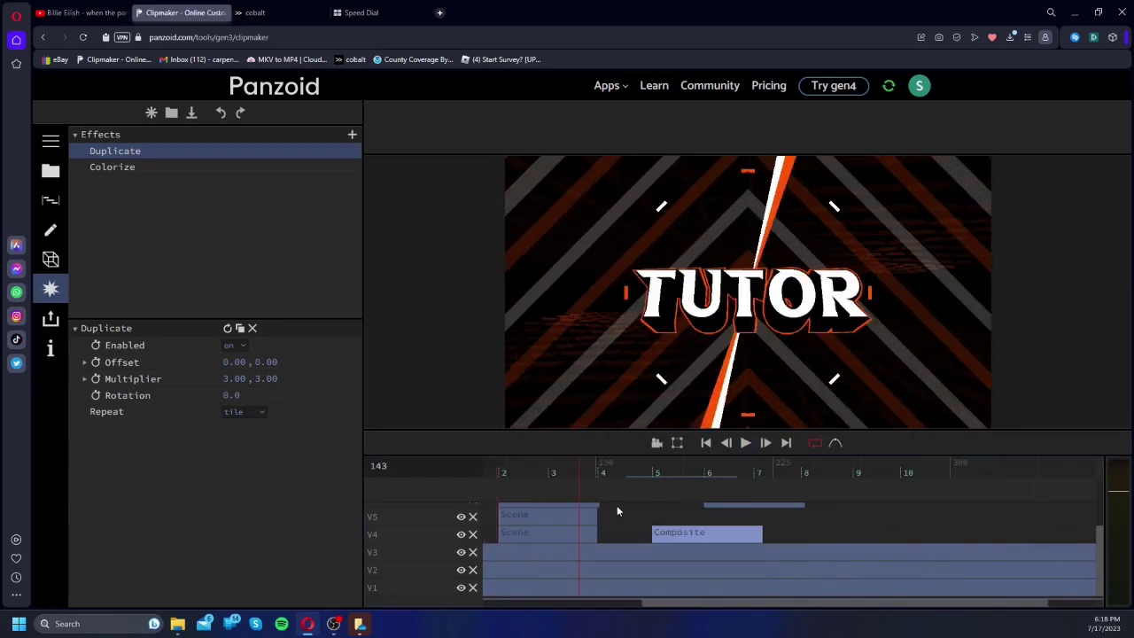
{"action": "mouse_move", "coordinate": [554, 529]}
{"action": "left_mouse_down"}
{"action": "mouse_move", "coordinate": [546, 535]}
{"action": "mouse_move", "coordinate": [858, 530]}
{"action": "left_mouse_up"}
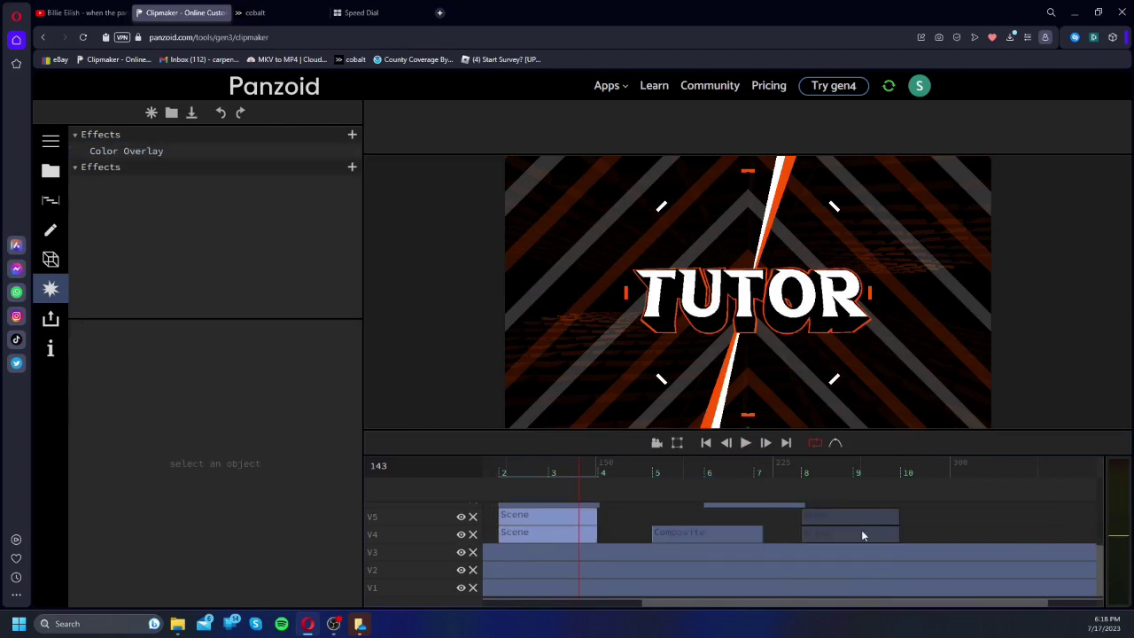
{"action": "key", "text": "space"}
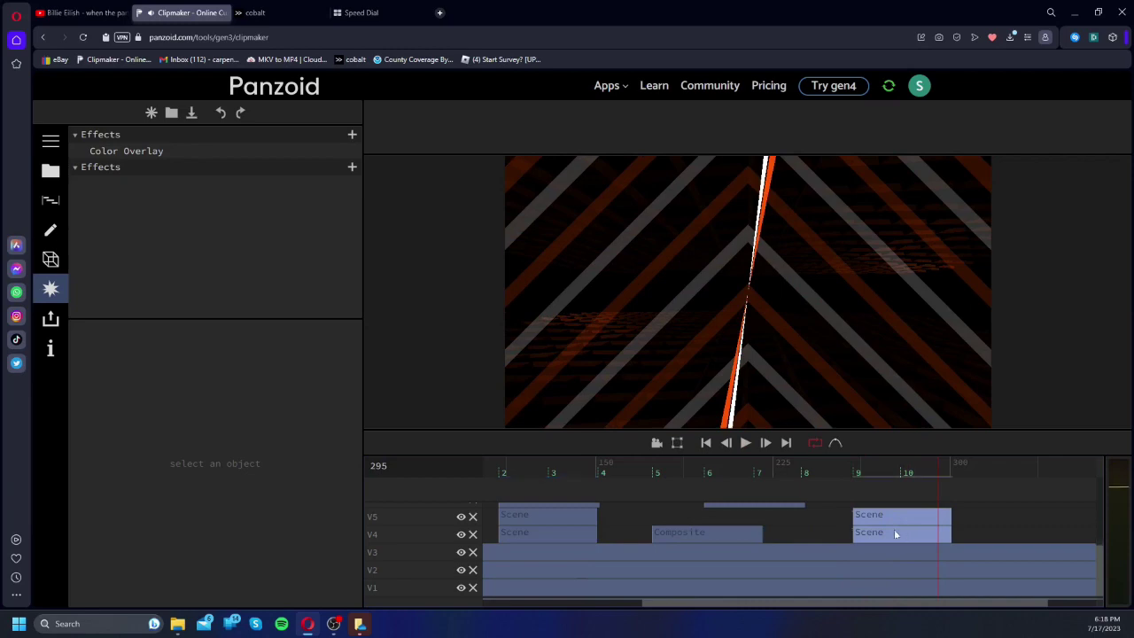
{"action": "left_click_drag", "start_coordinate": [902, 528], "coordinate": [856, 531]}
{"action": "left_click", "coordinate": [781, 479]}
{"action": "key", "text": "space"}
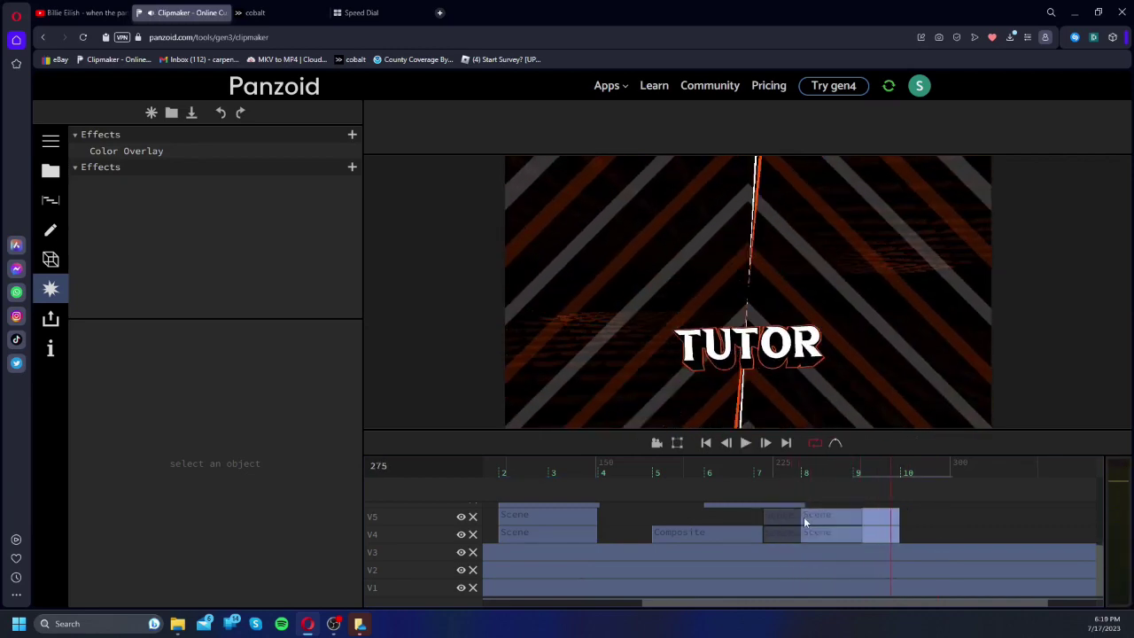
Step: Shift the copied line scenes to directly after the circle burst clip, near beat 7, and play them
{"action": "left_click", "coordinate": [742, 474]}
{"action": "key", "text": "space"}
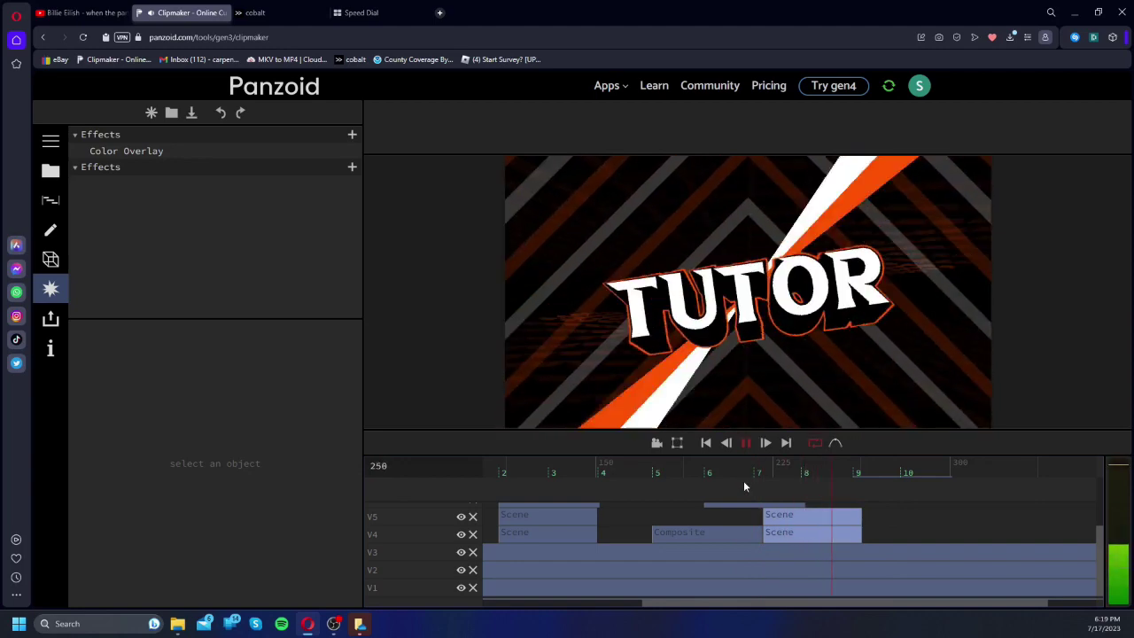
{"action": "key", "text": "space"}
Step: Move the copied line scenes up to tracks V7 and V8 at beat 6 and check their sync by playing them
{"action": "scroll", "coordinate": [801, 519], "scroll_direction": "up", "scroll_amount": 2}
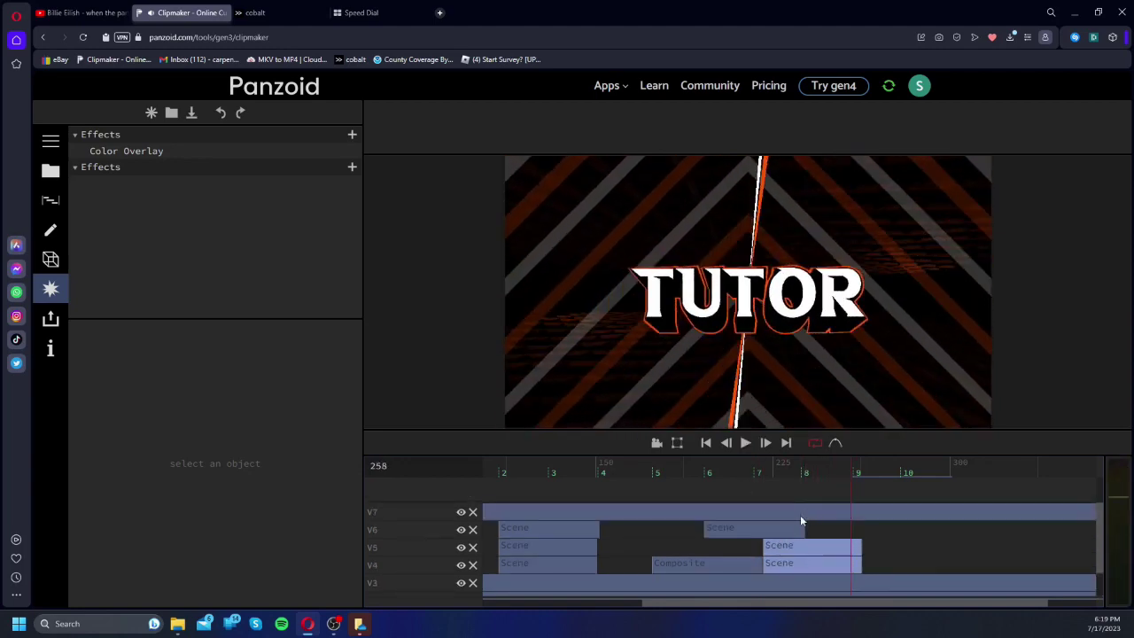
{"action": "scroll", "coordinate": [792, 509], "scroll_direction": "up", "scroll_amount": 1}
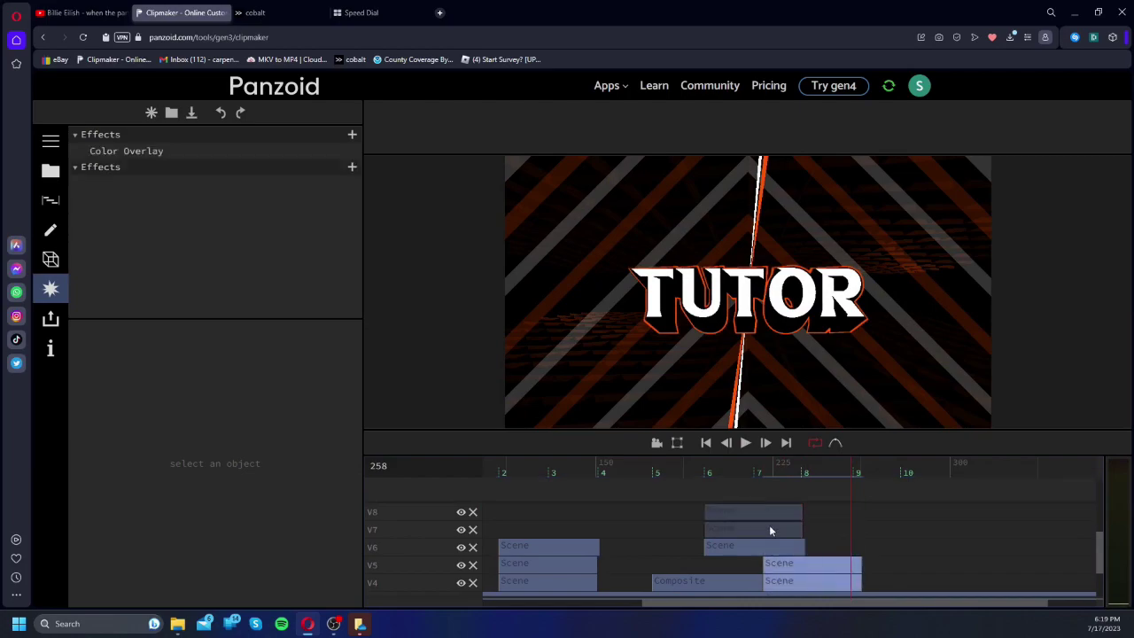
{"action": "left_click", "coordinate": [693, 467]}
{"action": "key", "text": "space"}
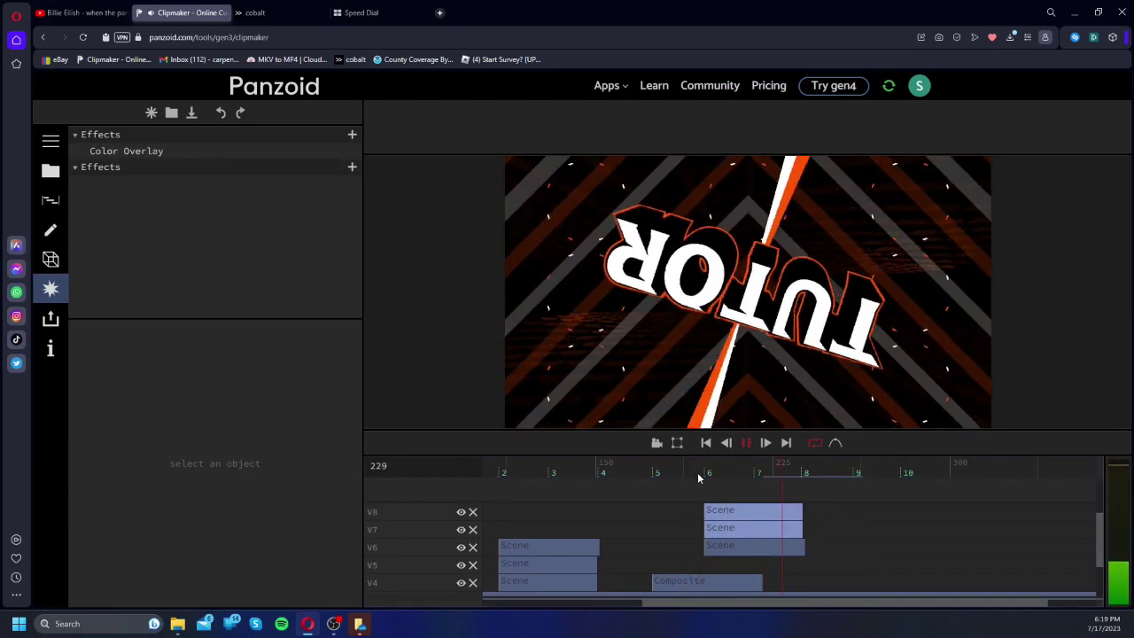
{"action": "key", "text": "space"}
{"action": "left_click", "coordinate": [705, 472]}
{"action": "key", "text": "space"}
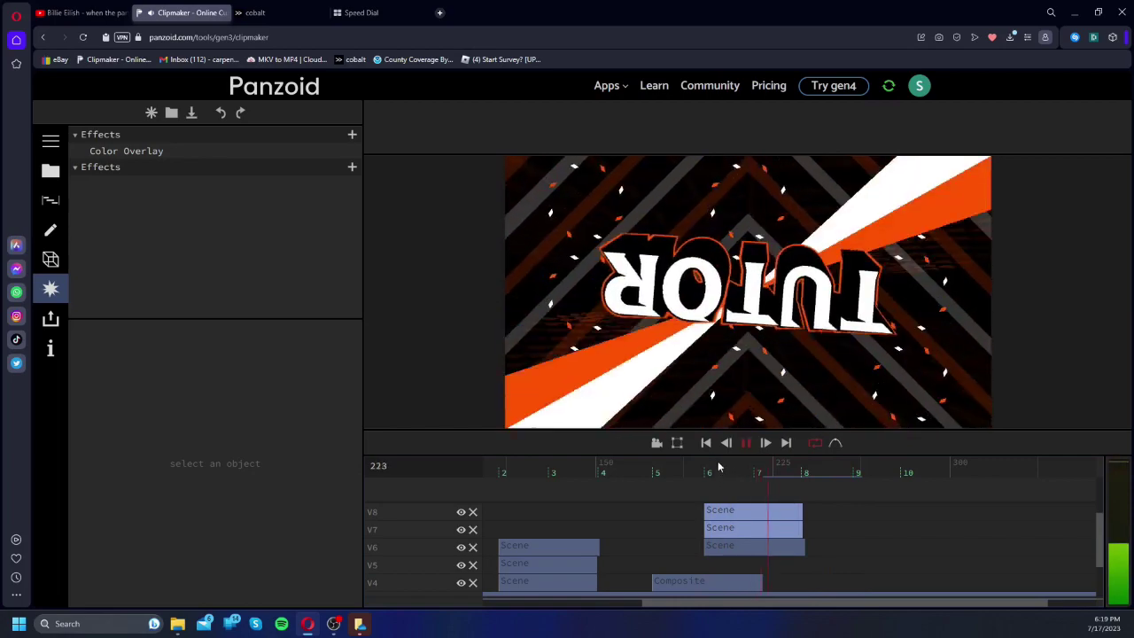
{"action": "key", "text": "space"}
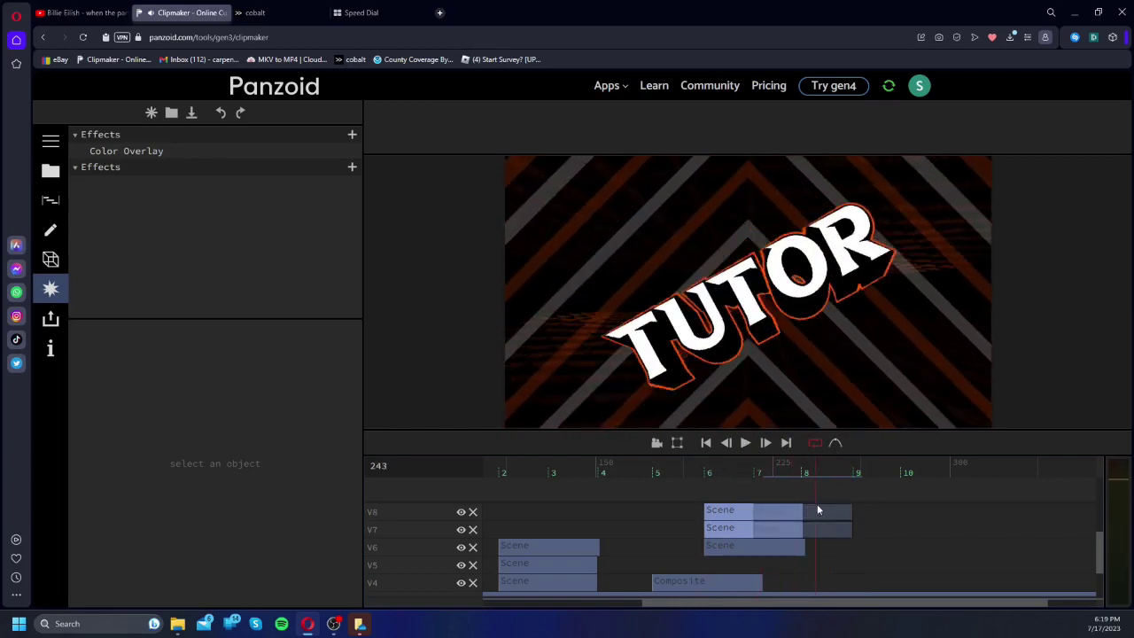
Step: Shift the copied line scenes on tracks V7 and V8 to beat 7 and replay the section through beat 9
{"action": "left_click_drag", "start_coordinate": [818, 509], "coordinate": [816, 509]}
{"action": "left_click", "coordinate": [744, 473]}
{"action": "key", "text": "space"}
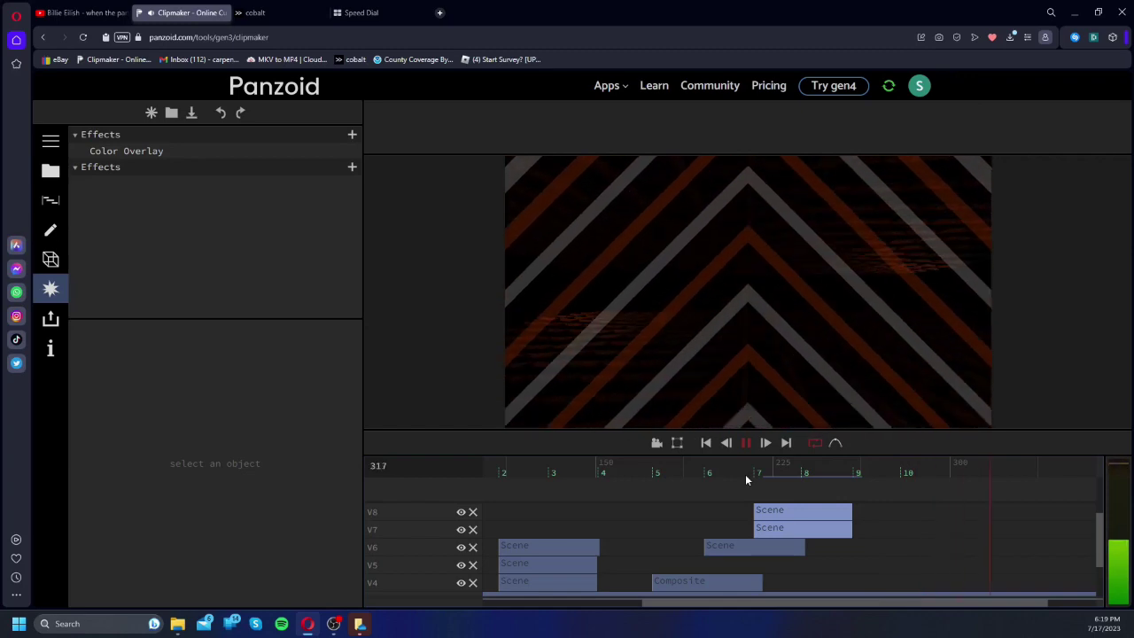
{"action": "key", "text": "space"}
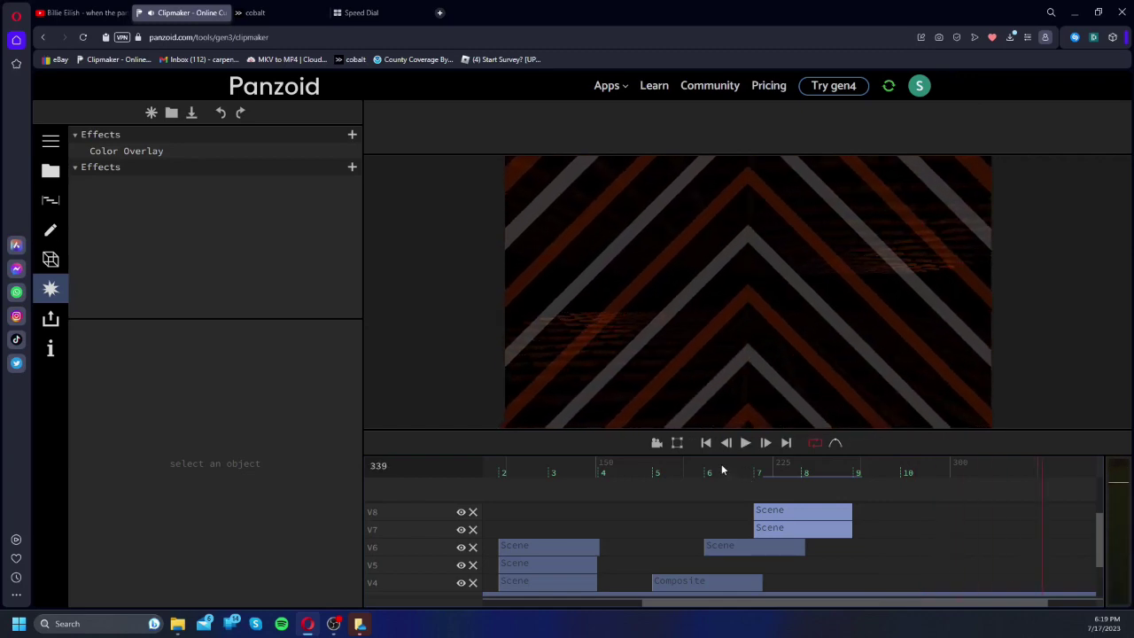
{"action": "key", "text": "space"}
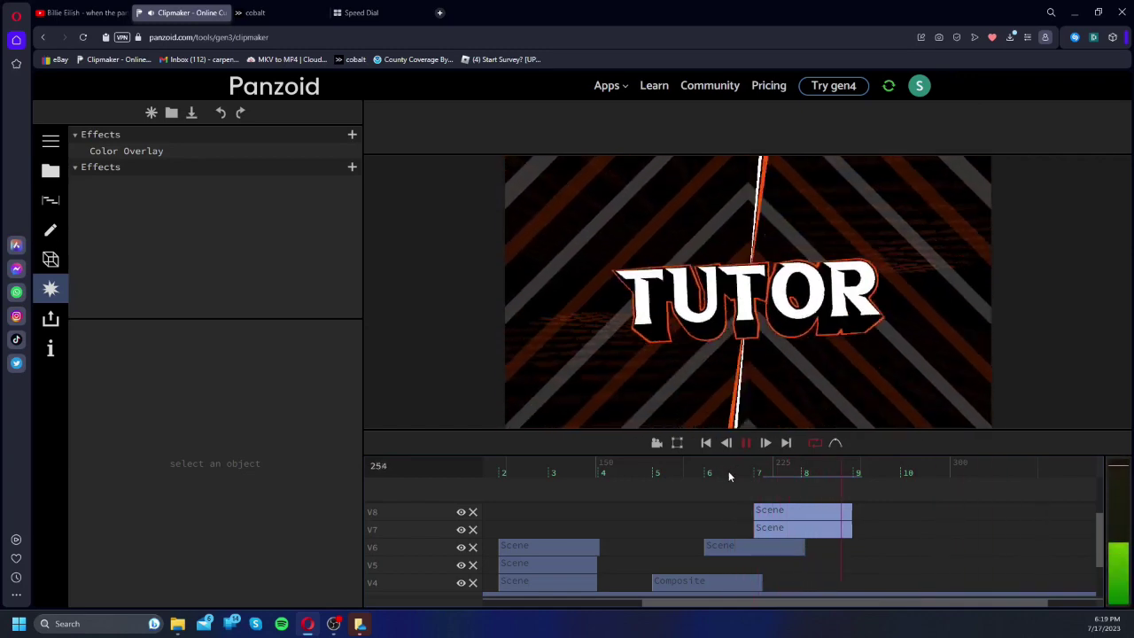
{"action": "left_click", "coordinate": [774, 462]}
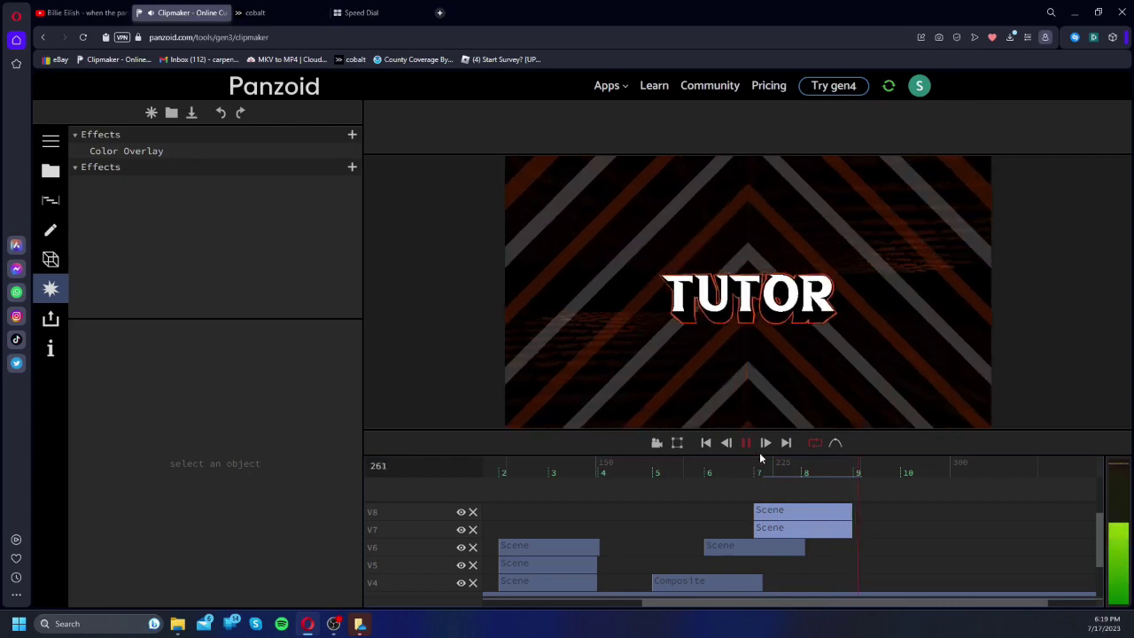
{"action": "left_click", "coordinate": [760, 463]}
{"action": "left_click_drag", "start_coordinate": [762, 462], "coordinate": [826, 462]}
{"action": "key", "text": "space"}
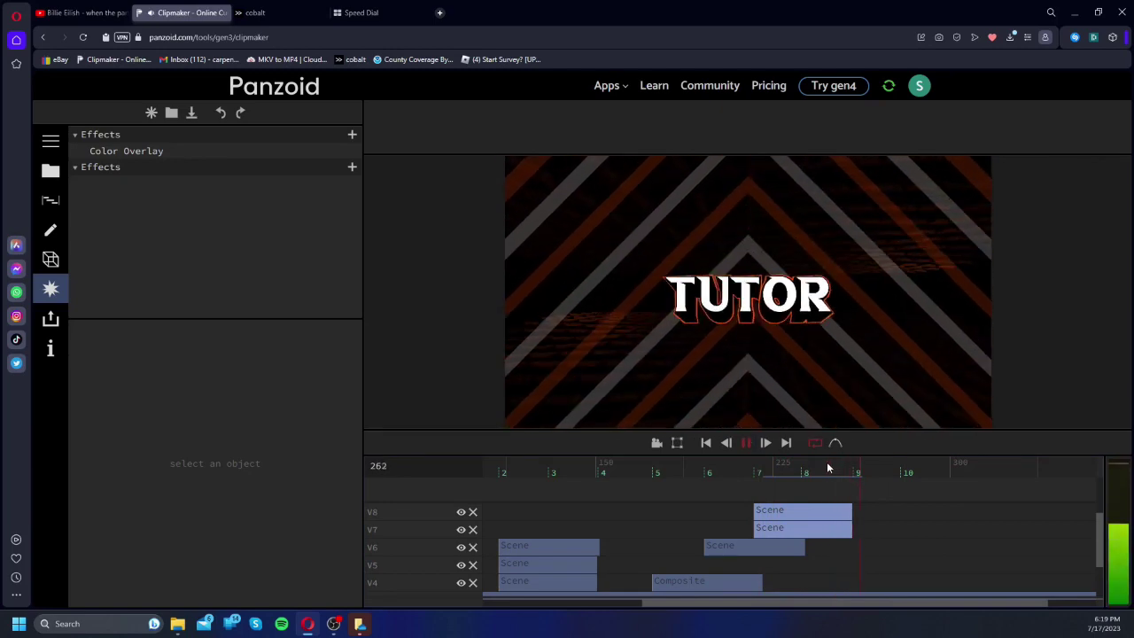
Step: Replay the copied line scenes from around beat 8, then return the playhead to frame 0
{"action": "left_click", "coordinate": [808, 475]}
{"action": "left_click_drag", "start_coordinate": [808, 476], "coordinate": [707, 442]}
{"action": "key", "text": "space"}
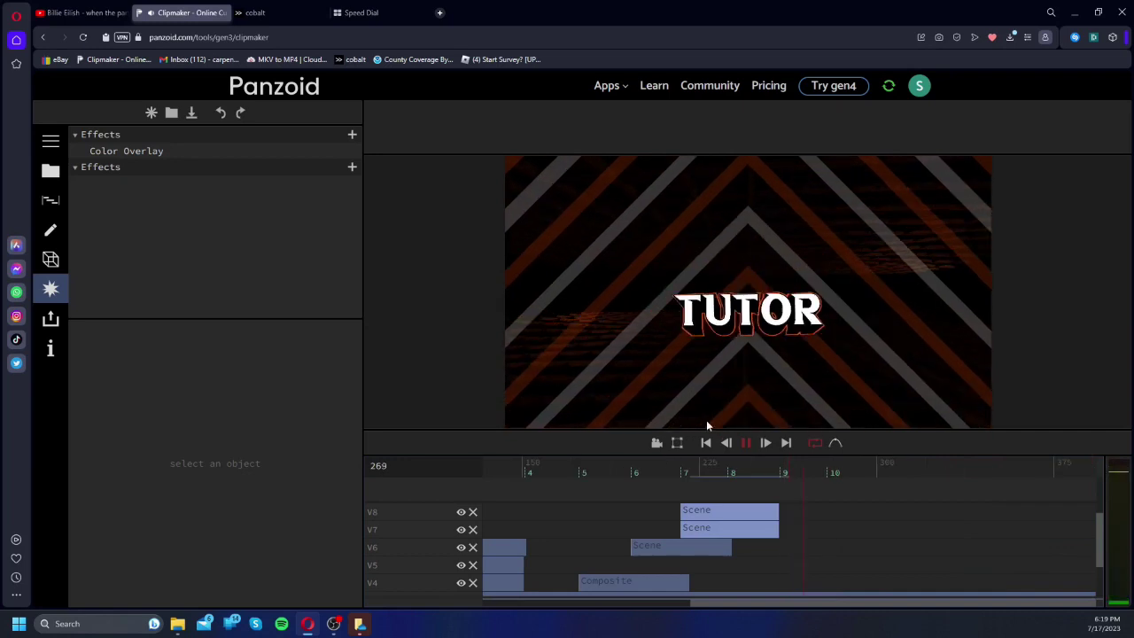
{"action": "left_click_drag", "start_coordinate": [519, 464], "coordinate": [251, 459]}
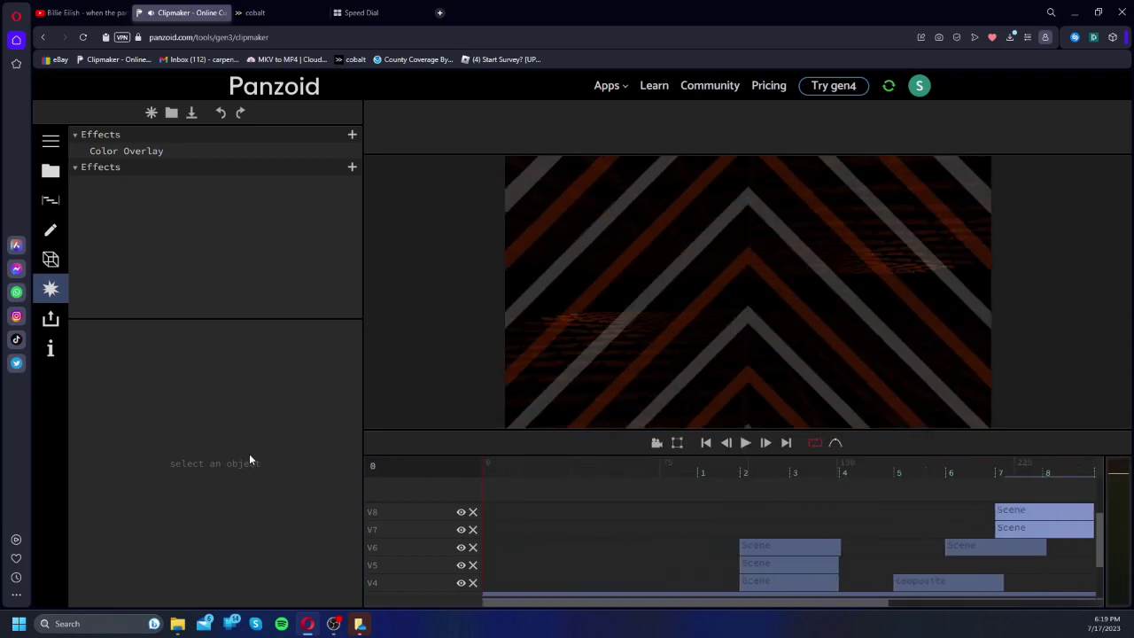
Step: Add an adjustment clip at frame 0 on track V10 above the composite and extend it to the project's end
{"action": "scroll", "coordinate": [544, 511], "scroll_direction": "up", "scroll_amount": 1}
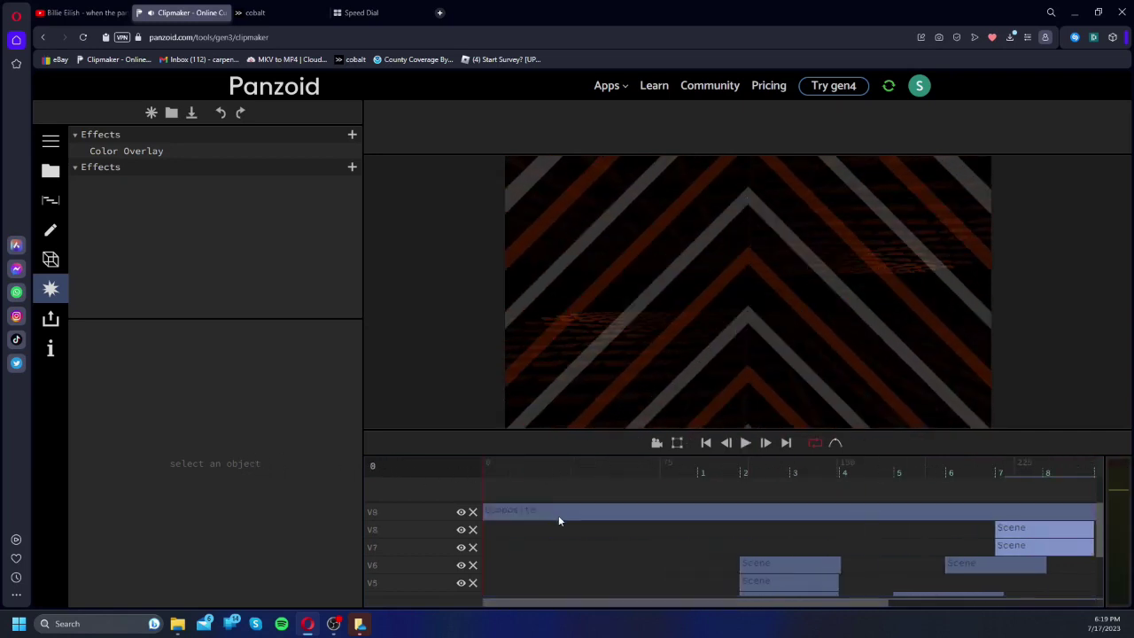
{"action": "left_click", "coordinate": [51, 174]}
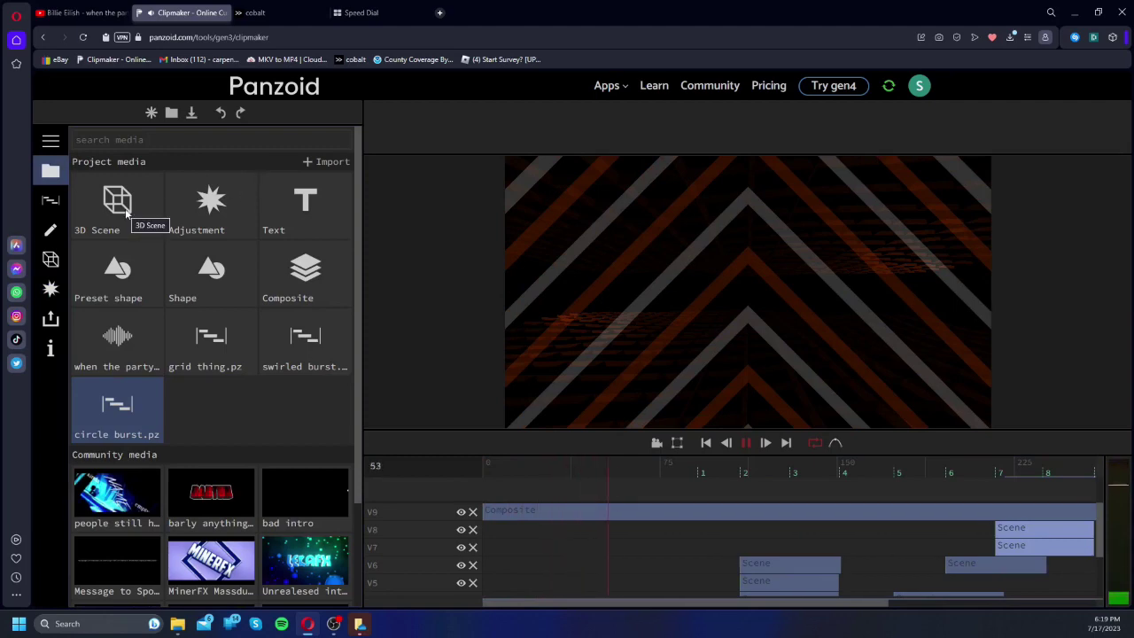
{"action": "left_click_drag", "start_coordinate": [211, 202], "coordinate": [478, 512]}
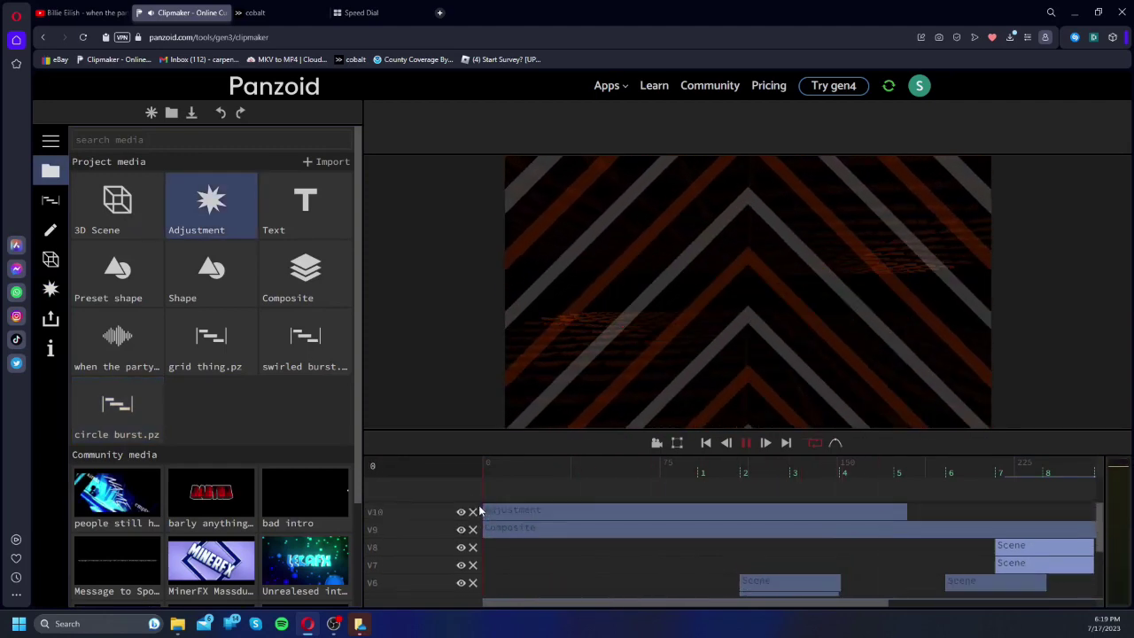
{"action": "left_click_drag", "start_coordinate": [900, 505], "coordinate": [1089, 512]}
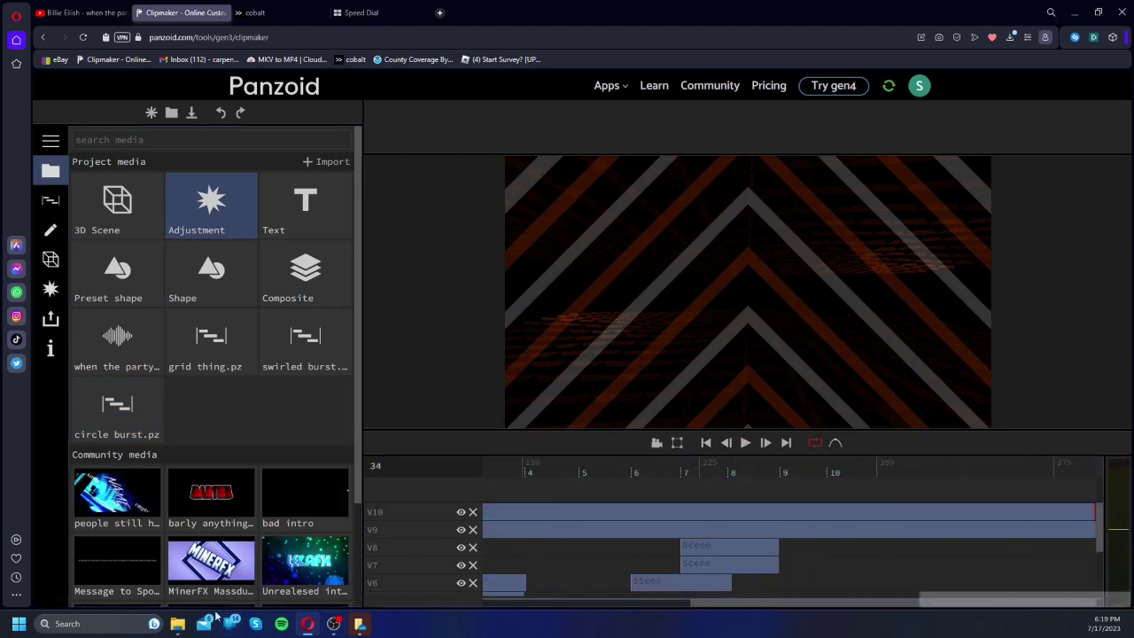
Step: Switch to File Explorer, open the fx folder of TechDZN Pack V1 and select simple sync.txt
{"action": "left_click", "coordinate": [180, 625]}
{"action": "left_click", "coordinate": [666, 229]}
{"action": "double_click", "coordinate": [624, 274]}
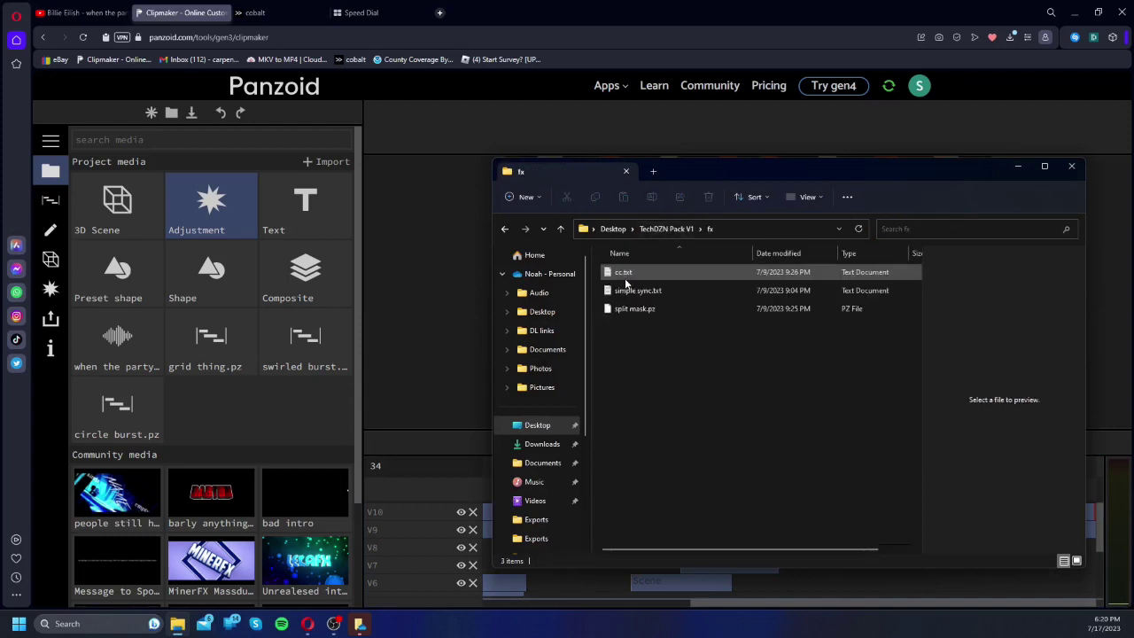
{"action": "left_click", "coordinate": [634, 298]}
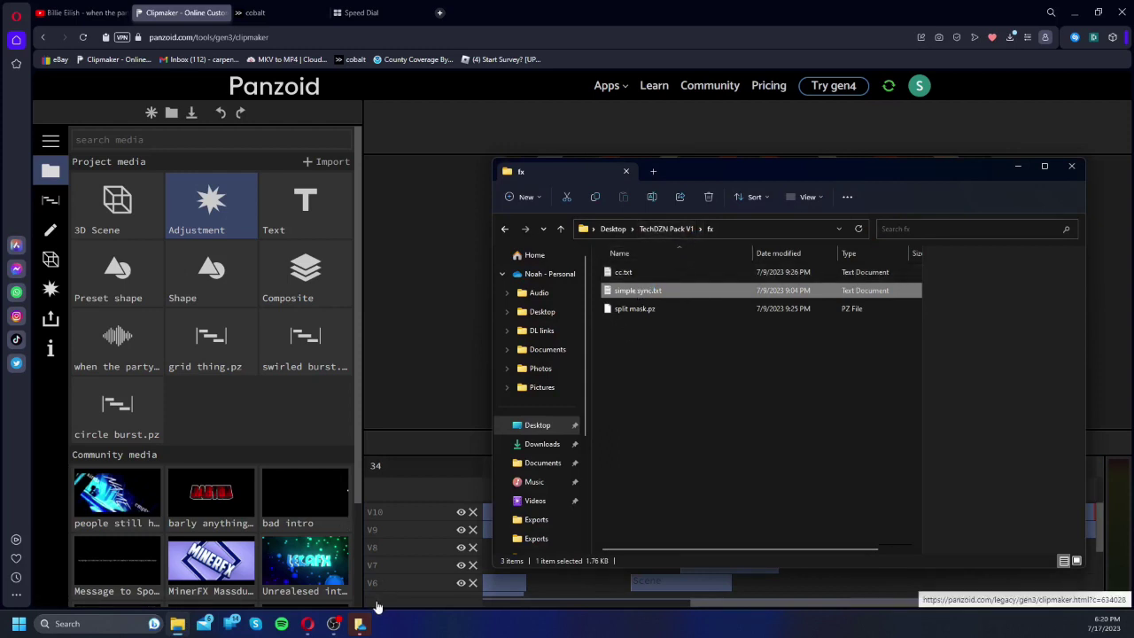
Step: Open simple sync.txt as text and copy its entire contents
{"action": "left_click", "coordinate": [361, 625]}
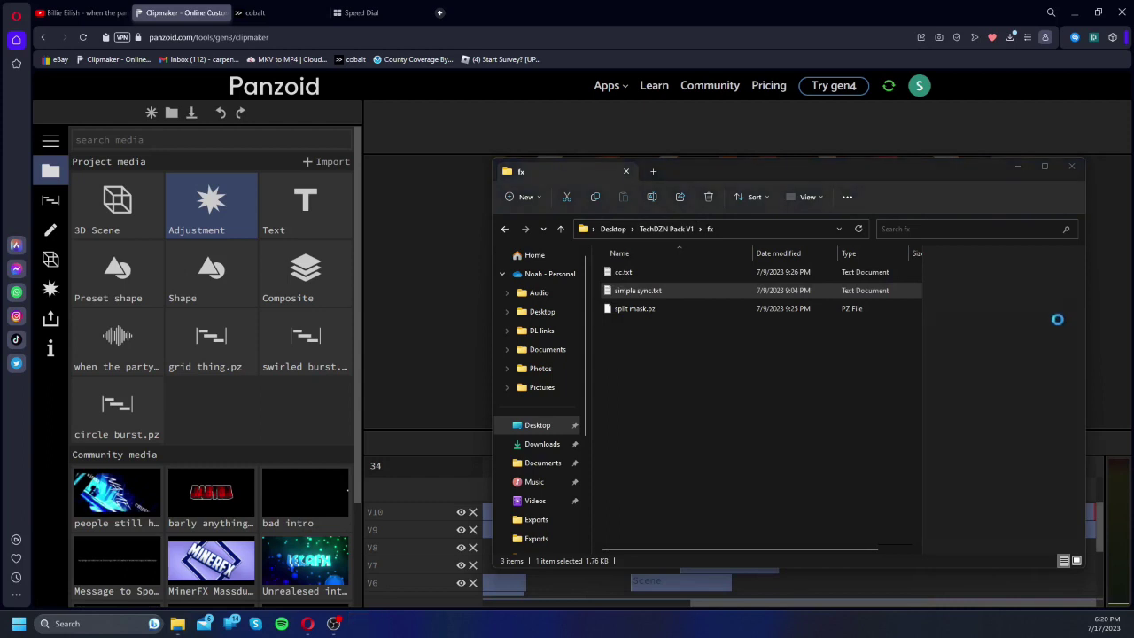
{"action": "left_click", "coordinate": [797, 291]}
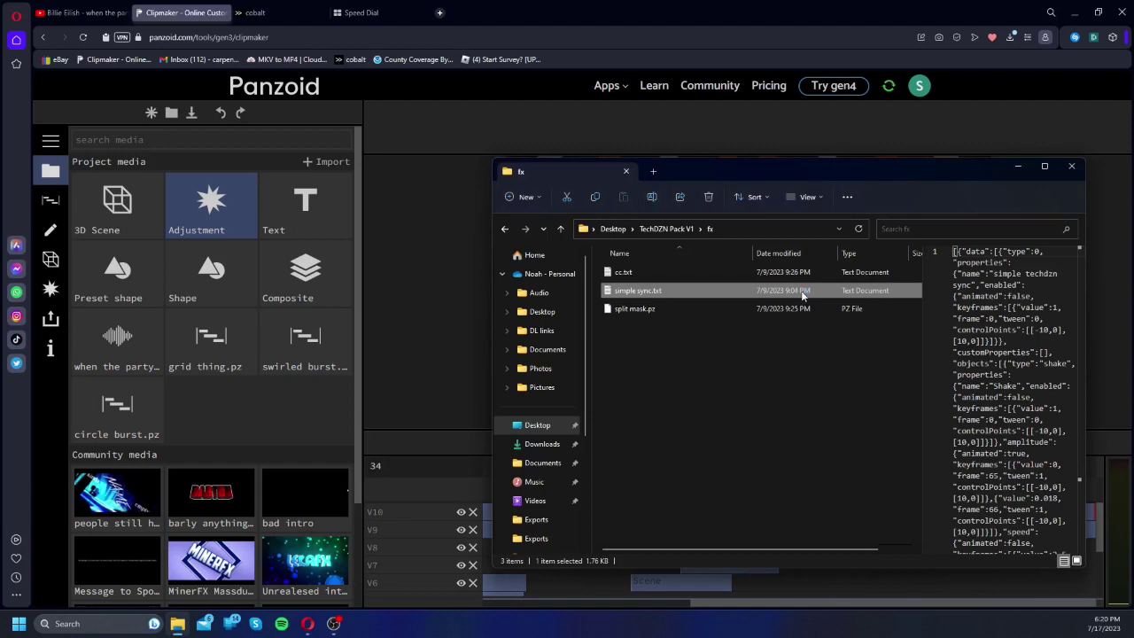
{"action": "double_click", "coordinate": [802, 296]}
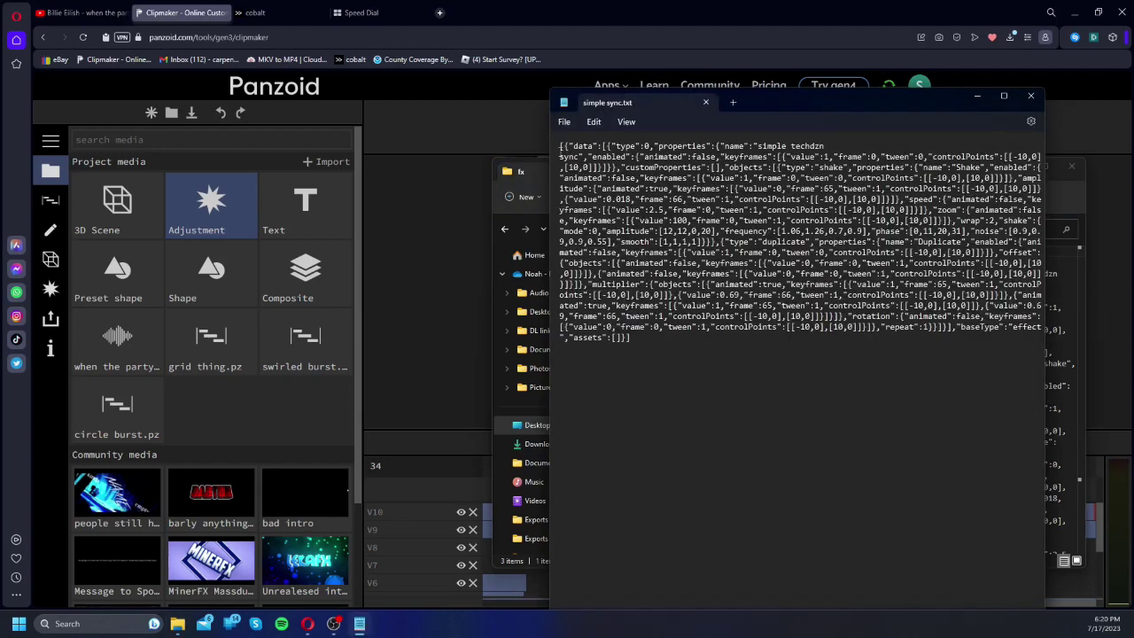
{"action": "left_click", "coordinate": [557, 151]}
{"action": "left_click_drag", "start_coordinate": [560, 146], "coordinate": [809, 343]}
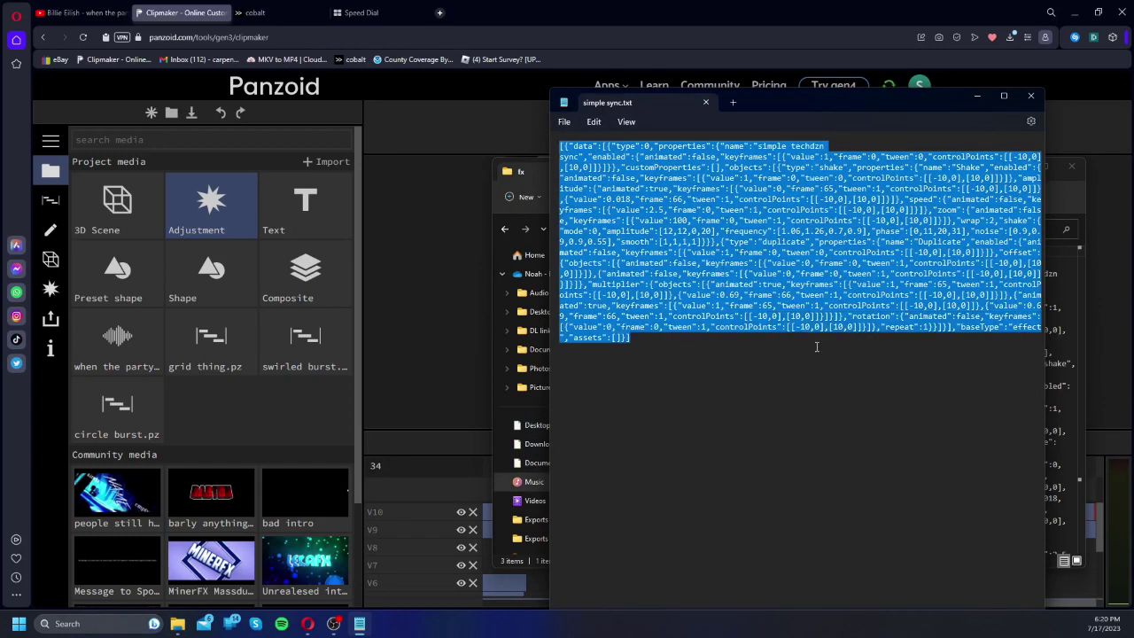
Step: Switch back to the Panzoid Clipmaker, paste the copied sync preset into the V10 adjustment clip's effects and play from beat 2
{"action": "left_click", "coordinate": [49, 290]}
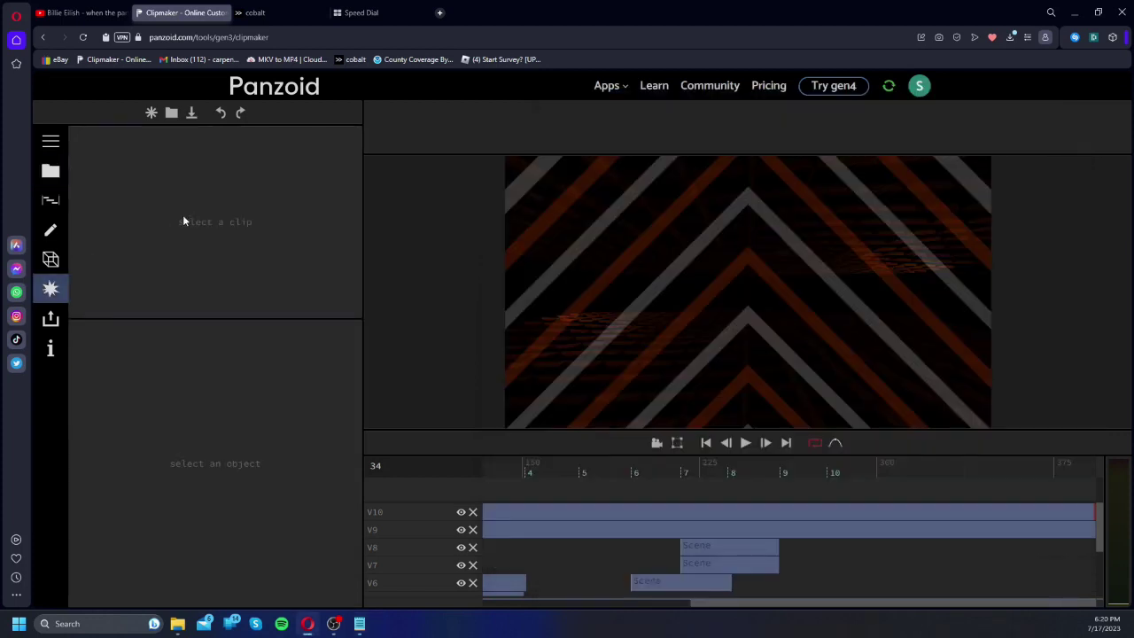
{"action": "left_click", "coordinate": [587, 513]}
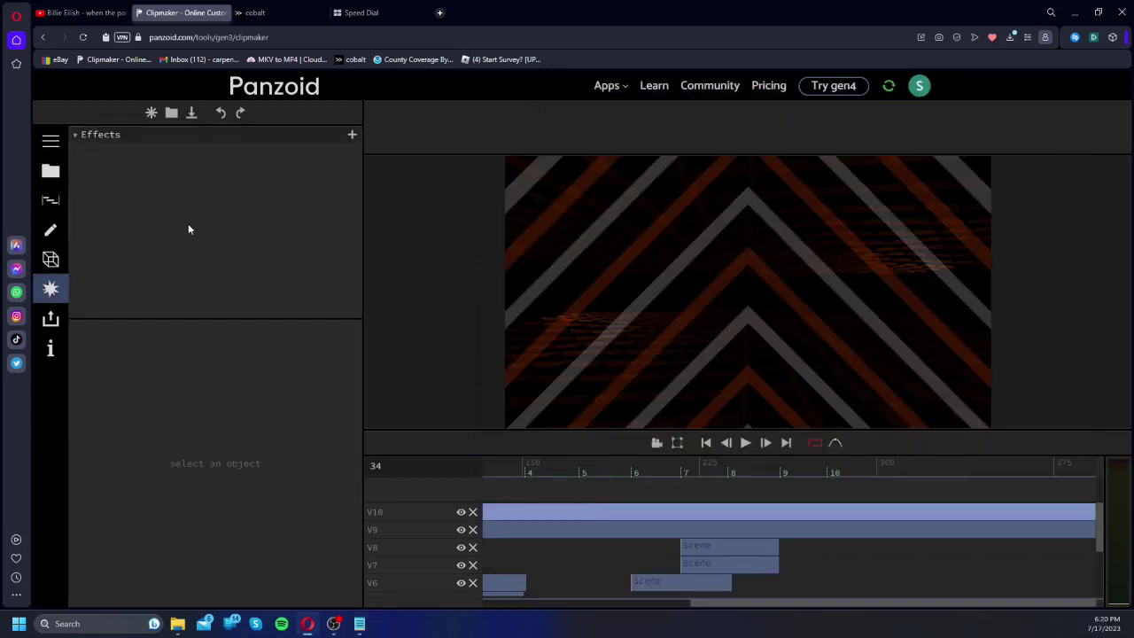
{"action": "left_click_drag", "start_coordinate": [738, 603], "coordinate": [482, 617]}
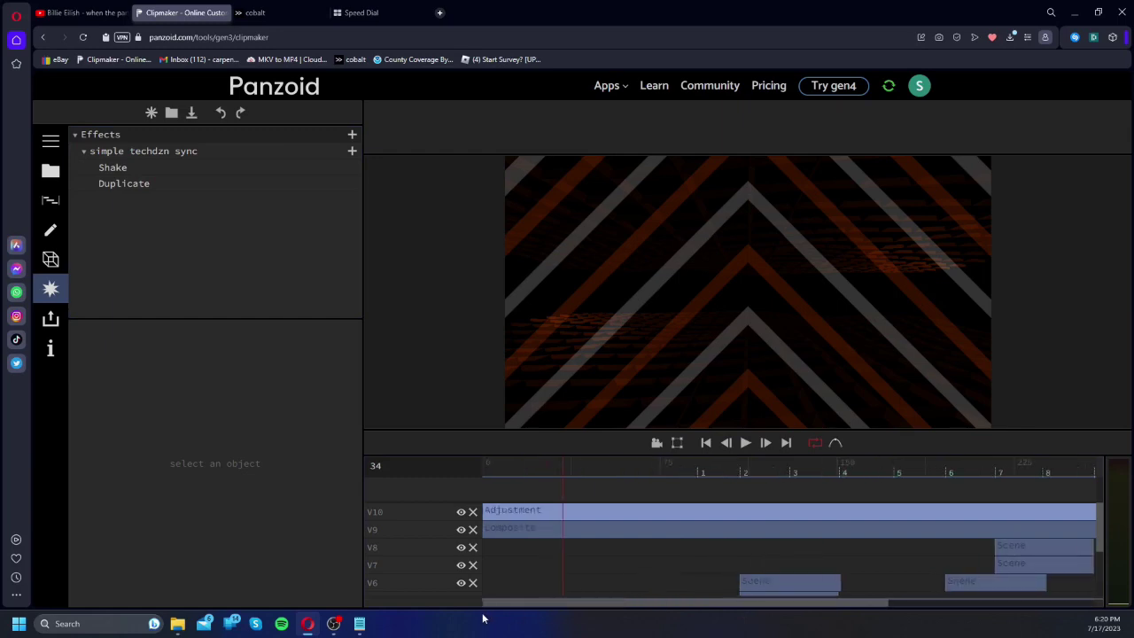
{"action": "left_click", "coordinate": [742, 472]}
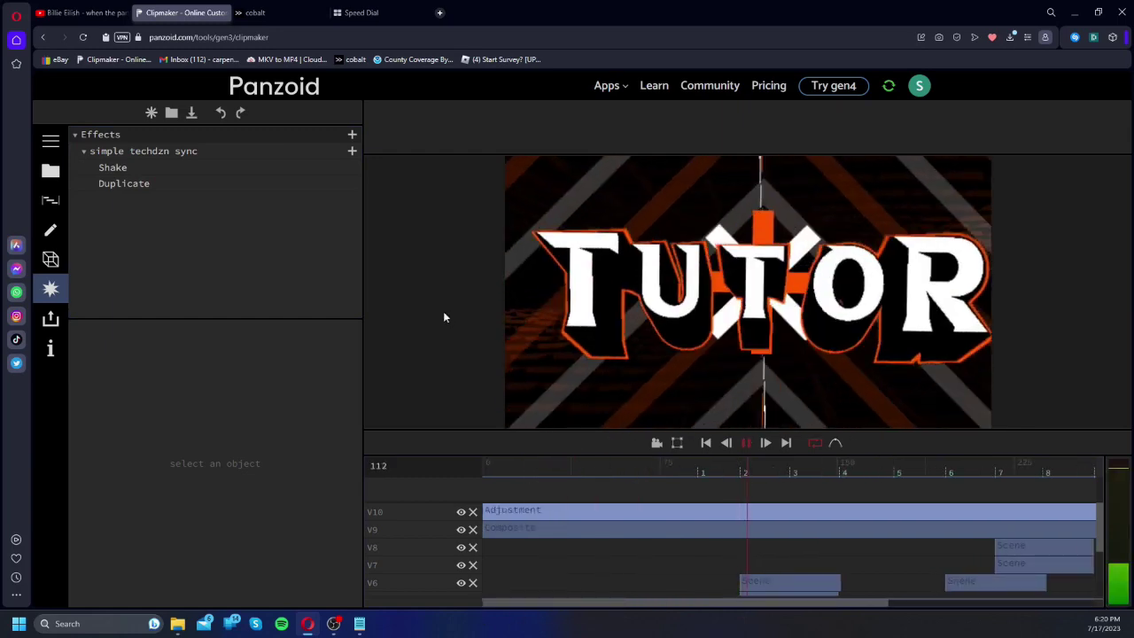
Step: Copy the Shake effect's Amount keyframes of the sync preset onto every beat marker from 1 through 10
{"action": "left_click", "coordinate": [133, 156]}
{"action": "left_click", "coordinate": [139, 172]}
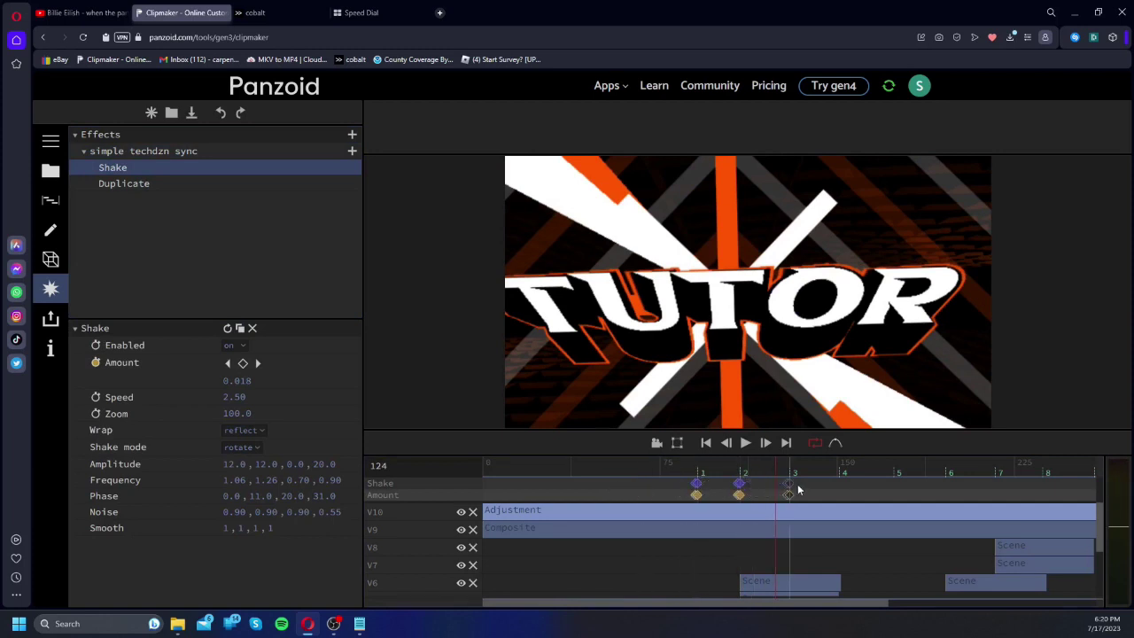
{"action": "left_click_drag", "start_coordinate": [798, 490], "coordinate": [797, 489]}
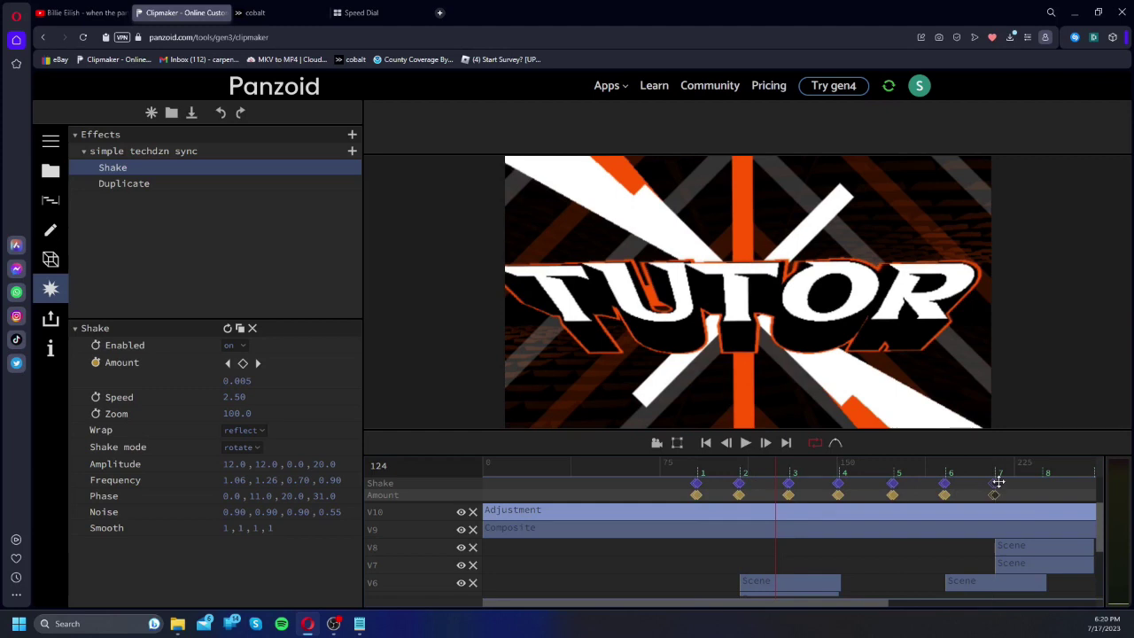
{"action": "left_click_drag", "start_coordinate": [1120, 486], "coordinate": [1005, 485]}
{"action": "left_click_drag", "start_coordinate": [1076, 493], "coordinate": [1039, 483]}
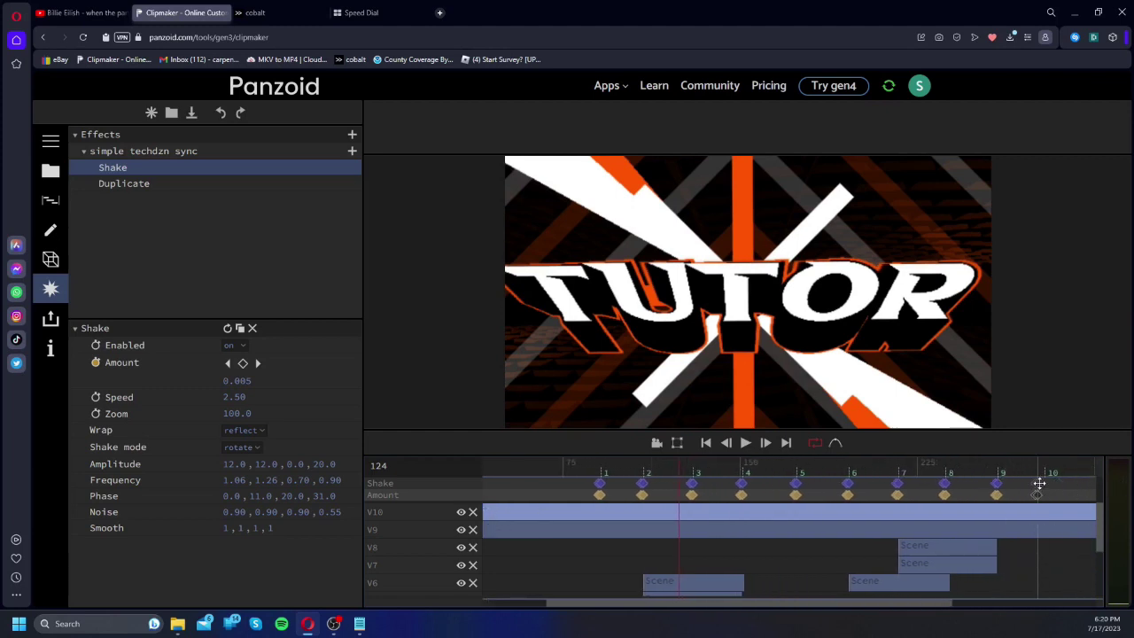
Step: Delete the Shake Amount keyframes at beat 1 and play the animation from just before beat 2
{"action": "left_click", "coordinate": [601, 495]}
{"action": "key", "text": "Delete"}
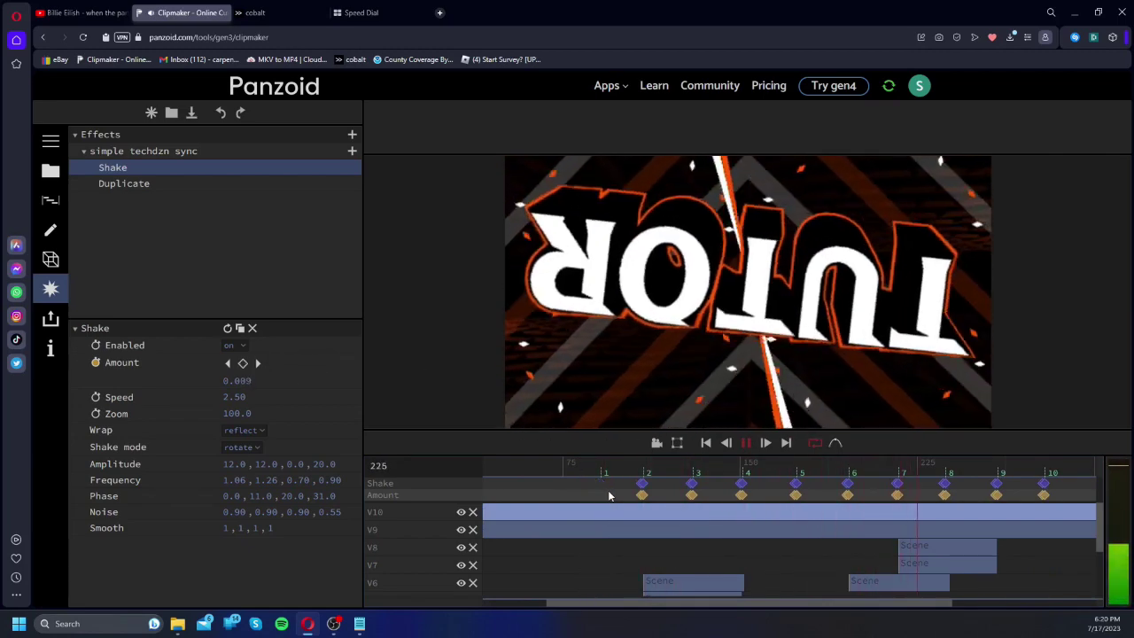
{"action": "left_click", "coordinate": [627, 467]}
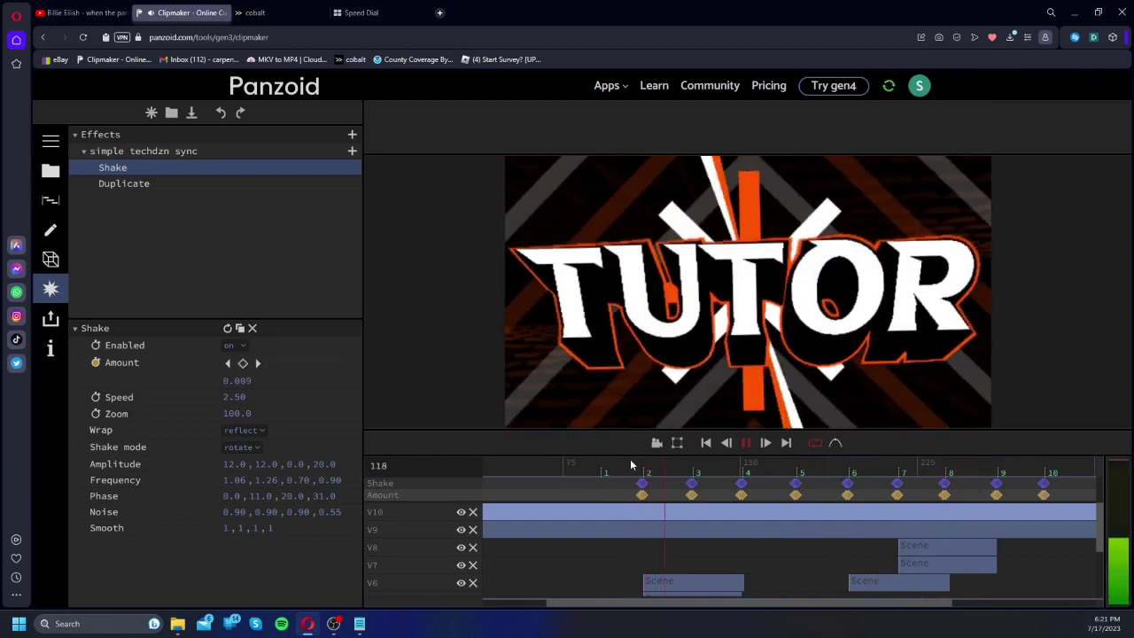
Step: Move the Duplicate effect's Multiplier keyframes to beat 2 and check their sync by playing that section
{"action": "left_click", "coordinate": [200, 183]}
{"action": "key", "text": "space"}
{"action": "left_click_drag", "start_coordinate": [617, 493], "coordinate": [486, 497]}
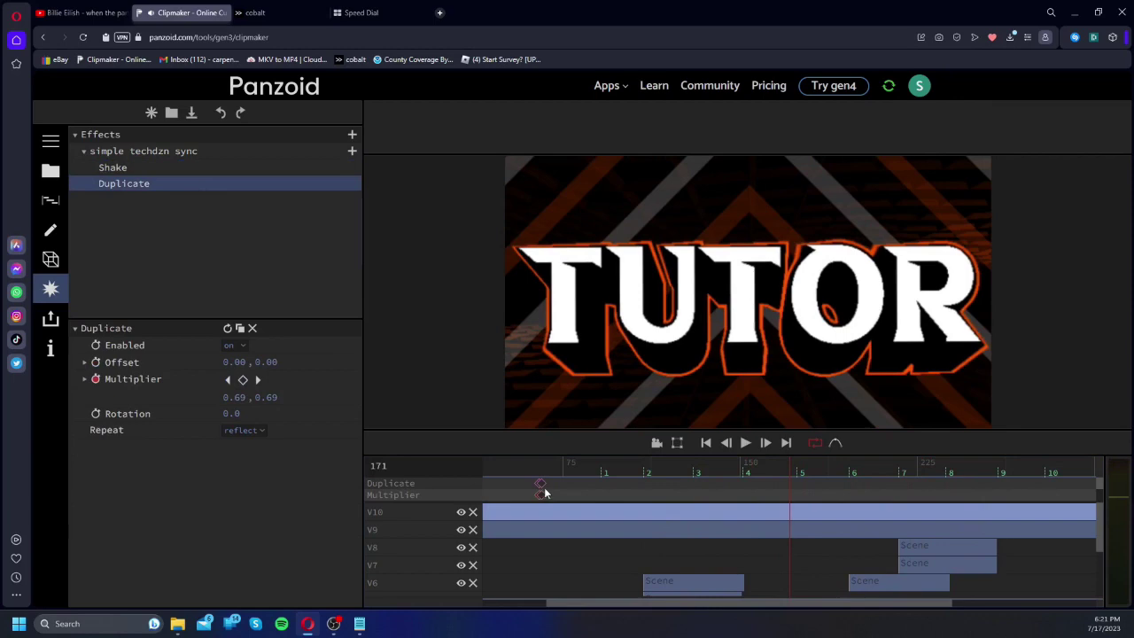
{"action": "left_click", "coordinate": [625, 467]}
{"action": "key", "text": "space"}
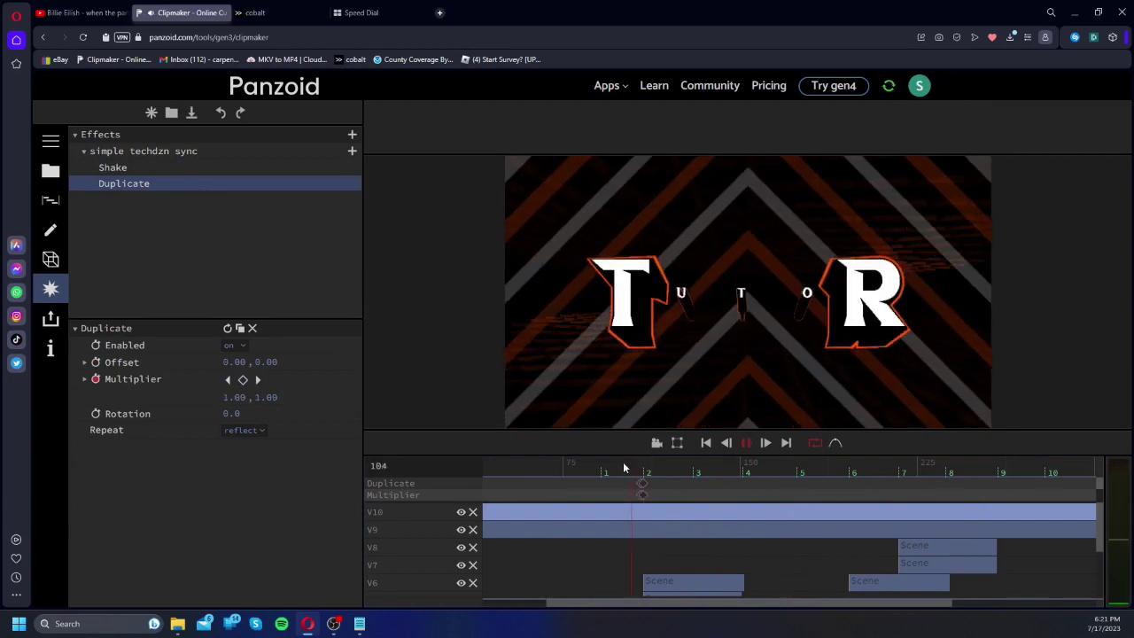
{"action": "key", "text": "space"}
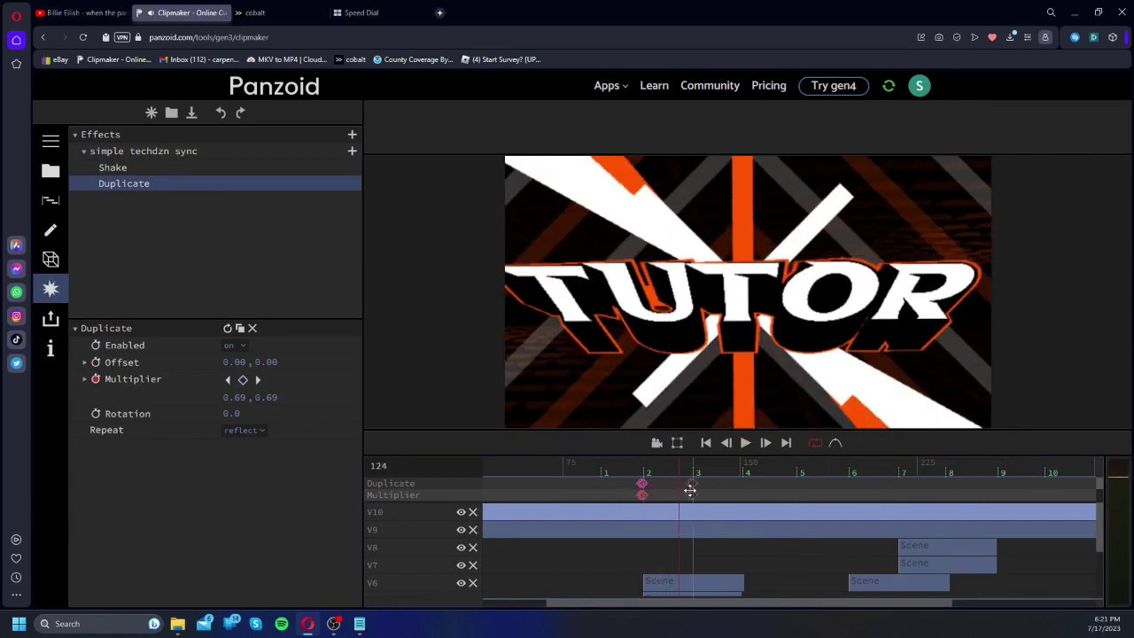
Step: Copy the Duplicate effect's Multiplier keyframes from beat 2 to beats 3 through 10 and play the result
{"action": "left_click_drag", "start_coordinate": [690, 490], "coordinate": [690, 490]}
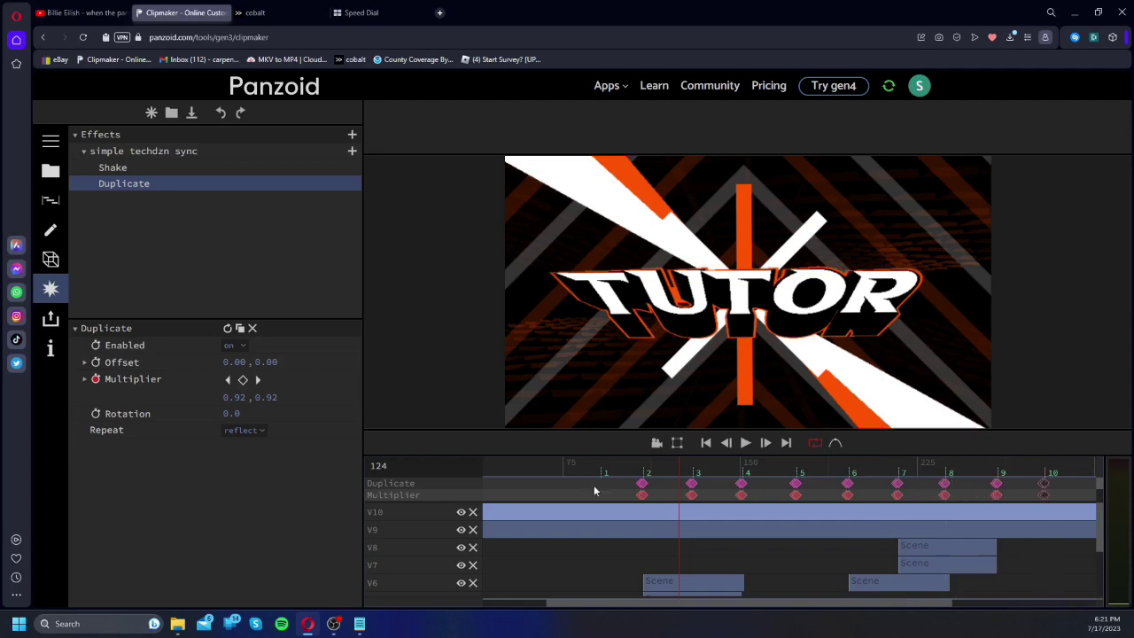
{"action": "key", "text": "space"}
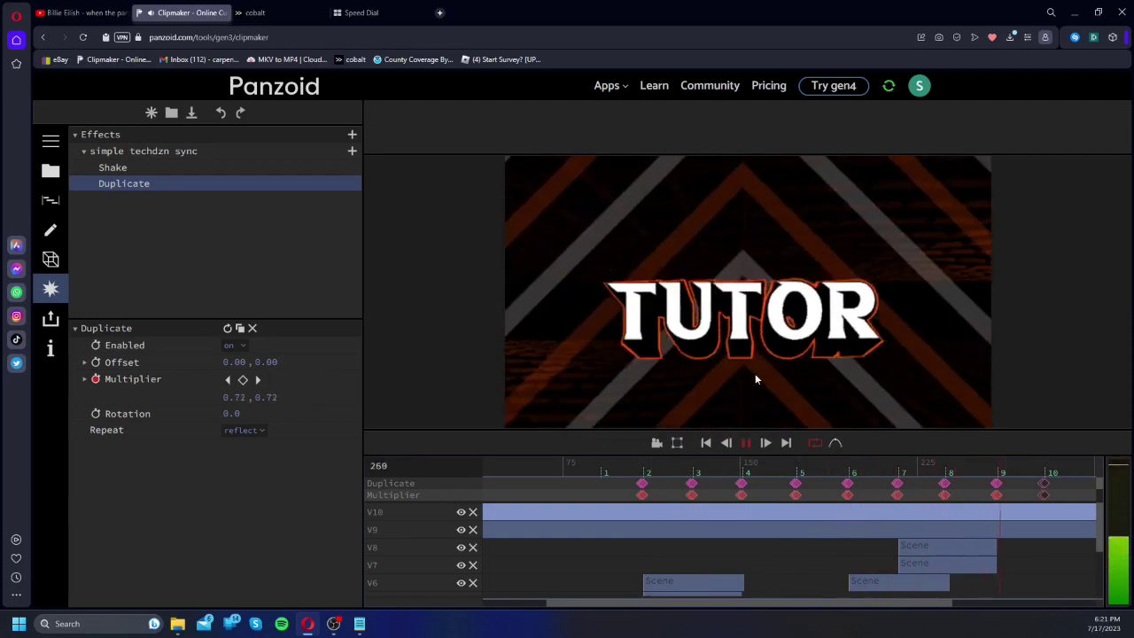
Step: Replay the synced intro several times to check the Shake and Duplicate effects against beats 2 through 9
{"action": "left_click_drag", "start_coordinate": [886, 466], "coordinate": [417, 472]}
{"action": "key", "text": "space"}
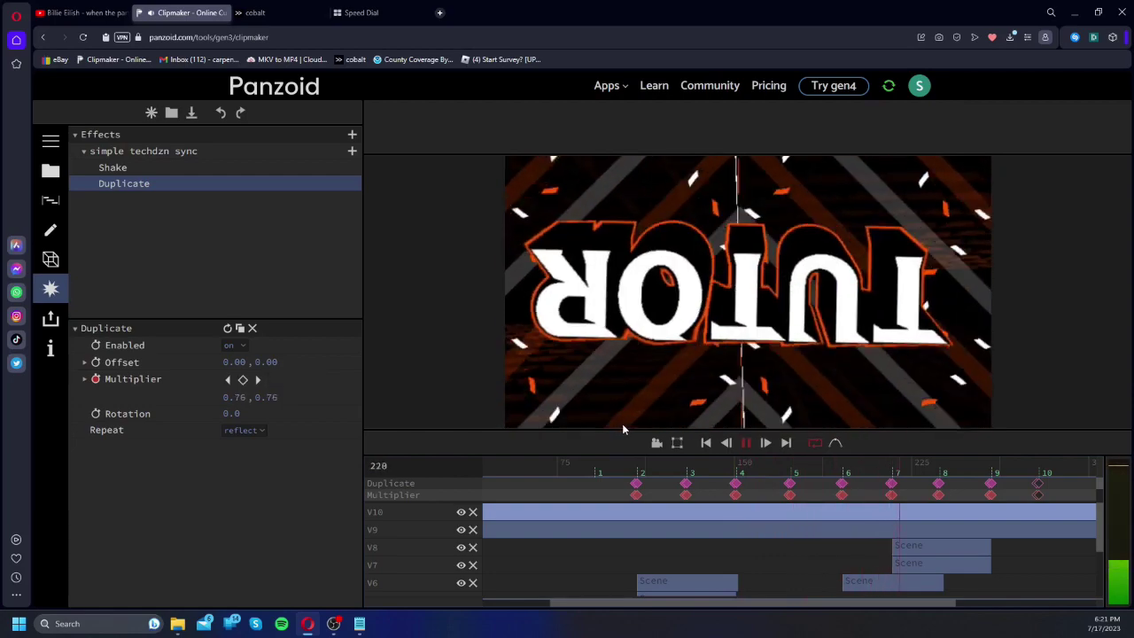
{"action": "key", "text": "space"}
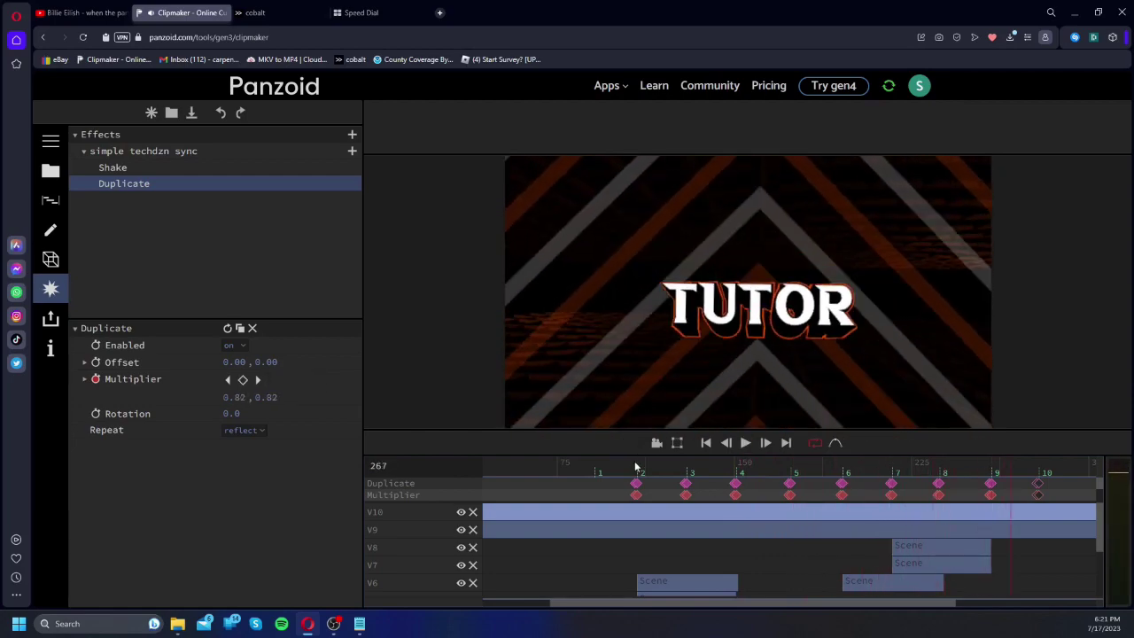
{"action": "left_click", "coordinate": [557, 470]}
{"action": "key", "text": "space"}
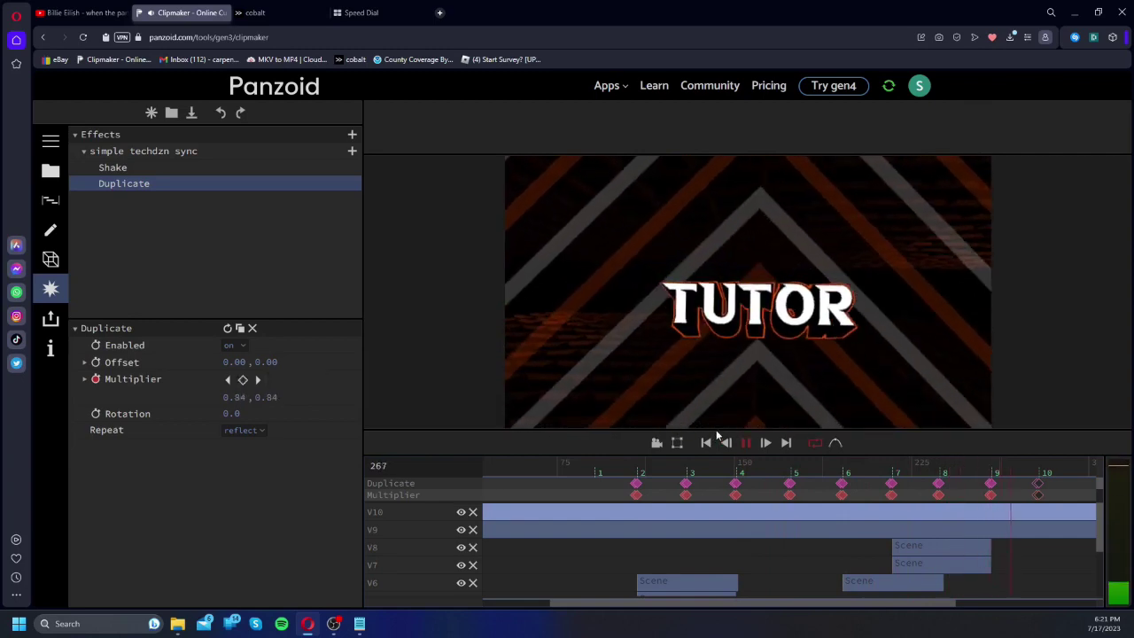
{"action": "left_click_drag", "start_coordinate": [645, 465], "coordinate": [825, 443]}
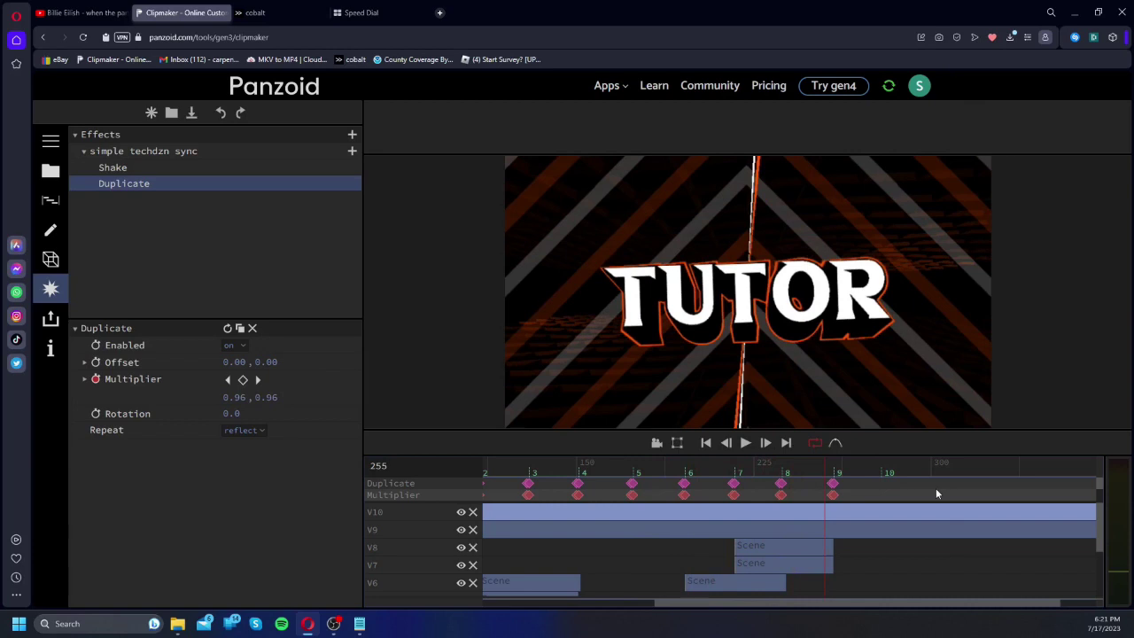
Step: Delete the copied Duplicate Multiplier keyframes after beat 2
{"action": "left_click_drag", "start_coordinate": [937, 493], "coordinate": [720, 486]}
{"action": "key", "text": "Delete"}
{"action": "left_click", "coordinate": [676, 598]}
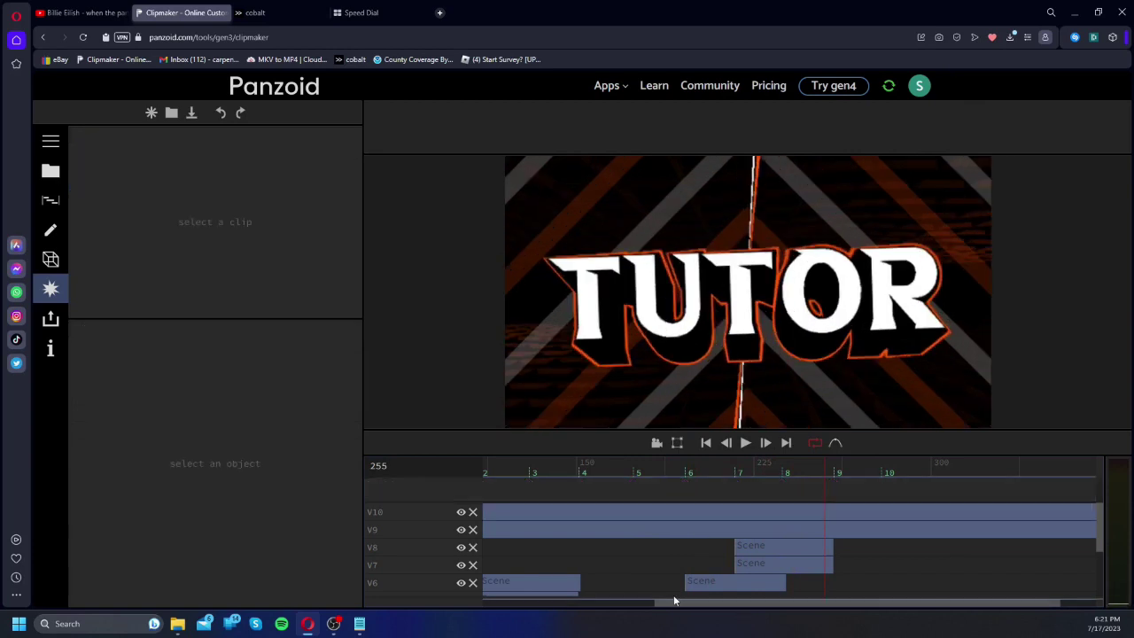
Step: Set the adjustment clip's Duplicate Multiplier keyframe at frame 109 to 0.77, 0.77 and play the section around beat 2
{"action": "left_click_drag", "start_coordinate": [703, 604], "coordinate": [399, 589]}
{"action": "scroll", "coordinate": [554, 581], "scroll_direction": "down", "scroll_amount": 3}
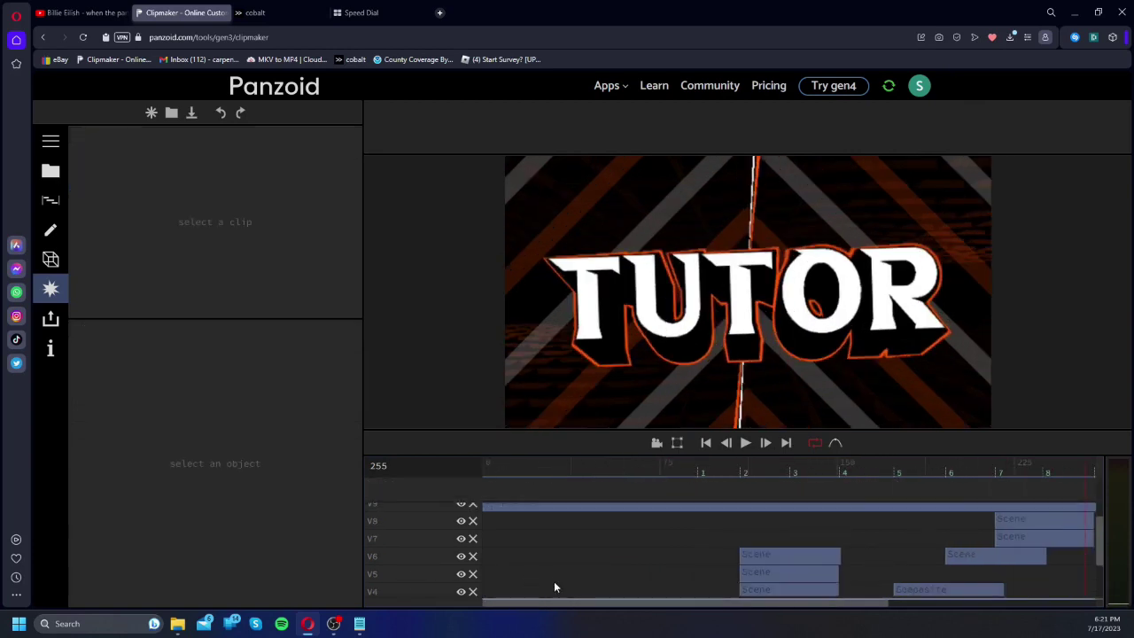
{"action": "scroll", "coordinate": [567, 576], "scroll_direction": "up", "scroll_amount": 3}
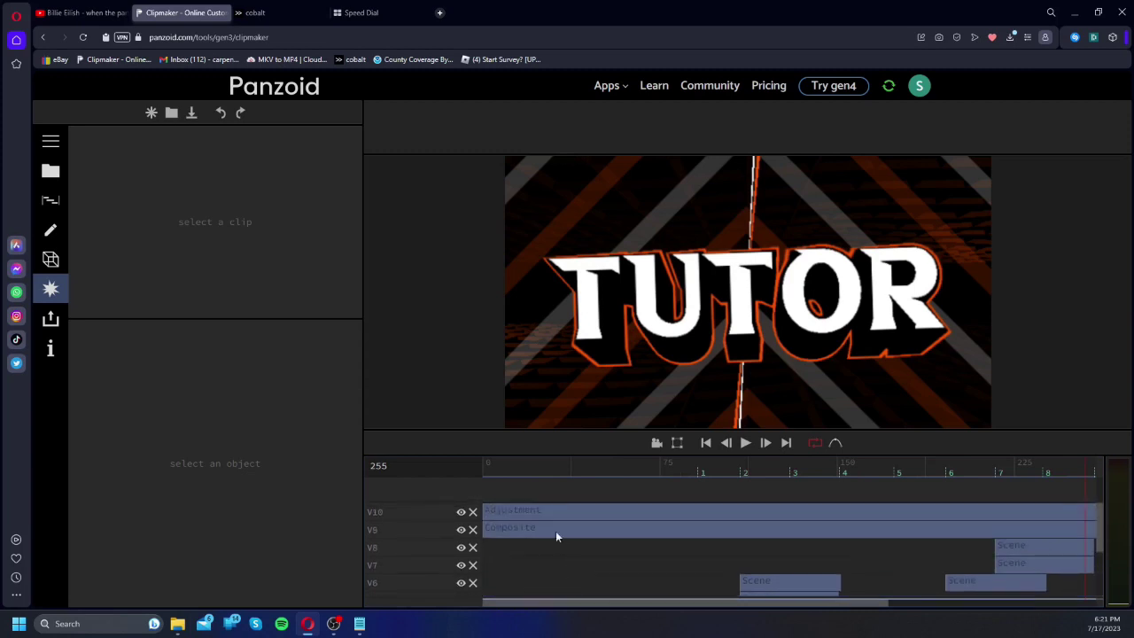
{"action": "left_click", "coordinate": [531, 507]}
{"action": "left_click", "coordinate": [147, 184]}
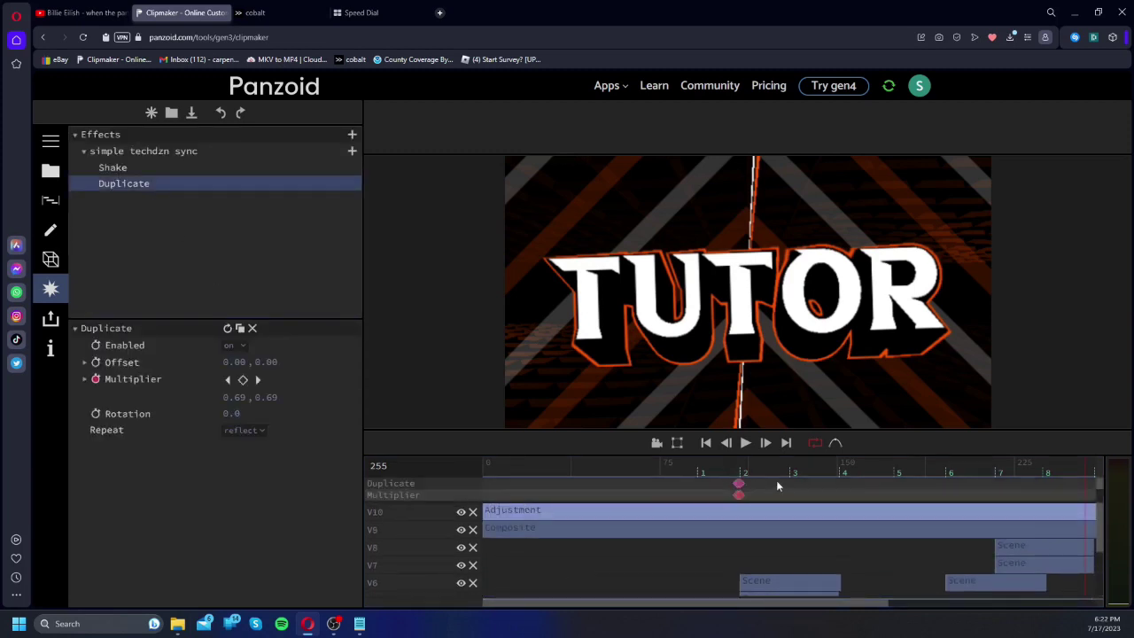
{"action": "left_click", "coordinate": [739, 485]}
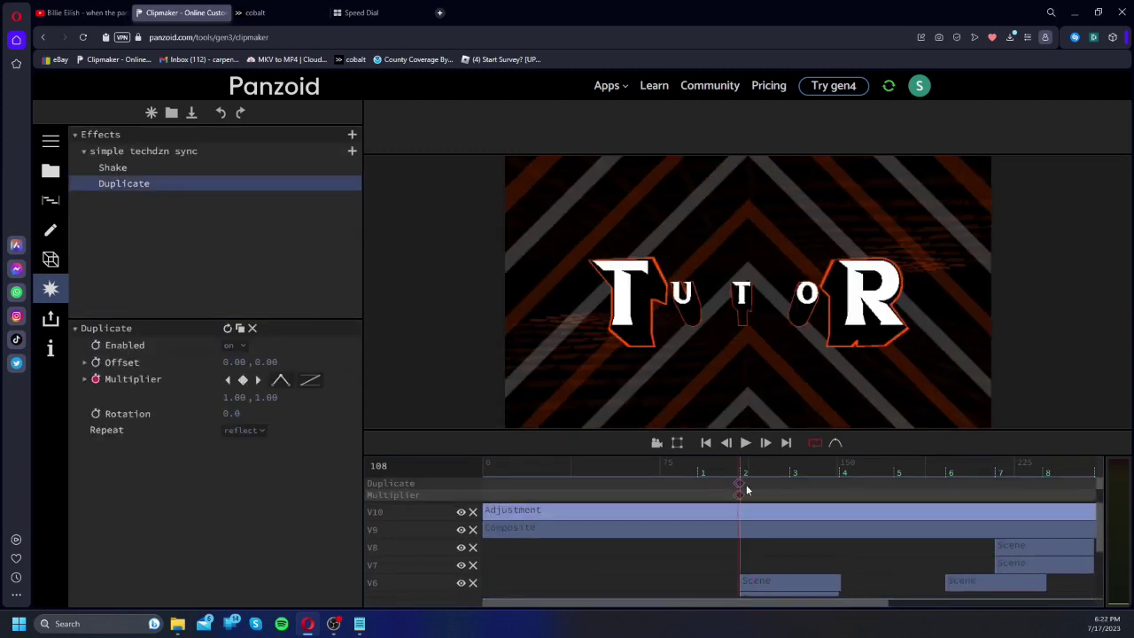
{"action": "left_click", "coordinate": [743, 469]}
{"action": "mouse_move", "coordinate": [239, 397]}
{"action": "left_mouse_down"}
{"action": "mouse_move", "coordinate": [261, 395]}
{"action": "mouse_move", "coordinate": [244, 397]}
{"action": "left_mouse_up"}
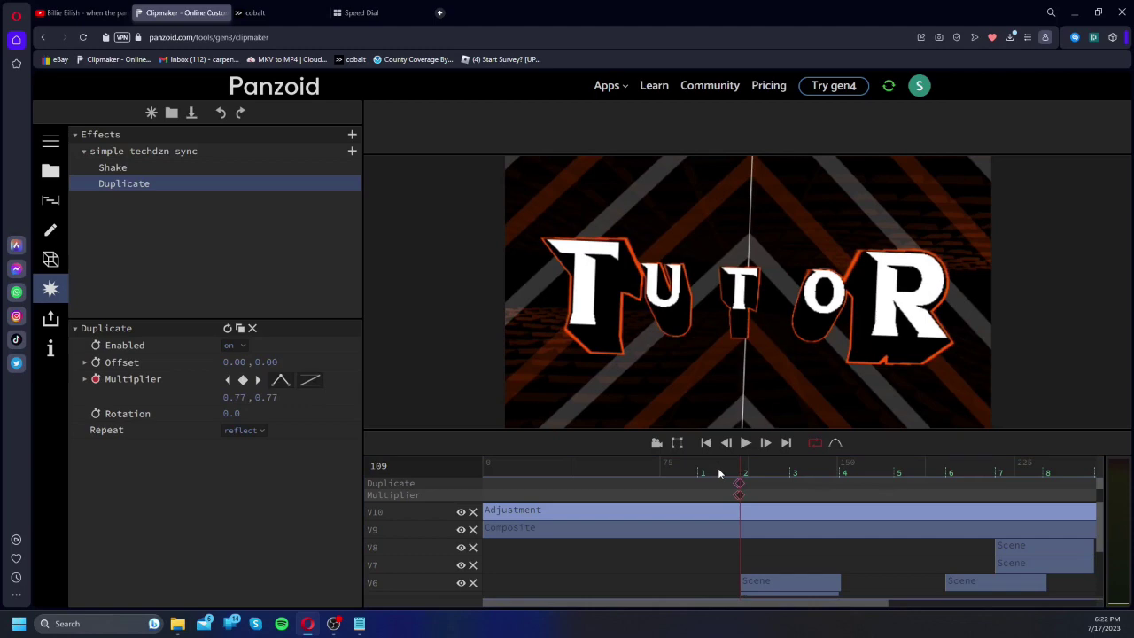
{"action": "key", "text": "space"}
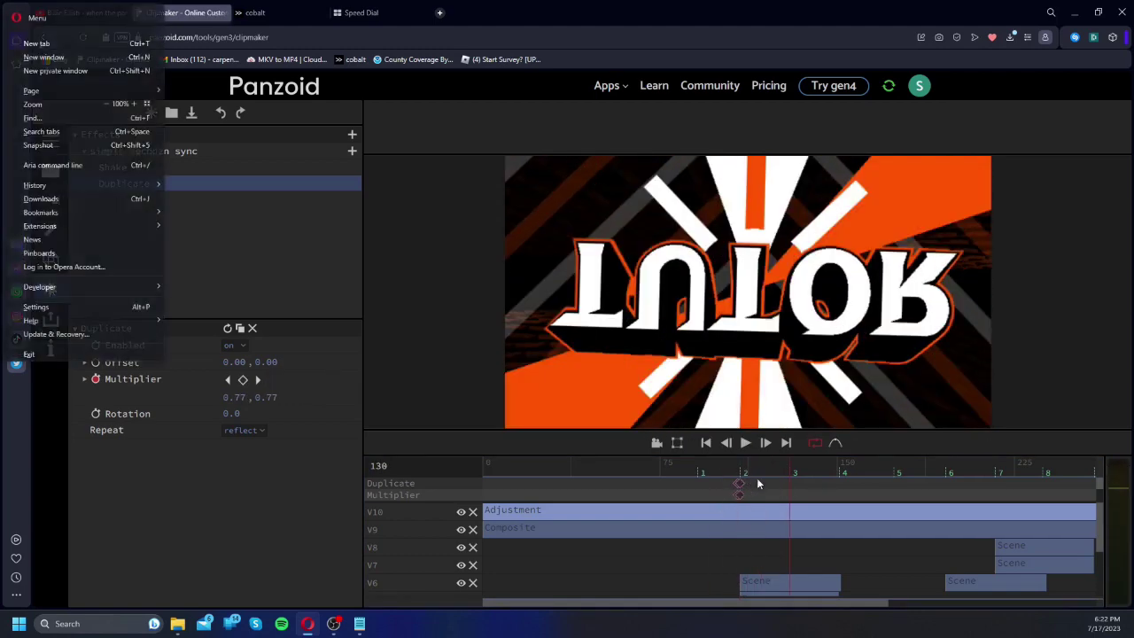
Step: Copy the adjusted Duplicate Multiplier keyframes from beat 2 to beats 3 through 10 and replay the synced section
{"action": "left_click", "coordinate": [737, 478]}
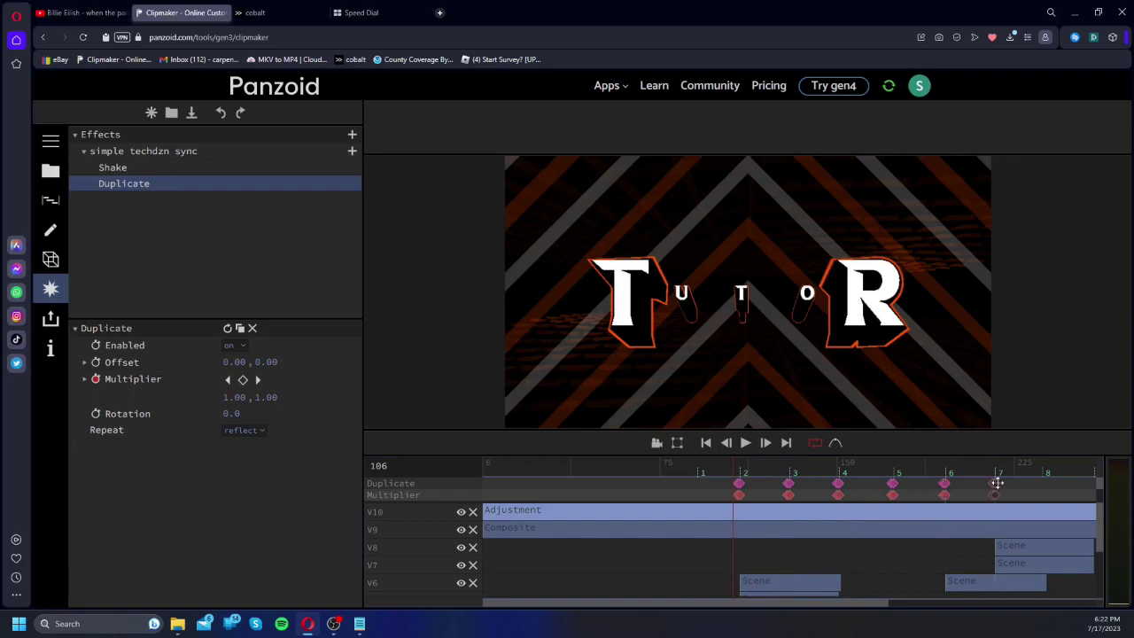
{"action": "mouse_move", "coordinate": [1082, 484]}
{"action": "left_mouse_down"}
{"action": "mouse_move", "coordinate": [1100, 487]}
{"action": "mouse_move", "coordinate": [970, 493]}
{"action": "left_mouse_up"}
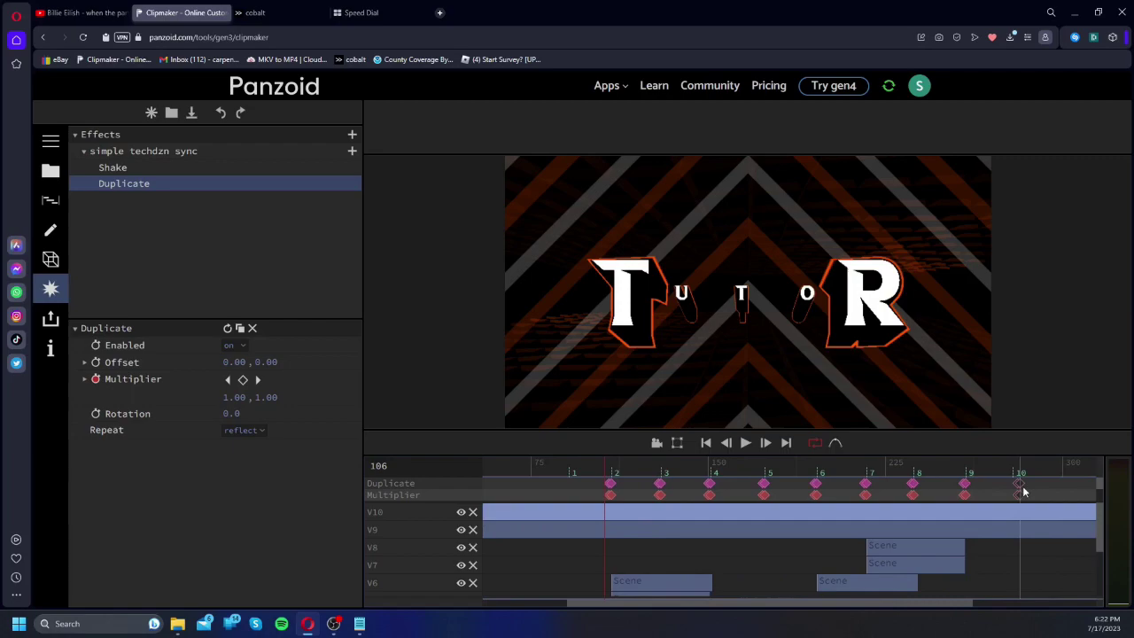
{"action": "key", "text": "space"}
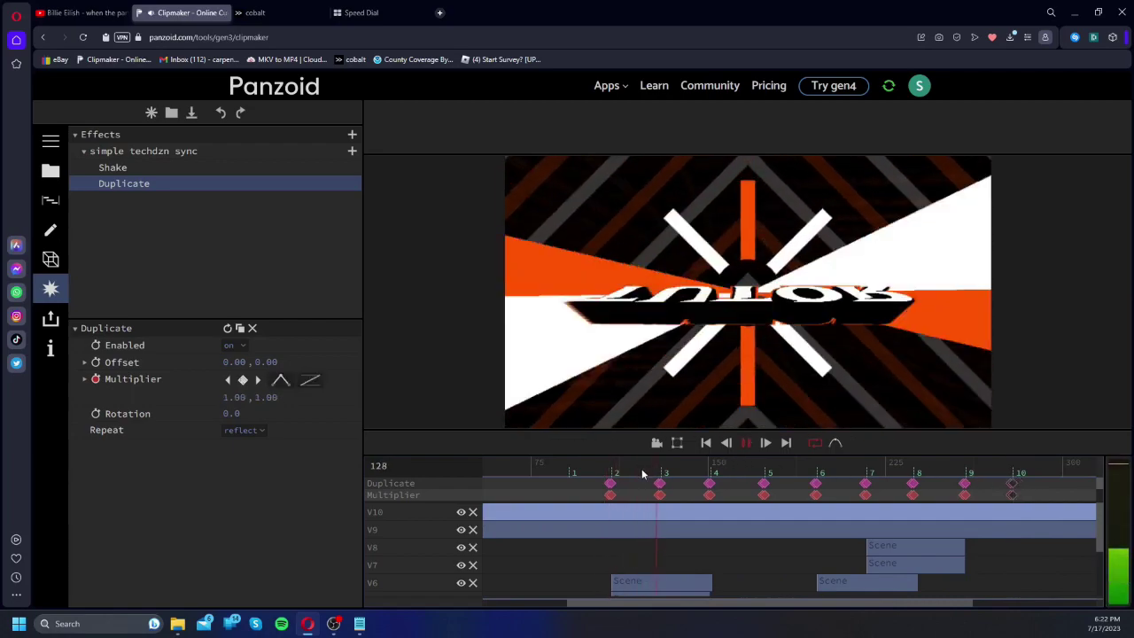
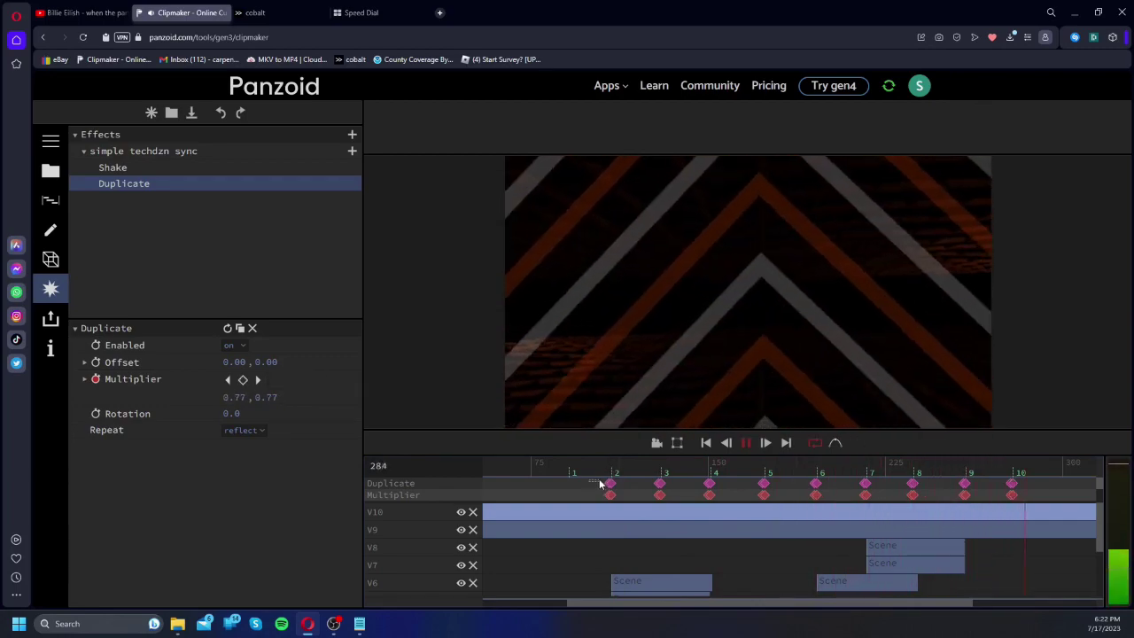
{"action": "left_click", "coordinate": [599, 472]}
{"action": "key", "text": "space"}
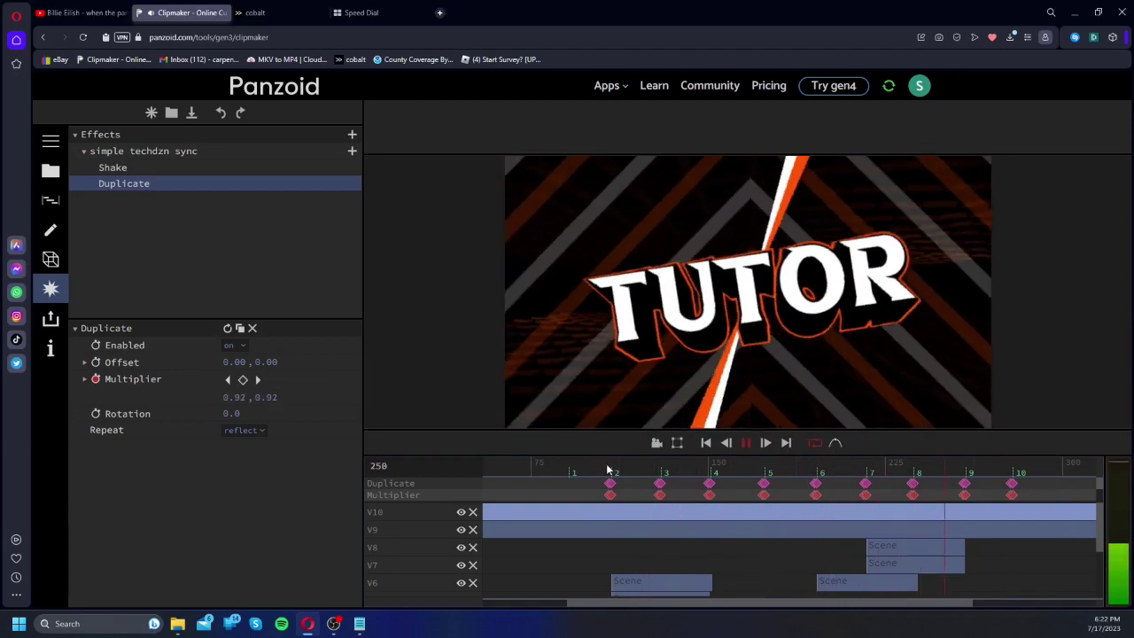
{"action": "key", "text": "space"}
{"action": "key", "text": "space"}
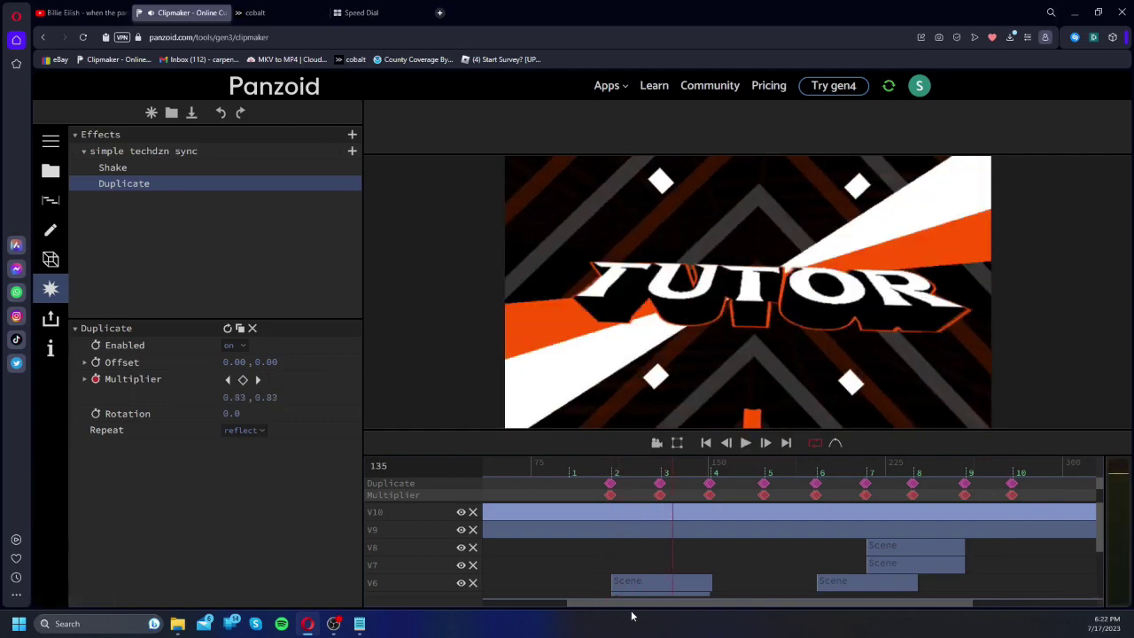
Step: Add a second adjustment clip on a new track above V10, extend it over the whole intro and show its effects
{"action": "left_click", "coordinate": [522, 603]}
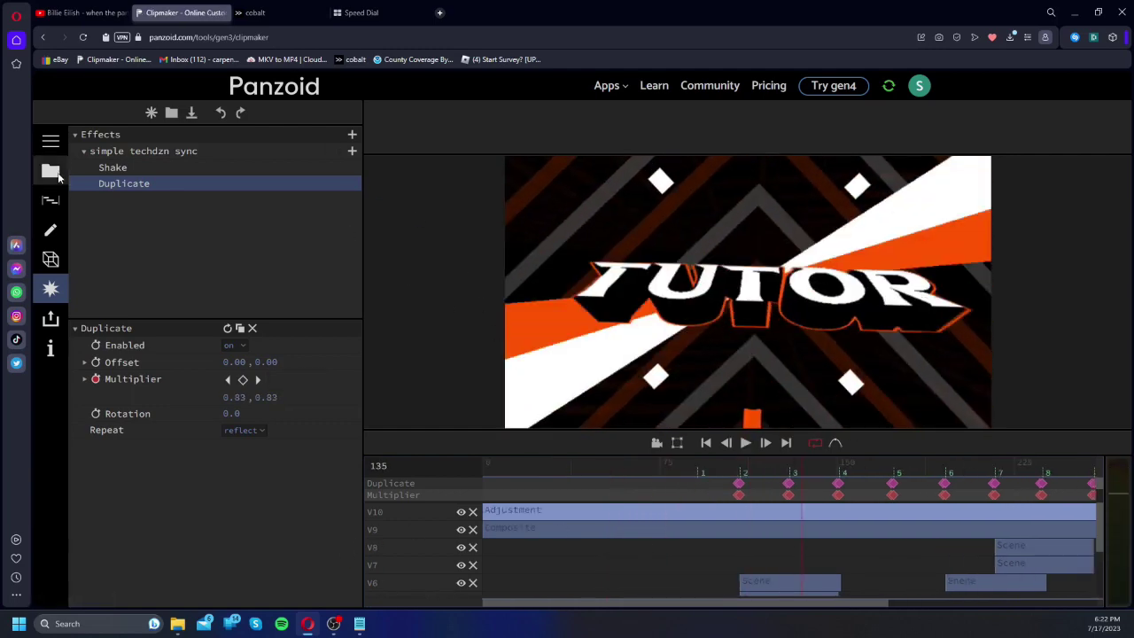
{"action": "left_click", "coordinate": [50, 171]}
{"action": "left_click_drag", "start_coordinate": [136, 230], "coordinate": [82, 285]}
{"action": "left_click_drag", "start_coordinate": [184, 218], "coordinate": [505, 518]}
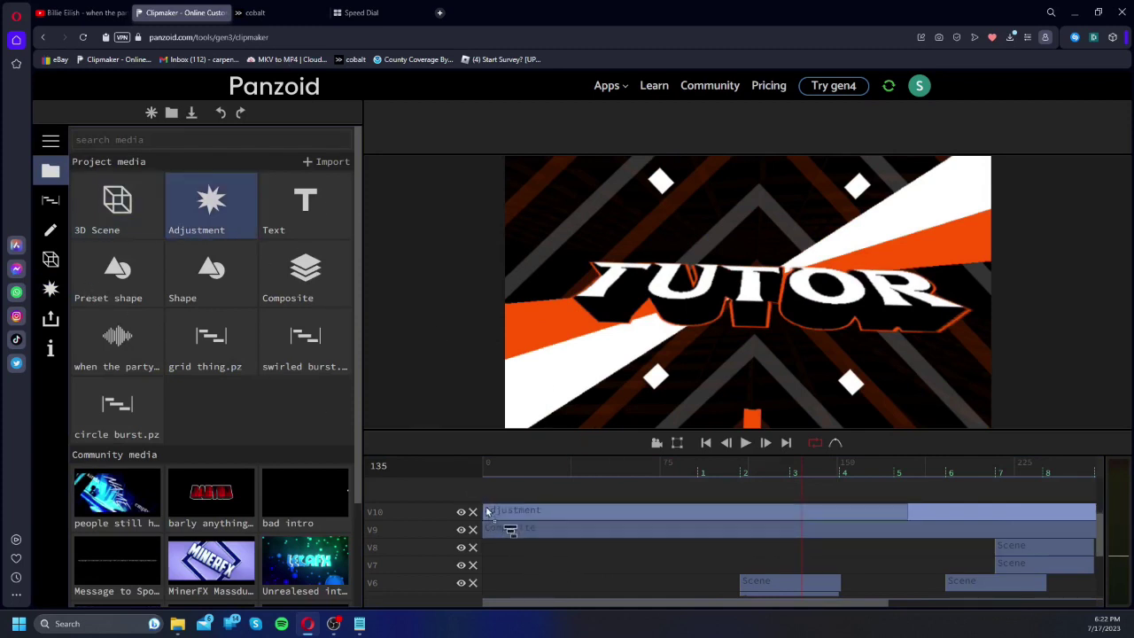
{"action": "left_click_drag", "start_coordinate": [886, 505], "coordinate": [1099, 510]}
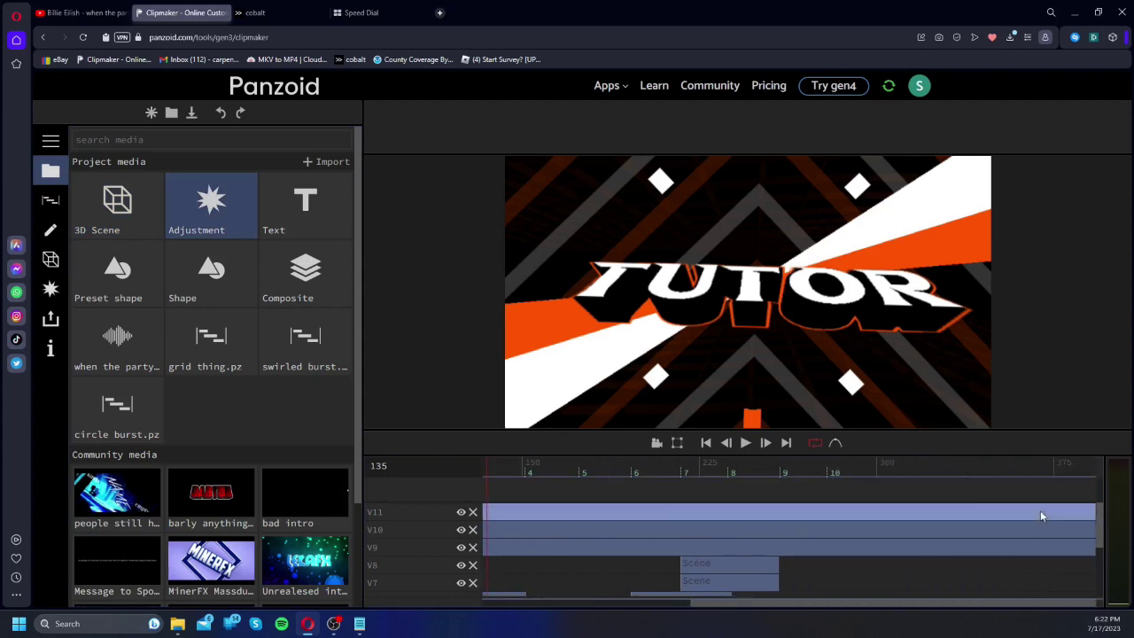
{"action": "left_click", "coordinate": [50, 288]}
{"action": "left_click", "coordinate": [350, 135]}
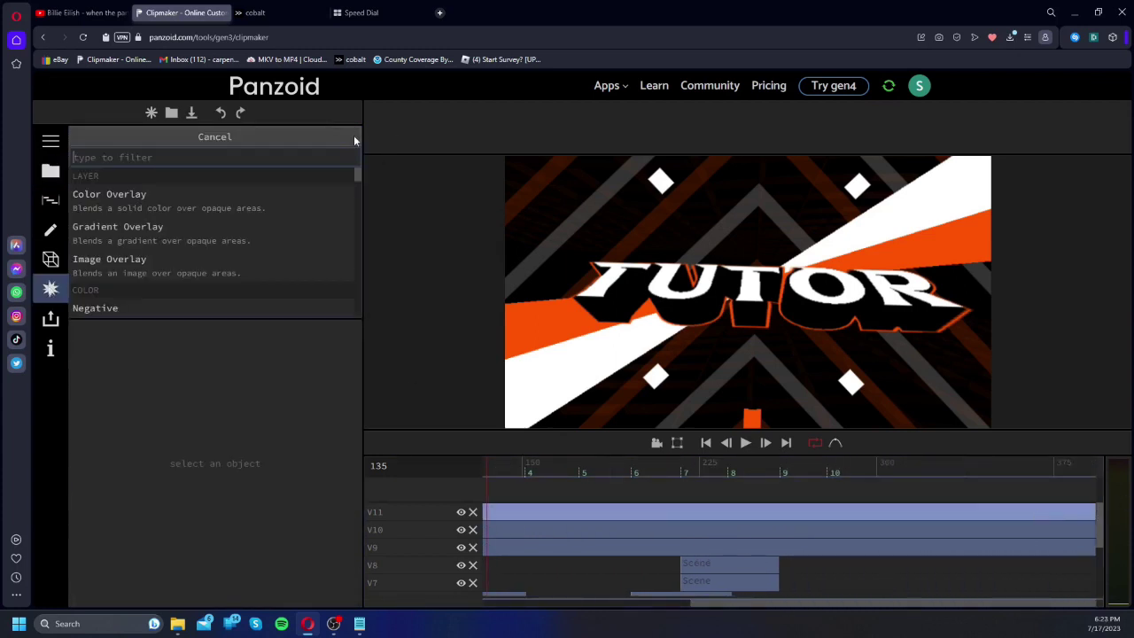
{"action": "type", "text": "sy"}
{"action": "key", "text": "BackSpace"}
{"action": "key", "text": "BackSpace"}
{"action": "left_click", "coordinate": [169, 138]}
Step: Copy the contents of cc.txt from the TechDZN Pack V1 fx folder and paste them as effects on the V11 adjustment clip
{"action": "left_click", "coordinate": [178, 625]}
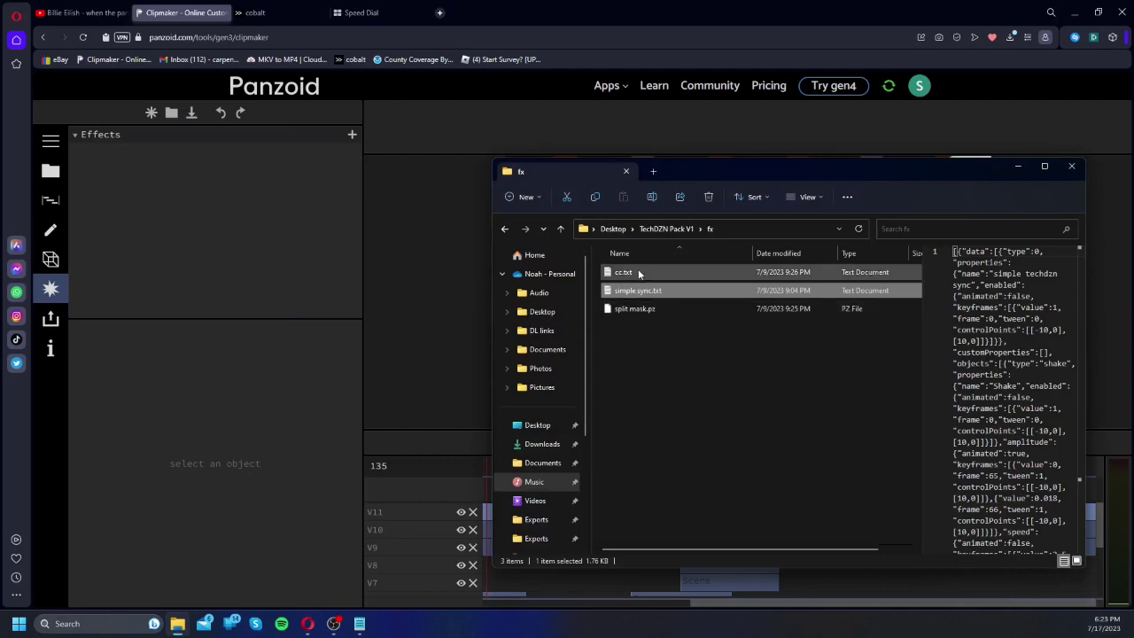
{"action": "left_click", "coordinate": [634, 272]}
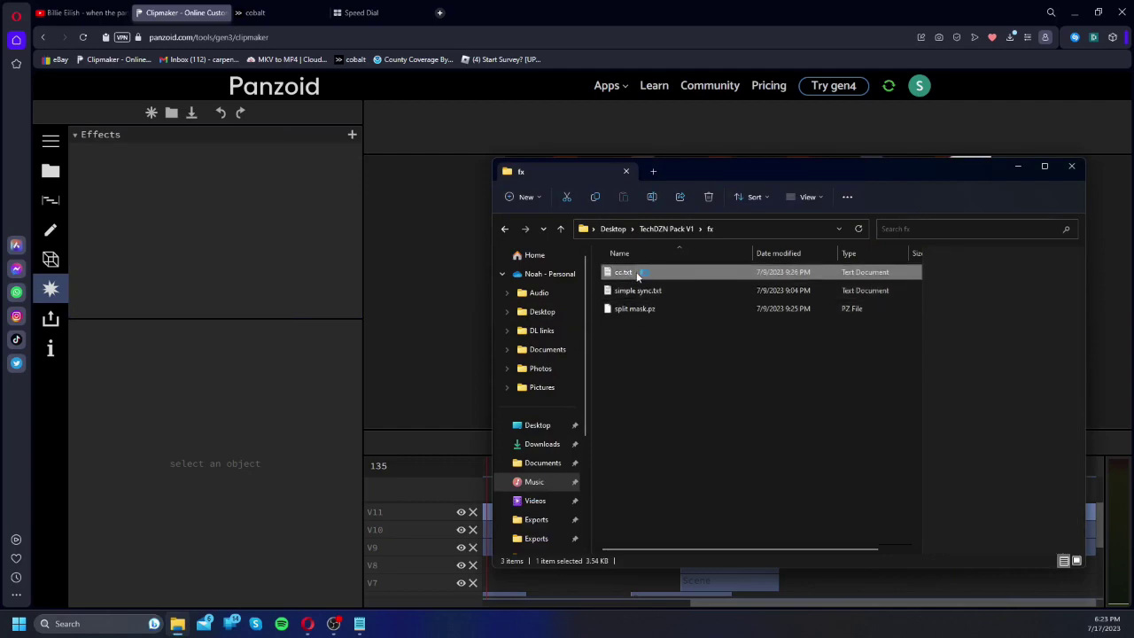
{"action": "double_click", "coordinate": [637, 275]}
{"action": "triple_click", "coordinate": [722, 492]}
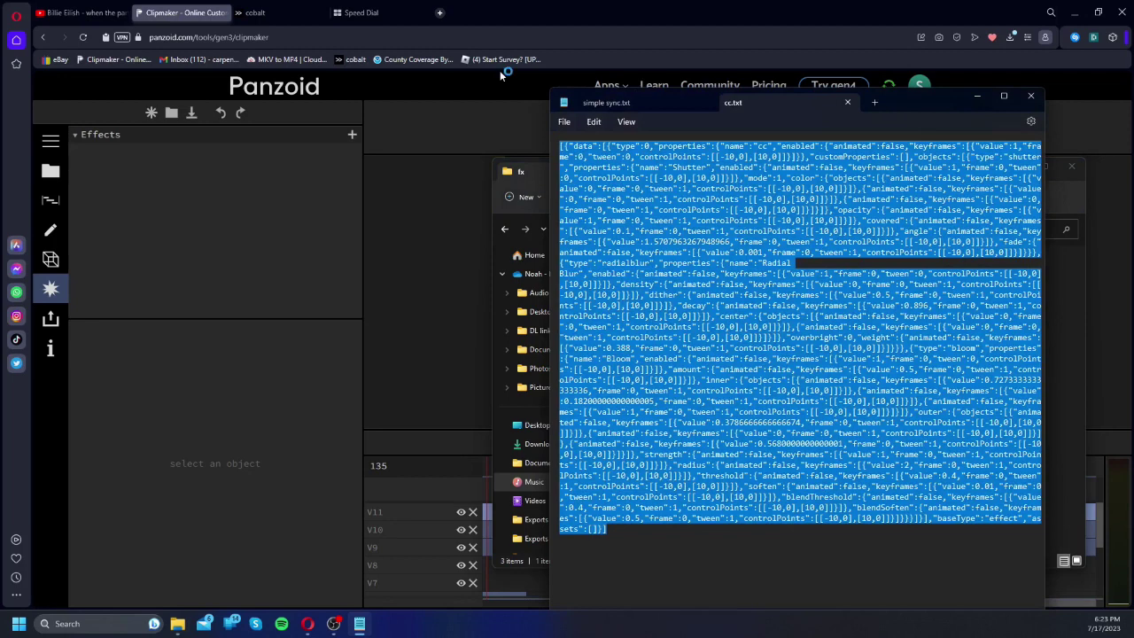
{"action": "left_click", "coordinate": [247, 171]}
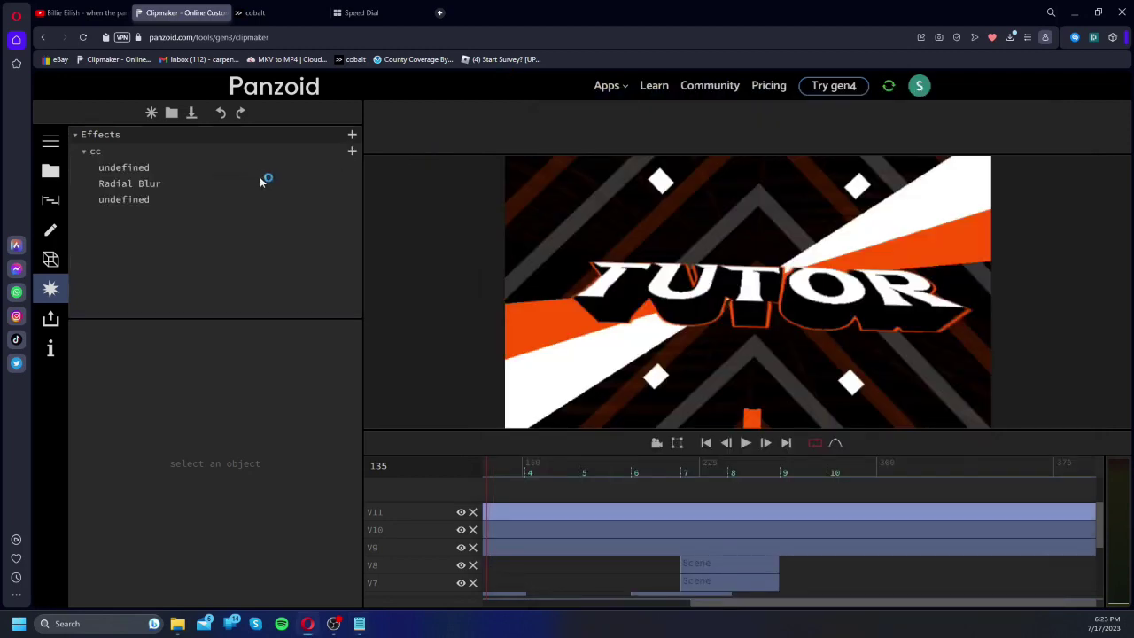
Step: Reorder the cc effects group to Bloom, Radial Blur, Shutter
{"action": "left_click_drag", "start_coordinate": [621, 483], "coordinate": [545, 470]}
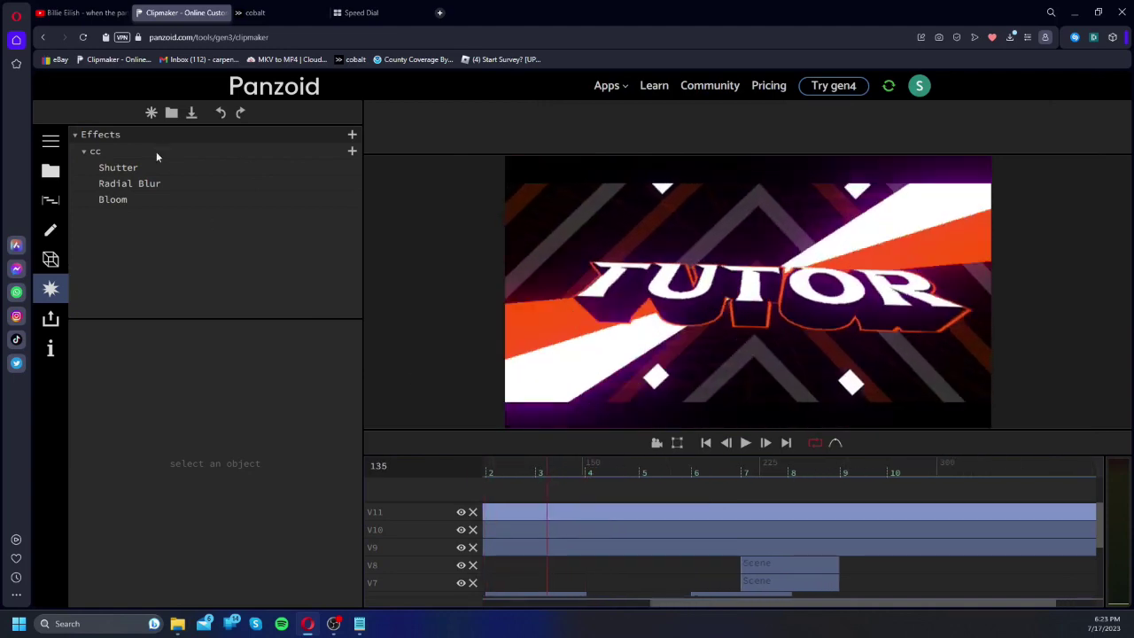
{"action": "left_click", "coordinate": [124, 200]}
{"action": "mouse_move", "coordinate": [139, 182]}
{"action": "left_mouse_down"}
{"action": "mouse_move", "coordinate": [141, 162]}
{"action": "mouse_move", "coordinate": [135, 179]}
{"action": "left_mouse_up"}
{"action": "left_click", "coordinate": [129, 185]}
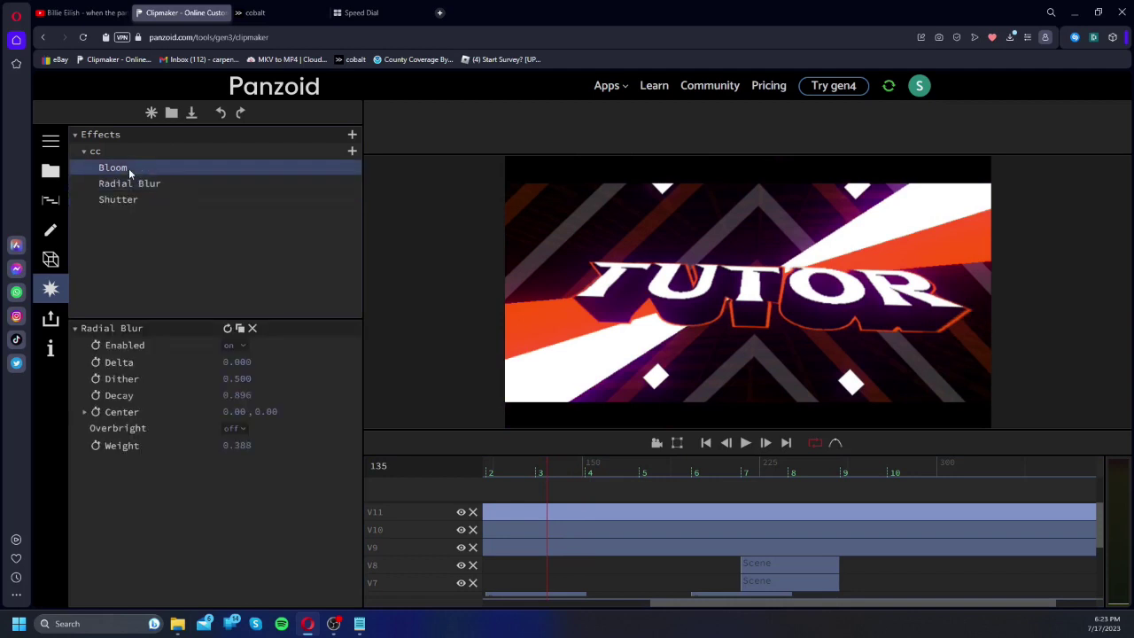
Step: Set the Bloom effect's inner glow to orange and its outer glow to red
{"action": "left_click", "coordinate": [128, 168]}
{"action": "left_click", "coordinate": [230, 379]}
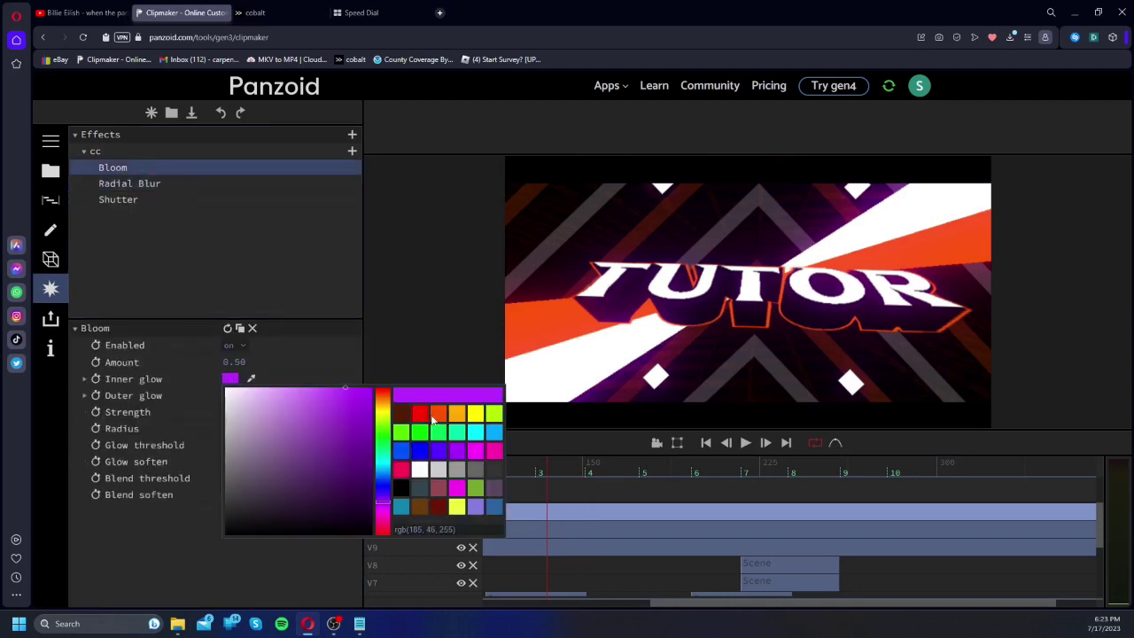
{"action": "left_click", "coordinate": [434, 414]}
{"action": "left_click", "coordinate": [232, 395]}
{"action": "left_click", "coordinate": [236, 396]}
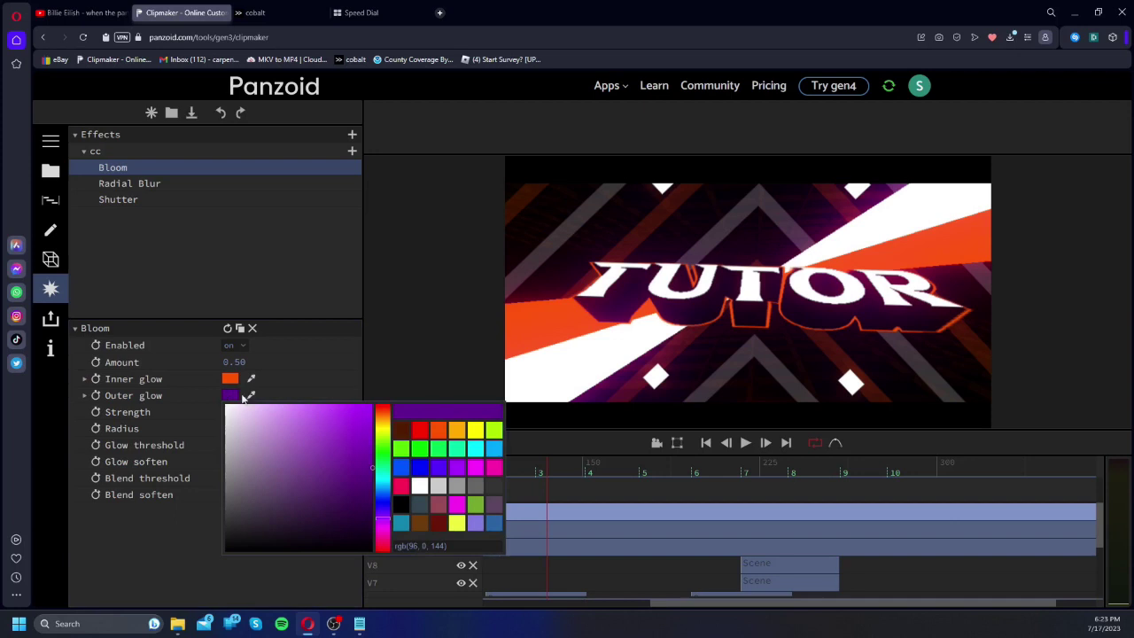
{"action": "left_click", "coordinate": [420, 429]}
{"action": "left_click", "coordinate": [367, 365]}
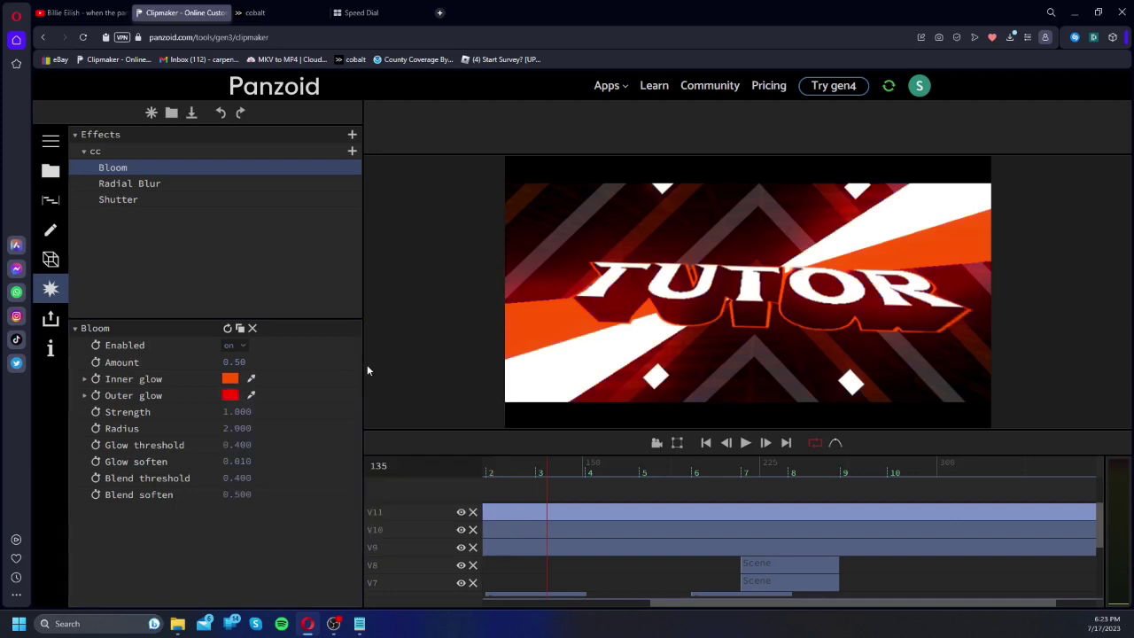
Step: Preview the glow near beat 5 and change Bloom's outer glow to a dark orange-brown
{"action": "left_click", "coordinate": [635, 469]}
{"action": "left_click_drag", "start_coordinate": [636, 470], "coordinate": [644, 469]}
{"action": "left_click", "coordinate": [229, 396]}
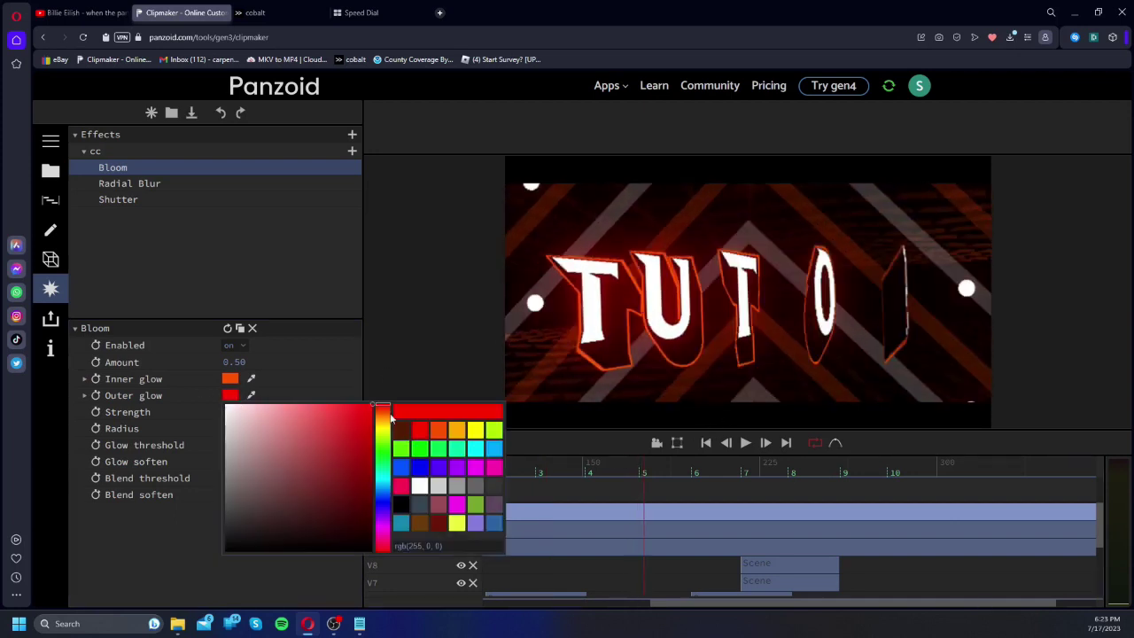
{"action": "left_click", "coordinate": [435, 431]}
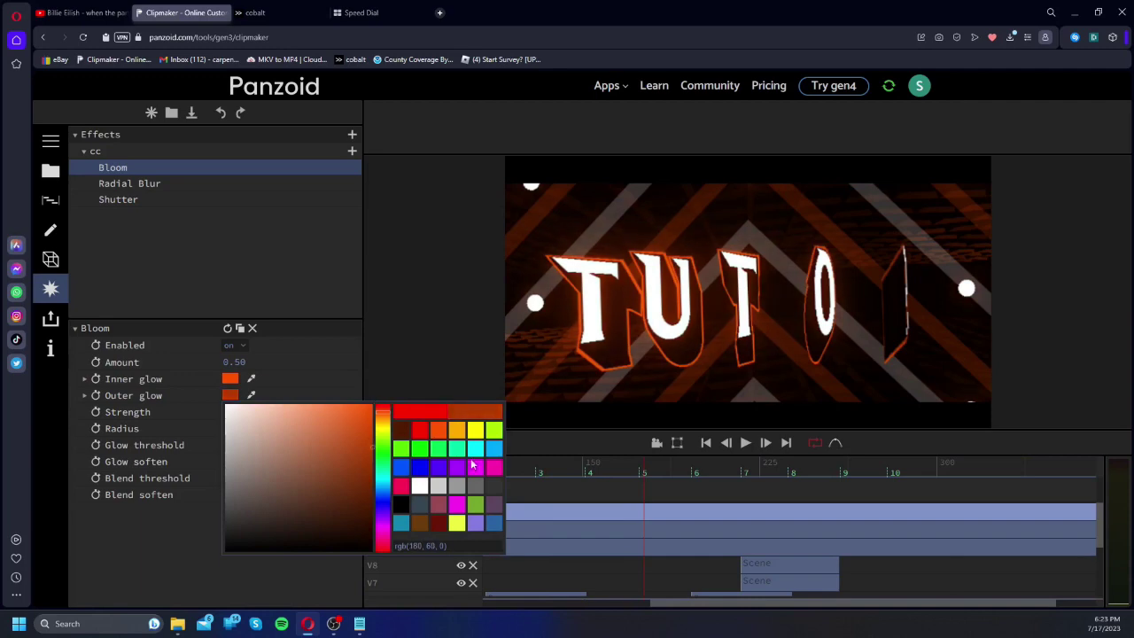
Step: Set the Bloom strength to 0.763 and play the intro from around beat 3 to beyond beat 10
{"action": "left_click_drag", "start_coordinate": [642, 461], "coordinate": [554, 461]}
{"action": "key", "text": "space"}
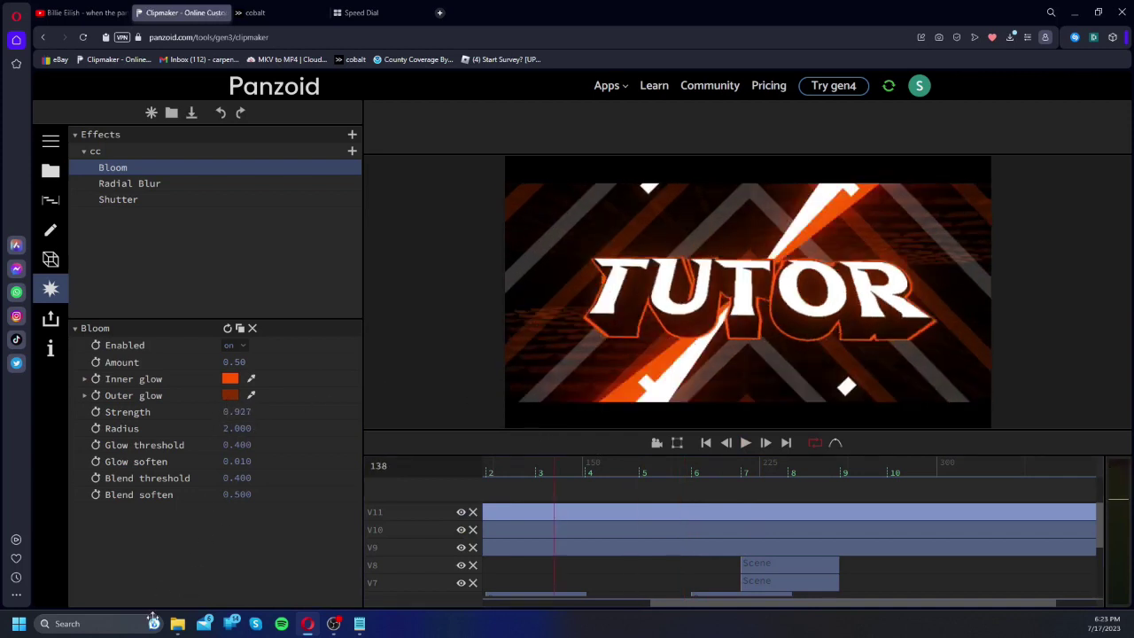
{"action": "key", "text": "ctrl+a"}
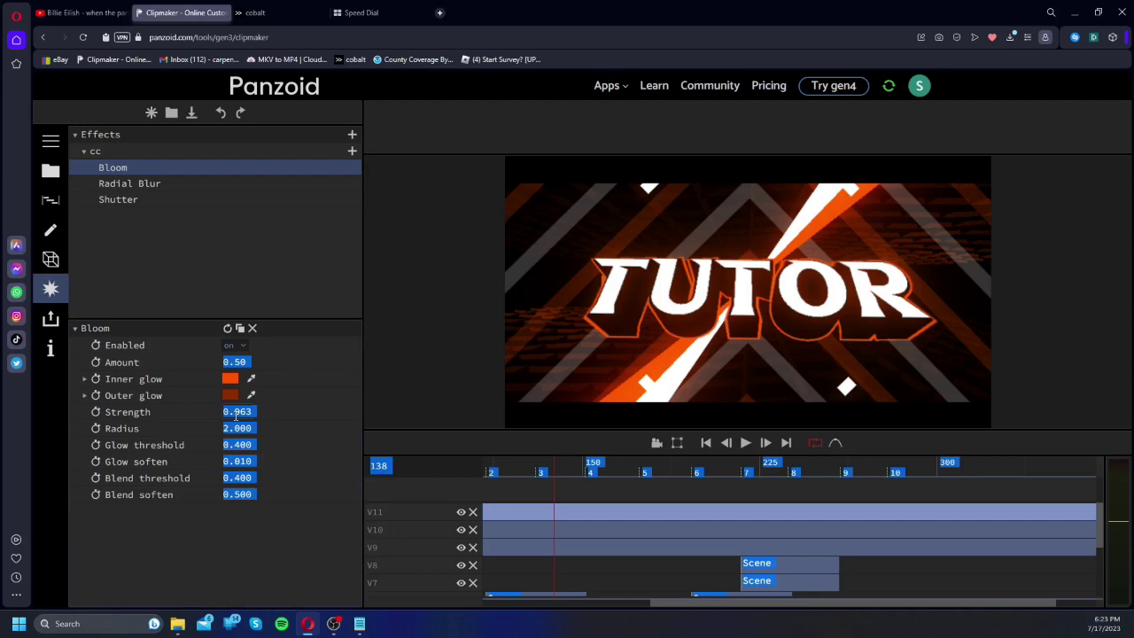
{"action": "left_click", "coordinate": [234, 415]}
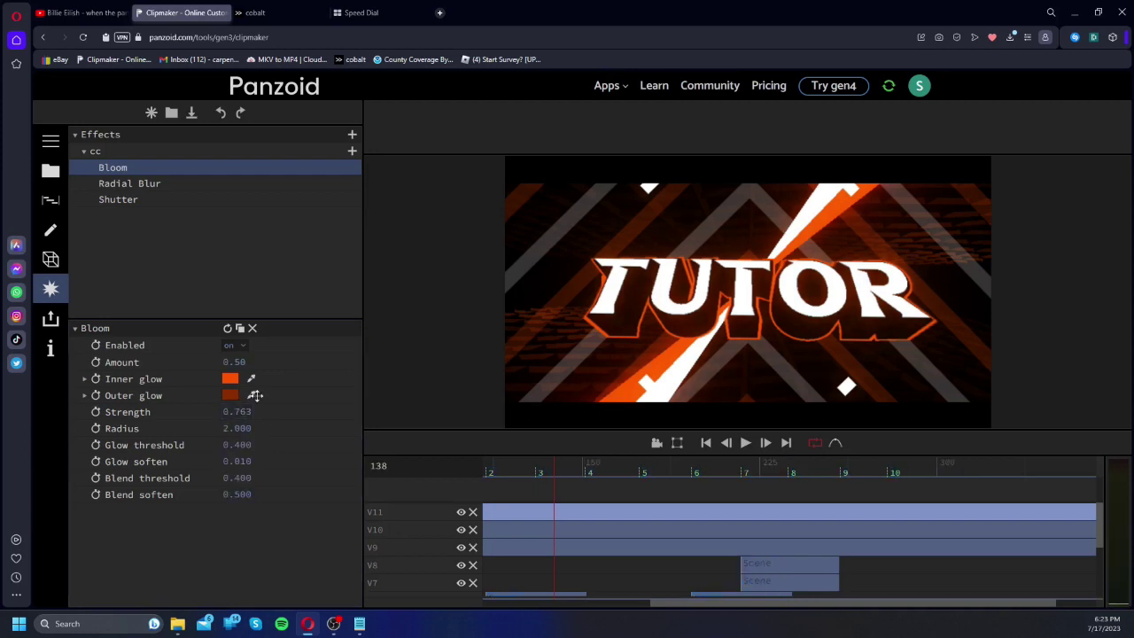
{"action": "key", "text": "space"}
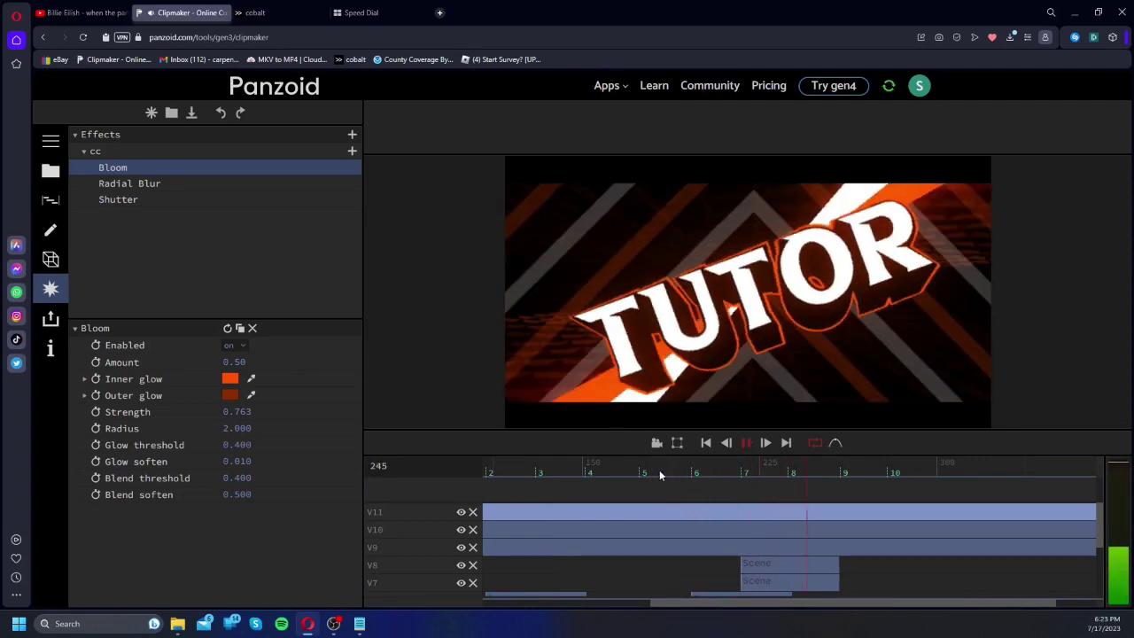
{"action": "key", "text": "space"}
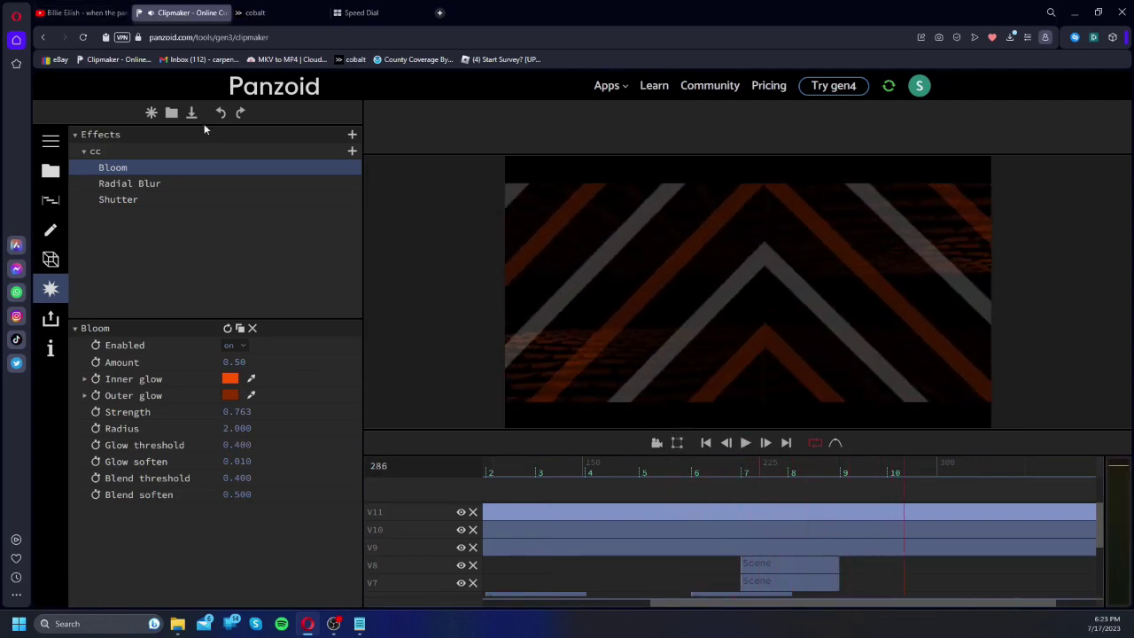
Step: Download the project file, return to the Clipmaker page and move the playhead back to just before beat 2
{"action": "left_click", "coordinate": [191, 112]}
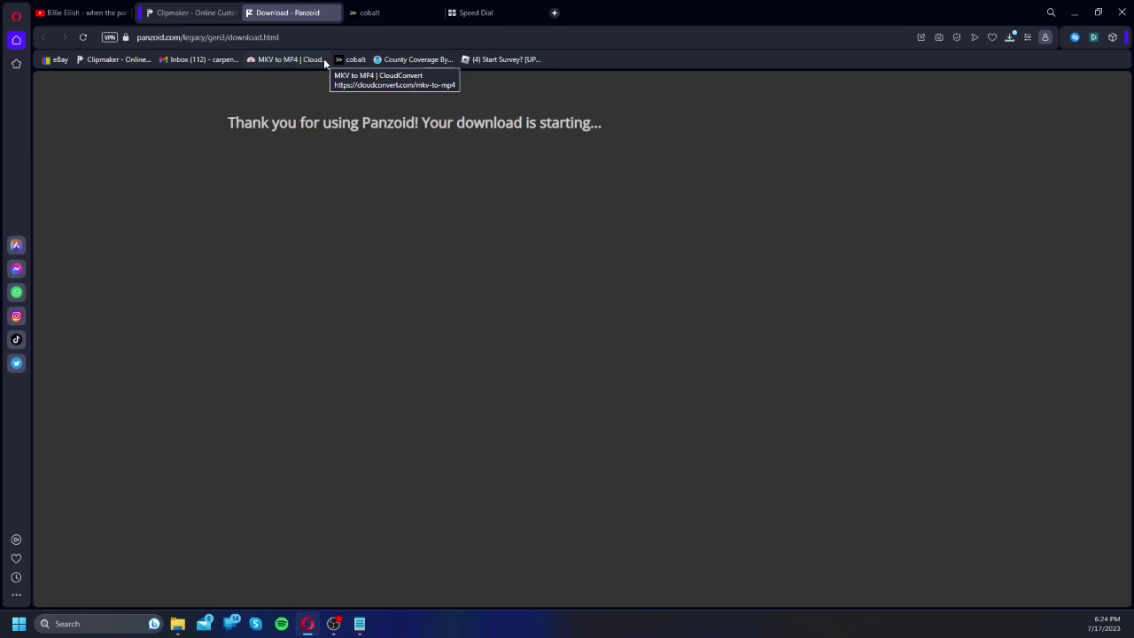
{"action": "left_click", "coordinate": [213, 12]}
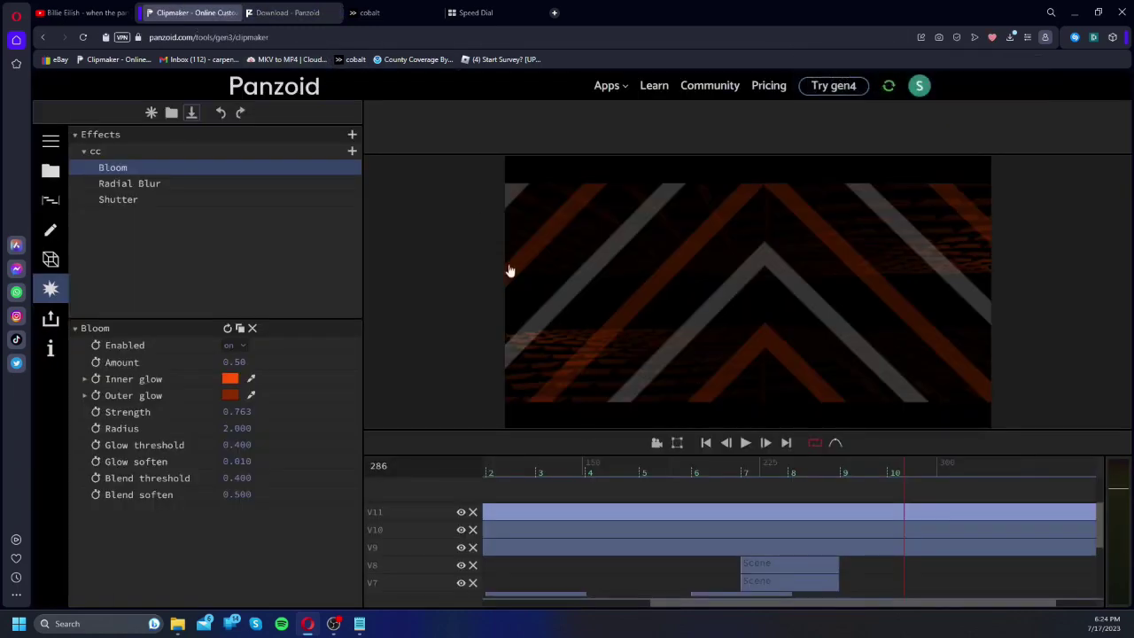
{"action": "left_click_drag", "start_coordinate": [583, 470], "coordinate": [468, 467]}
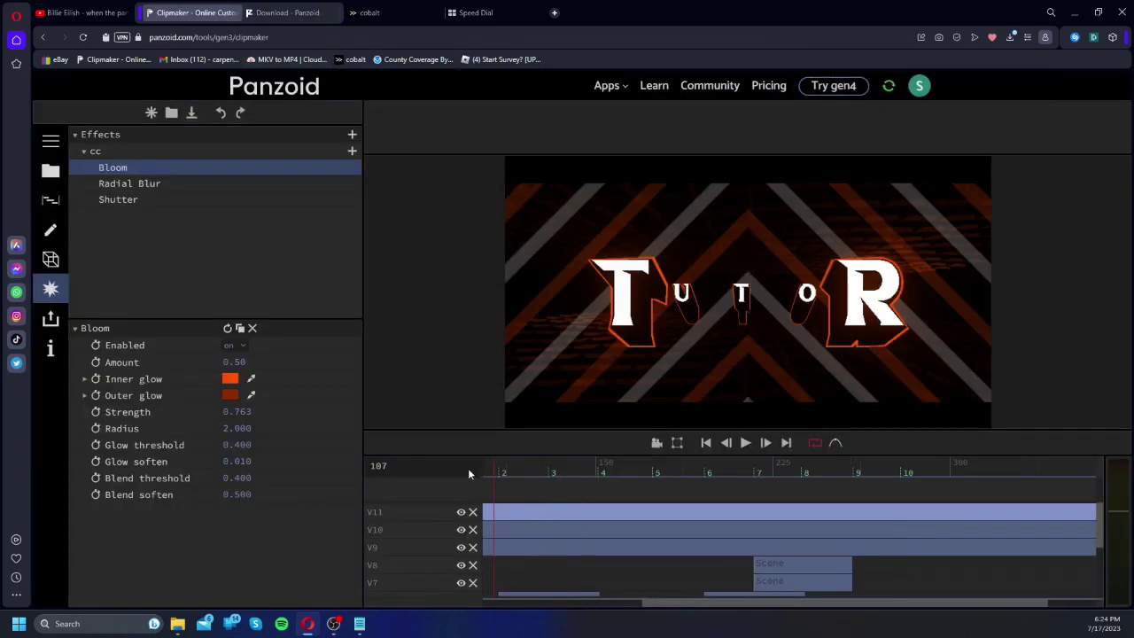
Step: Play the intro while hiding the video tracks one by one, from V11 through V1
{"action": "key", "text": "space"}
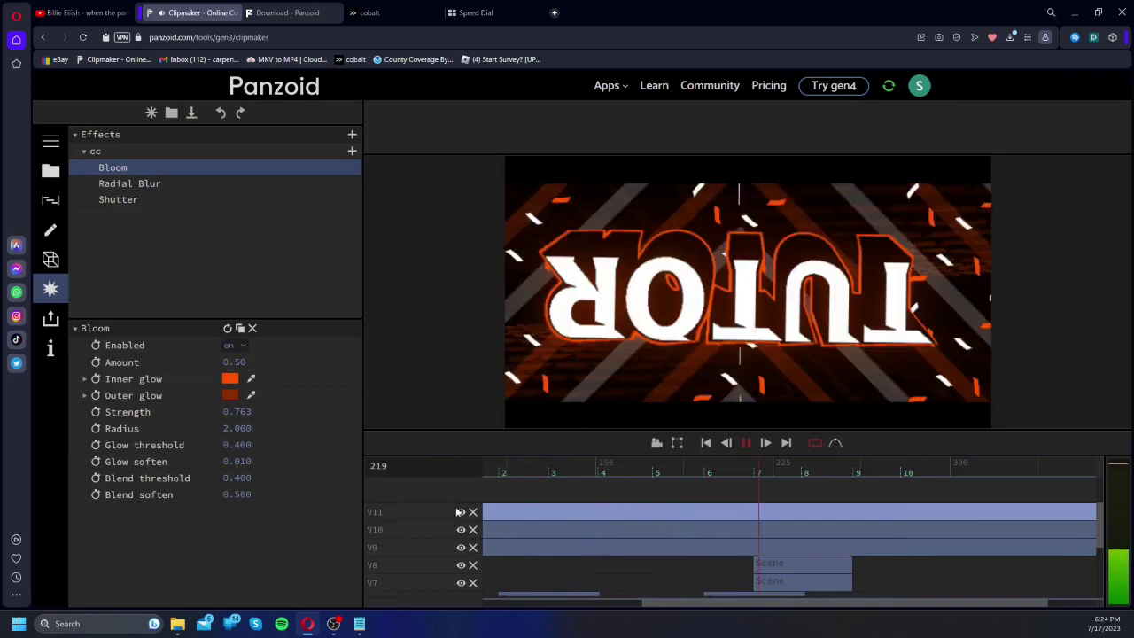
{"action": "left_click", "coordinate": [461, 514]}
{"action": "left_click", "coordinate": [462, 547]}
{"action": "left_click", "coordinate": [461, 566]}
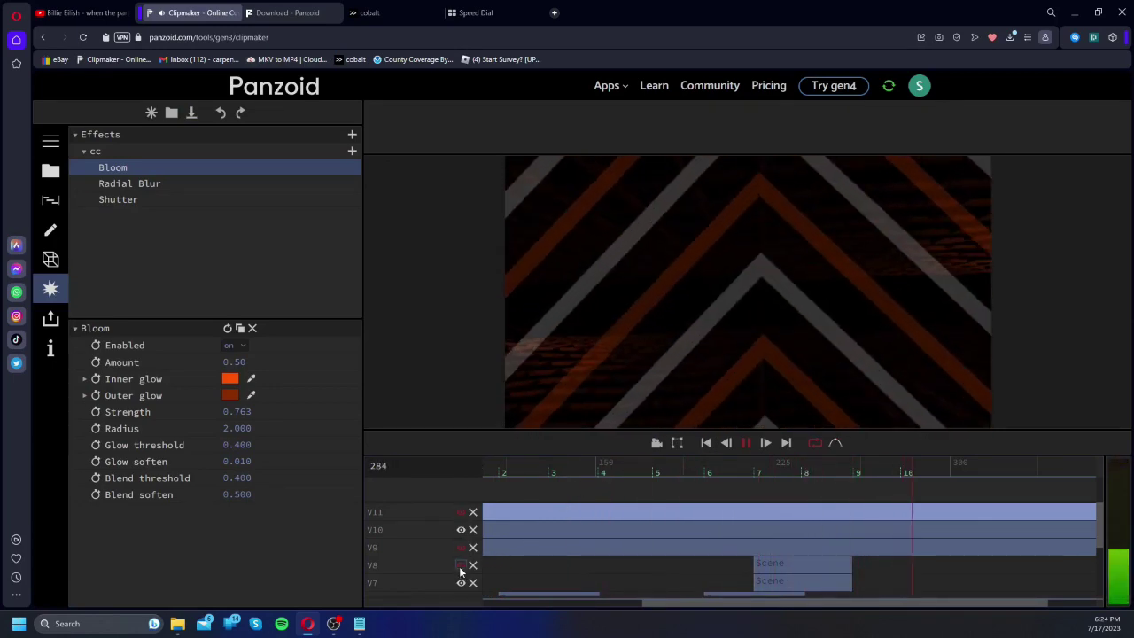
{"action": "left_click", "coordinate": [460, 582]}
{"action": "scroll", "coordinate": [459, 583], "scroll_direction": "down", "scroll_amount": 1}
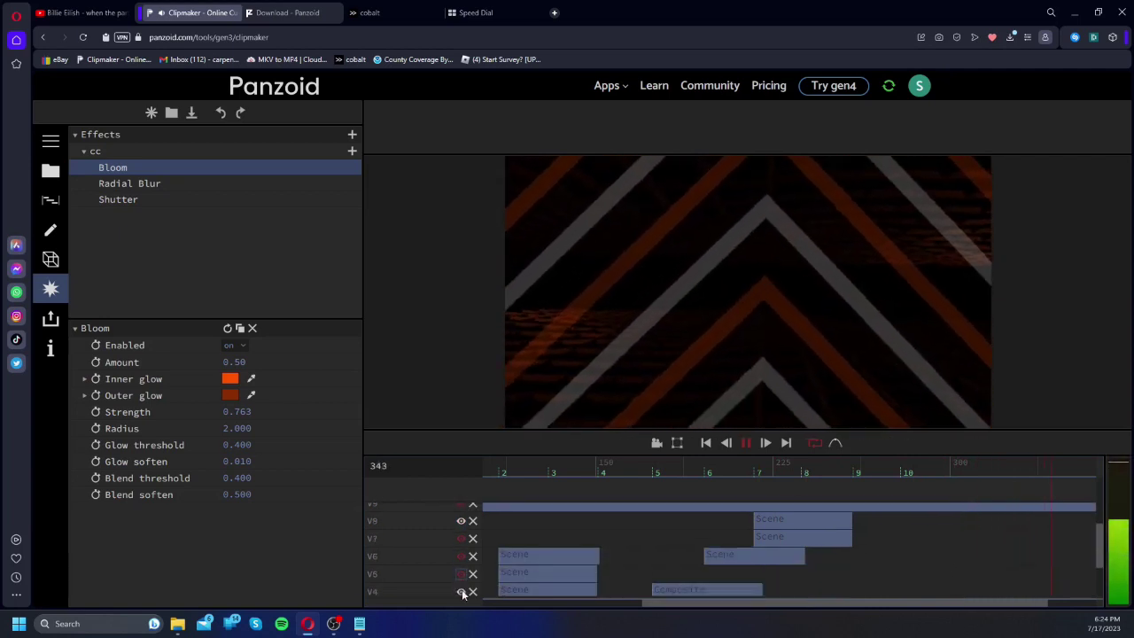
{"action": "scroll", "coordinate": [461, 589], "scroll_direction": "down", "scroll_amount": 3}
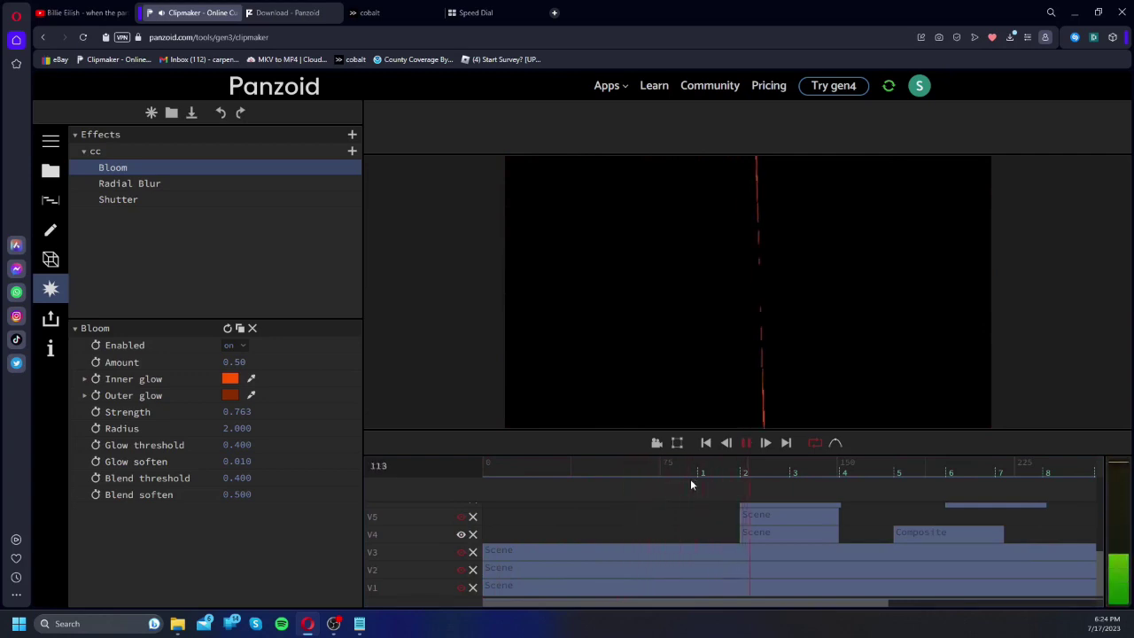
{"action": "scroll", "coordinate": [598, 542], "scroll_direction": "up", "scroll_amount": 2}
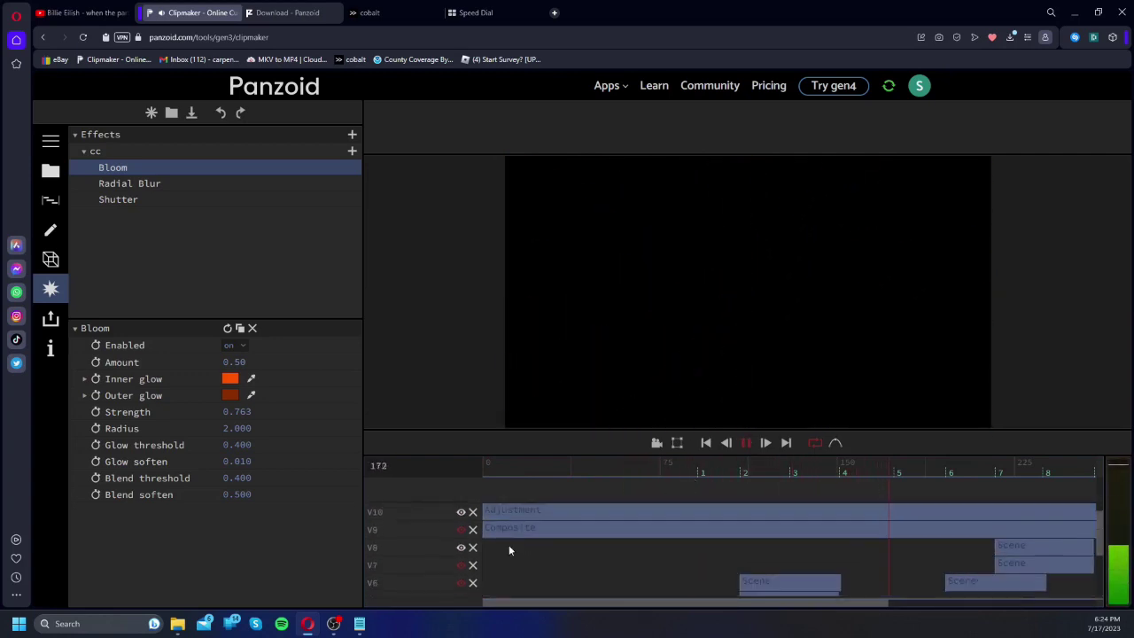
{"action": "scroll", "coordinate": [458, 558], "scroll_direction": "up", "scroll_amount": 3}
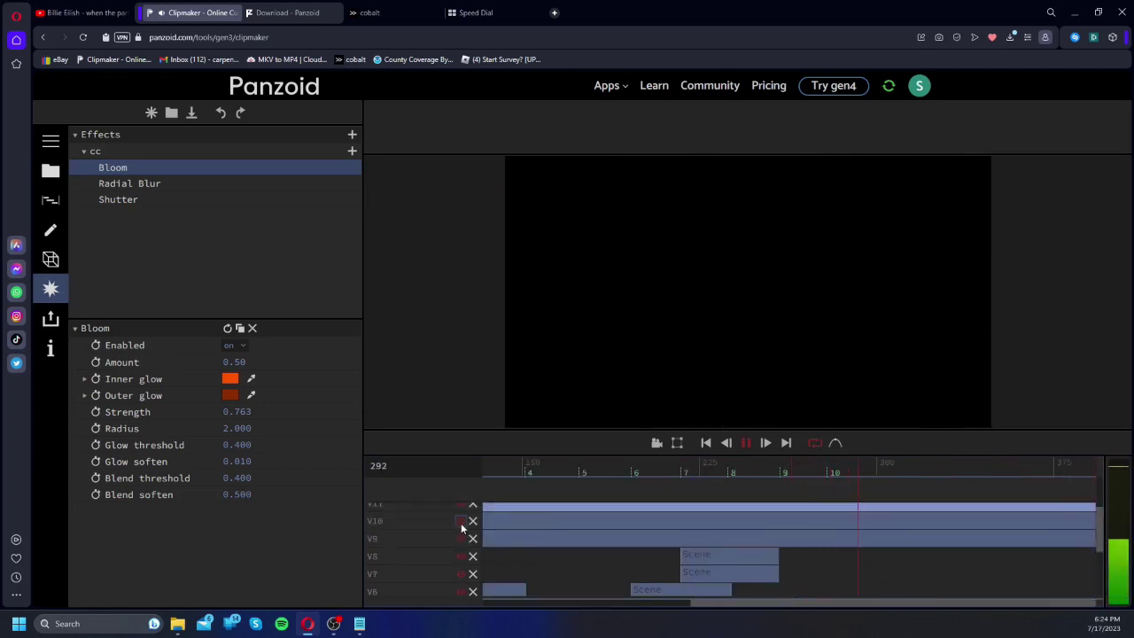
Step: Show tracks V9 and V10 alone and play the intro from just after beat 1 to past beat 10
{"action": "left_click_drag", "start_coordinate": [729, 610], "coordinate": [584, 622]}
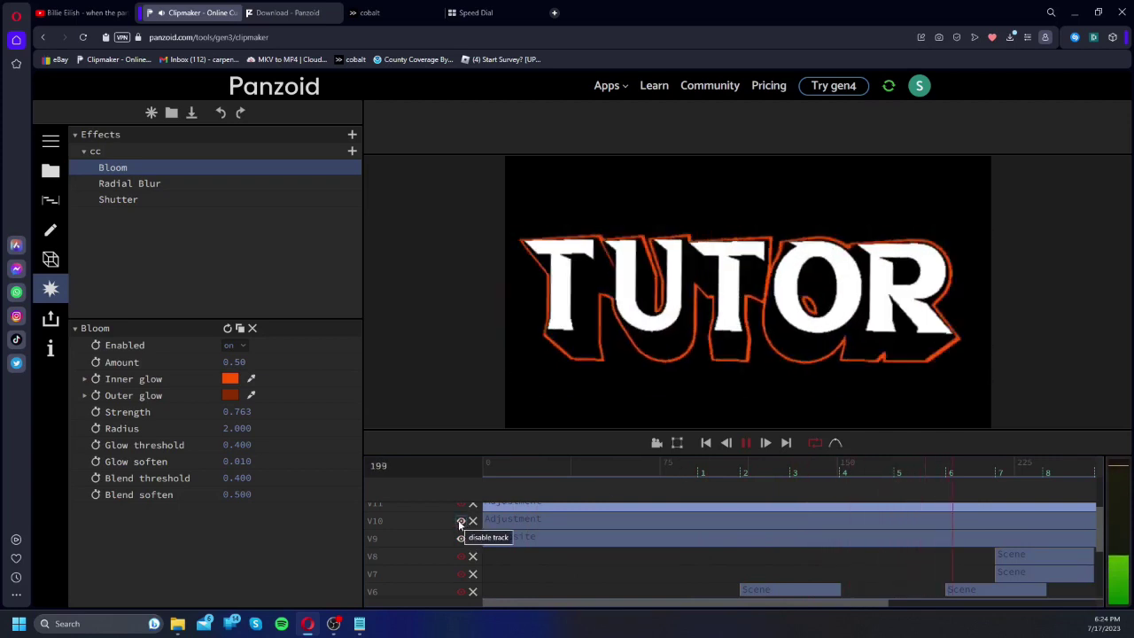
{"action": "left_click", "coordinate": [715, 465]}
{"action": "key", "text": "space"}
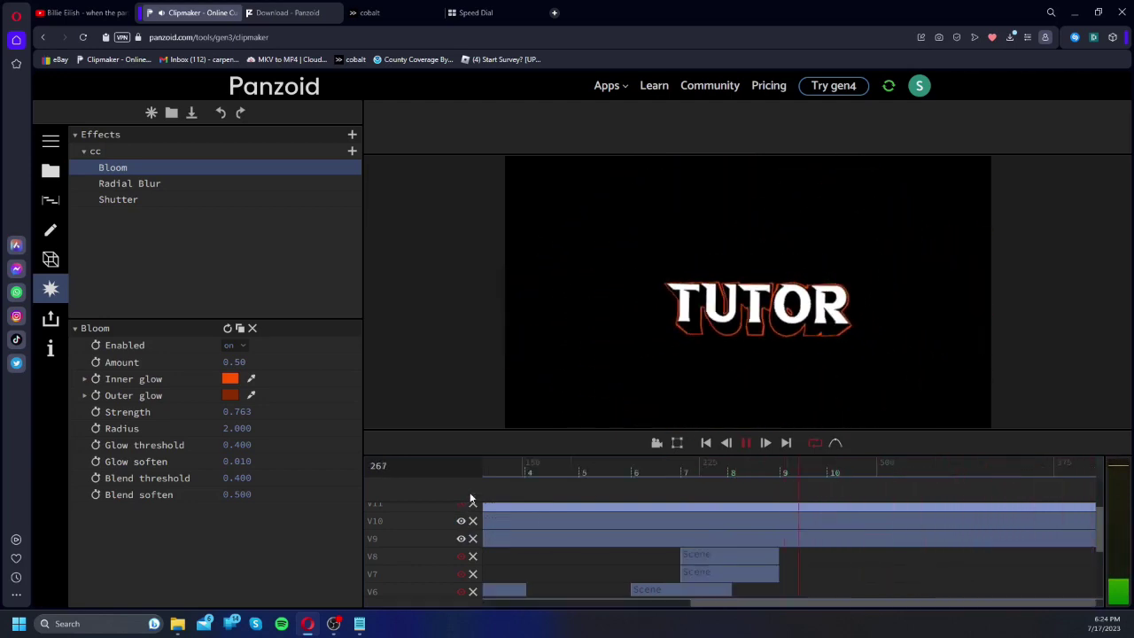
{"action": "key", "text": "space"}
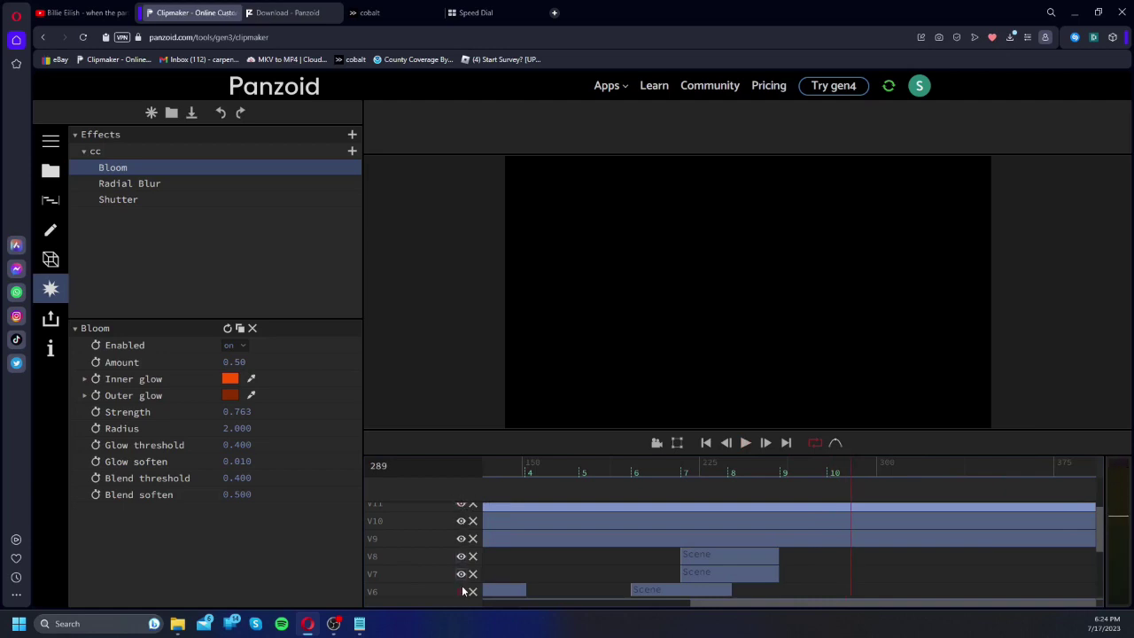
Step: Make all the remaining hidden video tracks visible again, down to V1
{"action": "scroll", "coordinate": [461, 585], "scroll_direction": "down", "scroll_amount": 4}
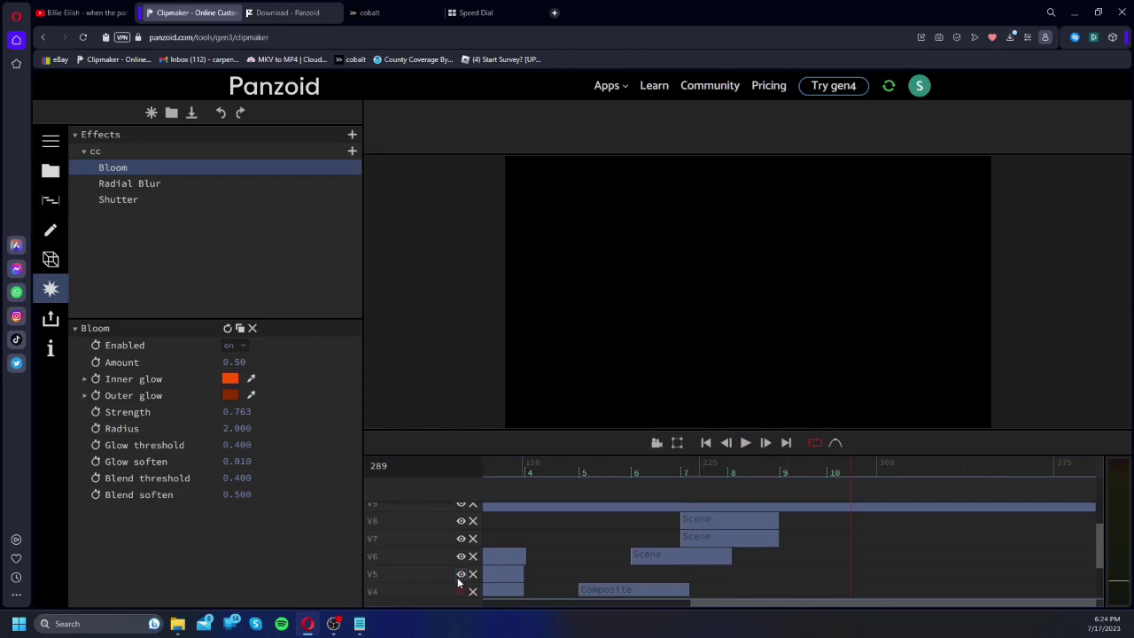
{"action": "left_click", "coordinate": [458, 569]}
{"action": "left_click", "coordinate": [461, 584]}
{"action": "scroll", "coordinate": [462, 584], "scroll_direction": "down", "scroll_amount": 1}
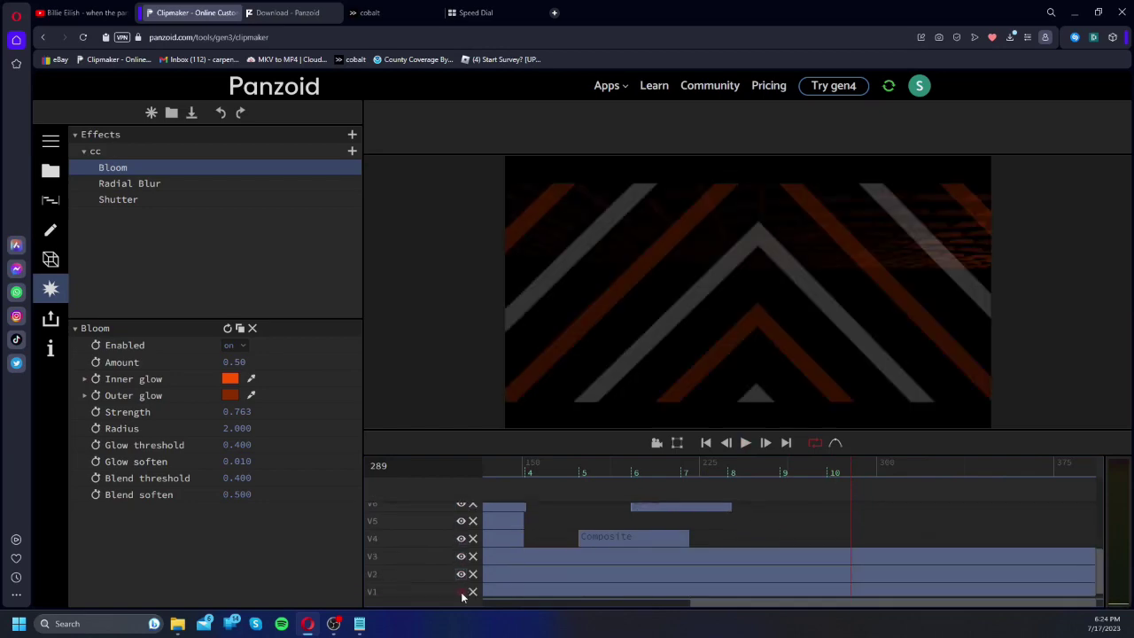
{"action": "scroll", "coordinate": [462, 585], "scroll_direction": "up", "scroll_amount": 6}
Step: Play the intro with every track visible, from around beat 4 and again from before beat 2, stopping near beat 5
{"action": "left_click_drag", "start_coordinate": [688, 477], "coordinate": [530, 461]}
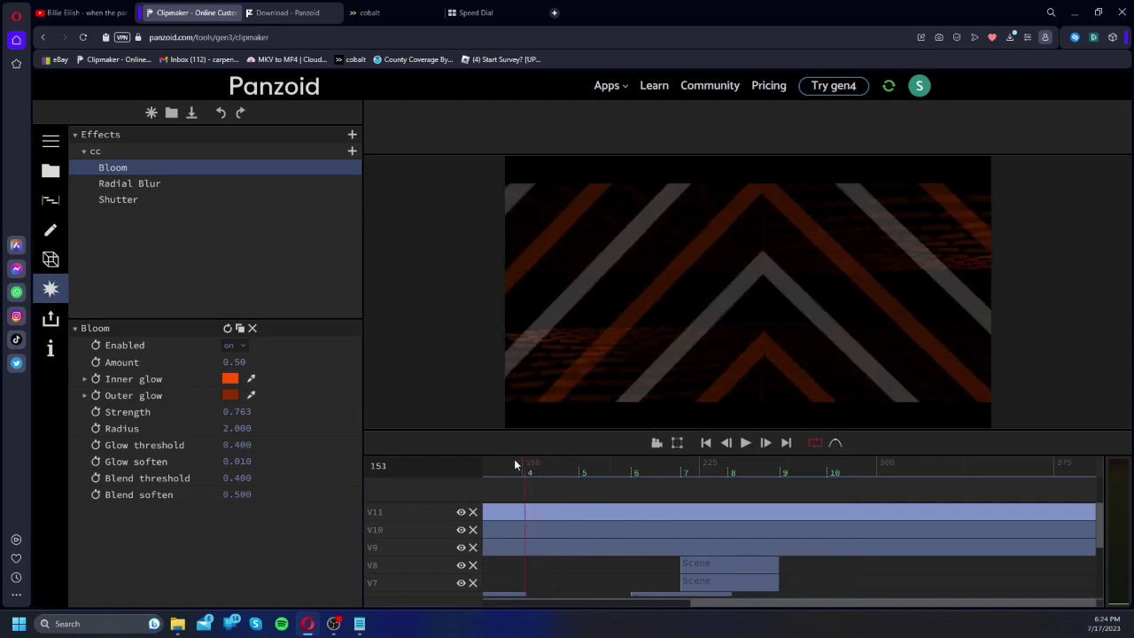
{"action": "key", "text": "space"}
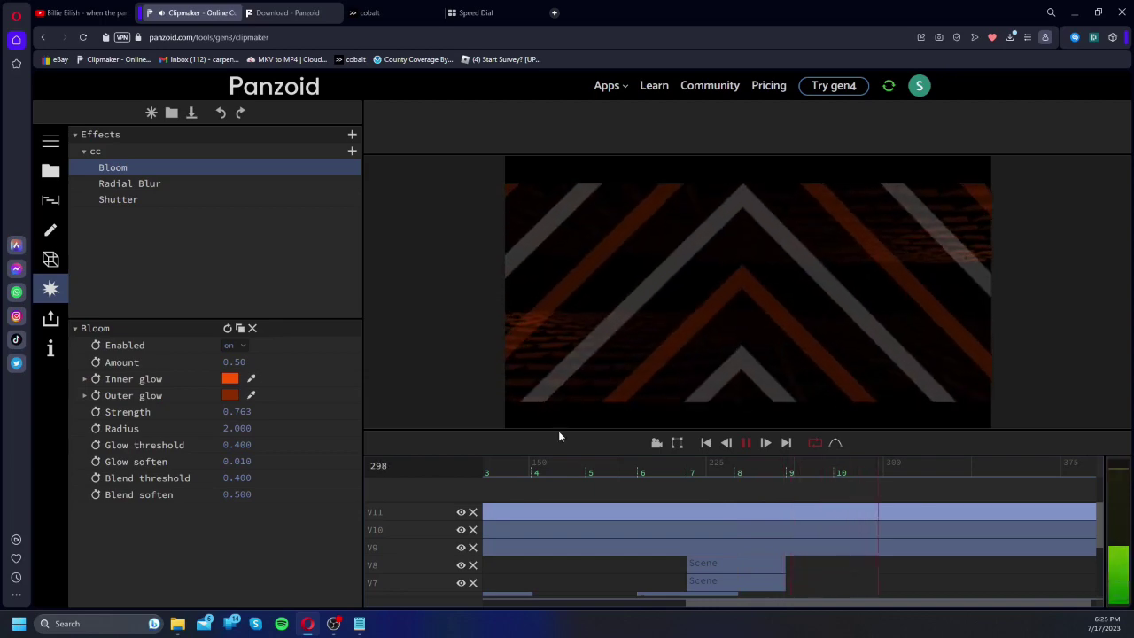
{"action": "left_click_drag", "start_coordinate": [574, 473], "coordinate": [464, 454]}
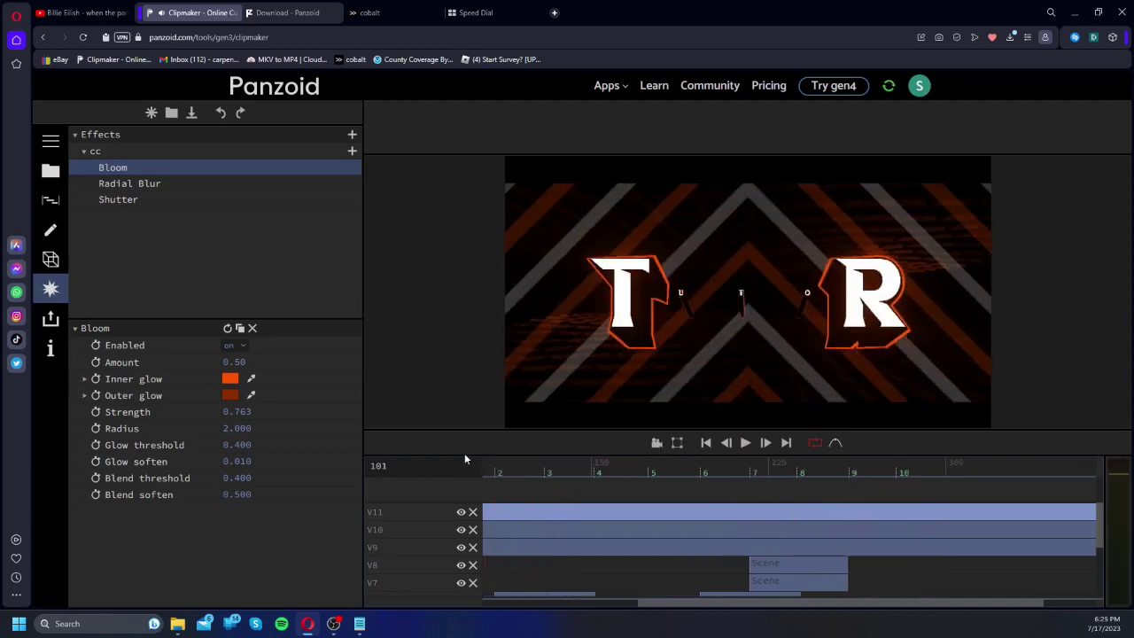
{"action": "key", "text": "space"}
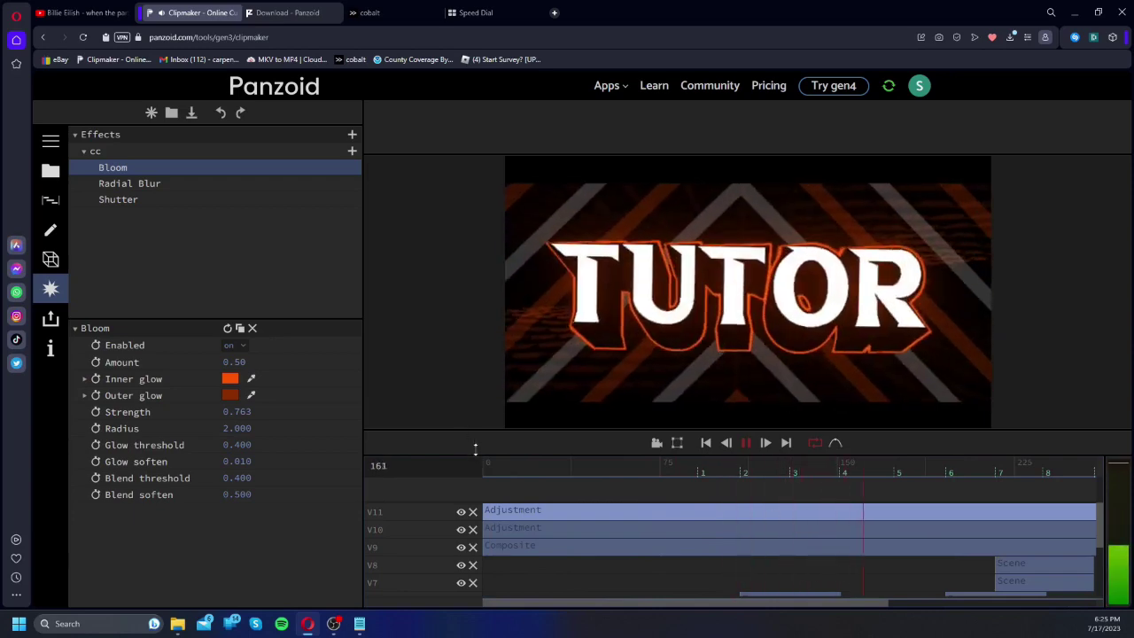
{"action": "key", "text": "space"}
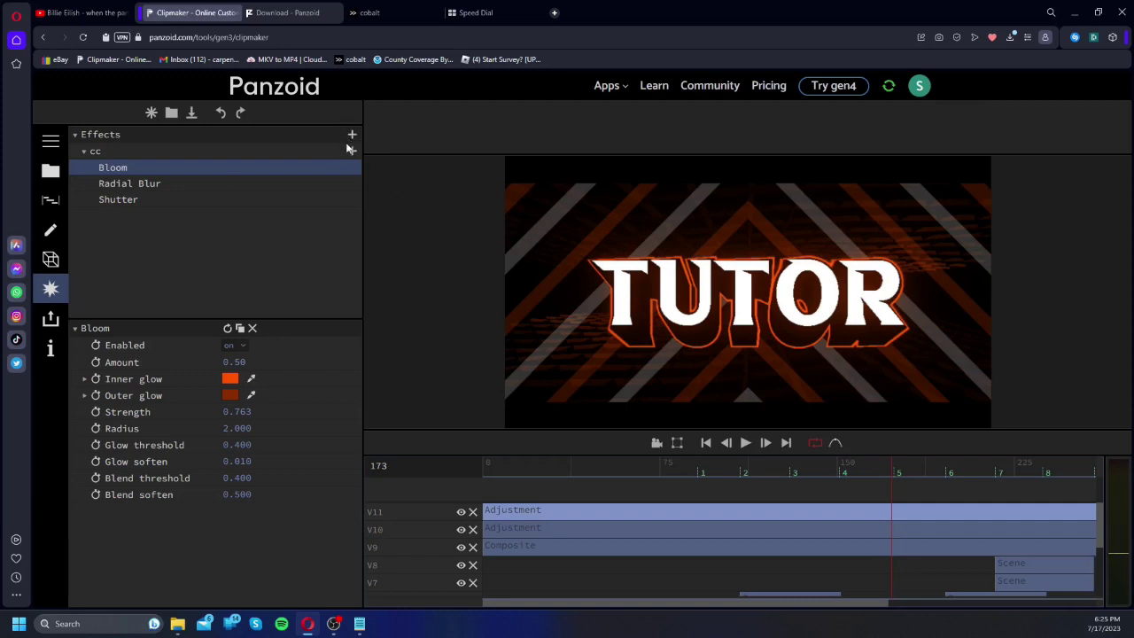
Step: Try a Transform effect on the adjustment clip with its camera rotation Y set to 12.65
{"action": "left_click", "coordinate": [351, 136]}
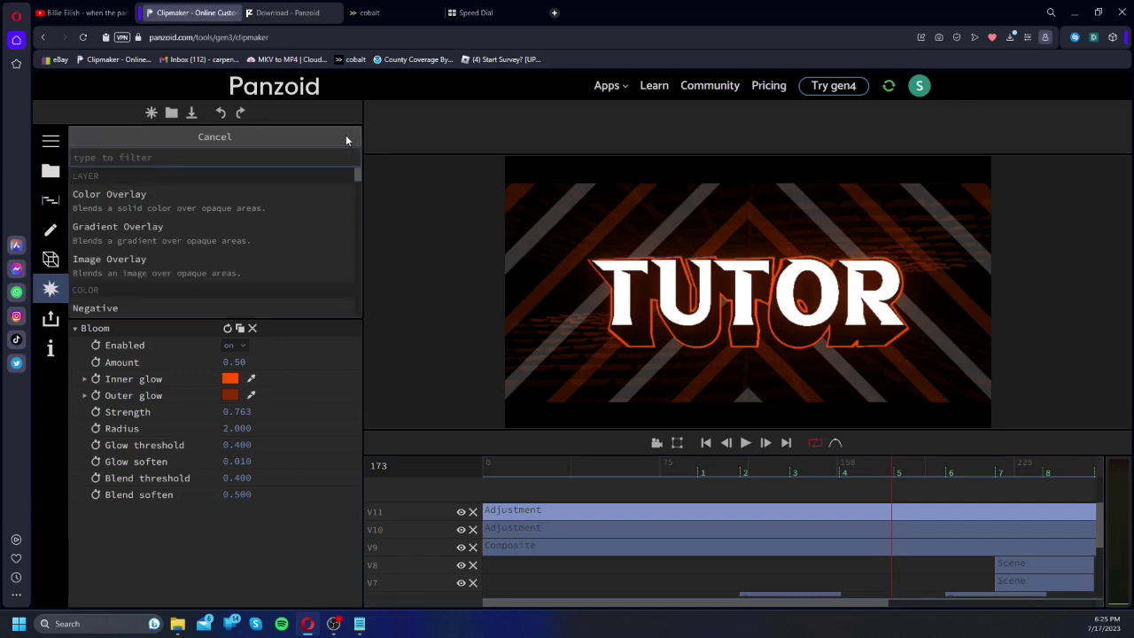
{"action": "type", "text": "tra"}
{"action": "key", "text": "Return"}
{"action": "left_click", "coordinate": [138, 217]}
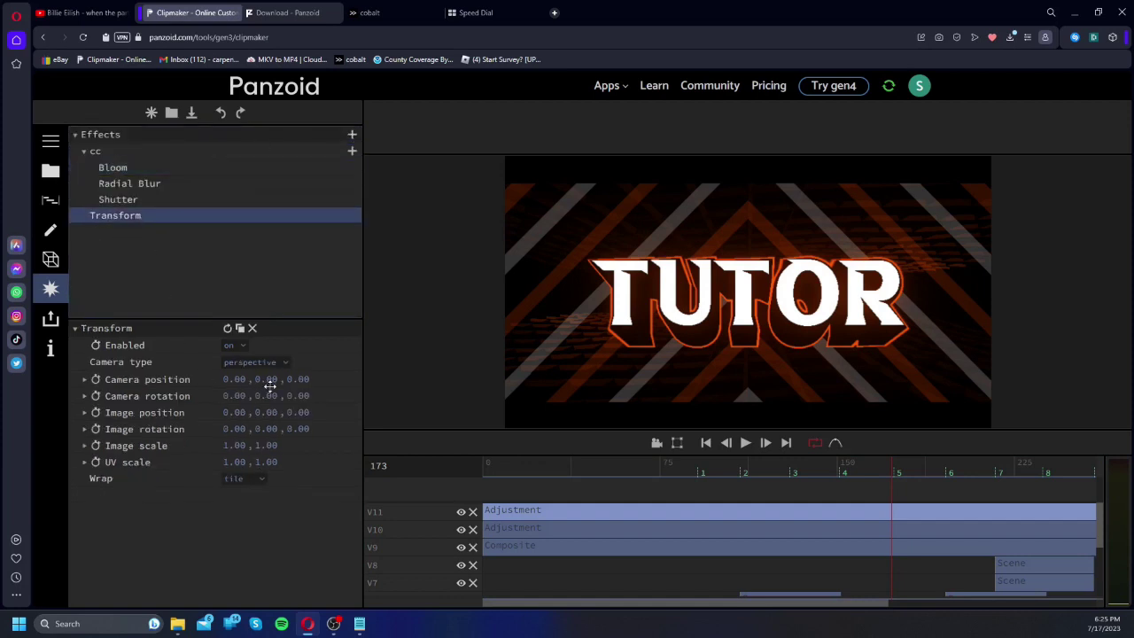
{"action": "left_click_drag", "start_coordinate": [269, 388], "coordinate": [864, 330]}
Step: Add a Duplicate effect to the cc effect group
{"action": "left_click", "coordinate": [352, 151]}
{"action": "type", "text": "dup"}
{"action": "key", "text": "Return"}
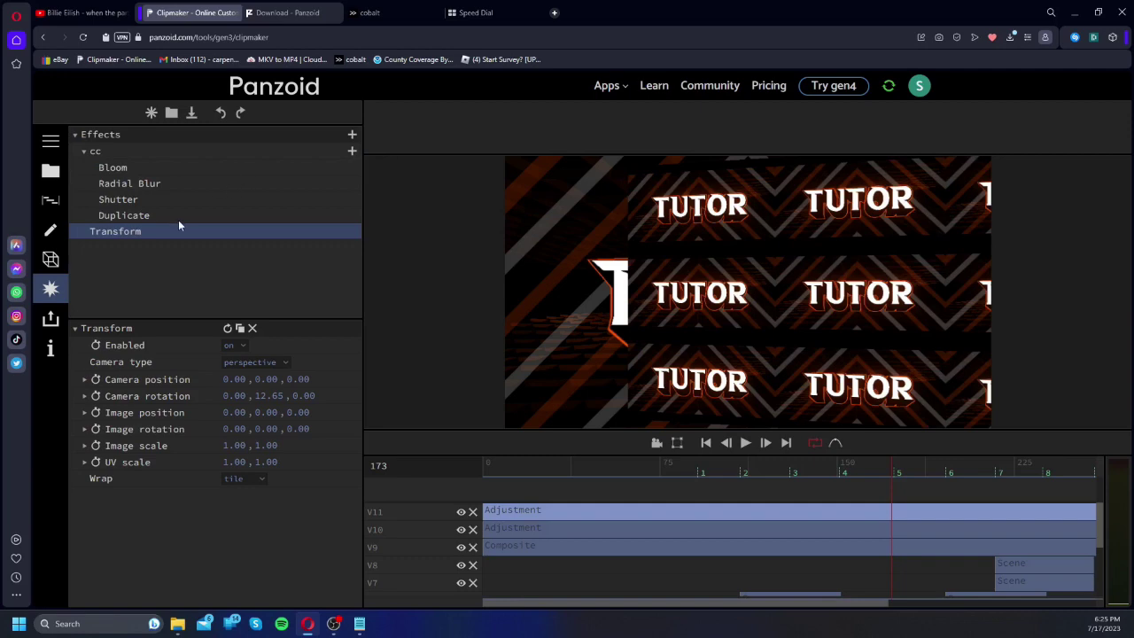
Step: Move the Transform effect into the cc group below Duplicate, then delete it
{"action": "mouse_move", "coordinate": [153, 229]}
{"action": "left_mouse_down"}
{"action": "mouse_move", "coordinate": [152, 216]}
{"action": "mouse_move", "coordinate": [136, 234]}
{"action": "left_mouse_up"}
{"action": "left_click", "coordinate": [143, 218]}
{"action": "left_click", "coordinate": [137, 219]}
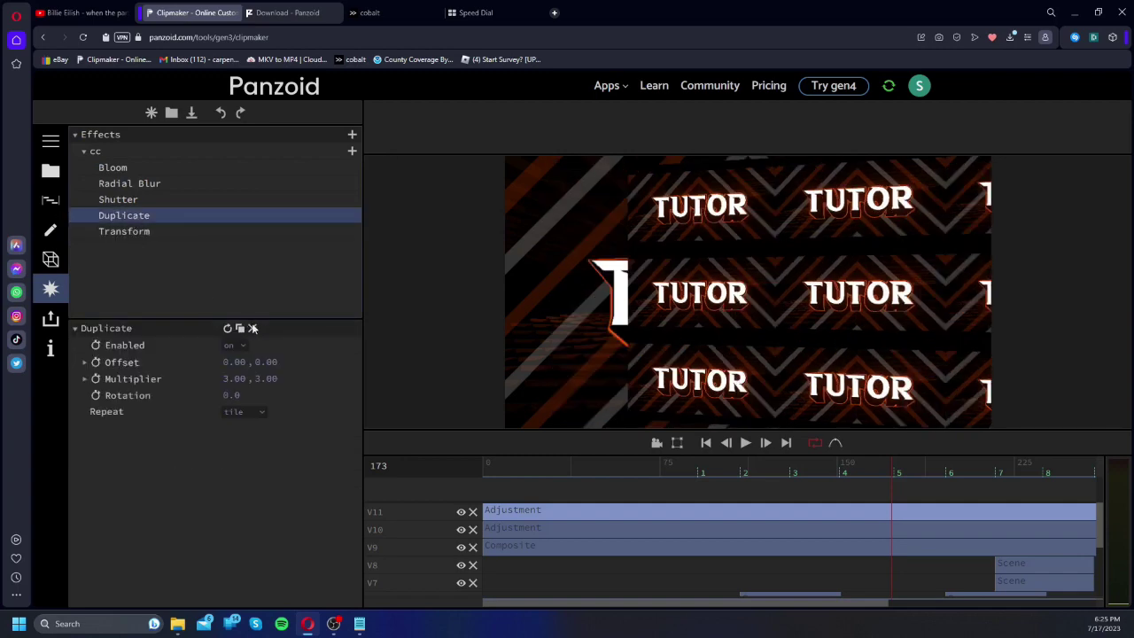
{"action": "left_click", "coordinate": [142, 231]}
{"action": "left_click", "coordinate": [252, 328]}
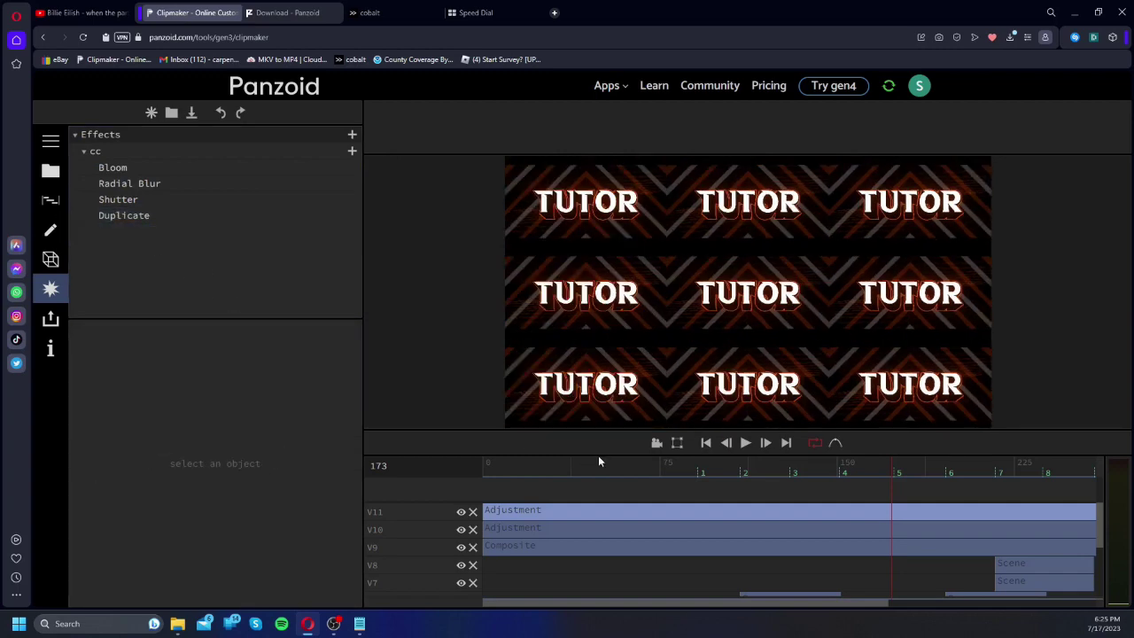
Step: Set the Duplicate effect's multiplier to 1.00, 1.00
{"action": "left_click", "coordinate": [115, 215]}
{"action": "mouse_move", "coordinate": [228, 379]}
{"action": "left_mouse_down"}
{"action": "mouse_move", "coordinate": [229, 416]}
{"action": "mouse_move", "coordinate": [228, 379]}
{"action": "left_mouse_up"}
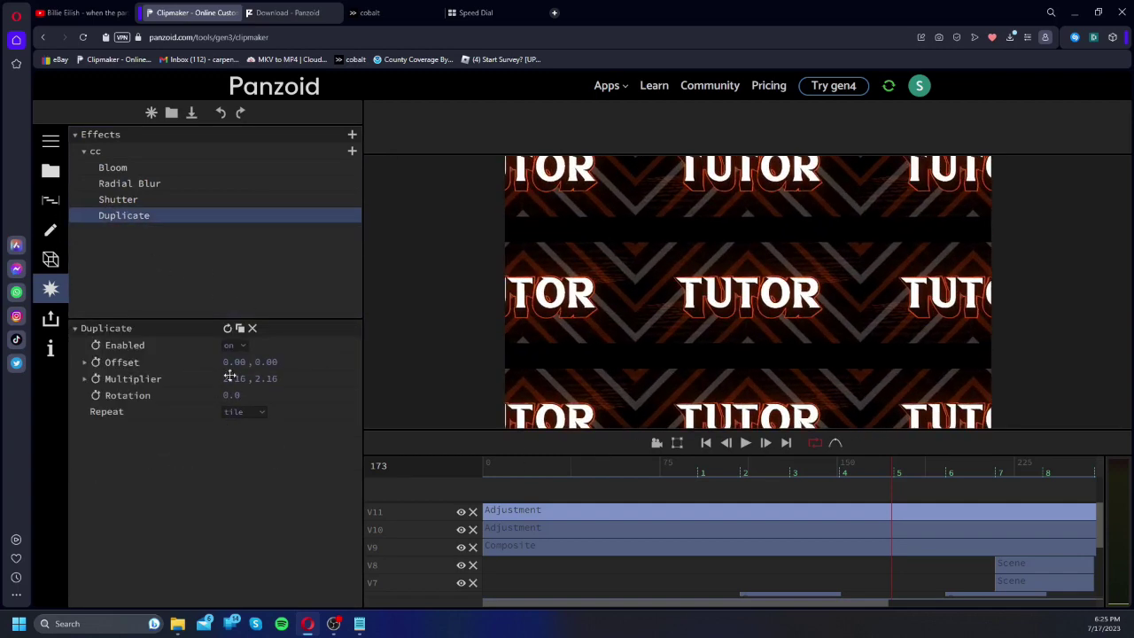
{"action": "key", "text": "Return"}
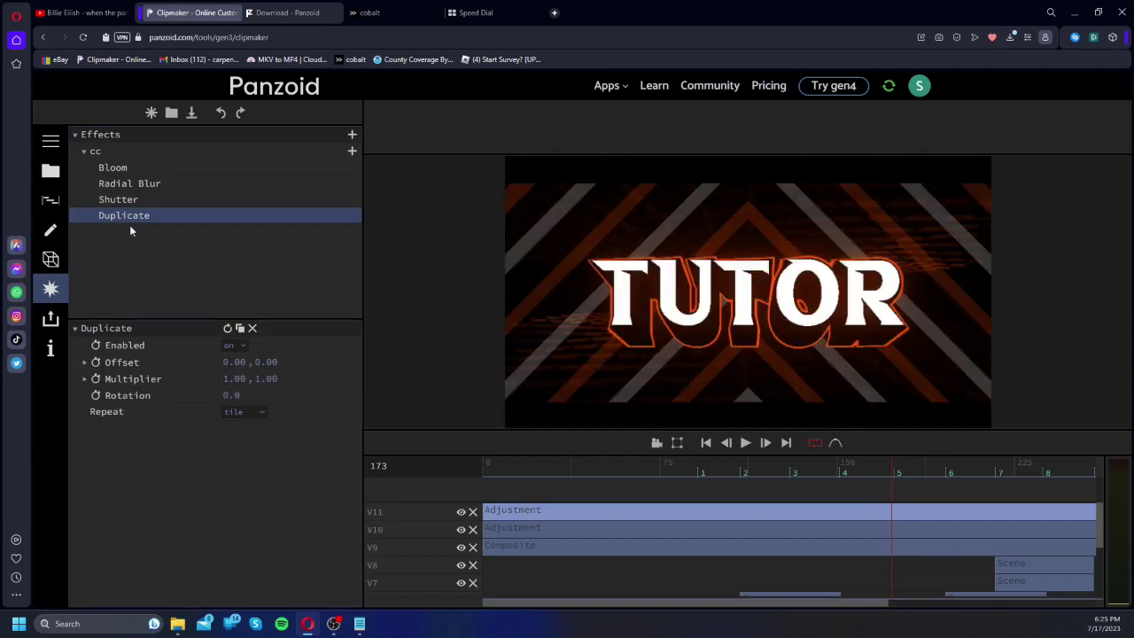
Step: Move Duplicate above Shutter, set its repeat mode to reflect, and test the multiplier before returning it to 1.00, 1.00
{"action": "left_click_drag", "start_coordinate": [128, 199], "coordinate": [134, 196]}
{"action": "left_click_drag", "start_coordinate": [226, 378], "coordinate": [233, 414]}
{"action": "left_click", "coordinate": [233, 414]}
{"action": "left_click", "coordinate": [240, 434]}
{"action": "left_click_drag", "start_coordinate": [240, 376], "coordinate": [219, 474]}
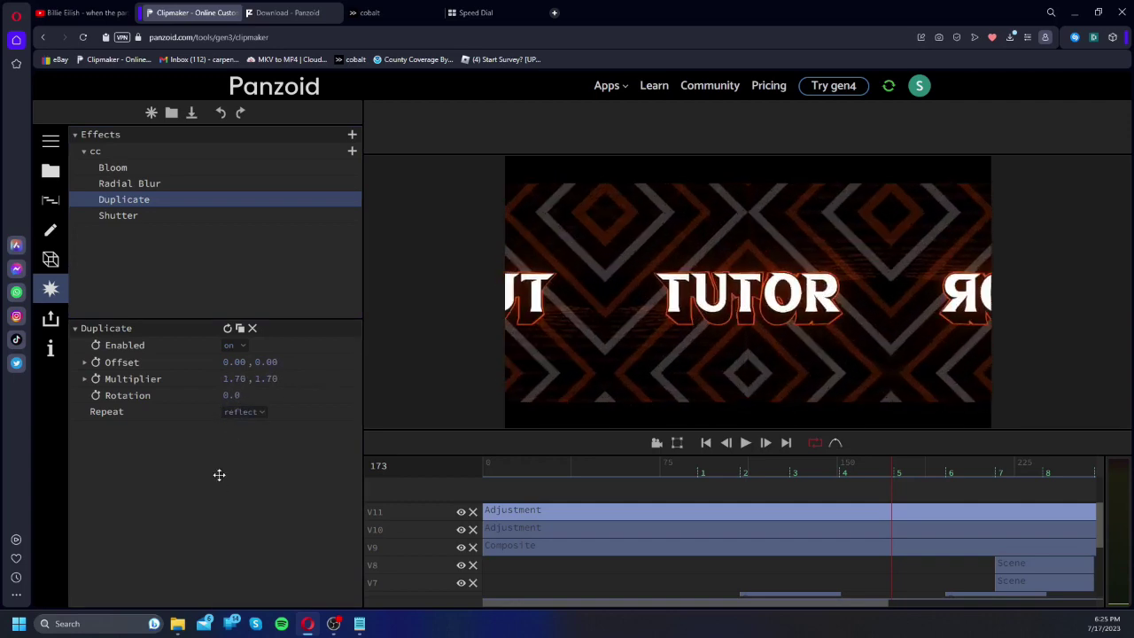
{"action": "key", "text": "Return"}
Step: Play up to beat 3 and start keyframing Duplicate's offset there at 0.00, 0.00
{"action": "left_click_drag", "start_coordinate": [708, 473], "coordinate": [652, 460]}
{"action": "key", "text": "space"}
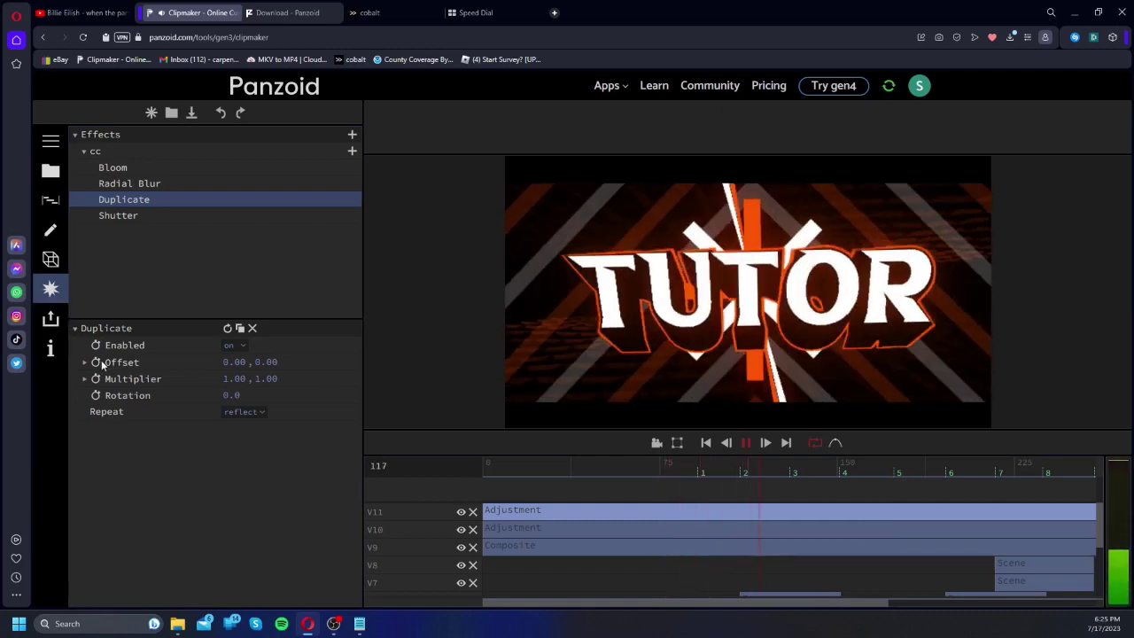
{"action": "key", "text": "space"}
{"action": "left_click", "coordinate": [790, 474]}
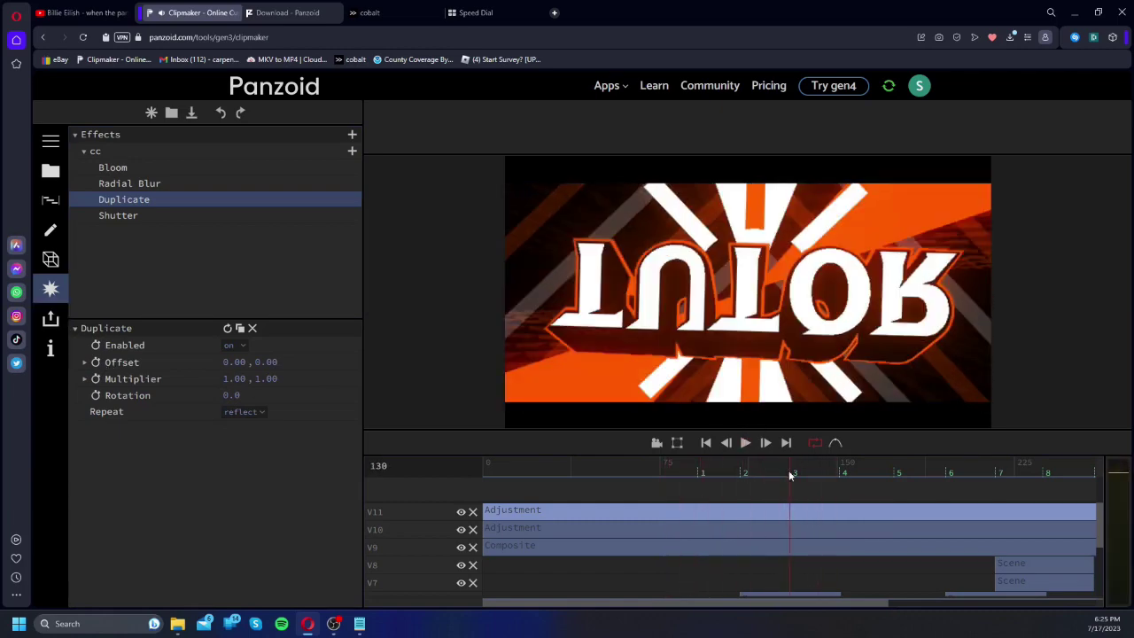
{"action": "left_click", "coordinate": [93, 364]}
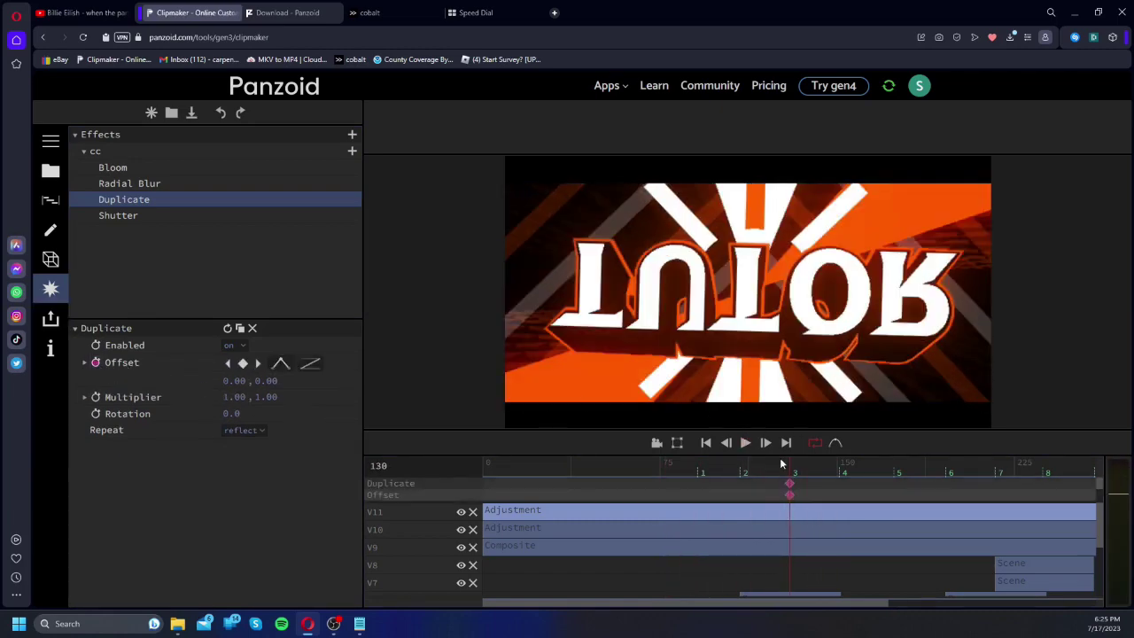
Step: Keyframe Duplicate's offset at beat 4 to 0.00, 1.00 with a non-linear easing and preview the move from before beat 3
{"action": "left_click", "coordinate": [839, 475]}
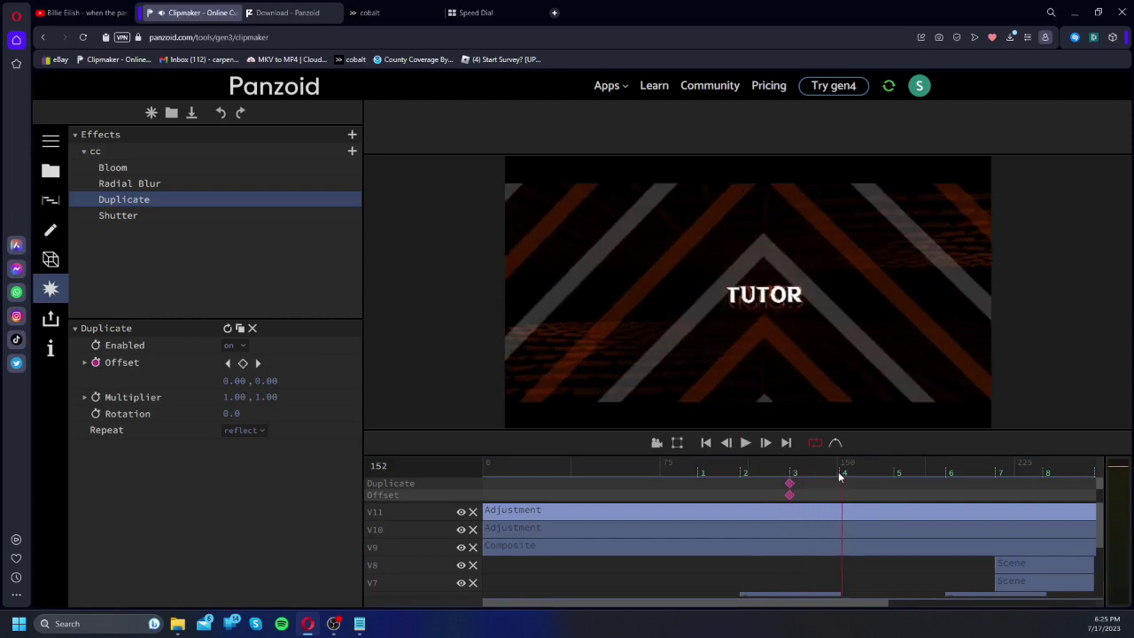
{"action": "left_click", "coordinate": [839, 476]}
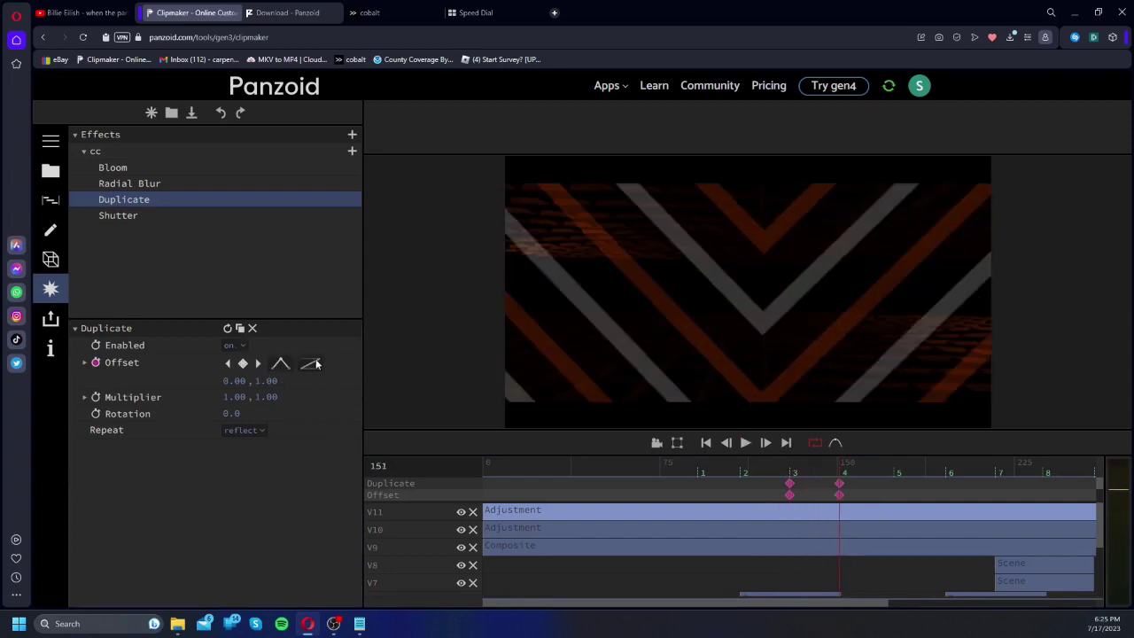
{"action": "left_click", "coordinate": [312, 364]}
{"action": "scroll", "coordinate": [336, 443], "scroll_direction": "down", "scroll_amount": 5}
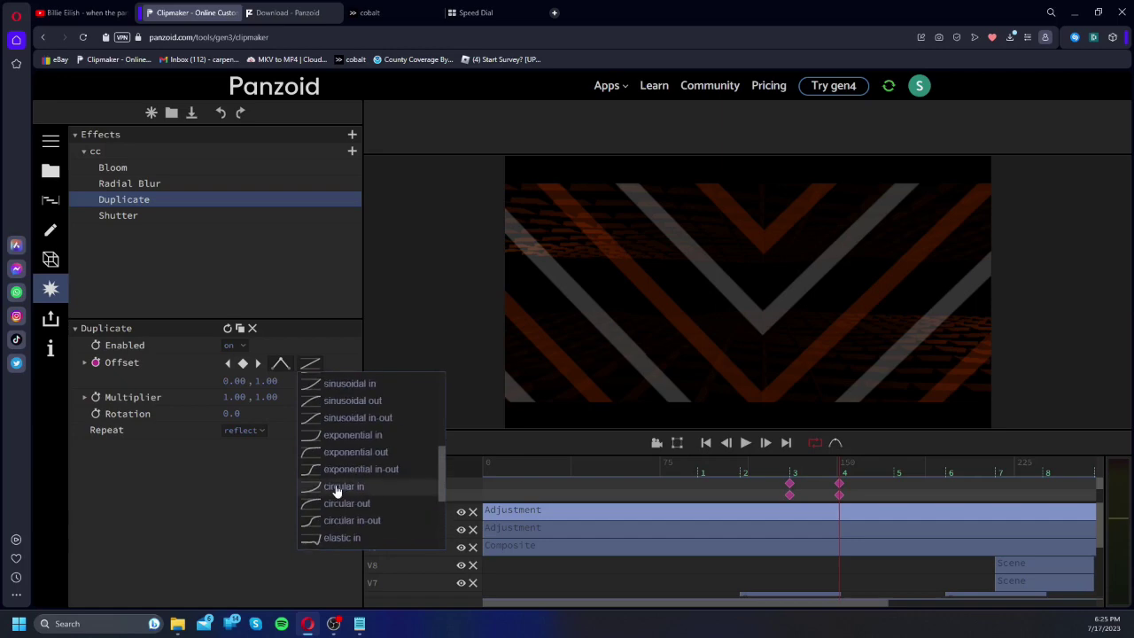
{"action": "left_click", "coordinate": [337, 488]}
{"action": "left_click", "coordinate": [783, 476]}
{"action": "key", "text": "space"}
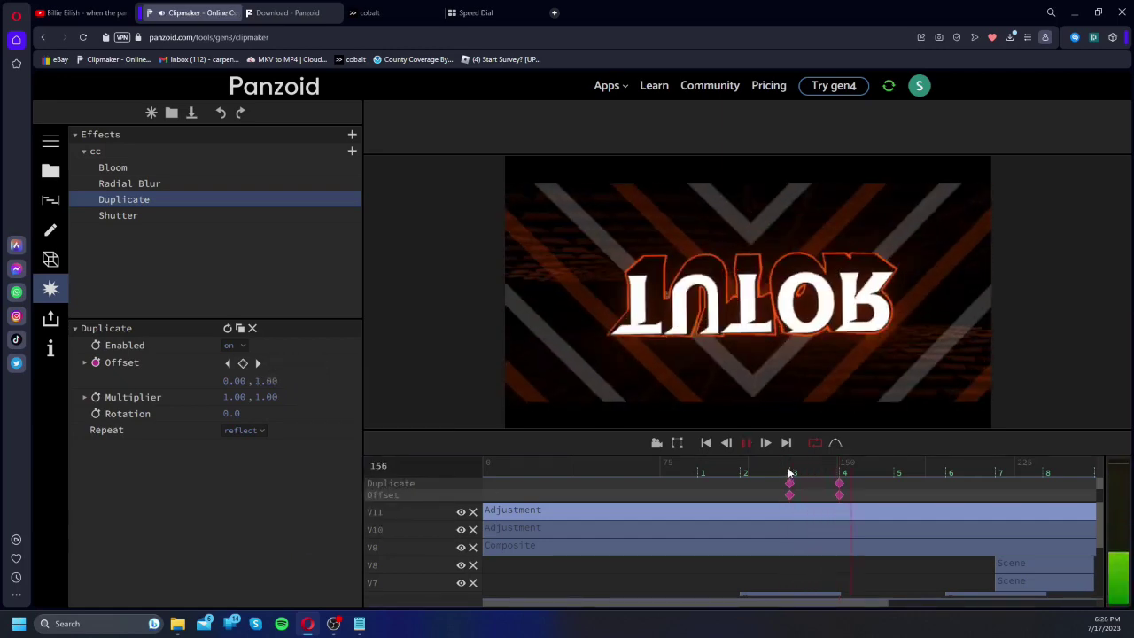
{"action": "key", "text": "space"}
Step: Keyframe Duplicate's offset at beat 5 to 0.00, 2.00 with a non-linear easing and preview both moves from before beat 3
{"action": "left_click", "coordinate": [893, 469]}
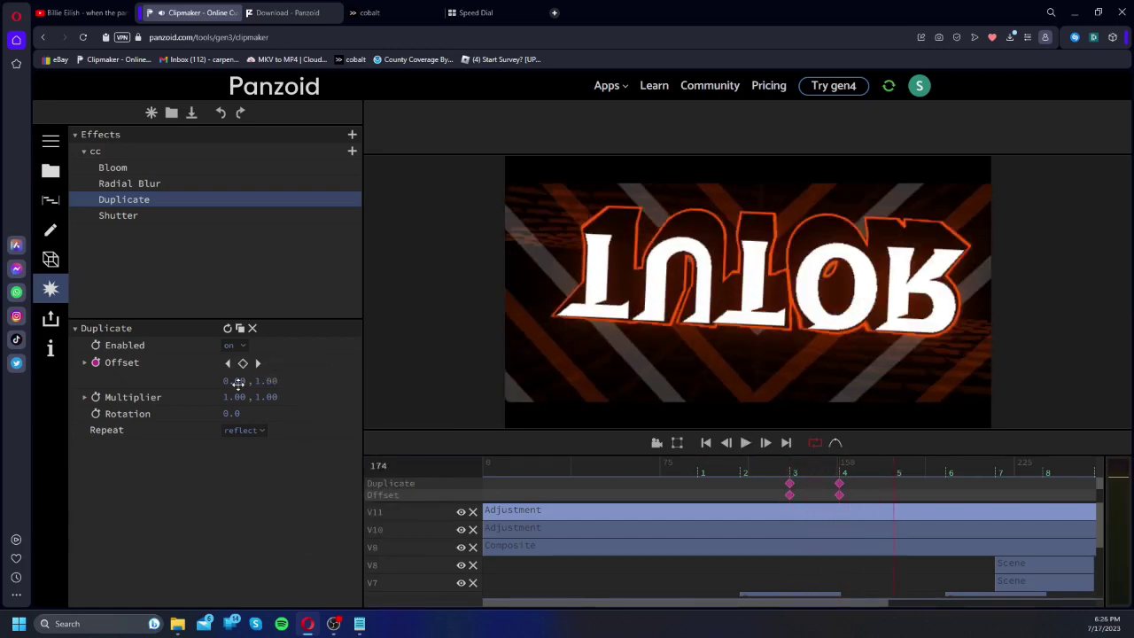
{"action": "left_click", "coordinate": [310, 363]}
{"action": "scroll", "coordinate": [330, 465], "scroll_direction": "down", "scroll_amount": 5}
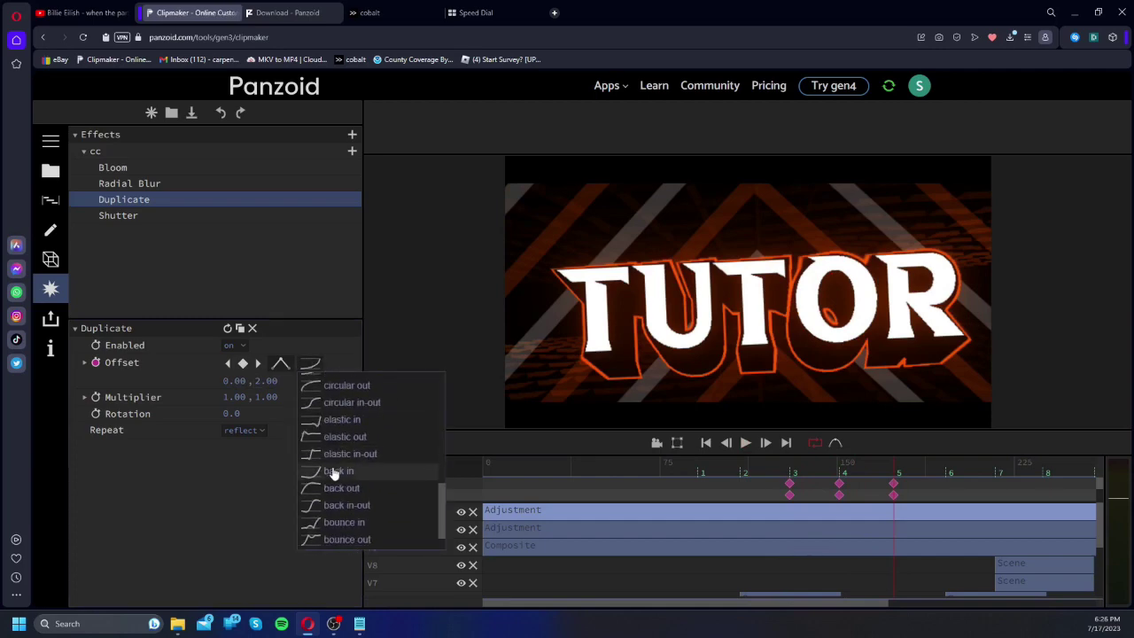
{"action": "left_click", "coordinate": [328, 448]}
{"action": "left_click", "coordinate": [781, 471]}
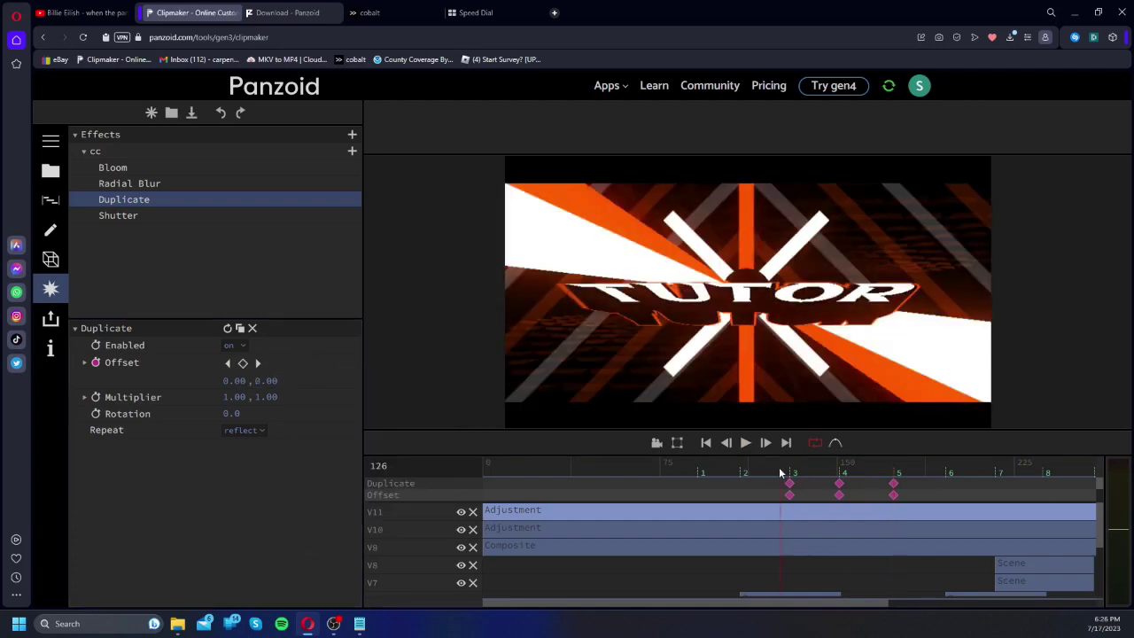
{"action": "key", "text": "space"}
{"action": "key", "text": "space"}
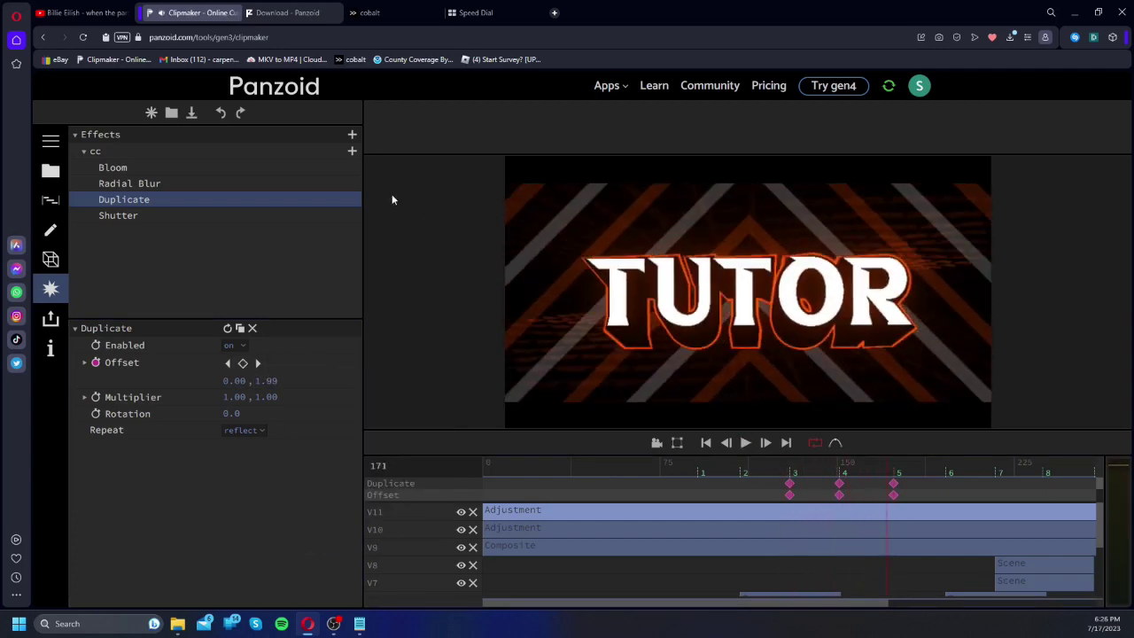
Step: Start keyframing Duplicate's rotation at 0.0 on beat 4 and set it to 180.0 on beat 5
{"action": "left_click_drag", "start_coordinate": [847, 473], "coordinate": [839, 473]}
{"action": "left_click", "coordinate": [95, 415]}
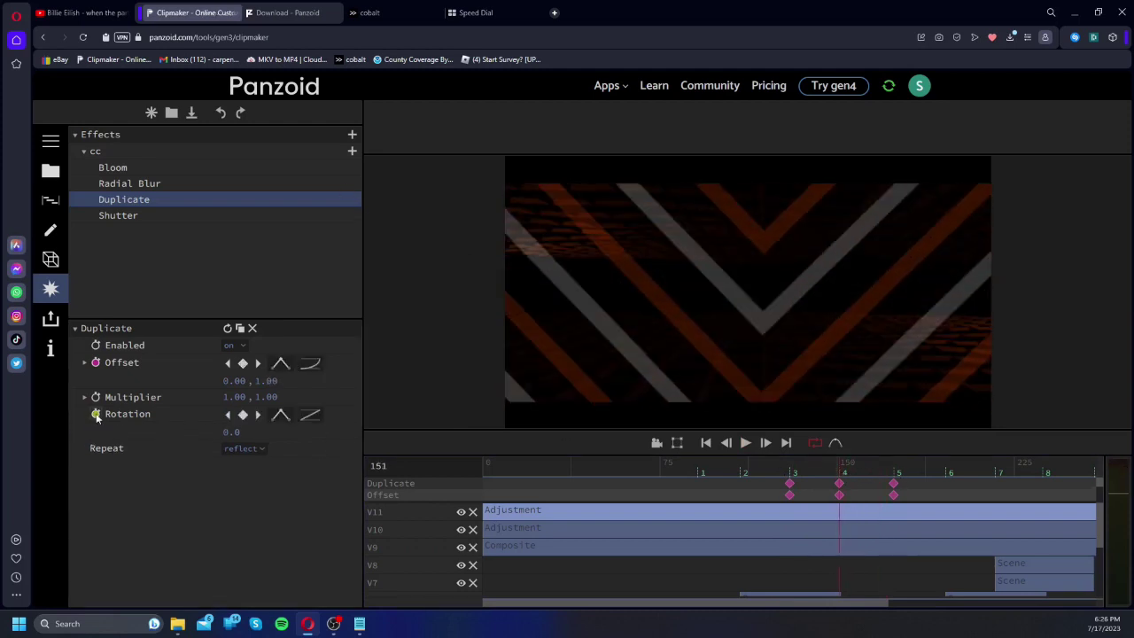
{"action": "left_click", "coordinate": [894, 471]}
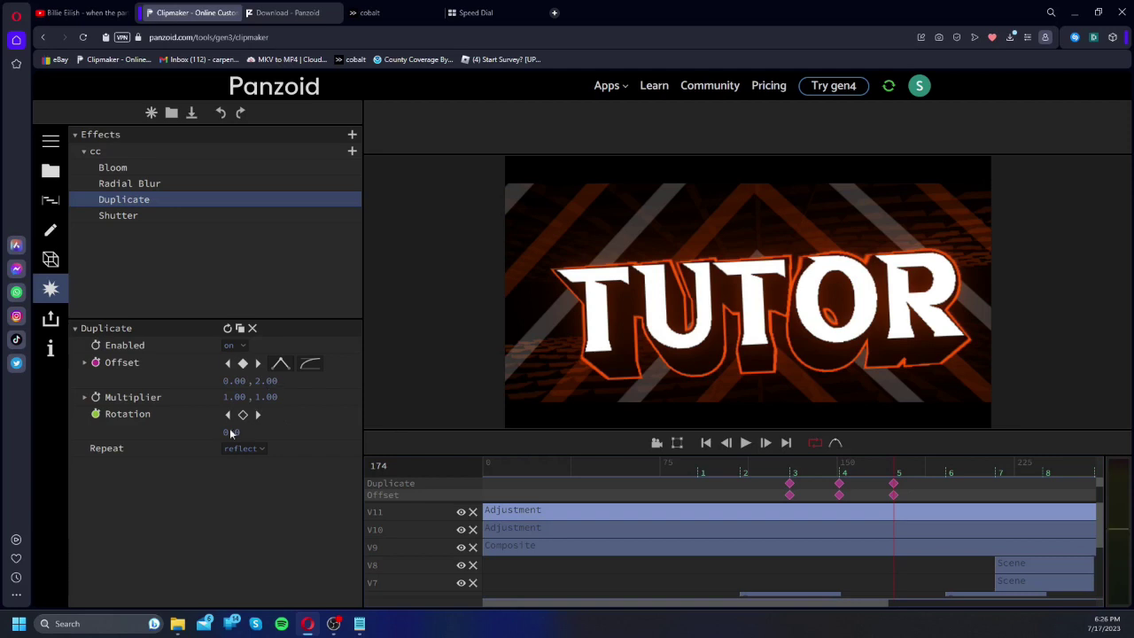
{"action": "type", "text": "1809"}
{"action": "key", "text": "Return"}
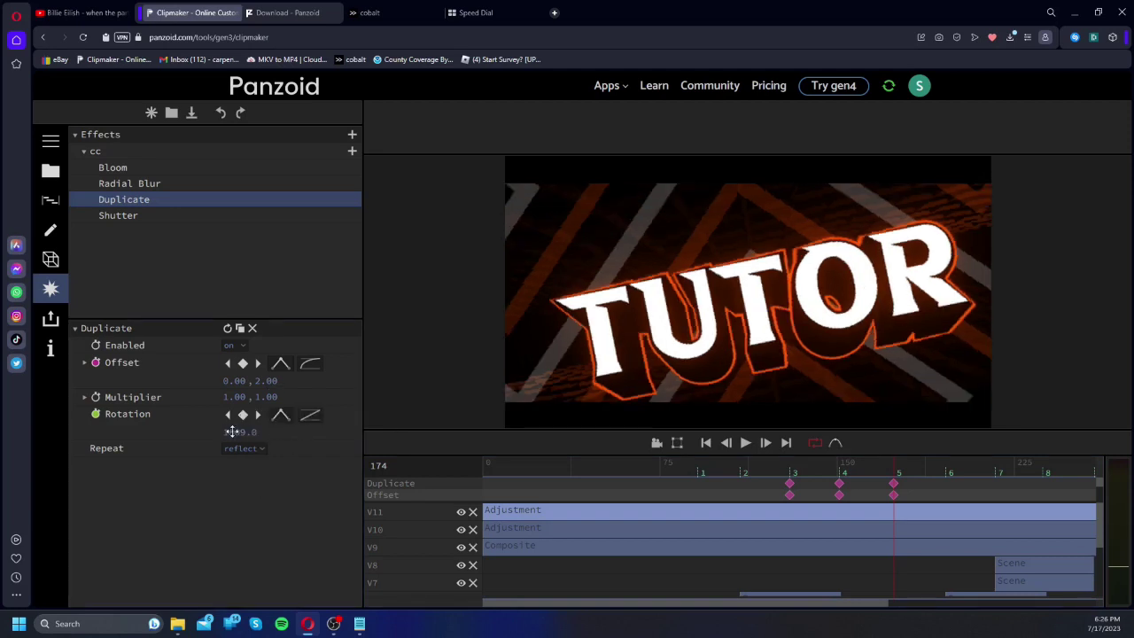
{"action": "key", "text": "Return"}
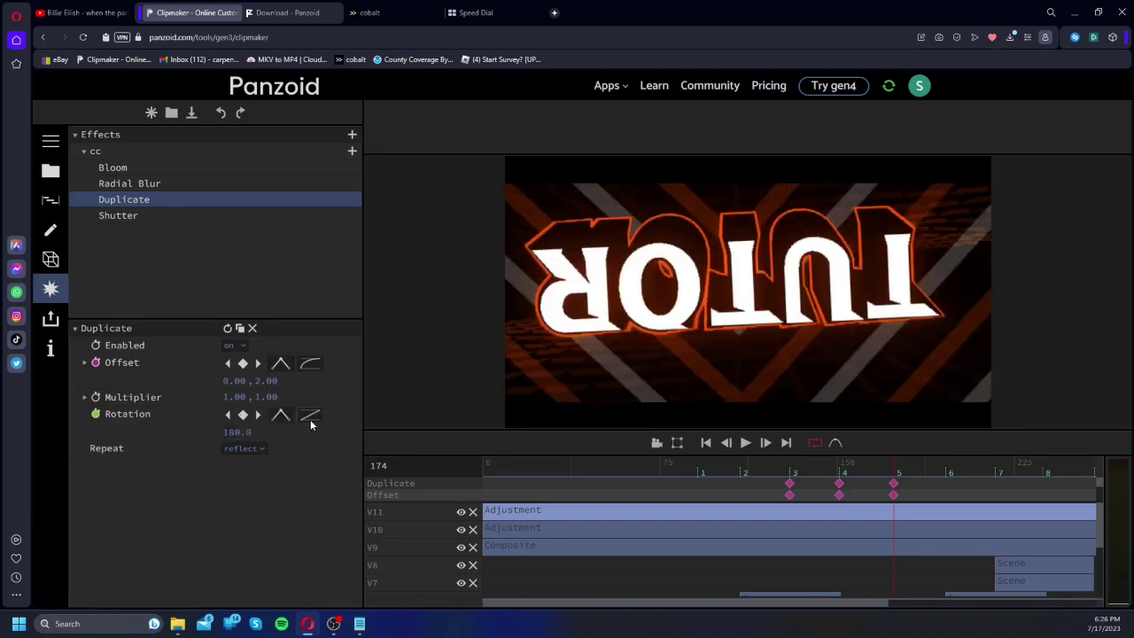
Step: Give the beat 5 rotation keyframe a circular in easing and preview the animation from around beat 3
{"action": "left_click", "coordinate": [309, 414]}
{"action": "scroll", "coordinate": [337, 458], "scroll_direction": "up", "scroll_amount": 1}
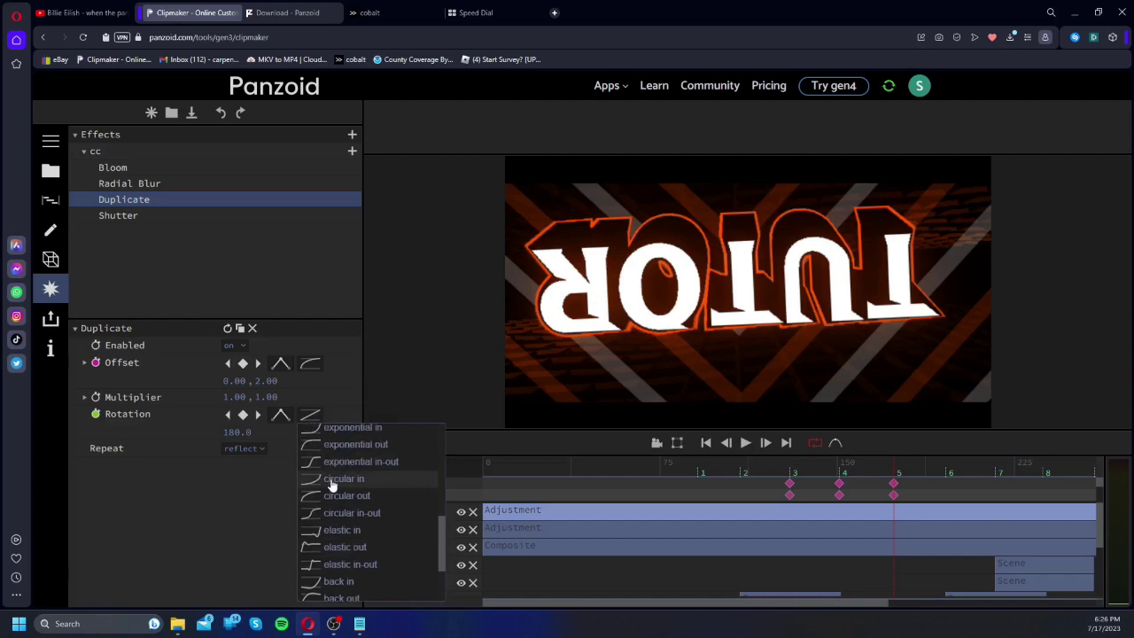
{"action": "left_click", "coordinate": [333, 495]}
{"action": "left_click", "coordinate": [786, 467]}
{"action": "key", "text": "space"}
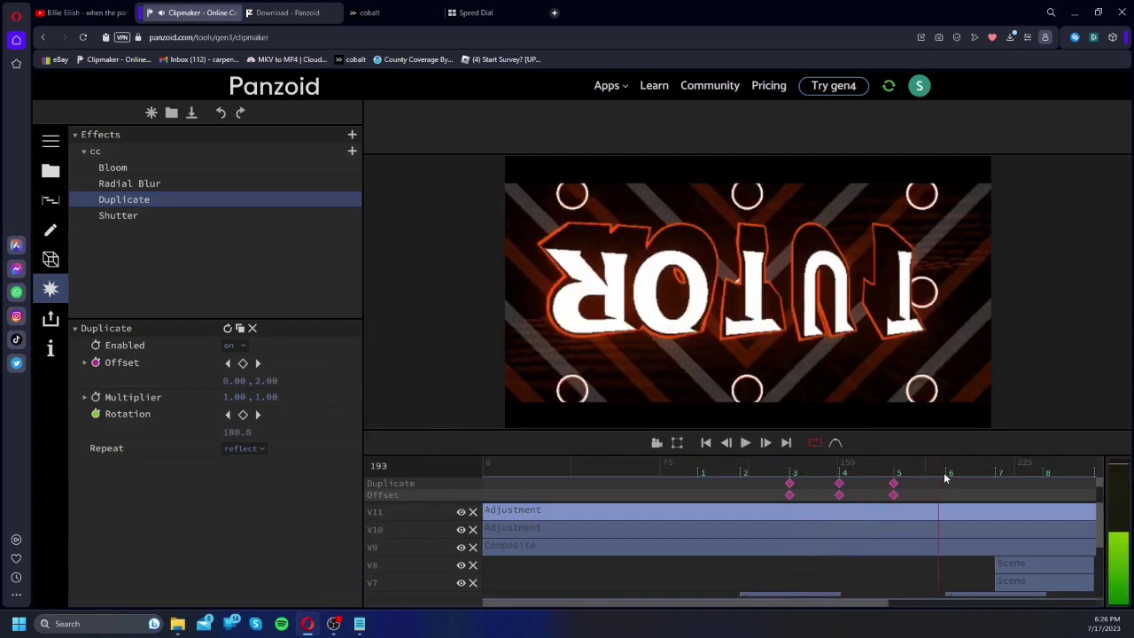
Step: Keyframe Duplicate's rotation at beat 6 to 360.0 with a circular out easing
{"action": "key", "text": "space"}
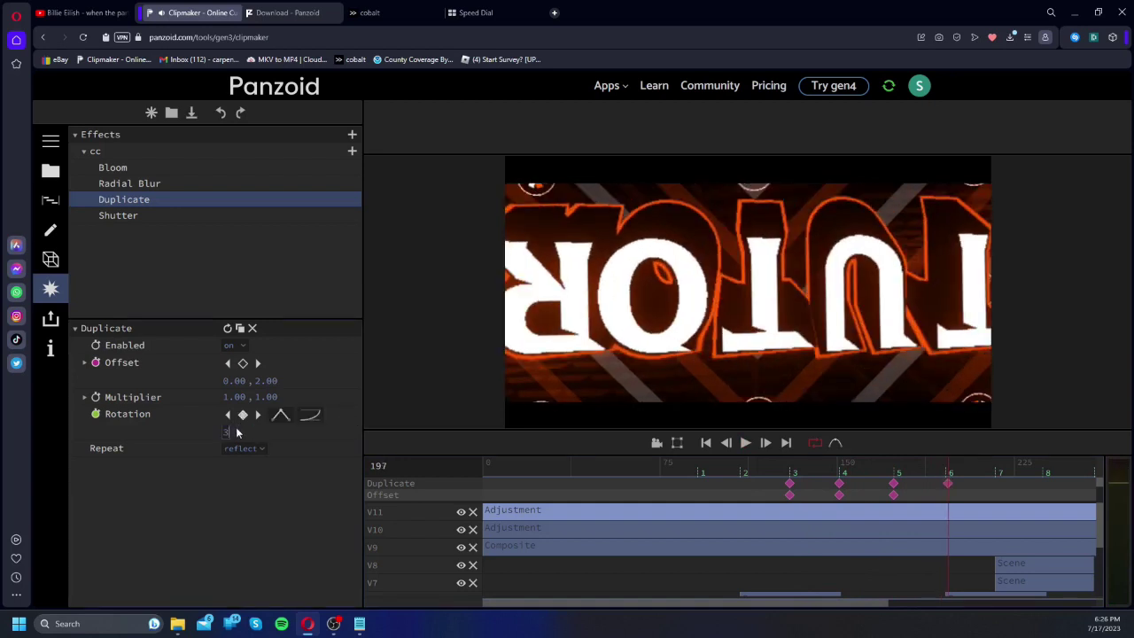
{"action": "left_click", "coordinate": [310, 414]}
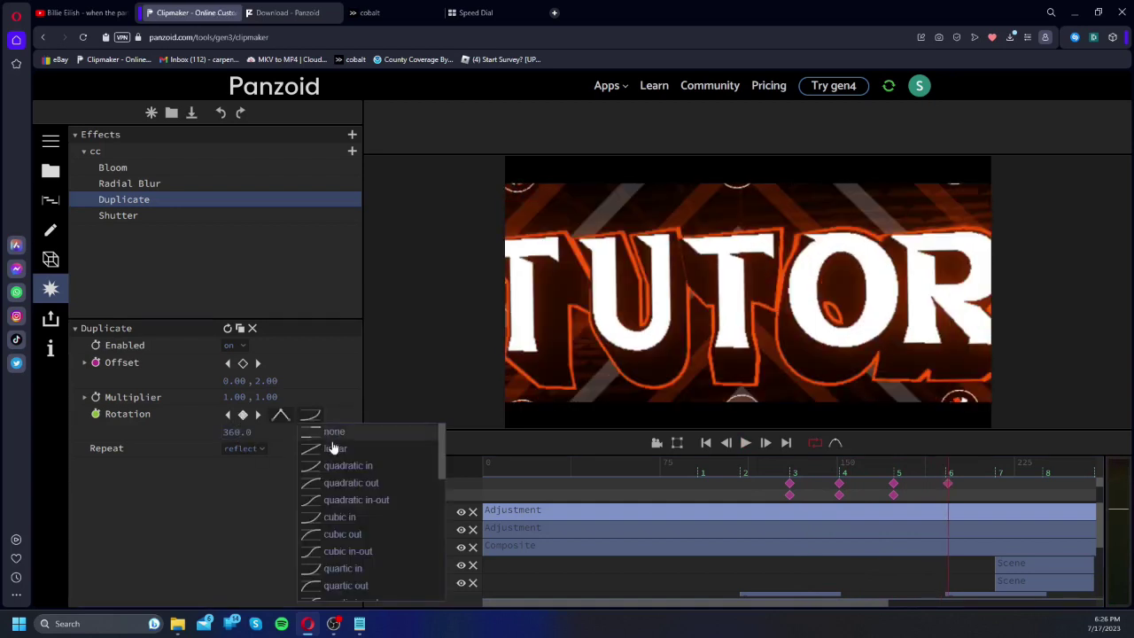
{"action": "scroll", "coordinate": [343, 505], "scroll_direction": "down", "scroll_amount": 5}
{"action": "left_click", "coordinate": [315, 437]}
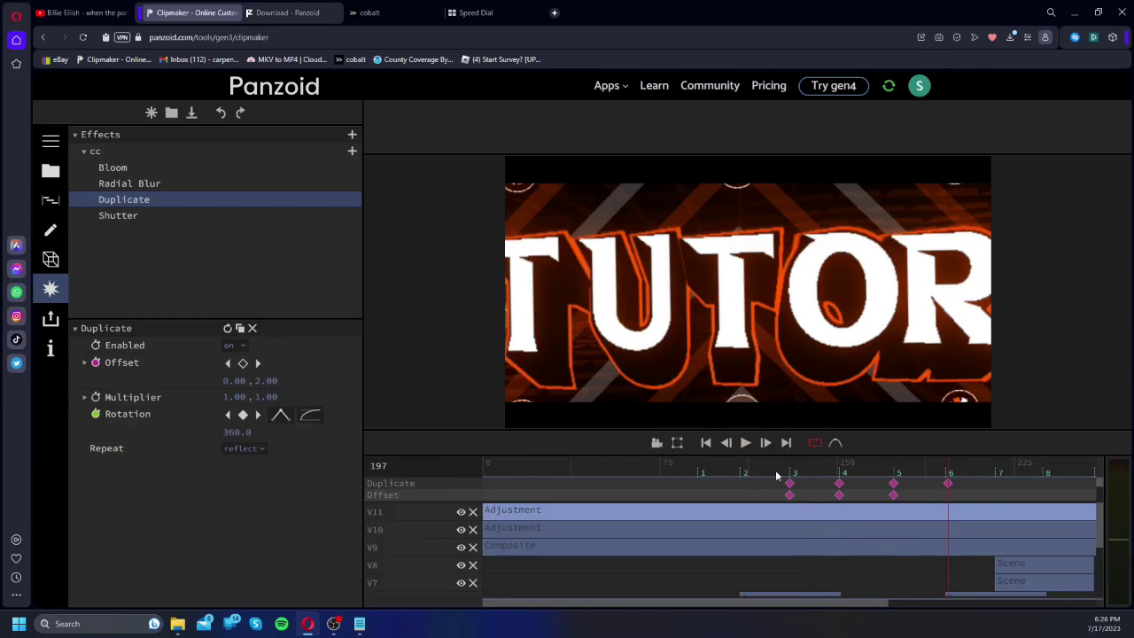
Step: Preview the offset and rotation moves from before beat 3, and replay the parts around beats 4 to 6
{"action": "left_click", "coordinate": [776, 468]}
{"action": "key", "text": "space"}
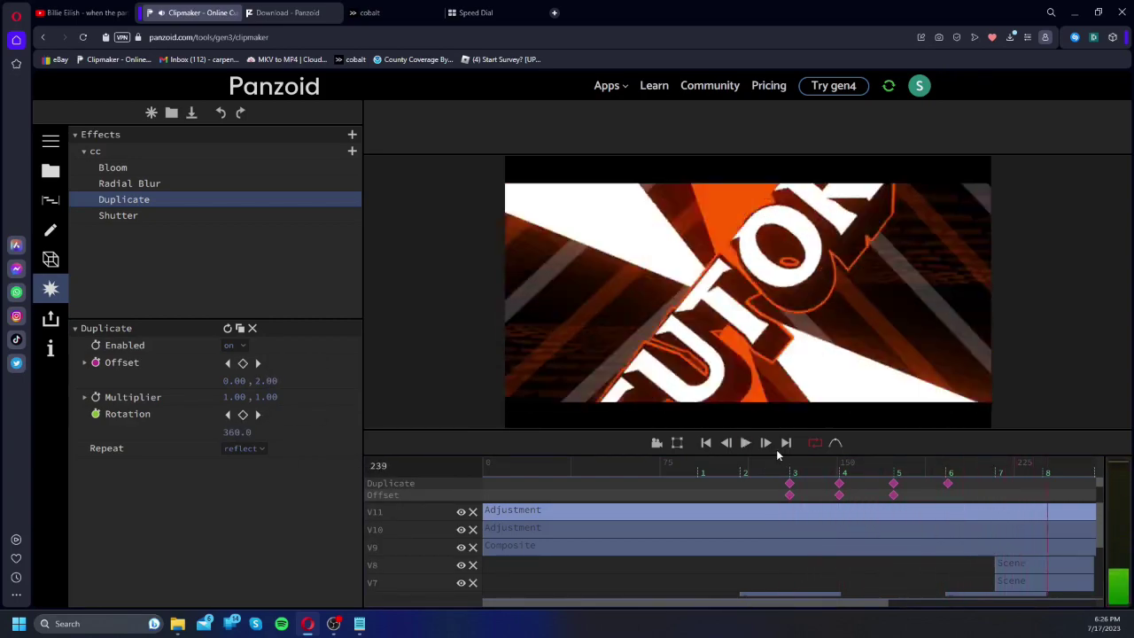
{"action": "left_click_drag", "start_coordinate": [999, 472], "coordinate": [898, 473]}
{"action": "key", "text": "space"}
{"action": "key", "text": "space"}
{"action": "left_click", "coordinate": [821, 463]}
{"action": "key", "text": "space"}
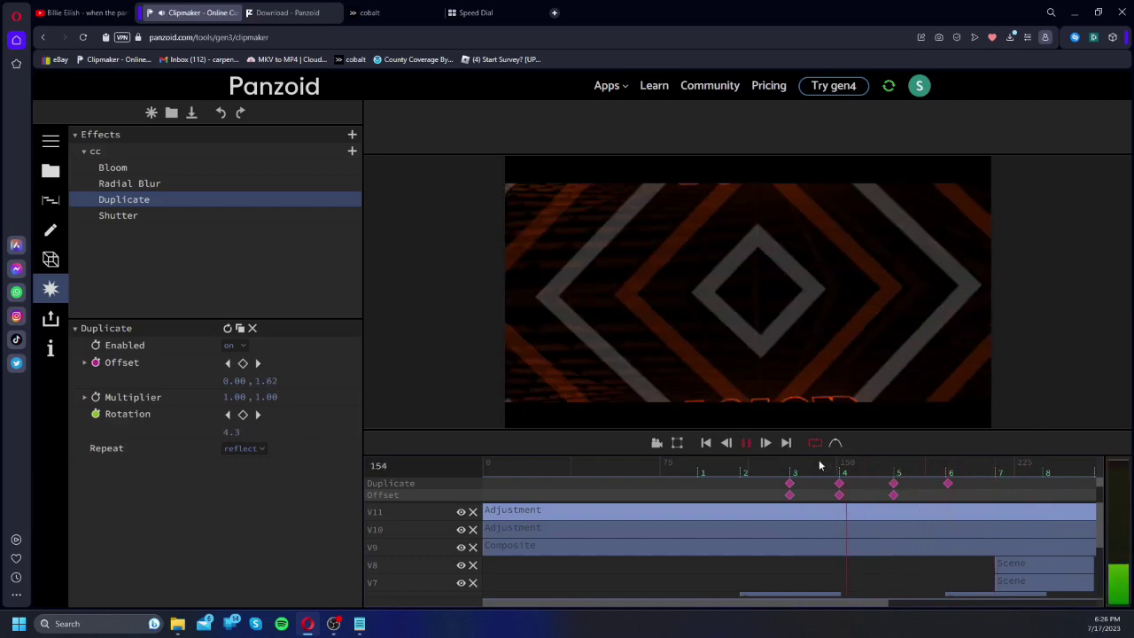
{"action": "key", "text": "space"}
Step: Keyframe Duplicate's multiplier to 0.00, 0.00 just before beat 6 with a circular in easing and preview the shrink from beat 5
{"action": "left_click_drag", "start_coordinate": [921, 455], "coordinate": [947, 476]}
{"action": "left_click", "coordinate": [122, 399]}
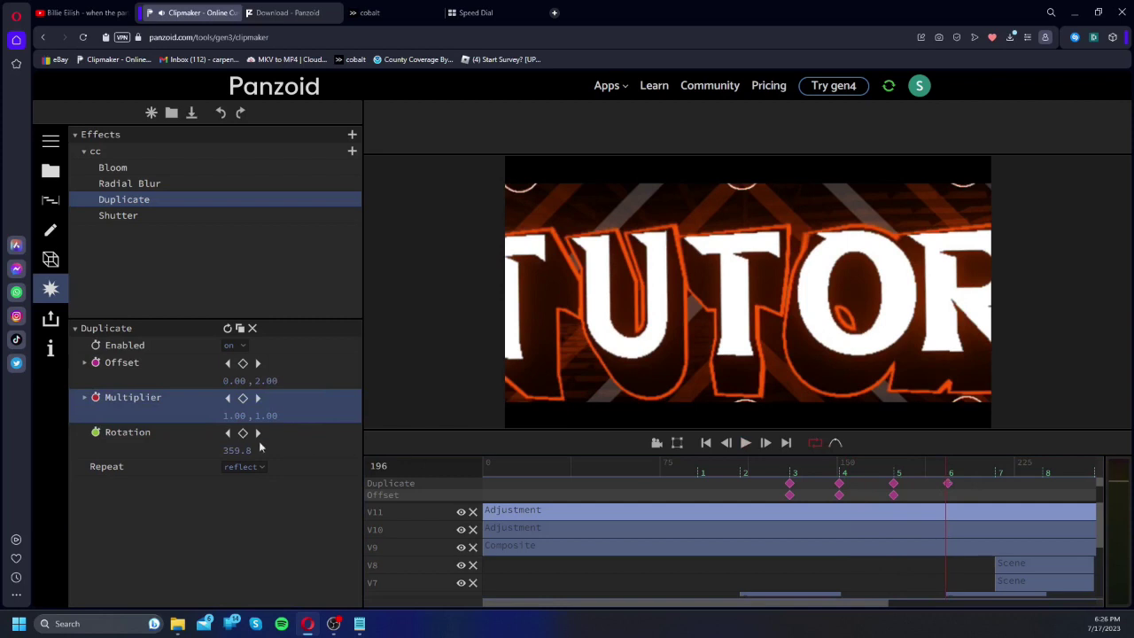
{"action": "left_click_drag", "start_coordinate": [236, 416], "coordinate": [285, 556]}
{"action": "left_click", "coordinate": [309, 398]}
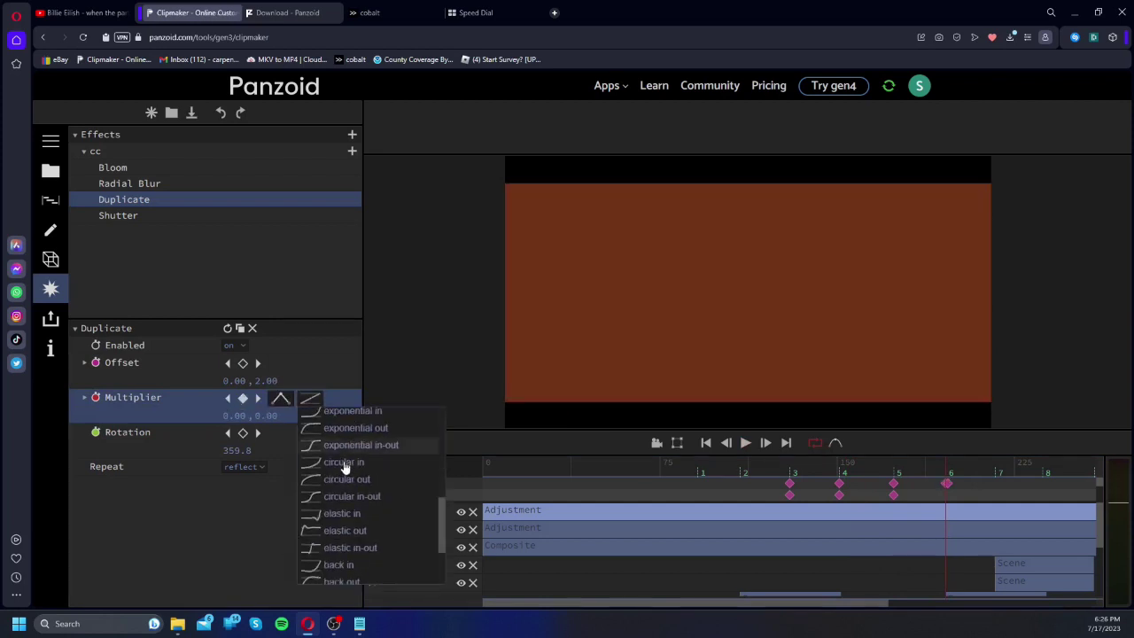
{"action": "left_click", "coordinate": [871, 470]}
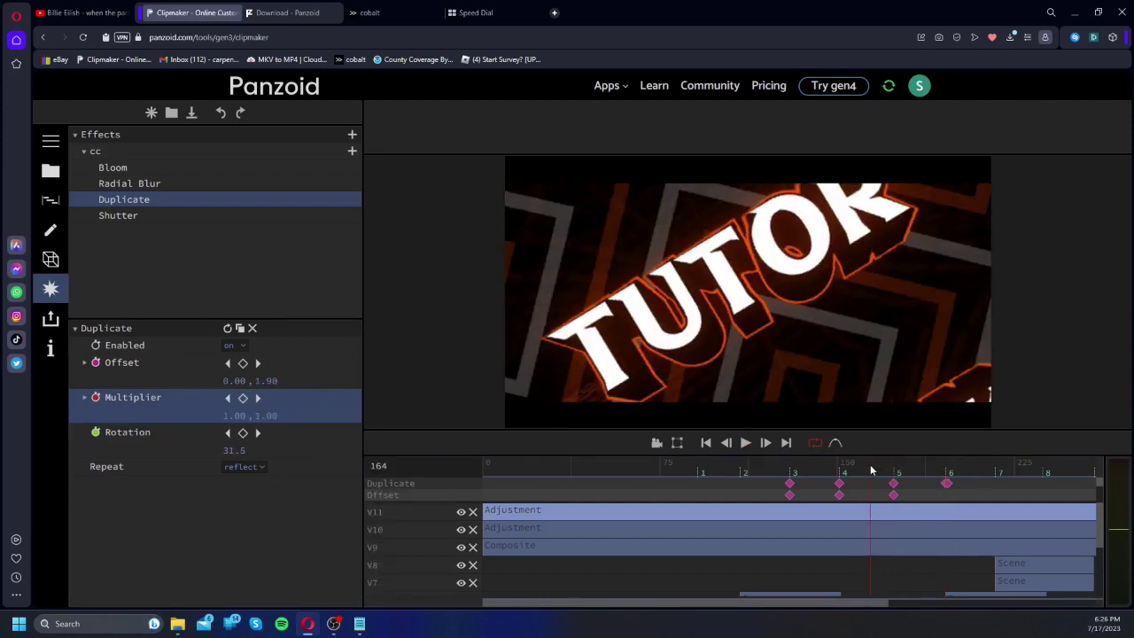
{"action": "key", "text": "space"}
{"action": "key", "text": "space"}
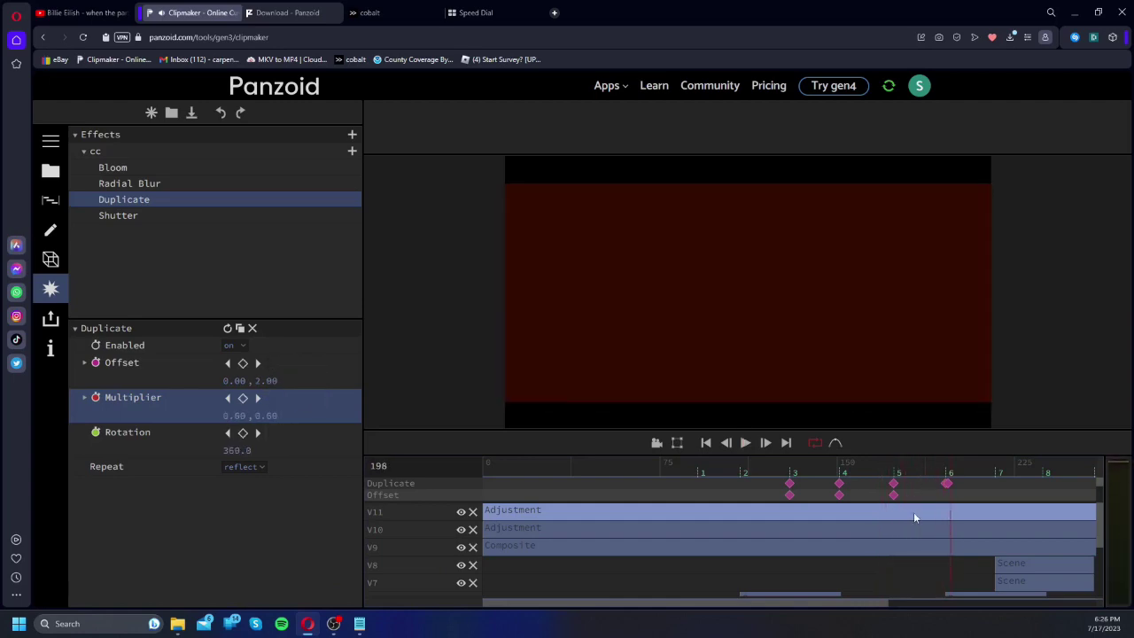
Step: Align Duplicate's beat 6 rotation keyframe with the multiplier keyframe on frame 196 and play across it
{"action": "left_click_drag", "start_coordinate": [898, 508], "coordinate": [898, 561]}
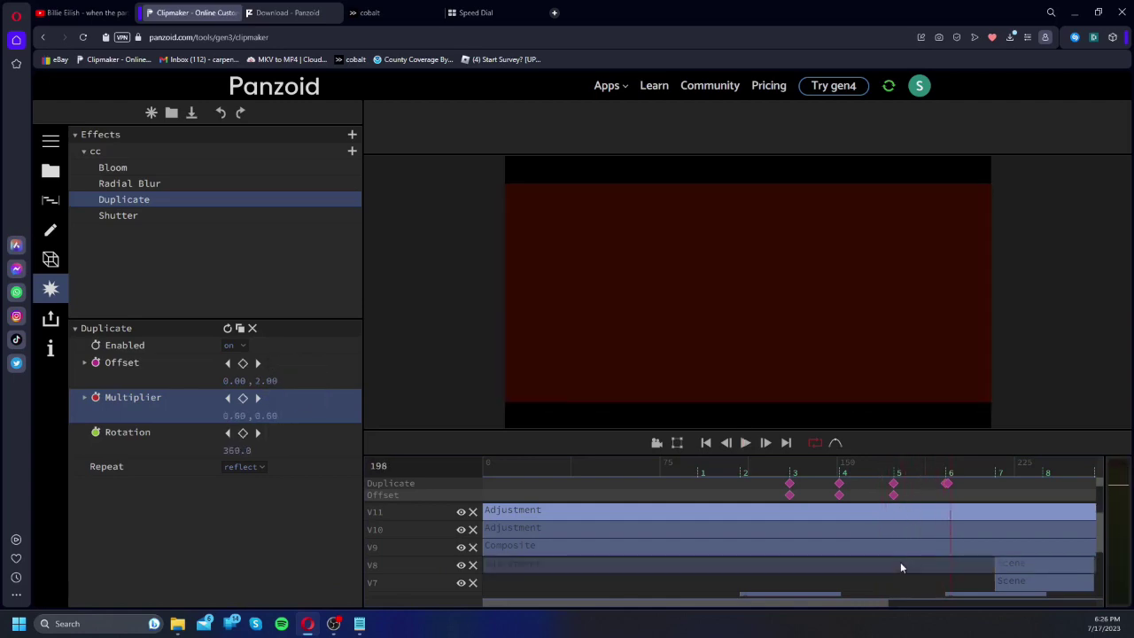
{"action": "key", "text": "ctrl+z"}
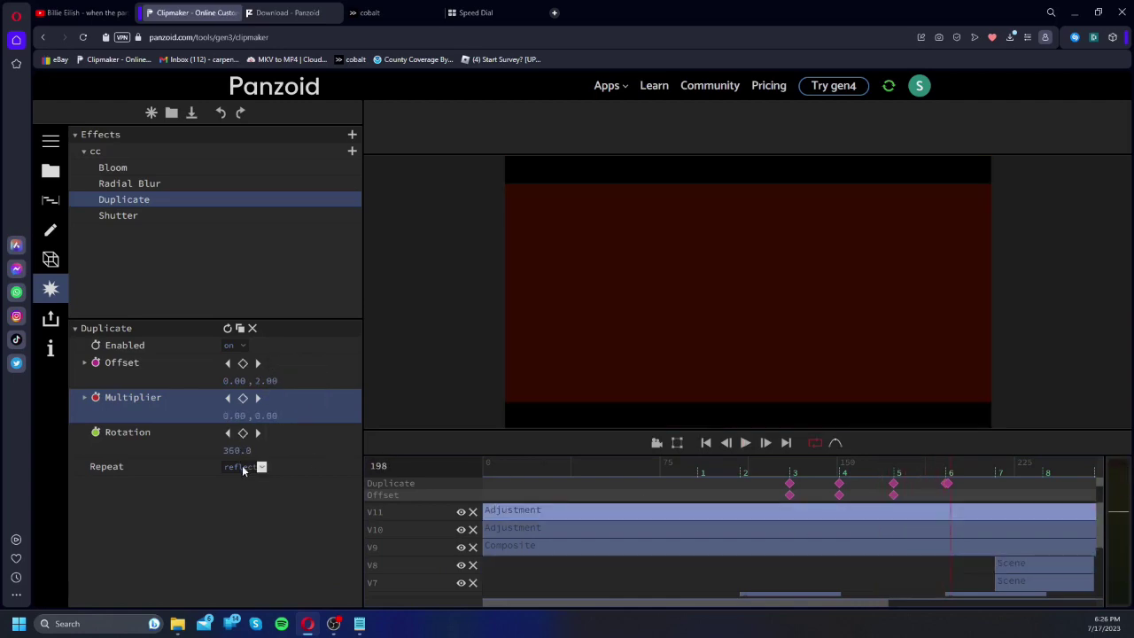
{"action": "left_click", "coordinate": [228, 398]}
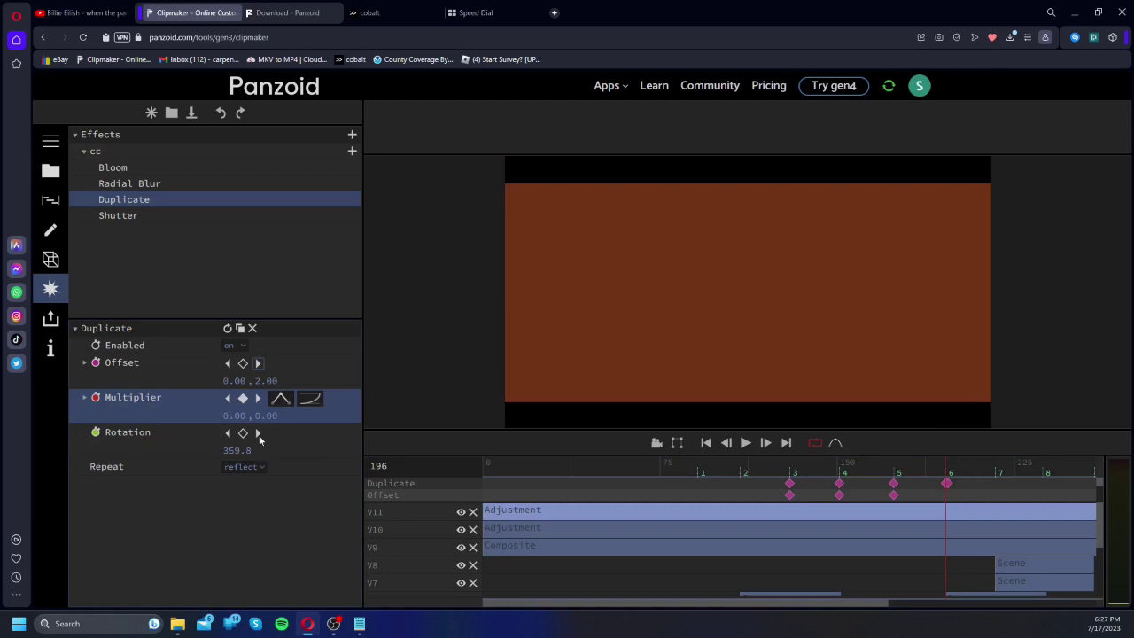
{"action": "left_click", "coordinate": [258, 433]}
{"action": "left_click_drag", "start_coordinate": [947, 485], "coordinate": [951, 493]}
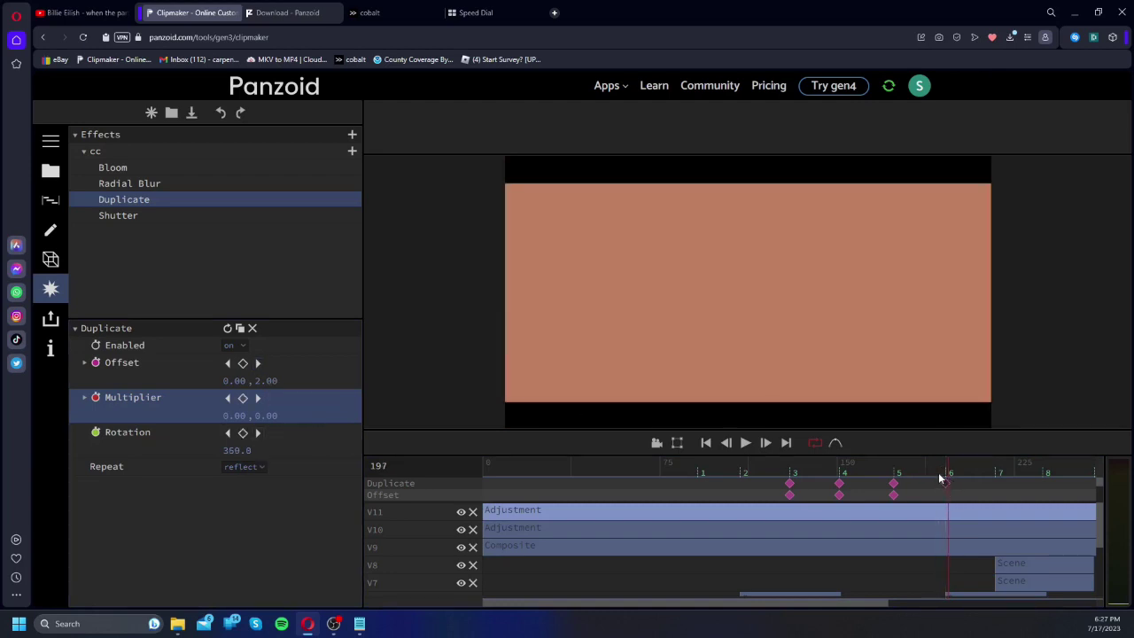
{"action": "key", "text": "space"}
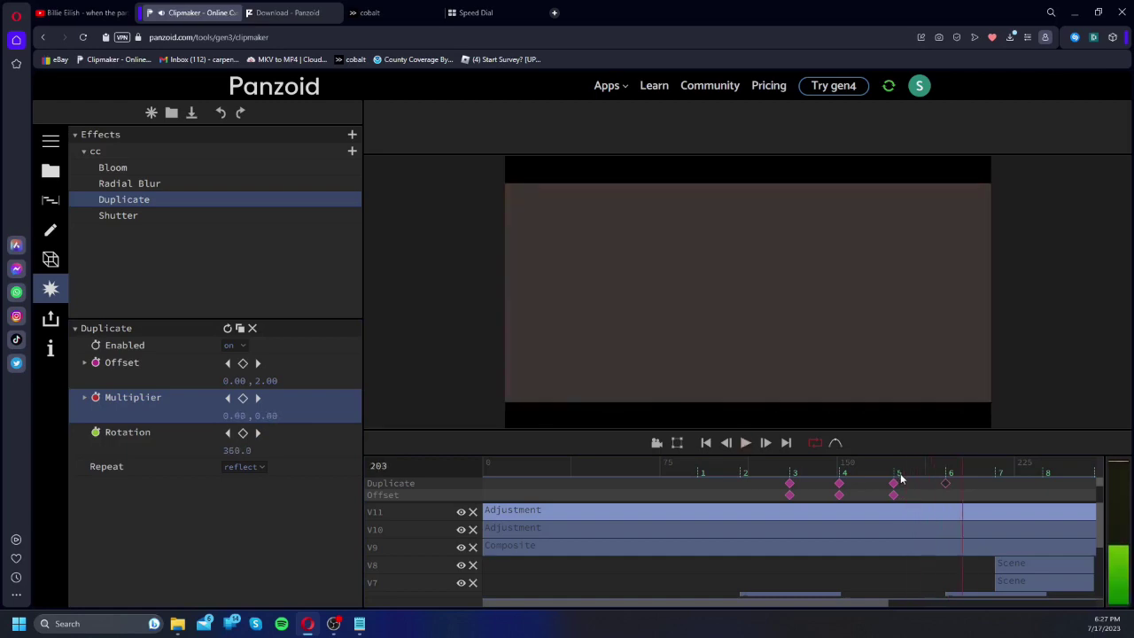
{"action": "left_click", "coordinate": [966, 469]}
{"action": "left_click", "coordinate": [946, 476]}
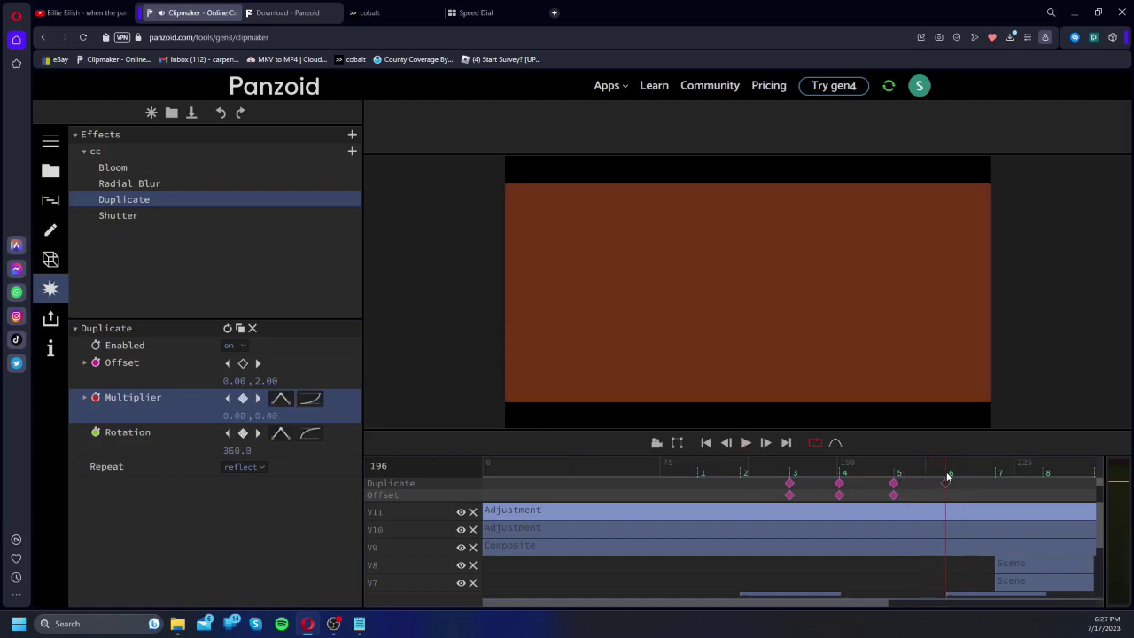
Step: Keyframe Duplicate's multiplier on frame 197 to 3.00, 3.00 with a circular in easing and preview from before beat 6
{"action": "key", "text": "Right"}
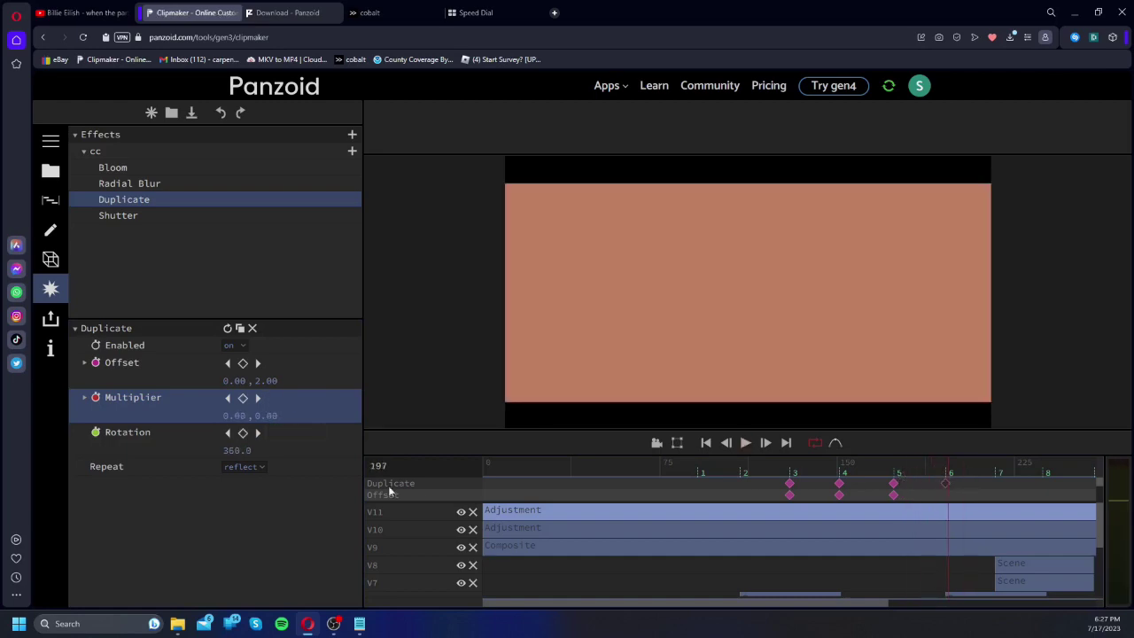
{"action": "left_click", "coordinate": [234, 413]}
{"action": "type", "text": "3"}
{"action": "key", "text": "Tab"}
{"action": "type", "text": "3"}
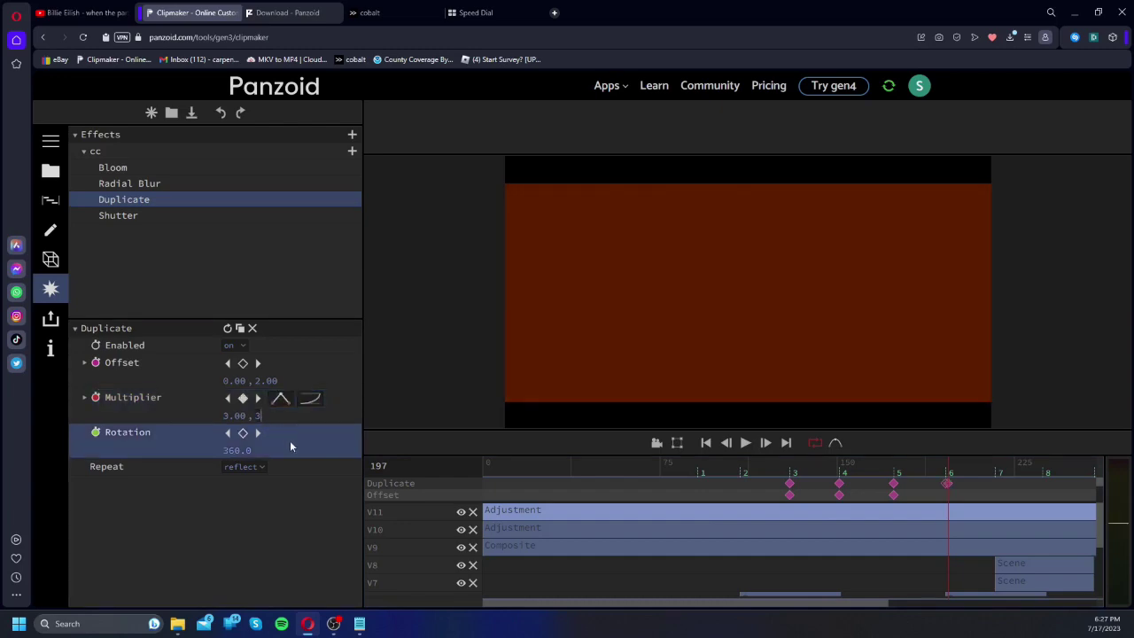
{"action": "key", "text": "Return"}
{"action": "left_click", "coordinate": [308, 403]}
{"action": "scroll", "coordinate": [332, 496], "scroll_direction": "down", "scroll_amount": 1}
{"action": "left_click", "coordinate": [332, 469]}
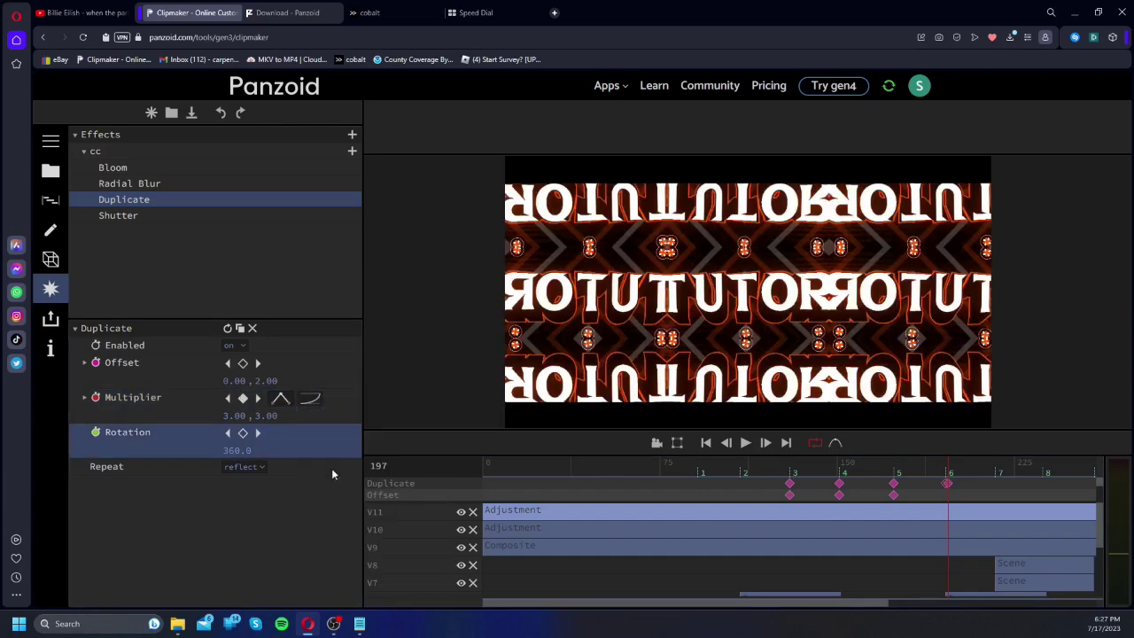
{"action": "left_click", "coordinate": [917, 473]}
{"action": "key", "text": "space"}
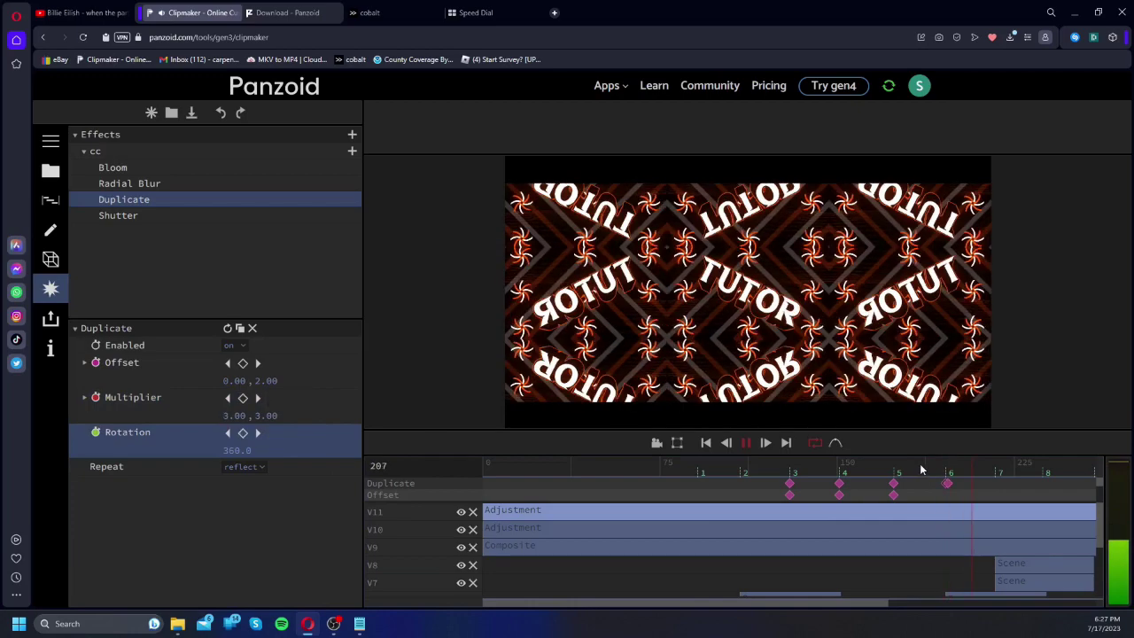
Step: Keyframe Duplicate's multiplier at beat 7 to 1.00, 1.00 with a circular out easing
{"action": "key", "text": "space"}
{"action": "left_click_drag", "start_coordinate": [987, 471], "coordinate": [995, 472]}
{"action": "type", "text": "1"}
{"action": "key", "text": "Tab"}
{"action": "type", "text": "1"}
{"action": "key", "text": "Return"}
{"action": "left_click", "coordinate": [310, 400]}
{"action": "scroll", "coordinate": [338, 457], "scroll_direction": "down", "scroll_amount": 1}
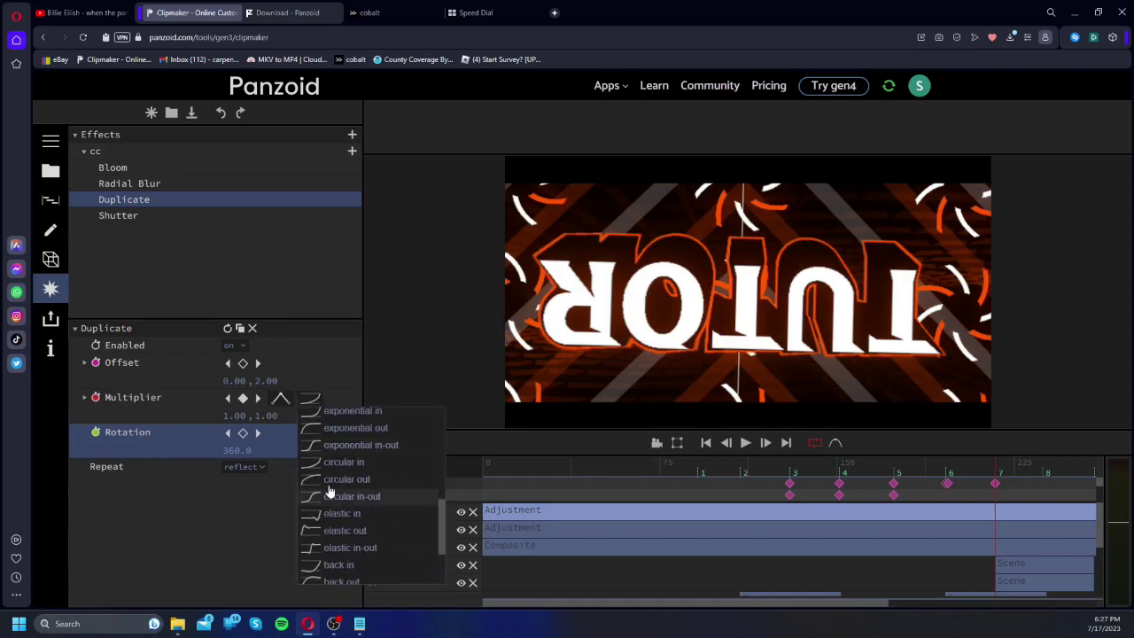
Step: Preview the multiplier animation repeatedly from before beat 6 through beat 7
{"action": "left_click", "coordinate": [932, 470]}
{"action": "key", "text": "space"}
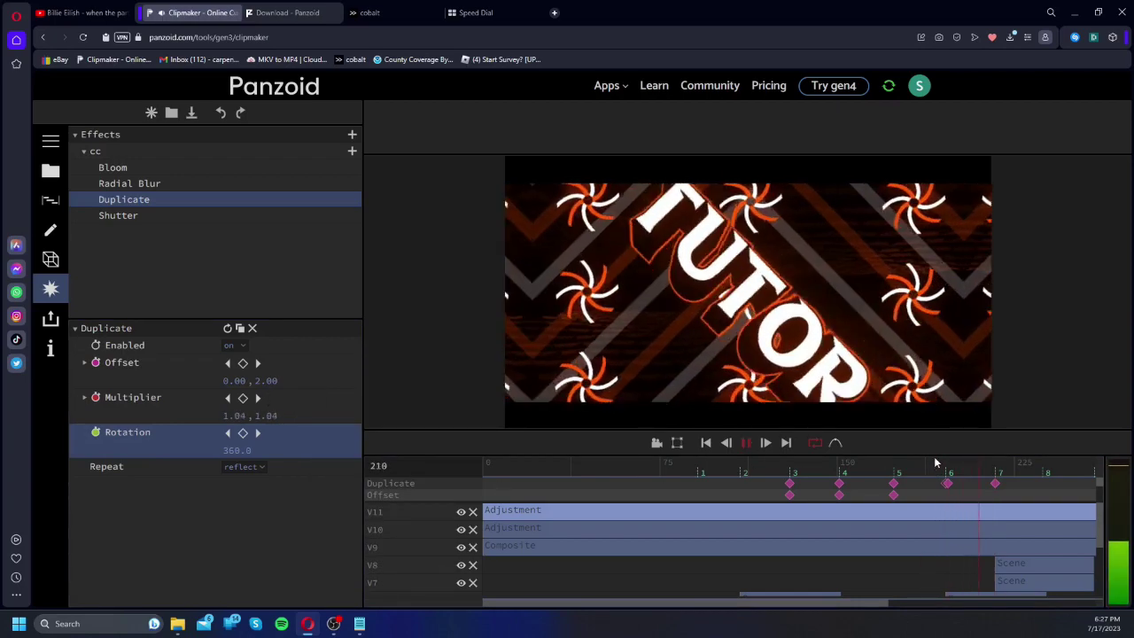
{"action": "key", "text": "space"}
{"action": "left_click", "coordinate": [932, 464]}
{"action": "key", "text": "space"}
{"action": "key", "text": "space"}
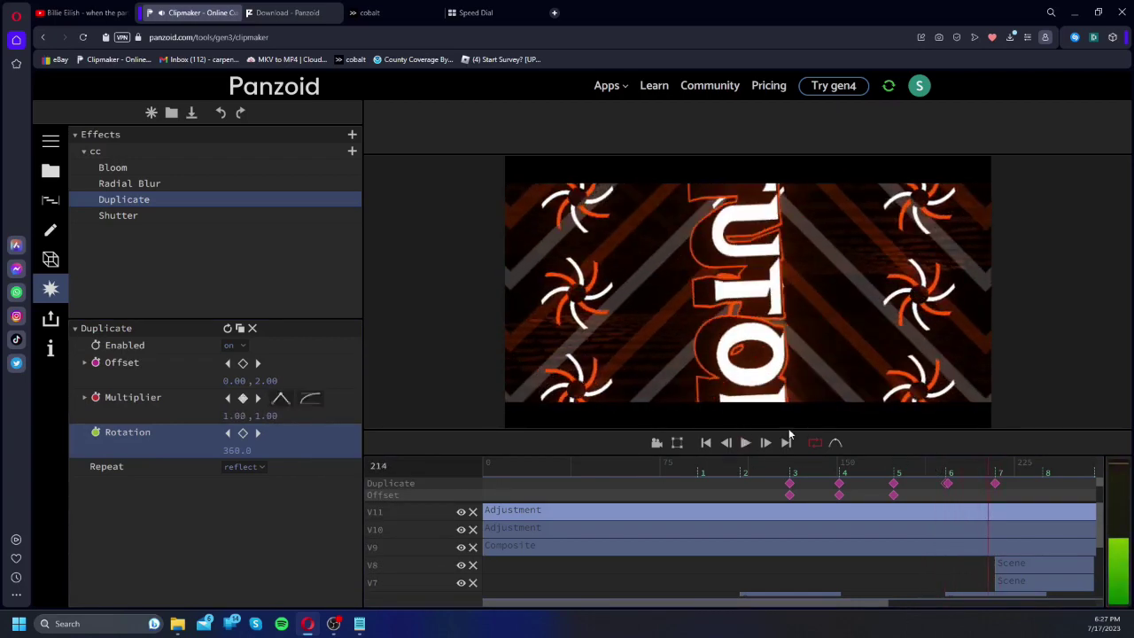
{"action": "key", "text": "space"}
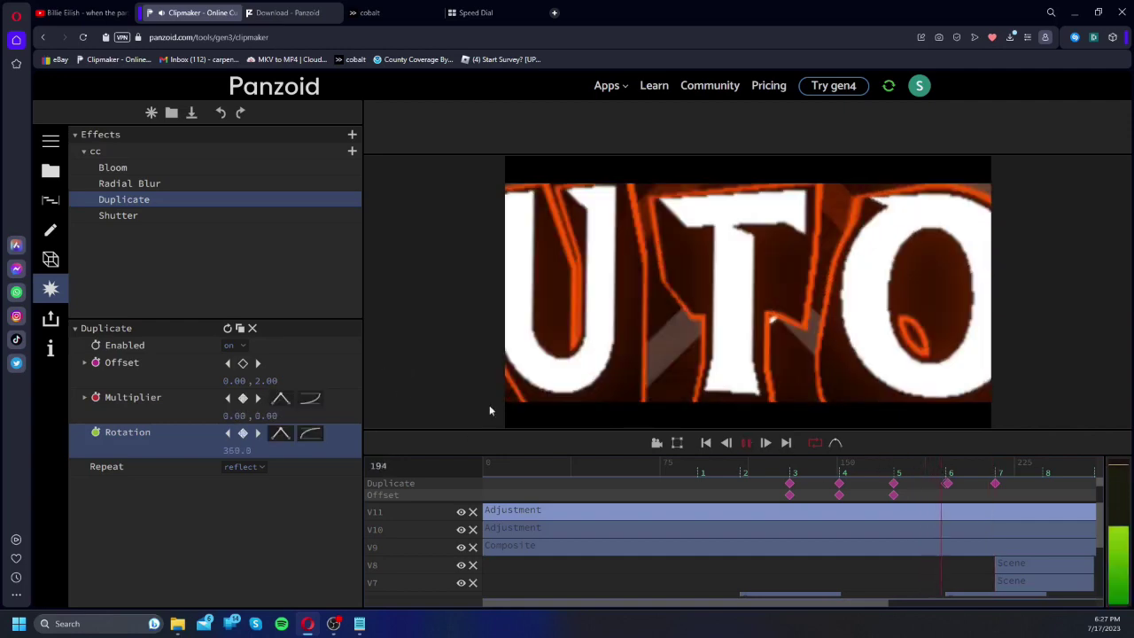
Step: Remove all of Duplicate's multiplier keyframes and replay the offset and rotation moves from around beat 3
{"action": "left_click", "coordinate": [97, 397]}
{"action": "left_click_drag", "start_coordinate": [942, 463], "coordinate": [784, 461]}
{"action": "key", "text": "space"}
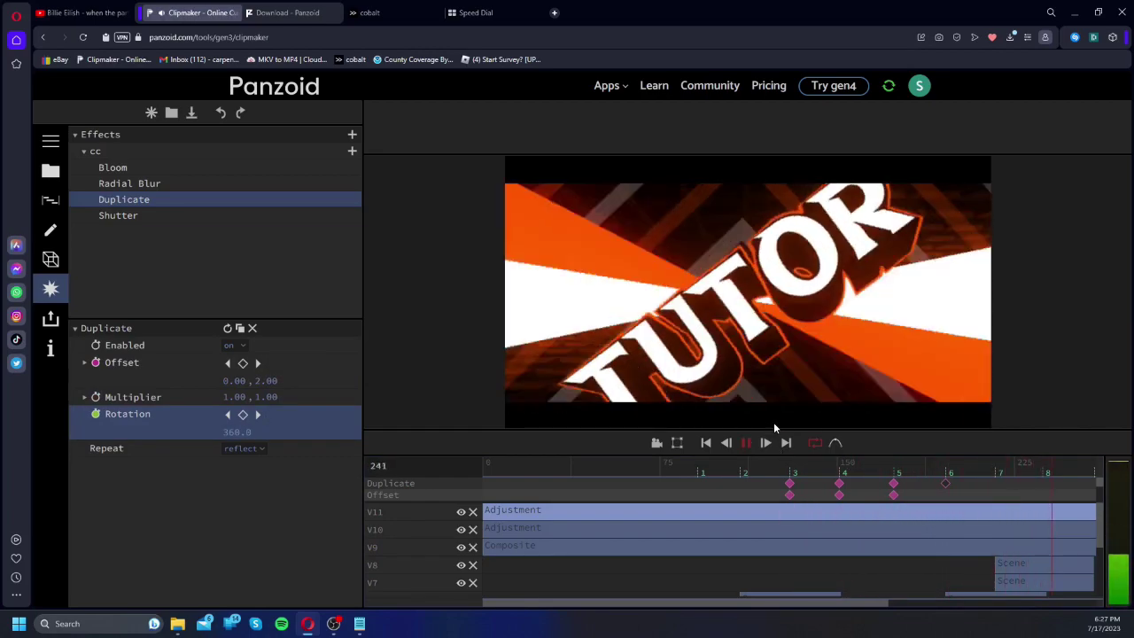
{"action": "left_click_drag", "start_coordinate": [951, 473], "coordinate": [823, 484]}
{"action": "key", "text": "space"}
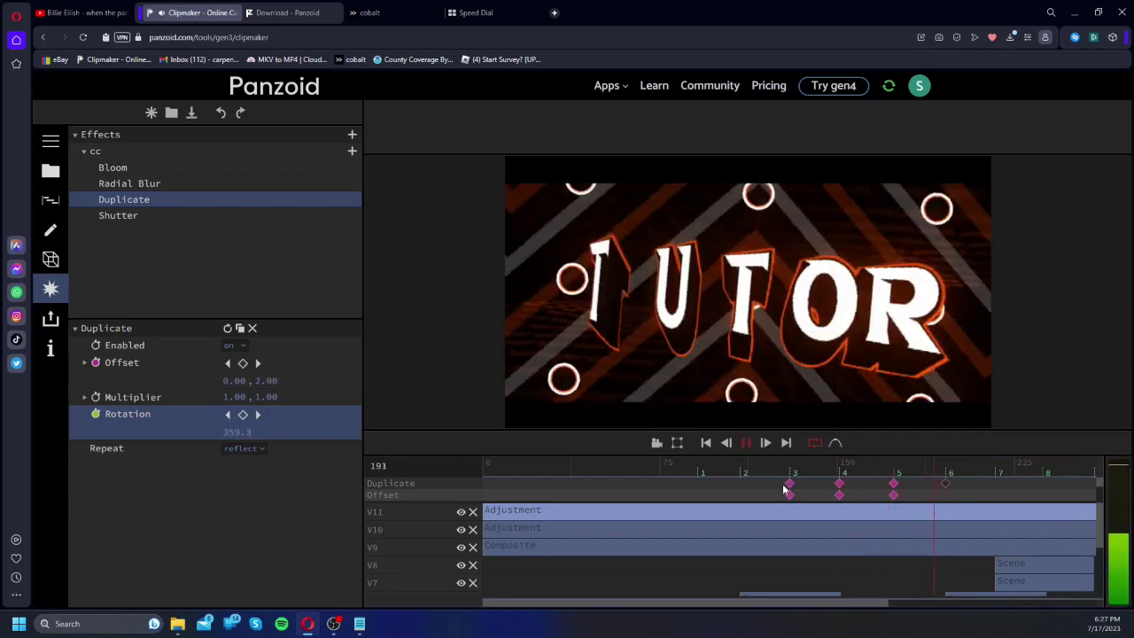
{"action": "key", "text": "space"}
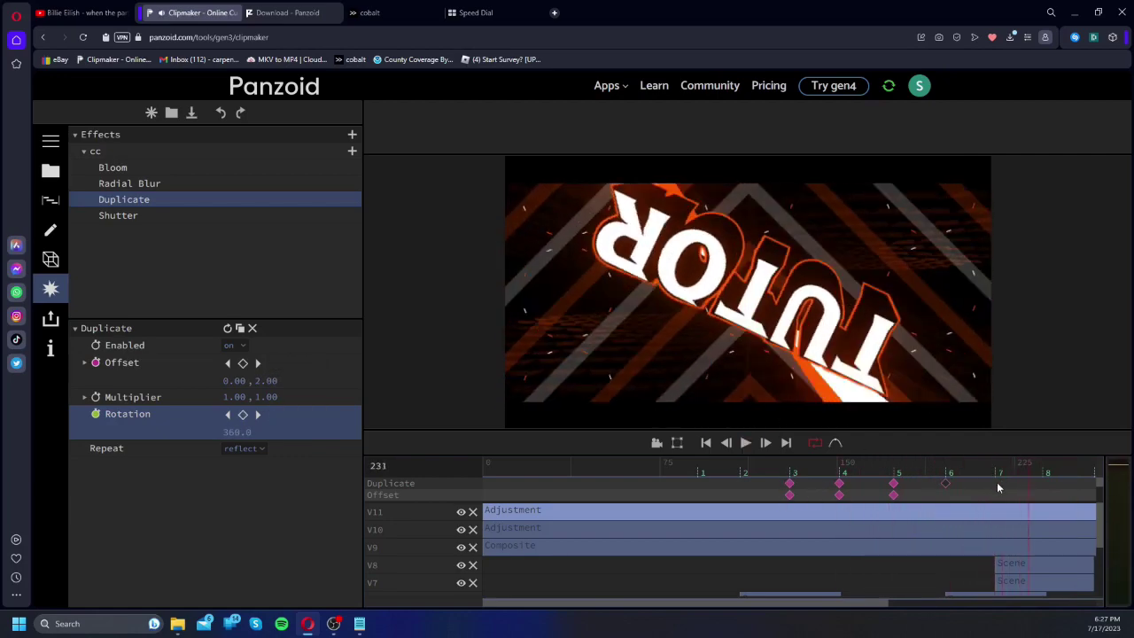
Step: Keyframe Duplicate's offset at 0.00, 2.00 on beat 6 and 0.26, 2.00 on beat 7 with a circular in easing, then preview from beat 6
{"action": "left_click", "coordinate": [945, 484]}
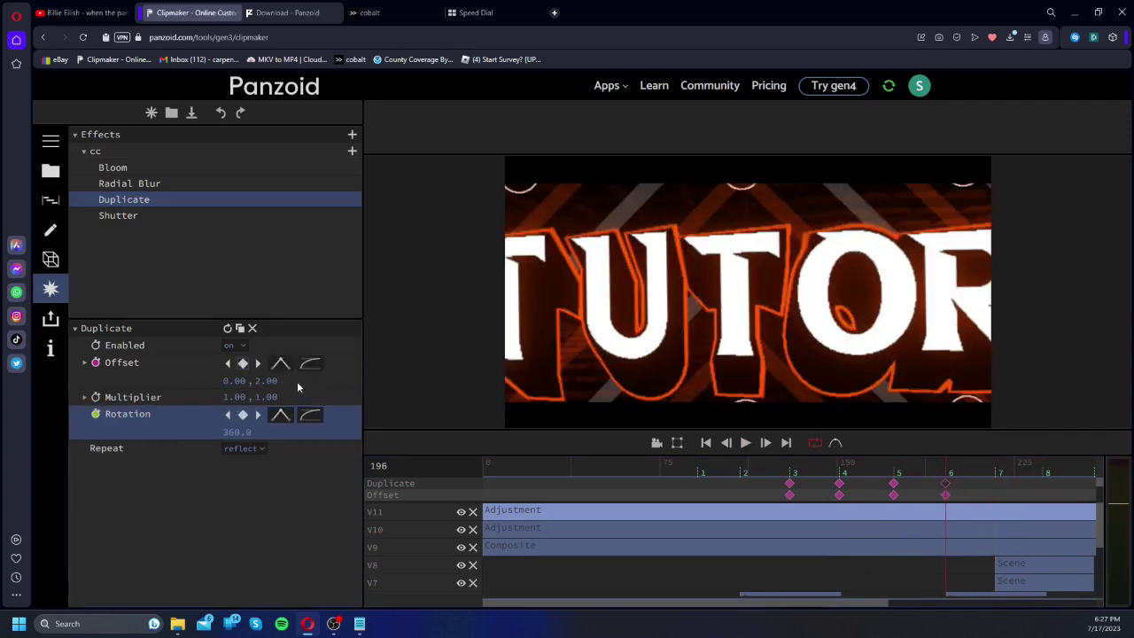
{"action": "left_click_drag", "start_coordinate": [946, 477], "coordinate": [996, 476]}
{"action": "left_click_drag", "start_coordinate": [230, 381], "coordinate": [237, 376]}
{"action": "left_click", "coordinate": [310, 364]}
{"action": "scroll", "coordinate": [354, 443], "scroll_direction": "down", "scroll_amount": 5}
{"action": "scroll", "coordinate": [354, 434], "scroll_direction": "up", "scroll_amount": 3}
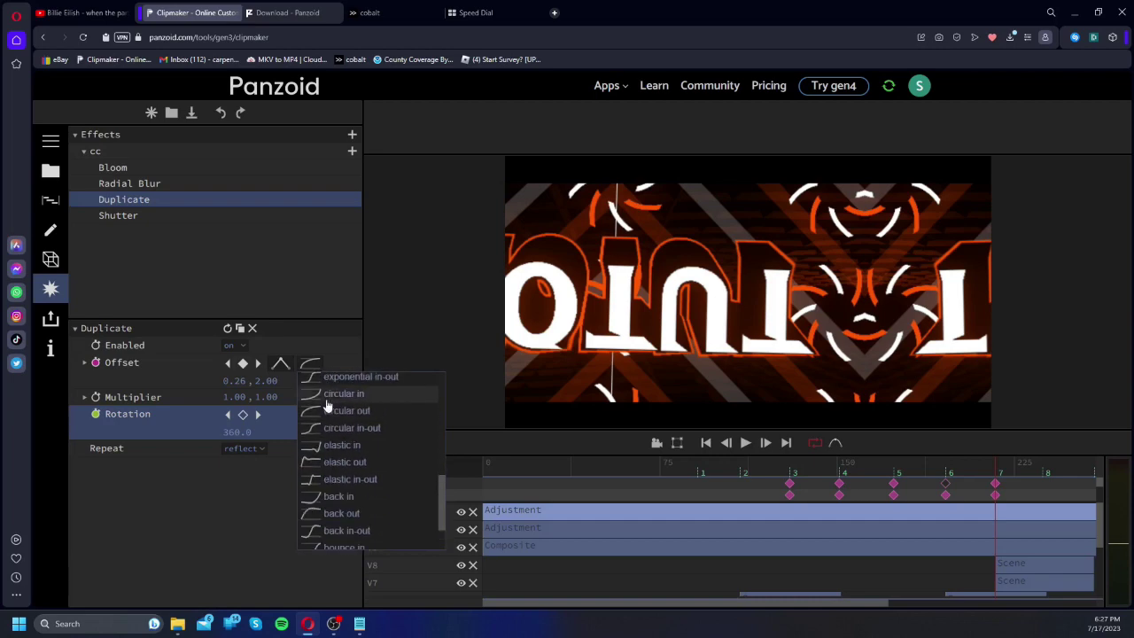
{"action": "left_click", "coordinate": [940, 467]}
{"action": "key", "text": "space"}
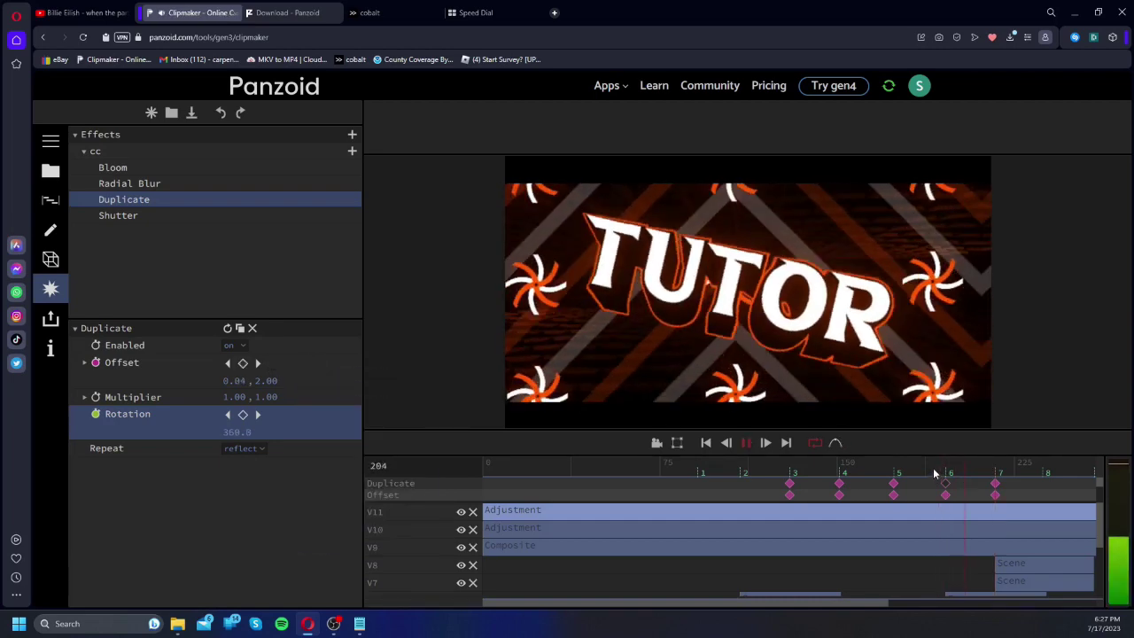
Step: Preview around beats 7 and 8, and reset Duplicate's offset on beat 7 to 0.00, 2.00
{"action": "left_click", "coordinate": [1040, 475]}
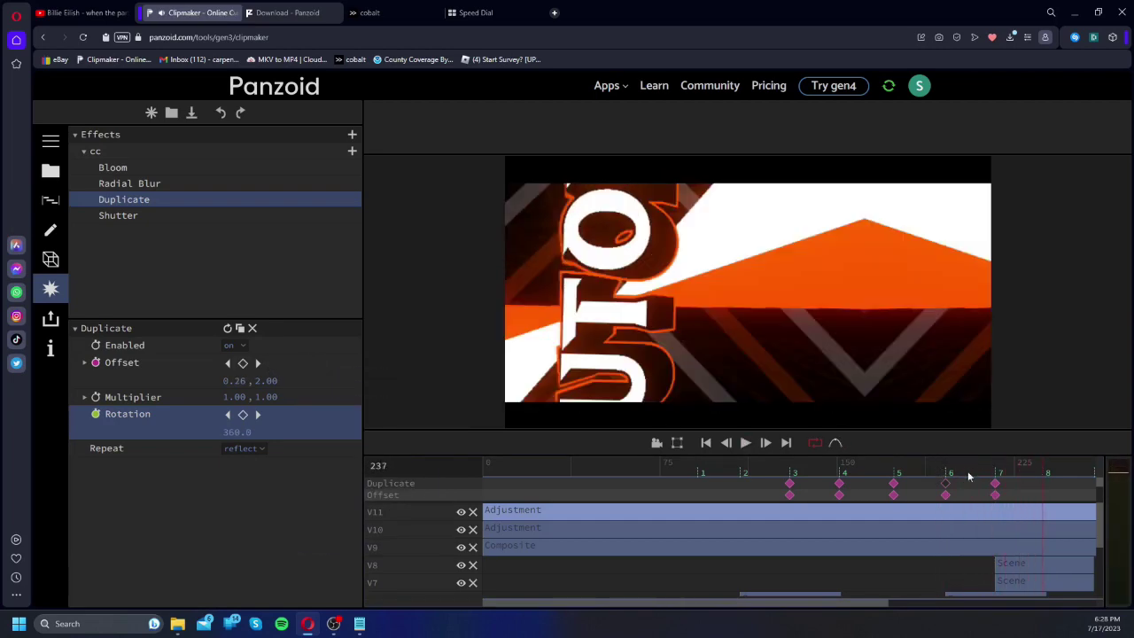
{"action": "left_click", "coordinate": [998, 470]}
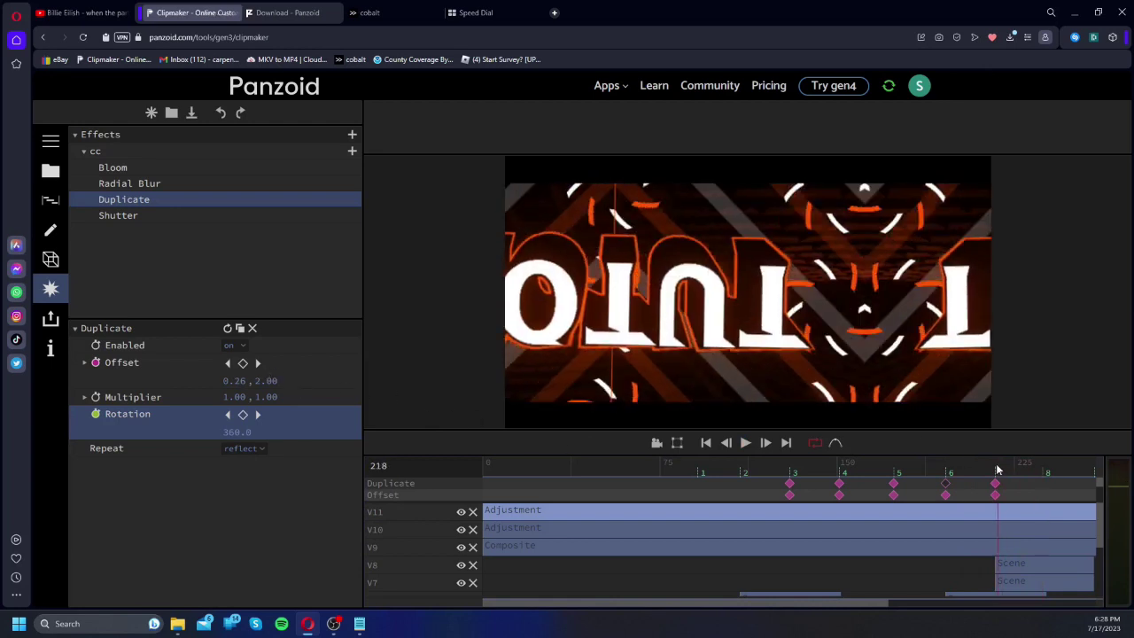
{"action": "left_click", "coordinate": [994, 470]}
{"action": "left_click", "coordinate": [243, 363]}
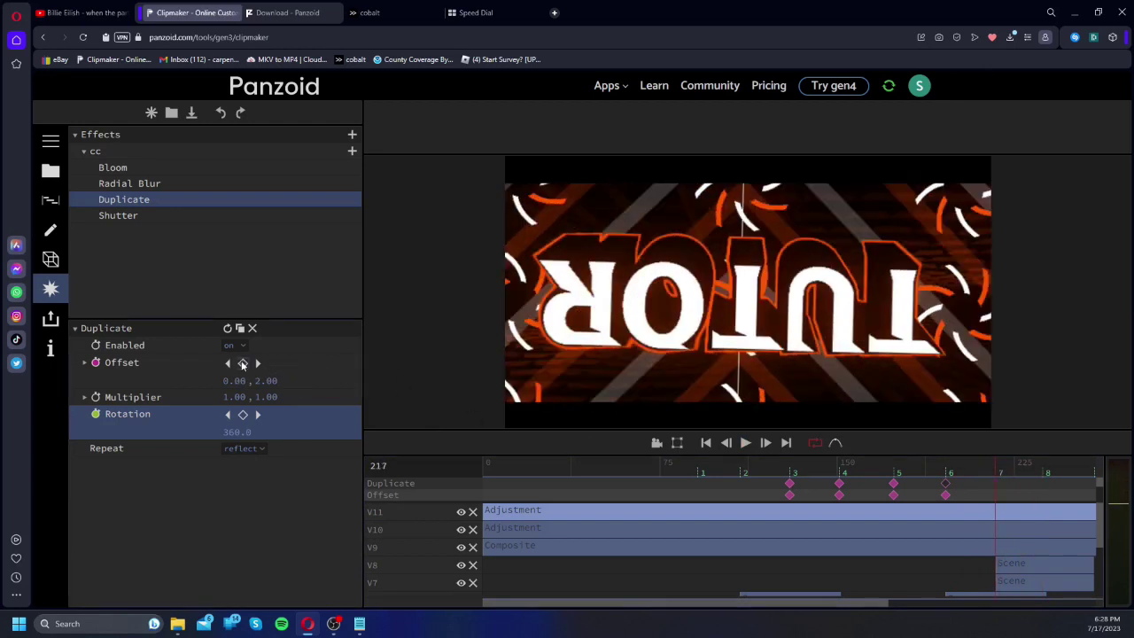
Step: Keyframe Duplicate's offset at 0.50, 2.00 on beat 8 and play on from there
{"action": "left_click_drag", "start_coordinate": [943, 471], "coordinate": [1042, 467]}
{"action": "left_click_drag", "start_coordinate": [237, 381], "coordinate": [242, 380]}
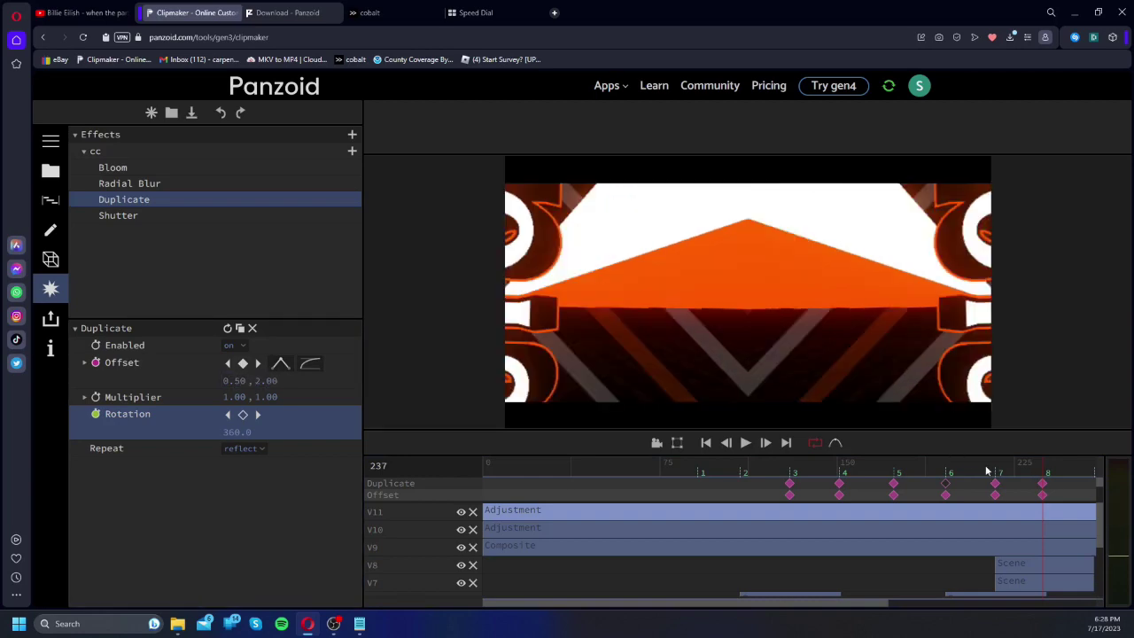
{"action": "key", "text": "space"}
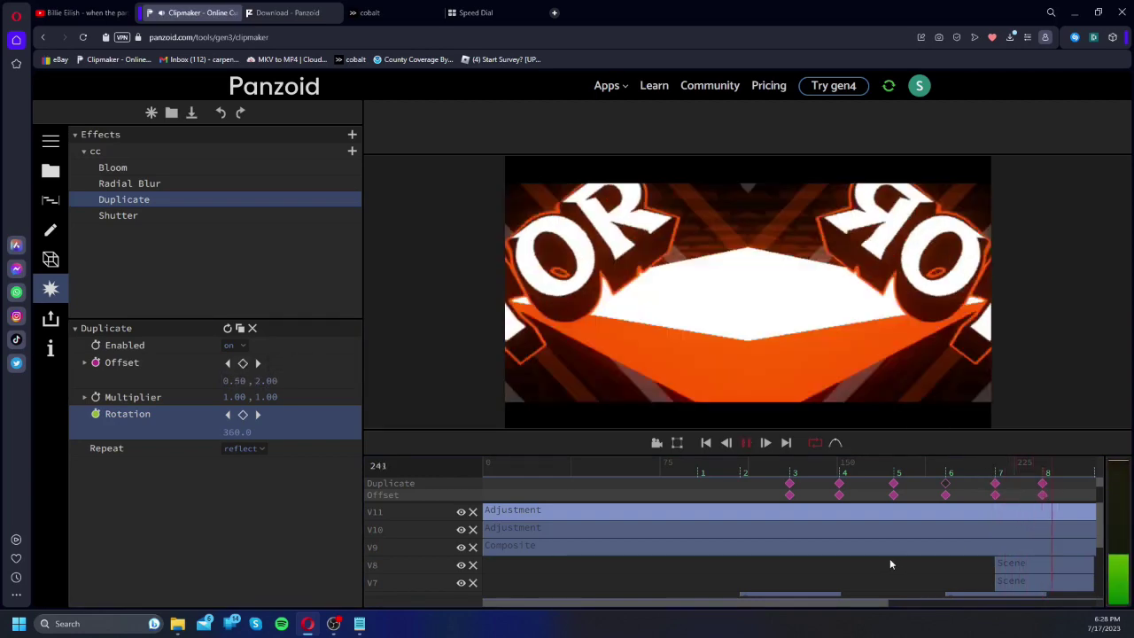
{"action": "key", "text": "space"}
Step: Keyframe Duplicate's offset at -0.50, 2.00 on beat 9 and preview from just before beat 8
{"action": "left_click_drag", "start_coordinate": [788, 604], "coordinate": [831, 603]}
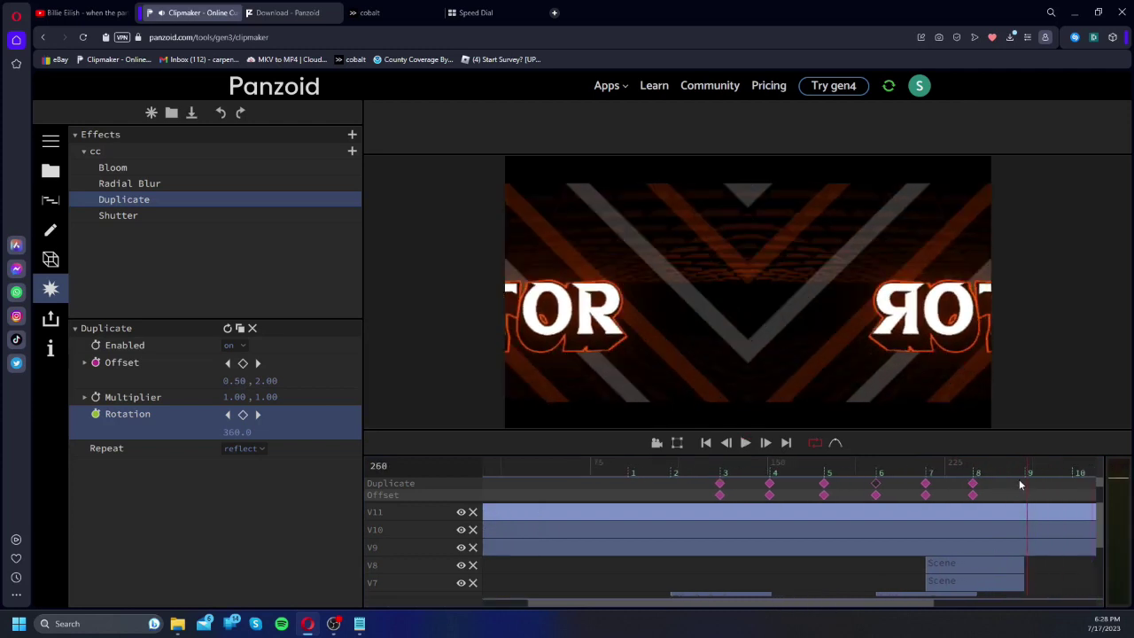
{"action": "left_click", "coordinate": [1024, 475]}
{"action": "left_click", "coordinate": [236, 380]}
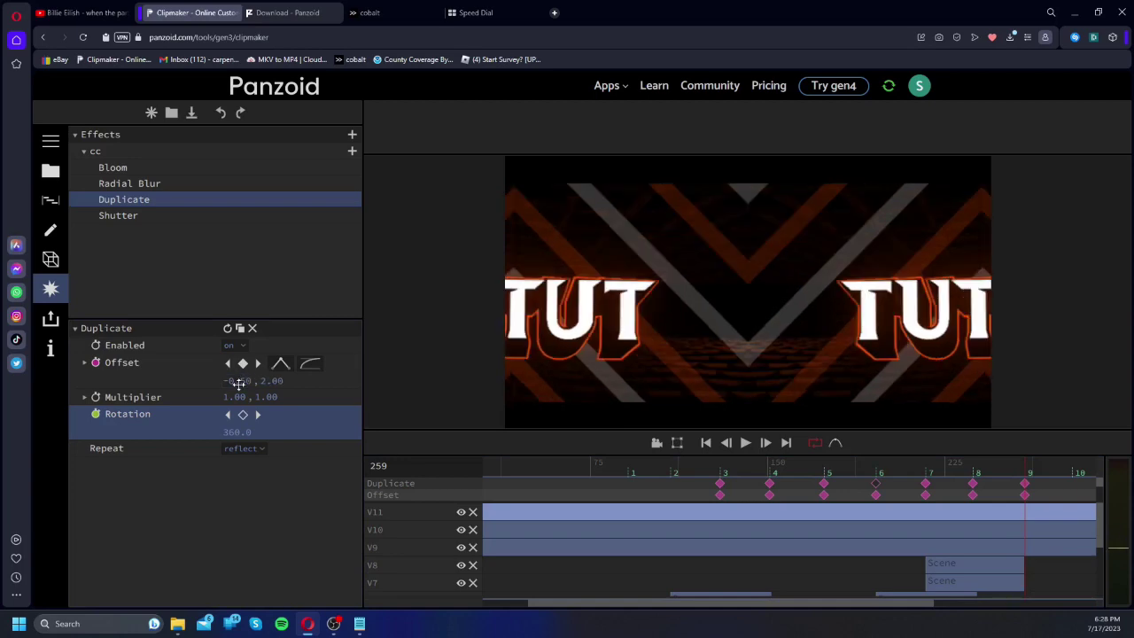
{"action": "left_click", "coordinate": [966, 467]}
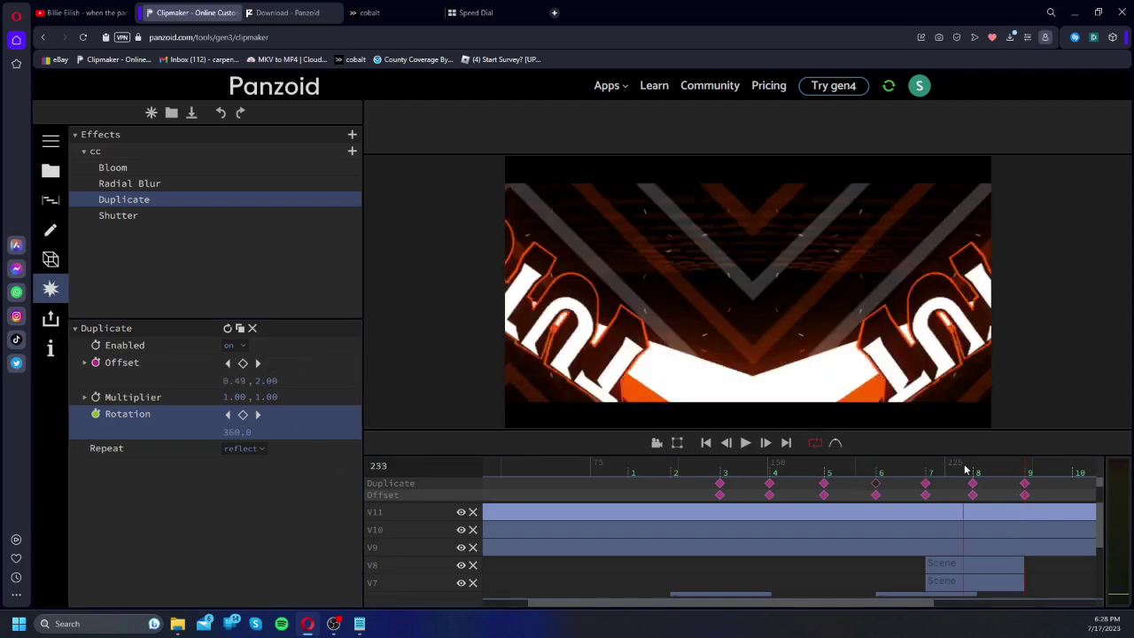
{"action": "key", "text": "space"}
{"action": "key", "text": "space"}
Step: Keyframe Duplicate's offset at 0.00, 2.00 on beat 10, and preview the moves from beat 8 and from beat 4
{"action": "left_click_drag", "start_coordinate": [1076, 474], "coordinate": [1065, 476]}
{"action": "left_click", "coordinate": [236, 380]}
{"action": "type", "text": "0"}
{"action": "key", "text": "Return"}
{"action": "left_click", "coordinate": [967, 471]}
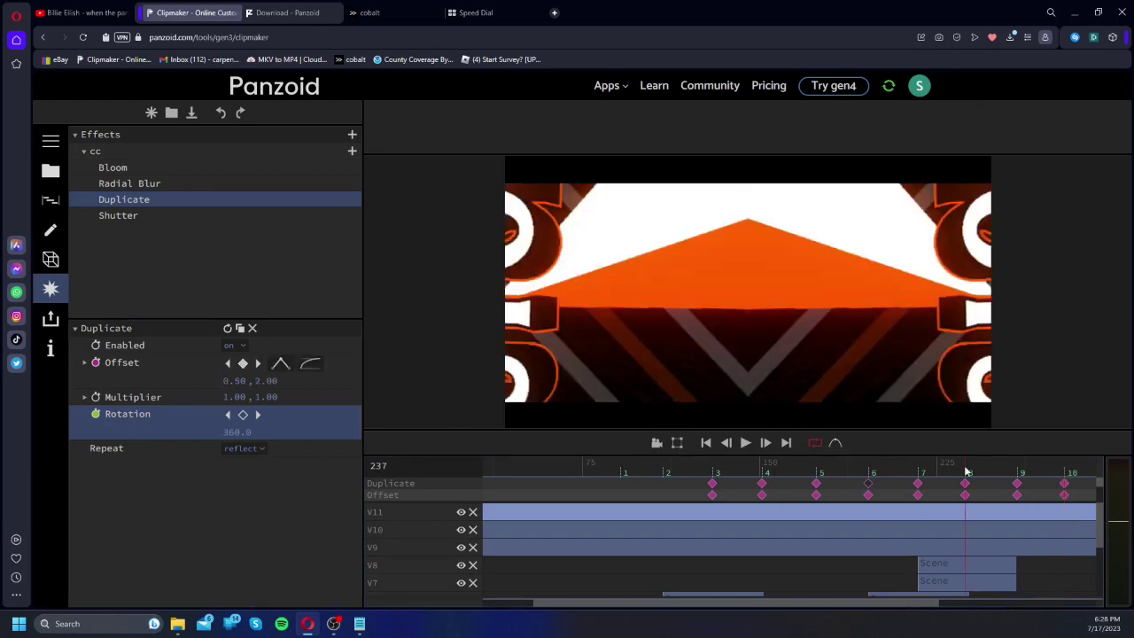
{"action": "key", "text": "space"}
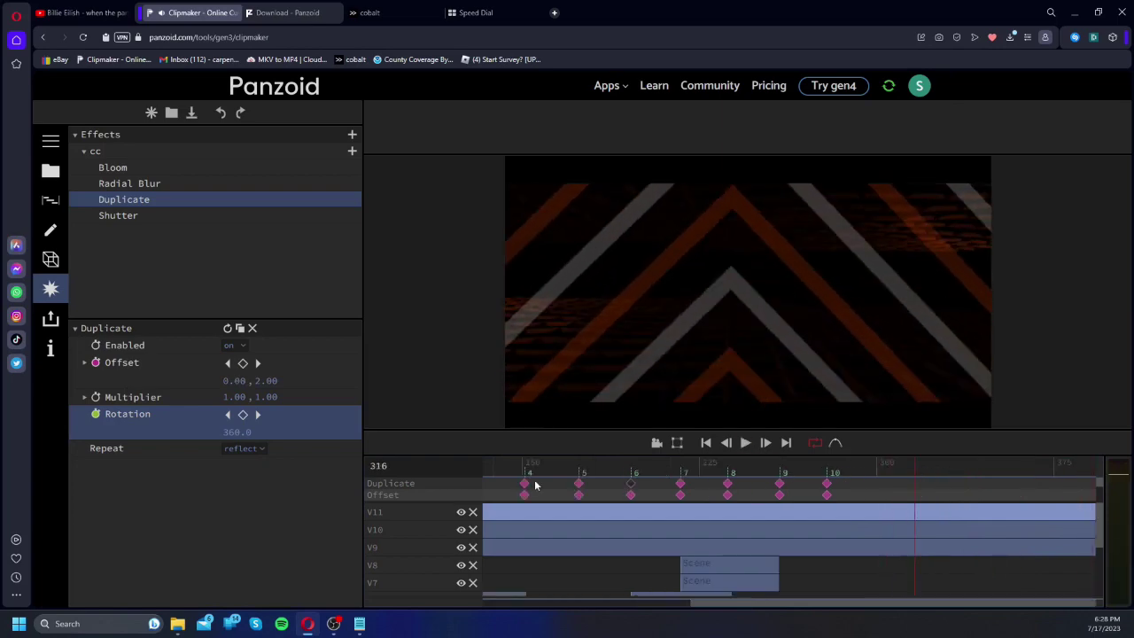
{"action": "left_click", "coordinate": [538, 475]}
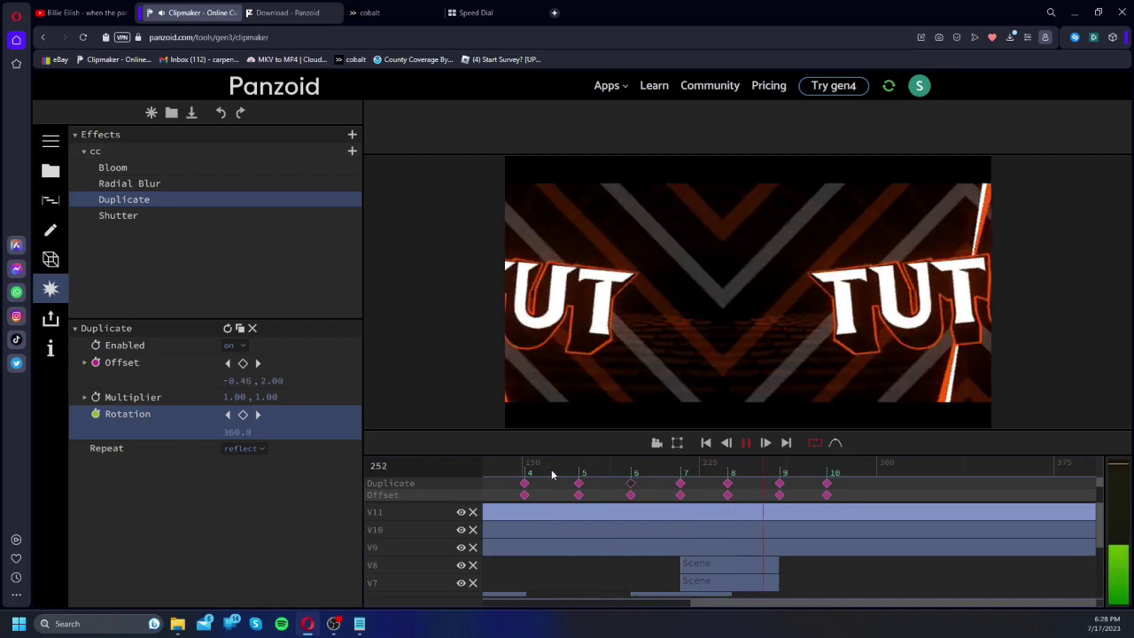
{"action": "key", "text": "space"}
Step: Change Duplicate's offset keyframes to 0.20, 2.00 on beat 8 and -0.20, 2.00 on beat 9
{"action": "left_click_drag", "start_coordinate": [784, 462], "coordinate": [729, 458]}
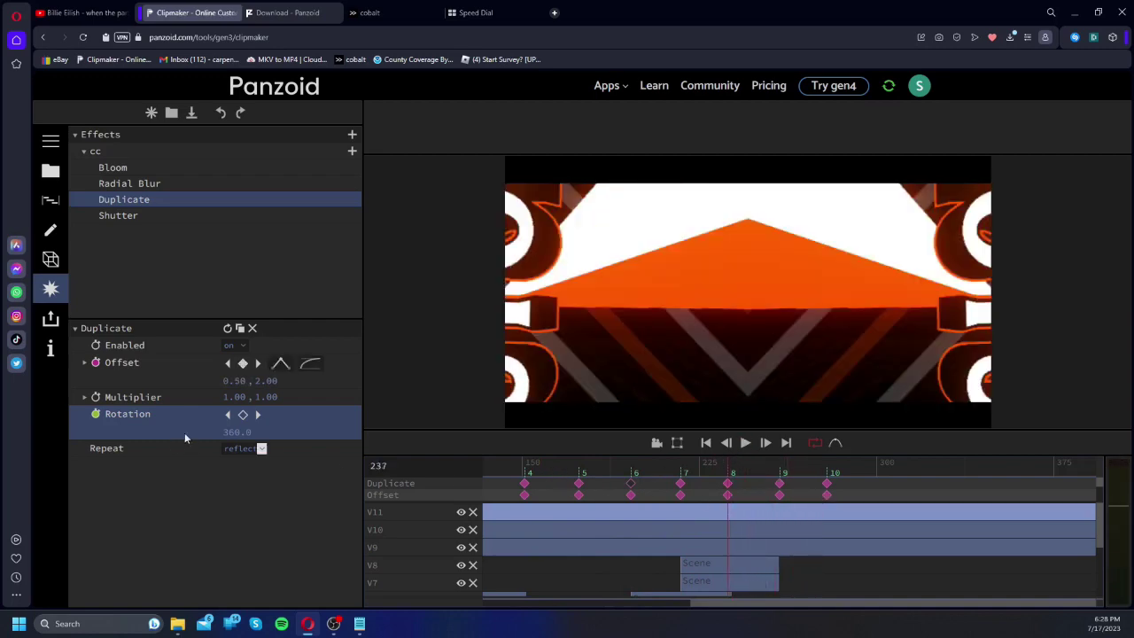
{"action": "left_click", "coordinate": [241, 378]}
{"action": "type", "text": "0.2"}
{"action": "key", "text": "Return"}
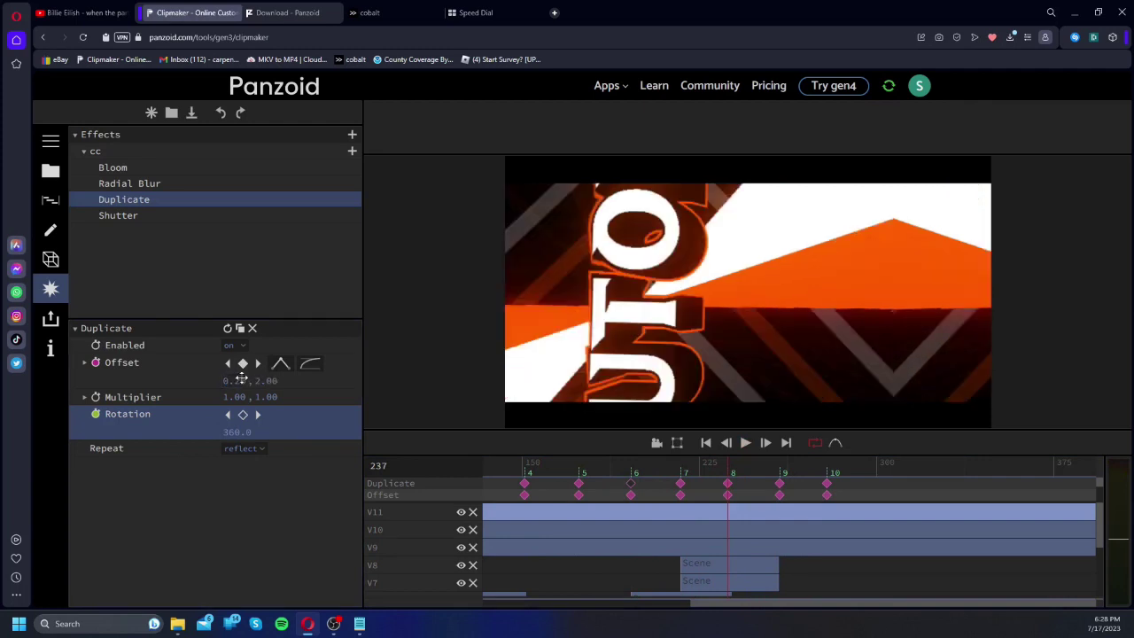
{"action": "left_click", "coordinate": [259, 364]}
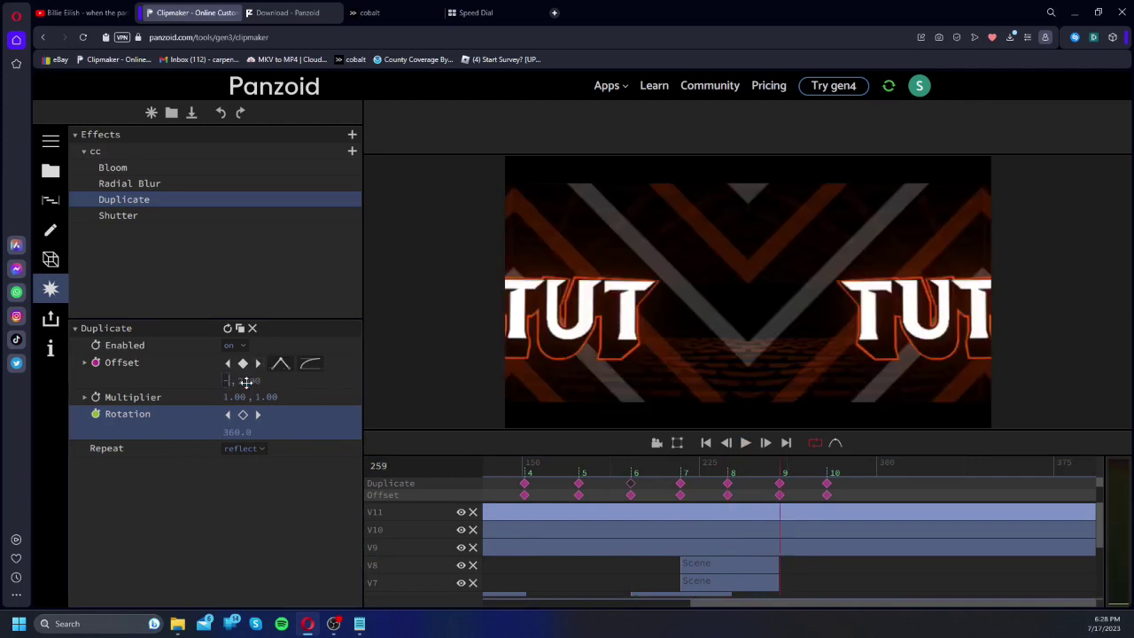
{"action": "key", "text": "Return"}
Step: Preview the revised offset moves from around beats 6 and 7 and once from the start of the intro
{"action": "left_click_drag", "start_coordinate": [737, 464], "coordinate": [686, 456]}
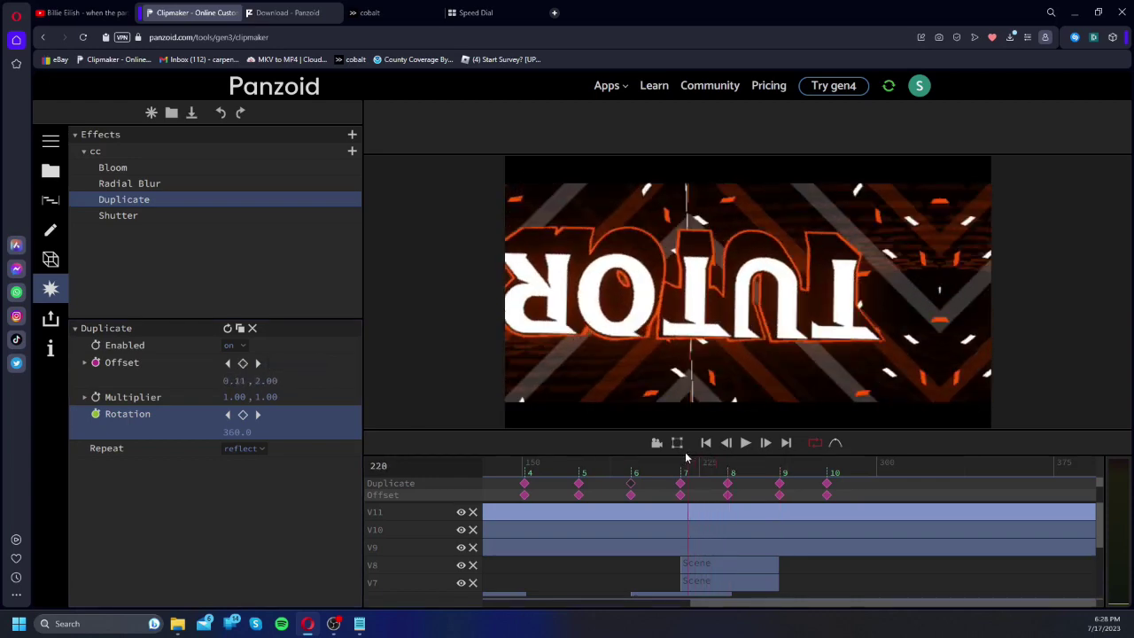
{"action": "key", "text": "space"}
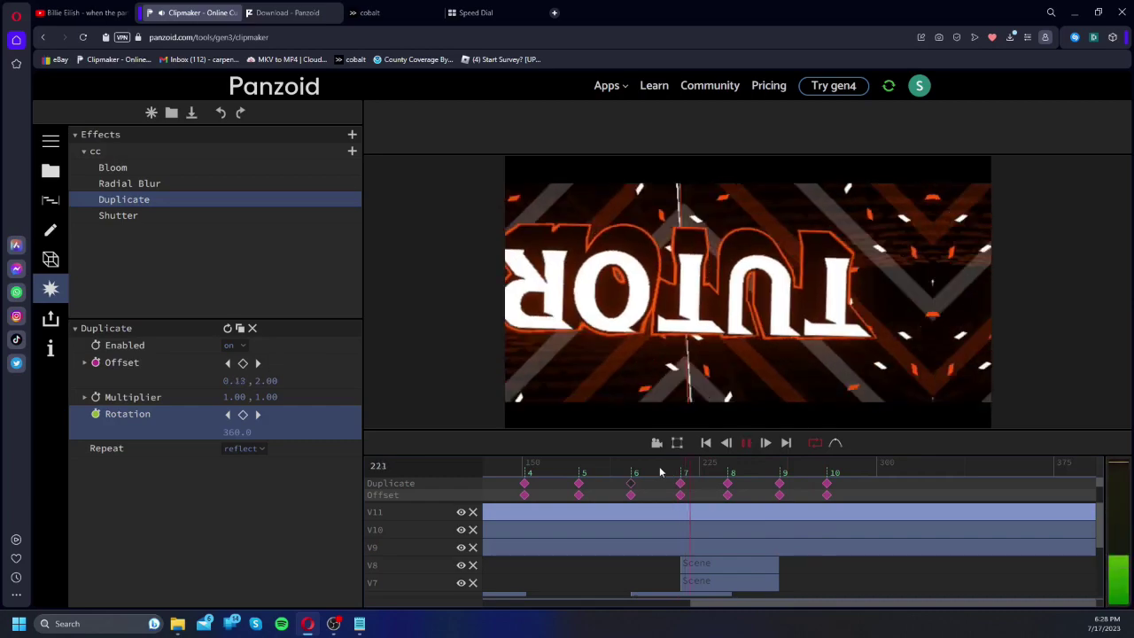
{"action": "key", "text": "space"}
{"action": "left_click_drag", "start_coordinate": [638, 466], "coordinate": [458, 455]}
{"action": "key", "text": "space"}
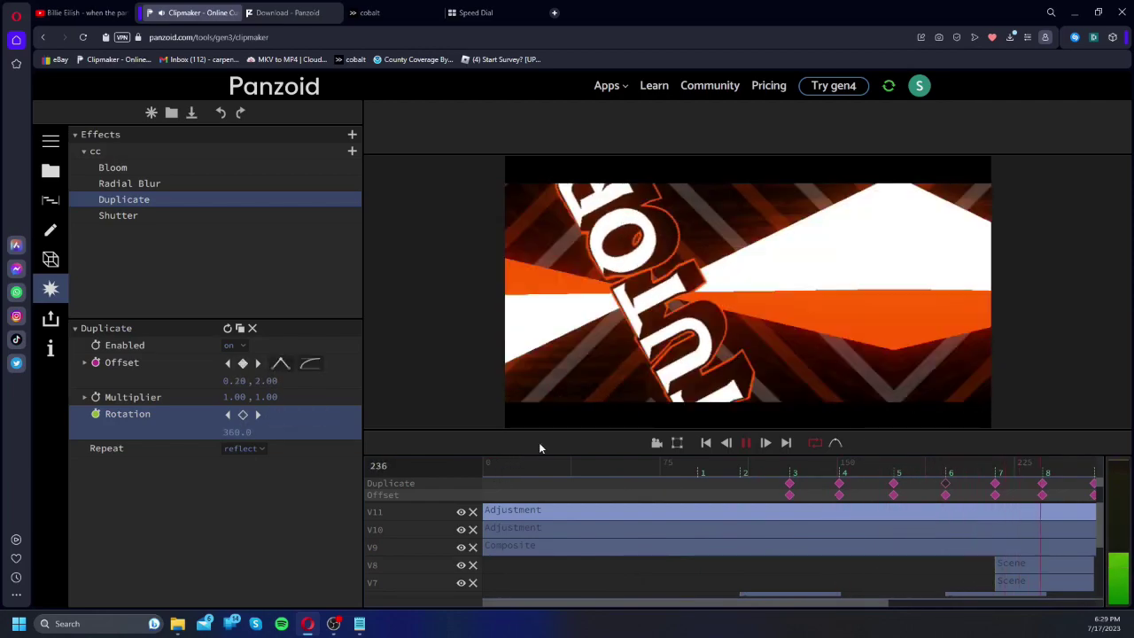
{"action": "left_click", "coordinate": [744, 443]}
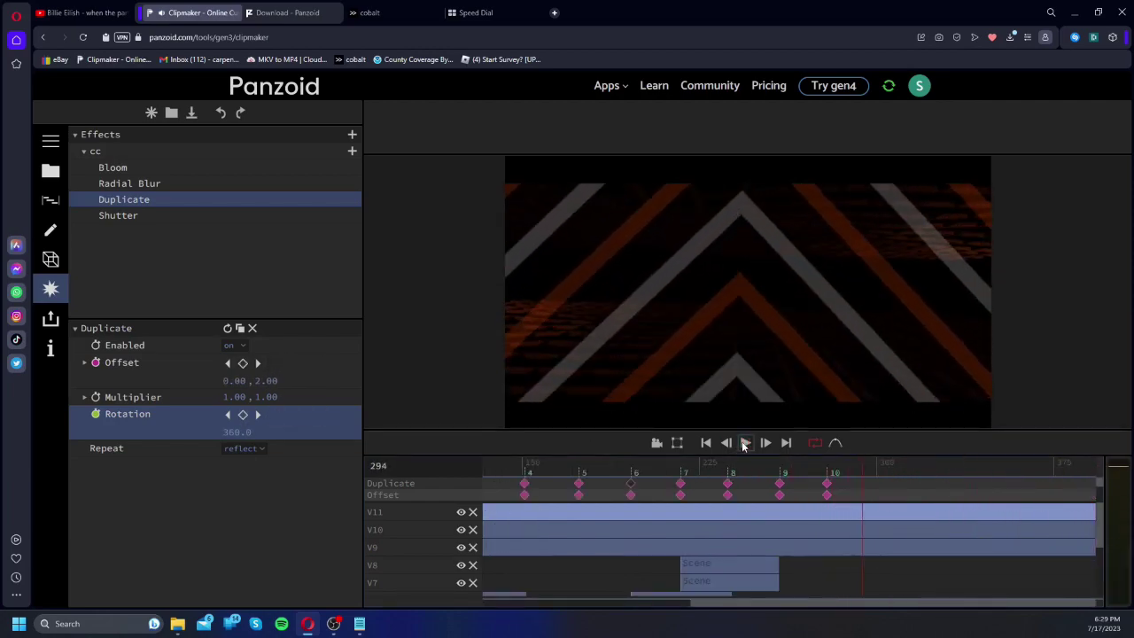
{"action": "left_click_drag", "start_coordinate": [746, 473], "coordinate": [644, 461]}
{"action": "key", "text": "space"}
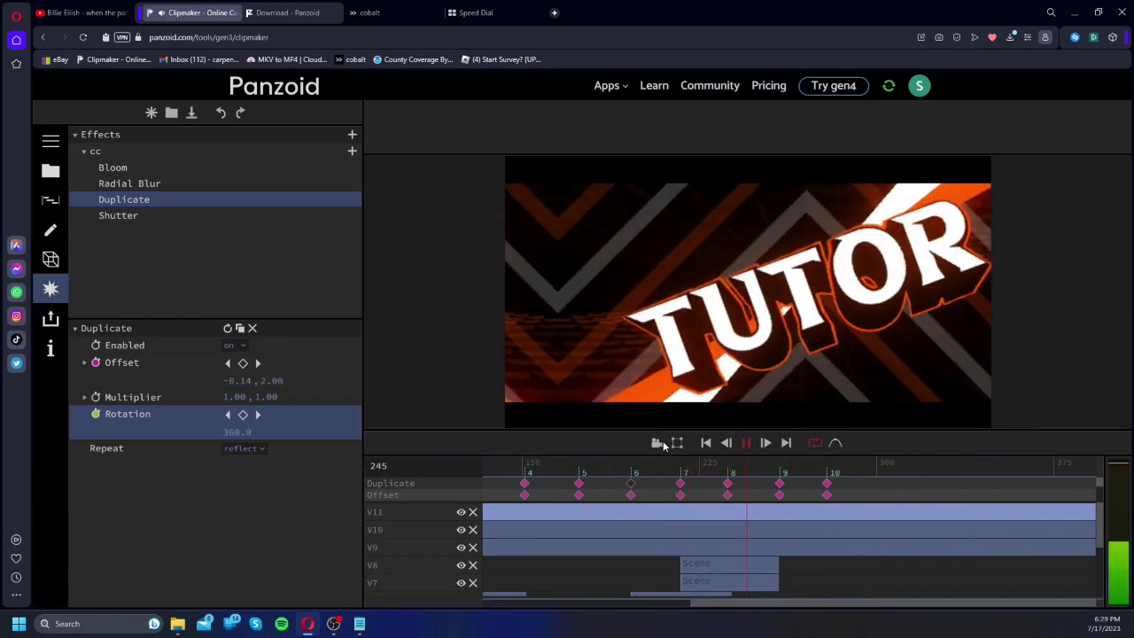
{"action": "key", "text": "space"}
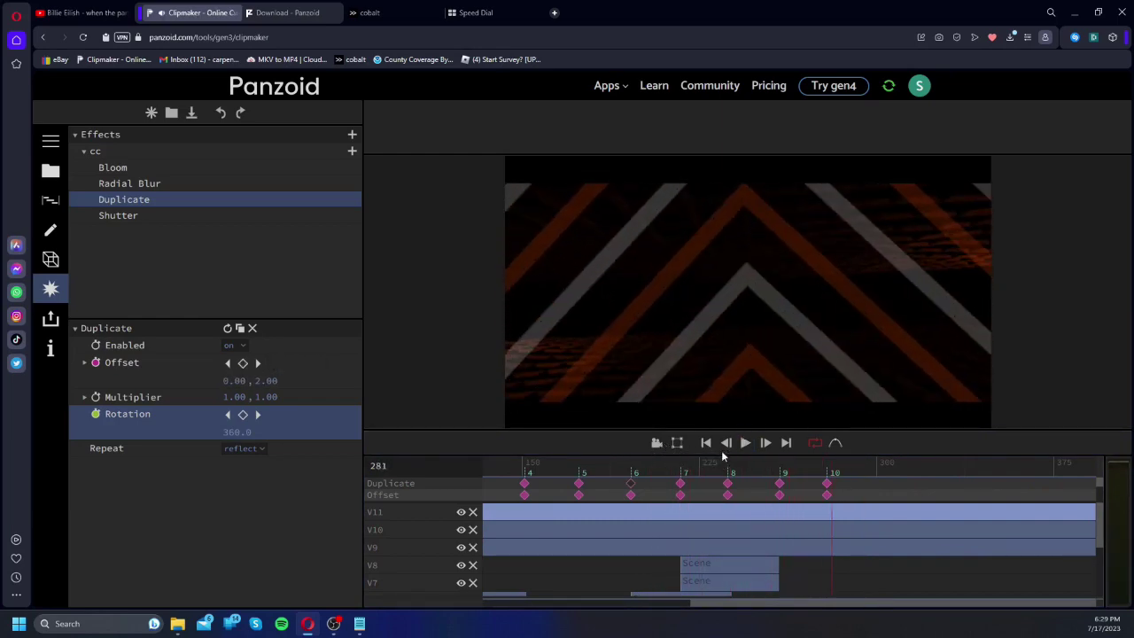
Step: Move both adjustment clips and the composite clip up one track to leave V9 empty
{"action": "left_click", "coordinate": [780, 479]}
{"action": "scroll", "coordinate": [609, 547], "scroll_direction": "down", "scroll_amount": 5}
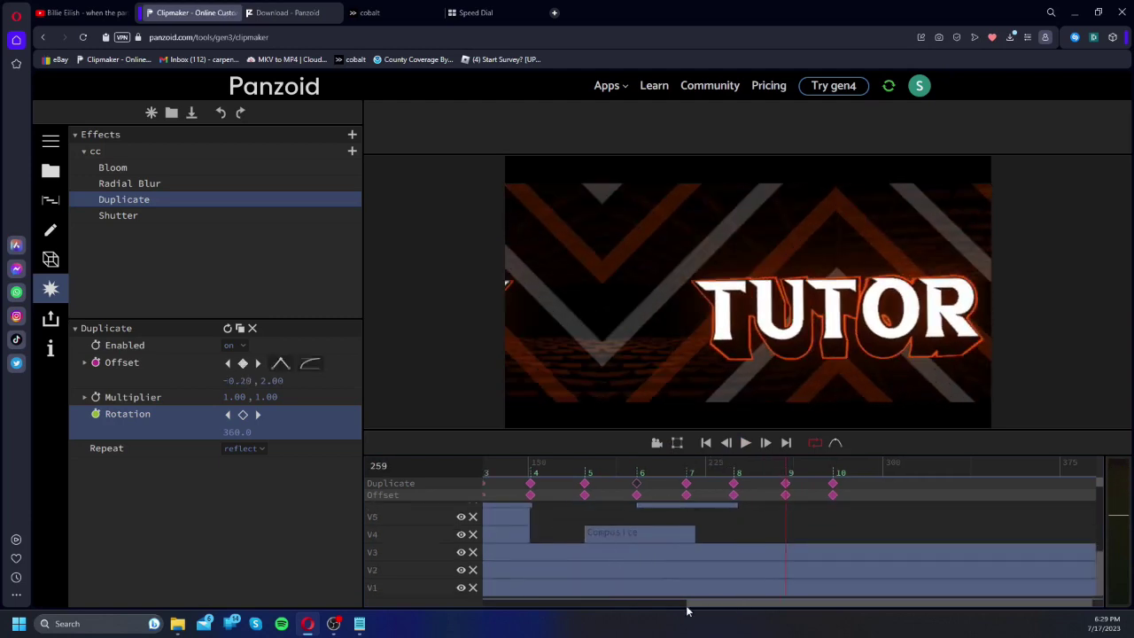
{"action": "left_click_drag", "start_coordinate": [712, 603], "coordinate": [461, 614]}
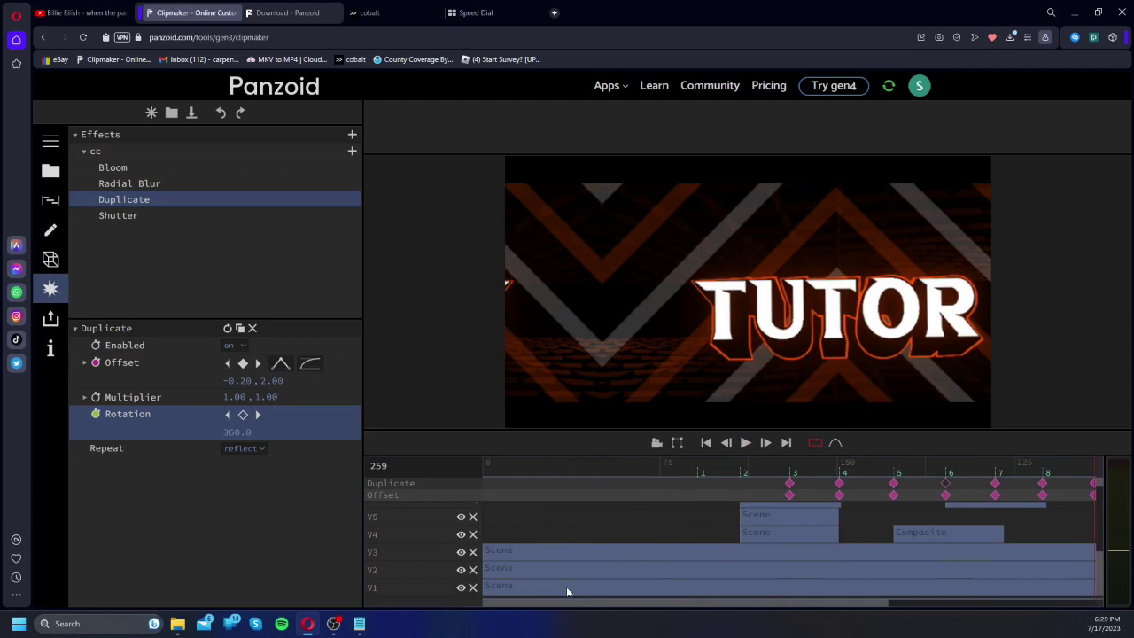
{"action": "scroll", "coordinate": [567, 580], "scroll_direction": "up", "scroll_amount": 5}
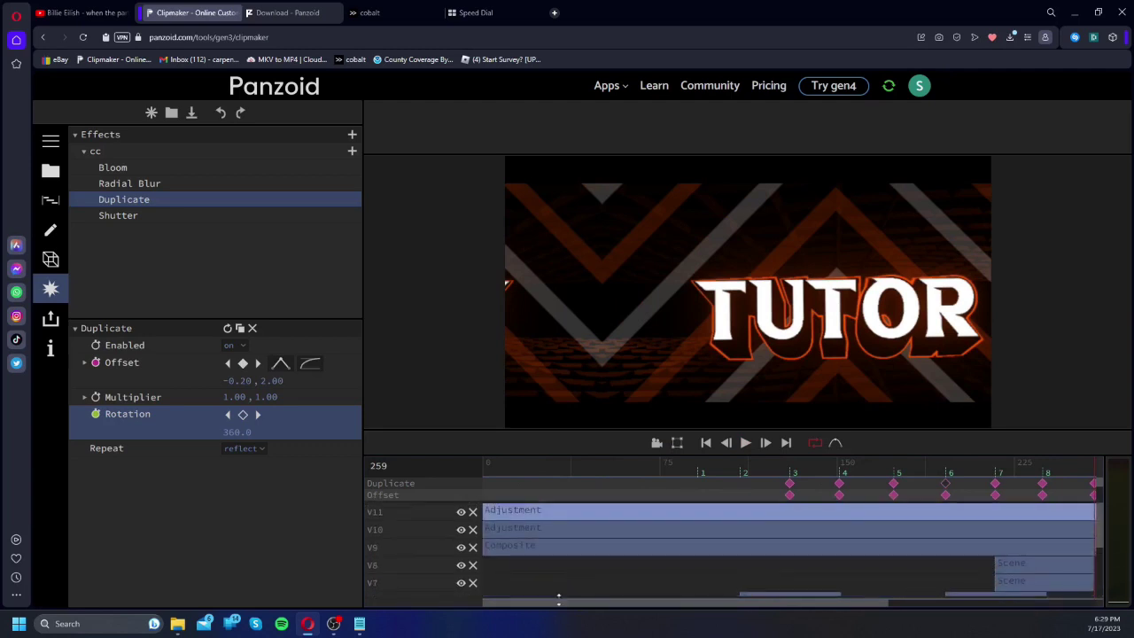
{"action": "left_click_drag", "start_coordinate": [559, 604], "coordinate": [721, 533]}
{"action": "left_click", "coordinate": [723, 550], "text": "ctrl"}
{"action": "left_click", "coordinate": [723, 533], "text": "ctrl"}
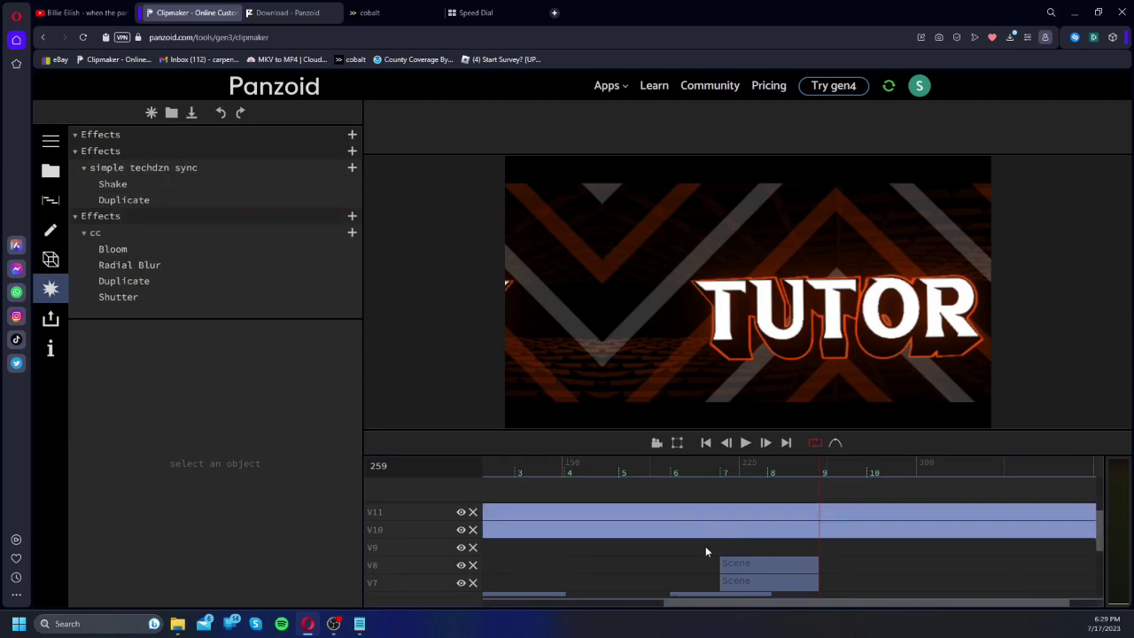
{"action": "left_click", "coordinate": [705, 550]}
{"action": "left_click_drag", "start_coordinate": [670, 603], "coordinate": [430, 570]}
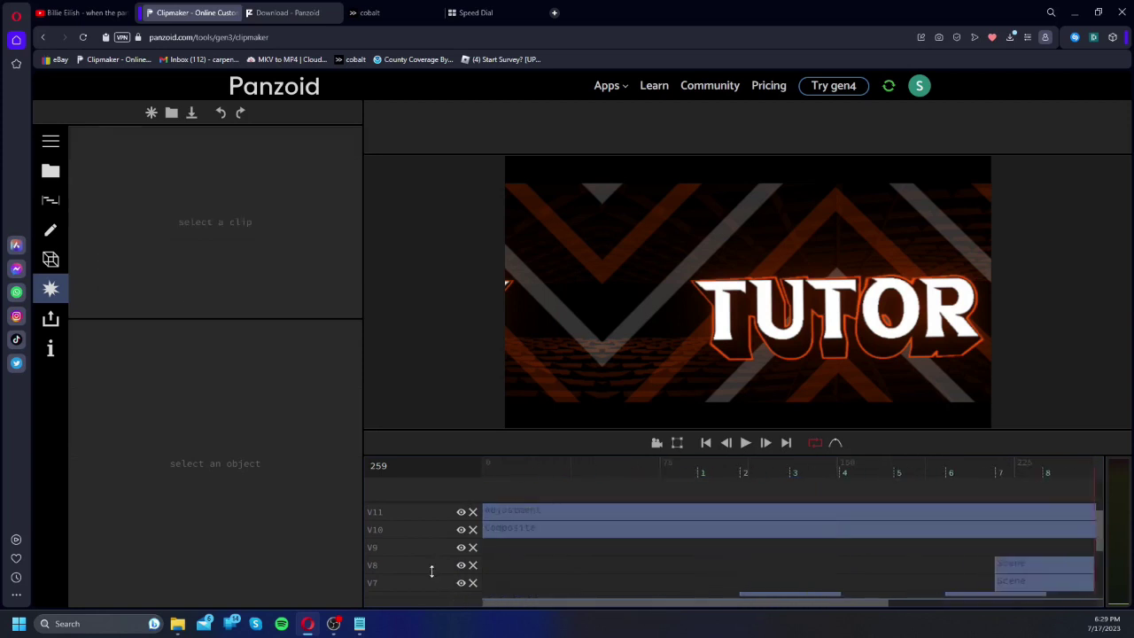
Step: Add a 3D Scene clip at the start of V9 and extend it to the length of the clips above
{"action": "left_click", "coordinate": [48, 170]}
{"action": "left_click_drag", "start_coordinate": [117, 202], "coordinate": [471, 557]}
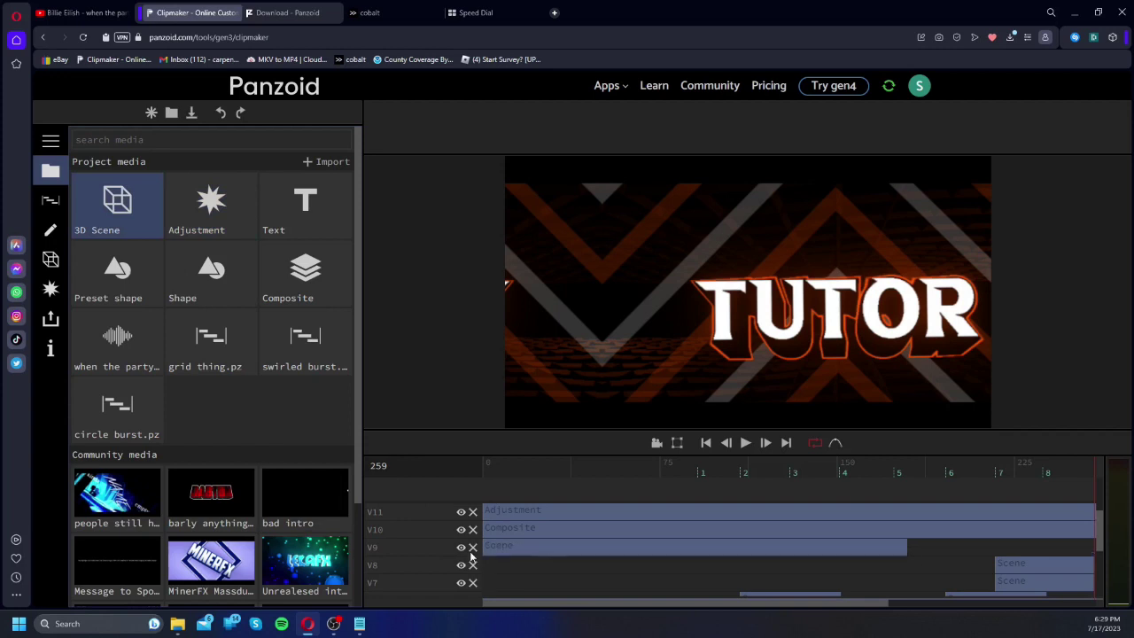
{"action": "left_click_drag", "start_coordinate": [905, 547], "coordinate": [1091, 558]}
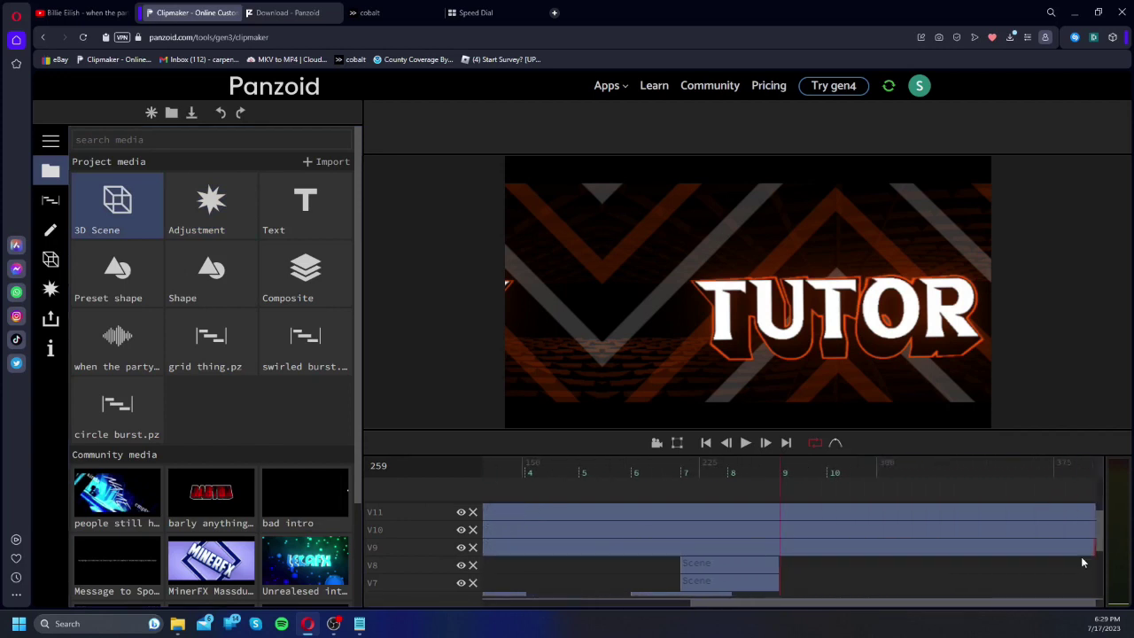
{"action": "left_click", "coordinate": [1021, 553]}
Step: Add a circle shape to the 3D objects of the new V9 scene and select it
{"action": "left_click", "coordinate": [50, 259]}
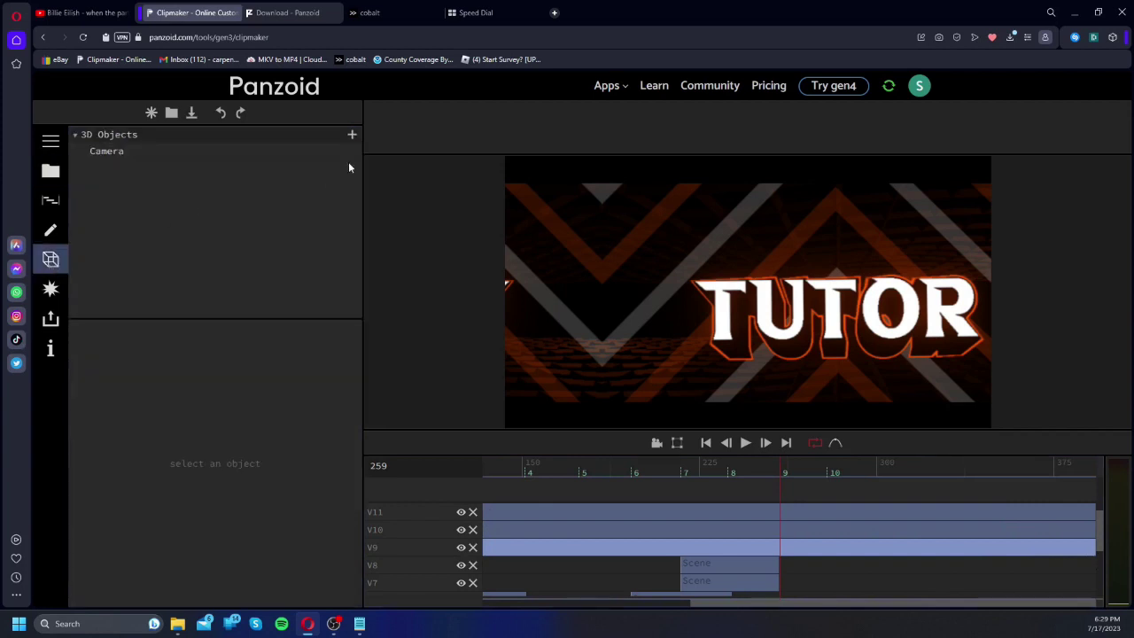
{"action": "left_click", "coordinate": [351, 133]}
{"action": "left_click", "coordinate": [221, 197]}
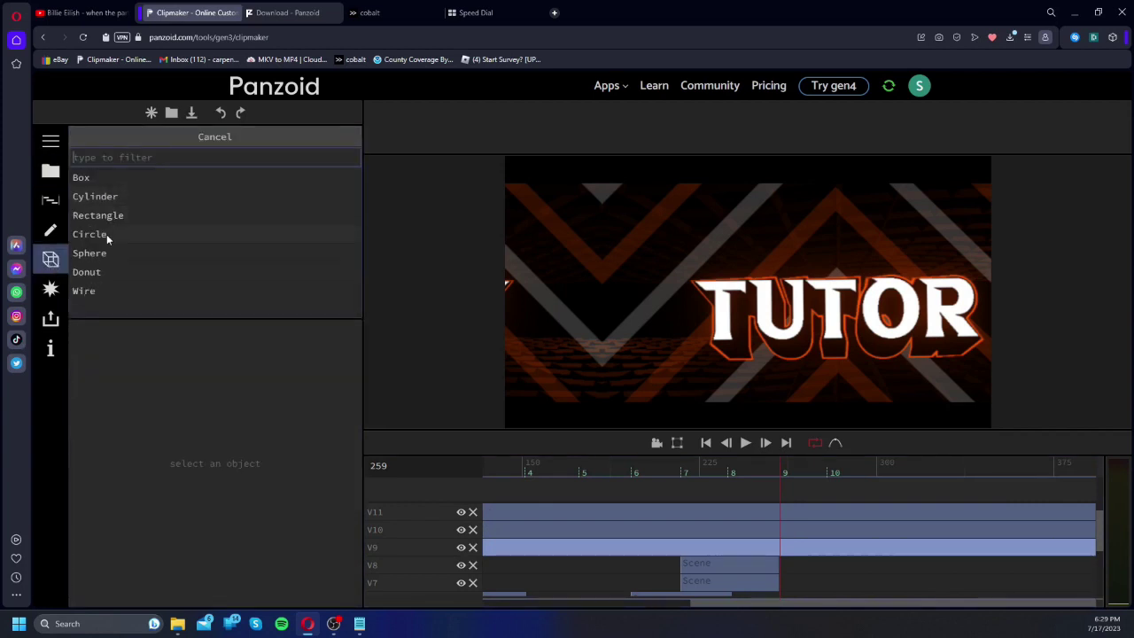
{"action": "left_click", "coordinate": [106, 232]}
{"action": "left_click", "coordinate": [132, 167]}
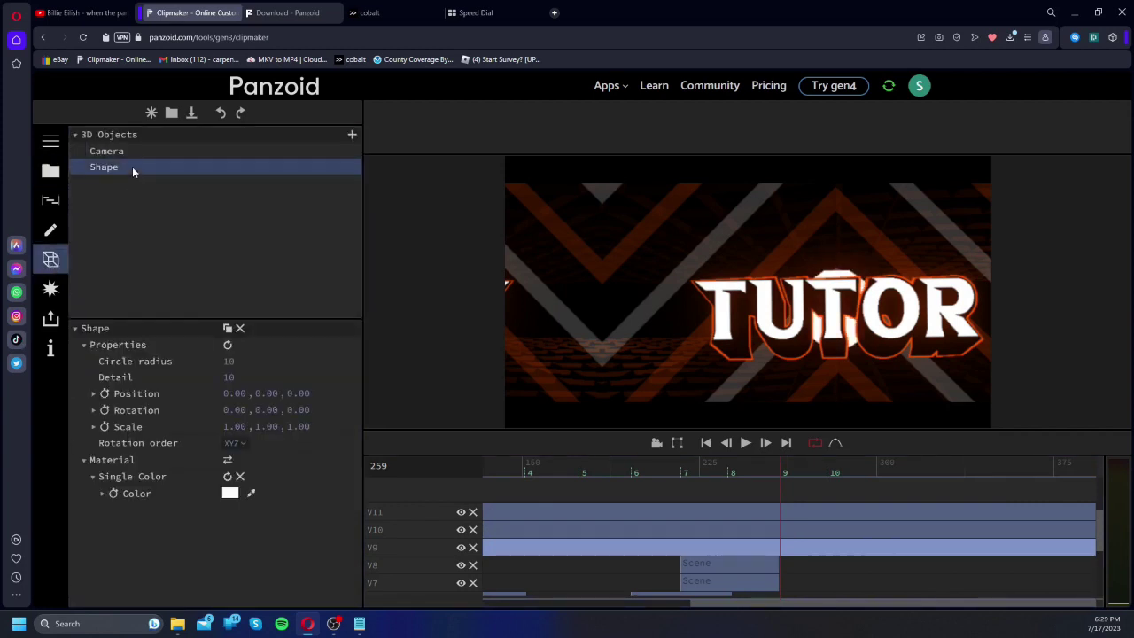
Step: Set the circle's radius to 189 and its detail to 50
{"action": "left_click", "coordinate": [232, 359]}
{"action": "type", "text": "123"}
{"action": "key", "text": "Return"}
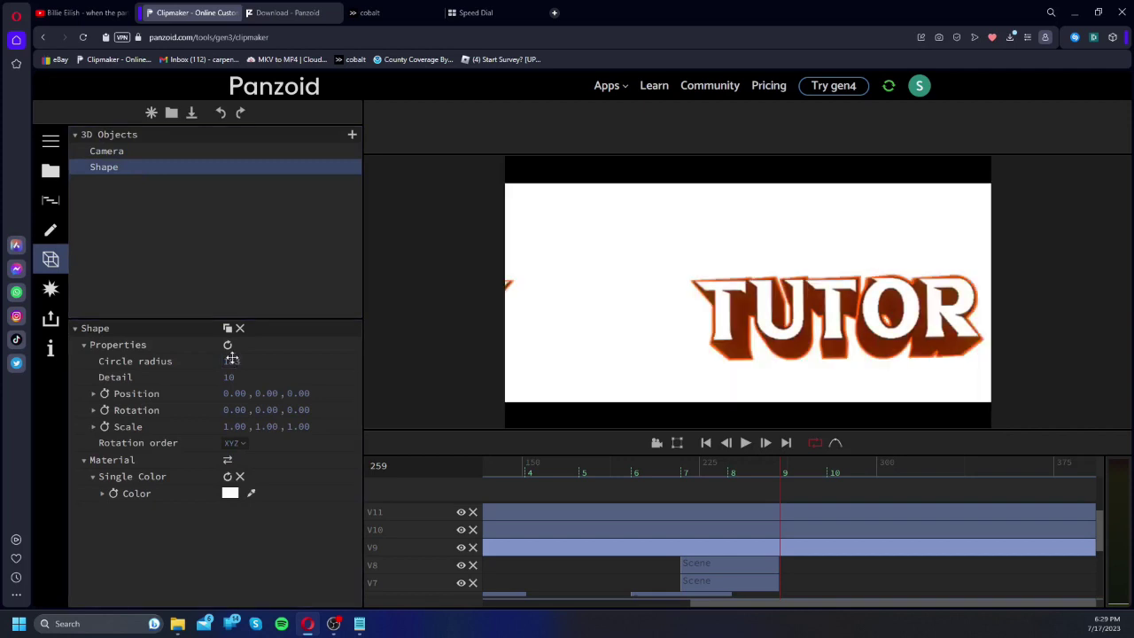
{"action": "type", "text": "180"}
{"action": "left_click", "coordinate": [222, 378]}
Step: Color the circle bright green and set its scale to 0.00, 0.00, 0.00
{"action": "left_click", "coordinate": [659, 445]}
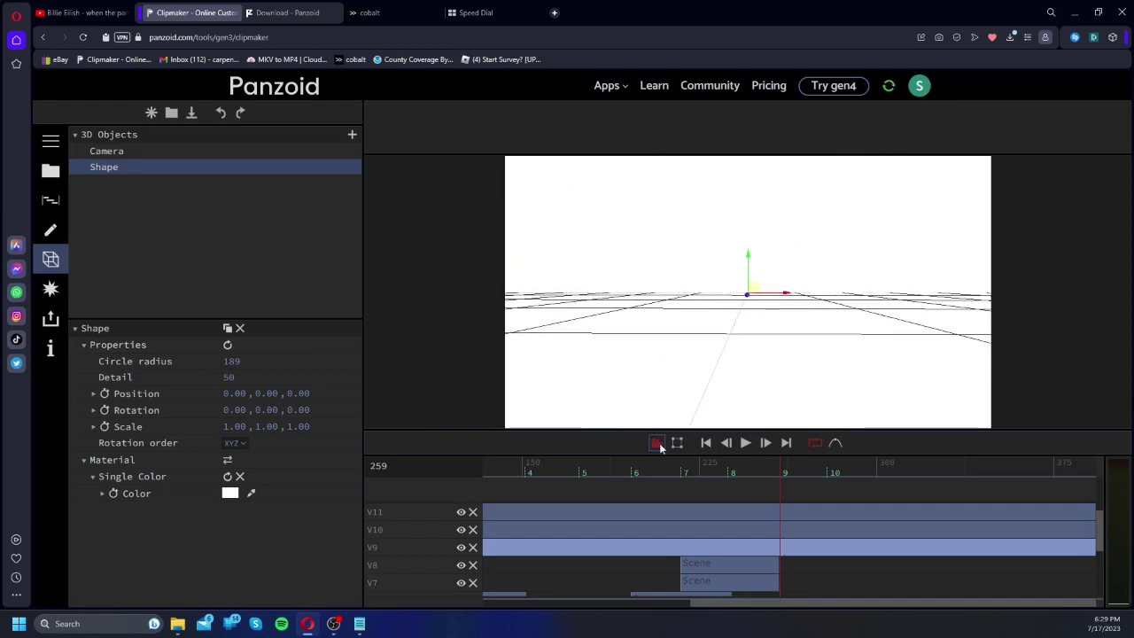
{"action": "left_click", "coordinate": [658, 445]}
{"action": "left_click", "coordinate": [230, 492]}
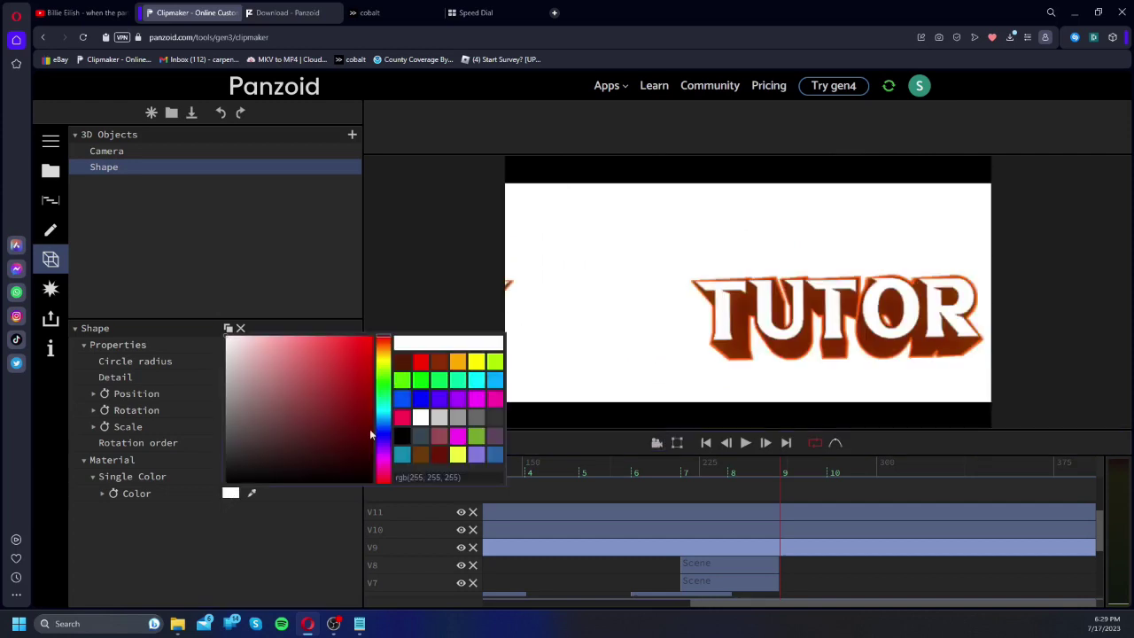
{"action": "left_click", "coordinate": [440, 381]}
Step: Set the circle's scale to 1.00, 1.00, 0.00 at beat 1 (frame 91) and start keyframing its scale there
{"action": "left_click_drag", "start_coordinate": [741, 473], "coordinate": [422, 456]}
{"action": "key", "text": "space"}
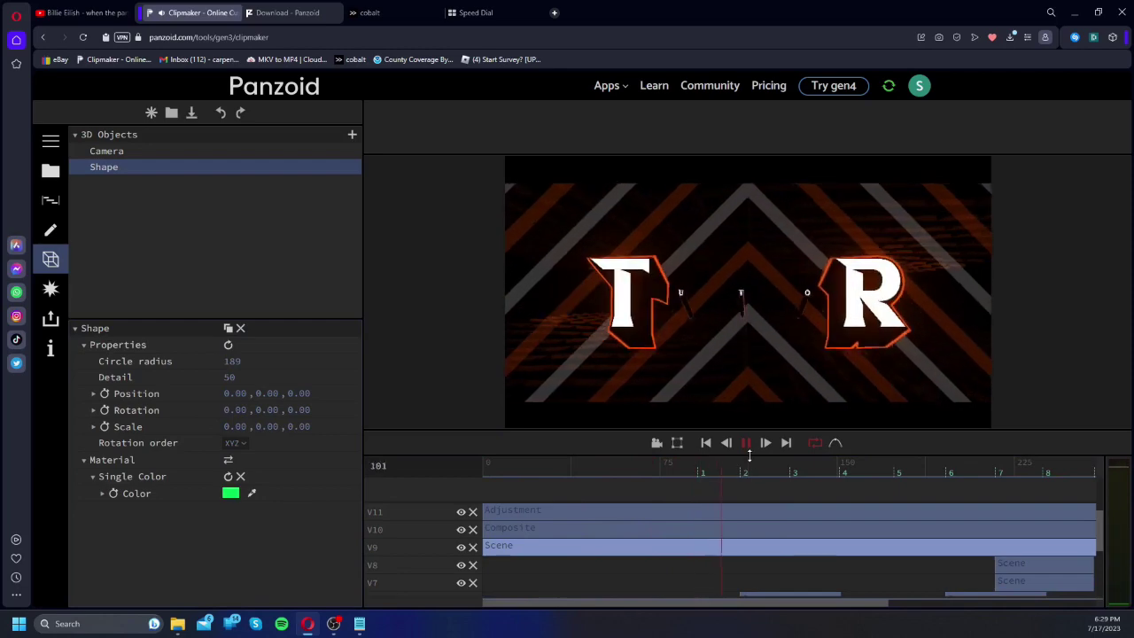
{"action": "left_click", "coordinate": [671, 471]}
{"action": "left_click_drag", "start_coordinate": [671, 472], "coordinate": [696, 466]}
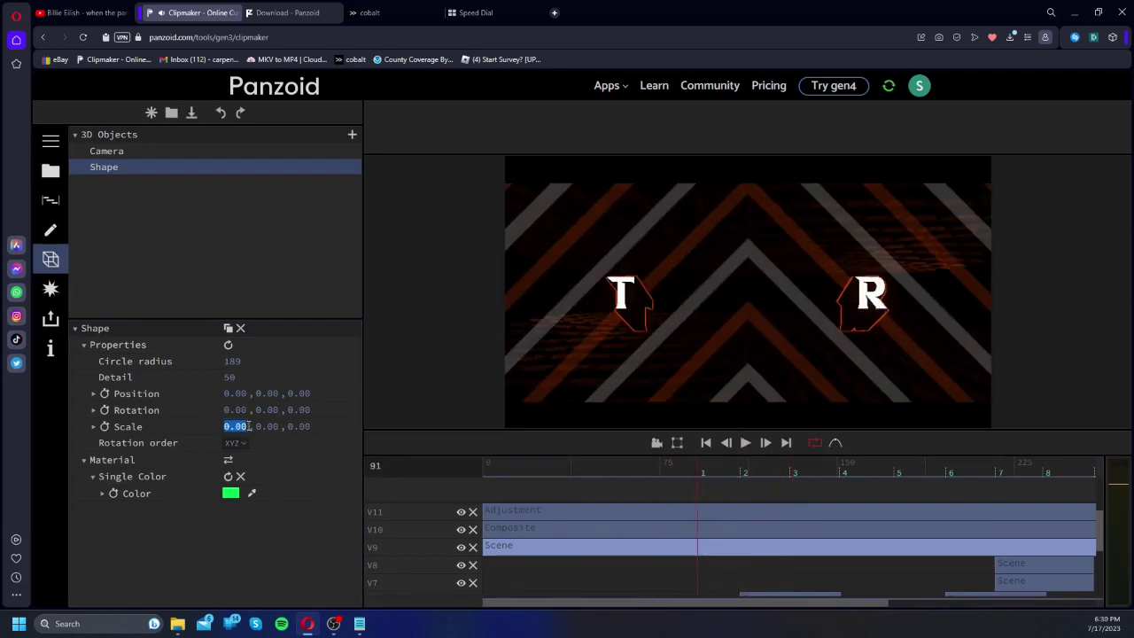
{"action": "left_click_drag", "start_coordinate": [273, 432], "coordinate": [275, 452]}
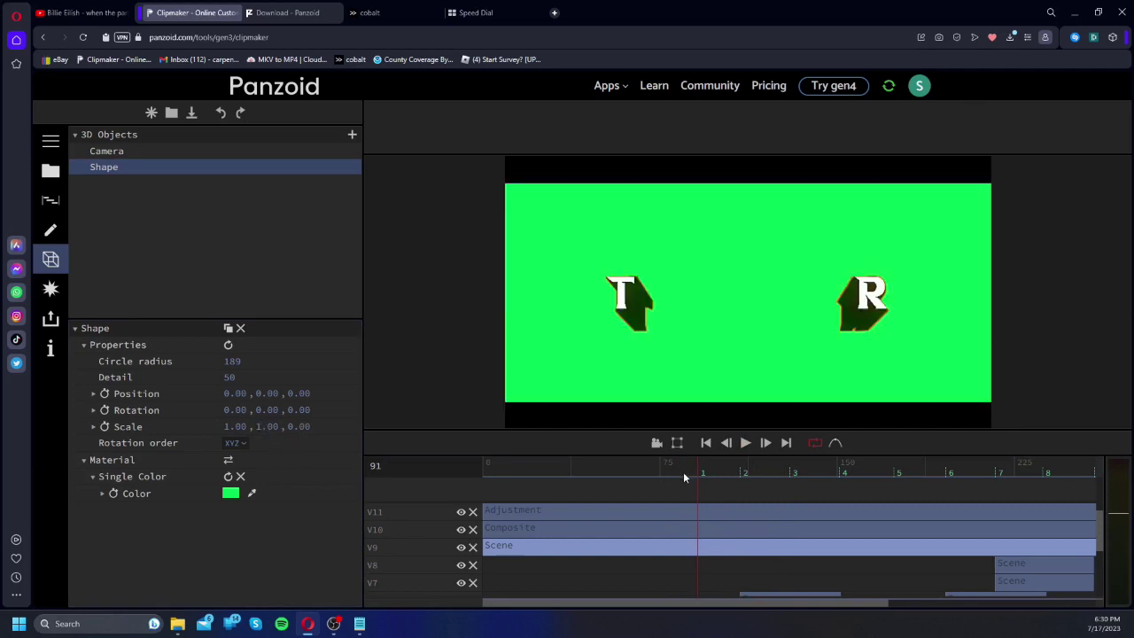
{"action": "left_click", "coordinate": [103, 426]}
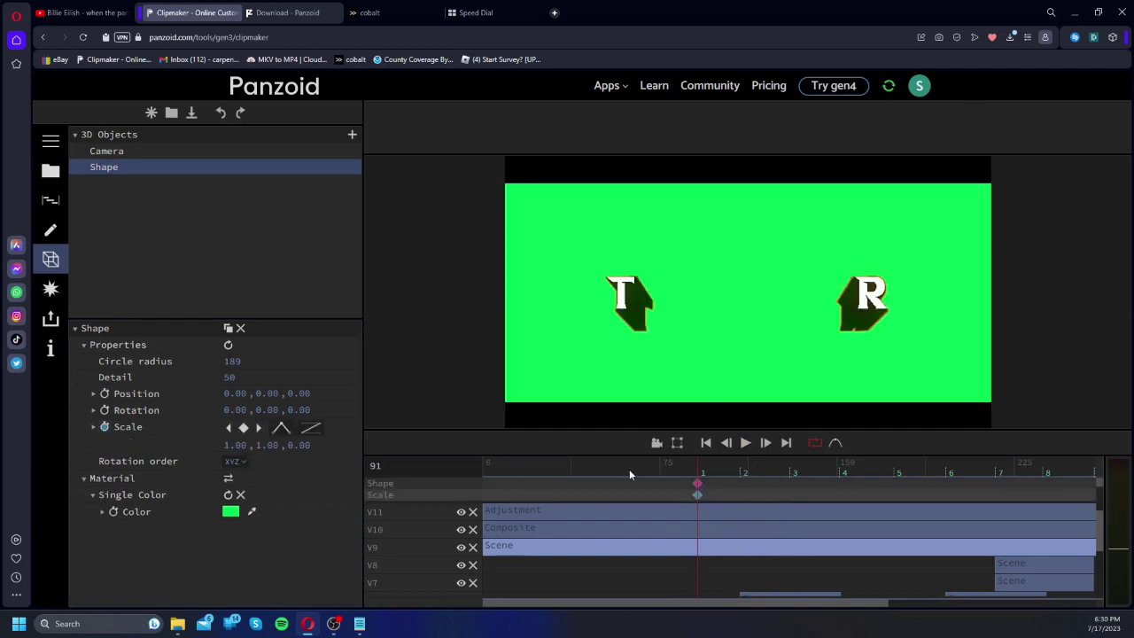
Step: Add a circle scale keyframe at frame 68, then set the beat 1 keyframe to 0.34, 0.34, 0.00 with an ease-in curve
{"action": "left_click", "coordinate": [627, 467]}
{"action": "left_click", "coordinate": [243, 427]}
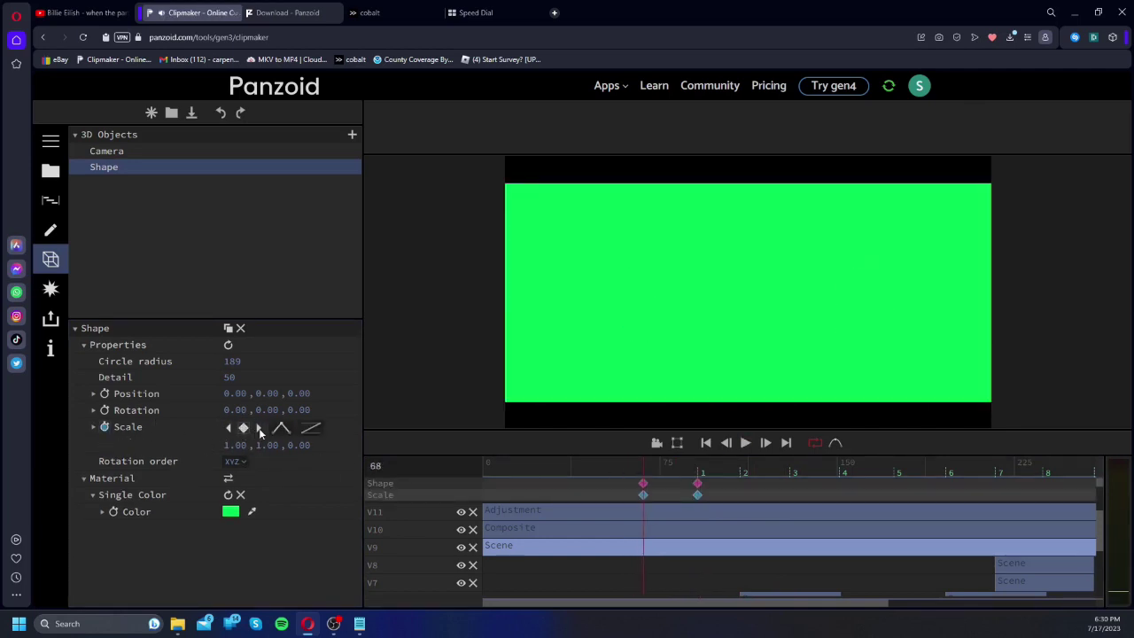
{"action": "left_click", "coordinate": [257, 427]}
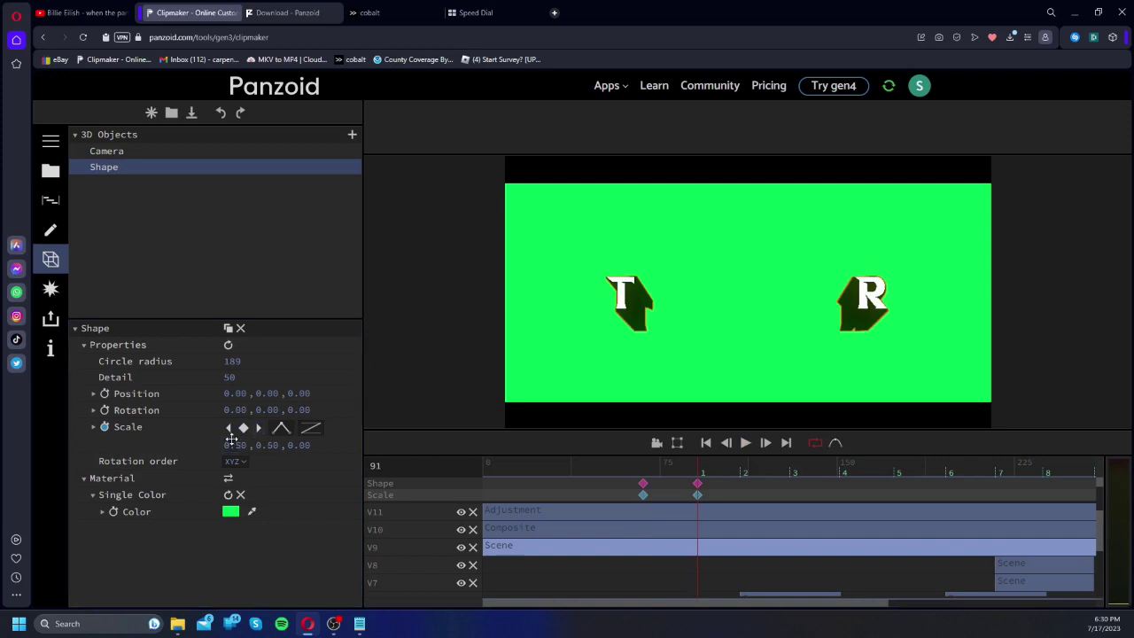
{"action": "left_click", "coordinate": [311, 429]}
{"action": "scroll", "coordinate": [326, 522], "scroll_direction": "down", "scroll_amount": 5}
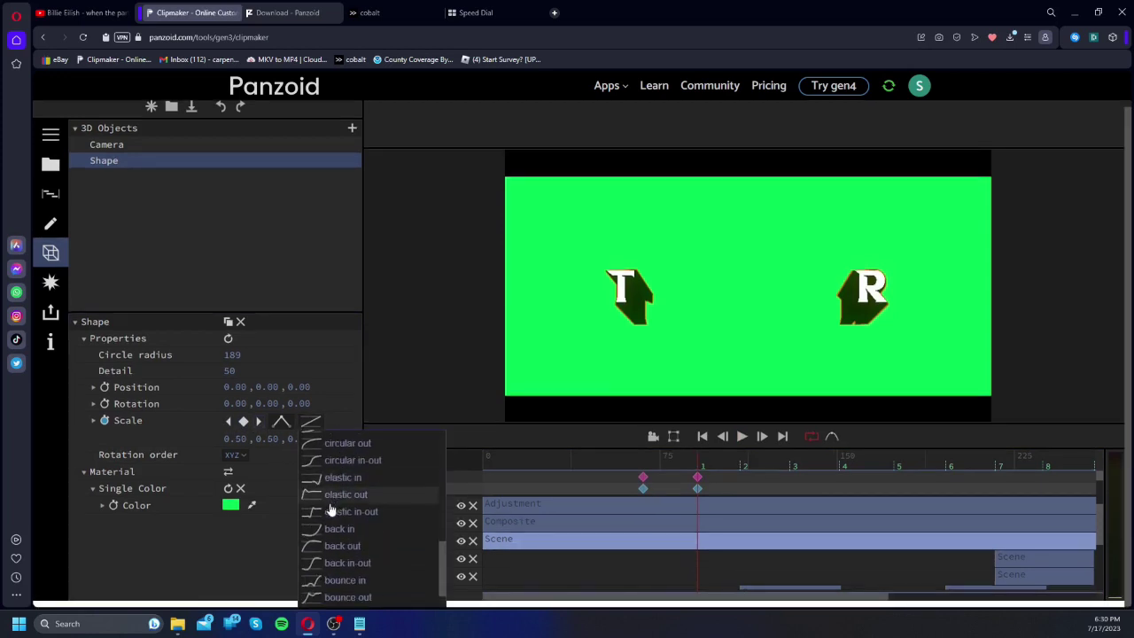
{"action": "left_click", "coordinate": [321, 546]}
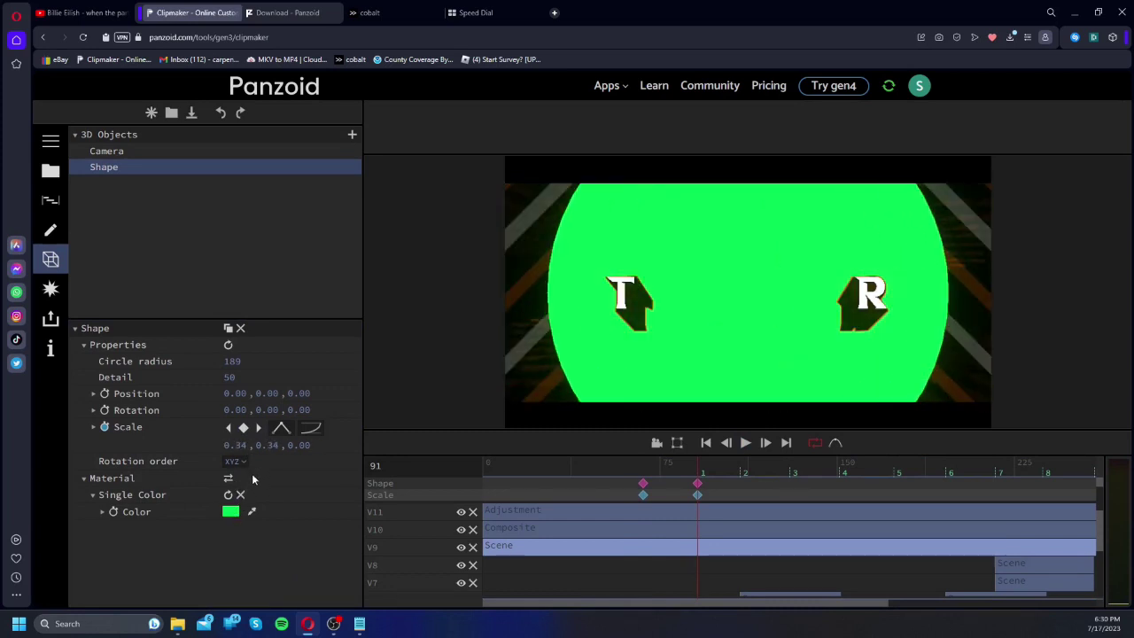
{"action": "left_click", "coordinate": [645, 470]}
{"action": "key", "text": "space"}
{"action": "key", "text": "space"}
Step: Key the circle's scale to 0.00, 0.00, 0.00 at beat 2 (frame 109) with circular out easing
{"action": "left_click_drag", "start_coordinate": [729, 484], "coordinate": [740, 472]}
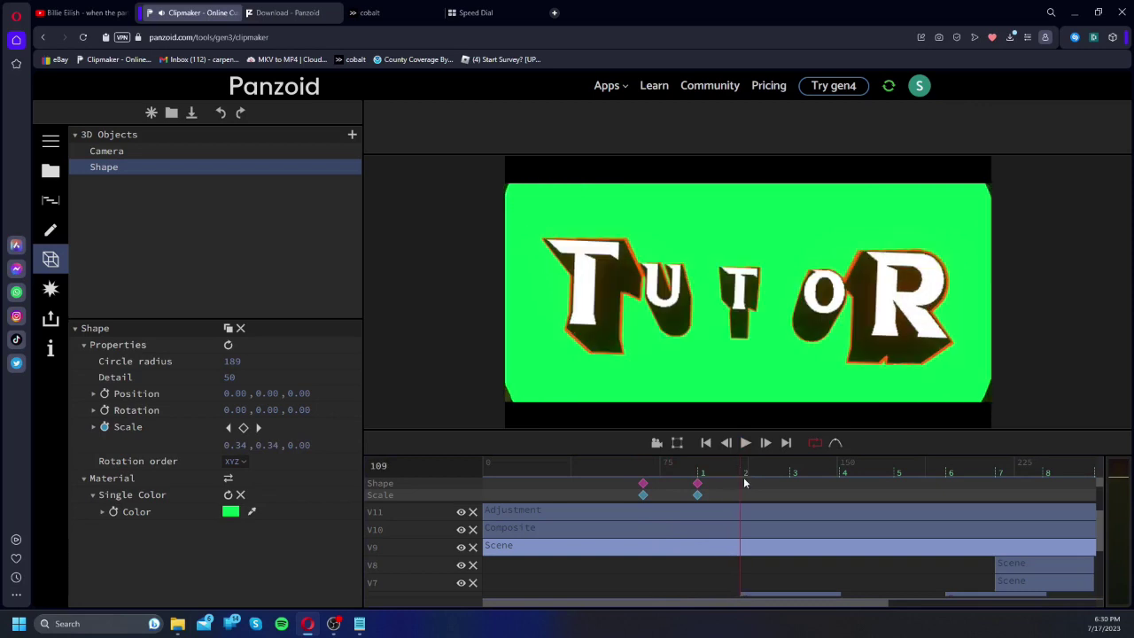
{"action": "left_click", "coordinate": [228, 448]}
{"action": "type", "text": "0"}
{"action": "key", "text": "Tab"}
{"action": "type", "text": "0"}
{"action": "key", "text": "Return"}
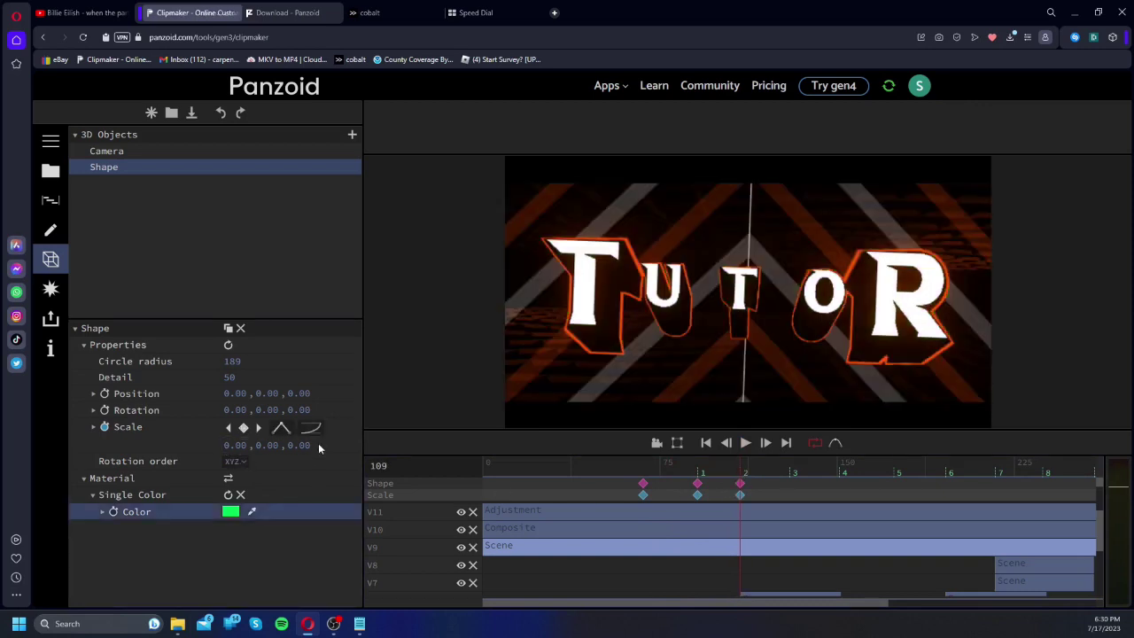
{"action": "left_click", "coordinate": [319, 429]}
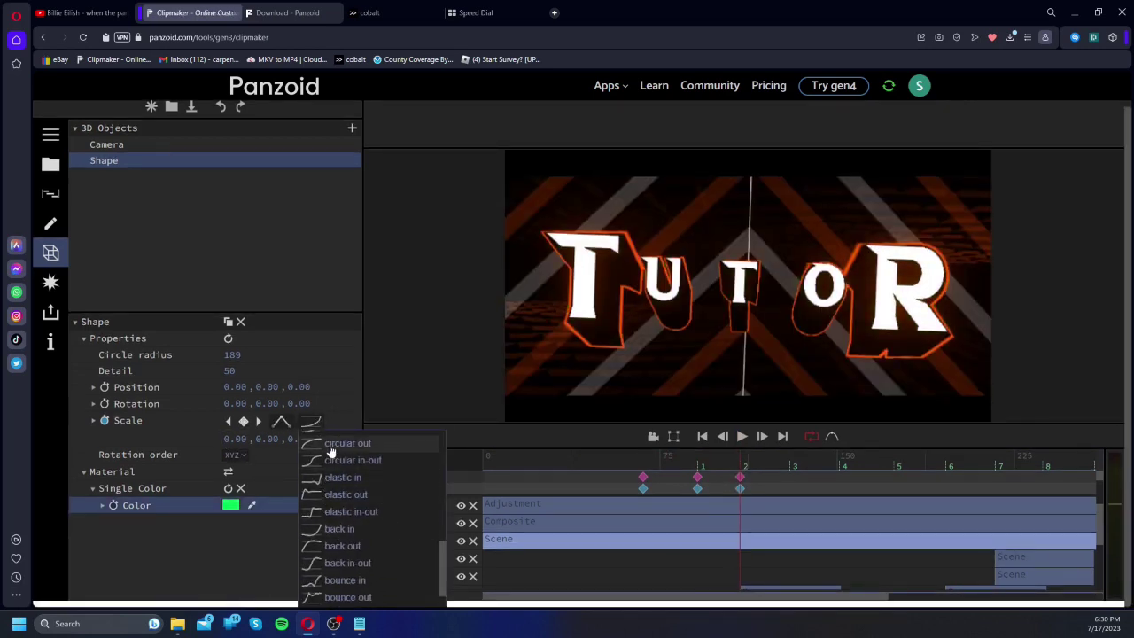
{"action": "left_click", "coordinate": [354, 452]}
Step: Move the circle's zero-scale keyframe from beat 2 to beat 3 and play back the shrinking circle around beat 1
{"action": "left_click_drag", "start_coordinate": [636, 469], "coordinate": [675, 468]}
{"action": "key", "text": "space"}
{"action": "key", "text": "space"}
{"action": "key", "text": "space"}
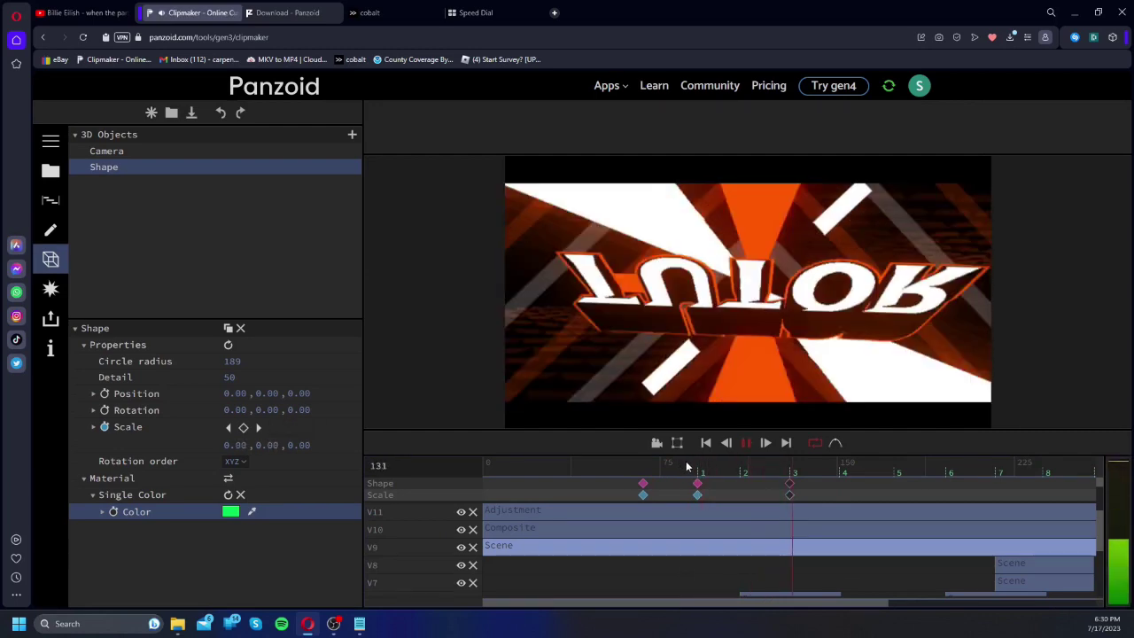
{"action": "key", "text": "space"}
{"action": "left_click", "coordinate": [687, 466]}
{"action": "key", "text": "space"}
{"action": "key", "text": "space"}
{"action": "left_click", "coordinate": [673, 456]}
{"action": "key", "text": "space"}
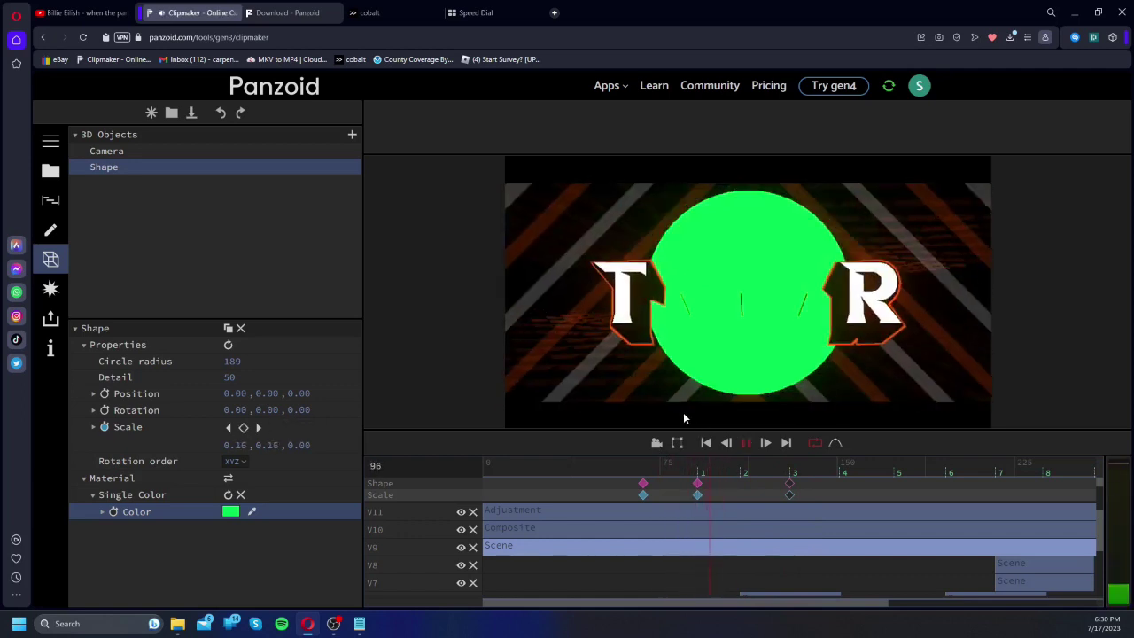
{"action": "left_click", "coordinate": [699, 463]}
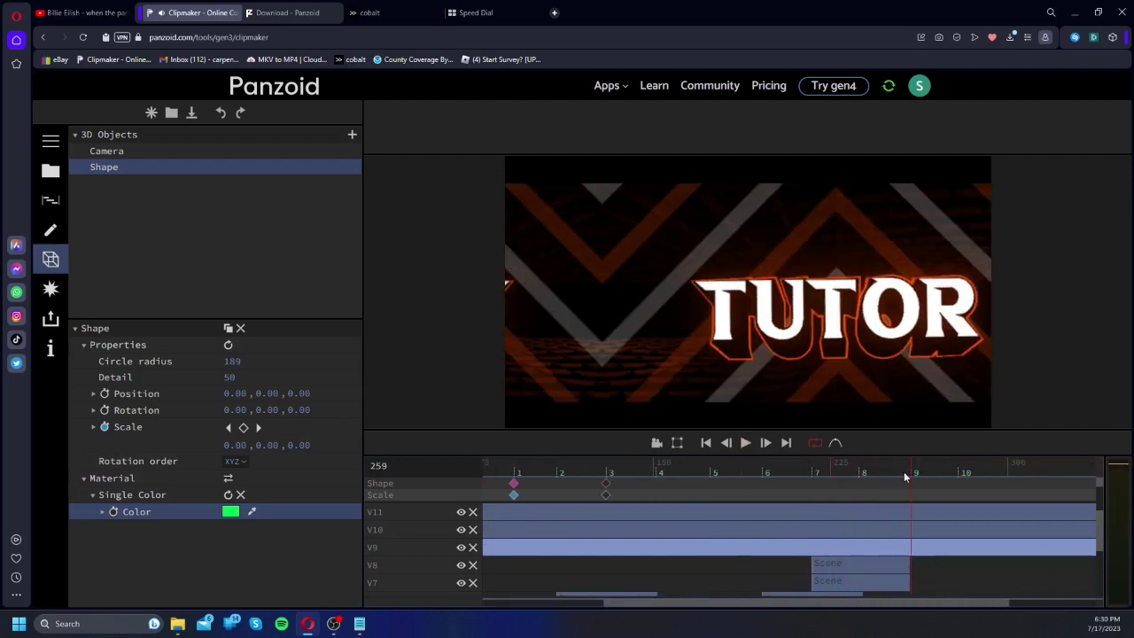
Step: Key the circle's scale up from 0.00, 0.00, 0.00 at beat 9 (frame 259) to a larger value at beat 10
{"action": "left_click", "coordinate": [958, 473]}
{"action": "left_click_drag", "start_coordinate": [236, 443], "coordinate": [312, 504]}
{"action": "left_click", "coordinate": [905, 463]}
{"action": "key", "text": "space"}
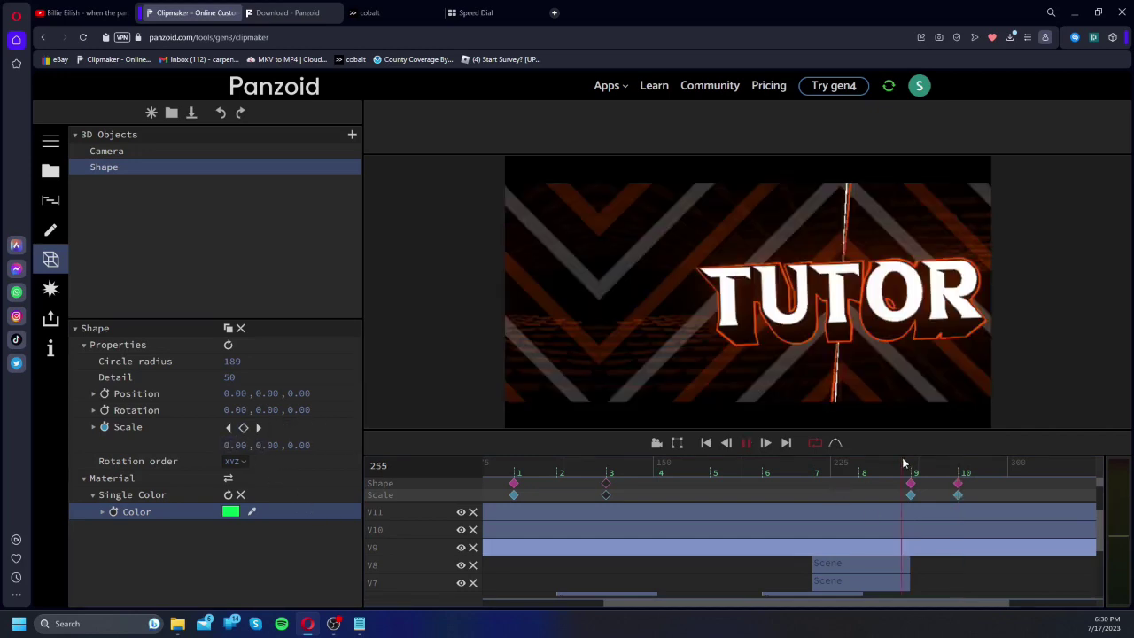
{"action": "key", "text": "space"}
Step: Move the circle's beat 10 scale keyframe out to about frame 373 and play back the slower growth from beat 9
{"action": "mouse_move", "coordinate": [970, 486]}
{"action": "left_mouse_down"}
{"action": "mouse_move", "coordinate": [1105, 493]}
{"action": "mouse_move", "coordinate": [1049, 484]}
{"action": "left_mouse_up"}
{"action": "key", "text": "space"}
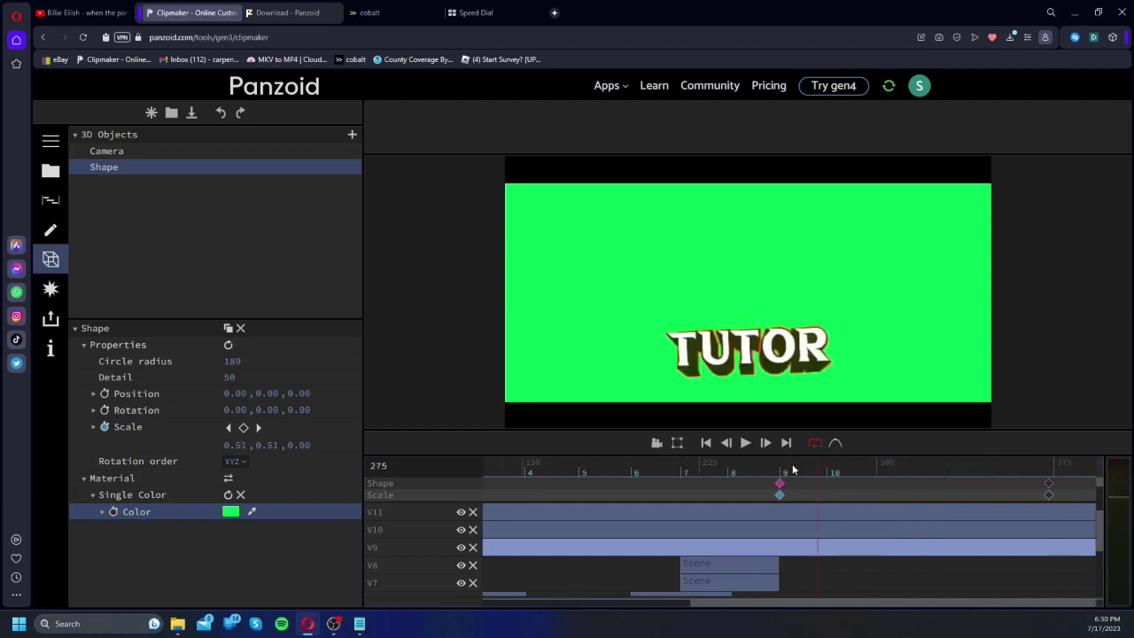
{"action": "key", "text": "space"}
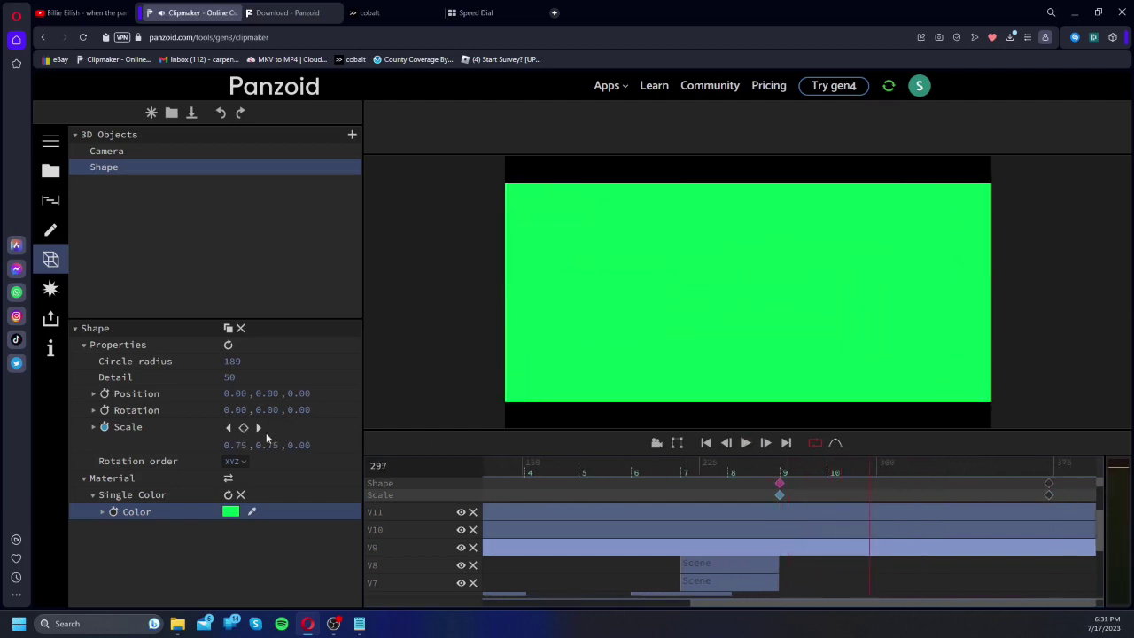
{"action": "left_click_drag", "start_coordinate": [234, 480], "coordinate": [281, 467]}
{"action": "key", "text": "space"}
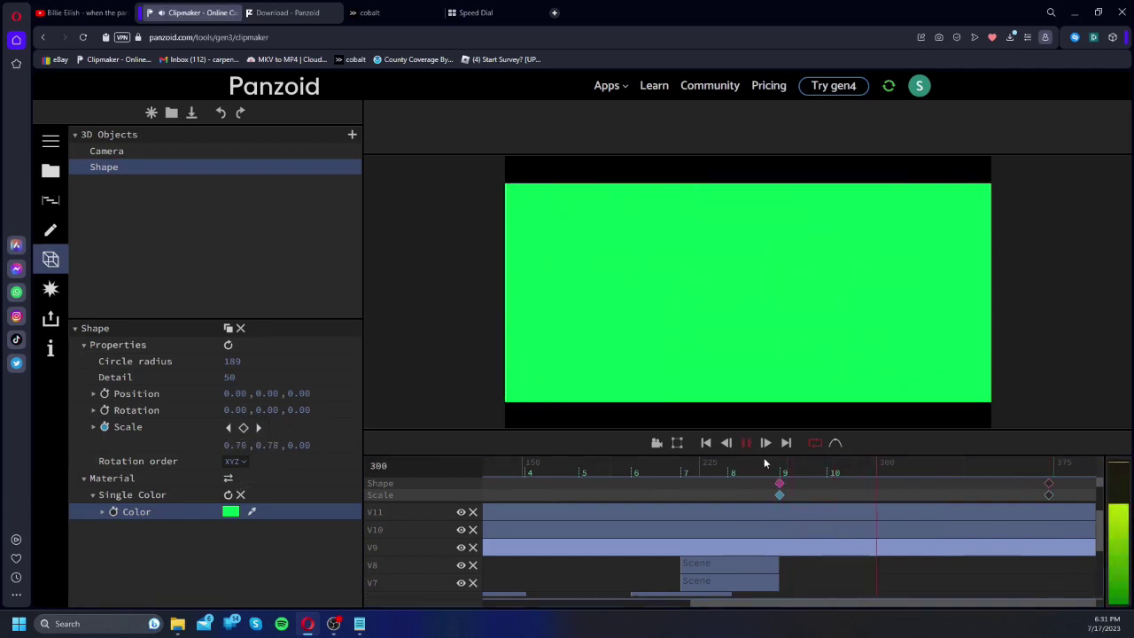
{"action": "left_click", "coordinate": [780, 472]}
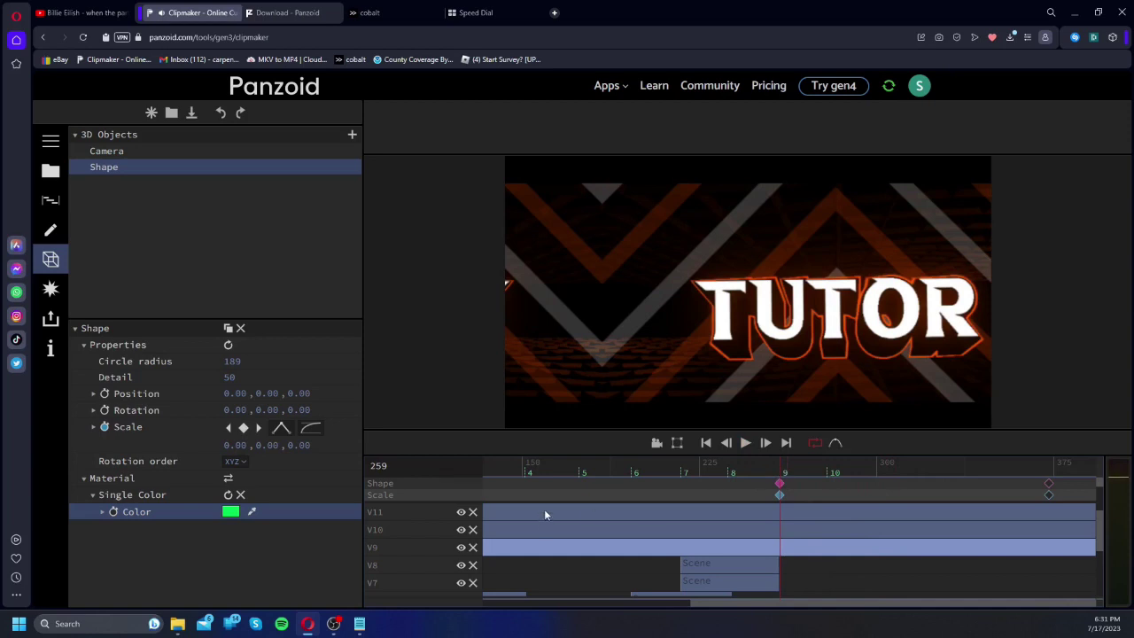
Step: Select the V12 adjustment clip and open the Shutter effect in its cc group
{"action": "left_click", "coordinate": [542, 511]}
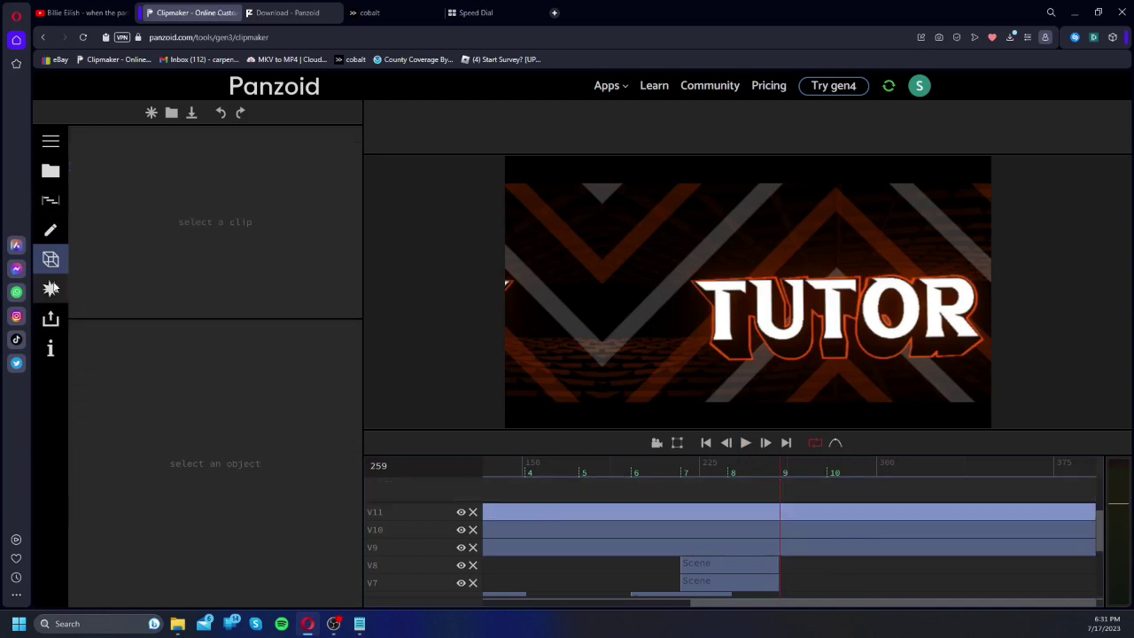
{"action": "left_click", "coordinate": [50, 289]}
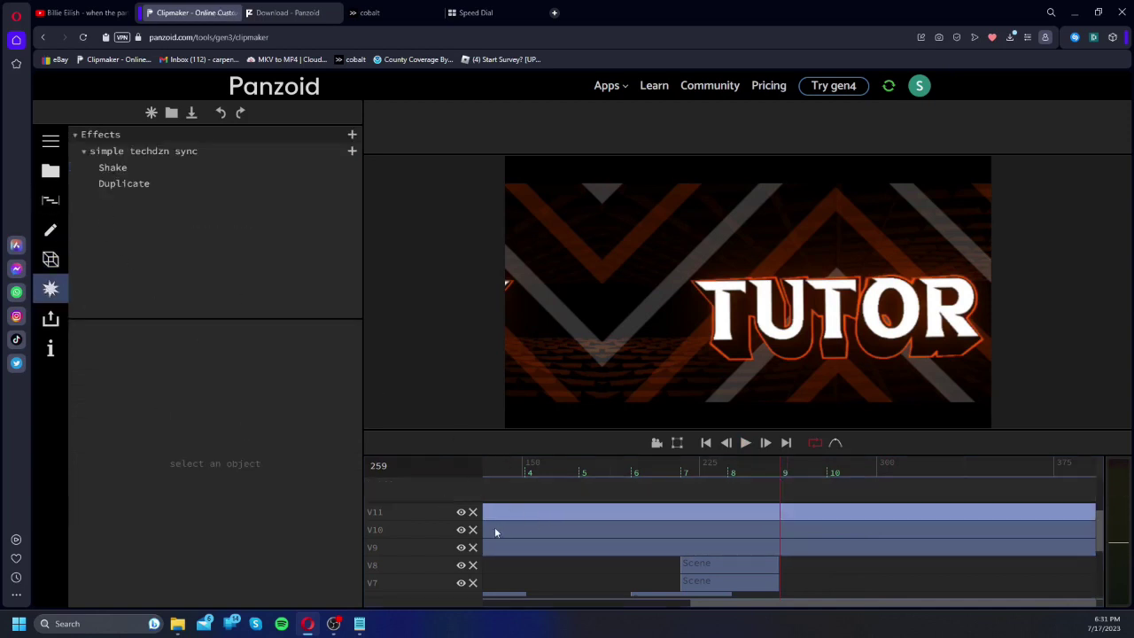
{"action": "left_click", "coordinate": [496, 531]}
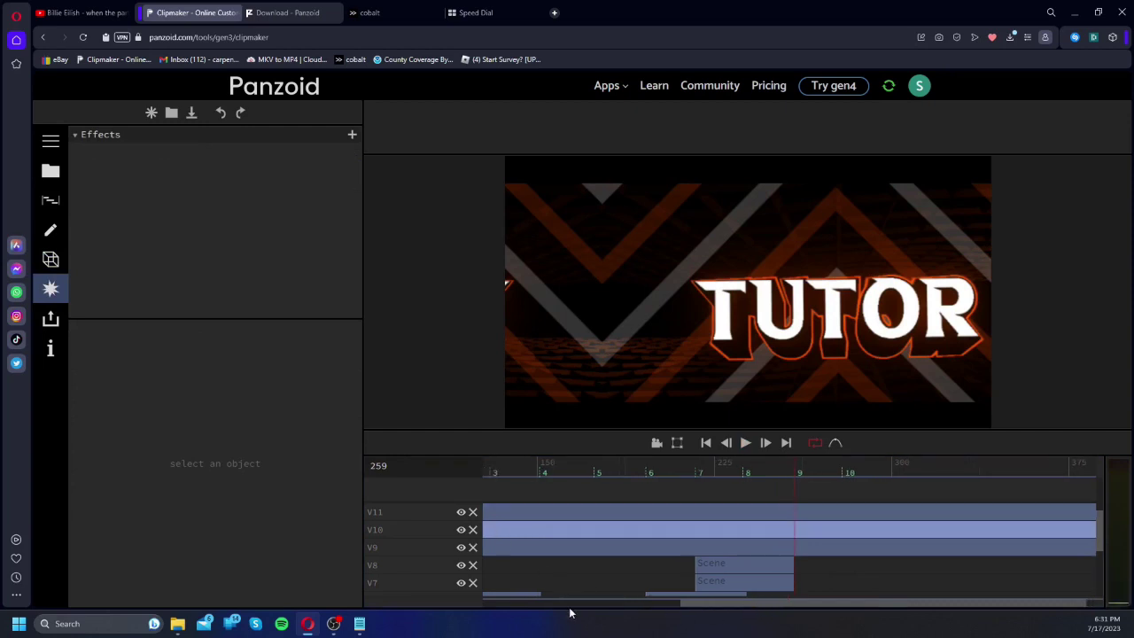
{"action": "scroll", "coordinate": [571, 516], "scroll_direction": "up", "scroll_amount": 1}
{"action": "left_click", "coordinate": [570, 511]}
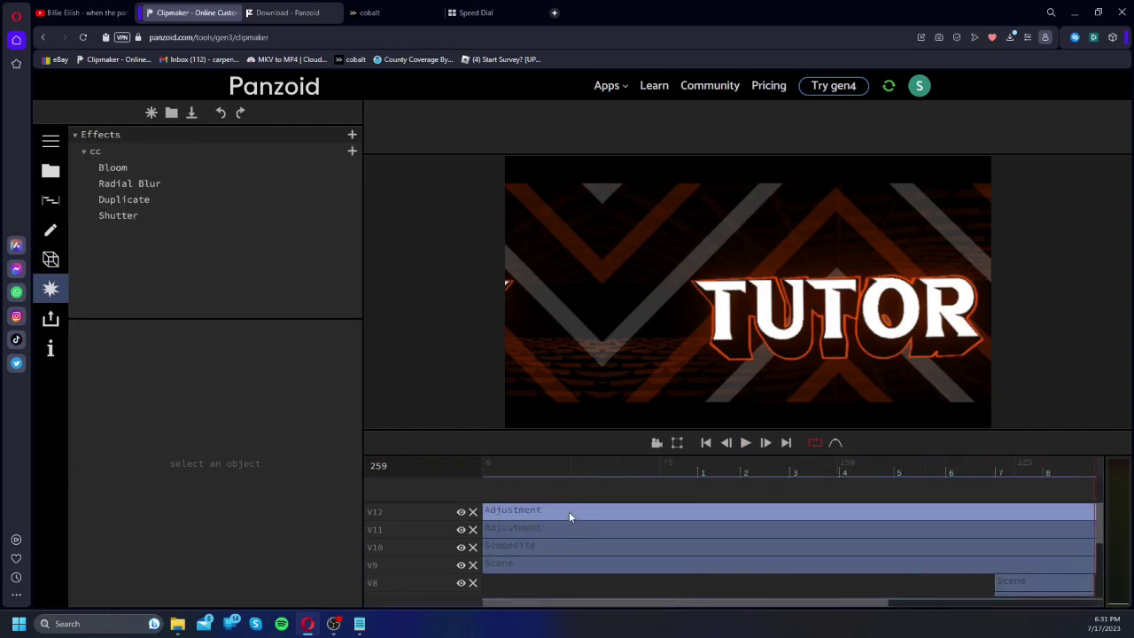
{"action": "left_click", "coordinate": [122, 215]}
Step: Keyframe the Shutter's Cover at beat 1 (frame 91) and beat 2 (frame 109), with 0.100 at beat 2
{"action": "left_click", "coordinate": [698, 474]}
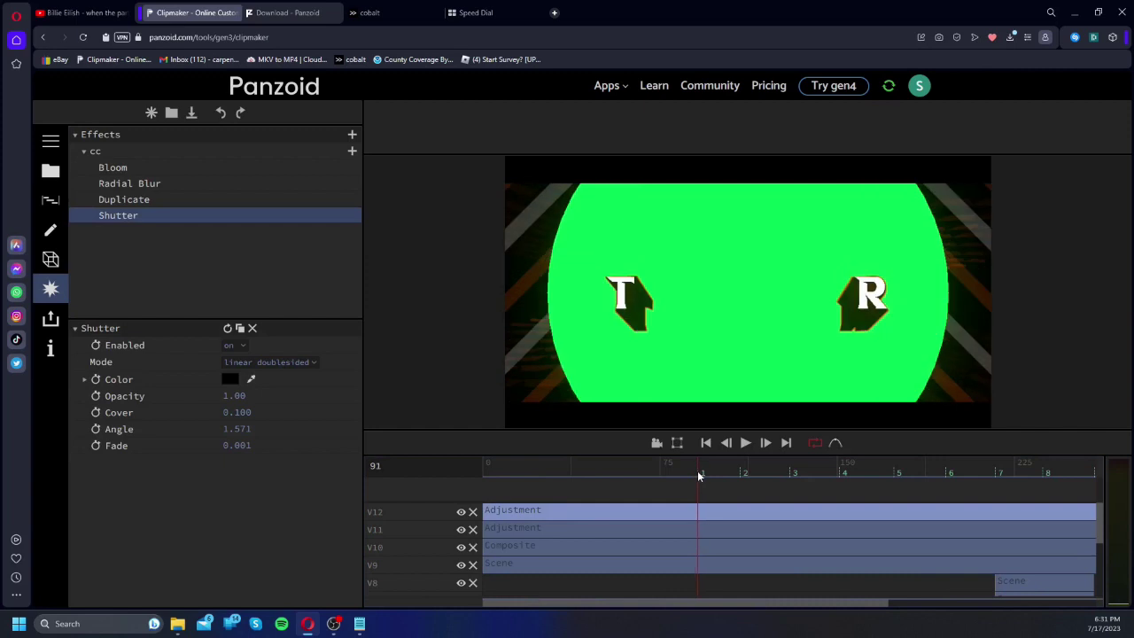
{"action": "left_click", "coordinate": [96, 413]}
{"action": "left_click", "coordinate": [740, 474]}
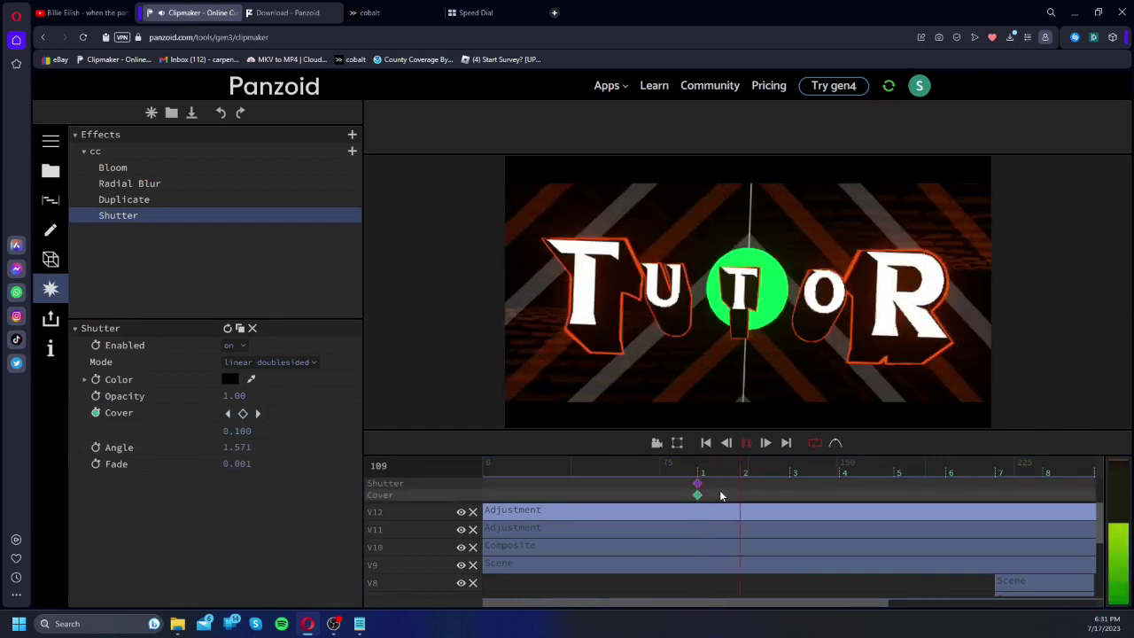
{"action": "left_click", "coordinate": [243, 413]}
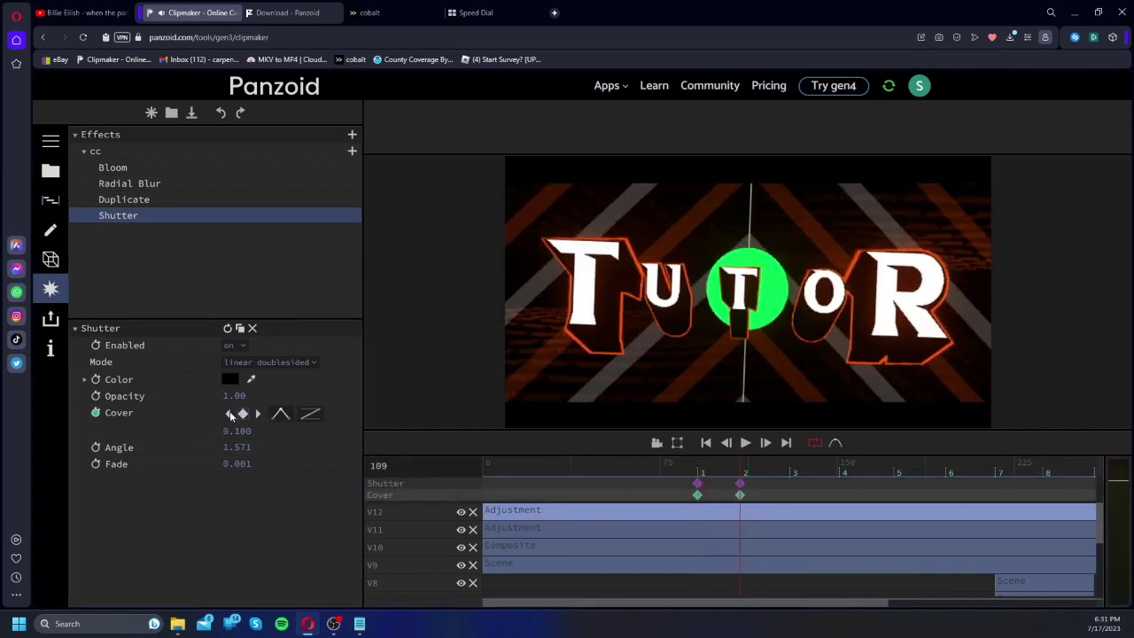
{"action": "left_click", "coordinate": [227, 413]}
{"action": "left_click", "coordinate": [258, 413]}
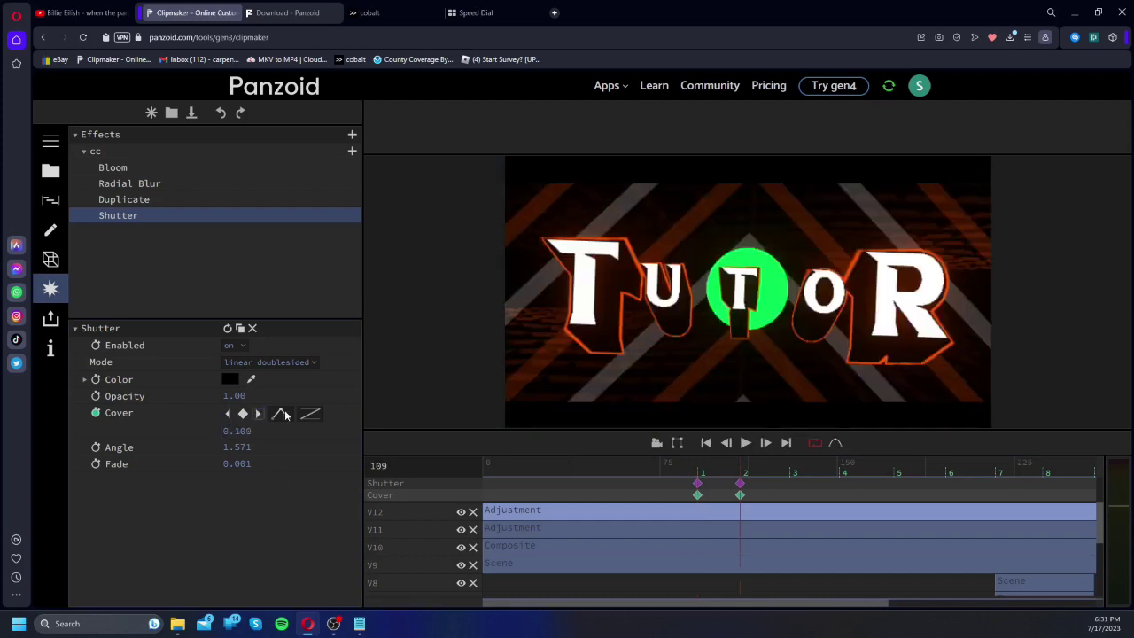
Step: Apply an ease-out curve to the Shutter's beat 2 Cover keyframe and play back the closing bars
{"action": "left_click", "coordinate": [310, 413]}
{"action": "scroll", "coordinate": [356, 528], "scroll_direction": "down", "scroll_amount": 5}
{"action": "left_click", "coordinate": [323, 556]}
{"action": "left_click", "coordinate": [670, 469]}
{"action": "key", "text": "space"}
{"action": "key", "text": "space"}
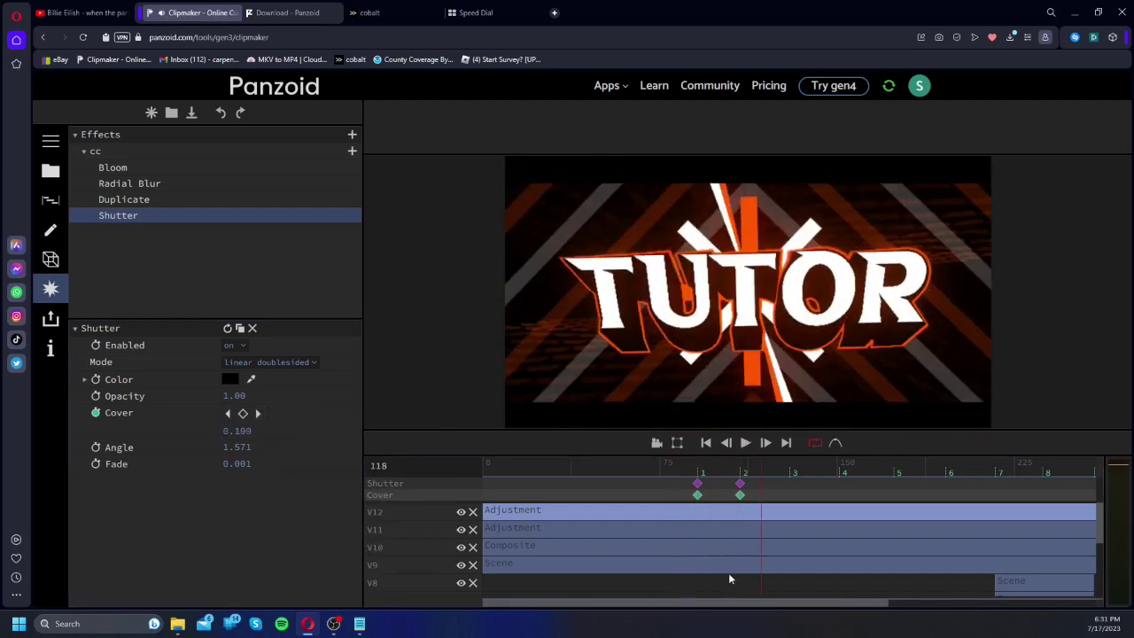
Step: Key the Shutter's Cover at 0.100 on beat 9 (frame 259) and at 0 on beat 10
{"action": "left_click", "coordinate": [688, 468]}
{"action": "key", "text": "space"}
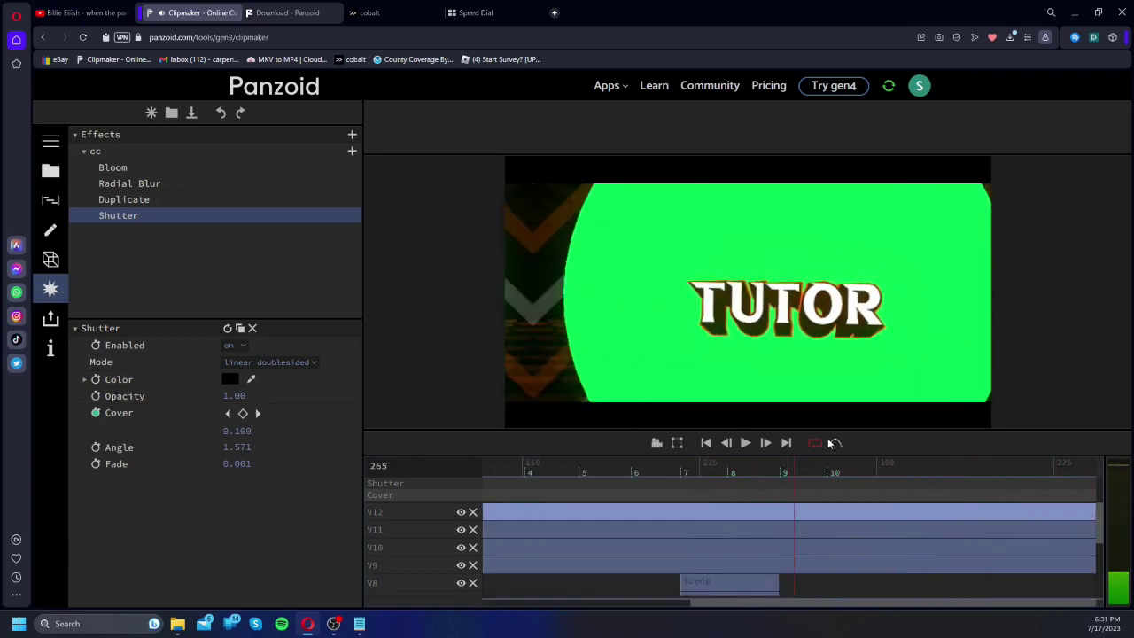
{"action": "key", "text": "space"}
{"action": "left_click", "coordinate": [781, 471]}
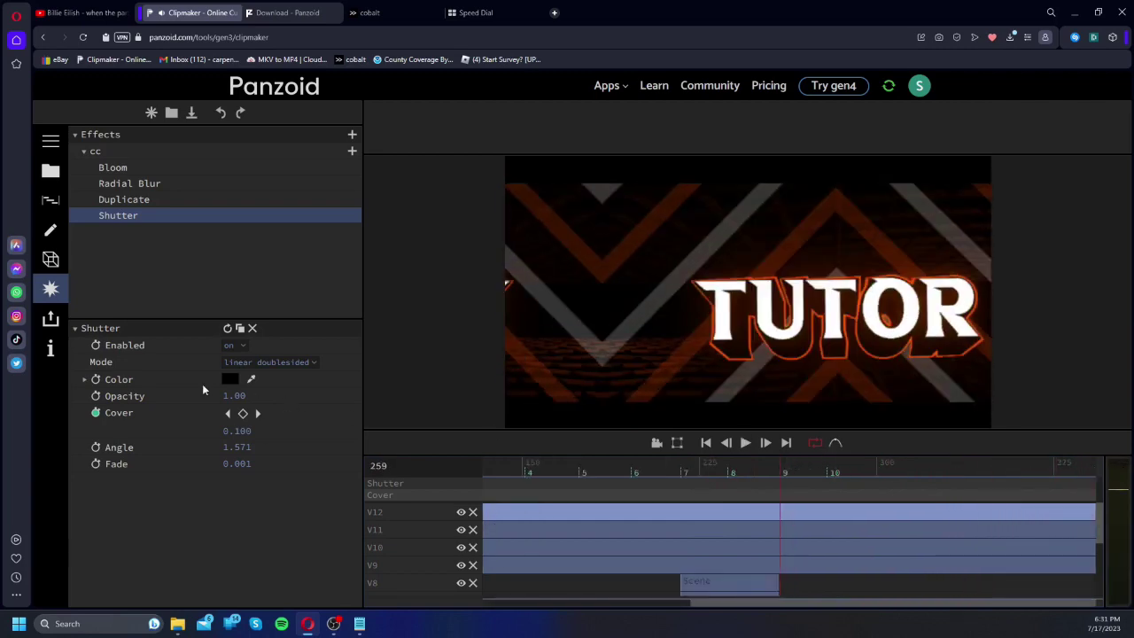
{"action": "left_click", "coordinate": [243, 414]}
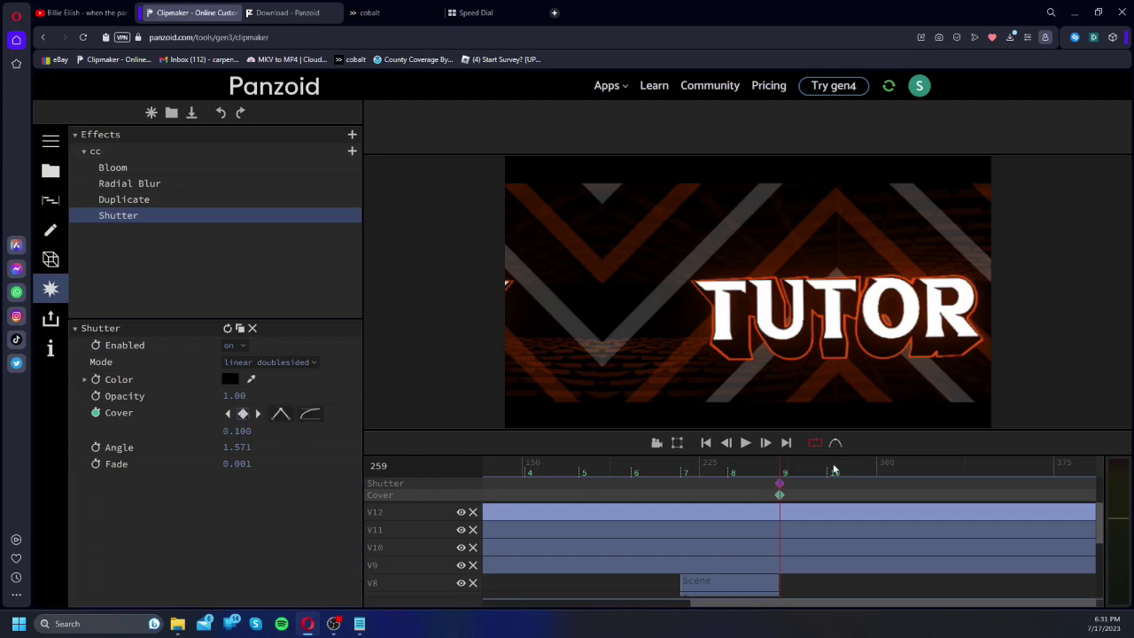
{"action": "left_click", "coordinate": [828, 472]}
{"action": "left_click", "coordinate": [243, 431]}
{"action": "type", "text": "0"}
{"action": "key", "text": "Return"}
Step: Play back the section around beats 9 and 10 and the earlier beats to check the Shutter and circle timing
{"action": "left_click", "coordinate": [770, 474]}
{"action": "key", "text": "space"}
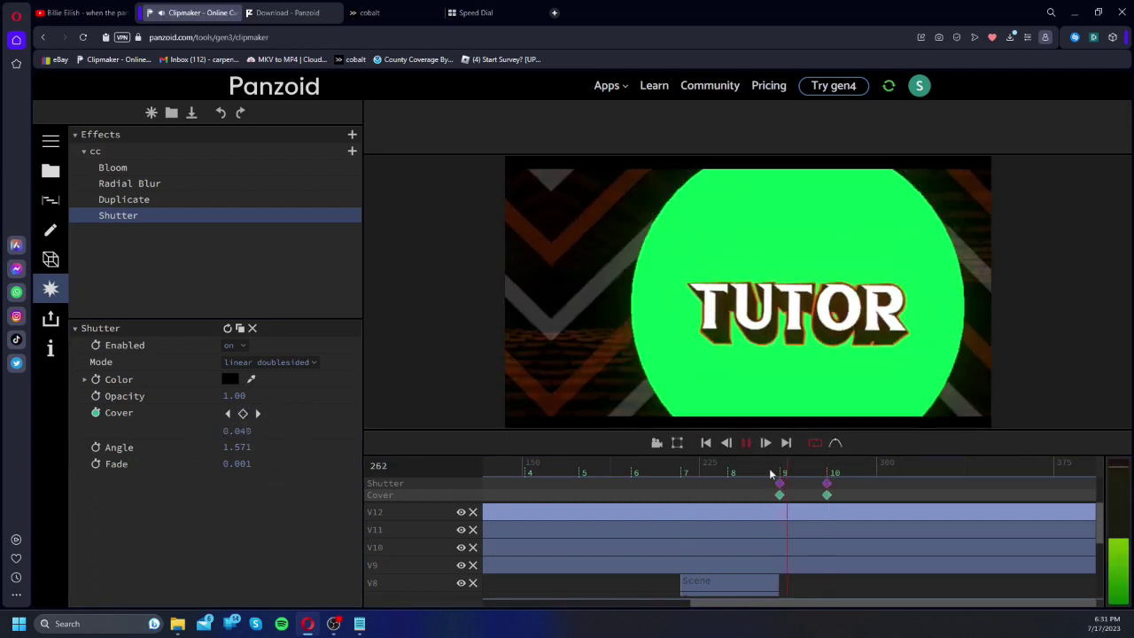
{"action": "left_click", "coordinate": [769, 476]}
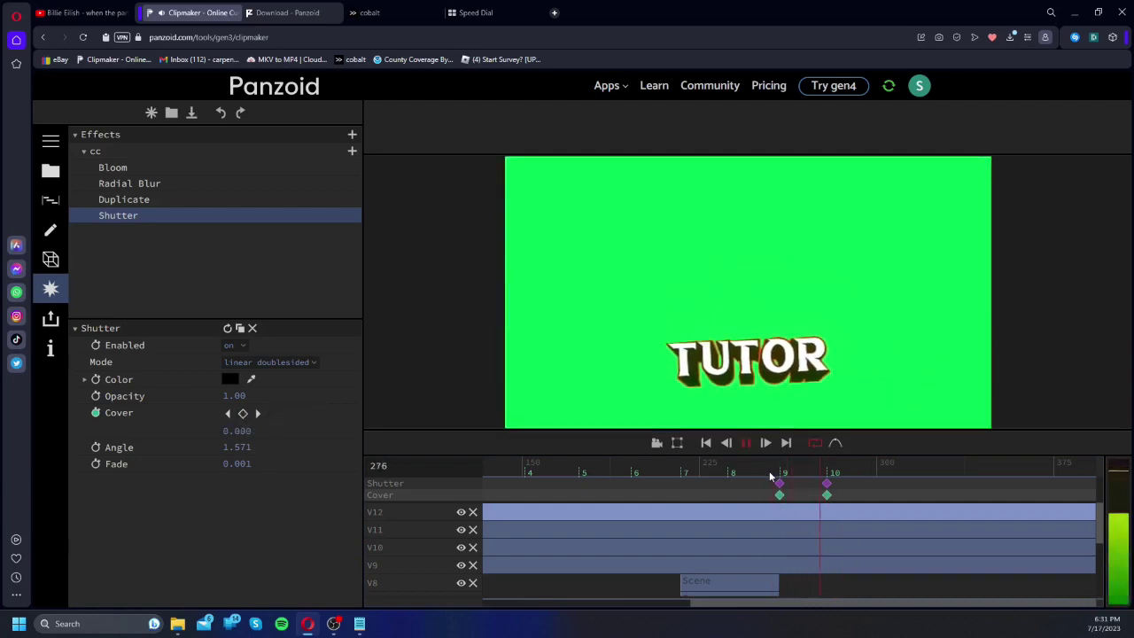
{"action": "left_click_drag", "start_coordinate": [765, 471], "coordinate": [528, 454]}
{"action": "key", "text": "space"}
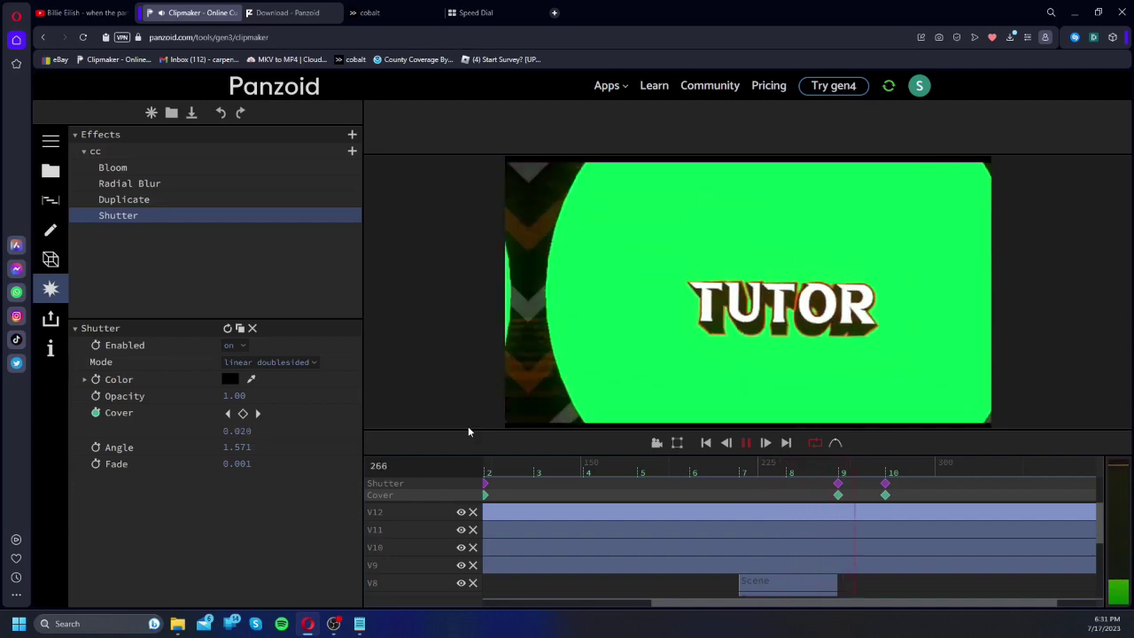
{"action": "key", "text": "space"}
{"action": "left_click_drag", "start_coordinate": [757, 470], "coordinate": [657, 461]}
{"action": "key", "text": "space"}
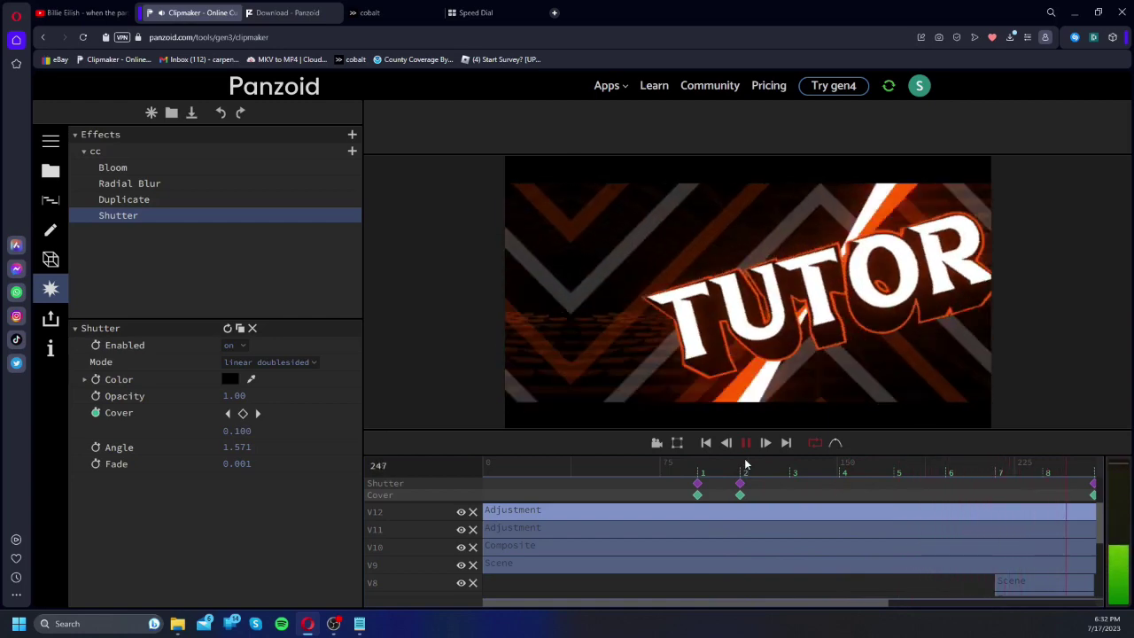
Step: Play back the ending around beats 9 and 10 and the whole intro from the start to review the timing
{"action": "left_click_drag", "start_coordinate": [783, 471], "coordinate": [805, 452]}
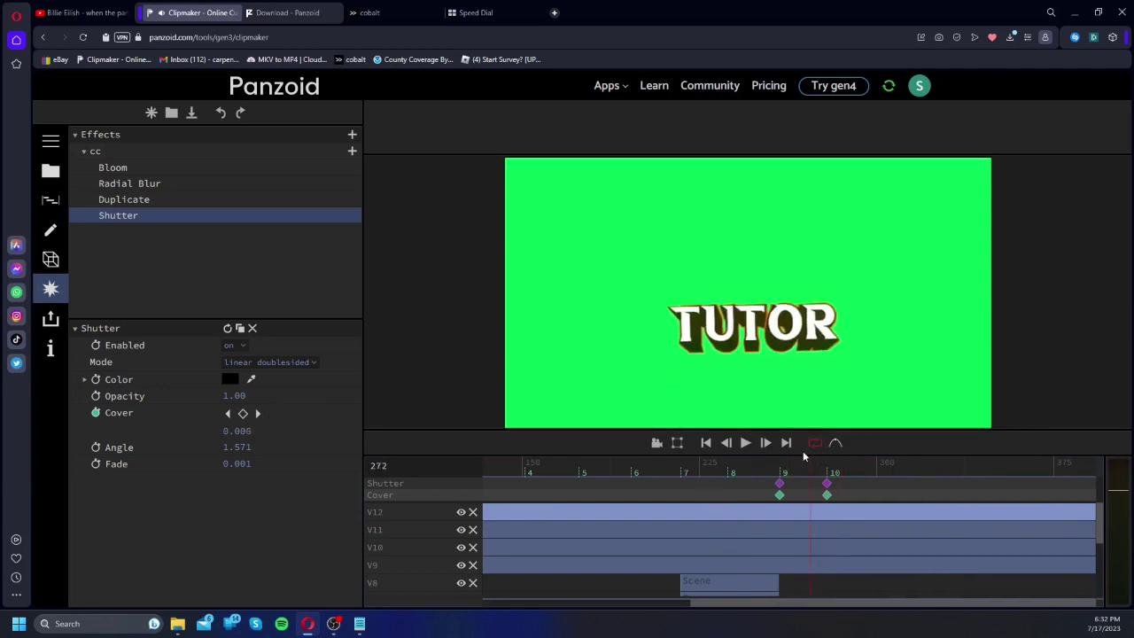
{"action": "left_click", "coordinate": [788, 467]}
{"action": "key", "text": "space"}
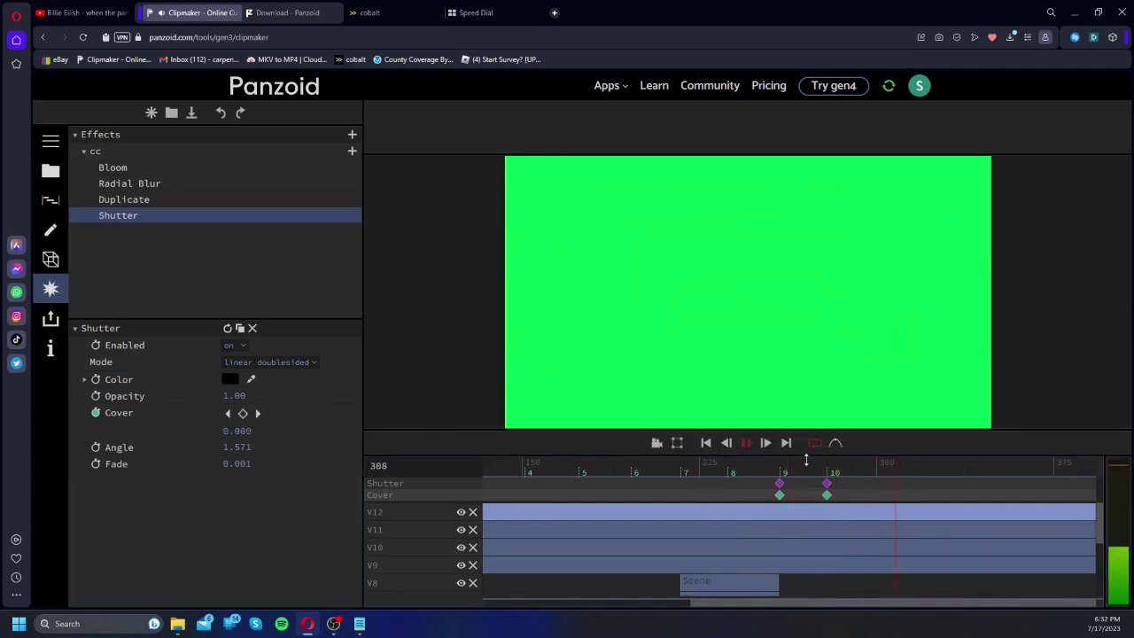
{"action": "left_click", "coordinate": [823, 465]}
{"action": "key", "text": "space"}
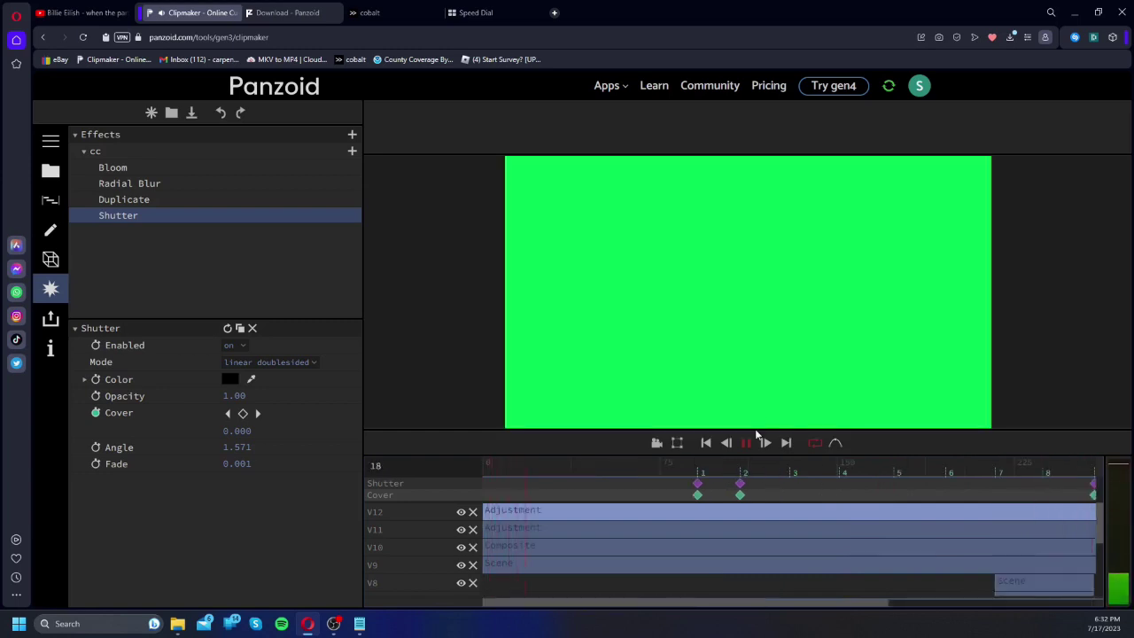
{"action": "left_click_drag", "start_coordinate": [599, 607], "coordinate": [1032, 580]}
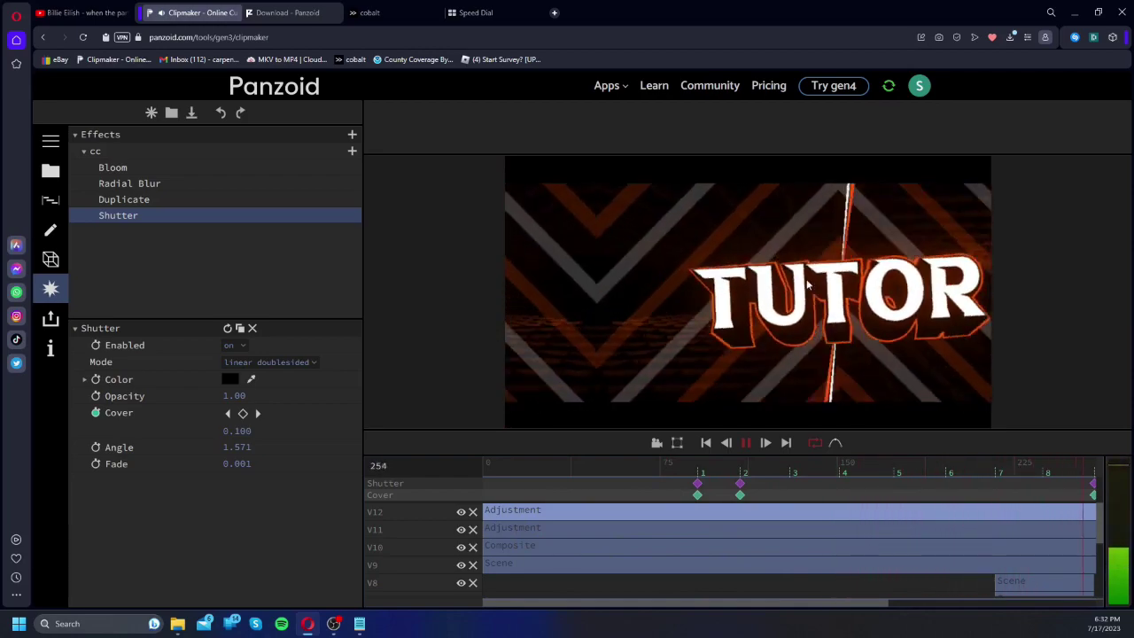
{"action": "left_click", "coordinate": [749, 442]}
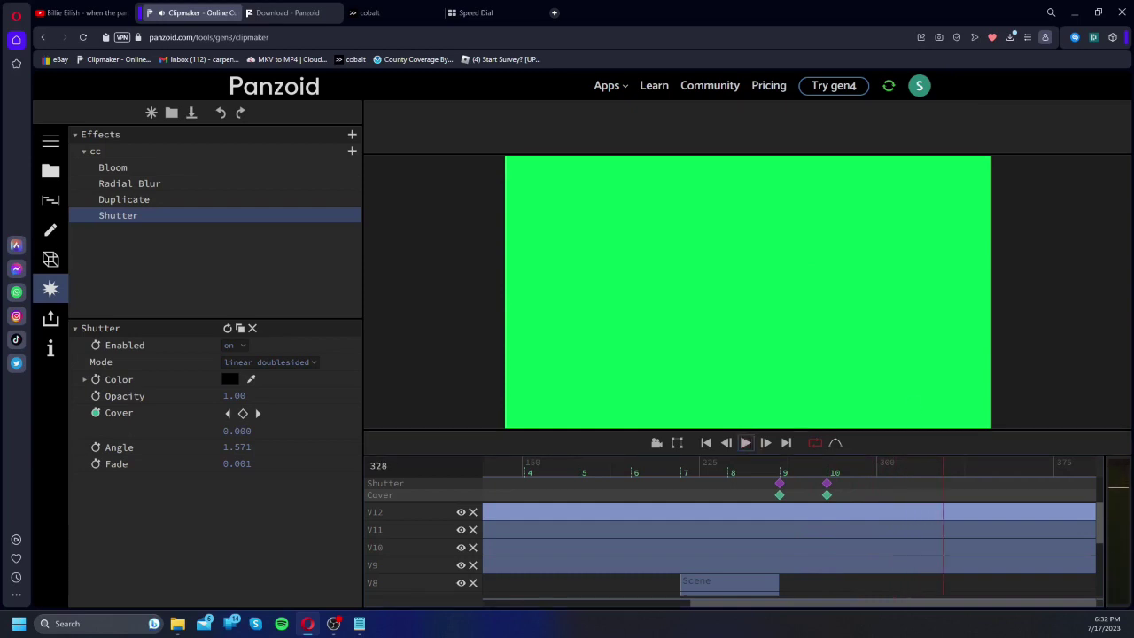
Step: Save the project file to disk, close the extra download pages and return to the Clipmaker project
{"action": "left_click", "coordinate": [41, 210]}
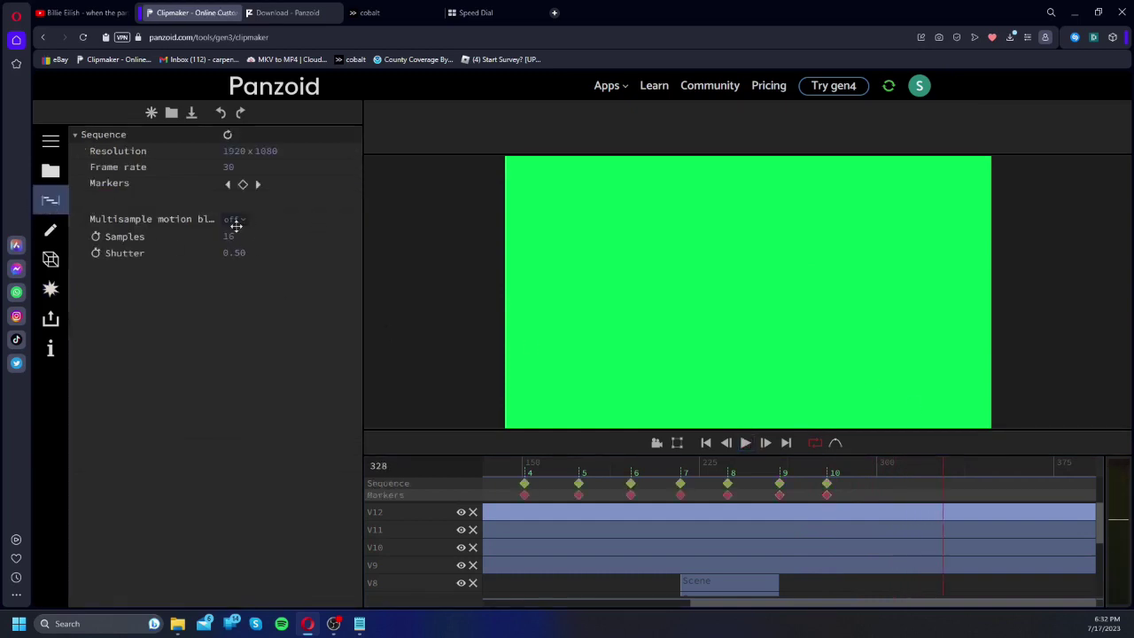
{"action": "left_click", "coordinate": [191, 118]}
{"action": "left_click", "coordinate": [191, 114]}
{"action": "left_click", "coordinate": [334, 15]}
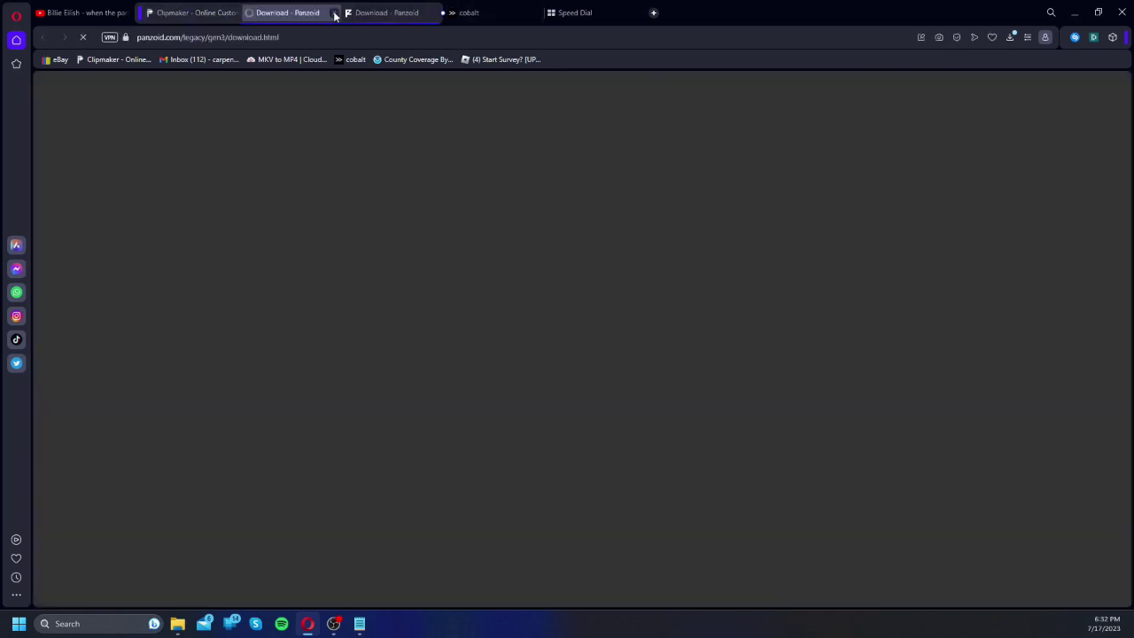
{"action": "left_click", "coordinate": [434, 13]}
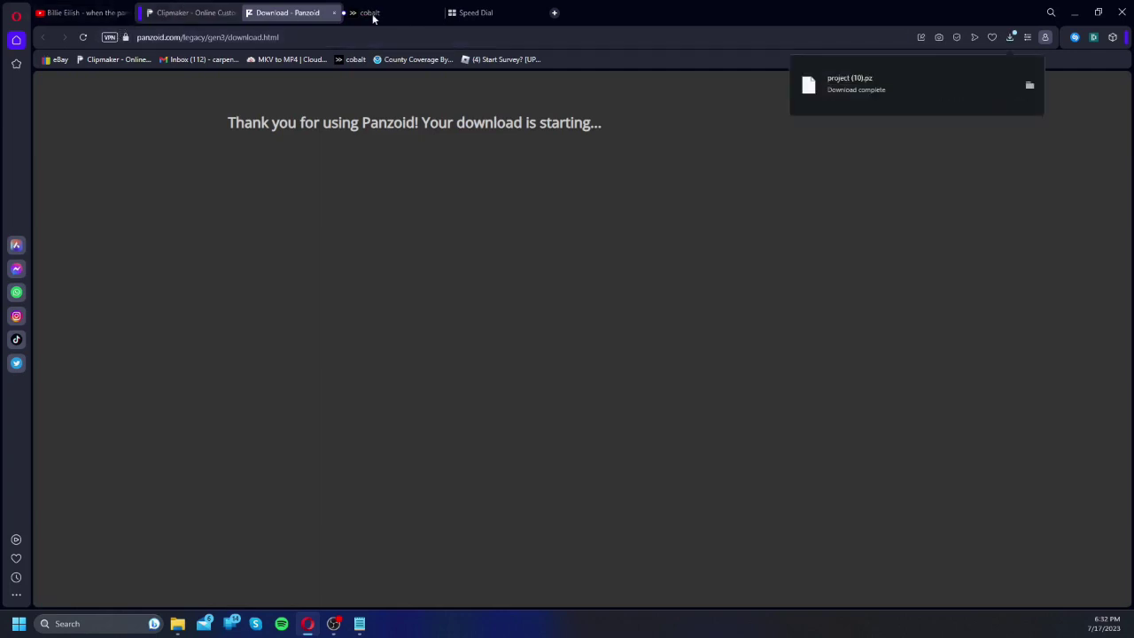
{"action": "left_click", "coordinate": [216, 14]}
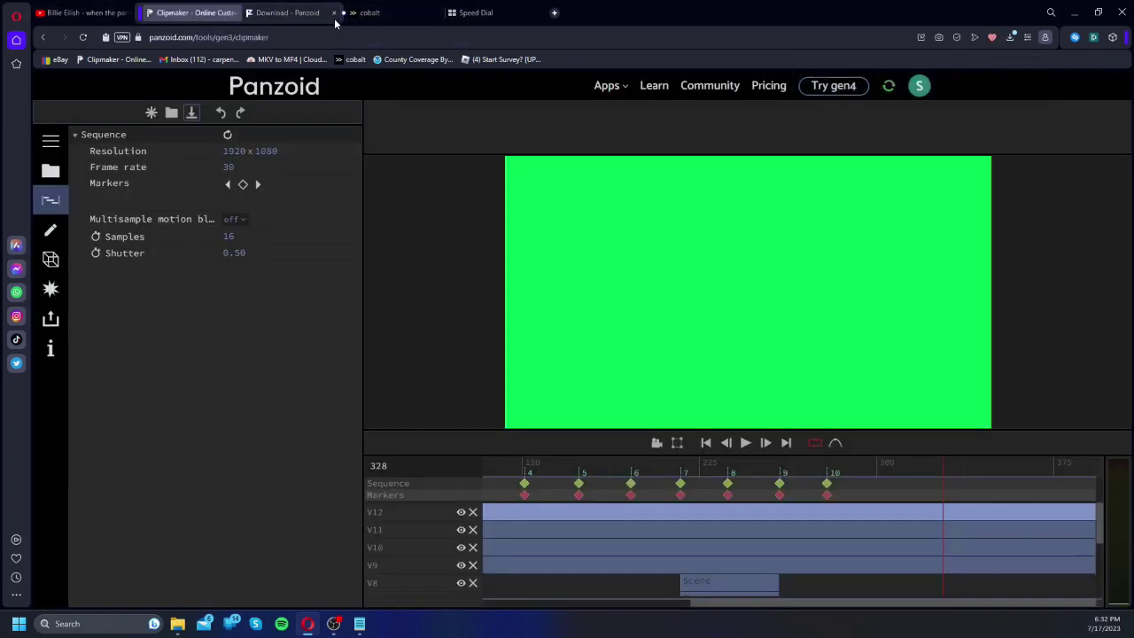
Step: Turn on multisample motion blur for the sequence and preview it at frame 200, just after beat 6
{"action": "left_click", "coordinate": [233, 218]}
{"action": "left_click", "coordinate": [641, 468]}
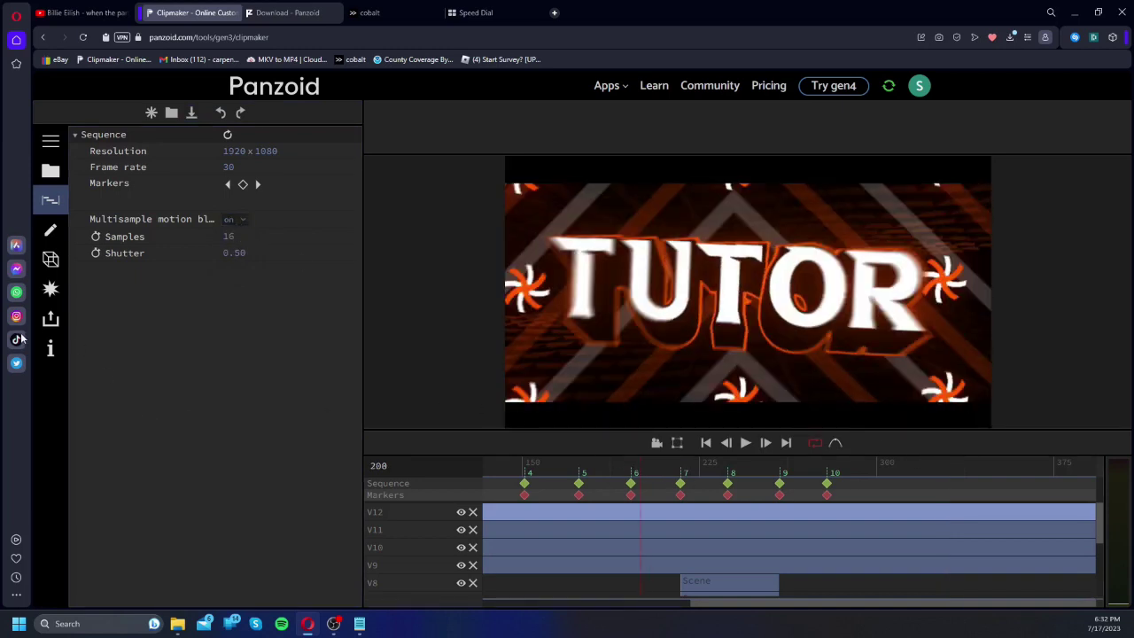
Step: Set up a device render export of the intro with a frame rate of 60
{"action": "left_click", "coordinate": [50, 321]}
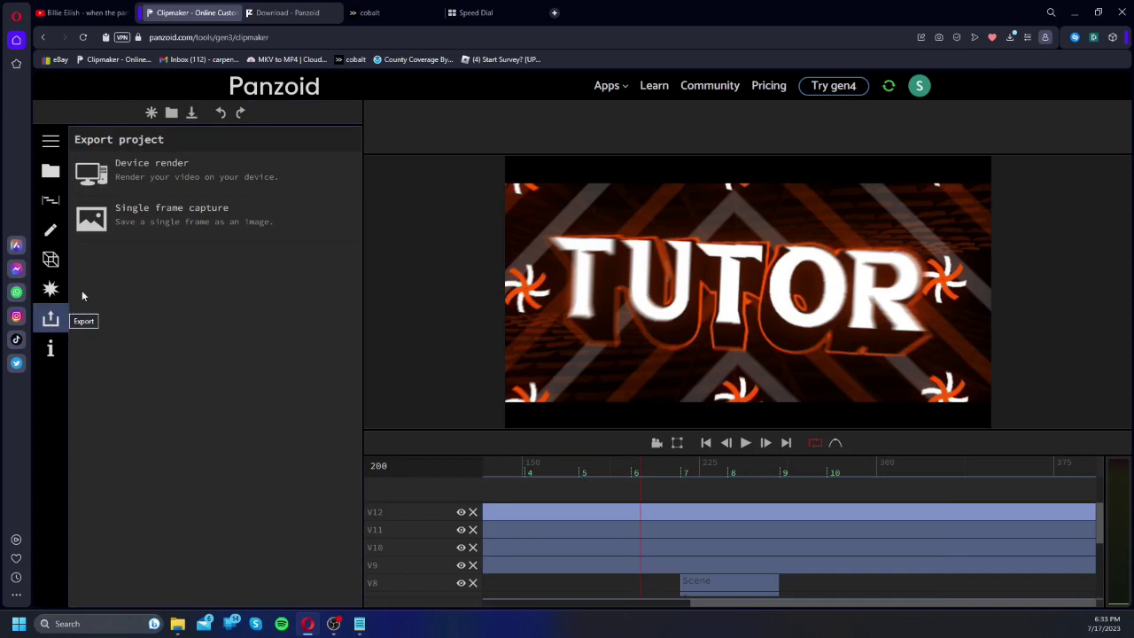
{"action": "left_click", "coordinate": [180, 167]}
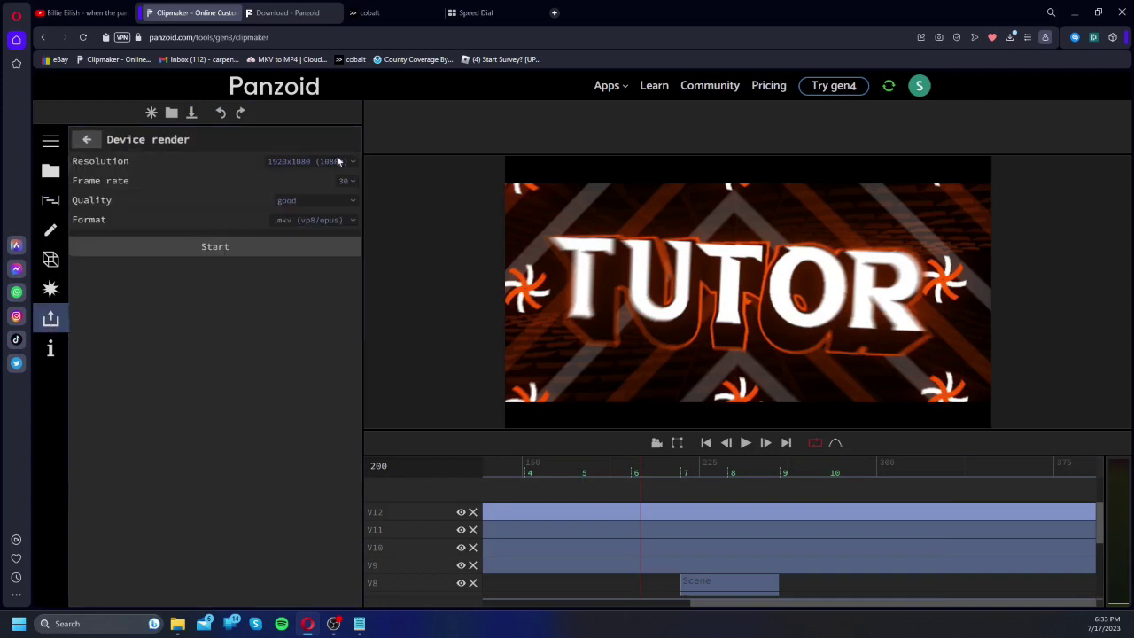
{"action": "left_click", "coordinate": [347, 182]}
{"action": "left_click", "coordinate": [337, 245]}
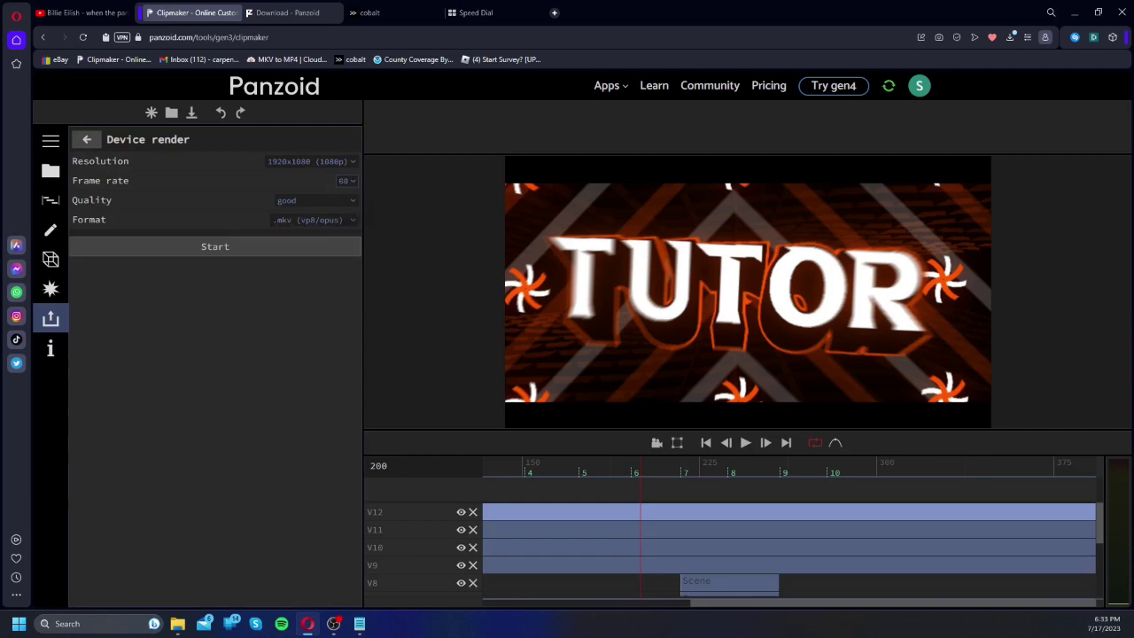